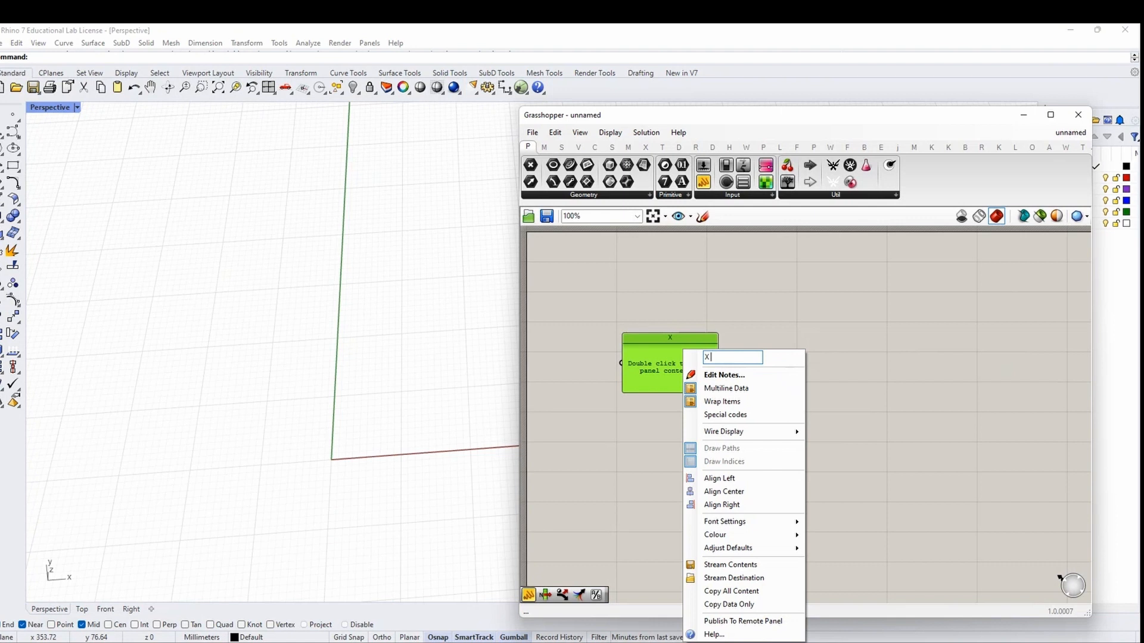
Name the first panel X (longest) and duplicate it as a panel named Y (middle)
text((longest)
click(634, 378)
click(637, 375)
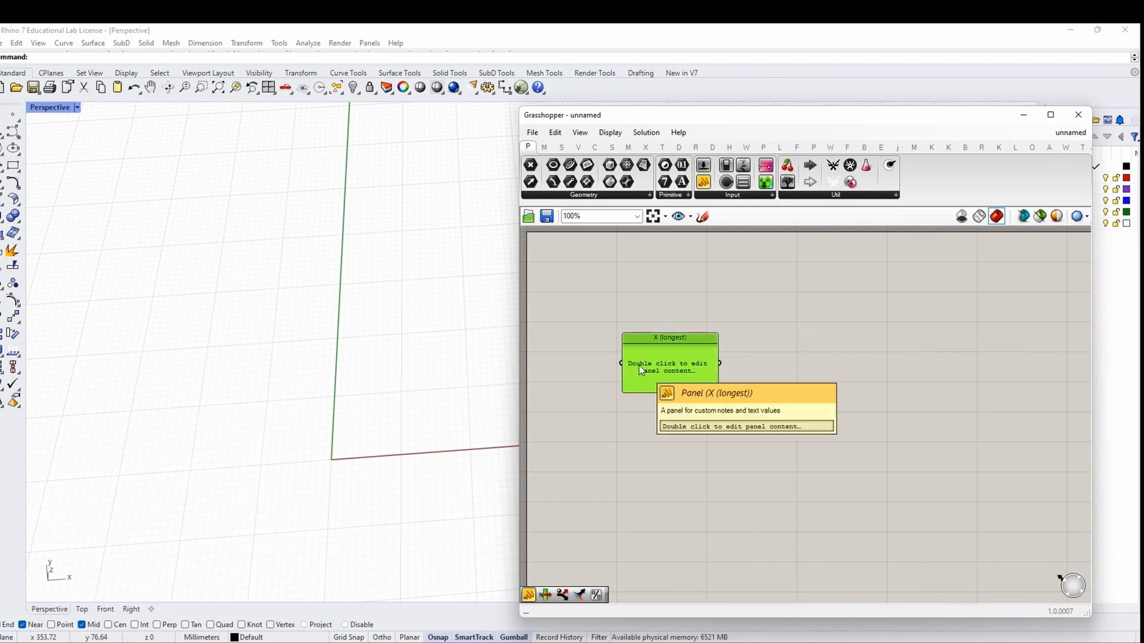
key(ctrl+c)
key(ctrl+v)
drag(664, 384, 657, 444)
right_click(663, 351)
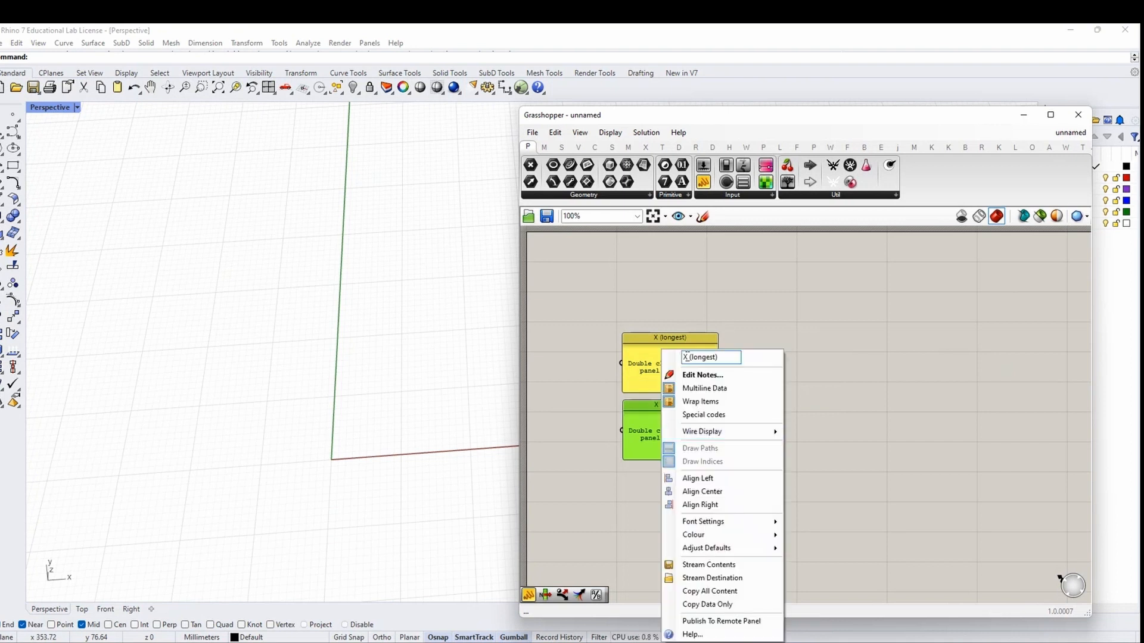
key(BackSpace)
text(Y)
mouse_move(691, 357)
mouse_down()
mouse_move(719, 357)
mouse_move(696, 357)
mouse_up()
text((Mimiddle))
key(Return)
Duplicate the Y (middle) panel and rename the copy z (shortest)
alt+drag(667, 379, 666, 451)
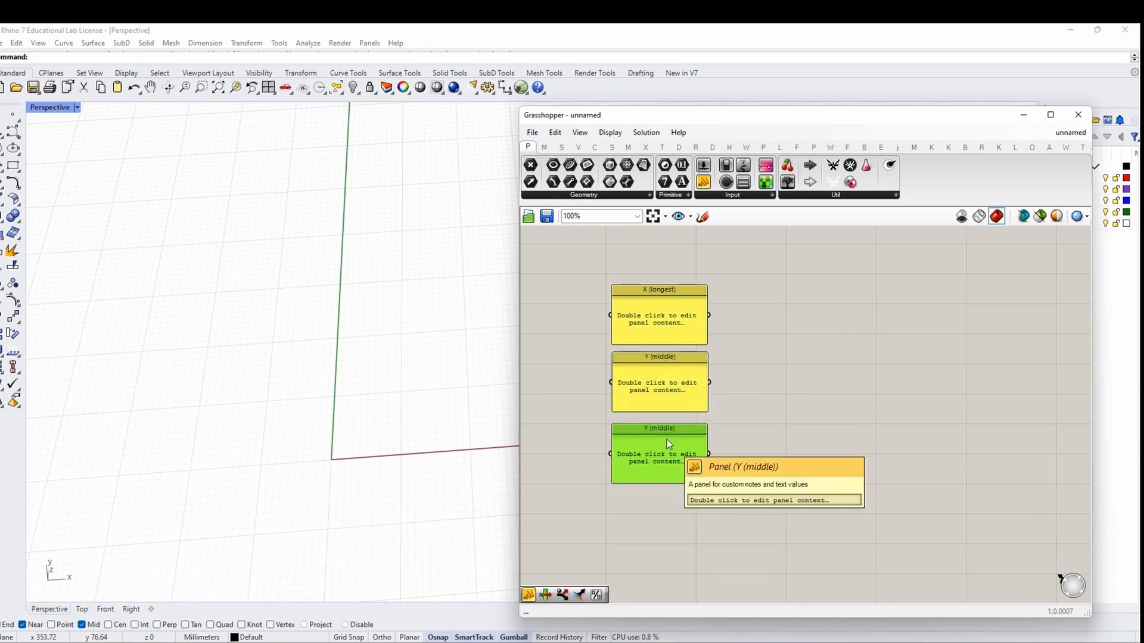
right_click(684, 431)
double_click(703, 357)
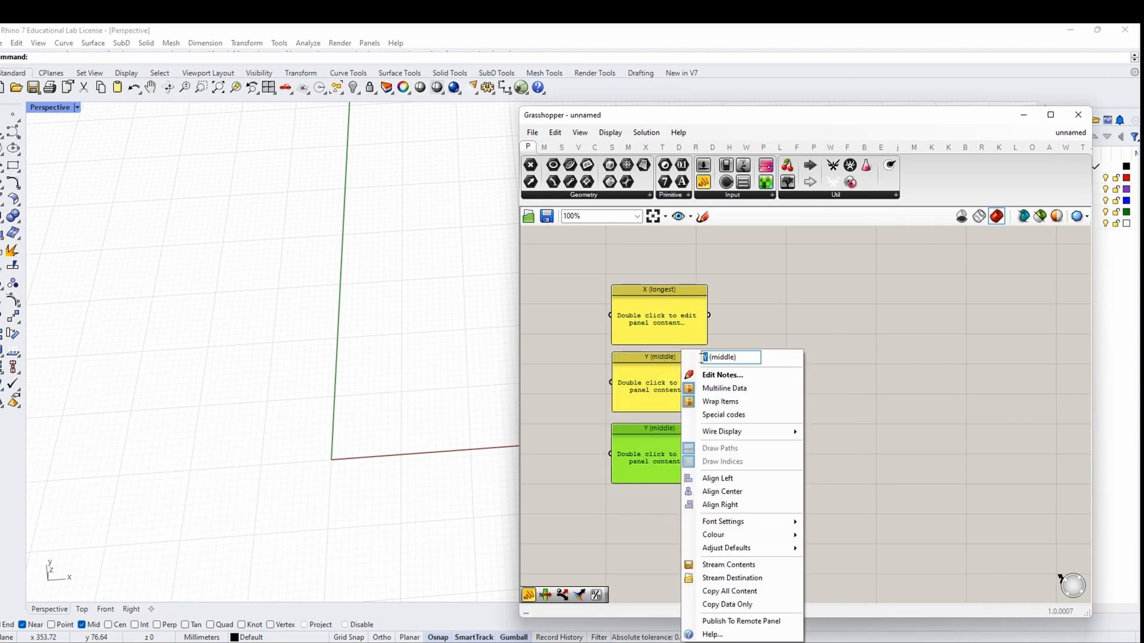
text(z)
drag(710, 357, 729, 356)
text(shortest)
click(741, 419)
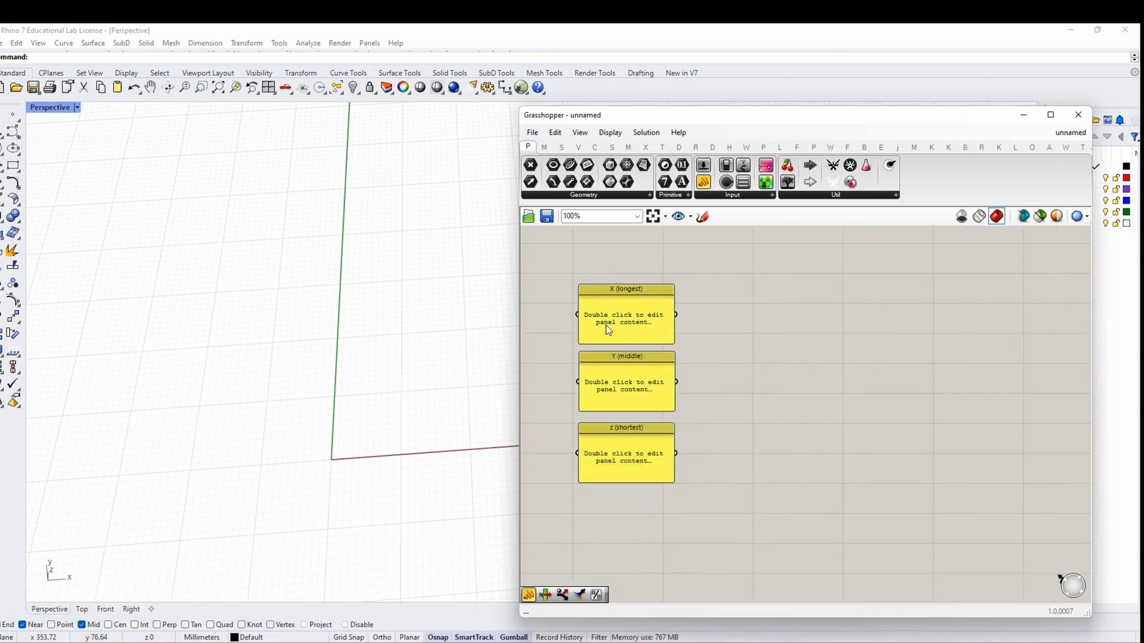
Enter the values 1000, 63 and 35 into the X, Y and z panels
double_click(605, 325)
text(1000)
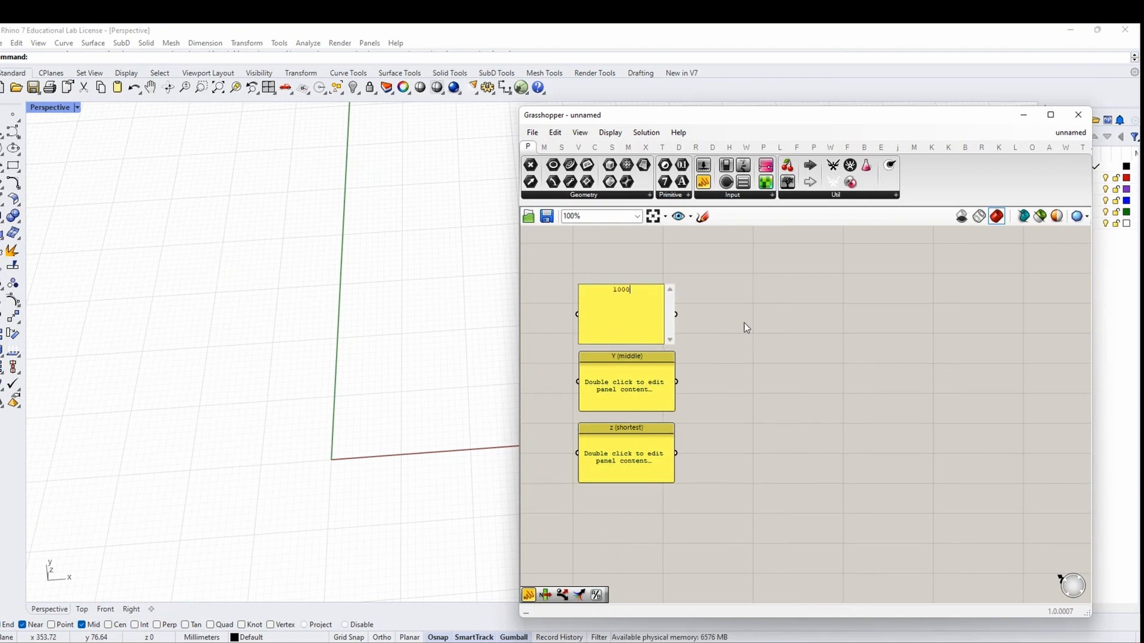
click(744, 325)
double_click(643, 378)
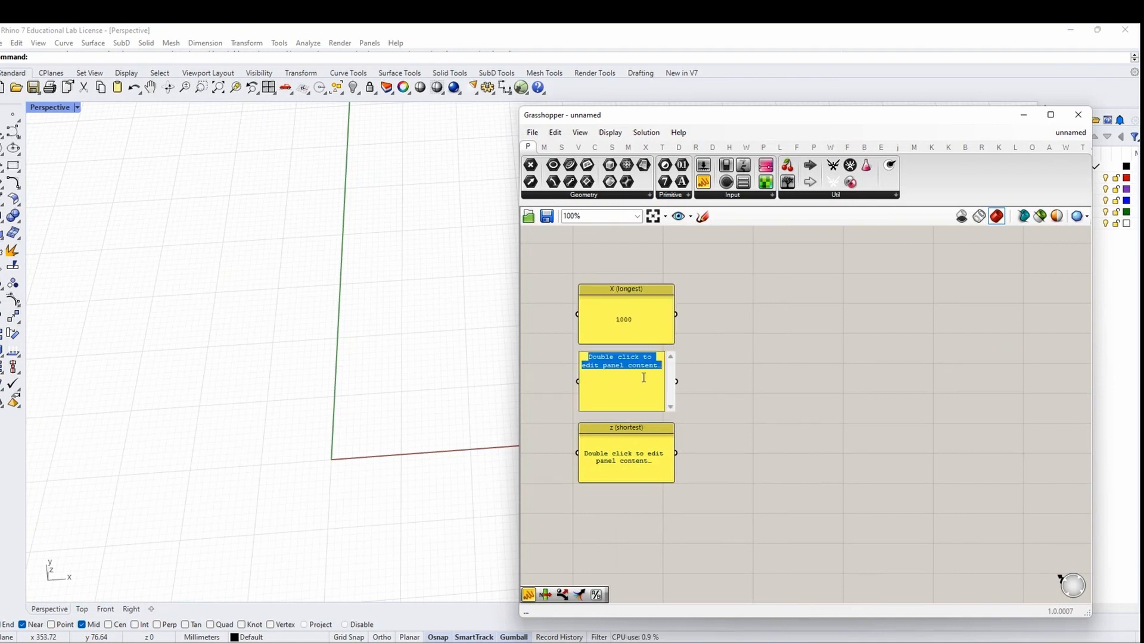
text(63)
click(733, 407)
double_click(626, 456)
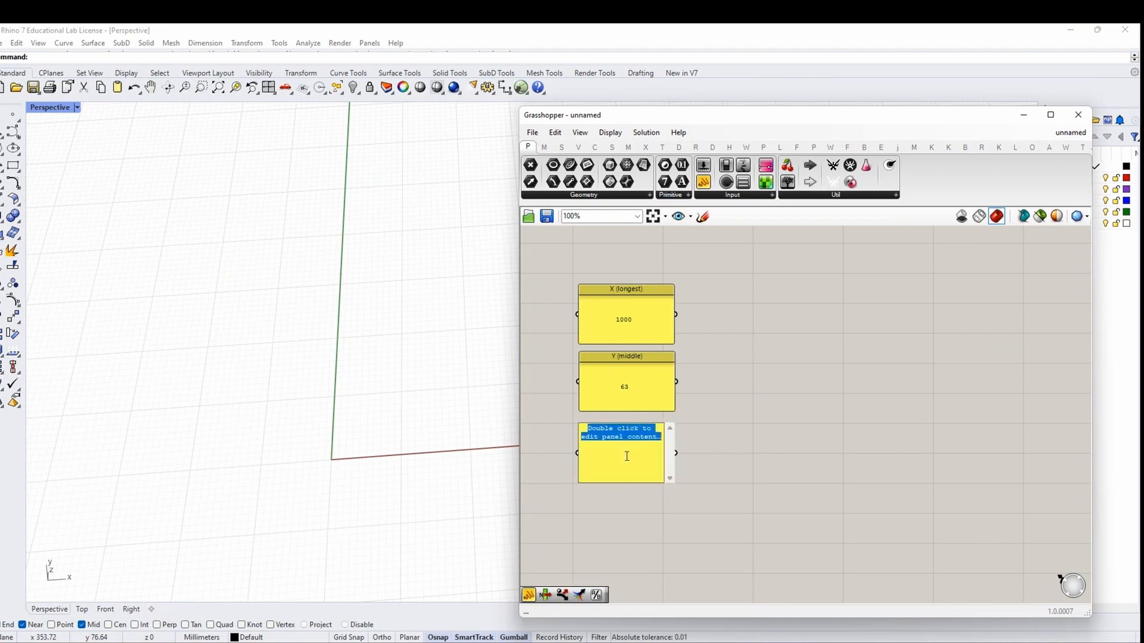
text(35)
click(804, 417)
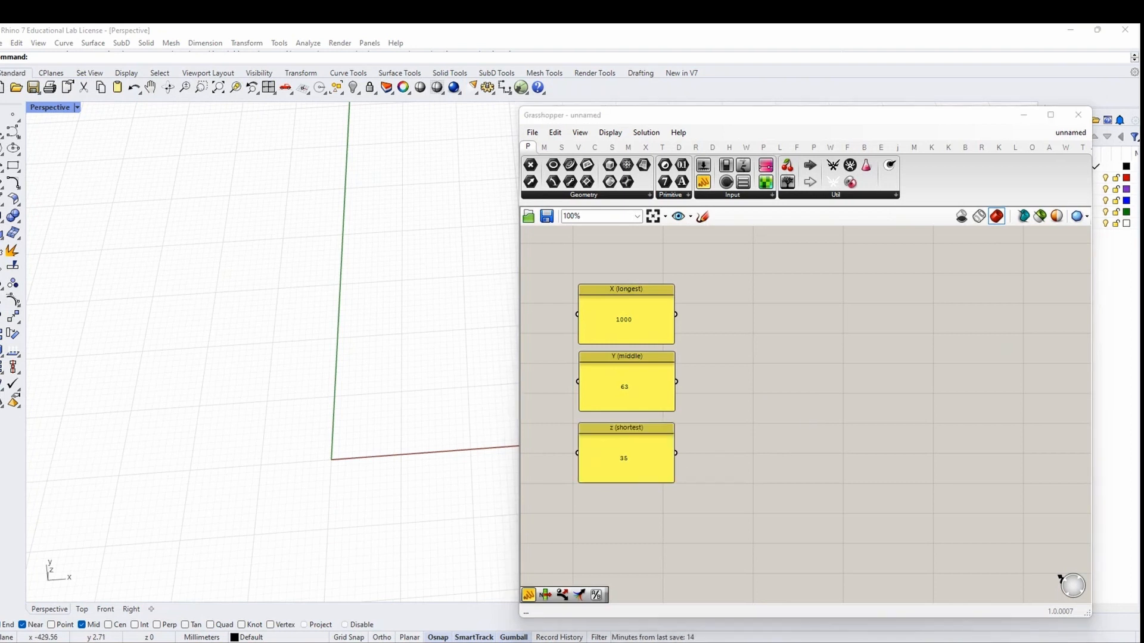
Add a Rectangle component sized by the X (longest) and Y (middle) panels
double_click(784, 384)
text(recta)
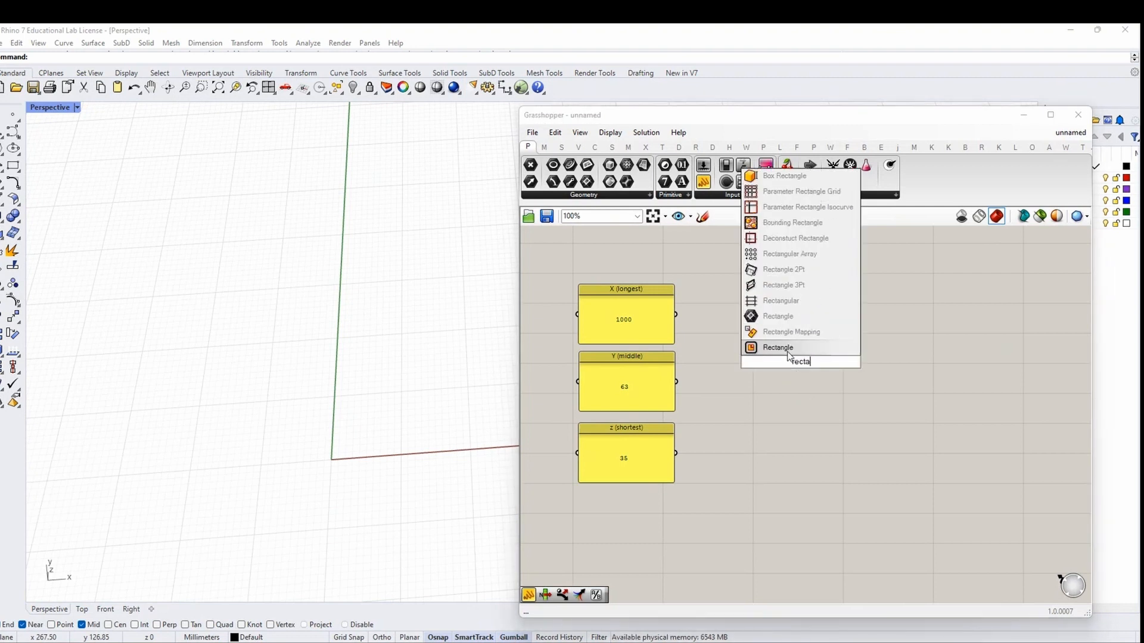
click(787, 351)
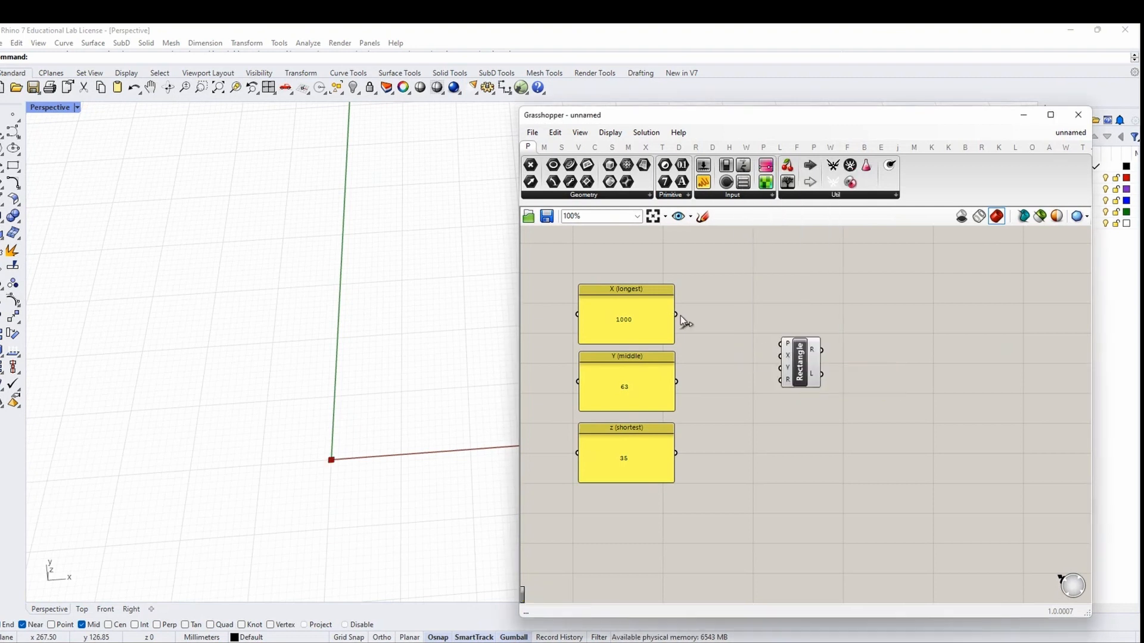
drag(677, 314, 780, 355)
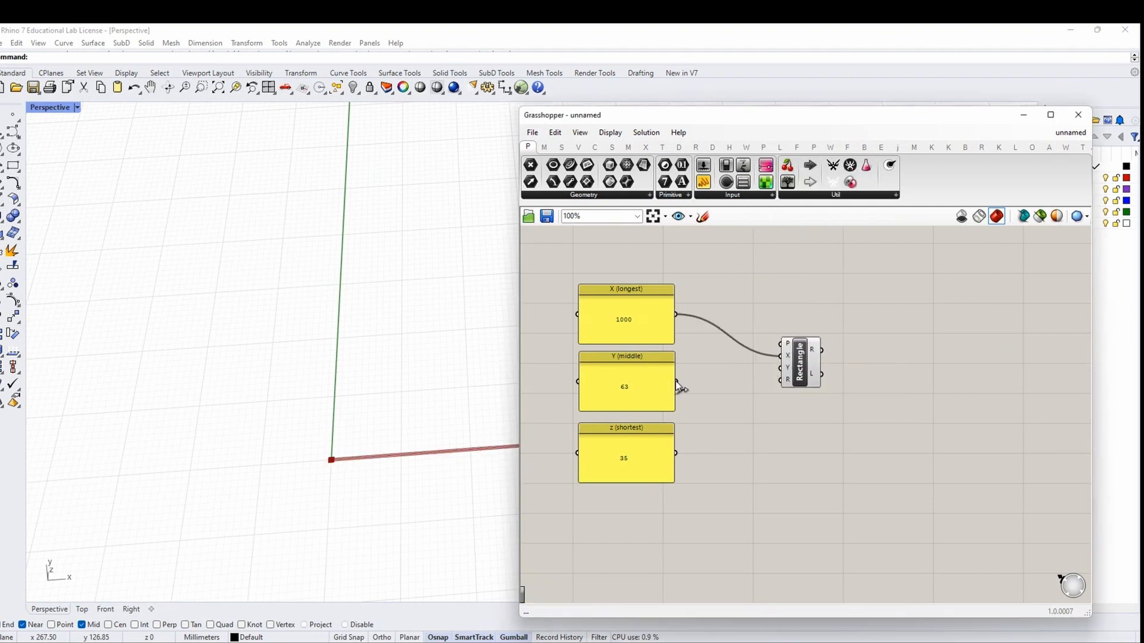
drag(677, 384, 786, 352)
Add a Box Rectangle on that rectangle with height taken from z (shortest)
right_drag(858, 378, 756, 375)
double_click(796, 373)
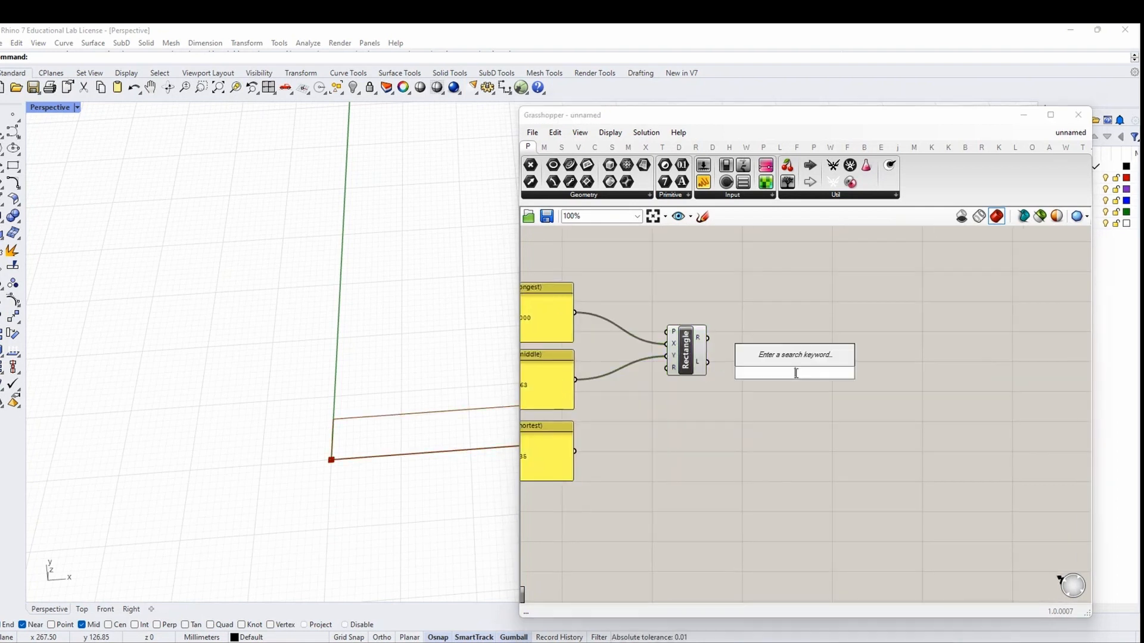
text(box rec)
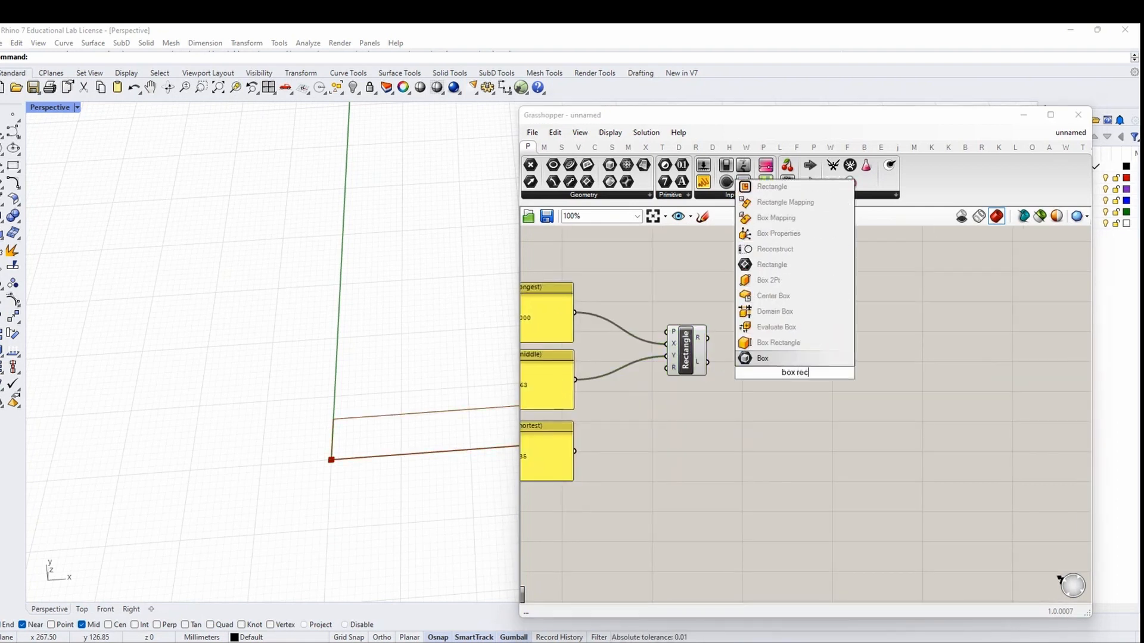
key(Return)
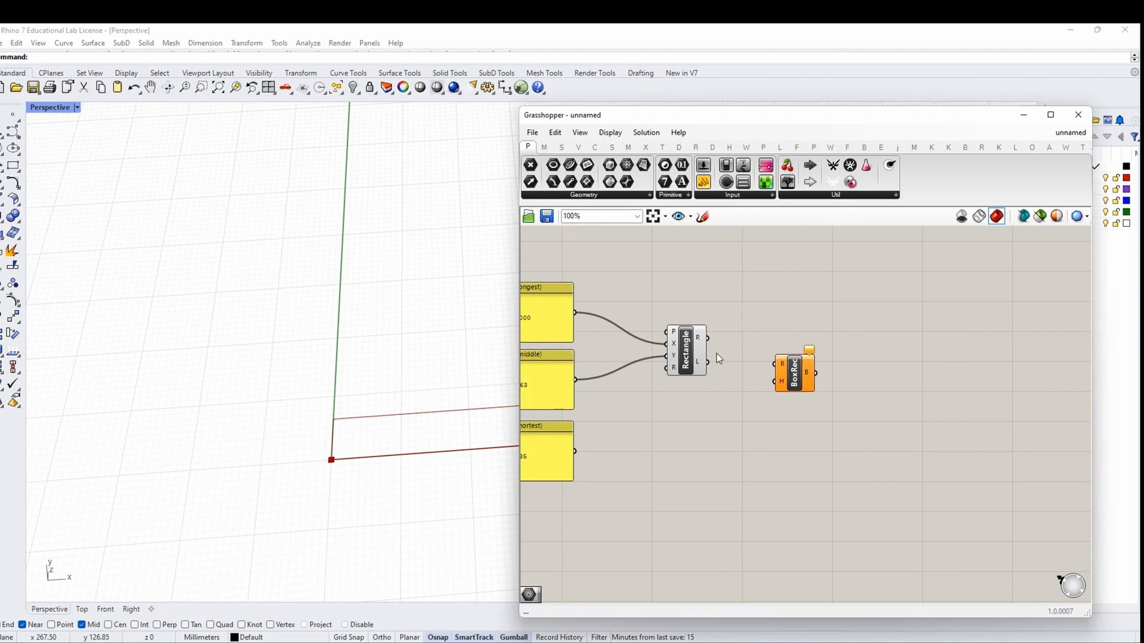
drag(708, 338, 777, 364)
drag(585, 454, 775, 398)
right_drag(810, 405, 676, 400)
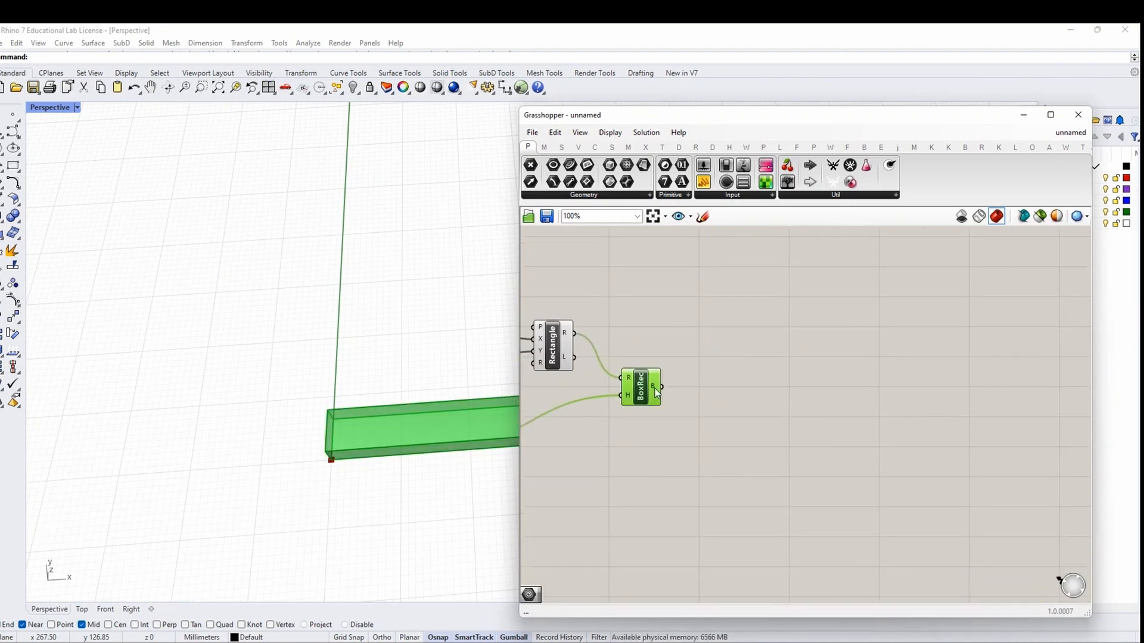
double_click(718, 393)
double_click(748, 419)
Add a Data parameter fed by the box and name it 'BOUNDING BOX OF A WOOD PLANK'
text(da)
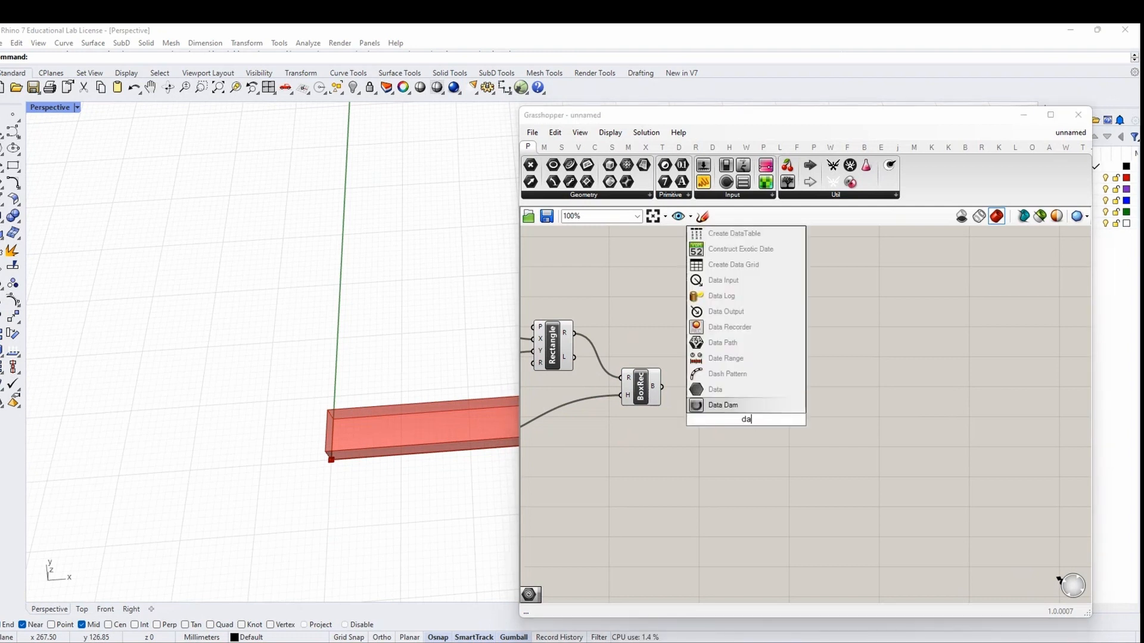
text(ta)
key(Return)
drag(662, 387, 747, 428)
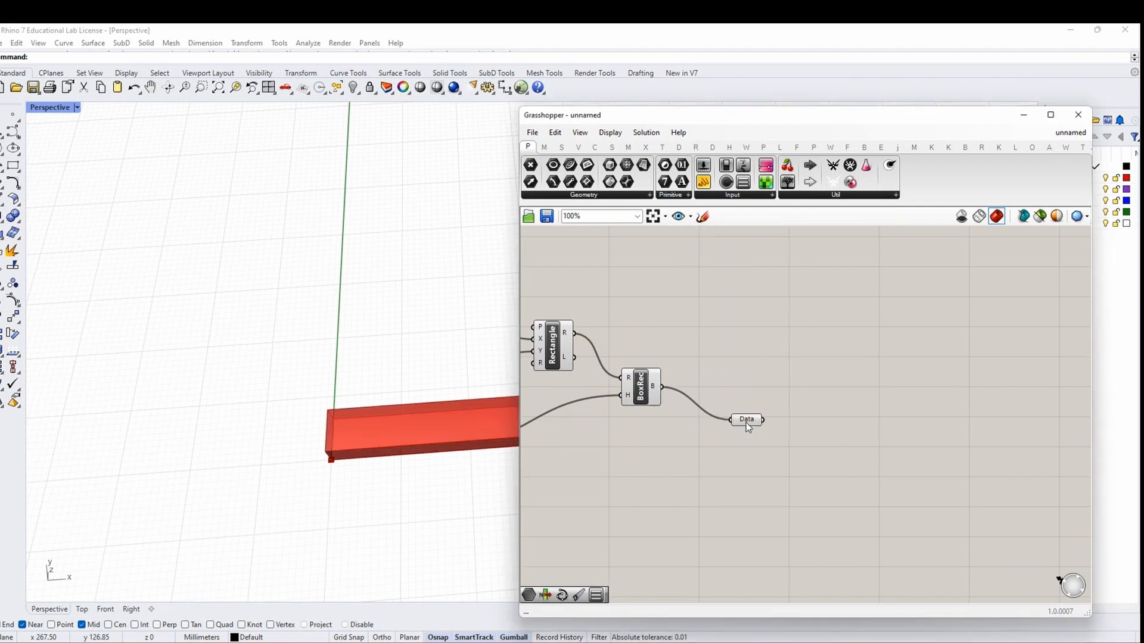
right_click(747, 422)
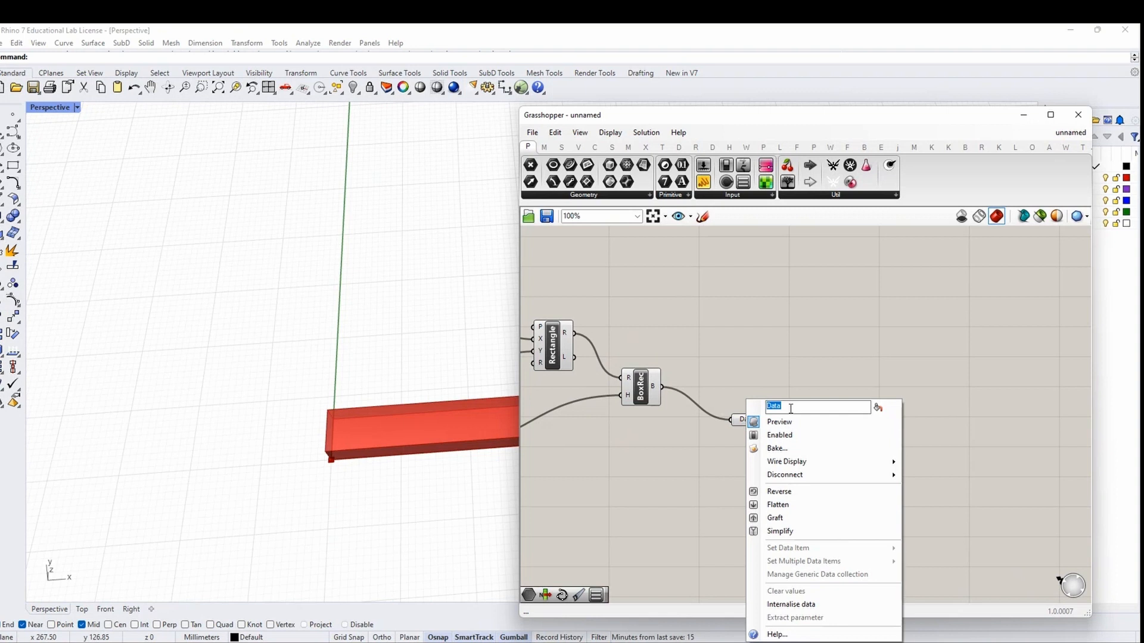
text(BOUND)
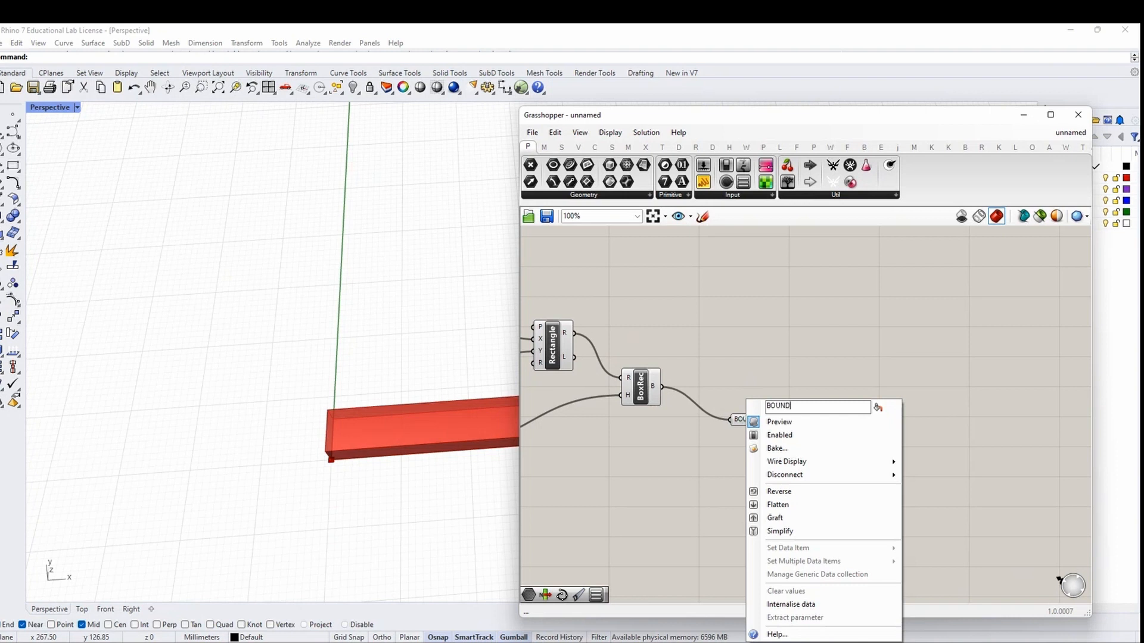
text(ING BOX OF A WOOD PLANK)
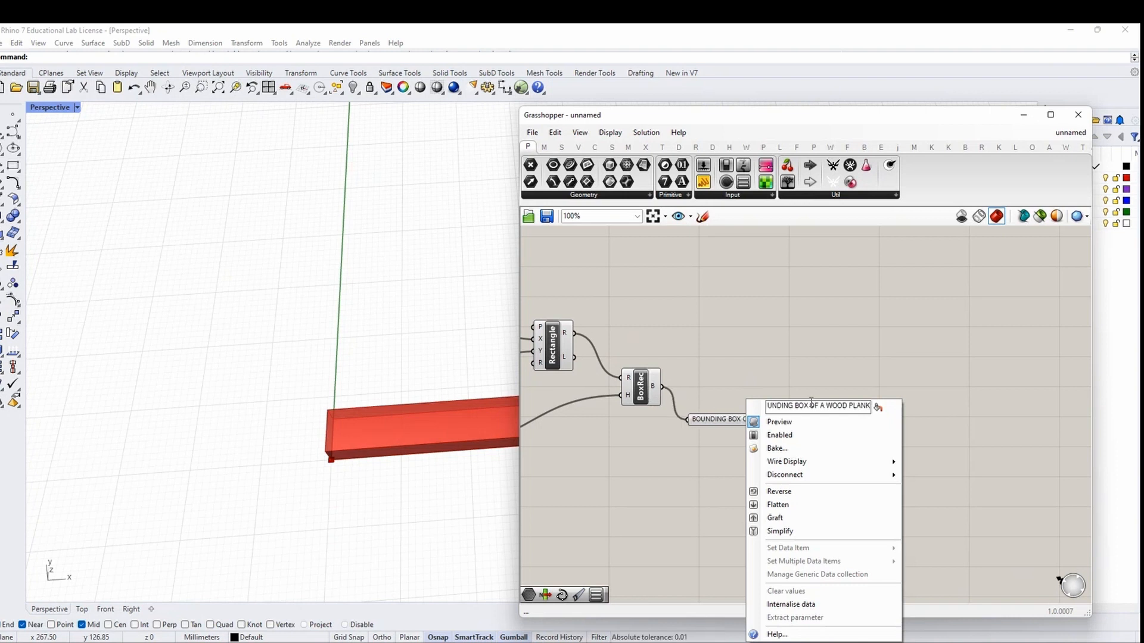
Group the Rectangle and Box Rectangle components and reposition the bounding box parameter
right_drag(662, 423, 816, 426)
drag(855, 426, 700, 316)
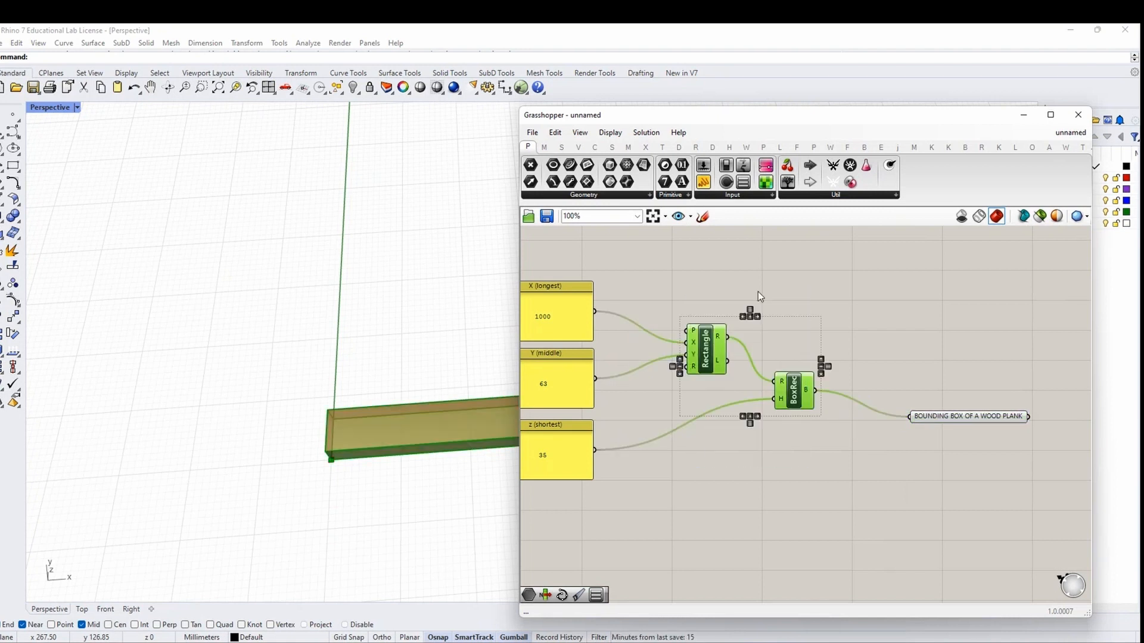
right_click(758, 291)
click(789, 384)
right_drag(915, 364, 631, 377)
drag(655, 430, 615, 409)
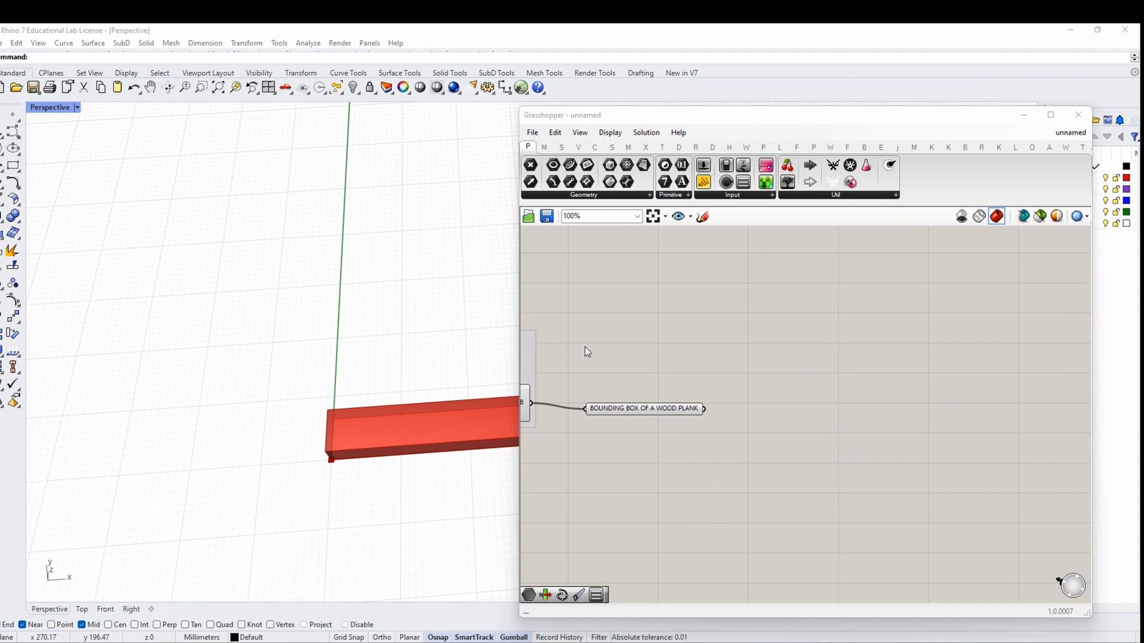
Add a Deconstruct Brep component fed by the BOUNDING BOX OF A WOOD PLANK parameter
drag(517, 320, 720, 331)
scroll(223, 386, down, 4)
right_drag(223, 391, 321, 420)
drag(722, 355, 669, 343)
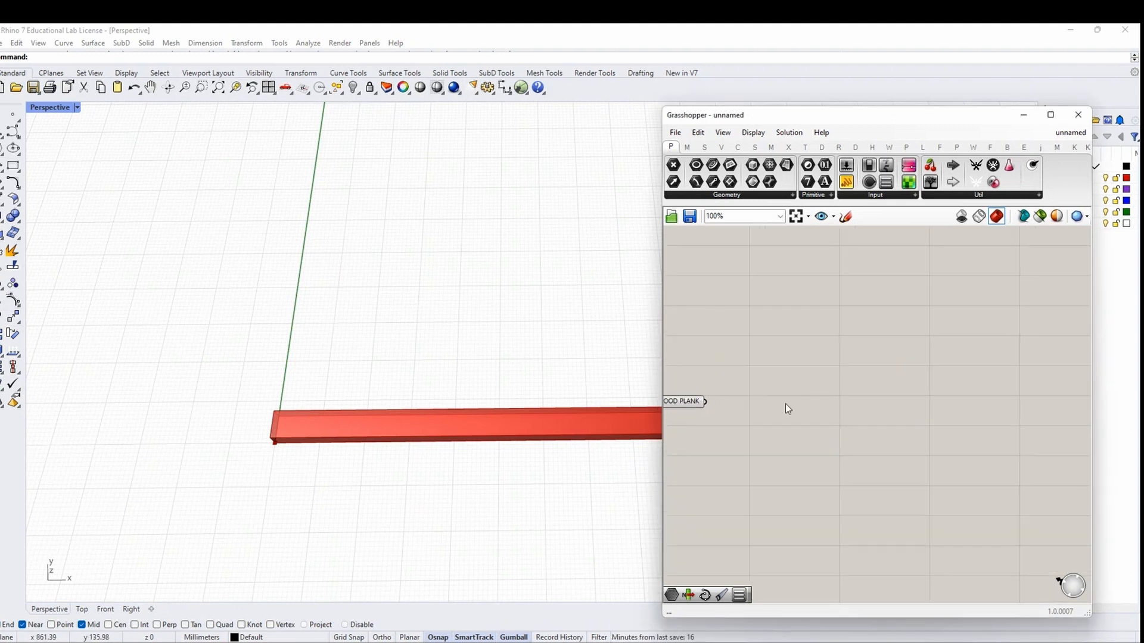
right_drag(782, 397, 837, 395)
double_click(882, 405)
text(dec)
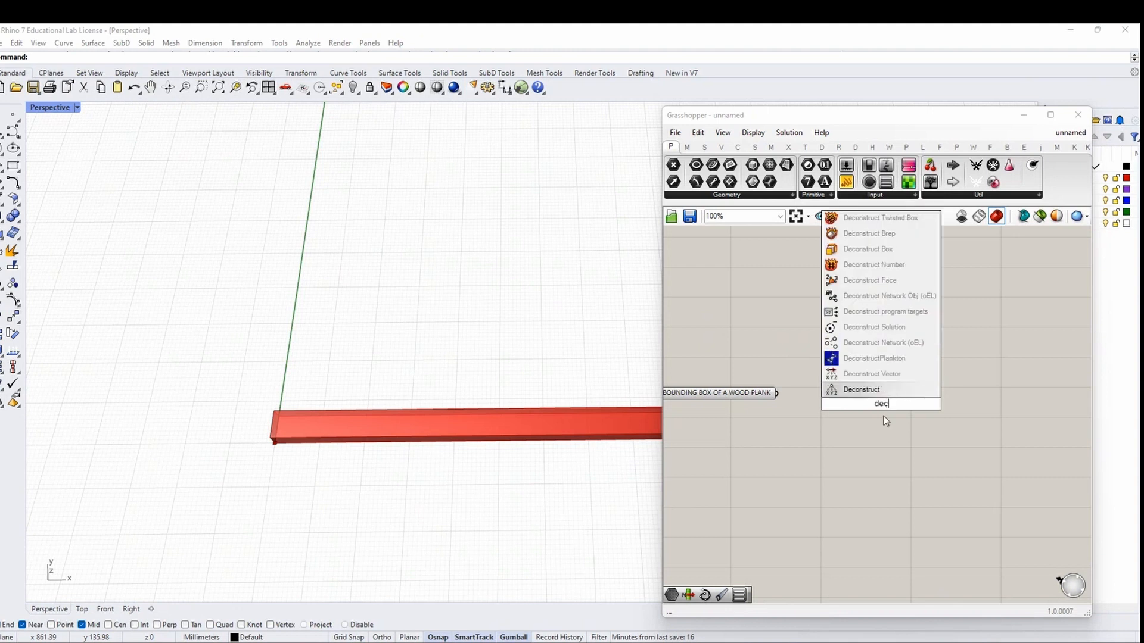
text(onstr)
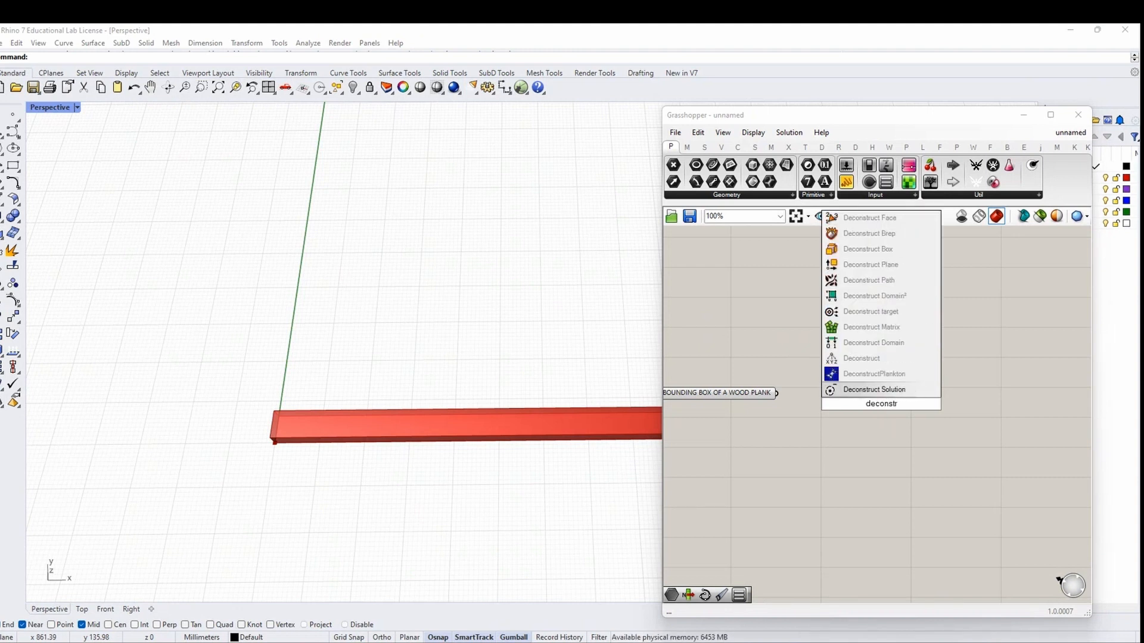
text(uct bre)
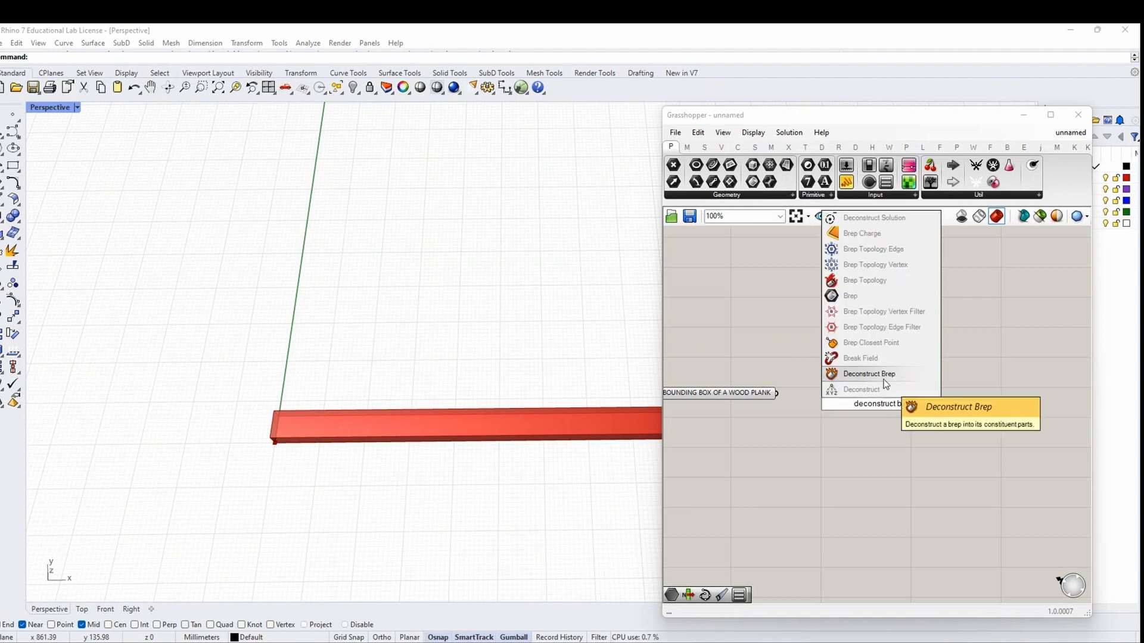
click(862, 373)
drag(776, 392, 843, 403)
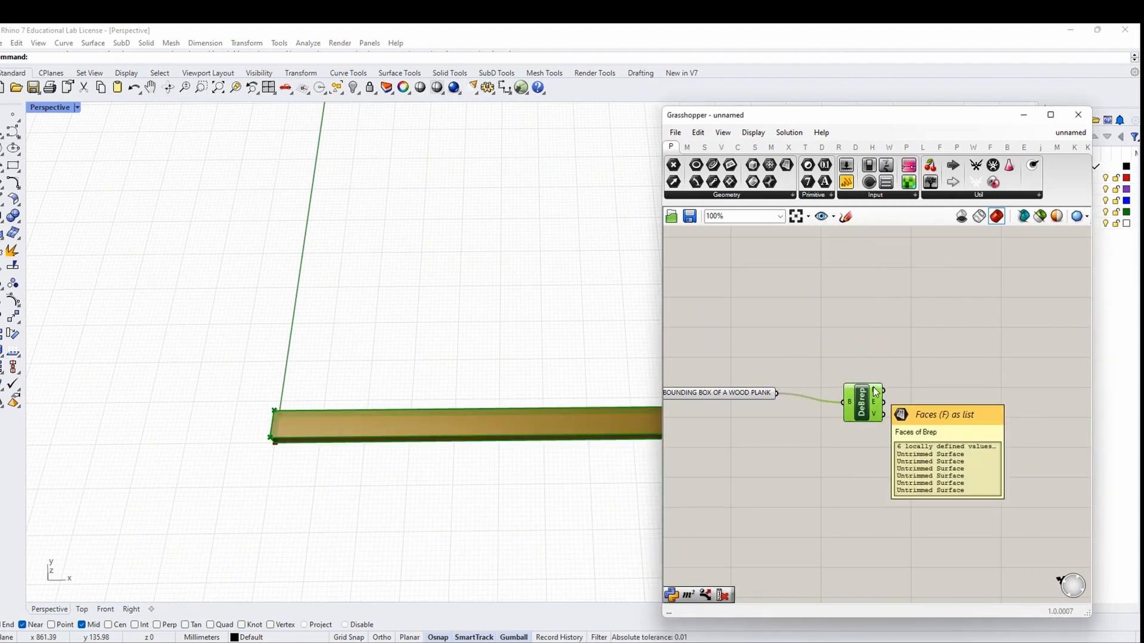
right_drag(875, 393, 820, 388)
right_drag(321, 532, 218, 435)
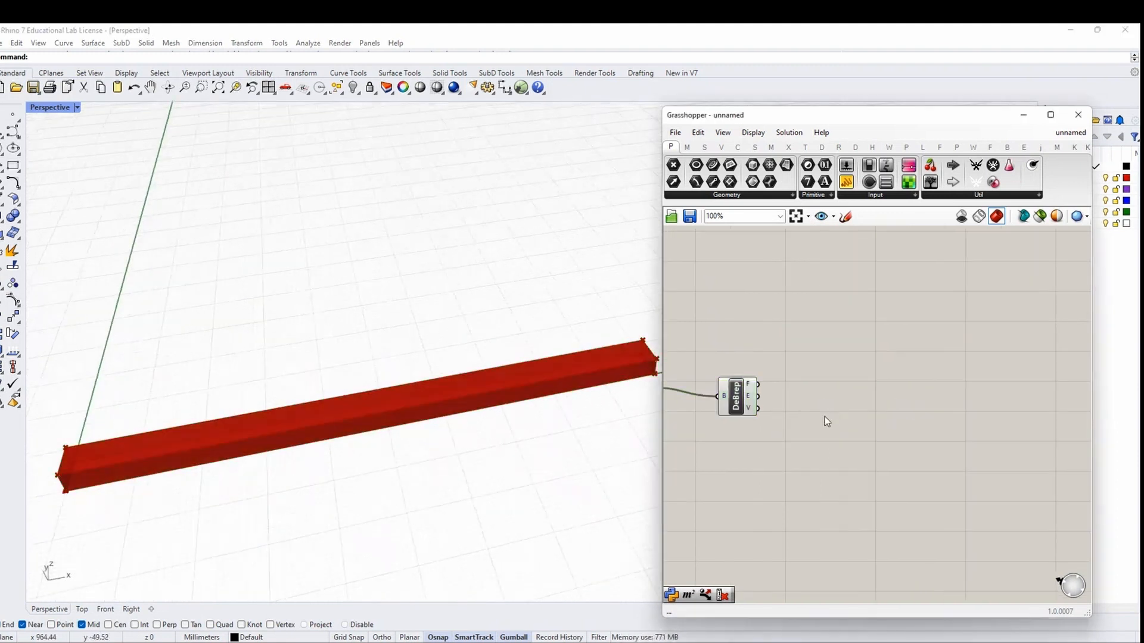
Add a List Item on the plank's edge list with its index set to 5
double_click(856, 424)
text(list item)
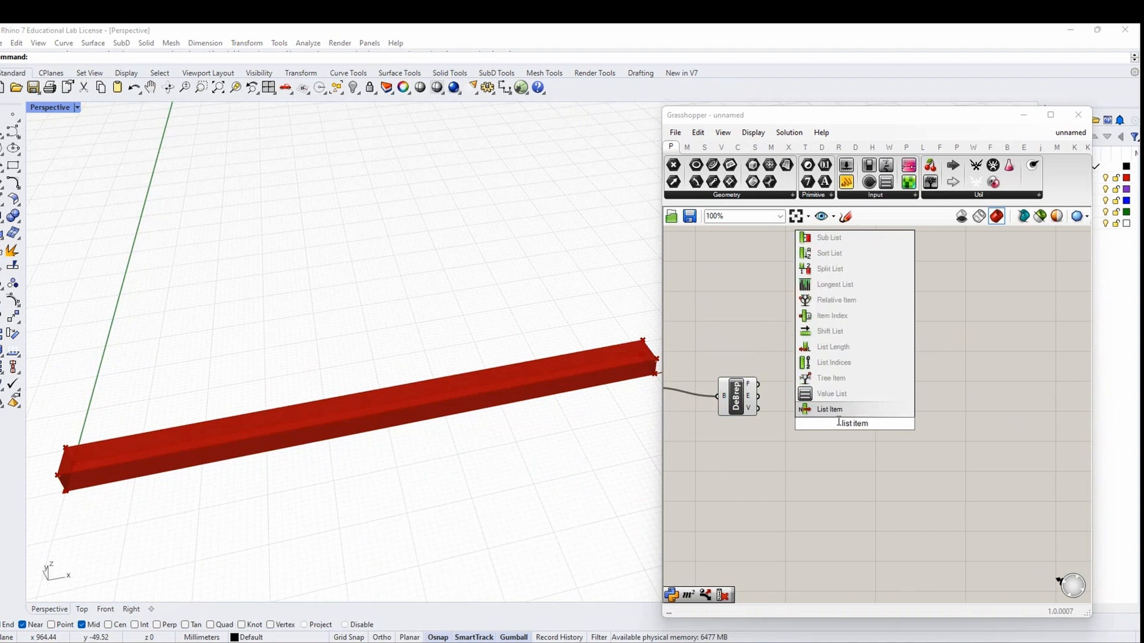
key(Return)
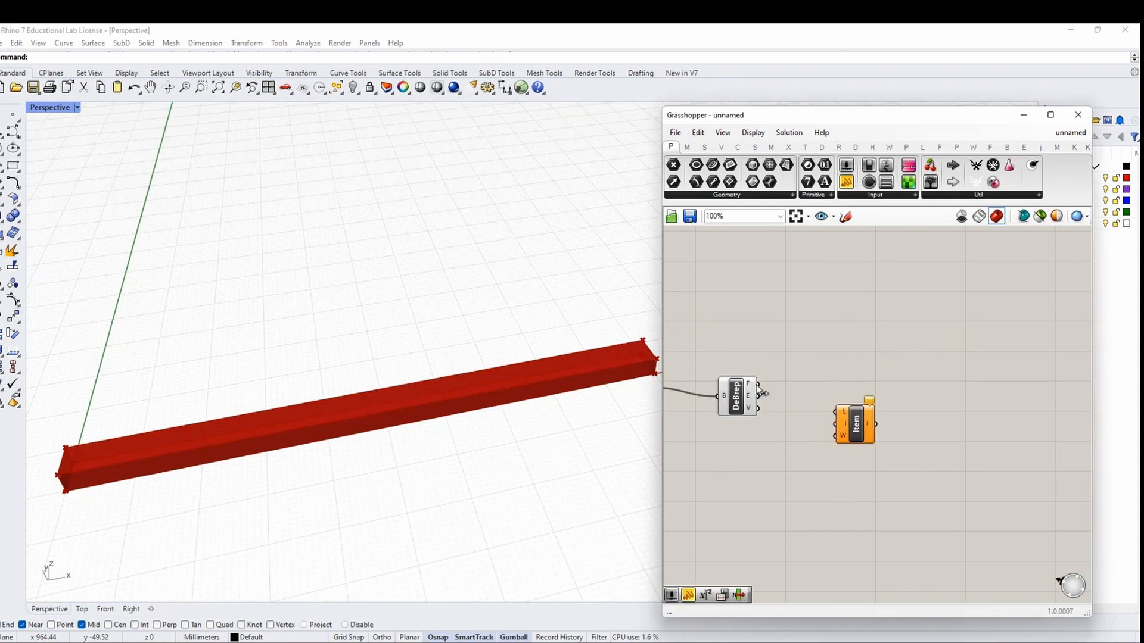
drag(762, 393, 836, 411)
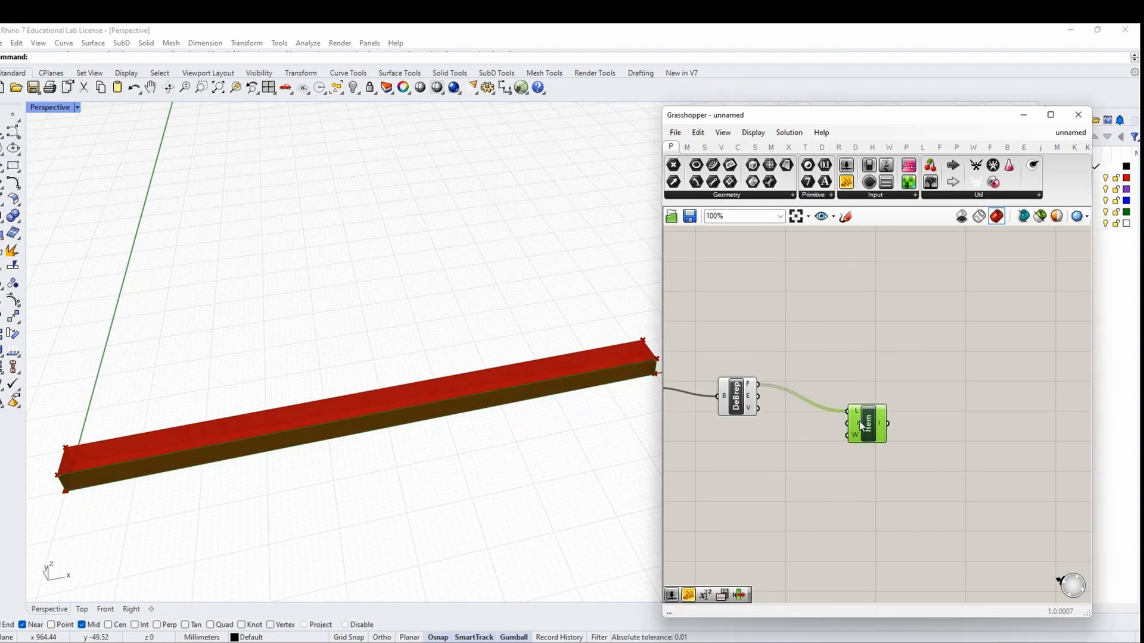
double_click(792, 453)
text(5)
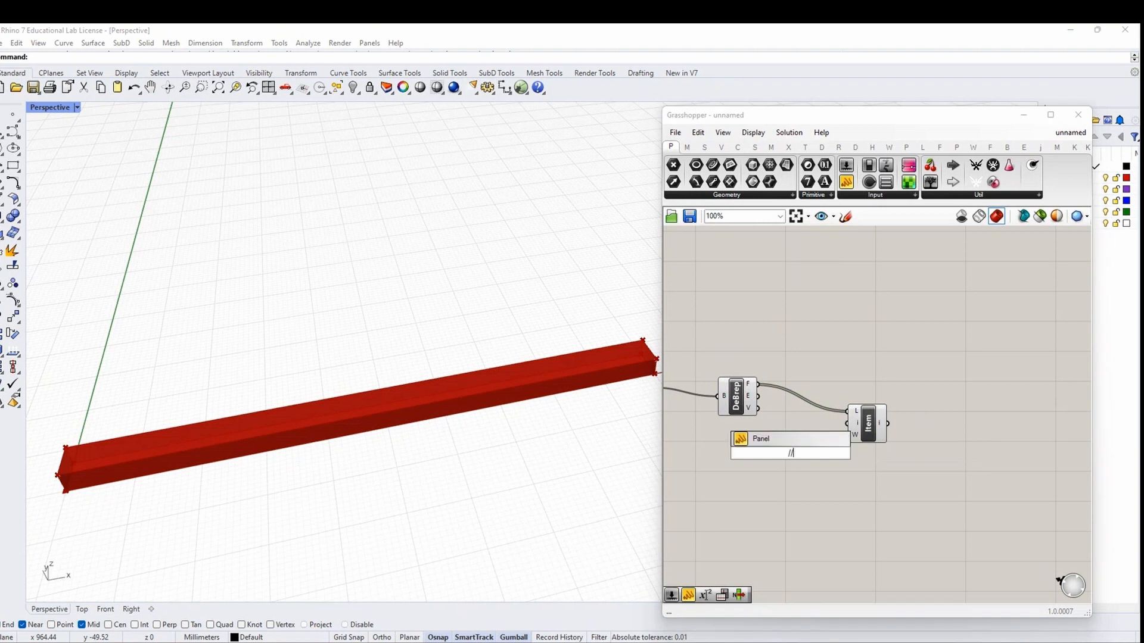
key(Return)
scroll(817, 457, up, 1)
drag(797, 453, 850, 418)
Explode the picked item into segments and preview them on the plank
right_drag(945, 404, 799, 411)
double_click(846, 396)
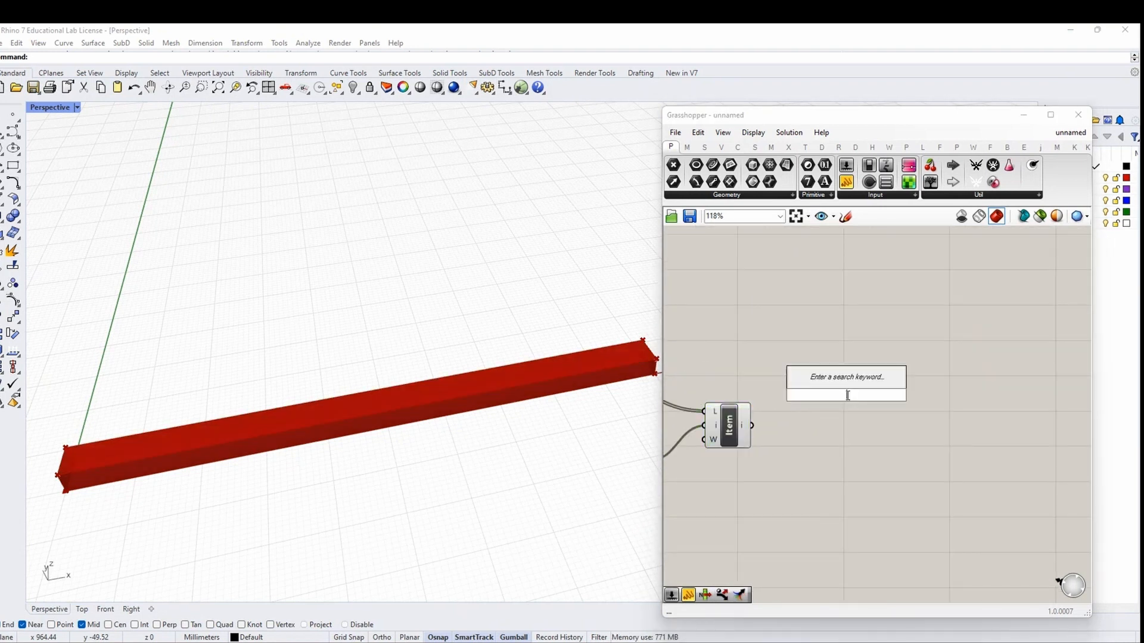
text(explode)
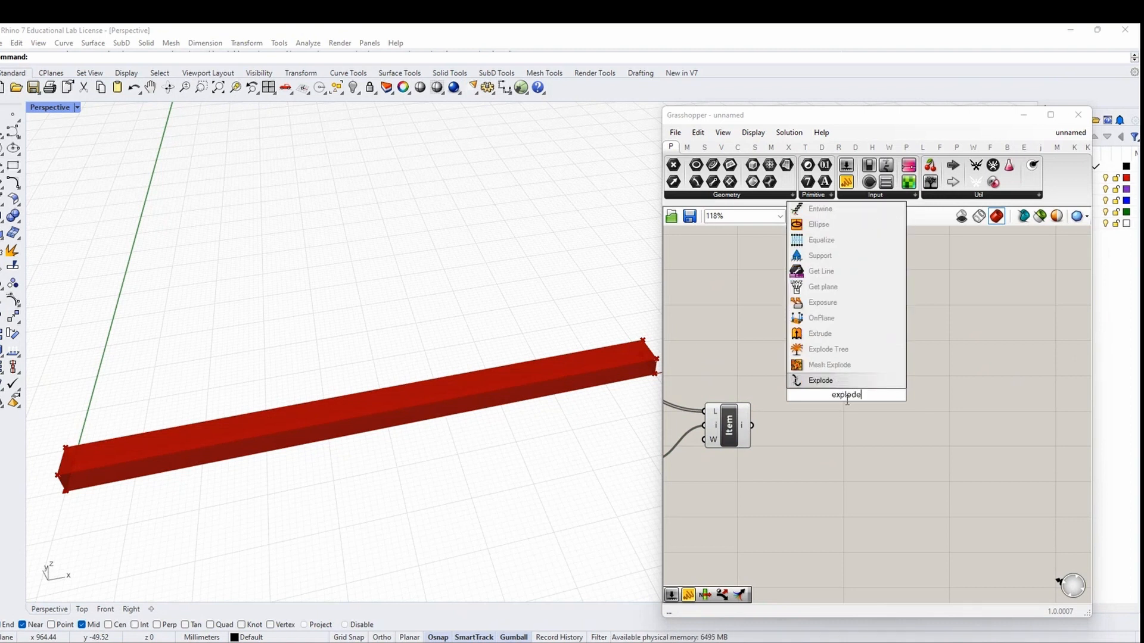
key(Return)
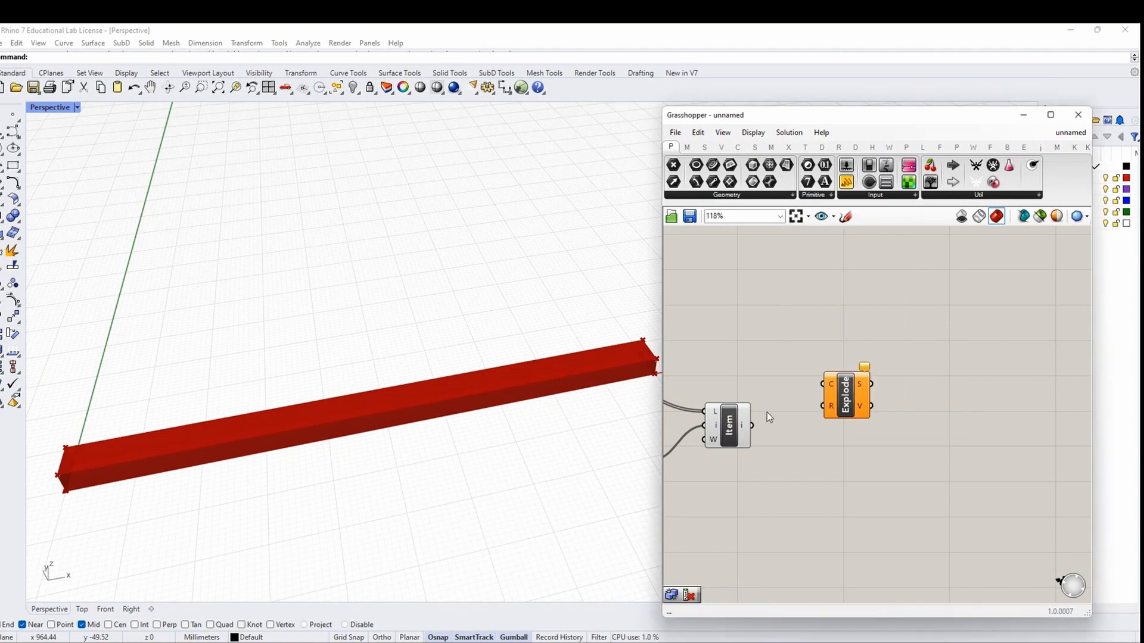
drag(752, 425, 837, 415)
right_drag(918, 444, 713, 442)
click(763, 404)
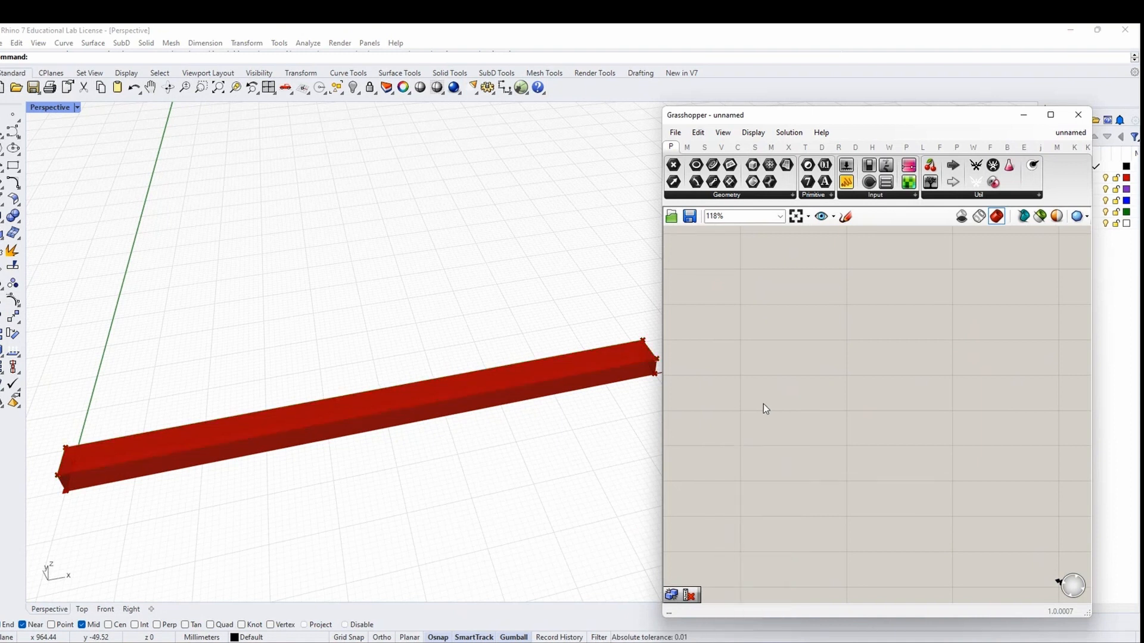
right_drag(746, 408, 851, 416)
scroll(853, 417, down, 1)
click(760, 419)
mouse_move(424, 442)
right_down()
mouse_move(396, 460)
mouse_move(405, 444)
right_up()
right_drag(556, 433, 502, 430)
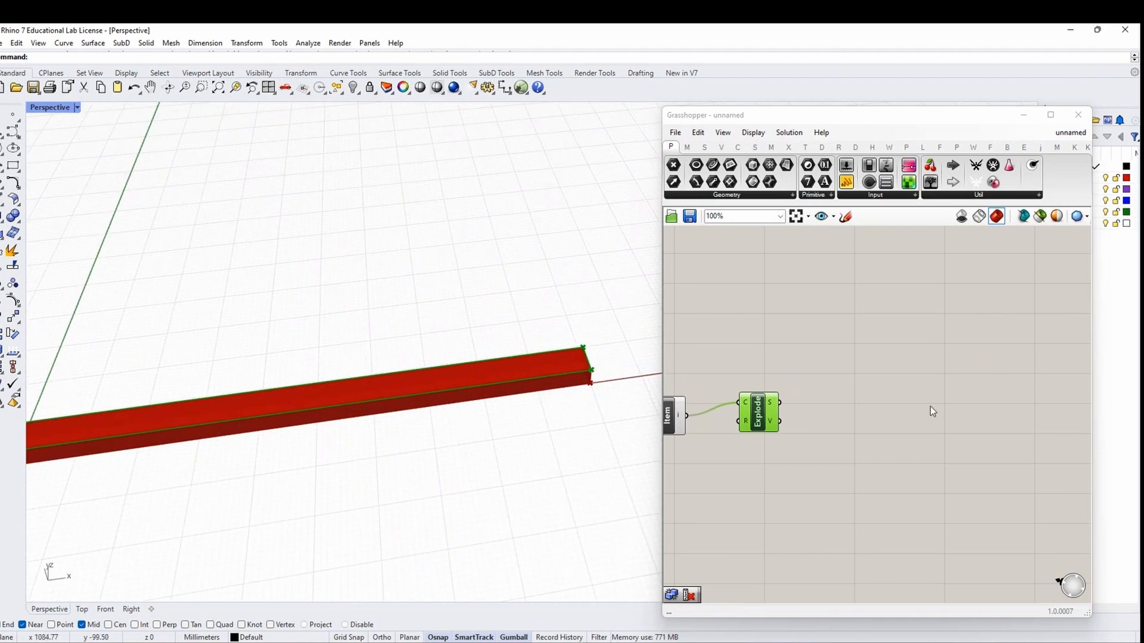
Add a Dispatch component taking Explode's segments as its list input
double_click(853, 417)
text(dispatch)
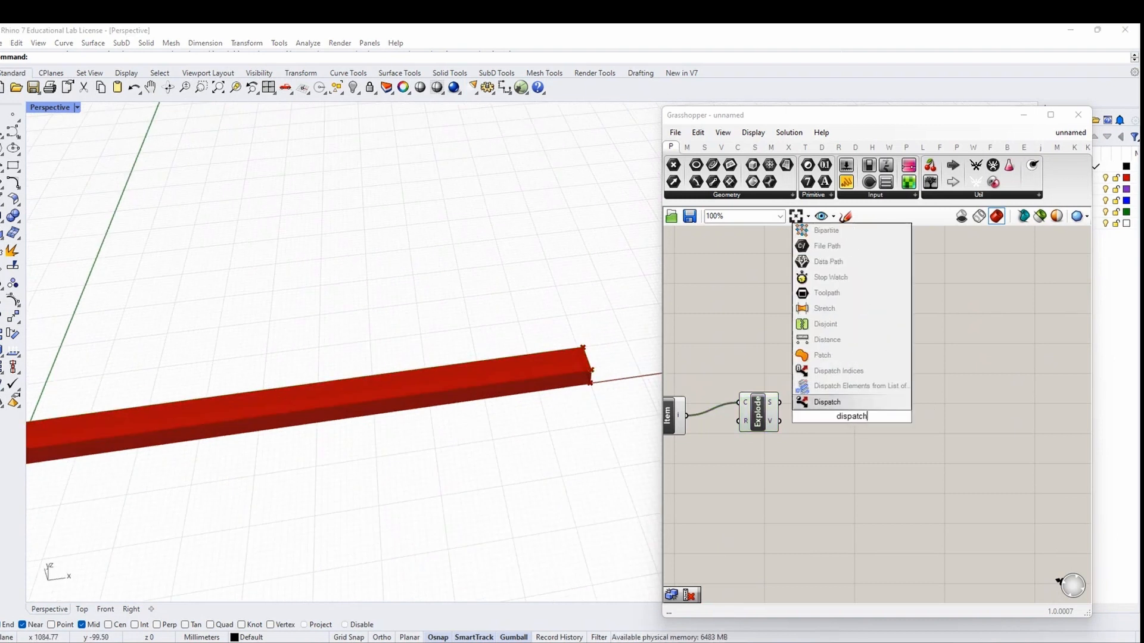
click(853, 405)
drag(779, 403, 879, 420)
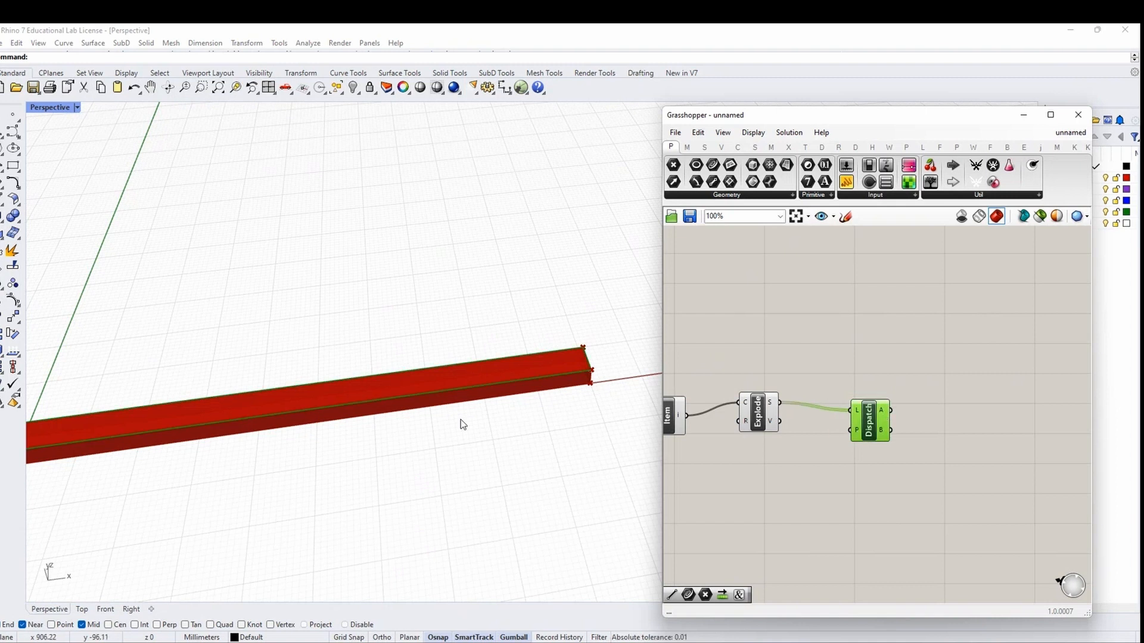
scroll(398, 411, down, 2)
scroll(875, 425, up, 1)
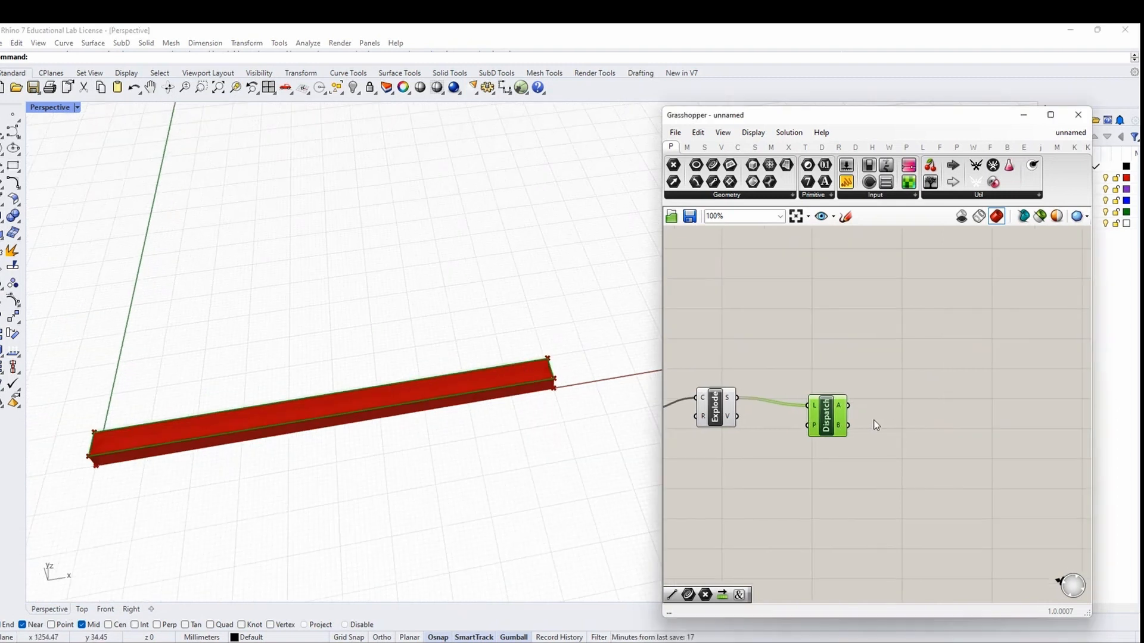
click(889, 428)
click(830, 409)
mouse_move(836, 406)
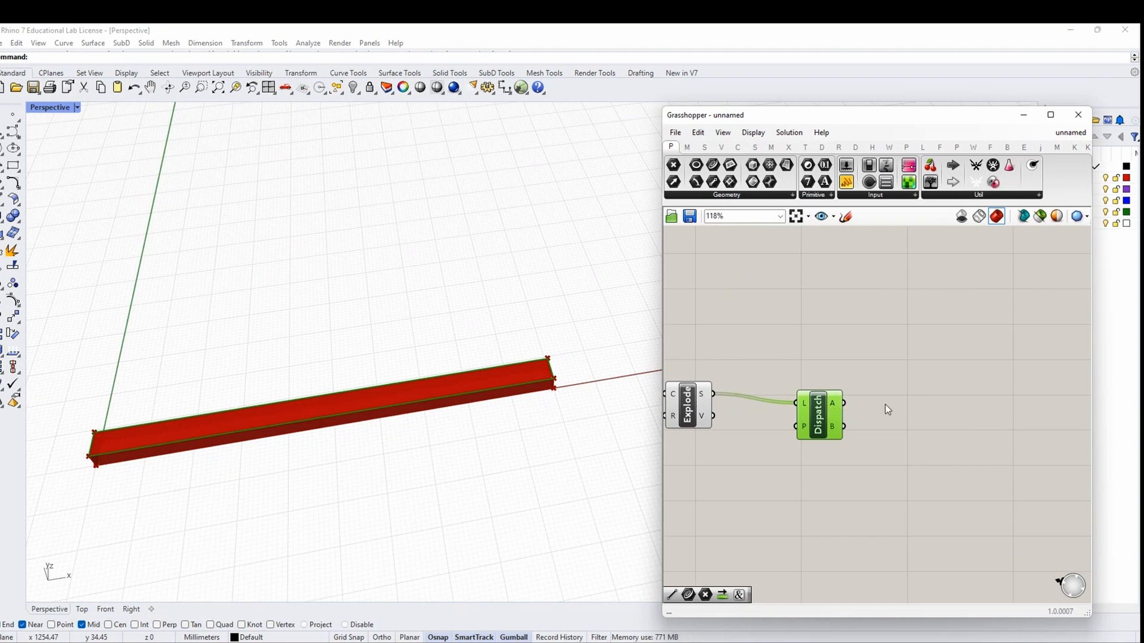
right_drag(938, 400, 850, 403)
click(849, 403)
Place an empty Data parameter beside the Dispatch component
double_click(872, 406)
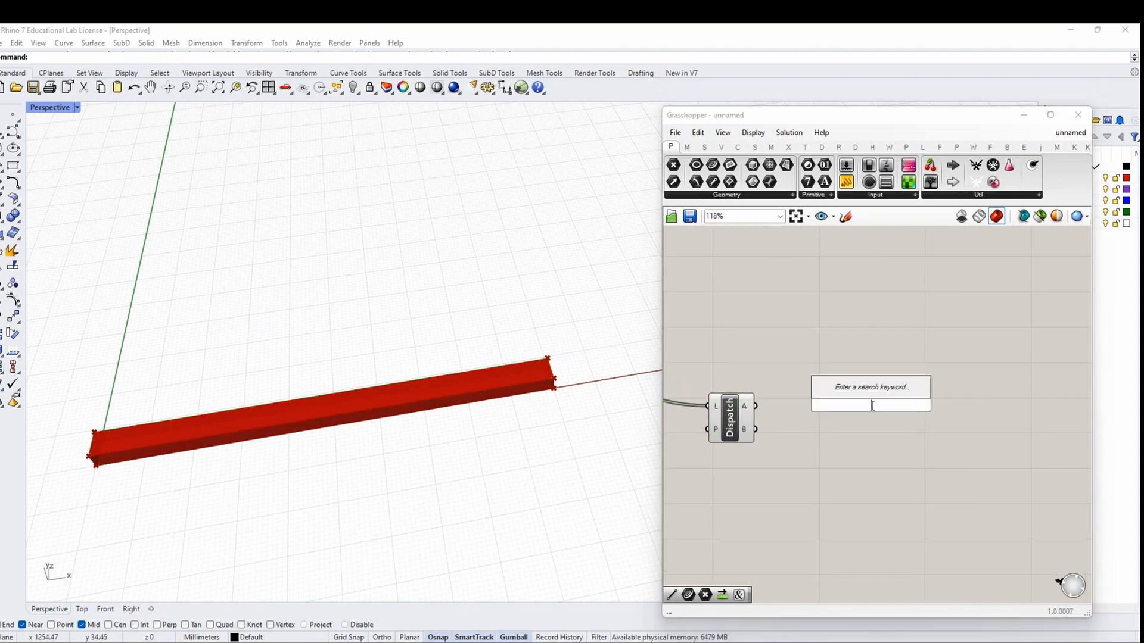
text(data)
key(Return)
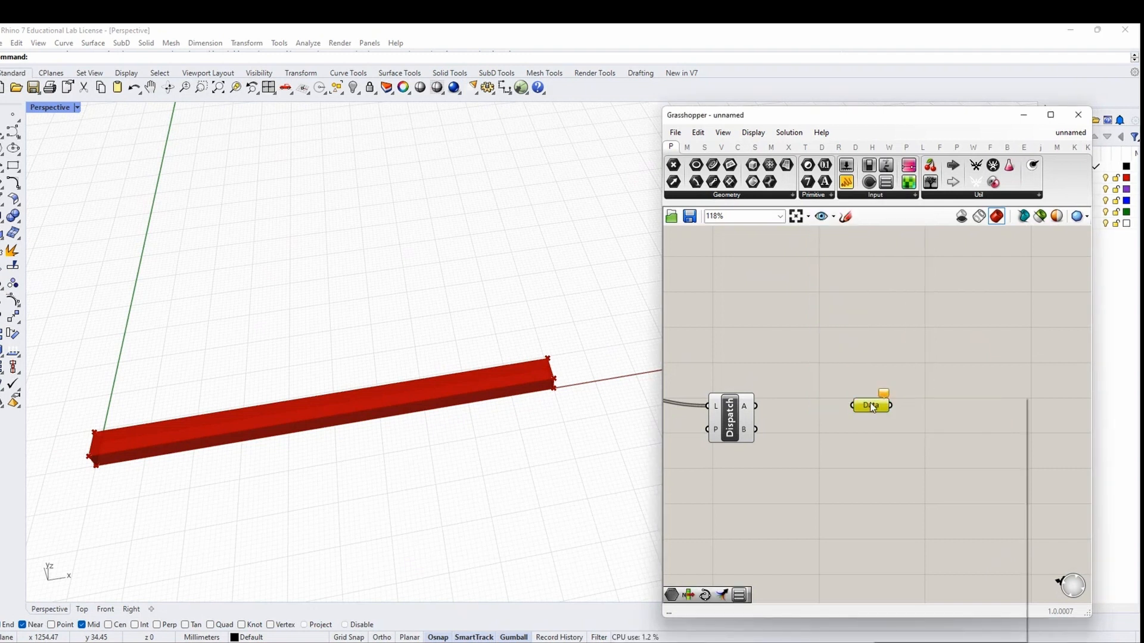
right_click(871, 406)
Name the Data parameter SHORT SIDES and duplicate it as LONG SIDES
text(short)
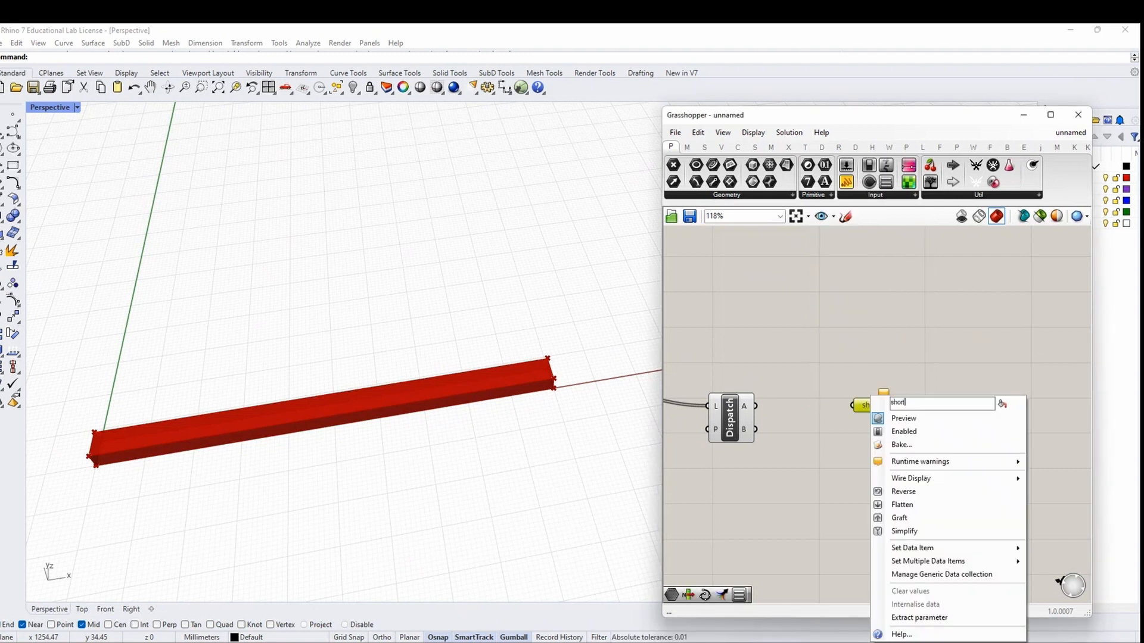
key(ctrl+a)
text(SHORT SIDES)
key(Return)
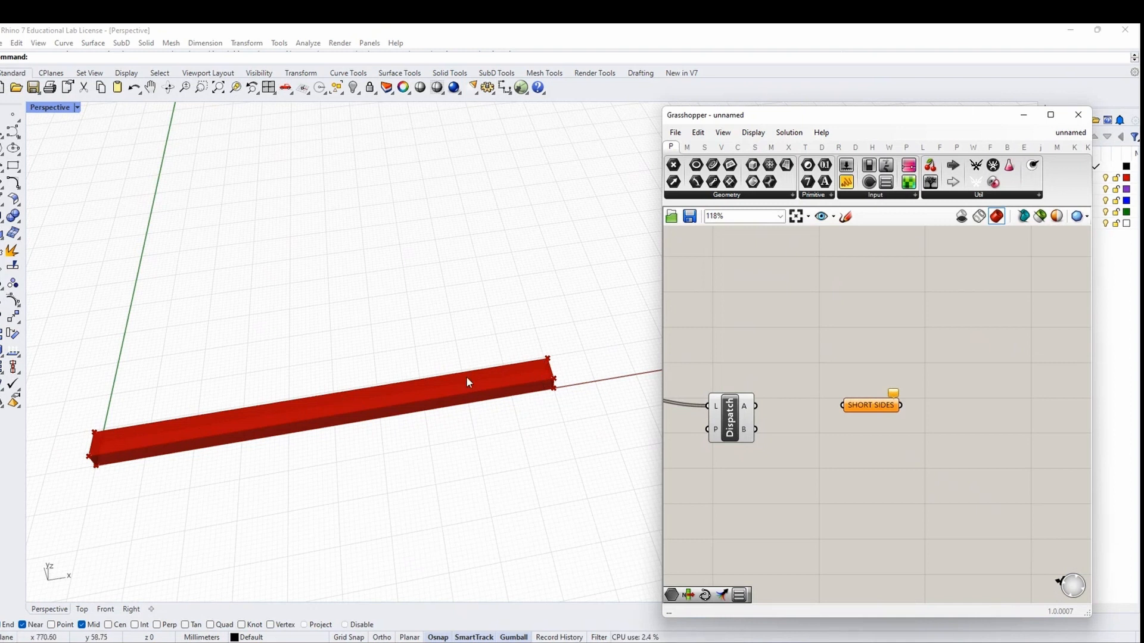
alt+drag(868, 399, 872, 443)
right_click(874, 397)
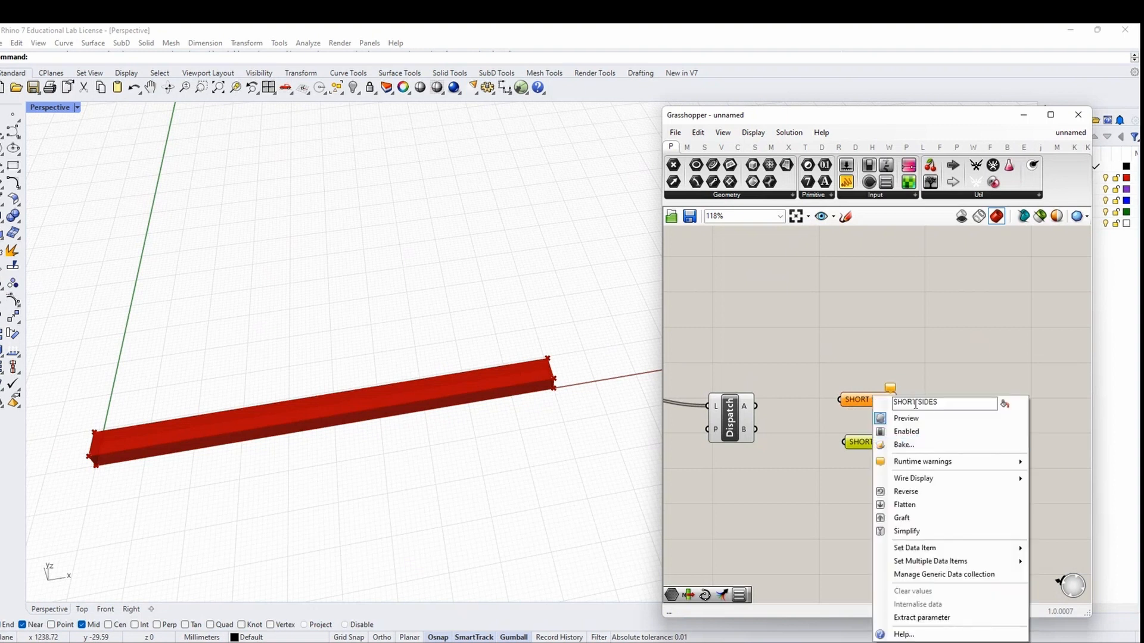
drag(916, 404, 768, 431)
text(LOGN)
key(BackSpace)
key(BackSpace)
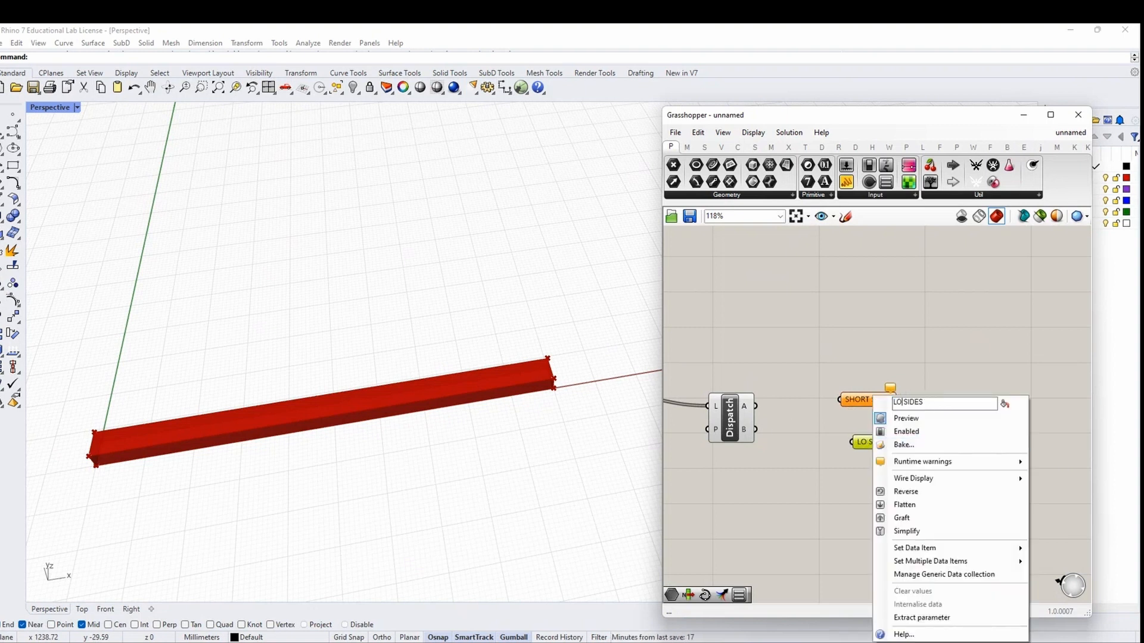
text(NG)
key(Return)
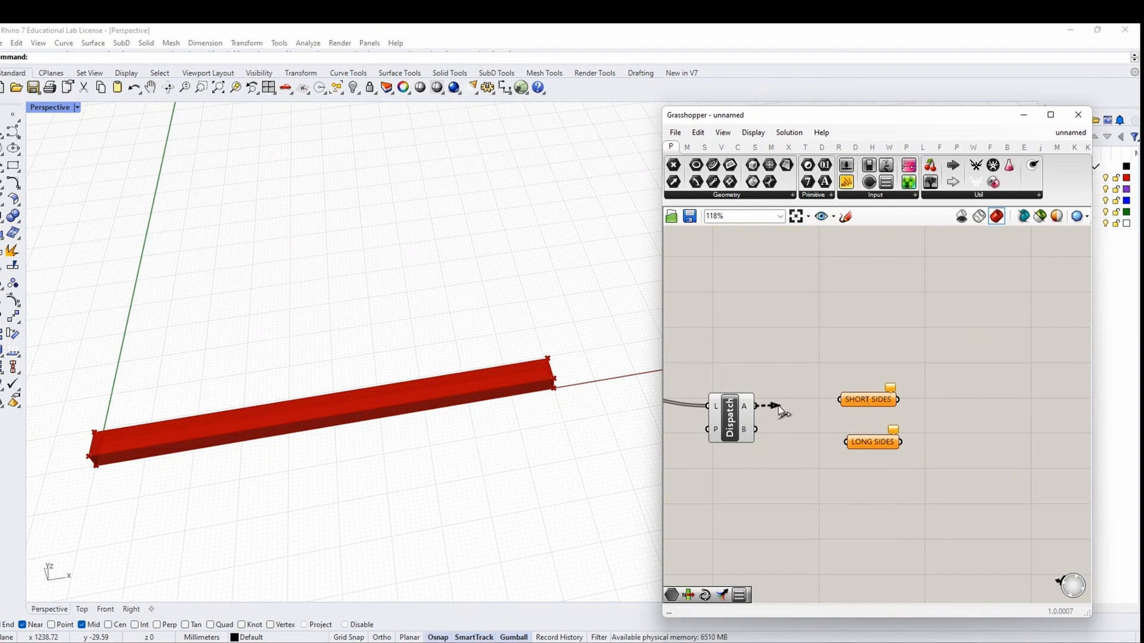
Wire Dispatch A into SHORT SIDES and B into LONG SIDES, then left-align both
drag(778, 406, 856, 405)
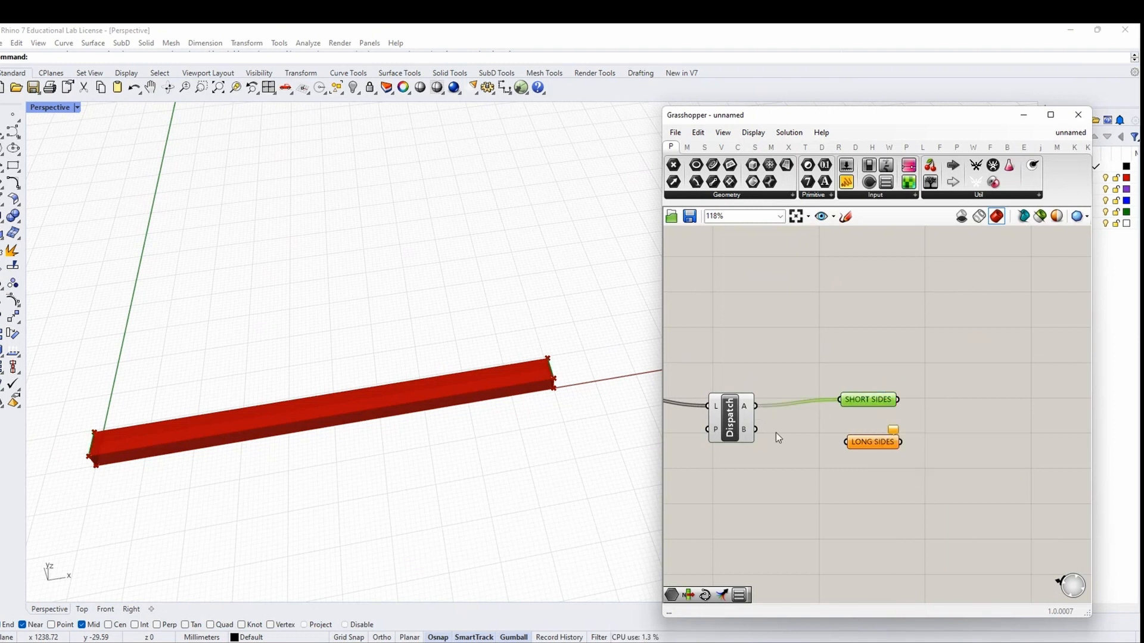
drag(757, 430, 864, 444)
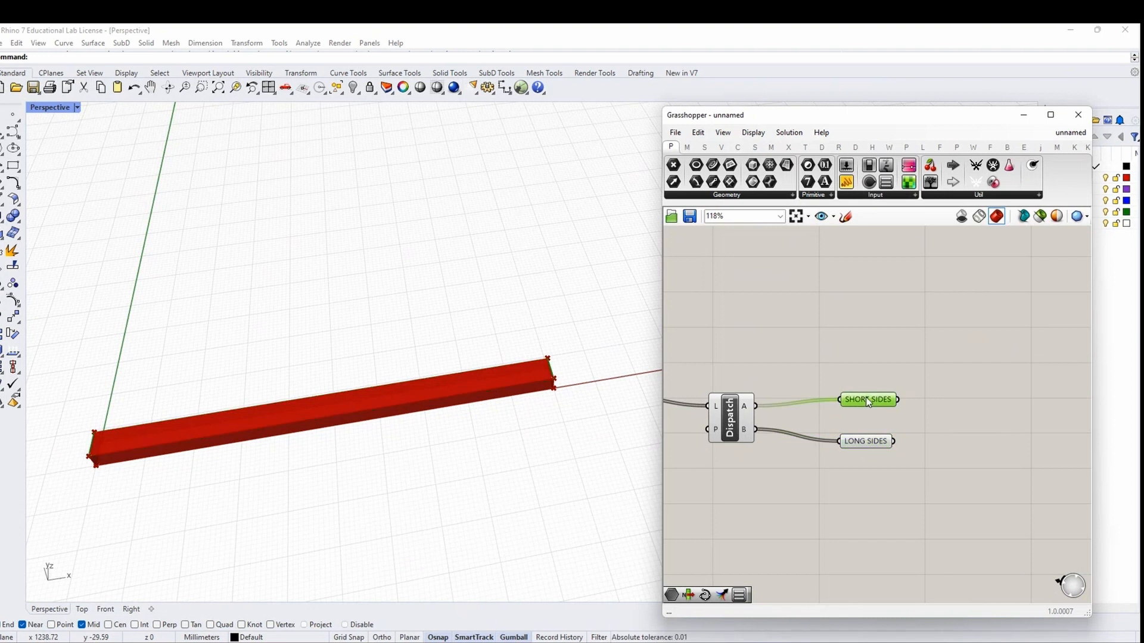
click(864, 441)
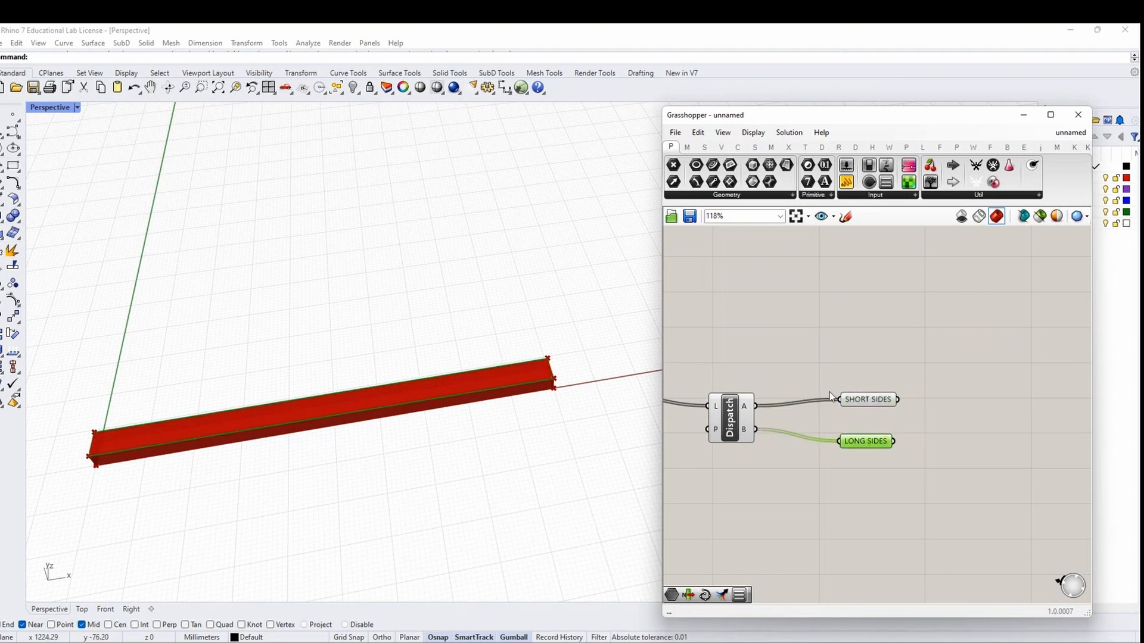
drag(829, 392, 840, 442)
click(859, 456)
click(875, 481)
scroll(832, 436, down, 1)
drag(663, 412, 541, 413)
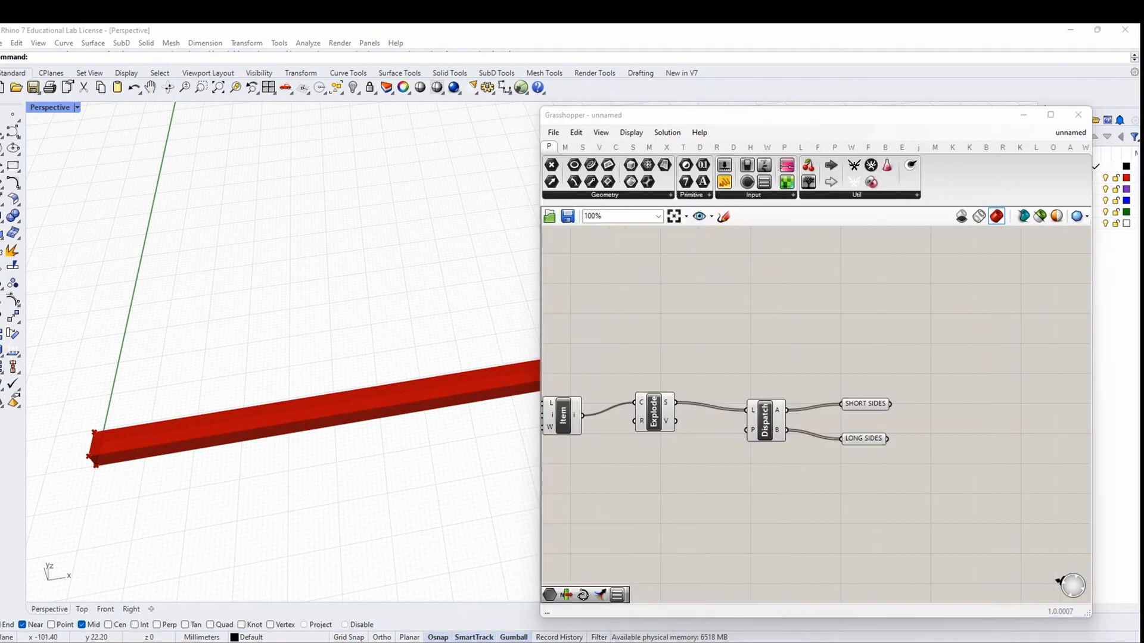
right_drag(920, 456, 810, 426)
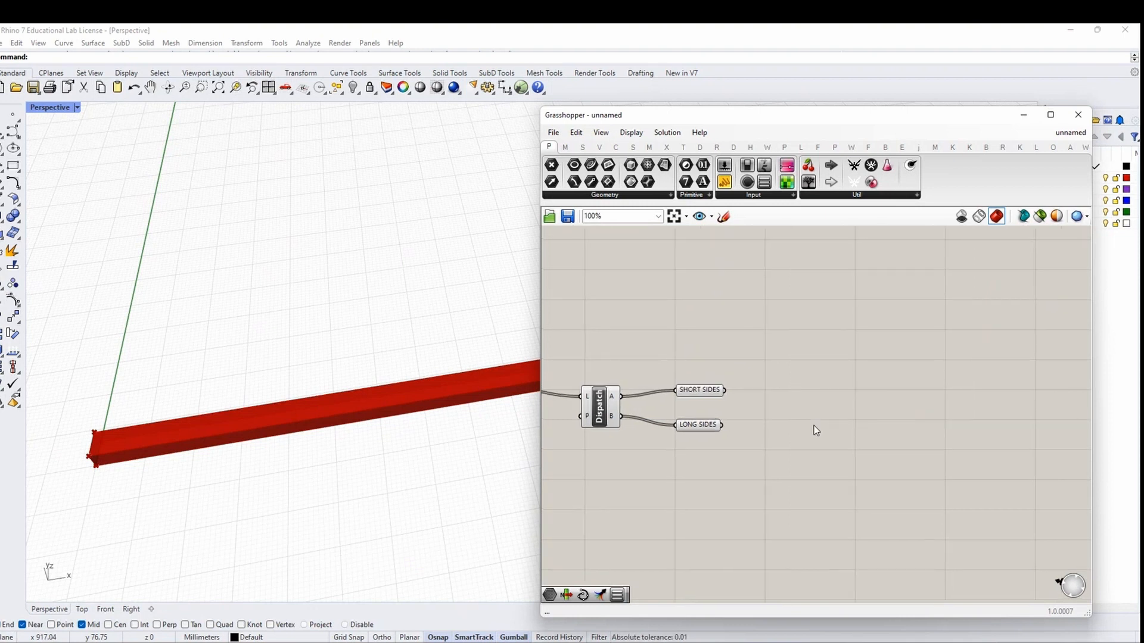
Add a Merge component and wire SHORT SIDES into its D1 input
double_click(814, 425)
text(MERGE)
click(804, 413)
scroll(804, 415, up, 2)
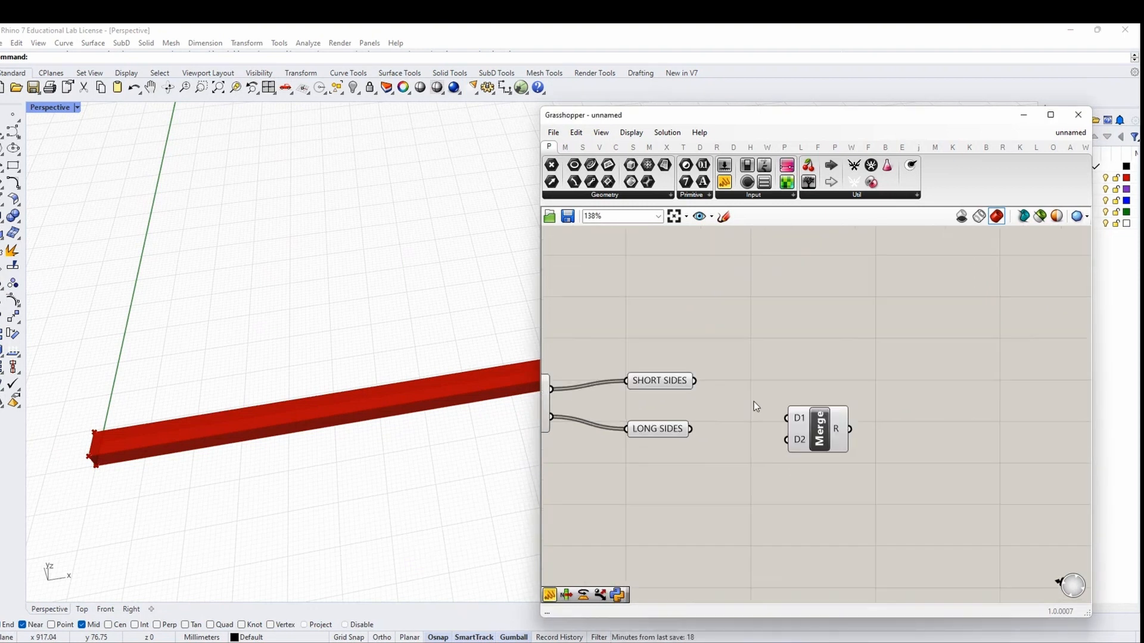
drag(694, 381, 785, 441)
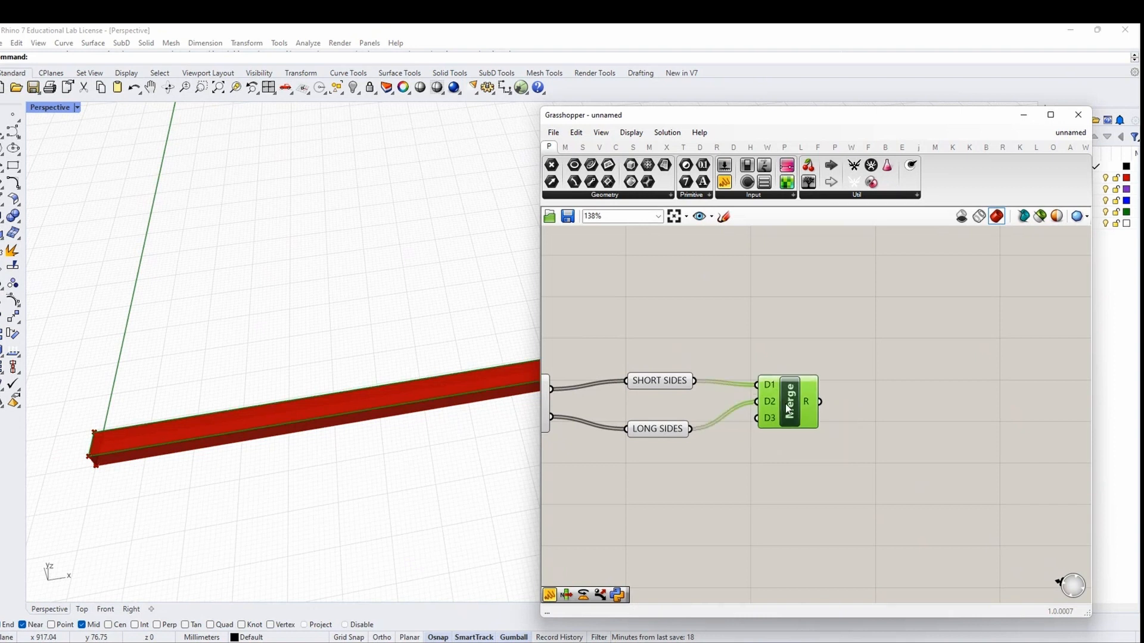
scroll(834, 400, down, 2)
right_drag(675, 457, 714, 452)
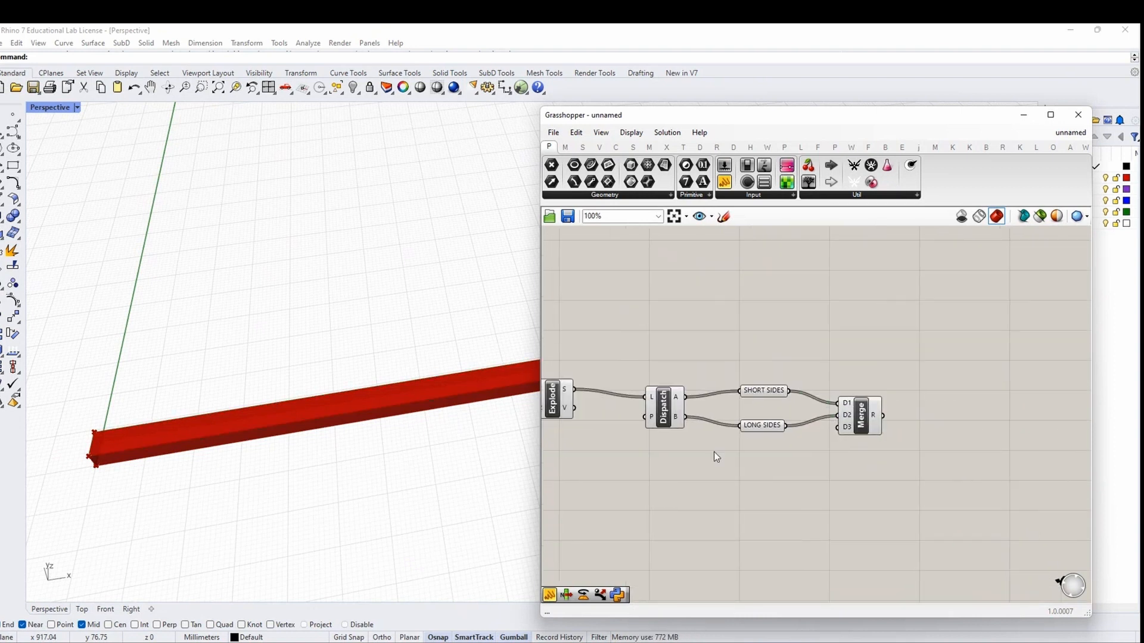
right_drag(902, 438, 790, 436)
Add a List Item component fed by Merge's result
double_click(790, 437)
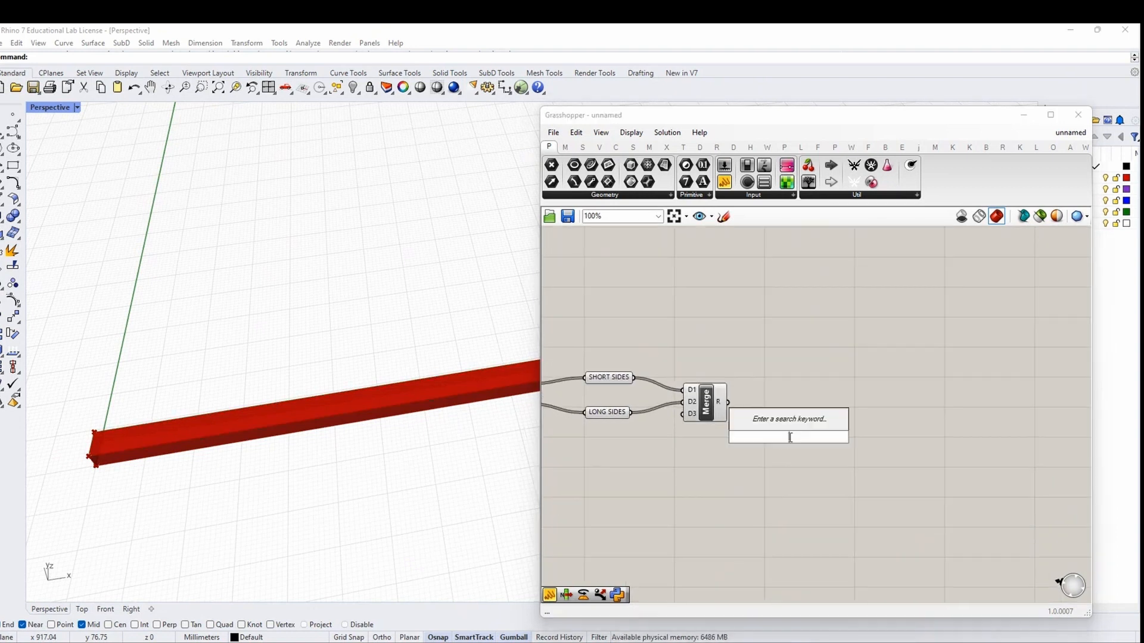
text(list item)
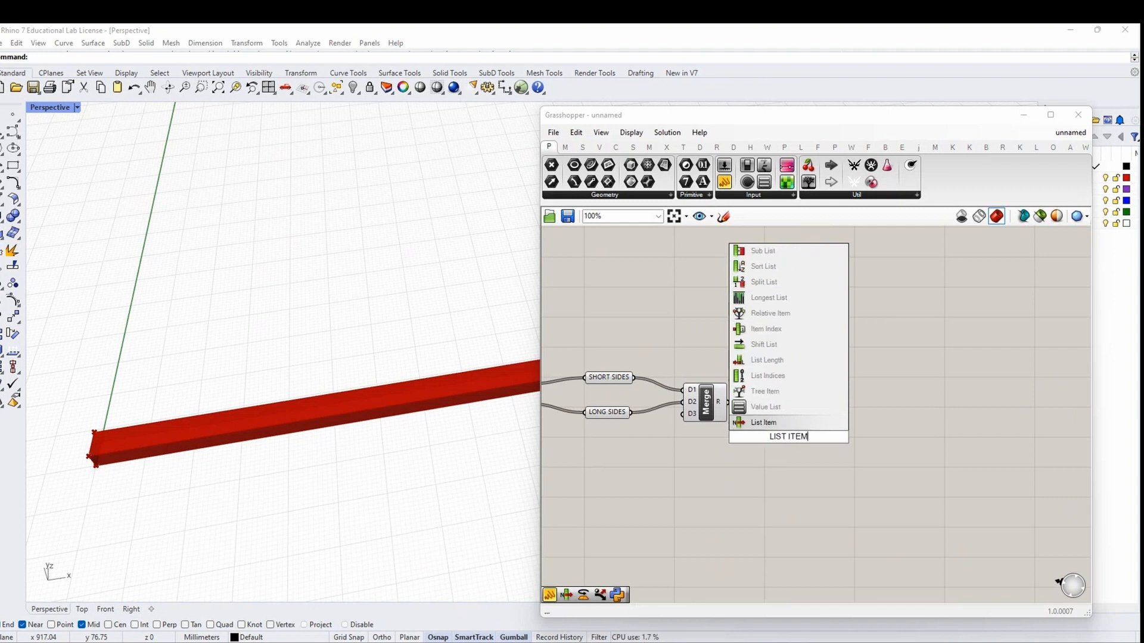
key(Return)
drag(728, 402, 794, 441)
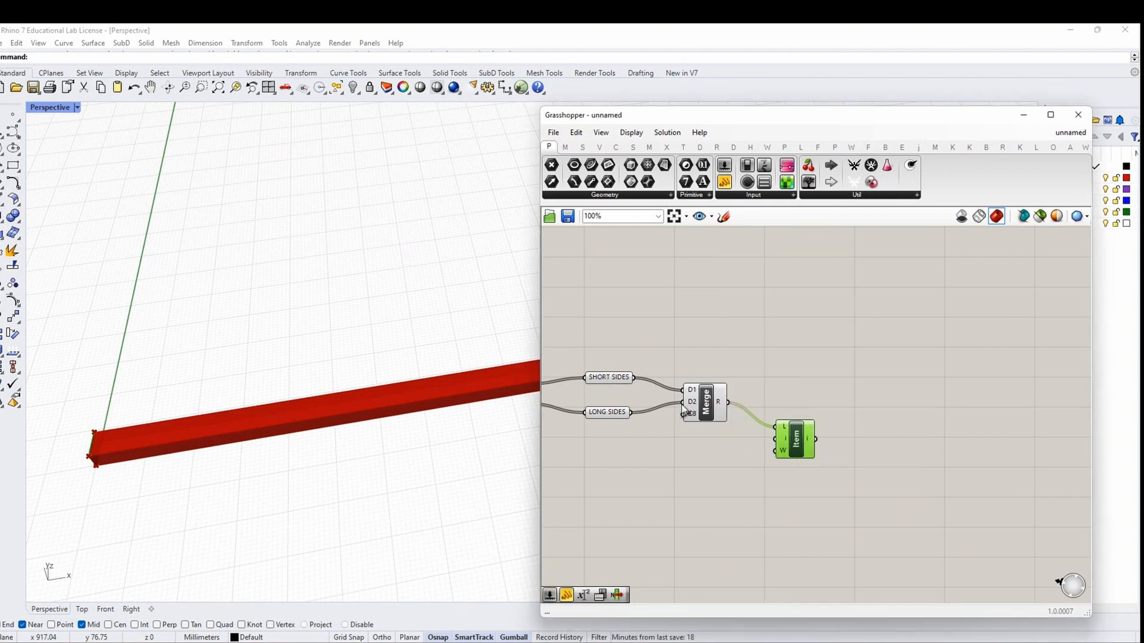
Graft Merge's D1 and D2 inputs and simplify its output paths
scroll(703, 384, up, 1)
right_click(688, 390)
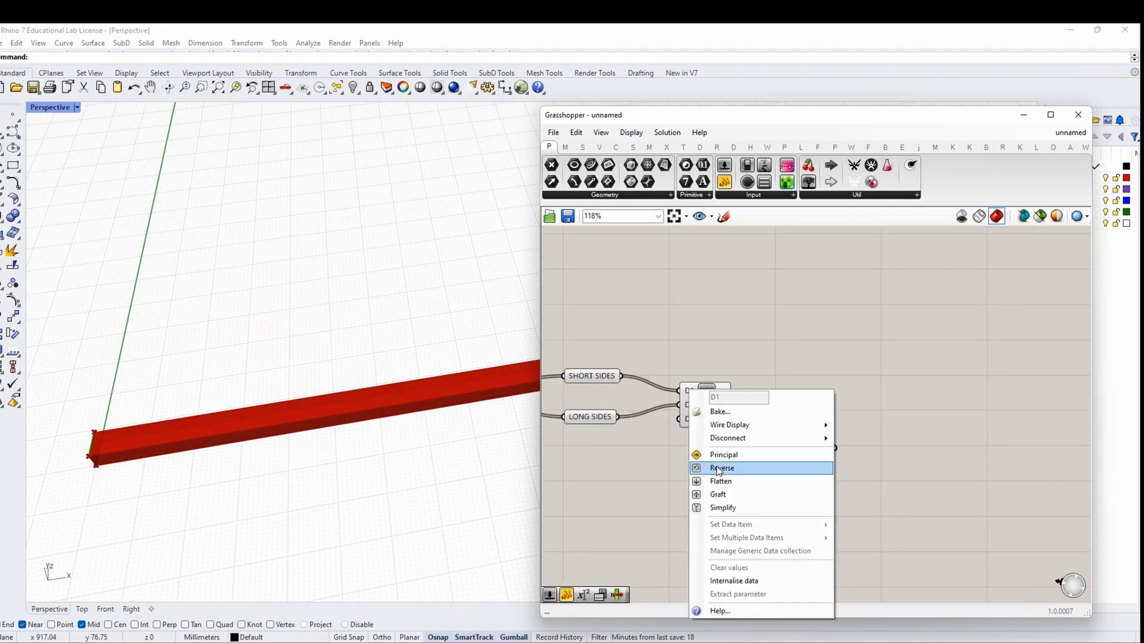
click(709, 493)
right_click(689, 405)
click(715, 494)
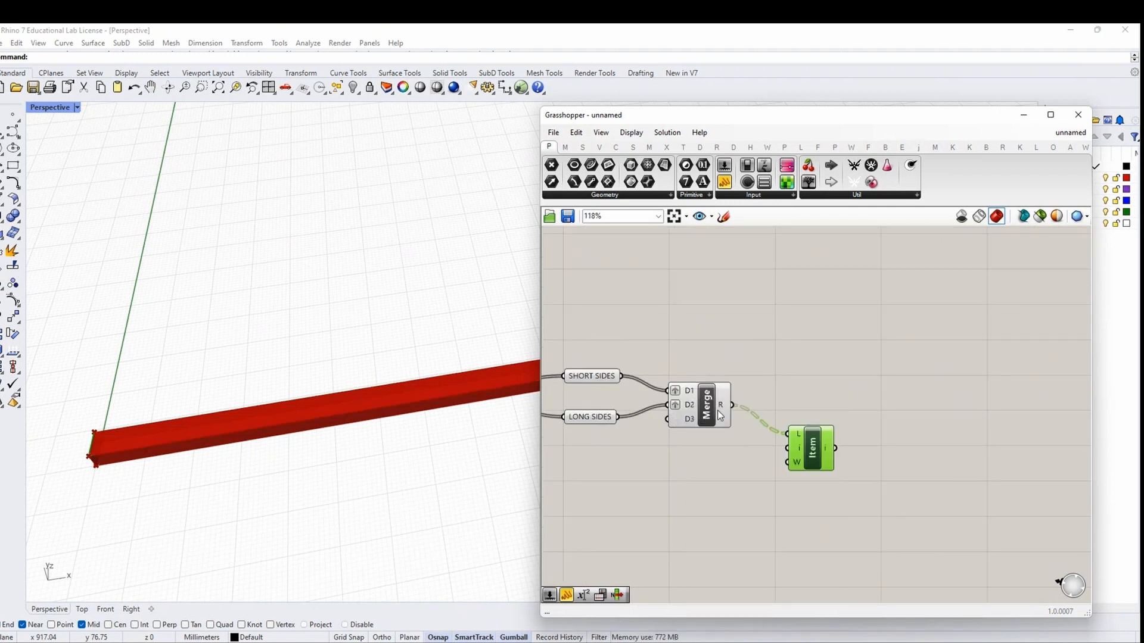
right_click(724, 411)
click(714, 411)
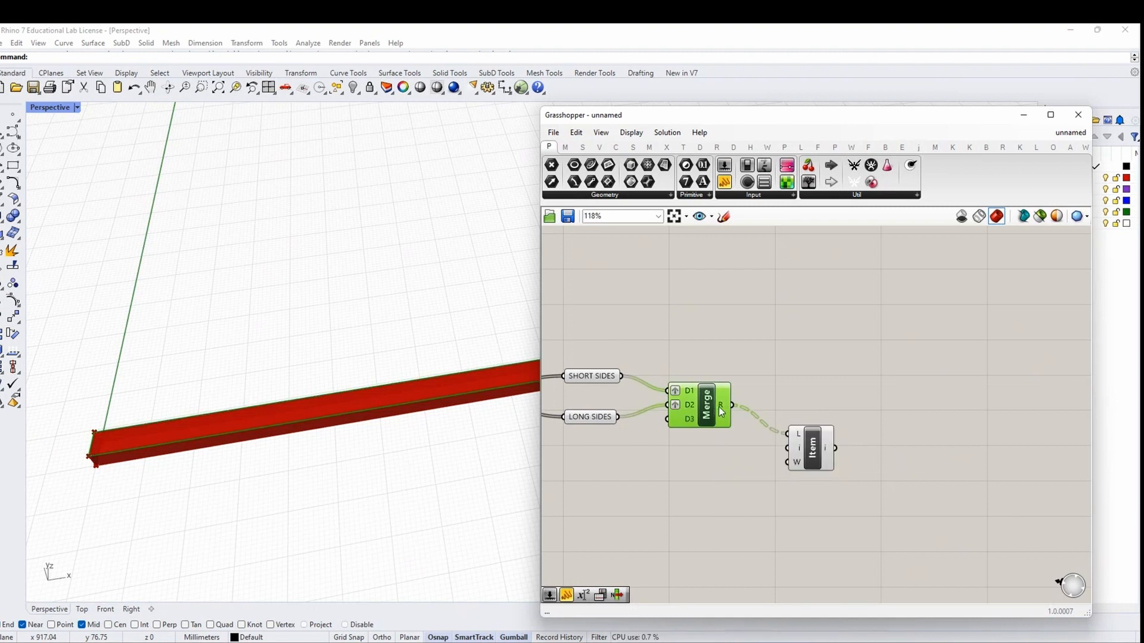
right_click(721, 411)
click(742, 498)
drag(803, 450, 807, 467)
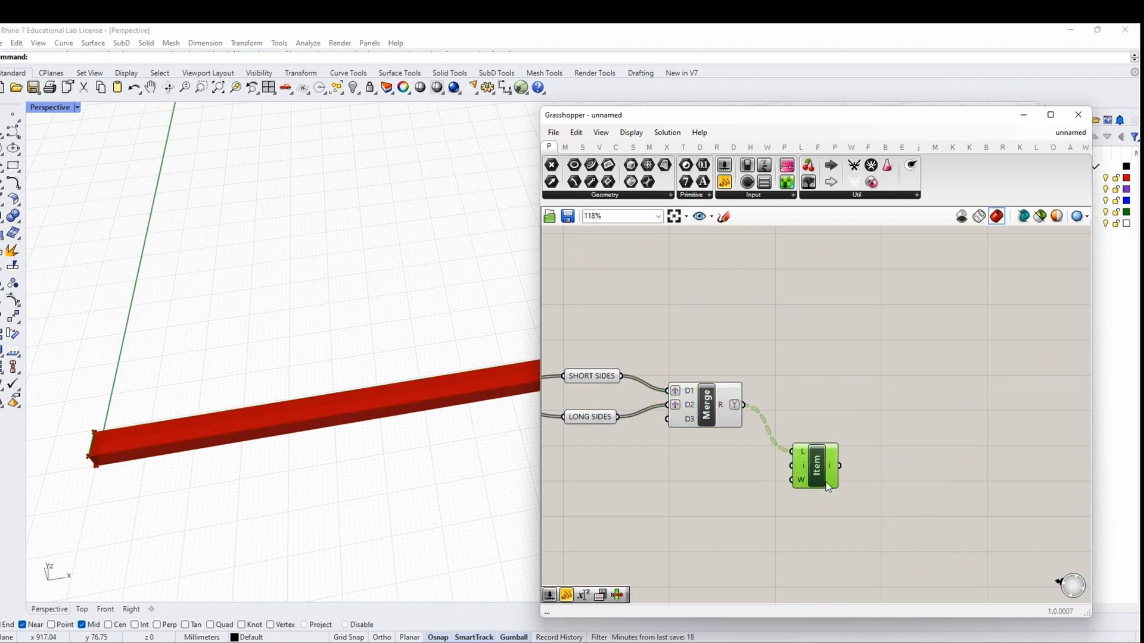
Preview Merge's output in a temporary Panel, highlight SHORT SIDES and LONG SIDES, then delete the Panel
click(604, 379)
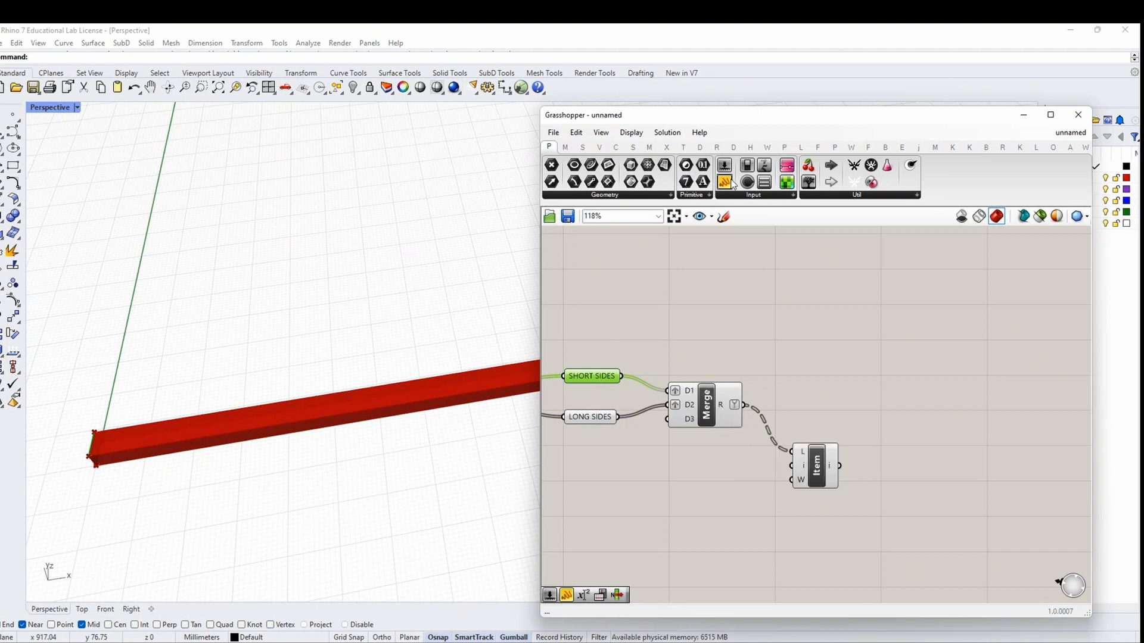
drag(732, 182, 862, 378)
drag(746, 405, 802, 370)
click(866, 359)
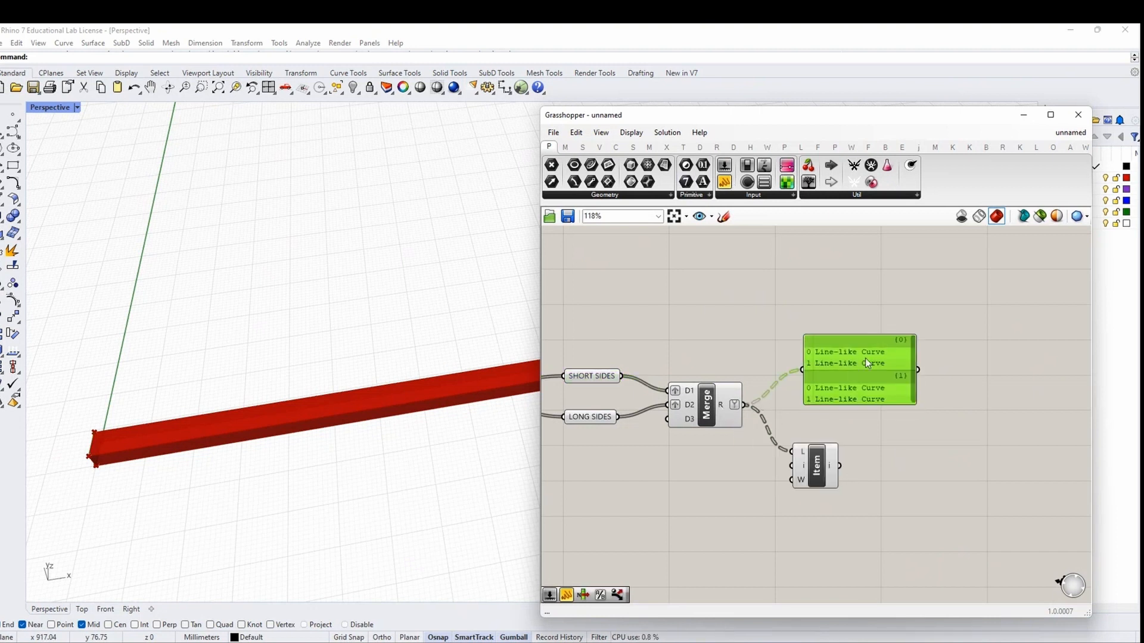
click(605, 376)
click(593, 417)
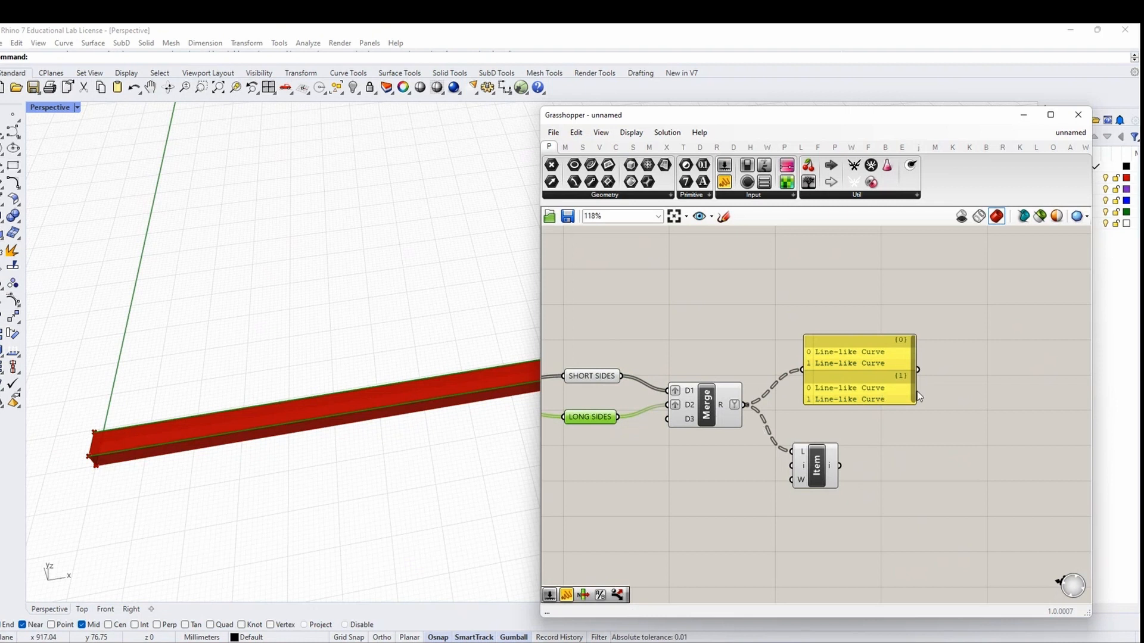
click(884, 382)
key(Delete)
Add a 0–3 number slider and wire it into List Item's index input
double_click(700, 485)
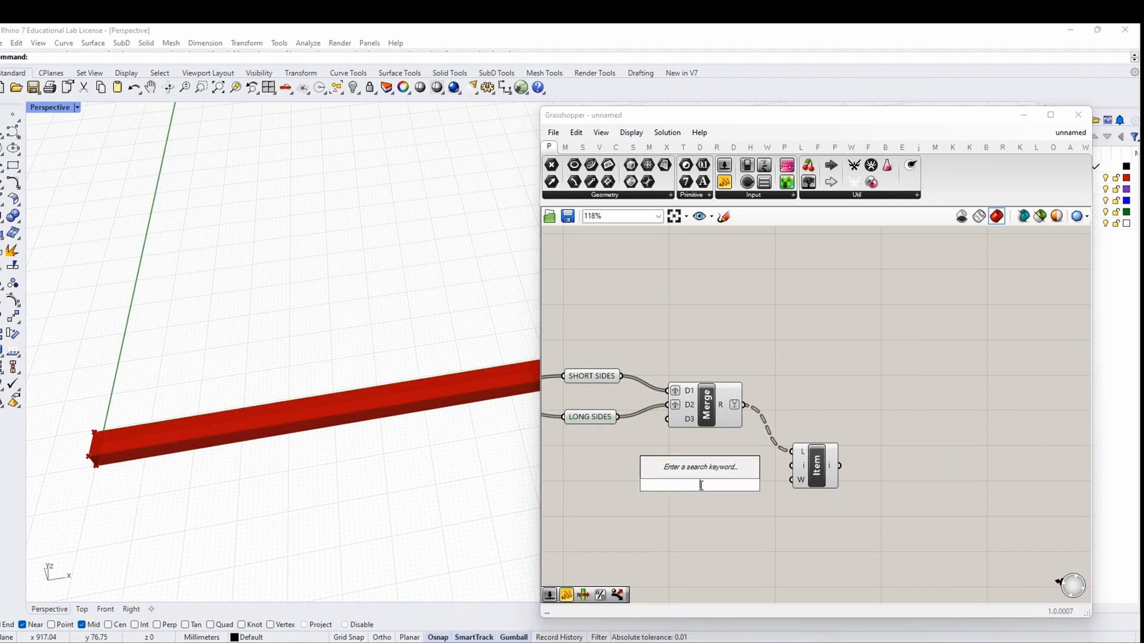
double_click(699, 494)
text(0<3)
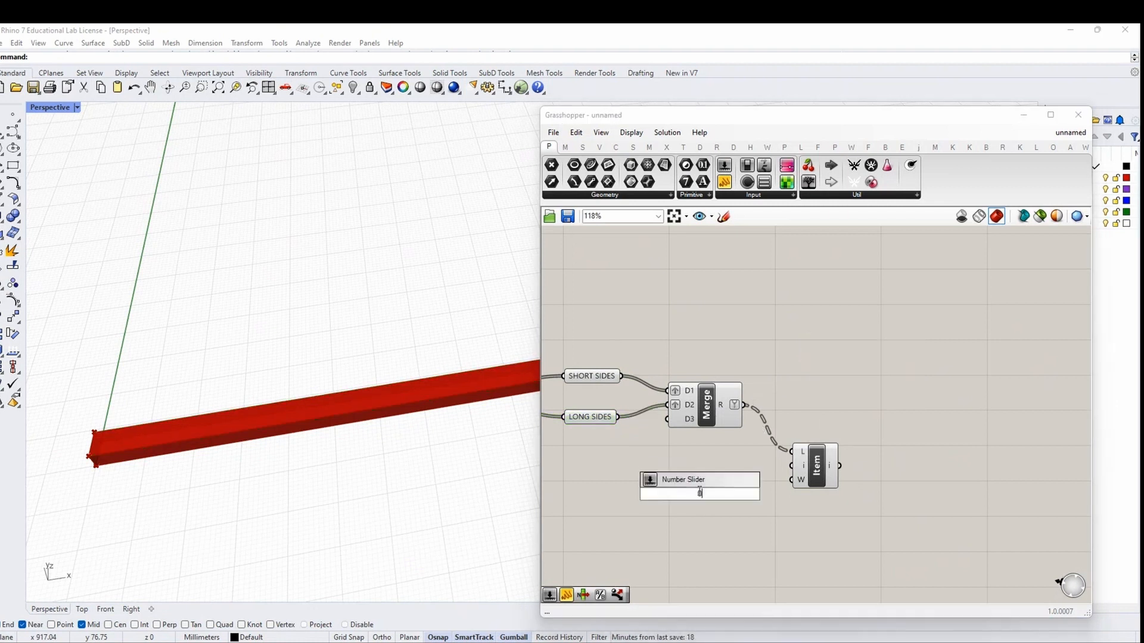
key(Return)
drag(758, 495, 791, 465)
drag(714, 496, 642, 526)
Name the slider LONG OR SHORT SIDE and wrap it in a purple blob-outlined group
right_click(650, 522)
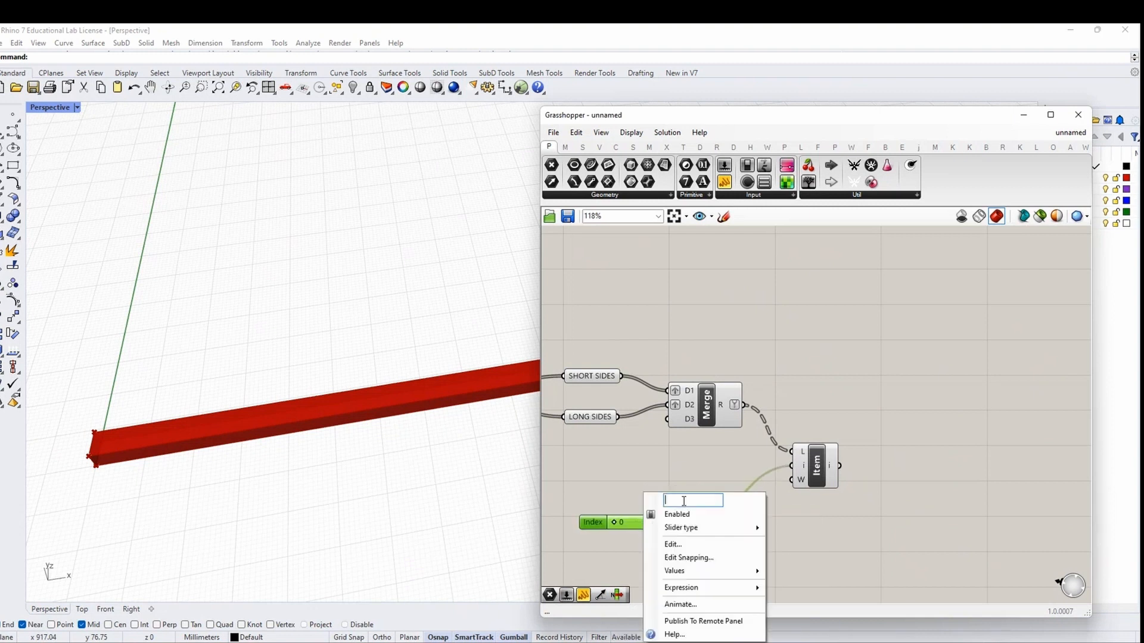
text(LONG)
text( OR SHORT SIDE)
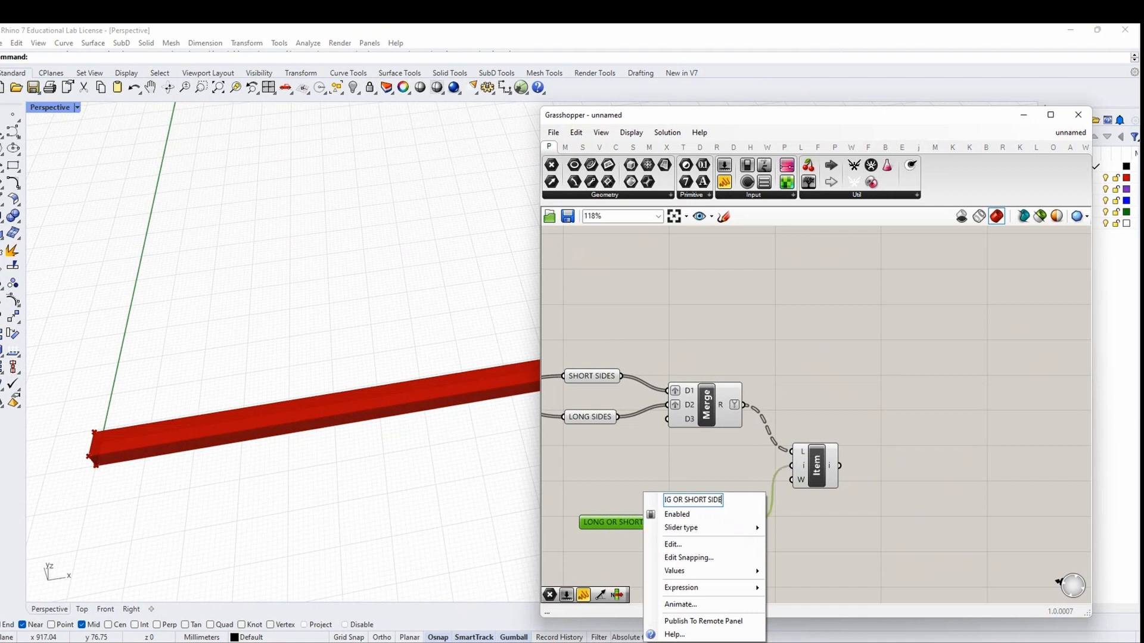
key(Return)
click(629, 523)
right_click(634, 553)
click(663, 552)
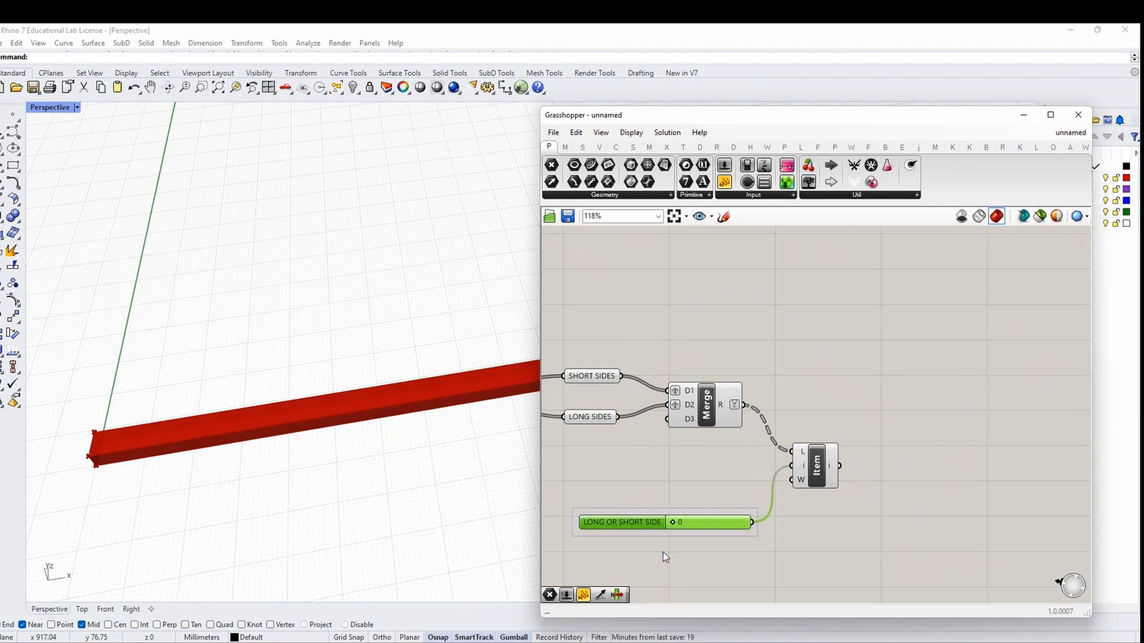
right_click(663, 548)
mouse_move(715, 622)
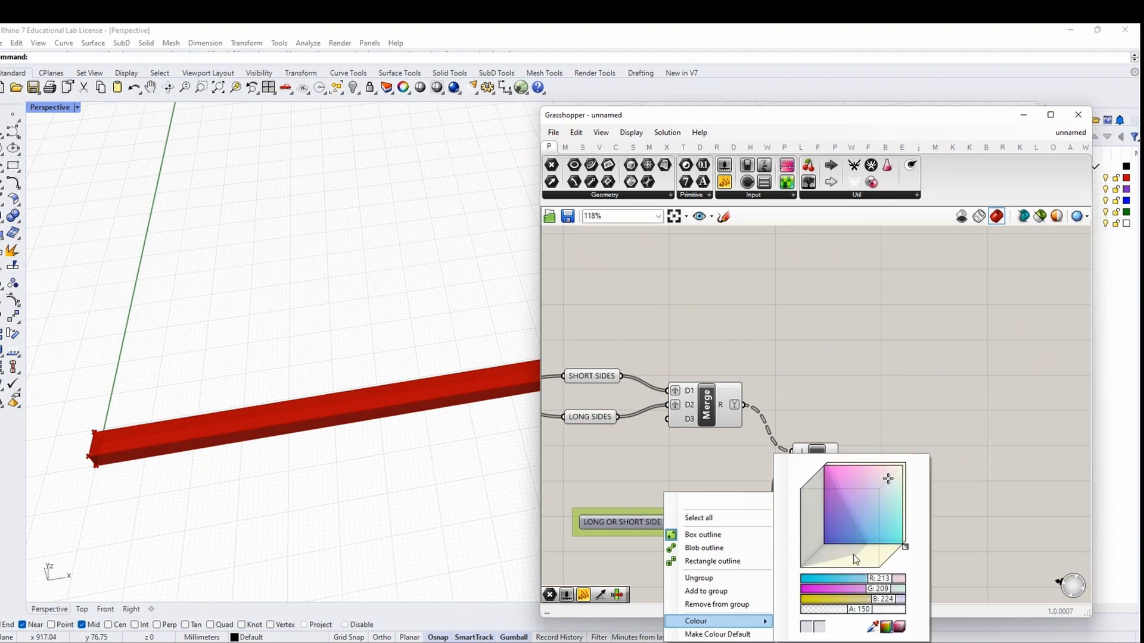
click(849, 511)
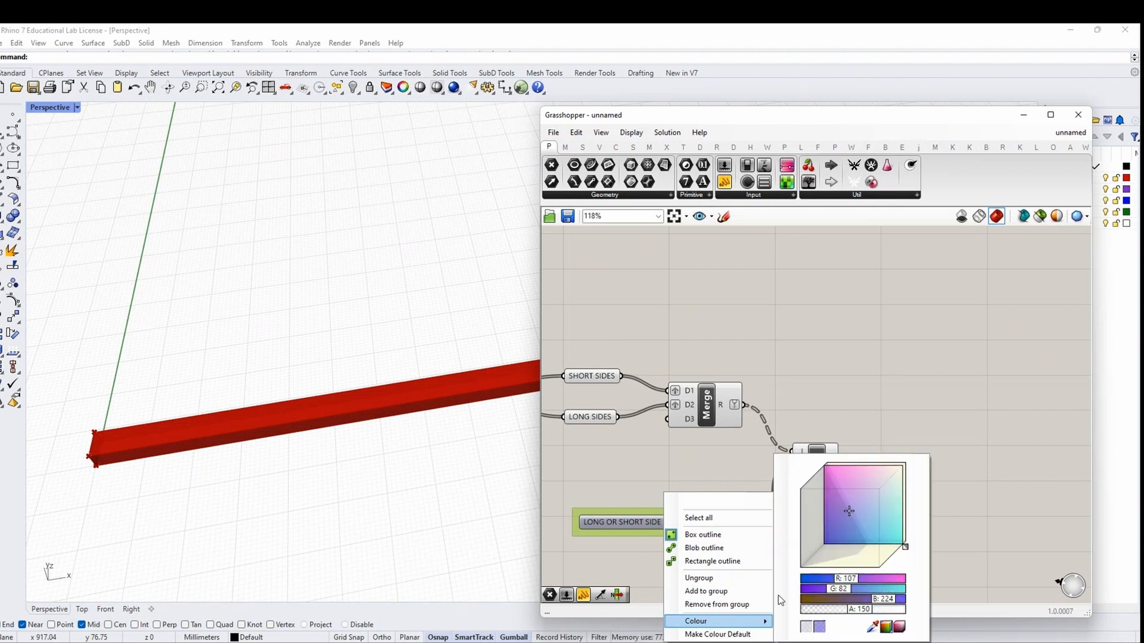
click(704, 548)
Rearrange the canvas around the slider group and List Item component
scroll(756, 547, down, 3)
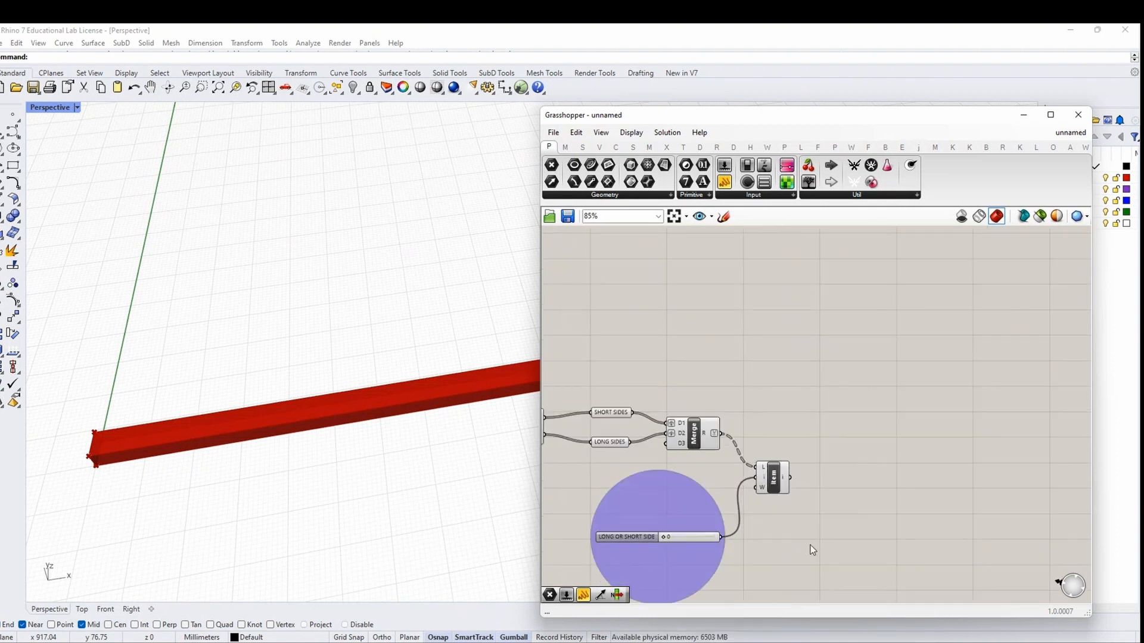
right_drag(811, 545, 718, 545)
drag(679, 478, 677, 476)
click(666, 528)
right_drag(666, 528, 772, 486)
click(703, 525)
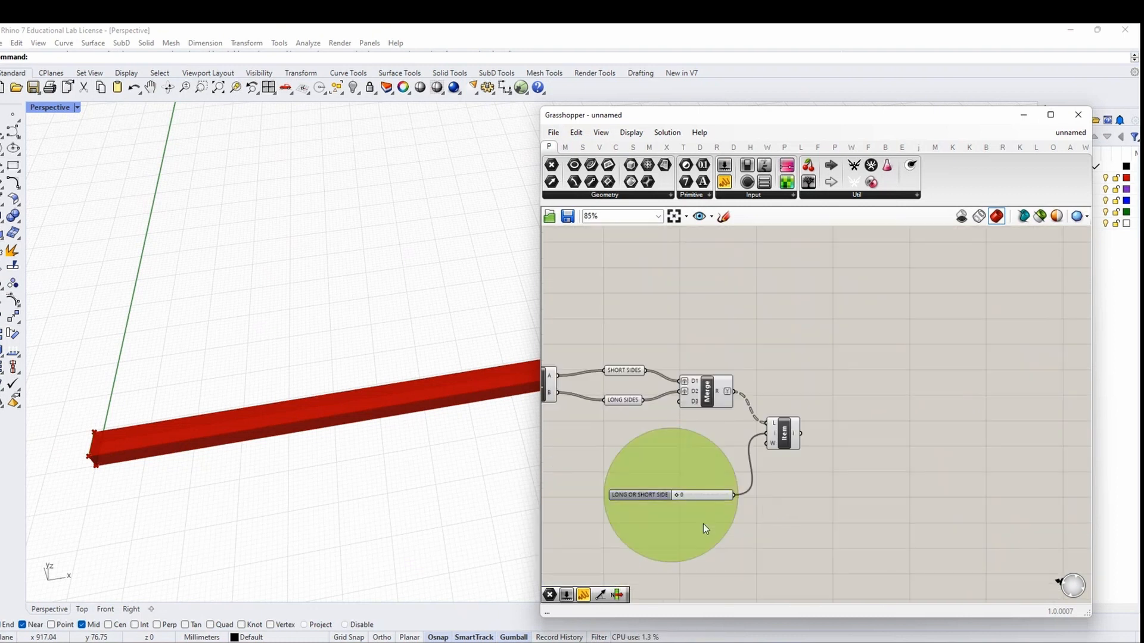
right_drag(678, 499, 633, 517)
click(741, 447)
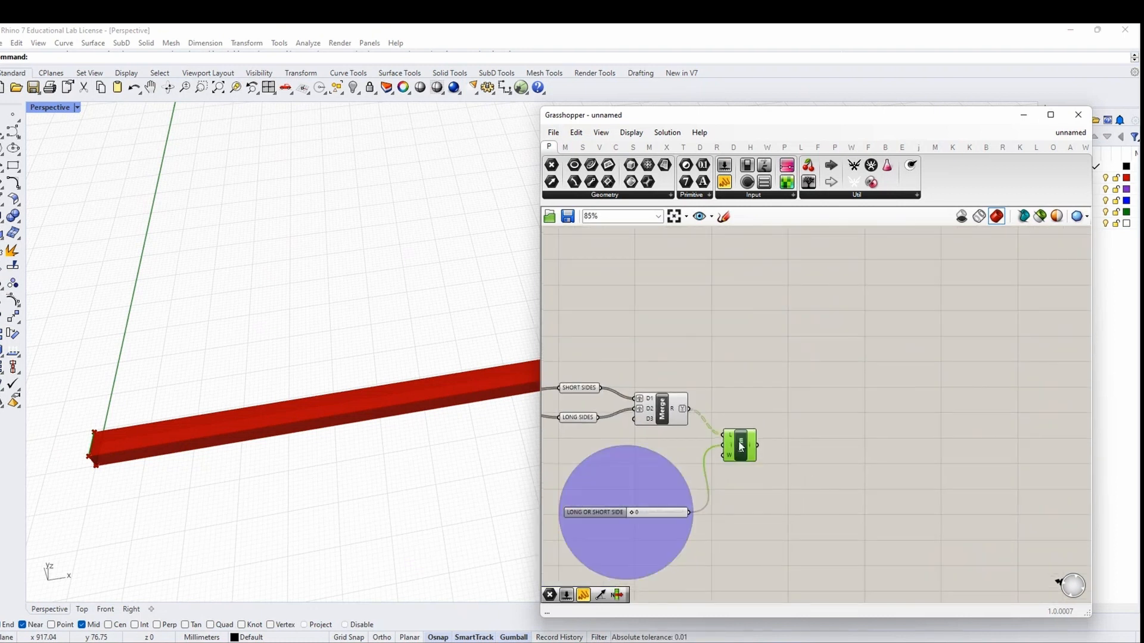
click(784, 466)
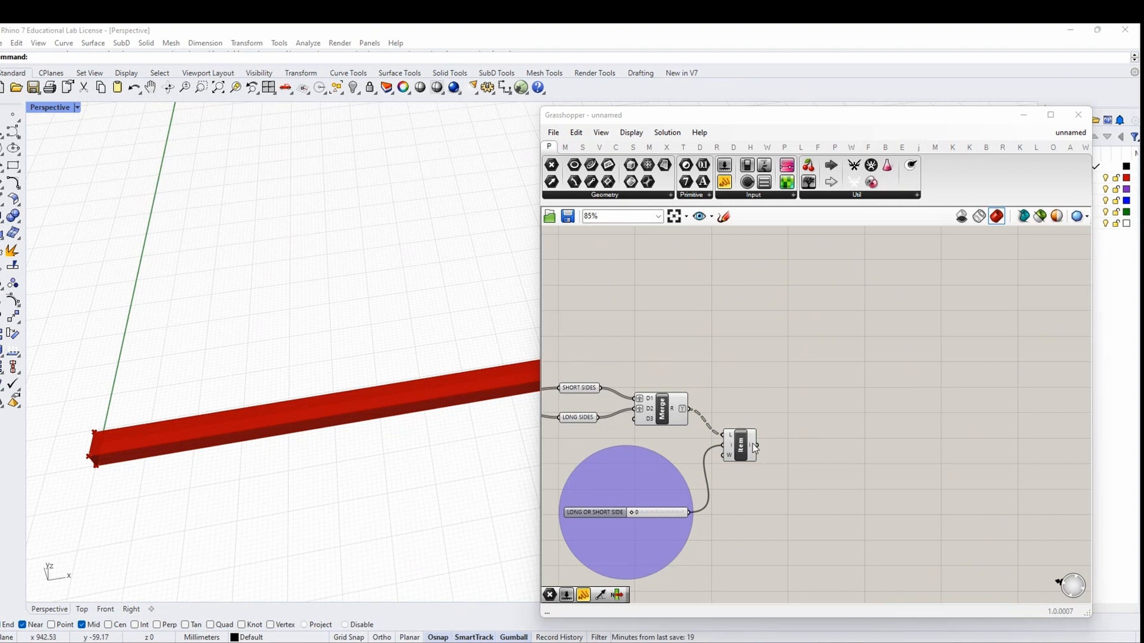
right_drag(814, 424, 732, 426)
Add an Explode Tree component beside List Item and feed it List Item's output
double_click(757, 400)
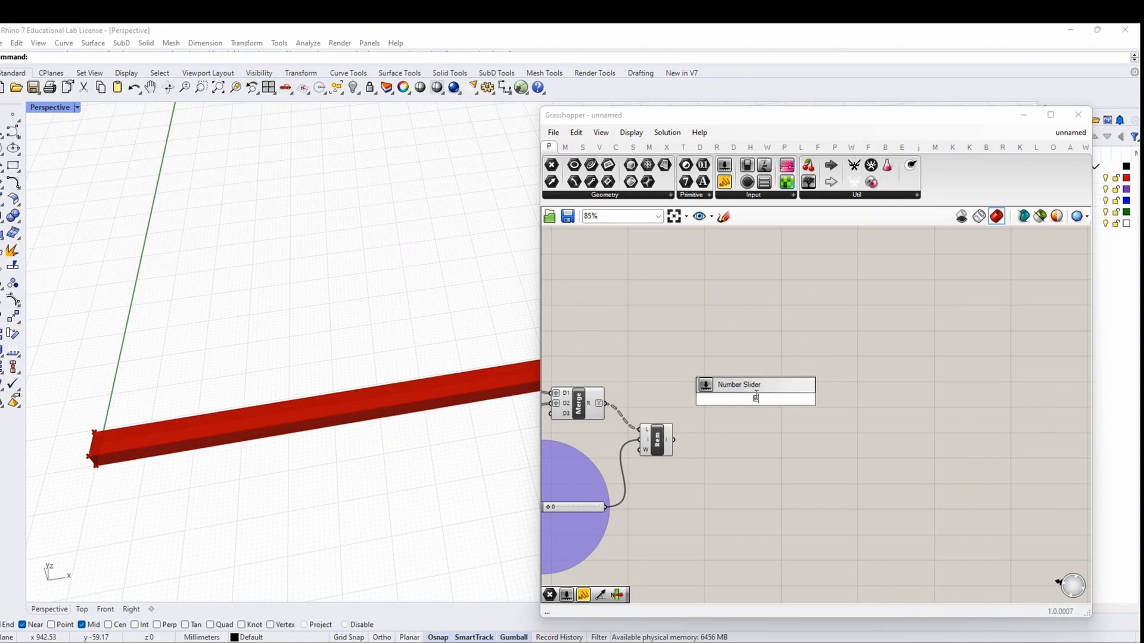
text(EXPLODE)
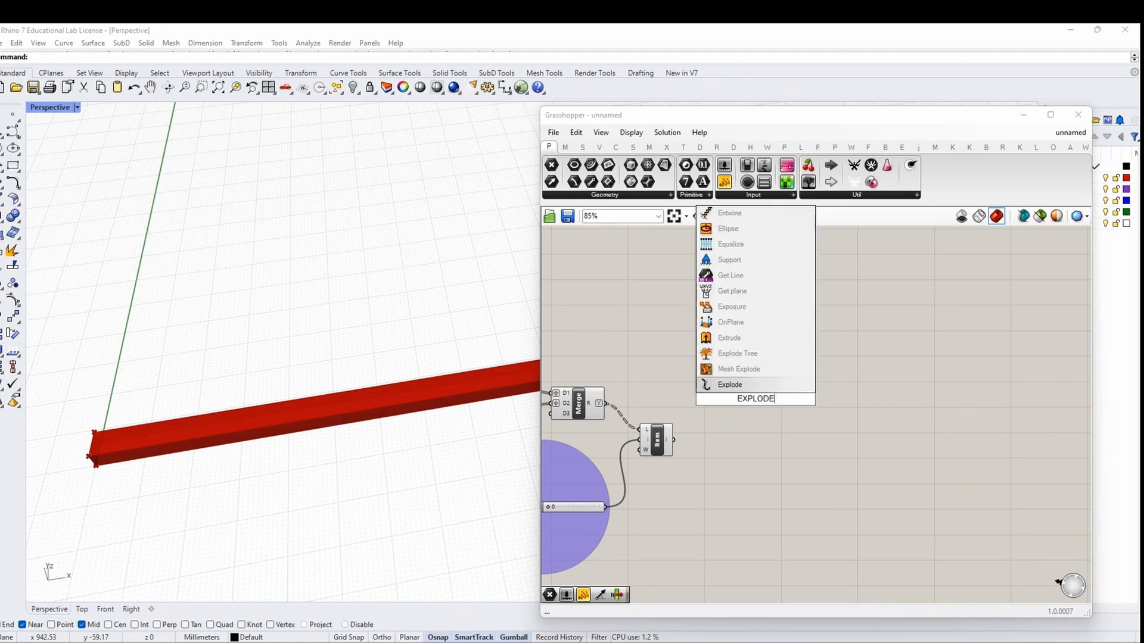
text( TEE)
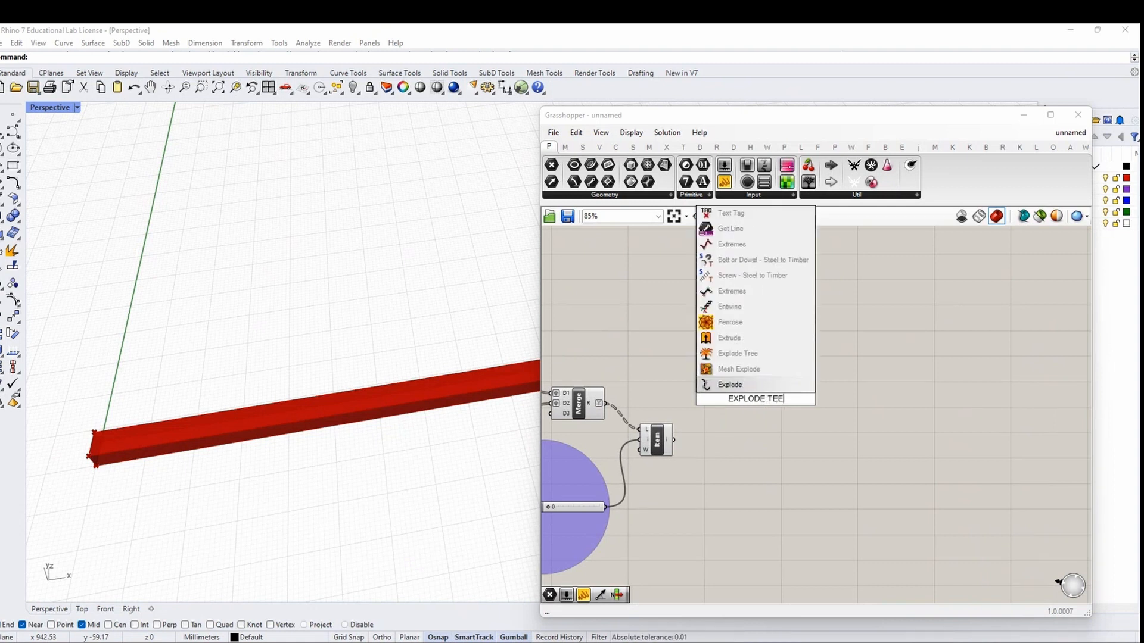
click(753, 356)
scroll(739, 414, up, 2)
drag(763, 400, 720, 414)
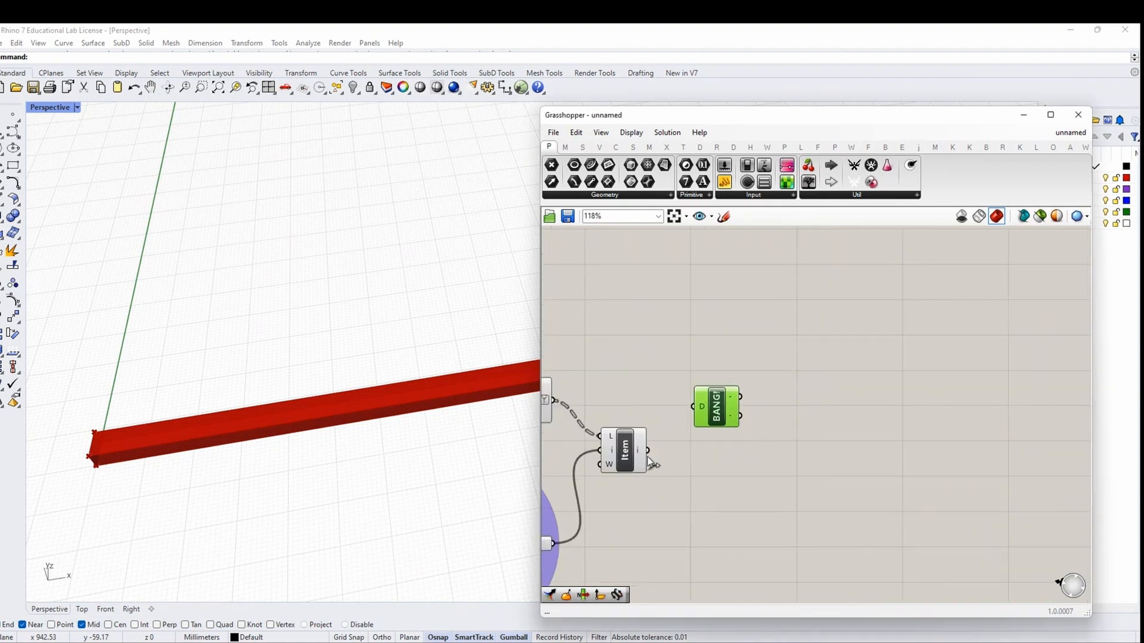
drag(648, 451, 728, 379)
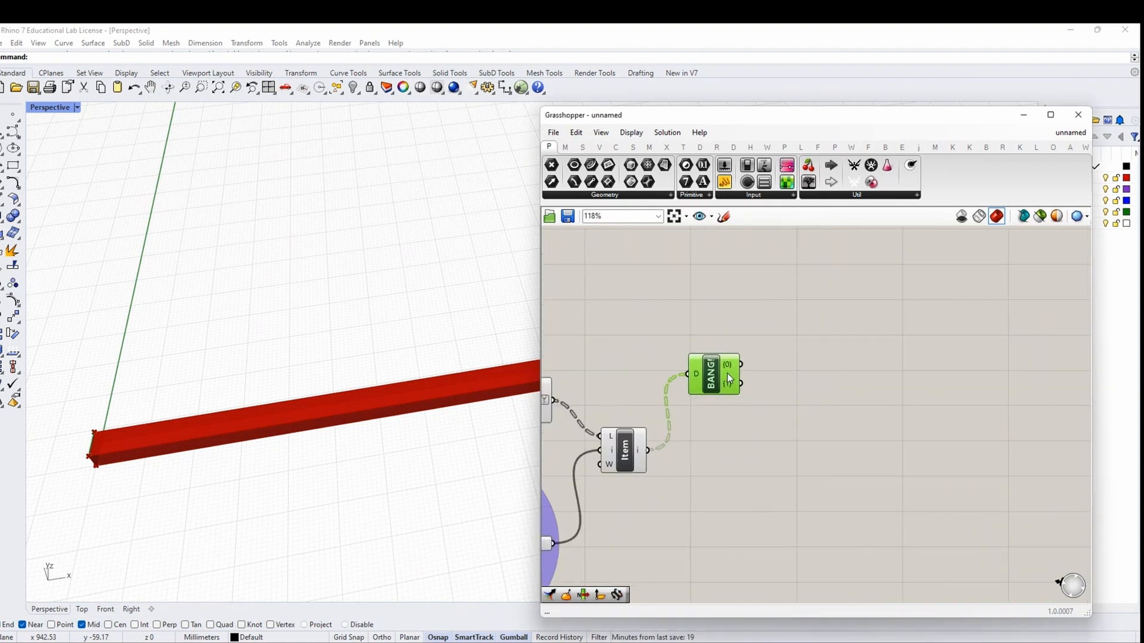
Pan the canvas and tilt the 3D beam view to check the result
right_drag(827, 406, 754, 424)
scroll(696, 416, down, 1)
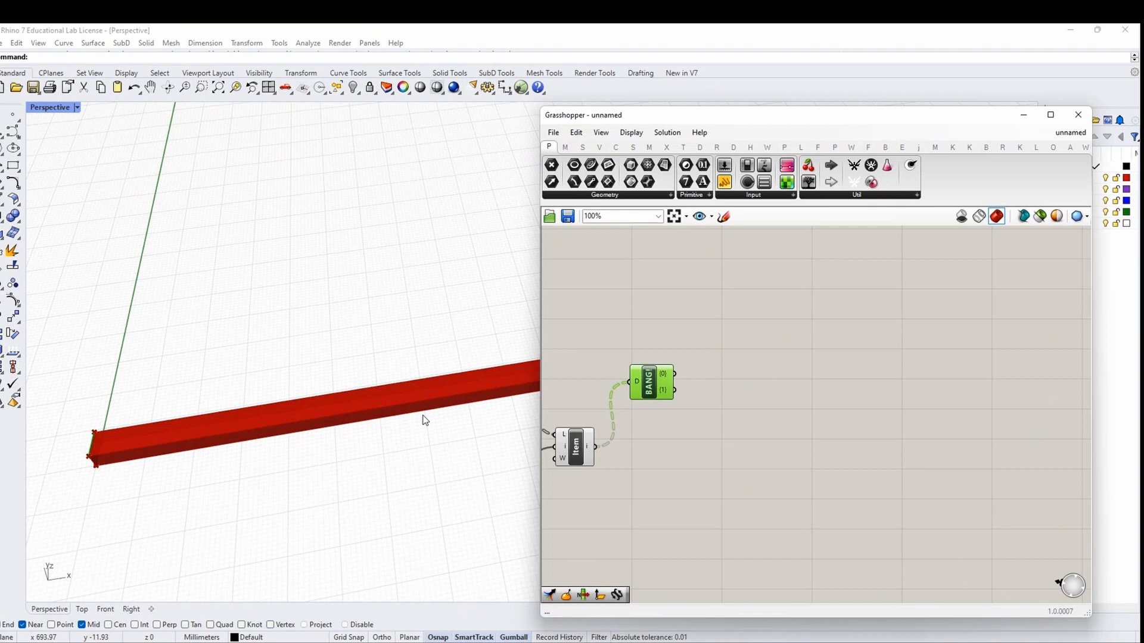
scroll(127, 448, down, 4)
right_drag(127, 448, 136, 459)
scroll(785, 402, up, 1)
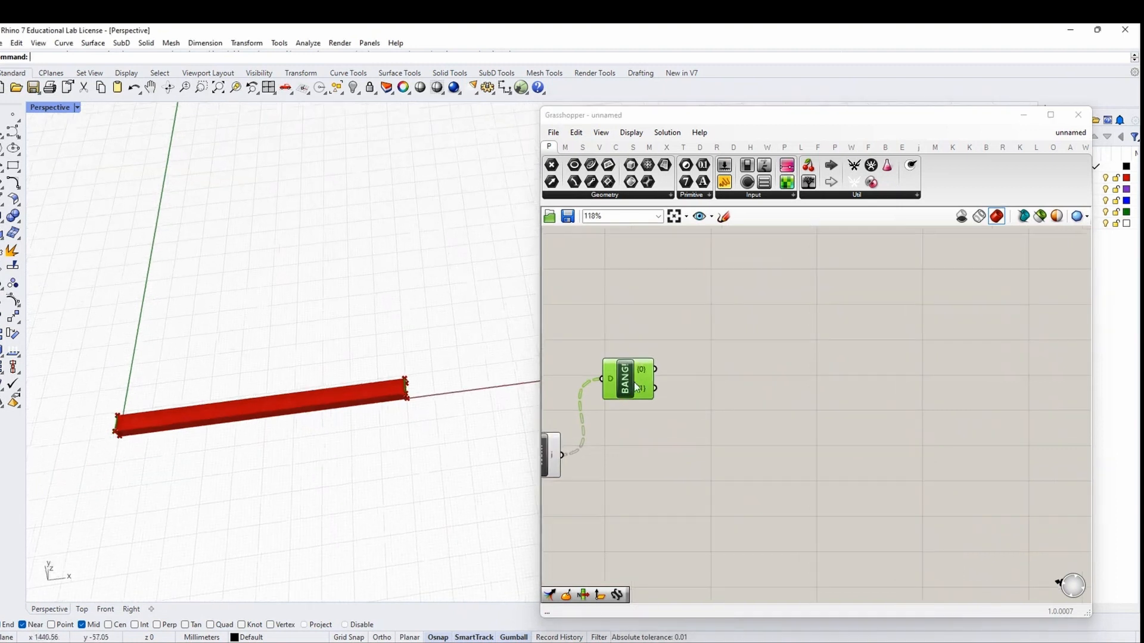
right_drag(812, 418, 758, 416)
click(742, 394)
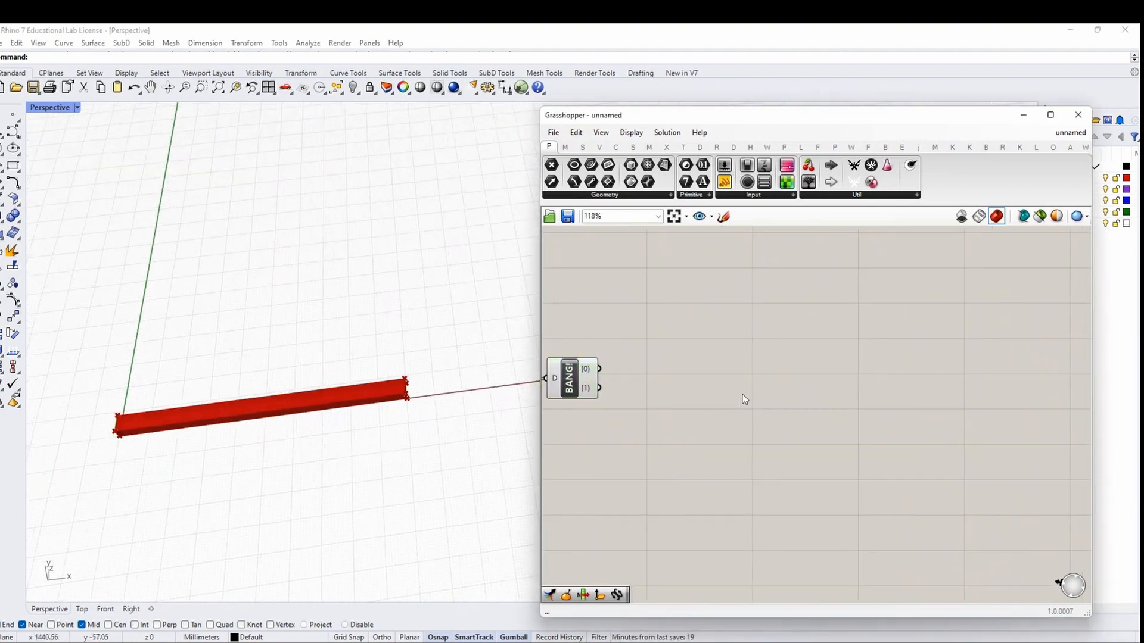
Search for Merge, abandon it, and begin searching for End Point instead
double_click(742, 399)
text(MERGE)
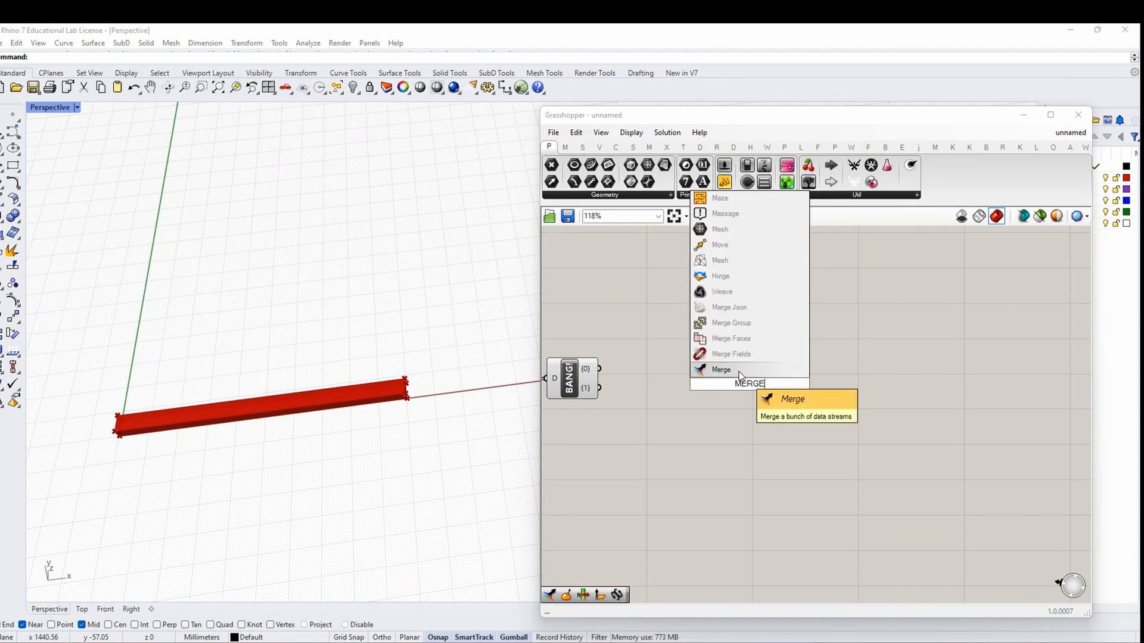
click(742, 376)
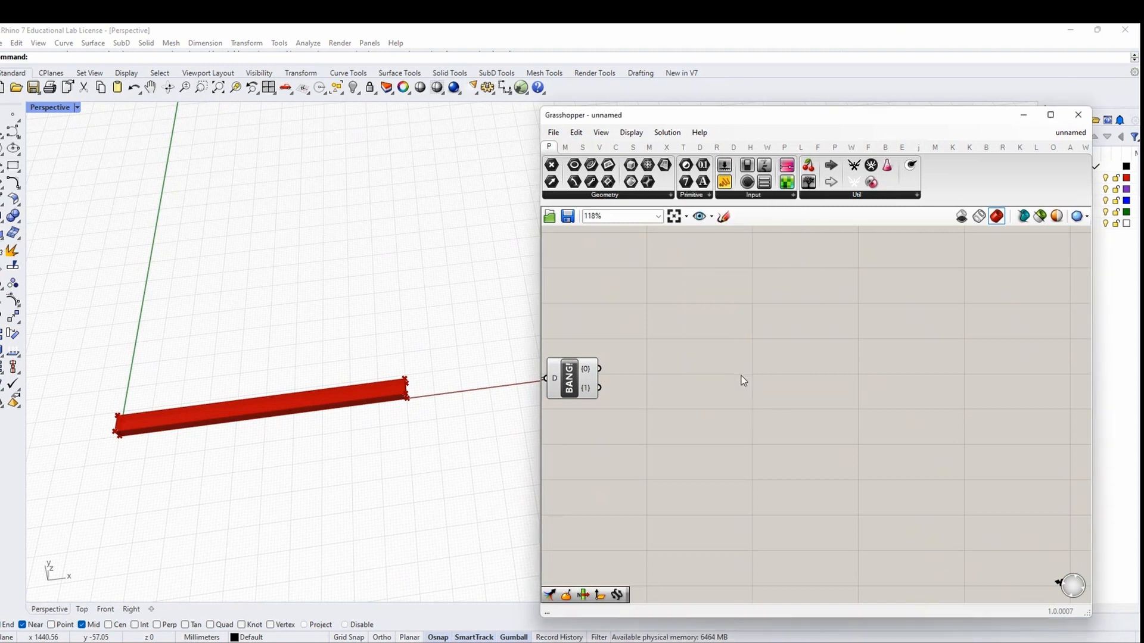
double_click(753, 371)
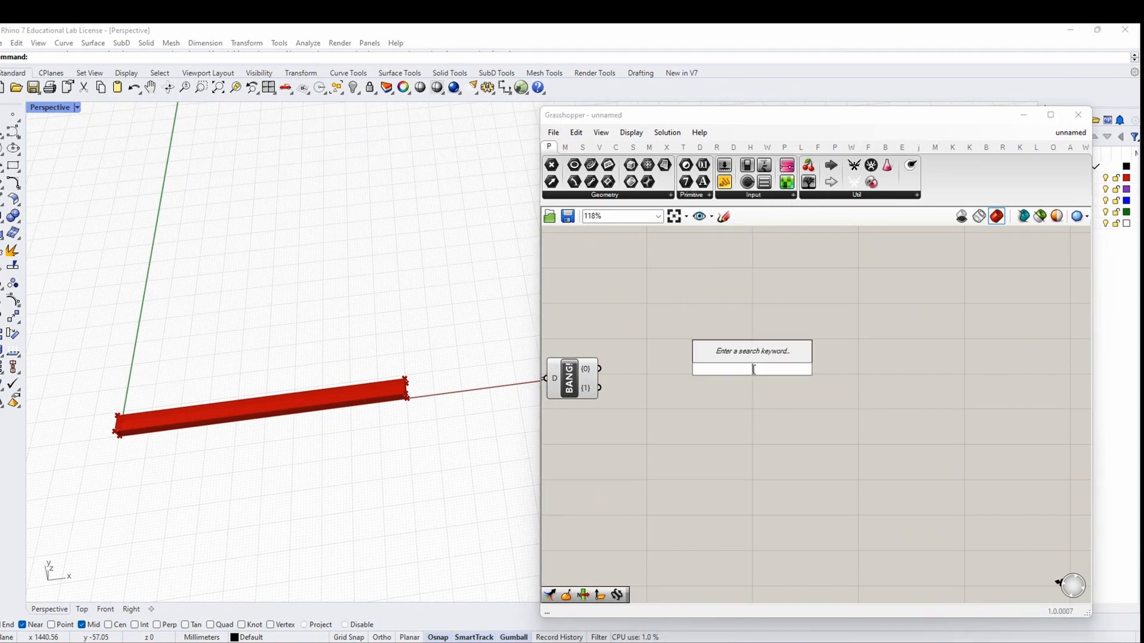
text(END POINT)
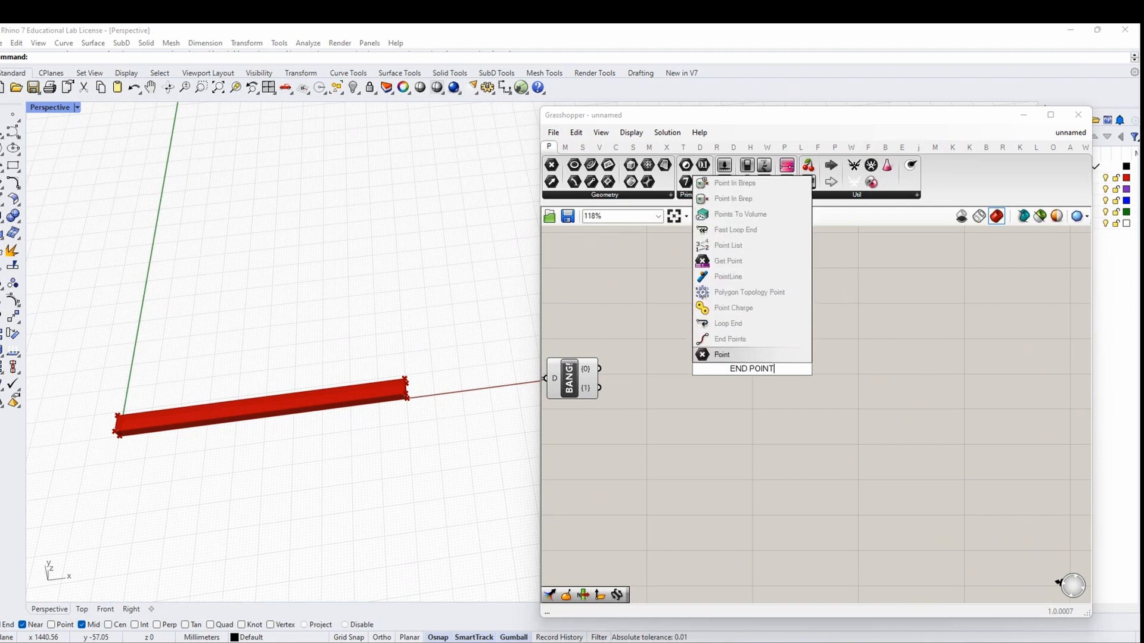
key(Return)
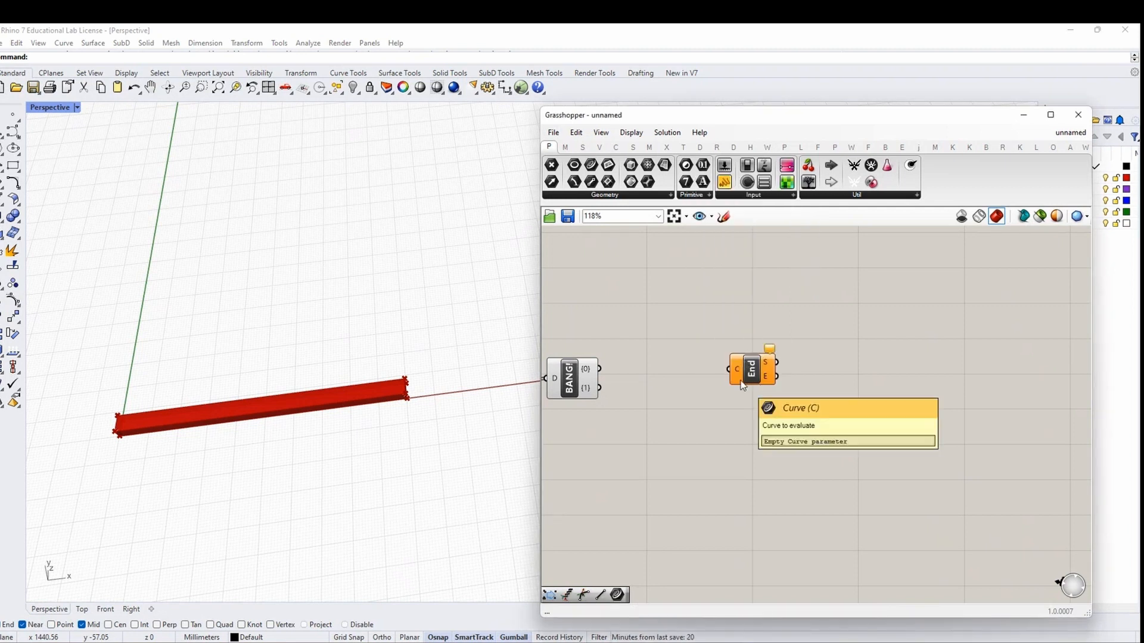
drag(599, 369, 728, 348)
mouse_move(294, 422)
right_down()
mouse_move(253, 420)
mouse_move(263, 439)
mouse_move(280, 438)
right_up()
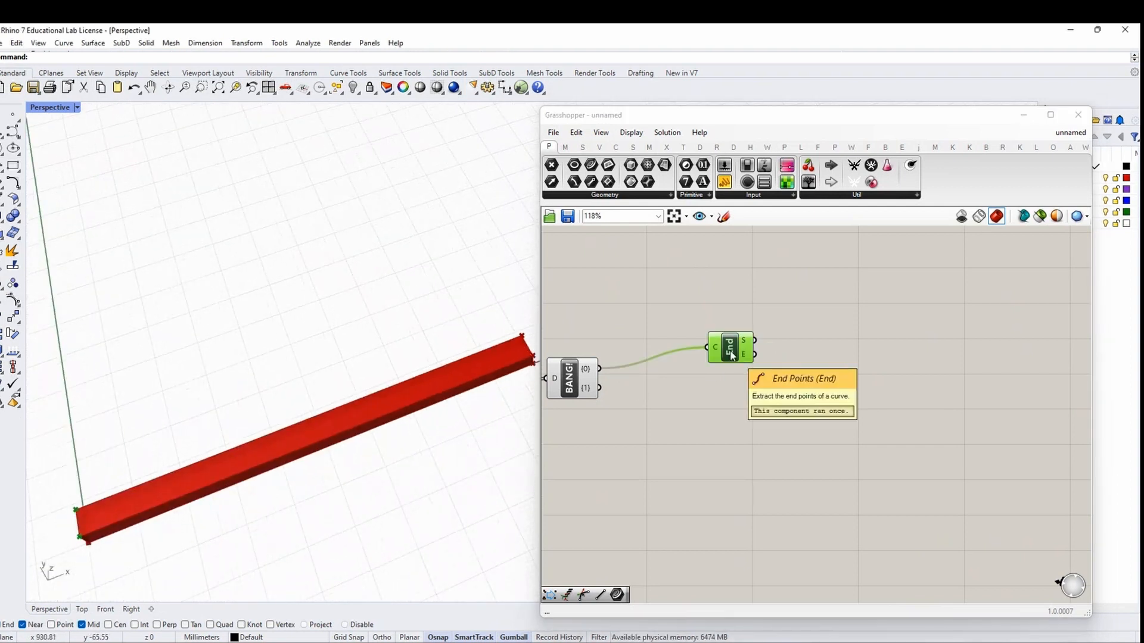
drag(732, 356, 751, 348)
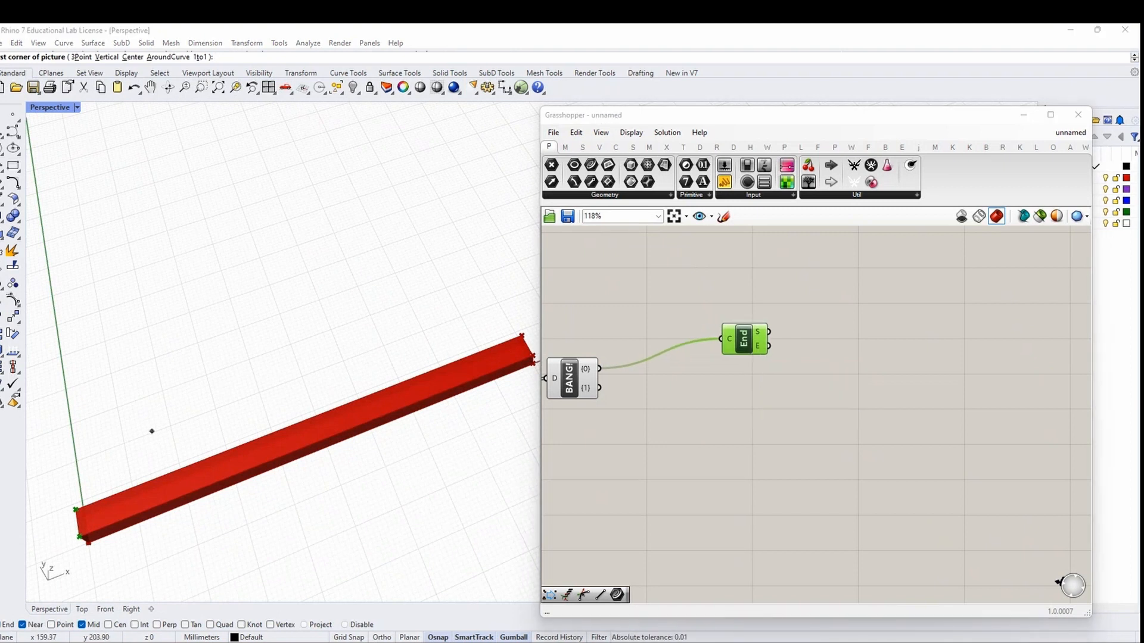
drag(746, 341, 745, 347)
right_drag(327, 431, 332, 462)
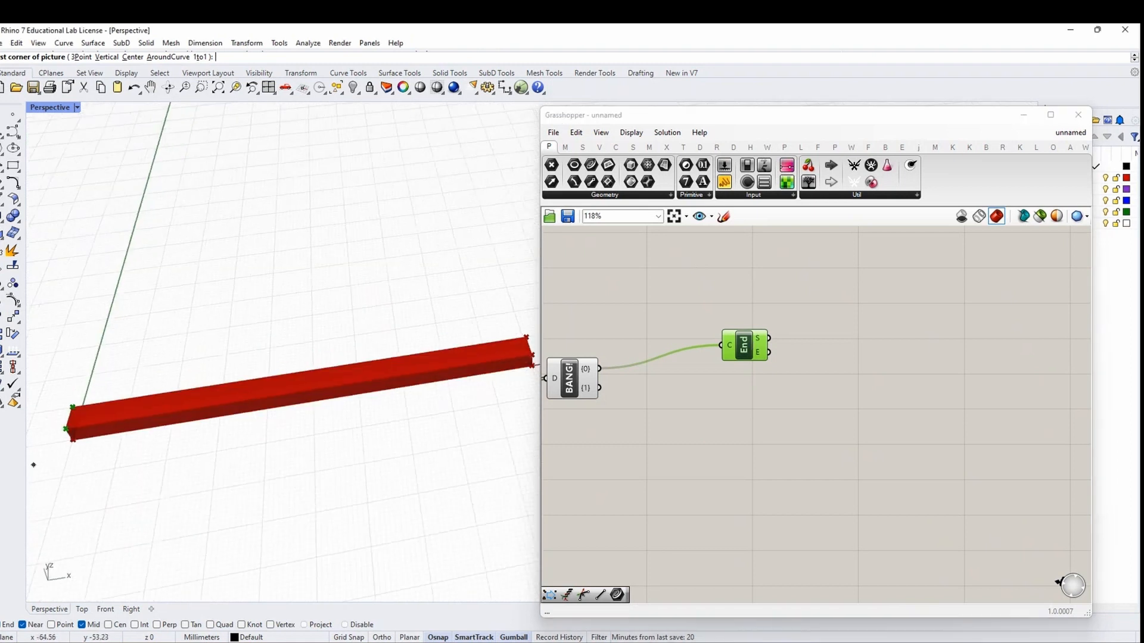
drag(742, 350, 742, 357)
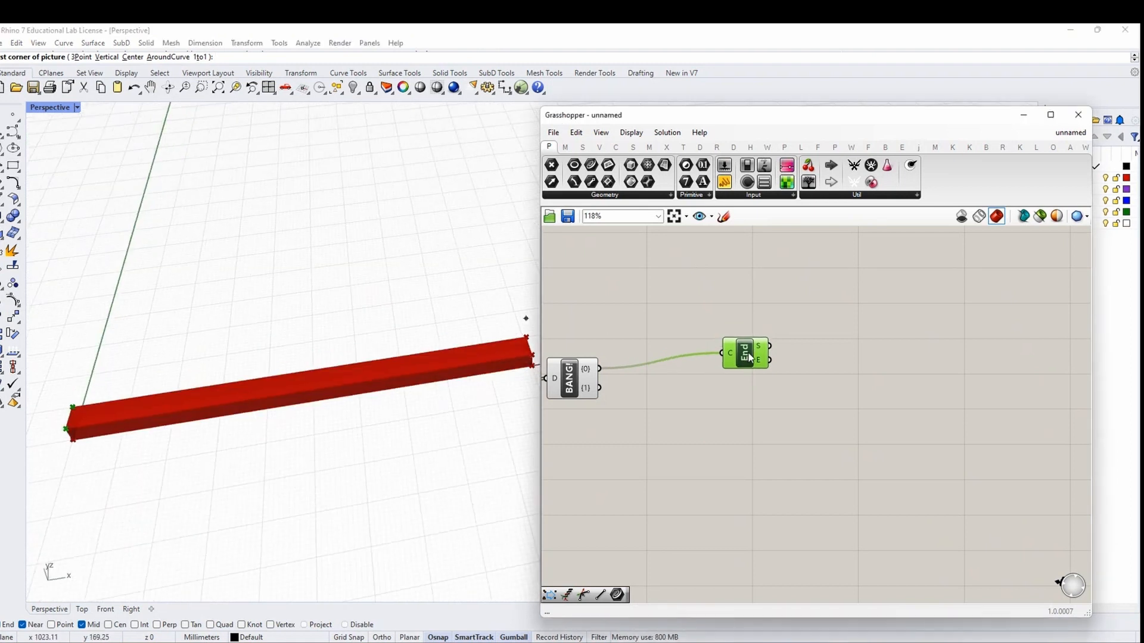
right_drag(329, 401, 311, 420)
mouse_move(744, 353)
mouse_down()
mouse_move(733, 337)
mouse_move(724, 349)
mouse_up()
key(Delete)
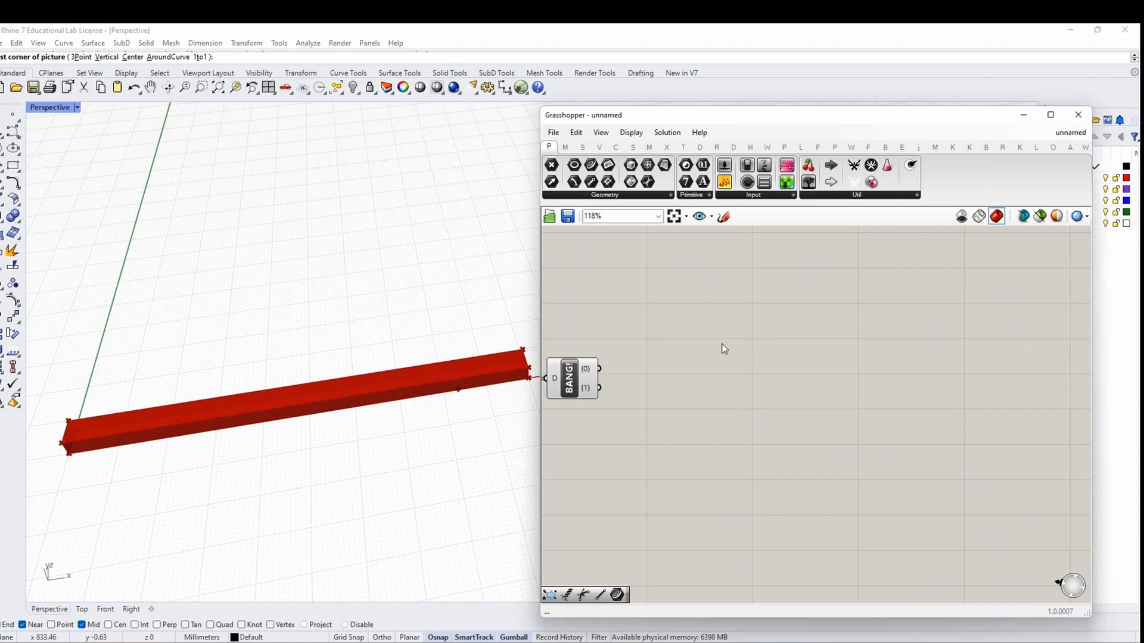
Inspect BANG's branch outputs and place a Divide Length component
click(557, 386)
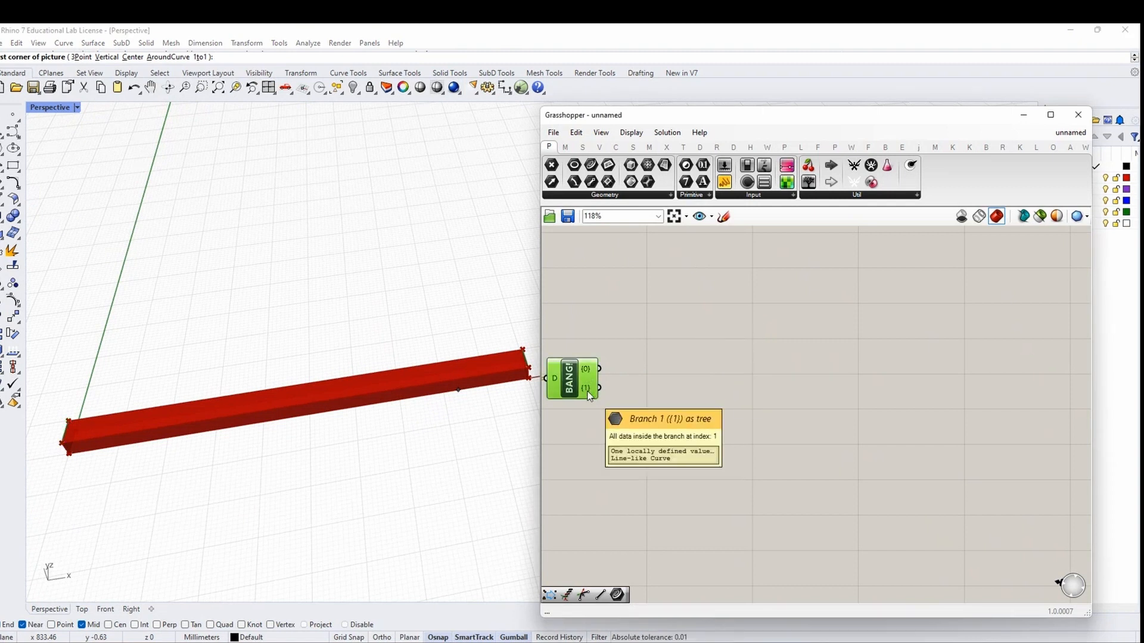
right_drag(588, 396, 655, 422)
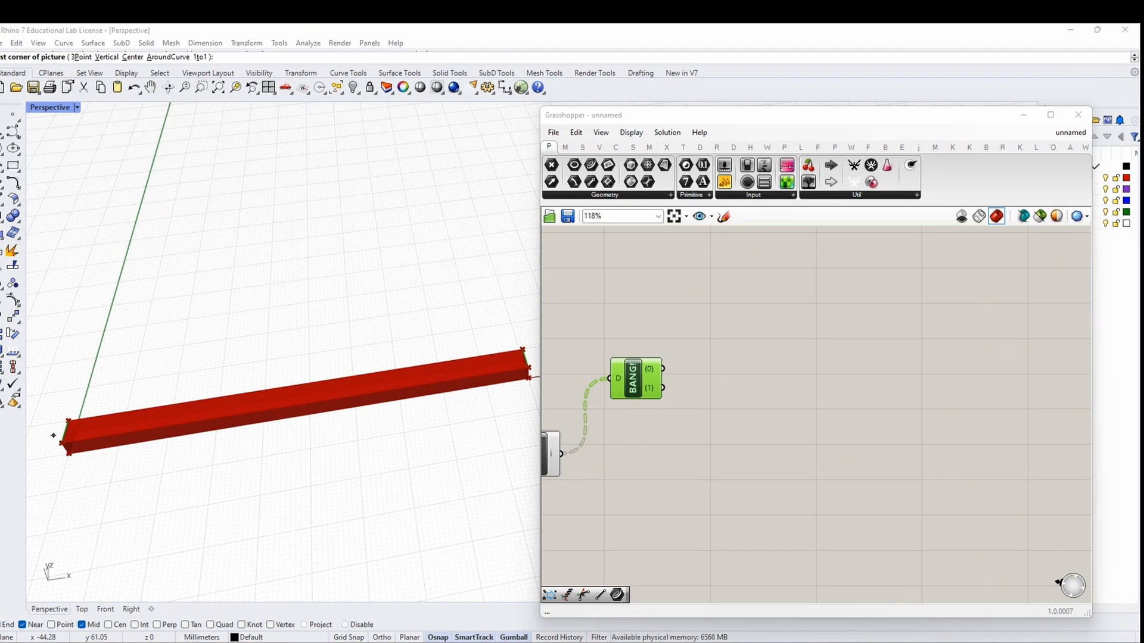
double_click(855, 376)
text(DIB)
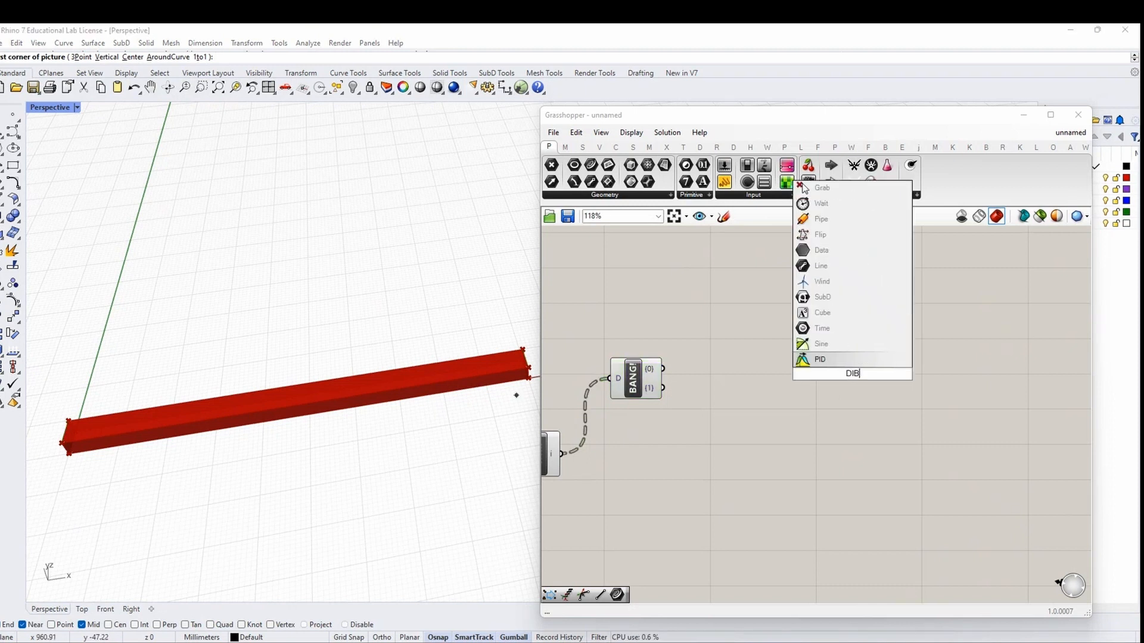
key(BackSpace)
text(VIDE LENGTH)
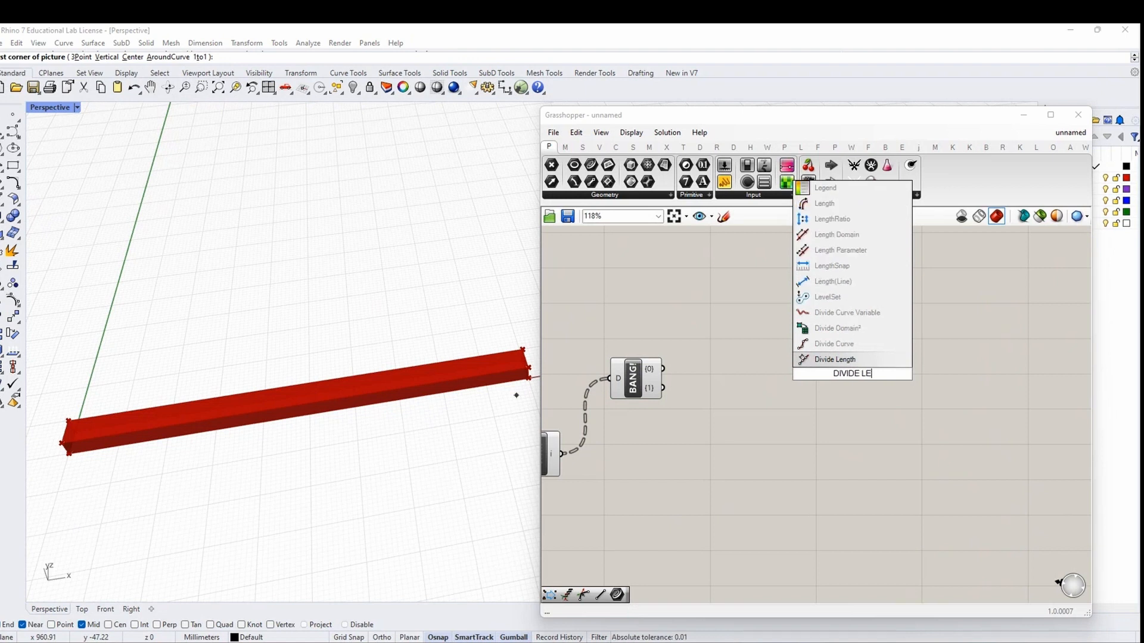
click(856, 360)
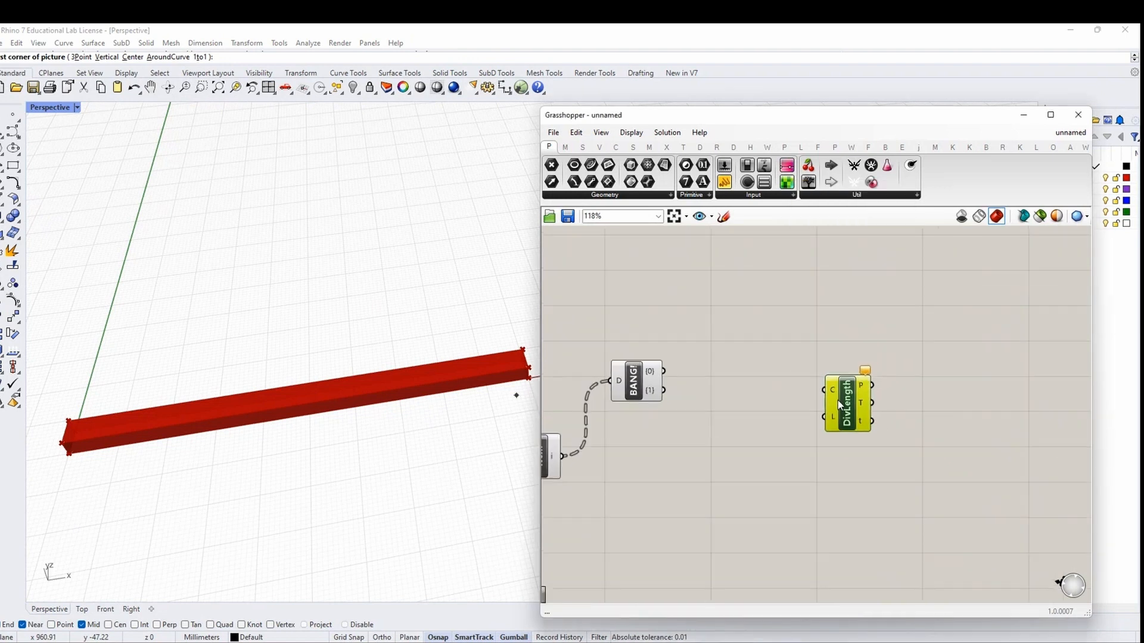
Arrange BANG, Item and Divide Length together and orbit the 3D view along the beam
right_drag(734, 452, 738, 420)
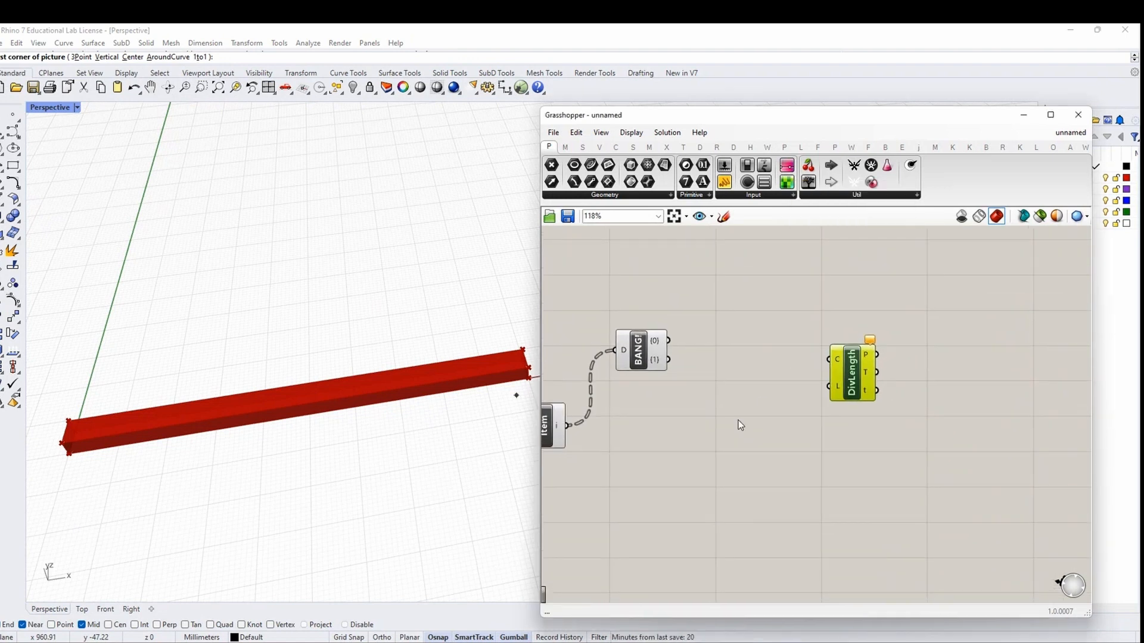
right_drag(673, 427, 750, 392)
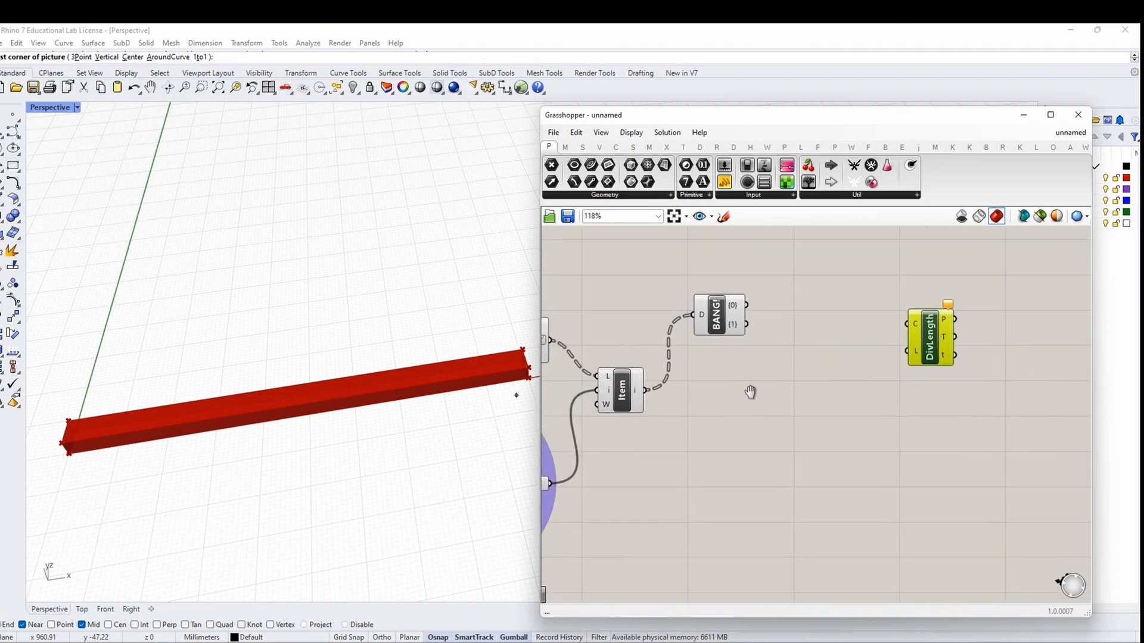
drag(727, 323, 739, 339)
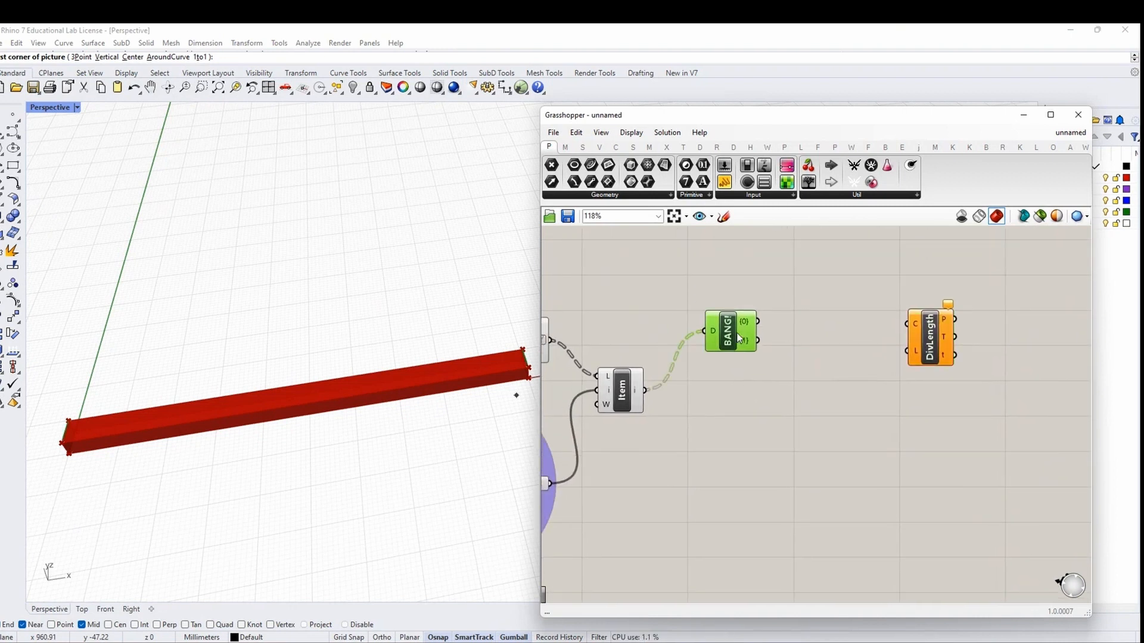
right_drag(395, 459, 311, 425)
click(3, 115)
scroll(327, 449, down, 2)
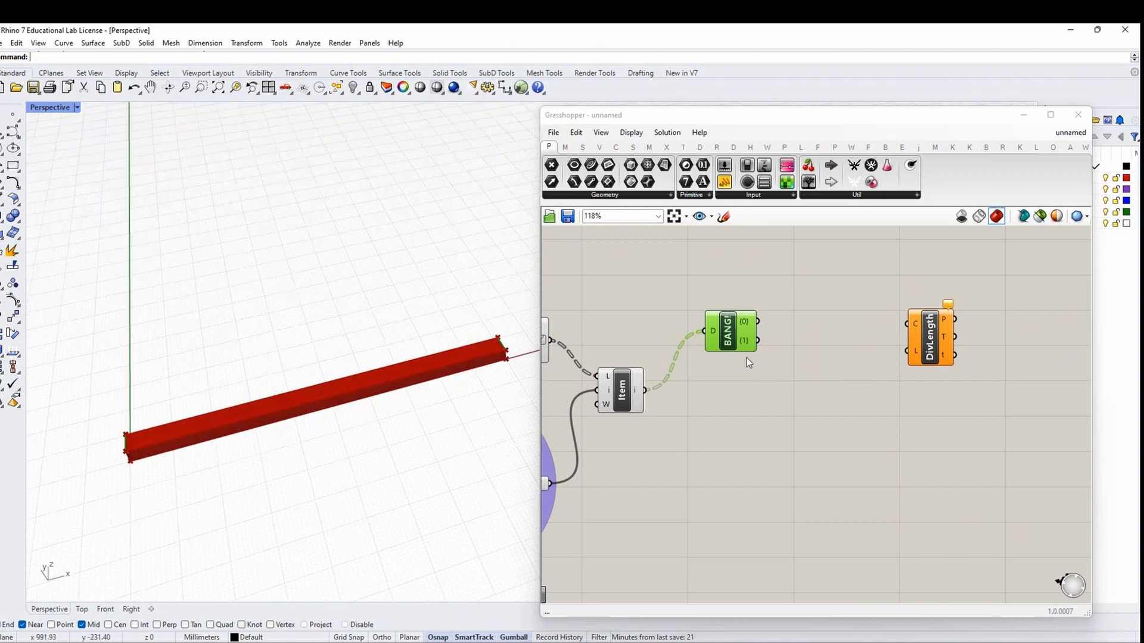
drag(738, 332, 739, 338)
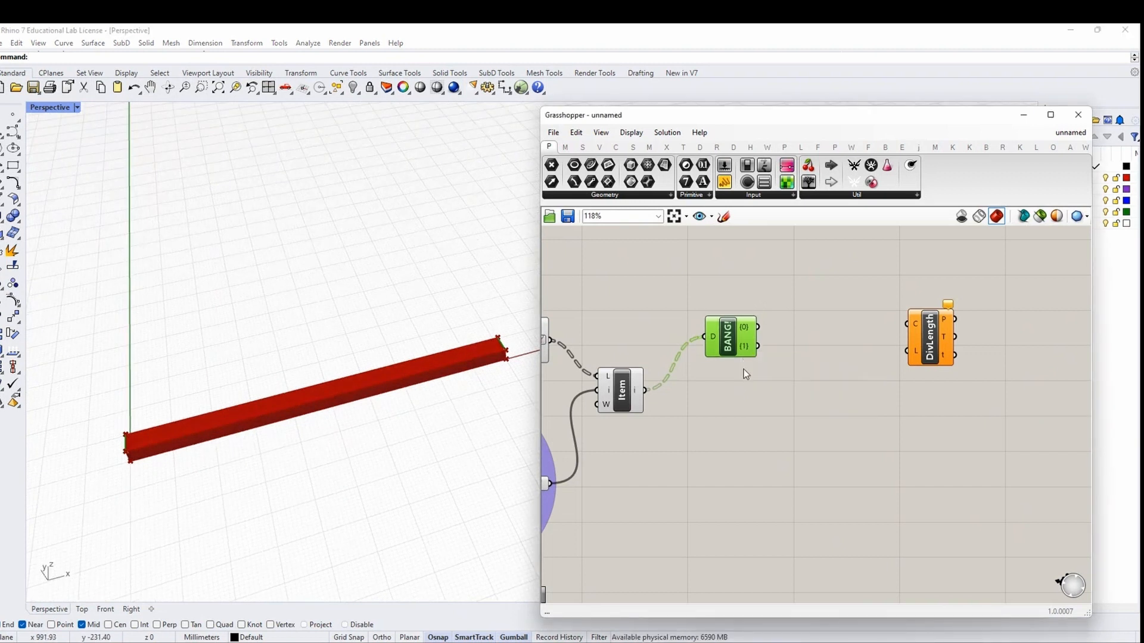
scroll(213, 399, up, 5)
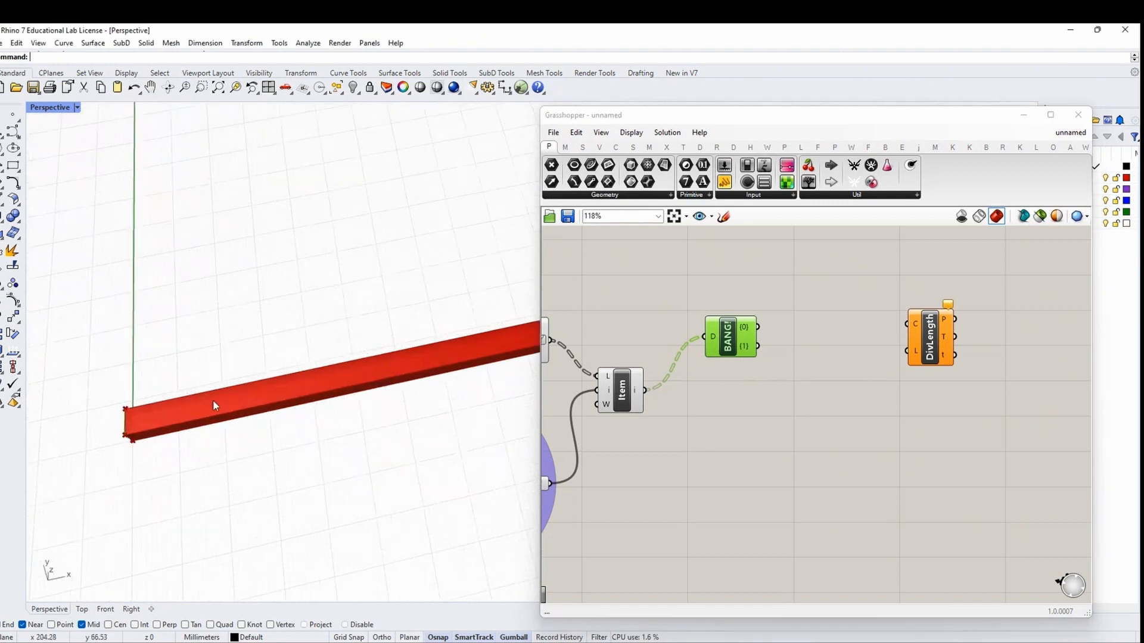
right_drag(160, 412, 140, 411)
shift+right_drag(265, 422, 211, 407)
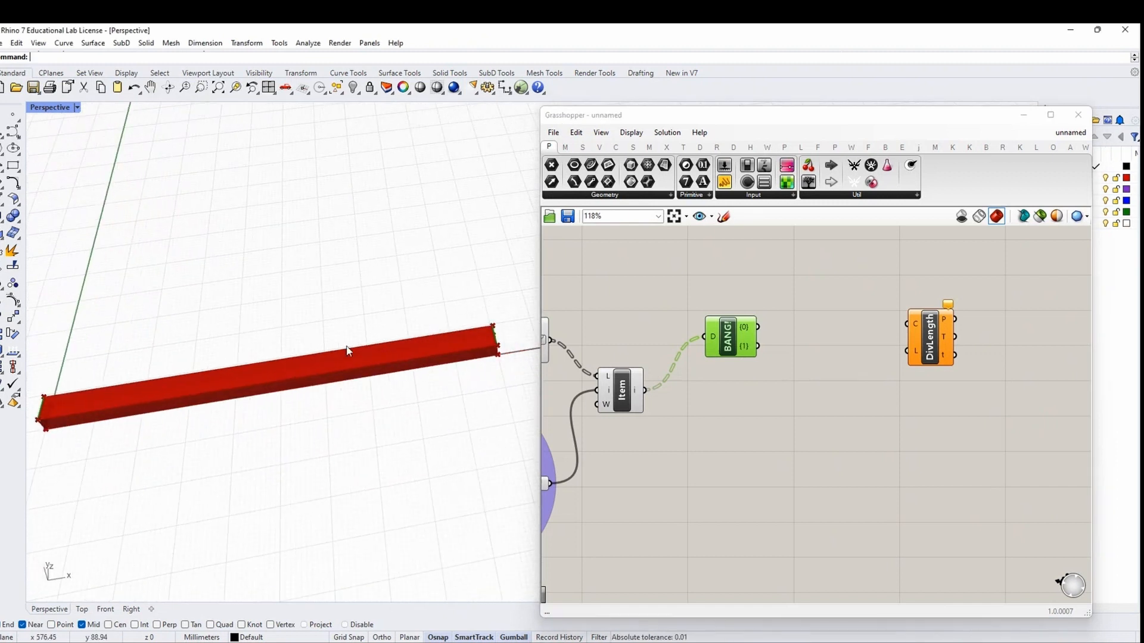
shift+right_drag(321, 379, 344, 396)
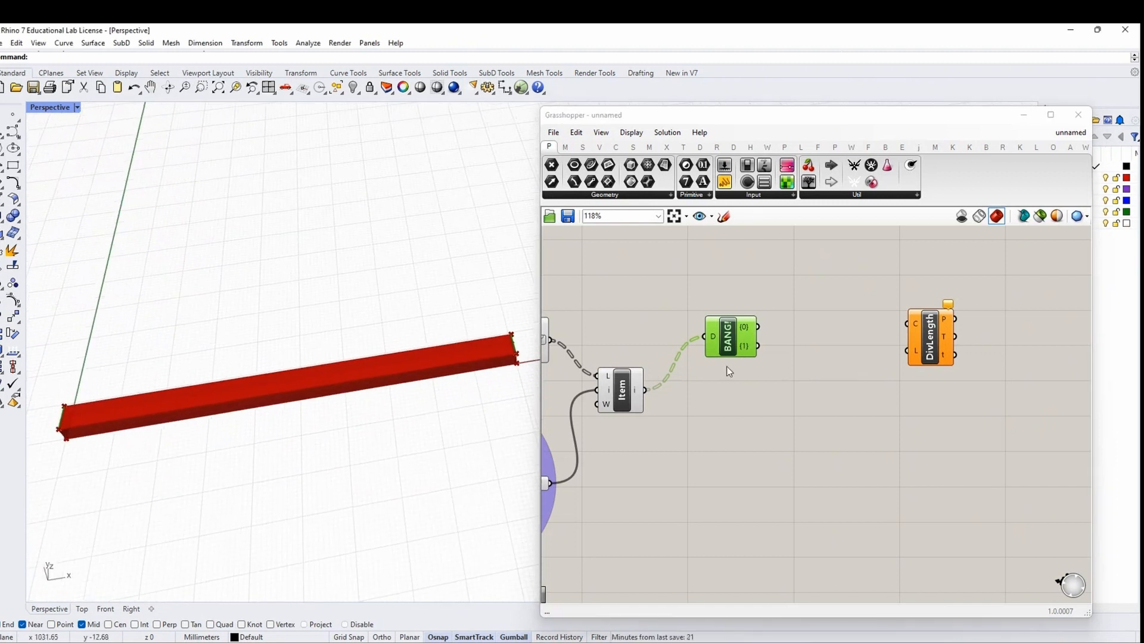
Wire BANG's {0} output into Divide Length's C input, then delete Divide Length
click(931, 344)
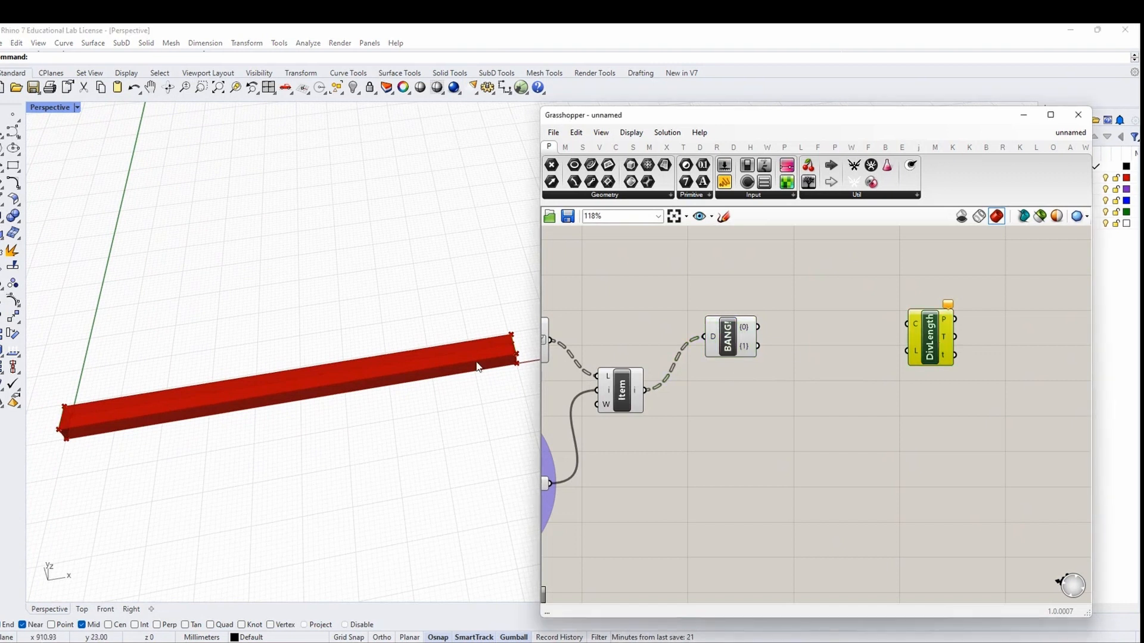
click(752, 337)
drag(758, 327, 926, 363)
scroll(501, 351, up, 3)
scroll(416, 389, down, 5)
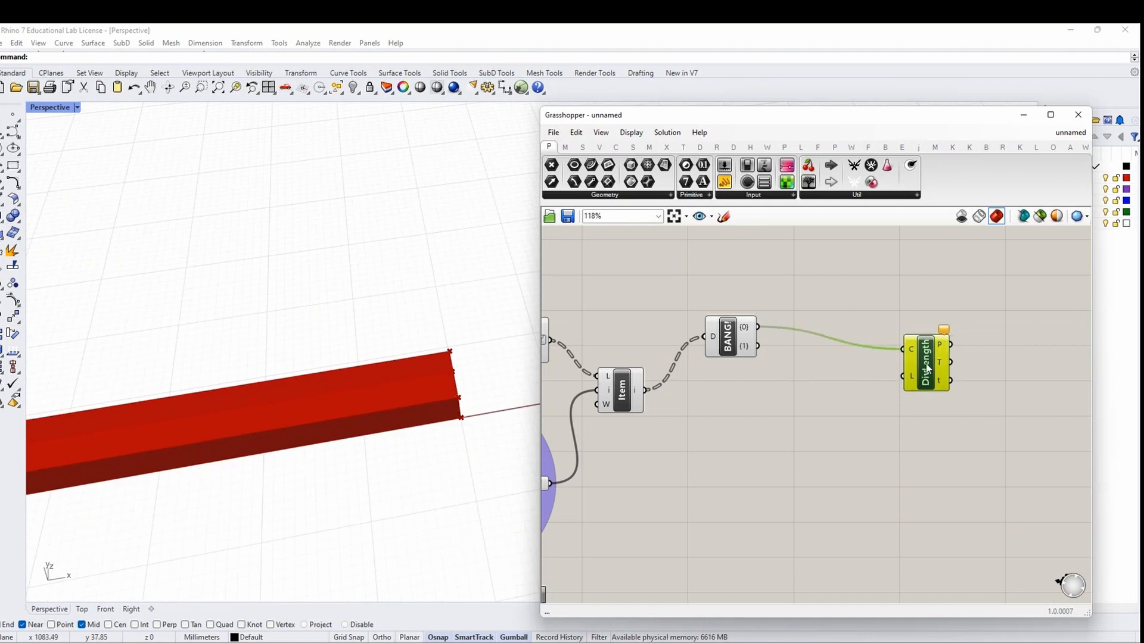
key(Delete)
scroll(925, 363, down, 3)
scroll(209, 460, down, 5)
shift+right_drag(209, 460, 262, 491)
scroll(117, 424, up, 3)
scroll(121, 425, down, 2)
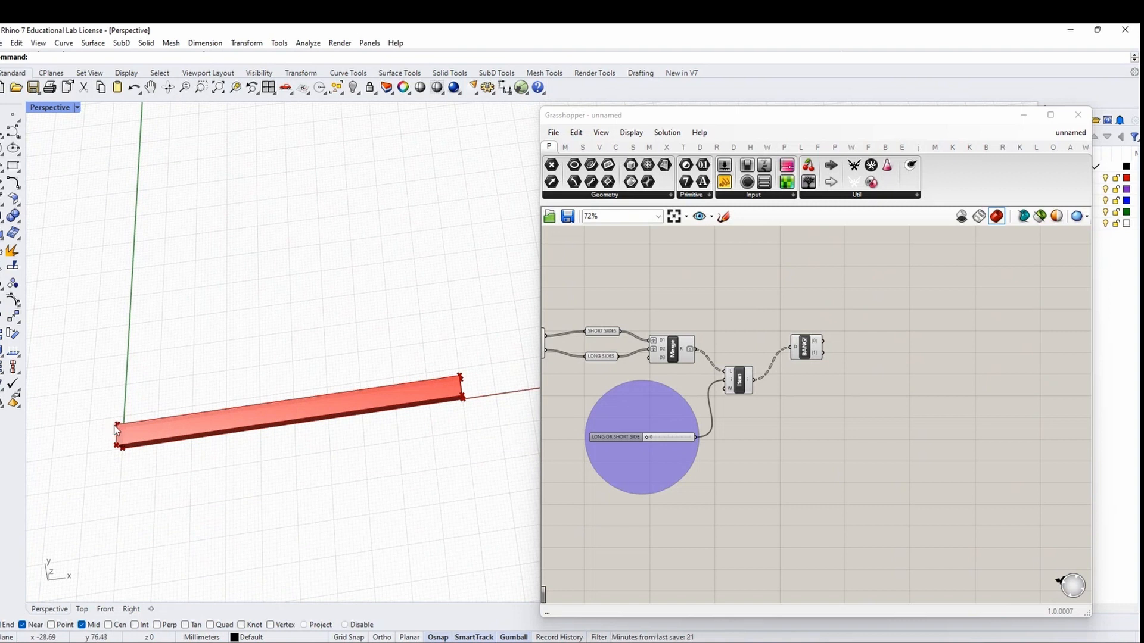
scroll(119, 424, up, 2)
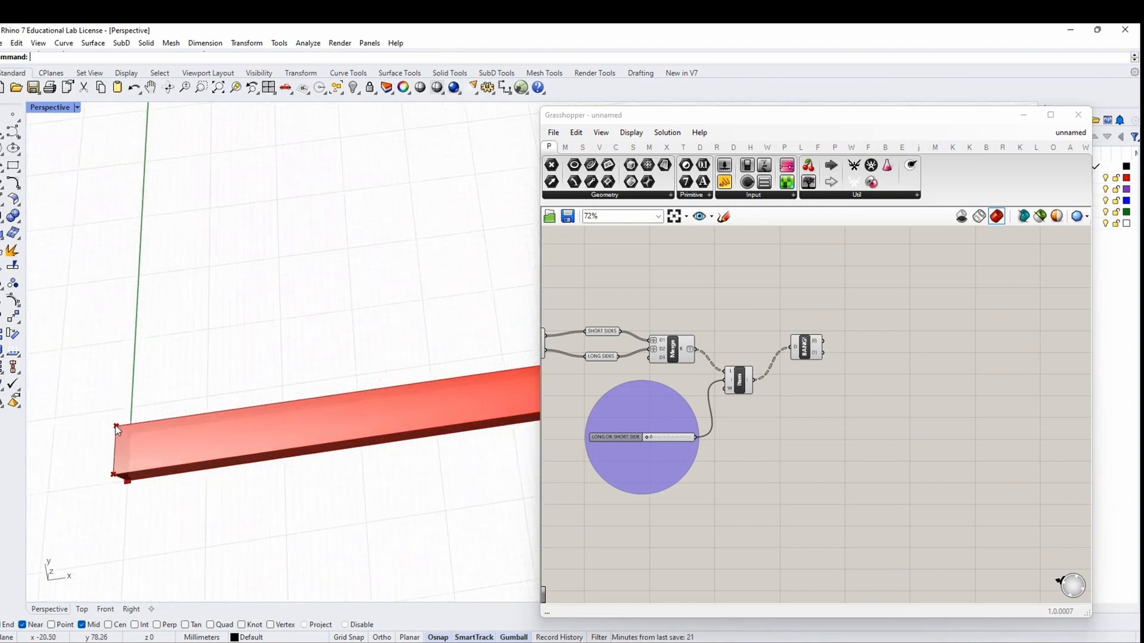
scroll(116, 427, down, 3)
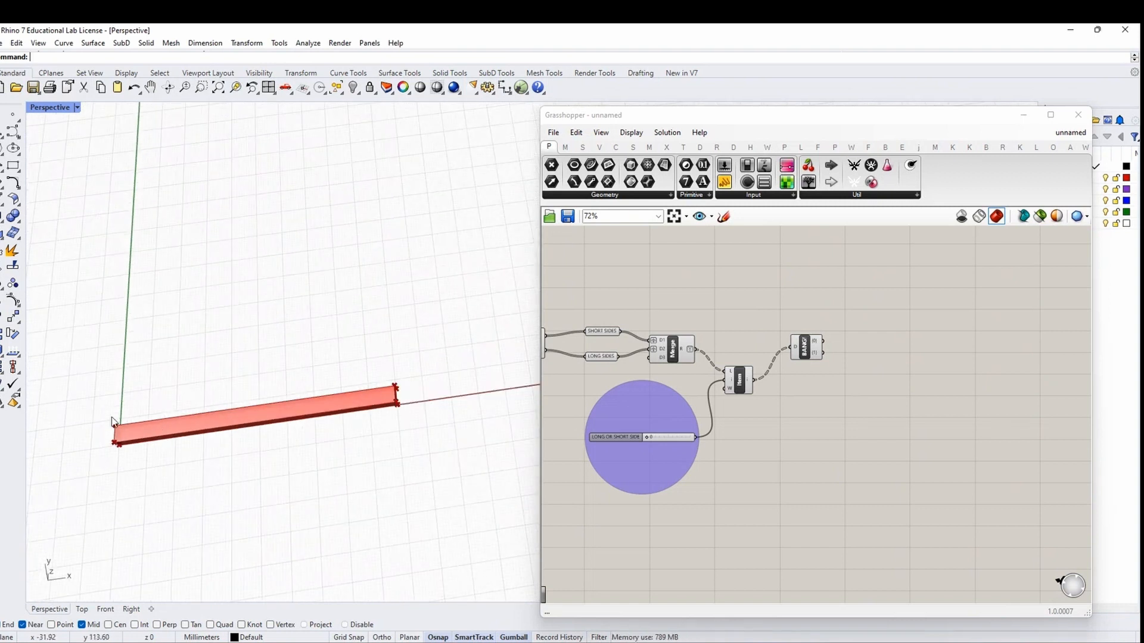
scroll(115, 426, up, 2)
scroll(109, 438, down, 1)
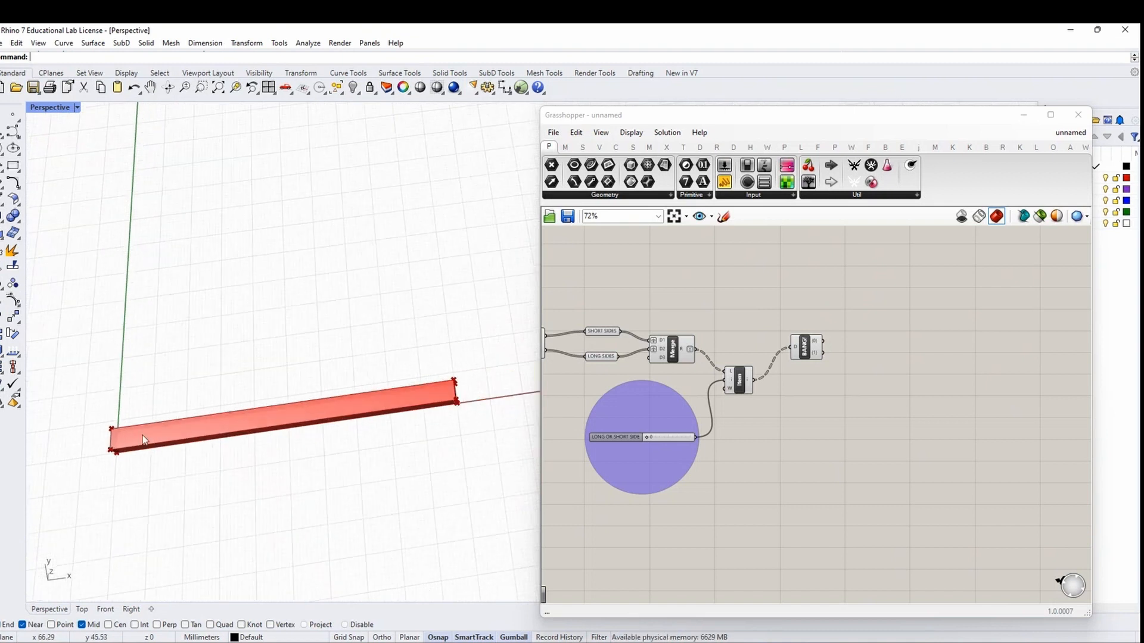
scroll(115, 443, up, 1)
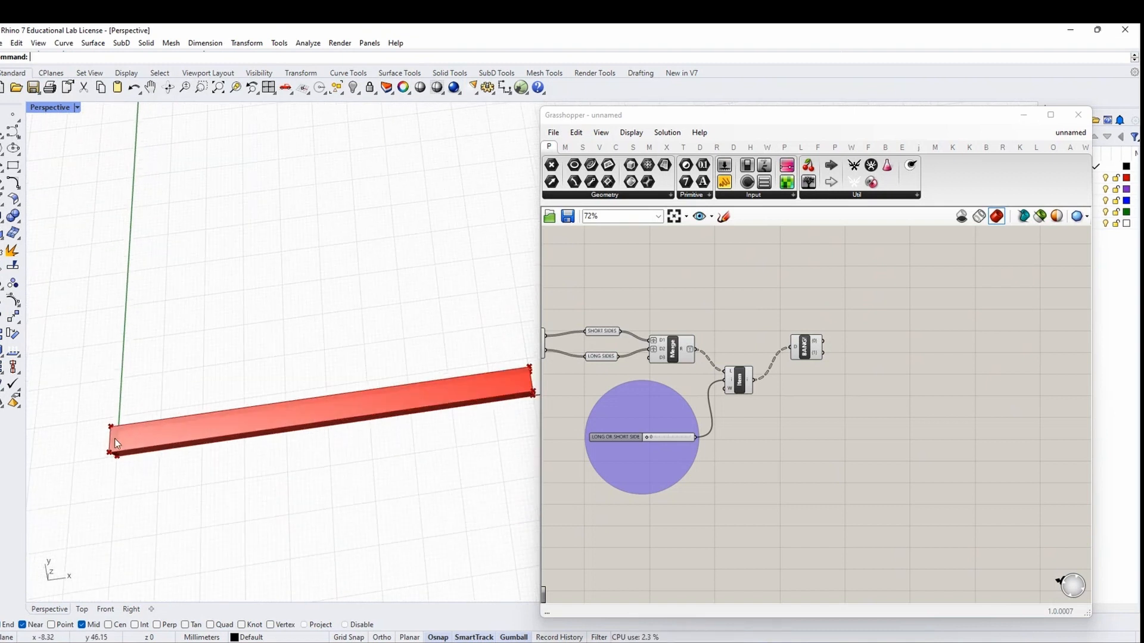
scroll(114, 439, up, 1)
scroll(110, 436, down, 1)
scroll(105, 438, up, 1)
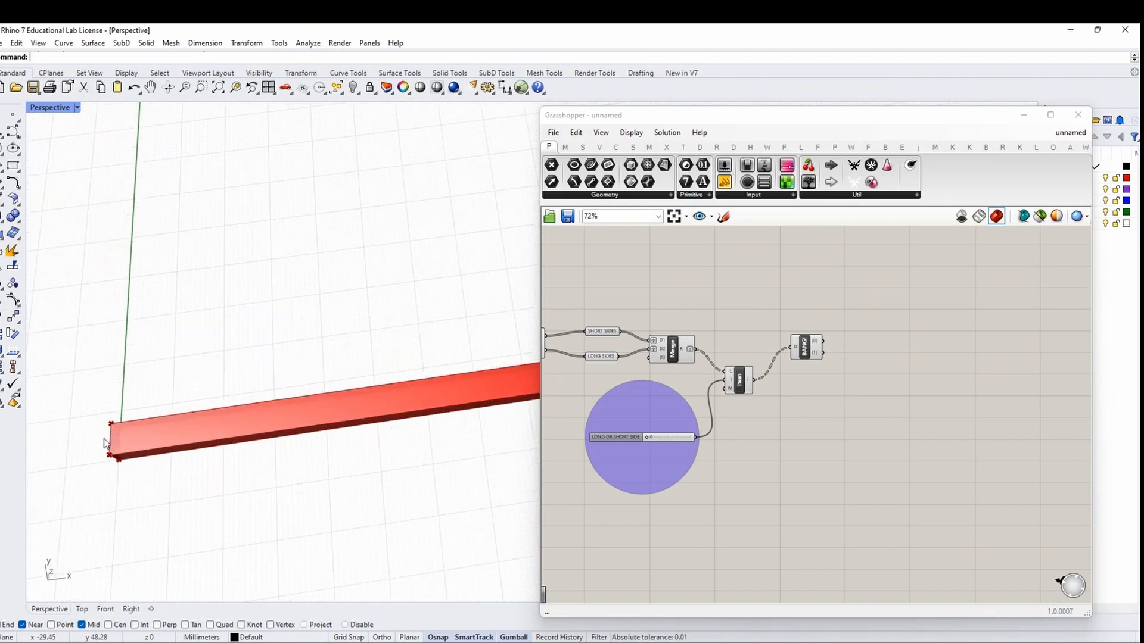
scroll(849, 355, up, 2)
click(726, 358)
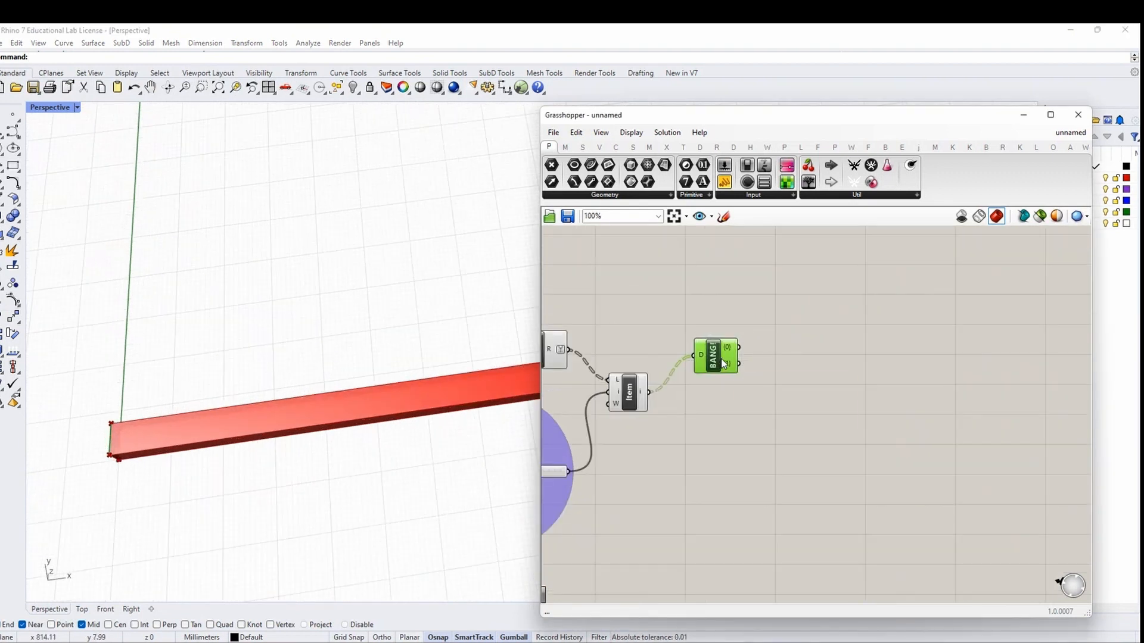
Add a Flip Curve component fed by BANG's second branch
right_drag(795, 383, 717, 371)
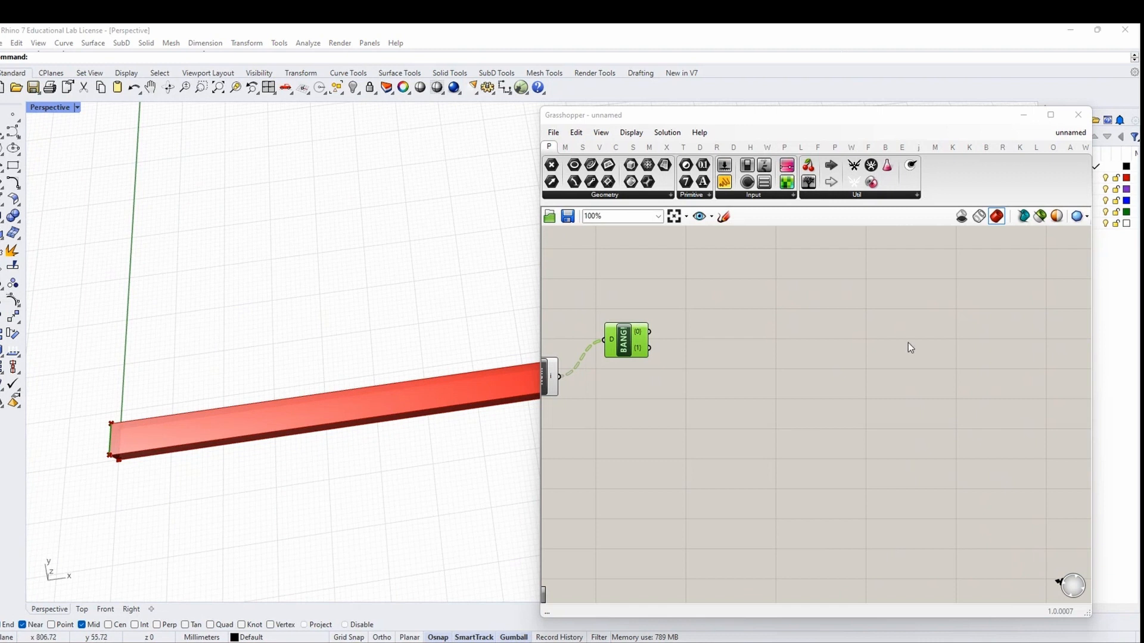
mouse_move(646, 341)
double_click(746, 385)
text(FLIP)
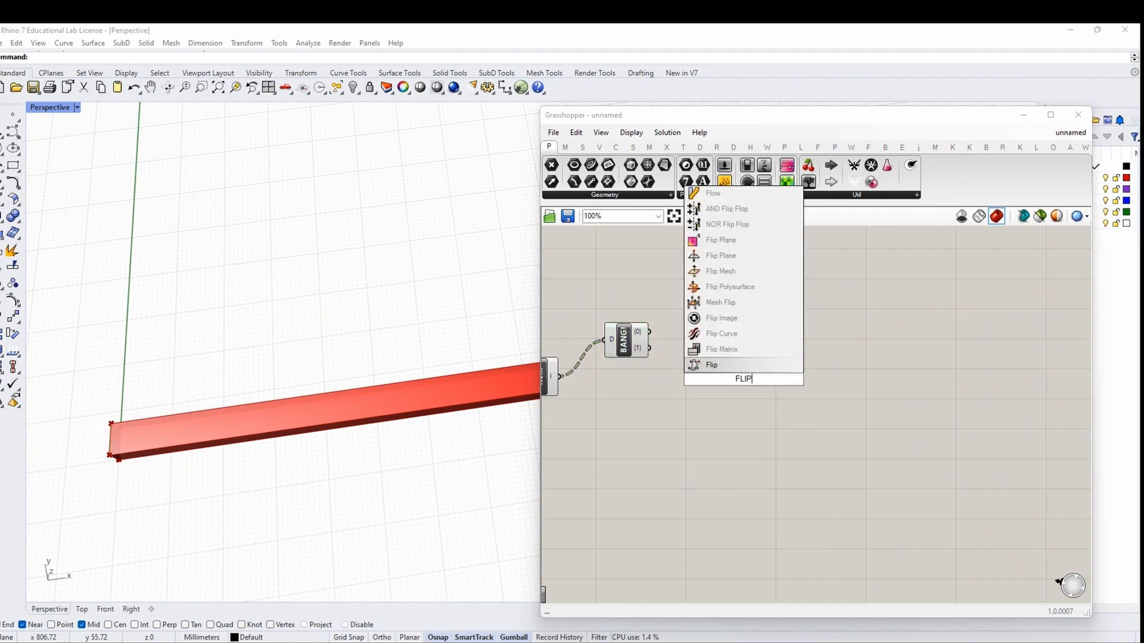
text( CURVE)
key(Return)
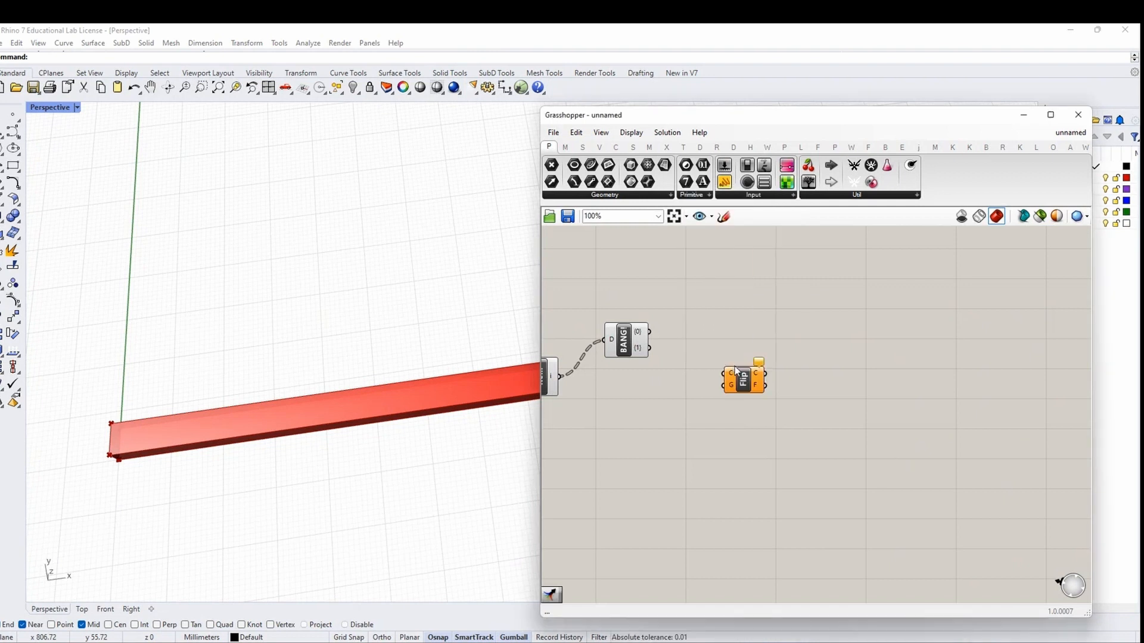
scroll(736, 367, up, 2)
drag(619, 343, 719, 377)
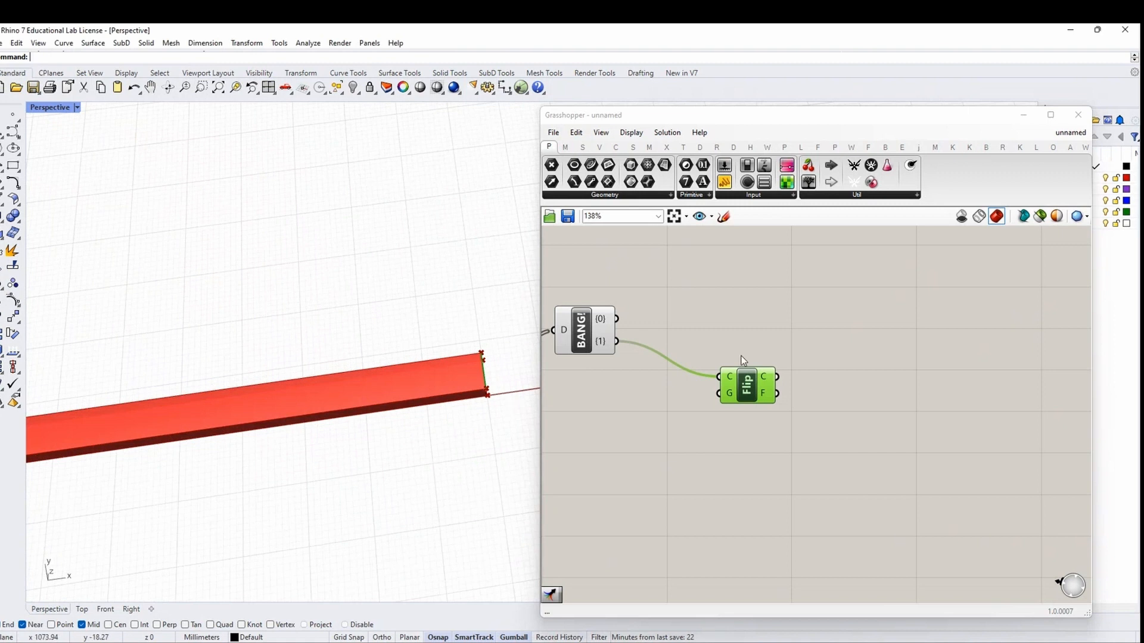
Add a Curve parameter fed by BANG's first branch
double_click(747, 324)
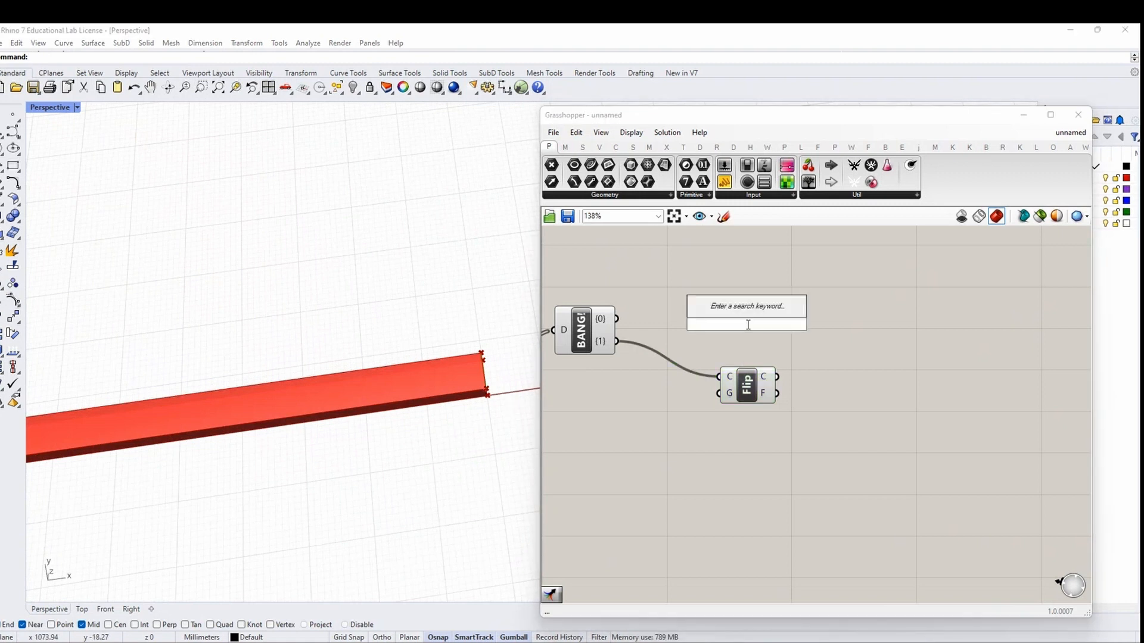
text(curve)
key(Return)
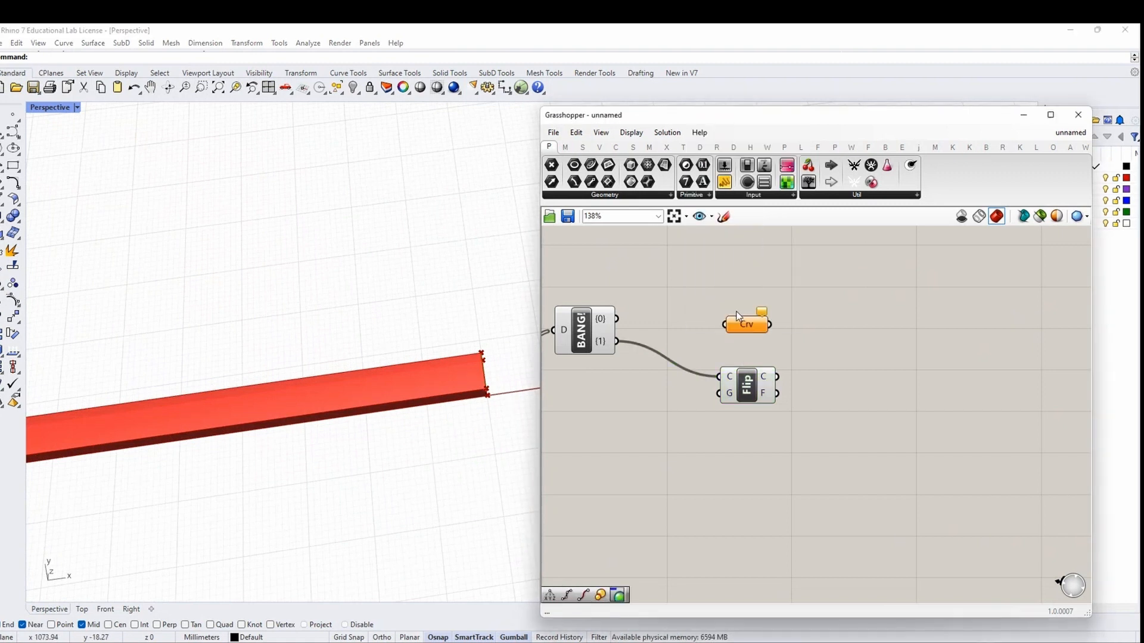
drag(691, 327, 724, 325)
Add a Merge component taking the flipped curve in its second input, and reposition it
right_drag(864, 355, 756, 362)
double_click(759, 361)
text(MERGE)
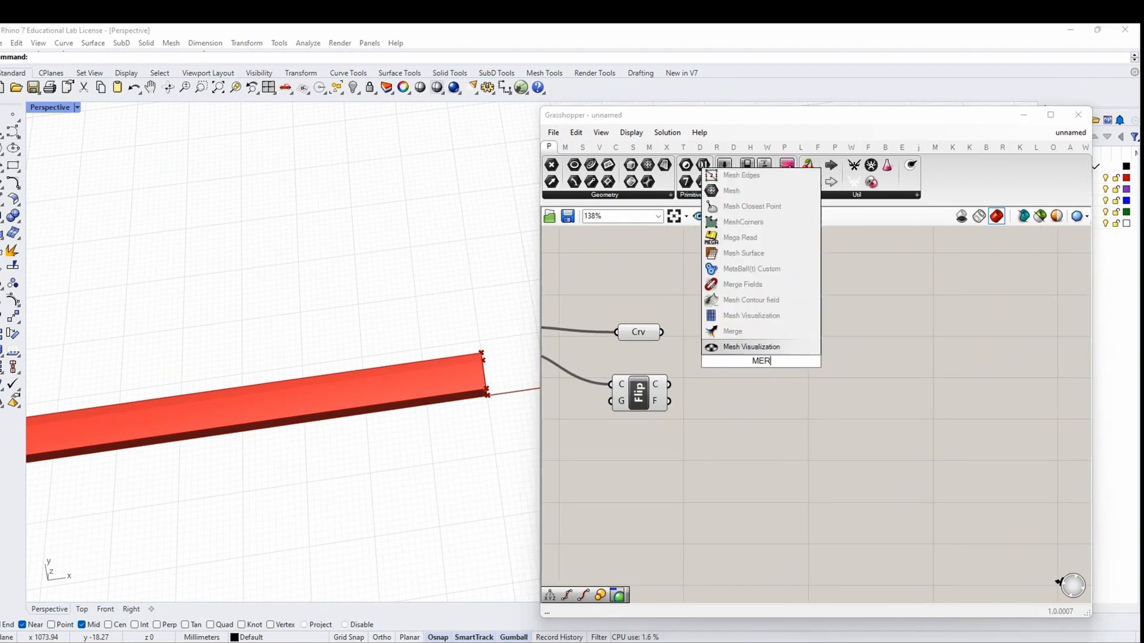
key(Return)
drag(669, 384, 752, 368)
scroll(490, 393, down, 4)
shift+right_drag(286, 442, 304, 429)
scroll(89, 438, down, 4)
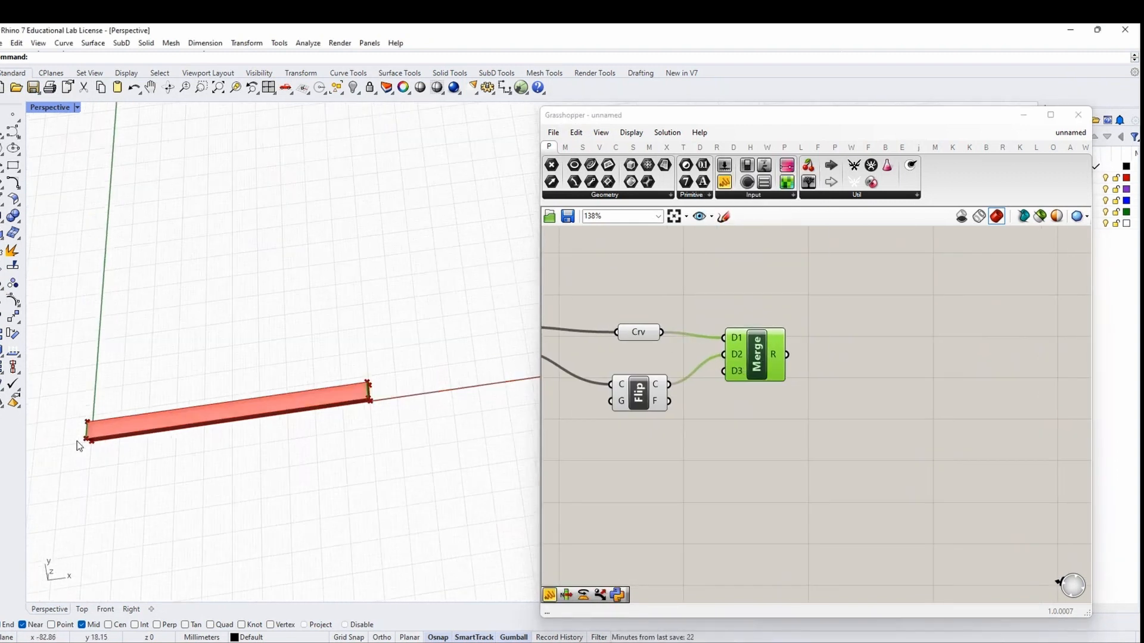
scroll(90, 438, up, 4)
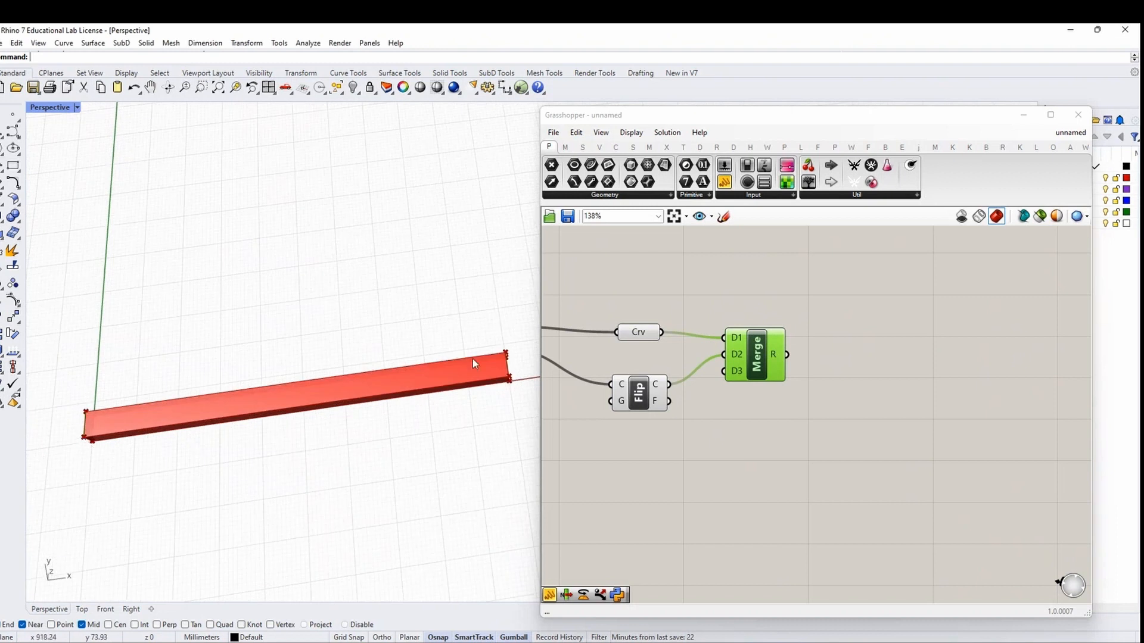
drag(773, 357, 832, 339)
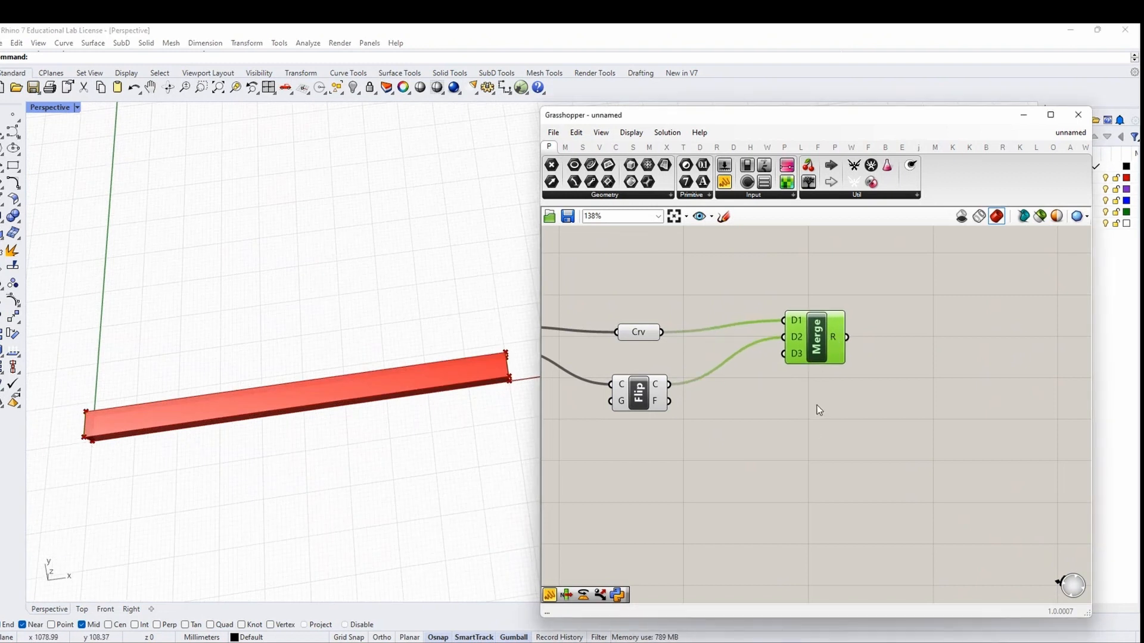
right_drag(818, 410, 751, 448)
drag(733, 367, 727, 393)
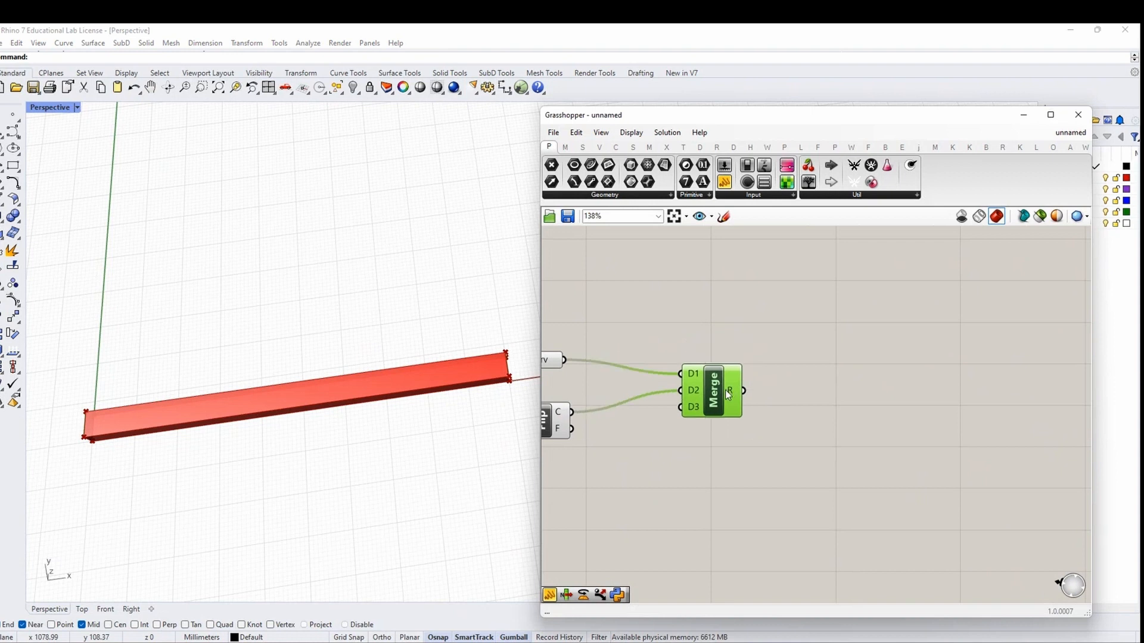
Place an End Points component and wire a plank edge curve into its C input
double_click(805, 329)
text(END POINTS)
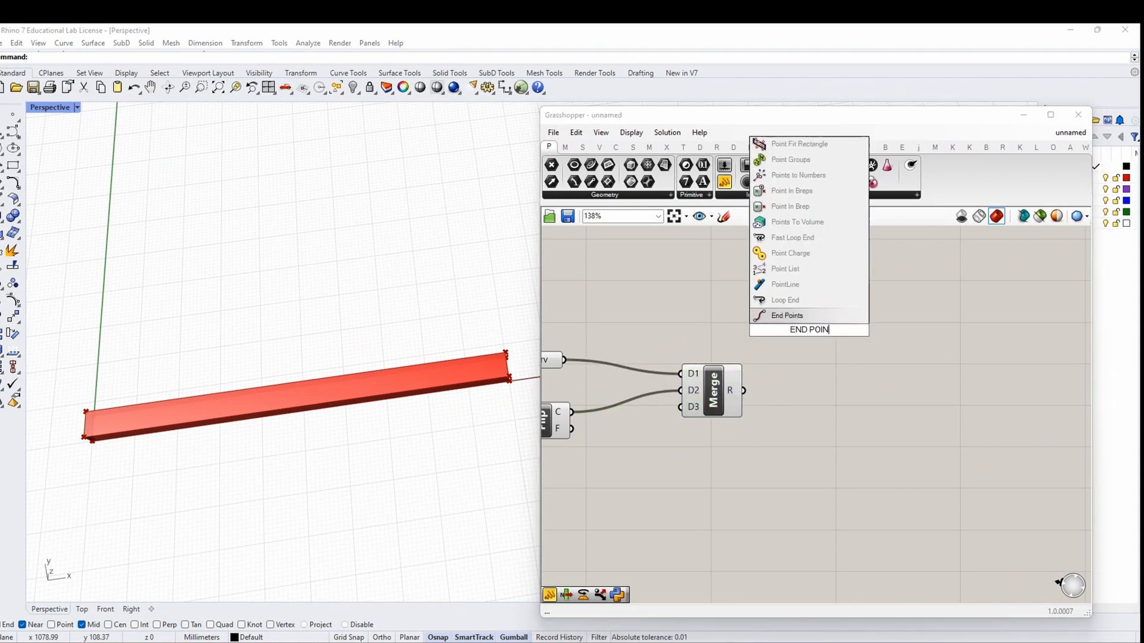
click(795, 322)
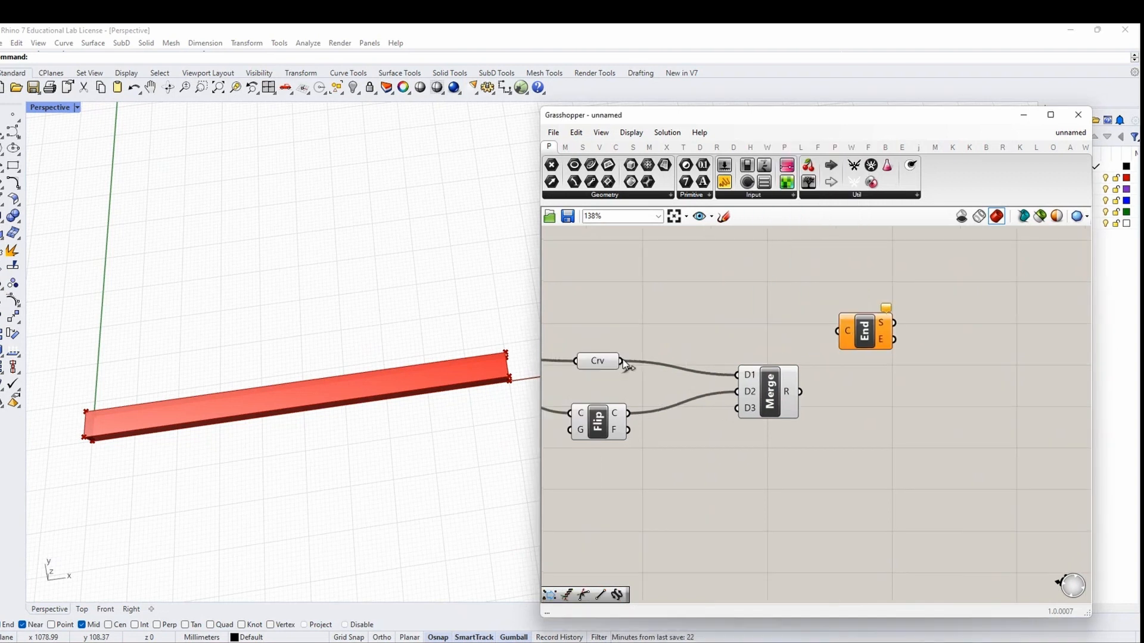
drag(564, 360, 781, 330)
right_drag(876, 332, 878, 337)
Send End Points' start points into a new Point parameter
double_click(887, 328)
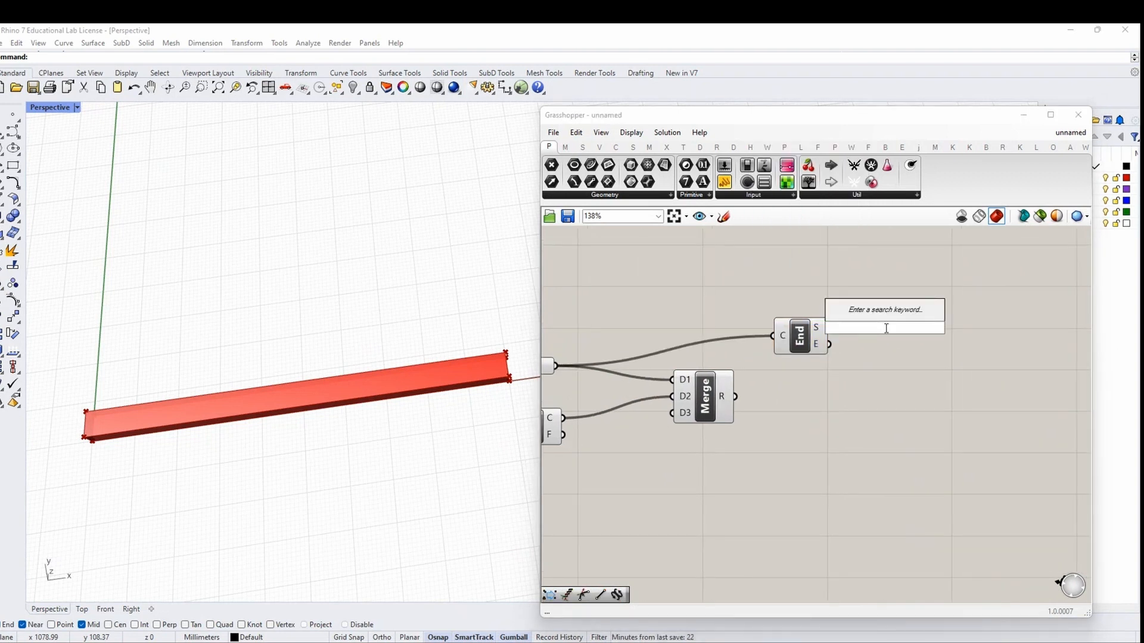
text(POINT)
click(887, 314)
drag(830, 328, 882, 330)
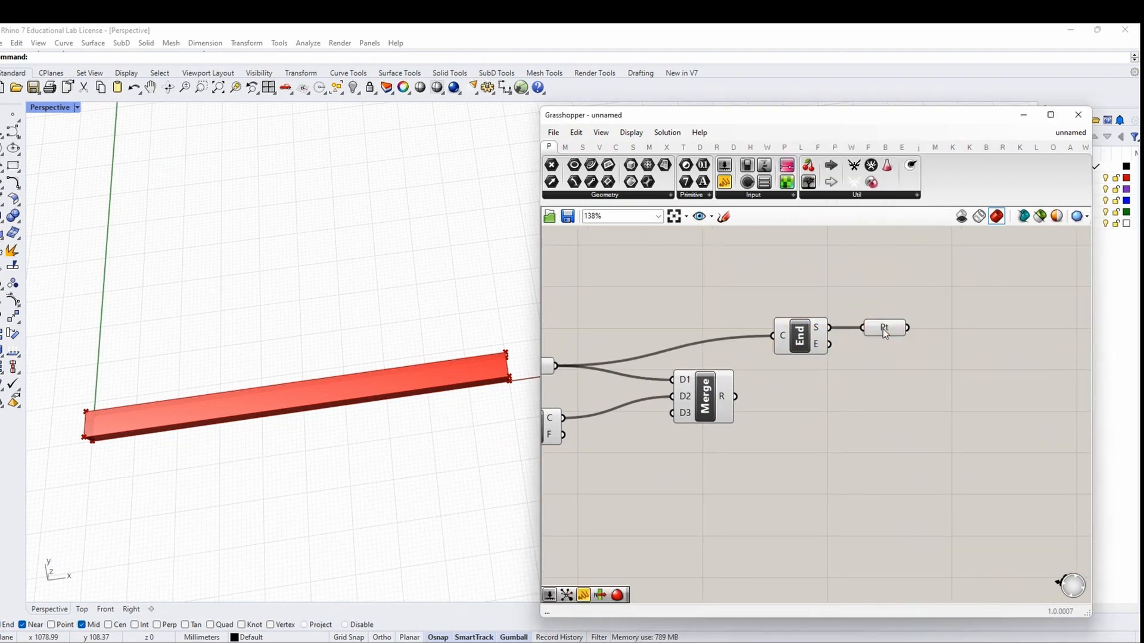
scroll(858, 386, down, 1)
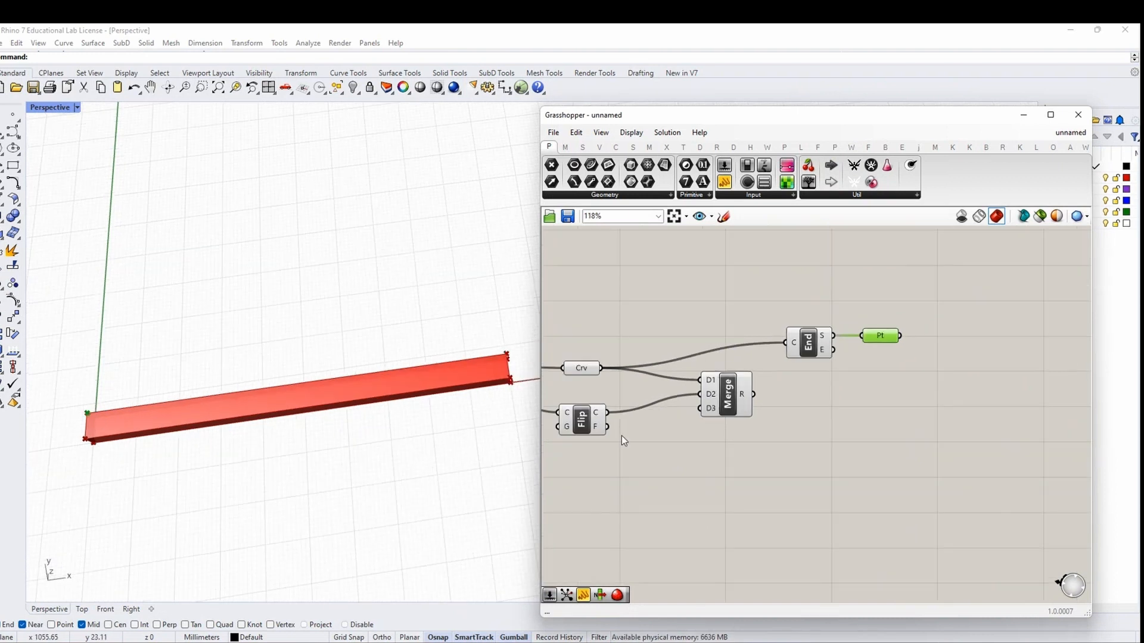
Feed the flipped curve into End Points instead and tidy the component layout
drag(608, 412, 790, 345)
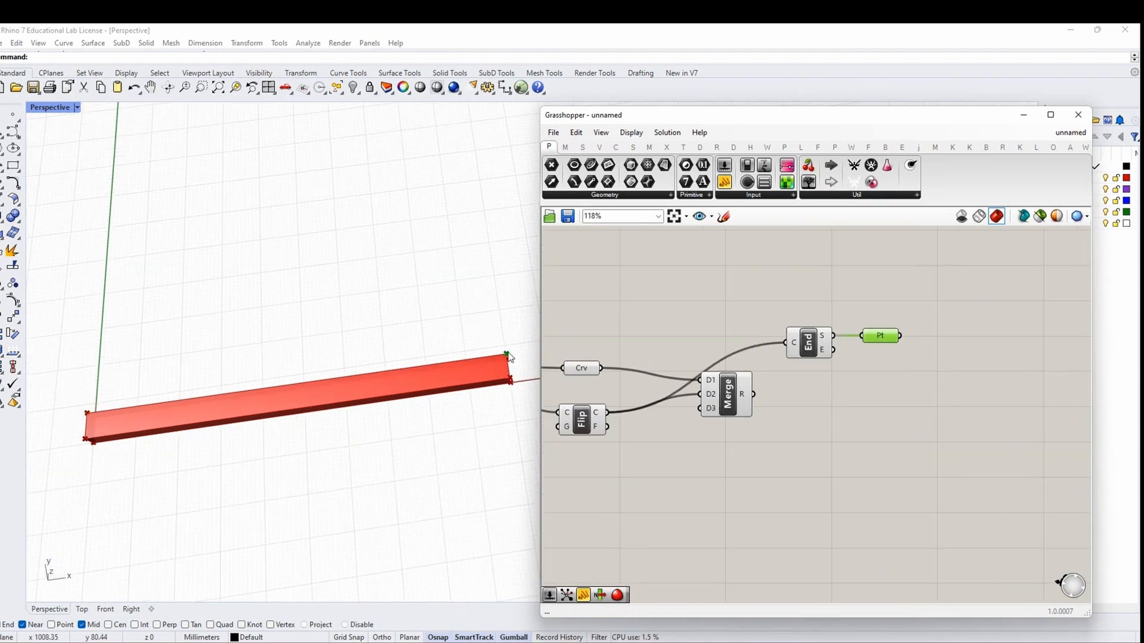
right_drag(467, 409, 276, 424)
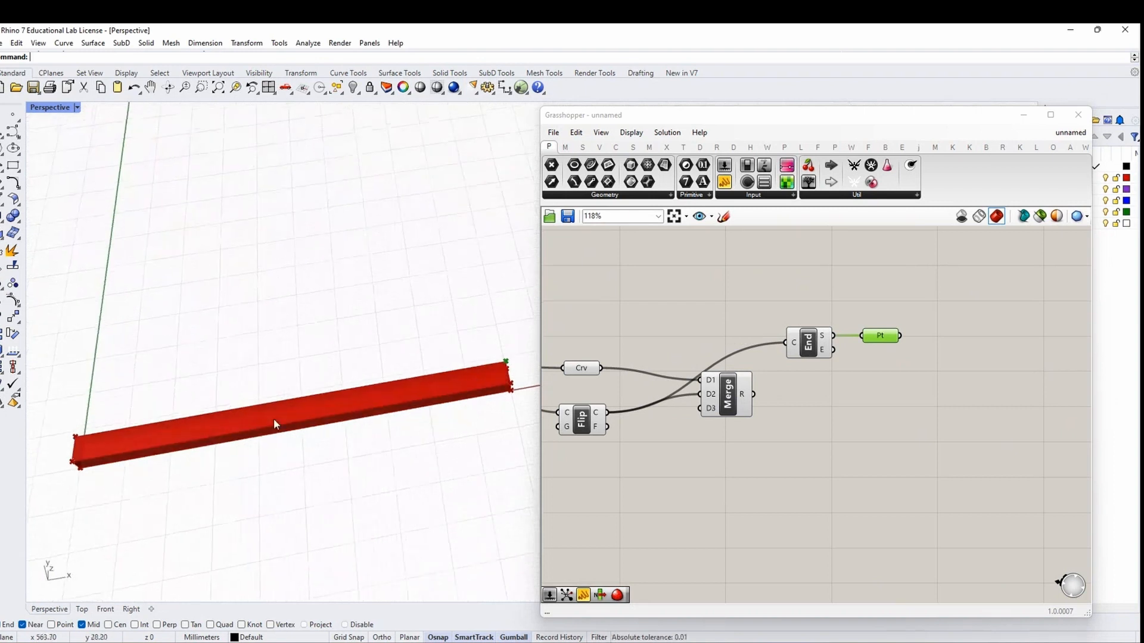
drag(897, 360, 771, 294)
click(752, 335)
right_drag(752, 337, 700, 317)
drag(686, 376, 688, 381)
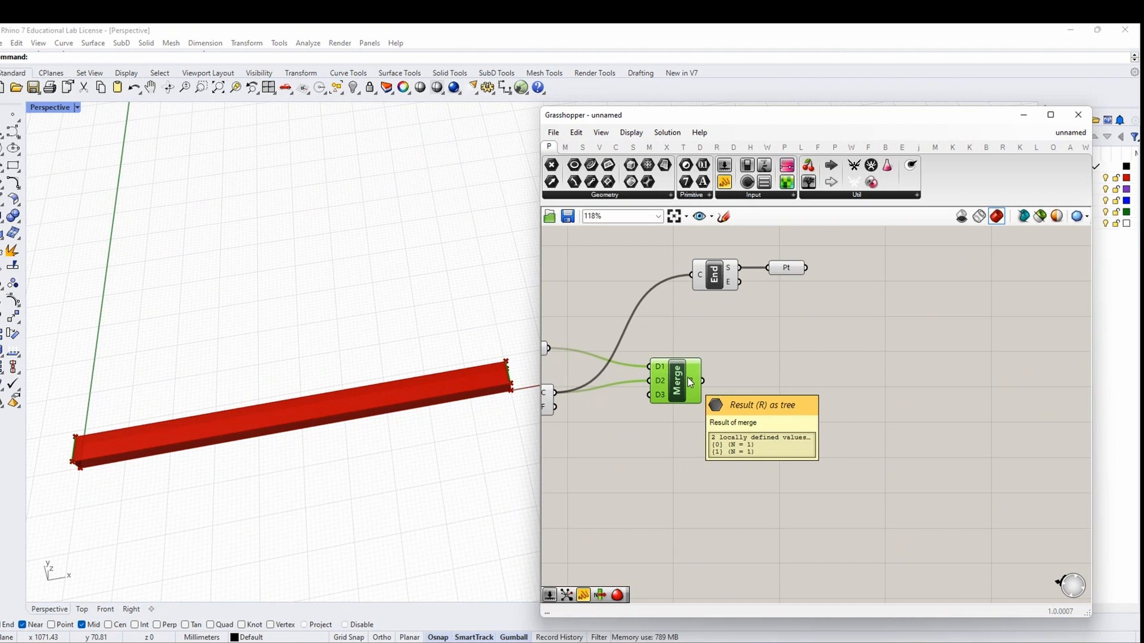
Add a Curve Middle component and feed it the merged curves from Merge
double_click(846, 384)
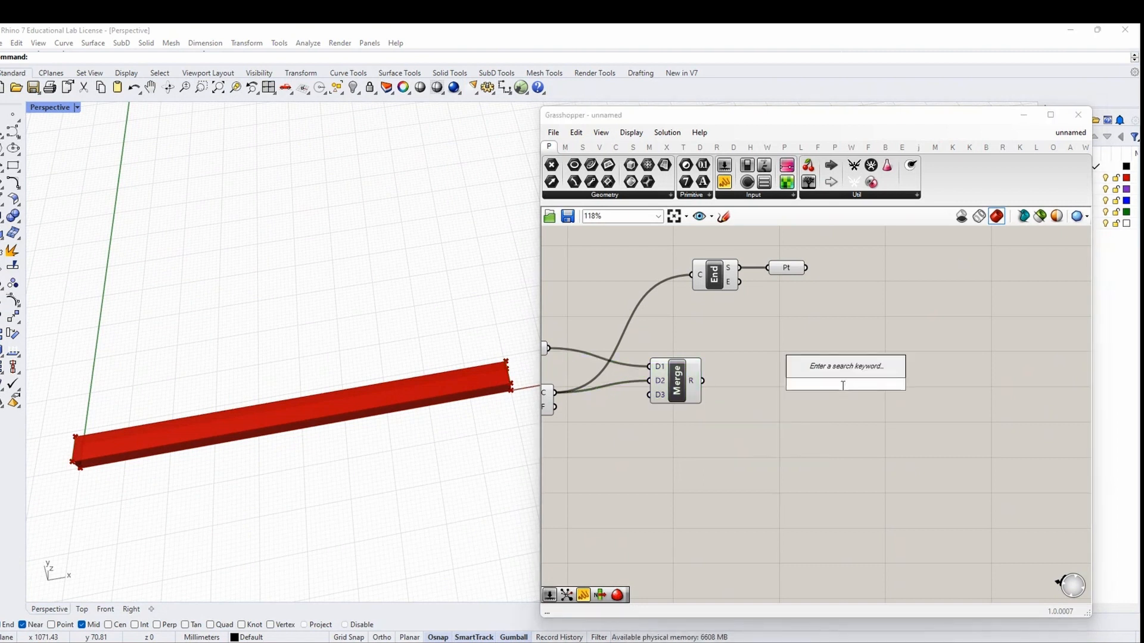
text(MDDLE)
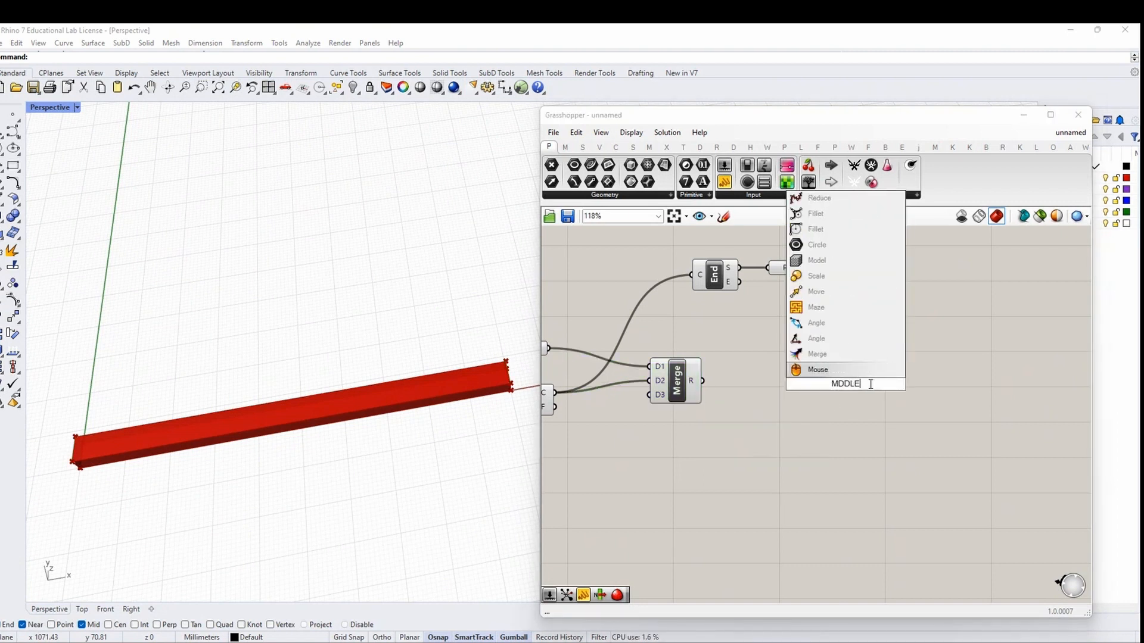
drag(861, 385, 831, 386)
text(MIDDLE)
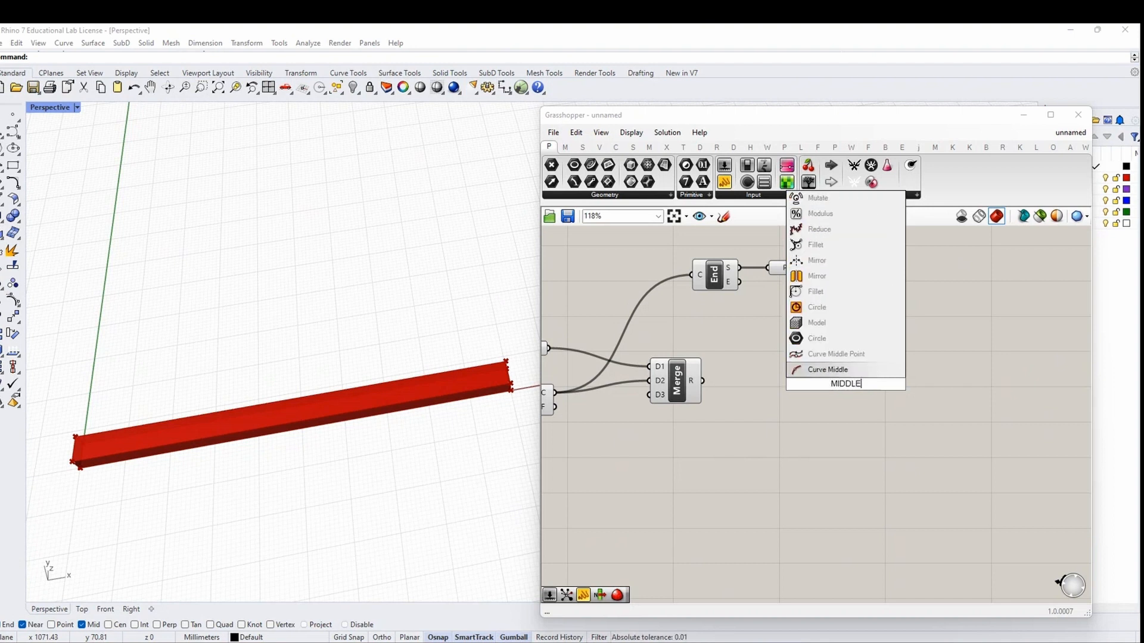
key(Return)
drag(704, 386, 819, 390)
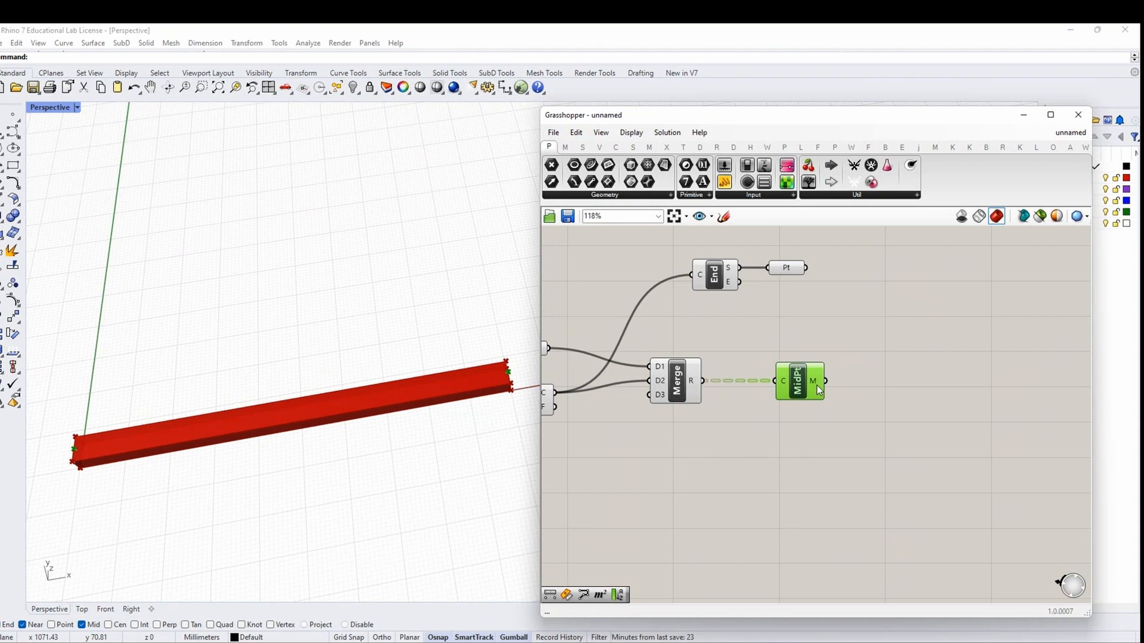
Move the midpoint component down and wire Merge R into End Points' C input
mouse_move(811, 394)
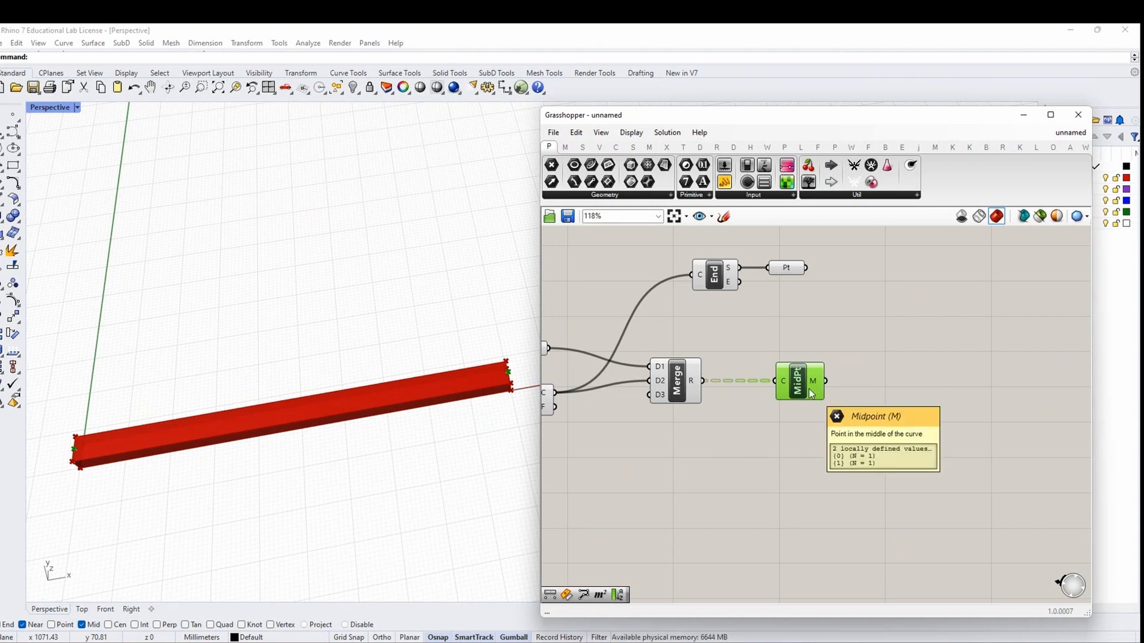
drag(814, 387, 814, 390)
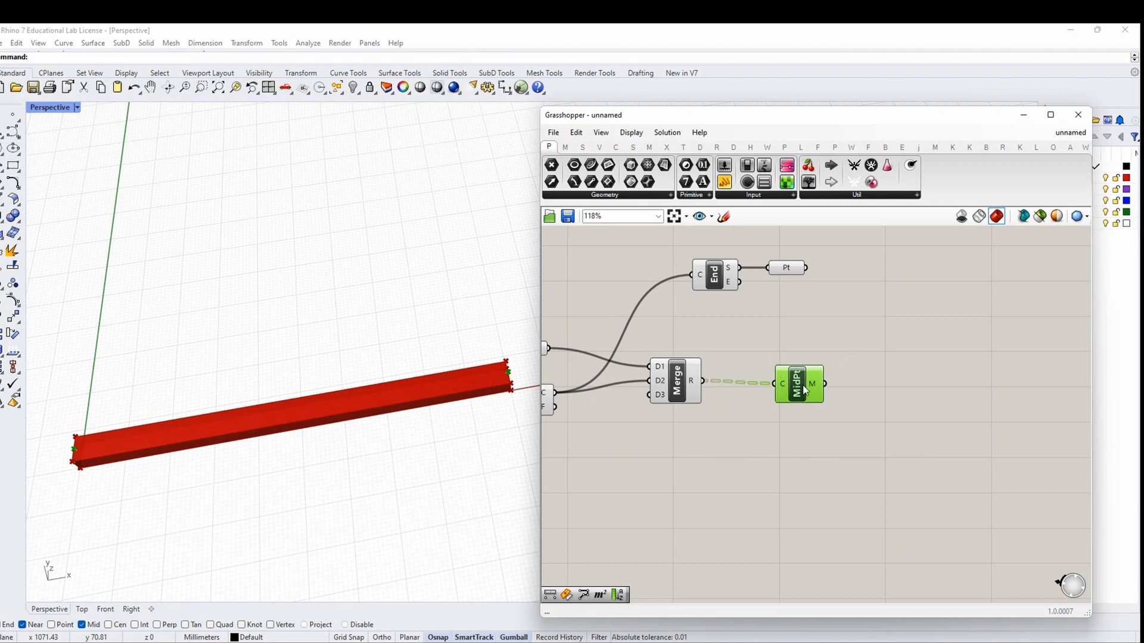
drag(799, 392, 794, 436)
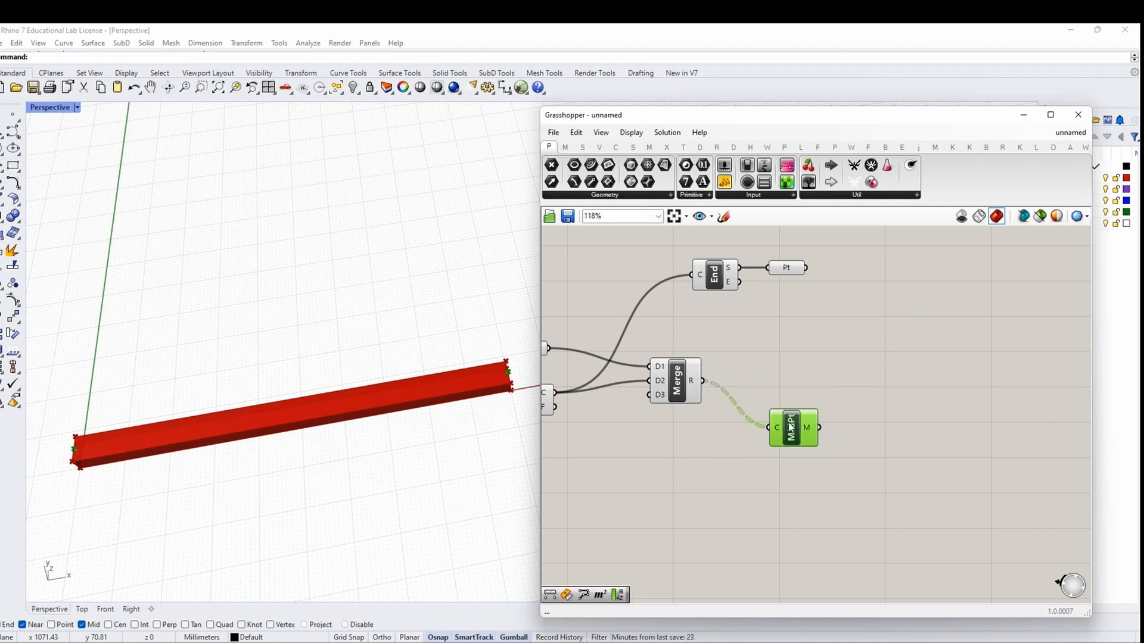
click(787, 350)
mouse_move(785, 349)
mouse_down()
mouse_move(715, 268)
mouse_move(795, 328)
mouse_move(776, 334)
mouse_up()
drag(796, 330, 776, 353)
click(794, 376)
right_drag(882, 390, 788, 395)
Place a Line component next to the midpoint and End Points components
double_click(788, 395)
text(Line)
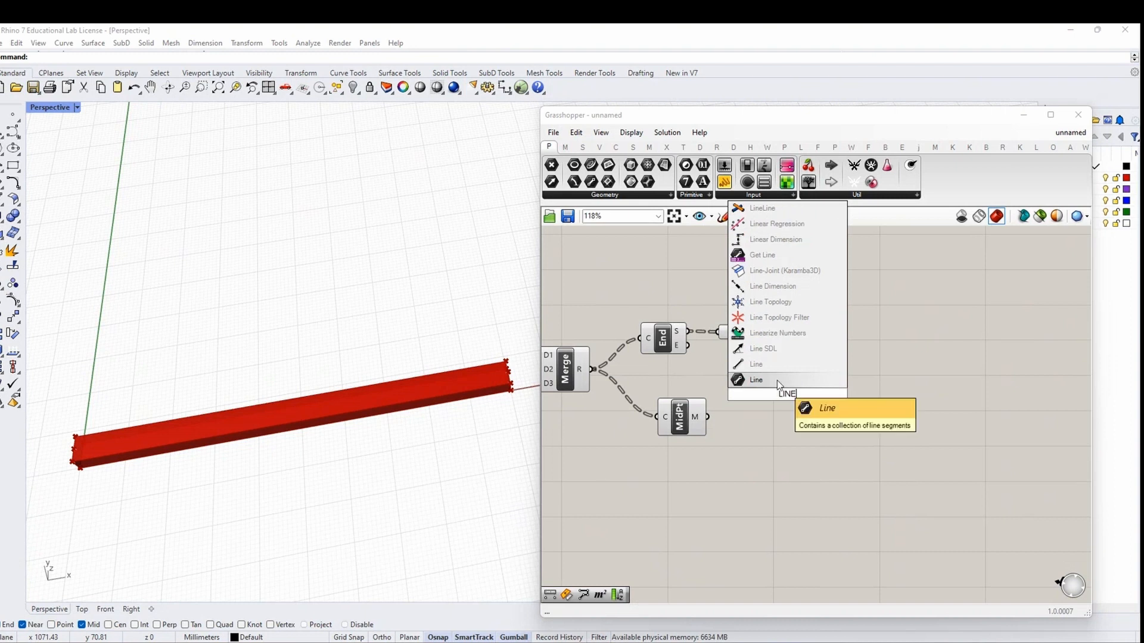
click(774, 366)
drag(783, 403, 777, 400)
Left-align the midpoint, End Points and Point components and move Point off to the right
drag(680, 425, 664, 431)
drag(702, 469, 684, 342)
drag(731, 458, 744, 335)
click(688, 452)
click(696, 358)
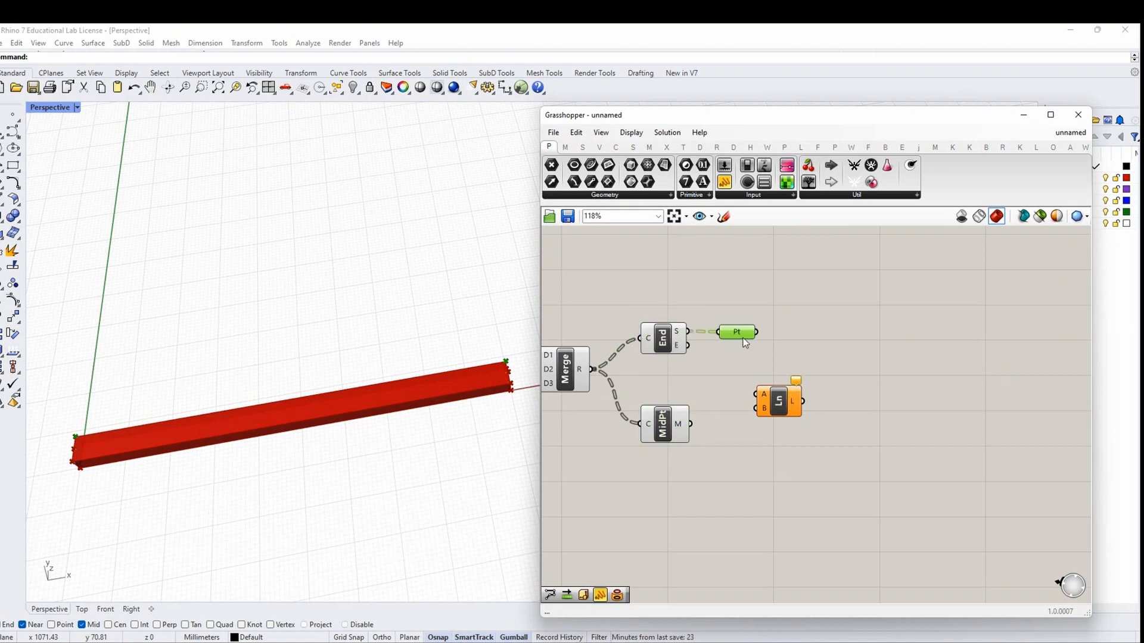
drag(777, 407, 775, 448)
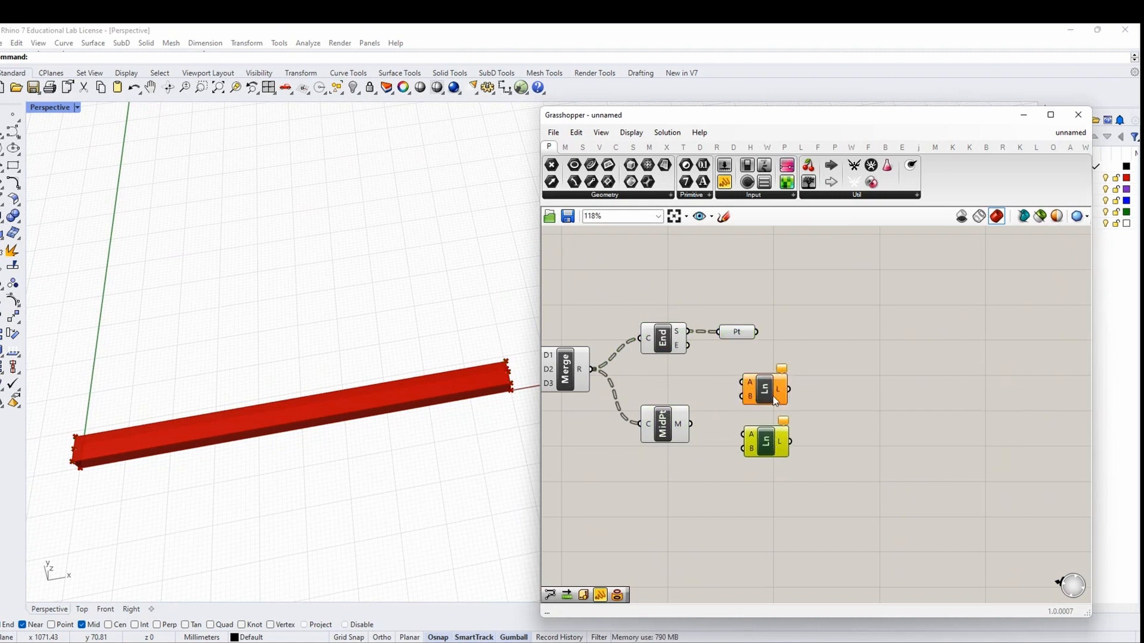
drag(739, 334, 768, 333)
click(856, 356)
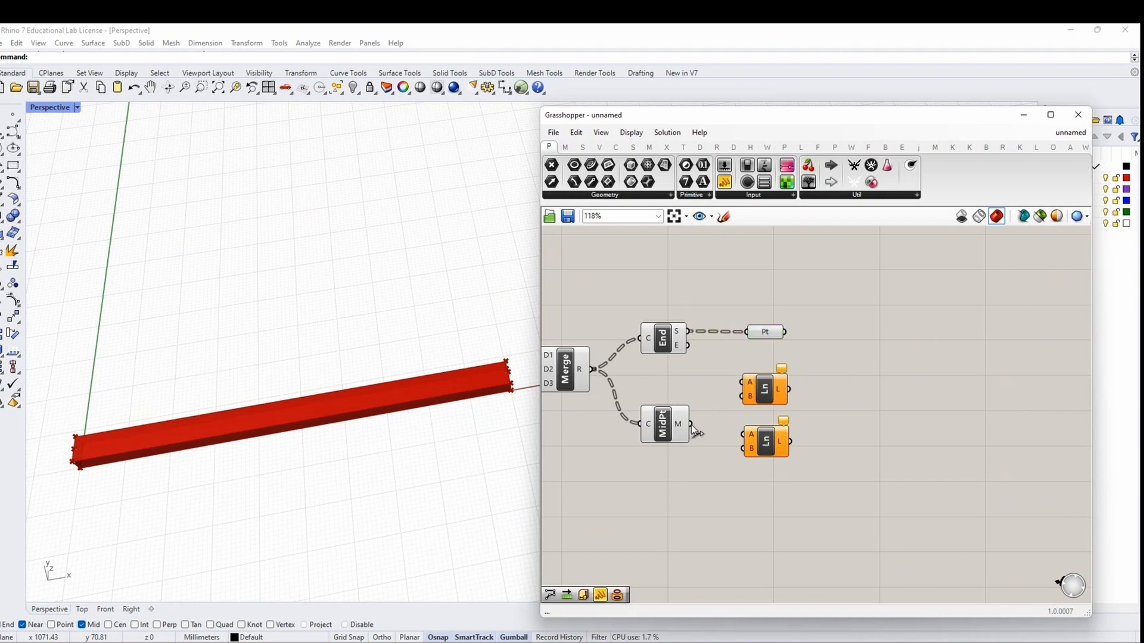
Wire midpoints into both Line A inputs, start points to upper B, end points to lower B
drag(691, 424, 758, 387)
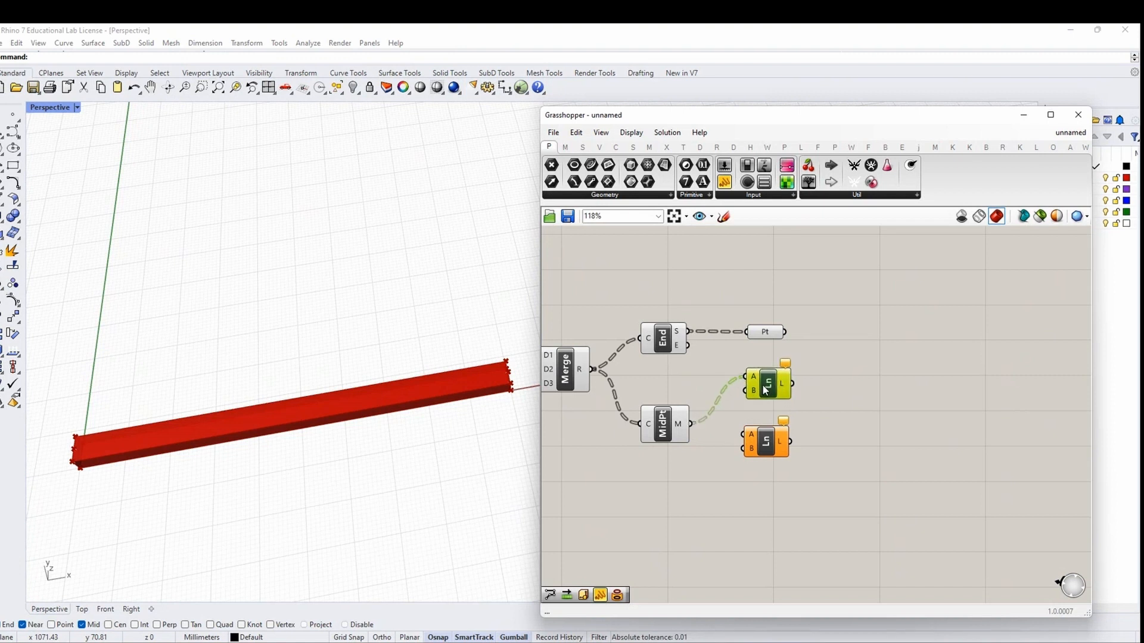
drag(691, 424, 744, 434)
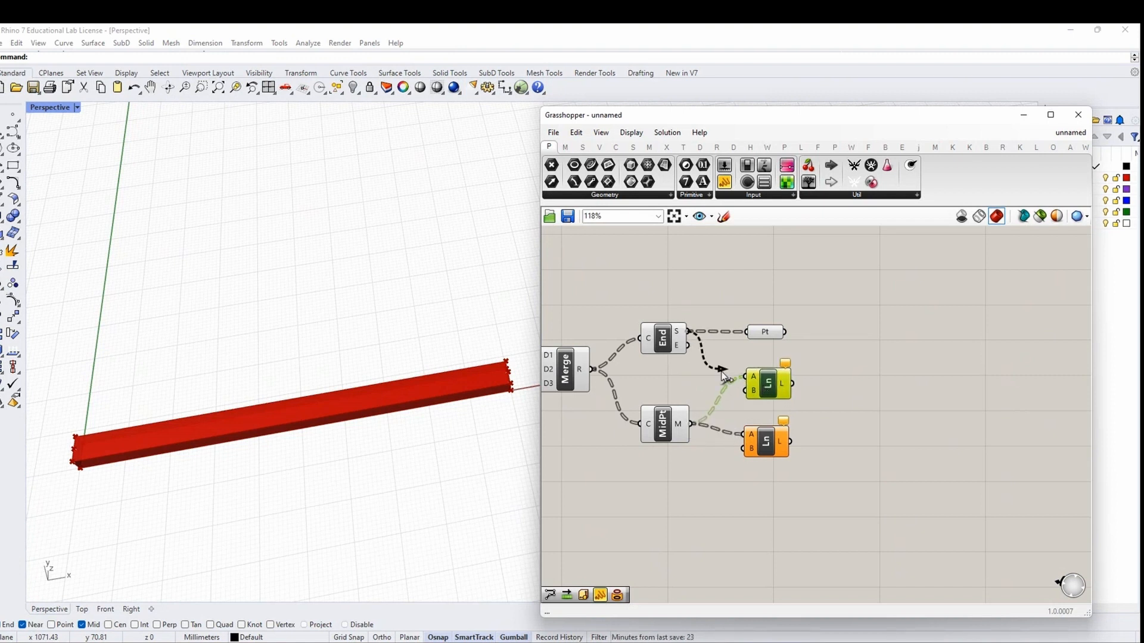
drag(722, 371, 745, 448)
drag(813, 477, 740, 359)
click(801, 462)
Move both Line components up and right and recentre the canvas on them
drag(777, 384, 796, 366)
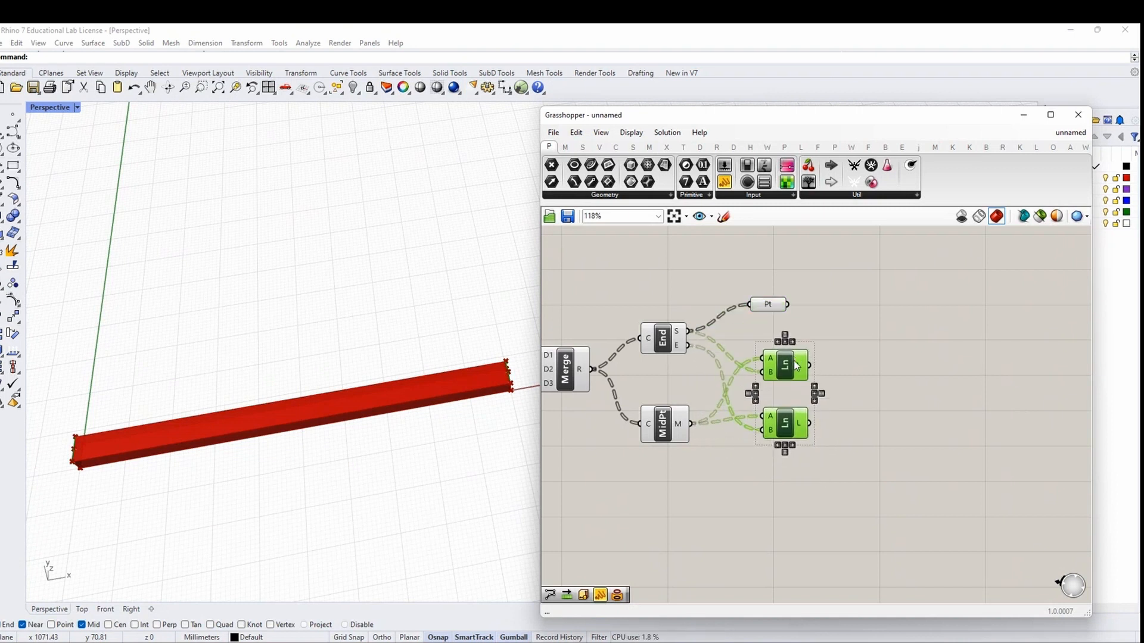
click(868, 389)
right_drag(899, 427, 776, 416)
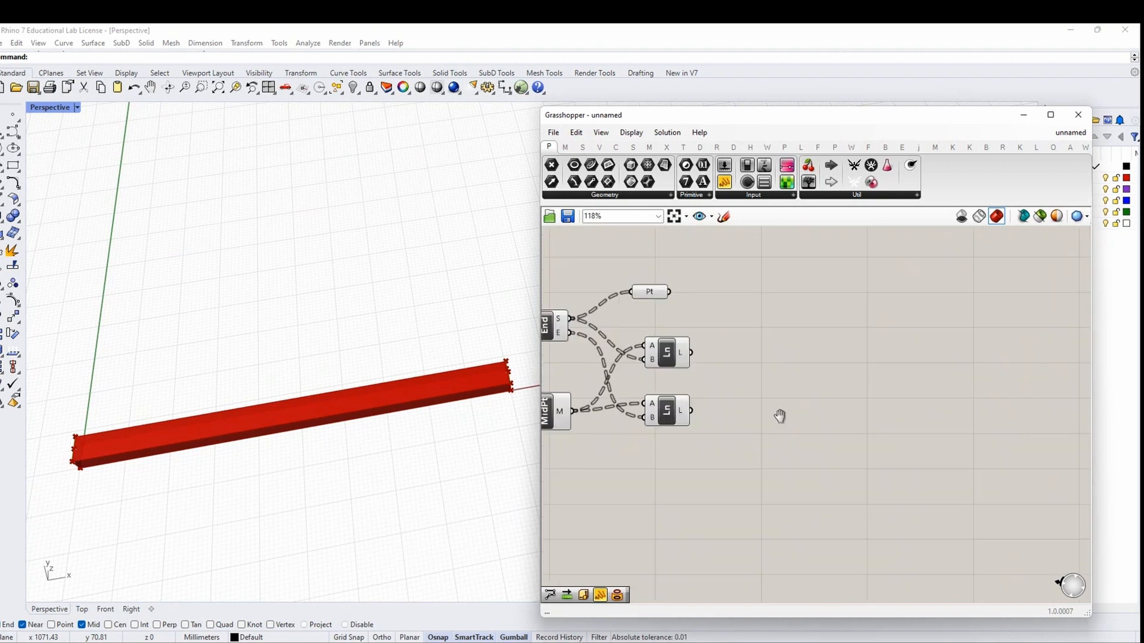
drag(726, 454, 630, 331)
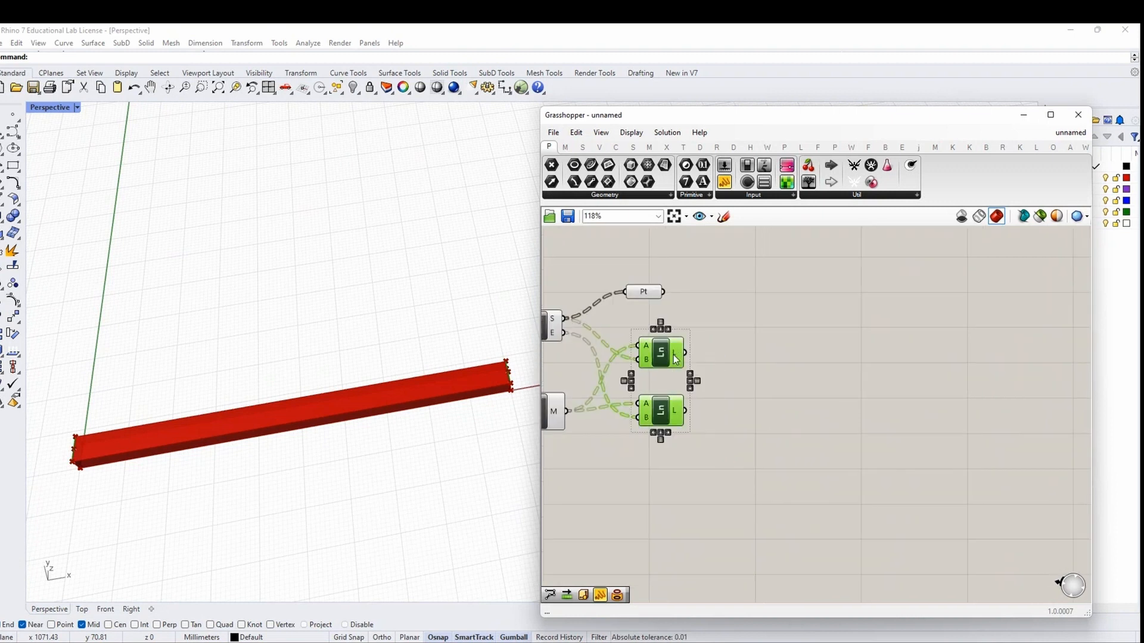
scroll(522, 371, up, 3)
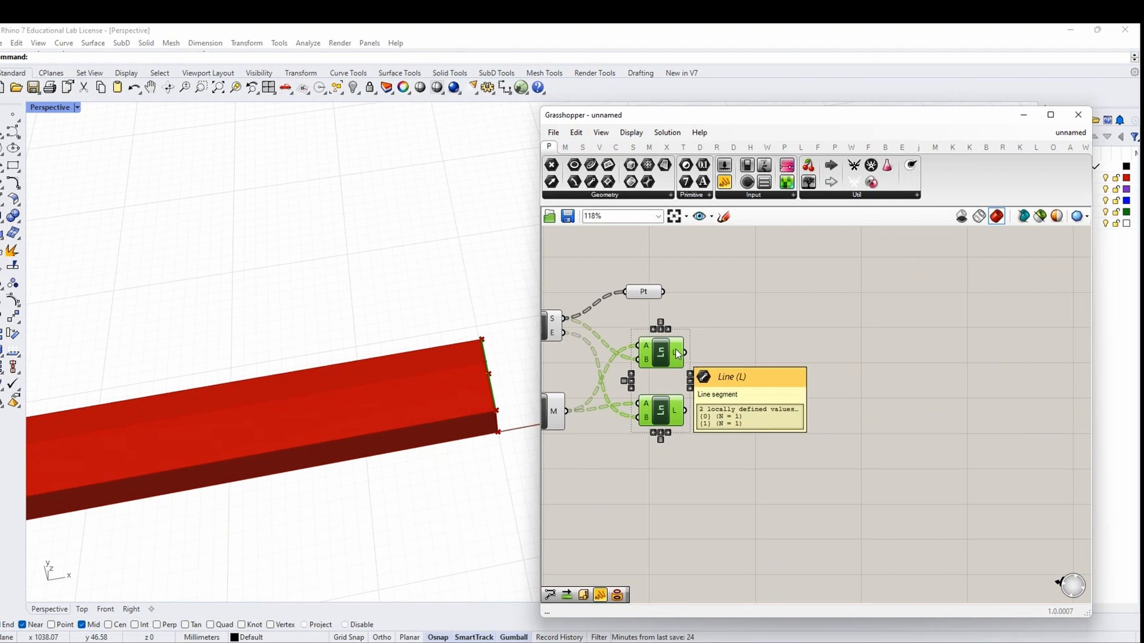
click(669, 360)
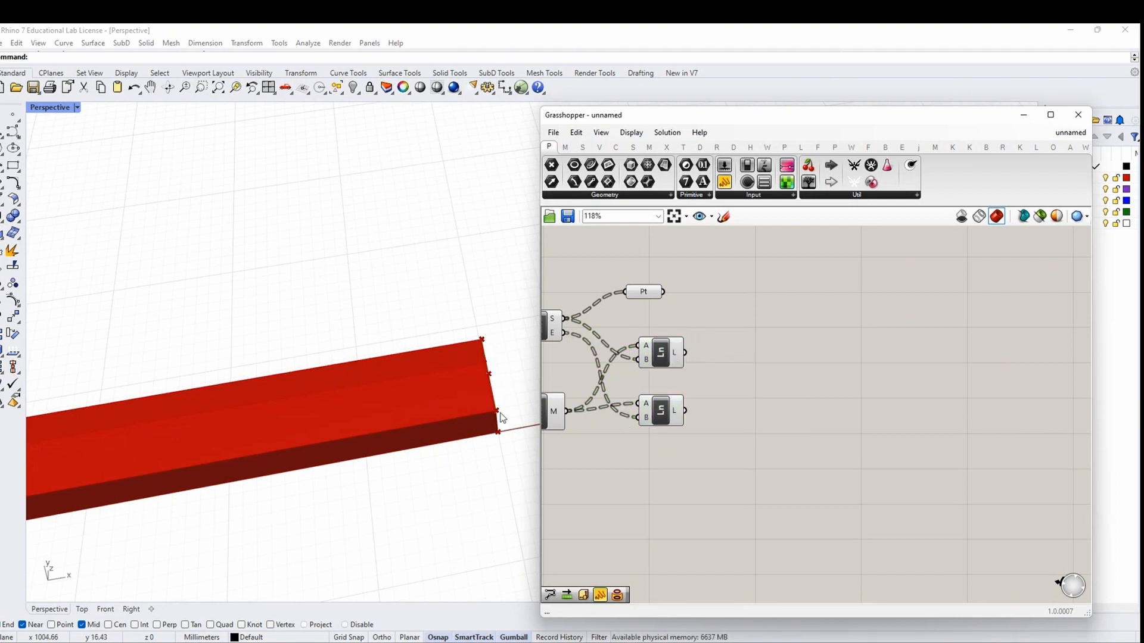
scroll(498, 399, down, 5)
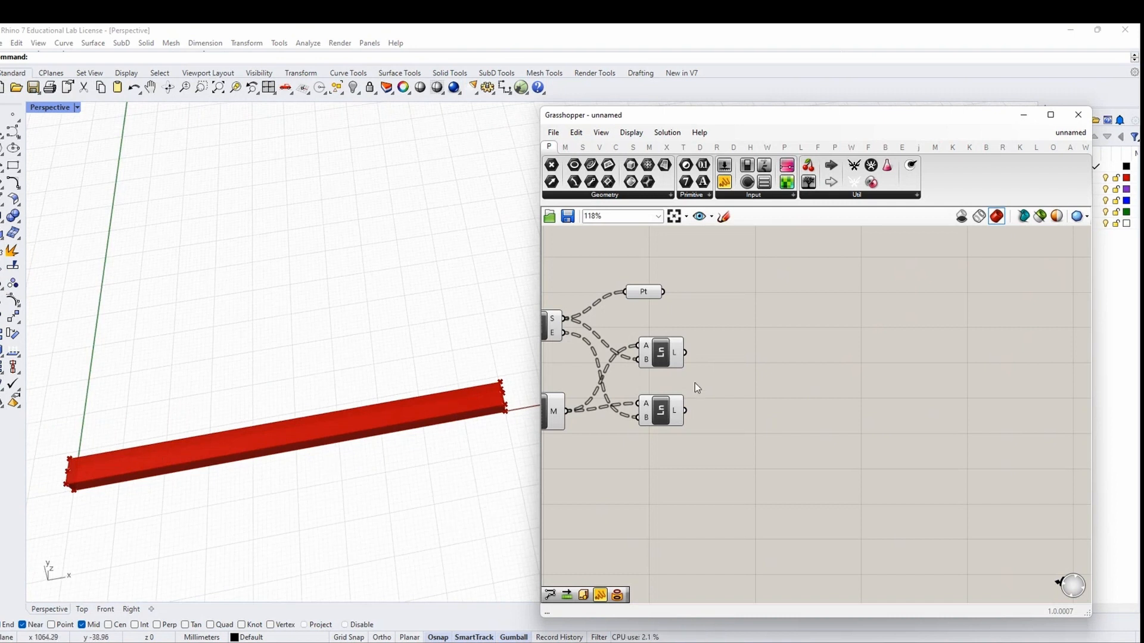
Add a Divide Length fed by the lines and duplicate it for the lower line
double_click(762, 364)
text(D)
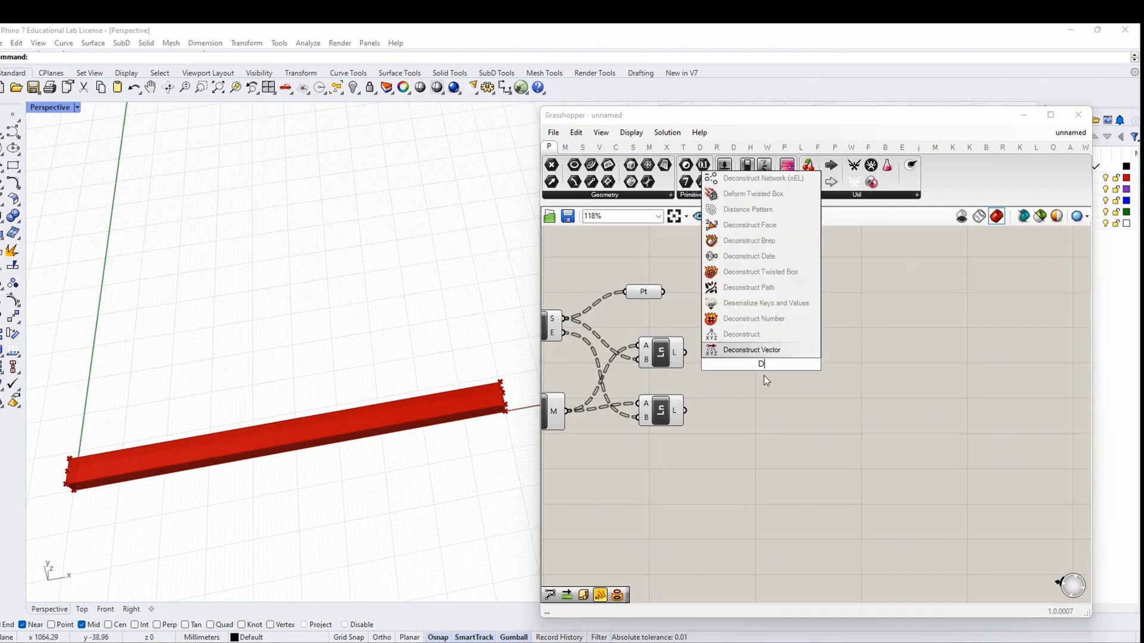
text(IVIDE LEN)
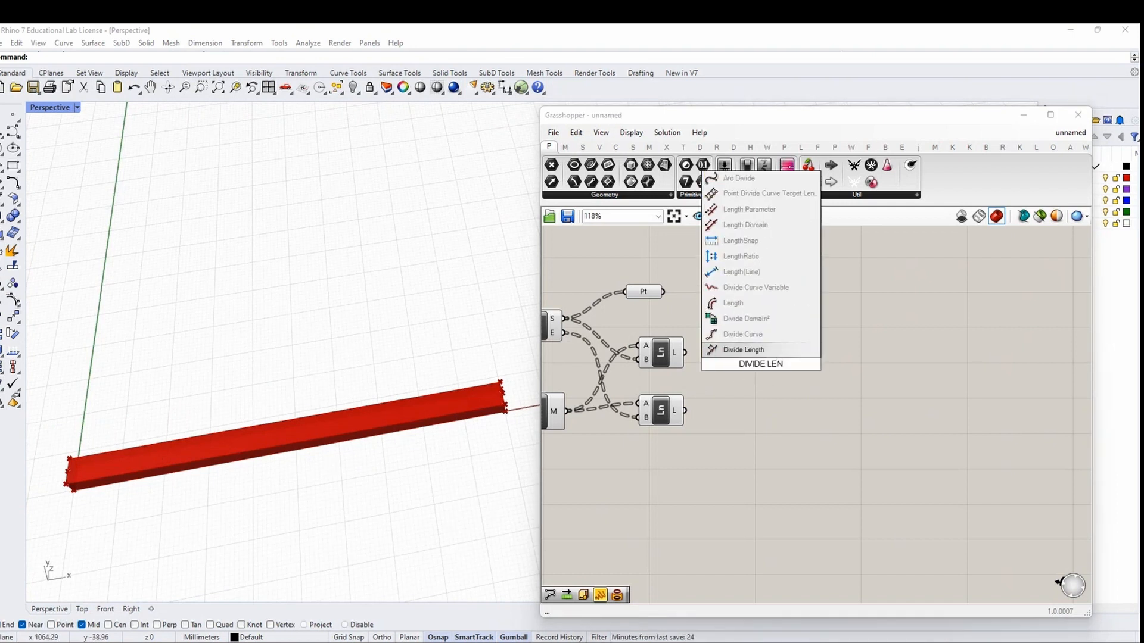
text(GTH)
click(759, 351)
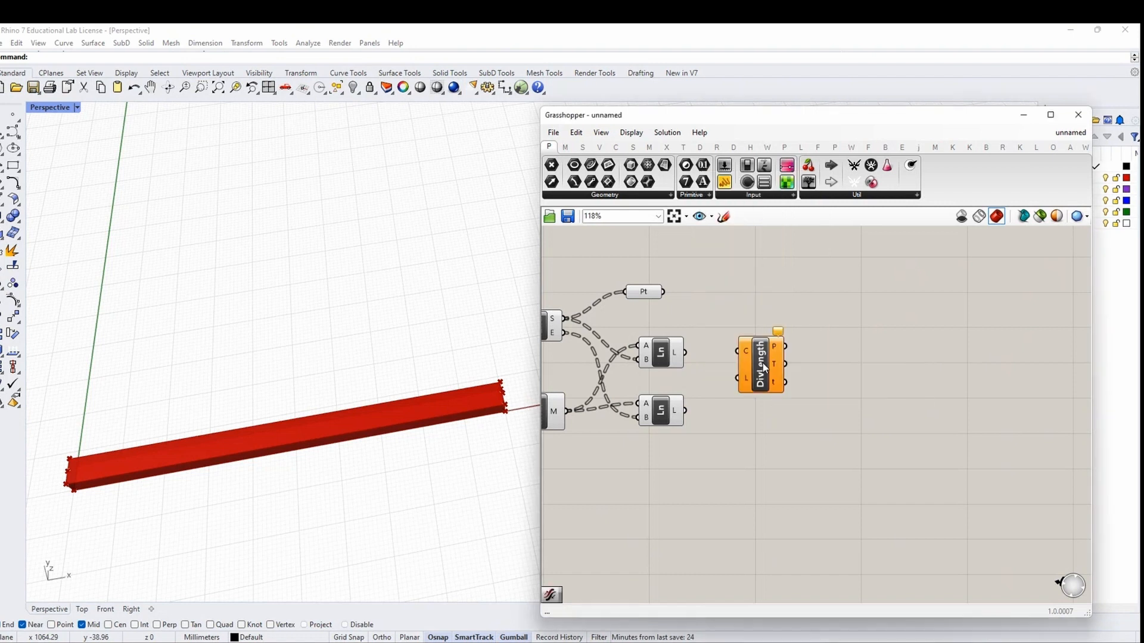
drag(684, 353, 789, 441)
click(788, 353)
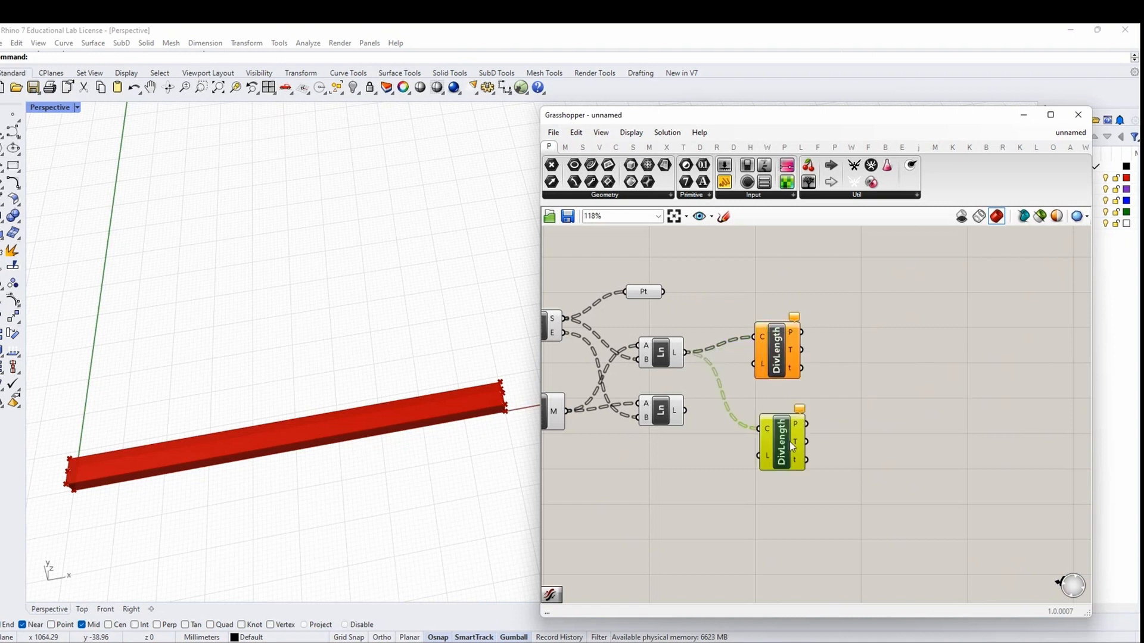
drag(685, 412, 754, 425)
Delete the unused Point parameter from the definition
right_drag(815, 304, 865, 386)
click(695, 373)
key(Delete)
double_click(724, 317)
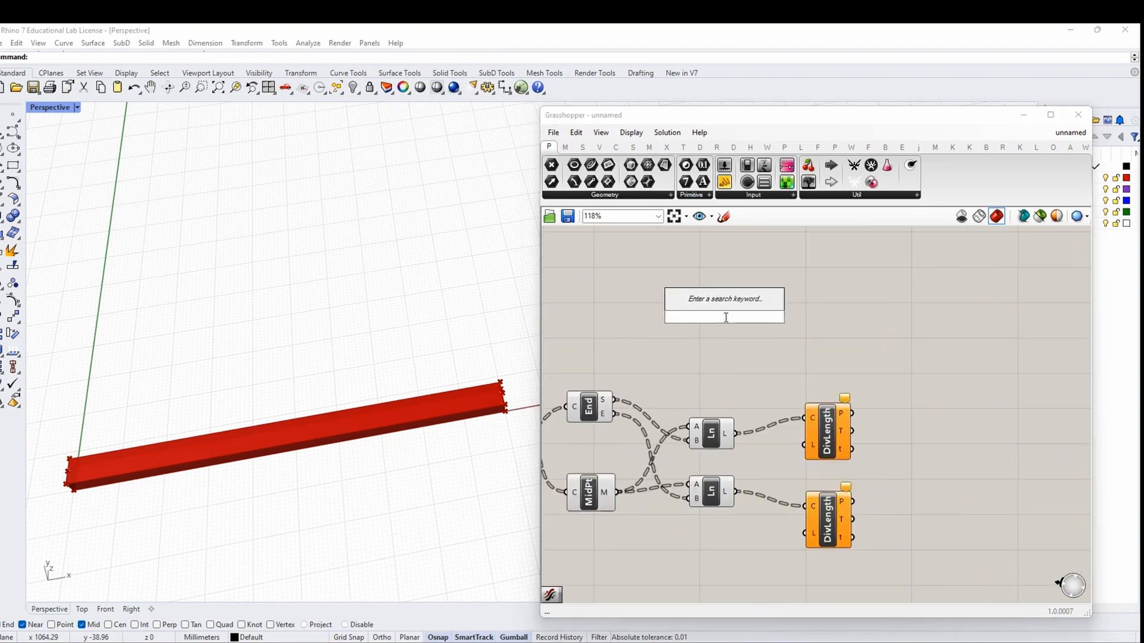
click(719, 336)
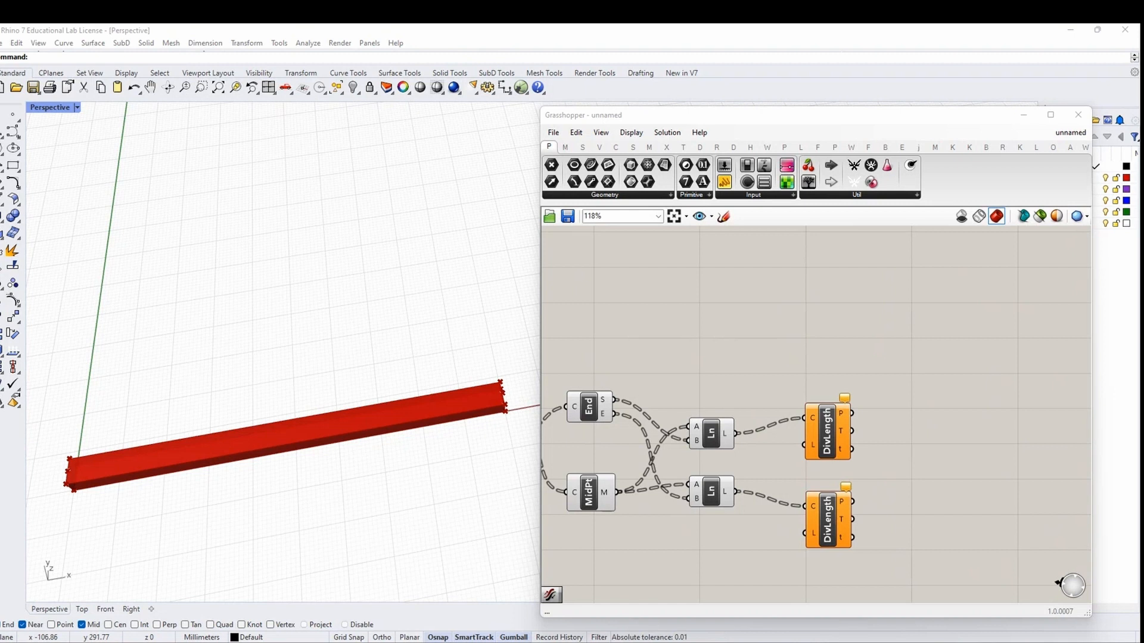
Create a slider at 4 named DISTANCE BETWEEN DIVISIONS wired to both Divide Length L inputs
double_click(756, 338)
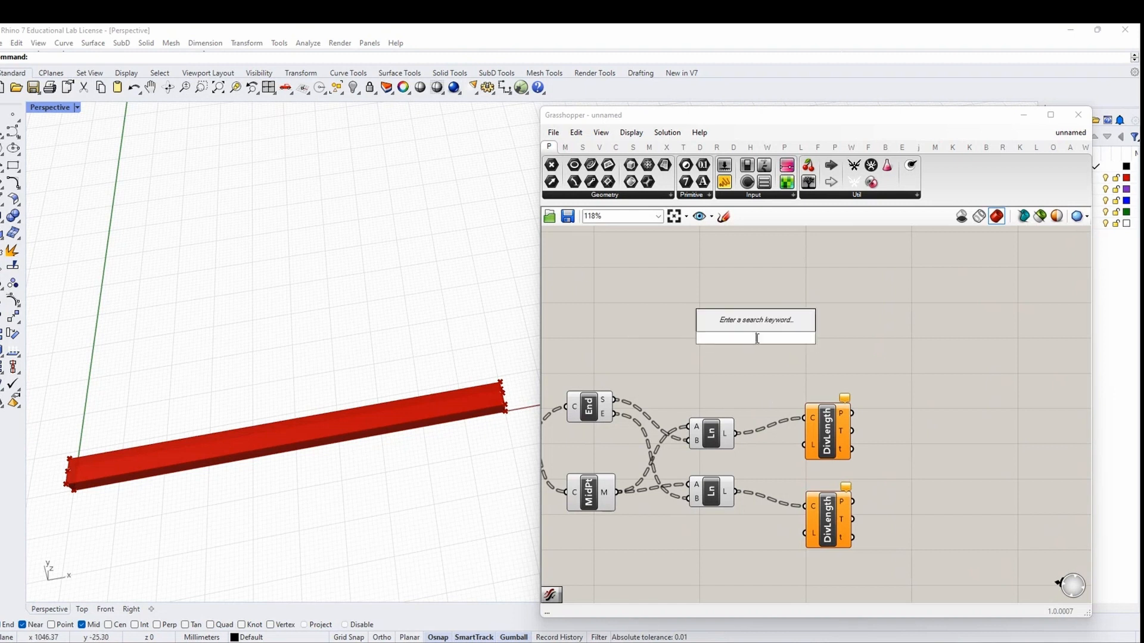
text(4<40)
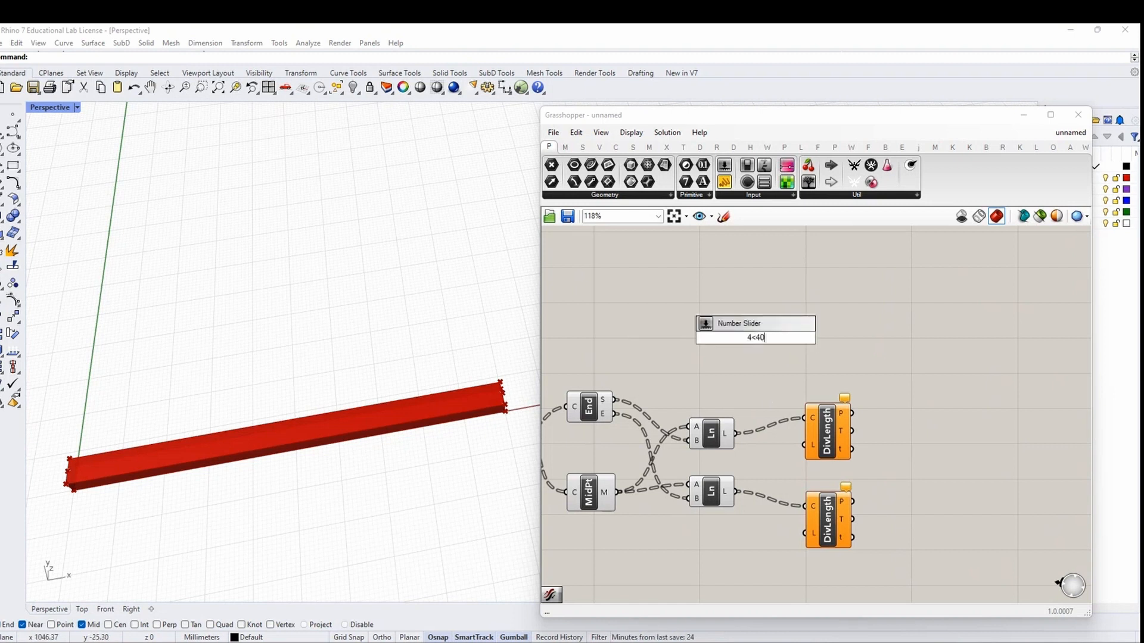
key(Return)
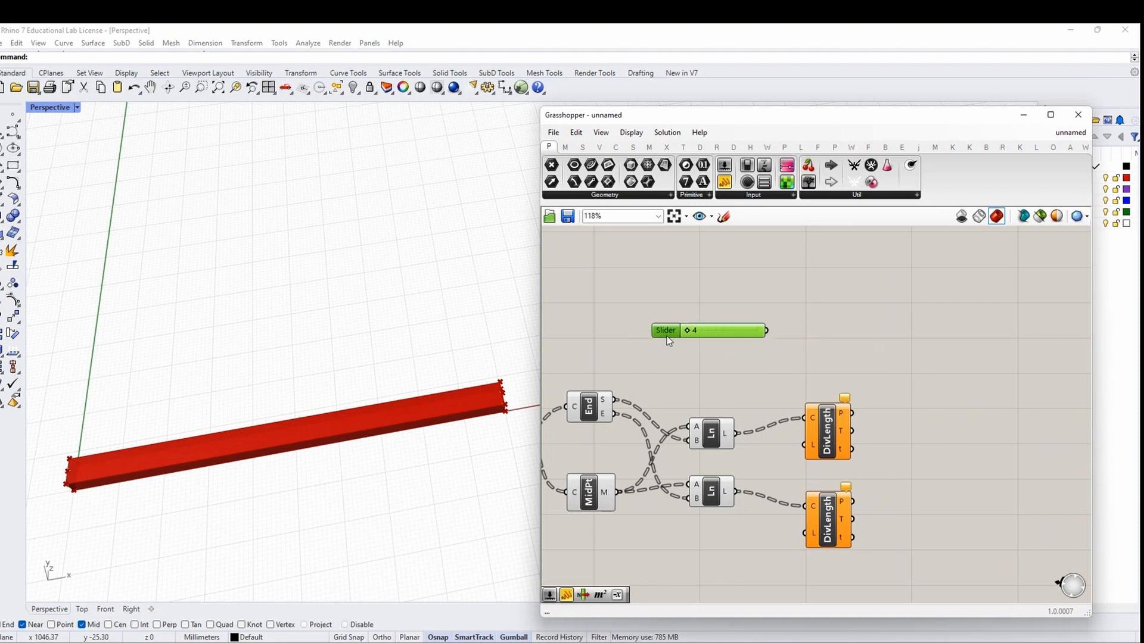
right_click(668, 337)
text(D)
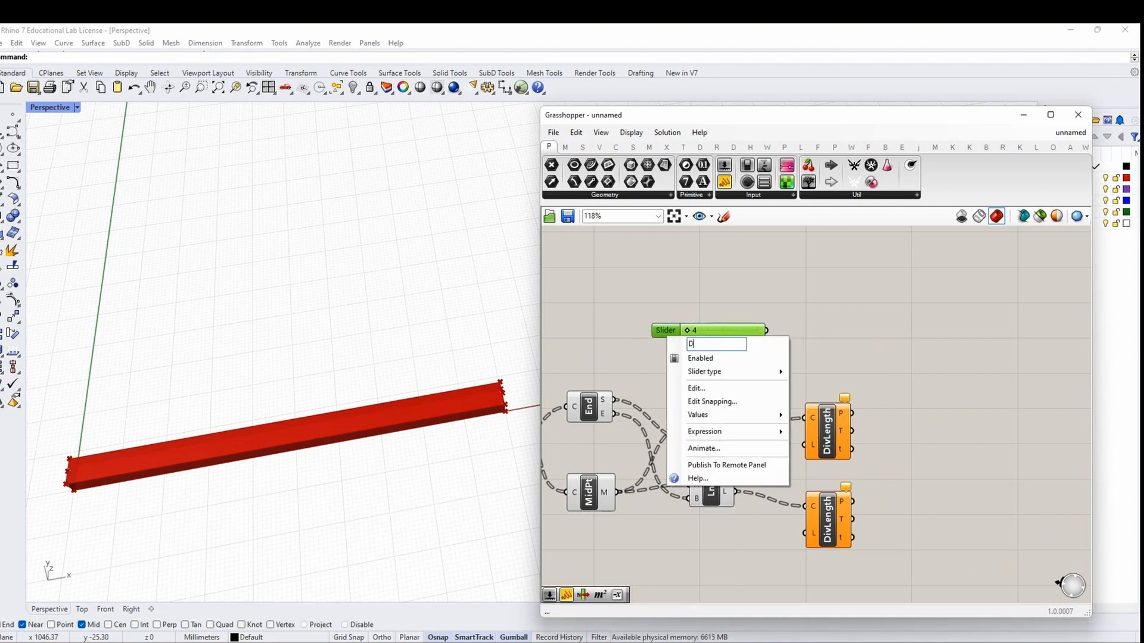
text(ISTANCE BETWEEN DI)
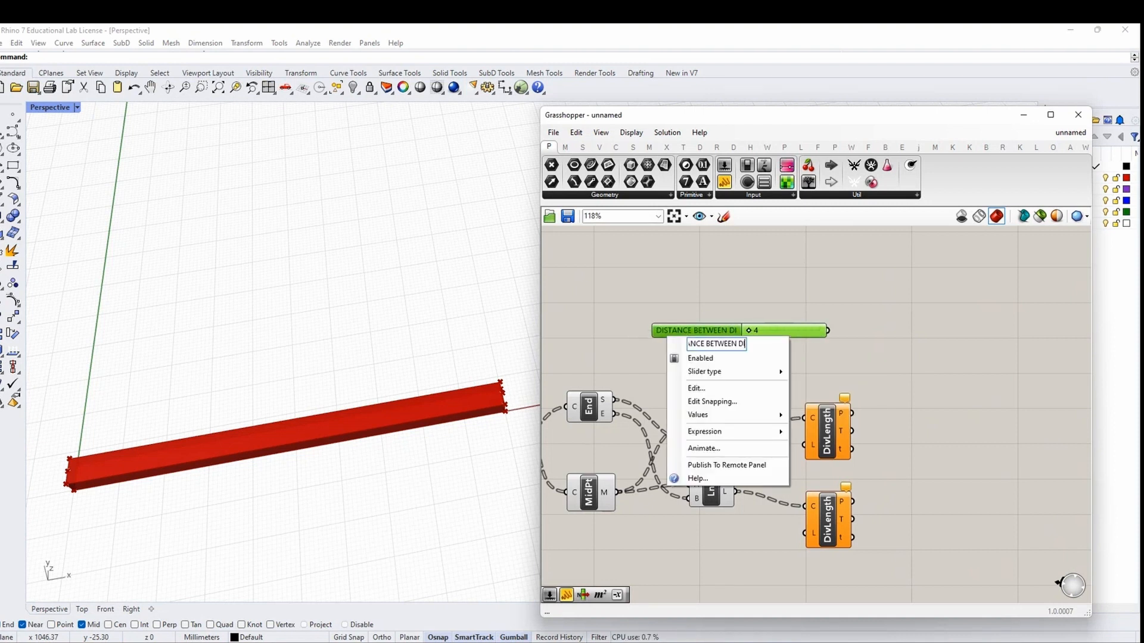
text(VISIONS)
key(Return)
drag(734, 333, 625, 331)
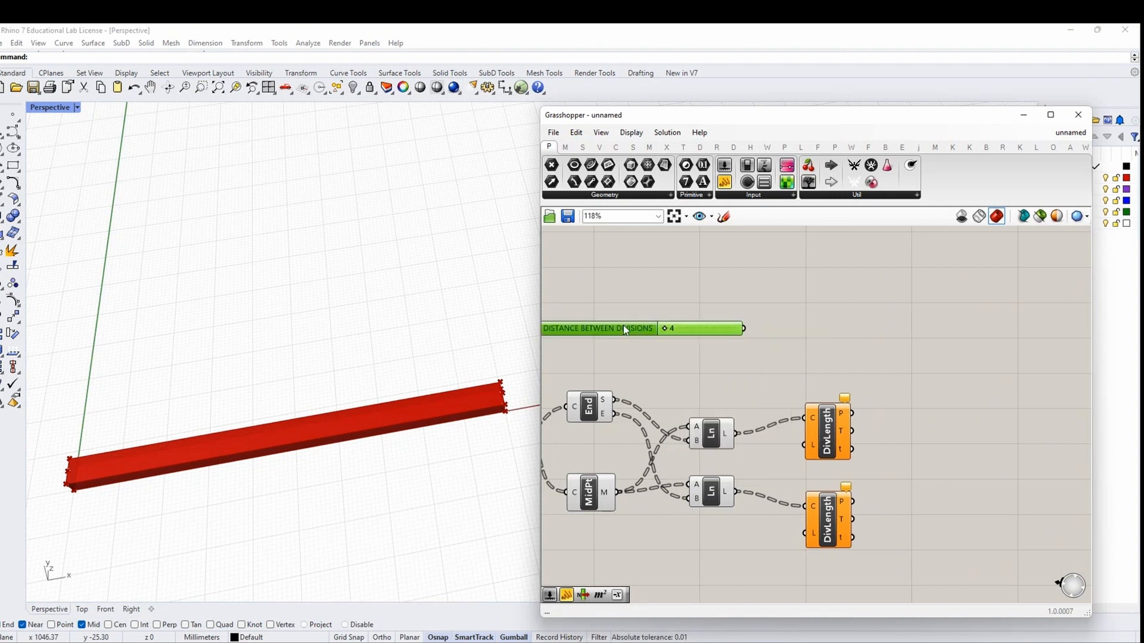
drag(744, 329, 805, 533)
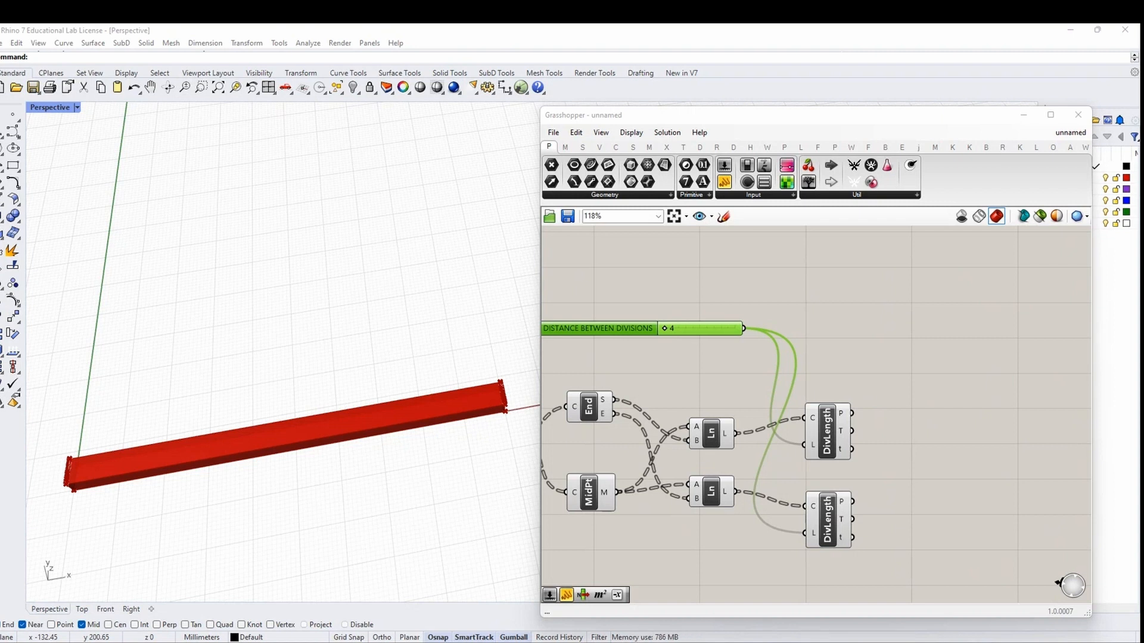
Add a Merge component taking both Divide Length point outputs into D1 and D2
right_drag(936, 462, 784, 435)
double_click(784, 434)
text(merge)
key(Return)
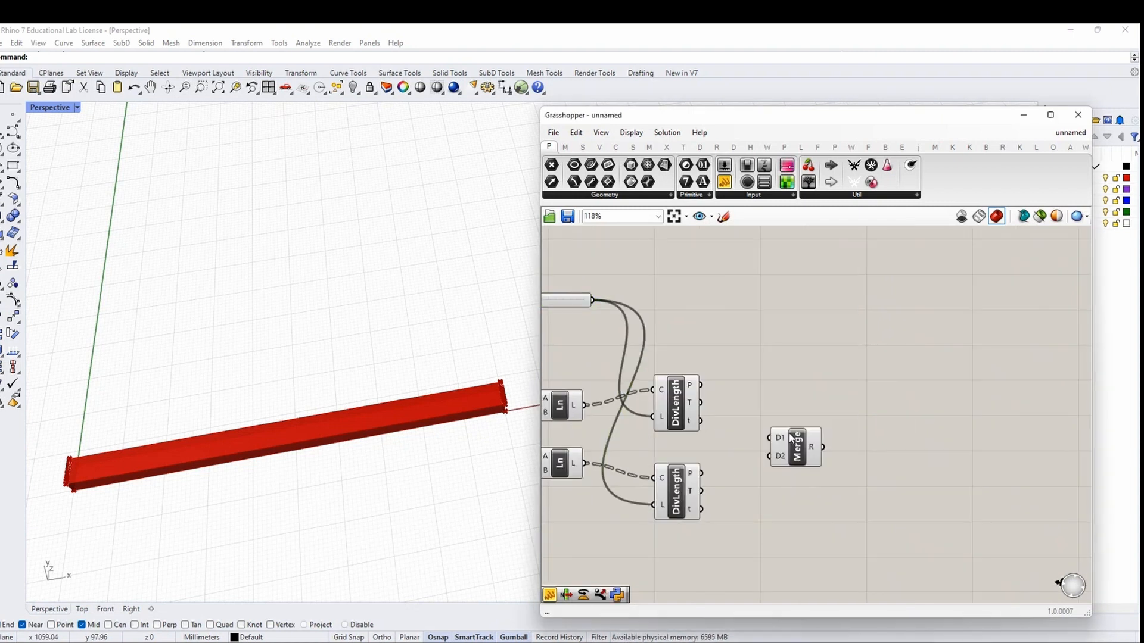
drag(702, 388, 768, 438)
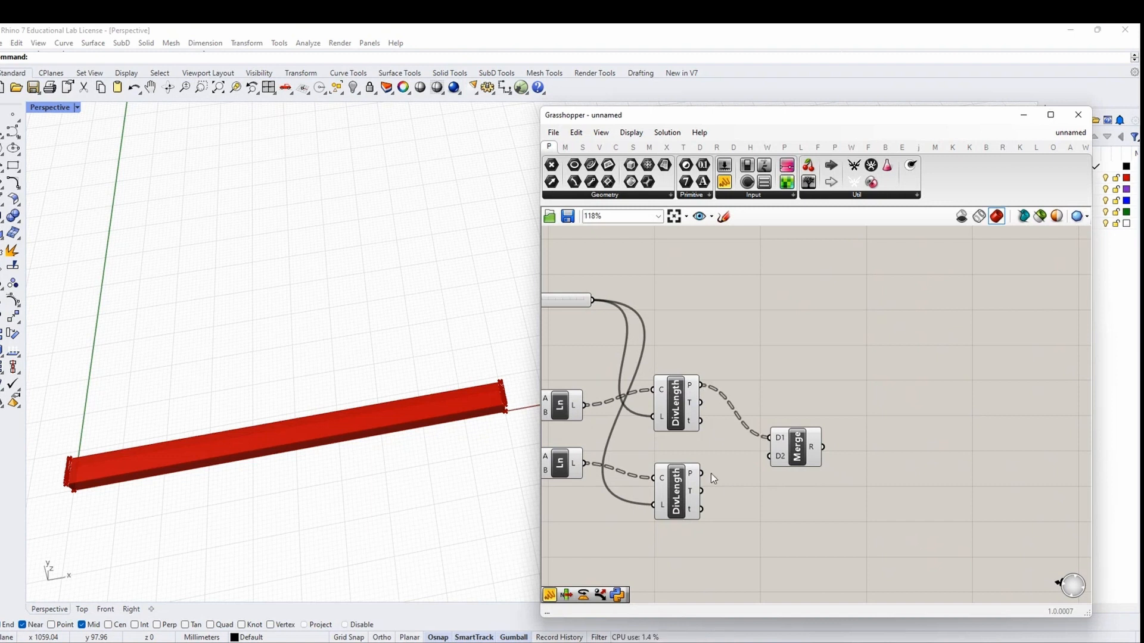
drag(705, 473, 769, 457)
drag(728, 541, 667, 372)
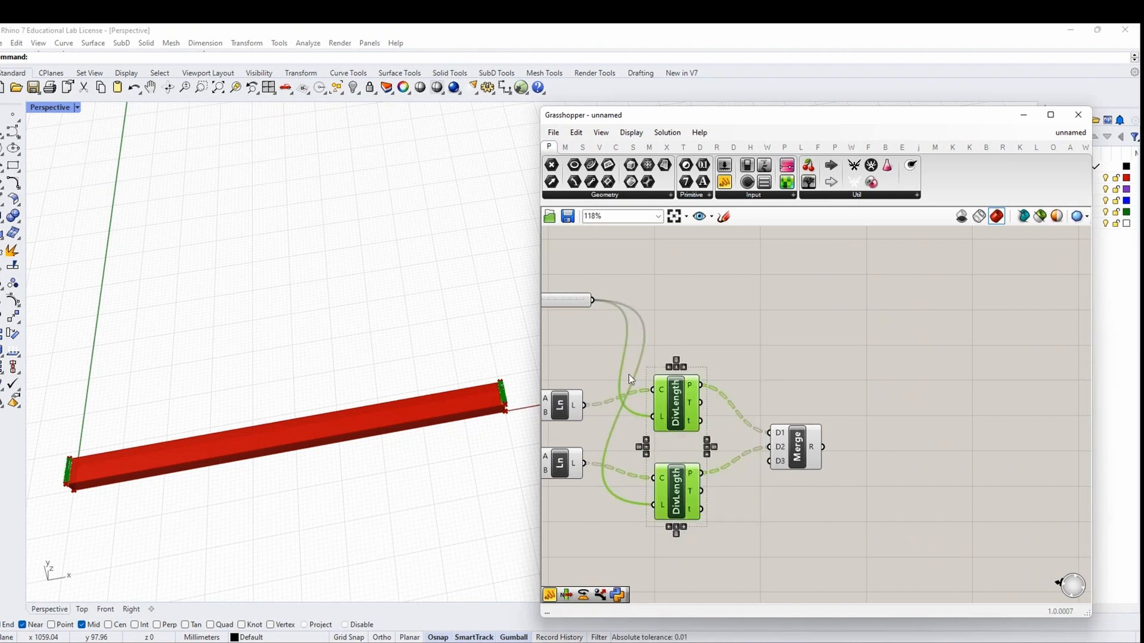
Raise the division distance to about 7 and orbit the 3D beam to check it
scroll(509, 398, up, 5)
shift+right_drag(510, 398, 476, 426)
scroll(416, 435, up, 3)
right_drag(604, 317, 674, 323)
scroll(599, 319, up, 1)
mouse_move(582, 307)
mouse_down()
mouse_move(596, 307)
mouse_move(586, 307)
mouse_up()
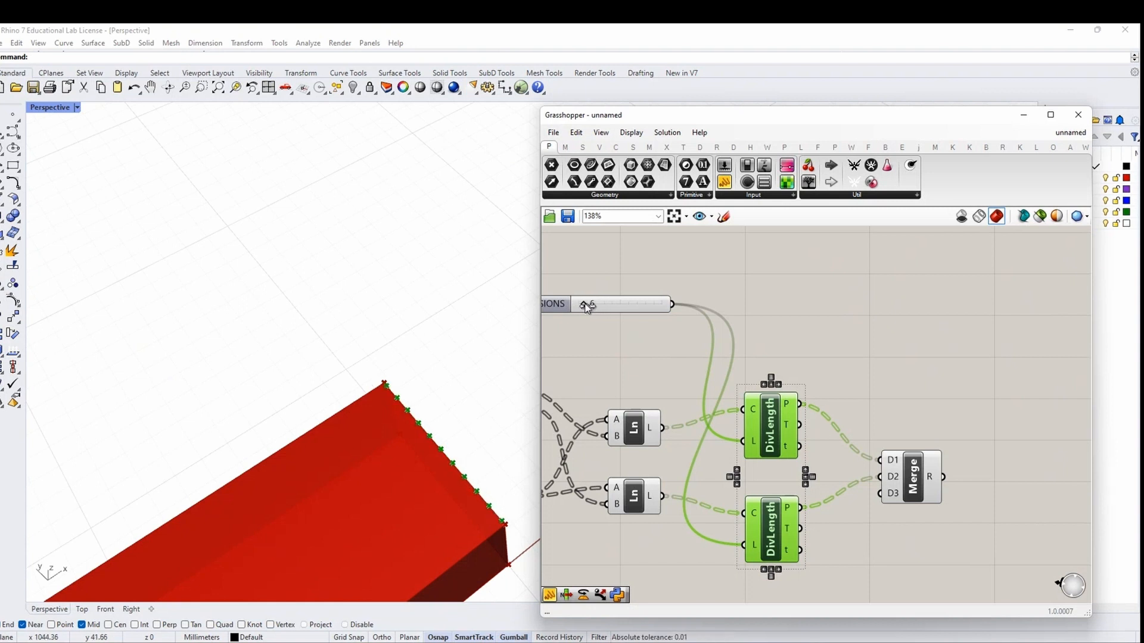
right_drag(417, 357, 385, 423)
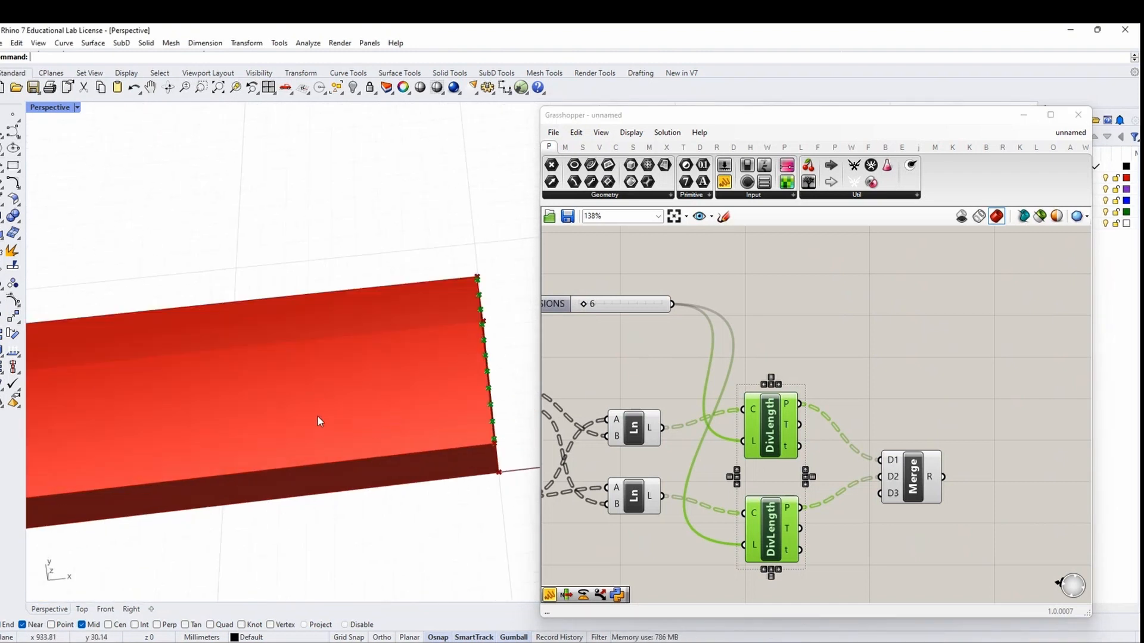
right_drag(964, 499, 842, 447)
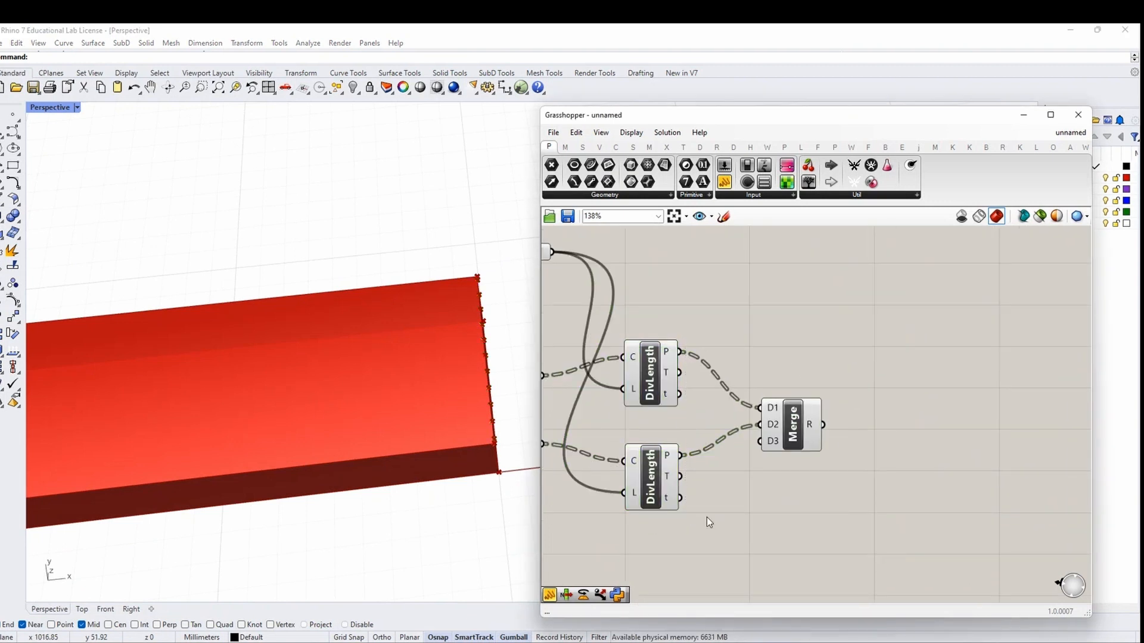
drag(707, 517, 627, 348)
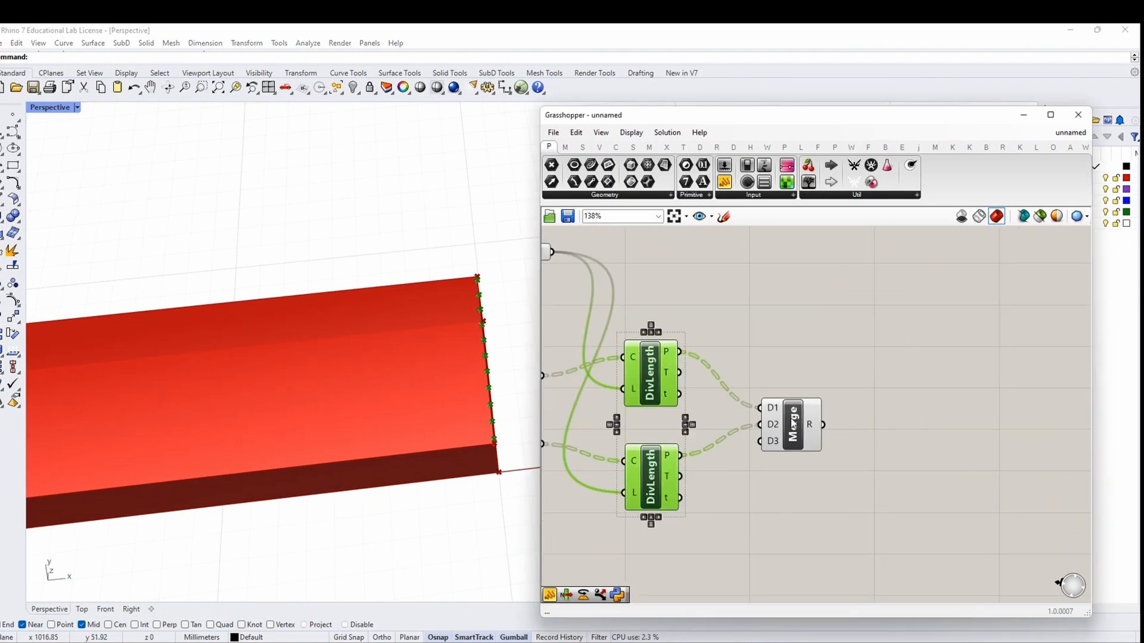
scroll(792, 424, down, 1)
click(746, 342)
Try a division distance of 8, settle on 6, then search for REMOVE DUPLICATE
right_drag(811, 415, 824, 409)
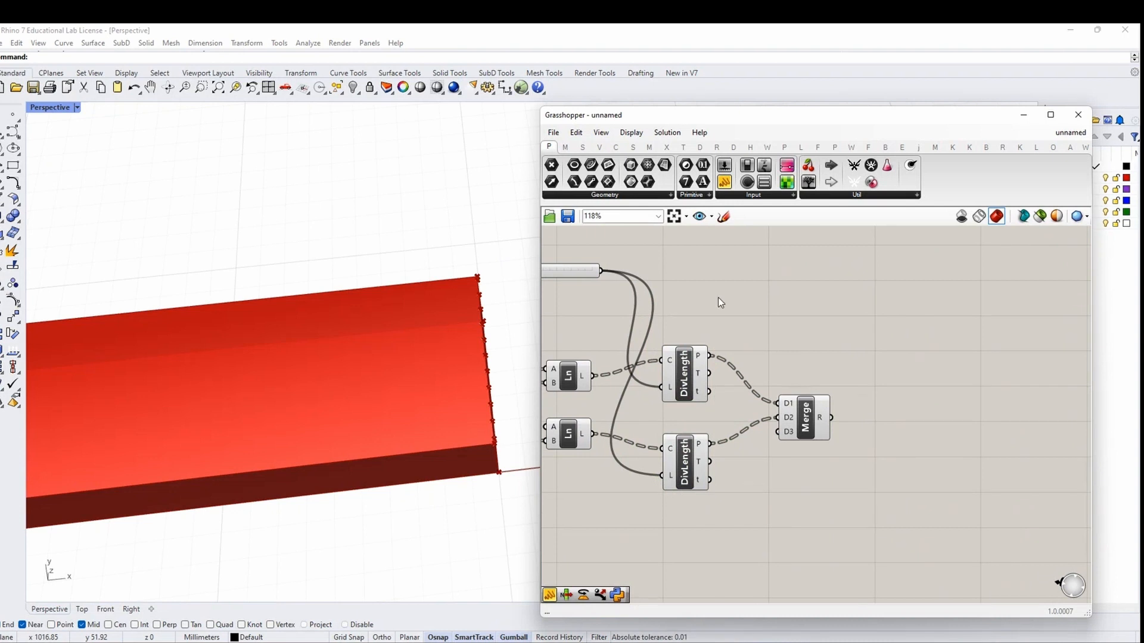
right_drag(718, 298, 781, 305)
scroll(582, 288, up, 1)
drag(584, 279, 585, 279)
right_drag(412, 377, 450, 357)
scroll(941, 400, down, 3)
right_drag(980, 455, 837, 442)
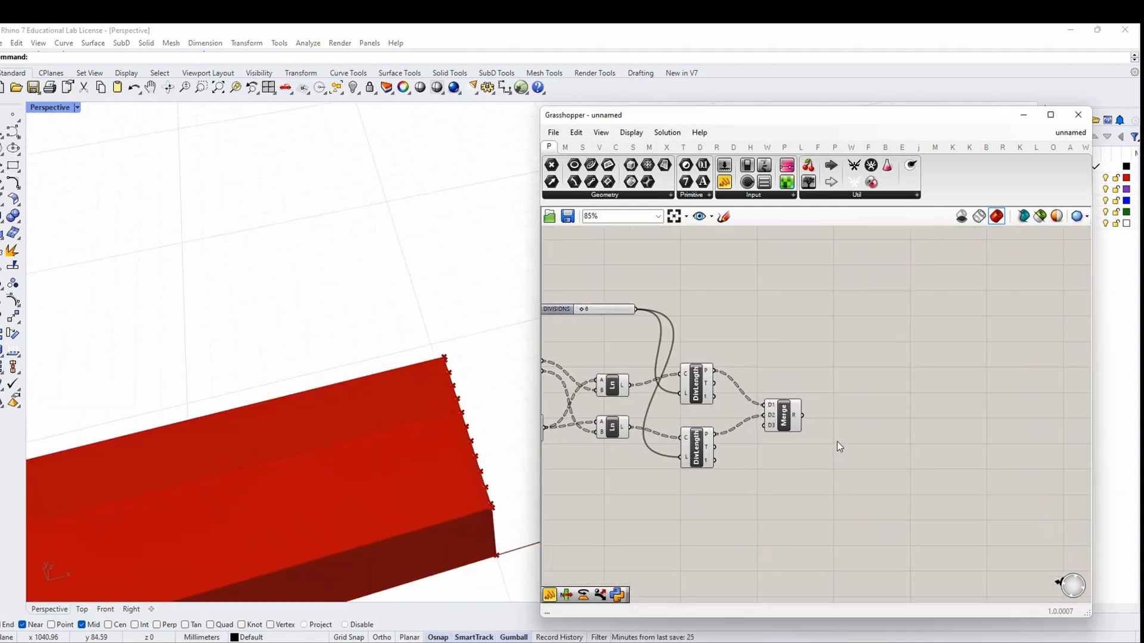
double_click(882, 436)
text(R)
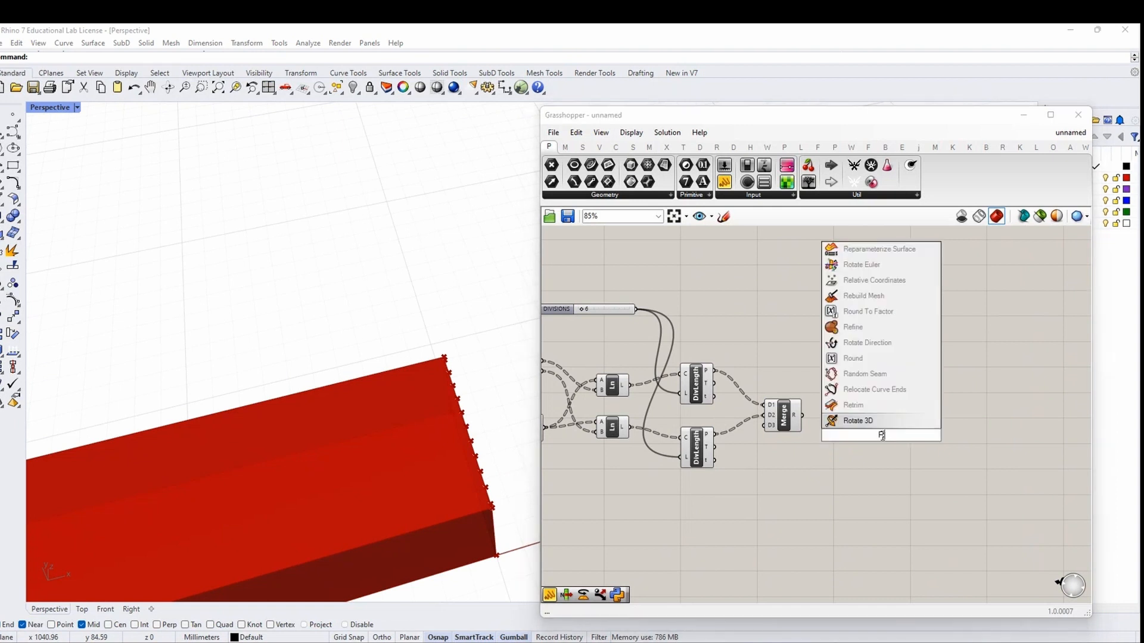
text(EMOVE)
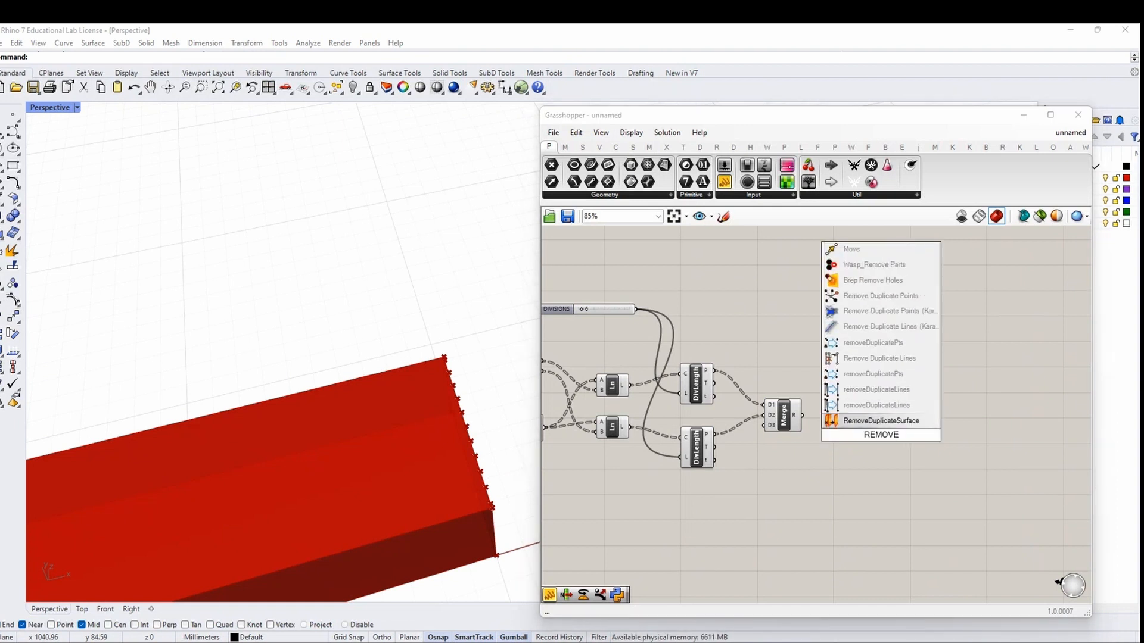
text( DUPLICATE)
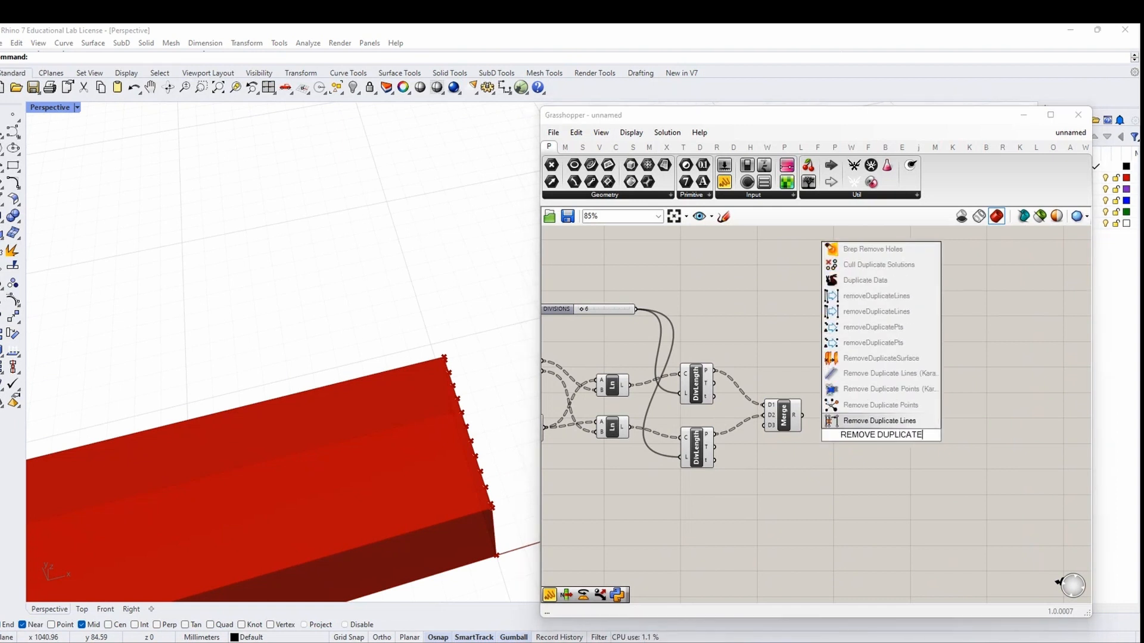
Add a Remove Duplicate Points component fed by the merged points
click(878, 328)
scroll(773, 416, up, 3)
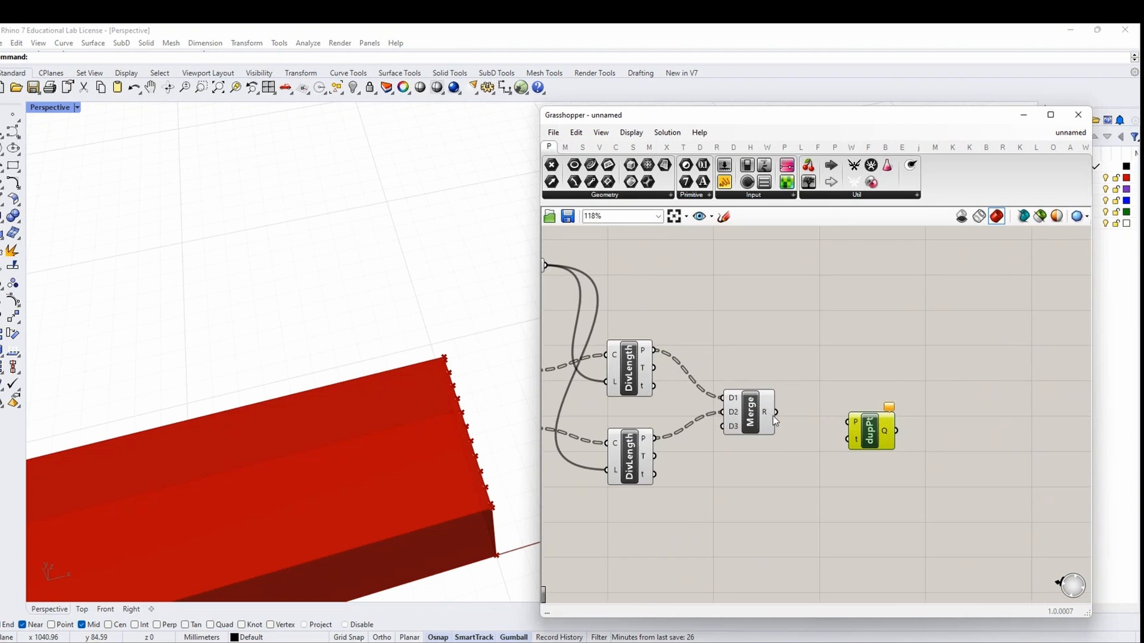
drag(776, 411, 874, 435)
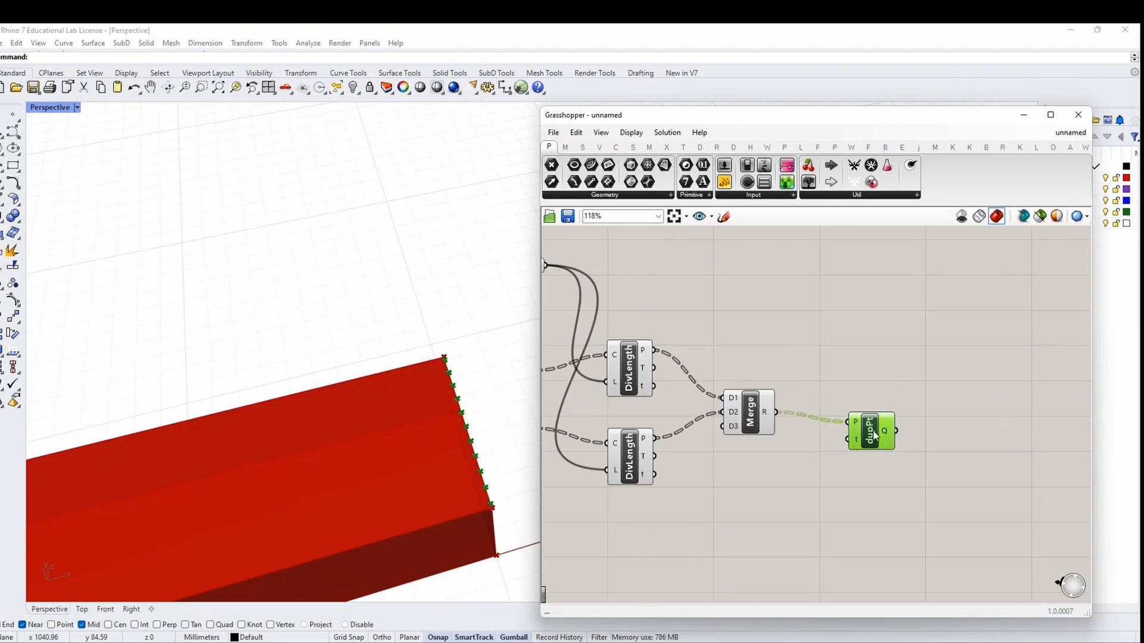
mouse_move(889, 439)
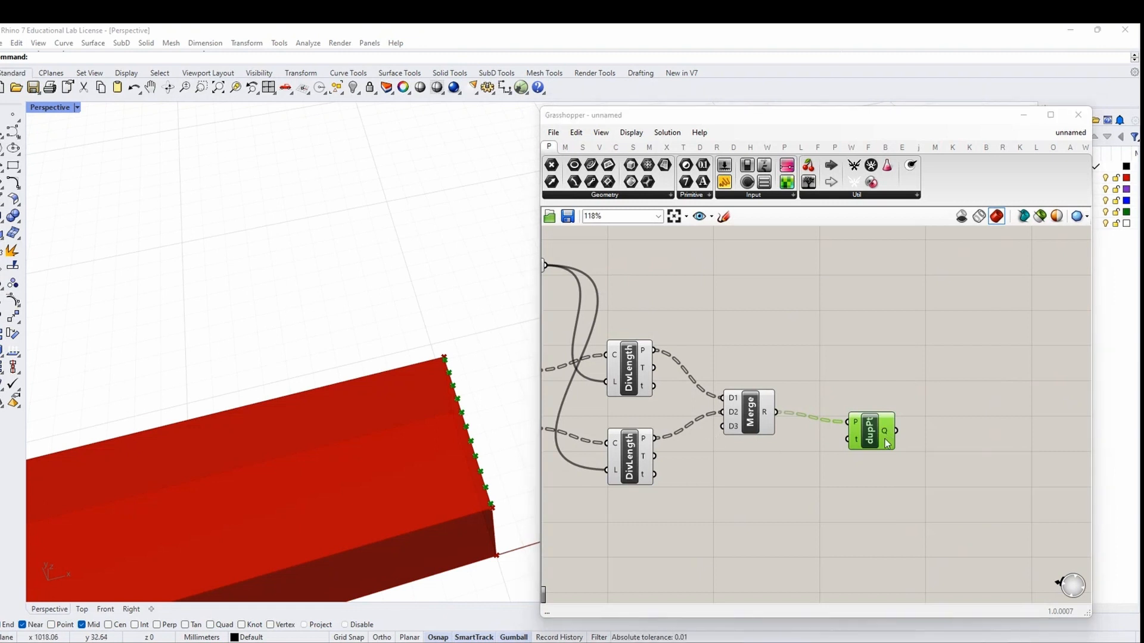
Graft the unique-points Q output, then remove the graft again
drag(884, 432, 855, 426)
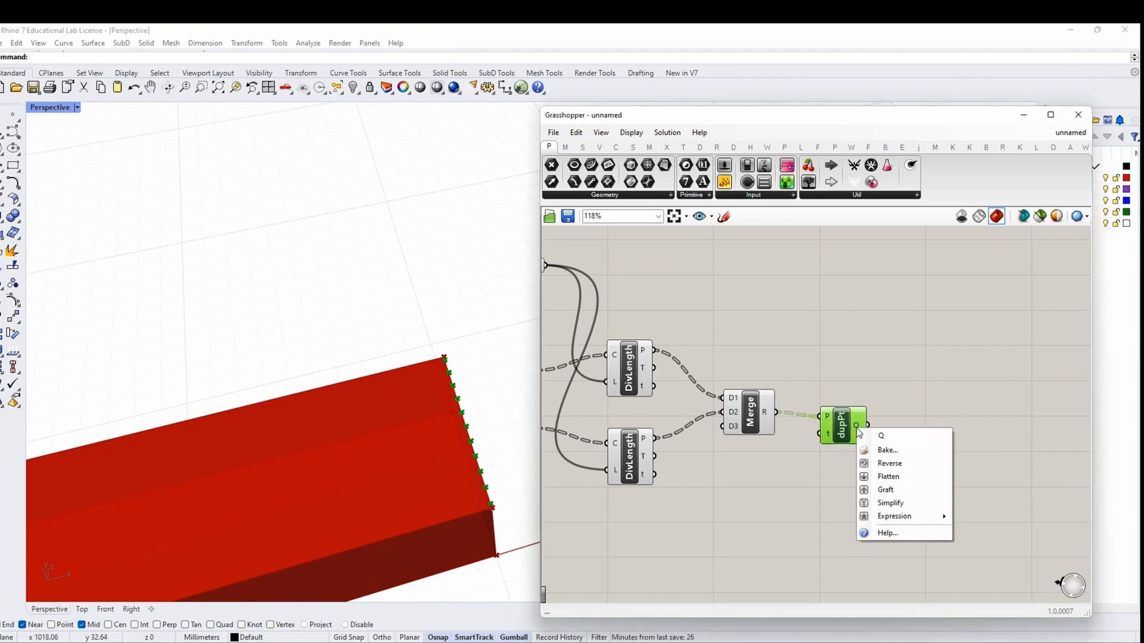
right_click(855, 427)
click(872, 490)
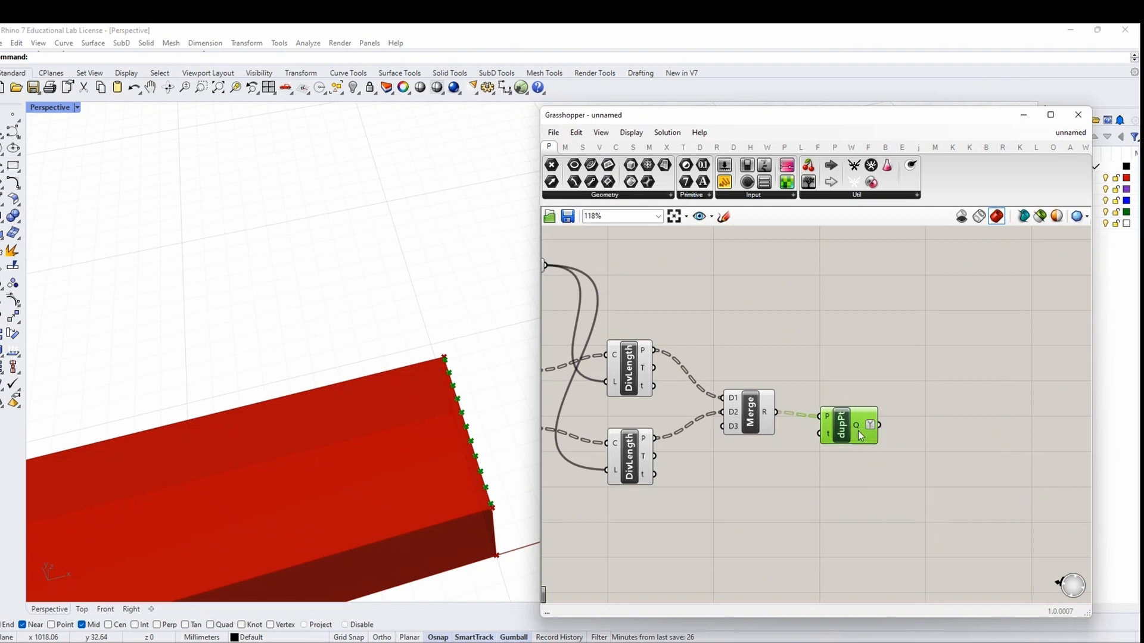
mouse_move(858, 435)
scroll(857, 431, up, 2)
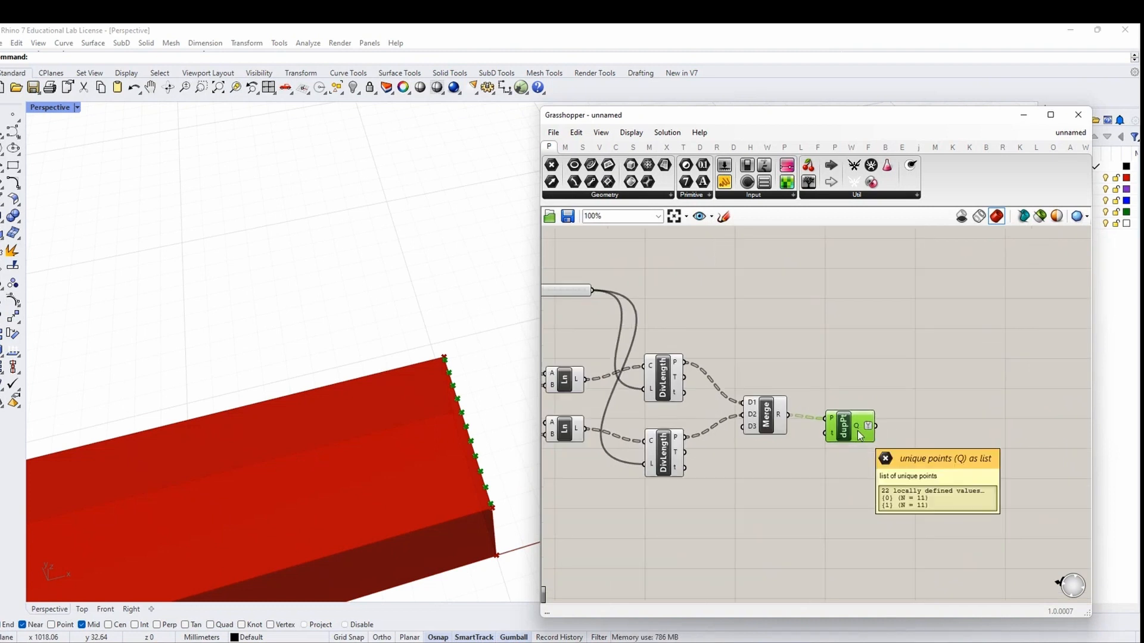
right_click(860, 432)
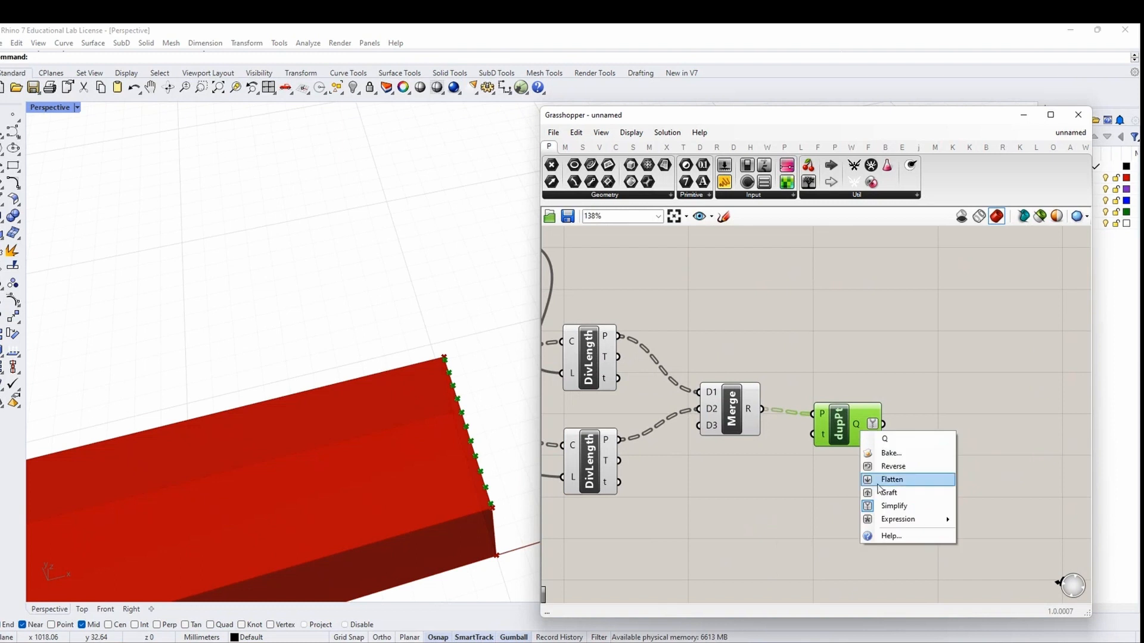
click(873, 490)
click(724, 182)
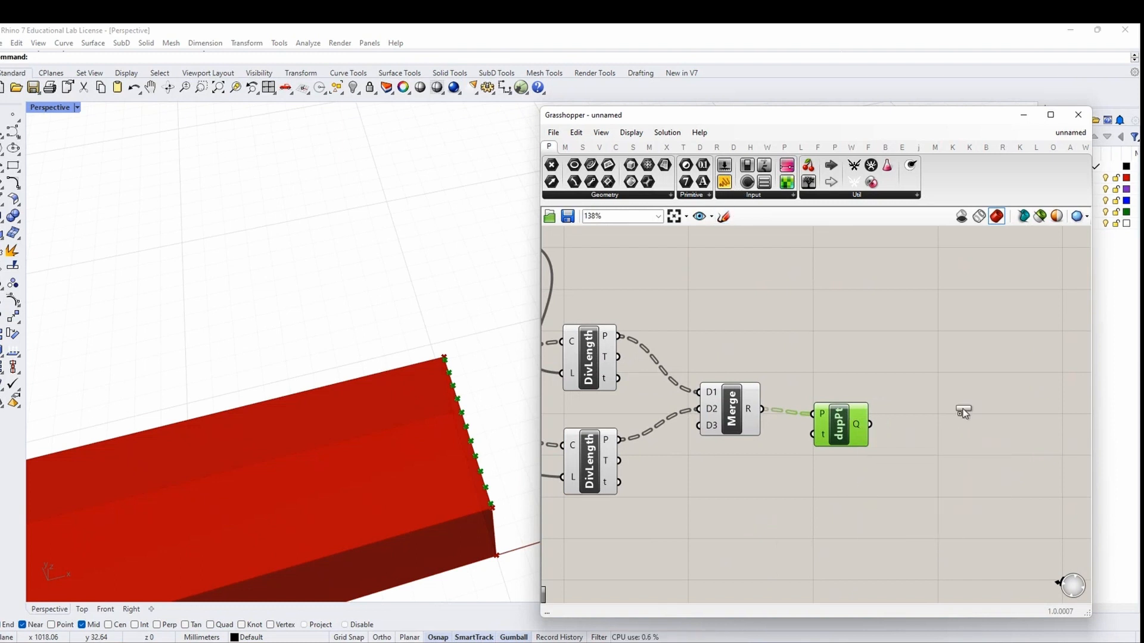
Add a panel showing the unique points' coordinates and move it lower
click(966, 424)
drag(870, 425, 901, 428)
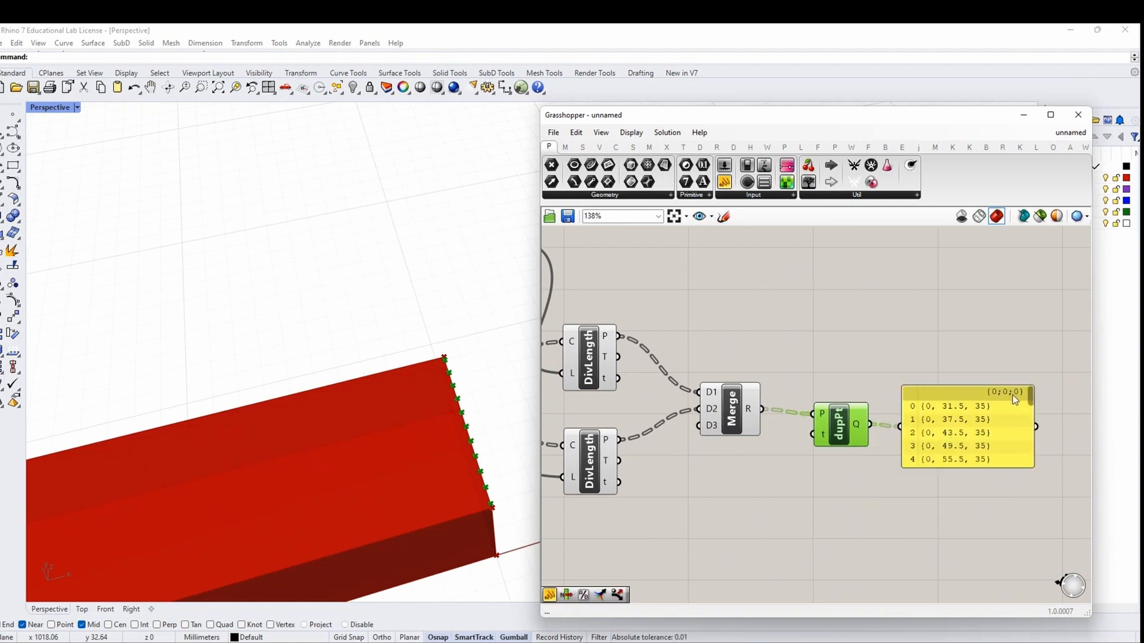
scroll(1011, 391, up, 2)
drag(1033, 401, 1036, 438)
drag(1035, 459, 1036, 391)
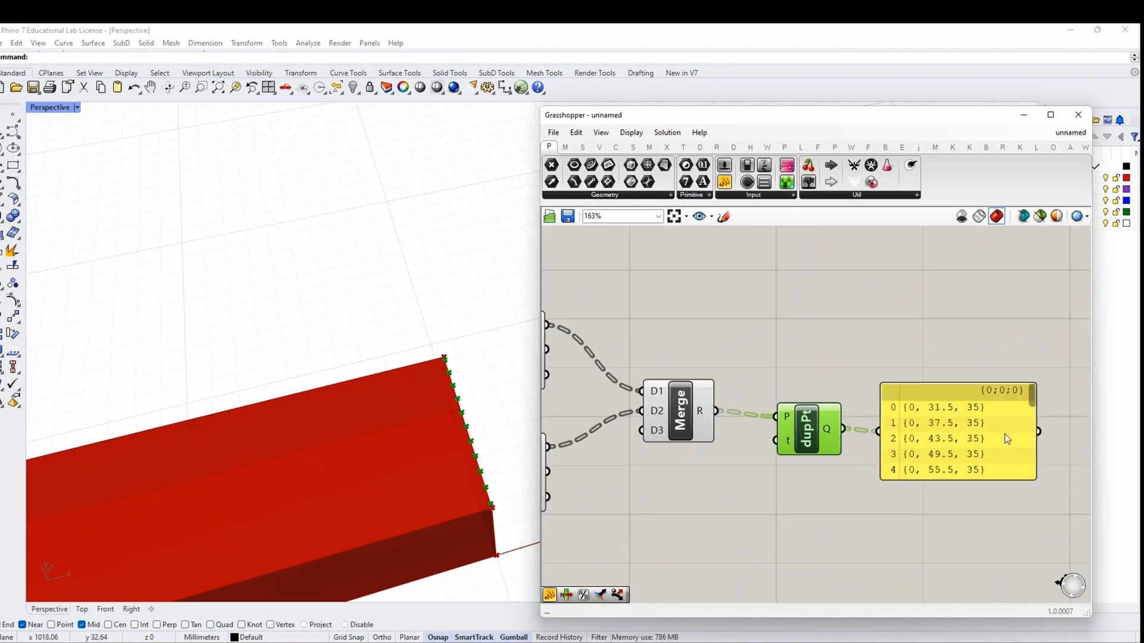
click(1004, 442)
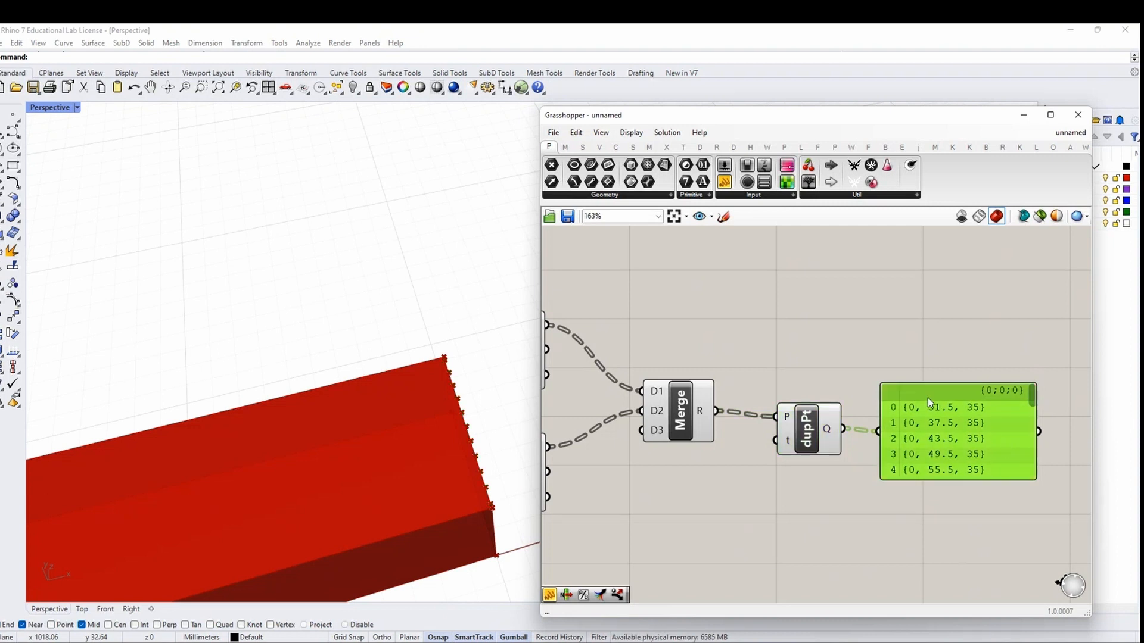
drag(972, 405, 972, 476)
scroll(928, 421, down, 2)
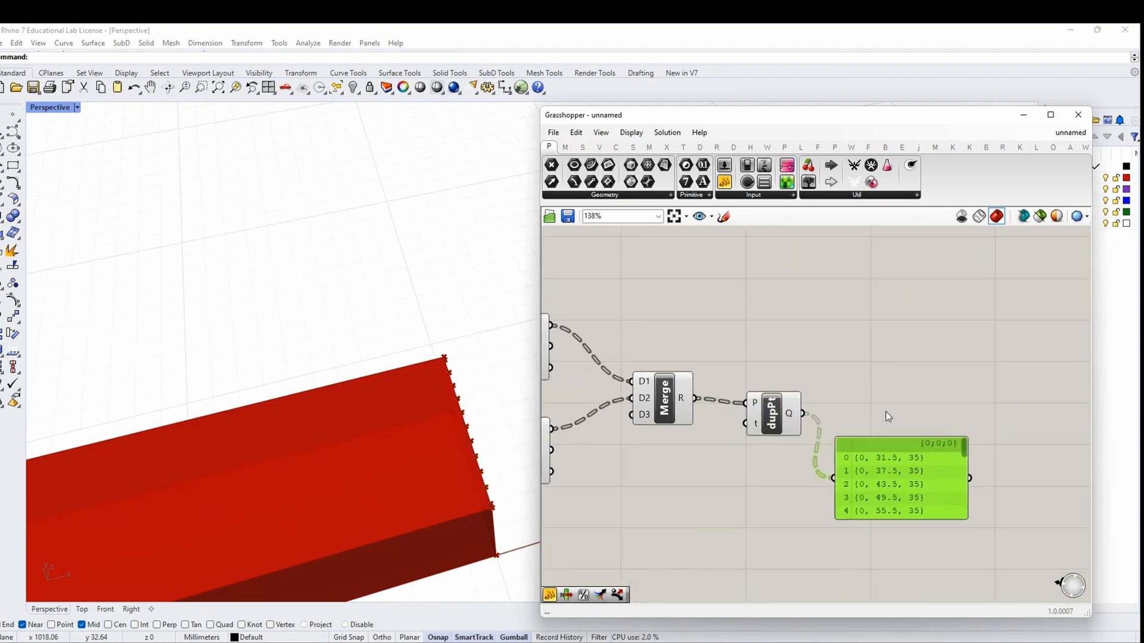
Flatten the de-duplicated points output Q and delete the coordinates panel
right_click(790, 413)
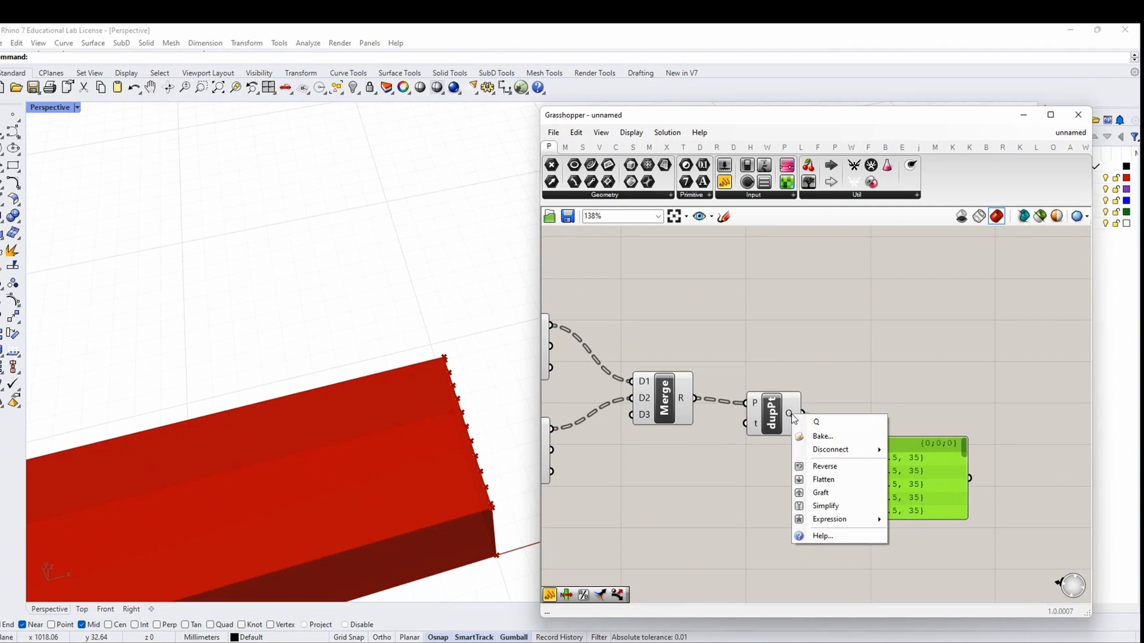
click(830, 505)
mouse_move(964, 448)
mouse_down()
mouse_move(964, 501)
mouse_move(965, 454)
mouse_up()
scroll(909, 405, down, 1)
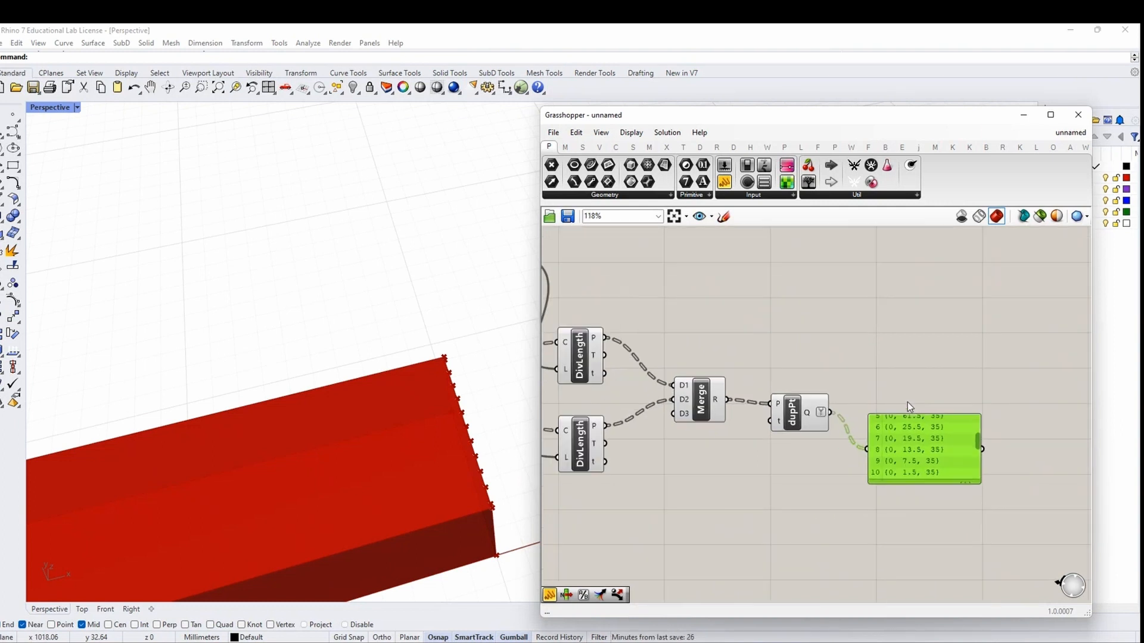
key(Delete)
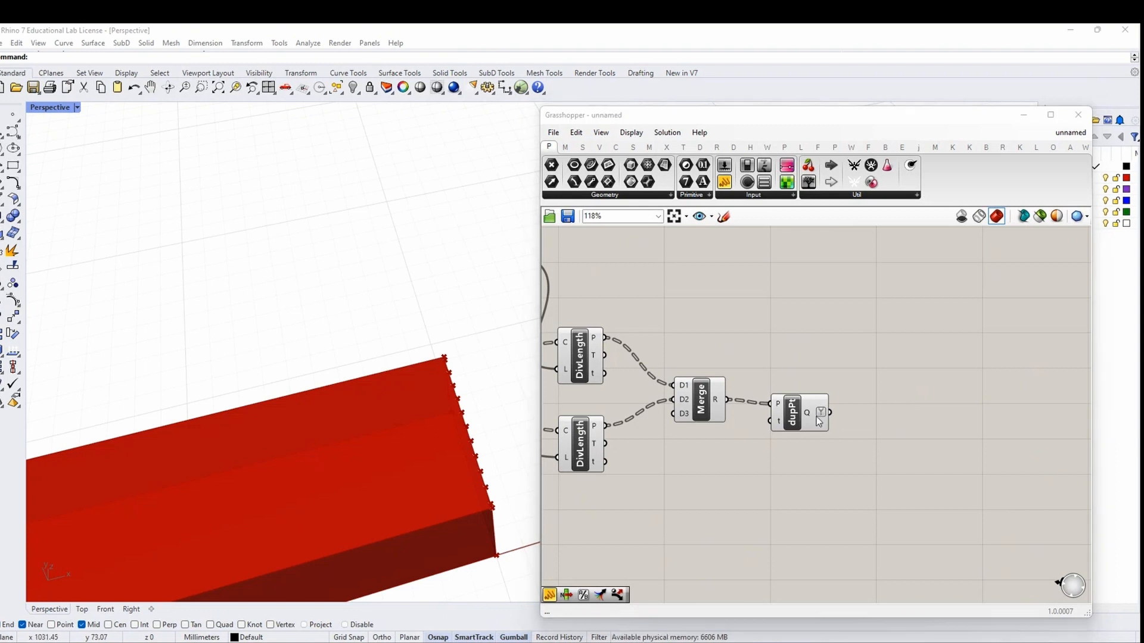
drag(810, 423, 811, 418)
right_drag(893, 373, 818, 383)
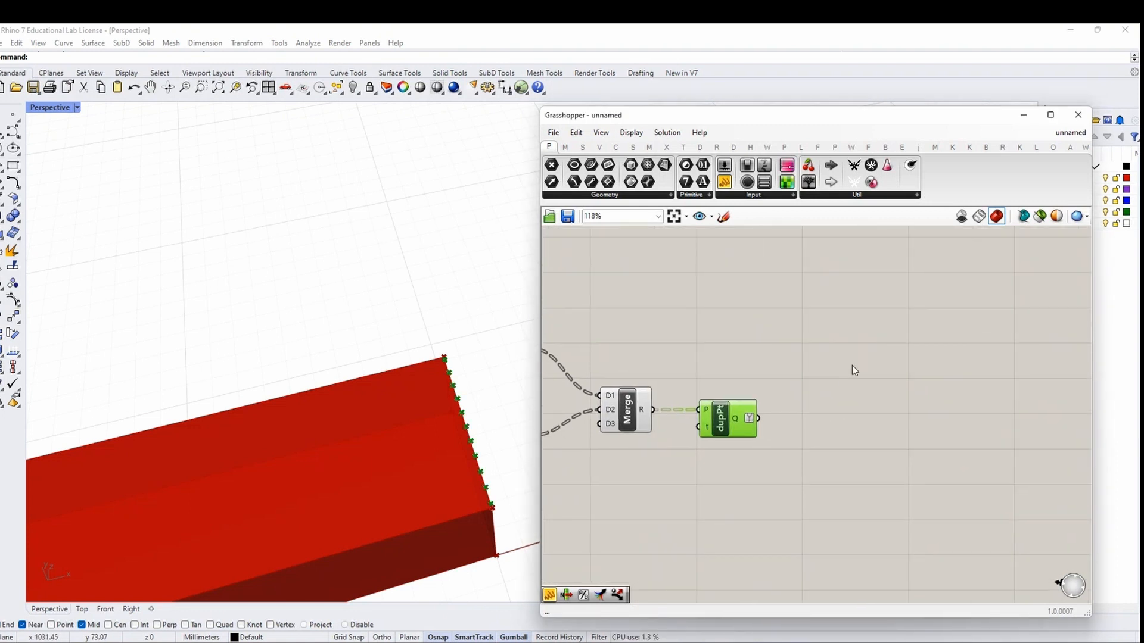
right_drag(826, 334, 806, 386)
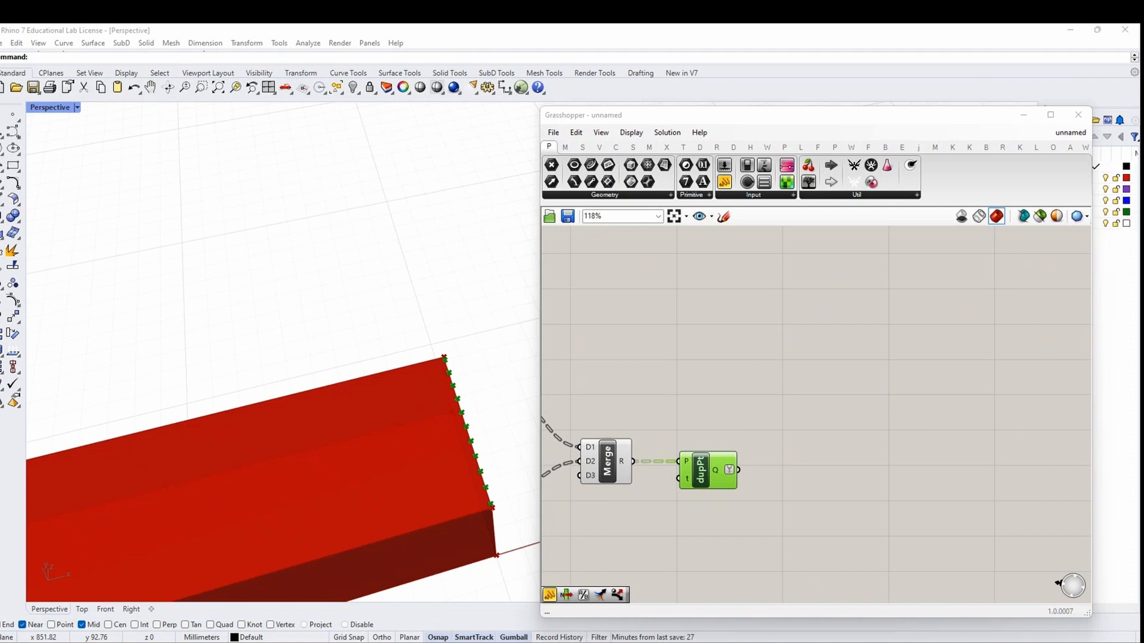
Add a point Deconstruct component fed by the de-duplicated points Q output
scroll(867, 396, down, 3)
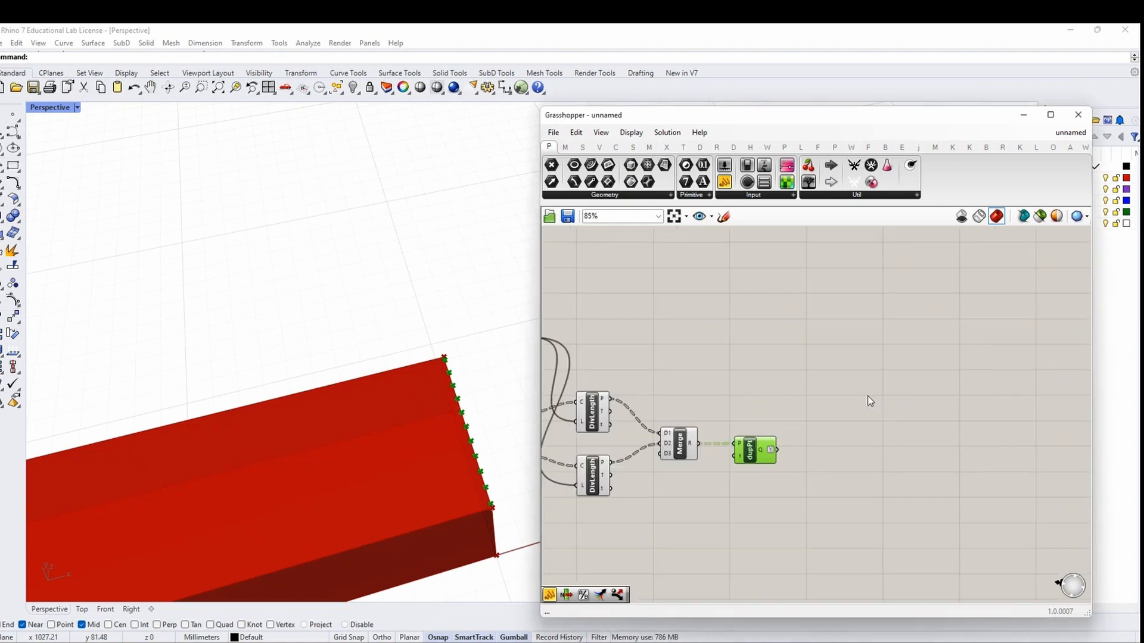
double_click(861, 411)
text(P)
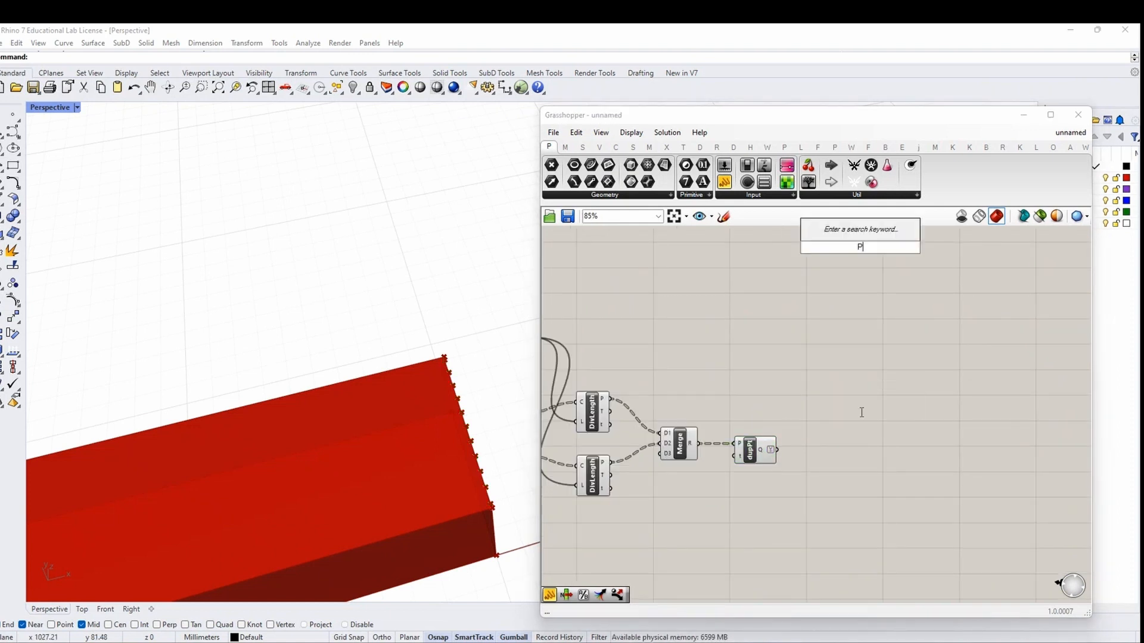
text(OINT DEC)
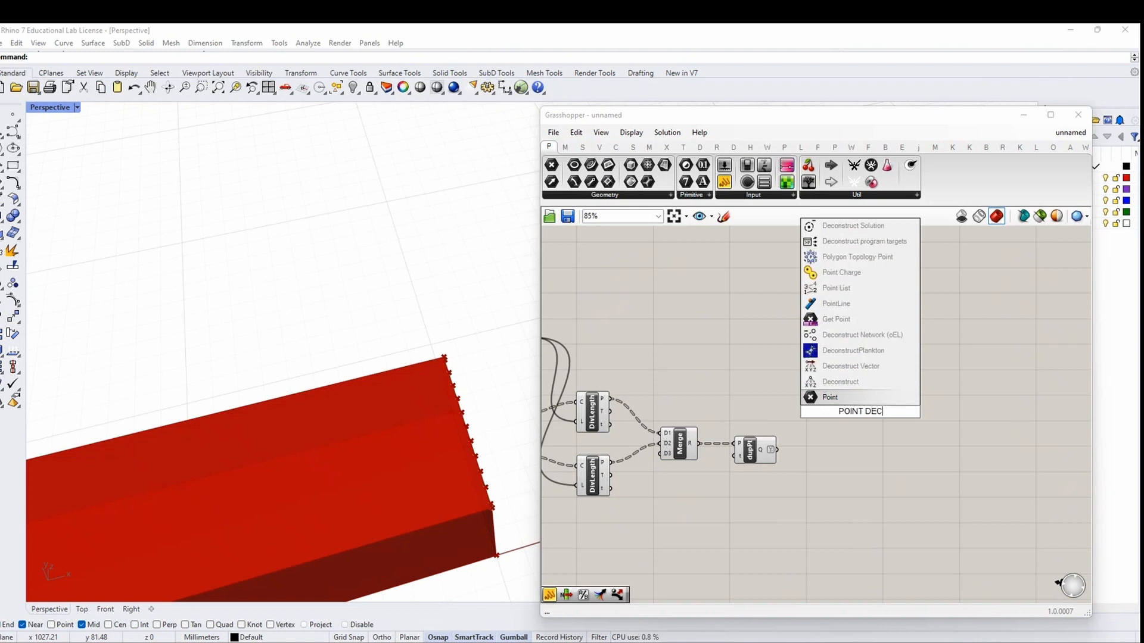
key(Up)
click(830, 385)
drag(775, 449, 845, 412)
scroll(845, 398, up, 3)
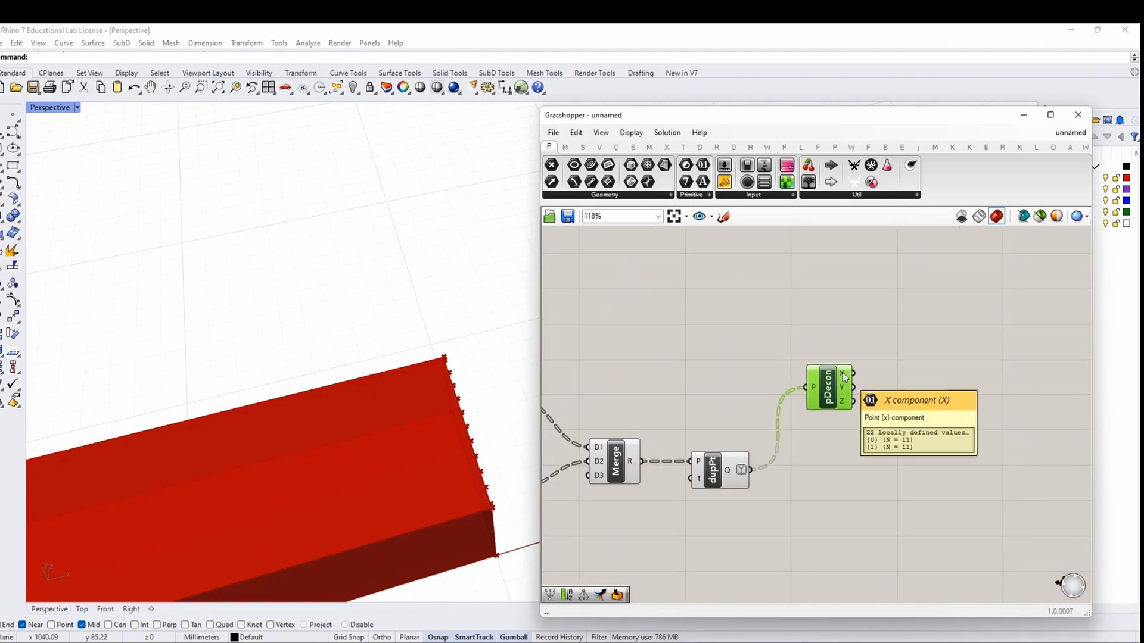
mouse_move(846, 408)
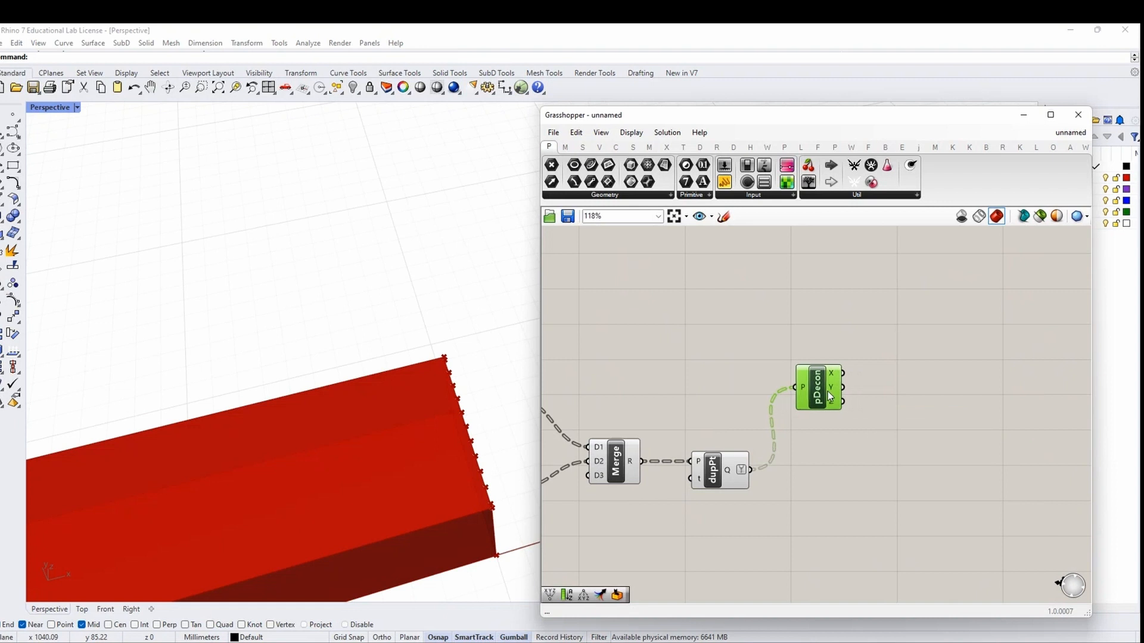
right_drag(932, 411, 816, 395)
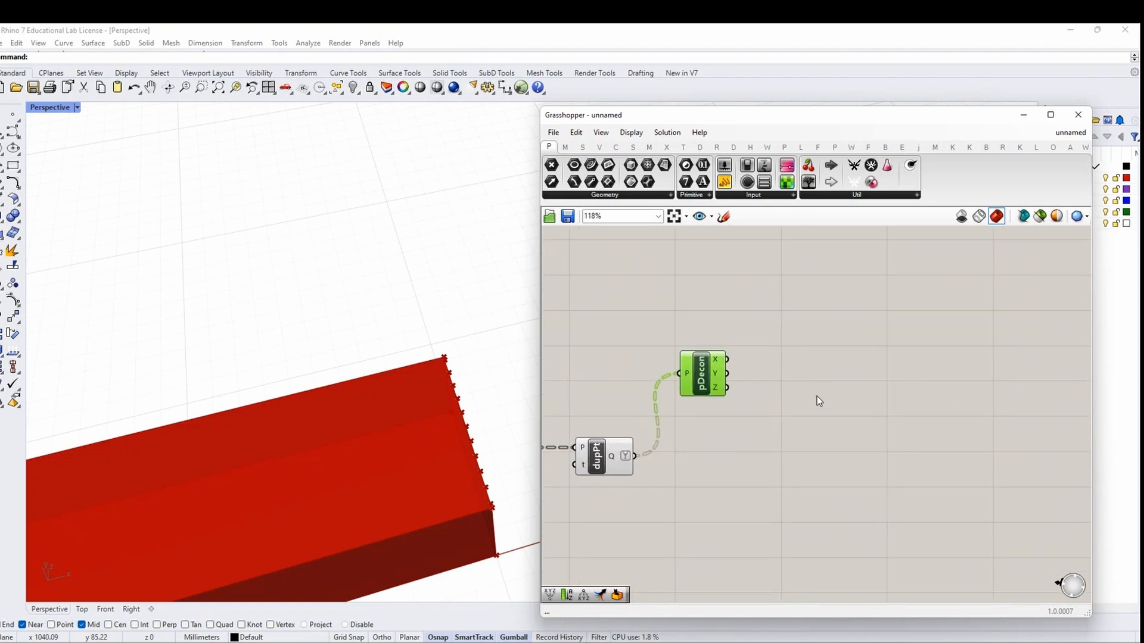
Add a Merge component taking the Deconstruct X and Y coordinates
double_click(831, 369)
text(MERGE)
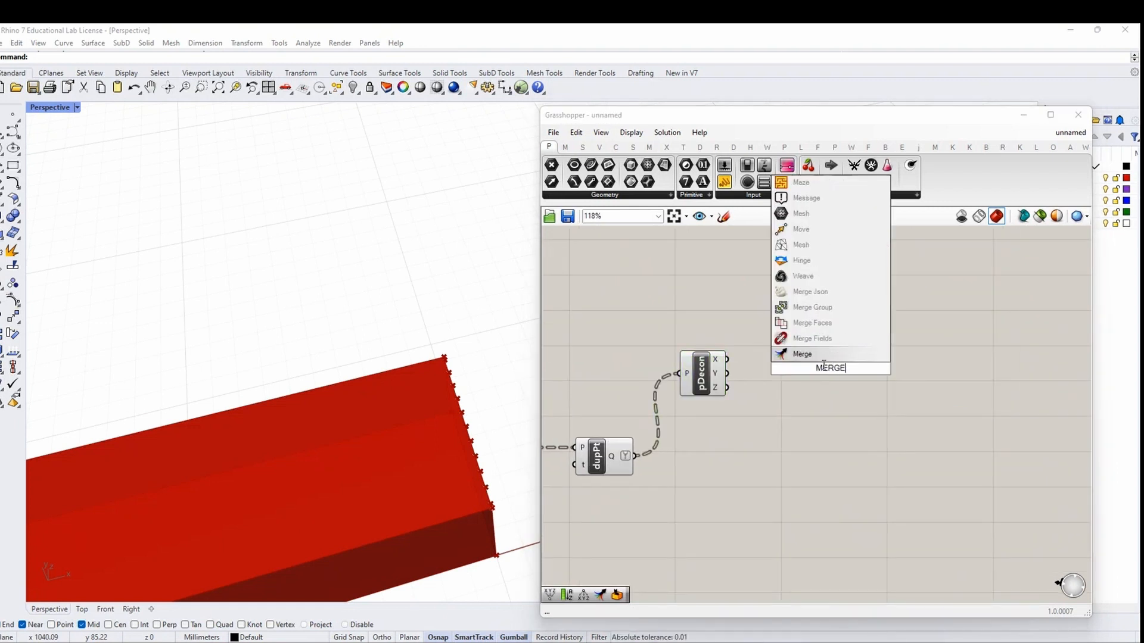
click(820, 358)
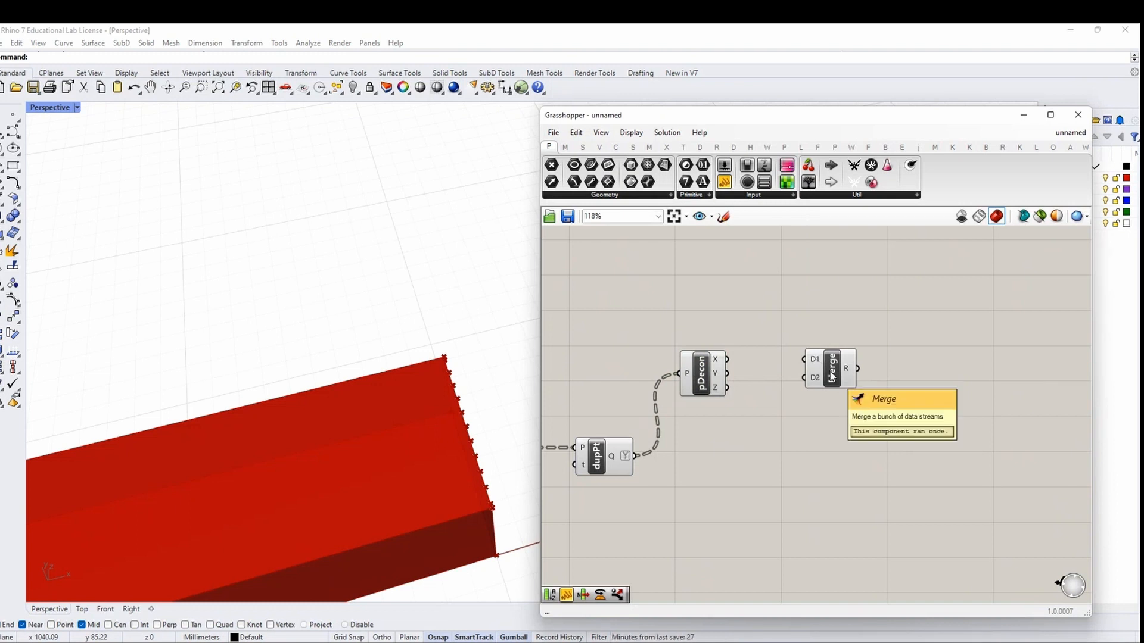
scroll(832, 375, up, 2)
drag(712, 357, 799, 351)
mouse_move(851, 370)
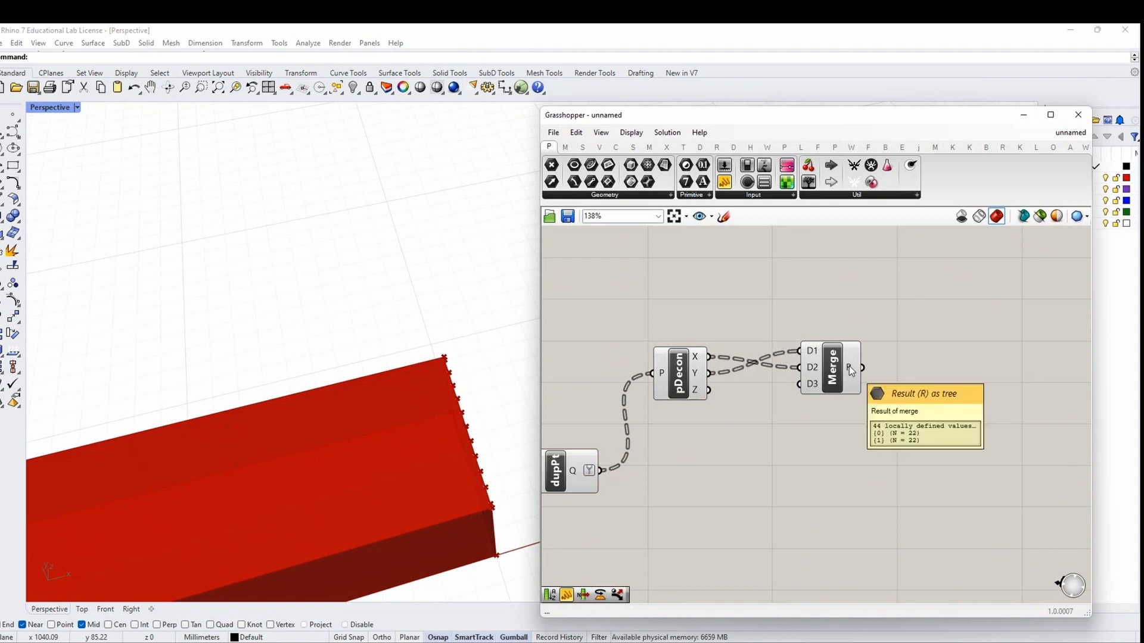
right_click(814, 353)
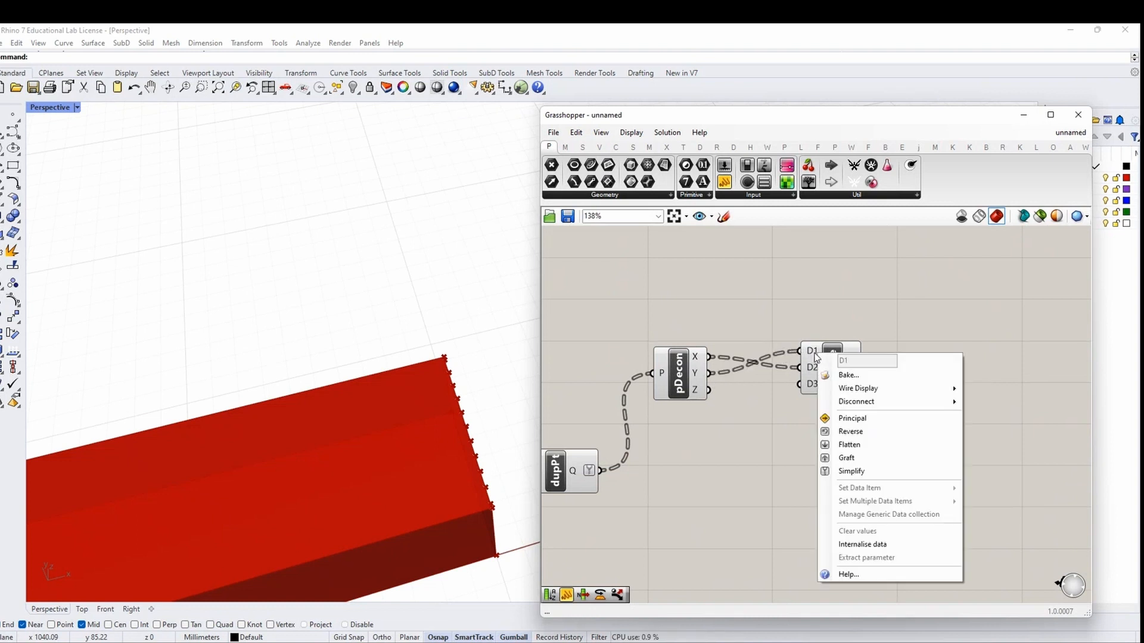
click(812, 353)
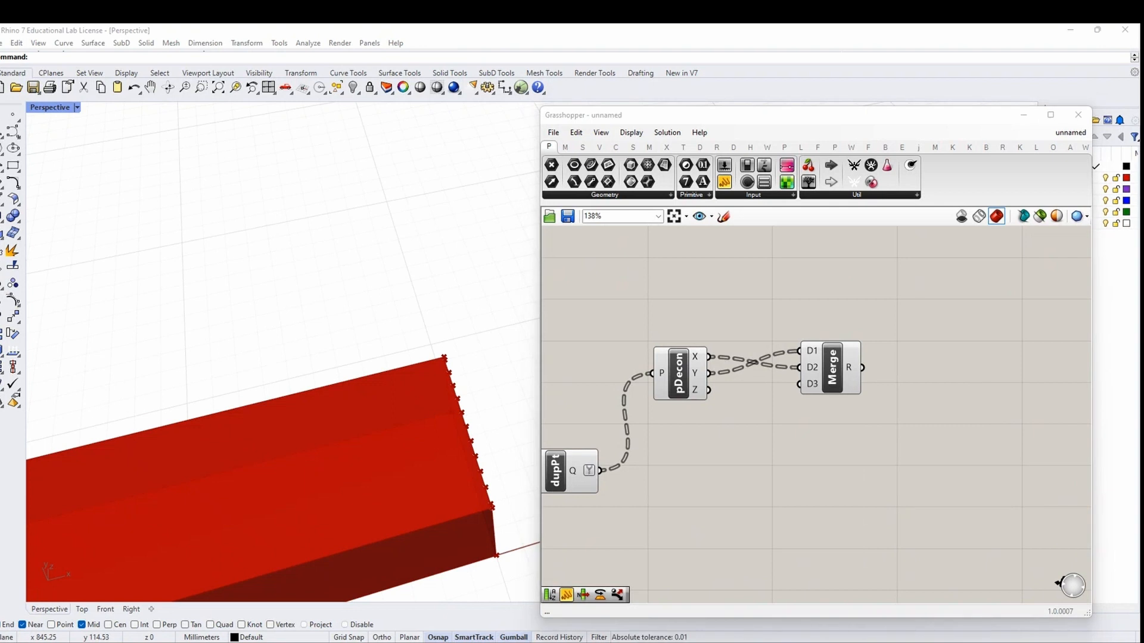
scroll(836, 352, down, 3)
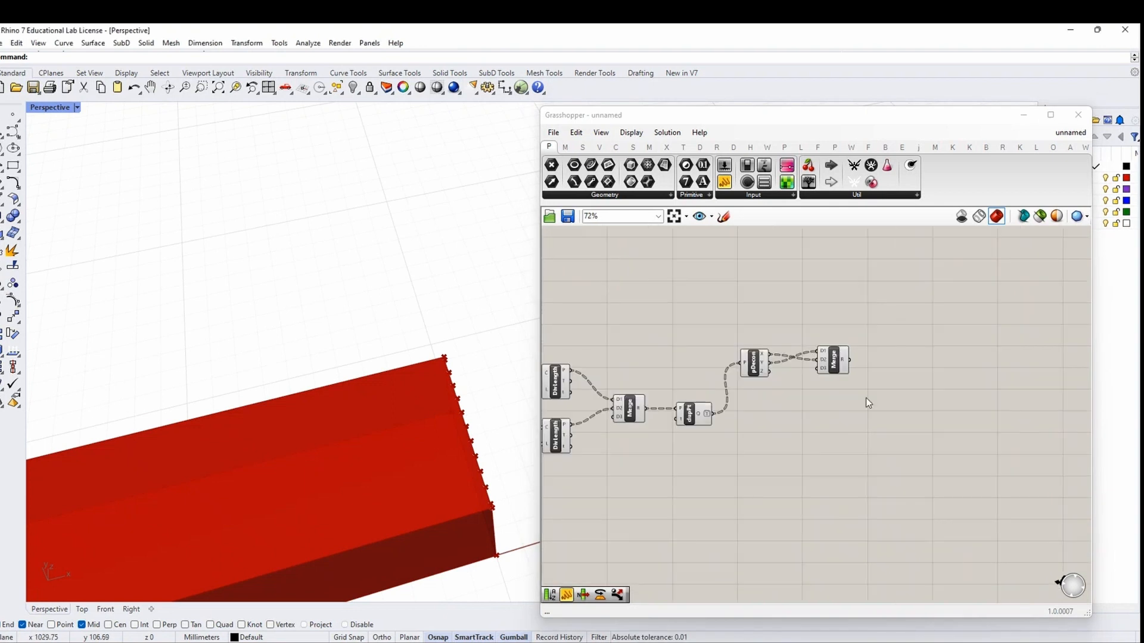
Add a List Item component and feed the merged X/Y coordinates into its list input
right_drag(867, 396, 868, 375)
scroll(870, 366, up, 1)
double_click(870, 367)
click(844, 394)
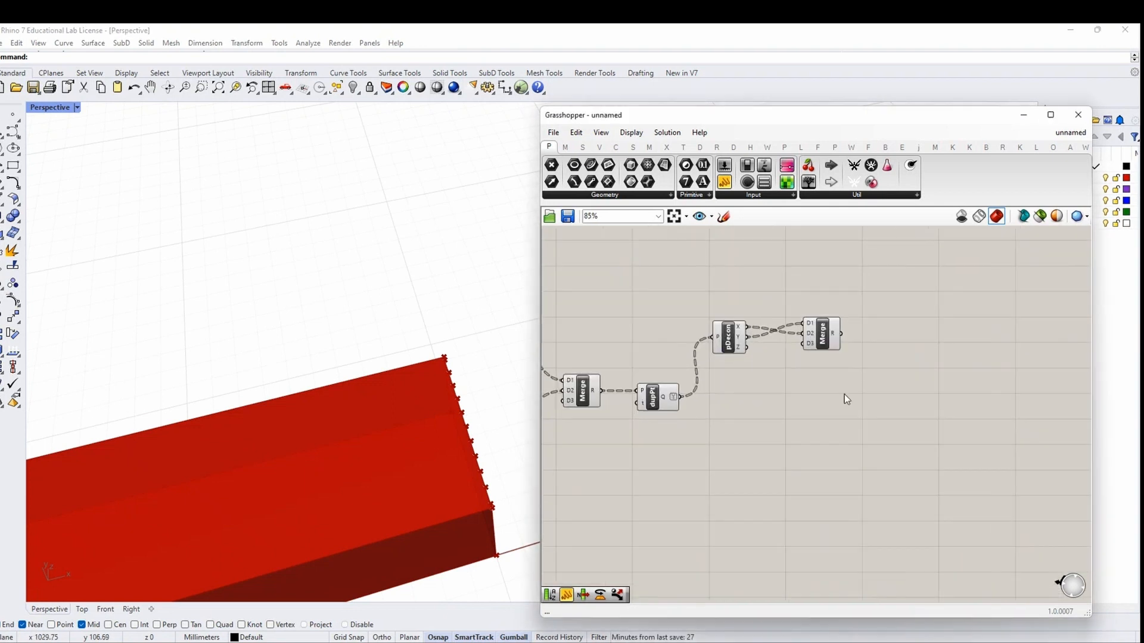
double_click(897, 368)
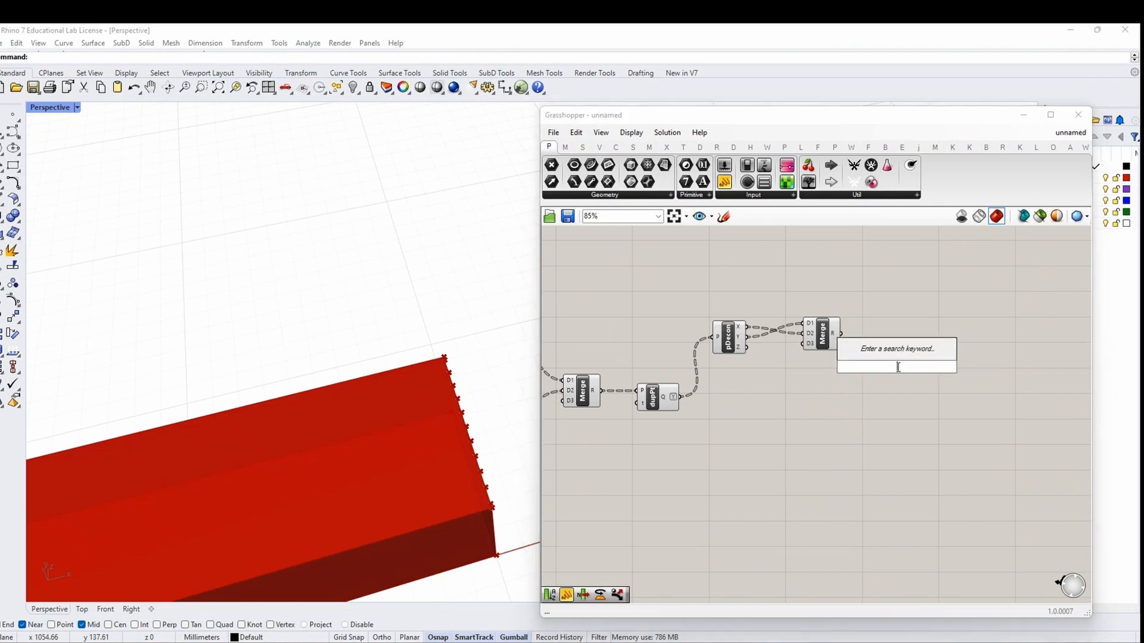
text(LIST ITEM)
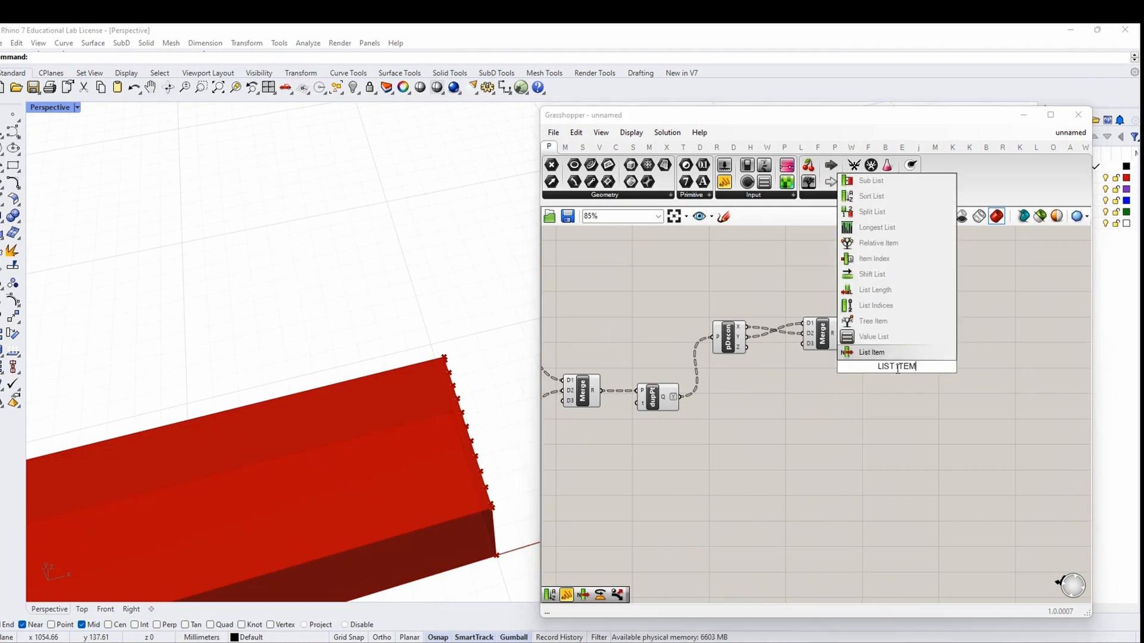
key(Return)
scroll(873, 354, up, 2)
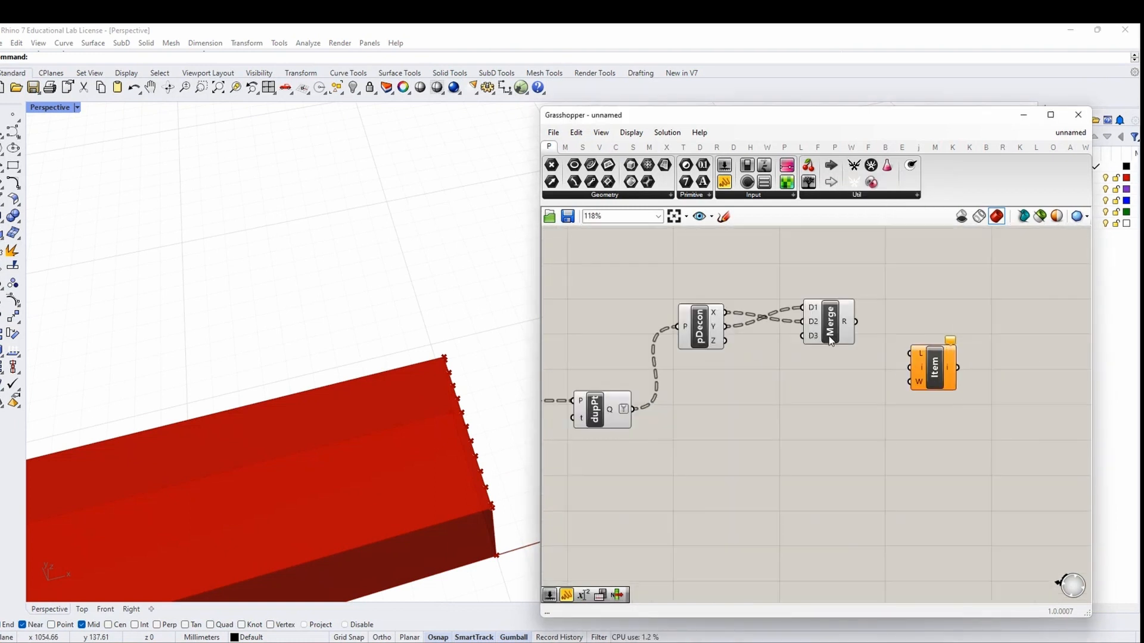
drag(889, 358, 910, 355)
scroll(947, 354, down, 11)
scroll(754, 373, up, 12)
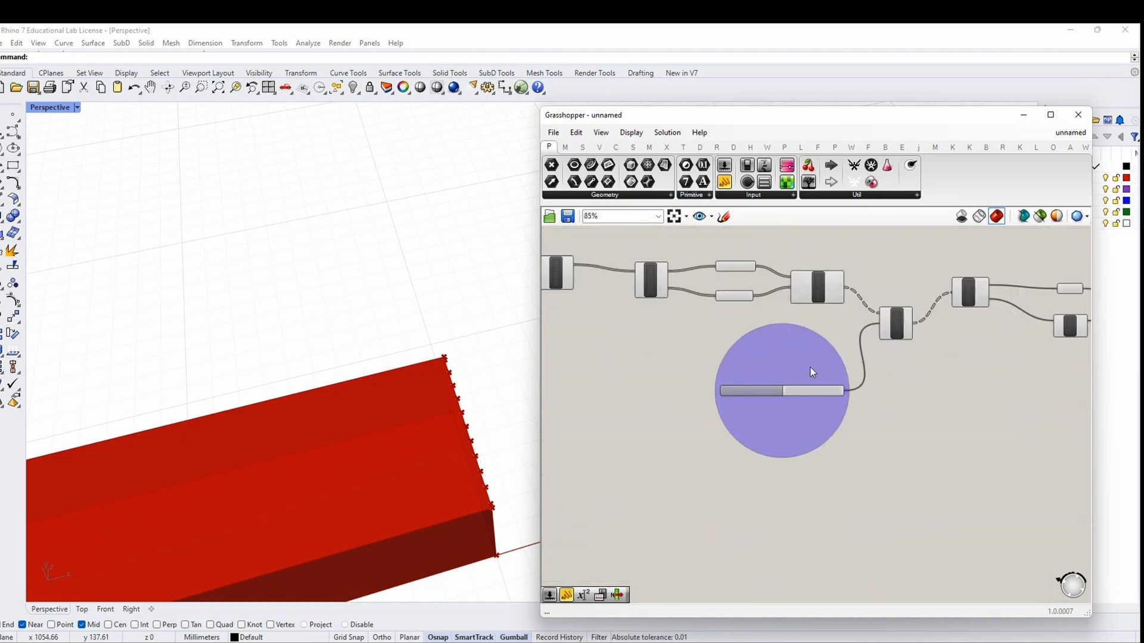
Place a Number parameter beside the slider and rename it LONG OR SHORT SIDE
drag(835, 395, 690, 397)
double_click(806, 417)
text(number)
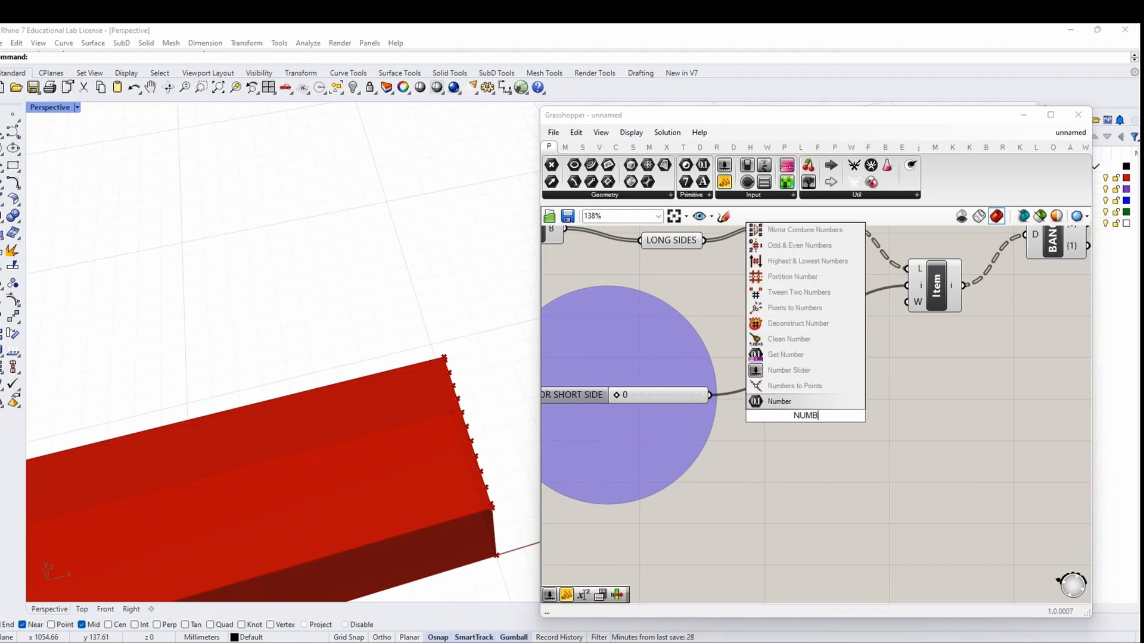
key(Return)
right_click(802, 417)
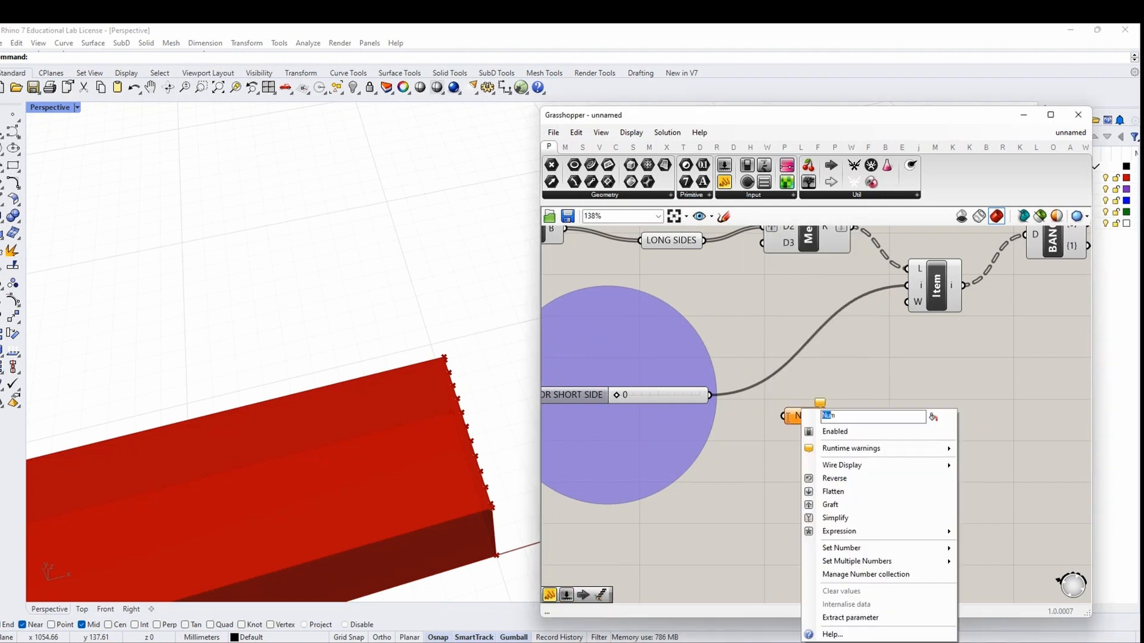
text(LONG OR SHO)
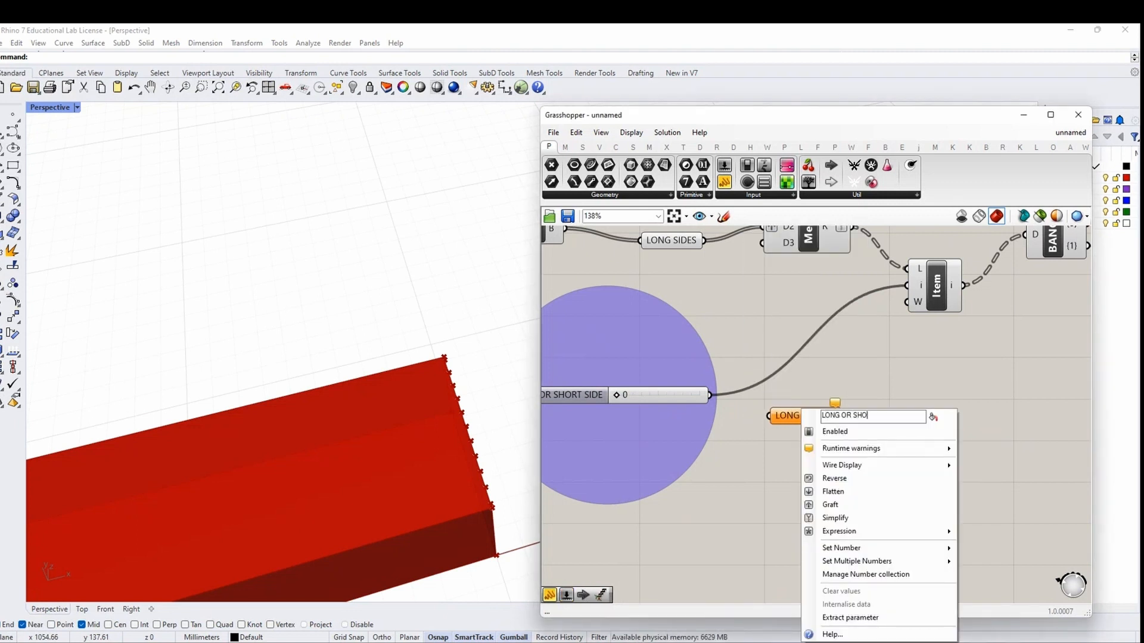
text(RT SIDE)
key(Return)
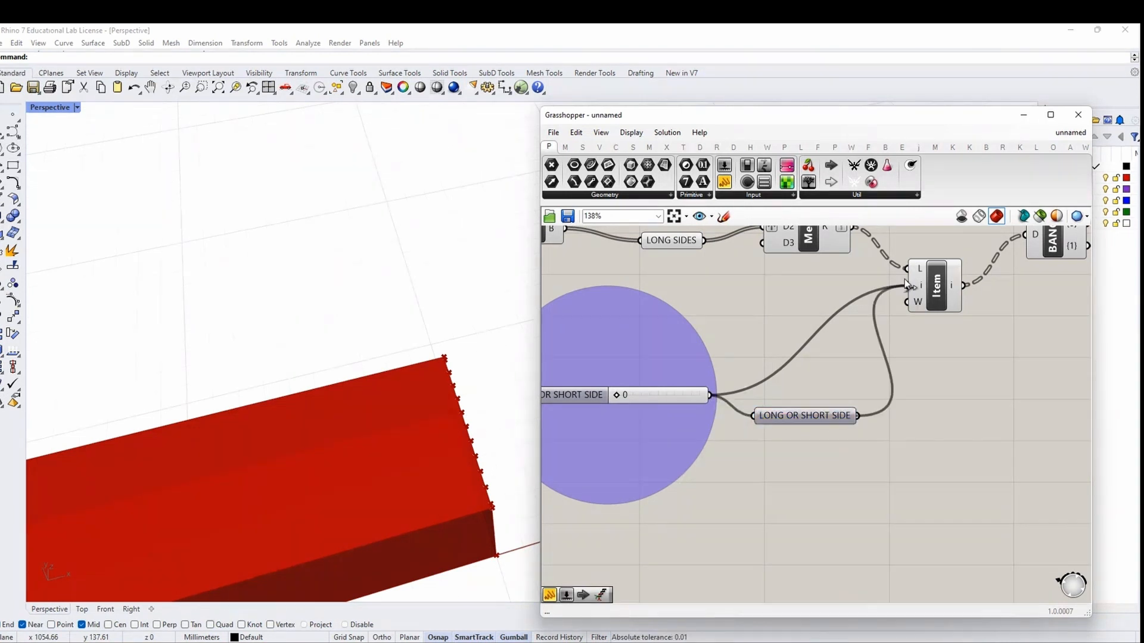
Wire the slider through LONG OR SHORT SIDE into List Item's index input
scroll(802, 403, down, 8)
right_drag(1011, 392, 878, 389)
scroll(878, 389, up, 5)
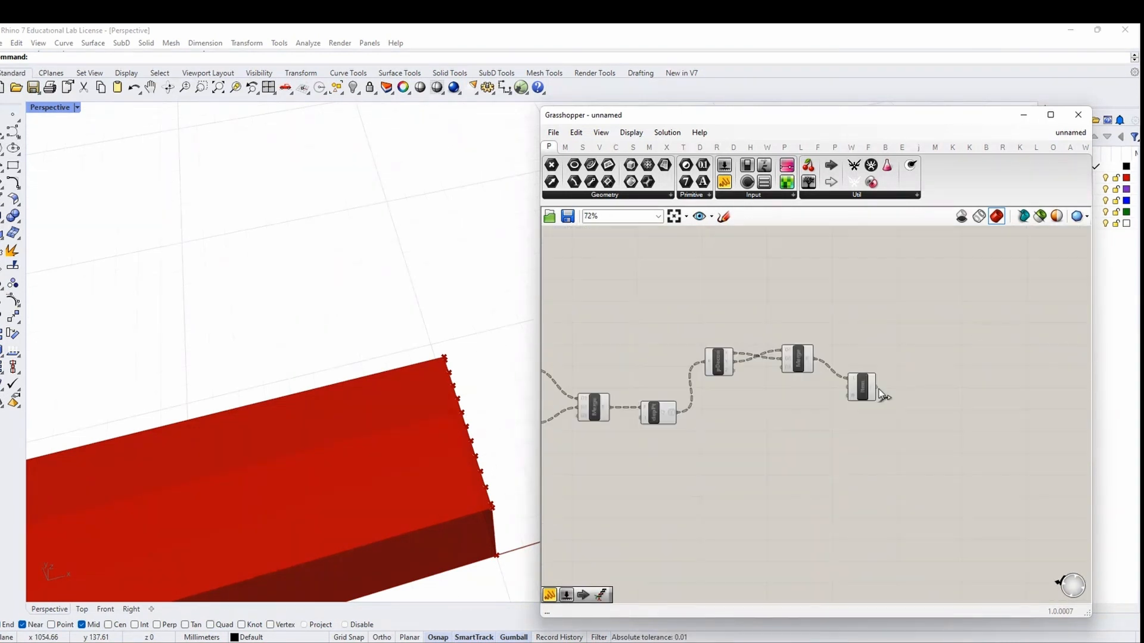
scroll(905, 395, down, 3)
mouse_move(610, 435)
right_down()
mouse_move(809, 434)
mouse_move(633, 437)
right_up()
scroll(631, 436, up, 5)
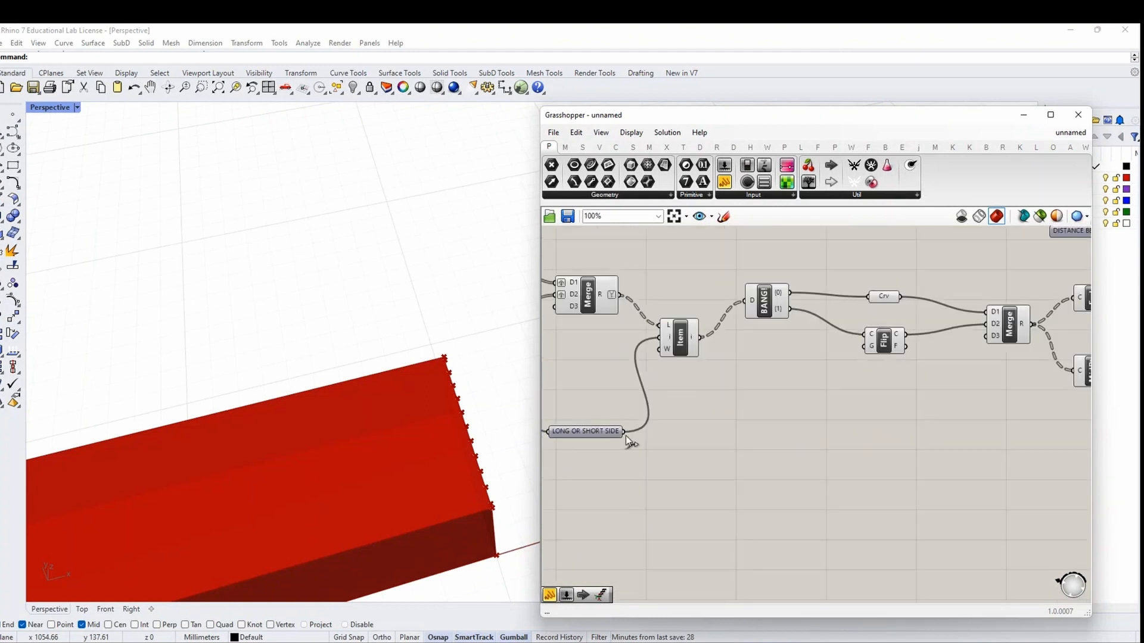
scroll(628, 444, down, 6)
drag(625, 435, 909, 415)
scroll(1018, 400, up, 8)
right_drag(1024, 439, 805, 387)
drag(741, 351, 737, 364)
right_drag(858, 384, 773, 376)
click(756, 348)
click(582, 147)
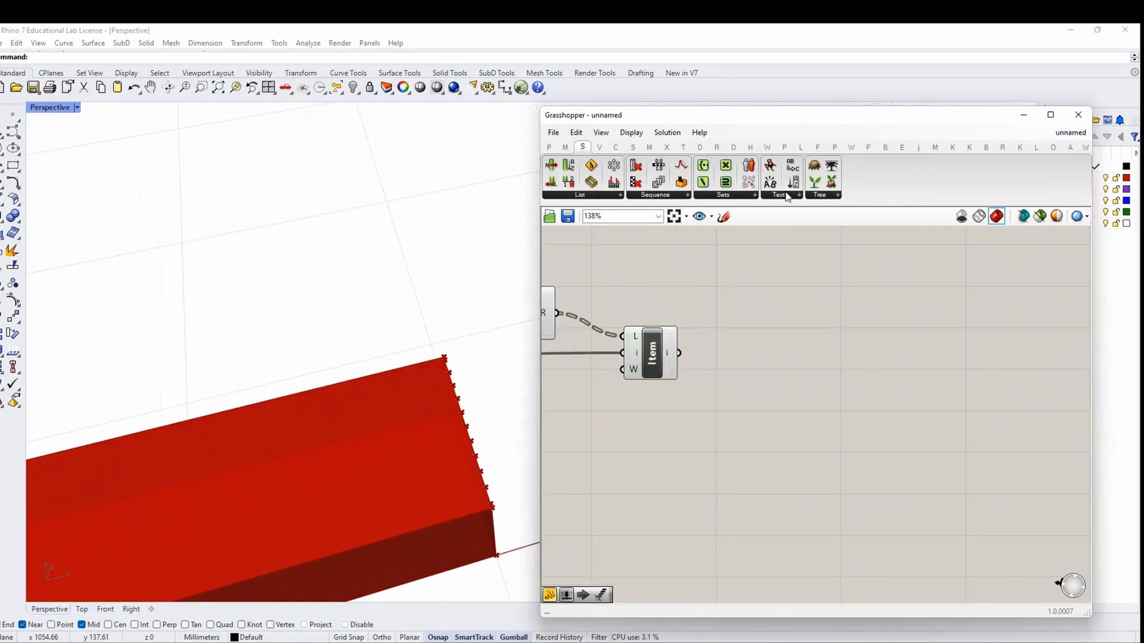
click(820, 195)
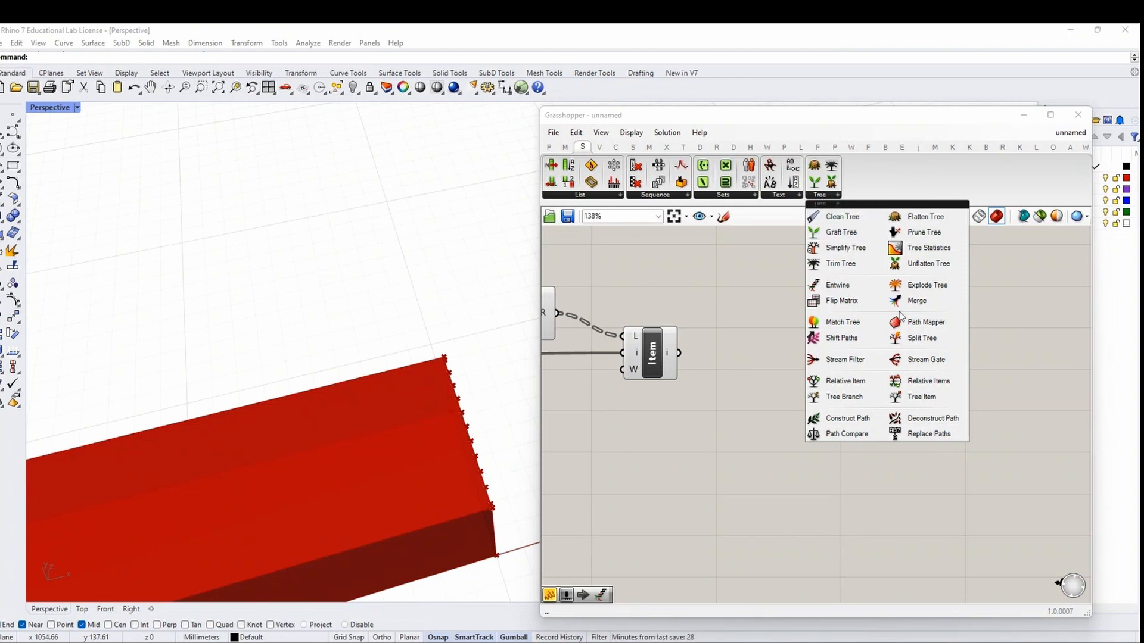
Add a Path Mapper fed by List Item's output, starting from a null mapping
drag(925, 321, 813, 376)
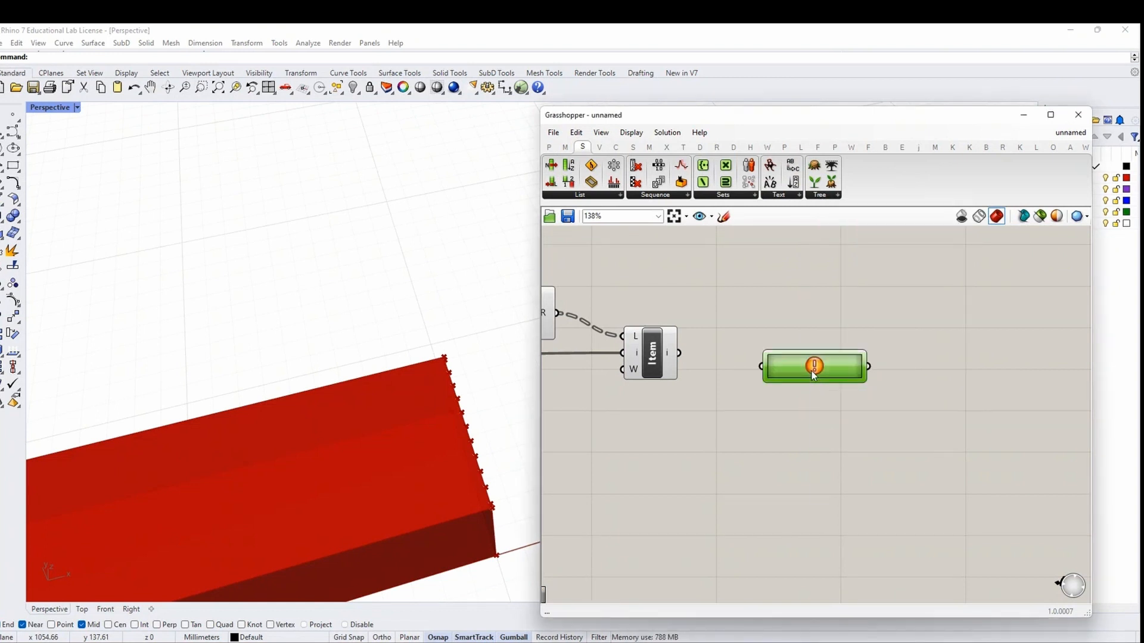
right_click(814, 367)
drag(679, 352, 810, 372)
click(828, 385)
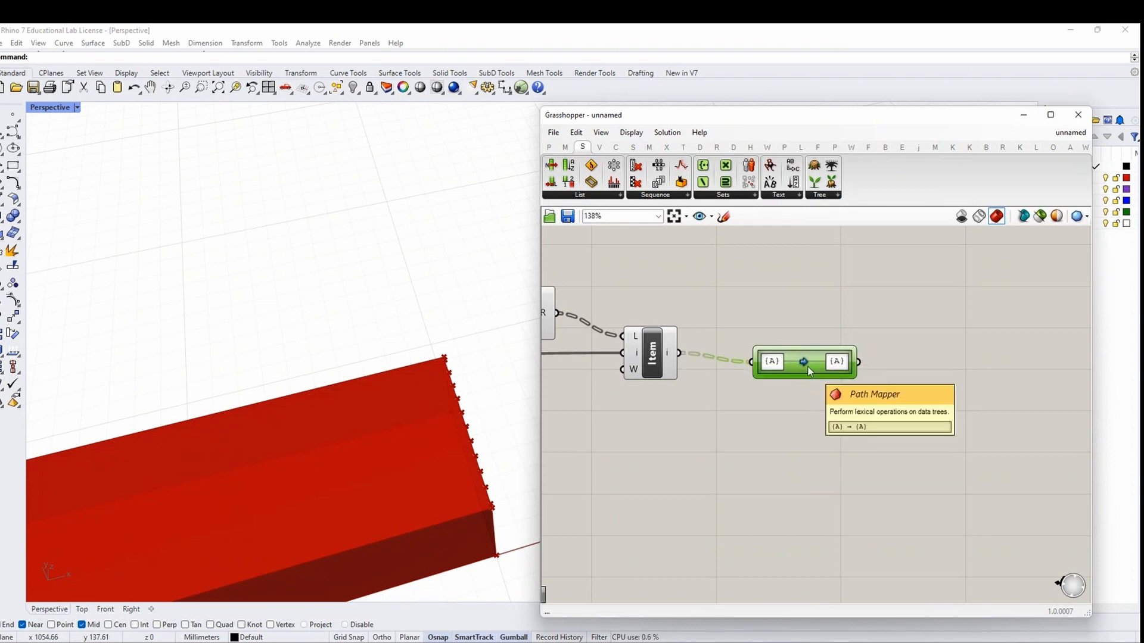
Graft both Merge inputs, D1 and D2
right_drag(730, 385, 894, 393)
right_click(674, 305)
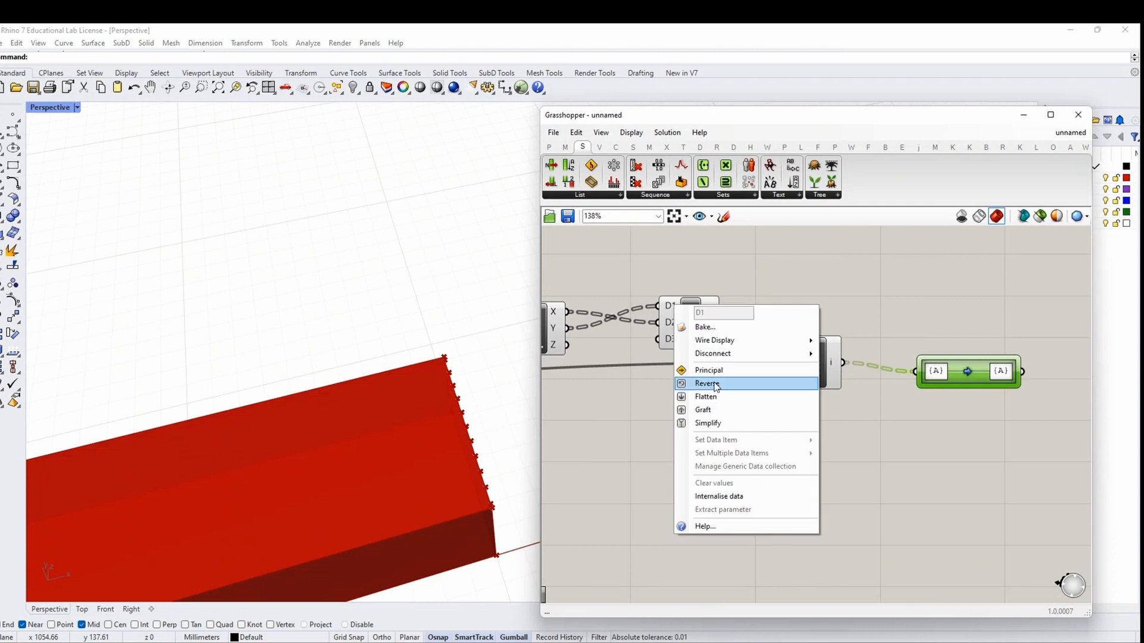
click(709, 411)
right_click(674, 329)
click(712, 425)
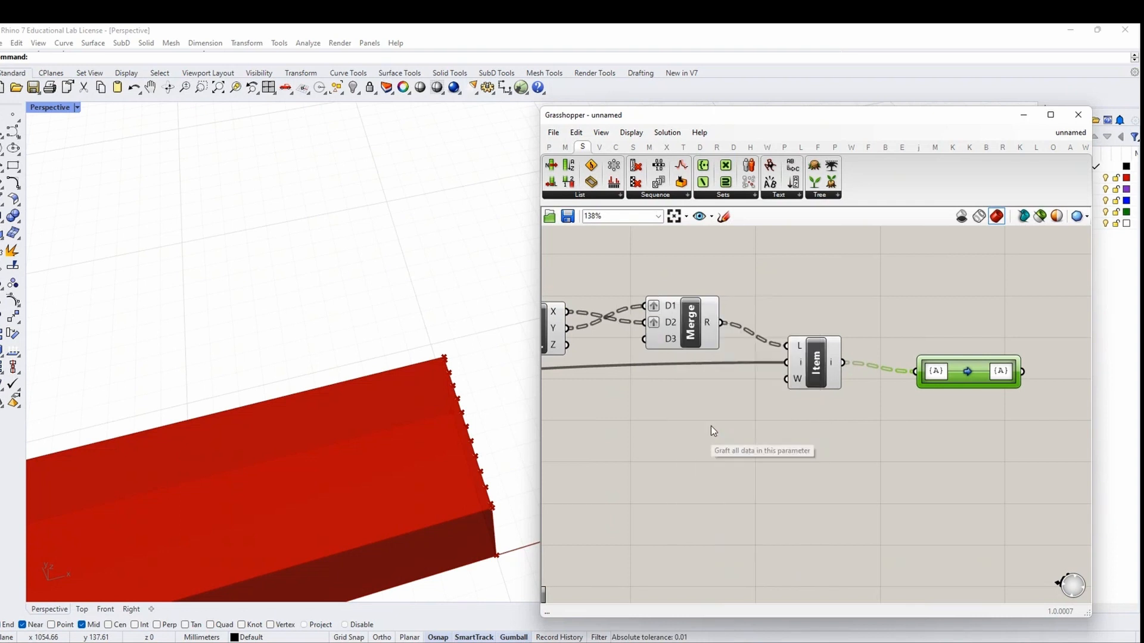
Edit the Path Mapper expression to remap {A;B} to {A}
click(799, 350)
mouse_move(799, 349)
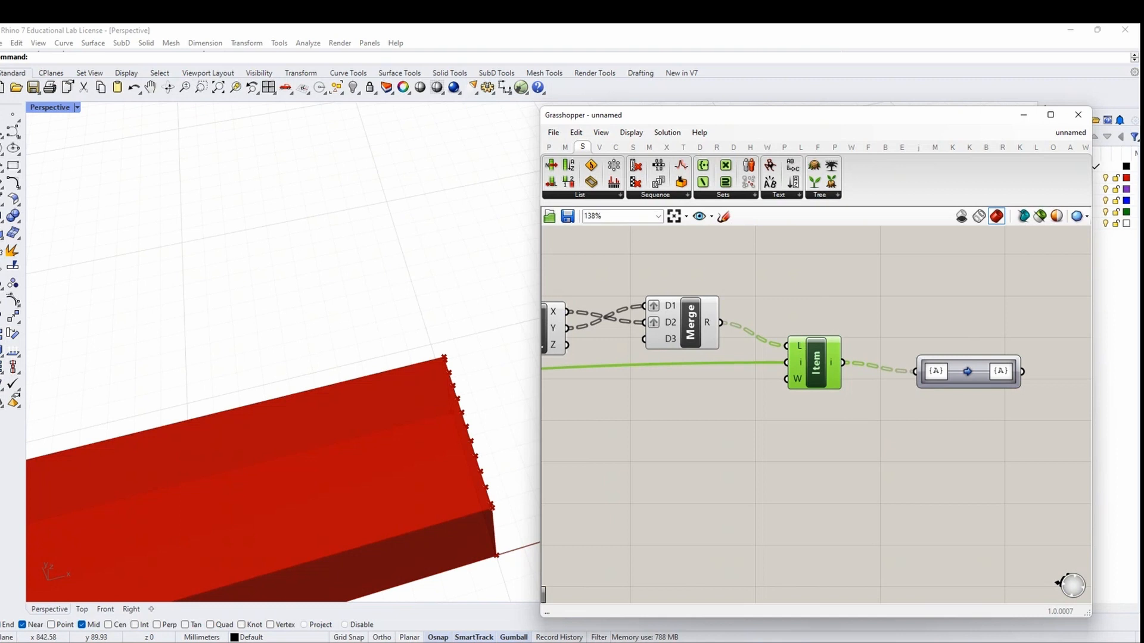
right_click(936, 378)
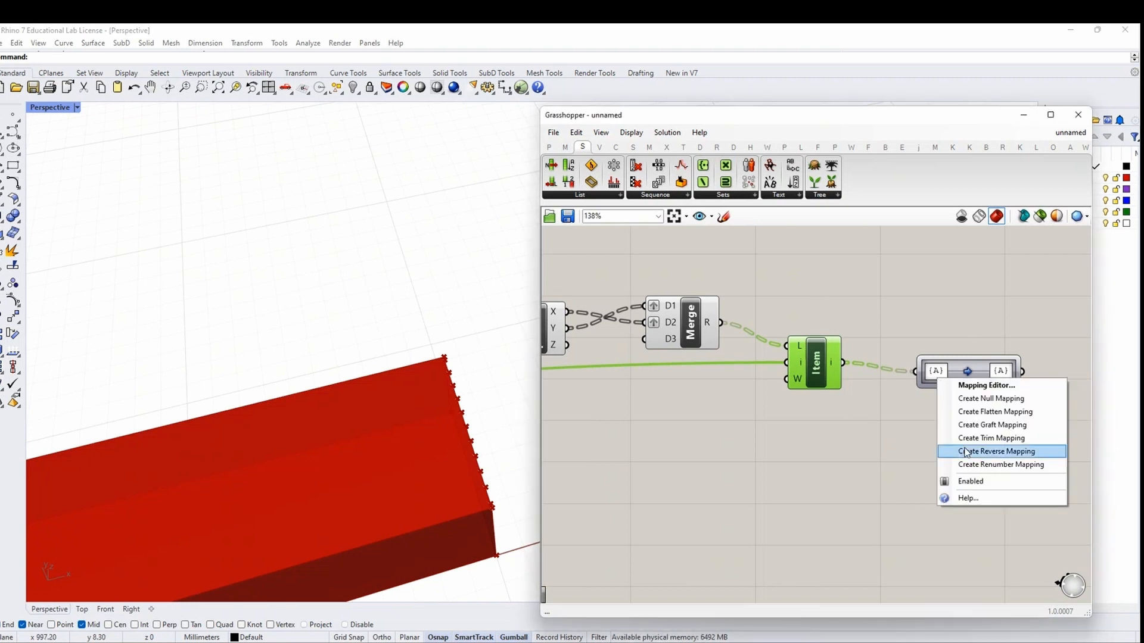
click(977, 399)
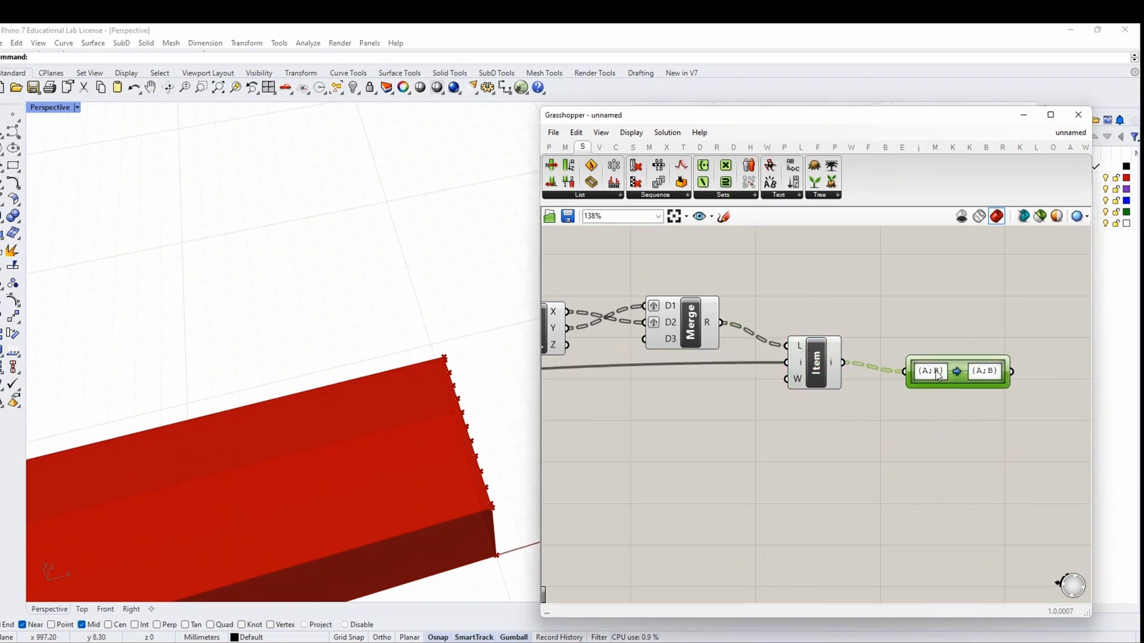
scroll(929, 377, up, 3)
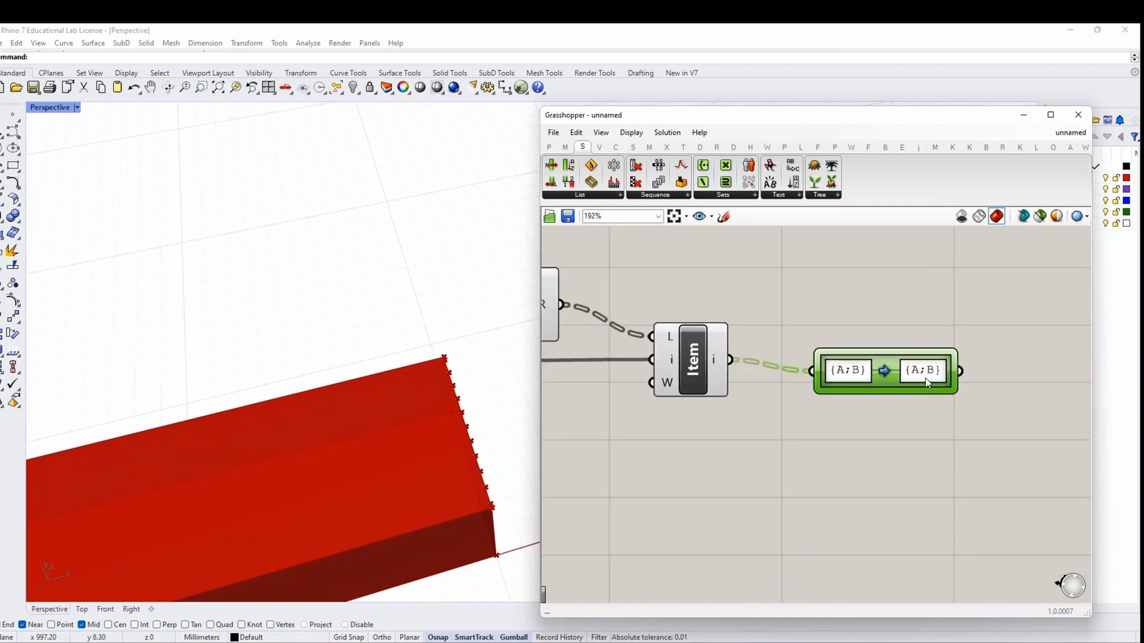
double_click(925, 378)
click(1021, 482)
scroll(917, 384, down, 3)
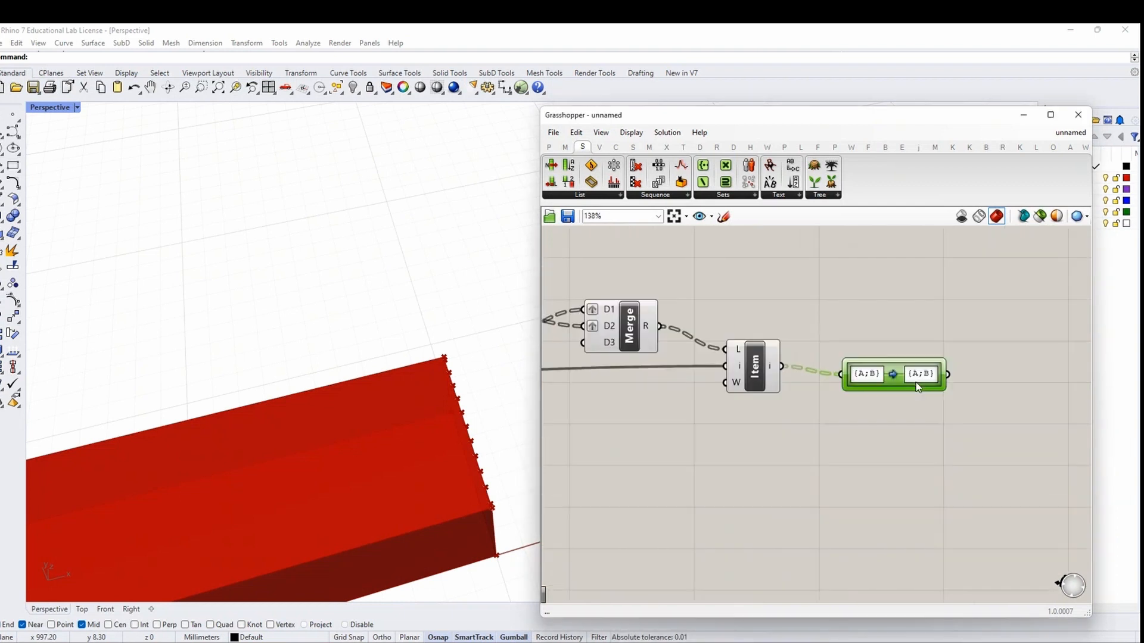
double_click(918, 379)
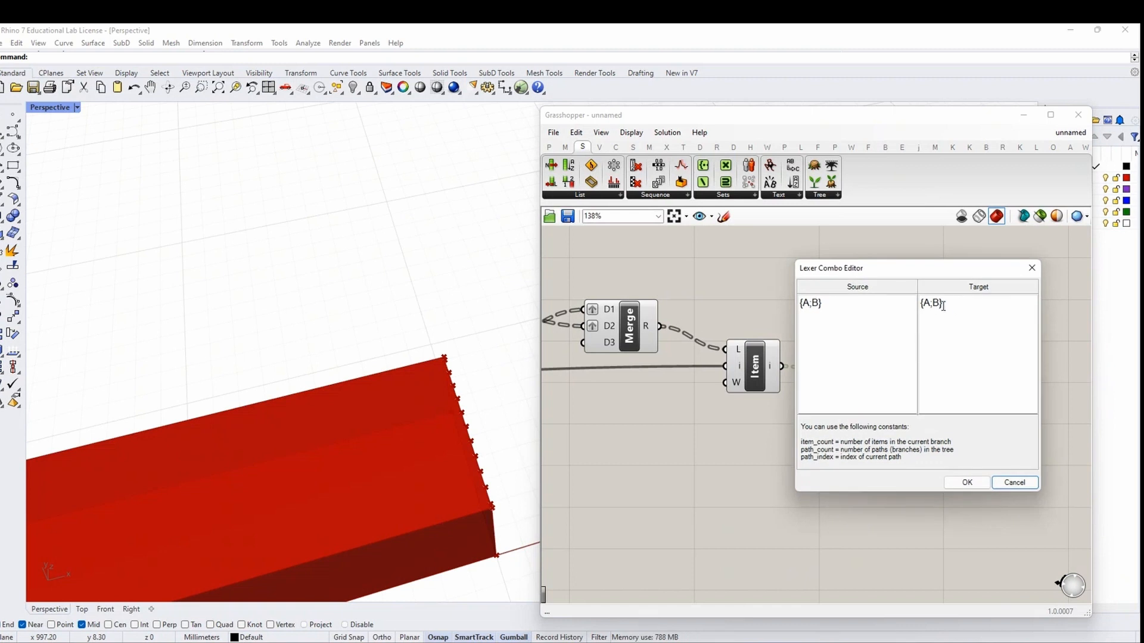
drag(932, 305, 940, 303)
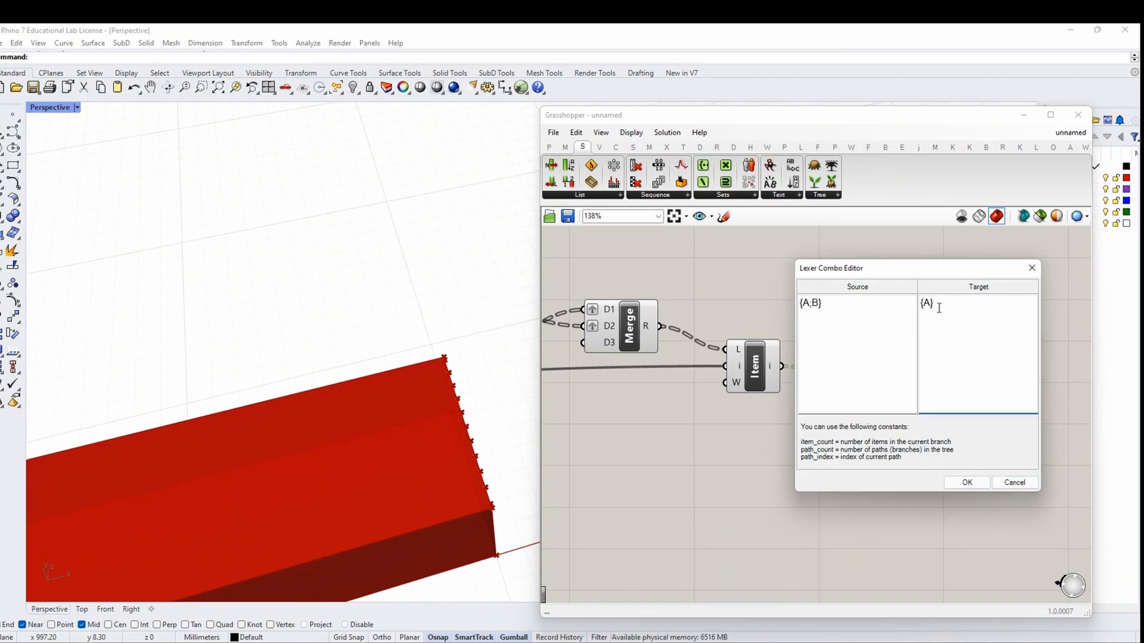
click(961, 479)
Line the Path Mapper up beside List Item's output
click(760, 456)
right_drag(758, 456, 766, 421)
drag(935, 335, 920, 335)
scroll(916, 363, down, 2)
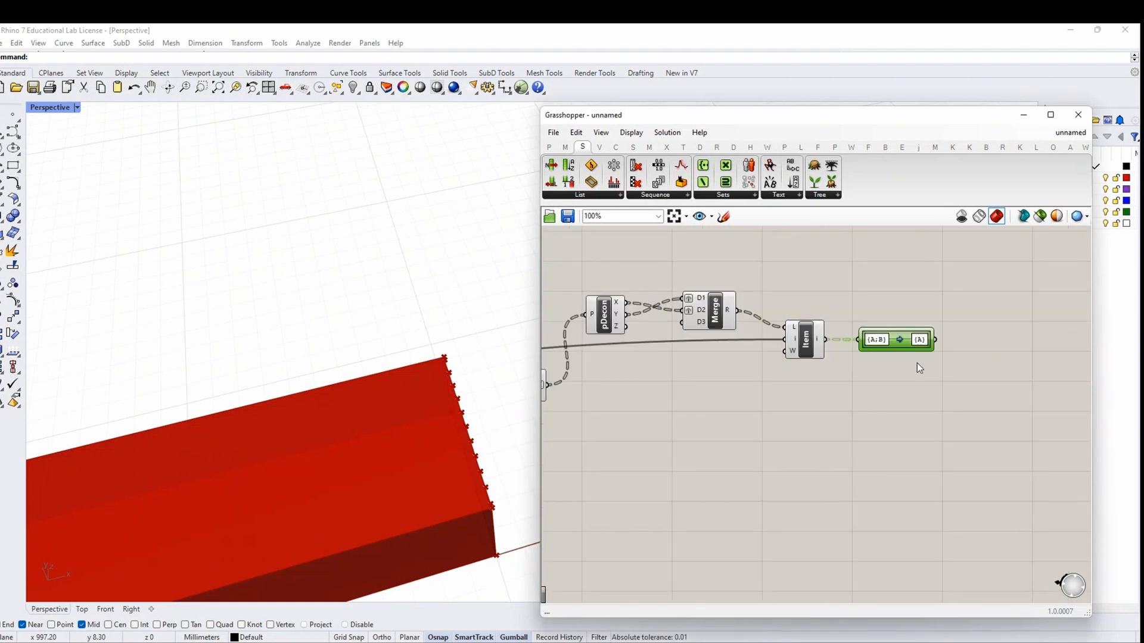
right_drag(886, 407, 877, 371)
Add a Sort List component using the Path Mapper output as its keys
double_click(877, 395)
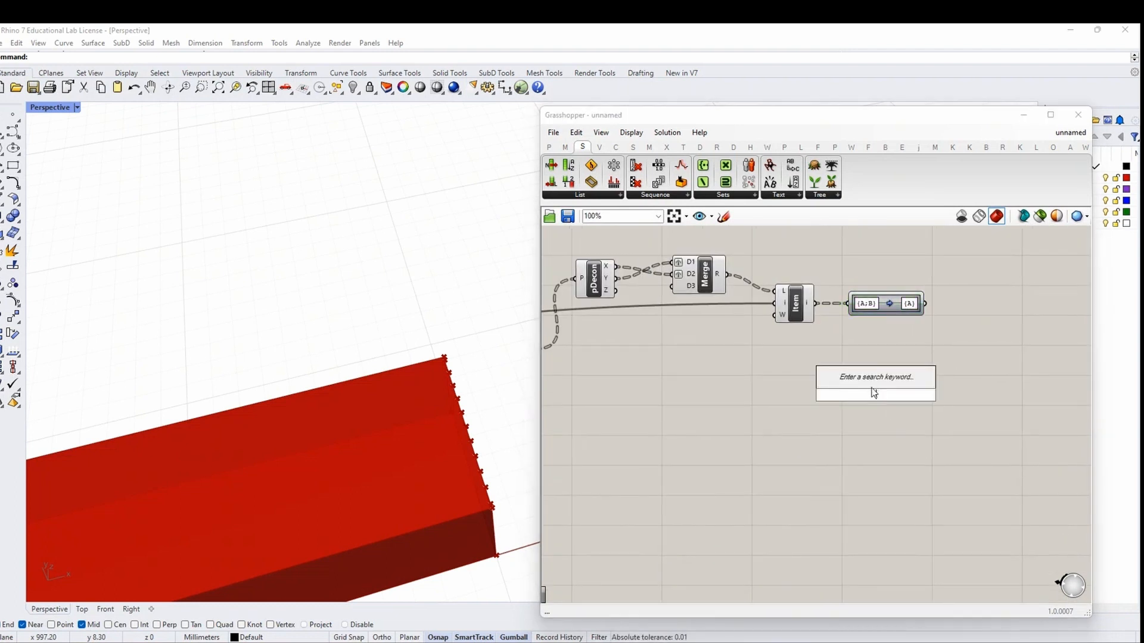
text(SPORT LIST)
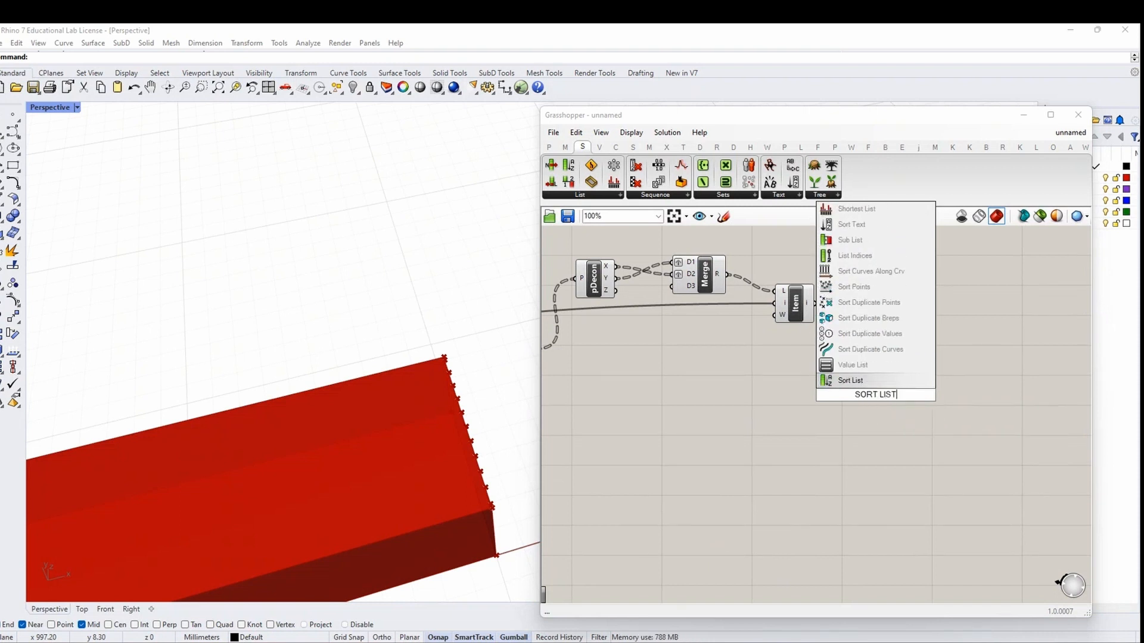
key(Return)
scroll(866, 392, down, 2)
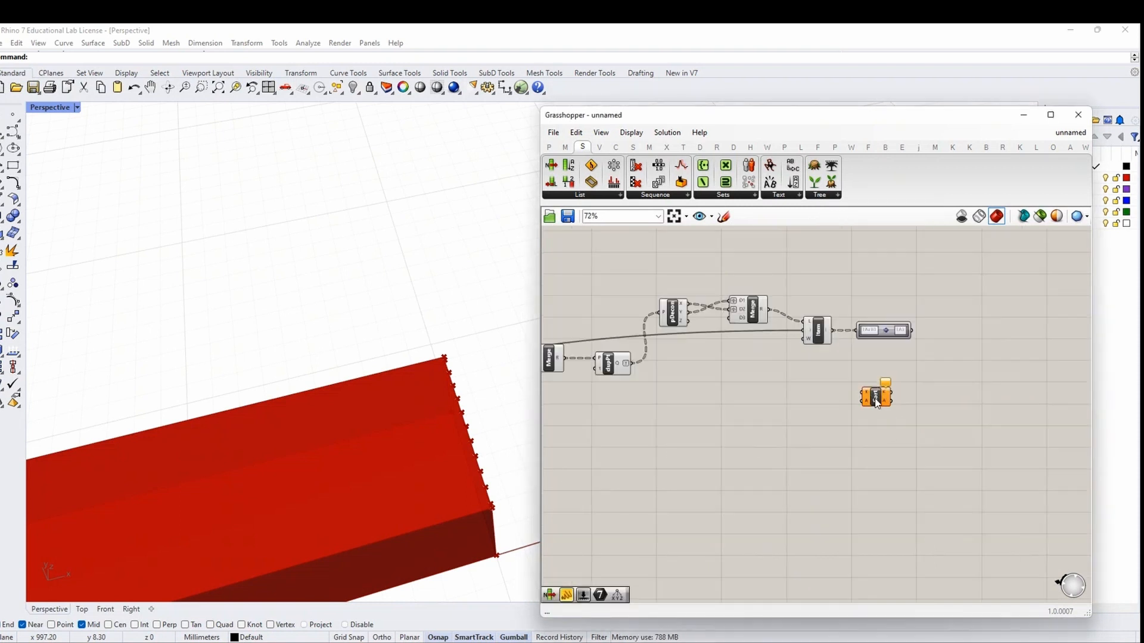
drag(916, 334, 862, 392)
drag(877, 399, 875, 408)
Feed dupPt's unique points into Sort List's A input
scroll(875, 409, down, 1)
right_drag(774, 448, 971, 422)
scroll(855, 348, up, 2)
drag(856, 348, 985, 376)
scroll(869, 373, down, 3)
scroll(989, 390, up, 4)
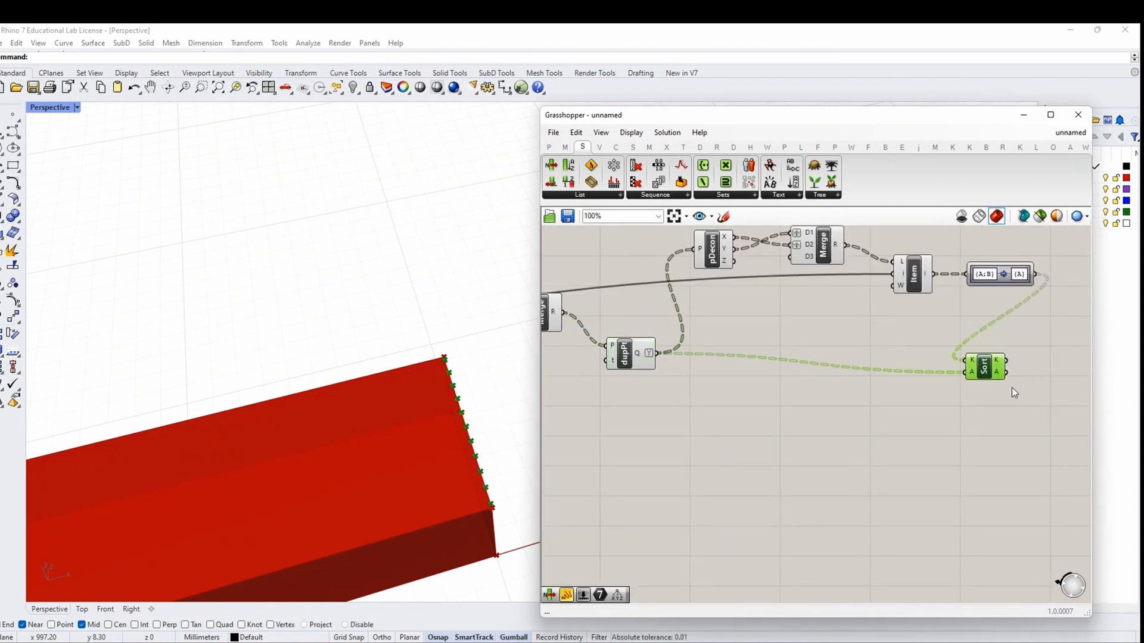
right_drag(1020, 393, 828, 399)
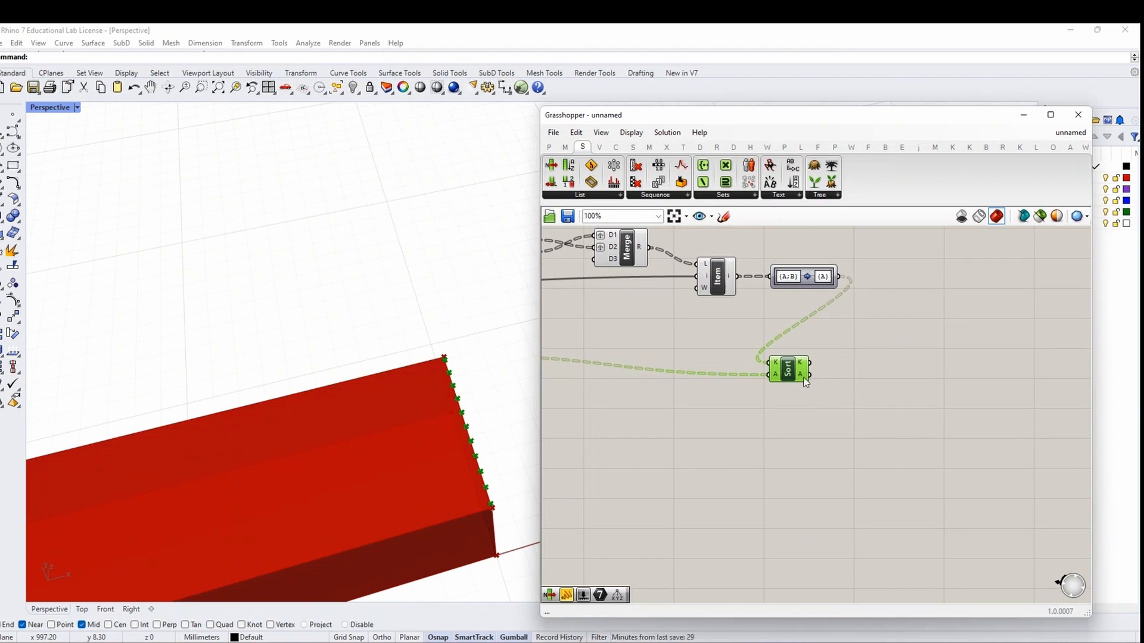
Add an Explode Tree component fed with the sorted points
double_click(889, 392)
text(EXPLODE)
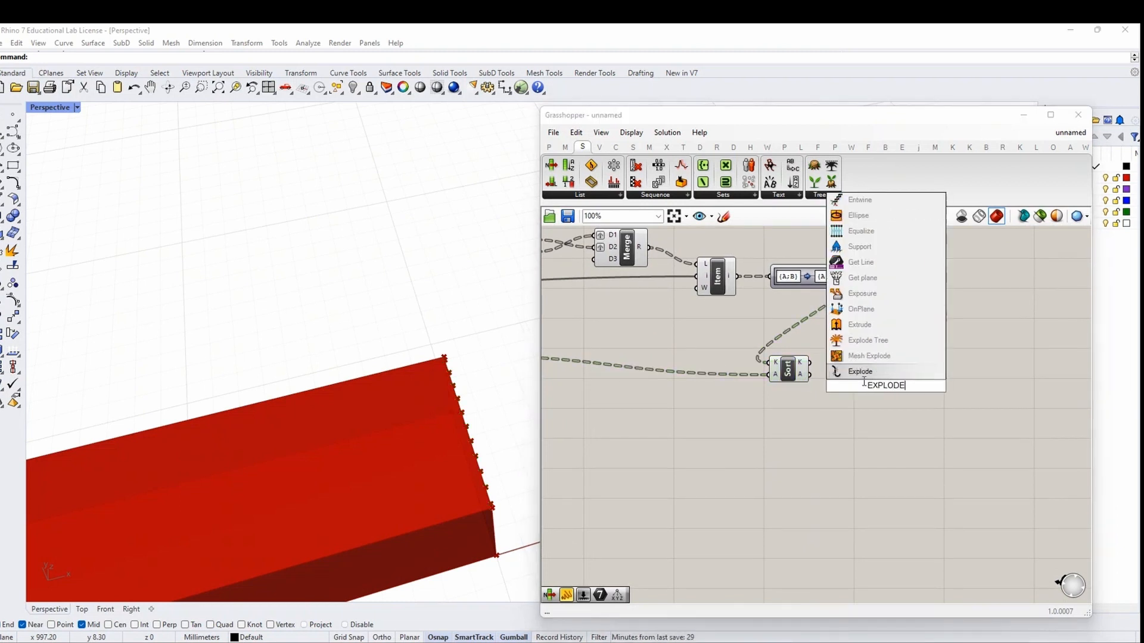
key(Return)
scroll(862, 384, up, 2)
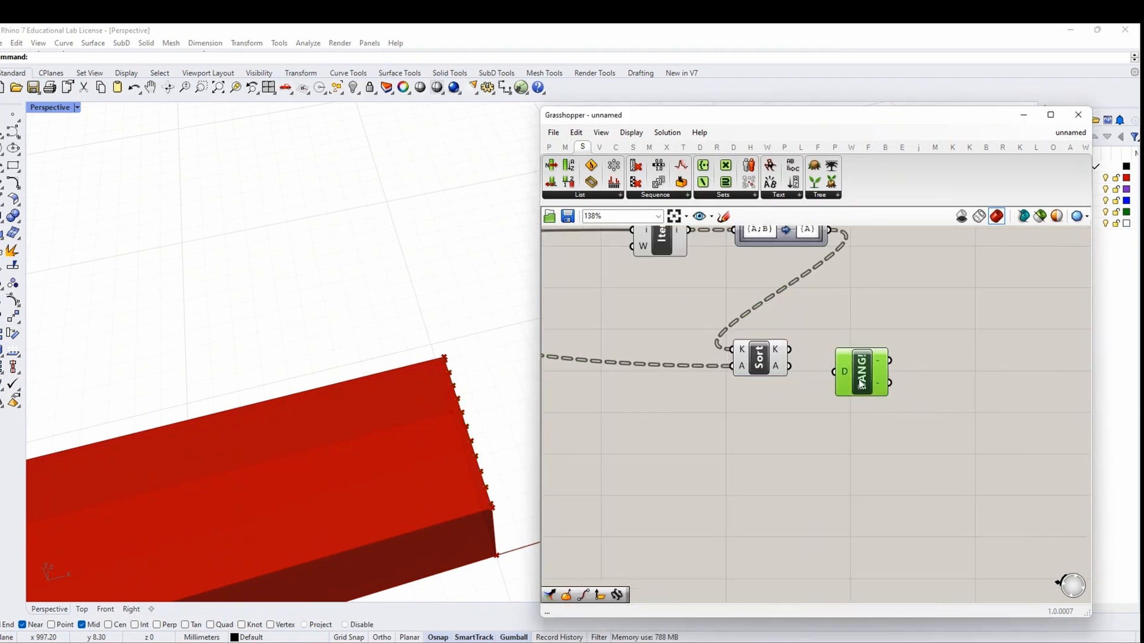
drag(790, 366, 834, 372)
right_drag(999, 375, 916, 377)
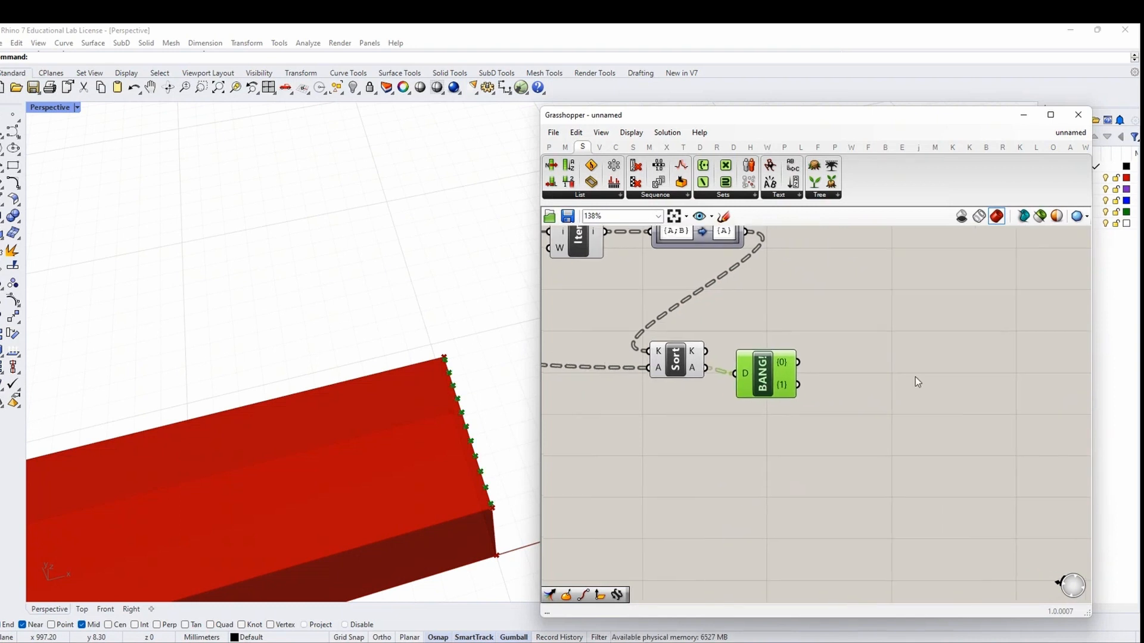
Add a Line component drawing lines from branch {0} to branch {1}
double_click(903, 375)
text(line)
key(Return)
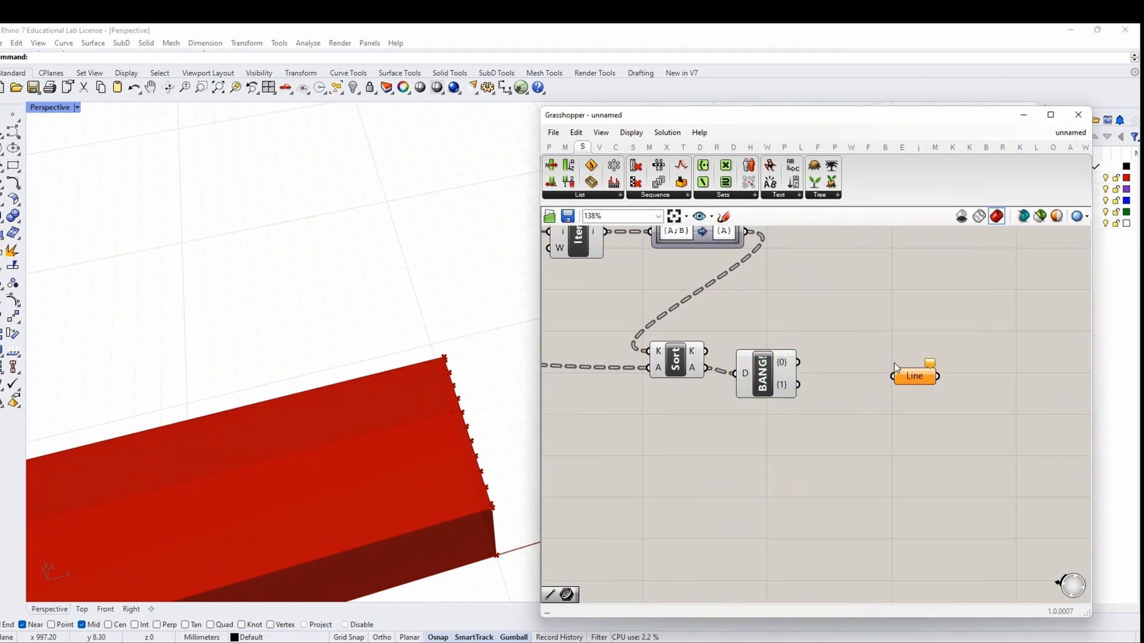
double_click(889, 356)
text(line)
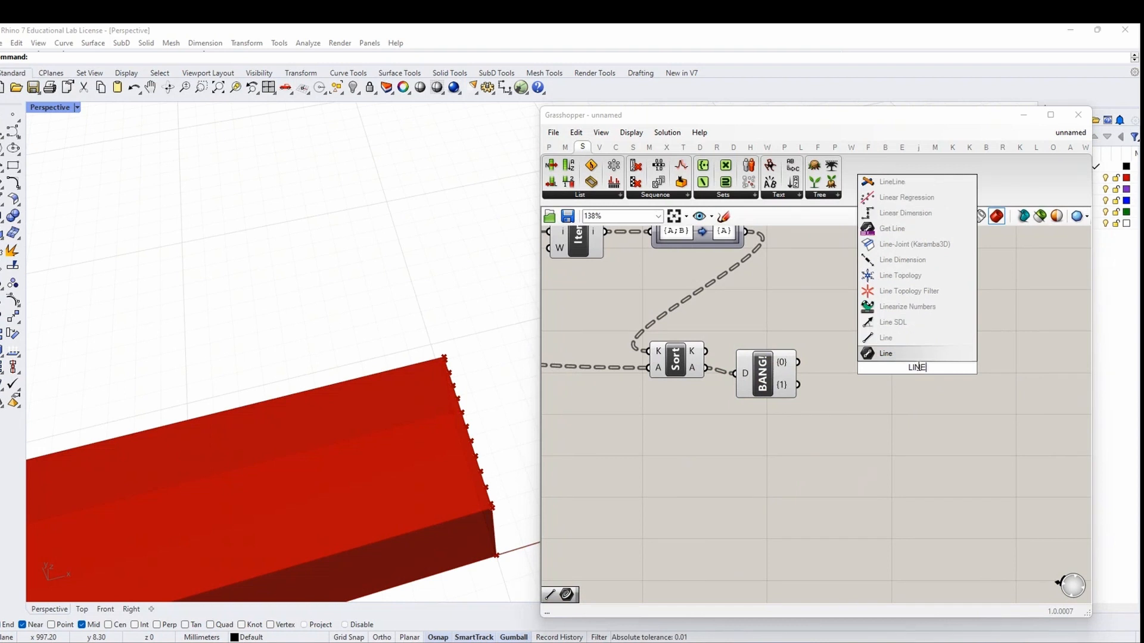
key(Return)
drag(800, 364, 889, 360)
drag(800, 385, 890, 376)
drag(916, 369, 900, 376)
scroll(962, 434, down, 5)
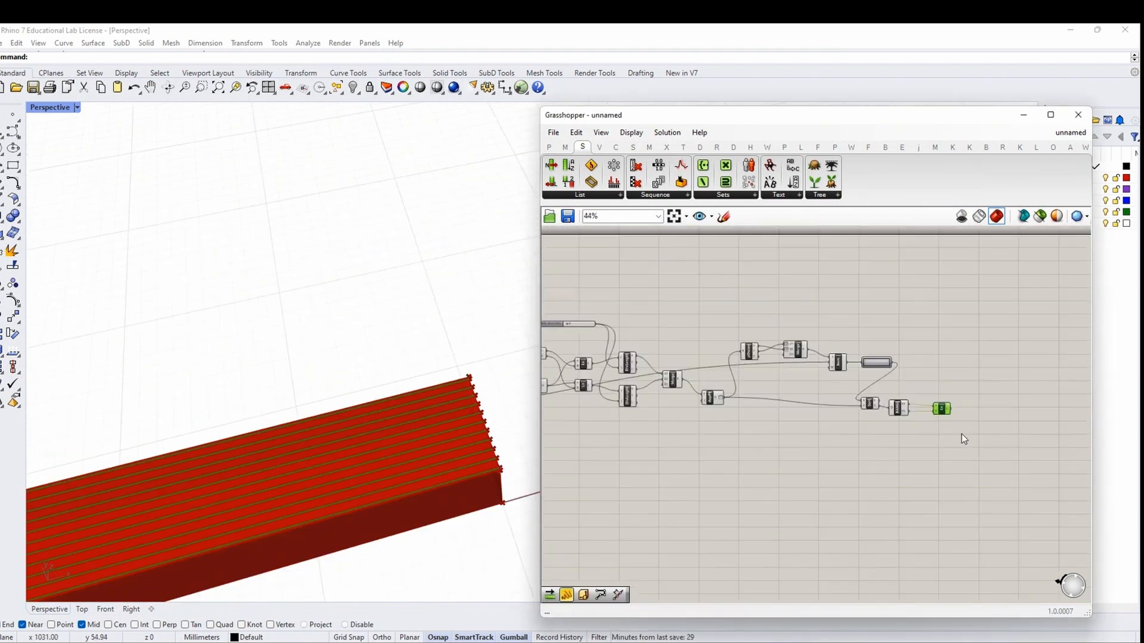
Turn on preview for the Merge, List Item and Path Mapper components
drag(923, 379, 620, 300)
drag(887, 462, 618, 314)
right_click(638, 296)
click(910, 383)
drag(884, 370, 603, 279)
right_click(603, 278)
click(638, 284)
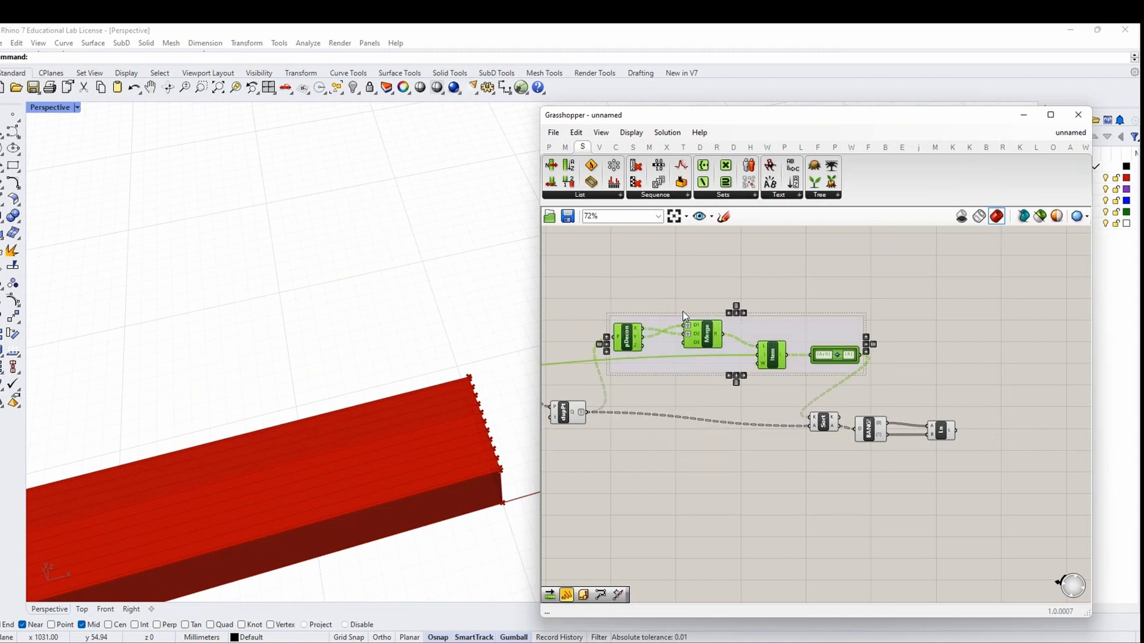
click(634, 417)
Set LONG OR SHORT SIDE to 1 and inspect the beam in the viewport
scroll(804, 402, down, 3)
right_drag(805, 402, 1072, 423)
scroll(761, 414, up, 7)
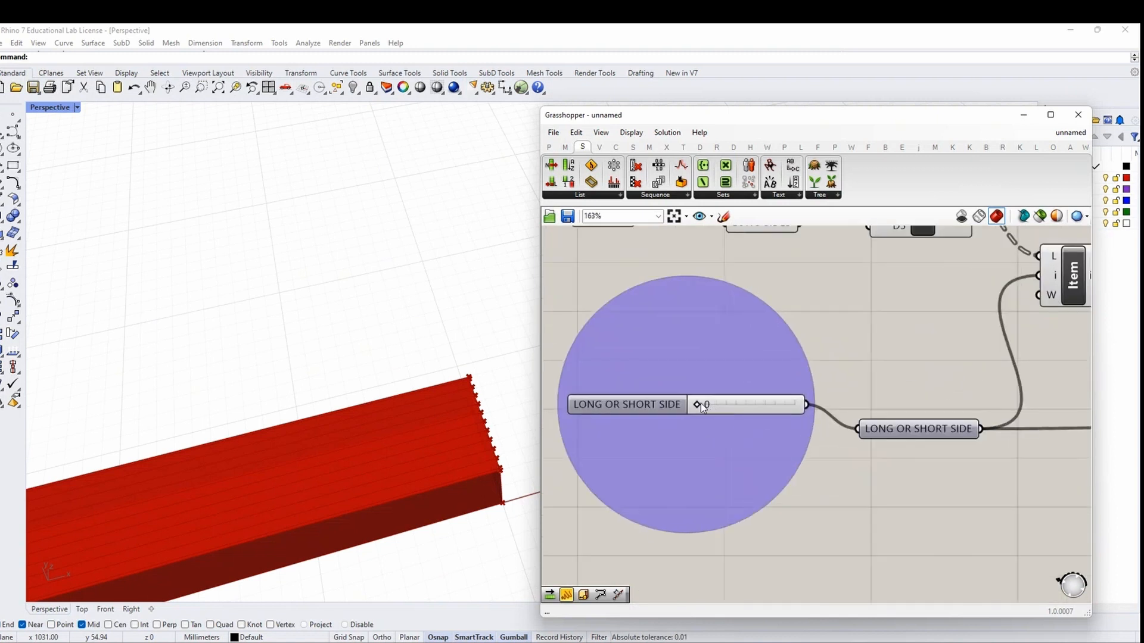
drag(699, 404, 755, 413)
right_drag(512, 447, 451, 429)
scroll(858, 424, down, 7)
right_drag(978, 450, 560, 463)
scroll(1030, 391, up, 3)
Nudge the Sort component up-left on the canvas
right_drag(1030, 390, 778, 379)
scroll(900, 440, up, 2)
click(929, 438)
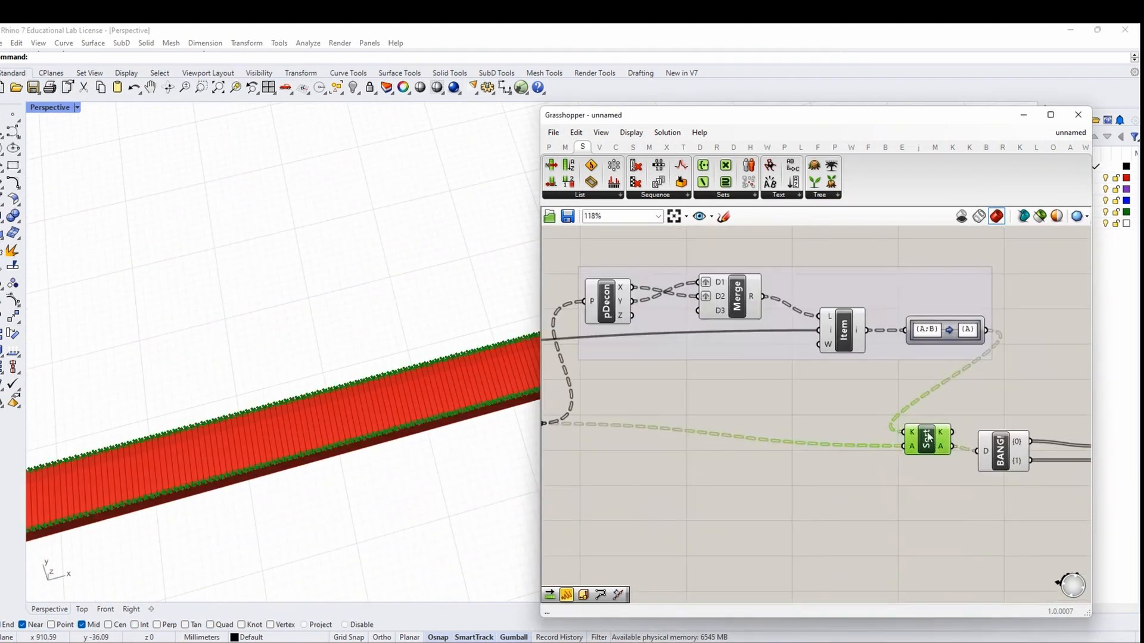
scroll(914, 439, down, 1)
mouse_move(914, 439)
right_drag(899, 469, 861, 444)
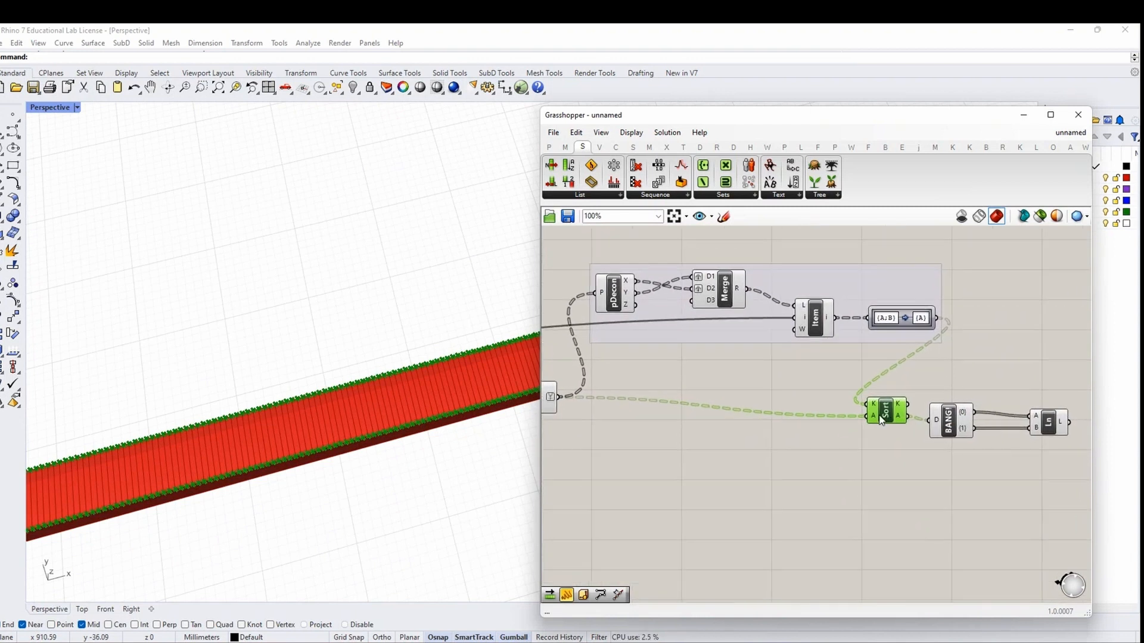
drag(880, 416, 874, 406)
Check dupPt's options and move the Sort component up near it
right_drag(708, 445, 781, 440)
right_click(691, 420)
key(Escape)
scroll(691, 391, down, 2)
scroll(891, 450, up, 1)
drag(892, 448, 819, 371)
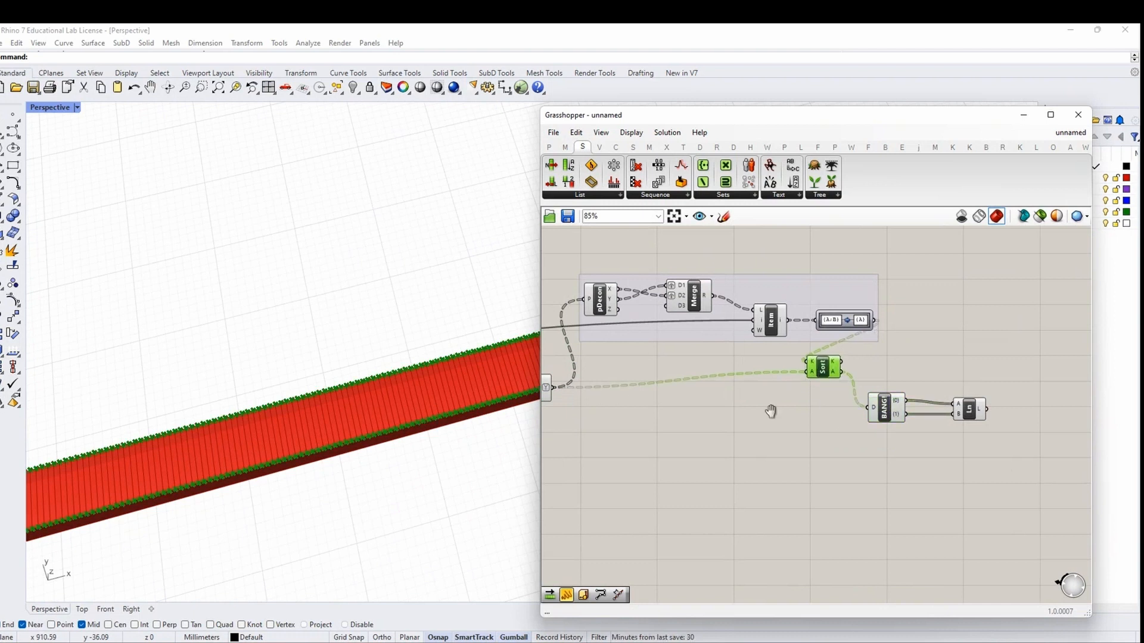
right_drag(770, 412, 838, 409)
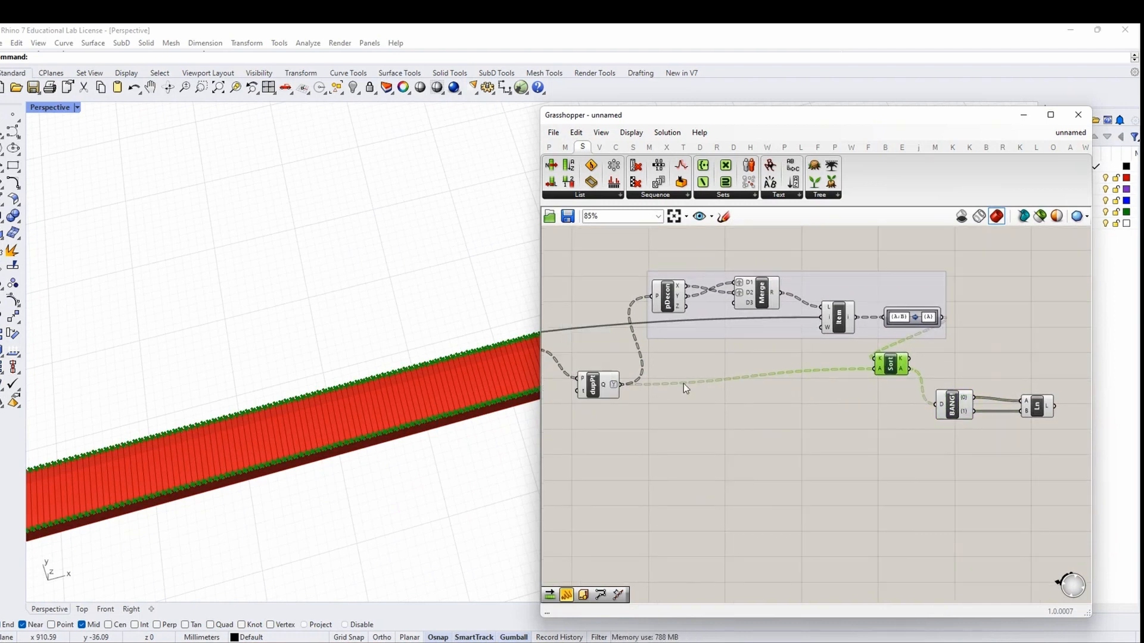
mouse_move(606, 388)
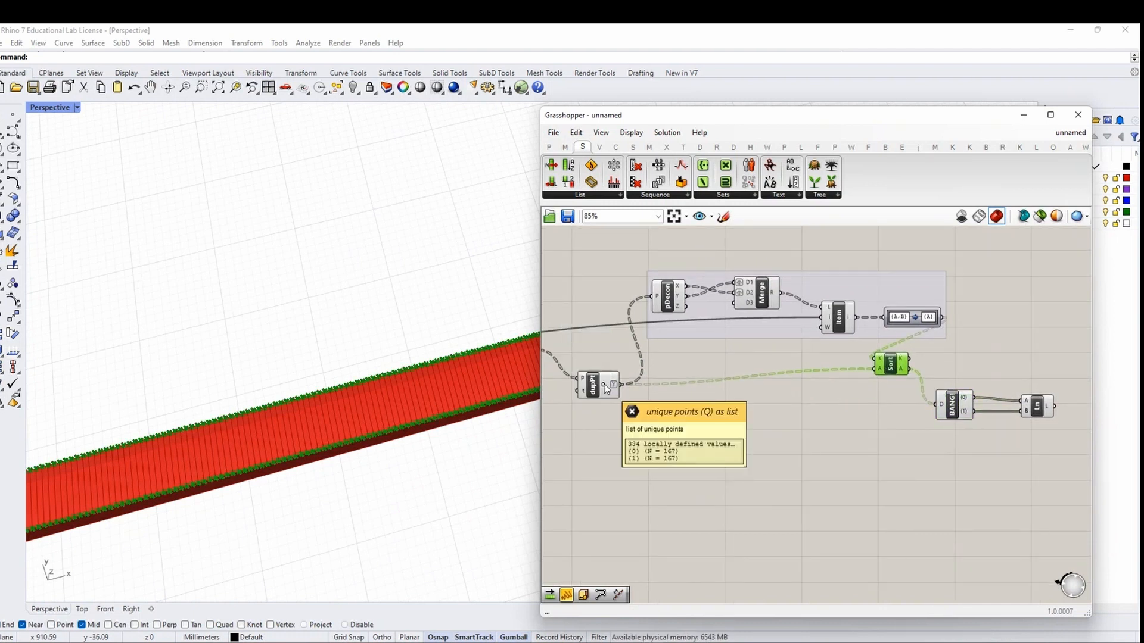
Duplicate the Line component, wire dupPt's points to it, then delete the extra Line
click(1031, 405)
alt+drag(1032, 404, 768, 438)
scroll(632, 397, up, 2)
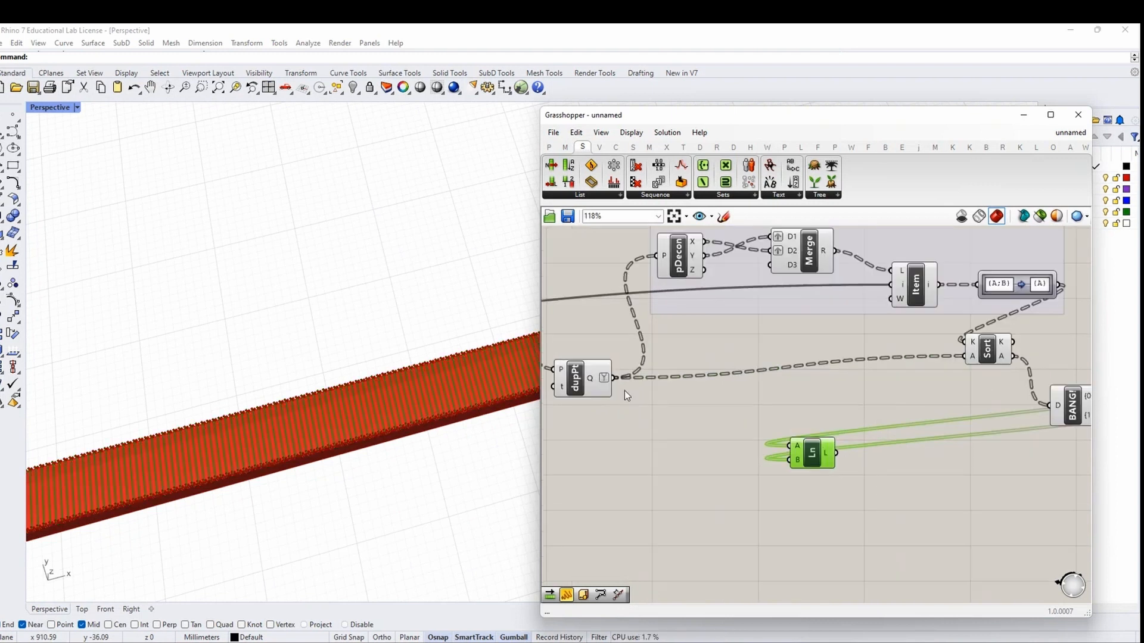
drag(699, 421, 794, 473)
key(Delete)
scroll(799, 447, down, 1)
Turn on preview for the dispatch component
right_drag(811, 290, 821, 326)
scroll(826, 329, up, 1)
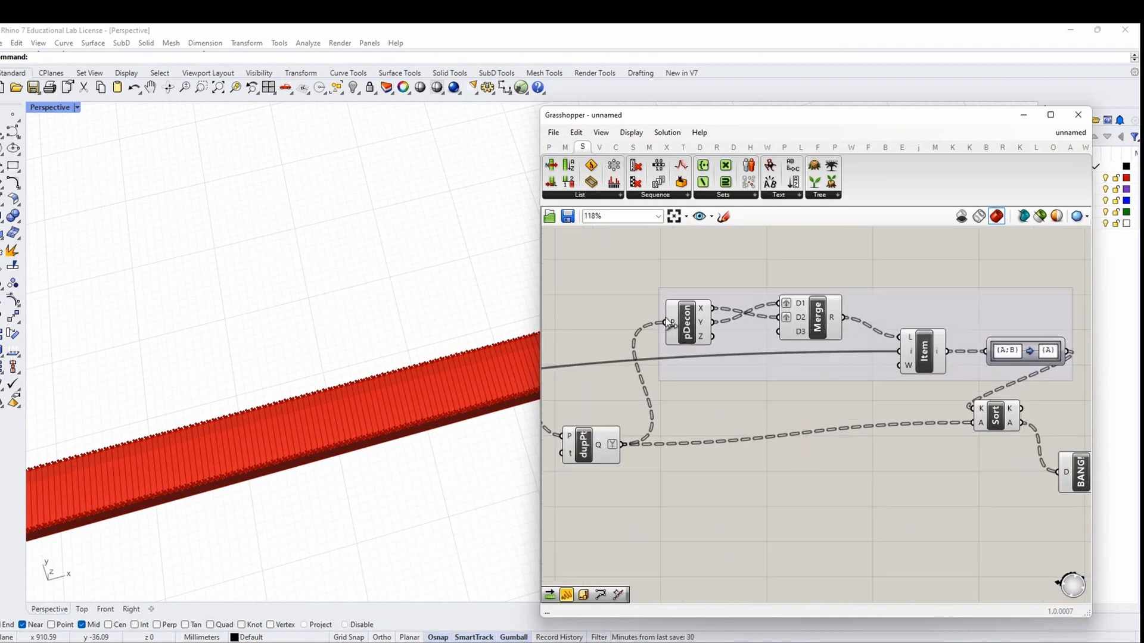
right_drag(972, 427, 817, 386)
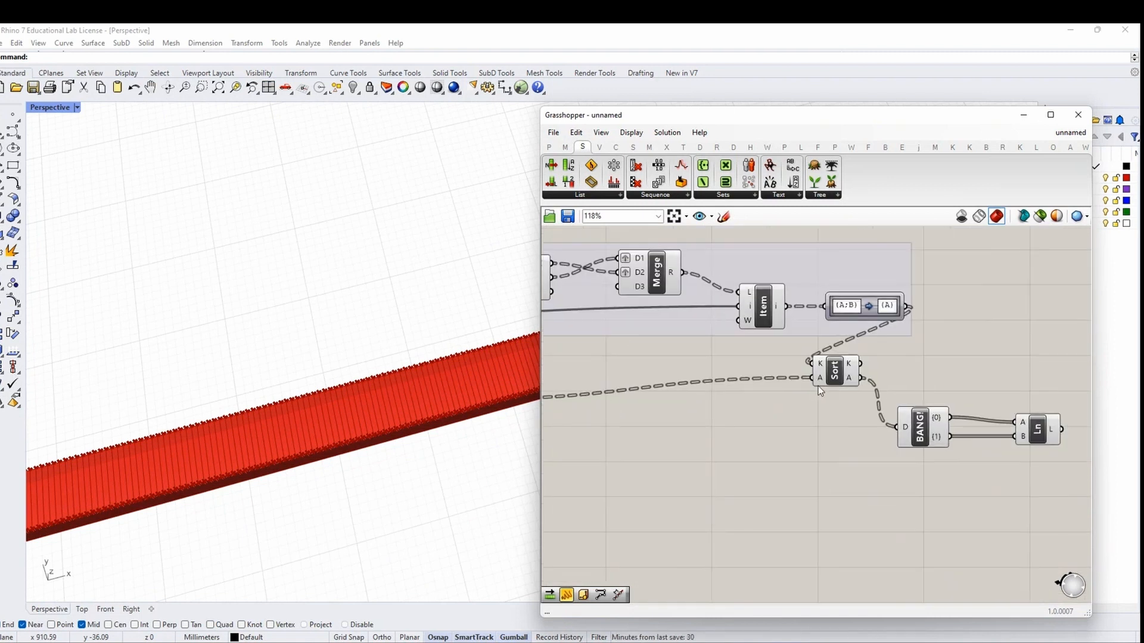
click(916, 432)
right_click(927, 363)
click(933, 373)
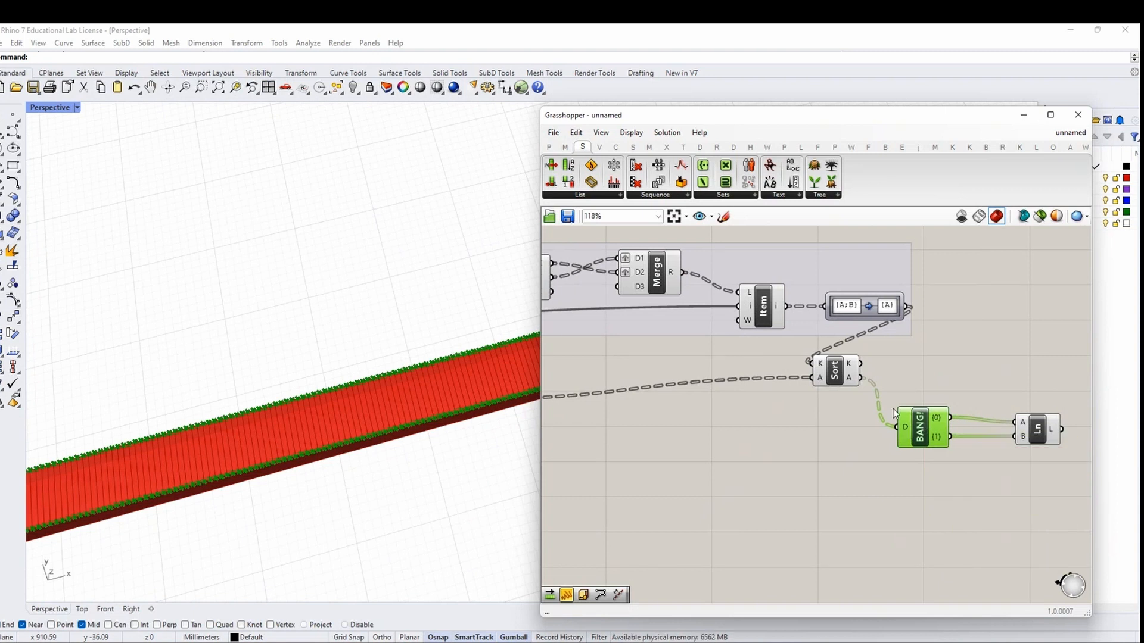
Move Sort aside and rewire dupPt's points into the dispatch input
click(847, 374)
drag(845, 370, 848, 403)
right_drag(772, 464, 833, 455)
scroll(833, 455, down, 1)
drag(888, 398, 873, 383)
drag(835, 465, 941, 430)
right_drag(952, 471, 827, 457)
click(933, 414)
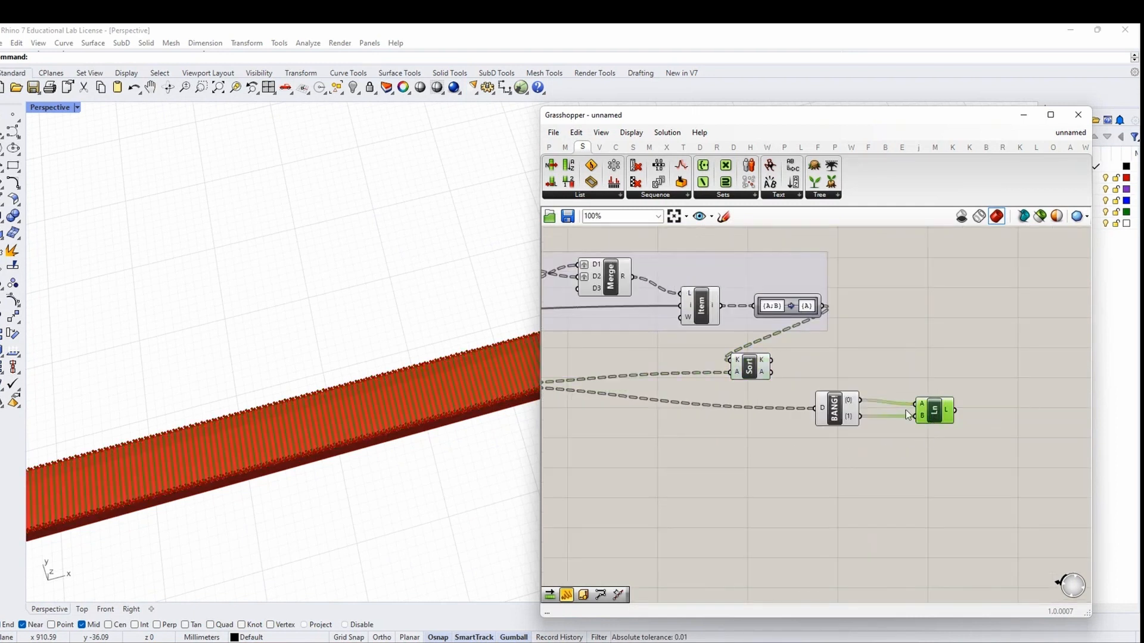
Feed the sorted points into the dispatch input and inspect the lines along the beam
right_drag(471, 411, 453, 435)
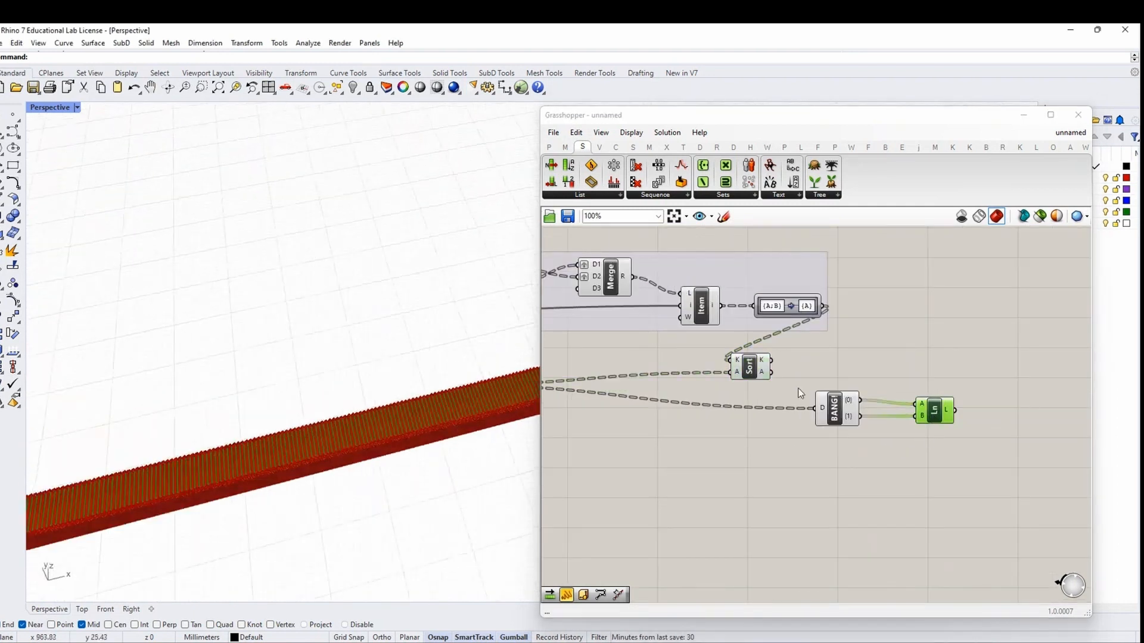
drag(773, 376, 845, 419)
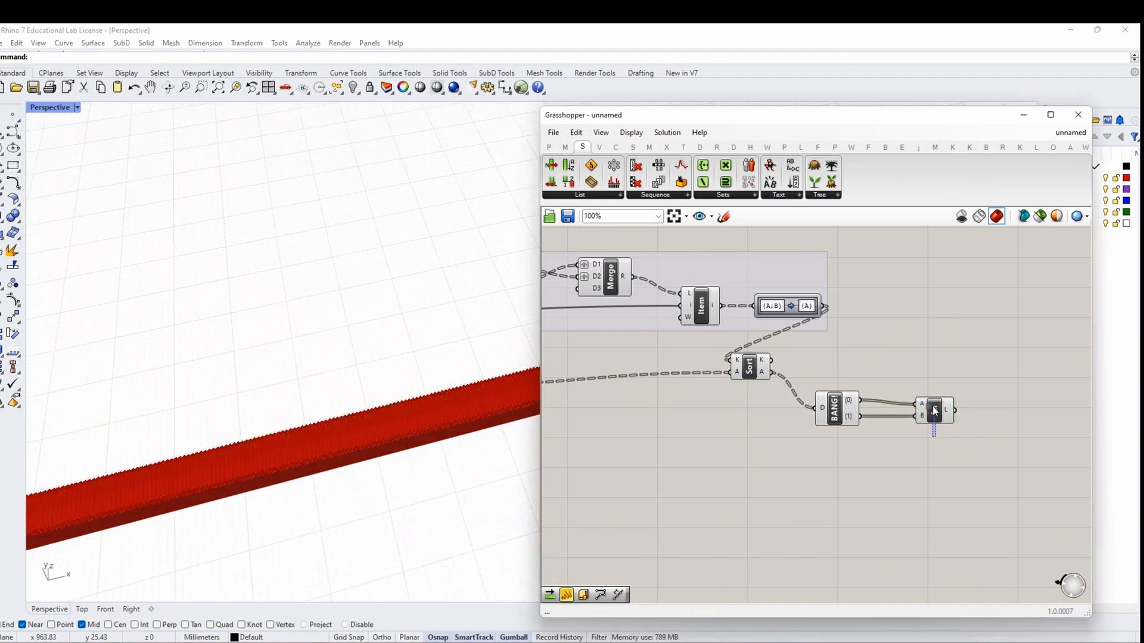
scroll(959, 355, down, 2)
scroll(911, 423, up, 2)
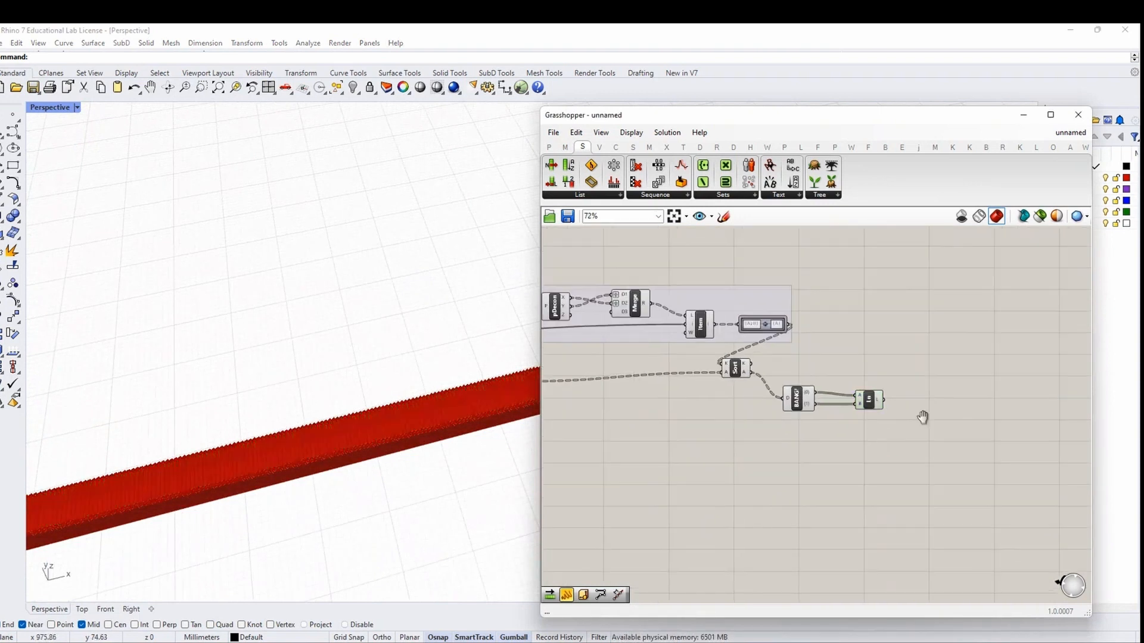
right_drag(227, 426, 515, 382)
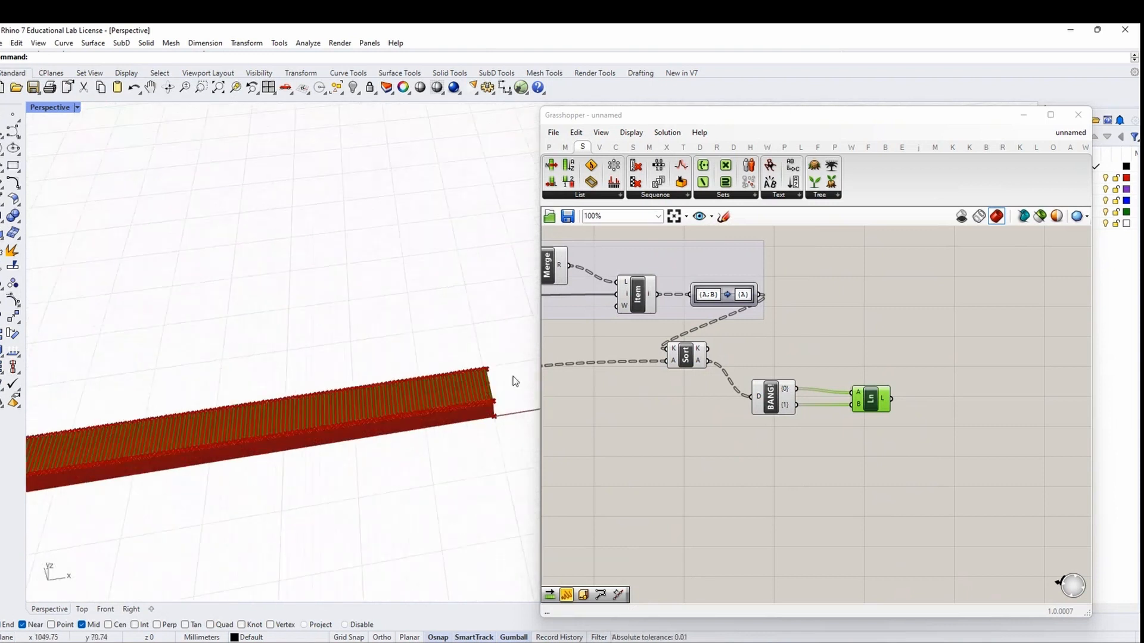
click(970, 414)
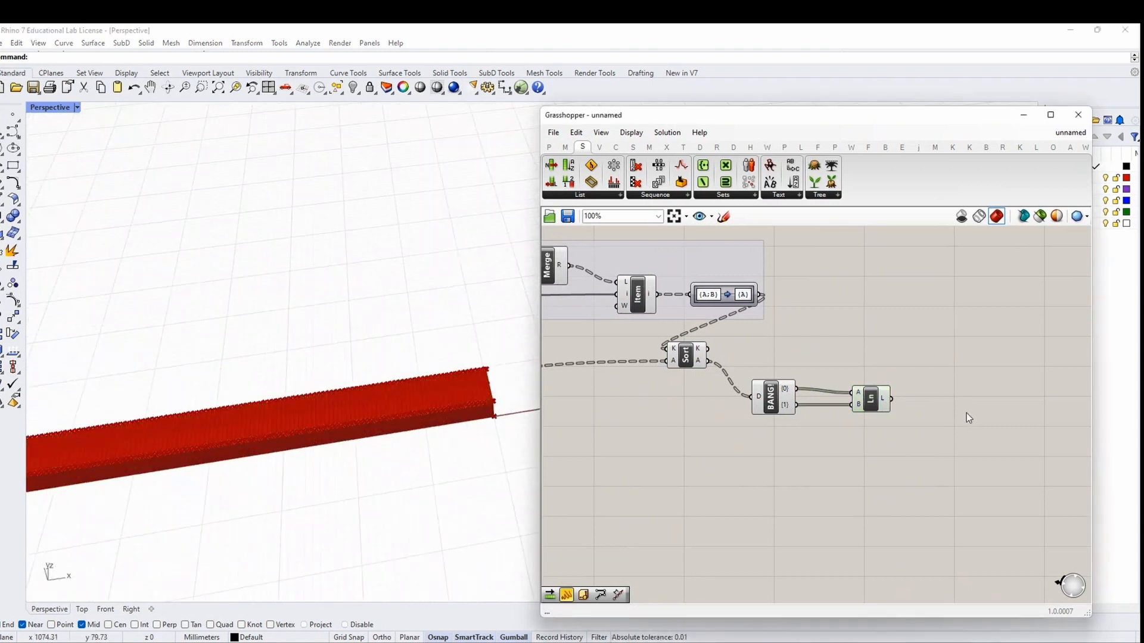
Add a Curve parameter fed by the Line output and rename it path rail
double_click(975, 403)
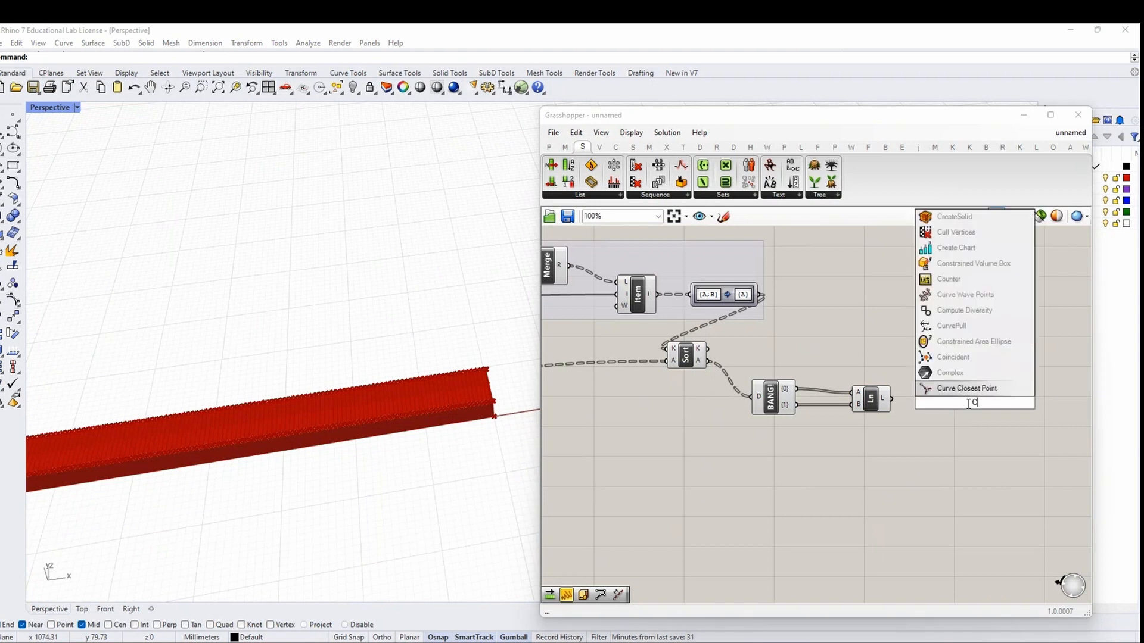
text(curve)
key(Return)
drag(894, 401, 960, 404)
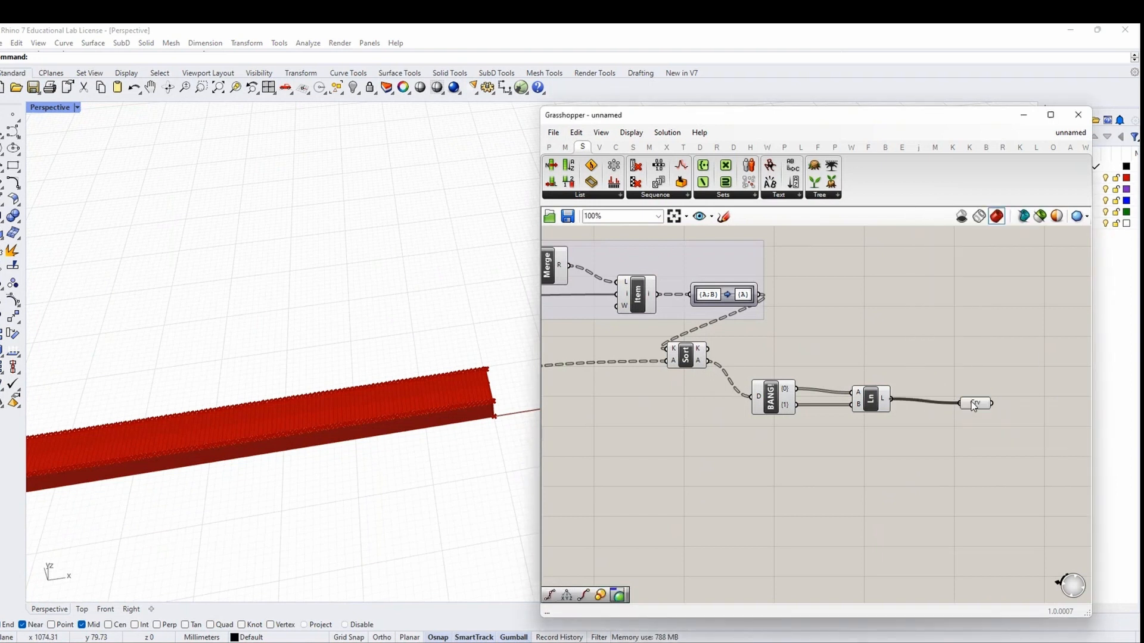
right_click(974, 402)
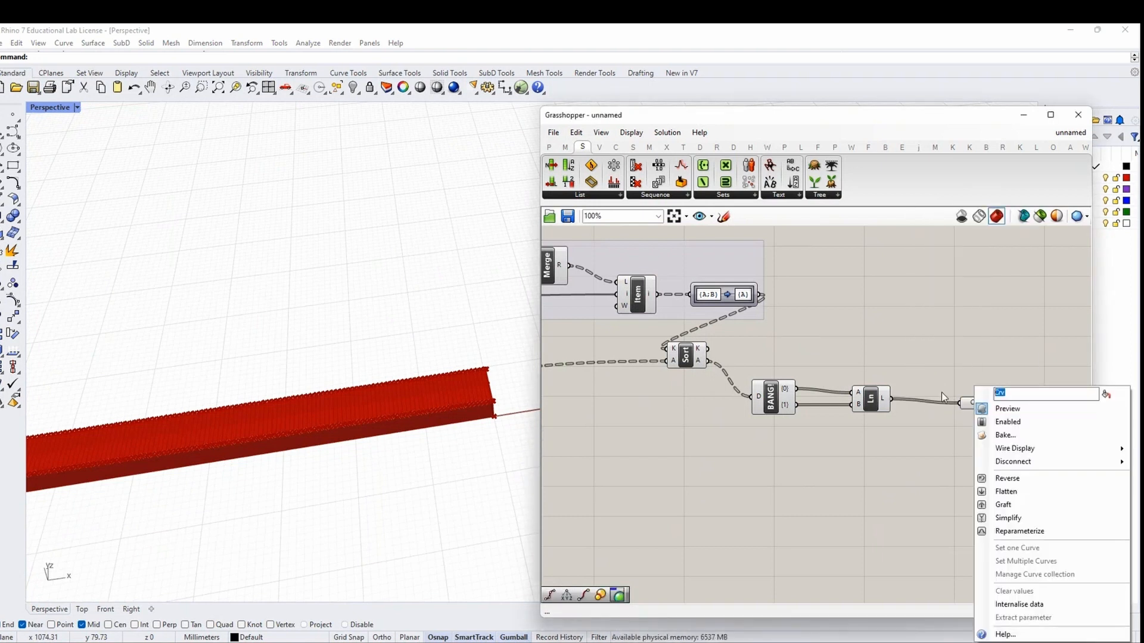
text(path rail)
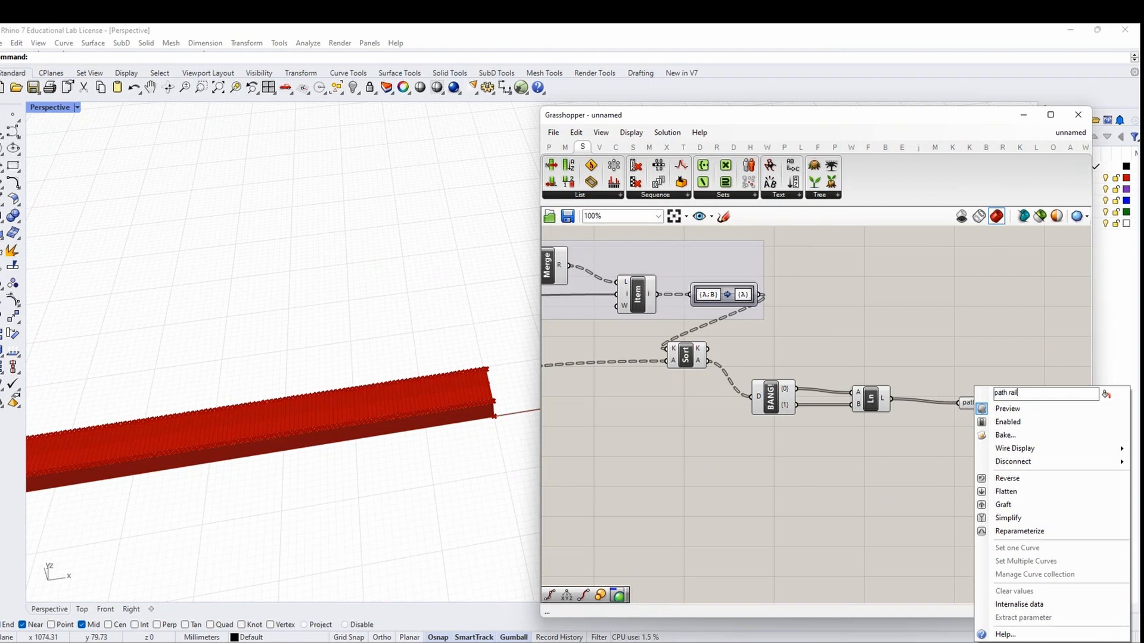
key(BackSpace)
key(BackSpace)
key(BackSpace)
key(Return)
scroll(975, 420, down, 9)
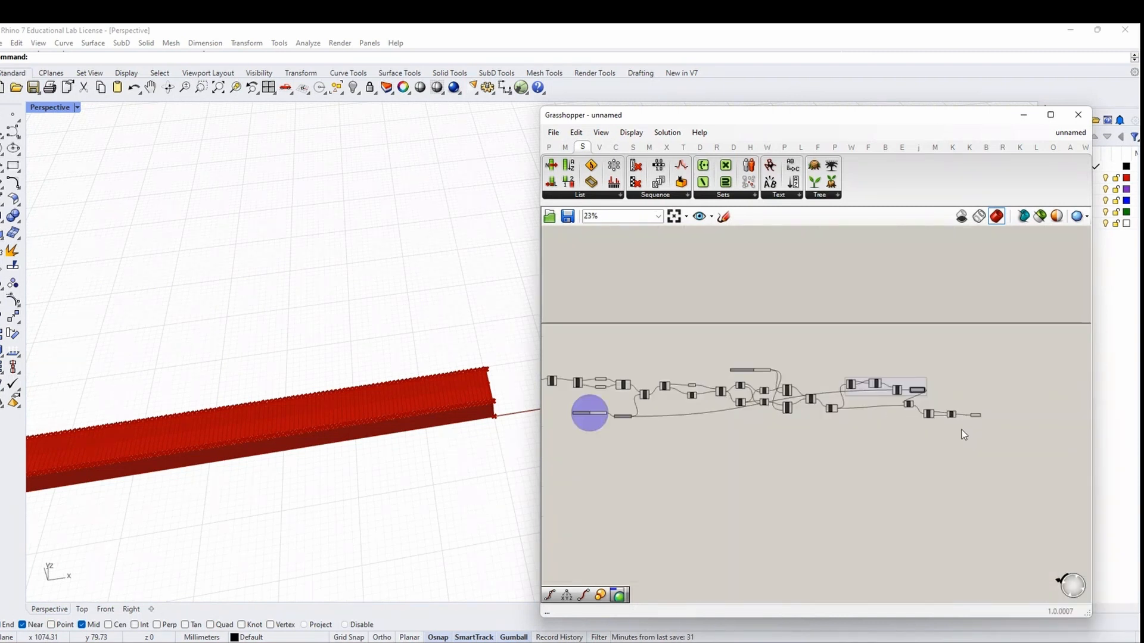
drag(931, 431, 651, 346)
scroll(669, 370, up, 5)
Group the selected path-rail components and name the group CREASTING PATH RAILS AND LONG/SHORT
right_click(652, 345)
click(681, 439)
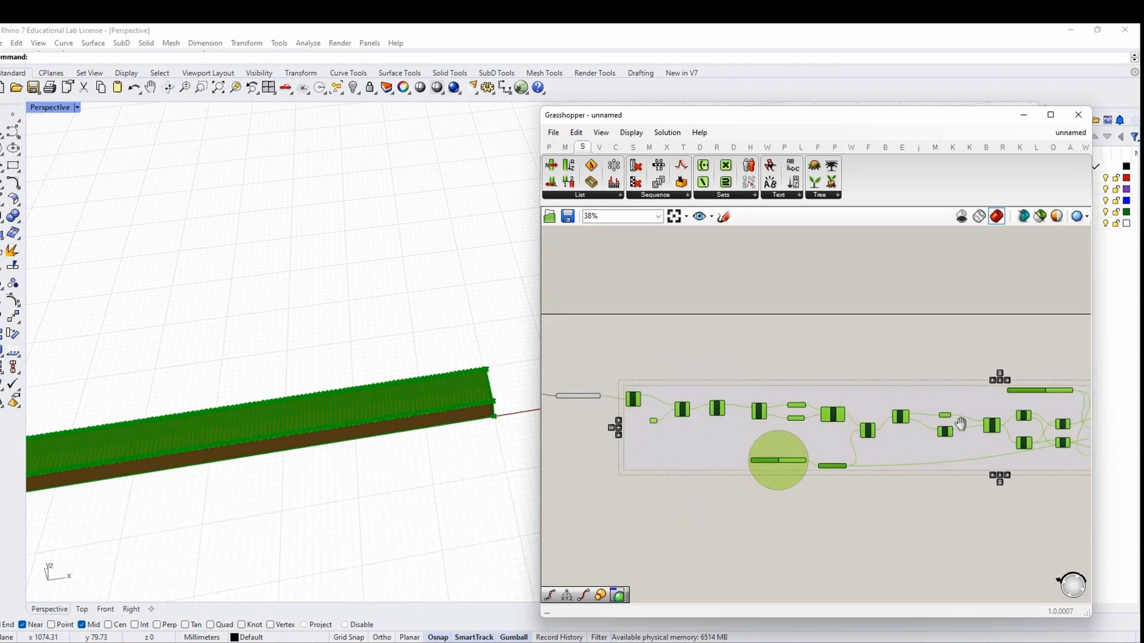
scroll(733, 404, up, 3)
right_click(734, 404)
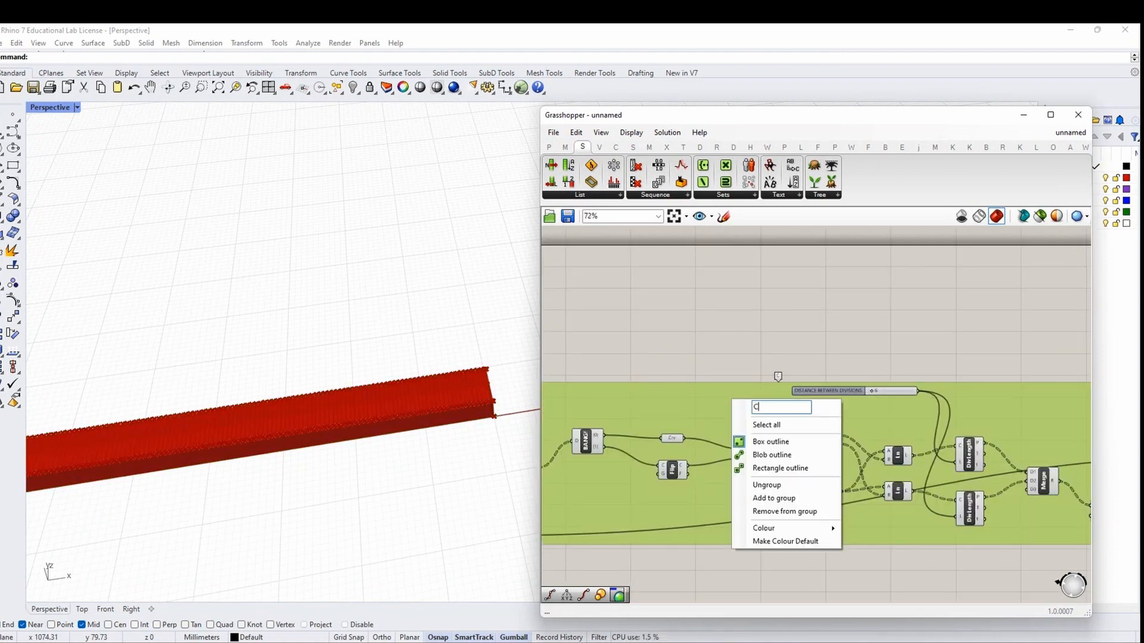
text(CREASTING PATH R)
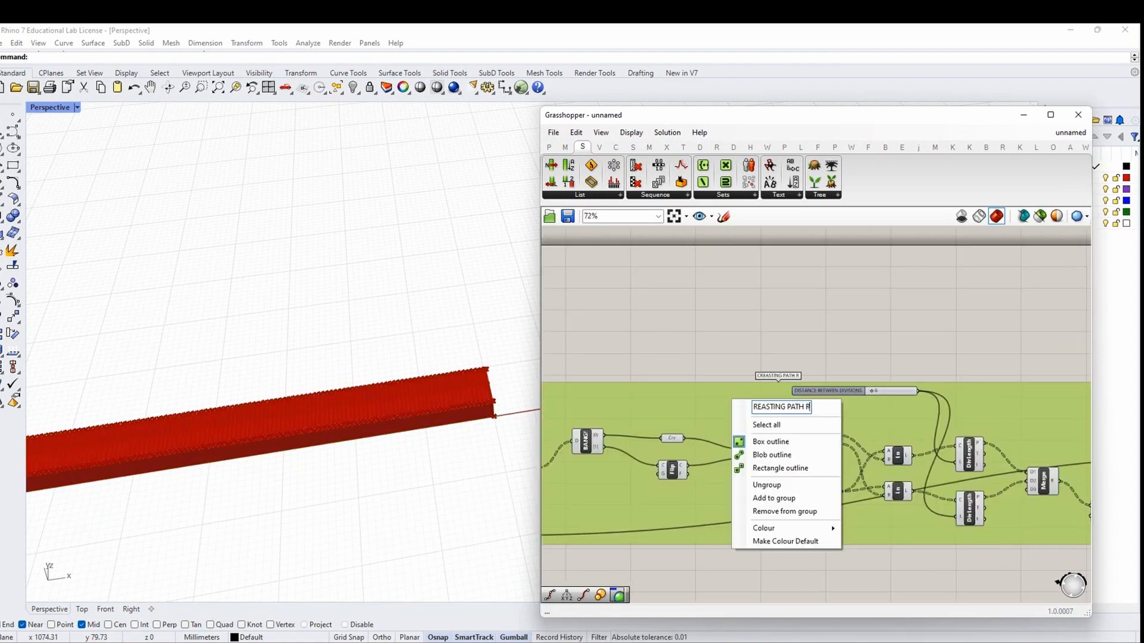
text(AILS AND L)
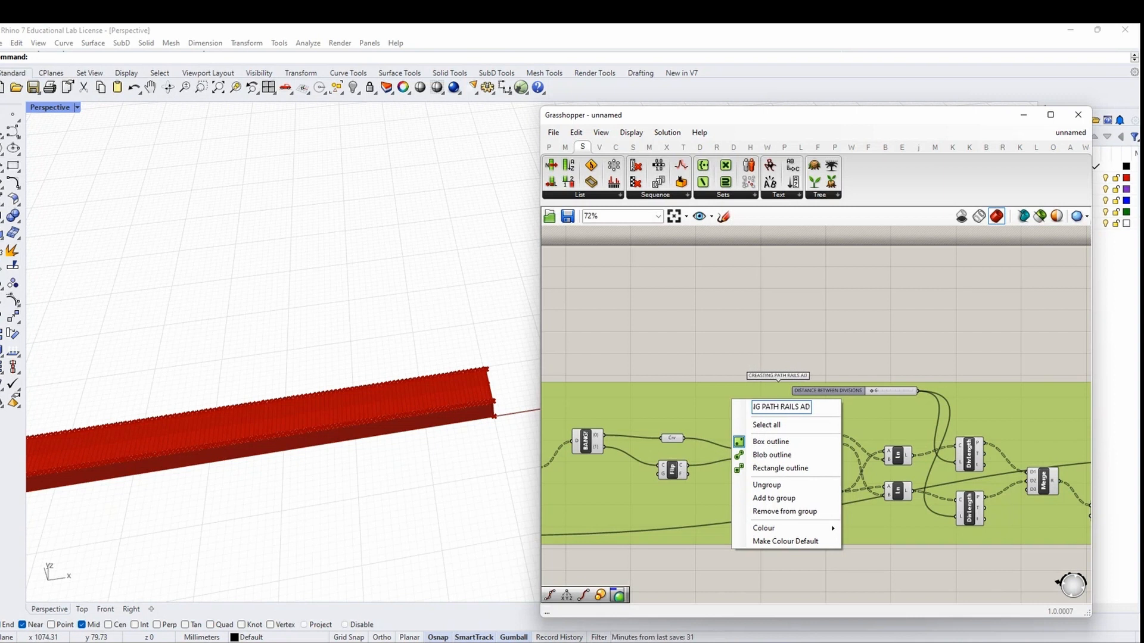
text(ONG/SHORT SIDE)
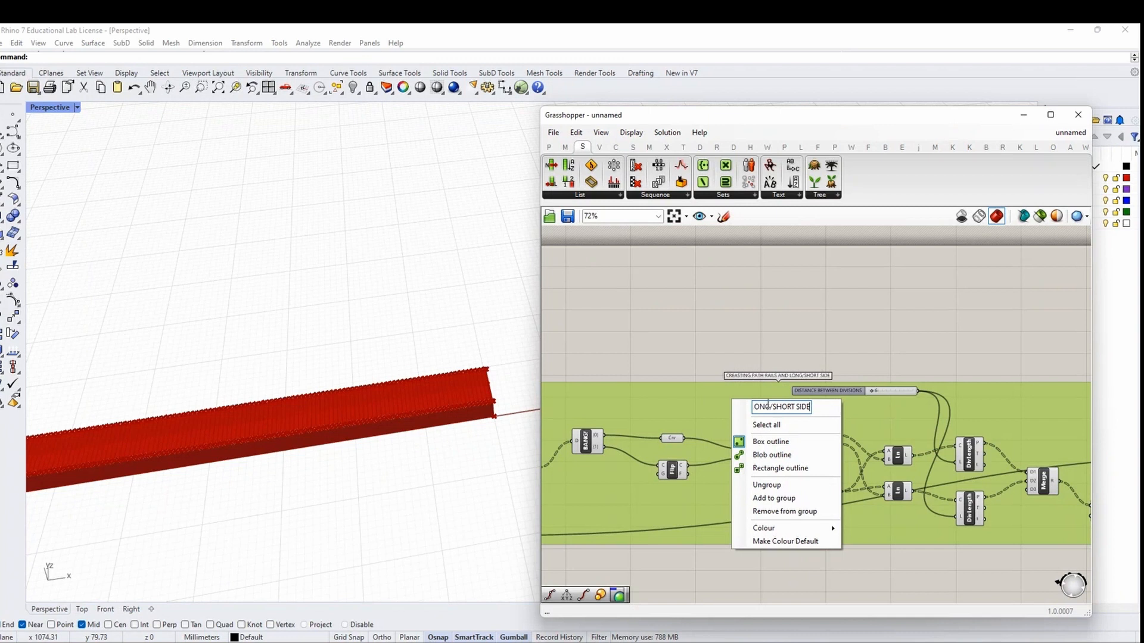
click(774, 338)
scroll(903, 405, down, 3)
scroll(903, 405, down, 4)
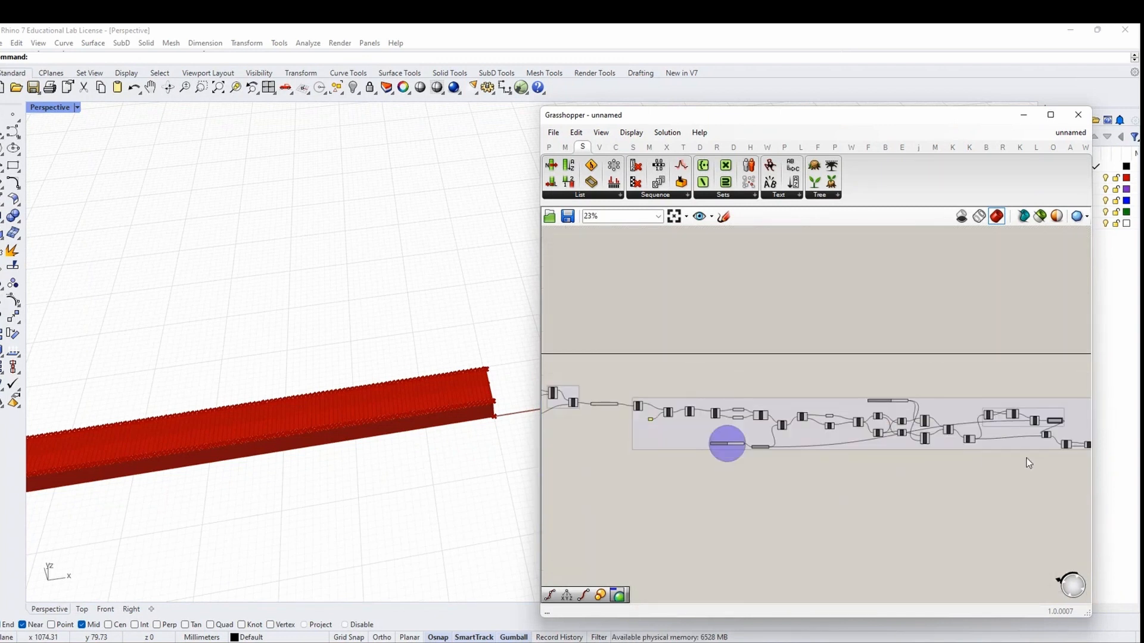
Move the DISTANCE BETWEEN DIVISIONS slider up into the path-rails group area and group it
right_drag(1035, 431, 878, 405)
scroll(880, 405, up, 9)
scroll(882, 403, down, 2)
right_drag(663, 380, 1086, 475)
scroll(1072, 468, up, 1)
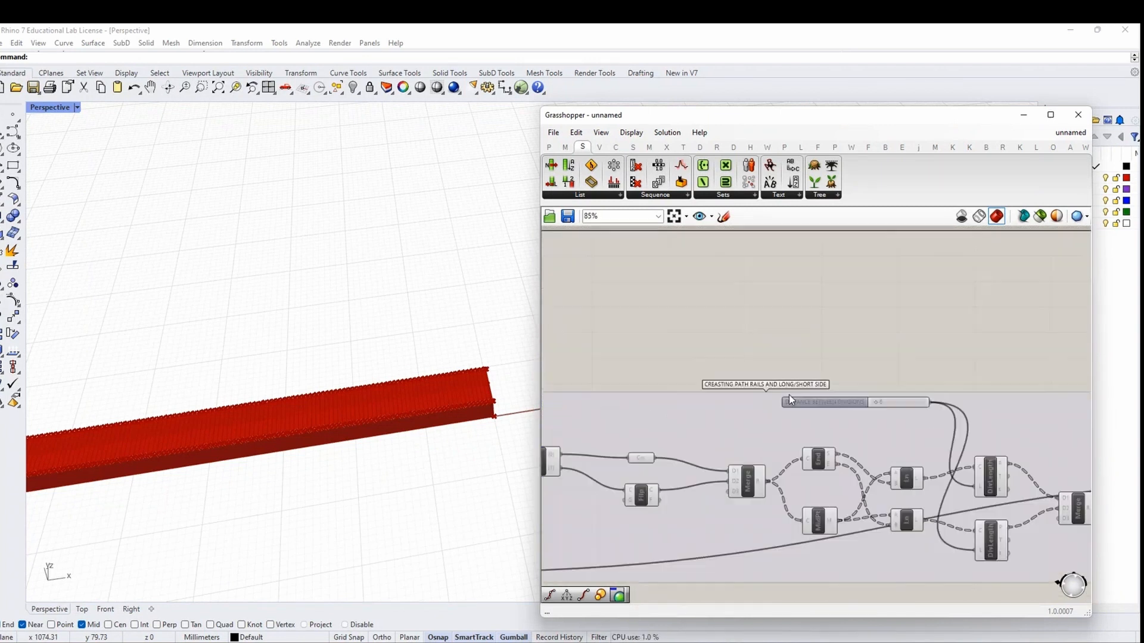
click(808, 403)
right_click(808, 402)
click(853, 338)
drag(830, 403, 836, 366)
right_click(835, 365)
click(903, 346)
right_click(902, 346)
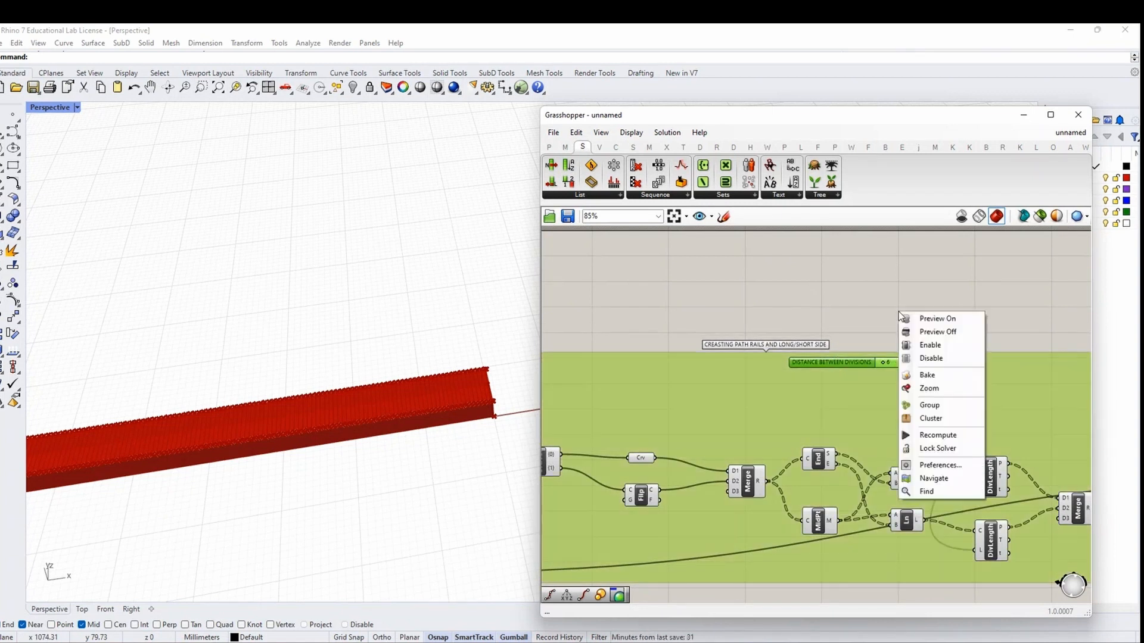
click(919, 401)
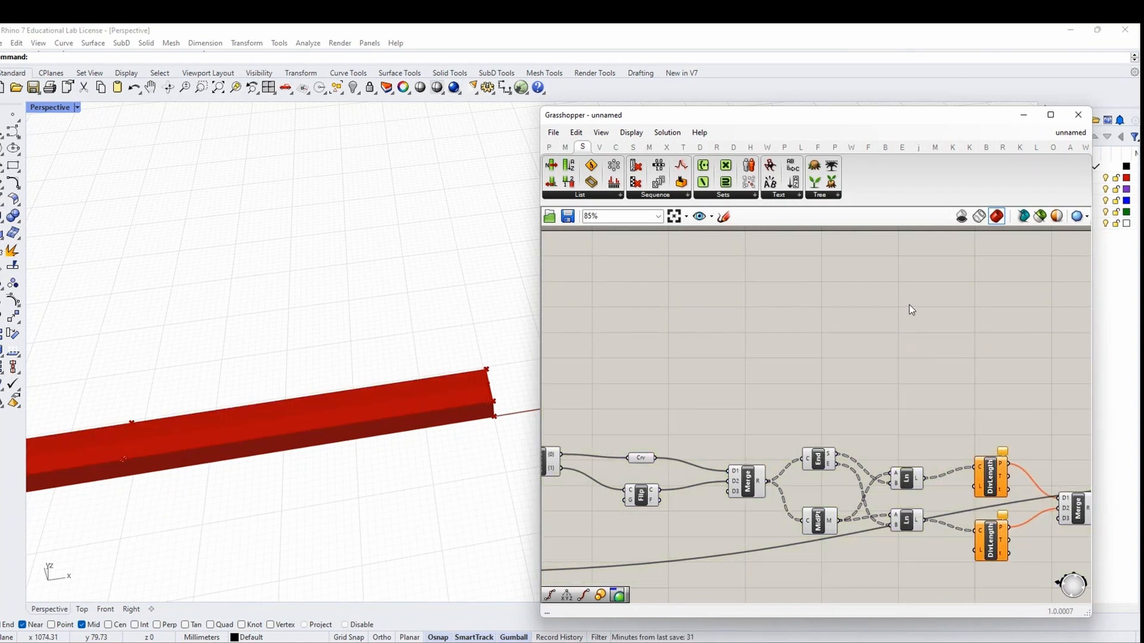
Undo the mistaken grouping and add the slider to the CREASTING PATH RAILS group instead
click(576, 133)
click(583, 144)
click(576, 133)
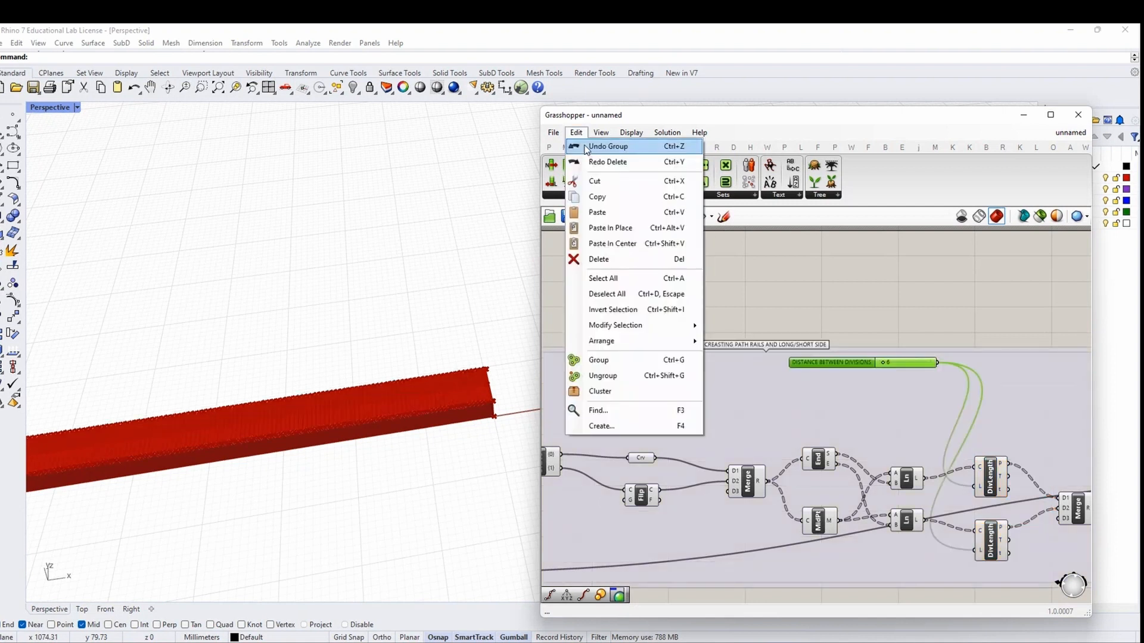
right_click(839, 365)
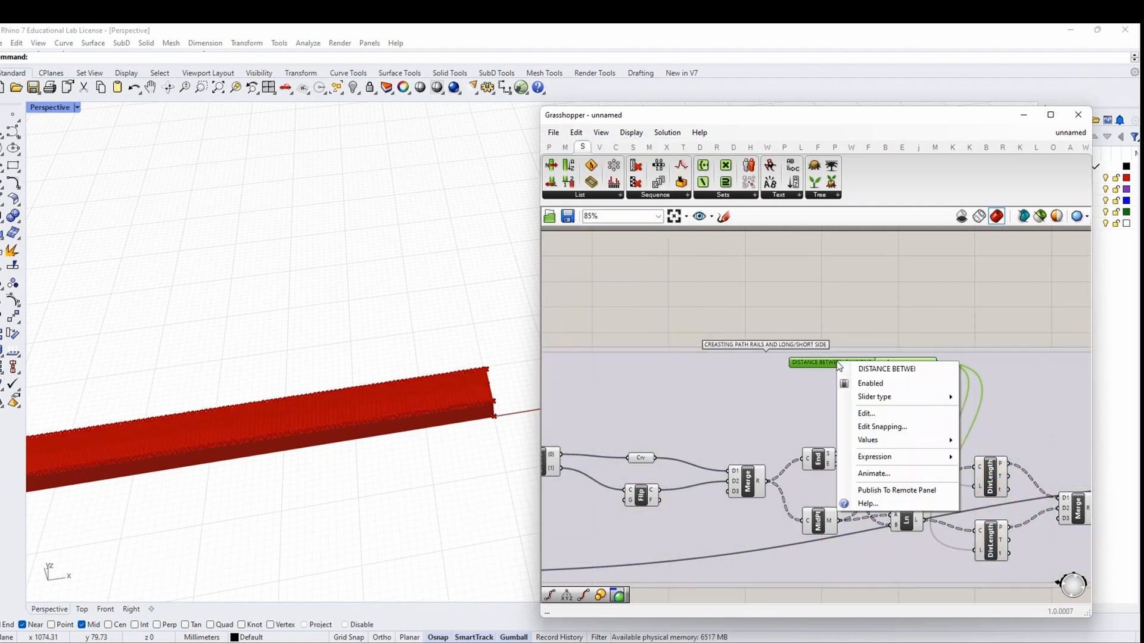
right_click(876, 319)
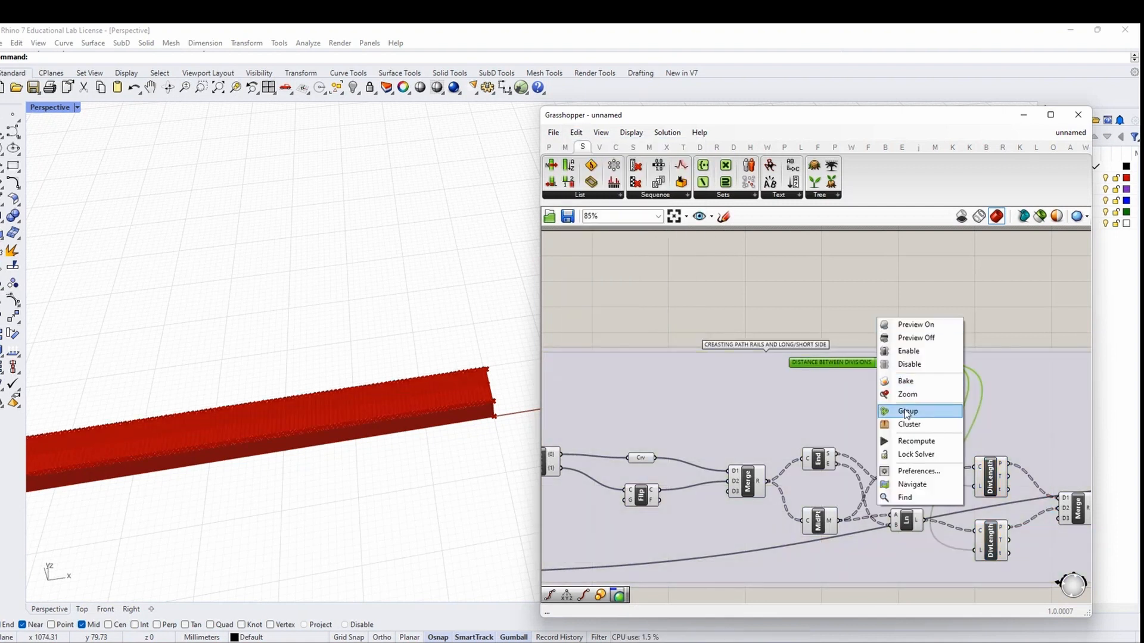
click(906, 413)
click(852, 334)
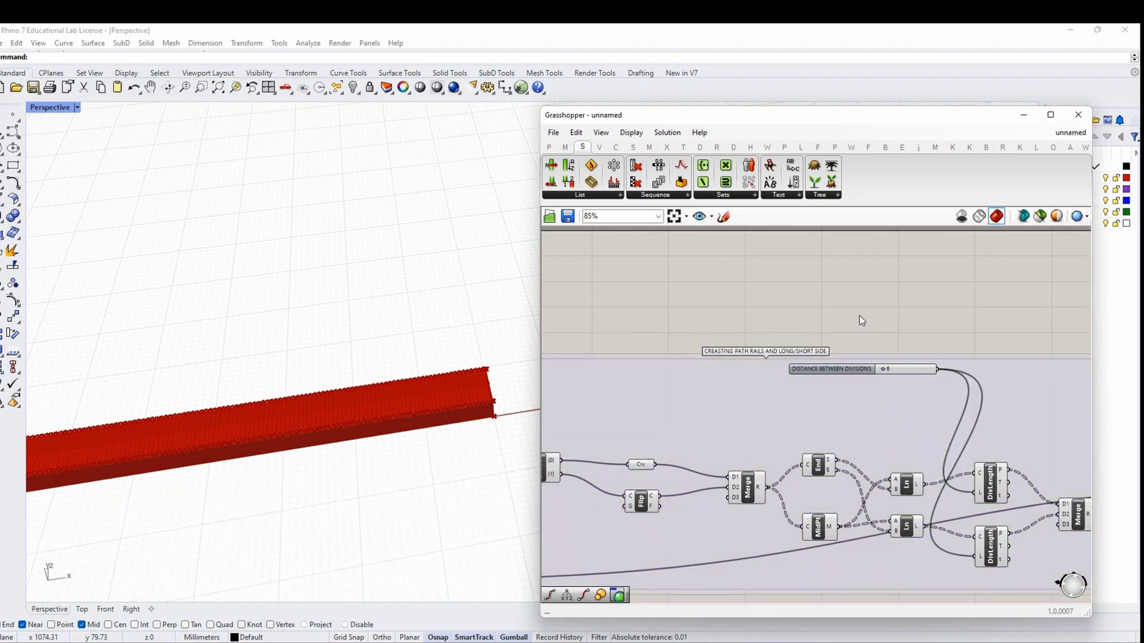
right_drag(859, 334, 724, 323)
Place a NUMBER parameter and connect the distance slider to it
double_click(811, 314)
text(NUMBER)
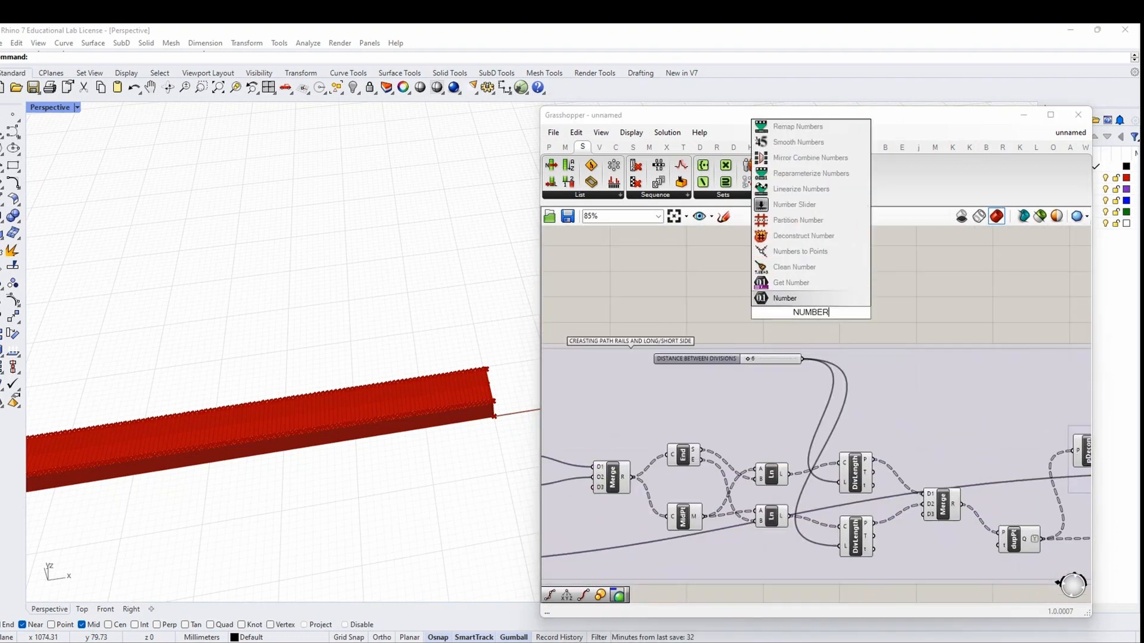
key(Return)
drag(806, 360, 799, 316)
scroll(799, 316, up, 3)
click(809, 317)
click(676, 387)
right_click(677, 388)
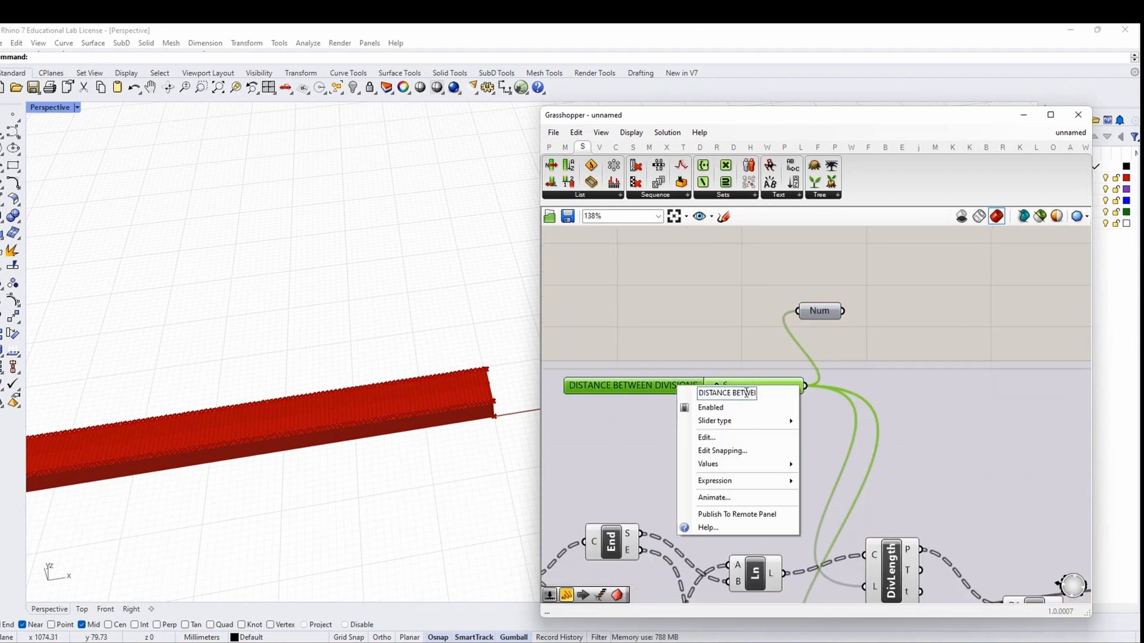
Rename the parameter DISTANCE BETWEEN DIVISIONS and route the slider value through it to both Divide Length components
right_click(818, 310)
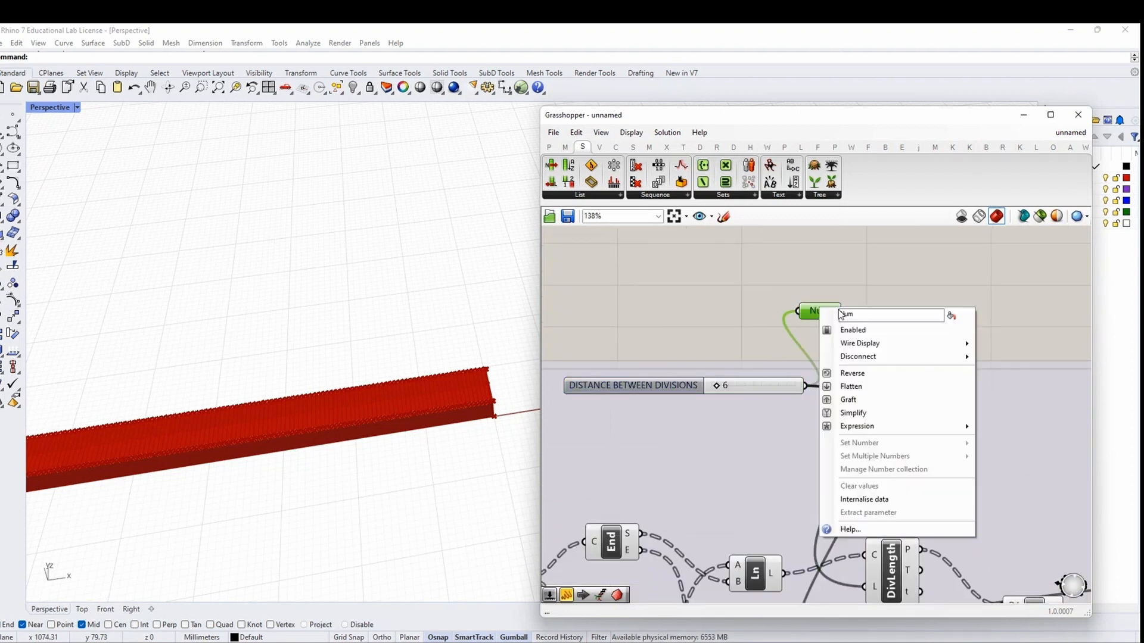
text(DISTANCE BETWEEN DIVISIONS)
key(Return)
scroll(771, 325, down, 2)
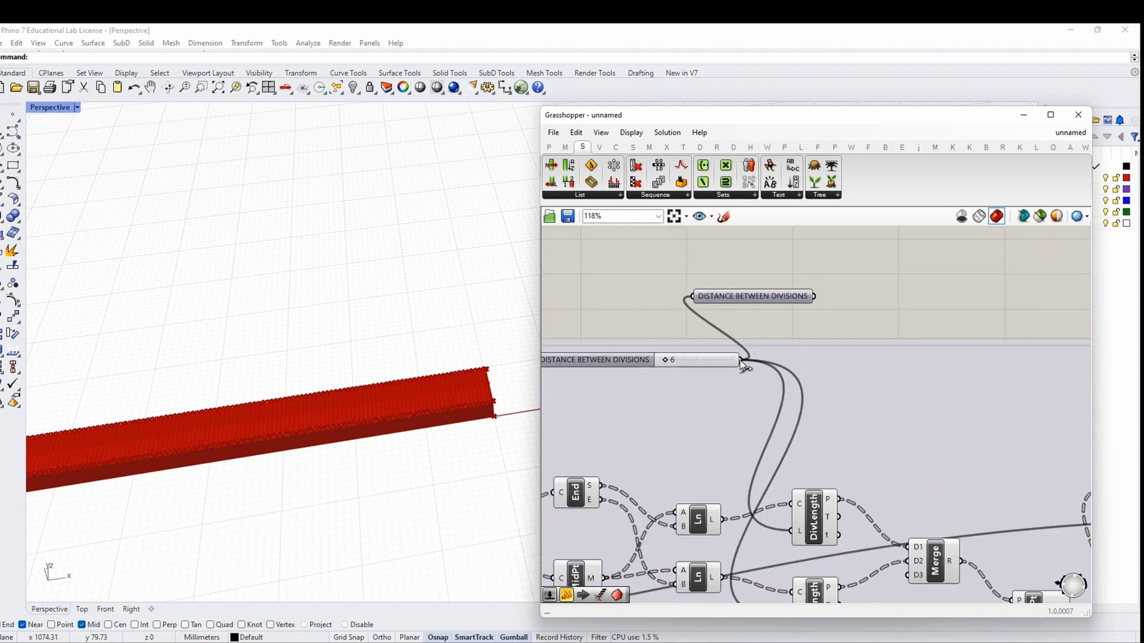
ctrl+drag(692, 298, 818, 298)
drag(742, 360, 737, 387)
scroll(759, 299, down, 2)
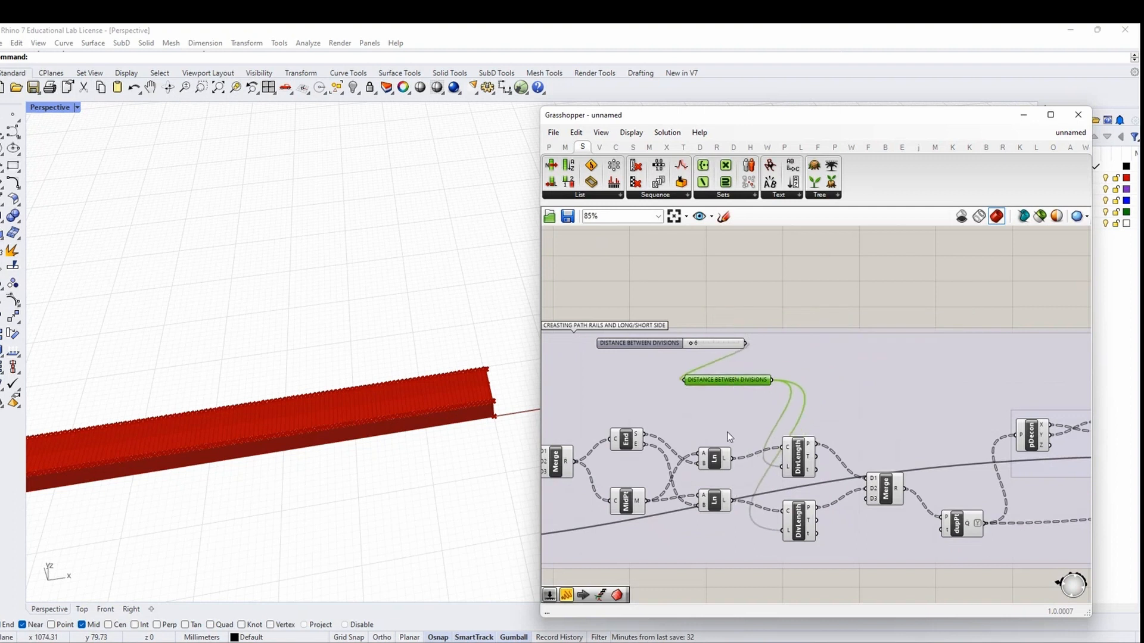
Move the distance slider aside and preview the dupPt, Item and Sort outputs
right_drag(728, 437, 763, 391)
scroll(761, 382, down, 1)
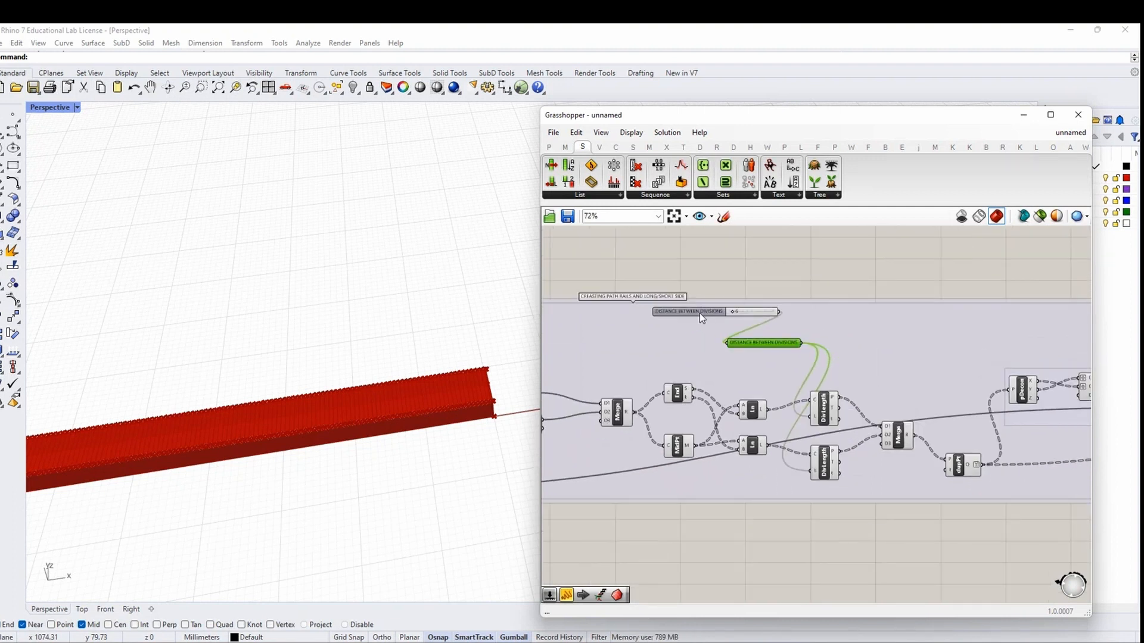
drag(699, 312, 634, 330)
click(777, 292)
scroll(1026, 454, down, 2)
right_drag(1026, 454, 692, 400)
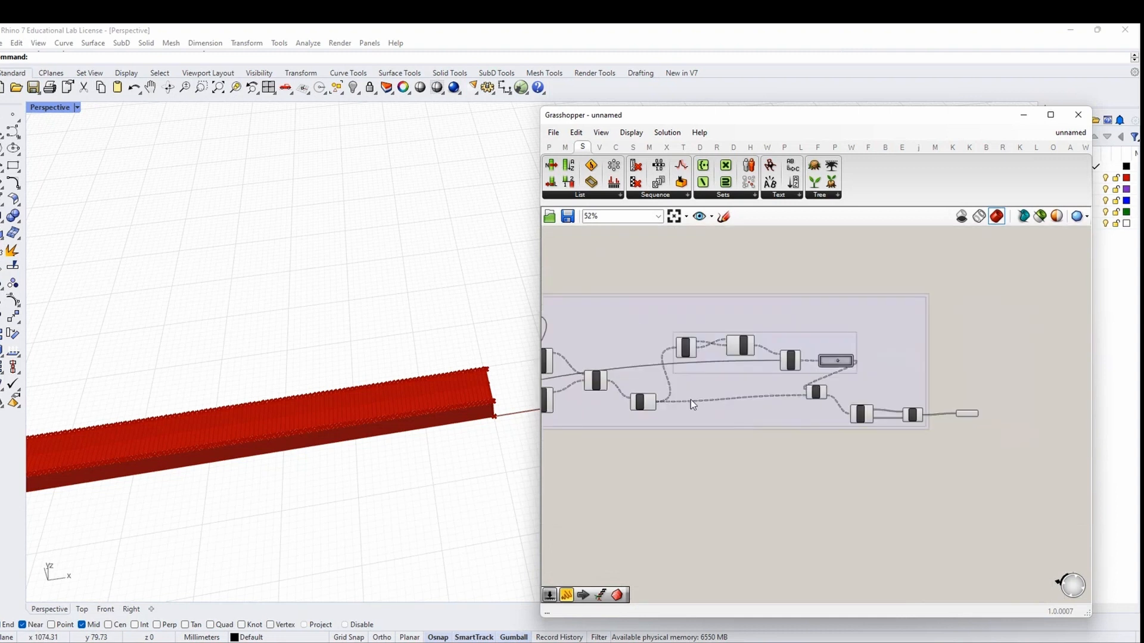
scroll(692, 399, up, 3)
click(611, 409)
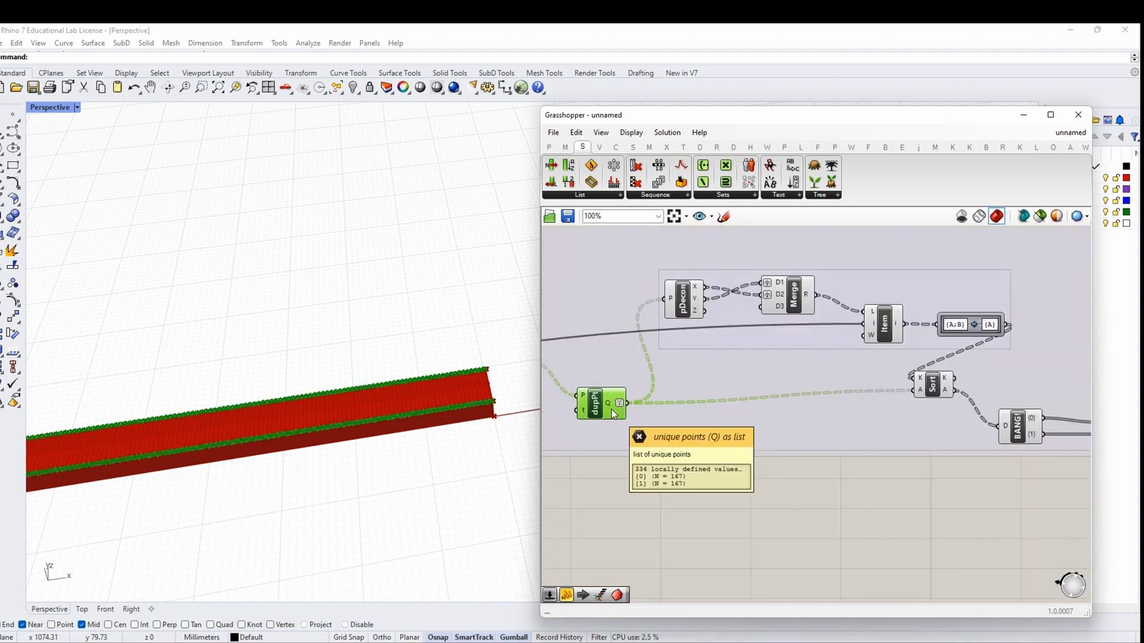
scroll(611, 410, down, 2)
mouse_move(703, 344)
right_down()
mouse_move(767, 337)
mouse_move(698, 355)
right_up()
scroll(737, 345, up, 2)
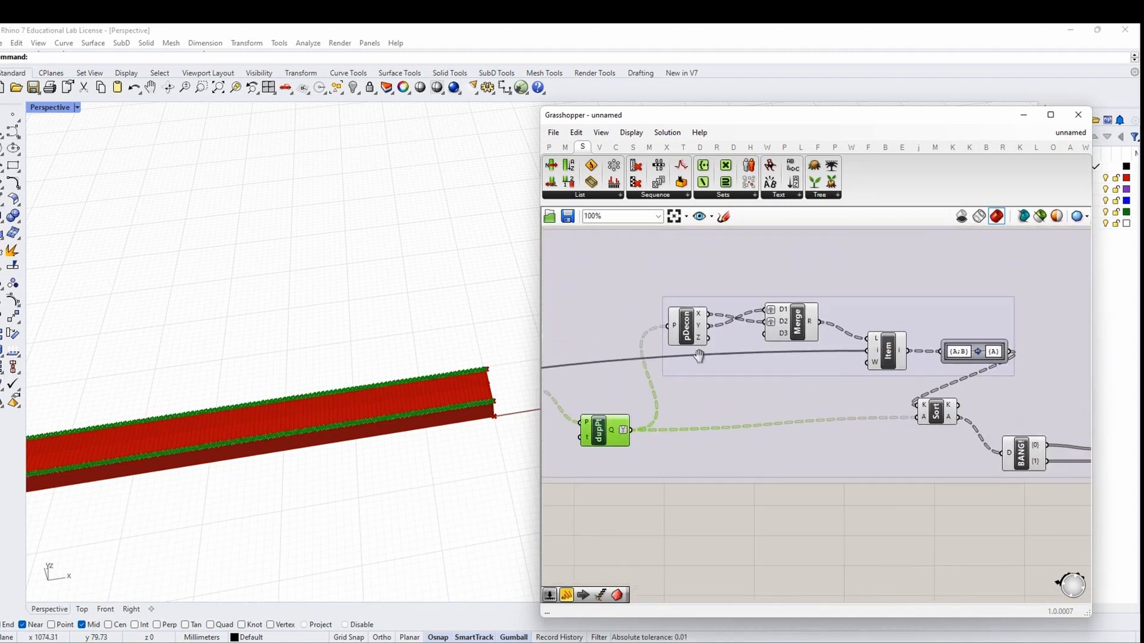
scroll(699, 356, down, 3)
click(872, 361)
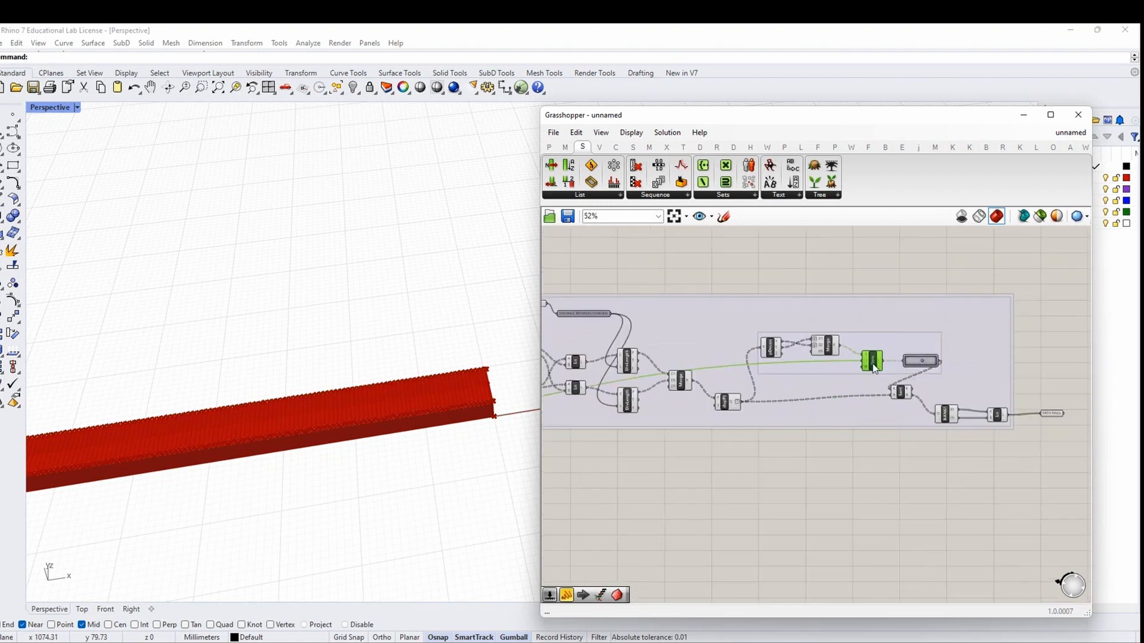
scroll(872, 365, up, 2)
click(913, 401)
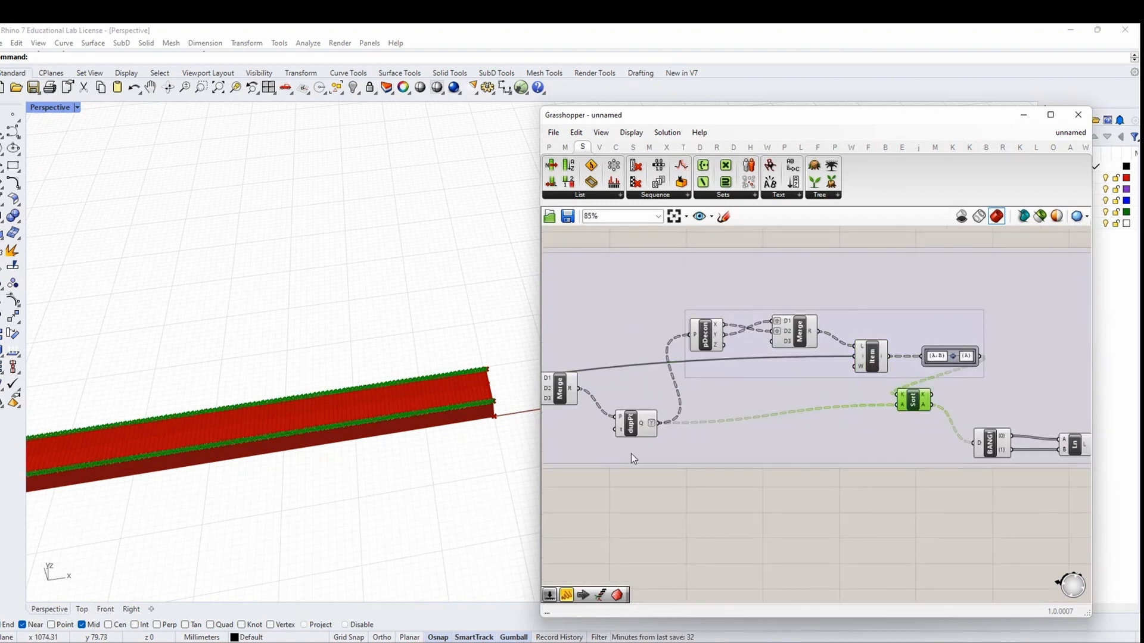
right_drag(631, 453, 628, 409)
click(790, 418)
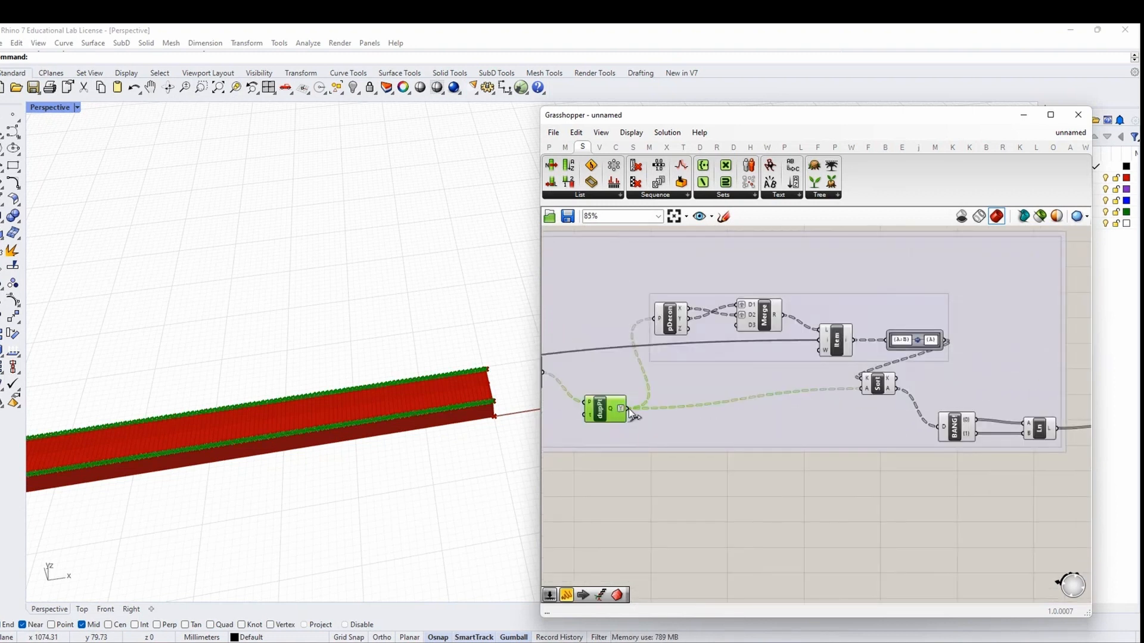
Wire dupPt's unique points (Q) into BANG's D input, undoing and redoing the connection
drag(628, 408, 937, 433)
key(ctrl+z)
drag(628, 409, 966, 433)
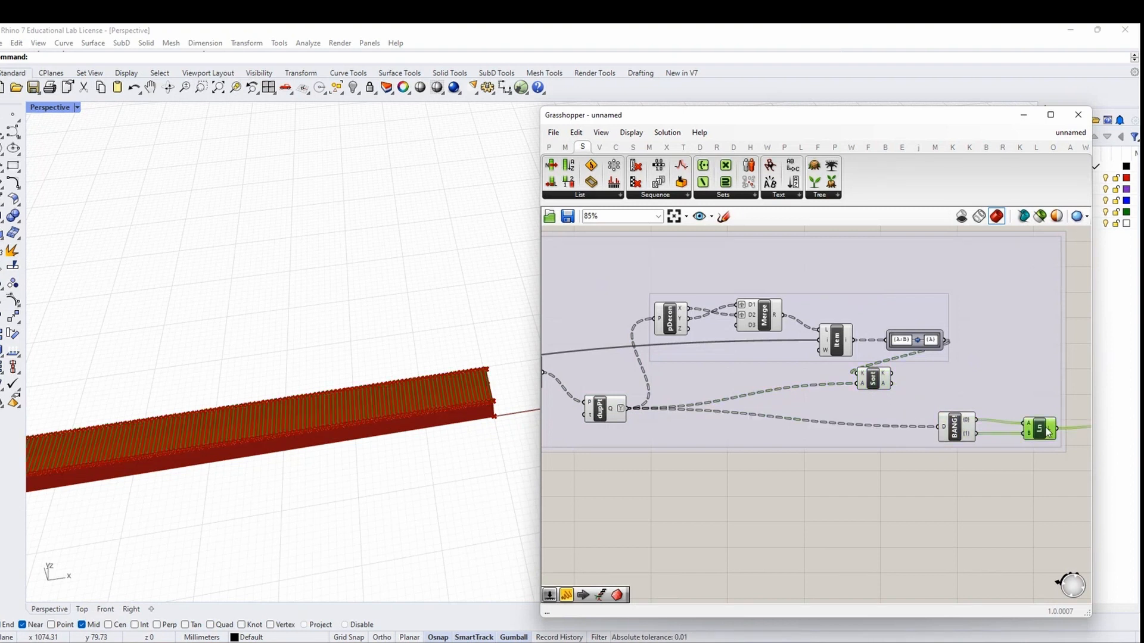
scroll(671, 451, down, 4)
scroll(628, 446, up, 5)
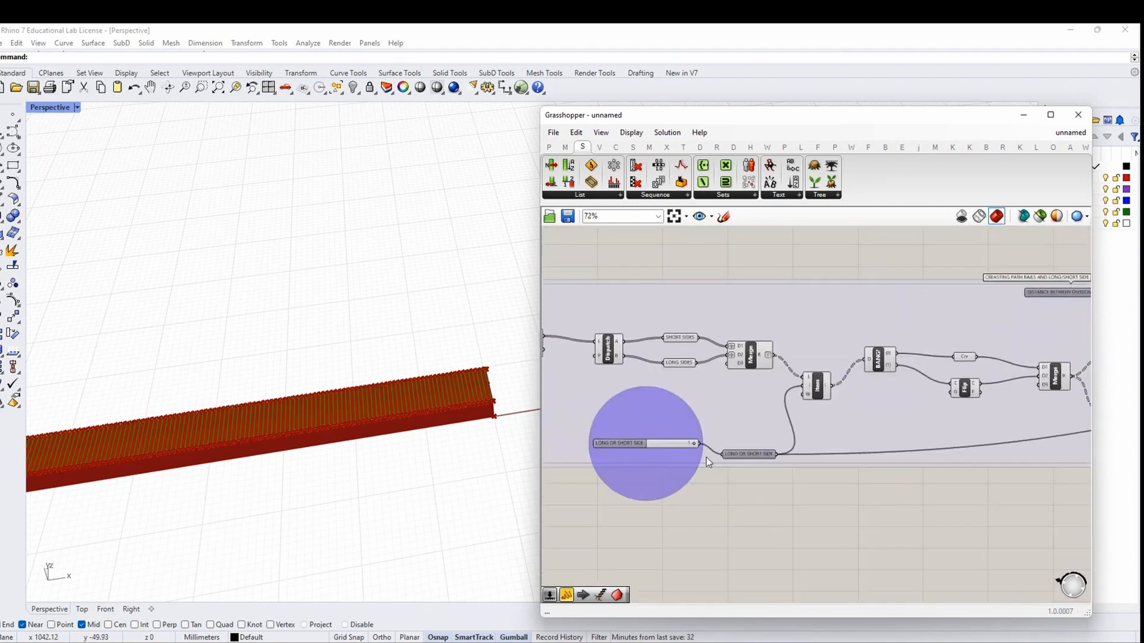
Toggle LONG OR SHORT SIDE from 0 to 1 and orbit the beam to check the rails
mouse_move(700, 437)
mouse_down()
mouse_move(651, 442)
mouse_move(696, 440)
mouse_up()
right_drag(390, 448, 256, 416)
scroll(423, 395, down, 3)
scroll(420, 398, down, 4)
scroll(178, 360, up, 3)
right_drag(391, 444, 319, 461)
right_drag(228, 380, 411, 444)
scroll(696, 473, down, 6)
Preview dupPt, Merge and PATH RAILS, confirming 167 rail segments of 63.00 mm along the beam
right_drag(988, 475, 677, 471)
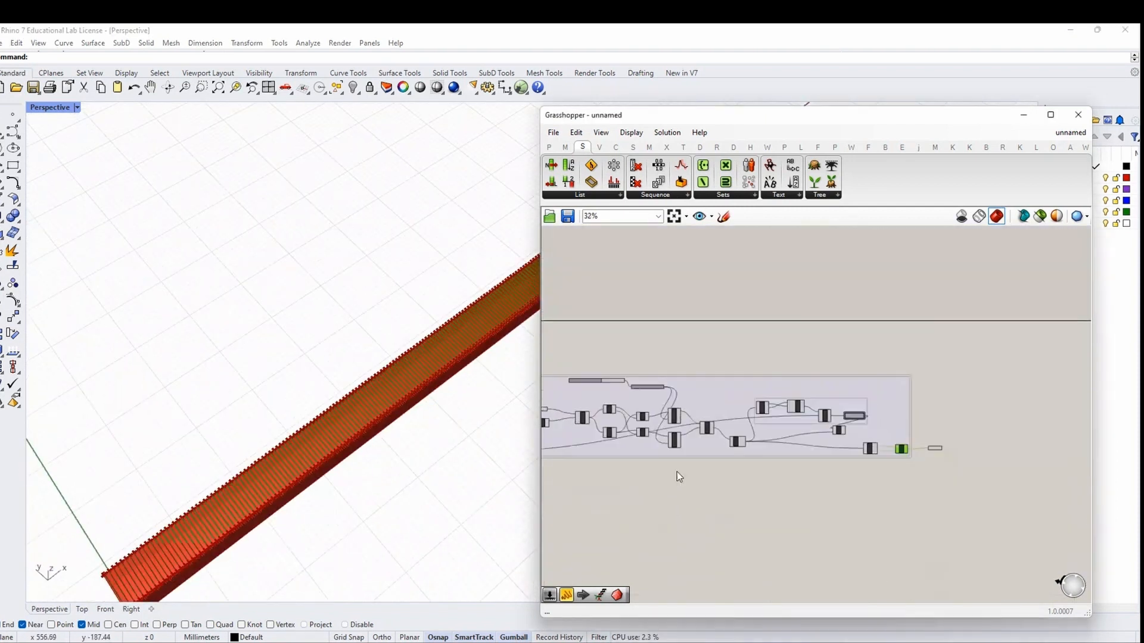
scroll(959, 460, up, 5)
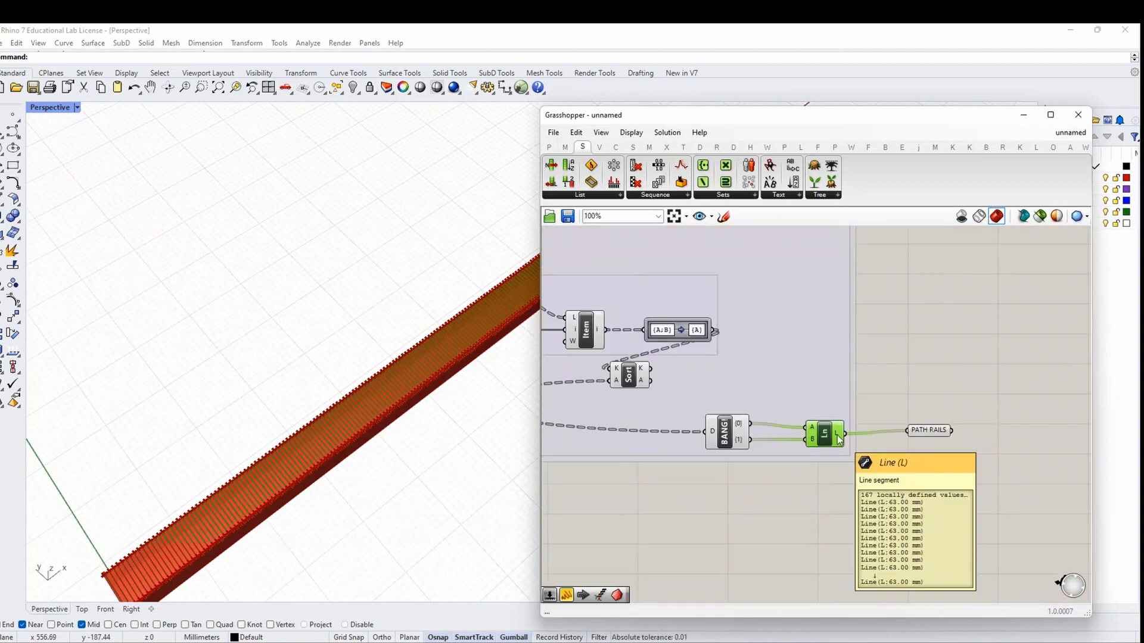
scroll(744, 429, down, 2)
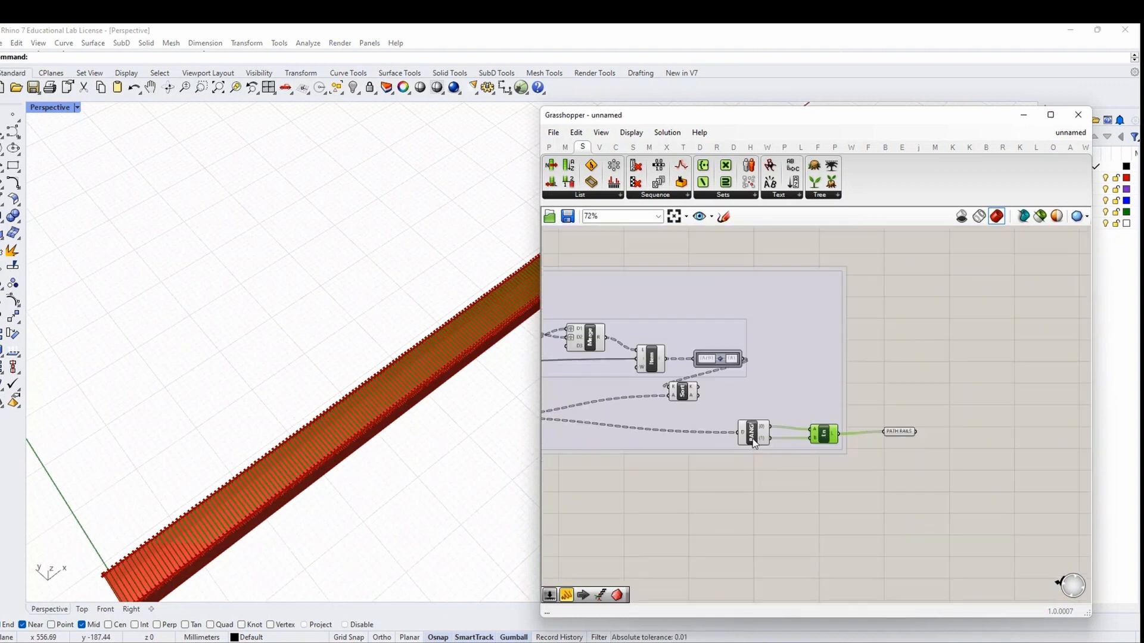
right_drag(754, 440, 1029, 461)
click(729, 446)
click(658, 411)
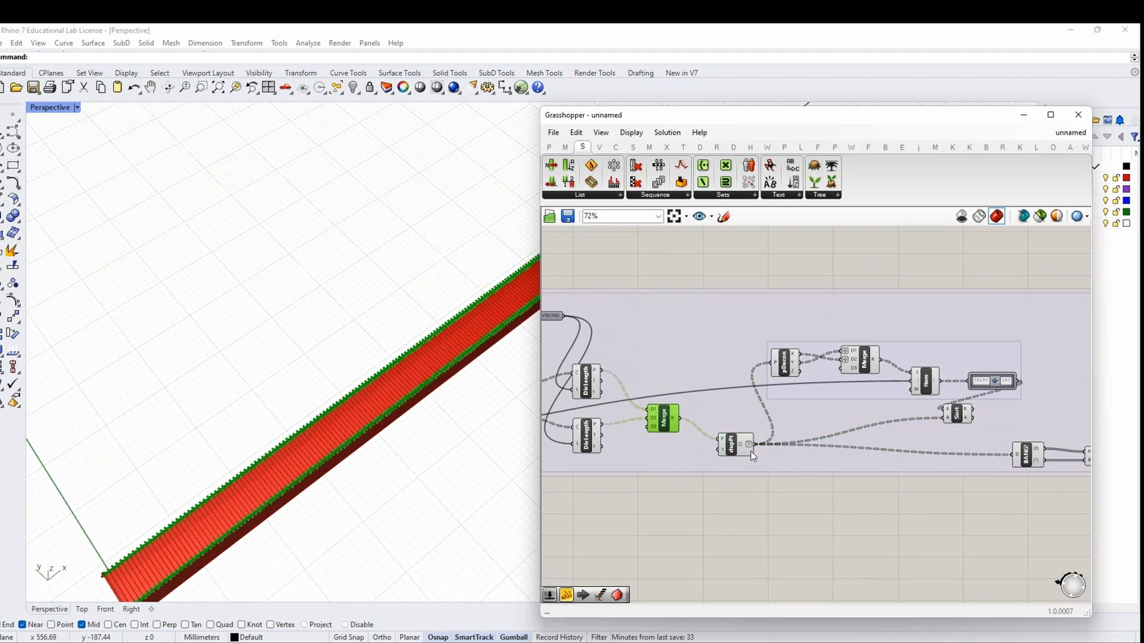
click(745, 447)
scroll(739, 441, down, 5)
scroll(780, 467, up, 3)
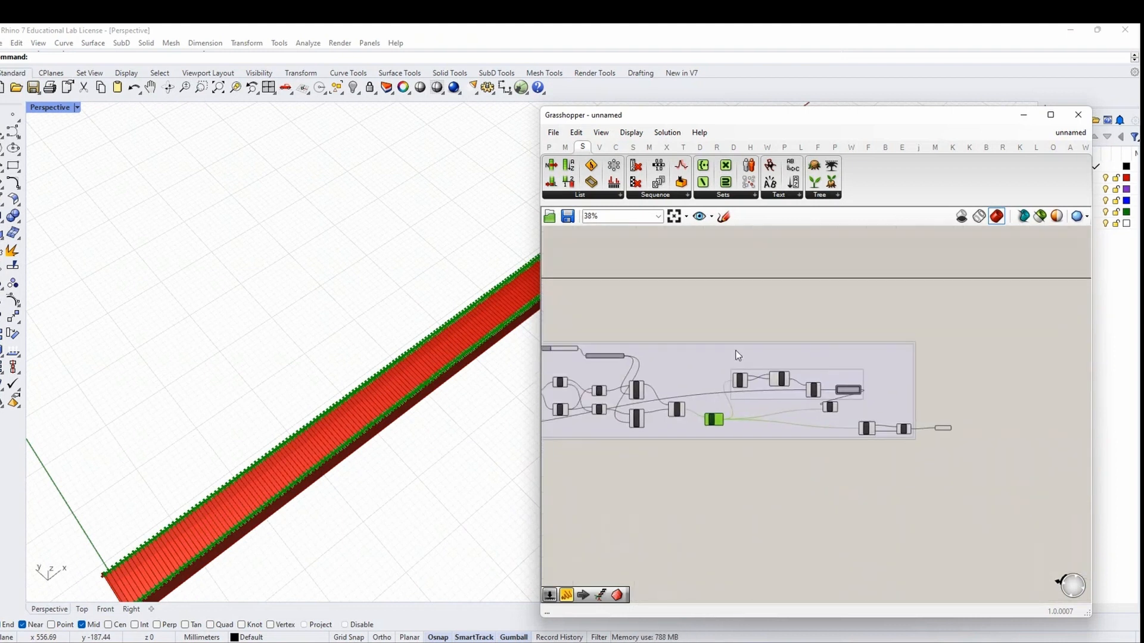
click(734, 435)
scroll(945, 433, up, 3)
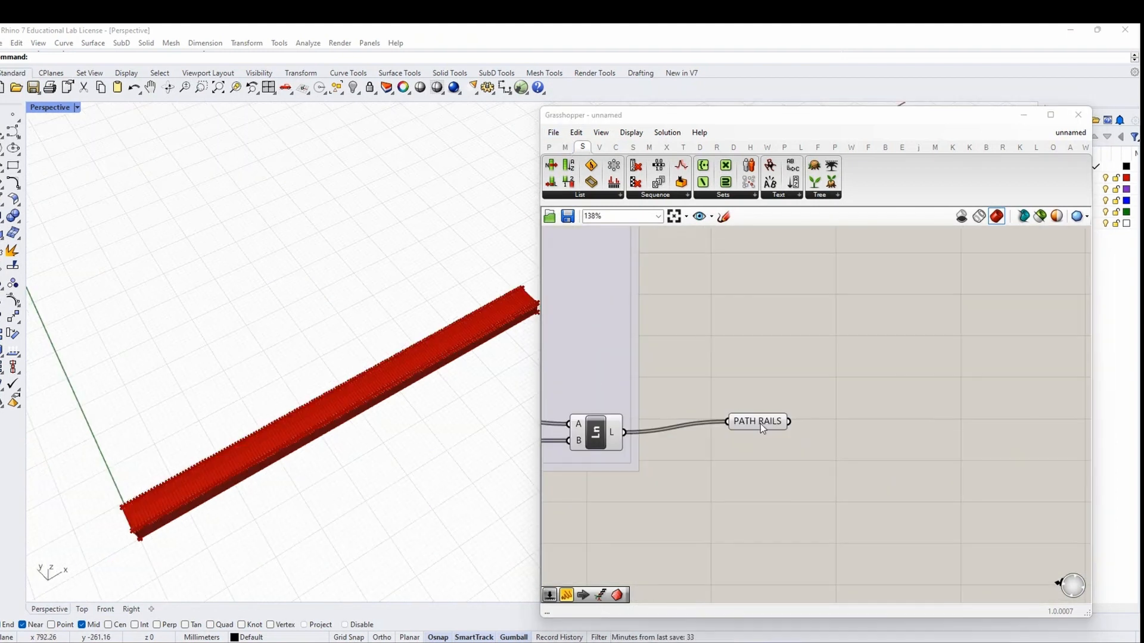
click(762, 423)
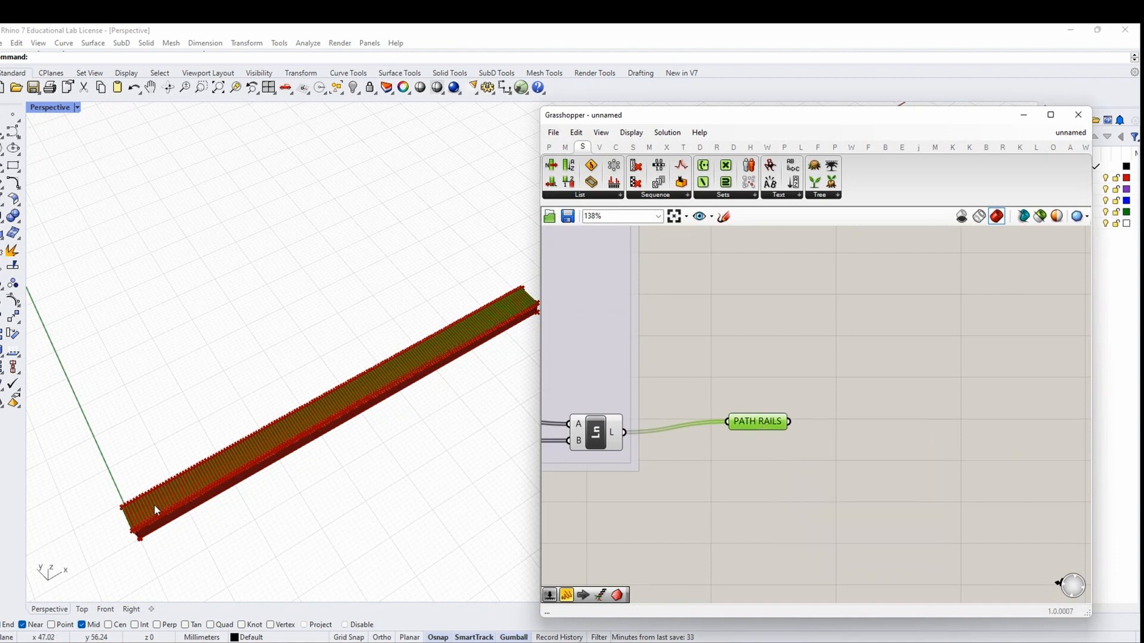
scroll(153, 504, up, 5)
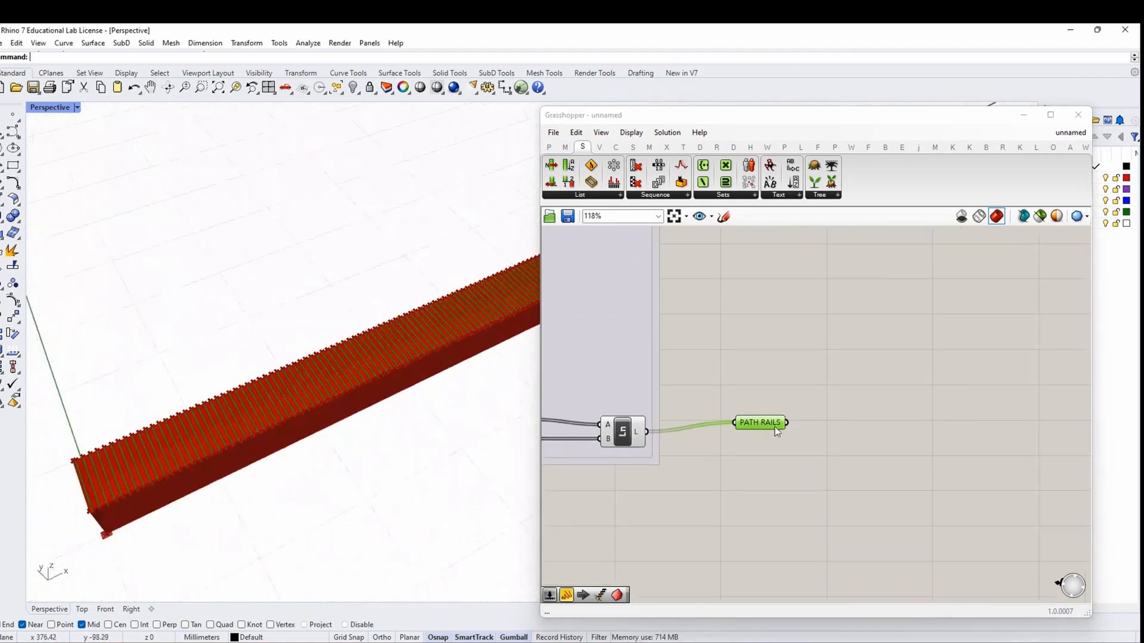
scroll(775, 427, down, 5)
Give the path-rails group a blob outline
right_click(762, 361)
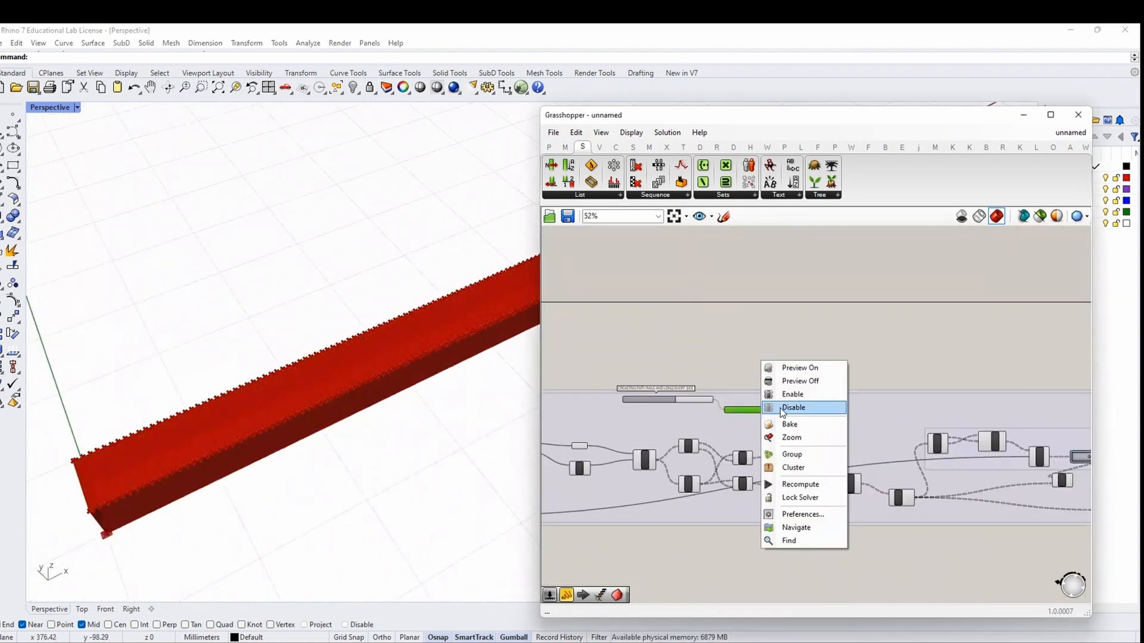
key(Escape)
scroll(765, 412, up, 3)
right_click(756, 402)
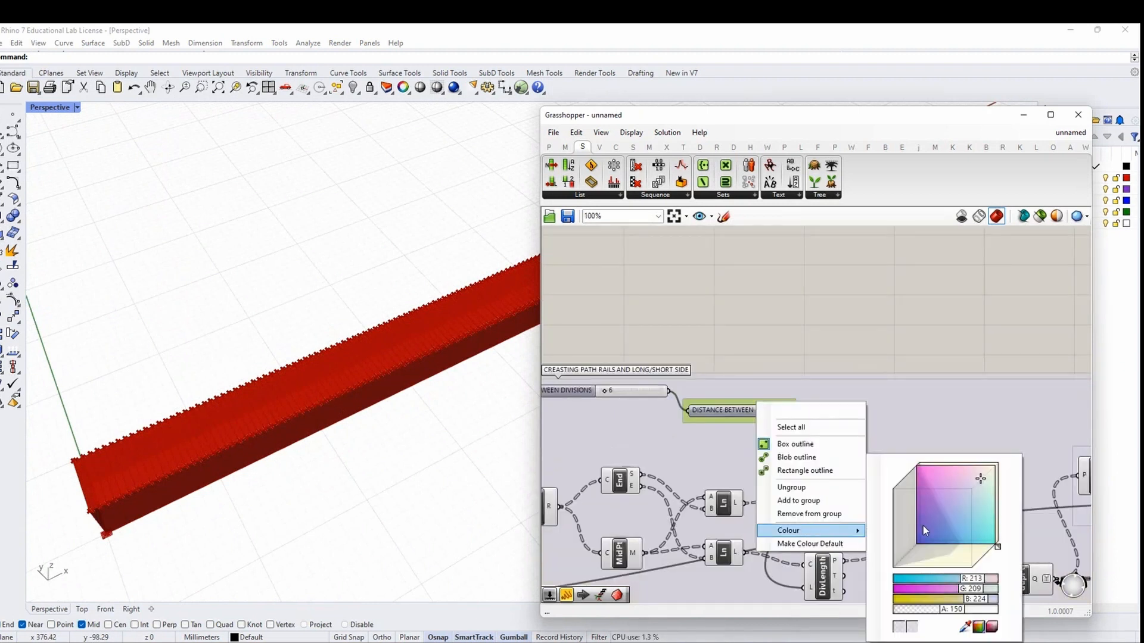
click(822, 459)
click(760, 333)
scroll(534, 353, down, 5)
Shift the PATH RAILS parameter further to the right
scroll(752, 404, down, 6)
mouse_move(808, 472)
right_down()
mouse_move(909, 468)
mouse_move(801, 472)
right_up()
scroll(1010, 450, up, 5)
right_drag(991, 457, 812, 459)
drag(773, 455, 840, 423)
click(932, 453)
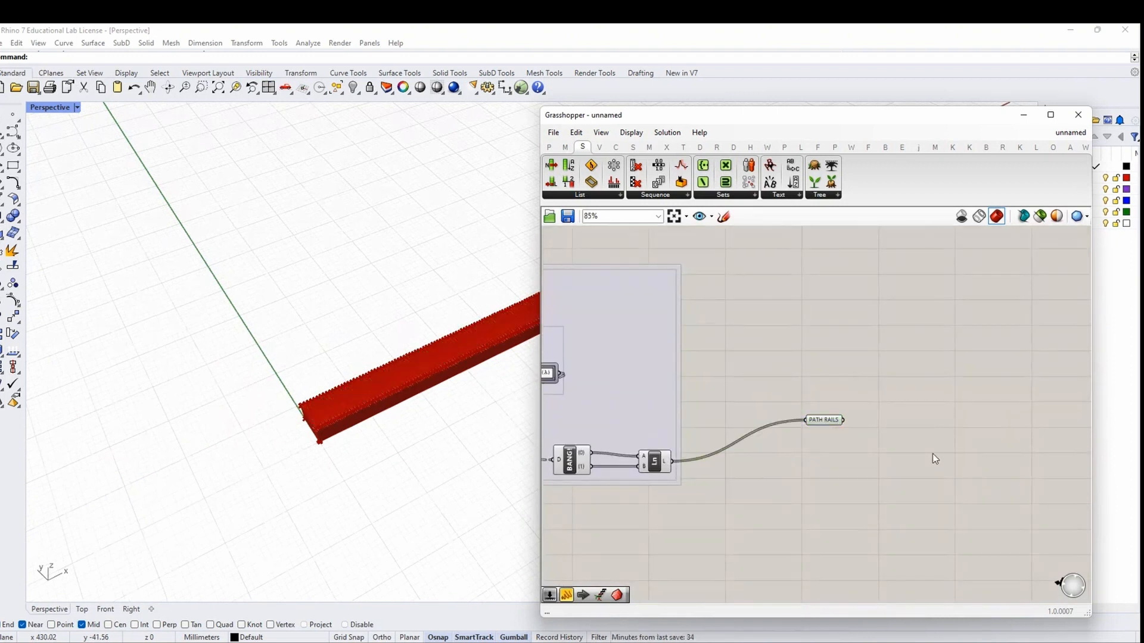
right_drag(931, 452, 756, 451)
Orbit and zoom the Perspective view to inspect the densely railed beam
scroll(754, 451, down, 1)
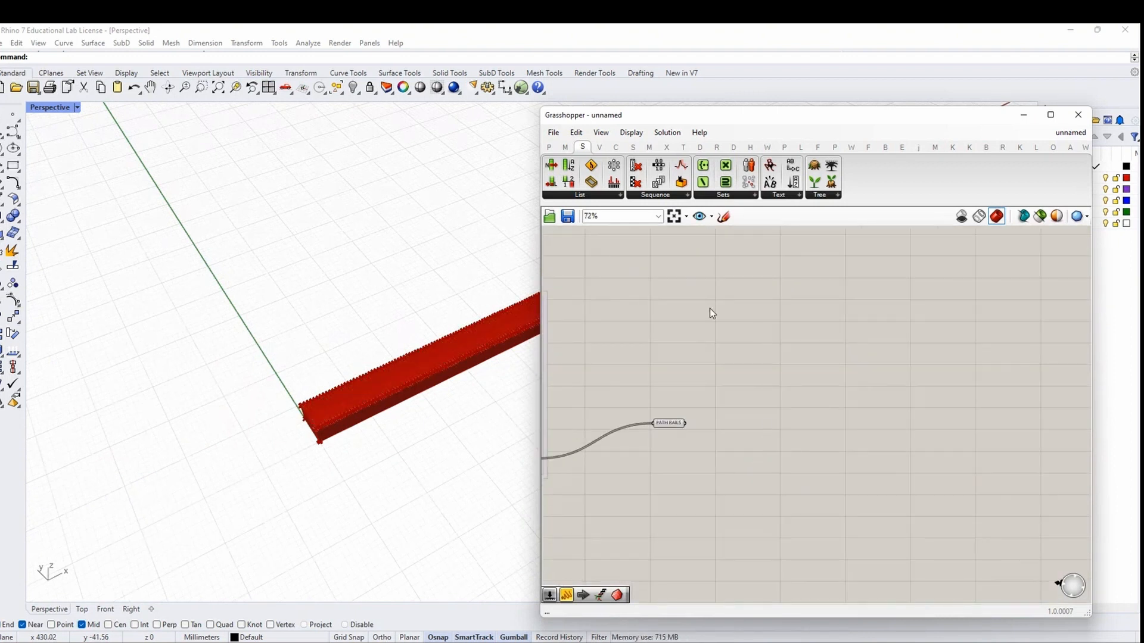
scroll(342, 376, up, 6)
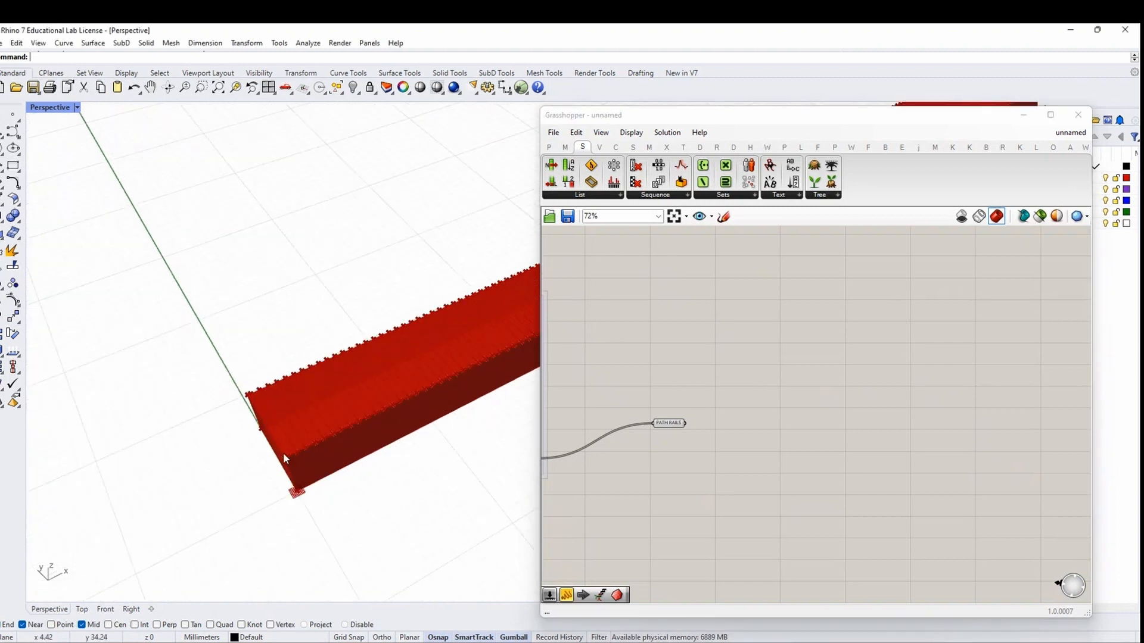
right_drag(342, 422, 287, 481)
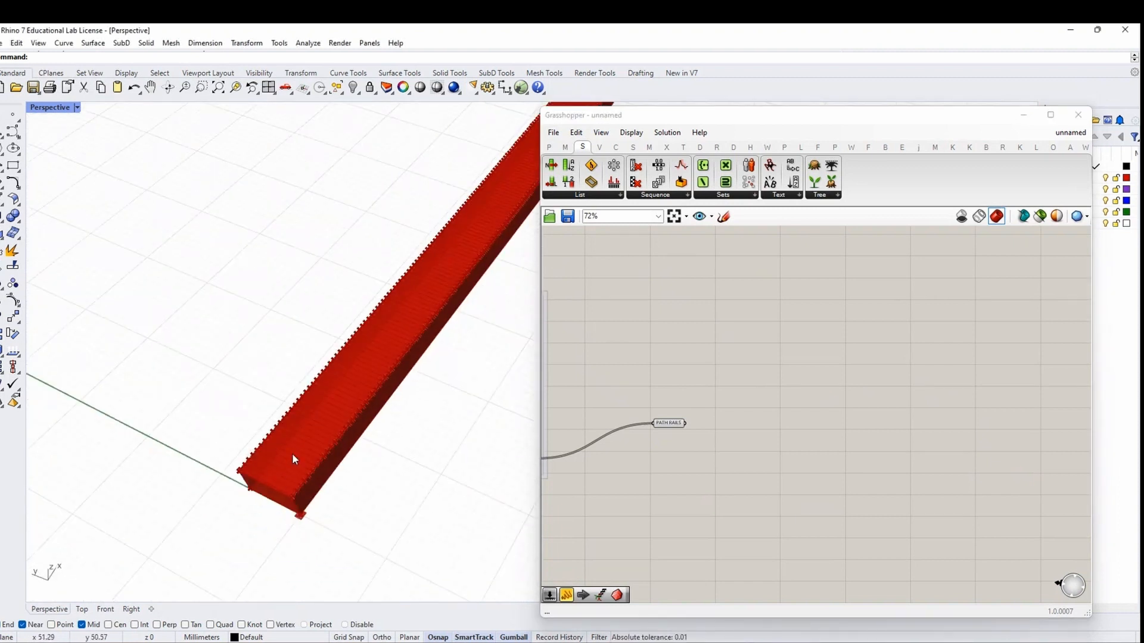
scroll(293, 455, down, 5)
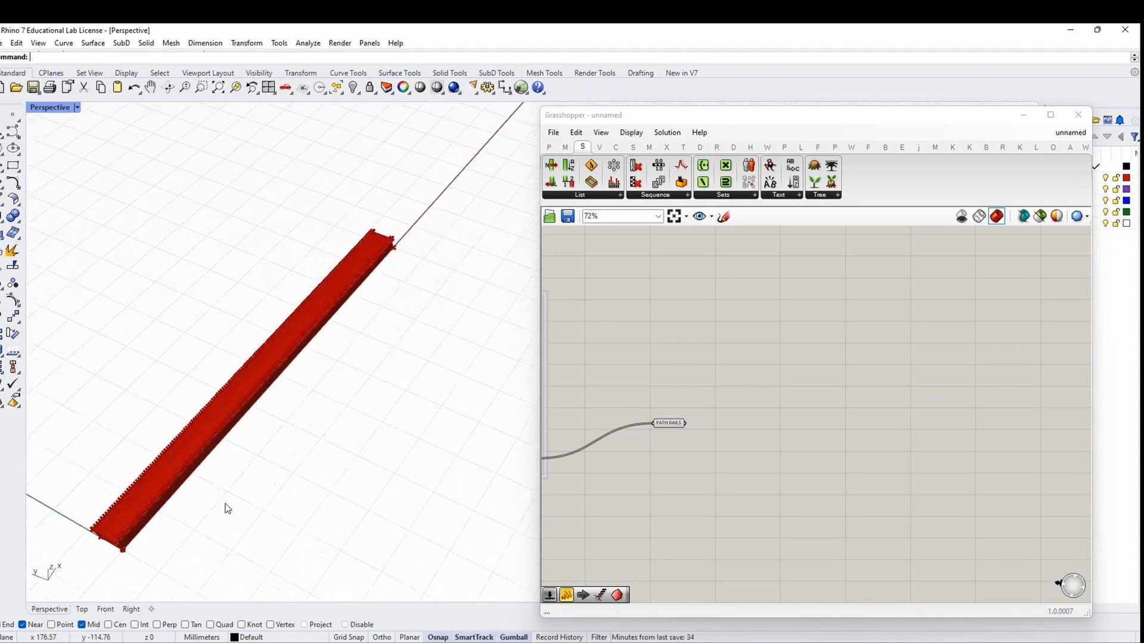
scroll(179, 459, up, 3)
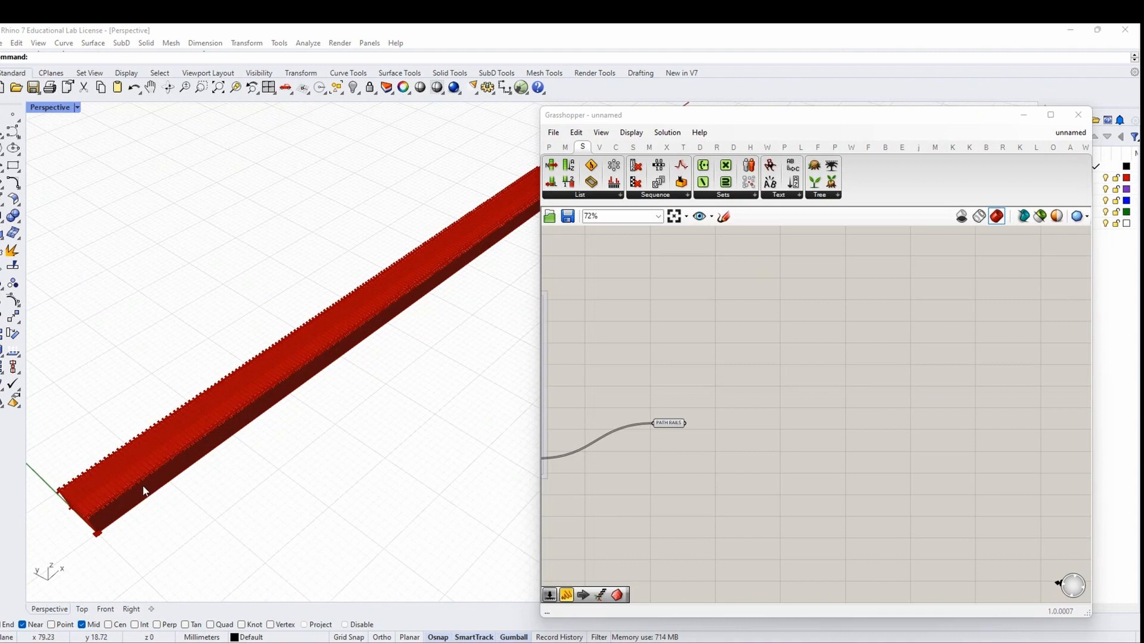
scroll(256, 443, down, 3)
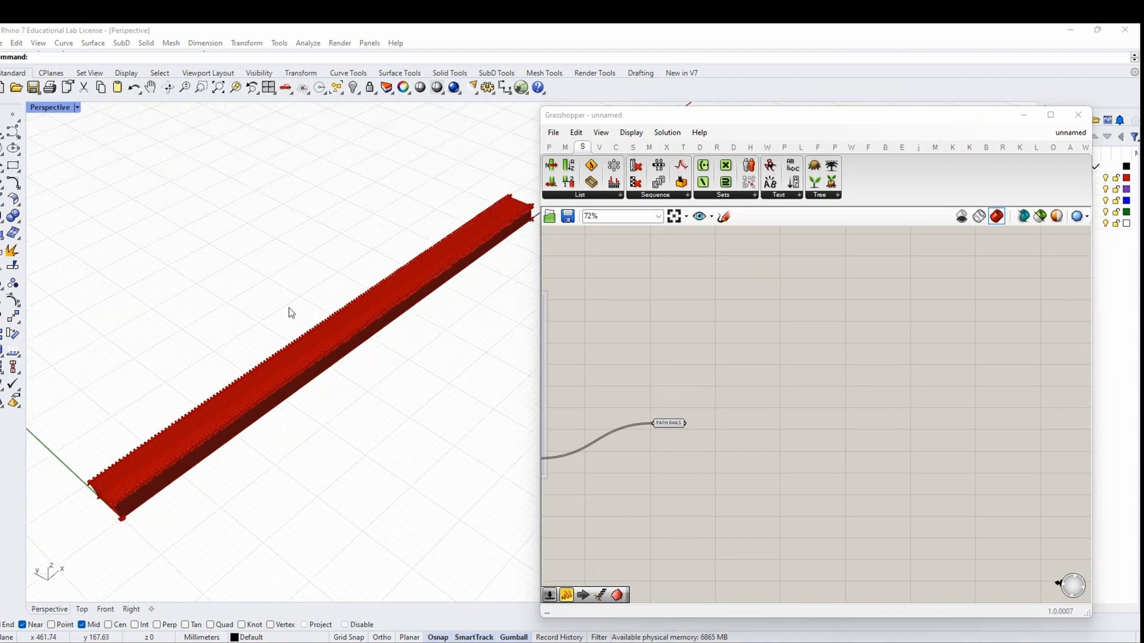
scroll(704, 451, up, 2)
Nudge PATH RAILS left and open the component search on the empty canvas beside it
drag(639, 428, 618, 435)
click(639, 497)
right_drag(639, 498, 700, 420)
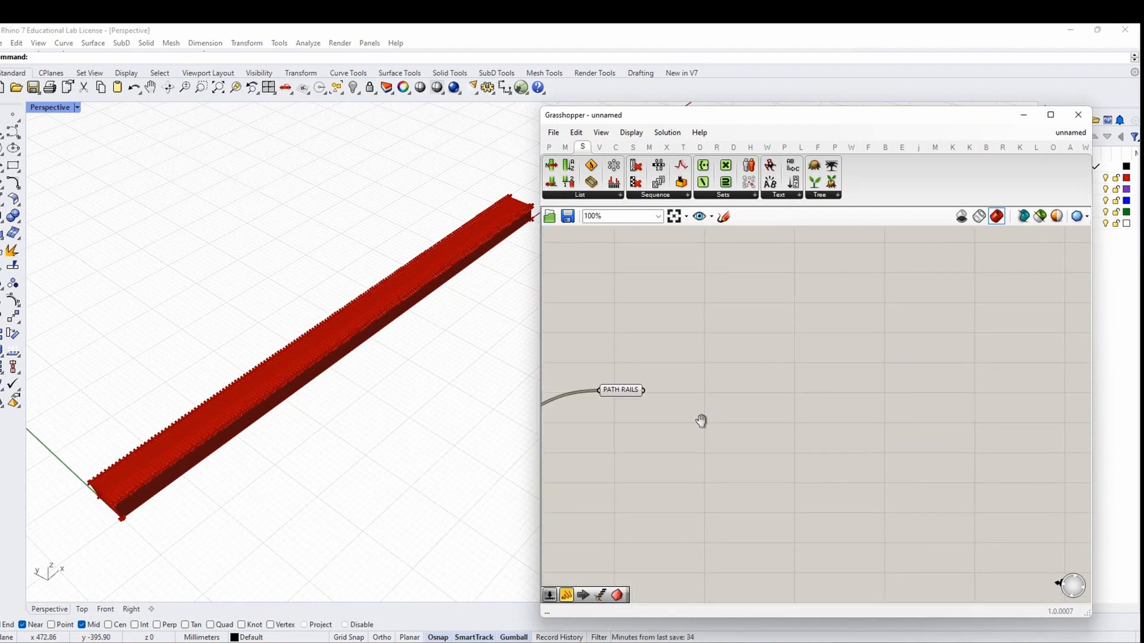
double_click(760, 410)
Place a DIVIDE LENGTH component, wire PATH RAILS into its C input, and arrange both components
text(DIV)
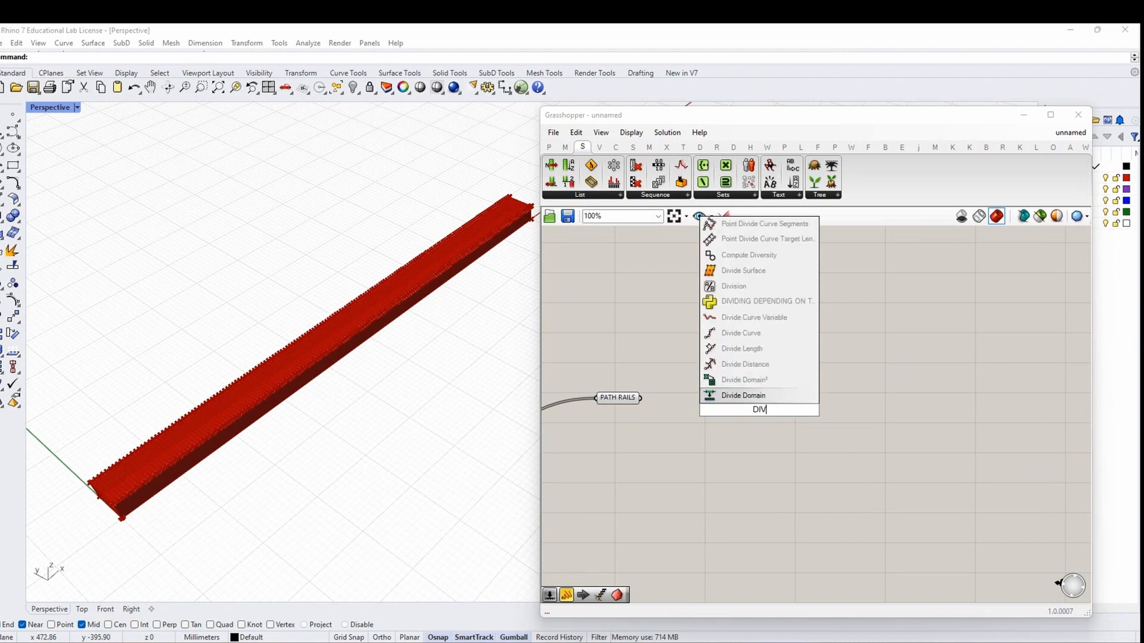
text(IDE LENGTH)
key(Return)
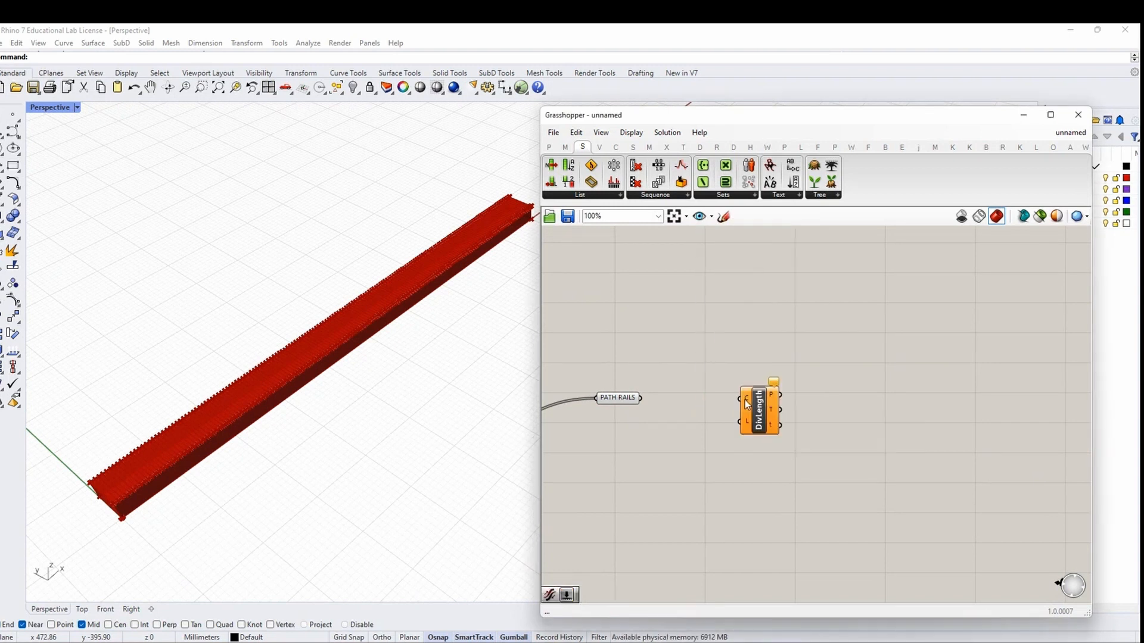
right_drag(678, 409, 715, 409)
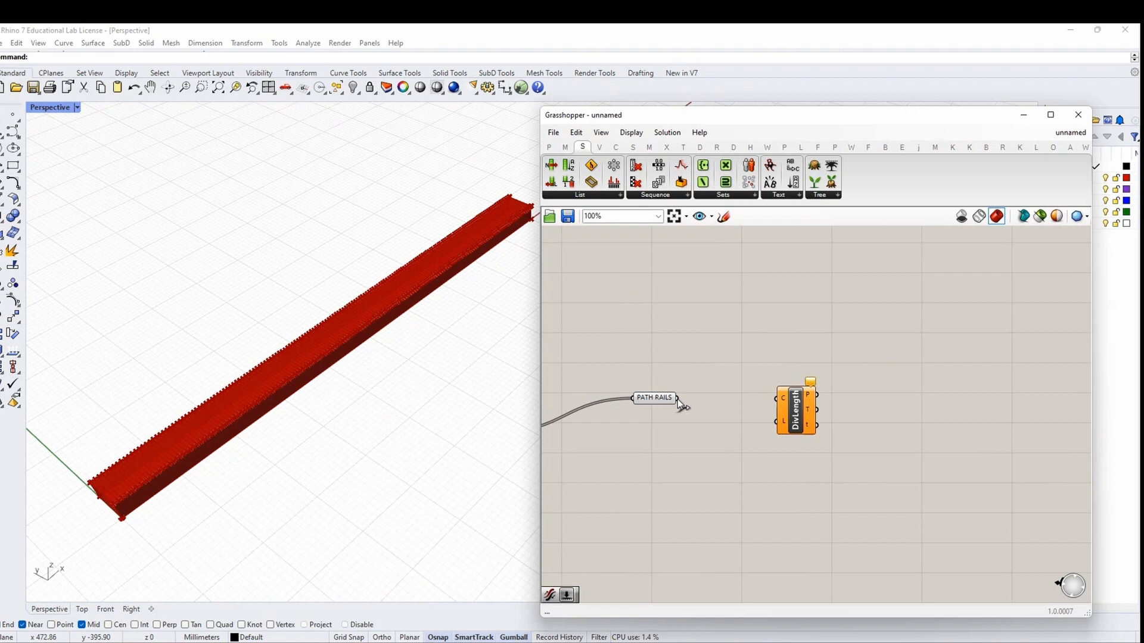
drag(768, 396, 817, 381)
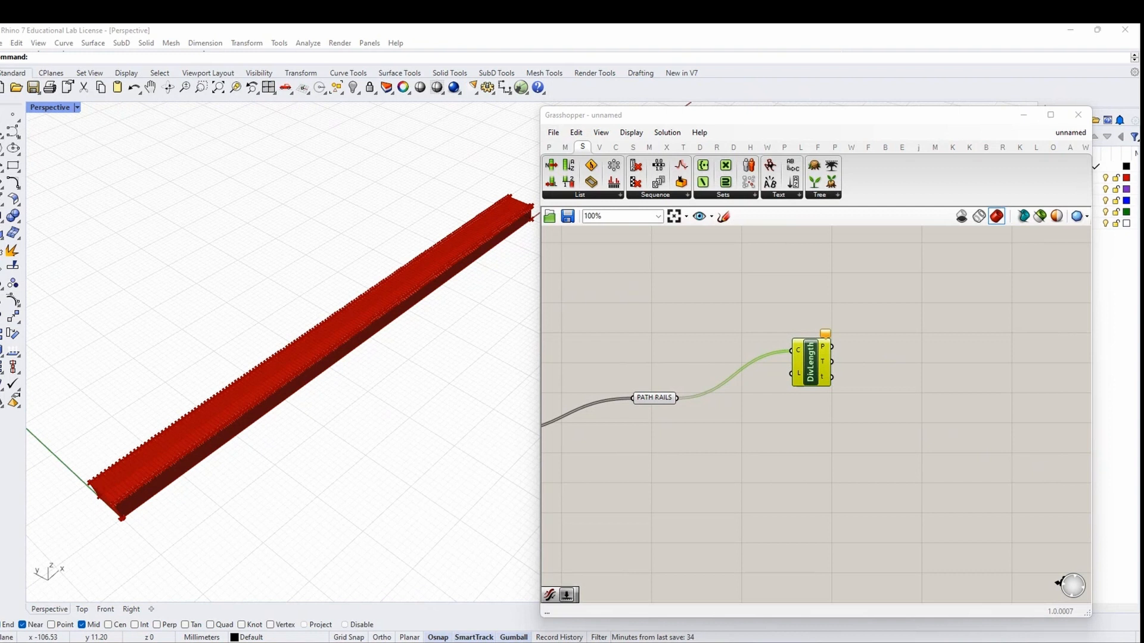
drag(651, 398, 598, 440)
drag(813, 376, 815, 383)
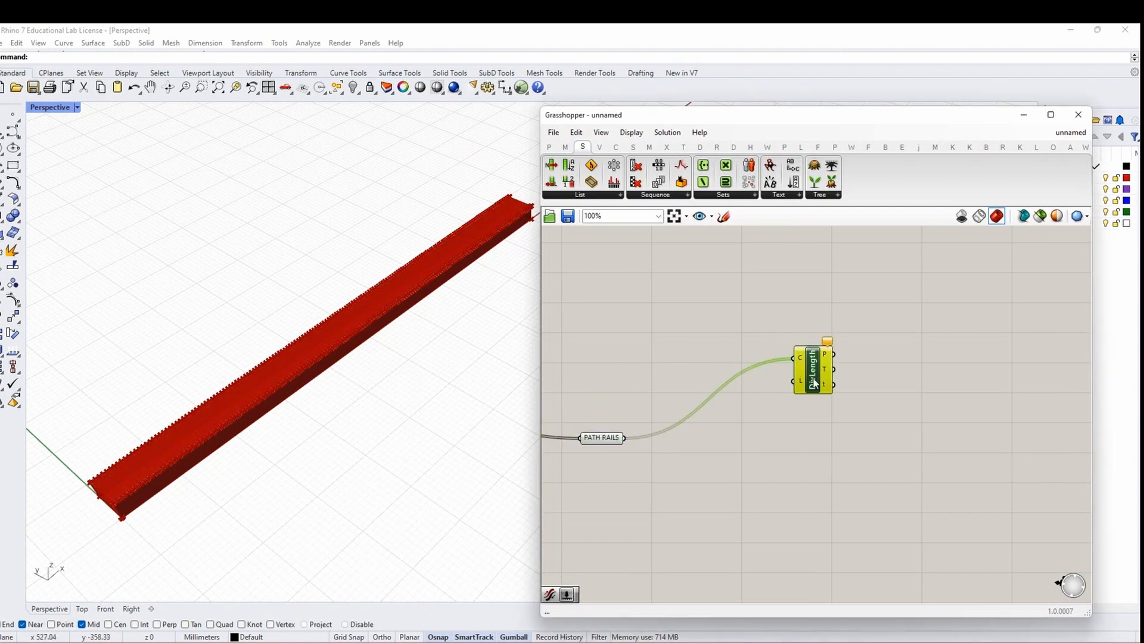
mouse_move(802, 388)
click(802, 426)
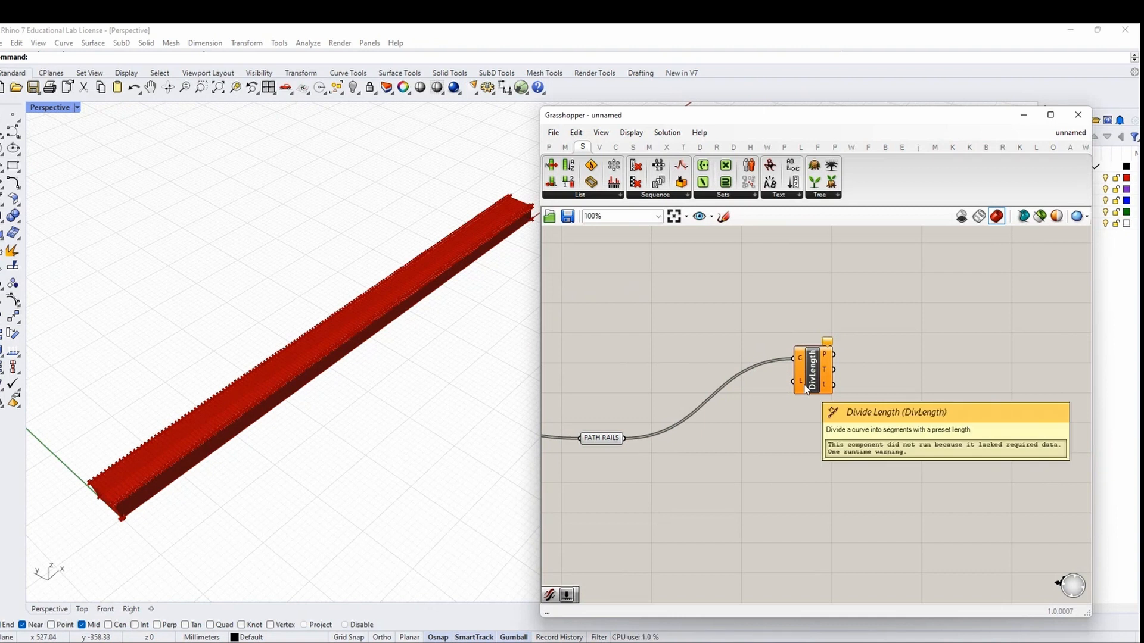
drag(805, 389, 818, 392)
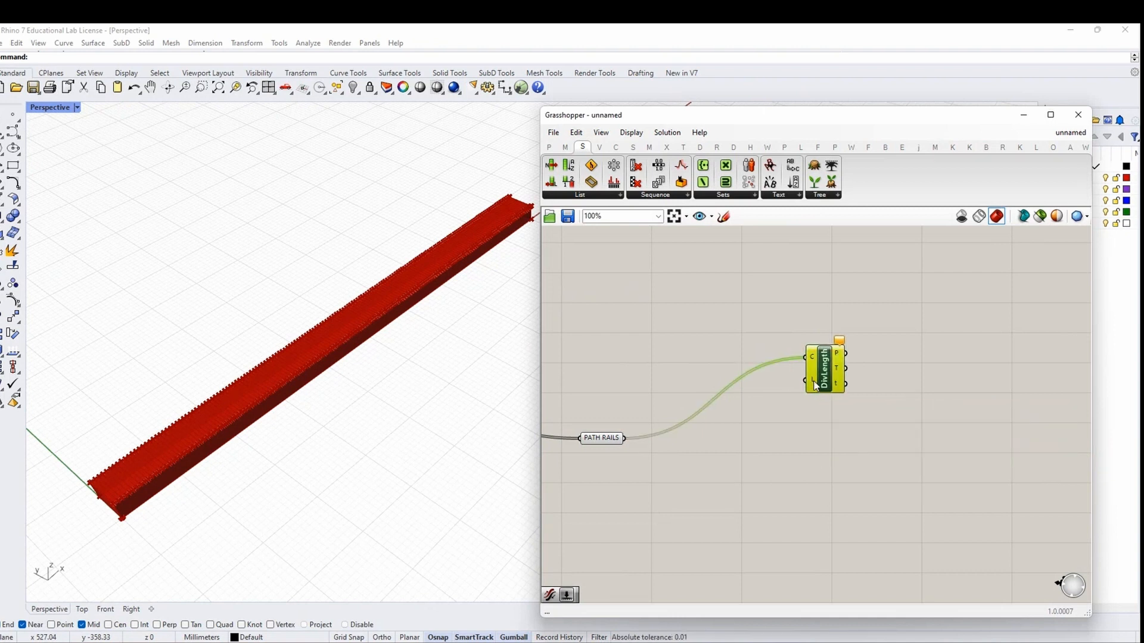
Add a Data parameter named LENGTH OF MILLING LINES
double_click(717, 376)
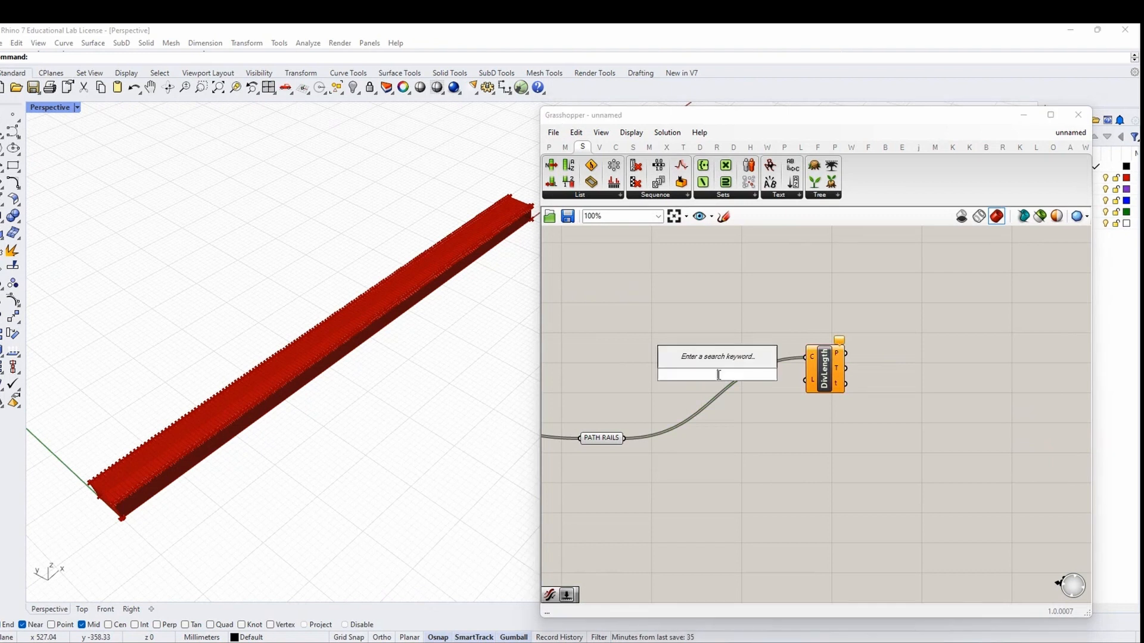
text(data)
key(Return)
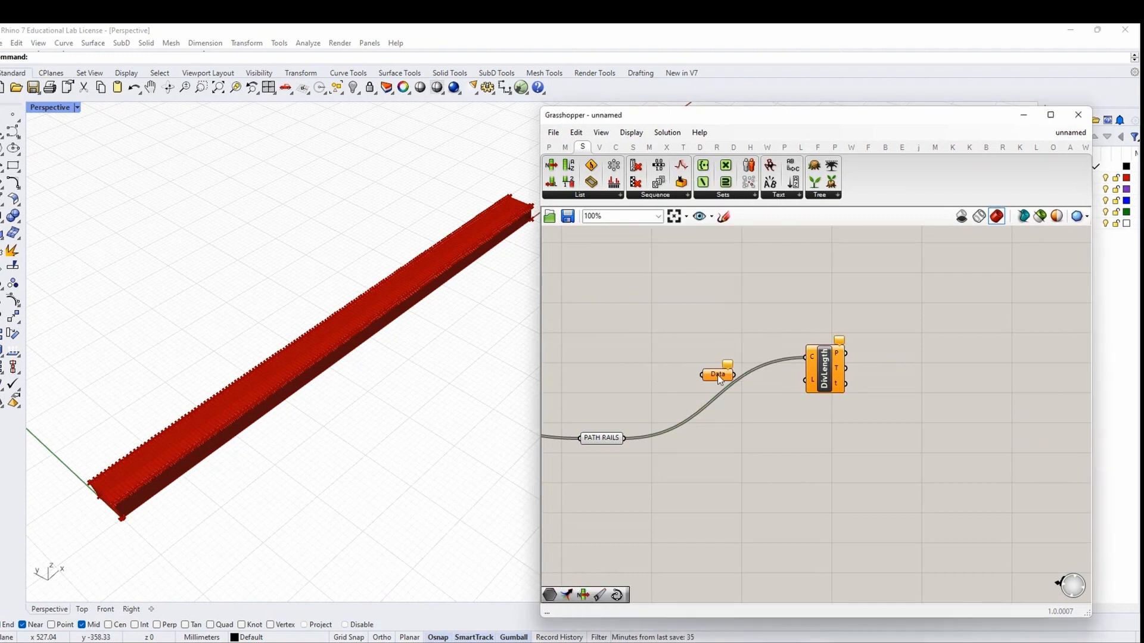
right_click(718, 376)
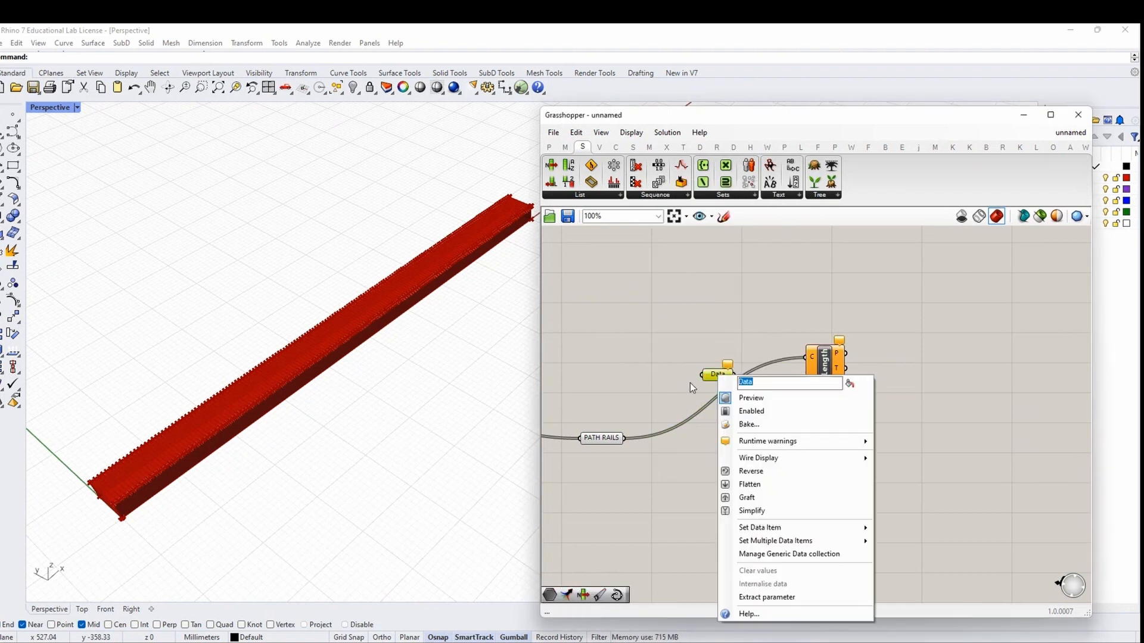
text(len)
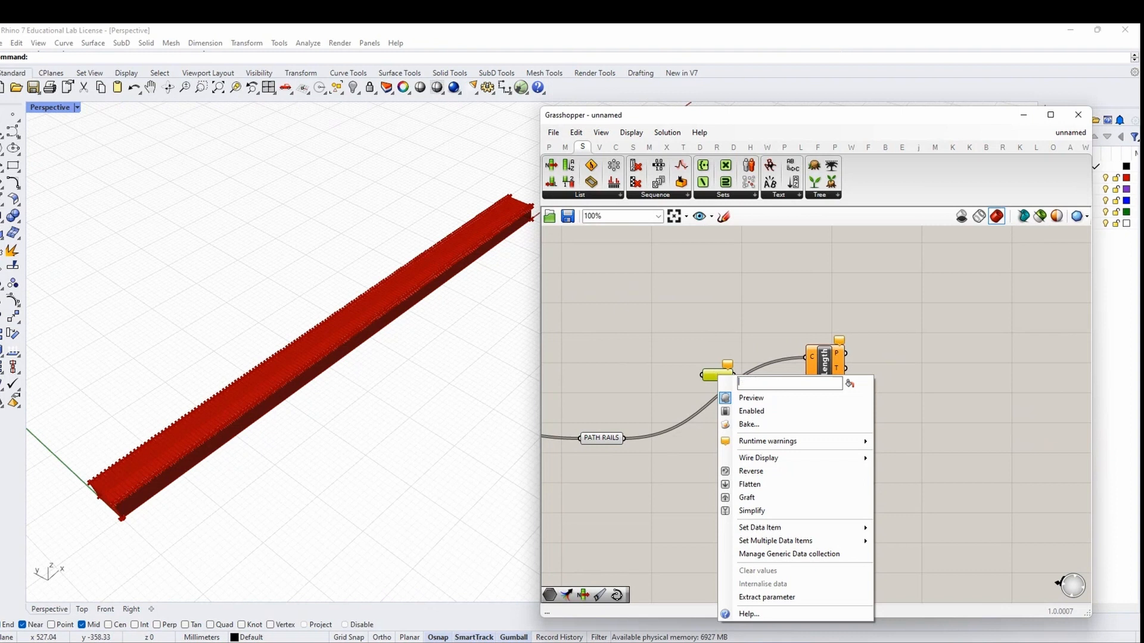
text(GTH OF MI)
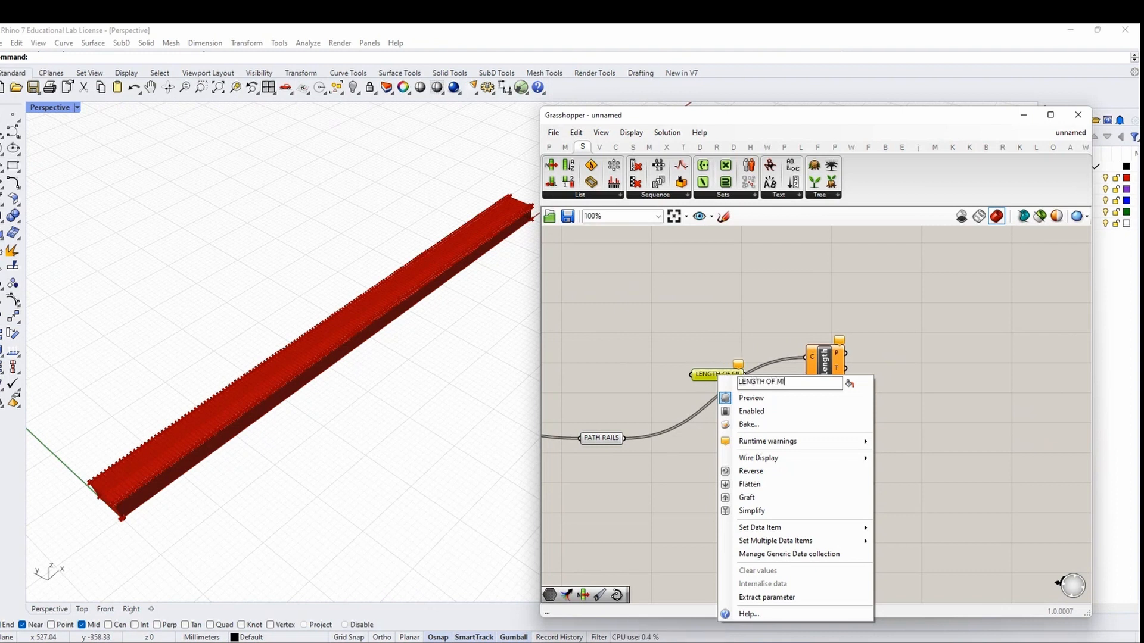
text(LLING LINES)
key(Return)
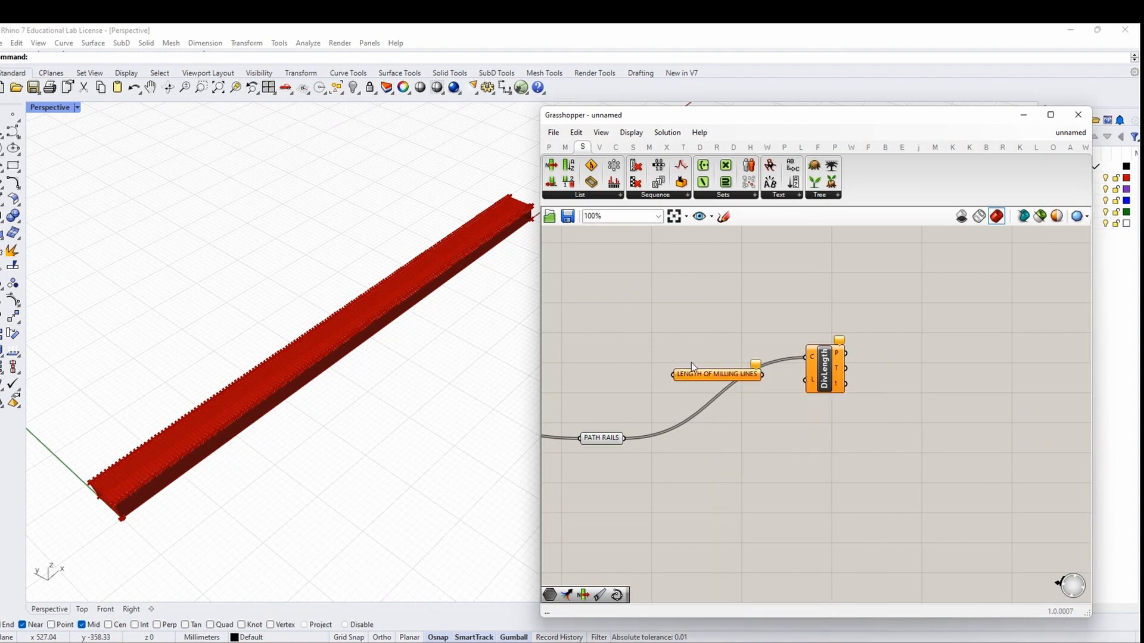
drag(691, 373, 675, 365)
Create a slider at 5 feeding LENGTH OF MILLING LINES, wired into DivLength's L input
double_click(586, 356)
text(SL)
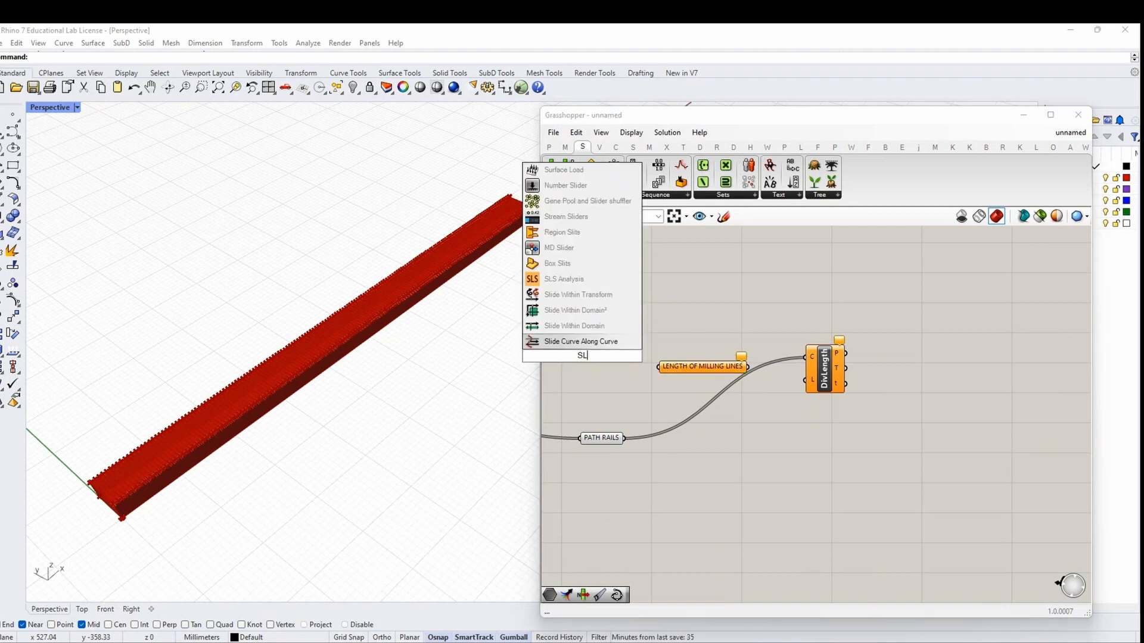
click(613, 369)
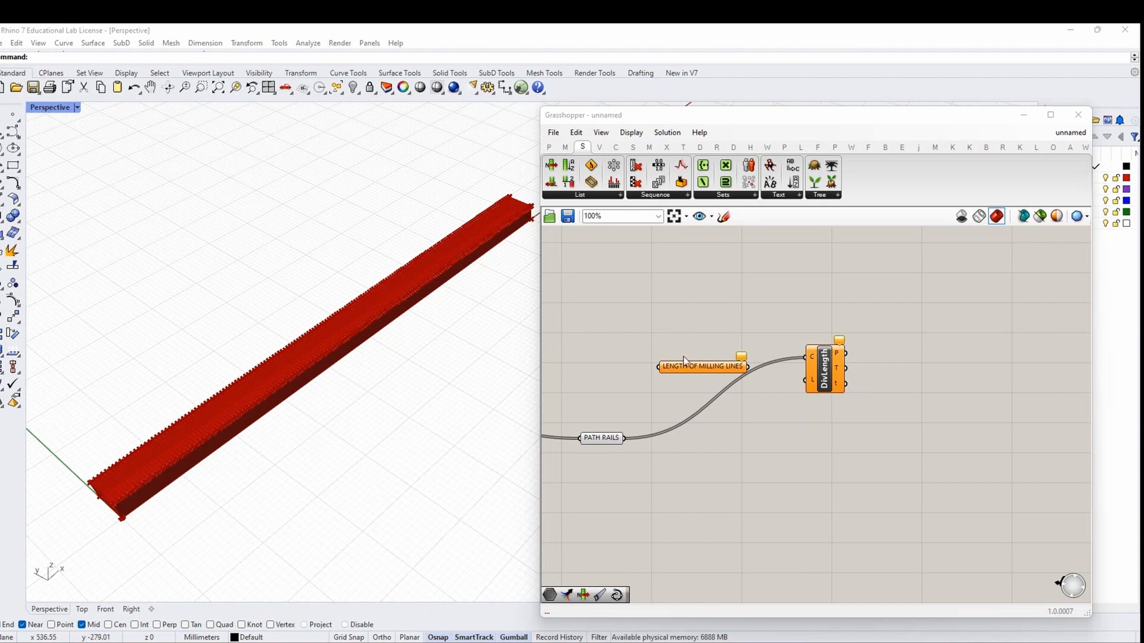
double_click(575, 313)
text(5<35)
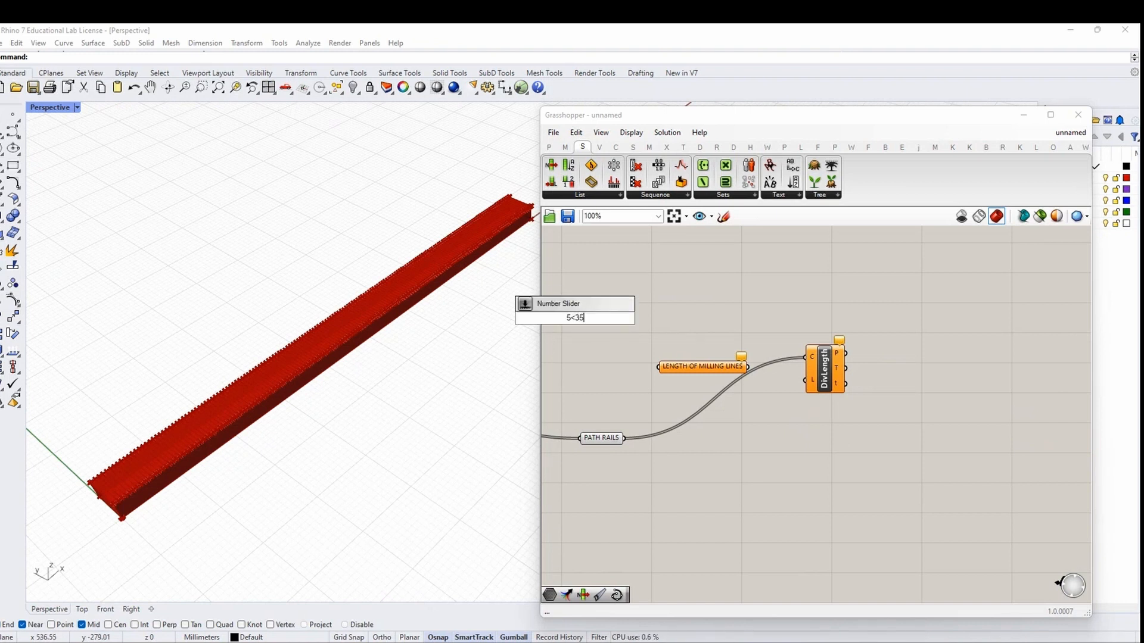
key(Return)
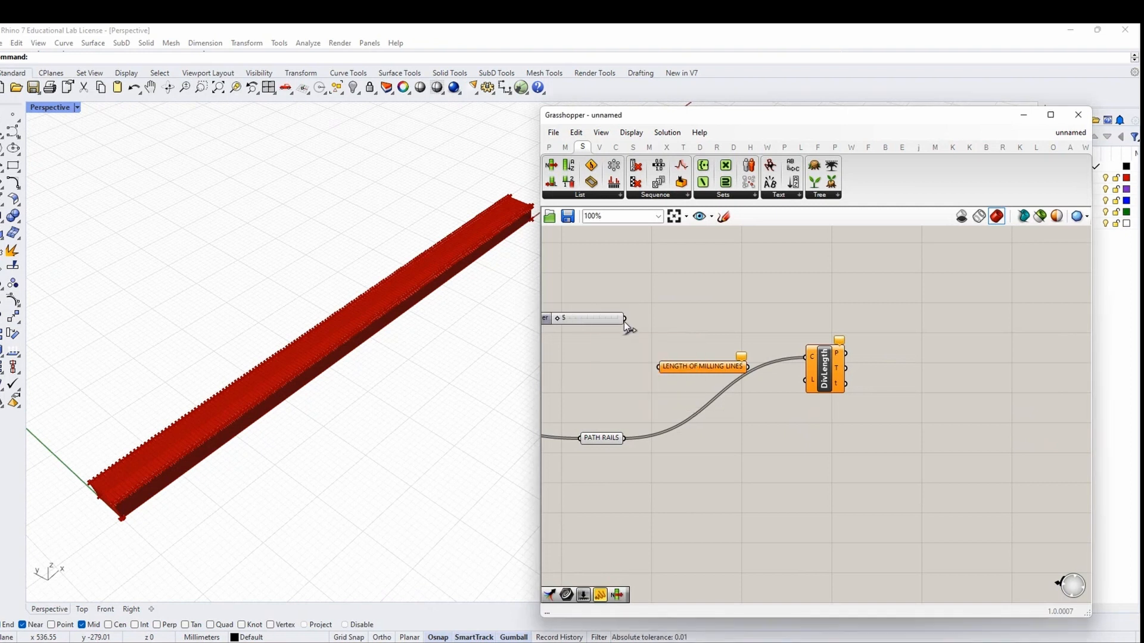
drag(624, 319, 679, 364)
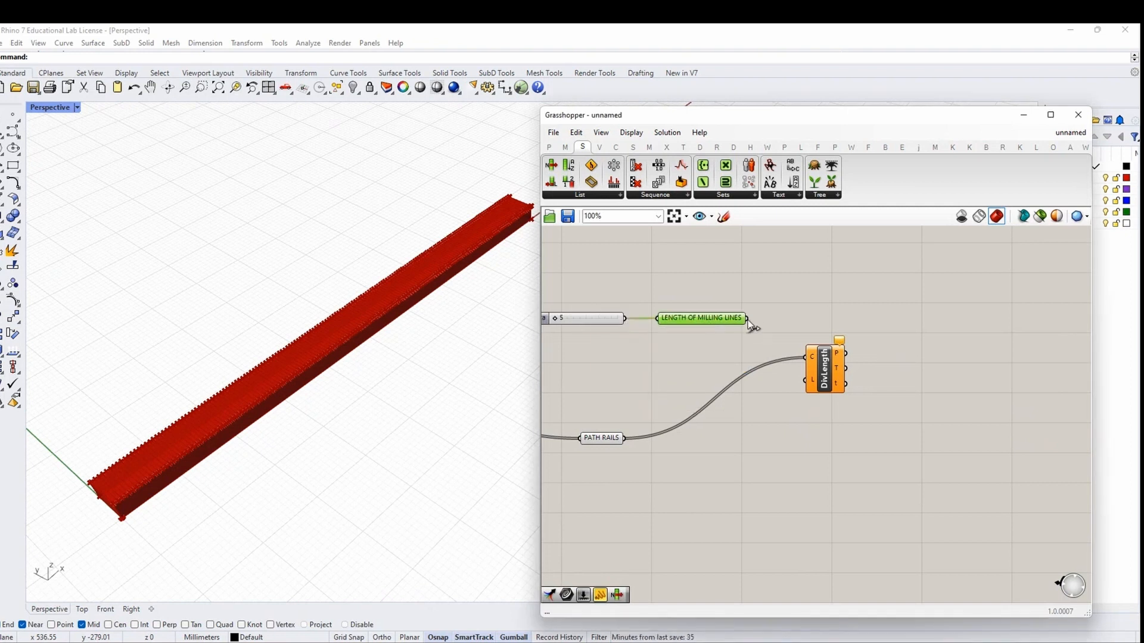
drag(747, 319, 806, 382)
Group the slider with LENGTH OF MILLING LINES as a purple blob
right_drag(689, 361, 817, 385)
drag(817, 385, 778, 303)
middle_click(733, 319)
click(734, 364)
right_click(781, 309)
mouse_move(821, 432)
click(948, 488)
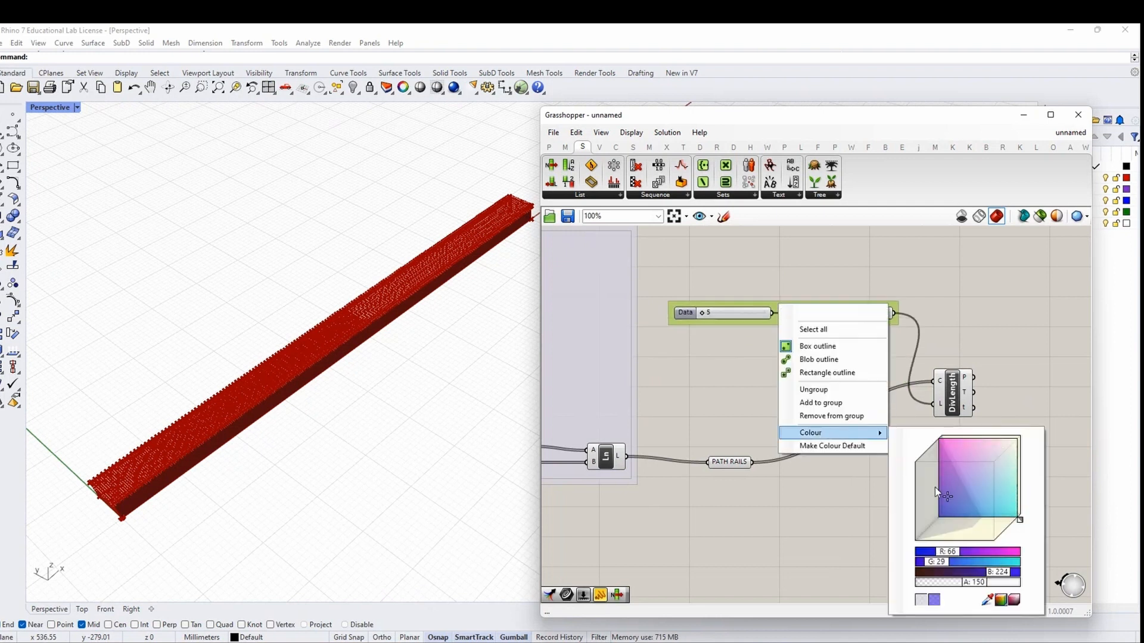
click(812, 359)
click(774, 363)
Preview DivLength's division points on the beam and restructure its t output's data tree
right_drag(957, 424, 789, 427)
drag(787, 417, 787, 431)
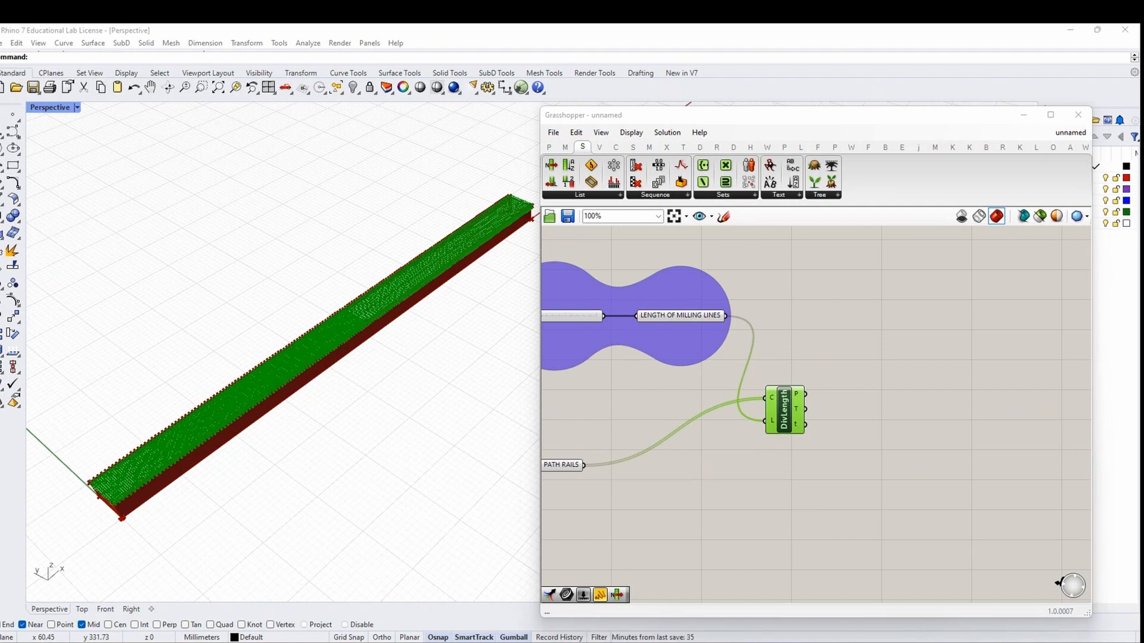
scroll(308, 379, up, 2)
scroll(308, 379, up, 3)
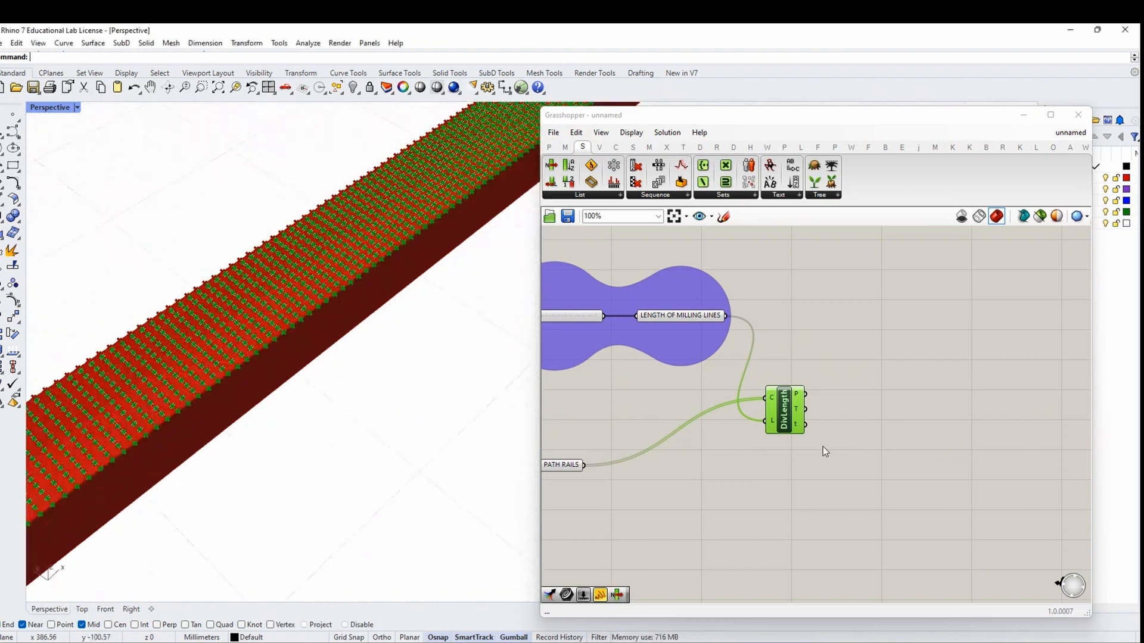
right_click(802, 433)
click(889, 483)
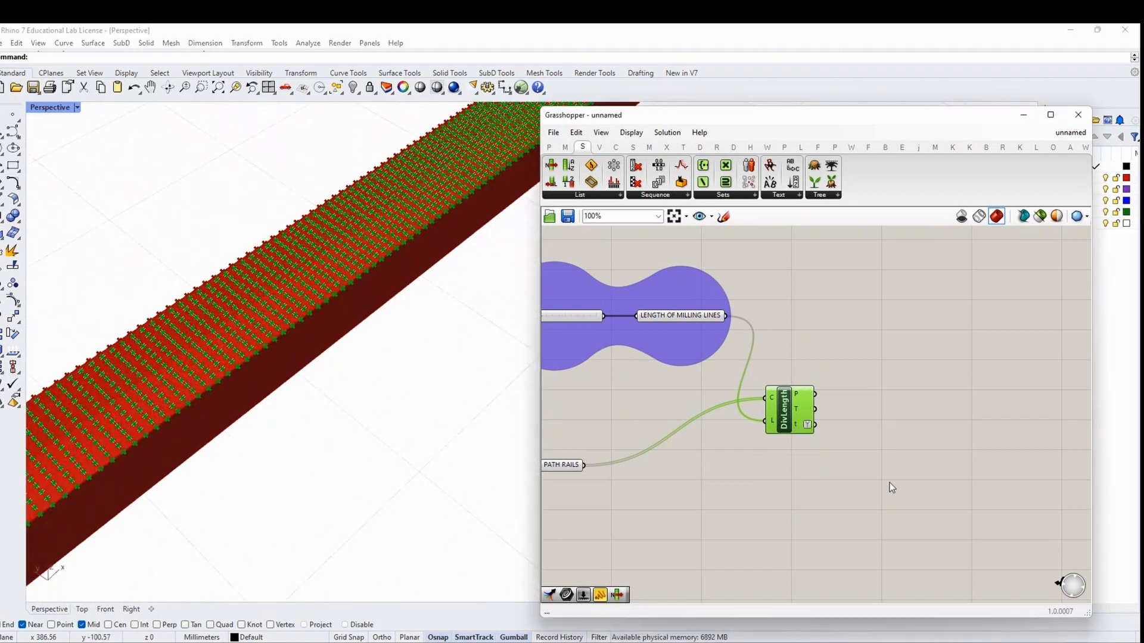
Add a Shatter component cutting the PATH RAILS curves at DivLength's t parameters
double_click(933, 478)
text(SHATTER)
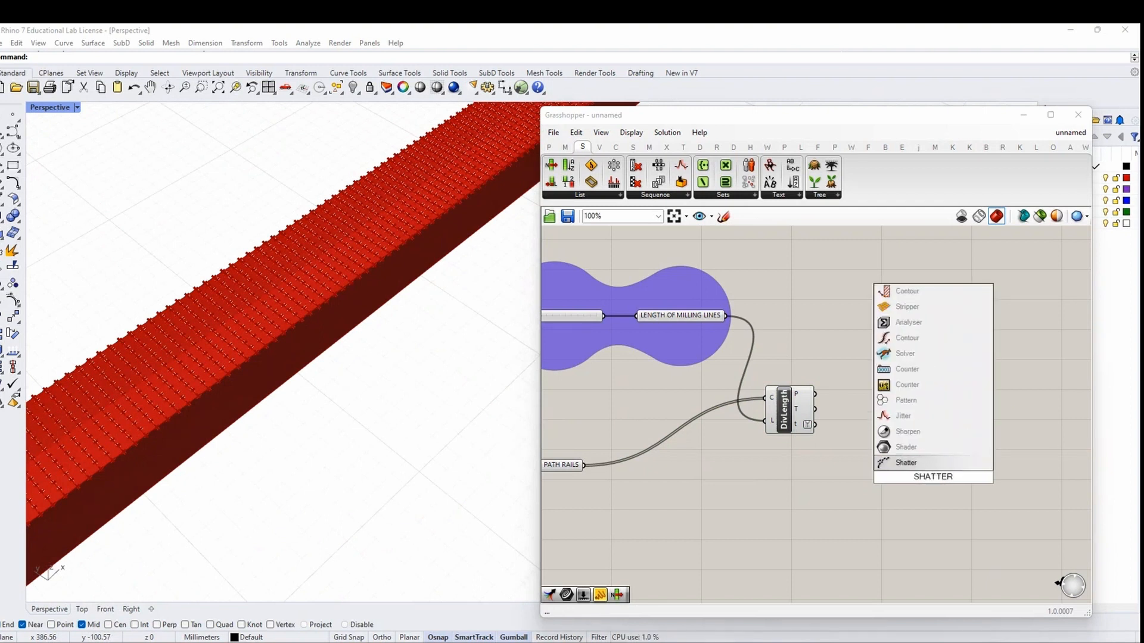
click(908, 463)
scroll(892, 463, up, 2)
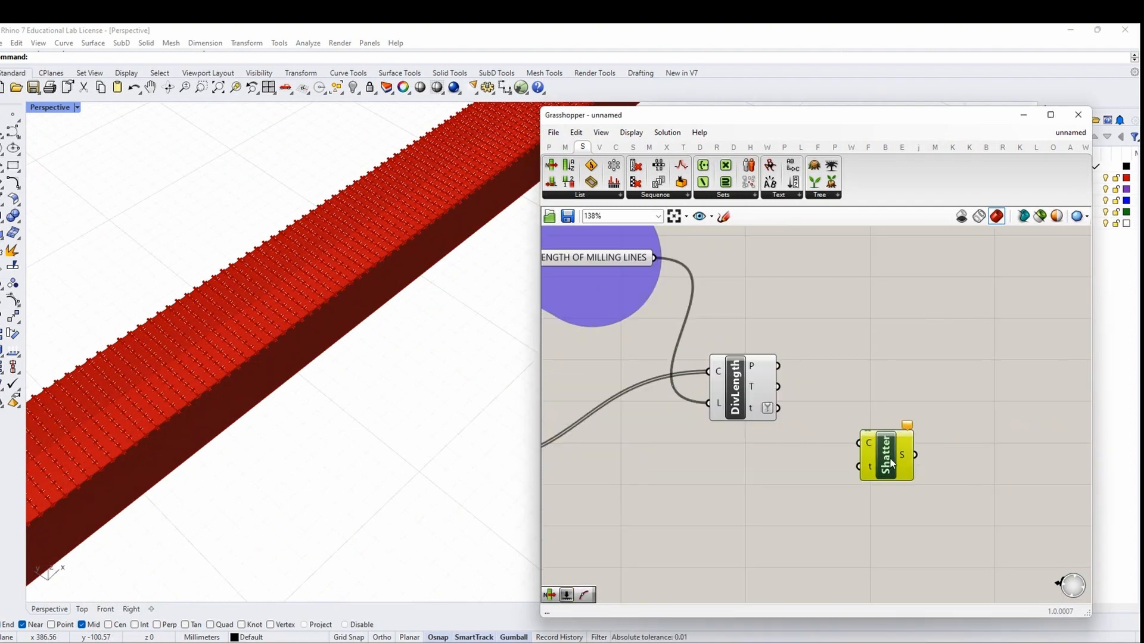
scroll(889, 447, down, 3)
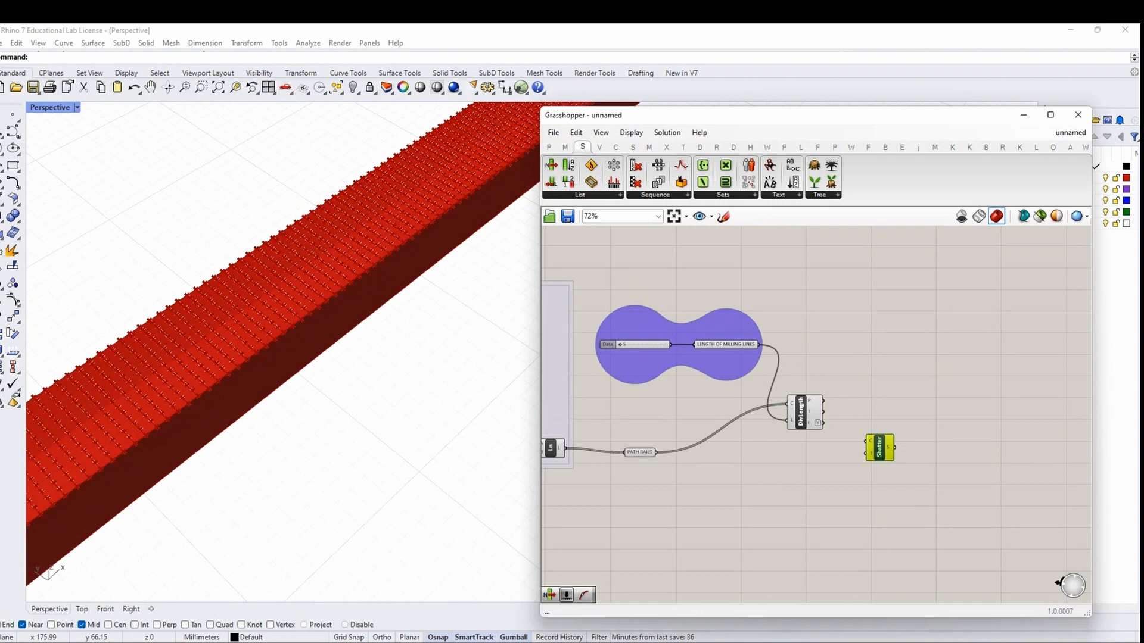
drag(656, 453, 866, 441)
scroll(867, 442, up, 5)
drag(753, 392, 900, 455)
Simplify Shatter's S segments output
scroll(230, 361, up, 2)
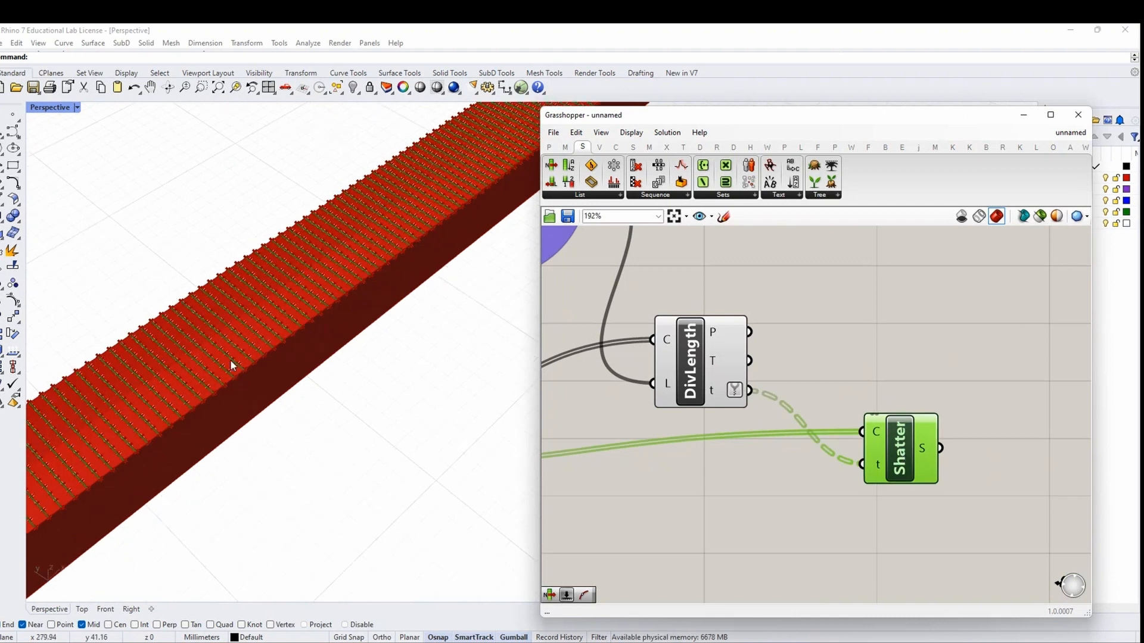
scroll(283, 388, down, 1)
scroll(283, 388, down, 6)
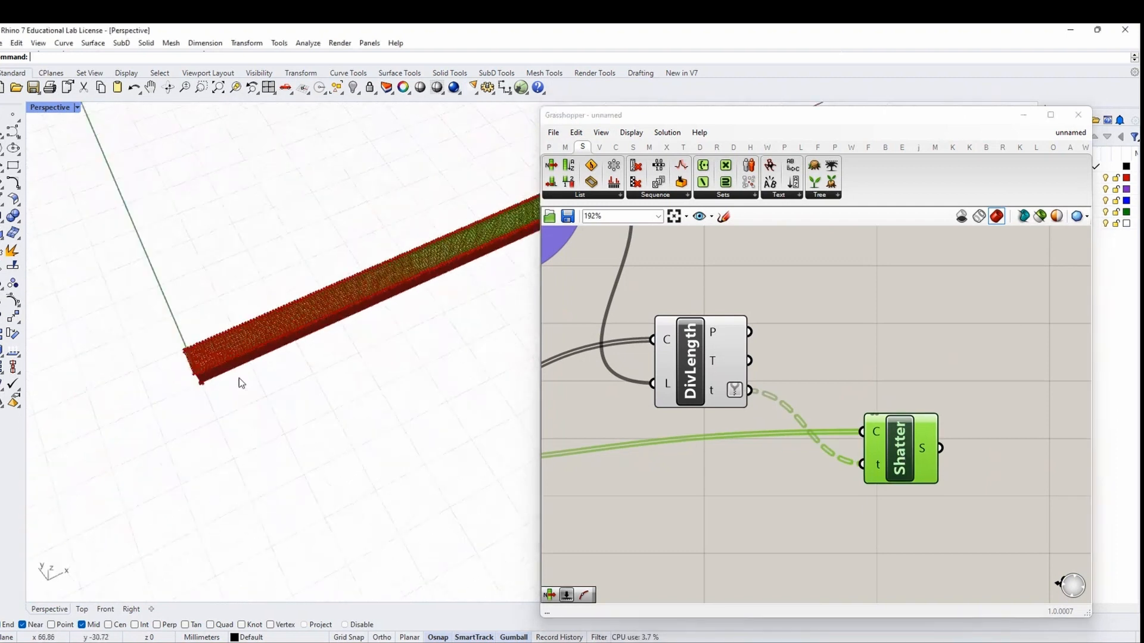
scroll(180, 309, up, 5)
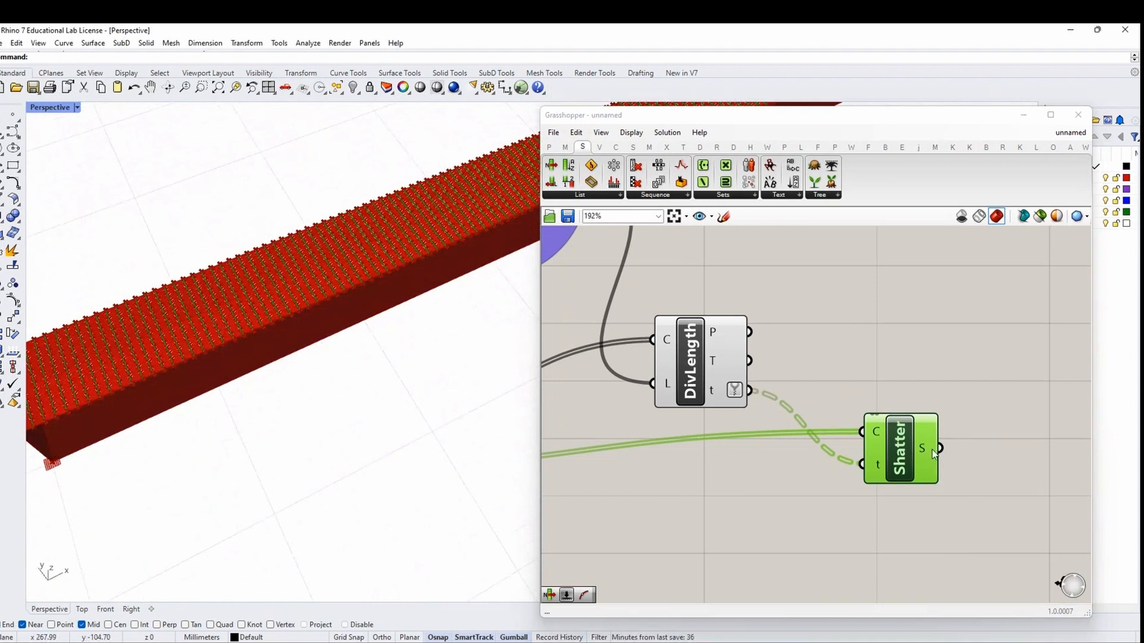
right_drag(932, 449, 819, 442)
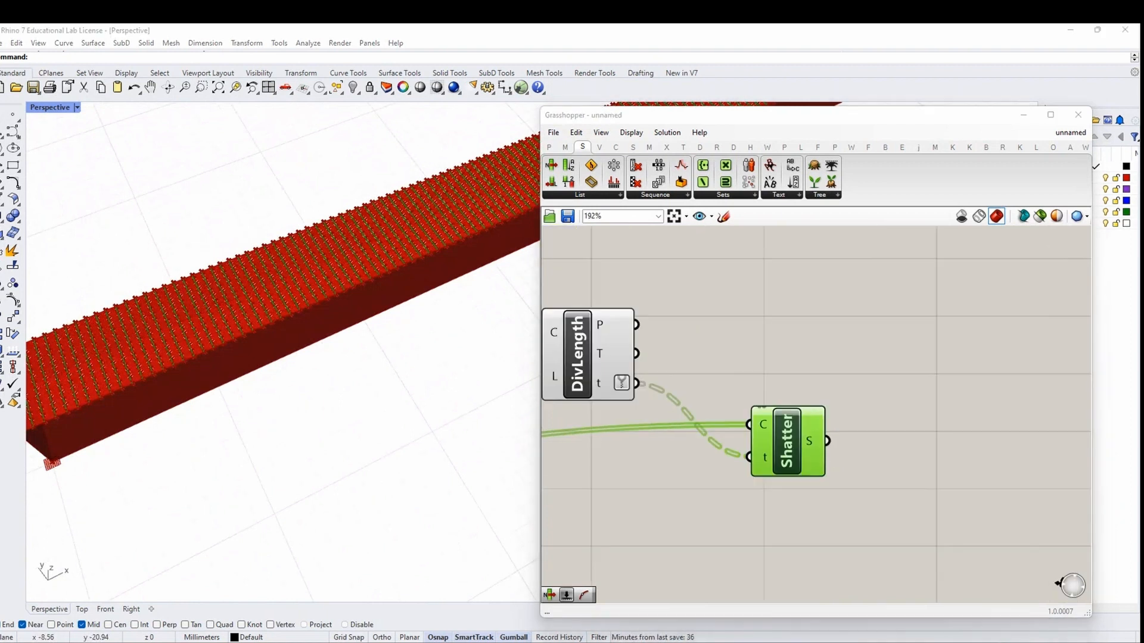
mouse_move(818, 447)
right_click(812, 441)
click(843, 517)
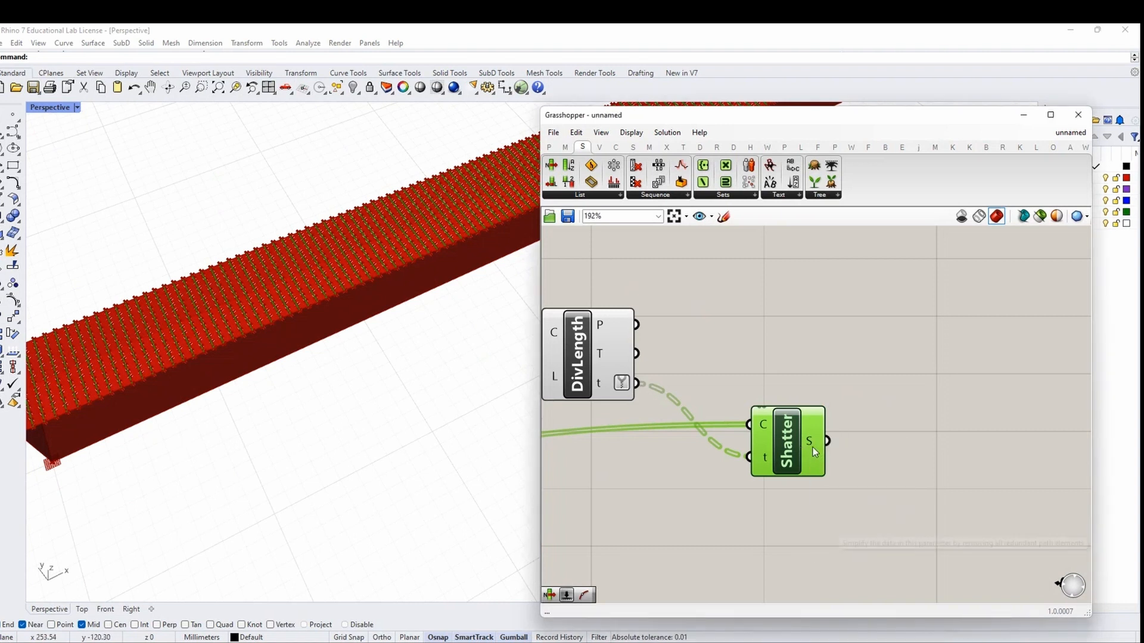
mouse_move(813, 448)
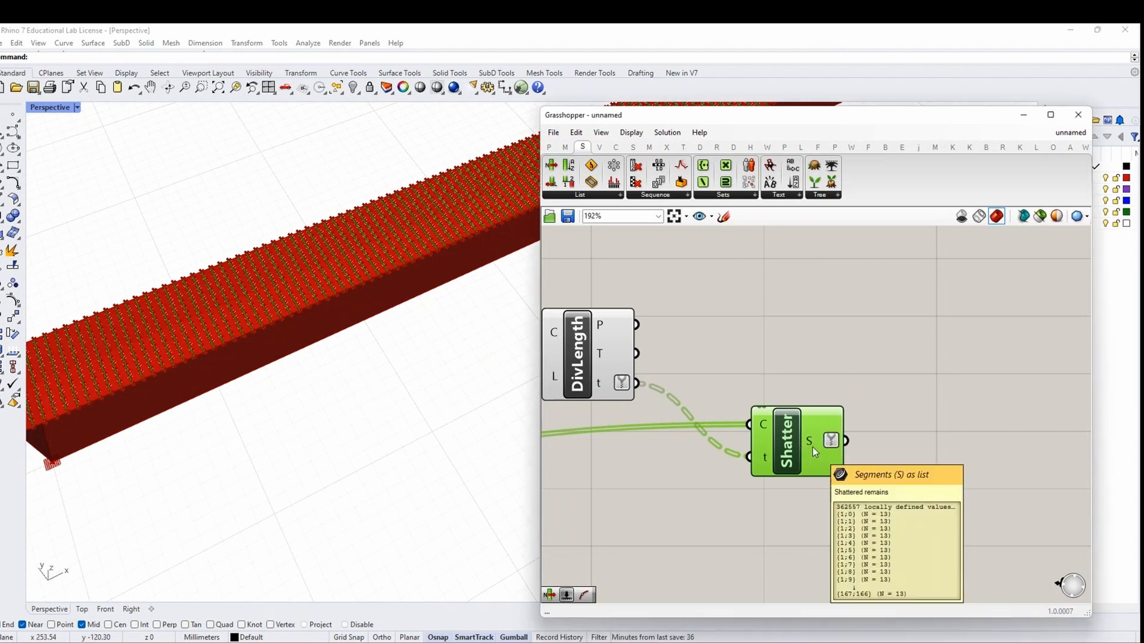
Raise the LENGTH OF MILLING LINES slider to 9
scroll(862, 438, down, 6)
right_drag(640, 414, 735, 431)
scroll(701, 378, up, 5)
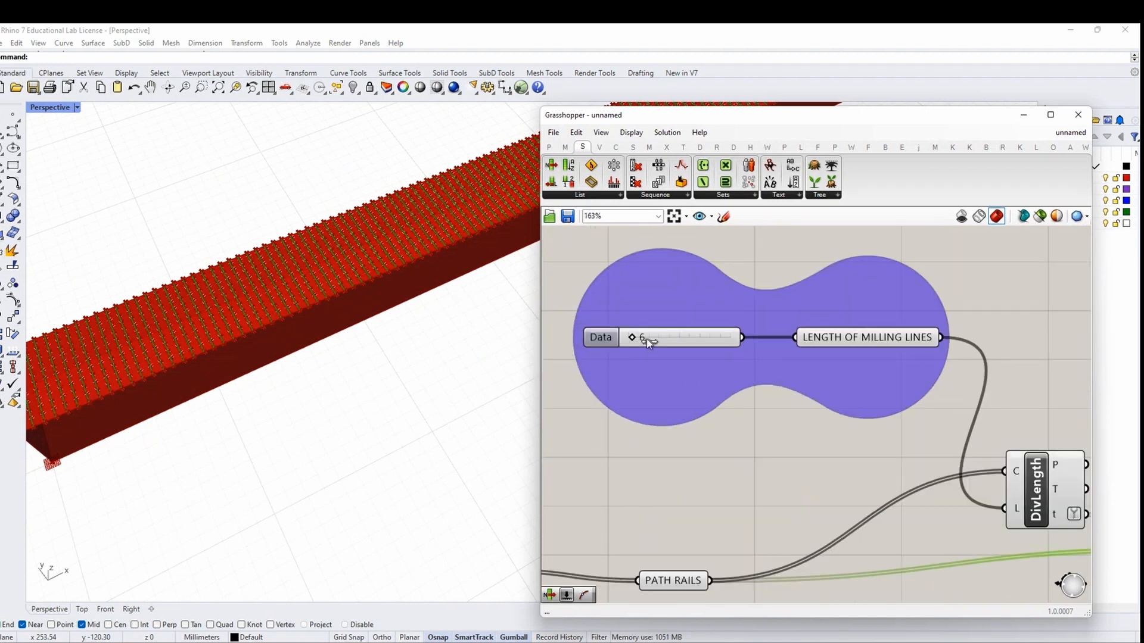
drag(629, 338, 649, 338)
scroll(255, 306, up, 2)
scroll(285, 381, down, 1)
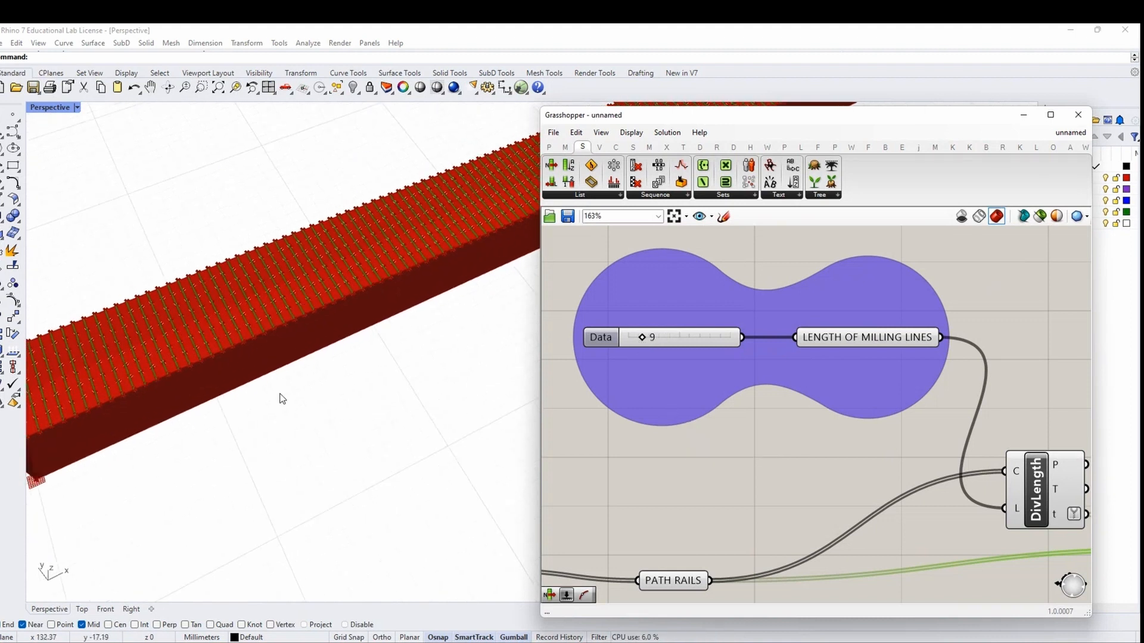
scroll(282, 398, down, 3)
scroll(771, 388, down, 4)
right_drag(1064, 472, 822, 446)
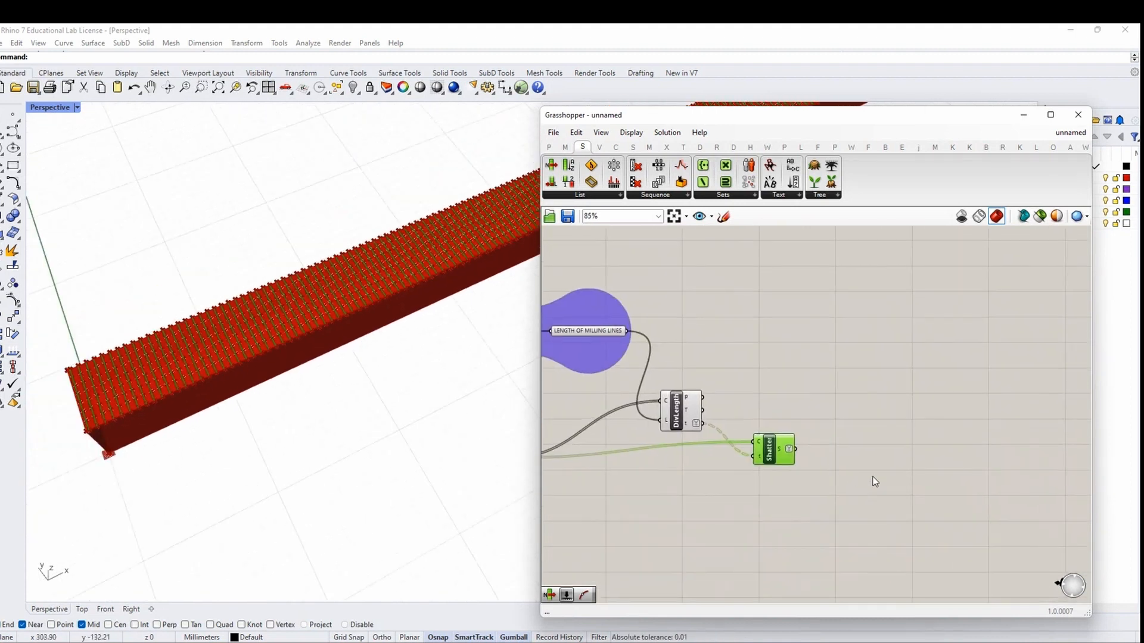
right_drag(872, 481, 812, 460)
Collect Shatter's segments in a Curve parameter named SEGMENTS
double_click(820, 448)
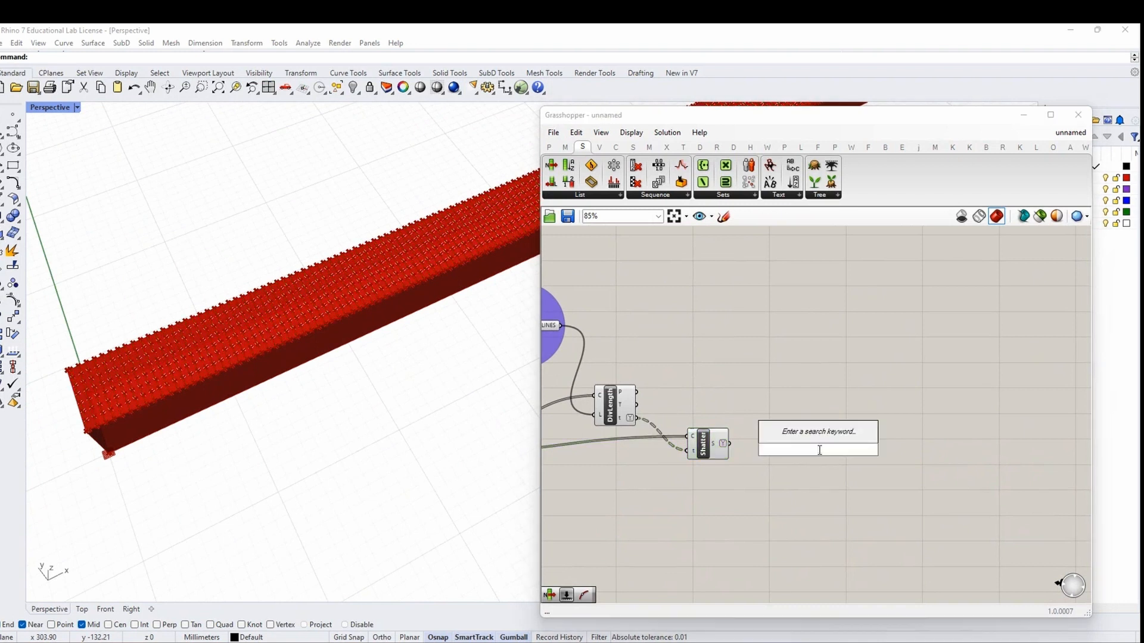
text(curve)
click(821, 438)
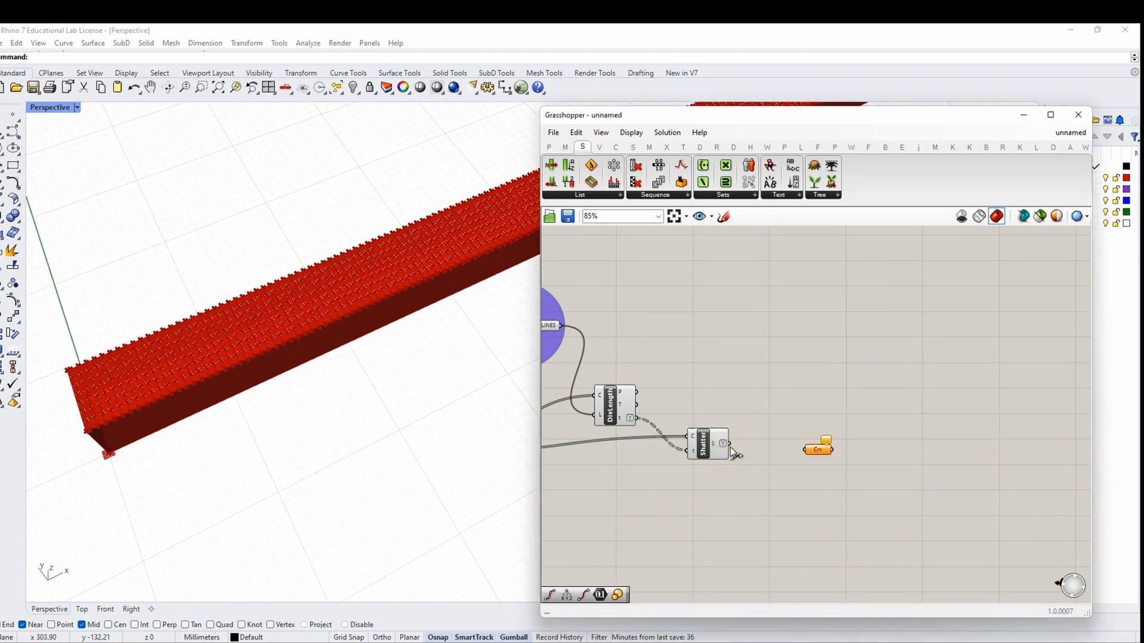
drag(731, 444, 805, 450)
right_click(803, 441)
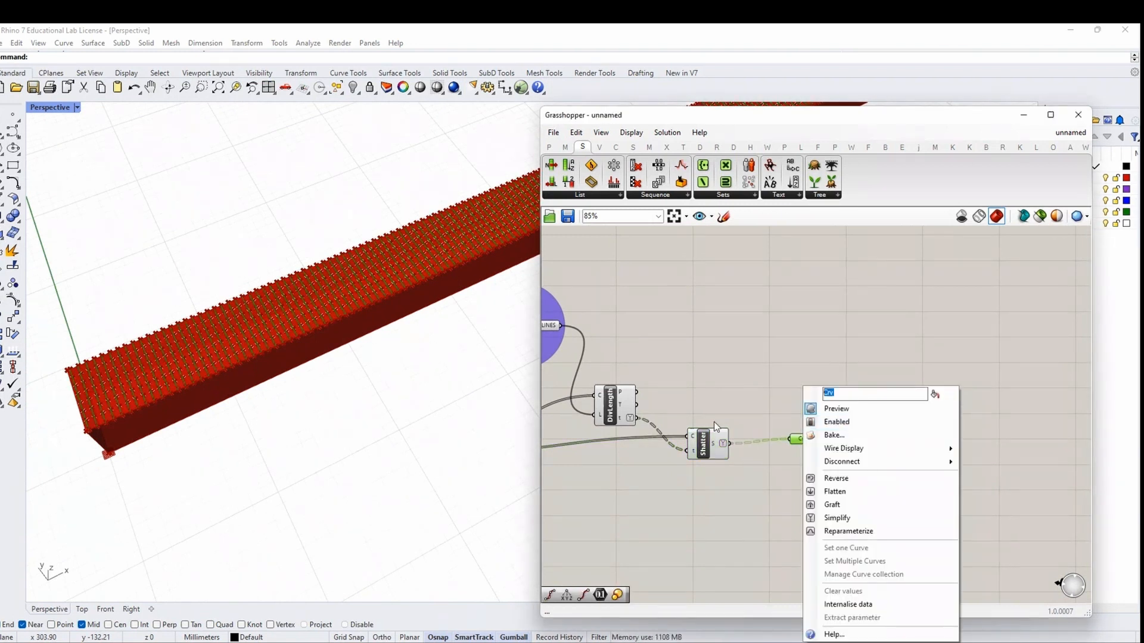
text(SEGMENTS)
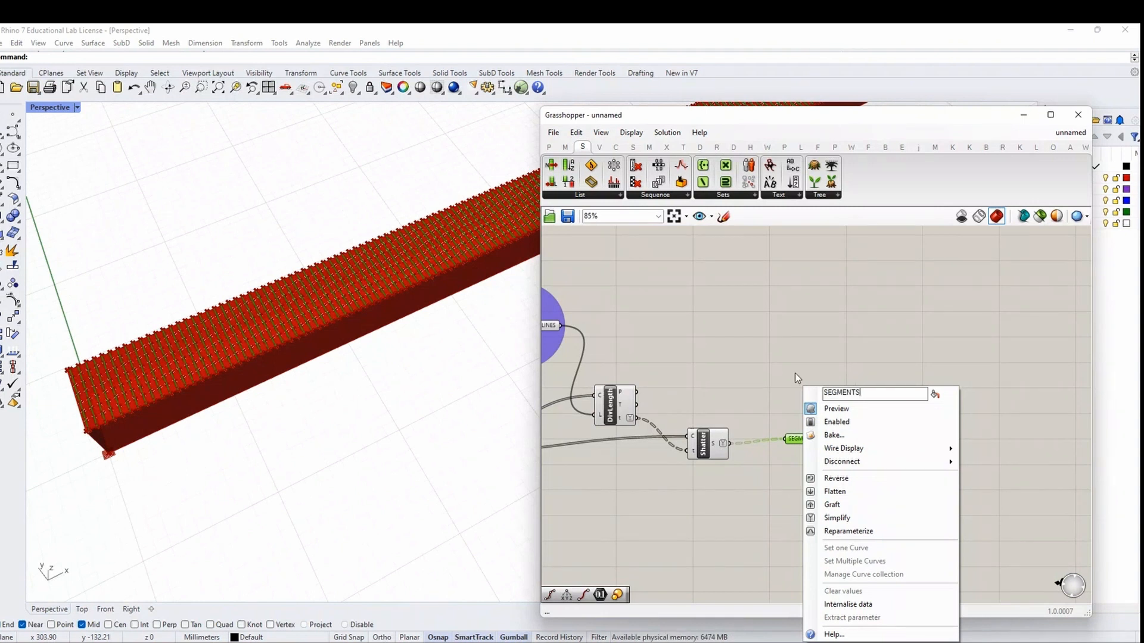
key(Return)
drag(803, 445, 822, 450)
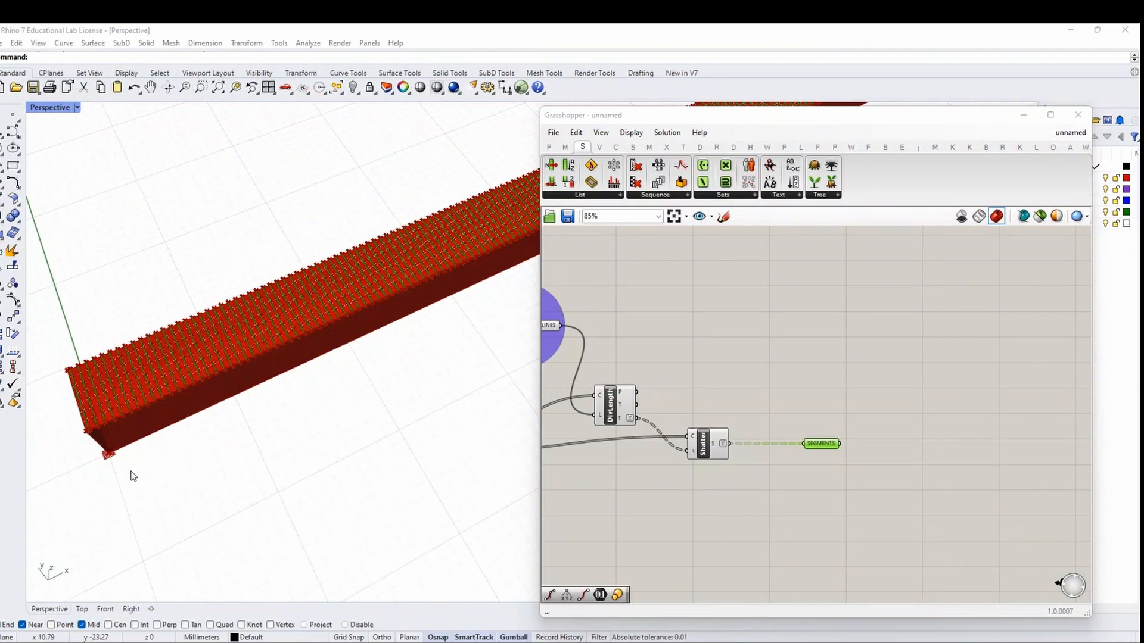
Orbit the Rhino view to look along the beam
right_drag(133, 475, 163, 460)
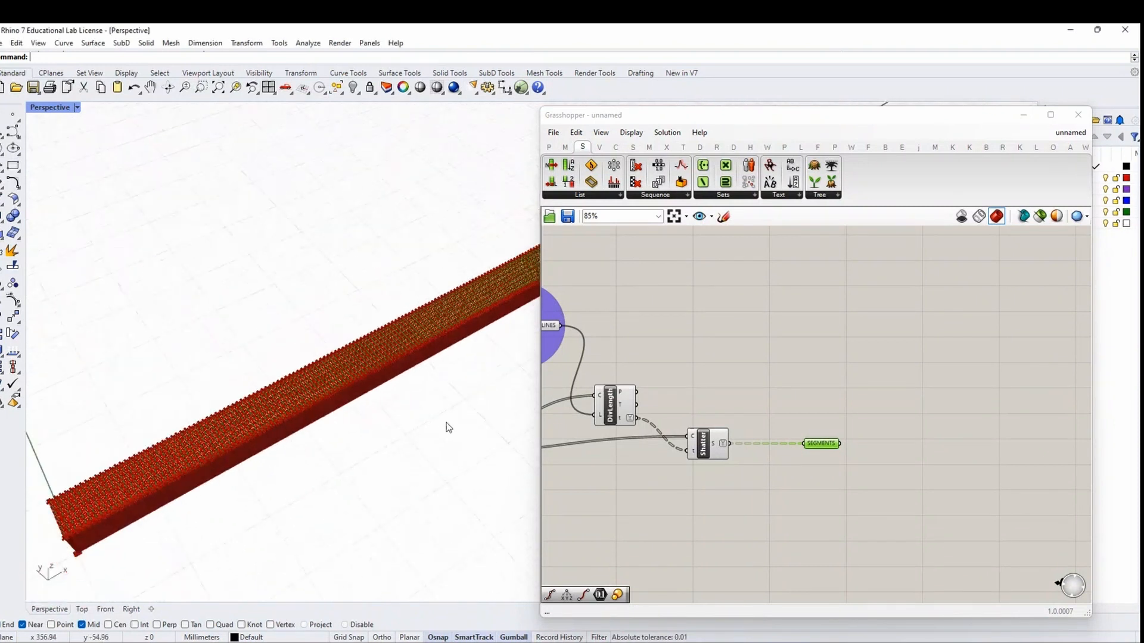
right_drag(925, 457, 827, 441)
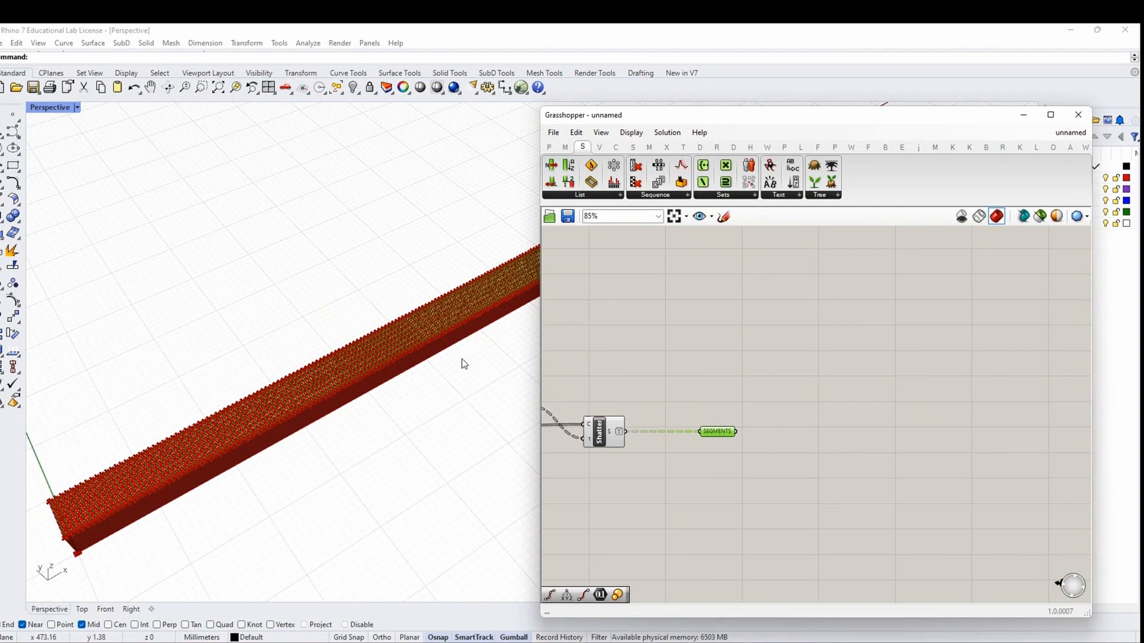
scroll(817, 459, up, 2)
right_drag(817, 459, 747, 435)
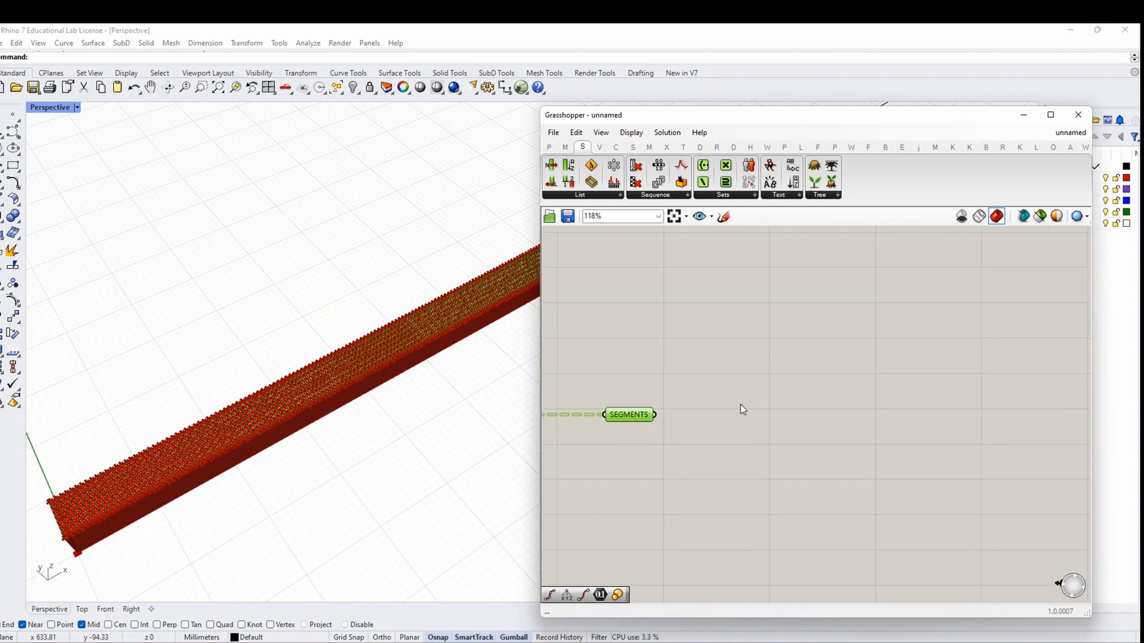
scroll(752, 389, down, 1)
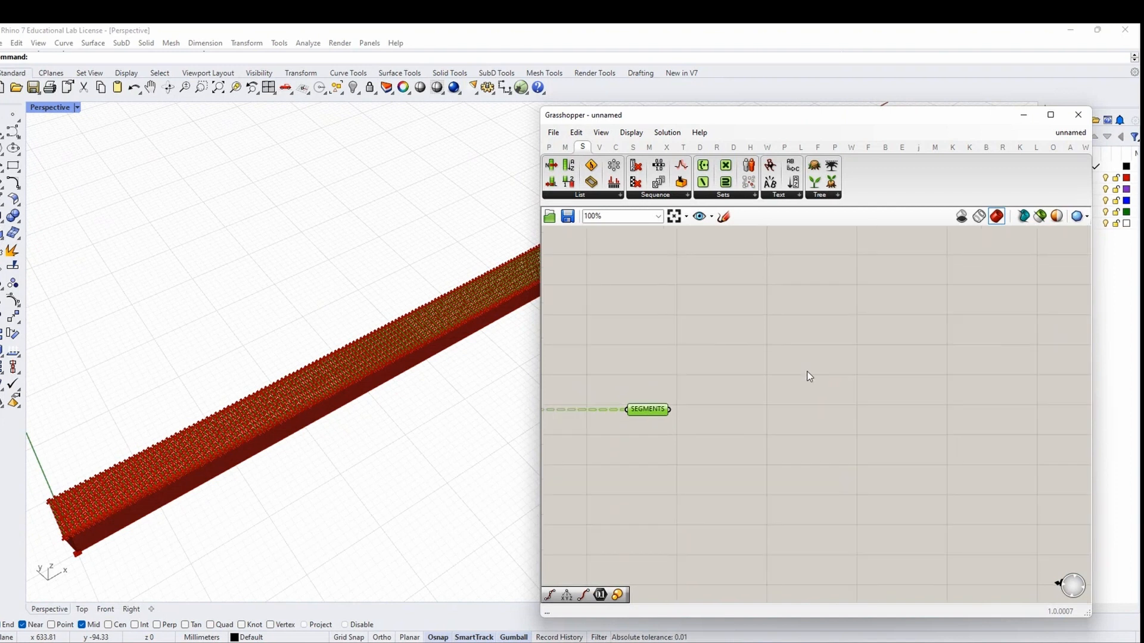
right_drag(701, 409, 659, 407)
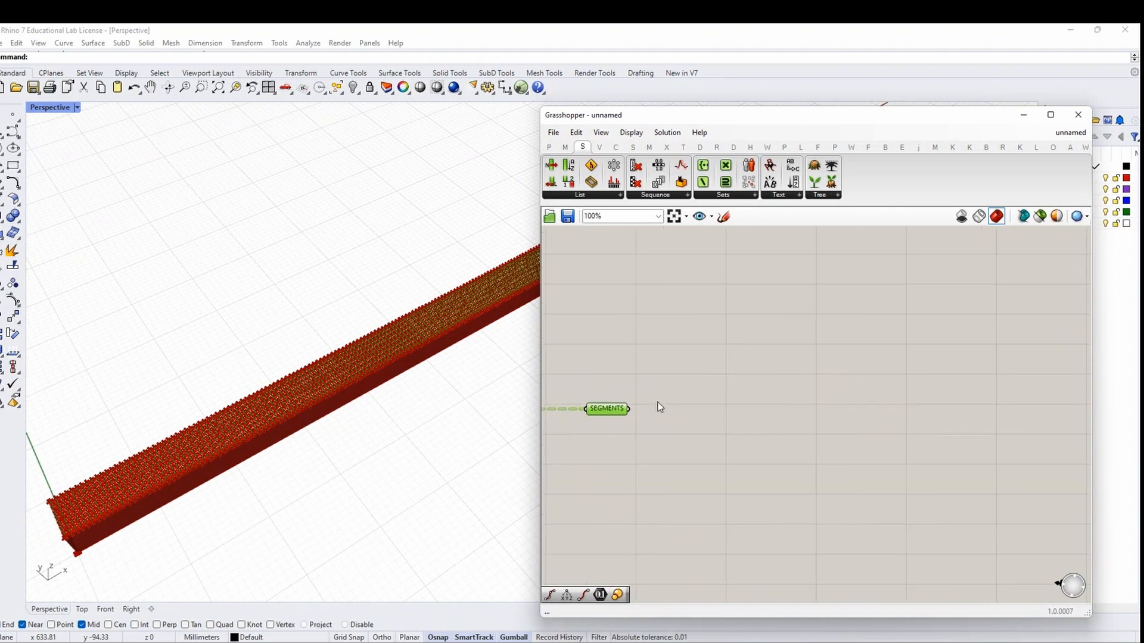
Count the SEGMENTS with a List Length component whose input is flattened
double_click(703, 365)
text(LIS)
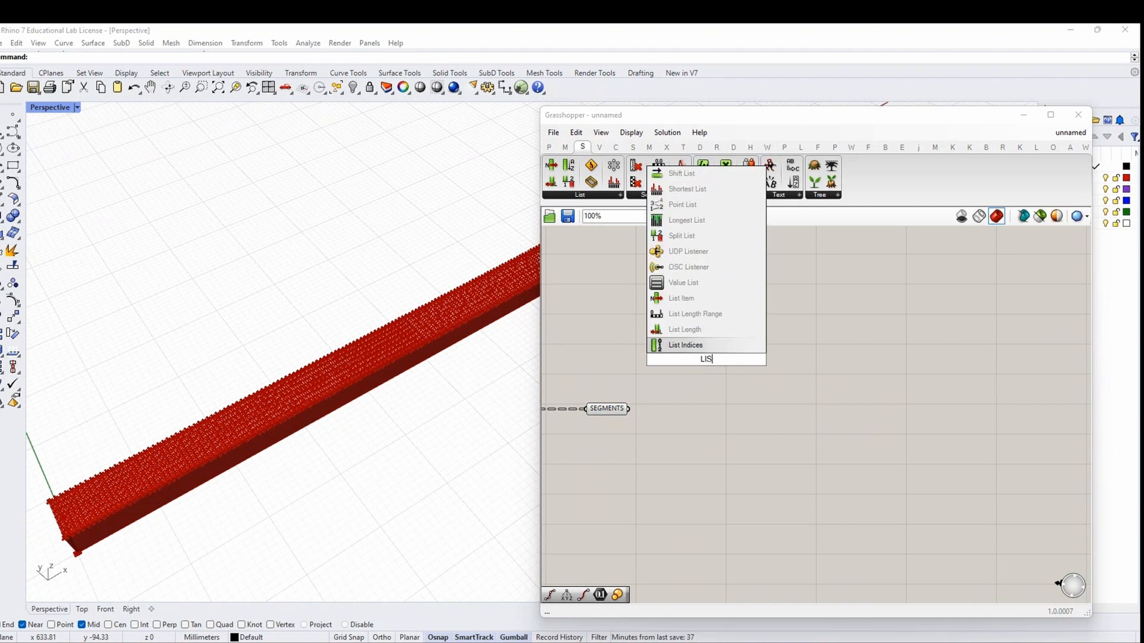
text(T L)
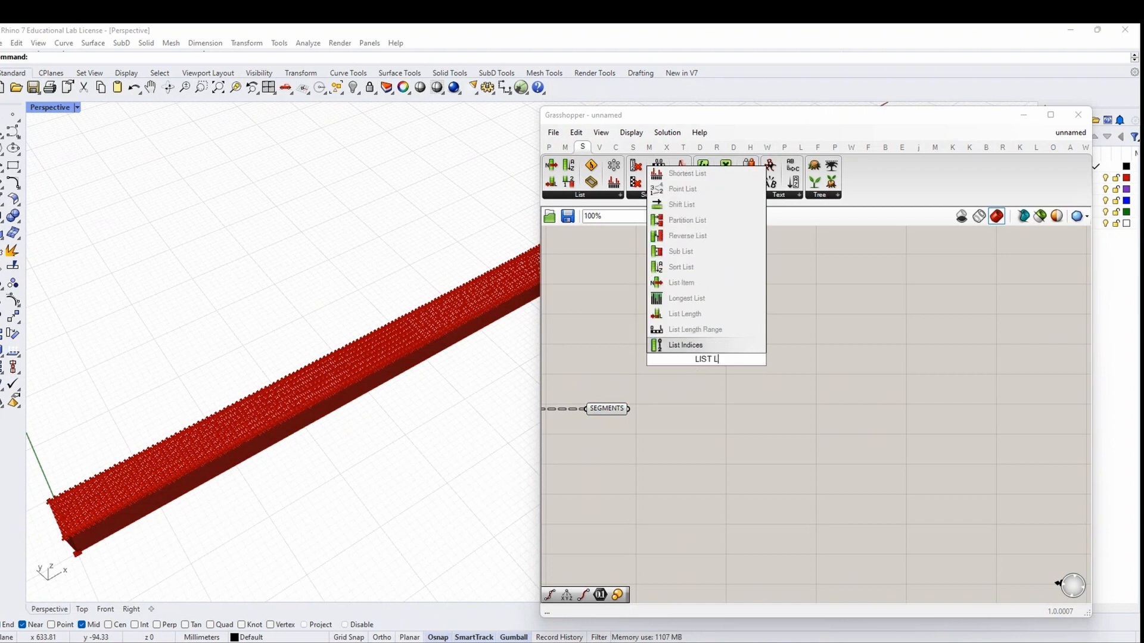
text(ENGTH)
key(Return)
drag(629, 409, 702, 361)
scroll(699, 356, up, 2)
right_click(677, 355)
click(699, 447)
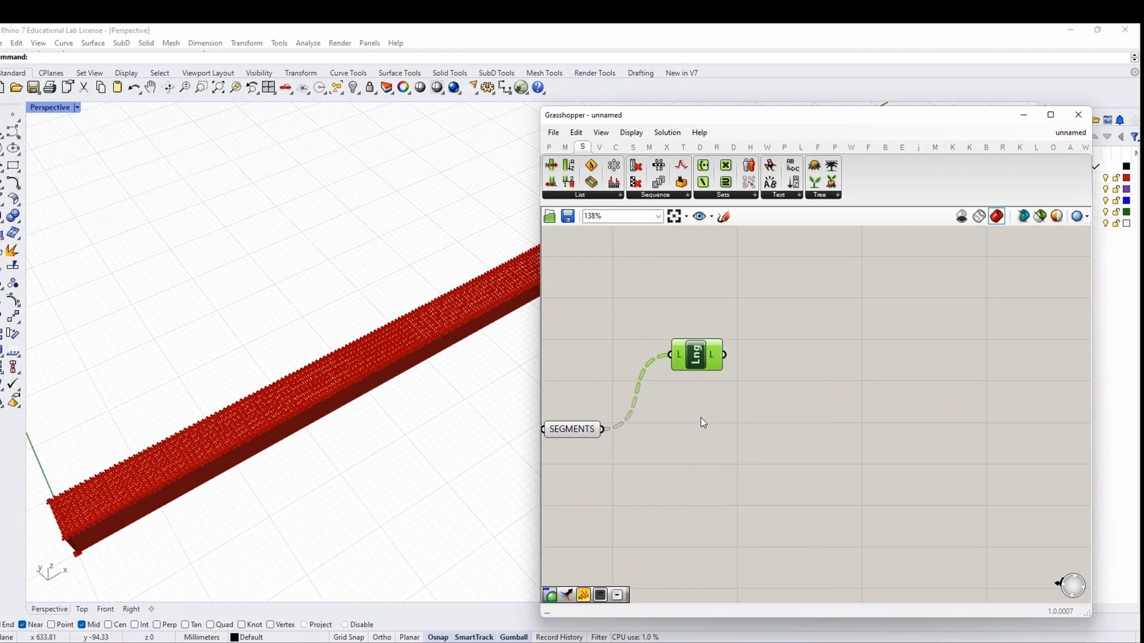
click(775, 369)
scroll(721, 373, down, 1)
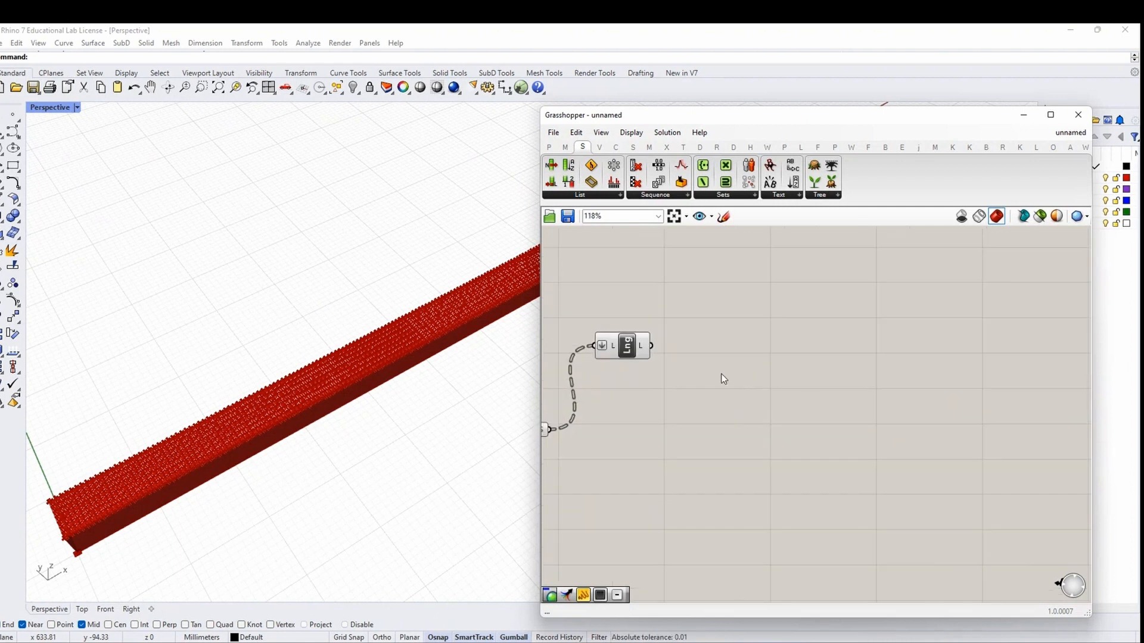
Divide the segment count by a panel holding 100
double_click(701, 365)
text(DIVISI)
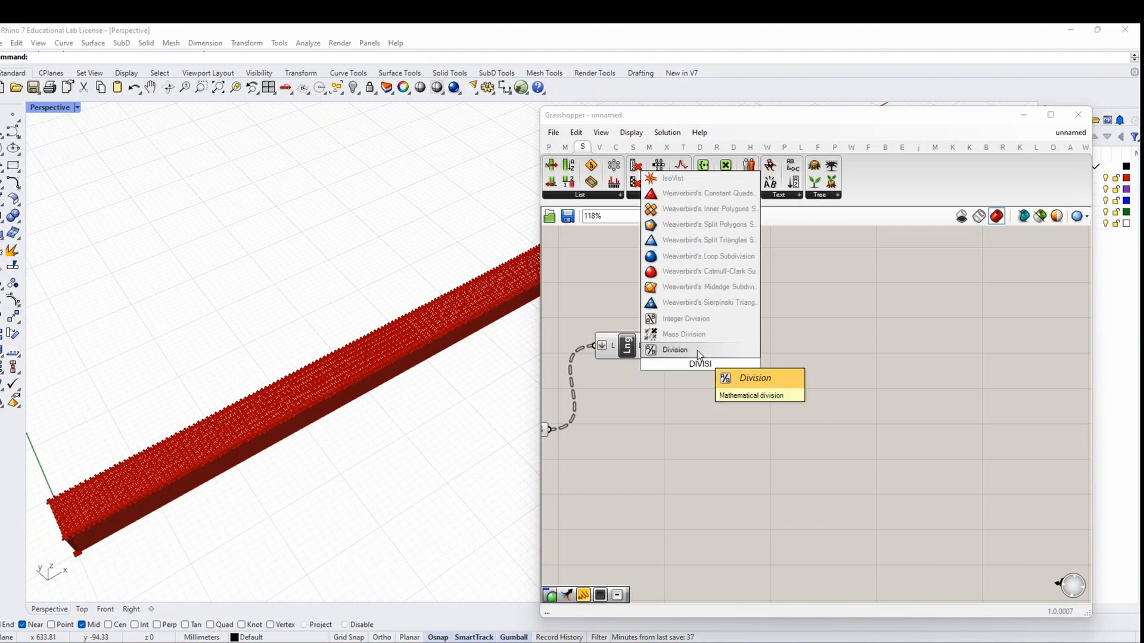
click(697, 350)
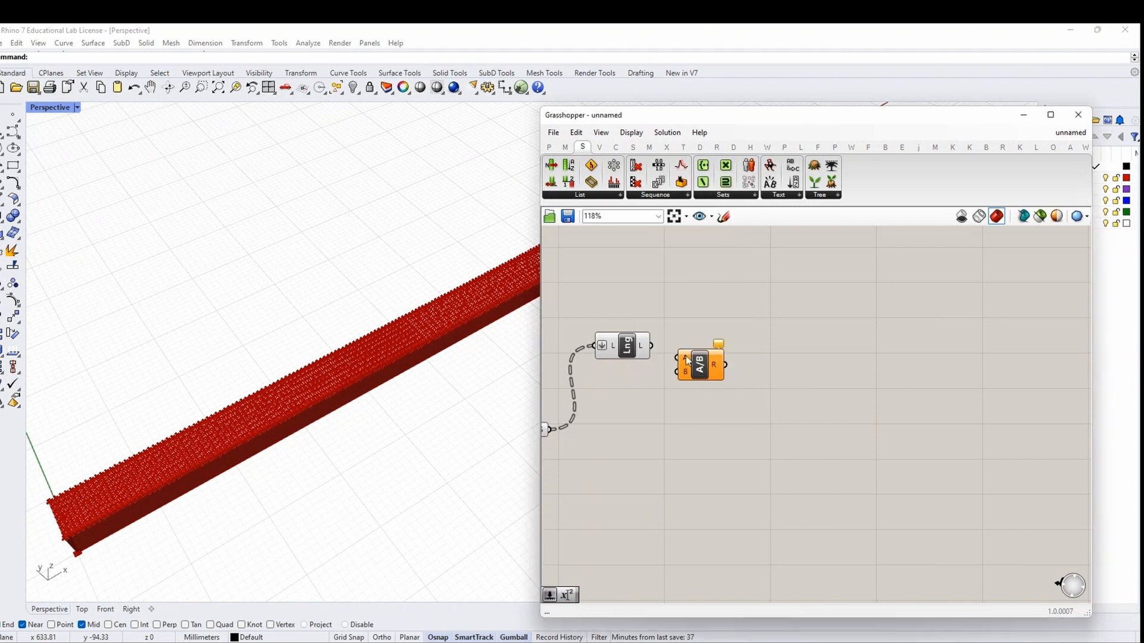
drag(680, 360, 737, 369)
double_click(668, 385)
text(100)
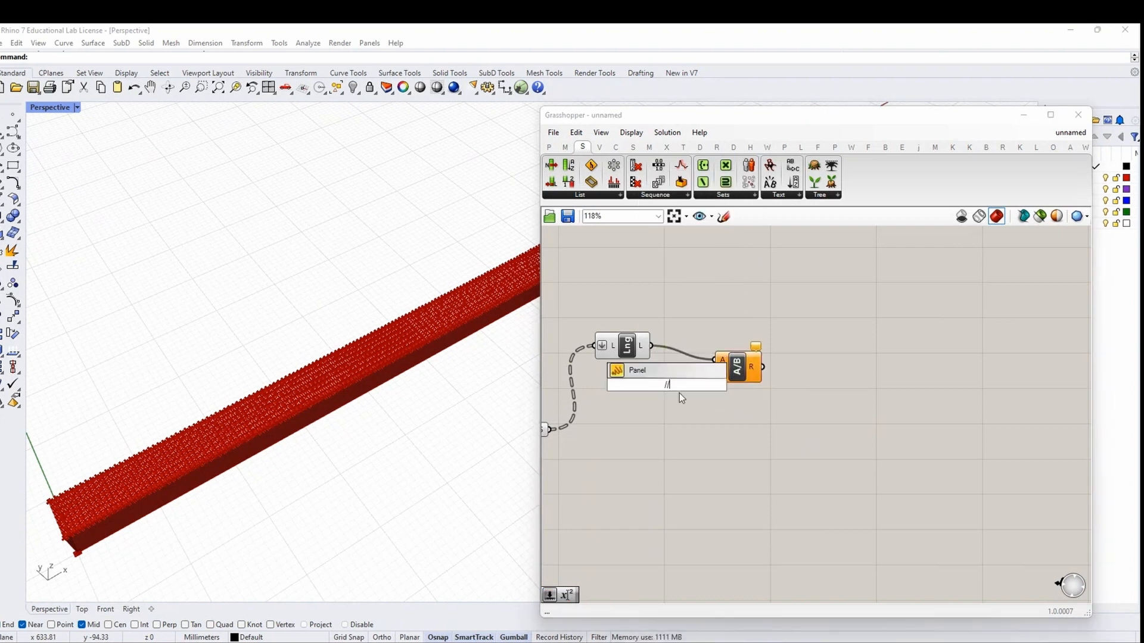
key(Return)
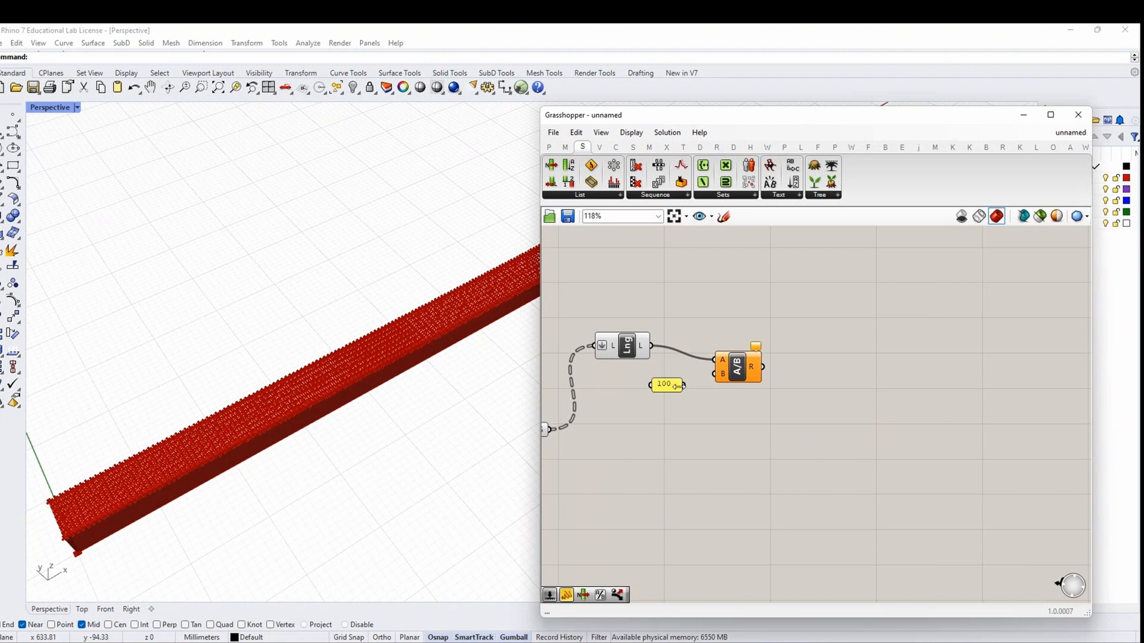
drag(683, 386, 716, 374)
right_drag(769, 417, 723, 390)
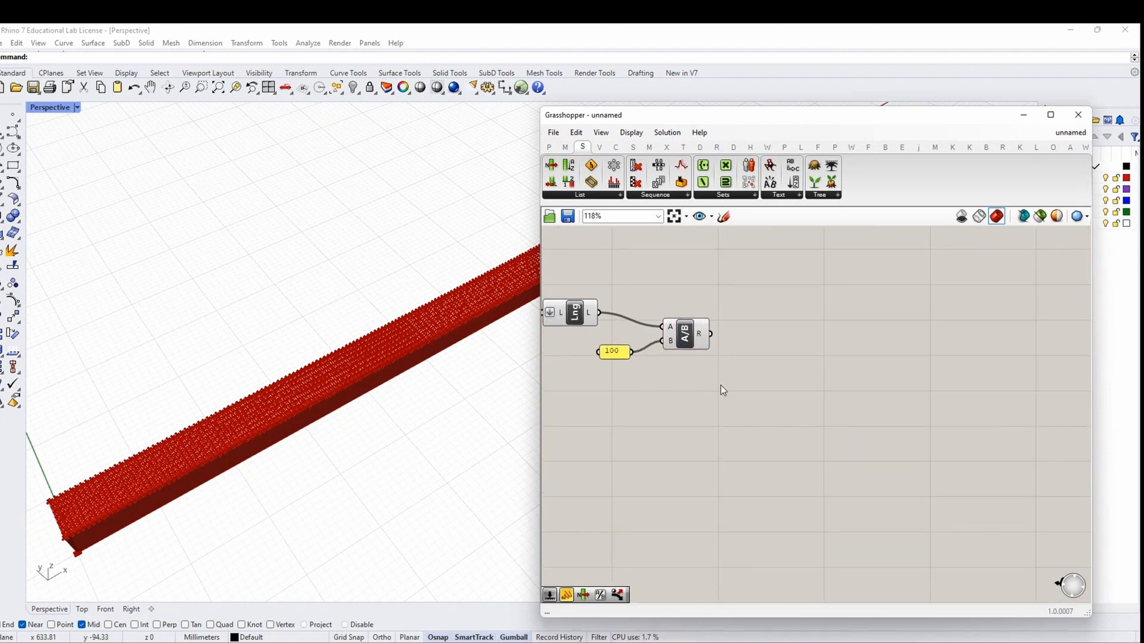
Feed the division result into a Multiplication component
double_click(784, 373)
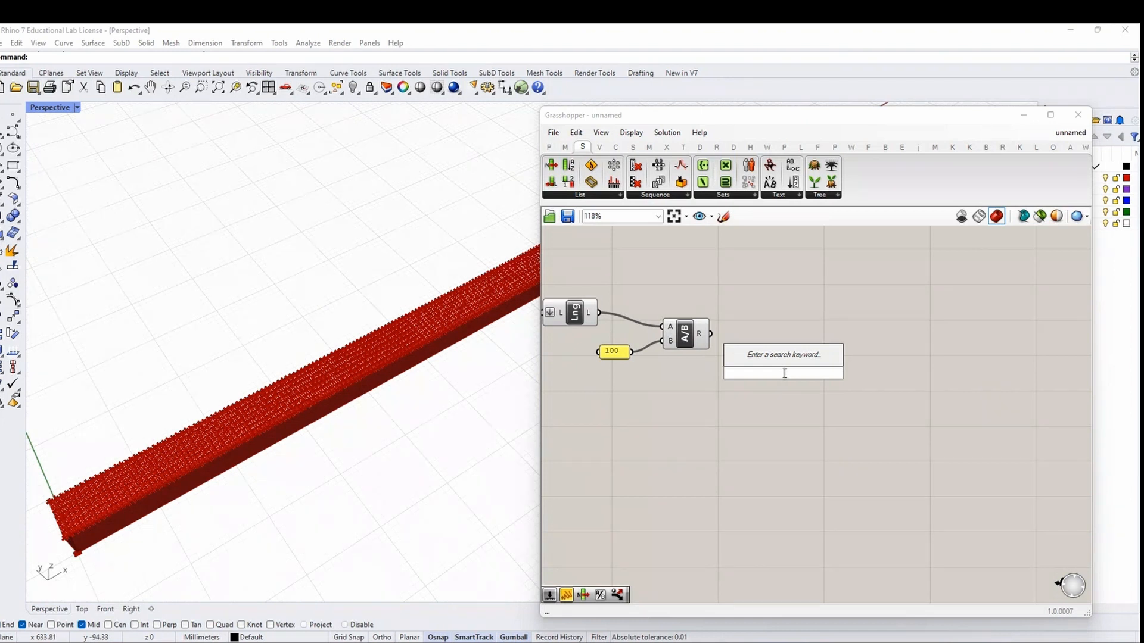
text(MULTIP)
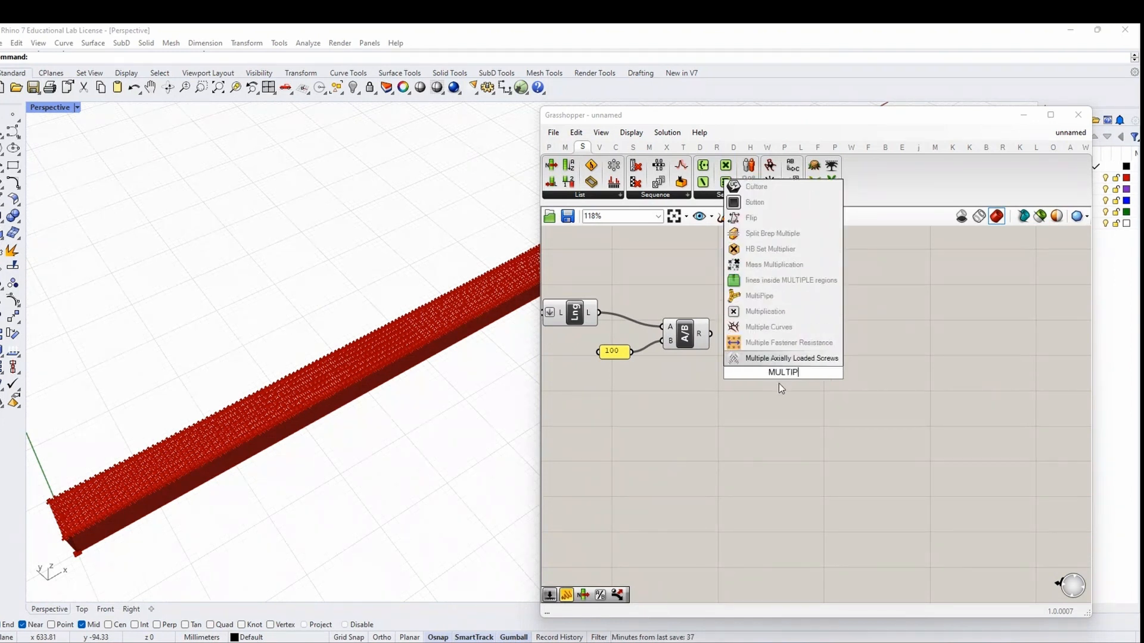
click(765, 311)
drag(711, 335, 760, 366)
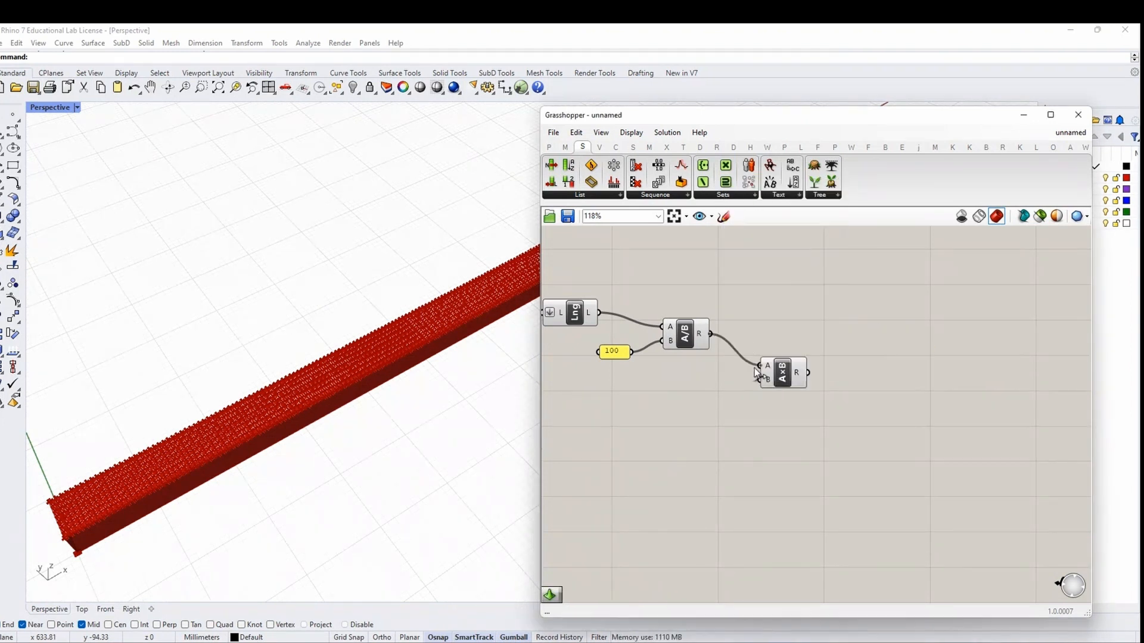
scroll(819, 382, down, 3)
right_drag(588, 338, 775, 363)
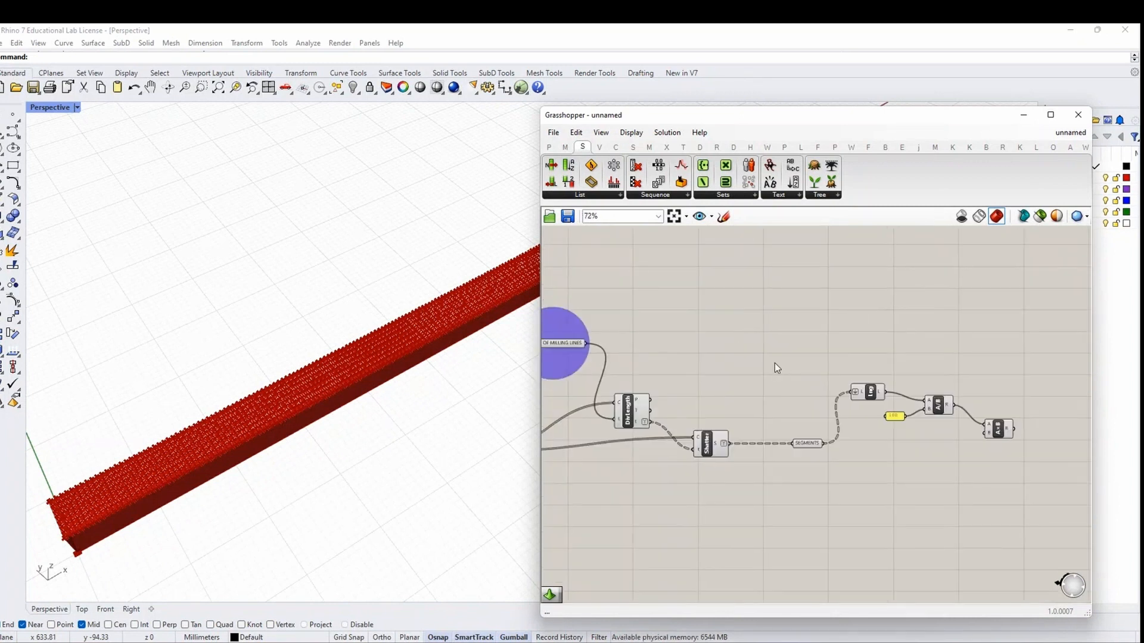
double_click(780, 330)
click(746, 383)
right_drag(582, 358, 663, 351)
scroll(662, 351, up, 1)
scroll(663, 350, down, 2)
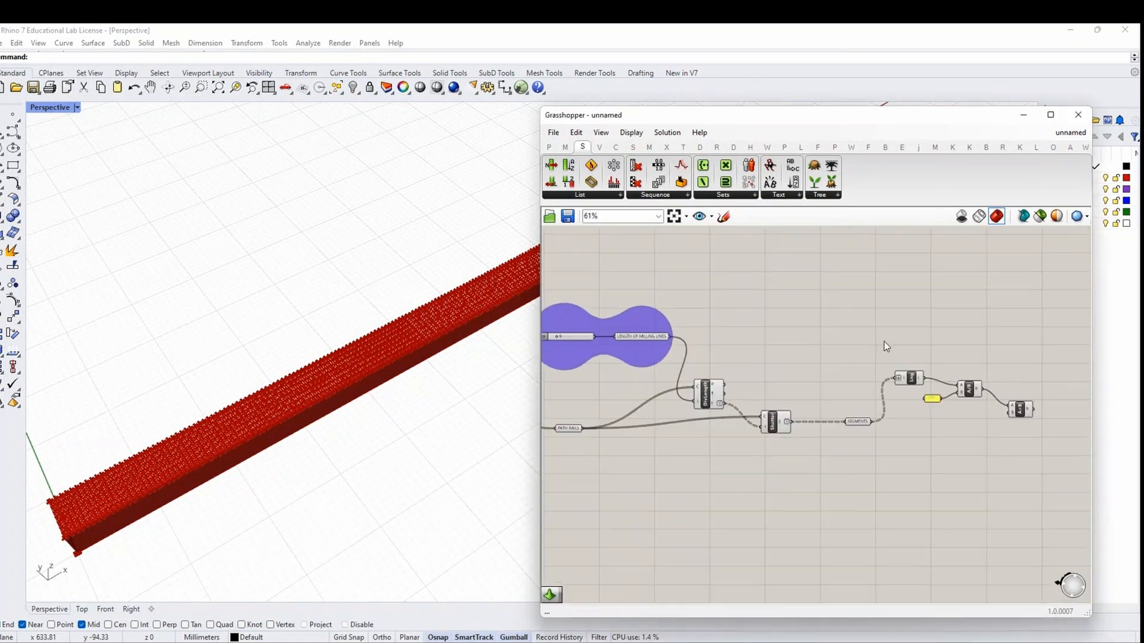
right_drag(884, 342, 808, 362)
double_click(664, 339)
Add a Number parameter named PERCENTAGE OF MILLING
double_click(882, 345)
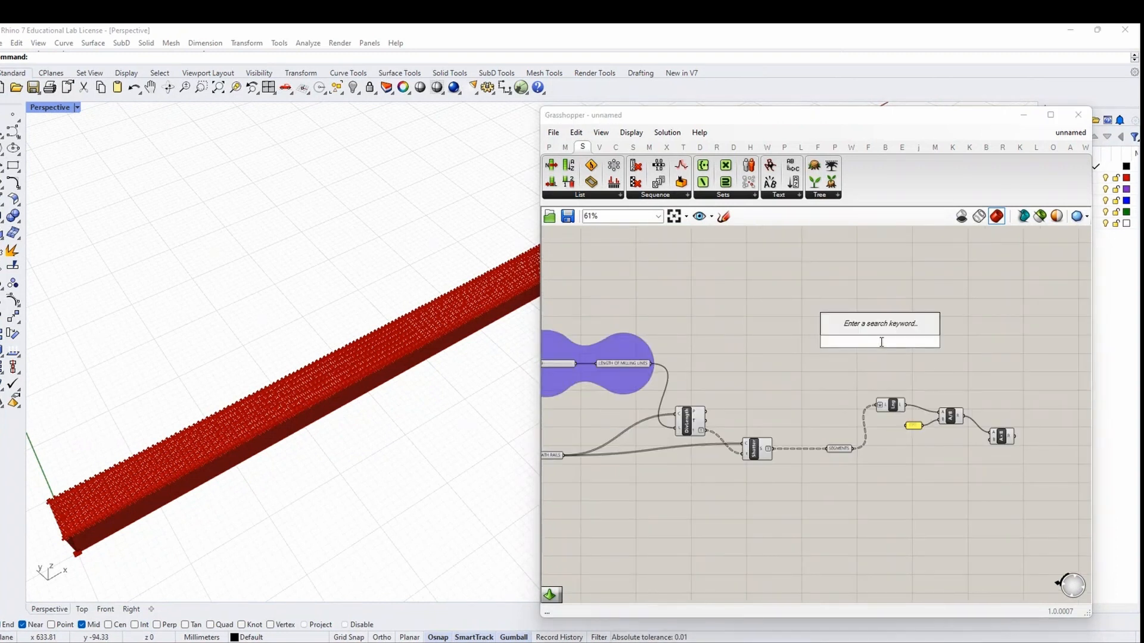
text(NUM)
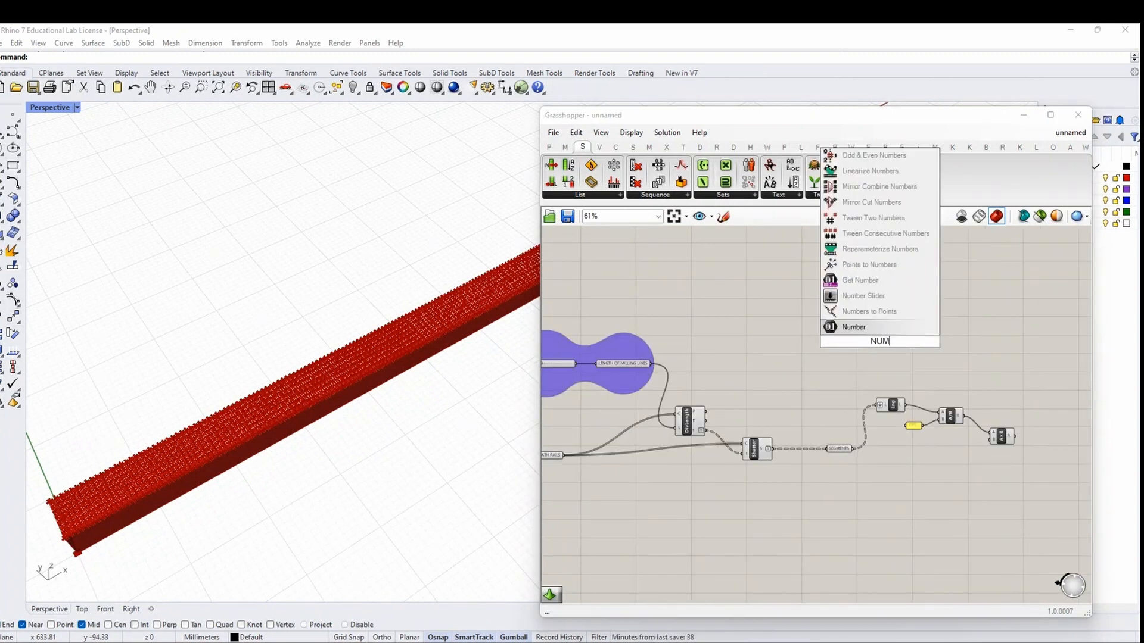
text(BER)
click(910, 333)
scroll(918, 349, up, 3)
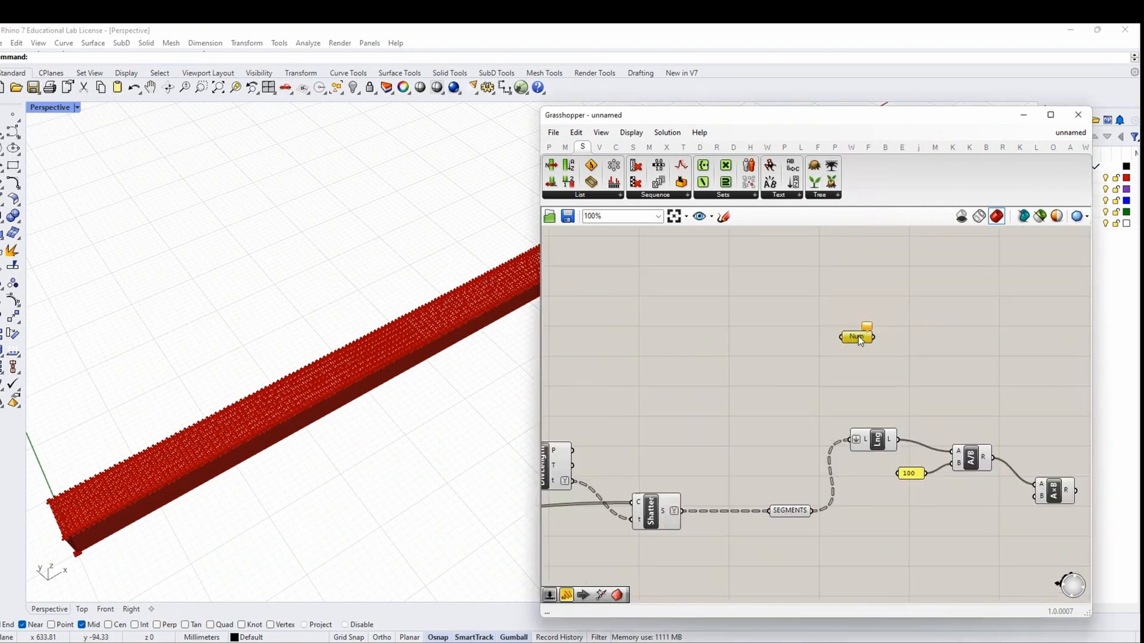
right_click(858, 337)
text(P)
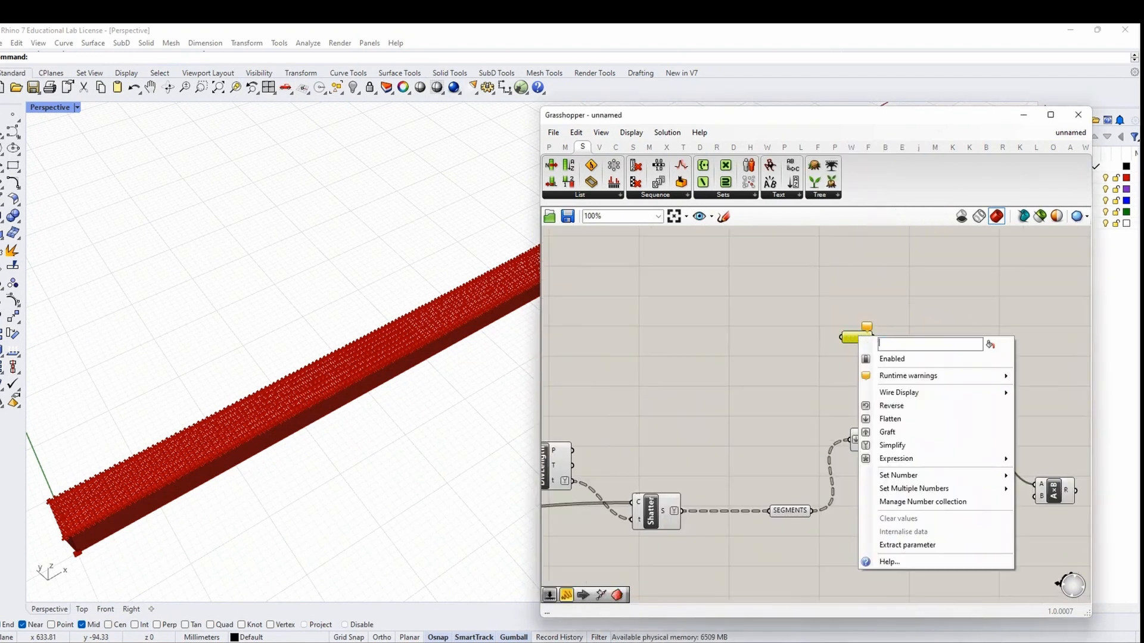
text(ERCENTA)
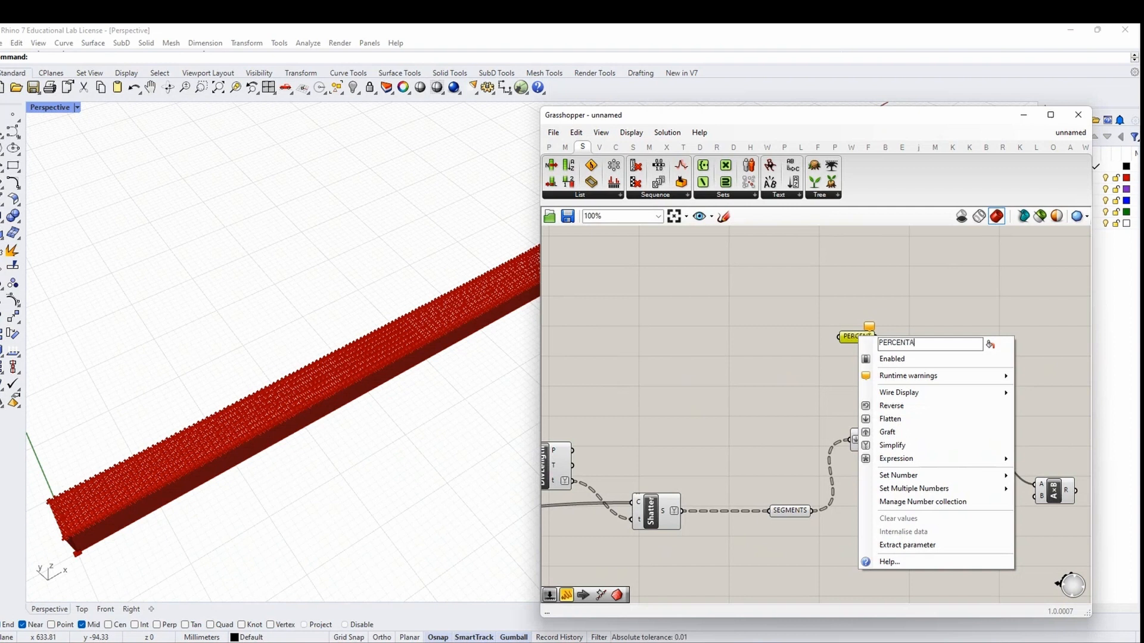
text(GE OF MILLIMNG)
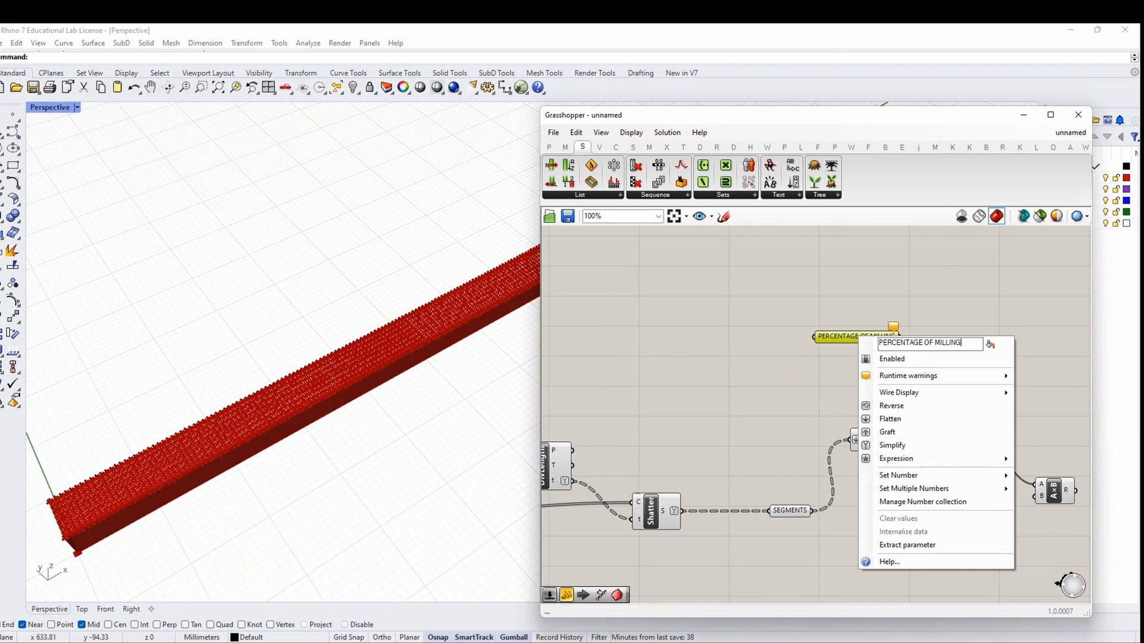
key(Return)
Create a 0<10 slider into PERCENTAGE OF MILLING, wired to the multiplication's B input
double_click(699, 328)
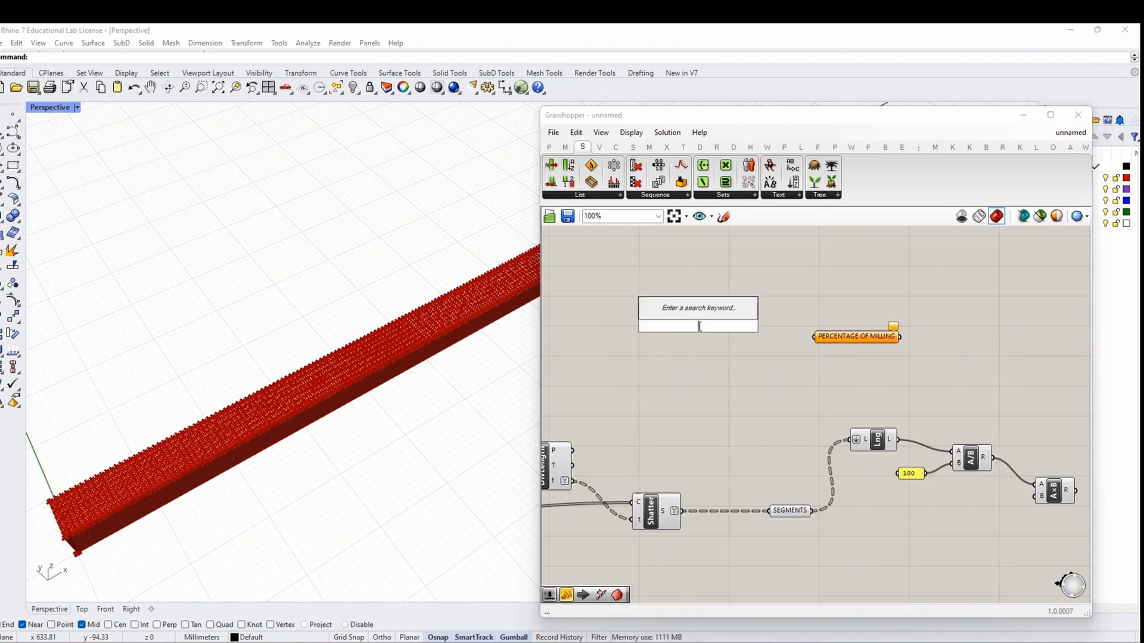
text(0)
key(BackSpace)
text(0<)
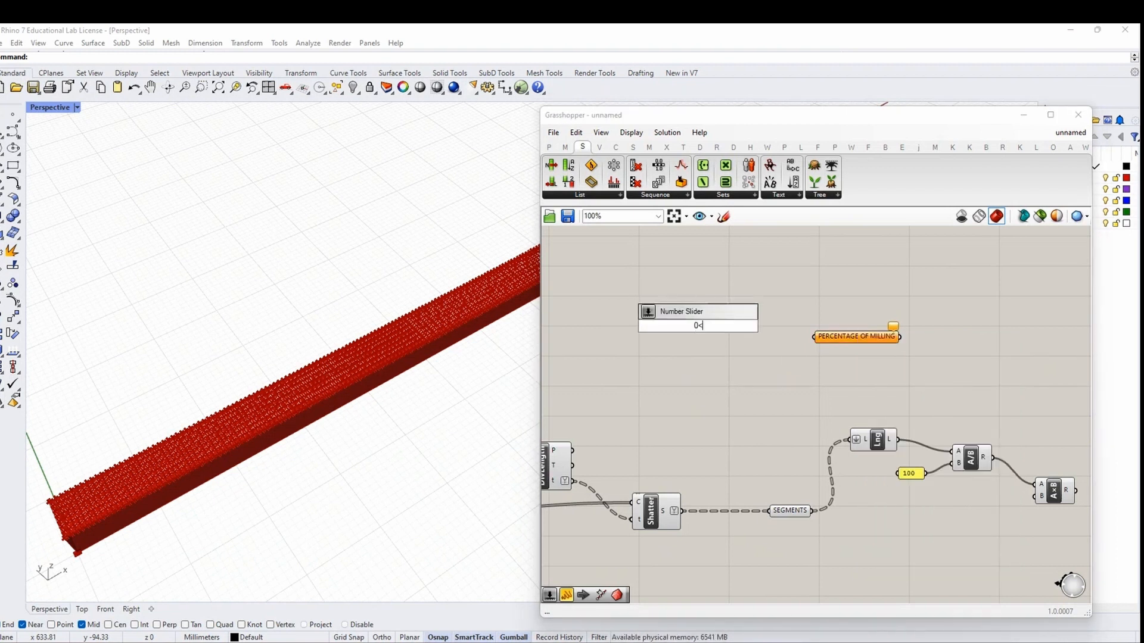
text(10)
key(Return)
drag(750, 325, 814, 336)
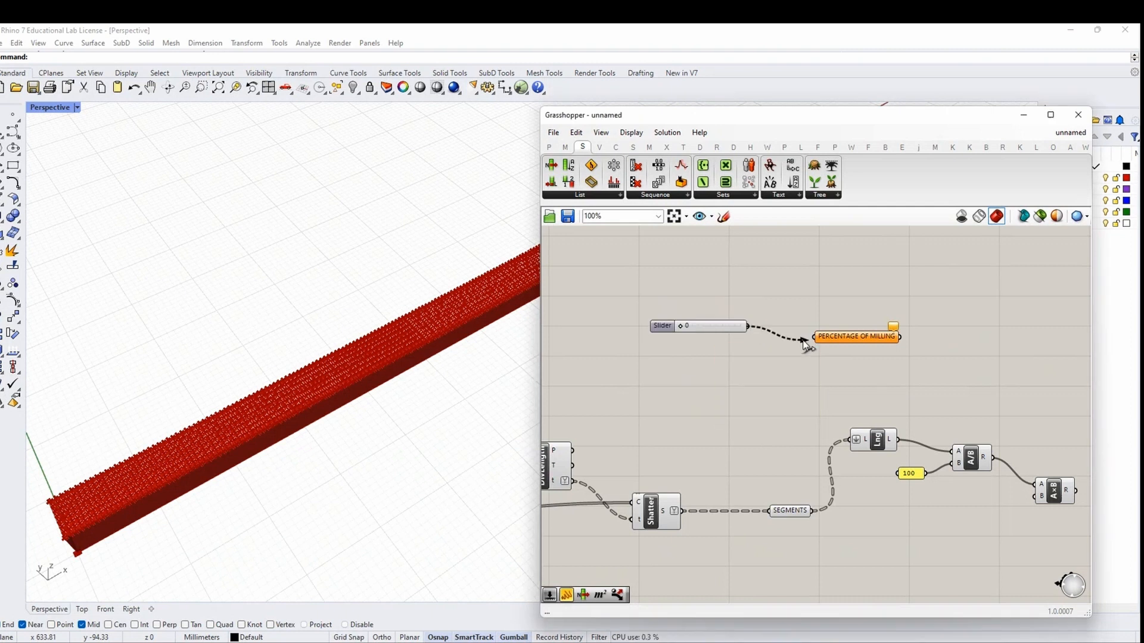
right_drag(898, 386, 781, 357)
drag(784, 308, 918, 468)
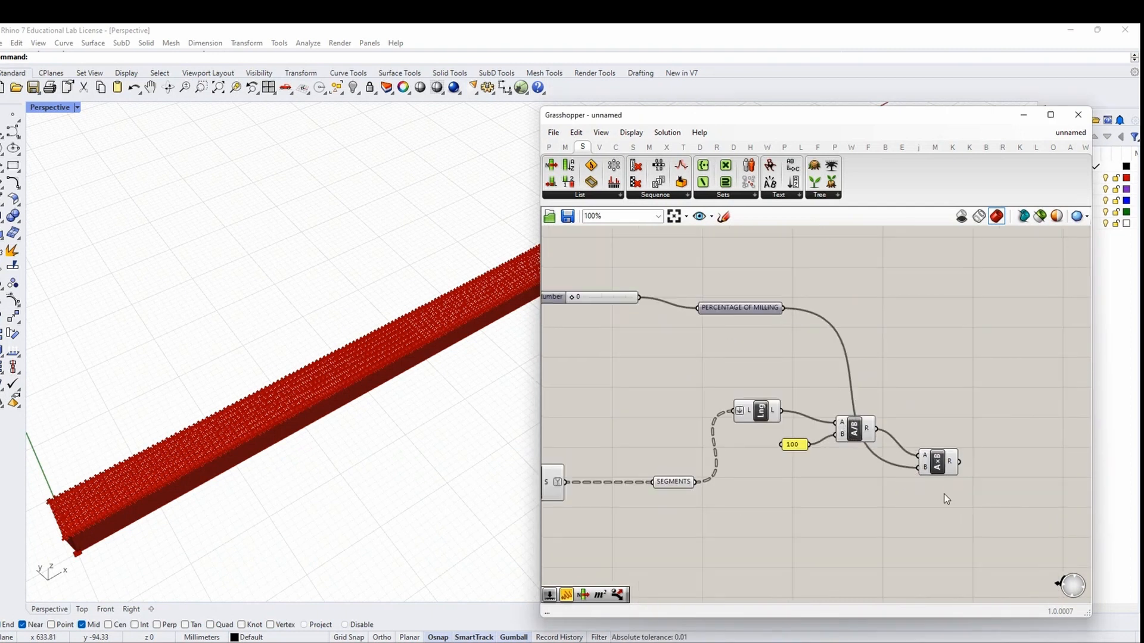
Move the multiplication component up and left, keeping the slider and result in view
right_drag(908, 474, 884, 463)
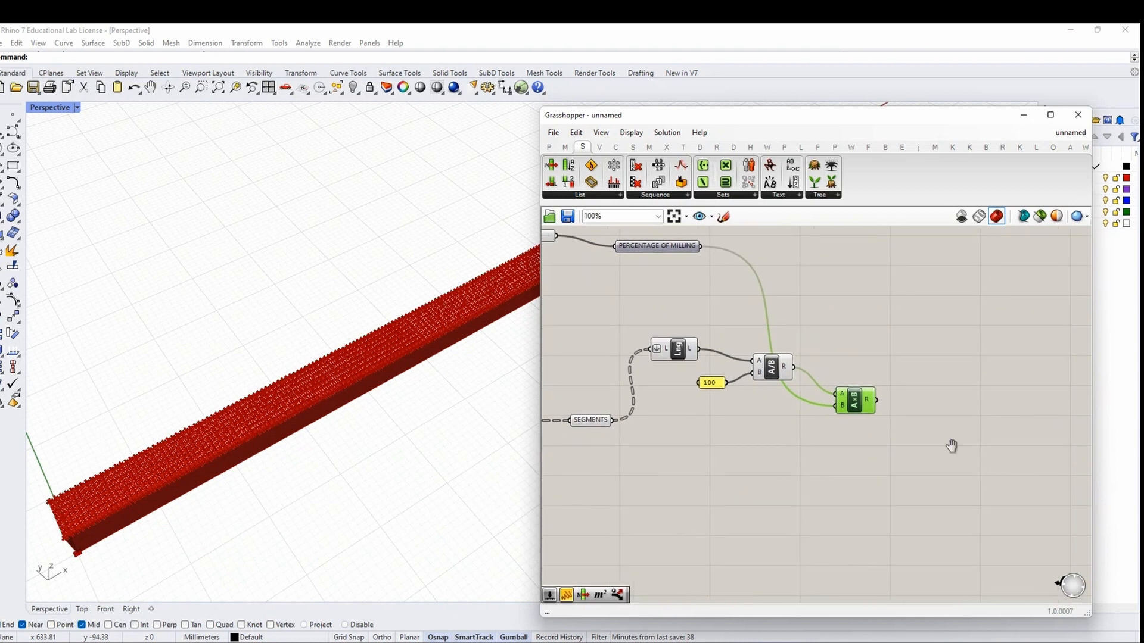
right_drag(950, 447, 814, 429)
drag(729, 392, 707, 382)
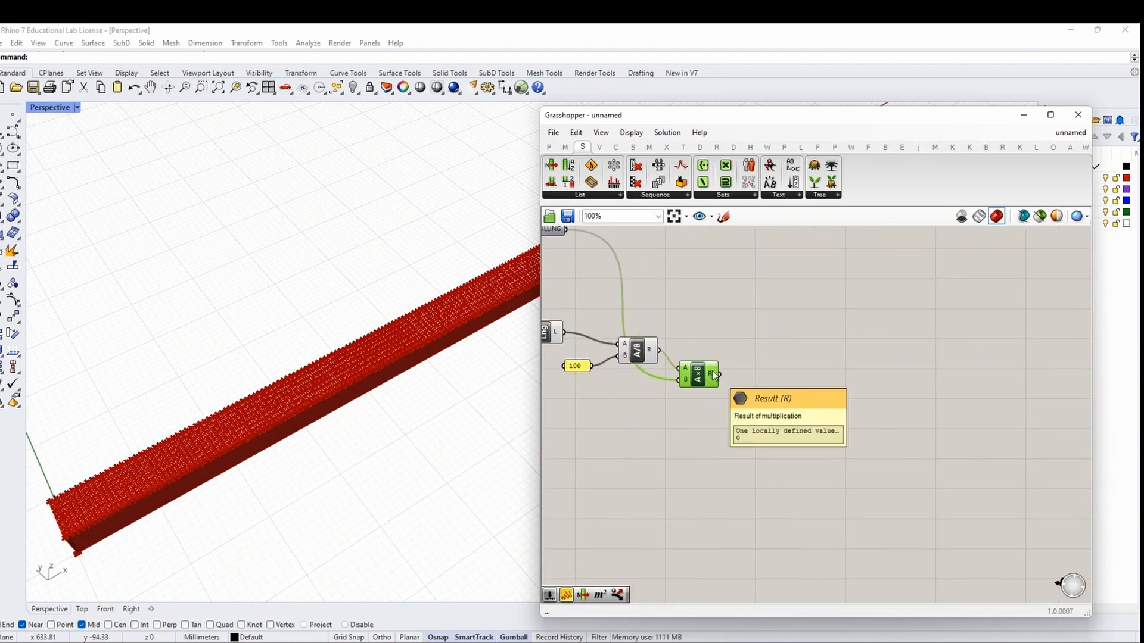
right_drag(692, 398, 804, 436)
right_drag(584, 320, 700, 349)
scroll(568, 289, up, 1)
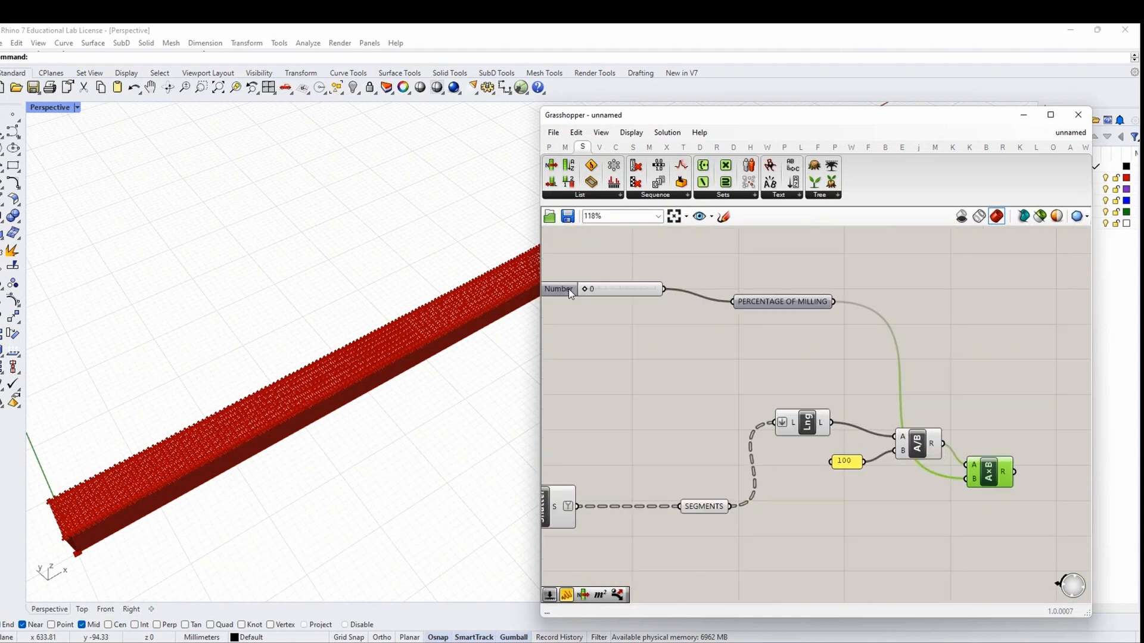
right_drag(1002, 476, 781, 433)
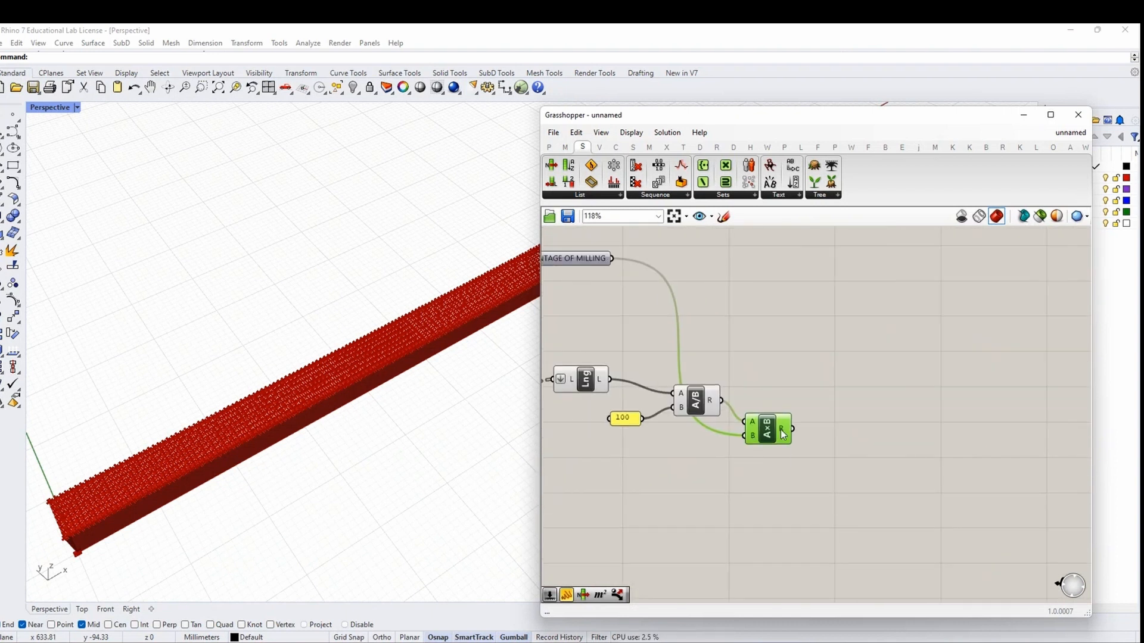
mouse_move(783, 435)
Add an Integer parameter fed by the A×B multiplication result
click(838, 477)
right_drag(839, 477, 807, 451)
double_click(809, 451)
text(INTEGER)
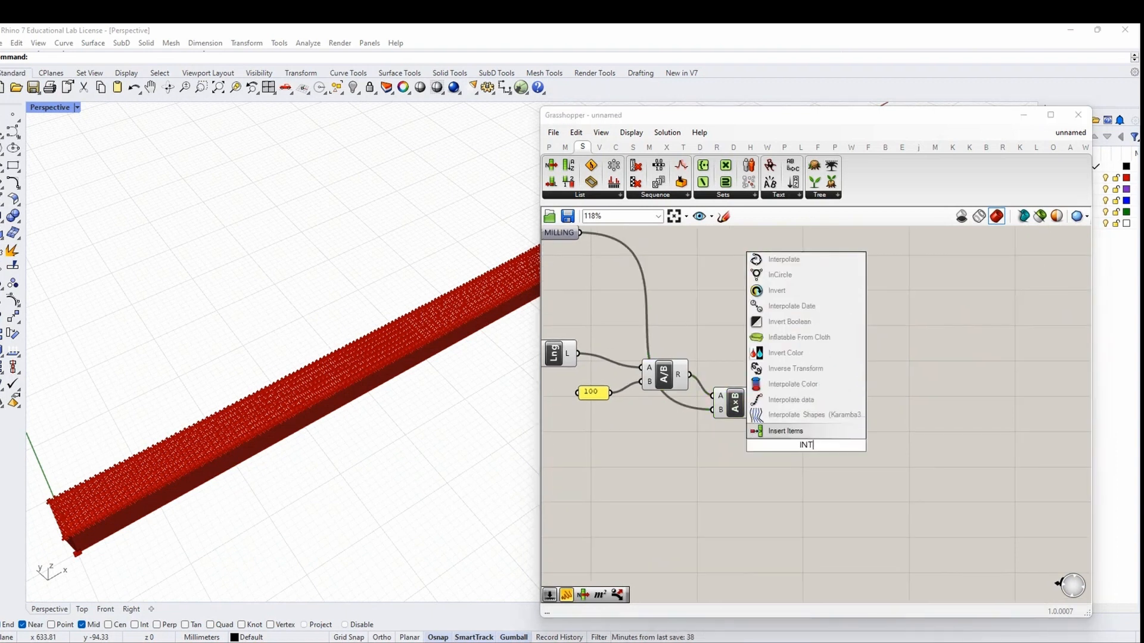
click(778, 431)
scroll(772, 421, up, 3)
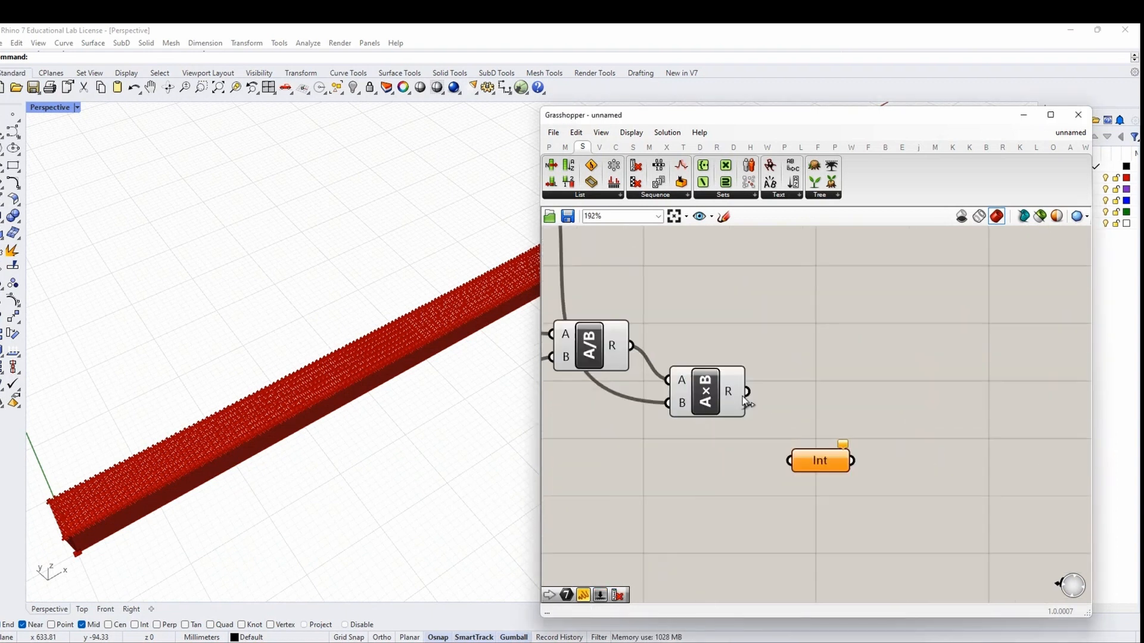
click(549, 147)
drag(725, 185, 765, 362)
click(845, 341)
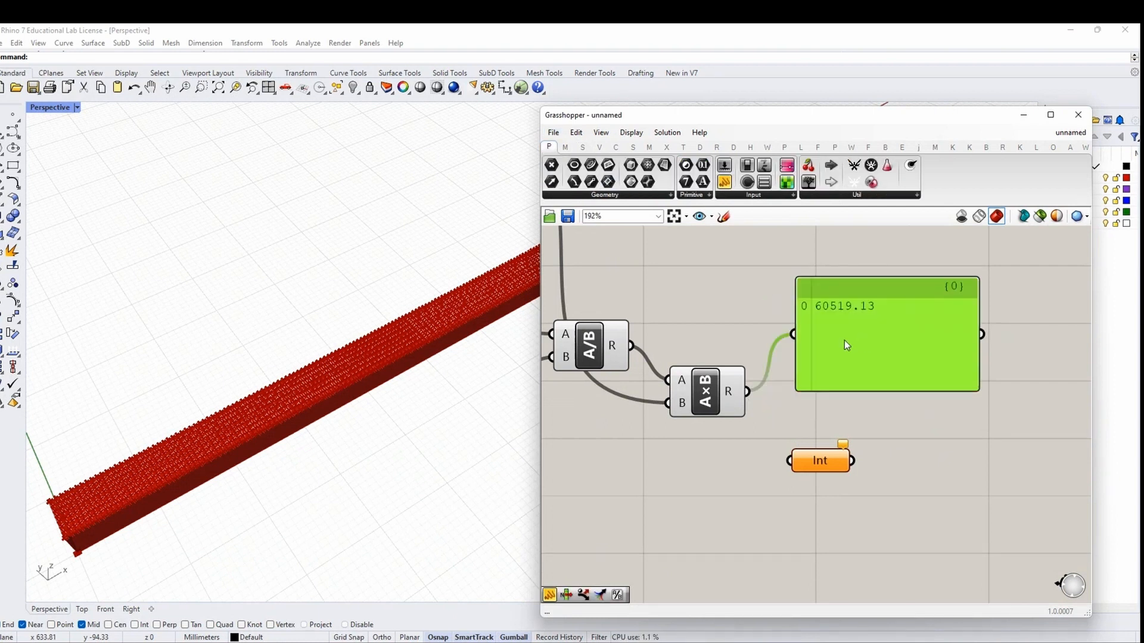
key(Delete)
scroll(842, 339, down, 3)
drag(768, 404, 811, 423)
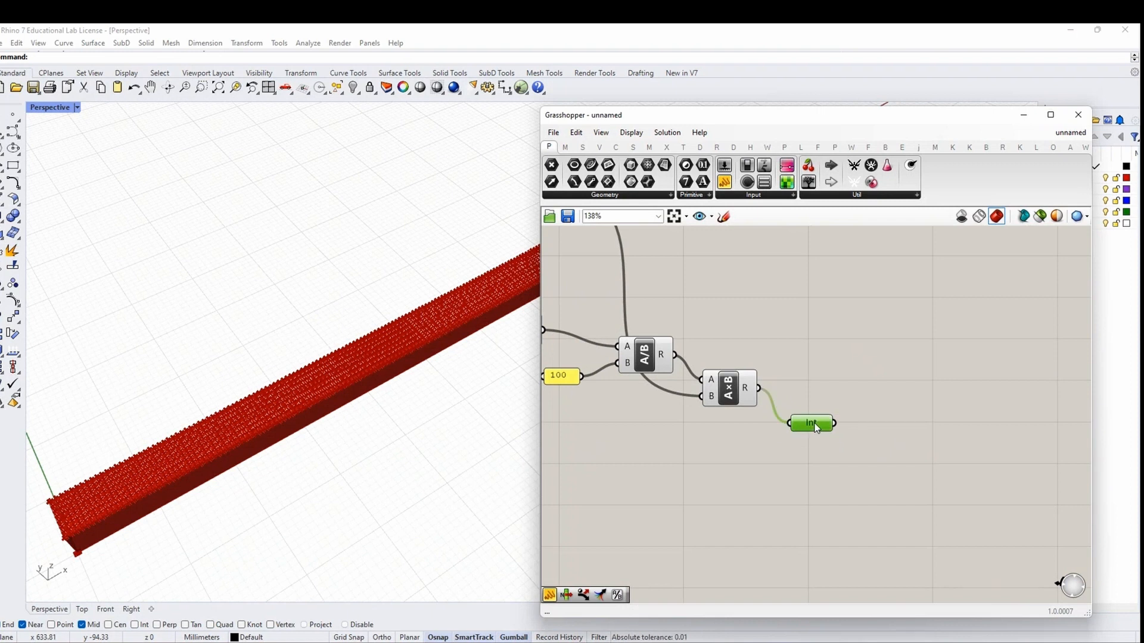
Try a List Length component on the segments, then delete it as unneeded
right_drag(934, 493, 829, 453)
scroll(898, 477, down, 4)
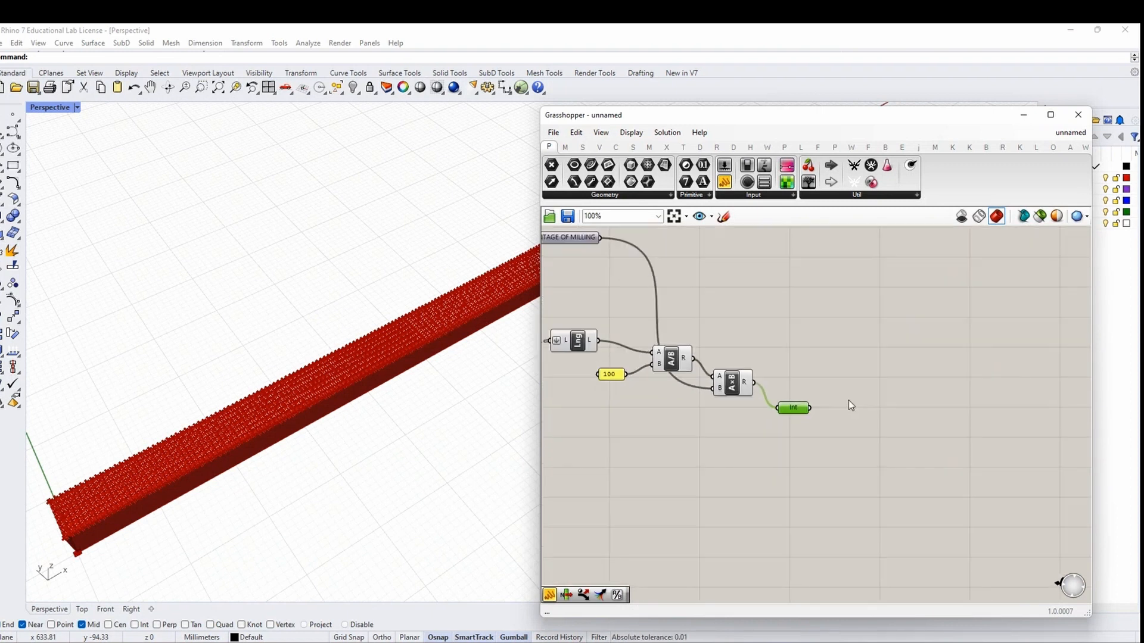
double_click(721, 464)
text(LIST LENGTH)
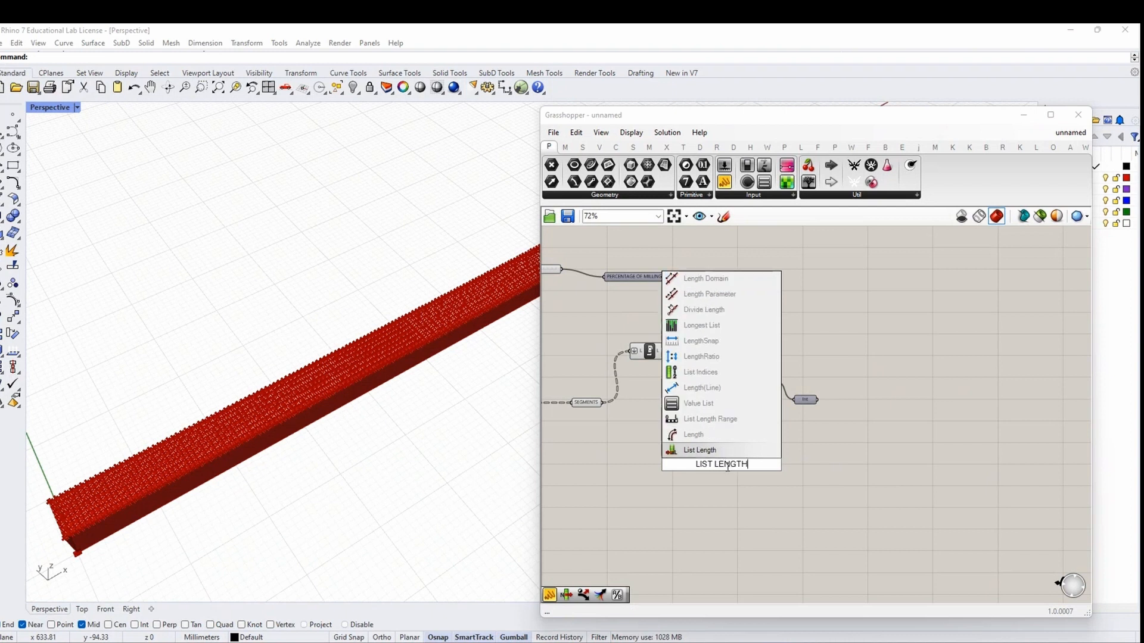
click(724, 453)
scroll(724, 454, up, 2)
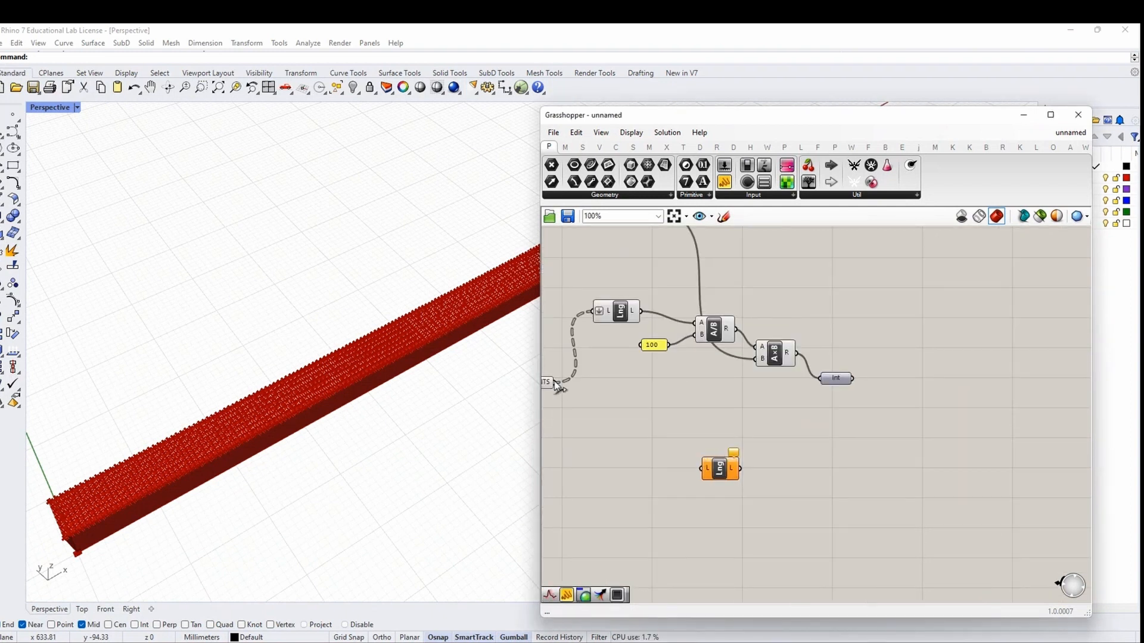
drag(555, 382, 697, 477)
key(Delete)
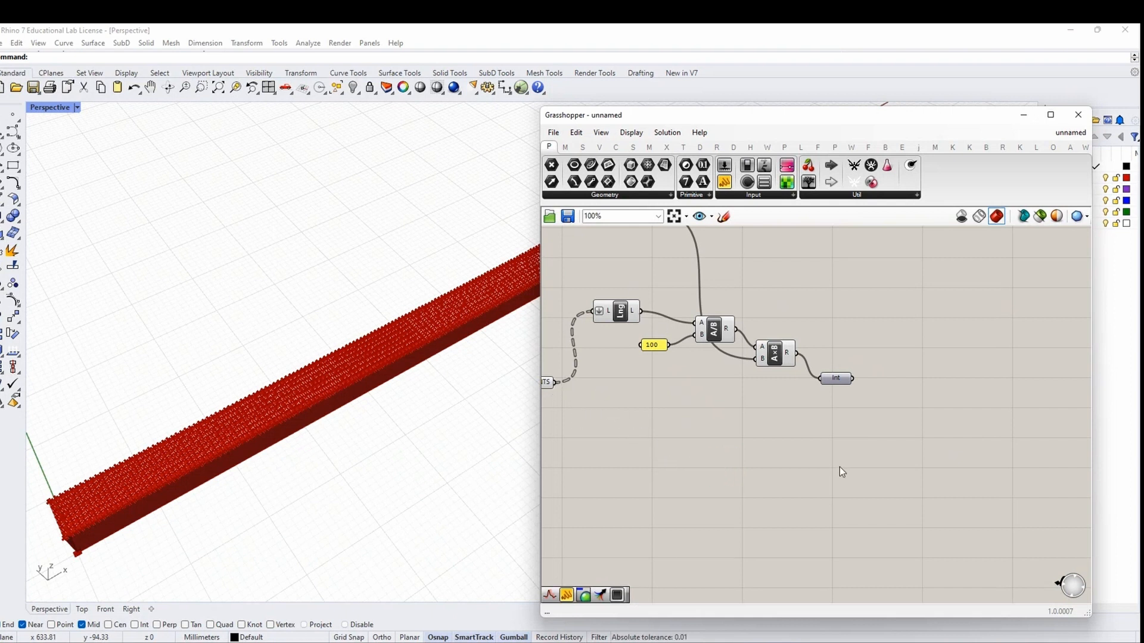
Add a Subtraction component with the segment count wired into input A
double_click(857, 455)
text(SUBTRAC)
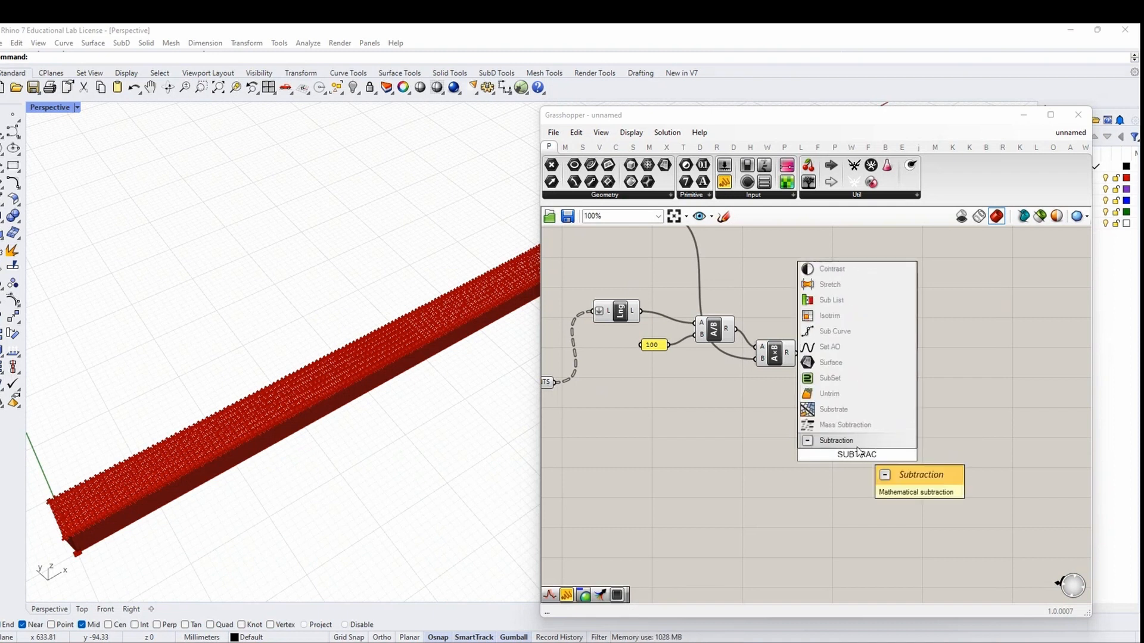
key(Return)
click(873, 464)
drag(875, 468, 866, 468)
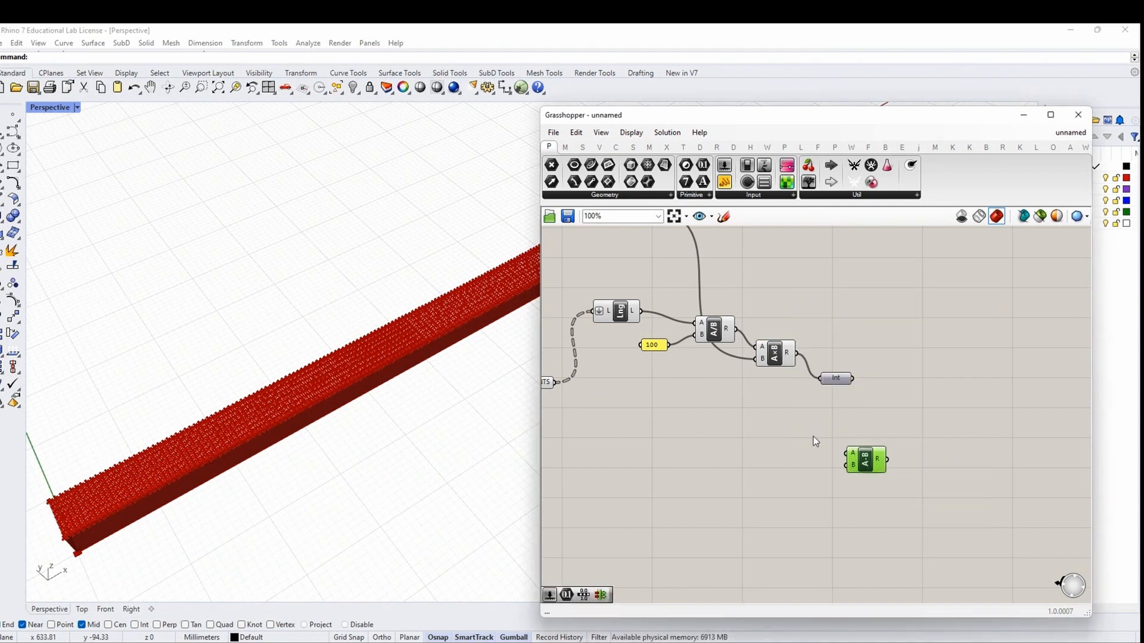
drag(641, 311, 921, 465)
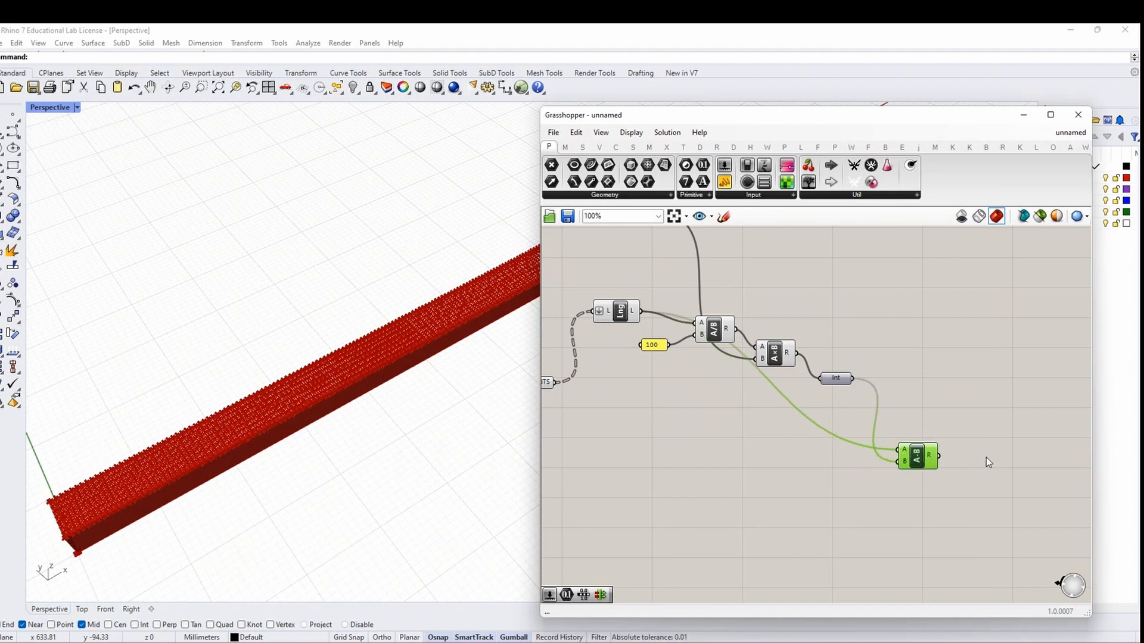
right_drag(985, 457, 804, 474)
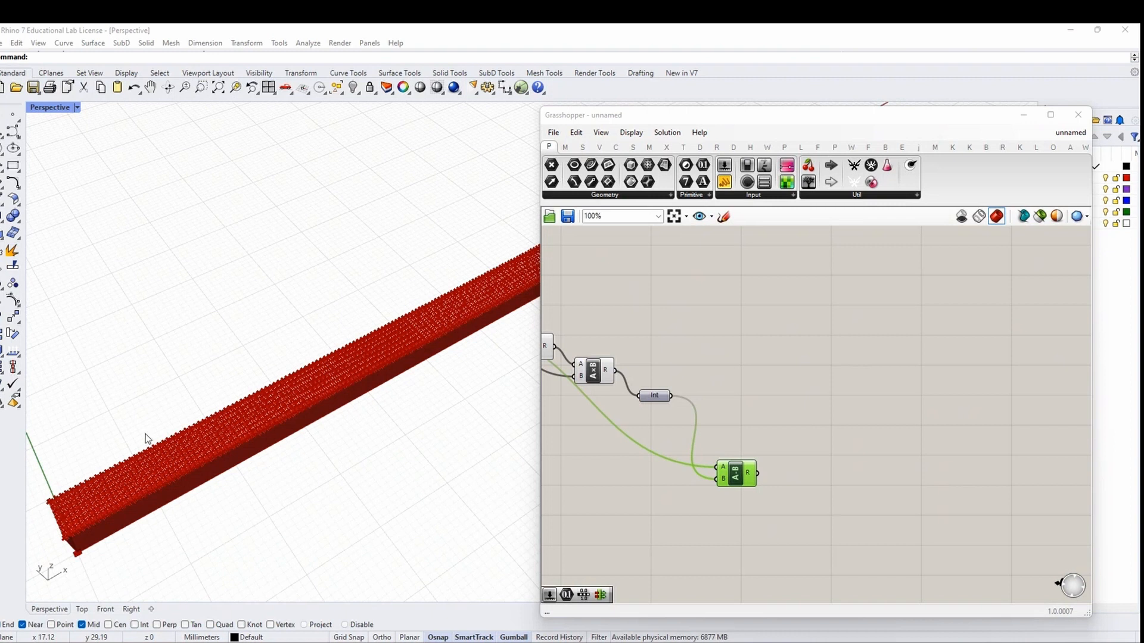
Add a Repeat Data component with the integer milling count as its length L
key(ctrl+z)
double_click(813, 440)
text(RE)
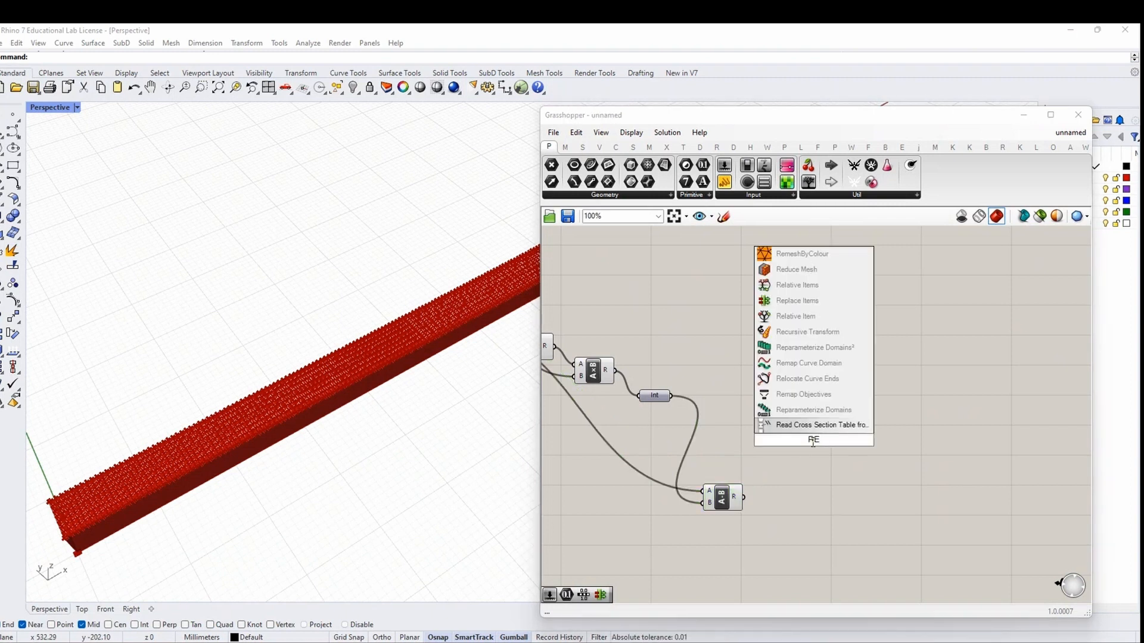
text(PEAT DATA)
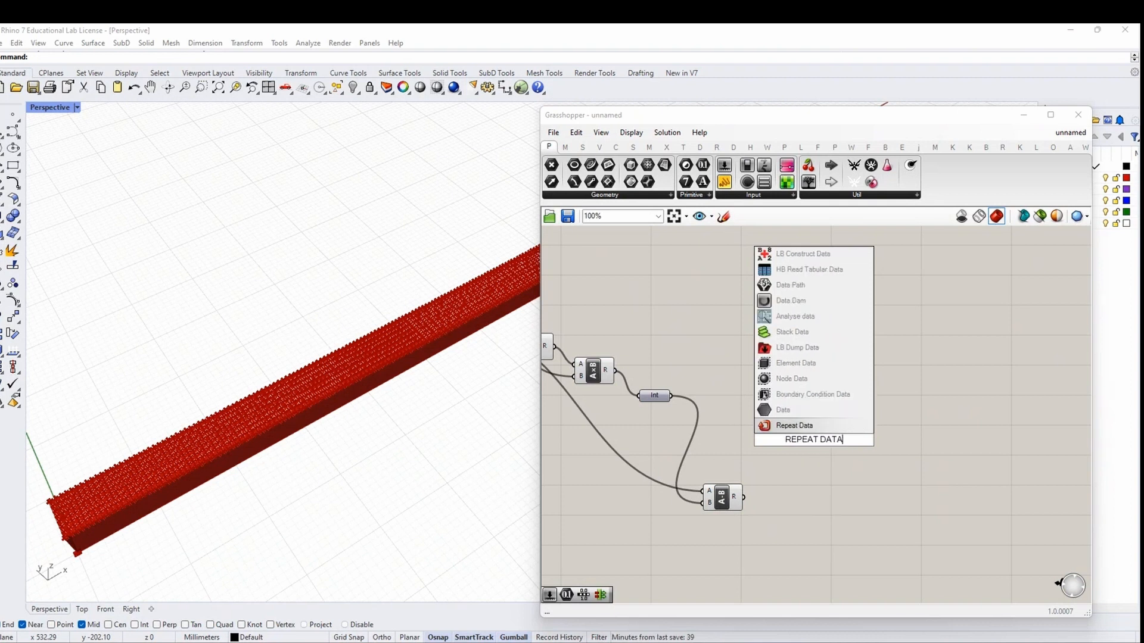
key(Return)
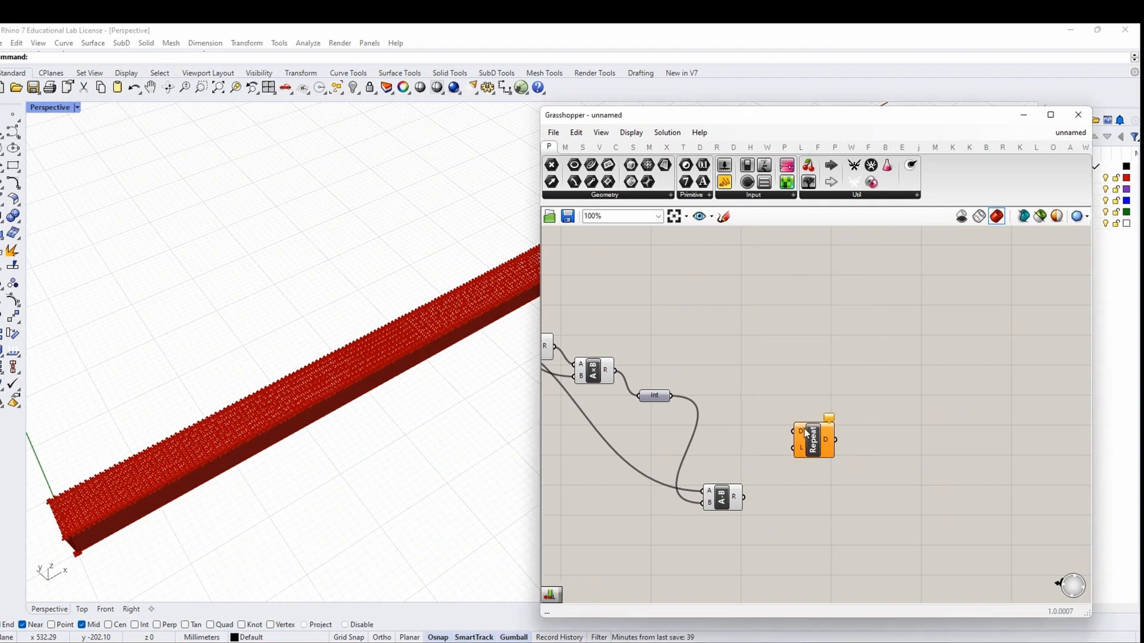
drag(670, 395, 841, 418)
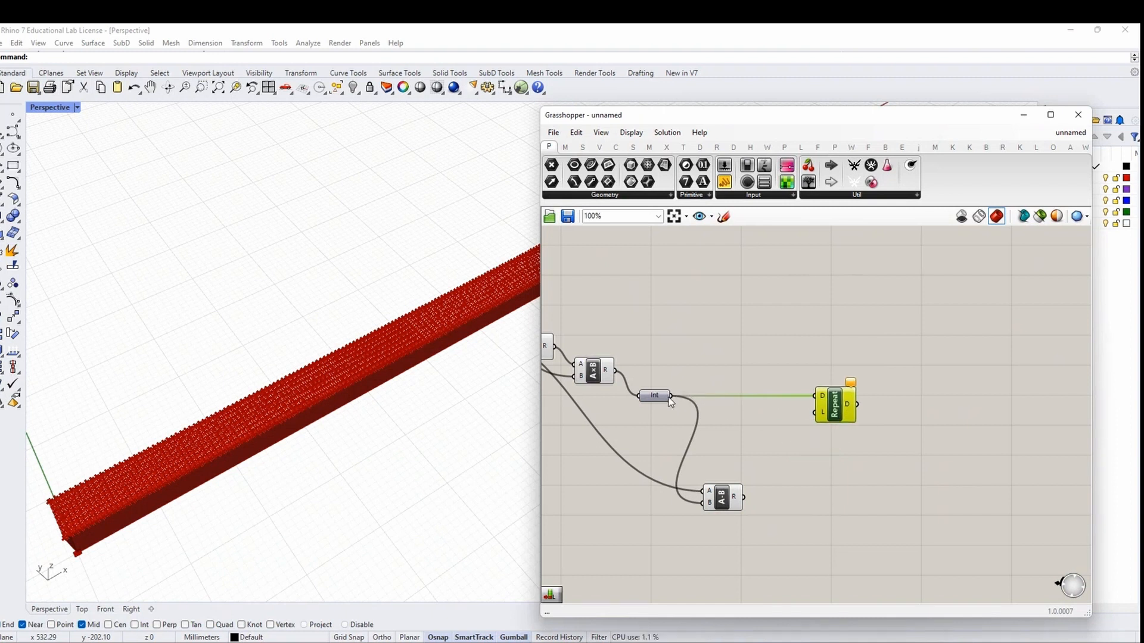
mouse_move(671, 402)
mouse_move(670, 396)
mouse_down()
mouse_move(762, 422)
mouse_move(816, 415)
mouse_move(672, 396)
mouse_up()
drag(848, 415, 860, 419)
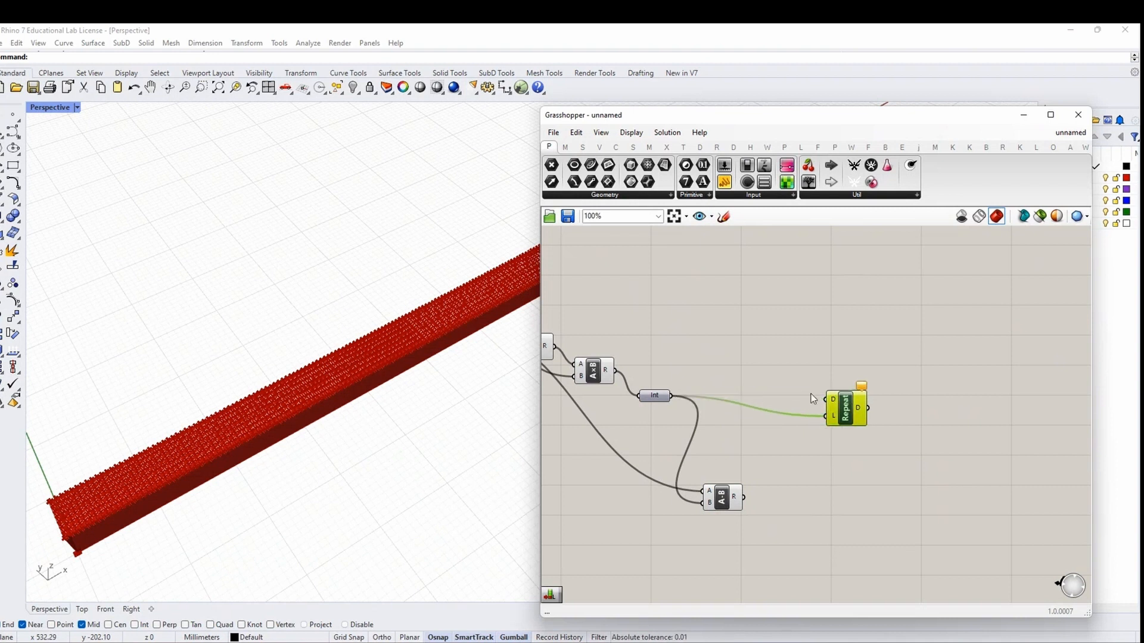
Create a panel holding the value 0 and enlarge it
double_click(748, 373)
text(0)
key(Return)
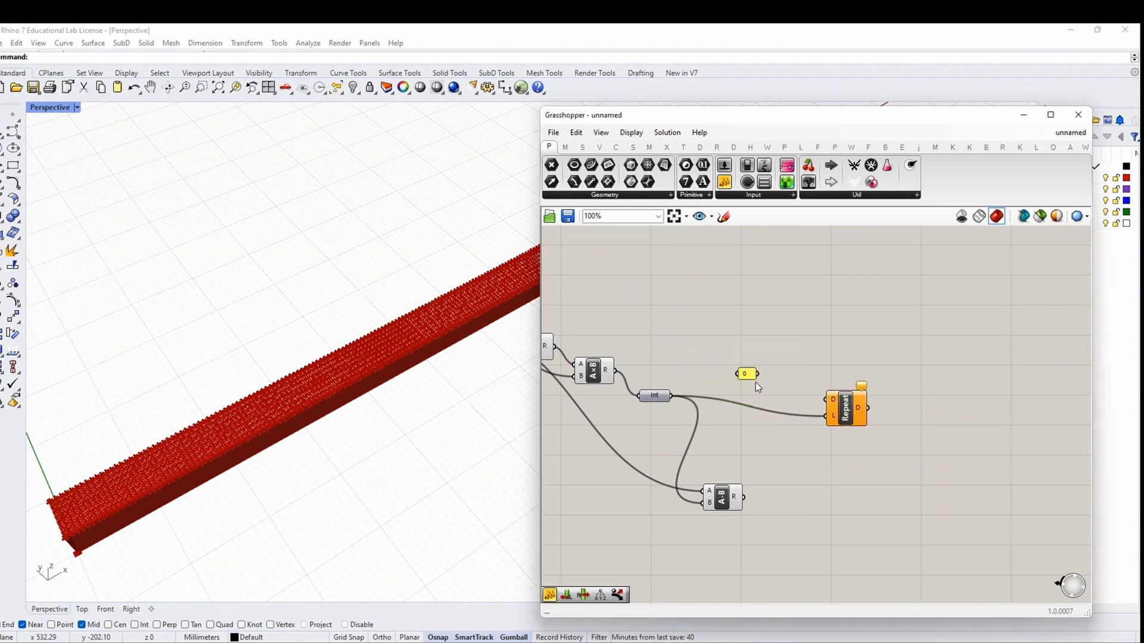
scroll(774, 394, up, 3)
drag(779, 396, 792, 482)
scroll(766, 385, down, 2)
Duplicate the 0 panel and change the copy's value to 1
key(ctrl+c)
key(ctrl+v)
double_click(792, 482)
text(1)
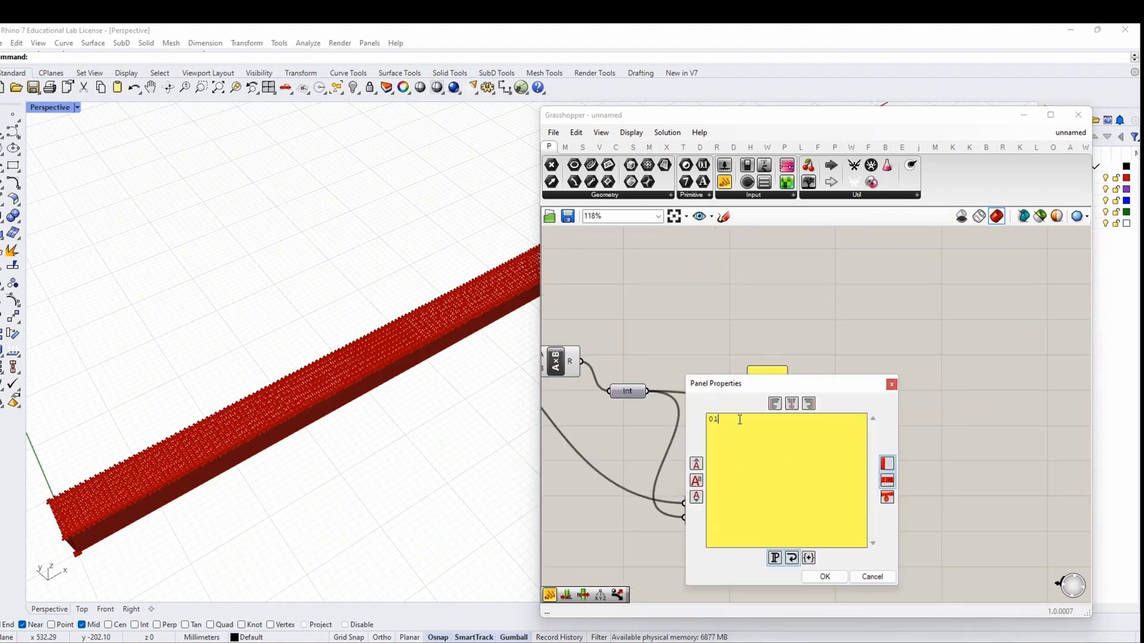
click(824, 576)
Copy the Repeat component below, feed the 0 panel into the upper Repeat's D, and align both
drag(860, 421, 894, 508)
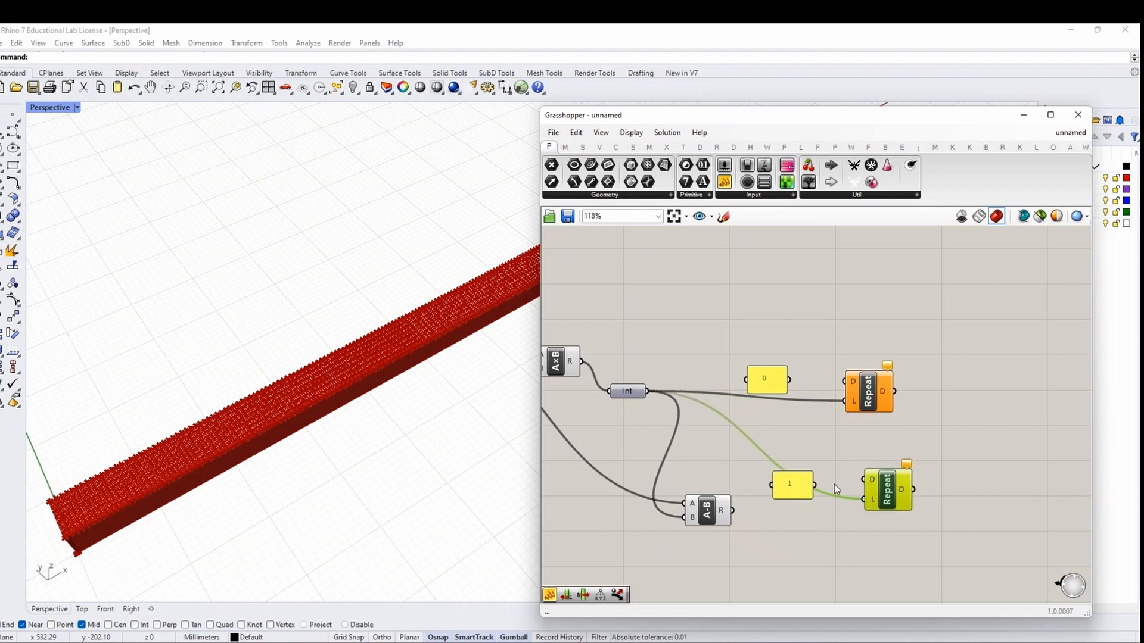
drag(789, 383, 845, 382)
drag(906, 525, 867, 394)
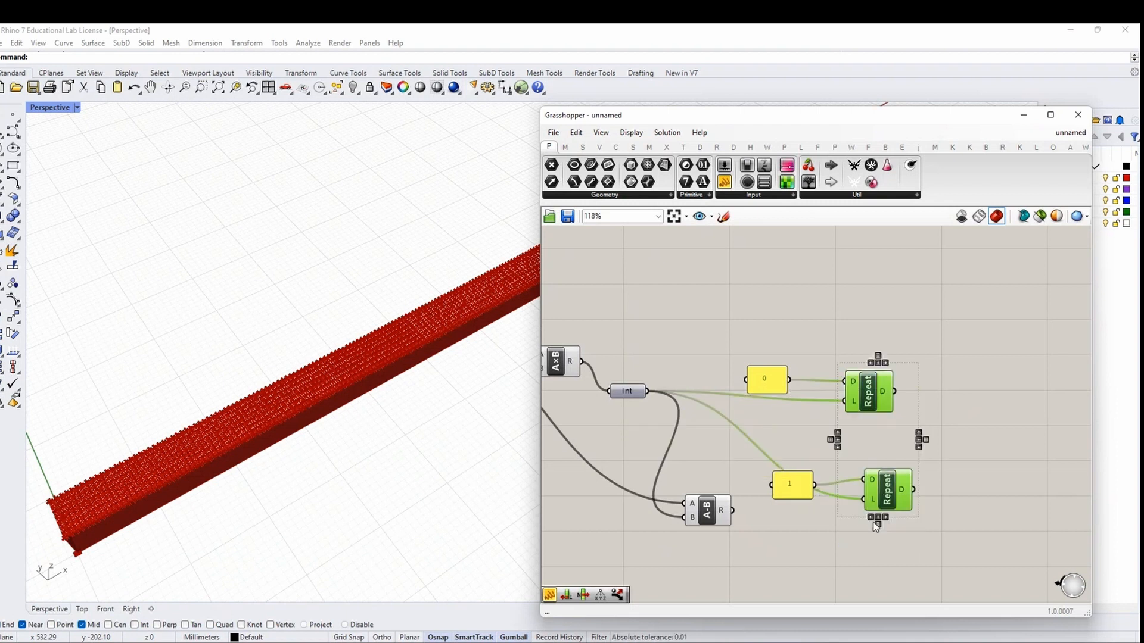
click(871, 518)
scroll(650, 427, down, 1)
right_drag(756, 528, 746, 465)
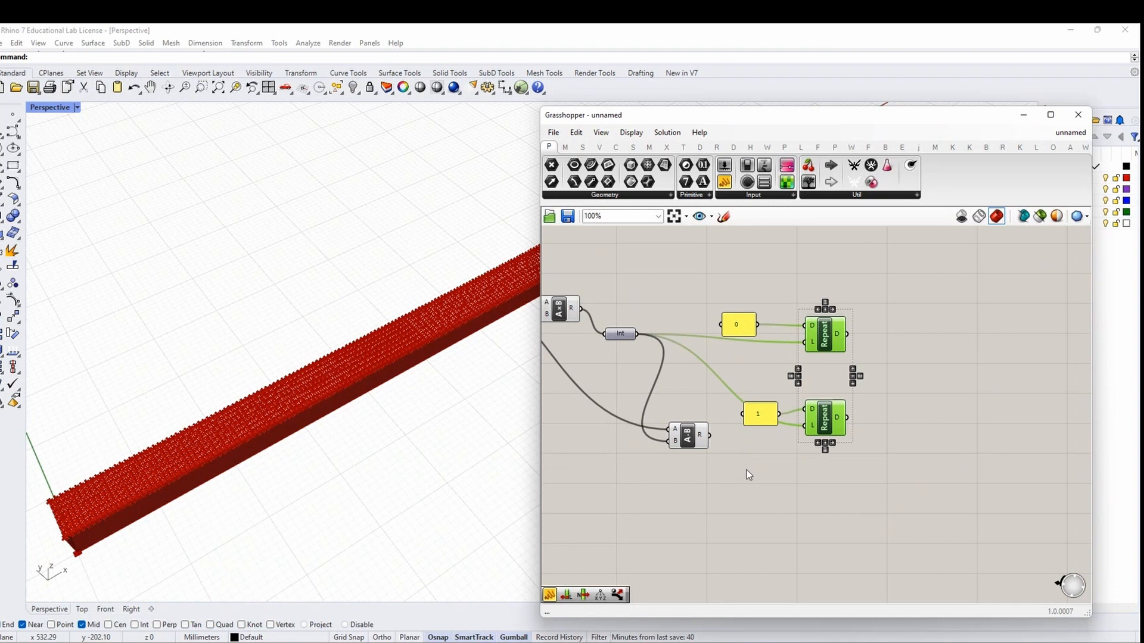
drag(690, 438, 806, 426)
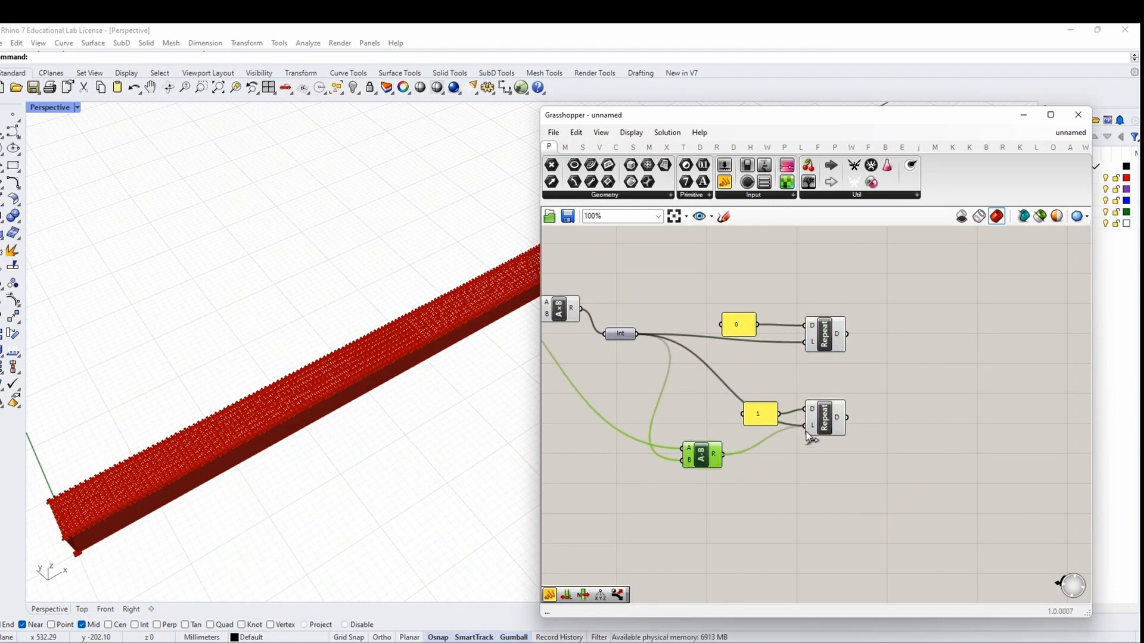
click(789, 478)
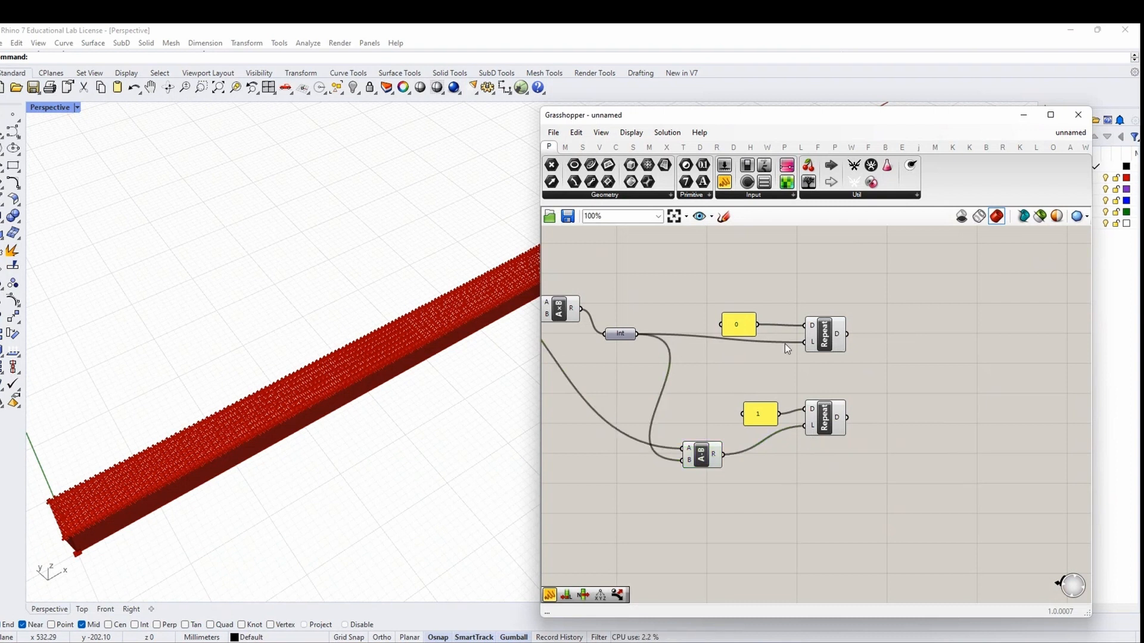
right_drag(901, 342, 868, 352)
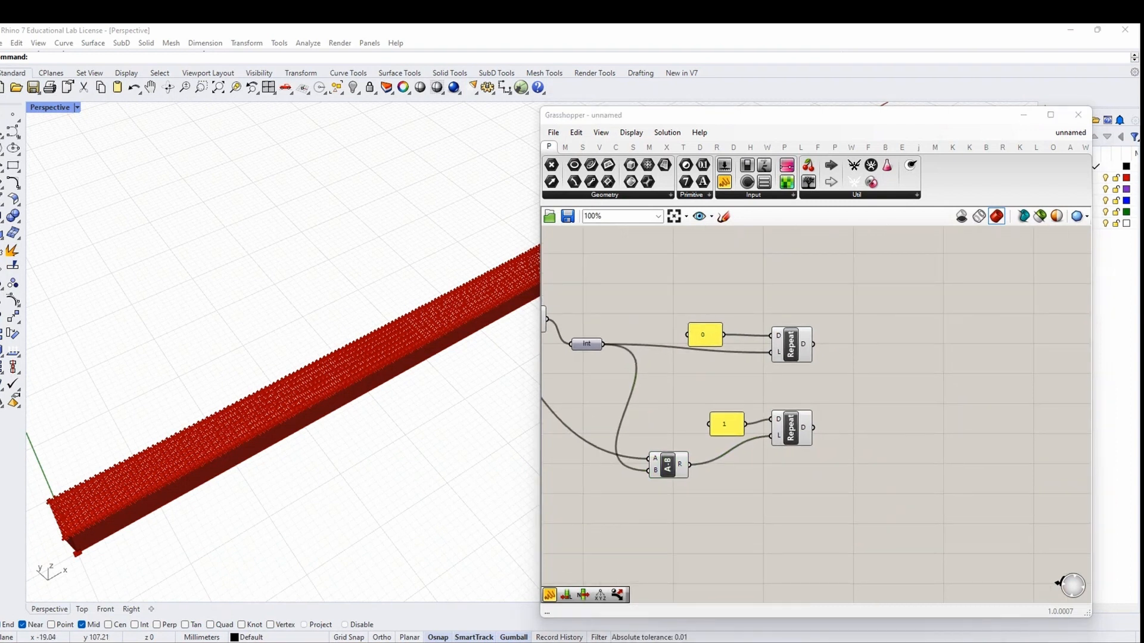
Add a Merge component taking the upper and lower Repeat outputs as D1 and D2
double_click(895, 377)
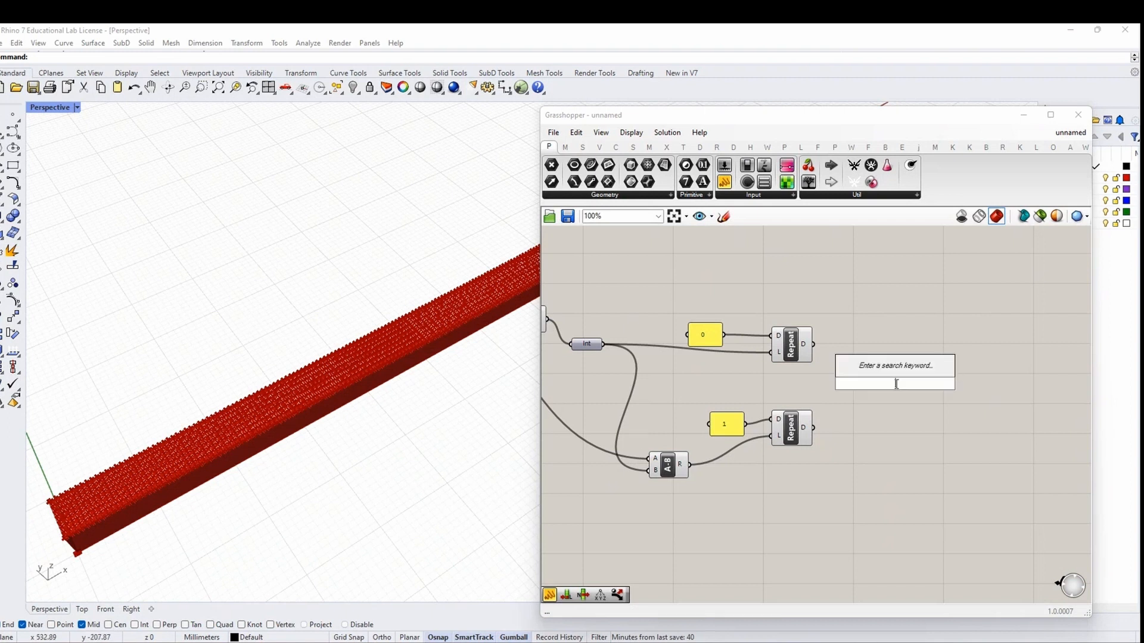
text(merge)
click(876, 373)
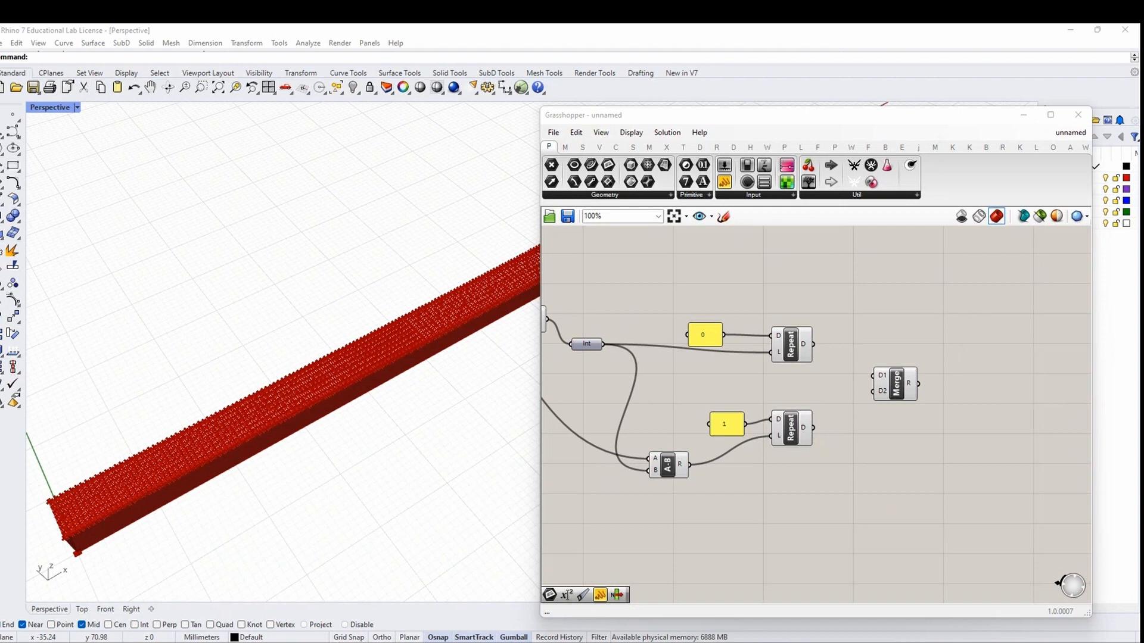
scroll(903, 387, up, 2)
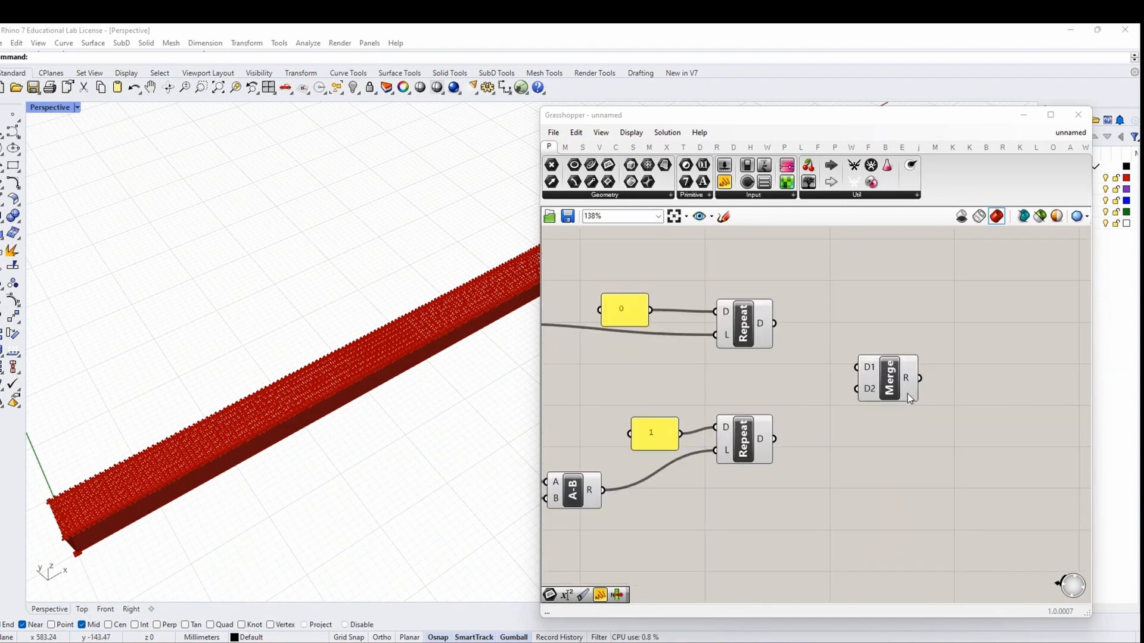
click(907, 395)
drag(774, 324, 865, 390)
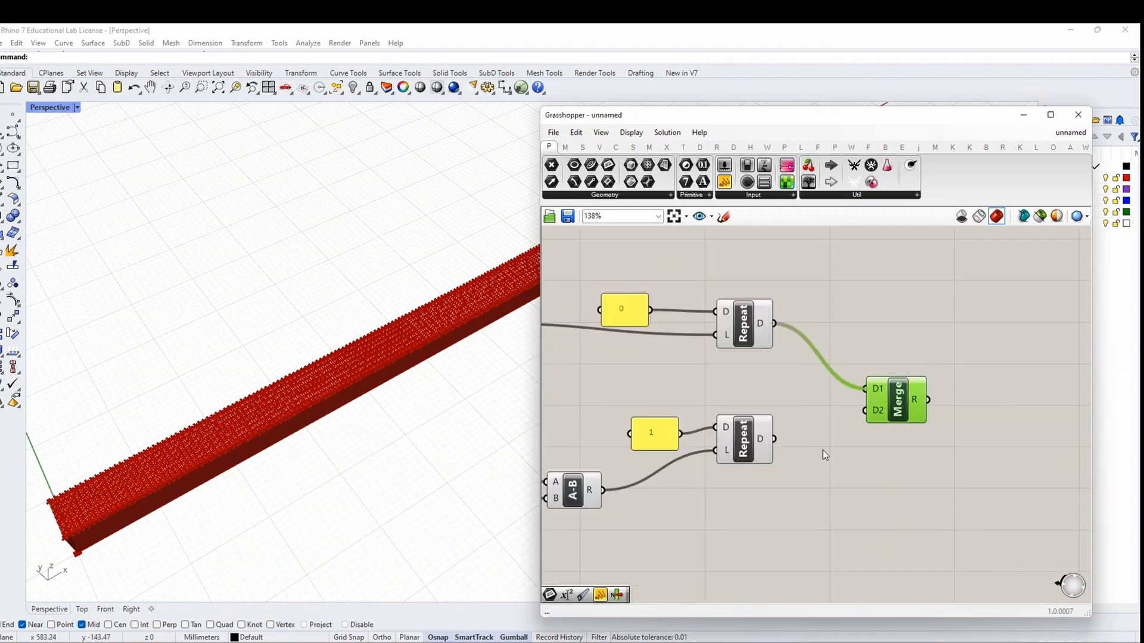
drag(774, 439, 865, 410)
right_drag(952, 459, 854, 441)
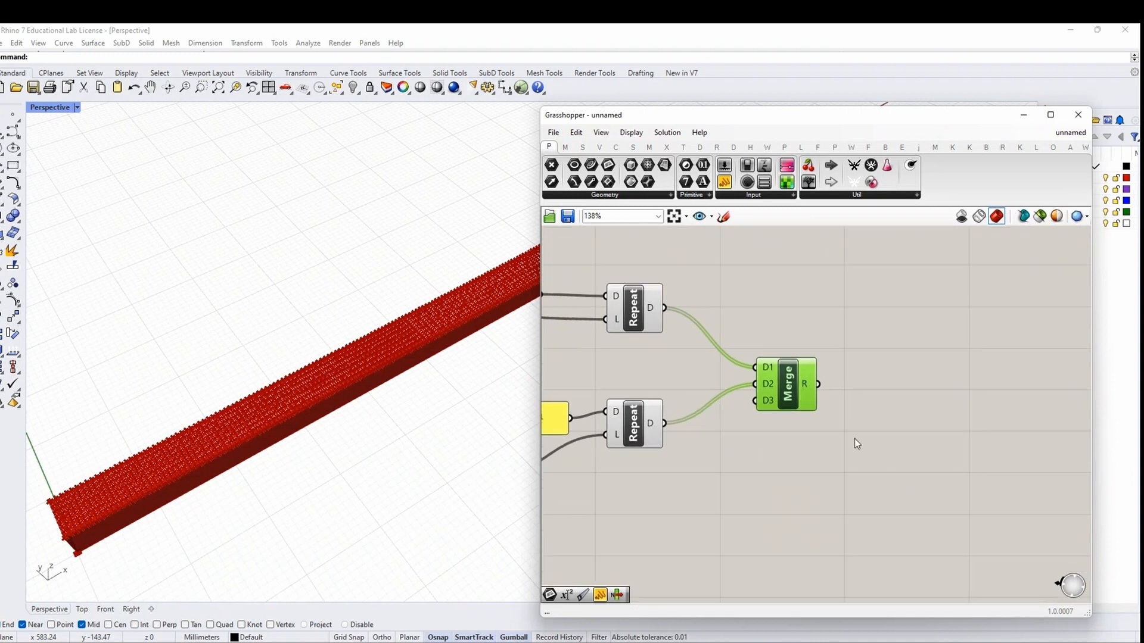
scroll(854, 441, down, 2)
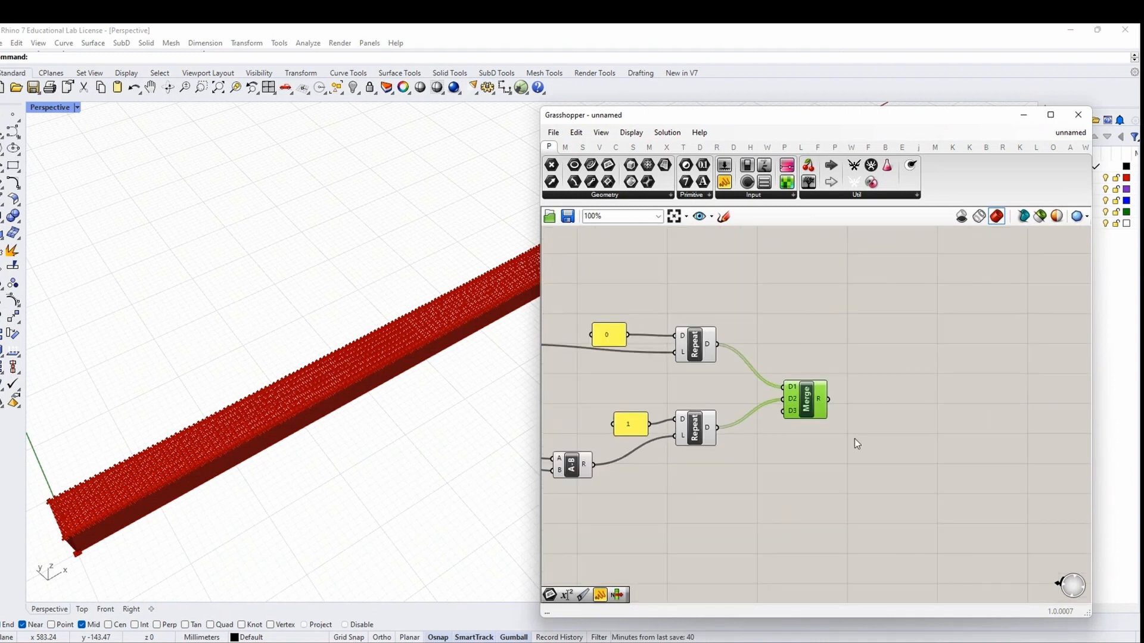
right_drag(883, 435, 881, 441)
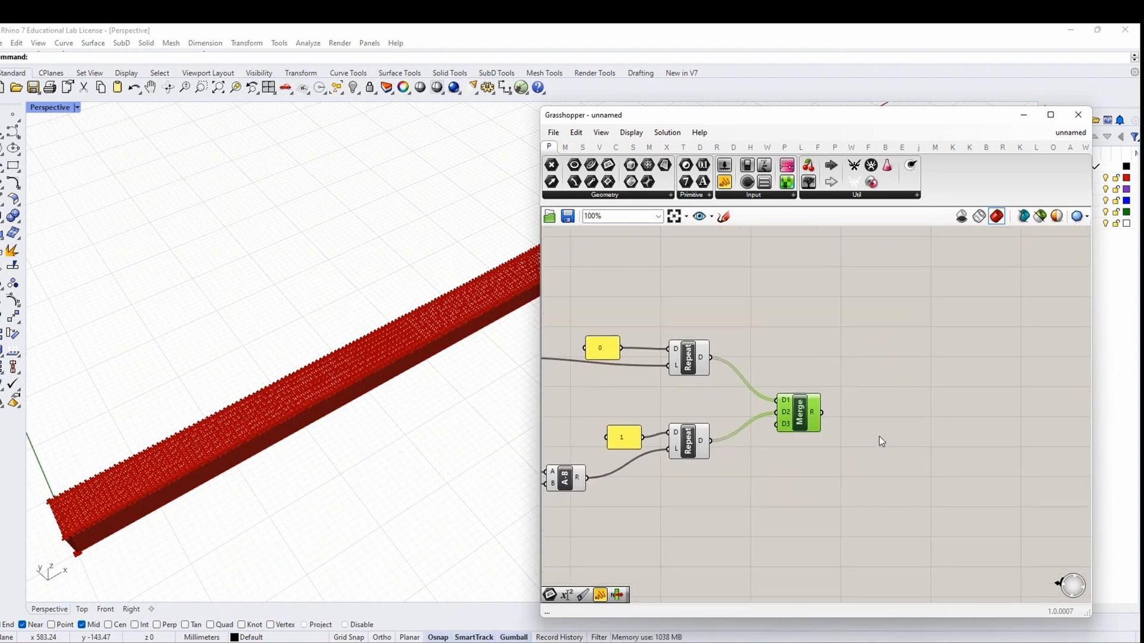
Add a Tree Statistics component with SEGMENTS wired into its T input
right_drag(775, 257, 813, 305)
double_click(813, 305)
text(TREE)
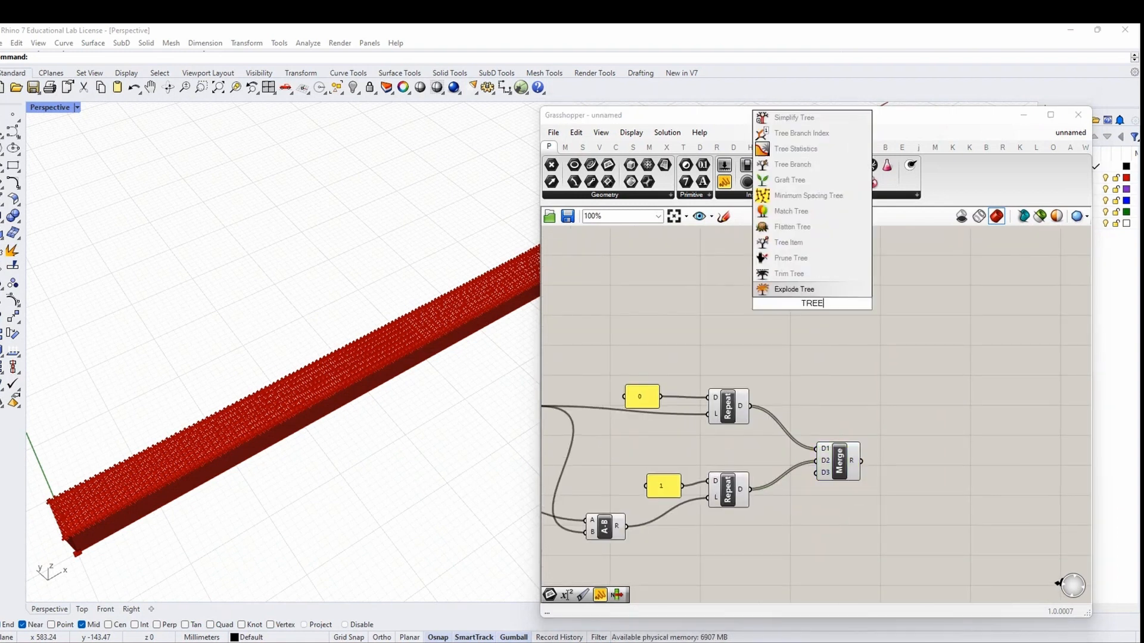
text( STAT)
click(811, 290)
right_drag(746, 322, 843, 328)
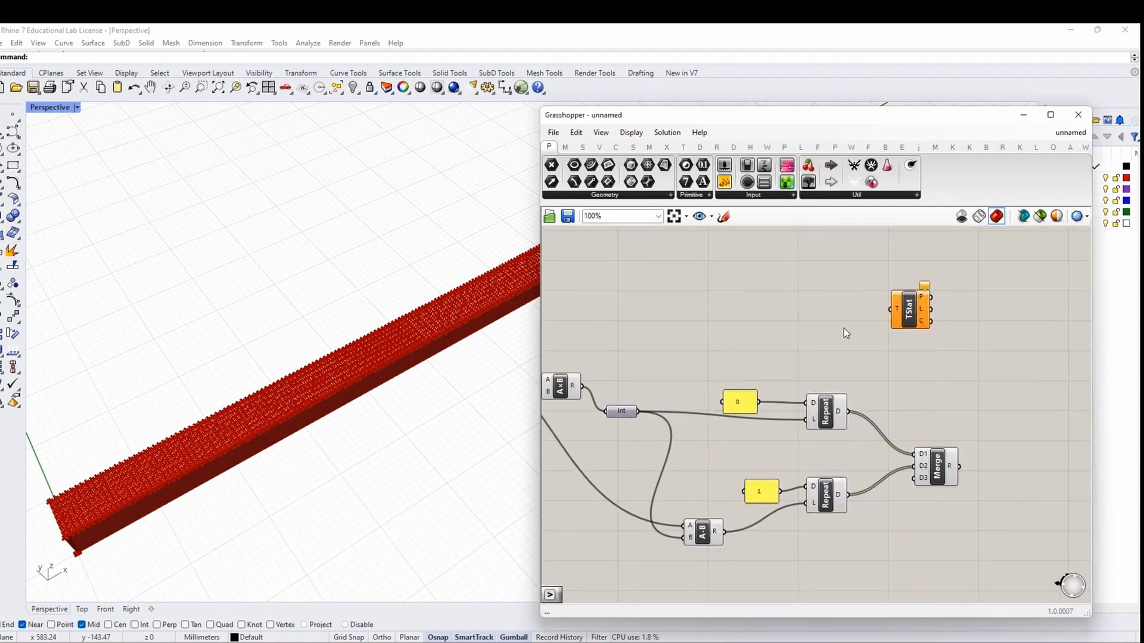
scroll(712, 358, down, 1)
right_drag(712, 358, 939, 352)
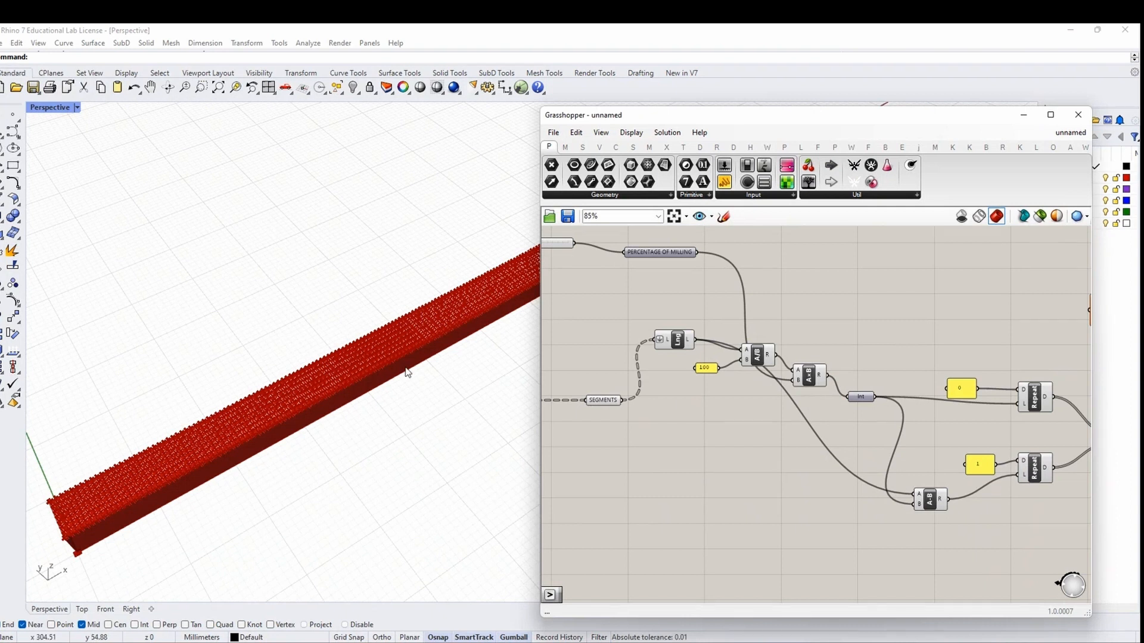
drag(624, 400, 955, 322)
scroll(637, 398, down, 3)
scroll(869, 369, up, 4)
drag(954, 320, 932, 337)
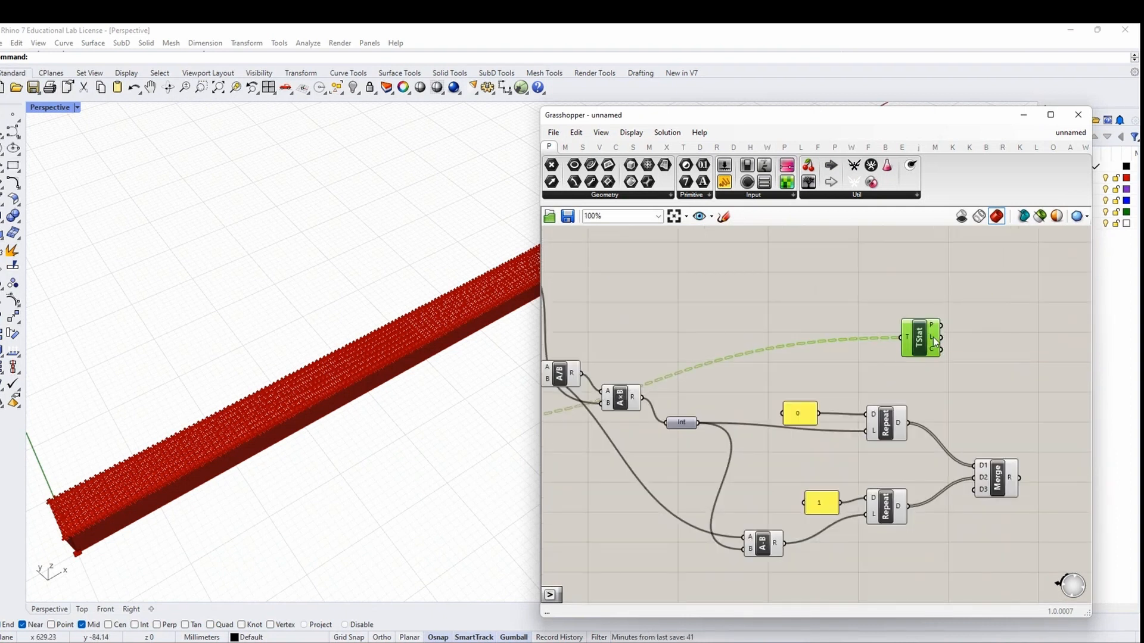
right_drag(993, 434, 854, 398)
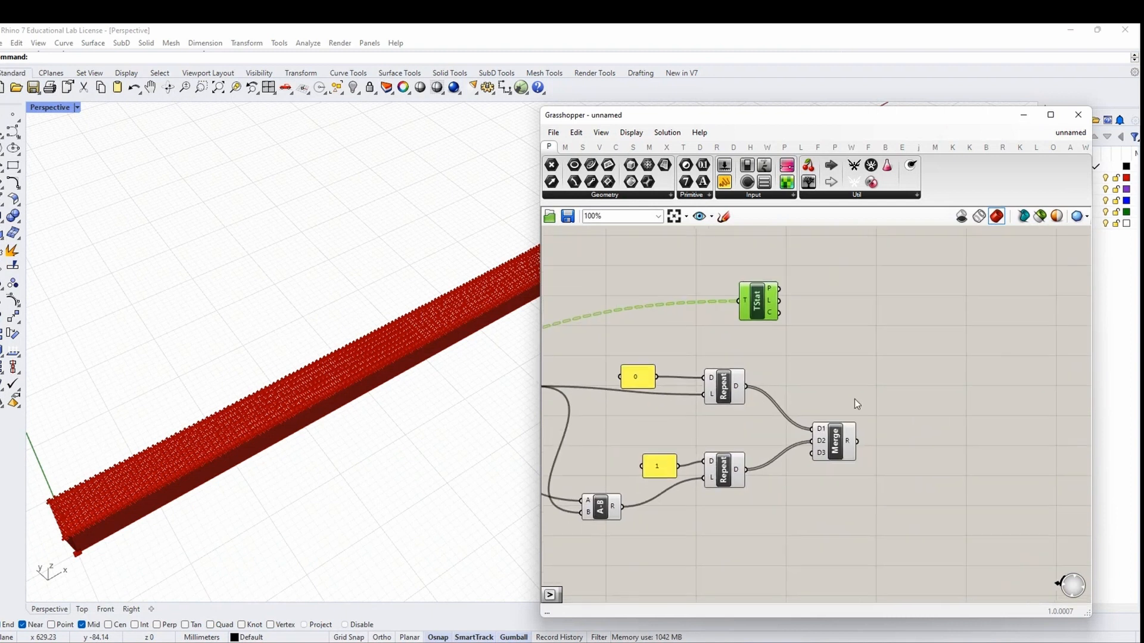
Place a Partition List component to the right of the Merge
click(942, 406)
double_click(943, 406)
text(PARTI)
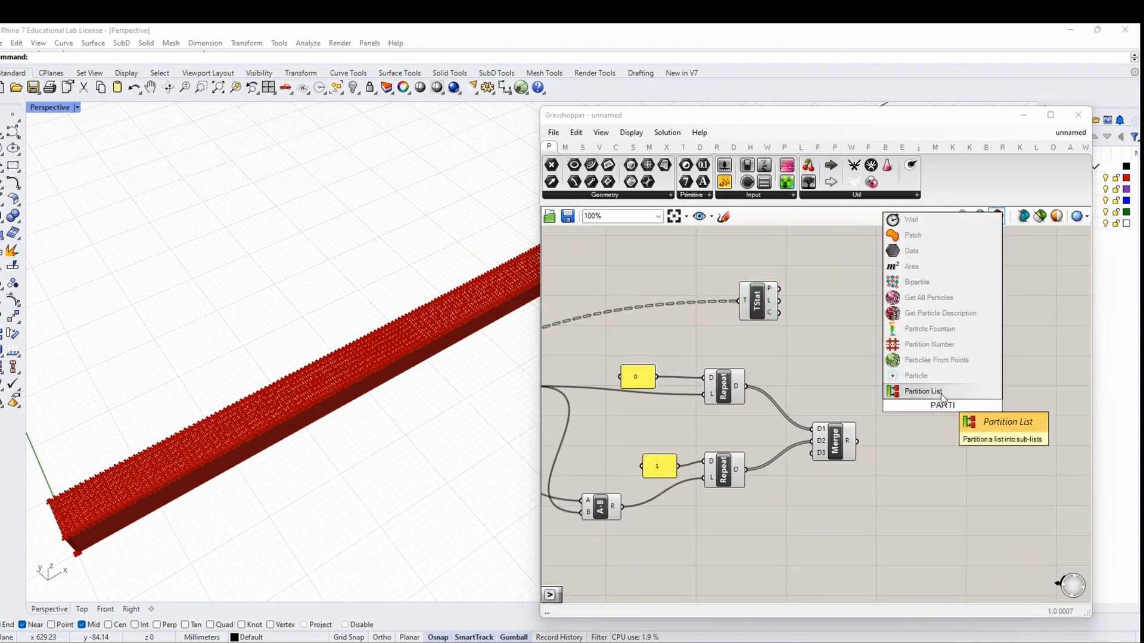
key(Return)
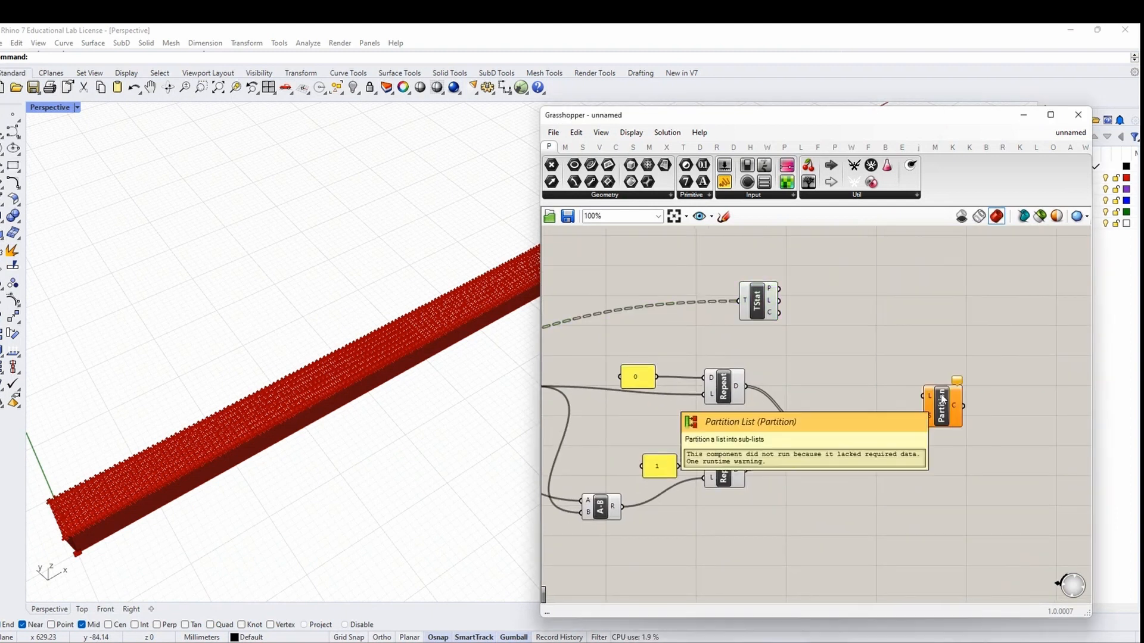
scroll(944, 402, up, 1)
click(949, 414)
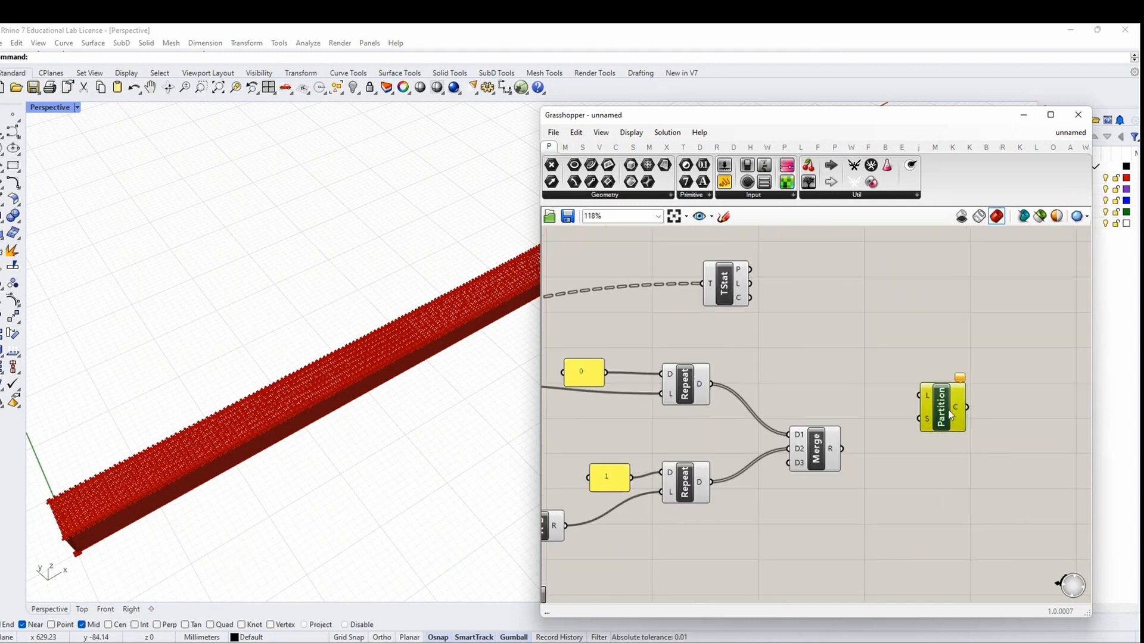
drag(949, 414, 968, 409)
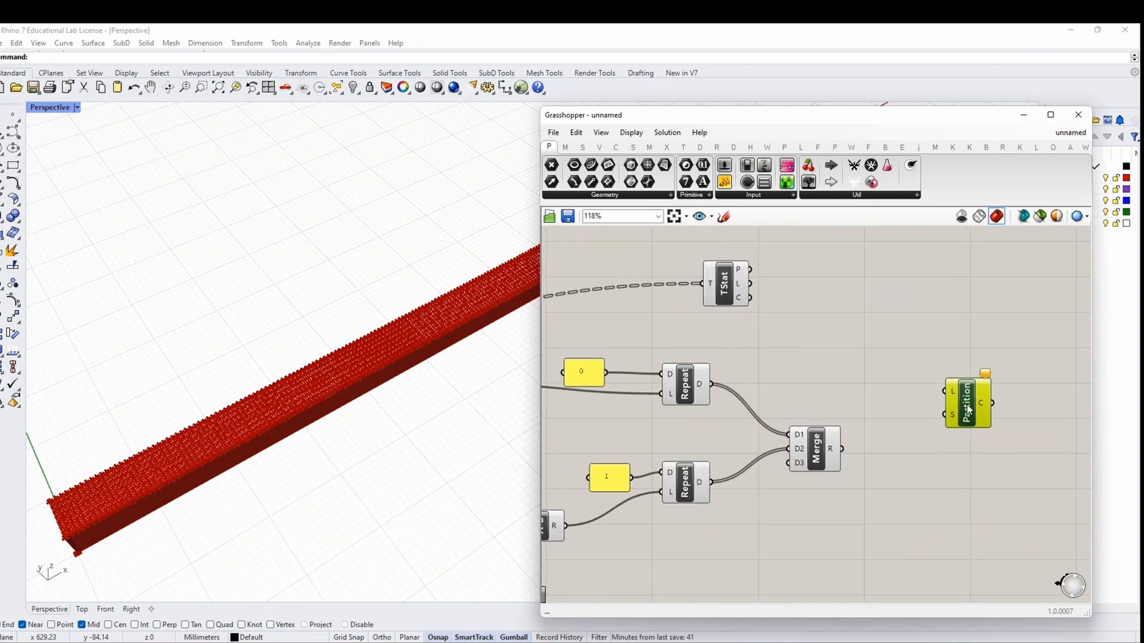
right_drag(902, 480, 795, 464)
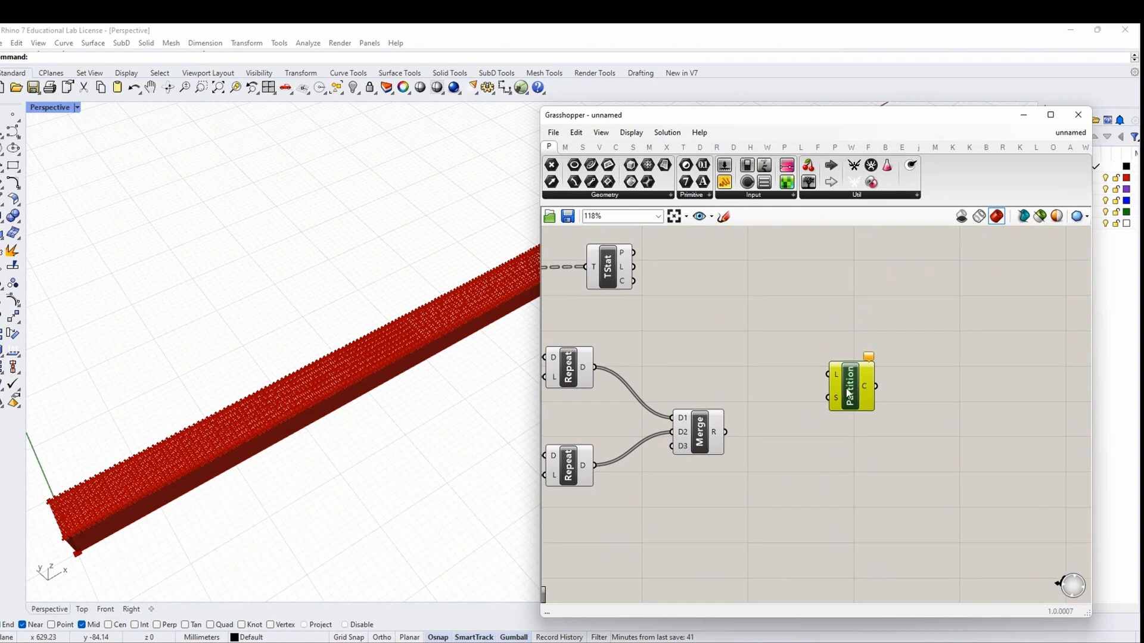
drag(852, 390, 942, 385)
Add a Jitter component and feed the merged 0/1 list into its L input
double_click(811, 438)
text(JITTER)
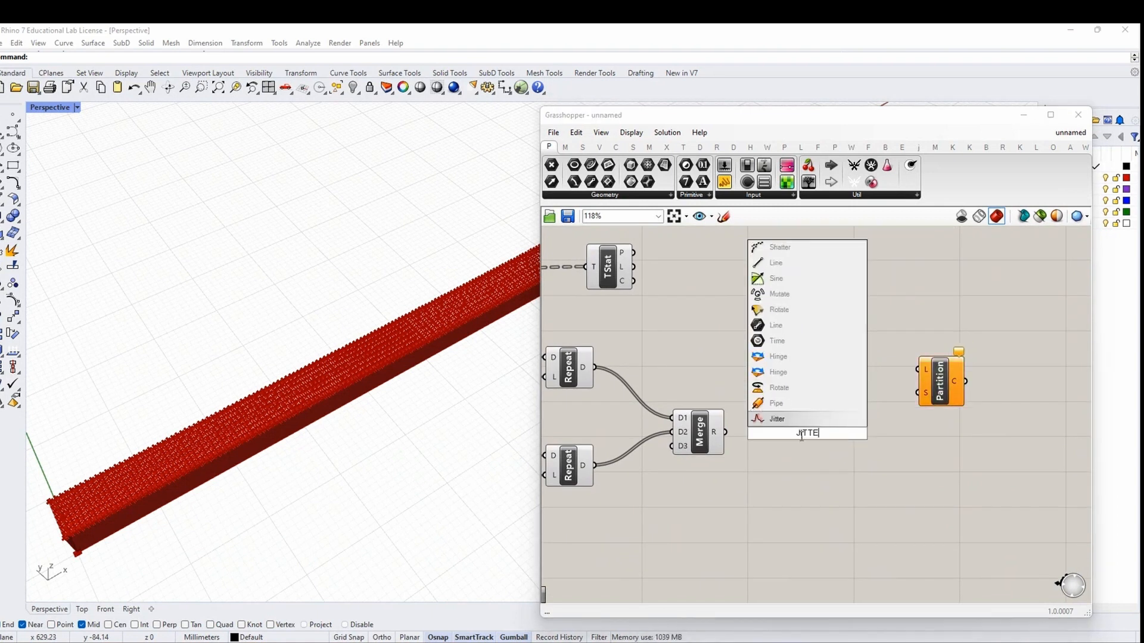
click(777, 419)
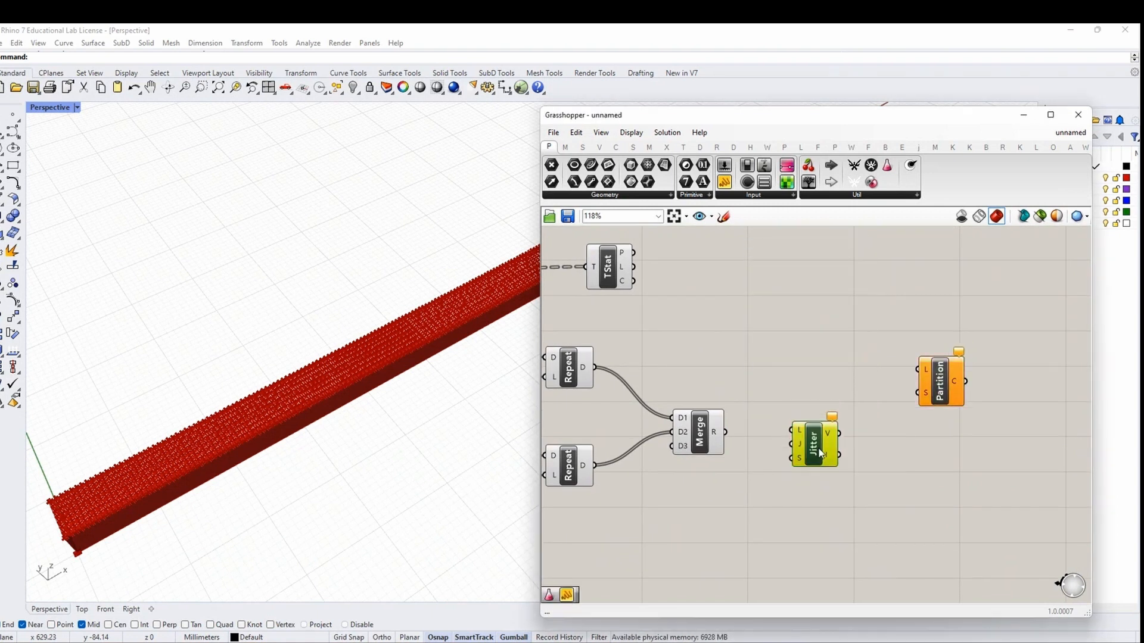
scroll(827, 450, down, 2)
right_drag(717, 492, 768, 461)
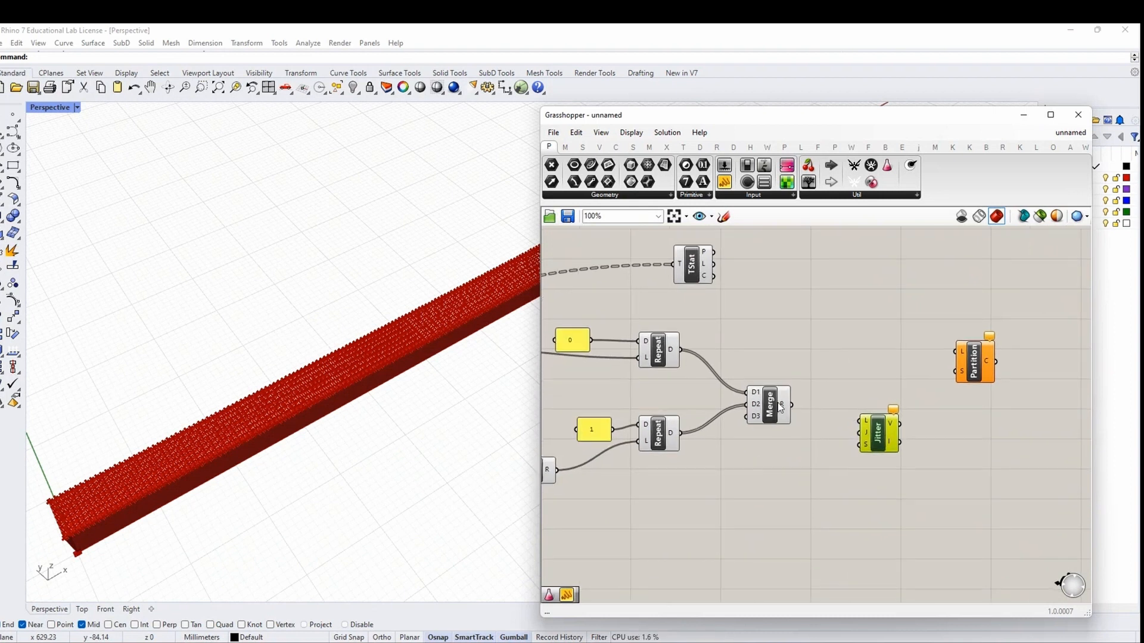
drag(792, 404, 882, 444)
Add a Number parameter named RANDOM SEED wired into Jitter's S input
double_click(707, 502)
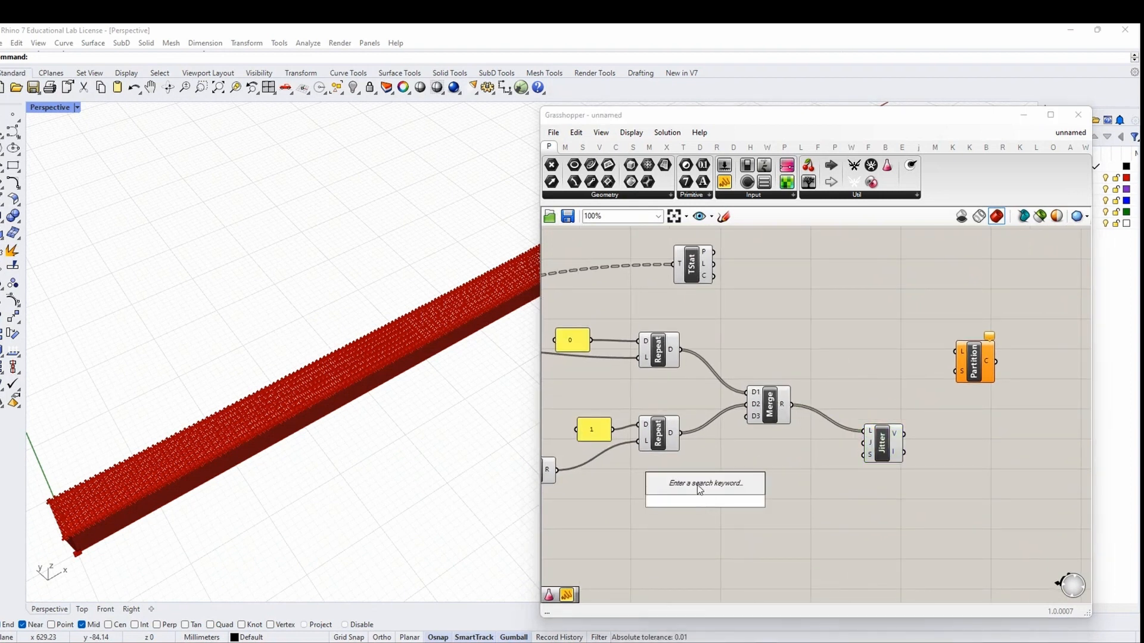
text(RANDOM)
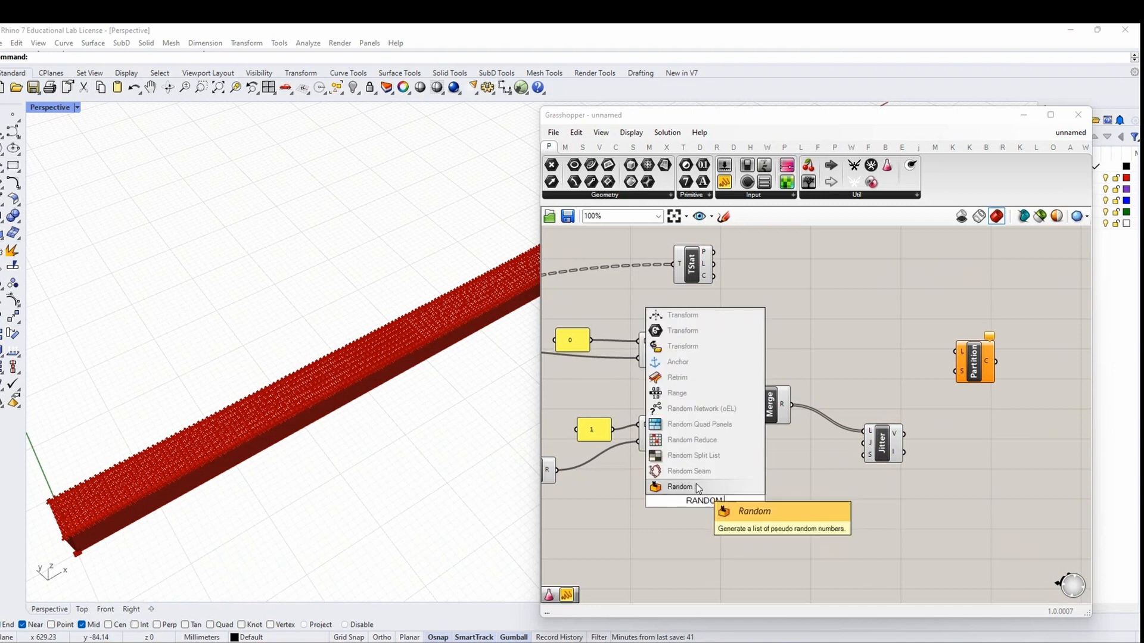
text(IZE)
drag(752, 504, 642, 506)
key(BackSpace)
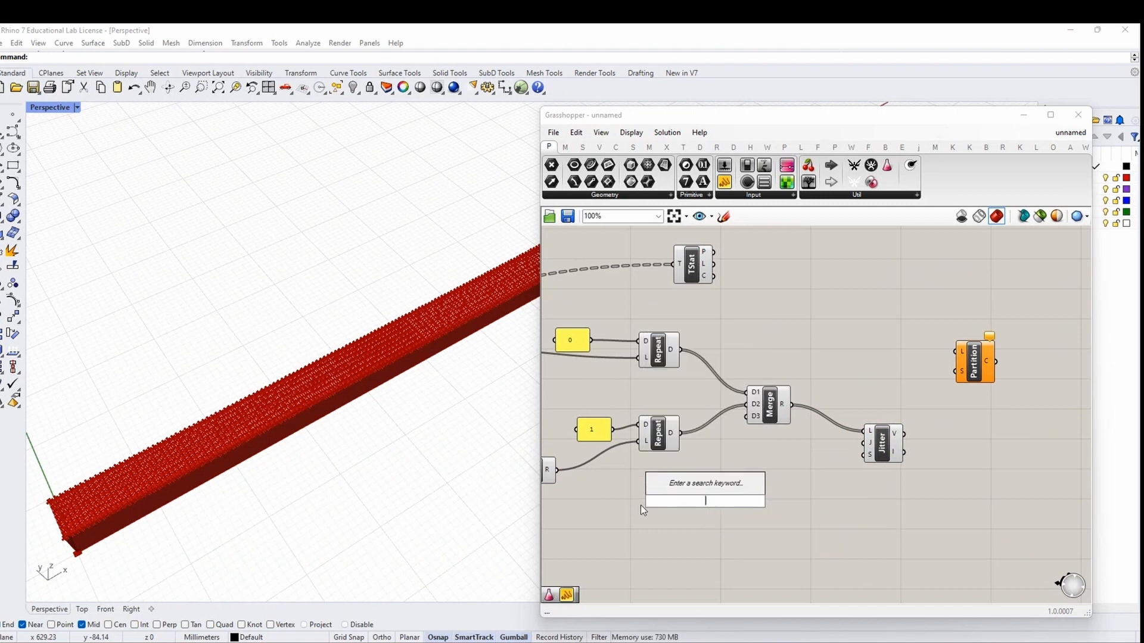
text(NUMBER)
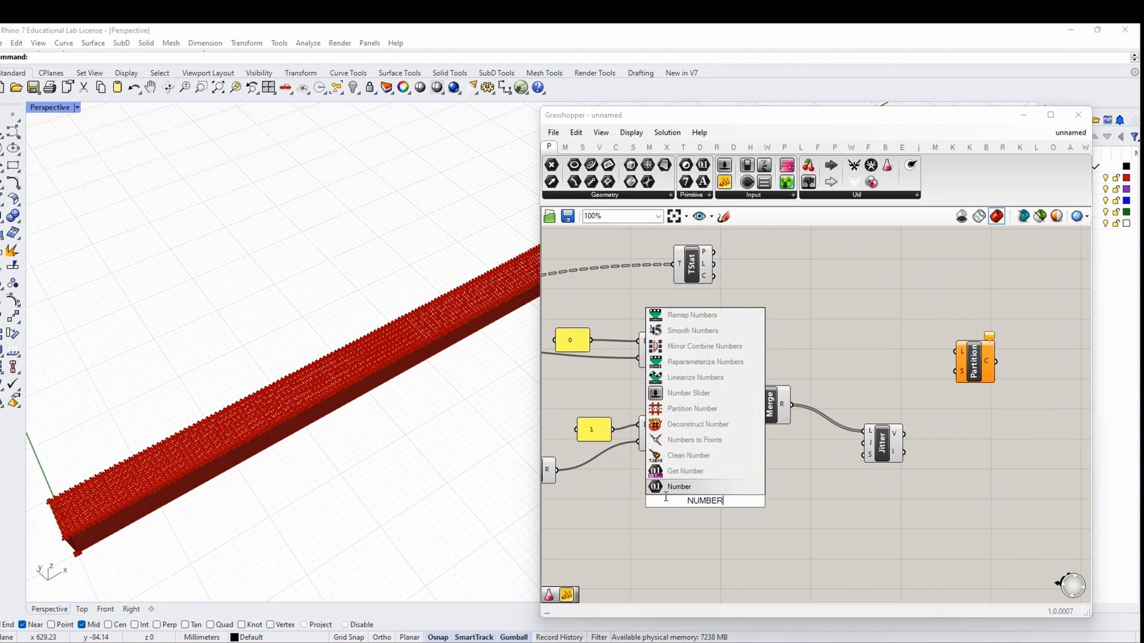
click(712, 487)
drag(705, 501, 767, 492)
right_click(766, 492)
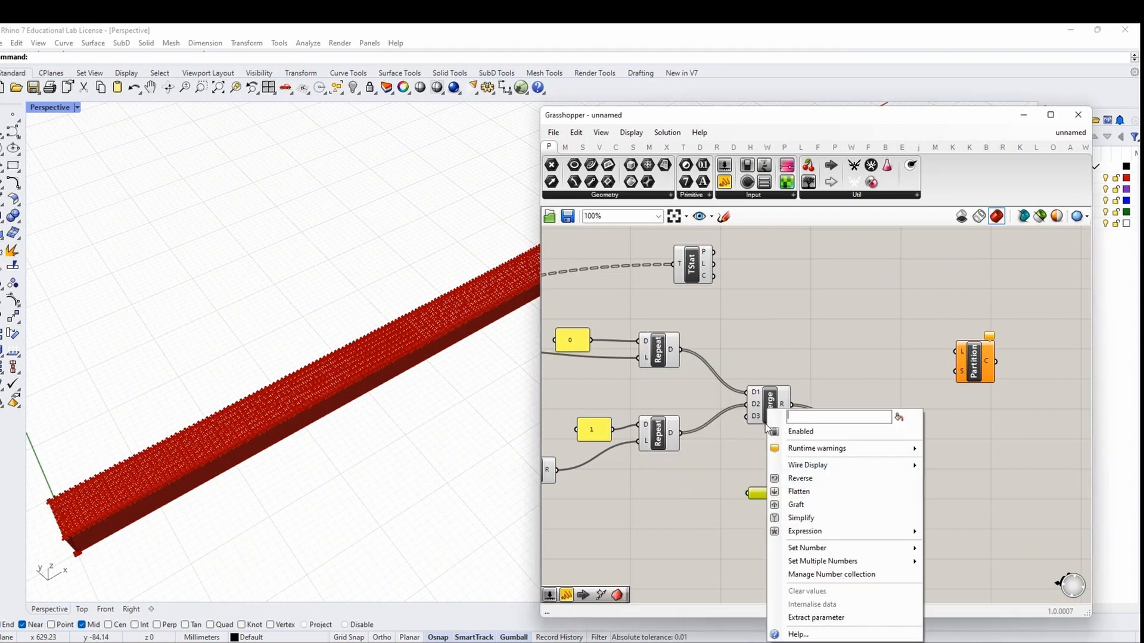
text(RANDOM SEED)
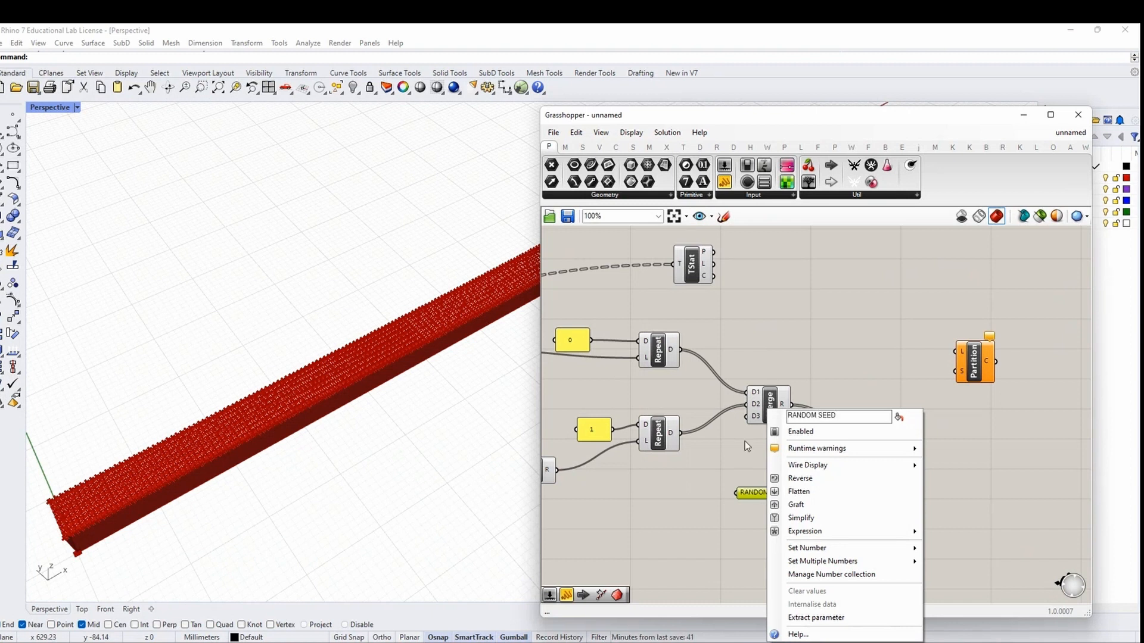
key(Return)
drag(792, 495, 863, 460)
Feed RANDOM SEED from a 1<100 number slider set to 51
scroll(863, 460, down, 1)
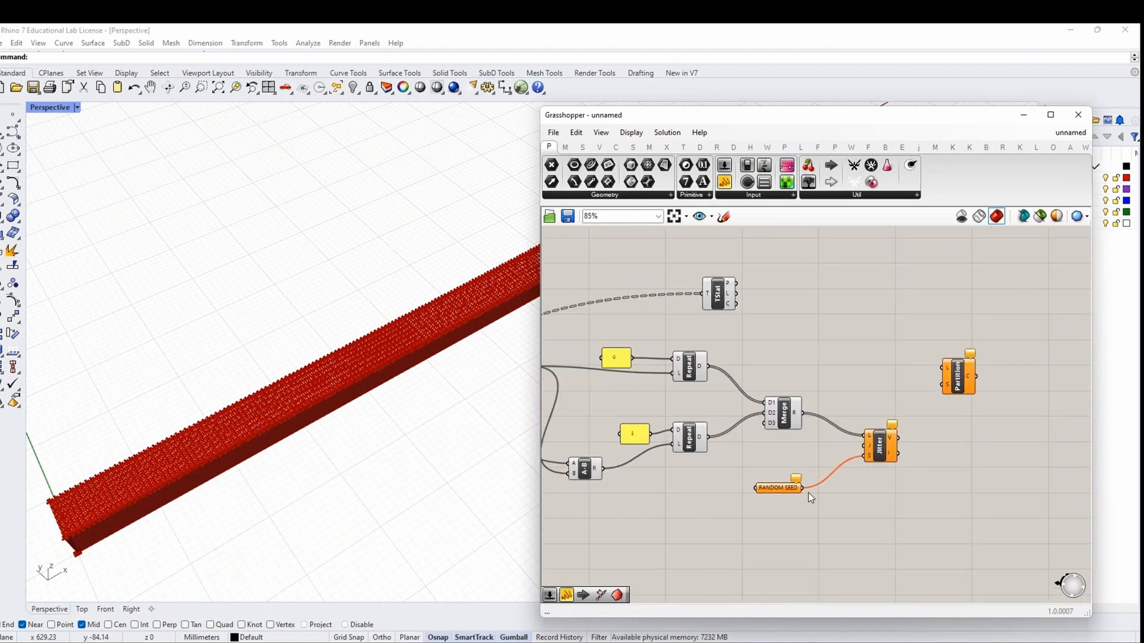
double_click(673, 517)
text(1<100)
key(Return)
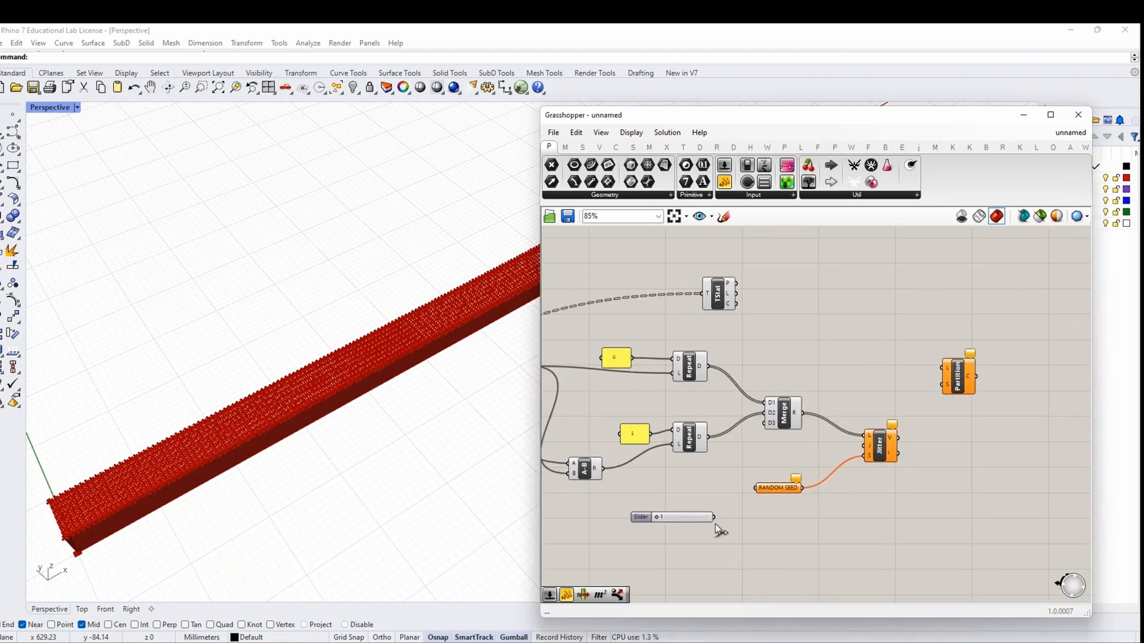
drag(715, 519, 755, 489)
scroll(669, 536, up, 3)
drag(657, 509, 701, 510)
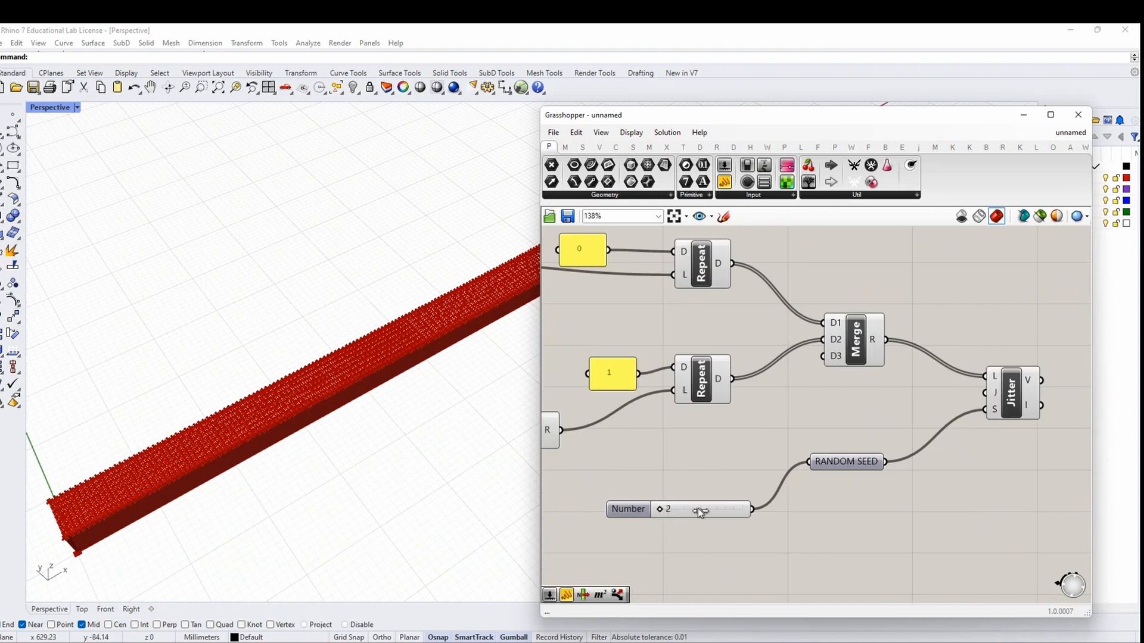
scroll(701, 510, down, 2)
Wire TStat's L into Partition's S and the grafted Jitter V output into Partition's L
right_drag(878, 476, 734, 507)
click(785, 449)
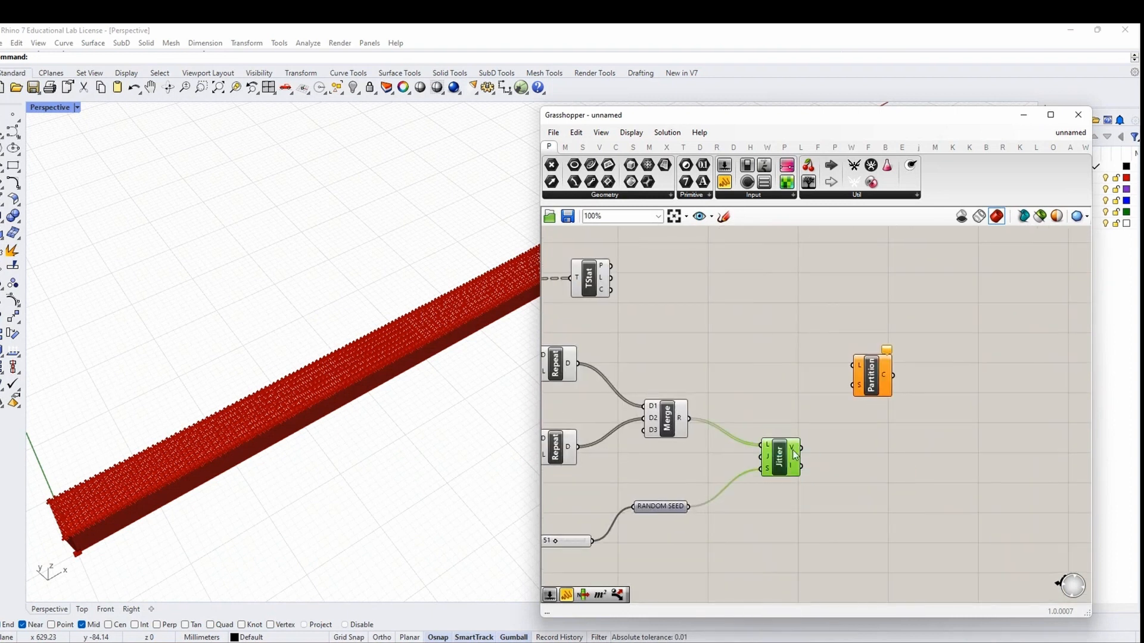
mouse_move(793, 451)
right_drag(735, 365, 807, 407)
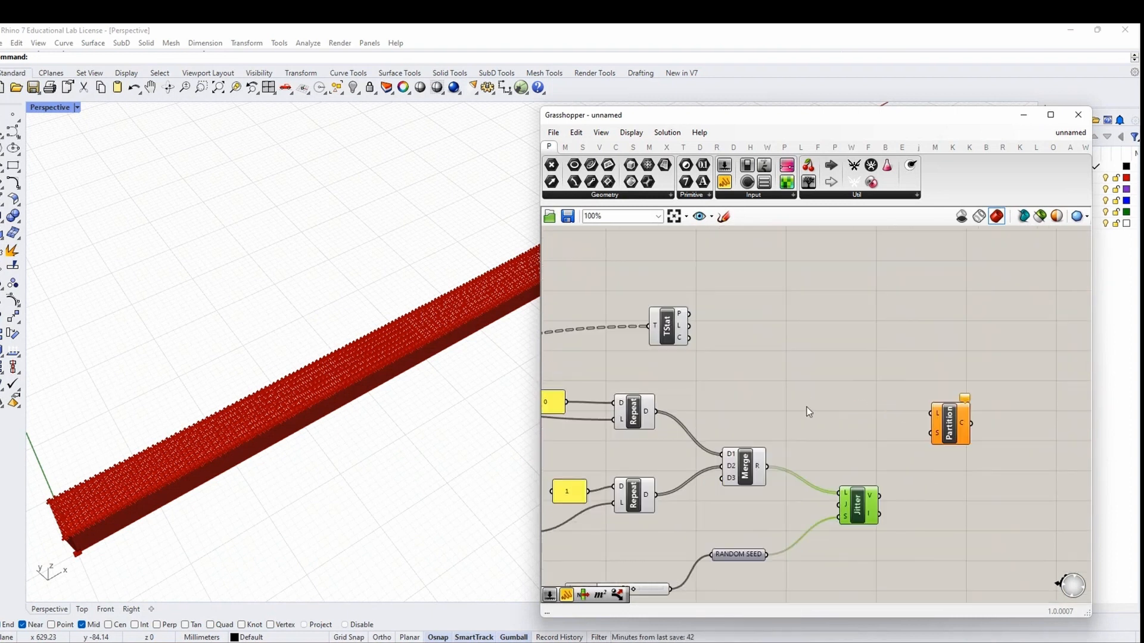
right_drag(969, 443, 919, 442)
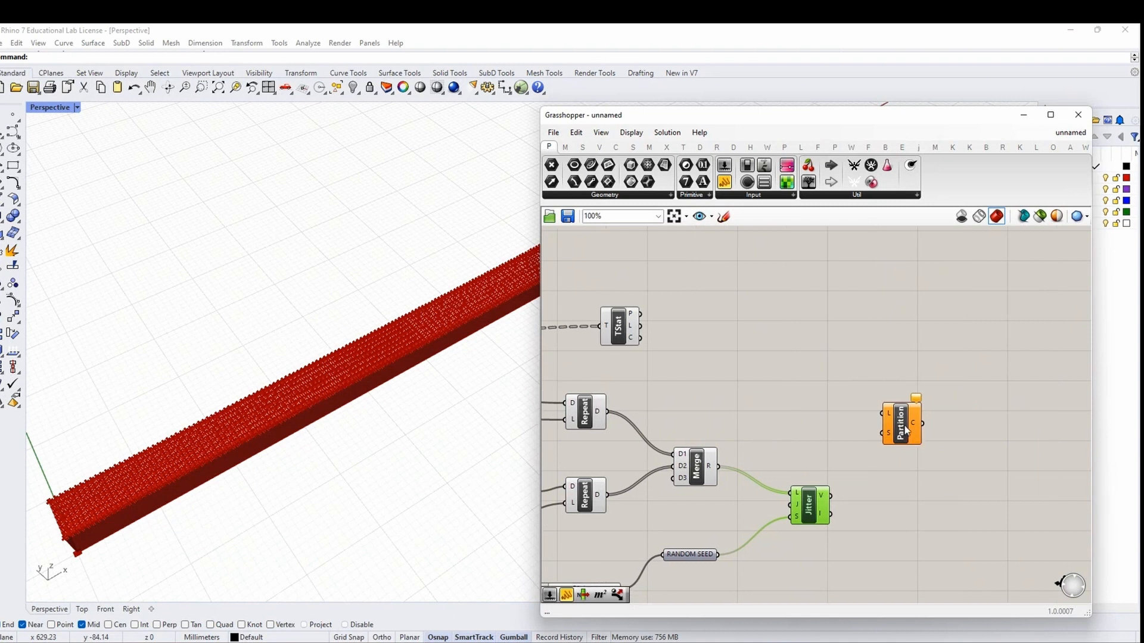
drag(905, 430, 861, 431)
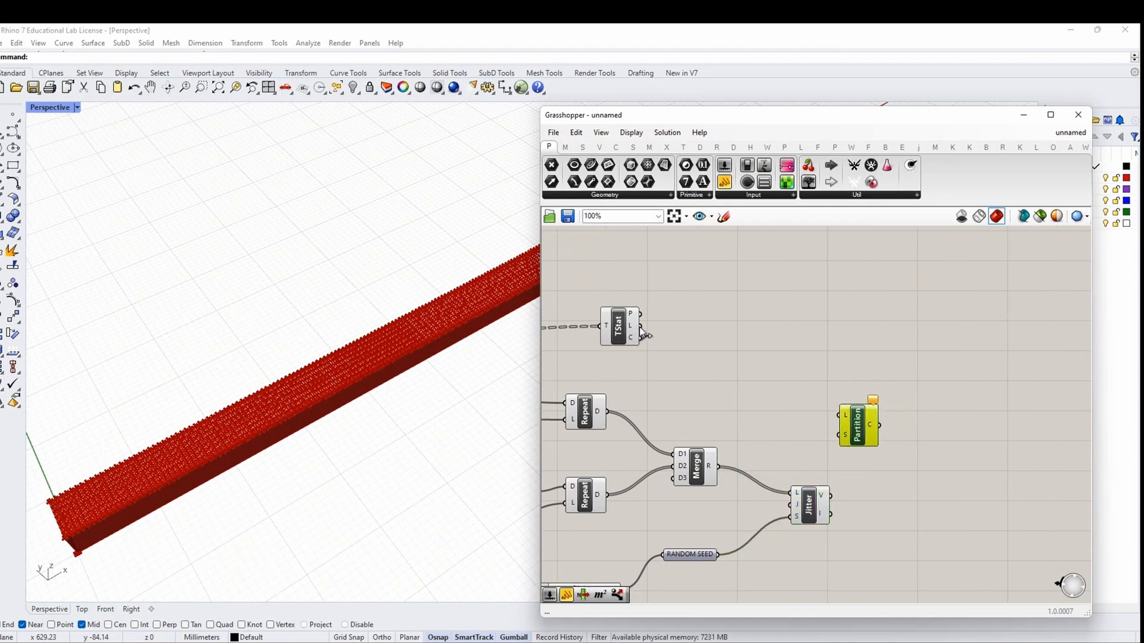
drag(640, 326, 902, 431)
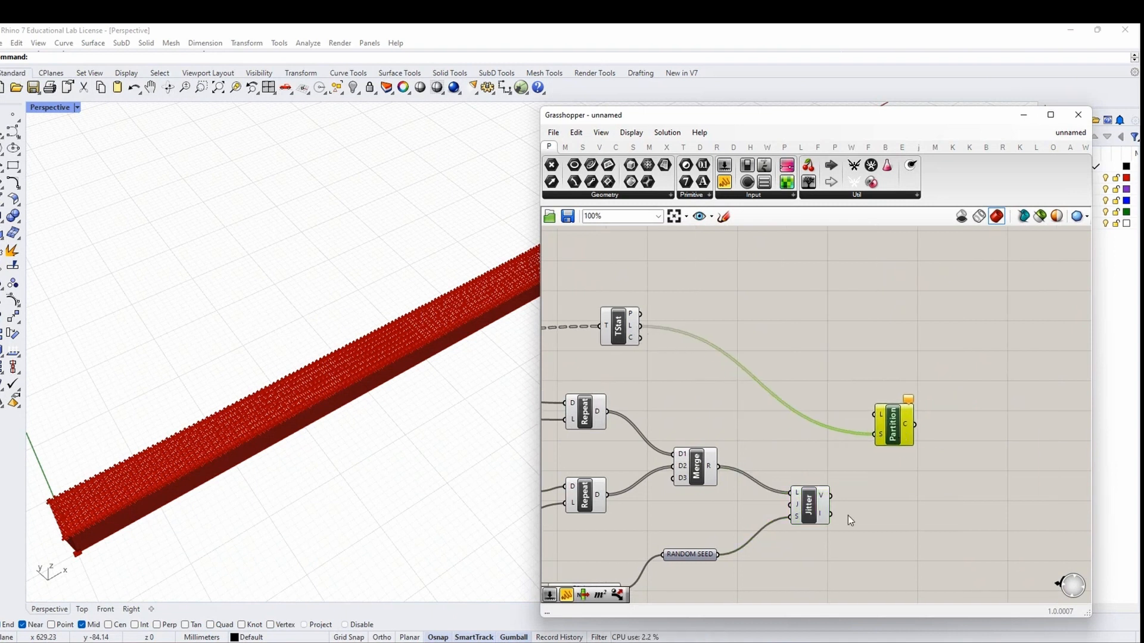
right_click(822, 498)
click(852, 545)
drag(840, 496, 874, 416)
mouse_move(906, 427)
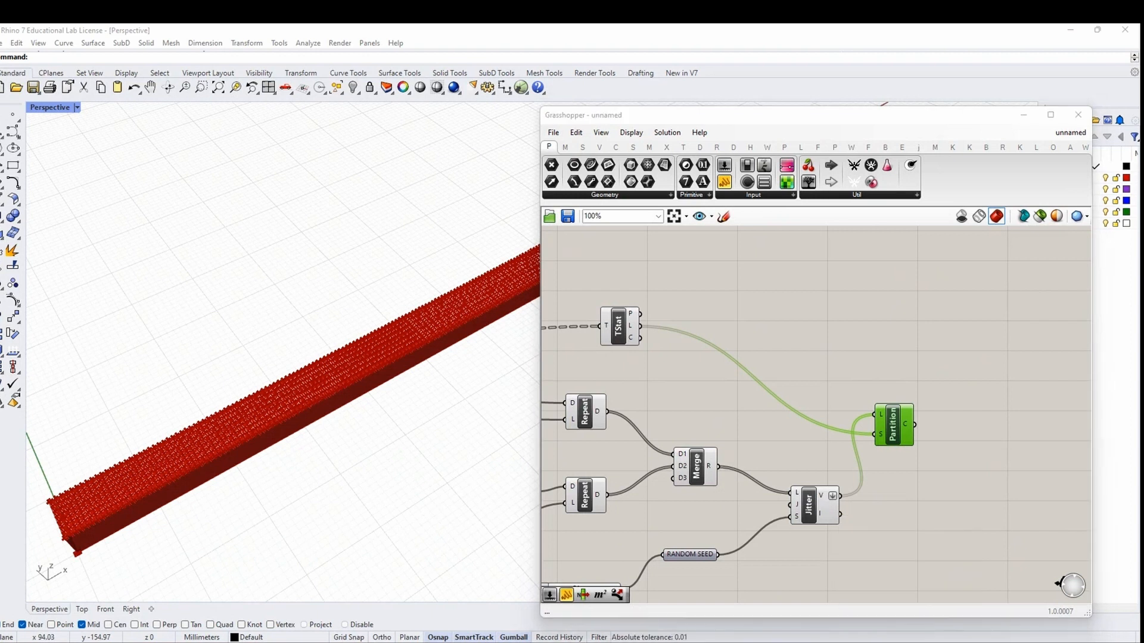
Place a Dispatch component beside the Partition List
right_drag(941, 430, 856, 455)
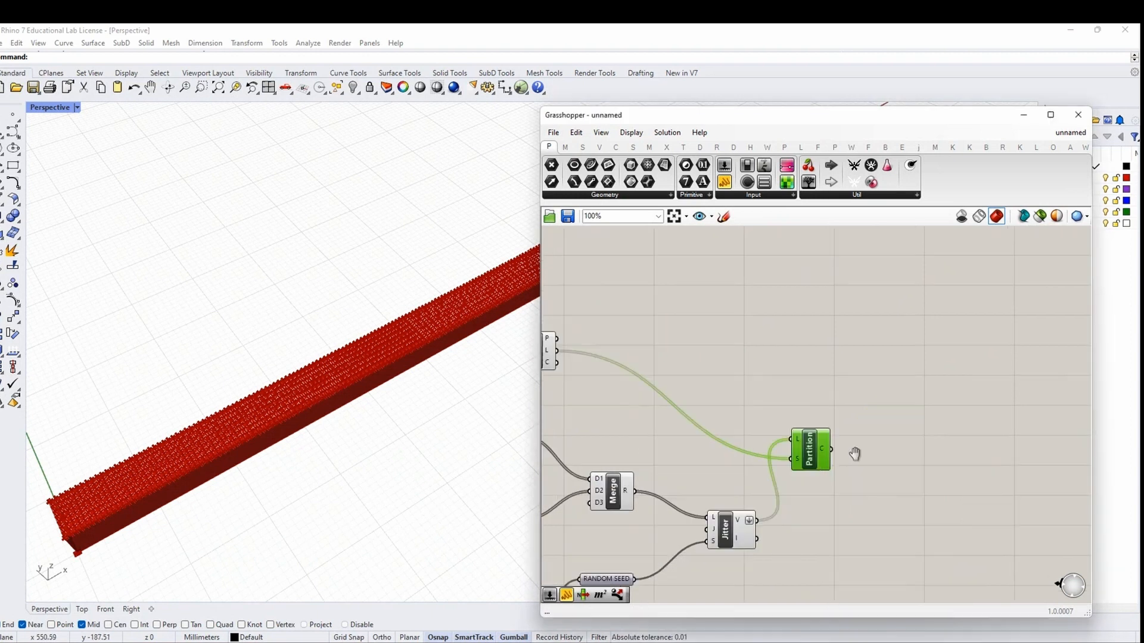
drag(810, 457, 793, 445)
double_click(870, 387)
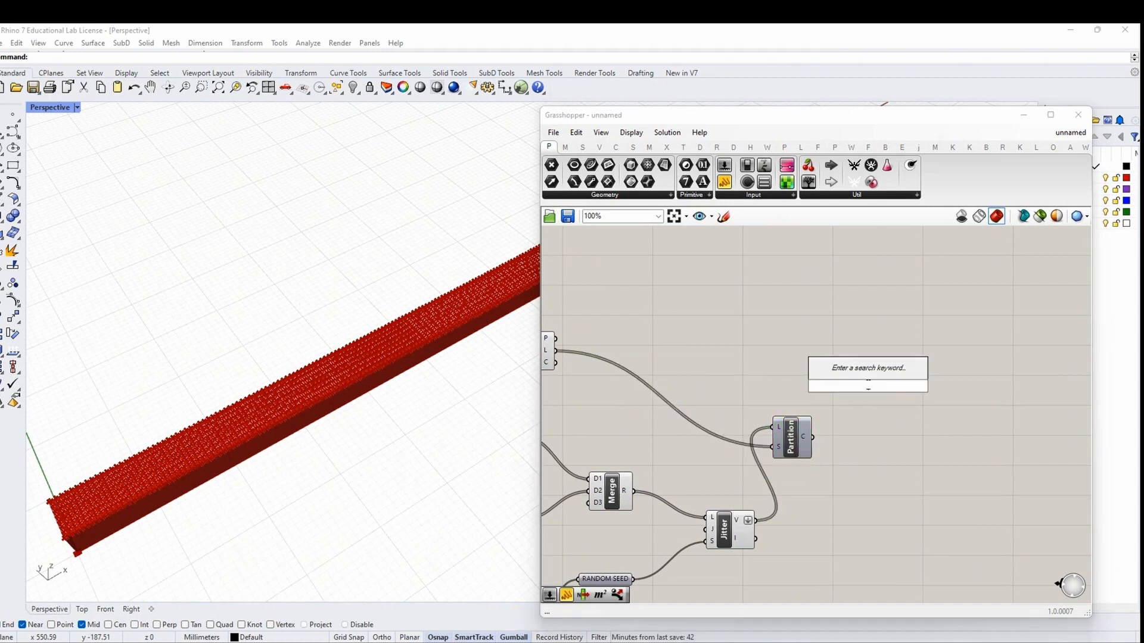
text(DISPATCH)
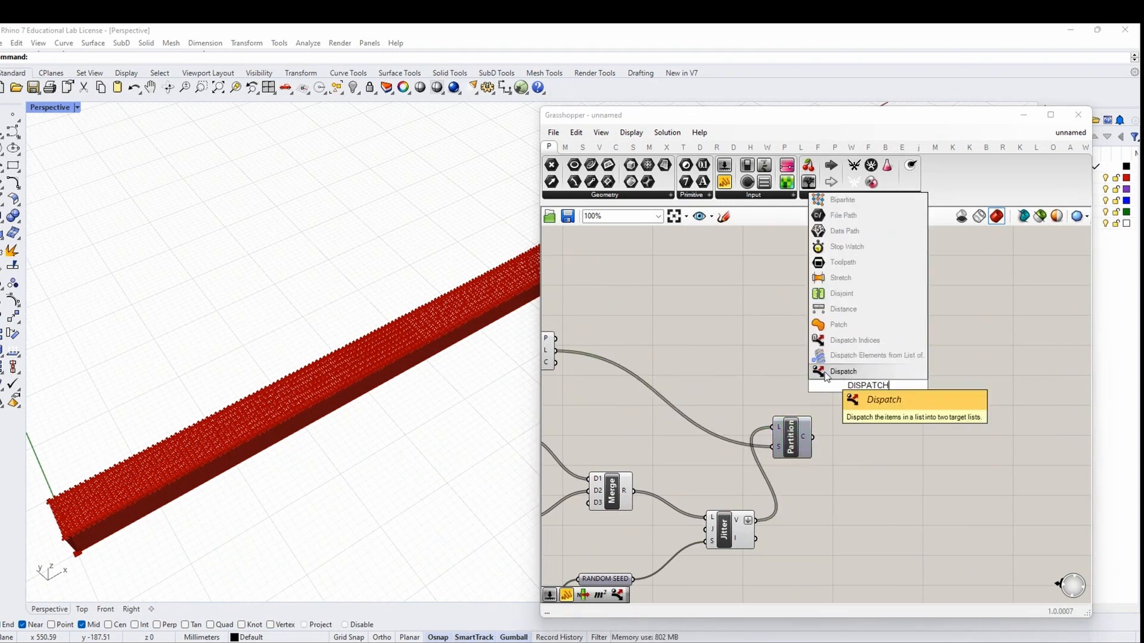
key(Return)
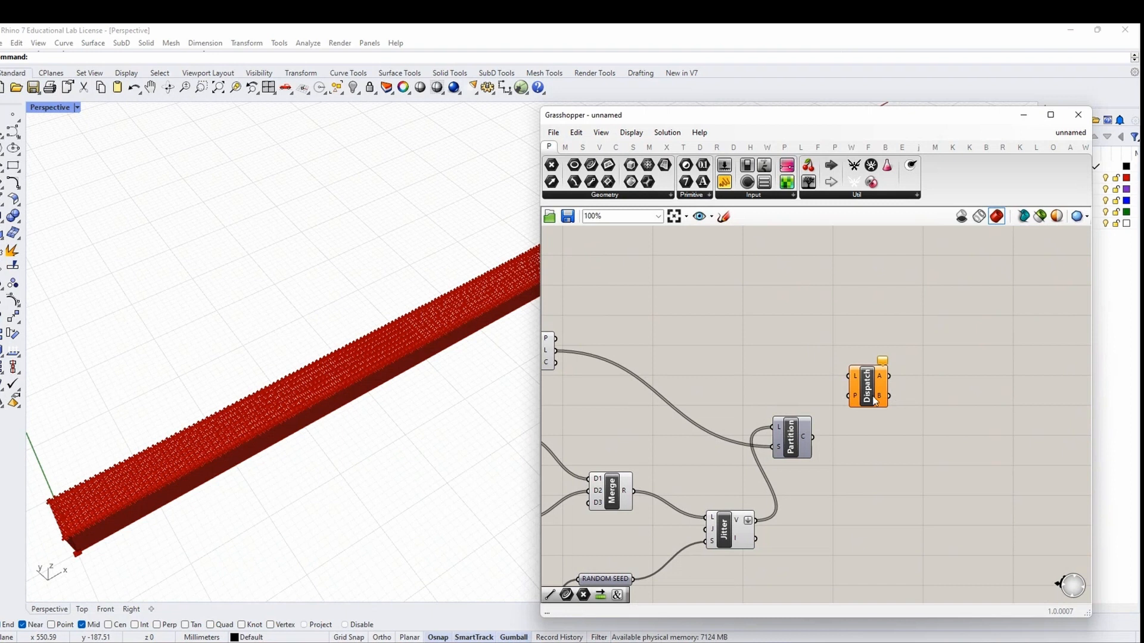
Wire the SEGMENTS list into Dispatch's L input
scroll(874, 400, down, 1)
right_drag(632, 451, 966, 438)
scroll(953, 438, down, 2)
scroll(677, 434, up, 2)
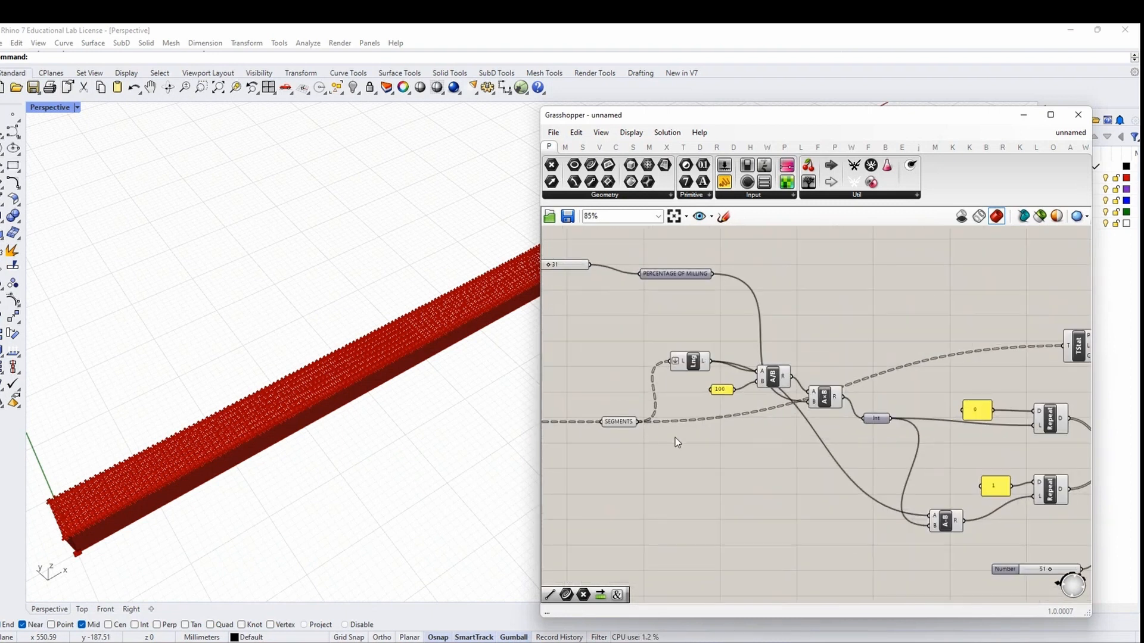
drag(638, 422, 943, 415)
scroll(649, 423, down, 2)
scroll(971, 392, up, 2)
scroll(943, 415, up, 2)
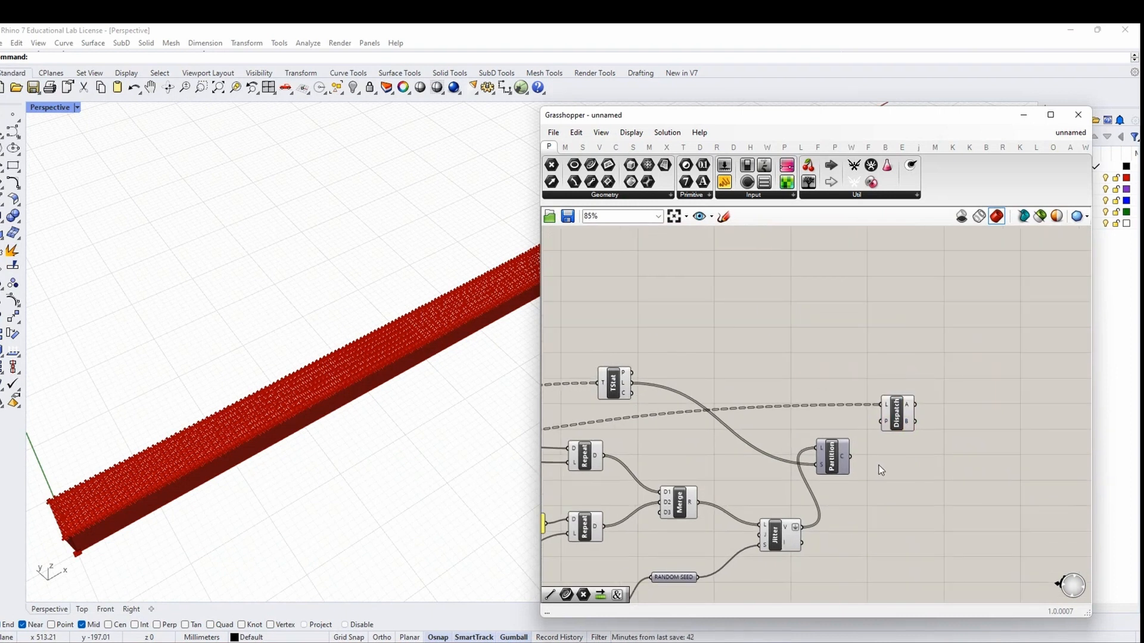
Simplify Partition's C output, feed it into Dispatch's P pattern, and preview Dispatch on the beam
right_click(837, 454)
click(870, 529)
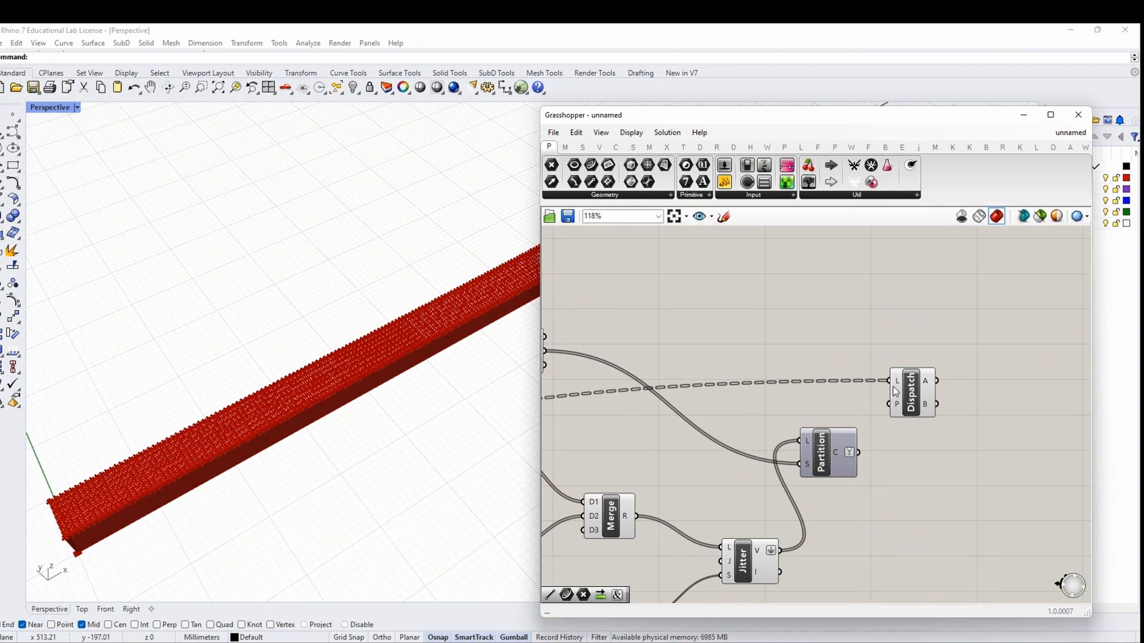
mouse_move(838, 453)
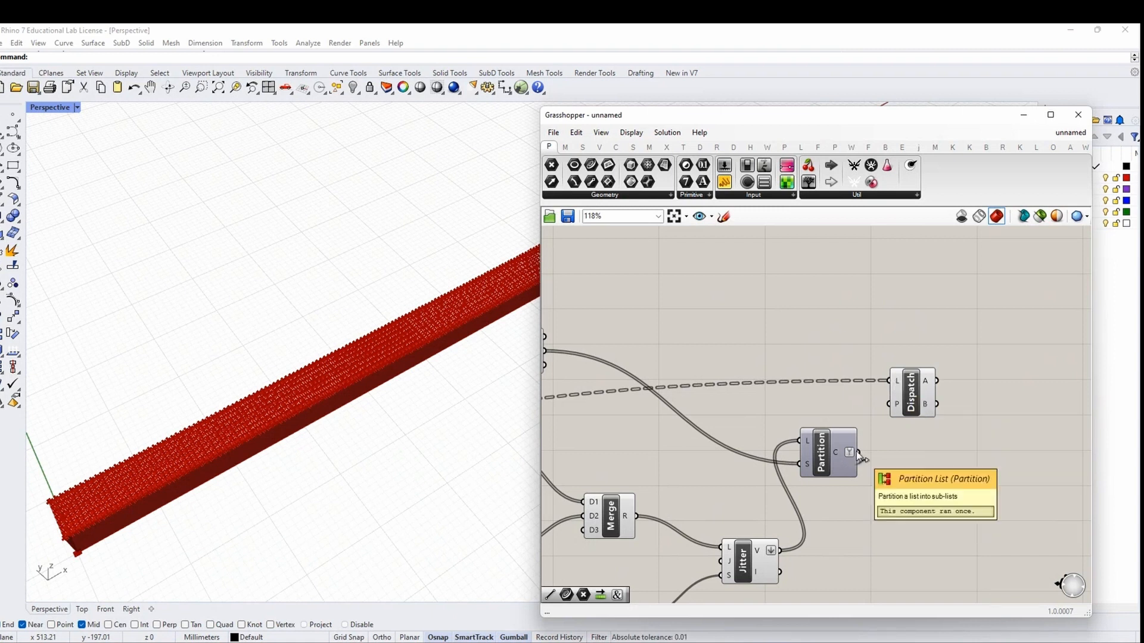
drag(856, 452, 894, 404)
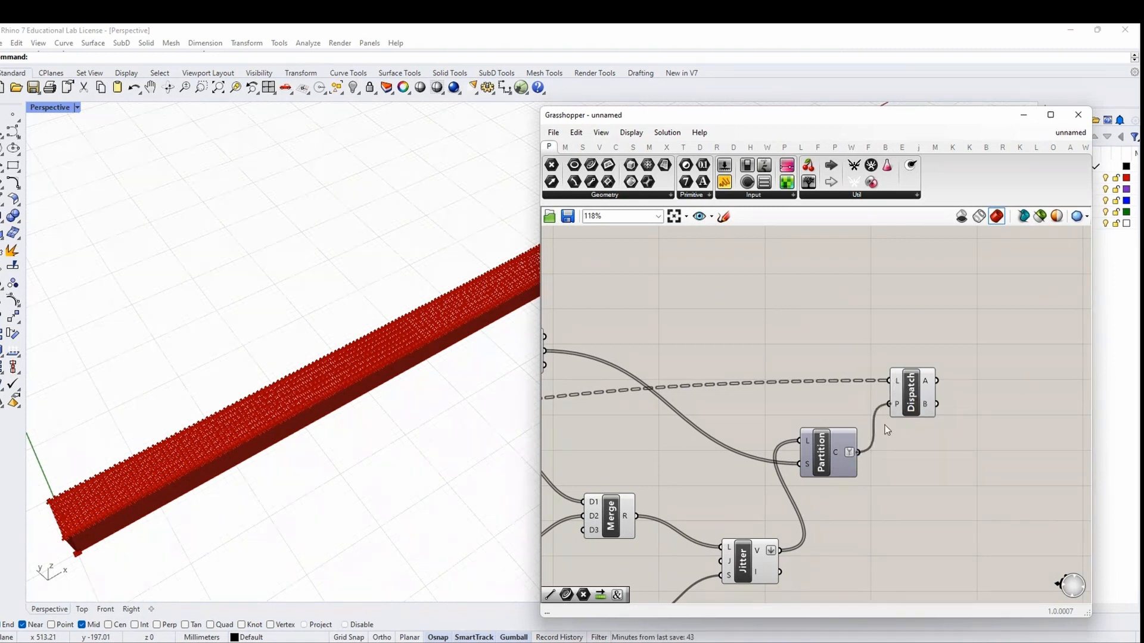
click(911, 400)
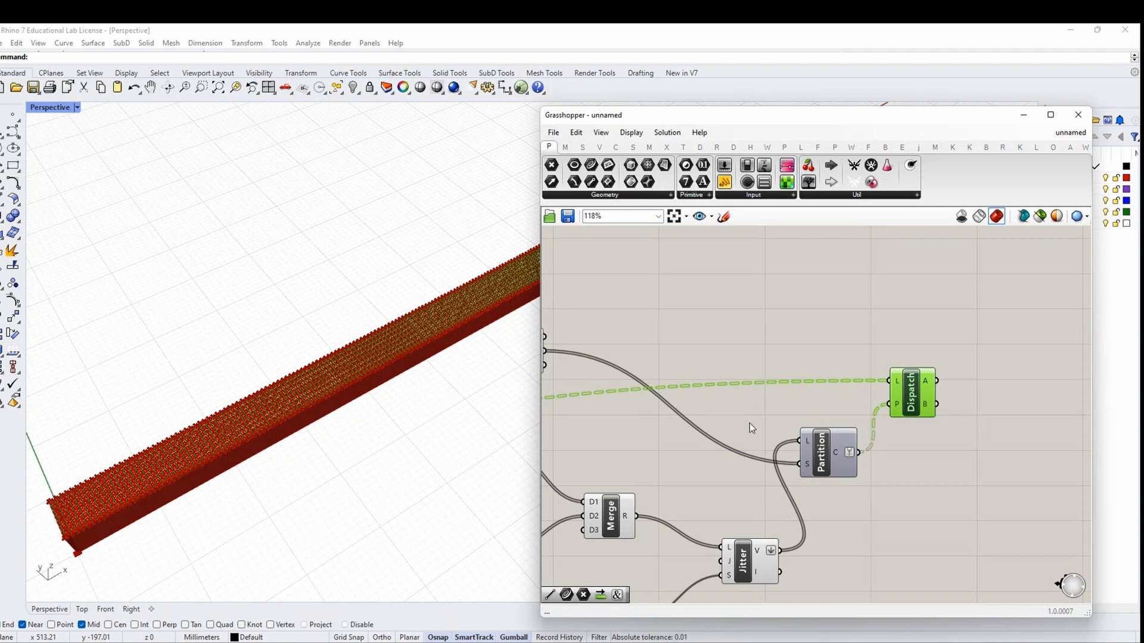
scroll(831, 346, down, 3)
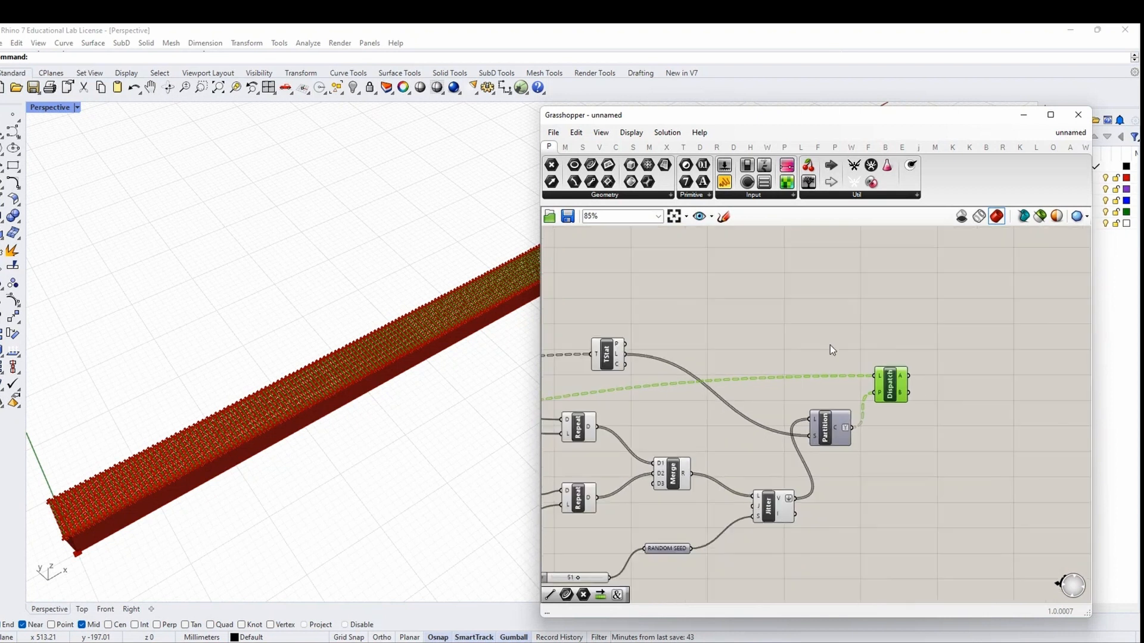
Add a Random component from the RANDOM search, then delete it again
double_click(831, 345)
text(RANDOM)
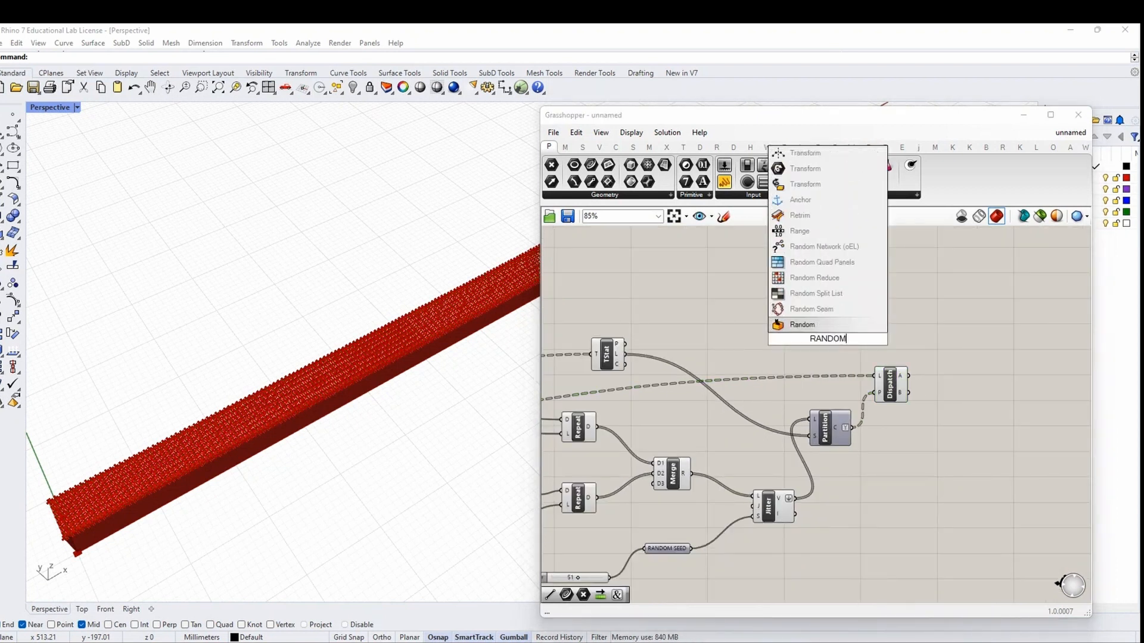
click(827, 325)
scroll(828, 333, up, 3)
drag(827, 329, 821, 323)
mouse_move(824, 336)
mouse_down()
mouse_move(818, 312)
mouse_move(829, 320)
mouse_up()
scroll(932, 340, down, 1)
key(Delete)
scroll(830, 322, down, 2)
Rearrange the two Repeat components and their panels, including panel 0, on the canvas
right_drag(795, 342, 948, 337)
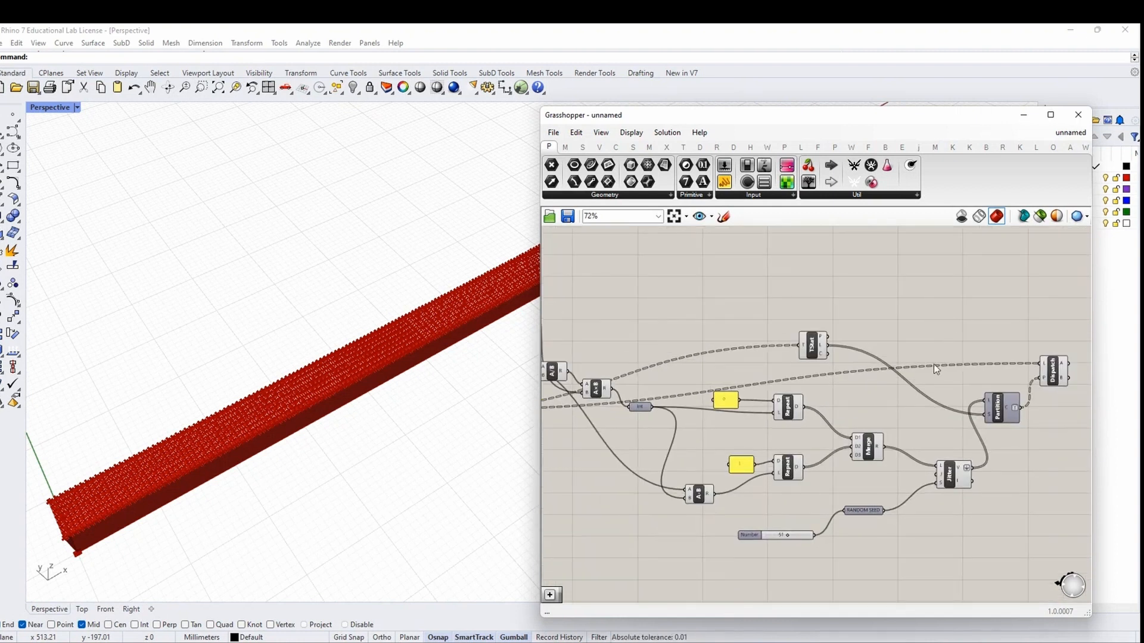
scroll(920, 469, up, 2)
drag(763, 505, 643, 359)
click(757, 442)
drag(736, 389, 655, 386)
drag(736, 398, 747, 414)
click(753, 464)
drag(771, 451, 642, 393)
drag(746, 411, 735, 410)
click(771, 445)
drag(667, 409, 679, 411)
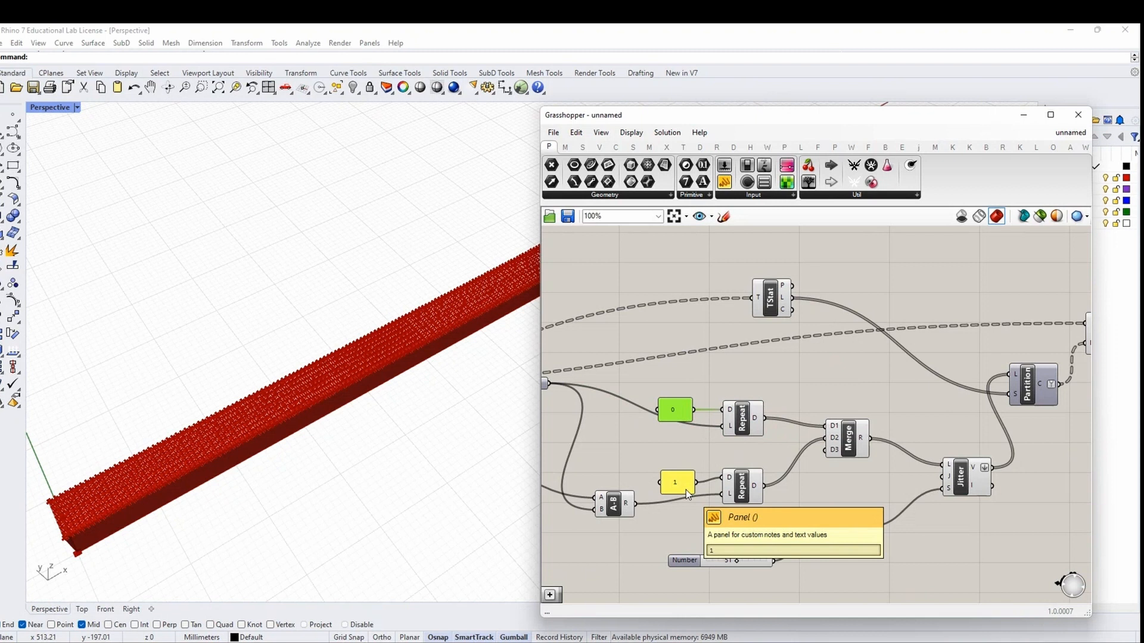
Add a Panel beside Partition and enlarge it to show the chunk data
click(961, 486)
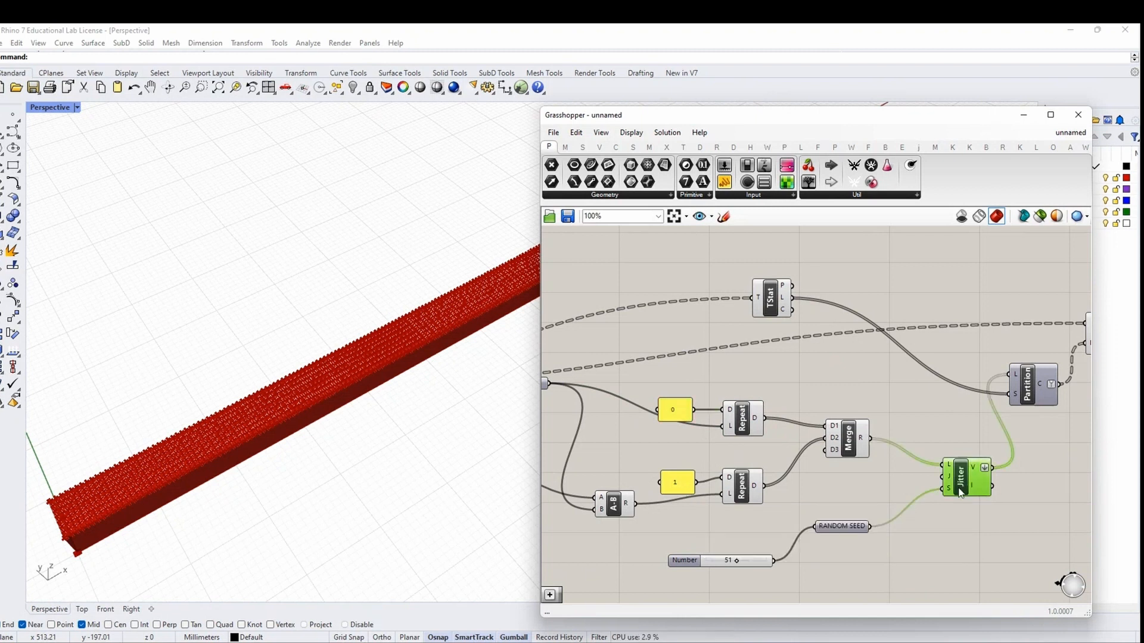
click(1021, 393)
right_drag(1022, 393, 949, 406)
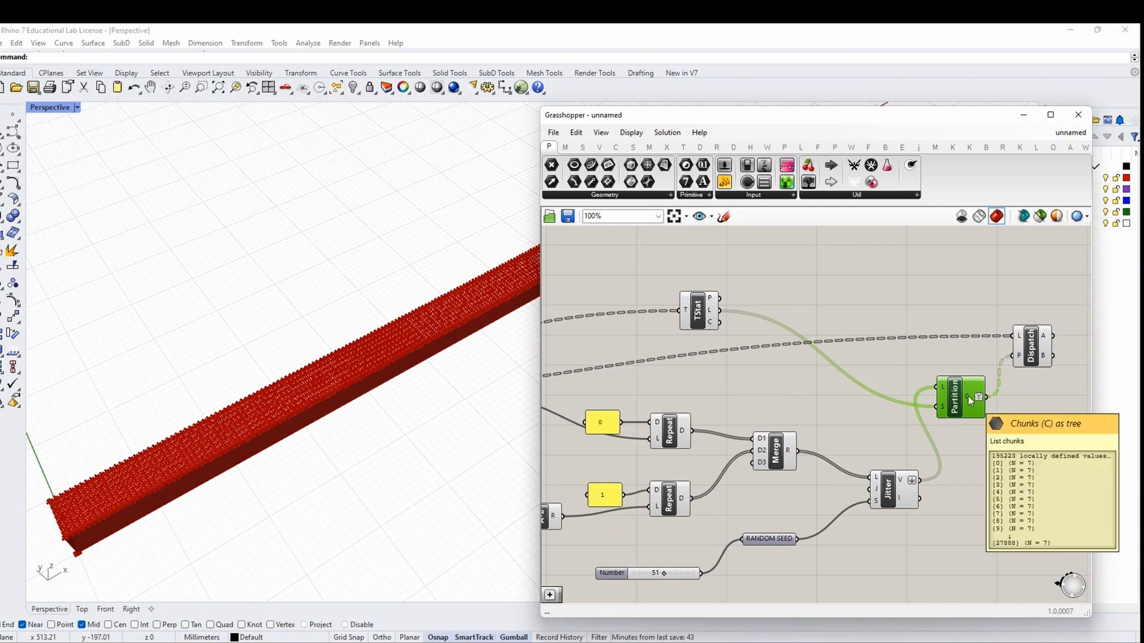
drag(723, 181, 1076, 441)
right_drag(1033, 467, 885, 409)
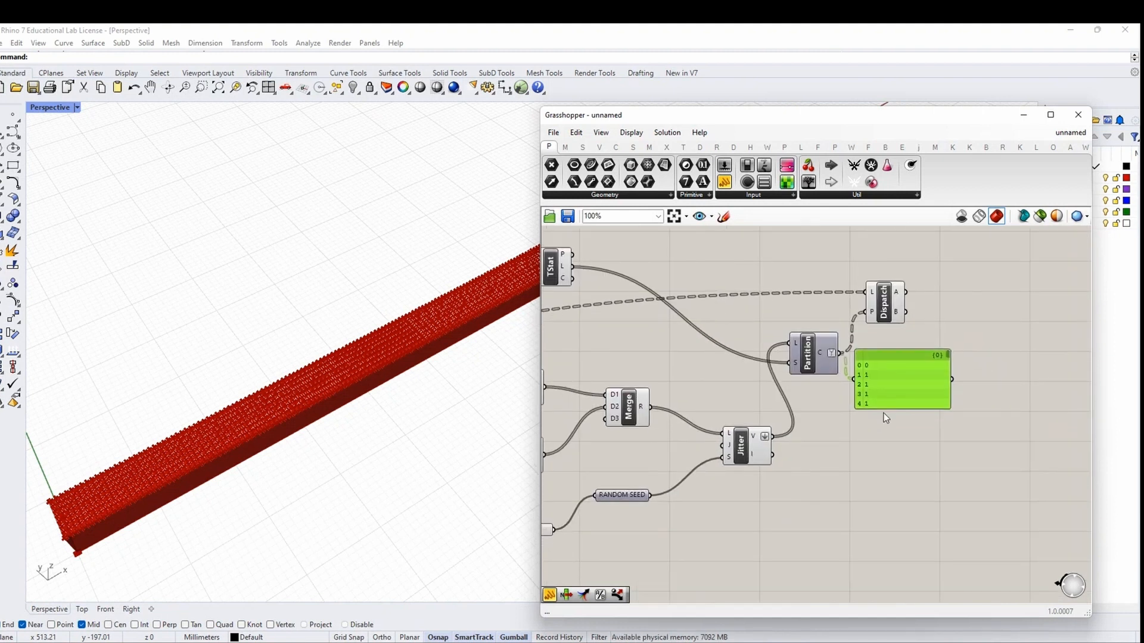
drag(882, 390, 882, 408)
drag(892, 487, 892, 490)
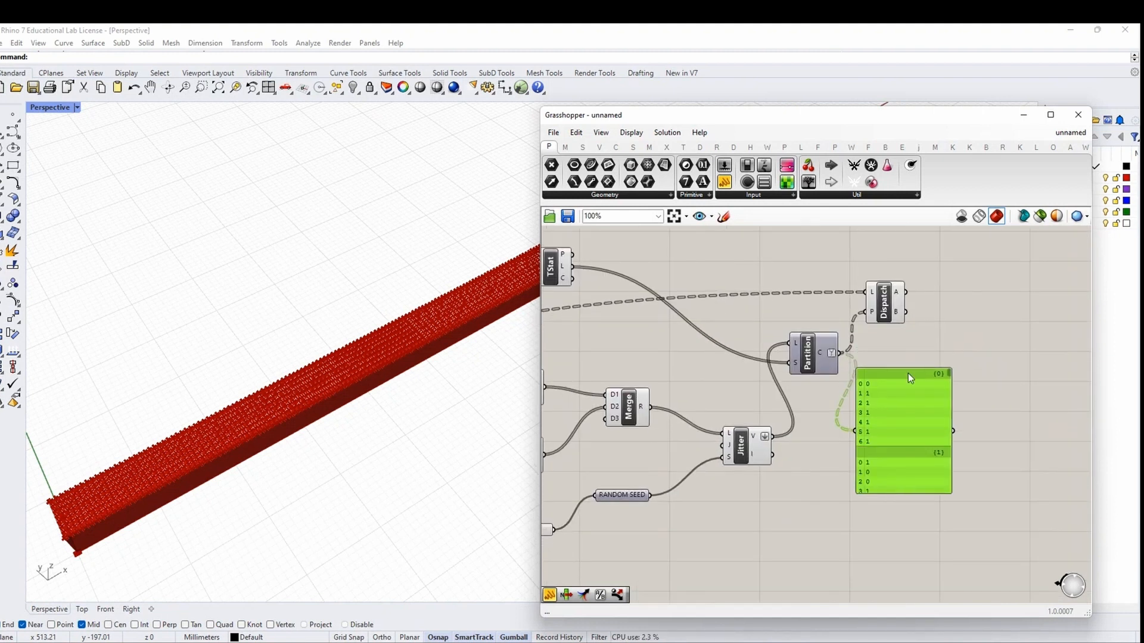
scroll(908, 373, down, 1)
Select Jitter, Partition, TStat and Dispatch to check their connections
click(776, 434)
click(834, 357)
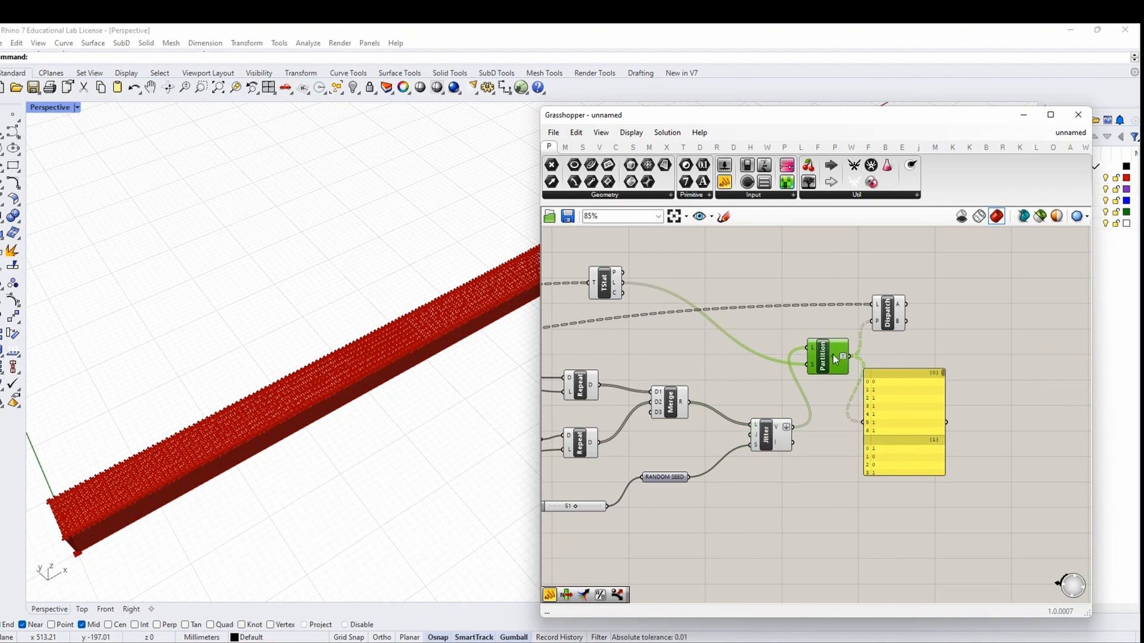
click(605, 296)
right_drag(651, 331, 675, 393)
click(982, 381)
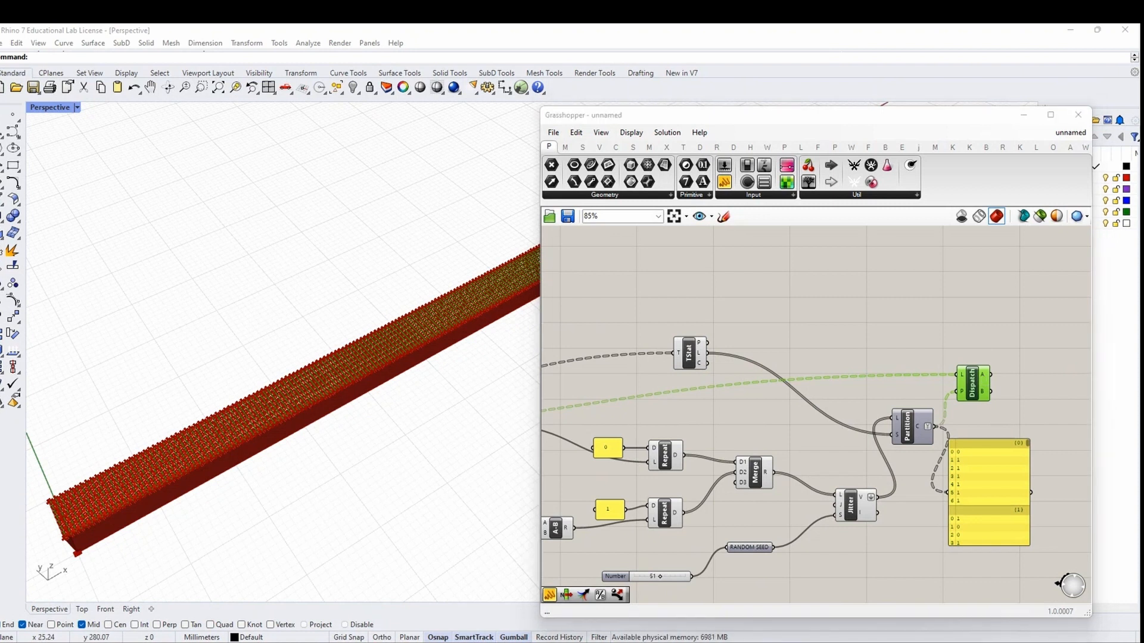
Place a Crv curve parameter beside Dispatch using the CURVE search
right_drag(1026, 391, 734, 401)
double_click(884, 391)
drag(695, 391, 871, 391)
text(CURVE)
click(871, 377)
scroll(844, 413, down, 6)
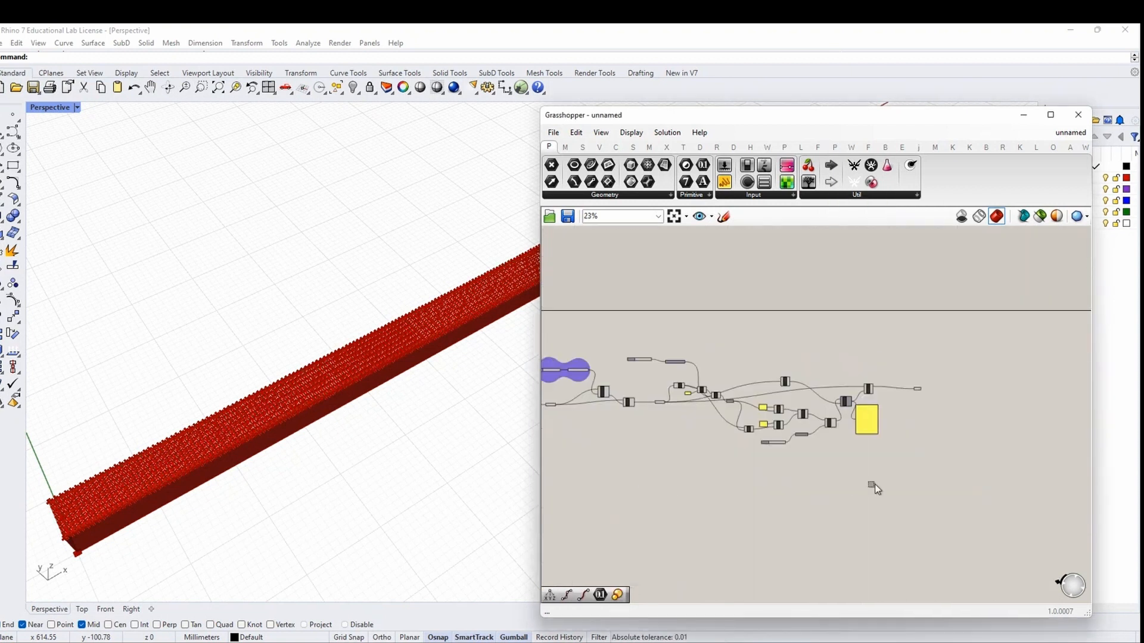
Turn preview off for all components, then back on for the Crv parameter only
drag(880, 488, 602, 329)
click(852, 454)
key(ctrl+a)
right_click(950, 426)
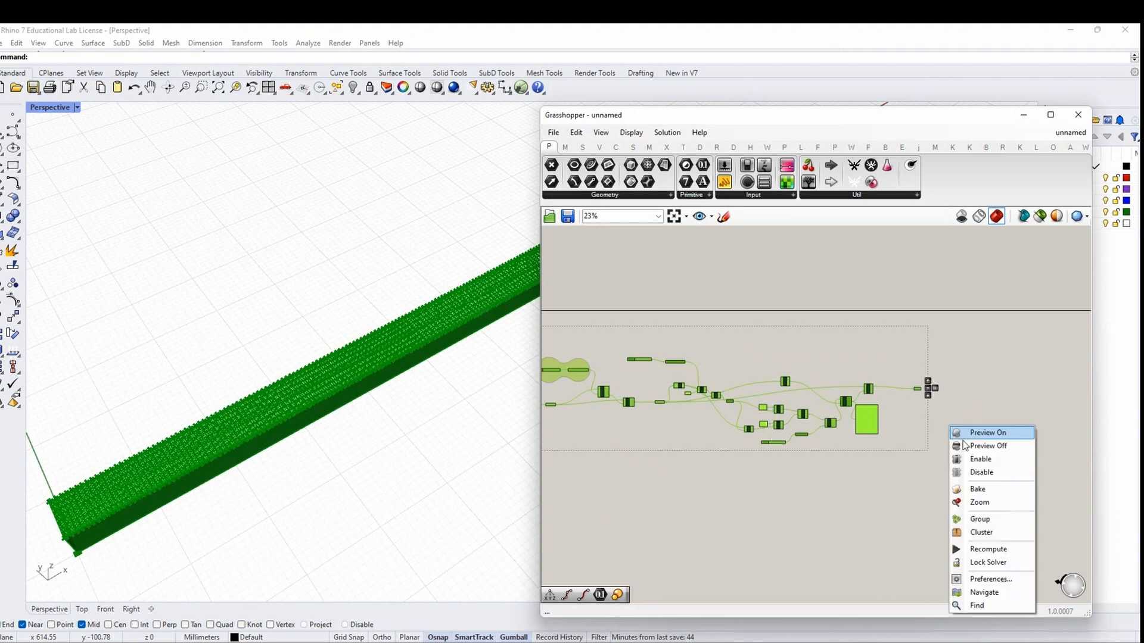
click(964, 445)
drag(952, 406, 917, 355)
right_click(917, 356)
click(927, 363)
click(927, 362)
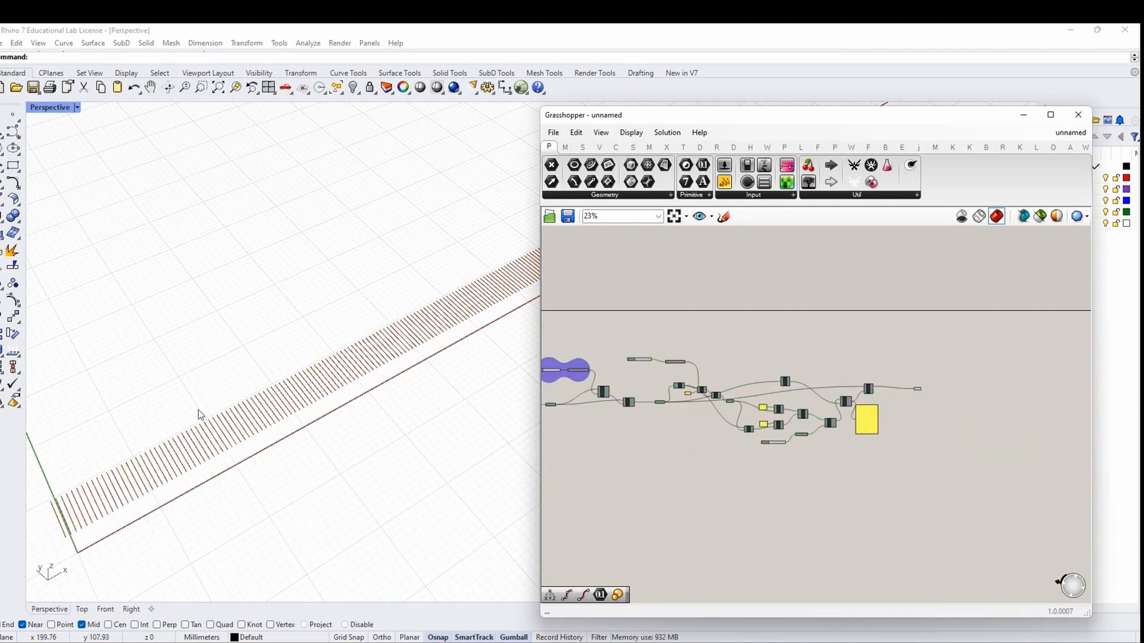
Select Dispatch and Crv to highlight the Crv milling lines on the Rhino beam
scroll(784, 410, up, 8)
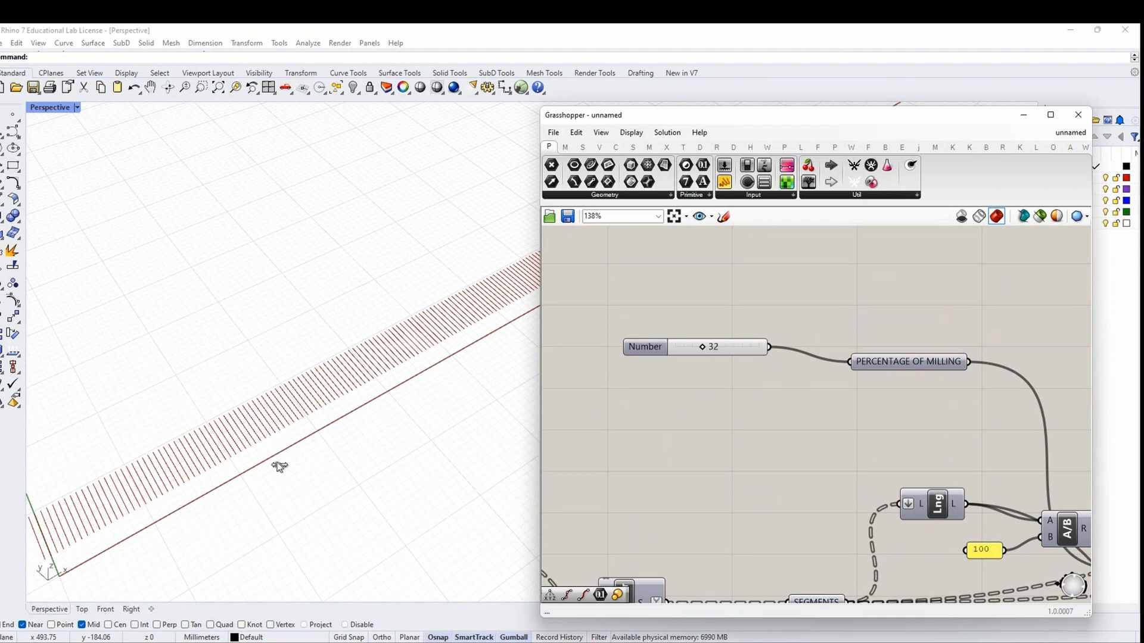
scroll(627, 406, down, 3)
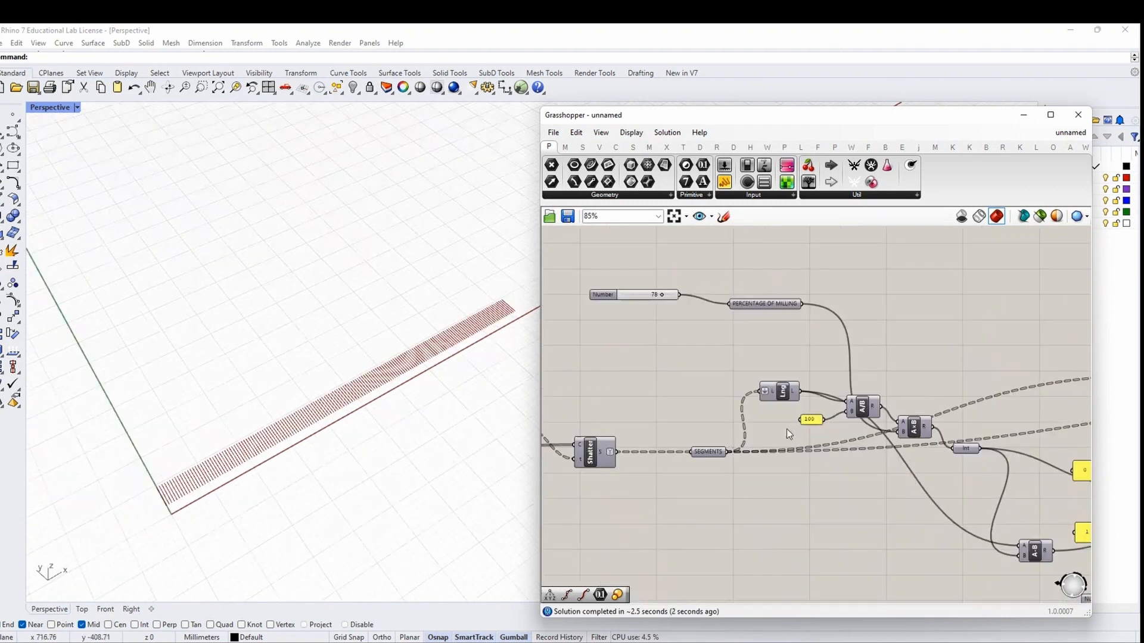
right_drag(819, 509, 754, 405)
right_drag(847, 444, 587, 495)
right_drag(905, 495, 552, 531)
scroll(616, 372, up, 3)
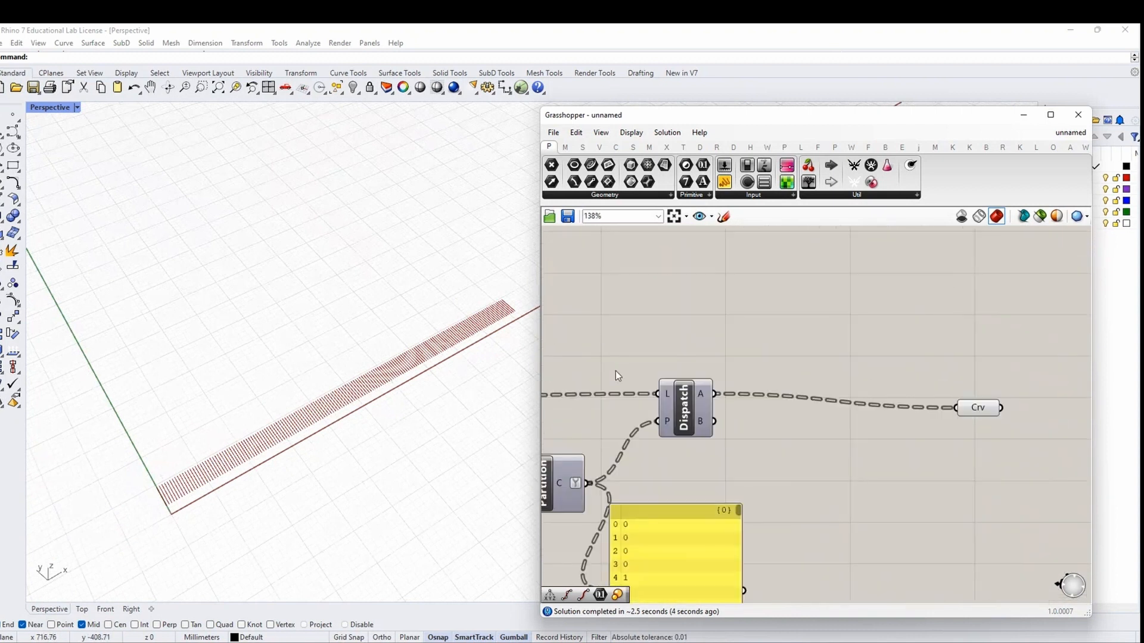
mouse_move(700, 427)
click(696, 398)
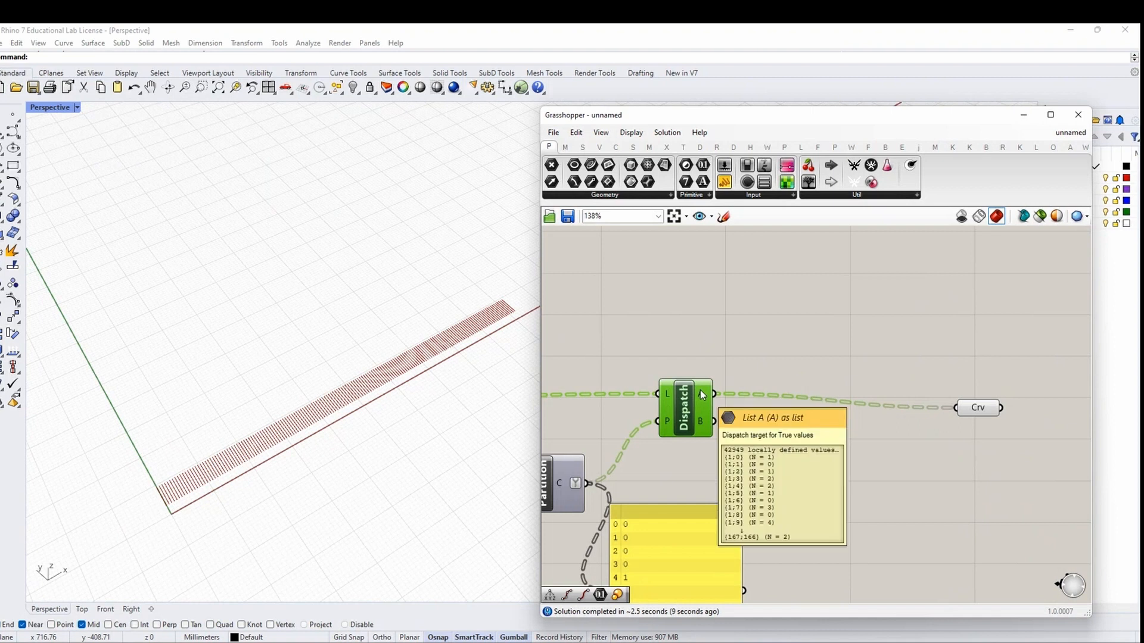
click(977, 410)
mouse_move(977, 411)
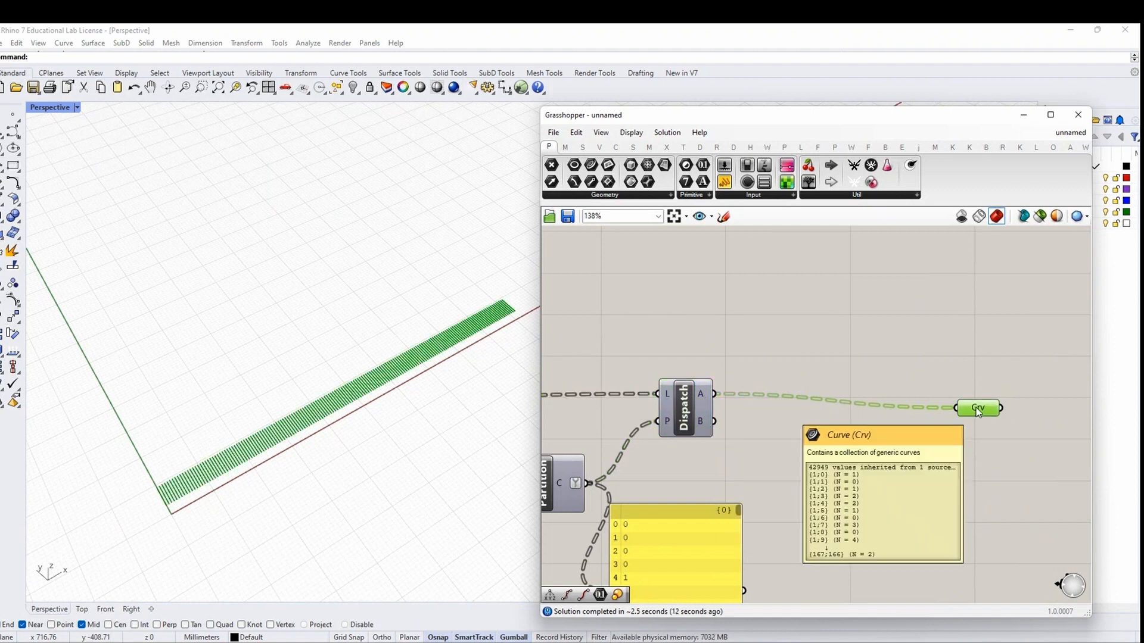
click(974, 365)
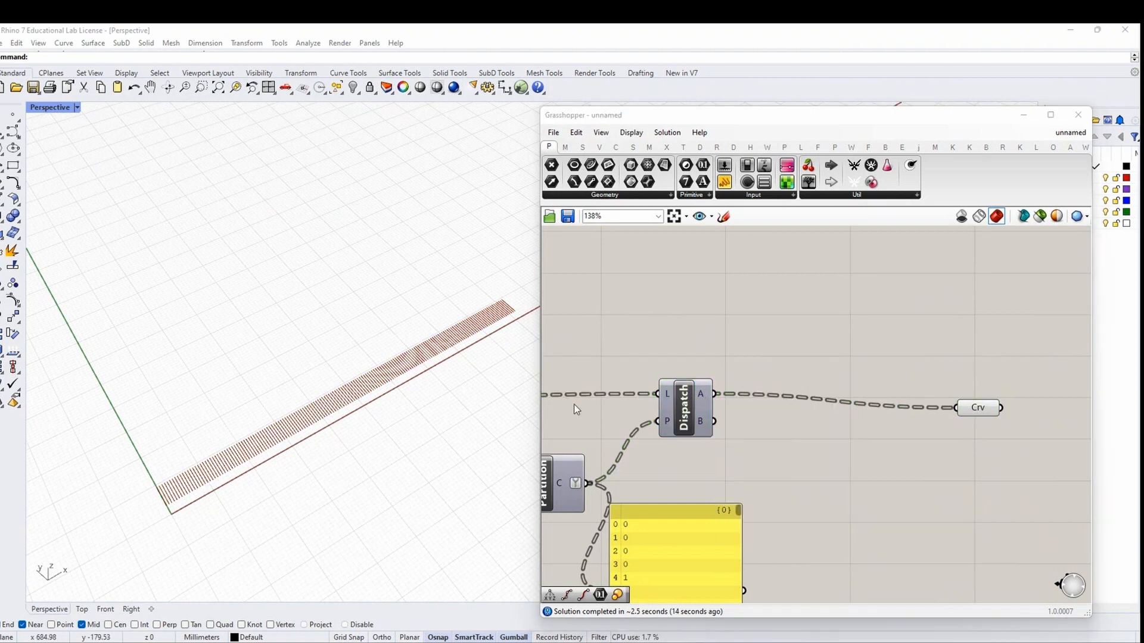
scroll(577, 409, down, 3)
Set the LENGTH OF MILLING LINES slider to 14
mouse_move(575, 460)
right_down()
mouse_move(748, 478)
mouse_move(1088, 464)
right_up()
mouse_move(550, 445)
right_down()
mouse_move(639, 445)
mouse_move(732, 485)
right_up()
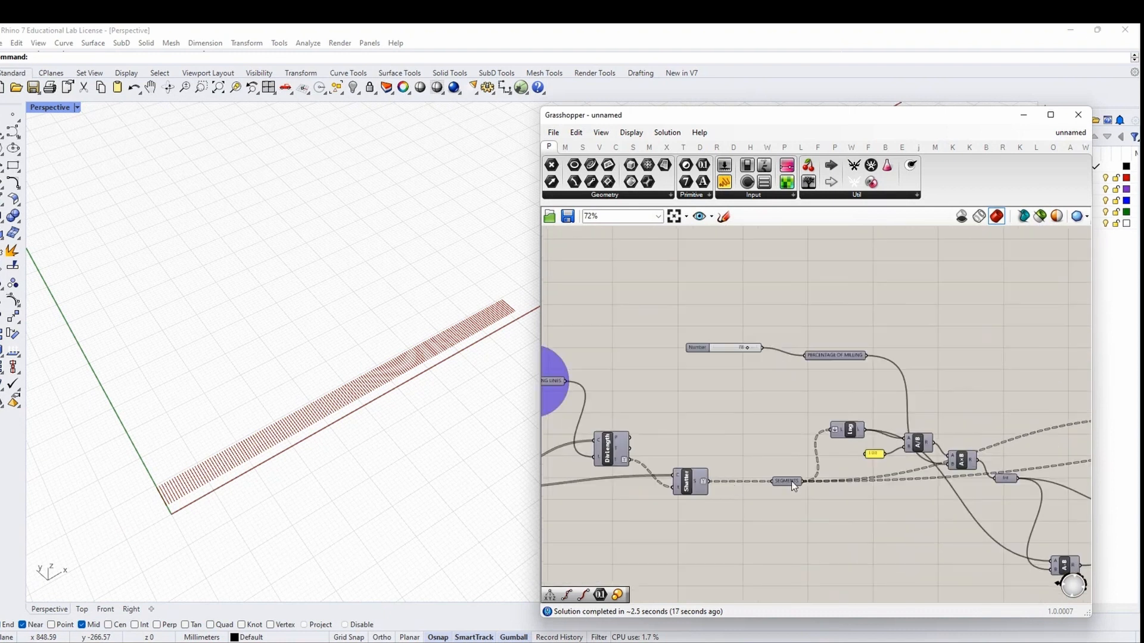
scroll(762, 472, down, 2)
scroll(571, 415, up, 5)
right_drag(571, 415, 748, 417)
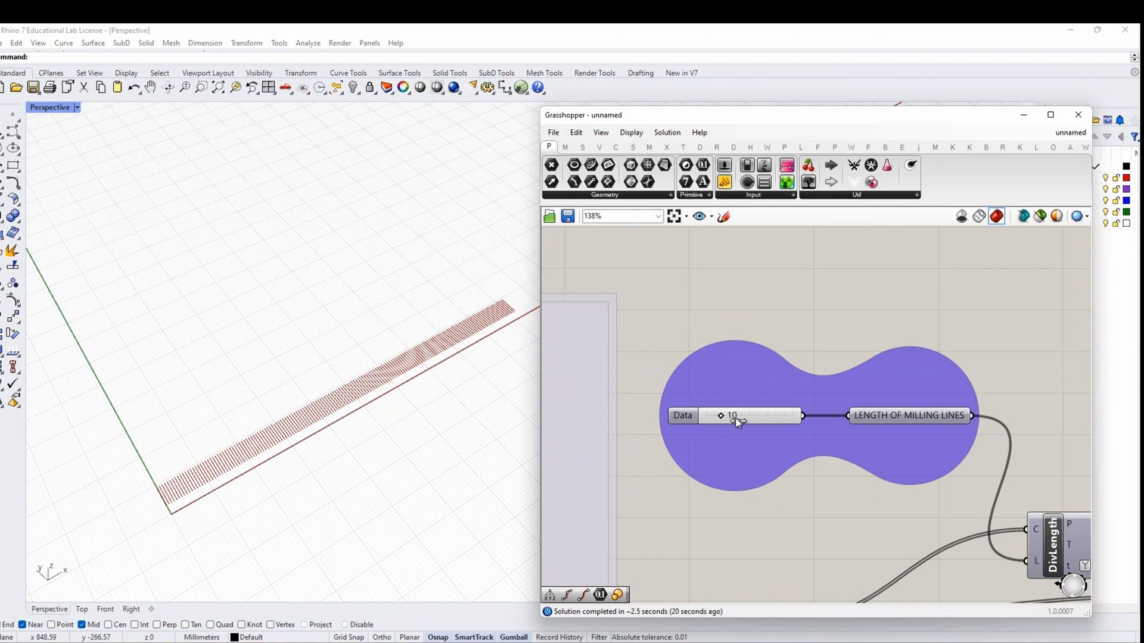
drag(722, 417, 736, 421)
scroll(286, 394, up, 6)
scroll(288, 393, down, 7)
scroll(708, 371, down, 4)
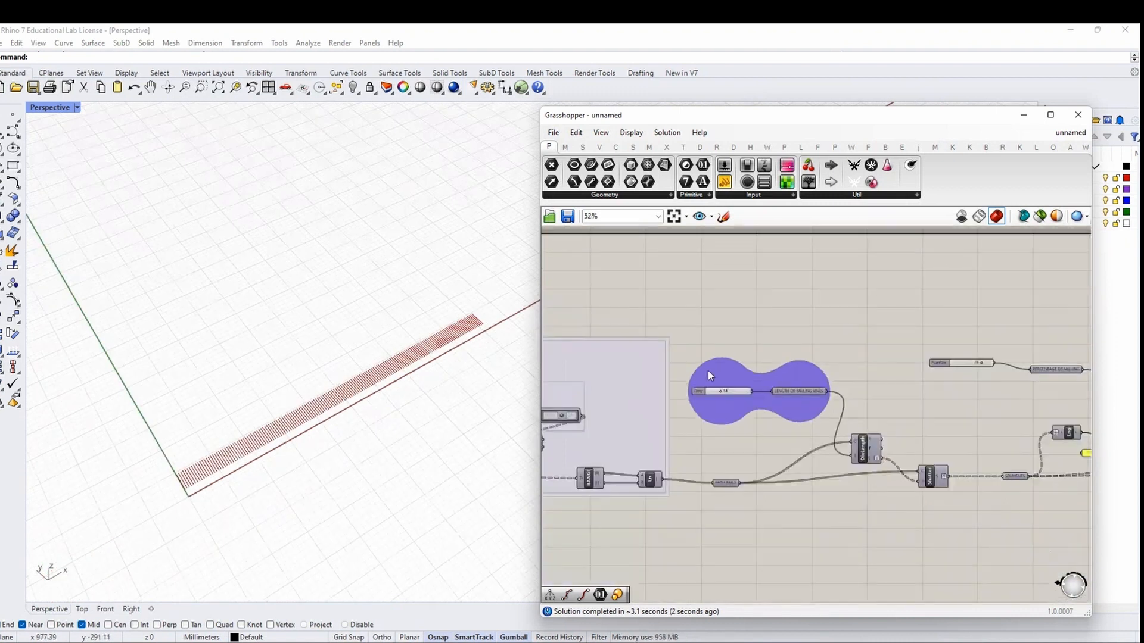
scroll(708, 376, down, 3)
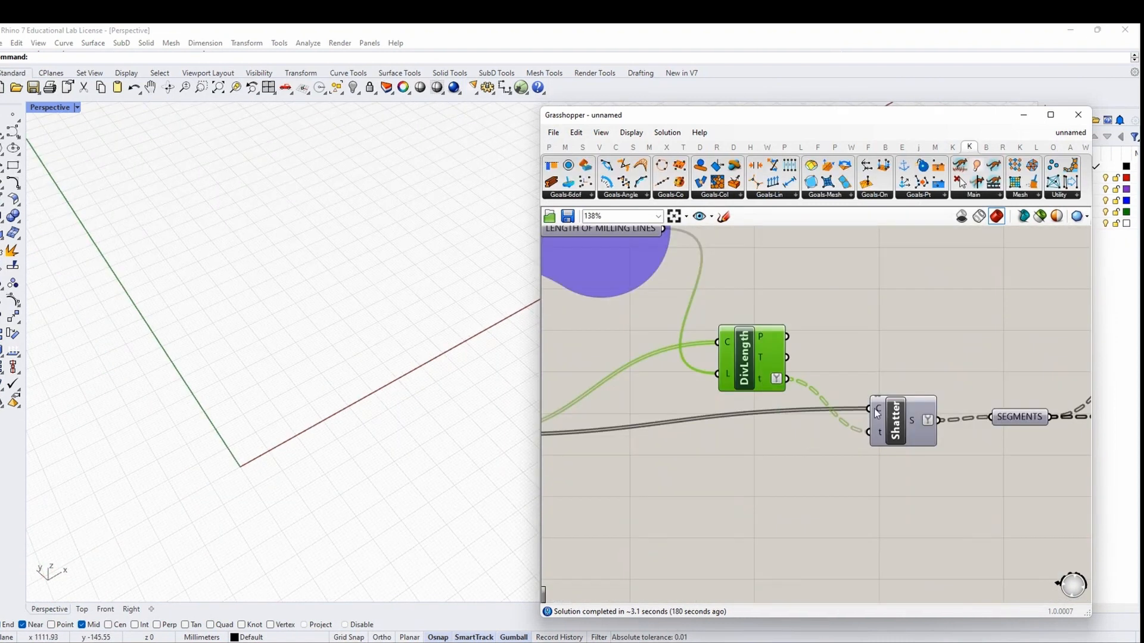
Graft Shatter's curve input, then simplify it
mouse_move(880, 440)
mouse_move(880, 410)
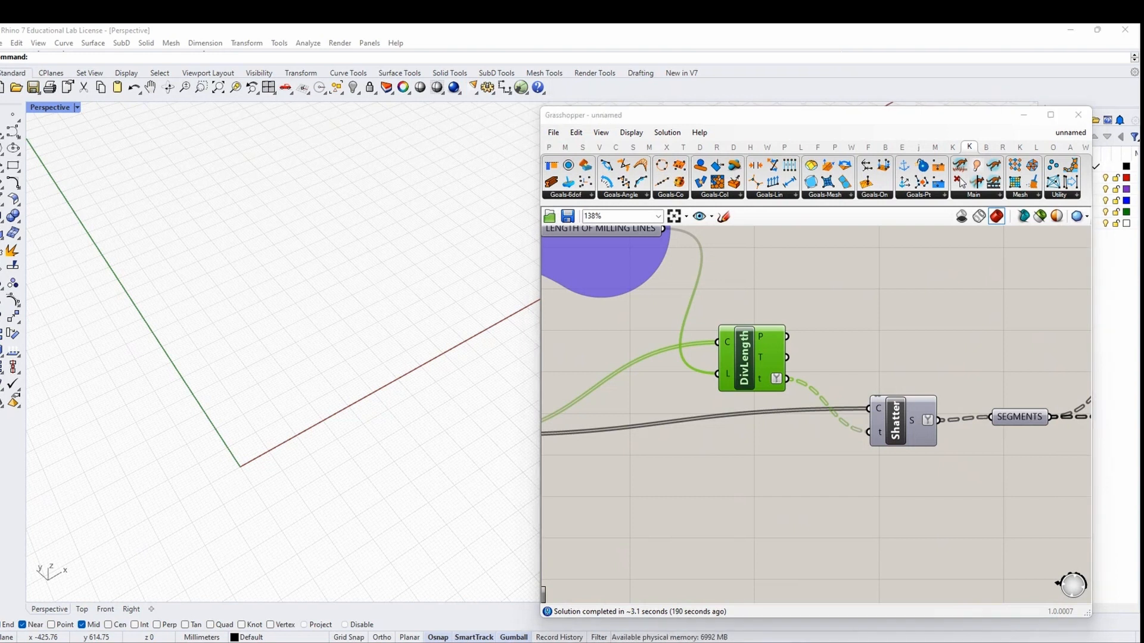
right_click(880, 410)
click(920, 504)
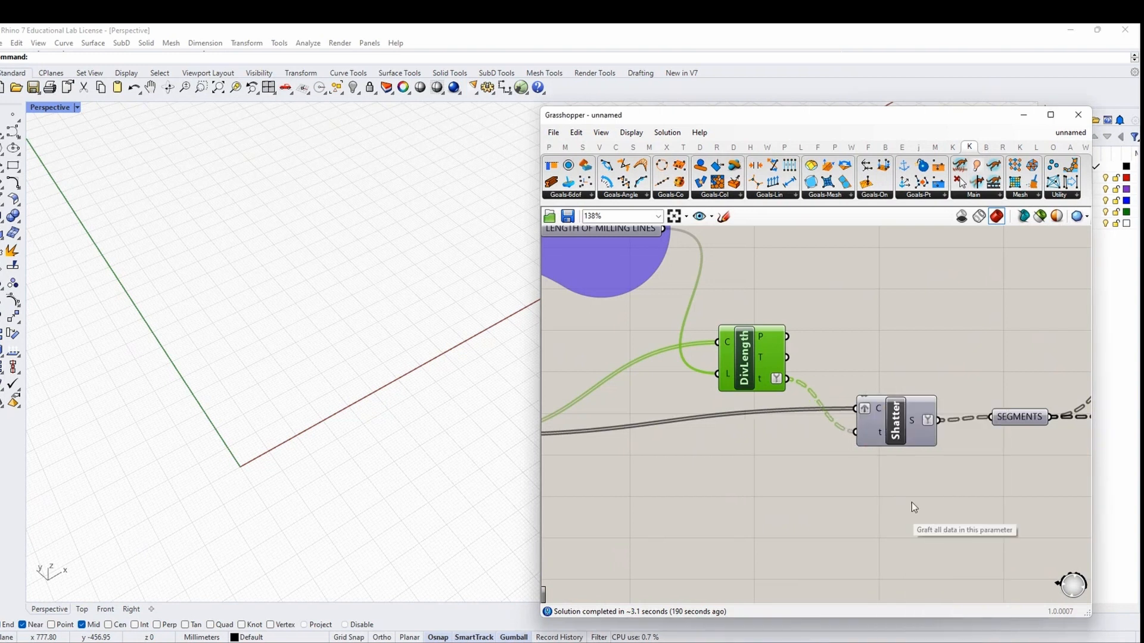
click(879, 416)
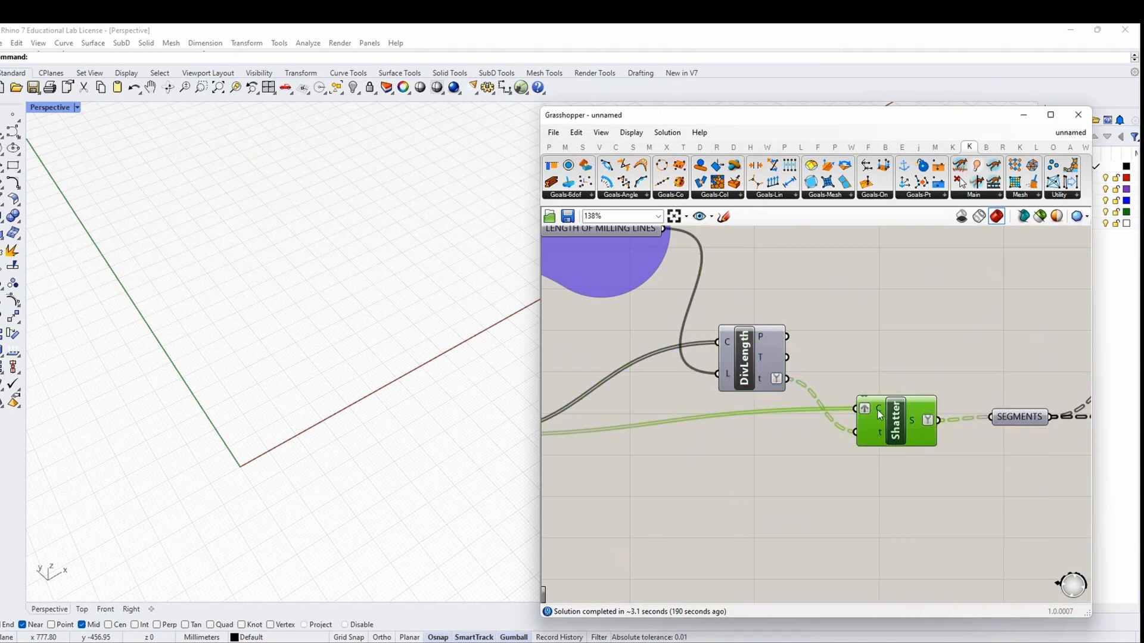
right_click(878, 411)
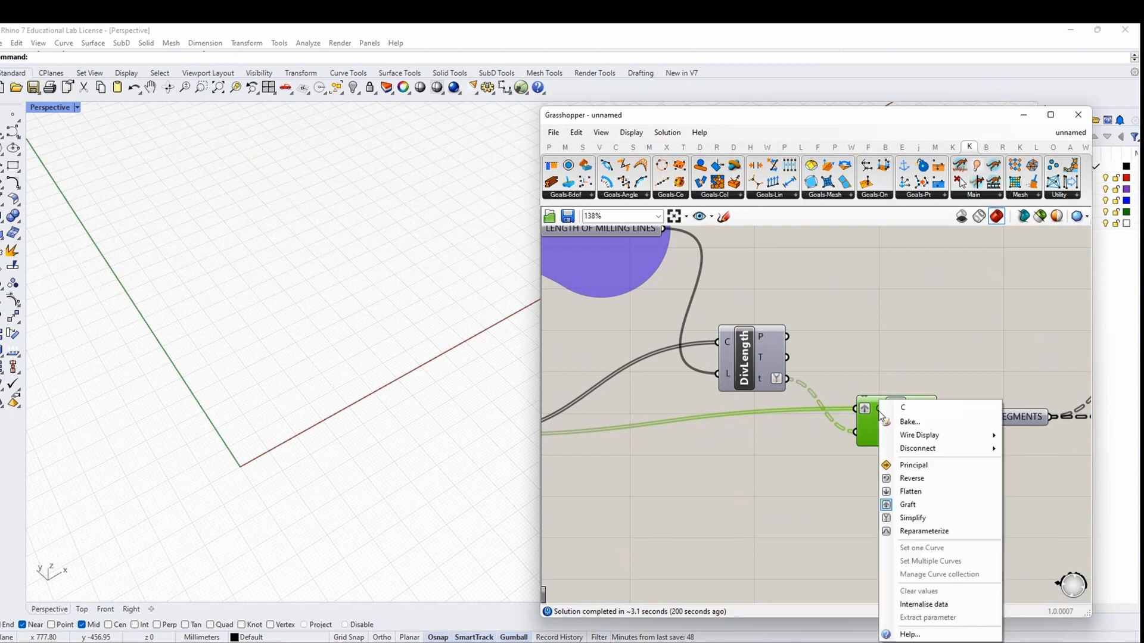
click(889, 518)
Turn on the Crv output's preview and inspect the scattered milling lines along the beam
click(1011, 424)
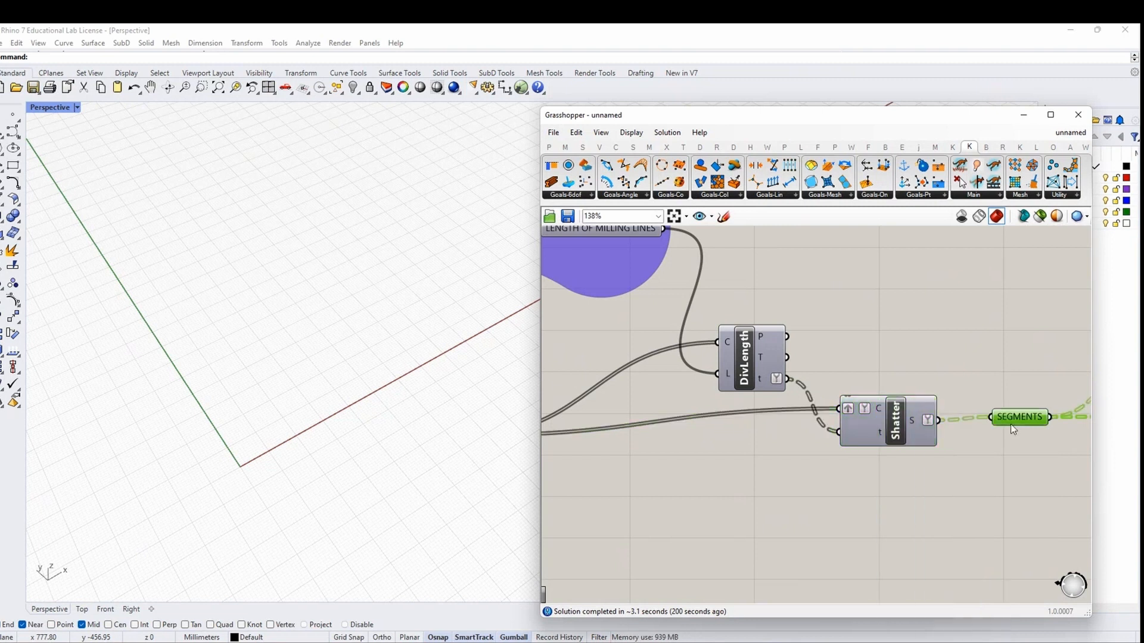
right_drag(1034, 459, 772, 445)
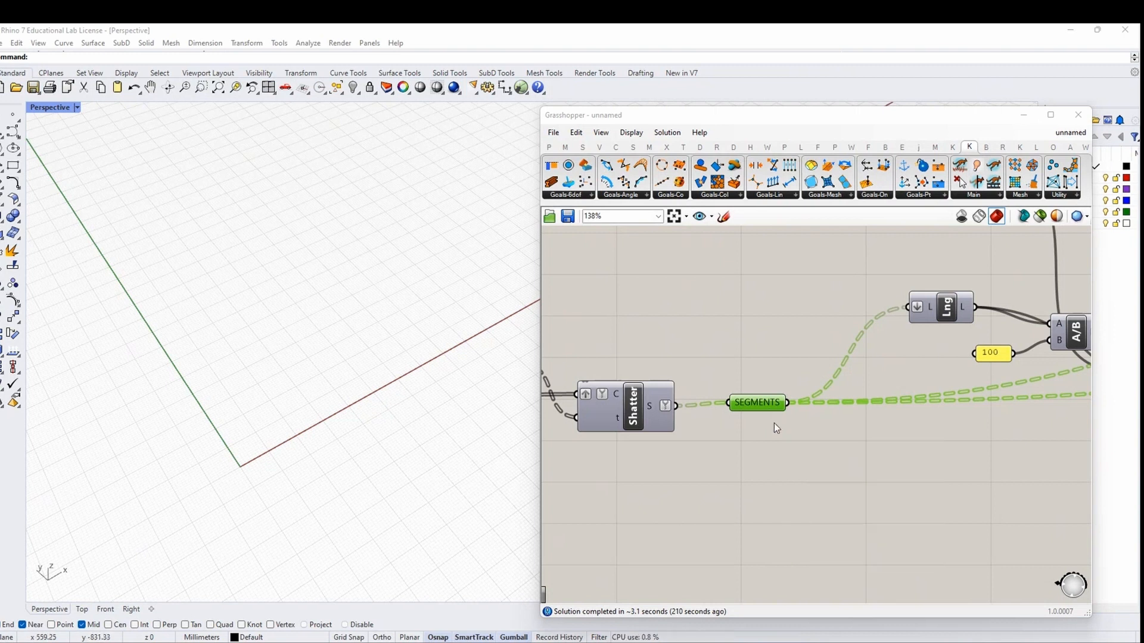
scroll(774, 423, down, 5)
scroll(1045, 373, up, 4)
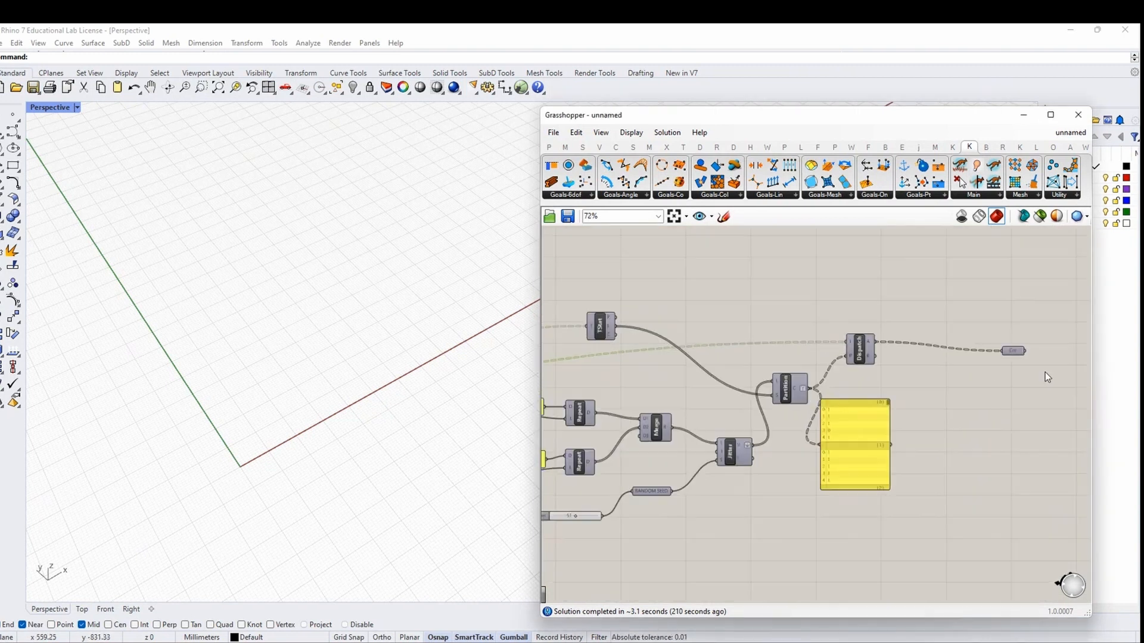
click(1016, 351)
right_click(1021, 320)
click(1022, 323)
scroll(253, 439, up, 10)
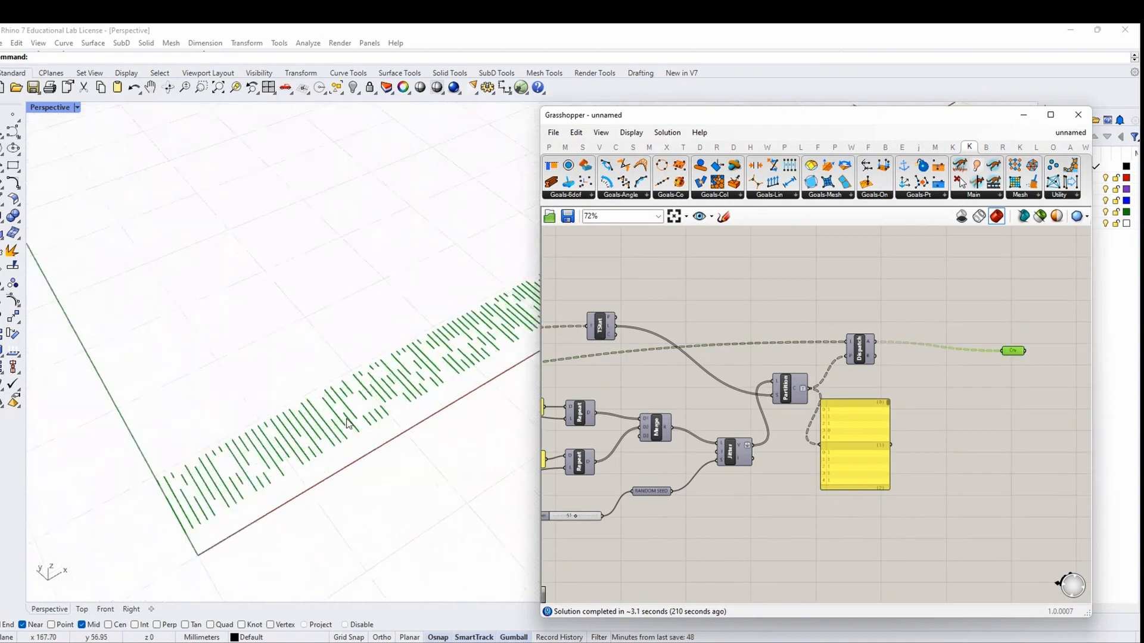
shift+right_drag(310, 450, 240, 458)
scroll(243, 454, down, 6)
scroll(656, 488, down, 3)
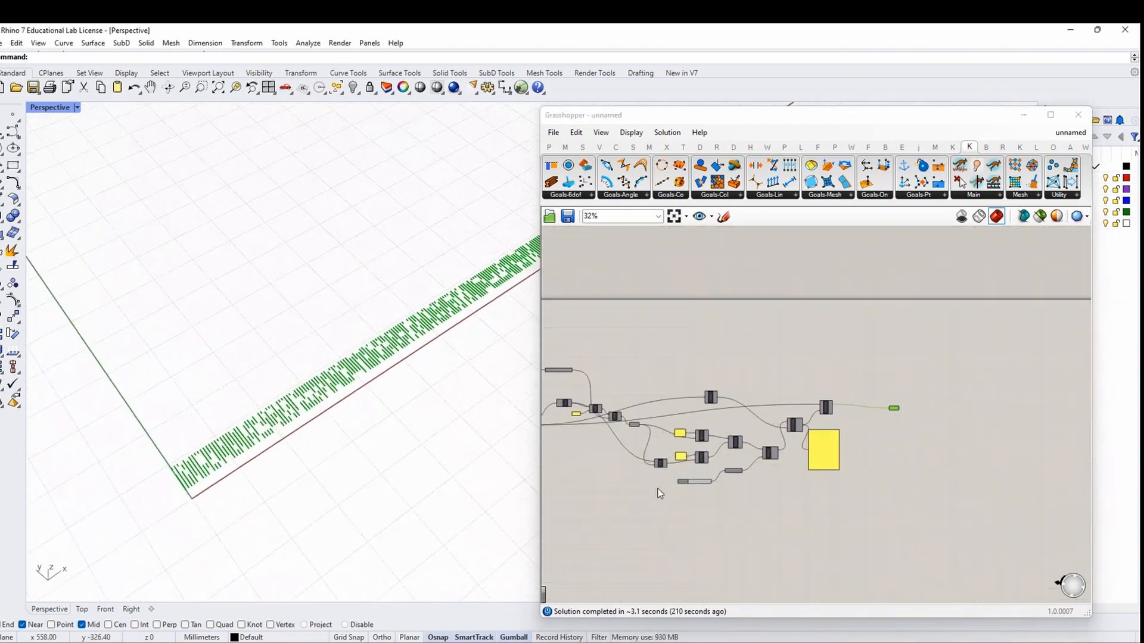
scroll(633, 466, up, 4)
Place a new empty Panel above Shatter, between Divide Length and Shatter
right_drag(631, 461, 846, 440)
drag(835, 401, 843, 419)
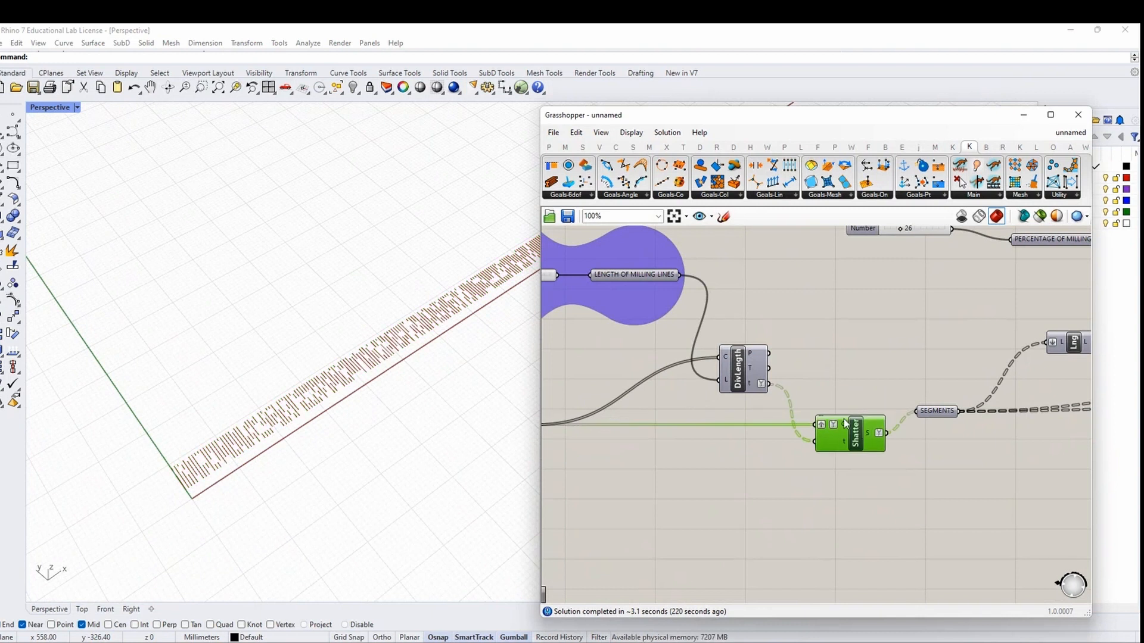
click(549, 147)
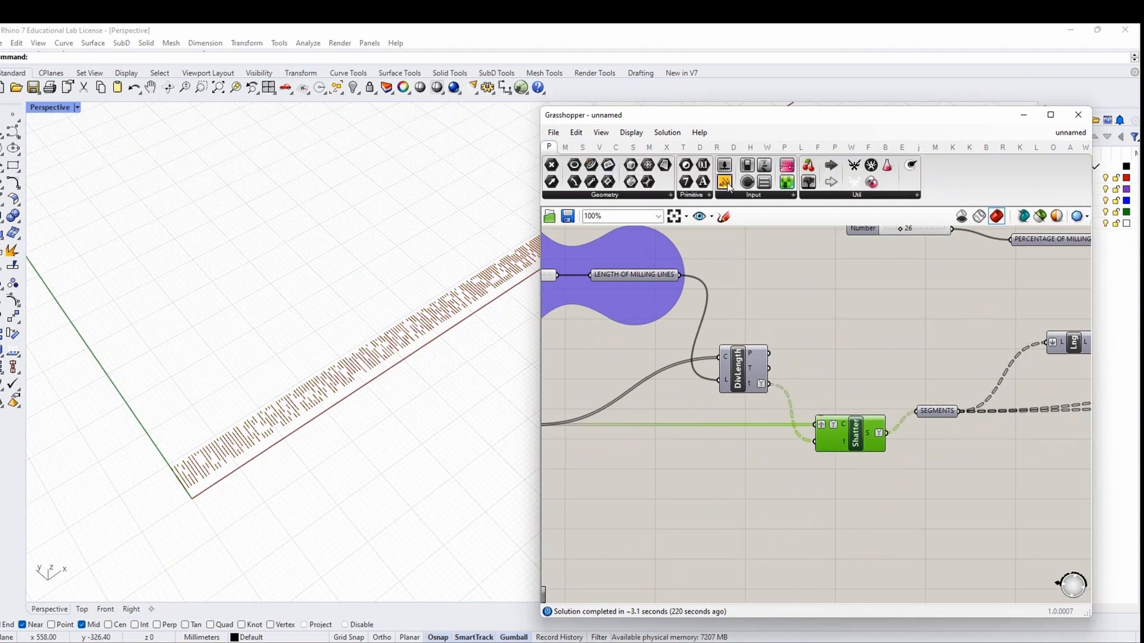
drag(725, 182, 887, 349)
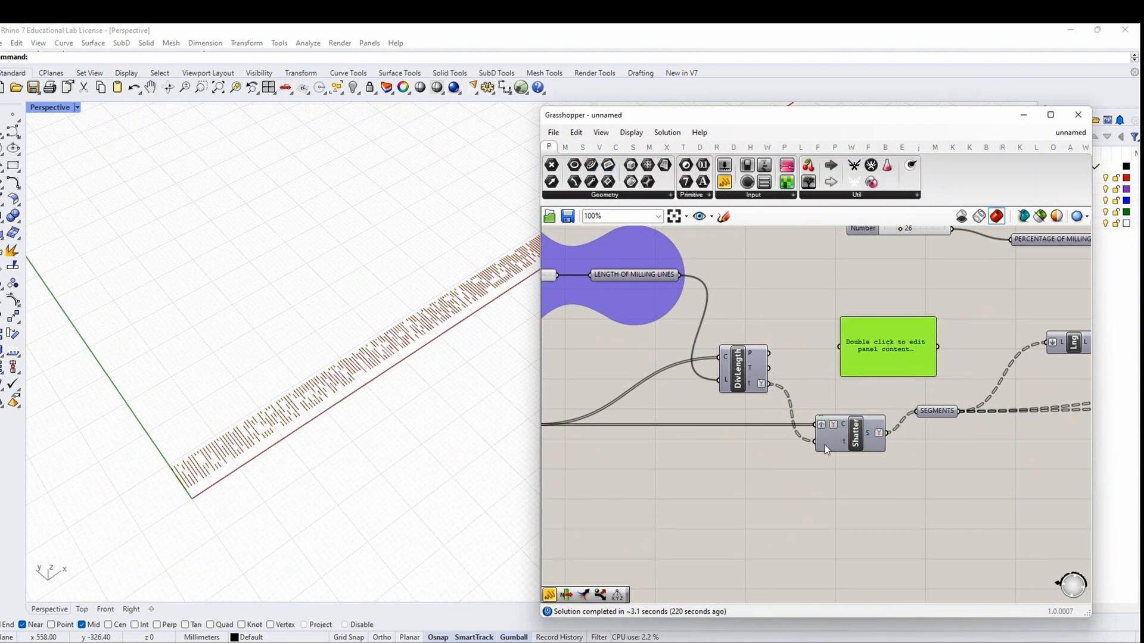
click(848, 430)
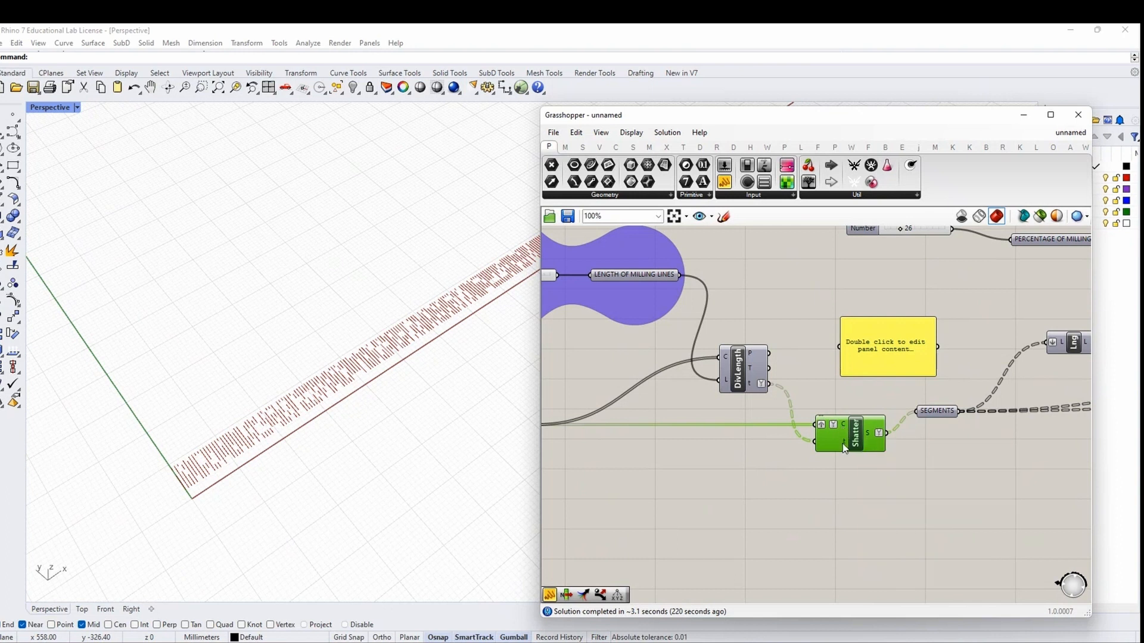
mouse_move(843, 420)
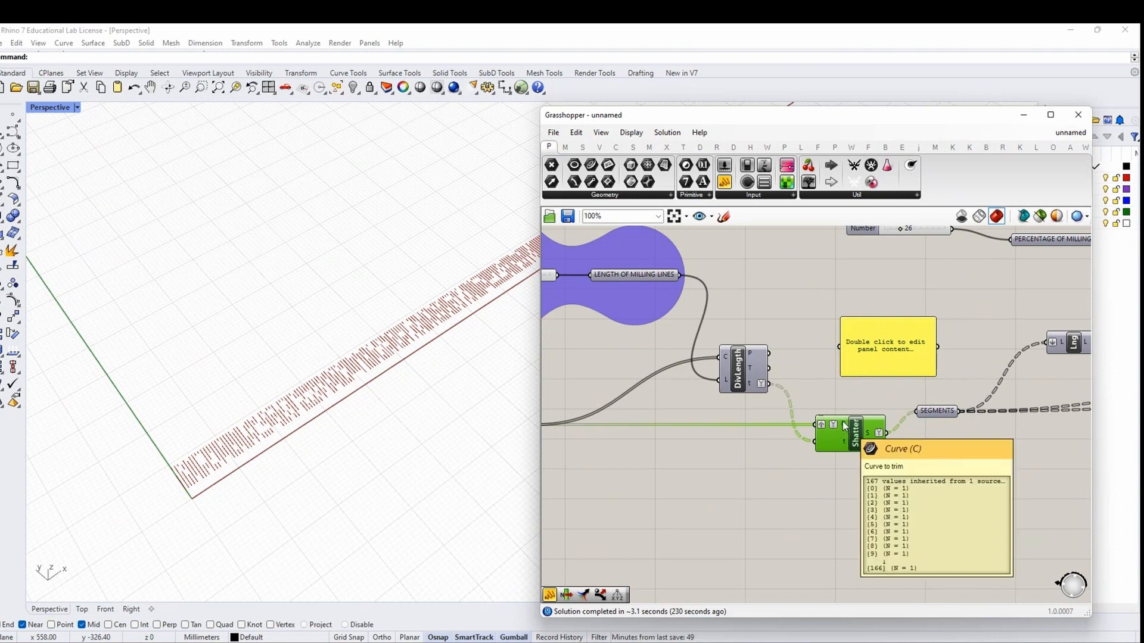
scroll(846, 434, up, 1)
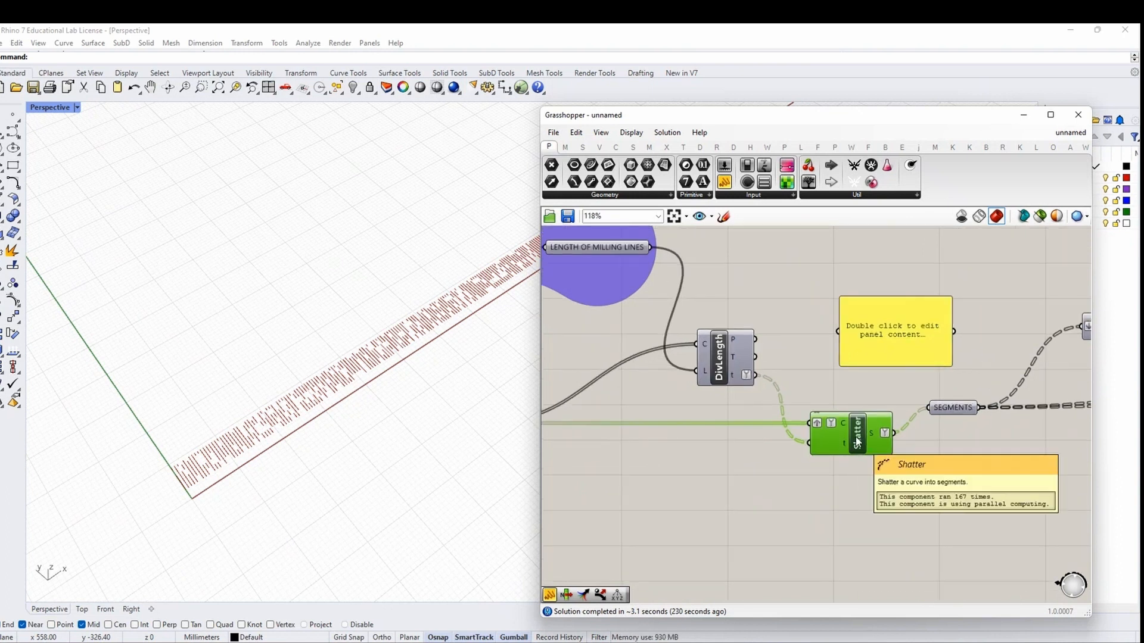
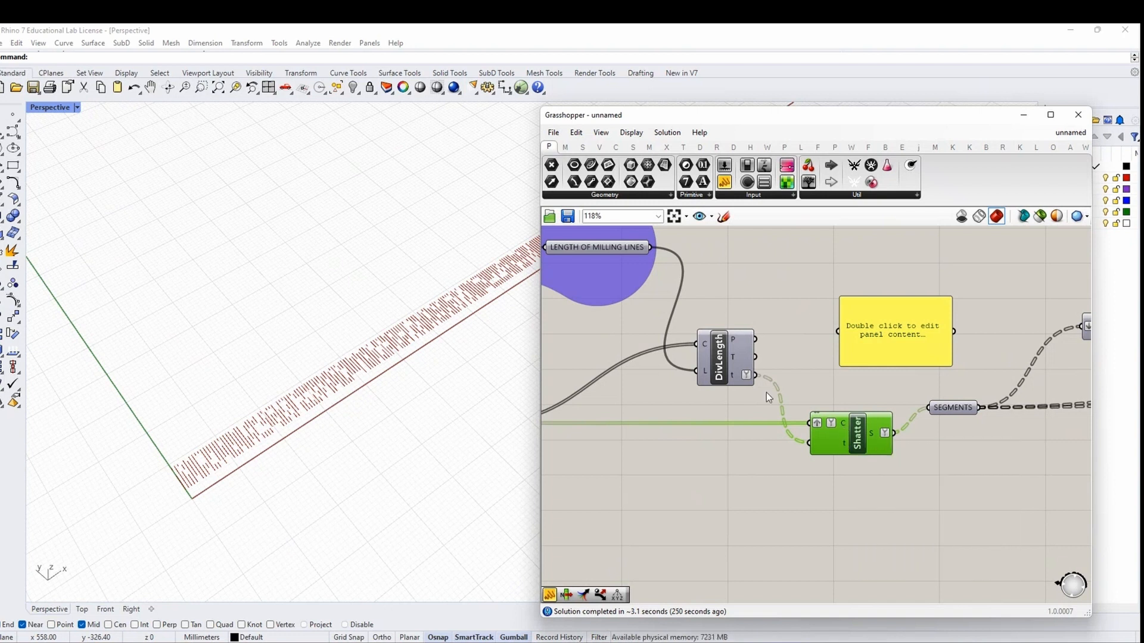
Check Shatter's curve input, then delete the empty yellow panel above it
mouse_move(737, 381)
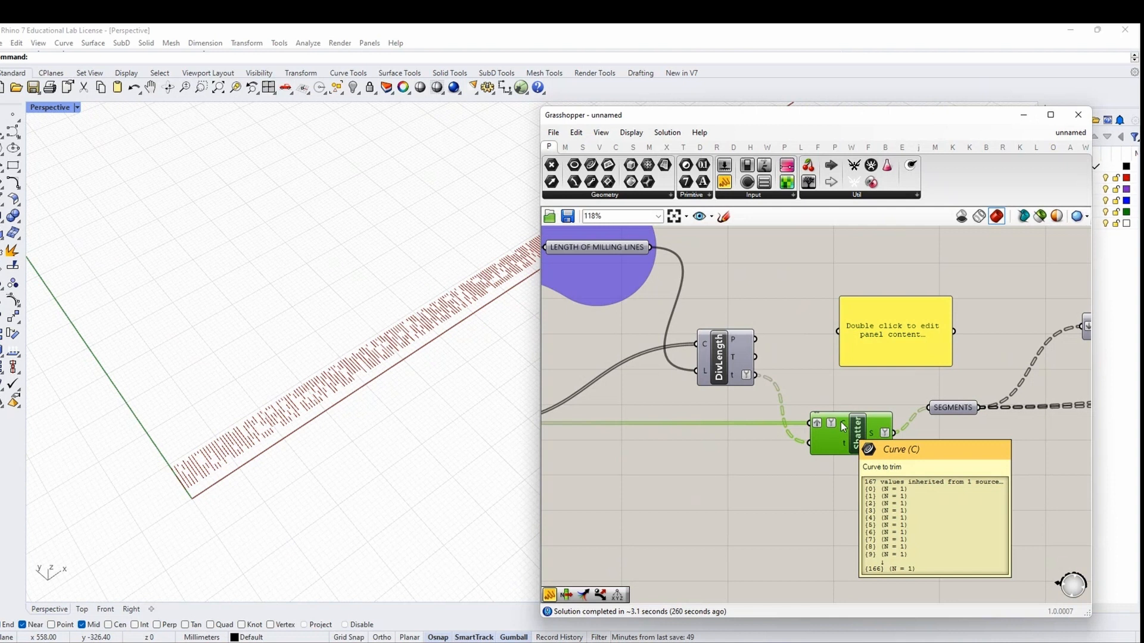
drag(893, 357, 873, 366)
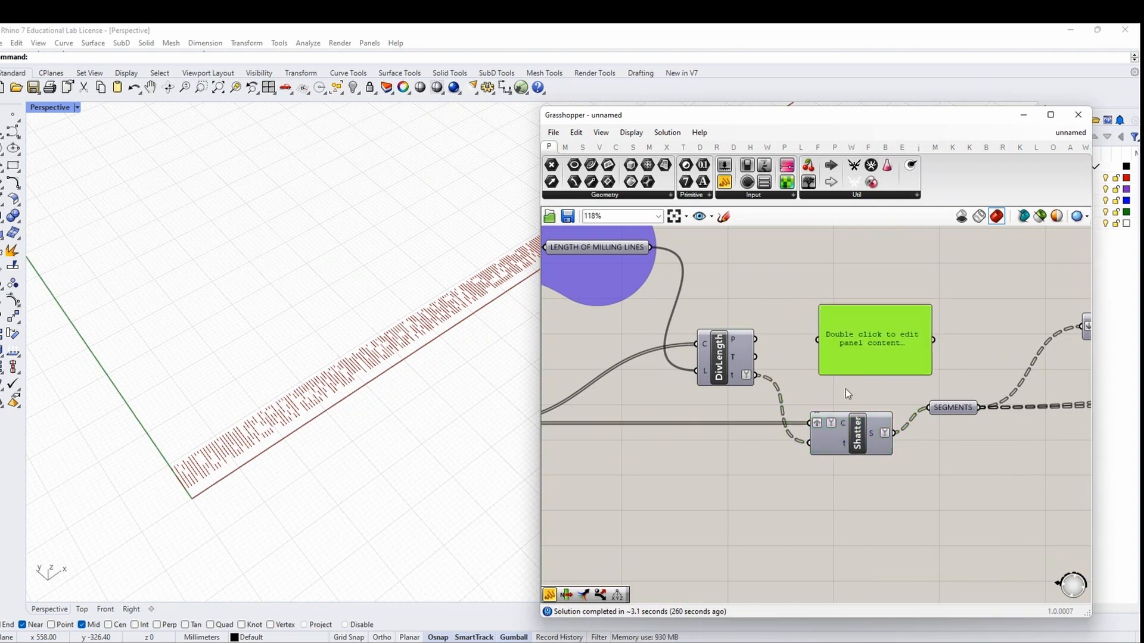
click(845, 421)
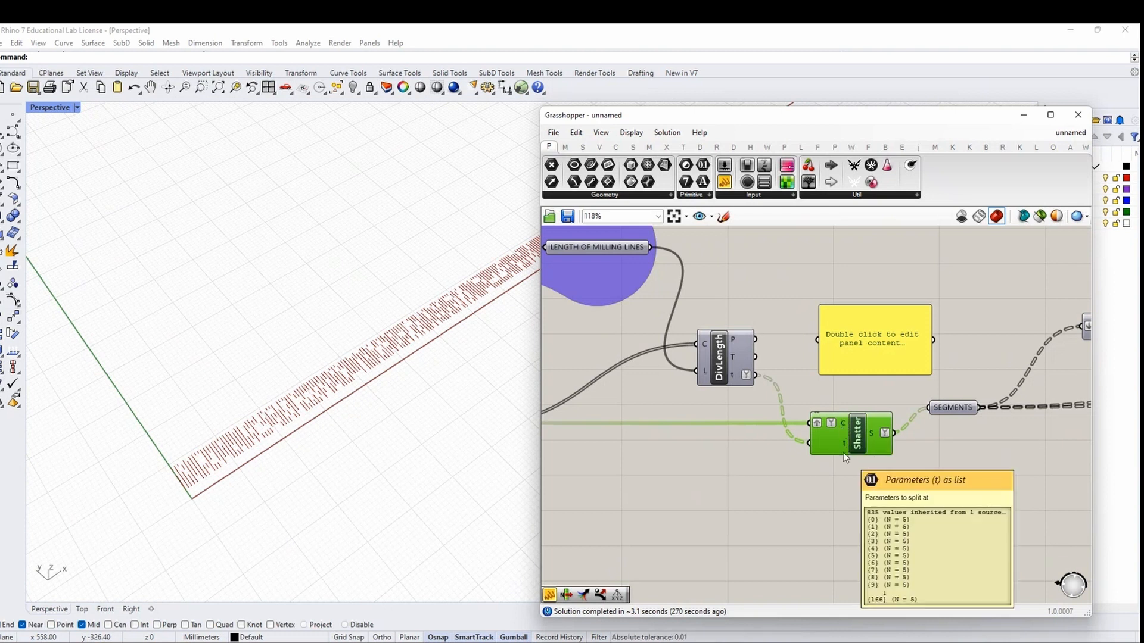
scroll(845, 458, down, 2)
drag(875, 385, 866, 370)
key(Delete)
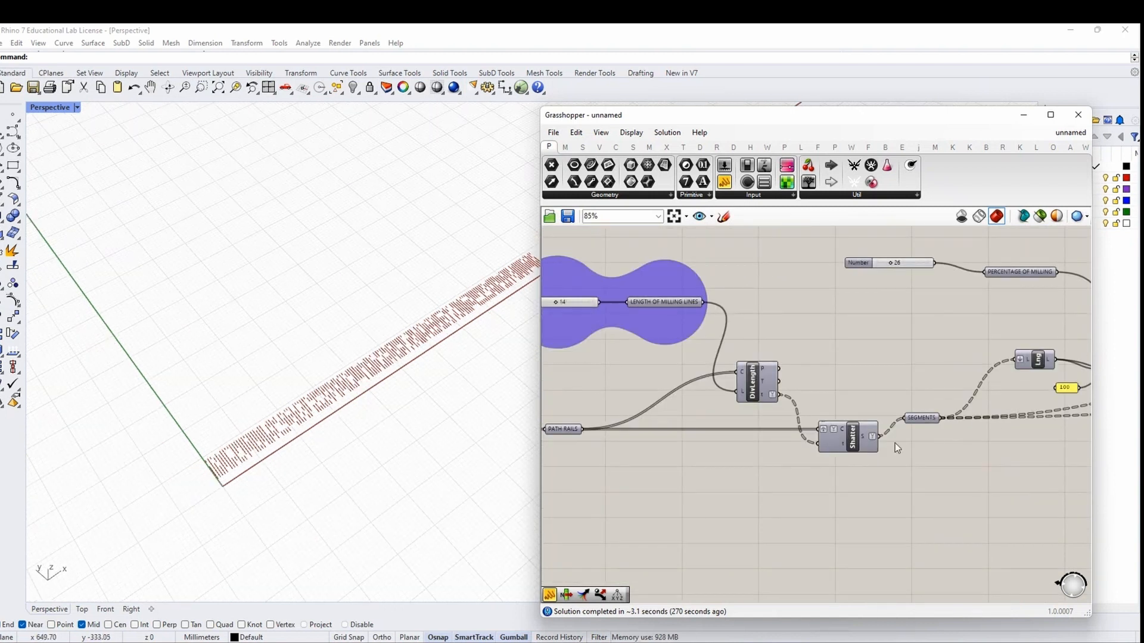
Set the milling percentage slider to 37, checking the milling lines in the 3D view
scroll(899, 332, up, 3)
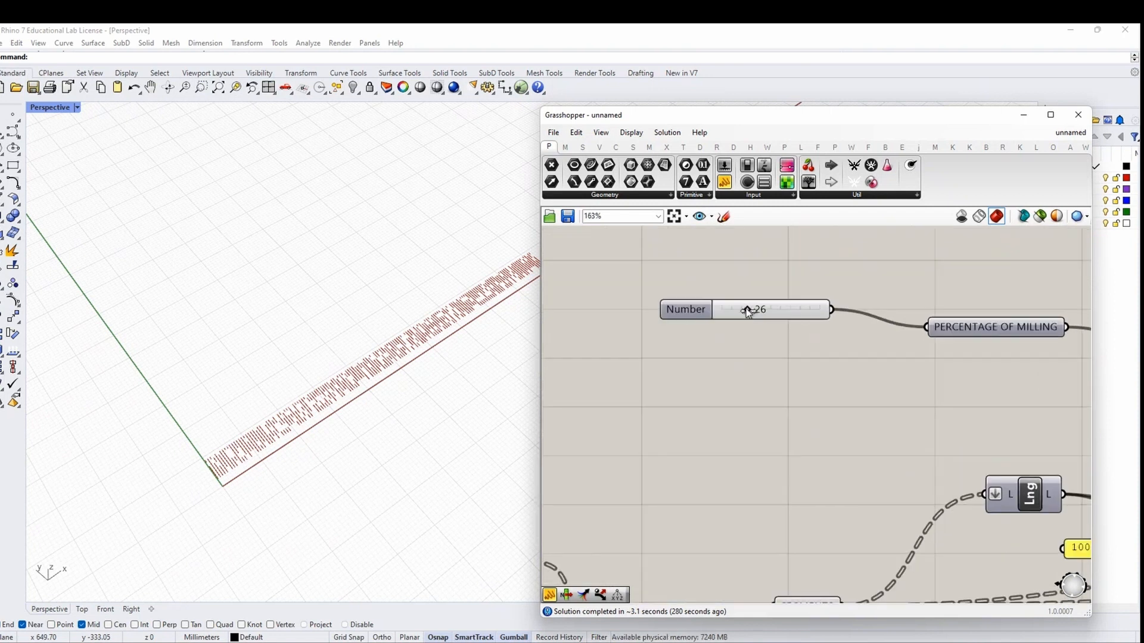
drag(747, 310, 774, 309)
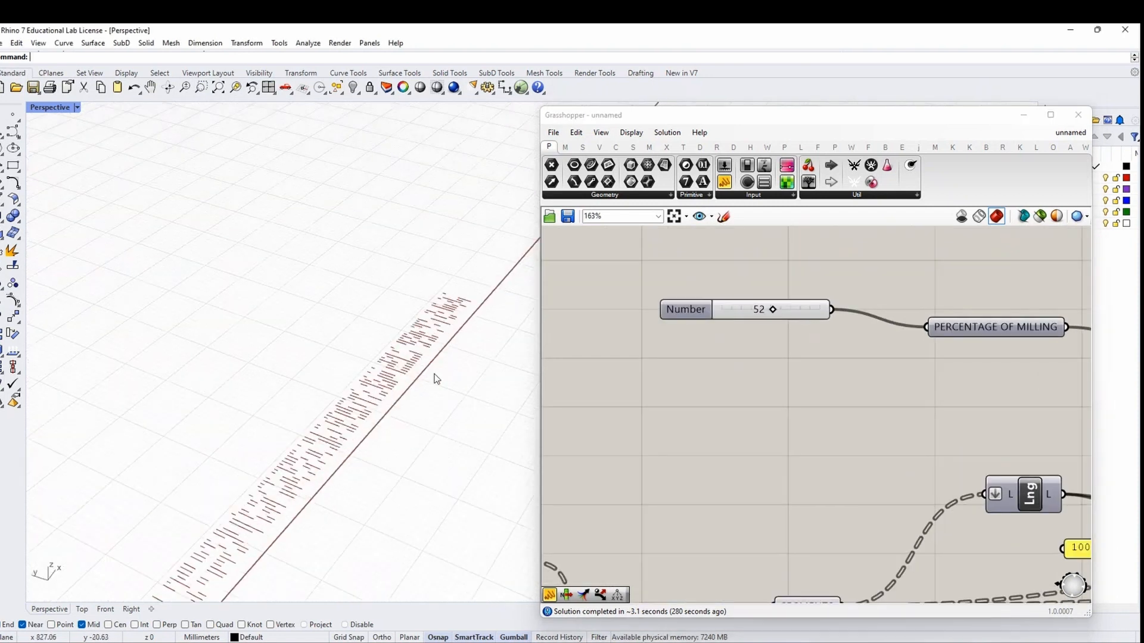
right_drag(380, 430, 439, 377)
scroll(439, 376, up, 4)
mouse_move(268, 383)
right_down()
mouse_move(214, 391)
mouse_move(256, 382)
right_up()
drag(771, 311, 756, 311)
scroll(756, 313, down, 5)
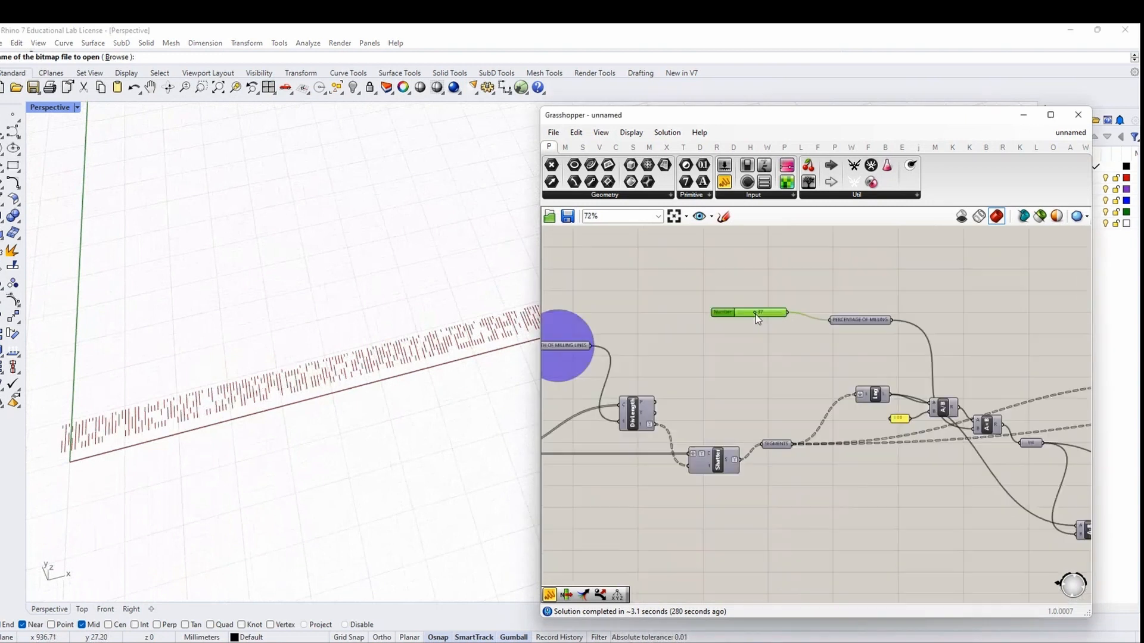
scroll(881, 320, up, 3)
Group the percentage slider with PERCENTAGE OF MILLING in a purple blob outline
drag(882, 355, 638, 267)
right_click(724, 259)
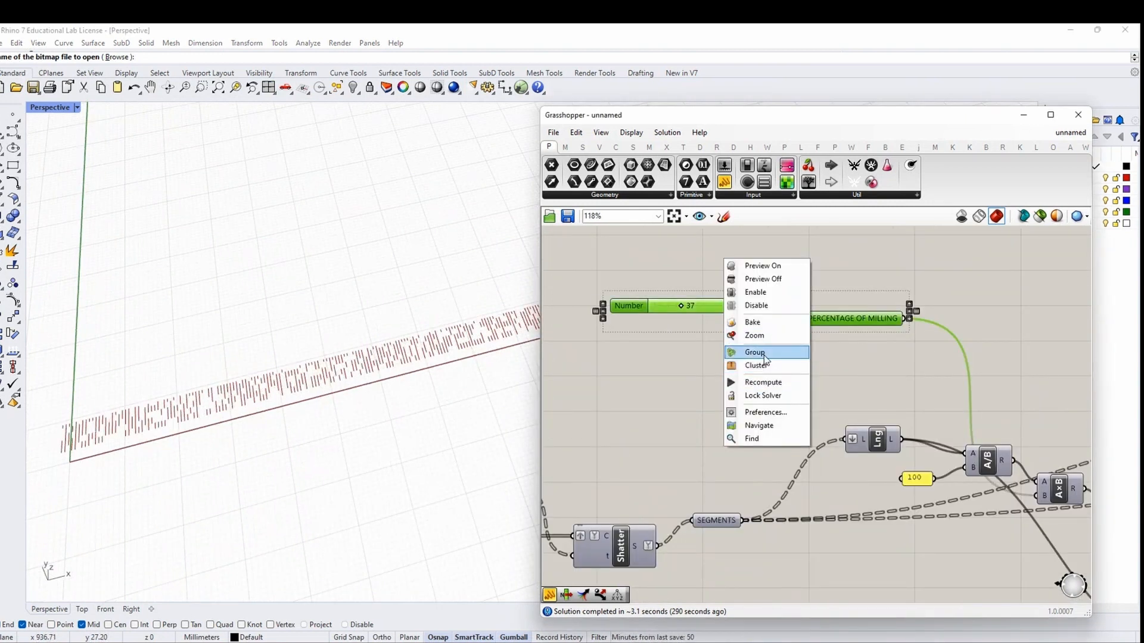
click(756, 353)
right_click(750, 329)
click(786, 452)
right_click(767, 322)
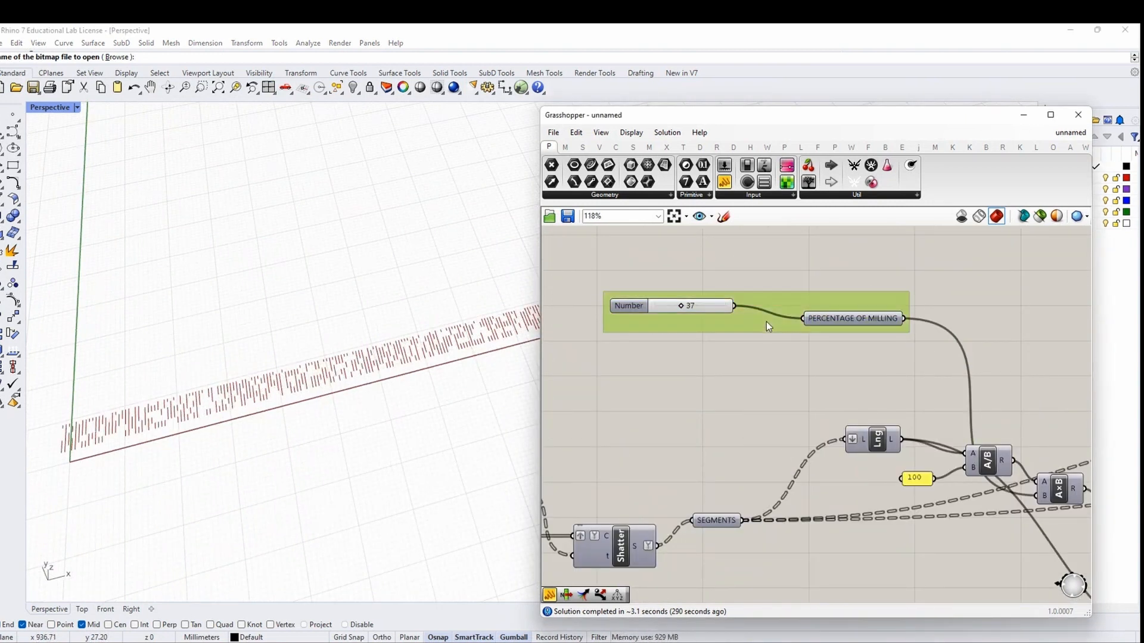
click(814, 454)
click(948, 499)
click(749, 335)
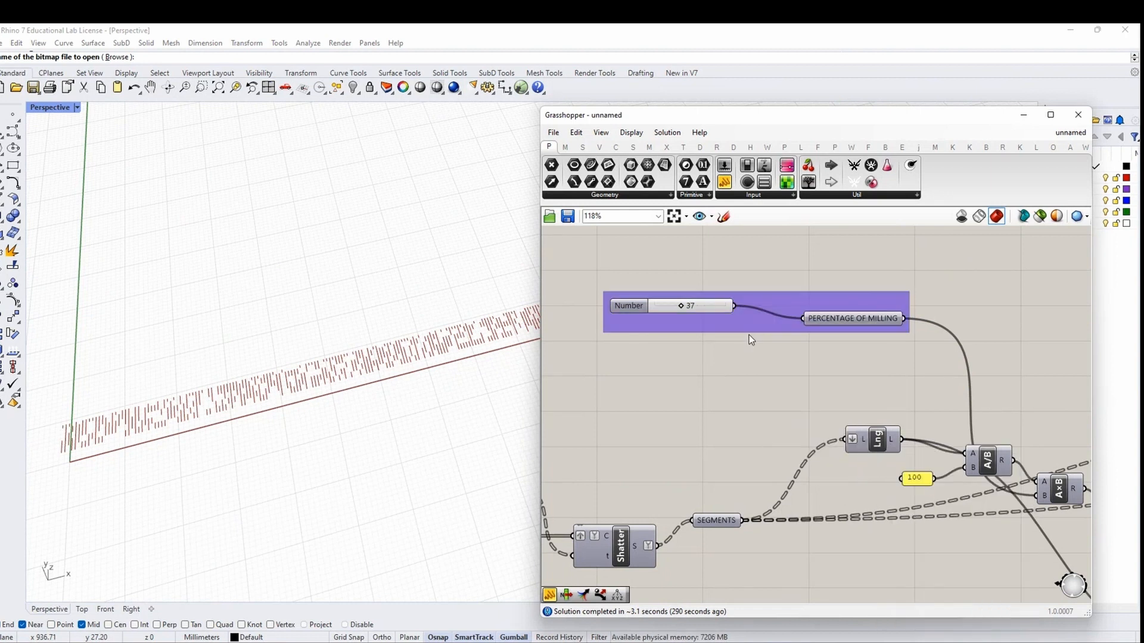
right_click(757, 316)
click(802, 373)
Shift the percentage group slightly to the right
click(764, 337)
scroll(764, 337, down, 5)
scroll(764, 337, up, 4)
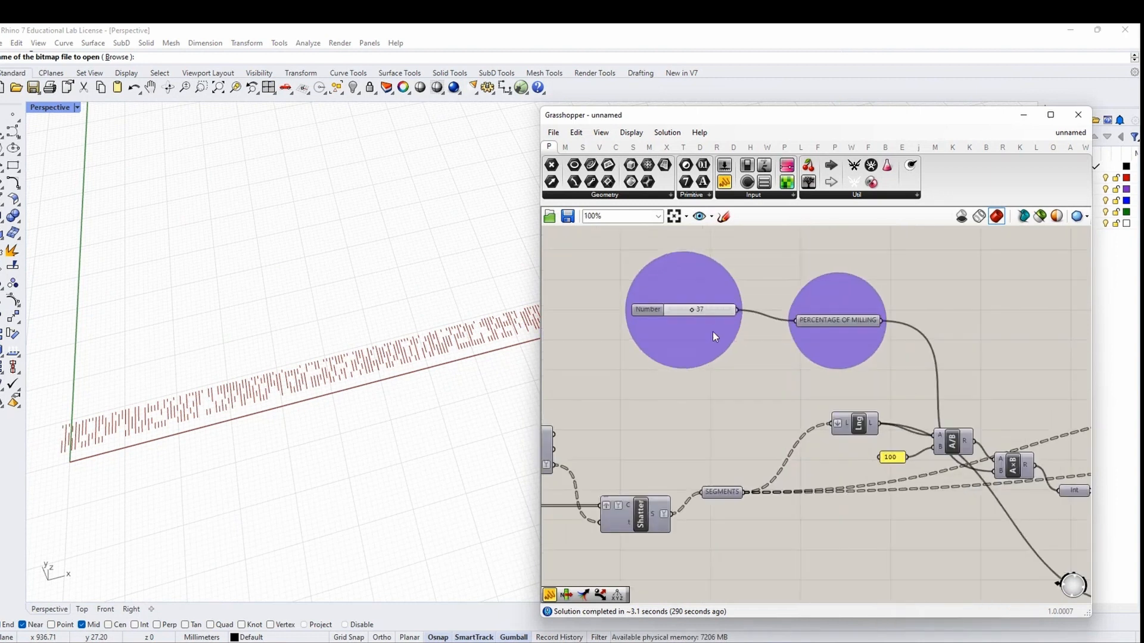
drag(713, 331, 750, 326)
click(813, 359)
right_click(868, 351)
scroll(750, 291, down, 4)
click(774, 342)
Move the seed slider and RANDOM SEED down-left, trying seed values up to 70
right_drag(1006, 474, 802, 443)
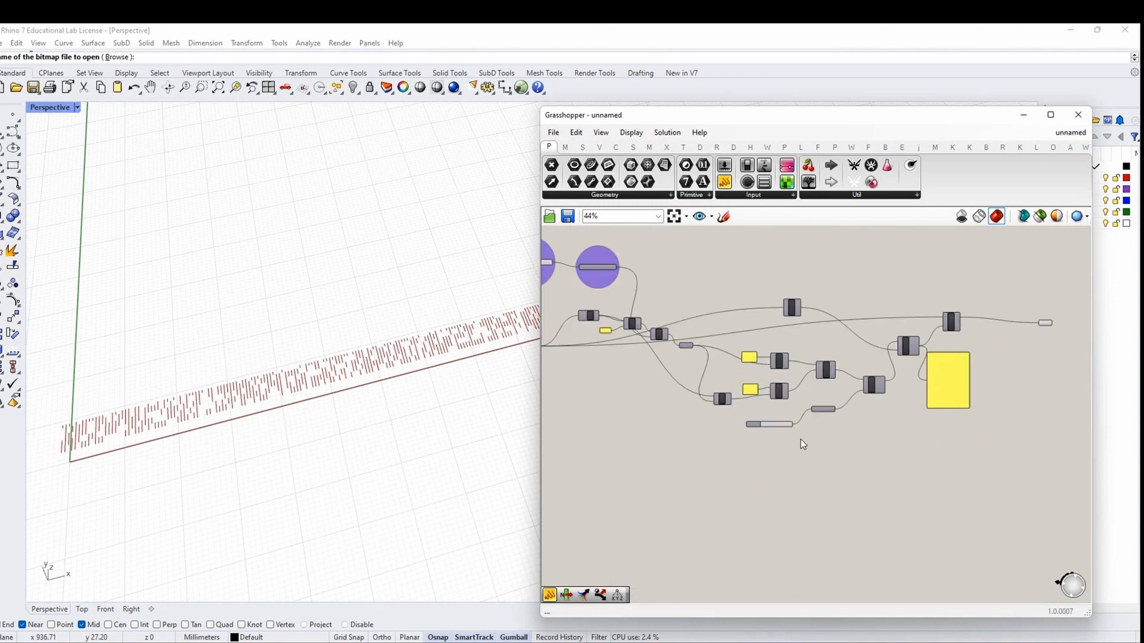
scroll(802, 439, up, 4)
drag(839, 384, 832, 391)
drag(855, 474, 735, 380)
drag(839, 403, 826, 433)
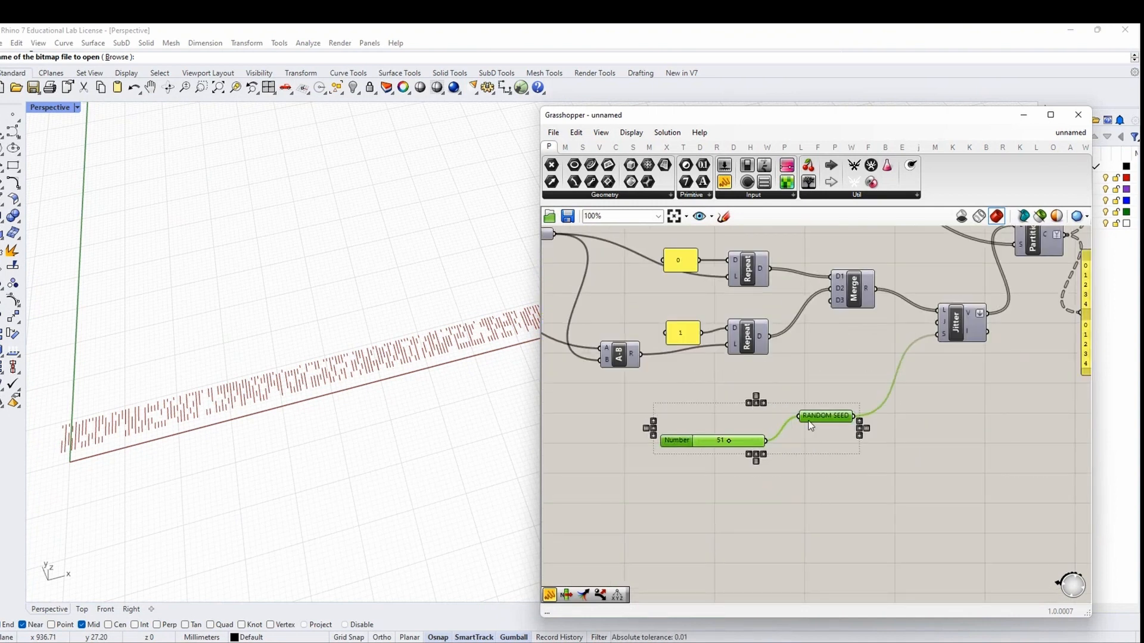
scroll(730, 443, up, 3)
mouse_move(723, 444)
mouse_down()
mouse_move(739, 447)
mouse_move(703, 446)
mouse_up()
scroll(358, 396, down, 8)
scroll(339, 387, up, 6)
right_drag(304, 356, 317, 373)
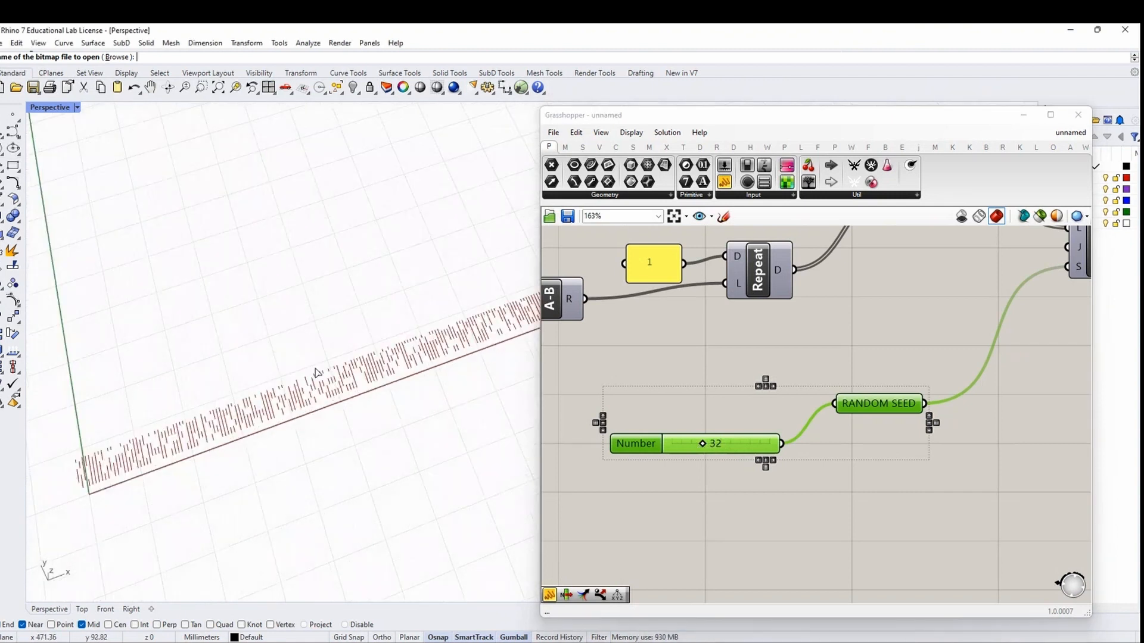
drag(706, 445, 740, 445)
Group the seed slider with RANDOM SEED in a purple blob outline
right_click(890, 456)
click(919, 548)
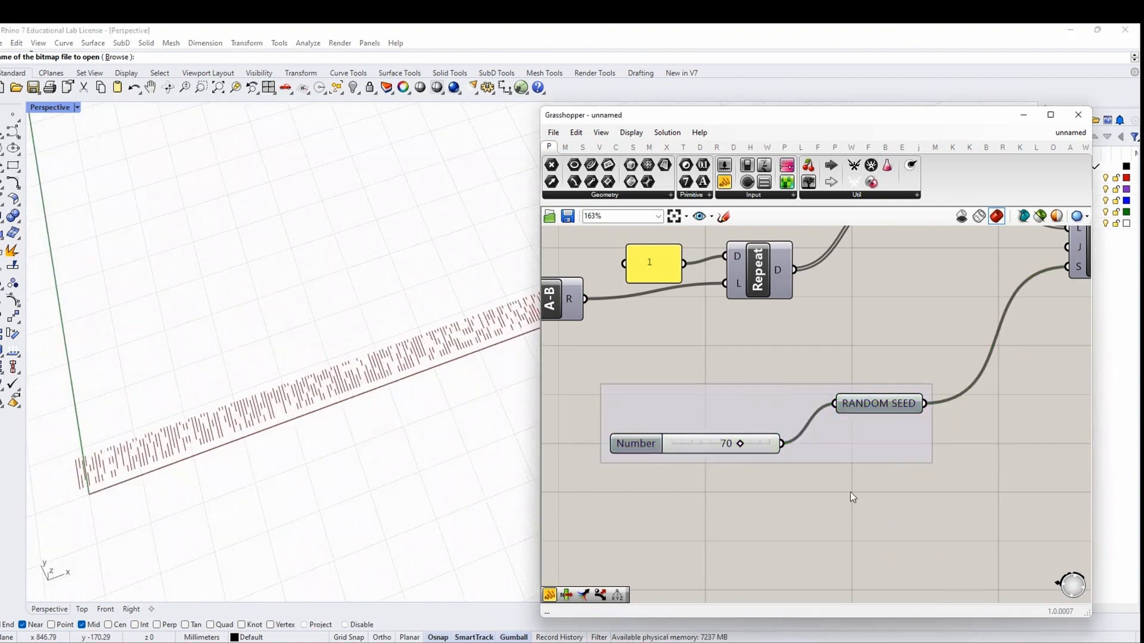
right_click(850, 450)
click(881, 571)
right_click(853, 439)
click(898, 567)
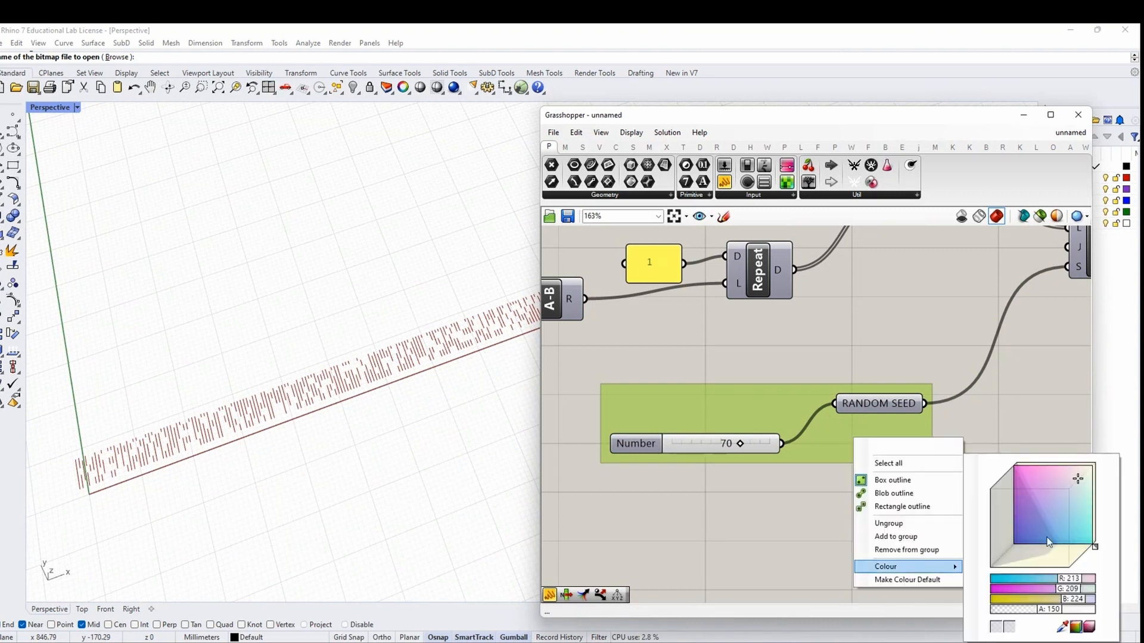
drag(1046, 537, 1030, 505)
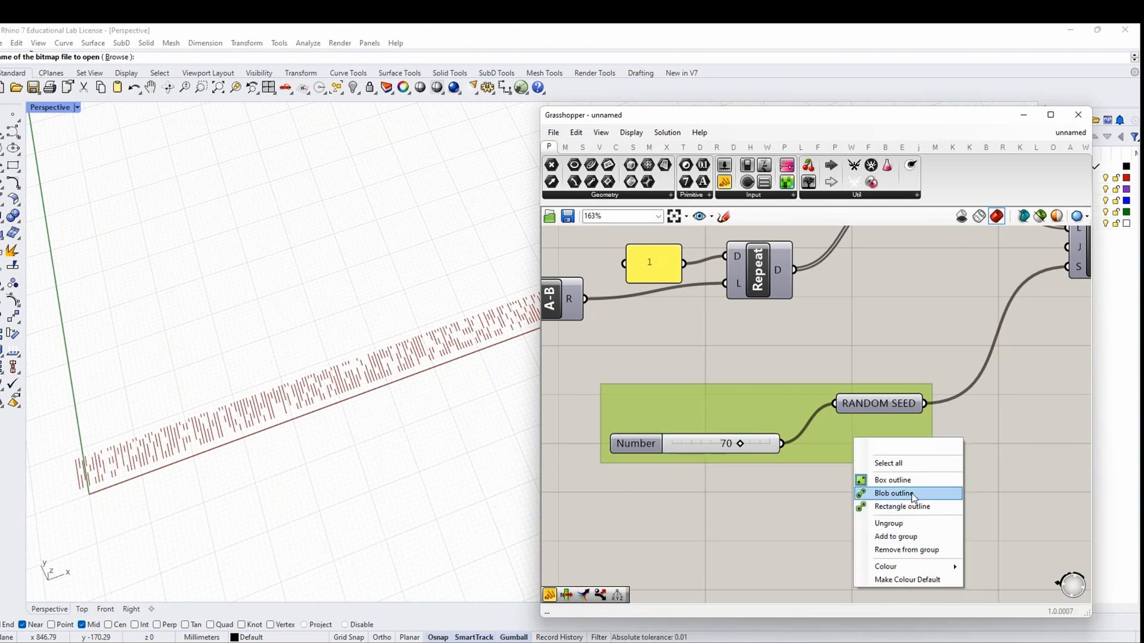
click(881, 494)
drag(841, 434, 846, 454)
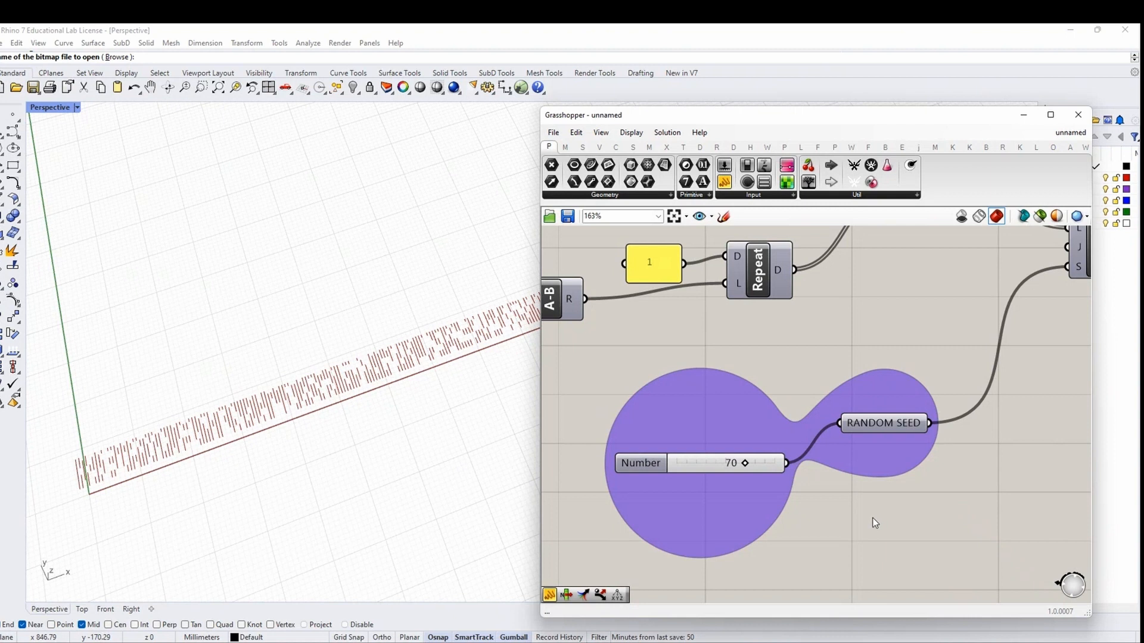
Try random seeds between 39 and 55 while checking the milling pattern
scroll(744, 468, up, 3)
drag(742, 456, 720, 457)
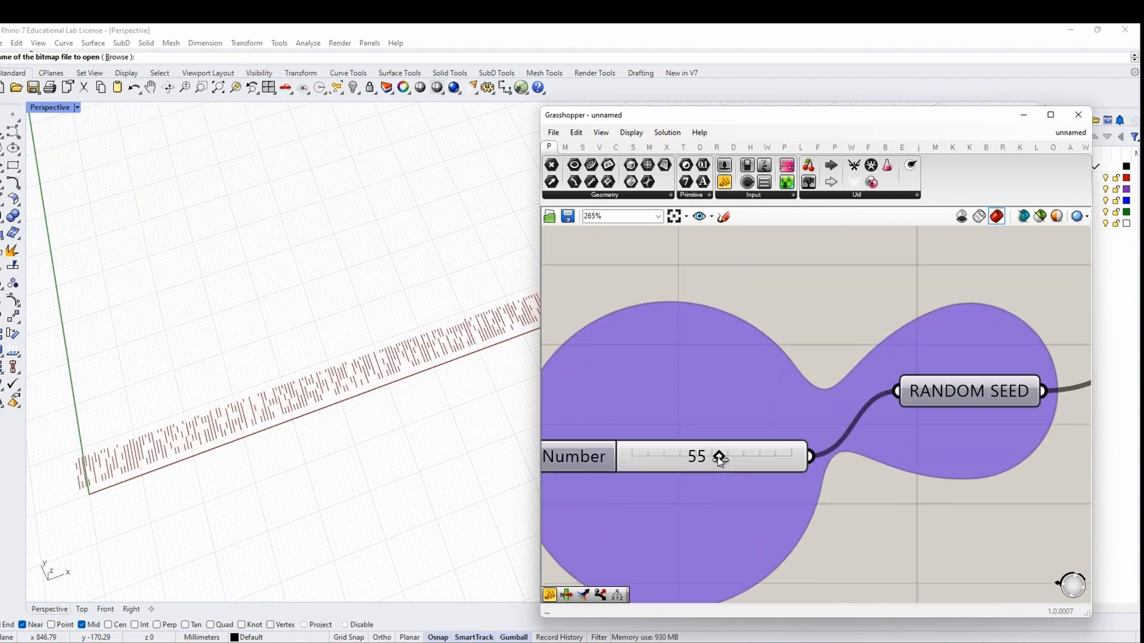
right_drag(95, 359, 211, 400)
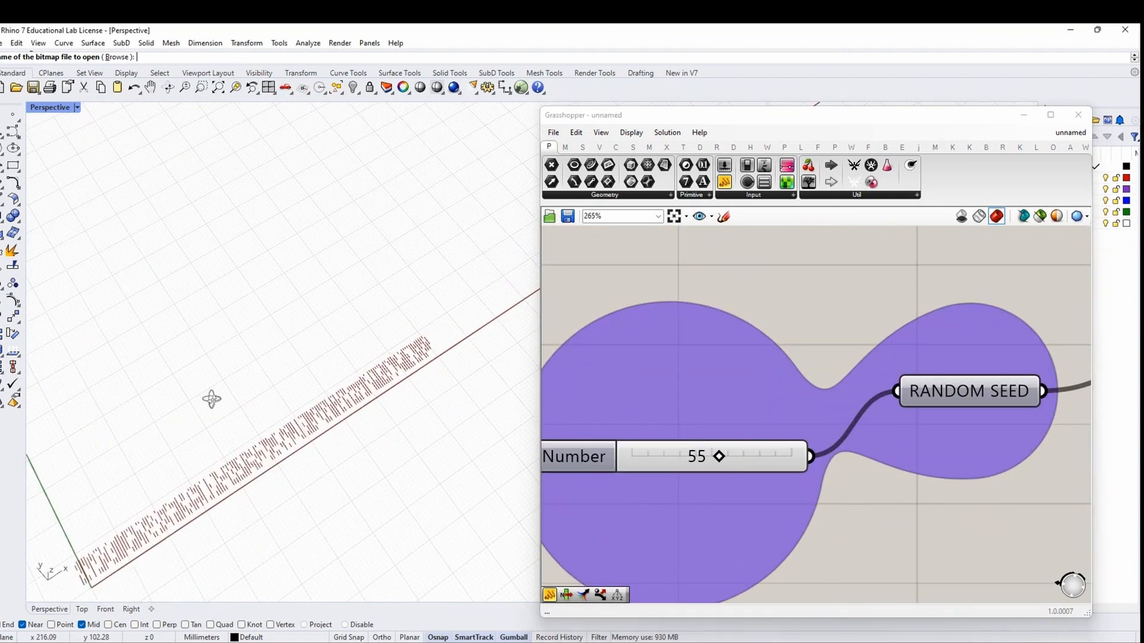
drag(719, 457, 693, 457)
right_drag(283, 479, 354, 461)
scroll(356, 460, up, 4)
scroll(349, 463, down, 4)
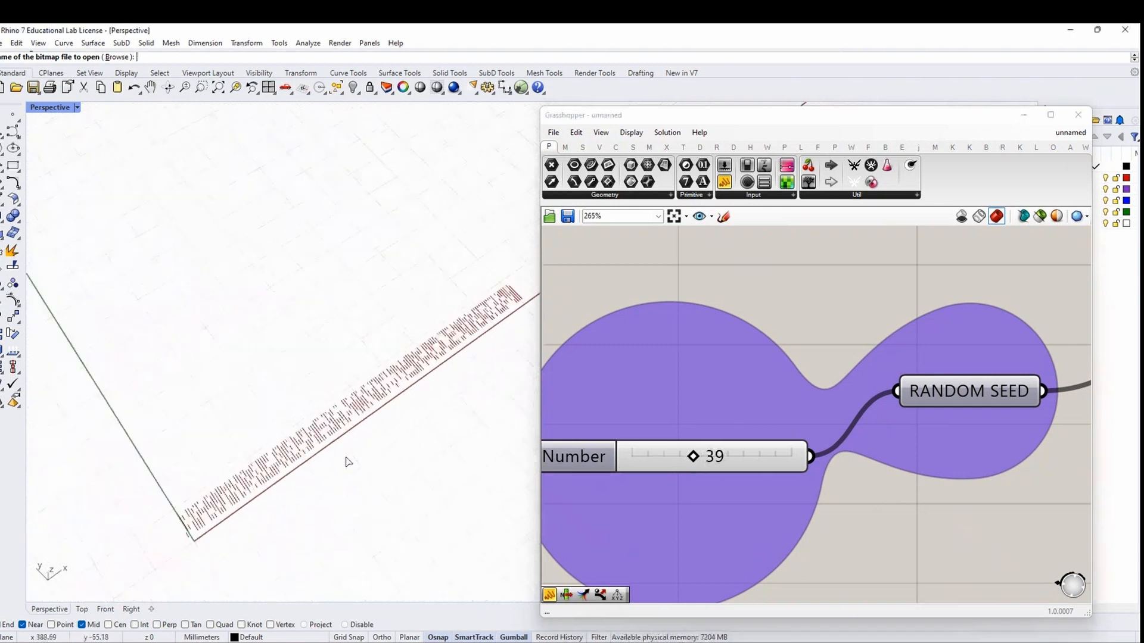
mouse_move(693, 457)
mouse_down()
mouse_move(723, 459)
mouse_move(691, 459)
mouse_up()
scroll(827, 503, down, 5)
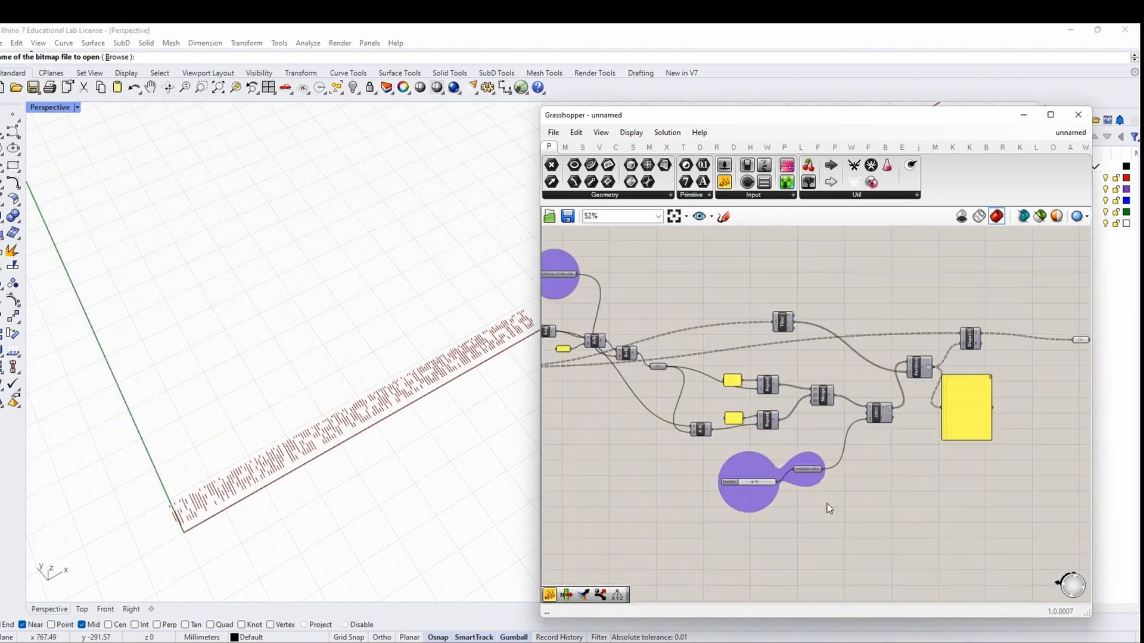
Select Jitter, PERCENTAGE OF MILLING and PATH RAILS to trace their connections
scroll(873, 441, up, 2)
click(872, 419)
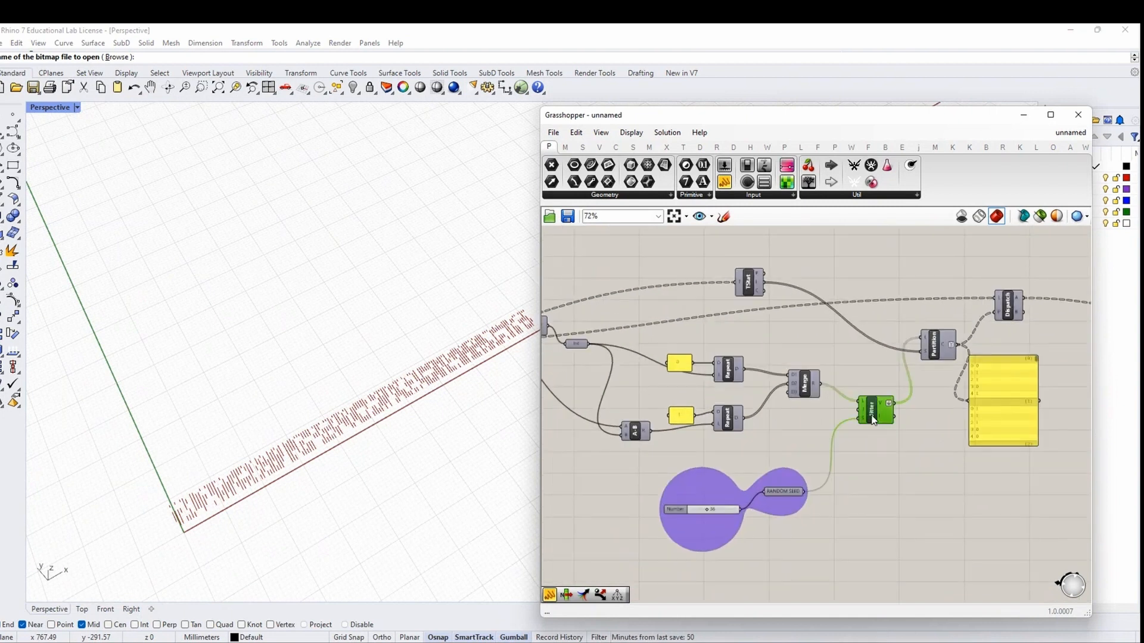
scroll(869, 445, down, 3)
right_drag(722, 408, 843, 443)
scroll(741, 344, up, 4)
click(719, 343)
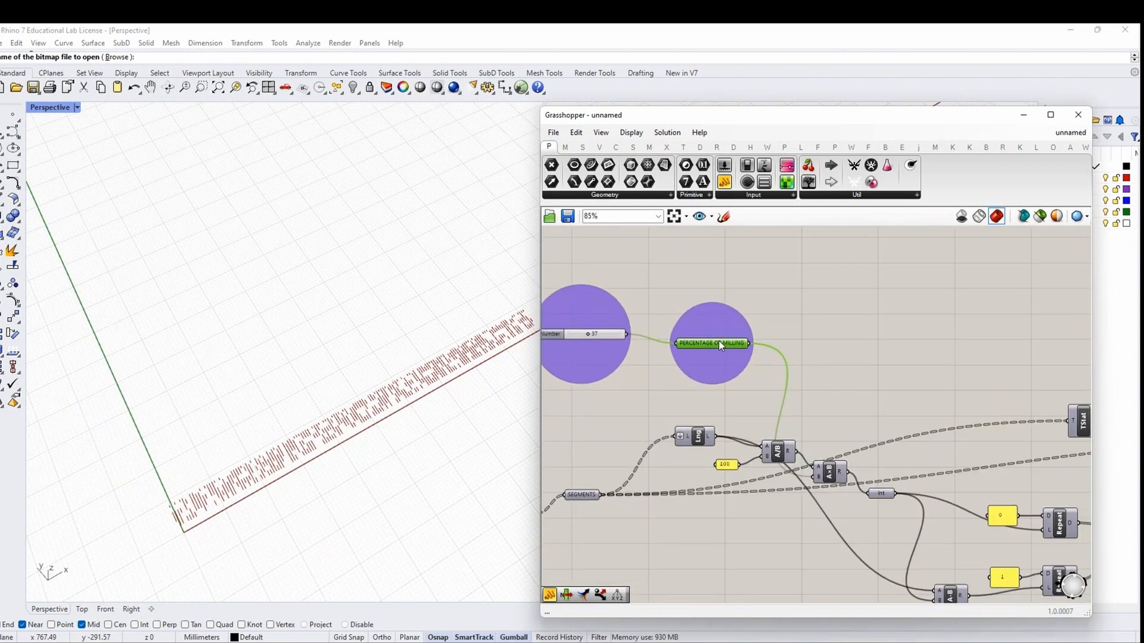
scroll(718, 341, down, 3)
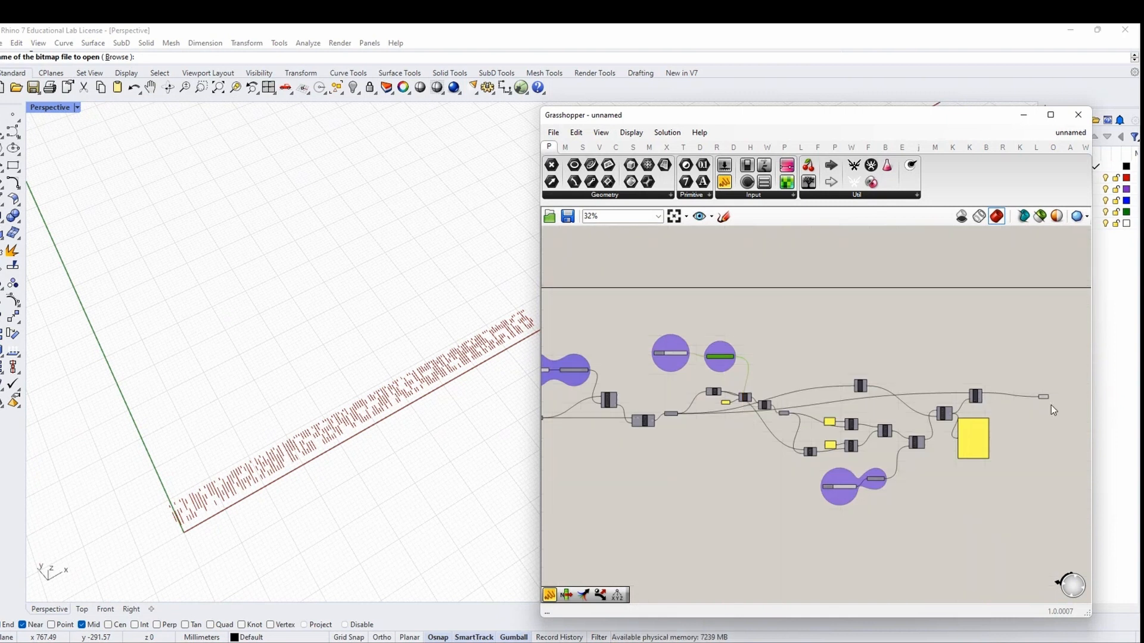
scroll(1048, 414, down, 2)
scroll(745, 389, up, 4)
click(721, 466)
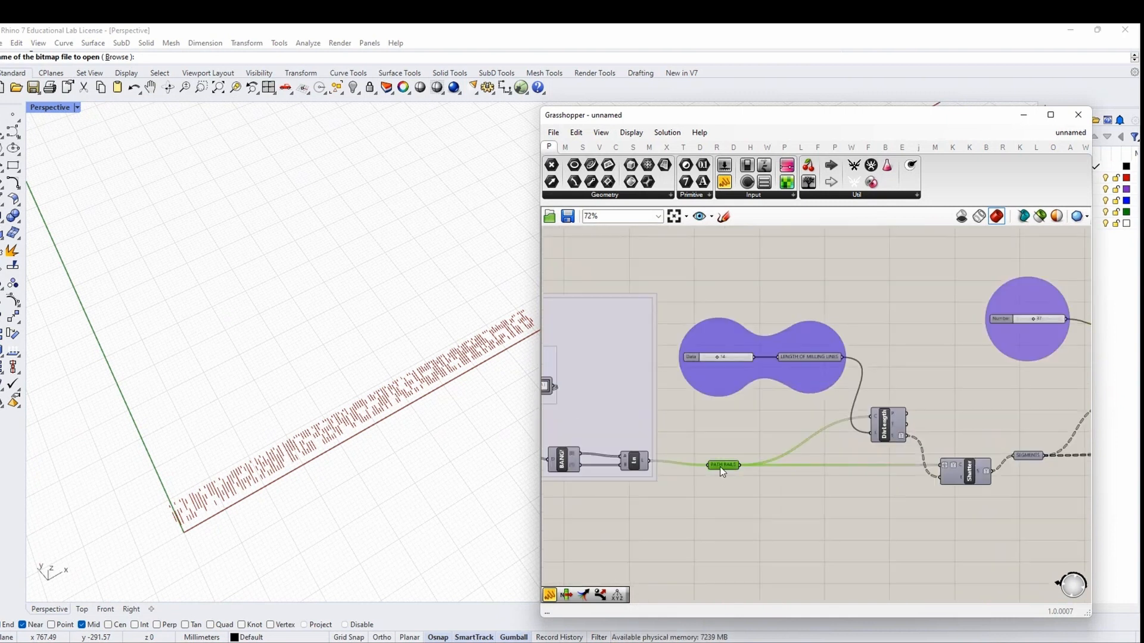
scroll(769, 441, down, 5)
Move the right-hand components further right to make room
drag(984, 495, 732, 359)
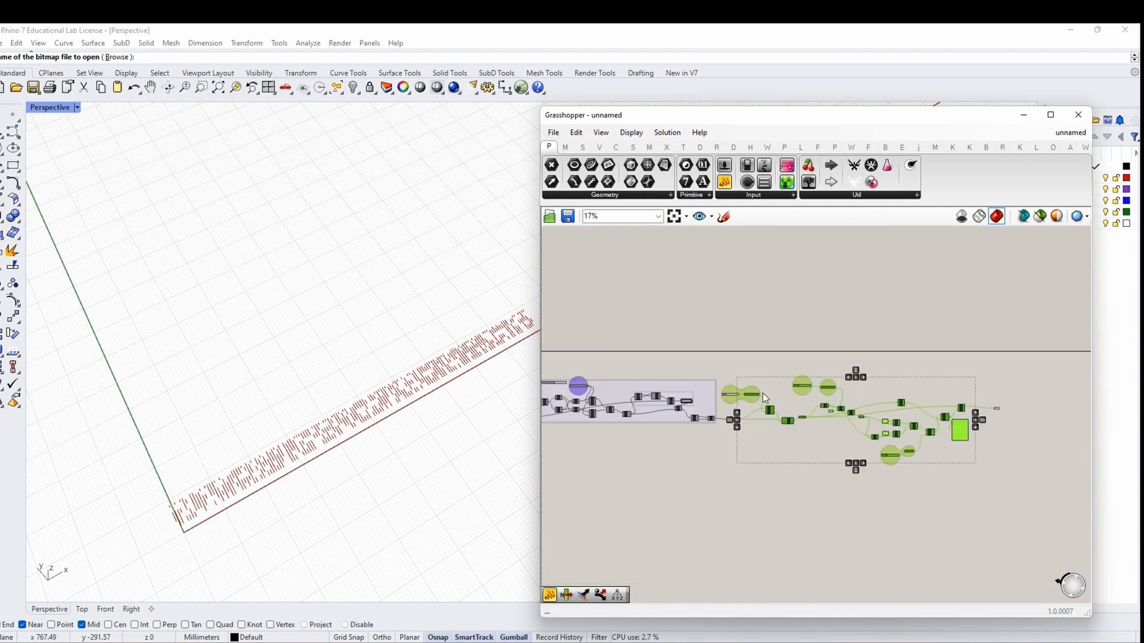
drag(931, 431, 722, 356)
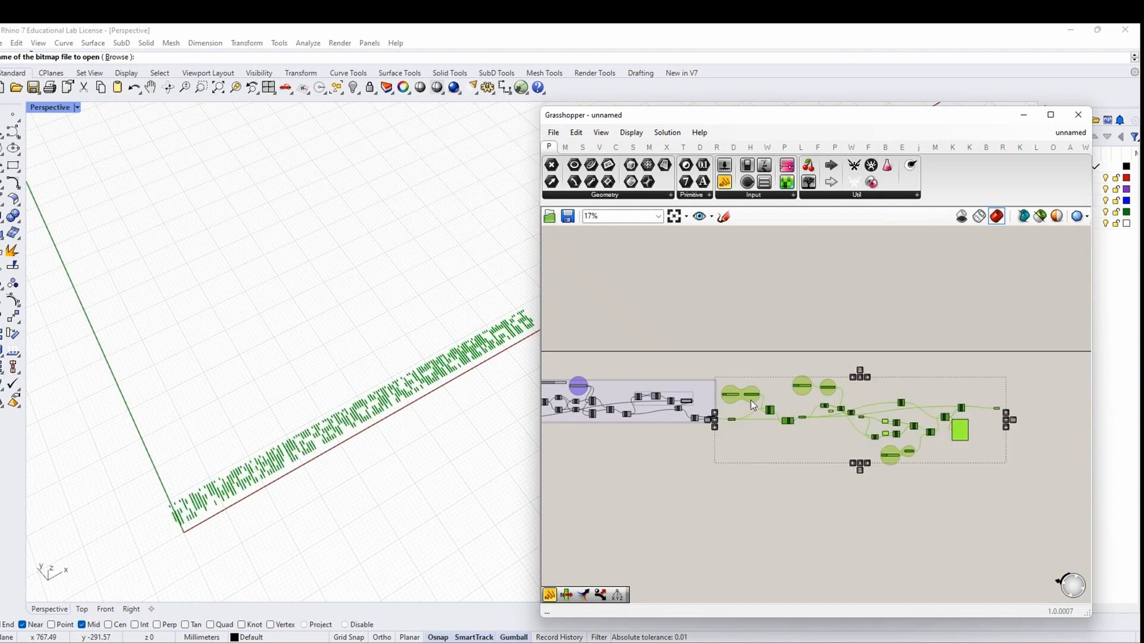
drag(750, 396, 703, 420)
click(760, 420)
scroll(760, 419, up, 3)
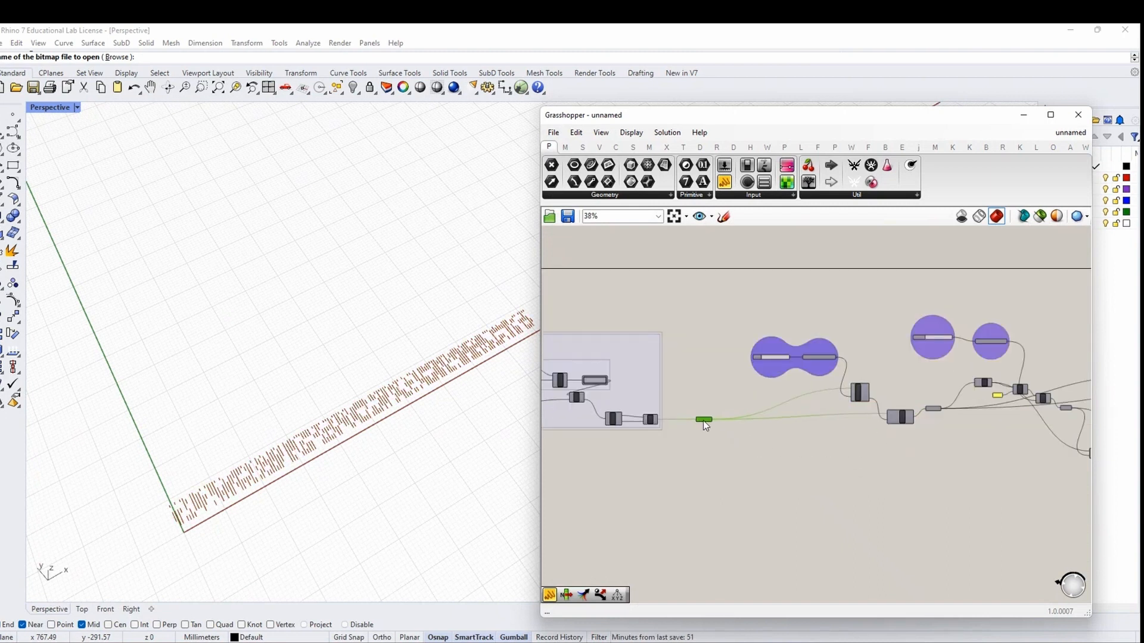
click(710, 424)
scroll(711, 425, up, 3)
scroll(687, 414, down, 5)
scroll(1005, 437, up, 2)
click(1059, 381)
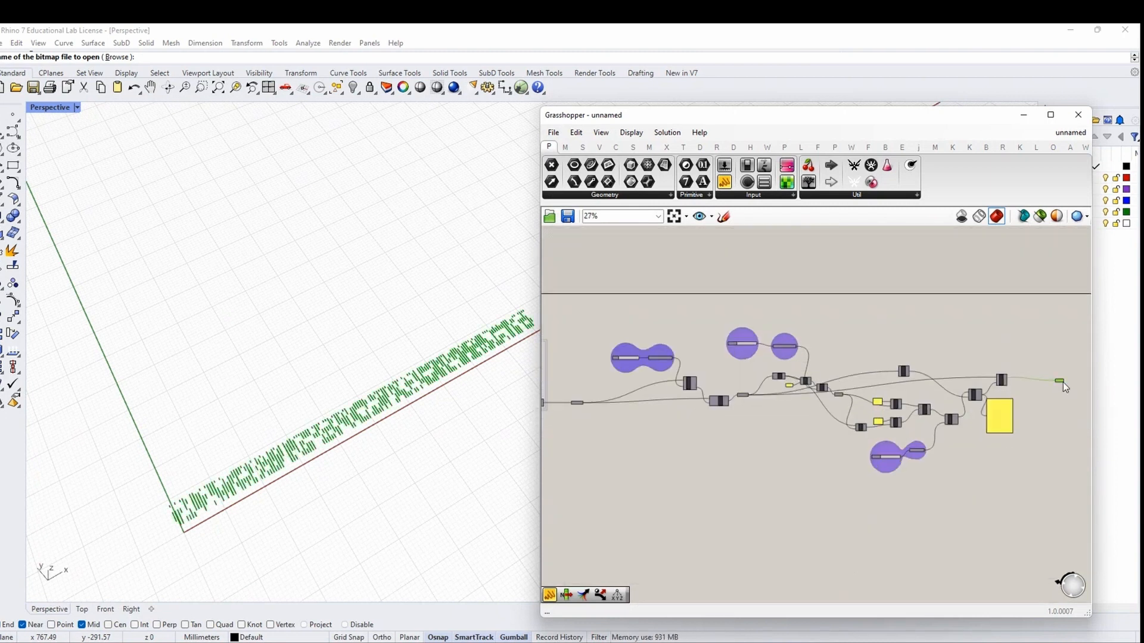
Group the culling components, naming the group 'DEPENDING ON THE PERCENTAGE OF MILLING THE SEED AND THE LENGTH OF SEGMENTS'
drag(1027, 482, 605, 299)
right_click(605, 299)
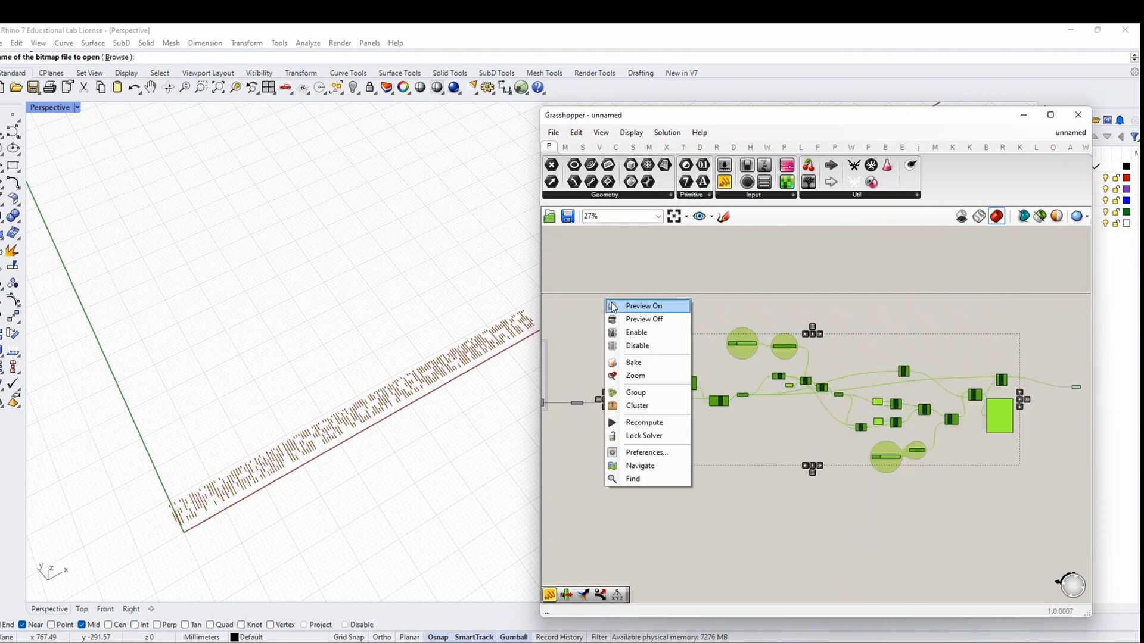
click(635, 392)
right_click(832, 348)
scroll(828, 322, up, 5)
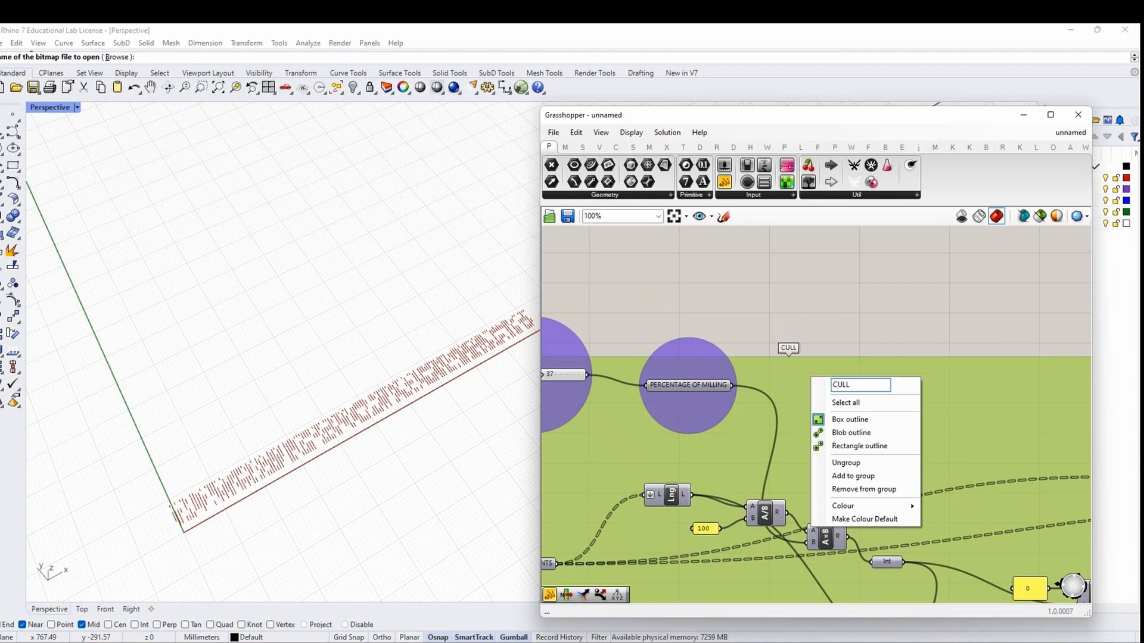
text(DEPENDING ON THE)
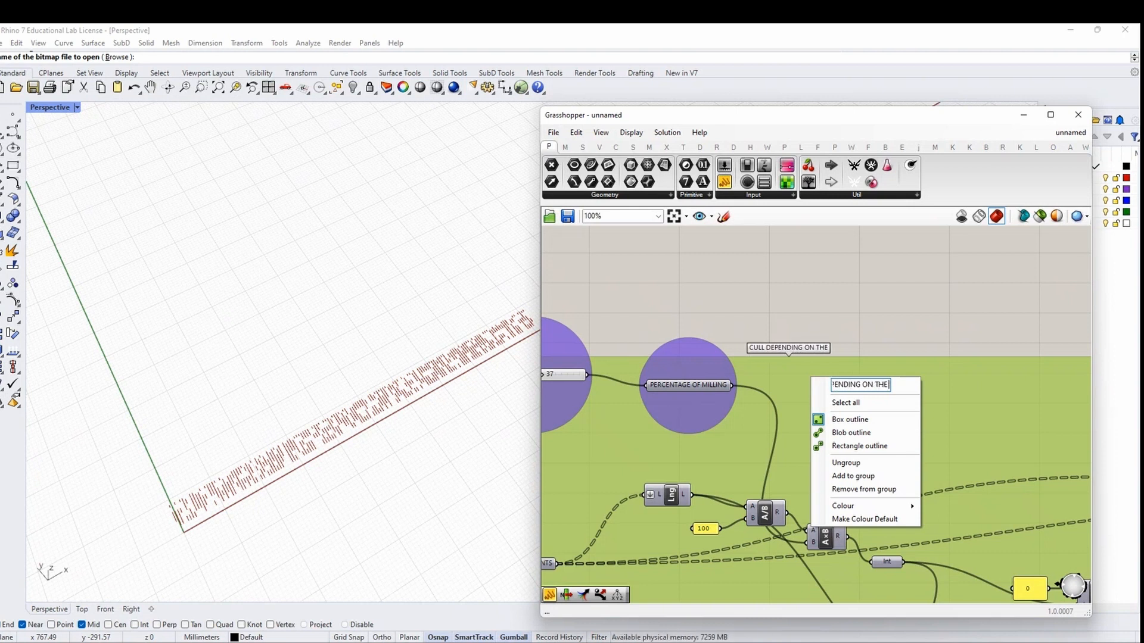
text( PERCENTAGE OF MI)
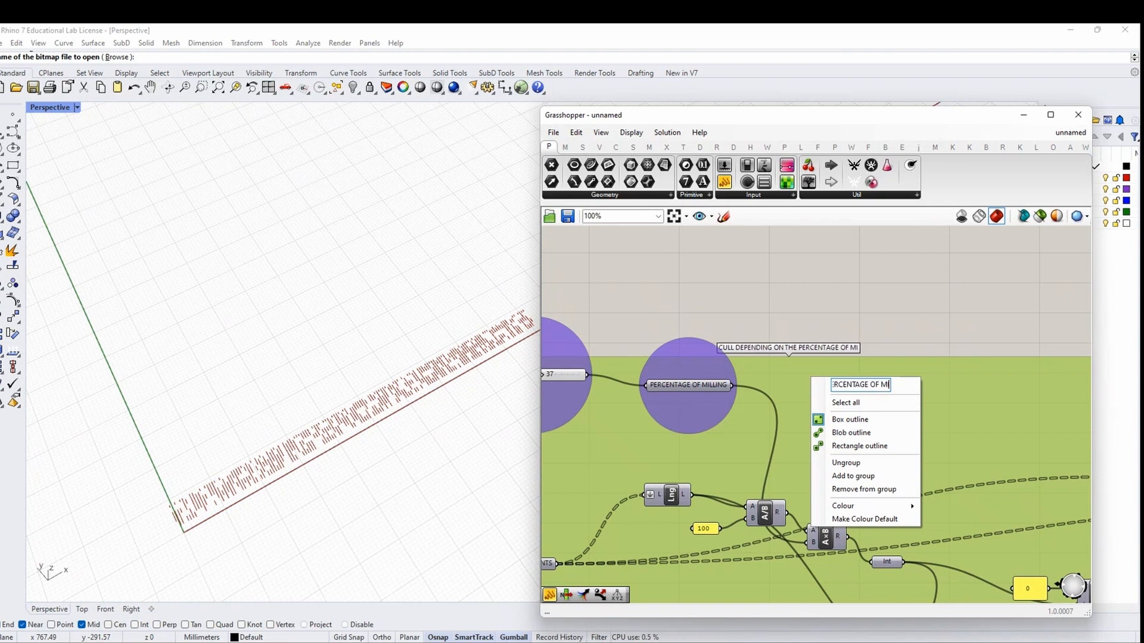
text(LLING THE SEED)
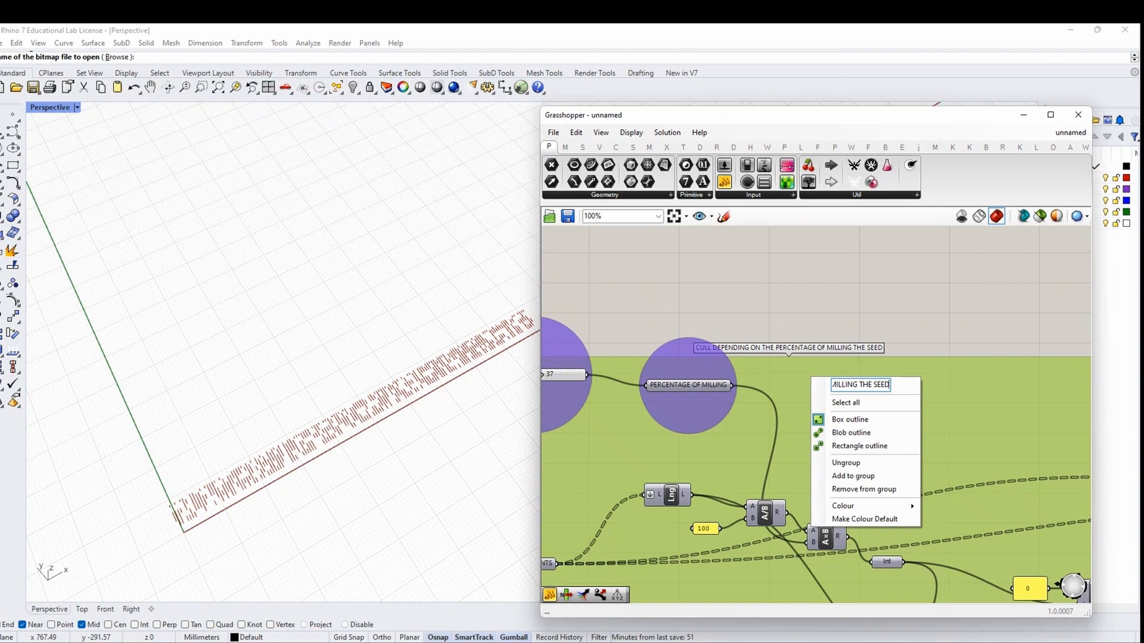
text( AND THE LENGT)
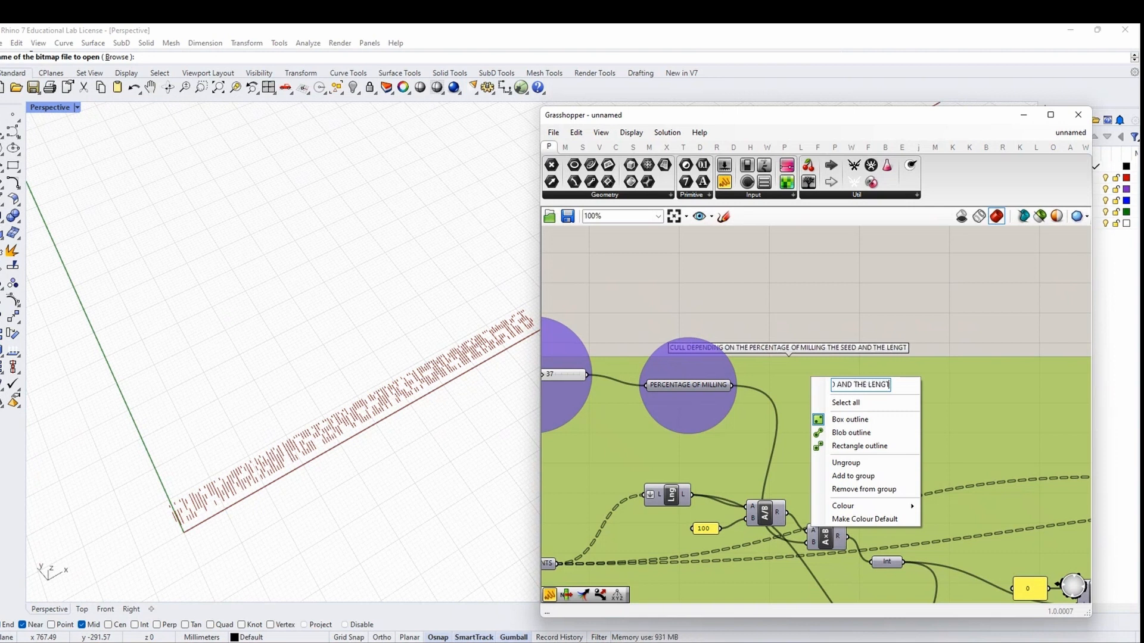
text(H OF SEGMENTS)
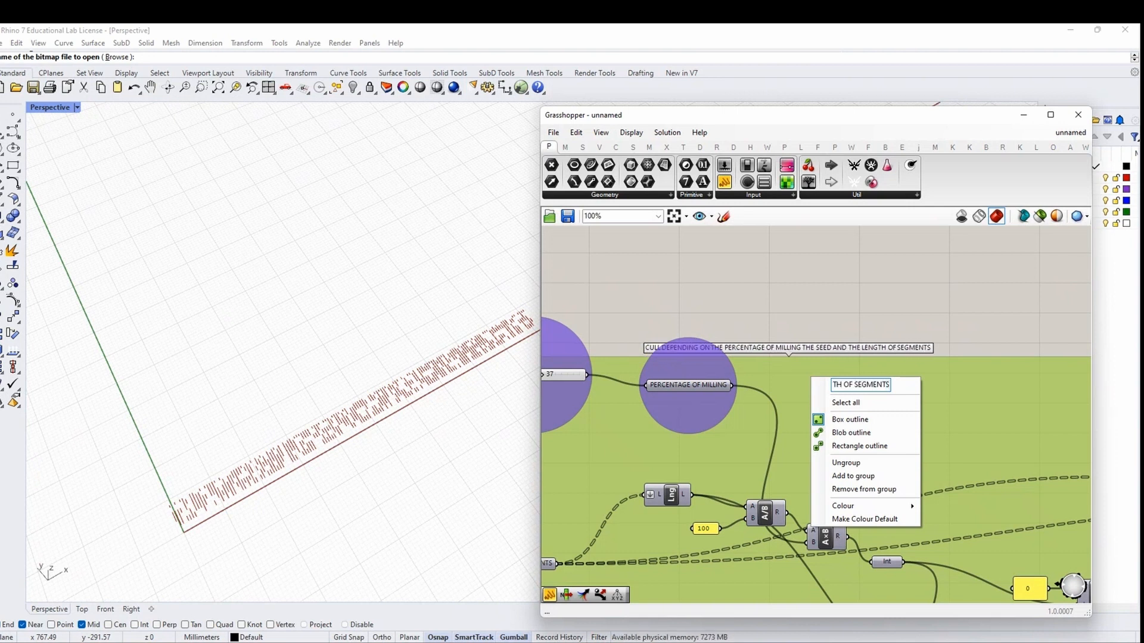
key(Return)
Set the milling line length slider to 13 and inspect the resulting milling lines
scroll(932, 313, down, 3)
right_drag(620, 373, 746, 386)
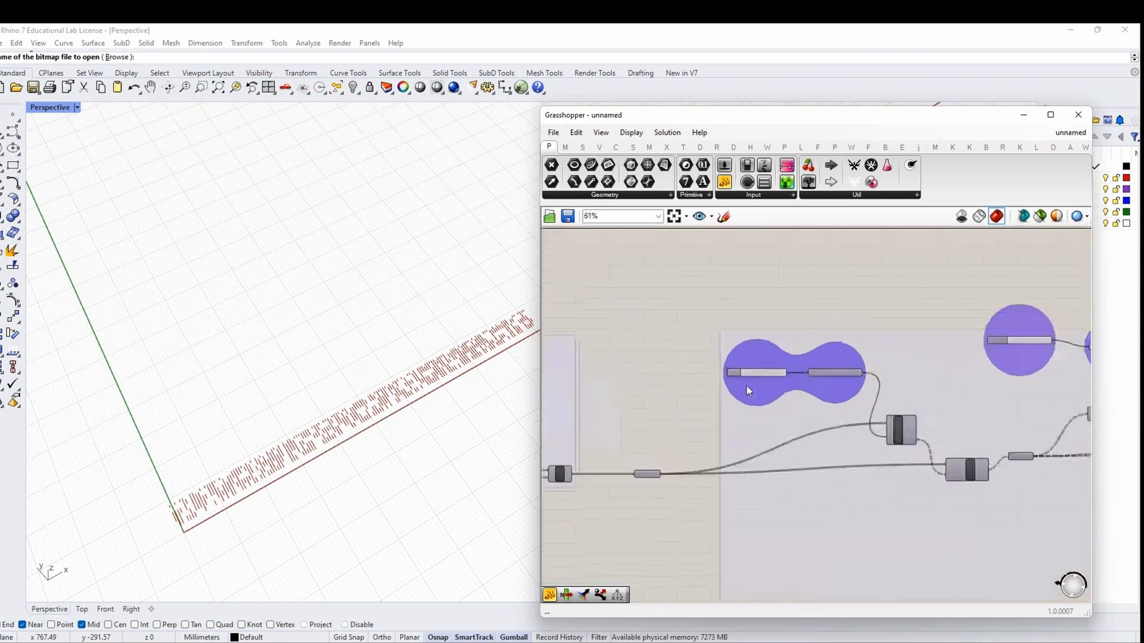
scroll(766, 374, up, 3)
right_drag(1014, 462, 917, 439)
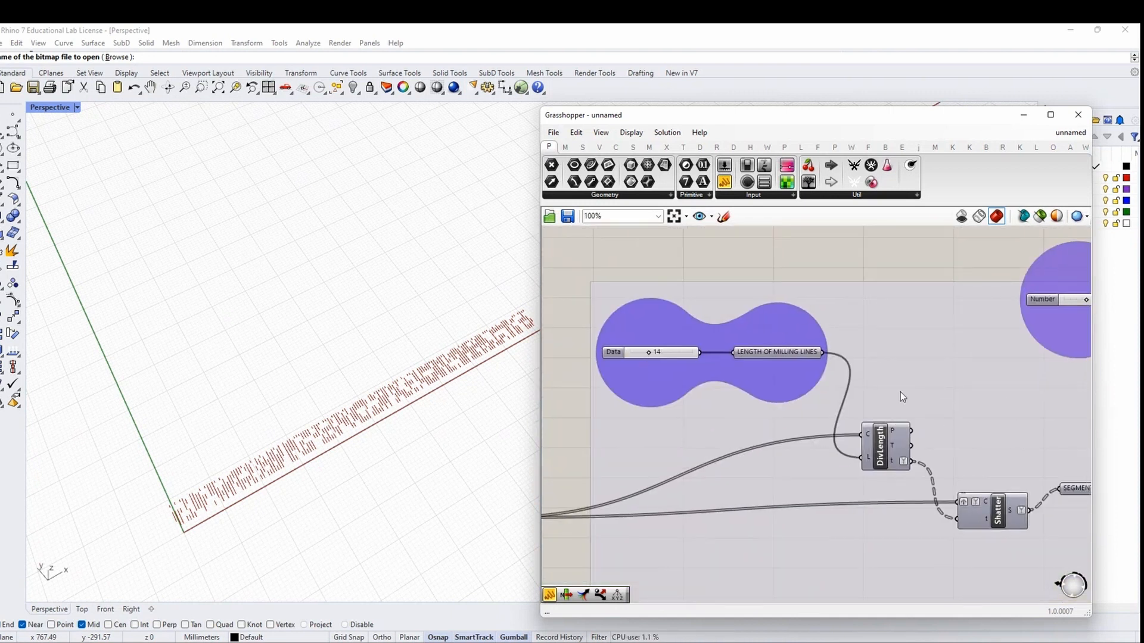
scroll(381, 353, up, 5)
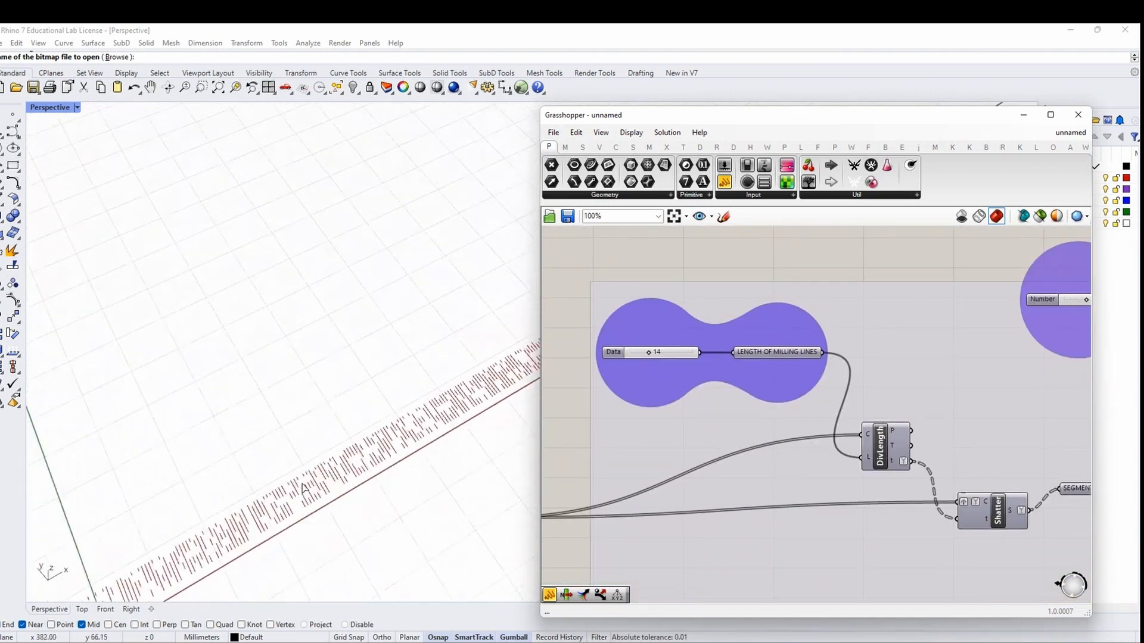
scroll(676, 374, down, 5)
scroll(897, 345, up, 5)
scroll(720, 358, down, 4)
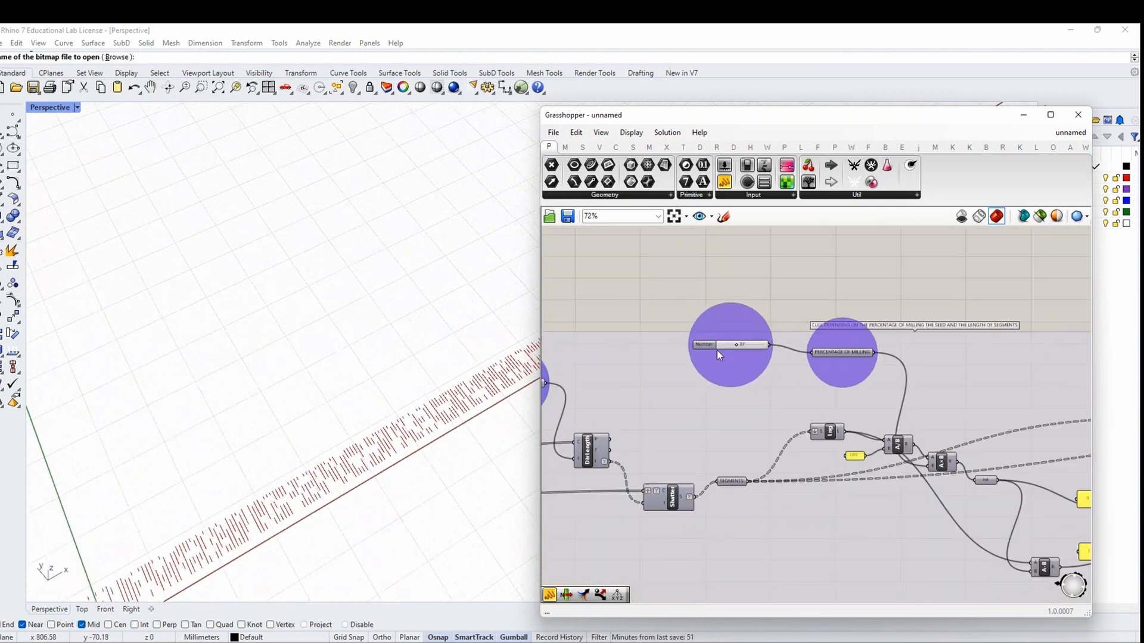
scroll(725, 348, down, 3)
scroll(862, 468, up, 6)
scroll(773, 480, up, 2)
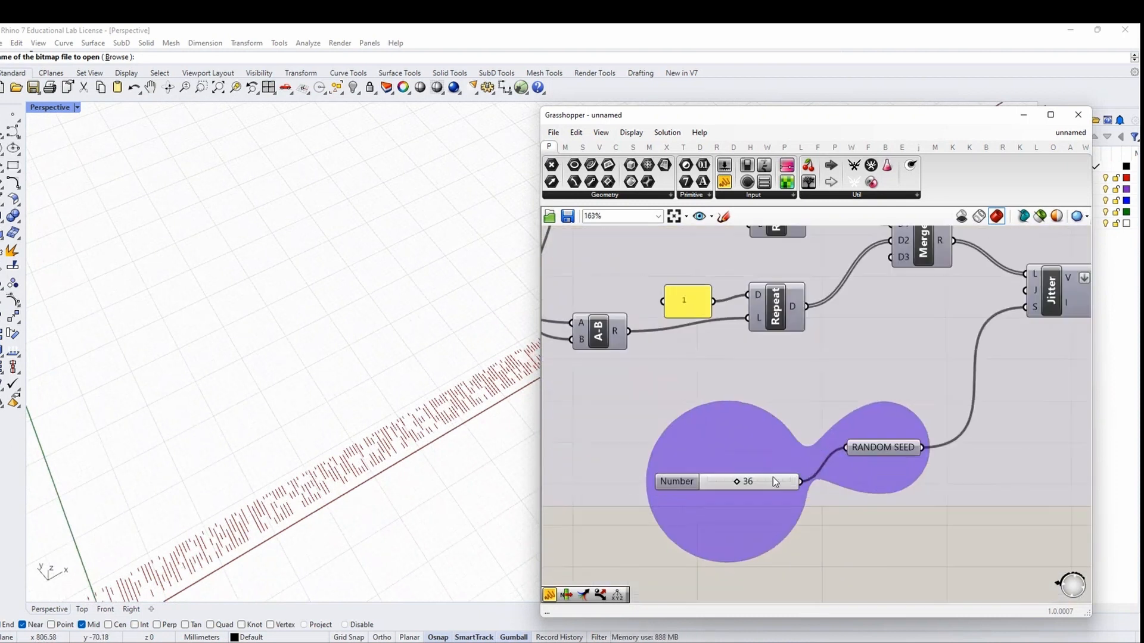
scroll(921, 495, down, 6)
scroll(921, 495, down, 3)
scroll(697, 394, up, 8)
mouse_move(592, 391)
mouse_down()
mouse_move(618, 390)
mouse_move(566, 392)
mouse_move(661, 389)
mouse_move(586, 387)
mouse_up()
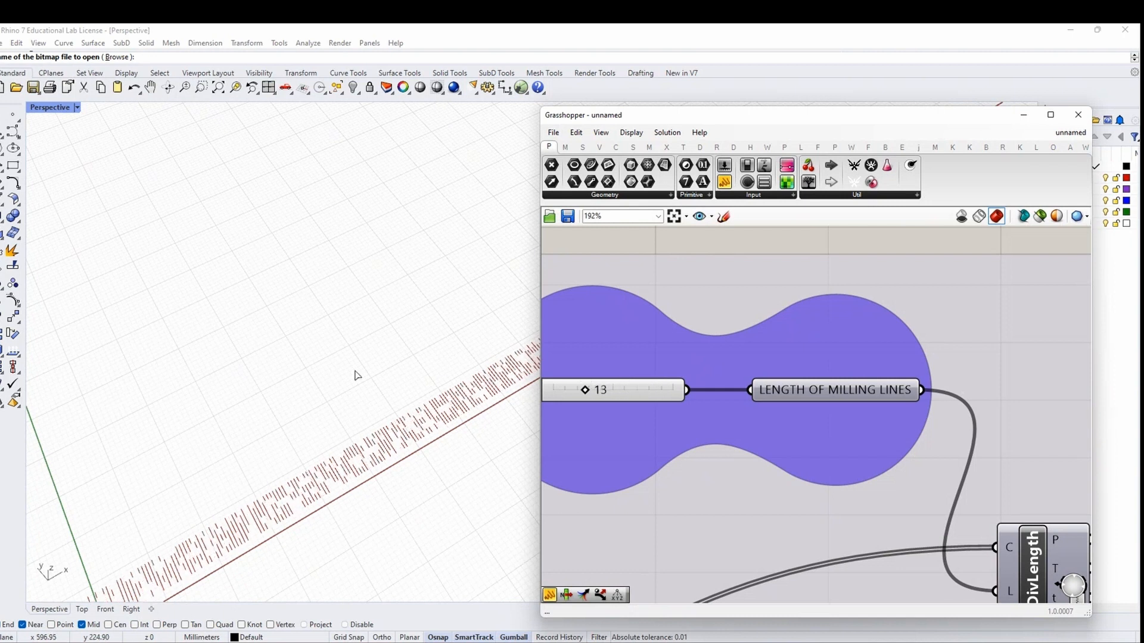
right_drag(356, 375, 506, 360)
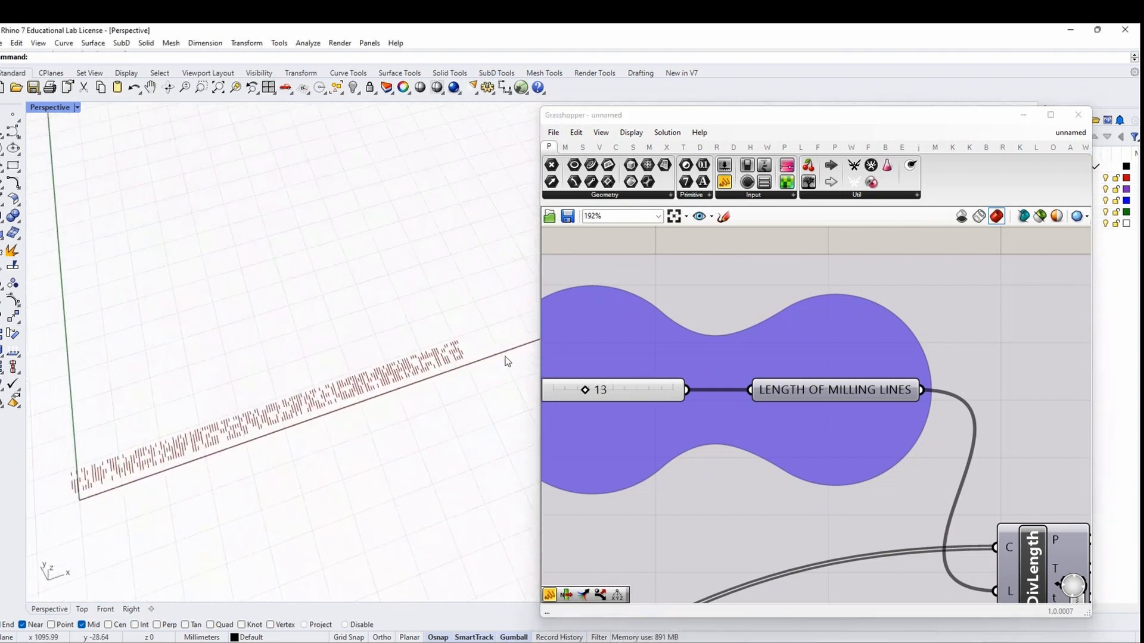
right_drag(388, 398, 281, 434)
scroll(656, 257, down, 2)
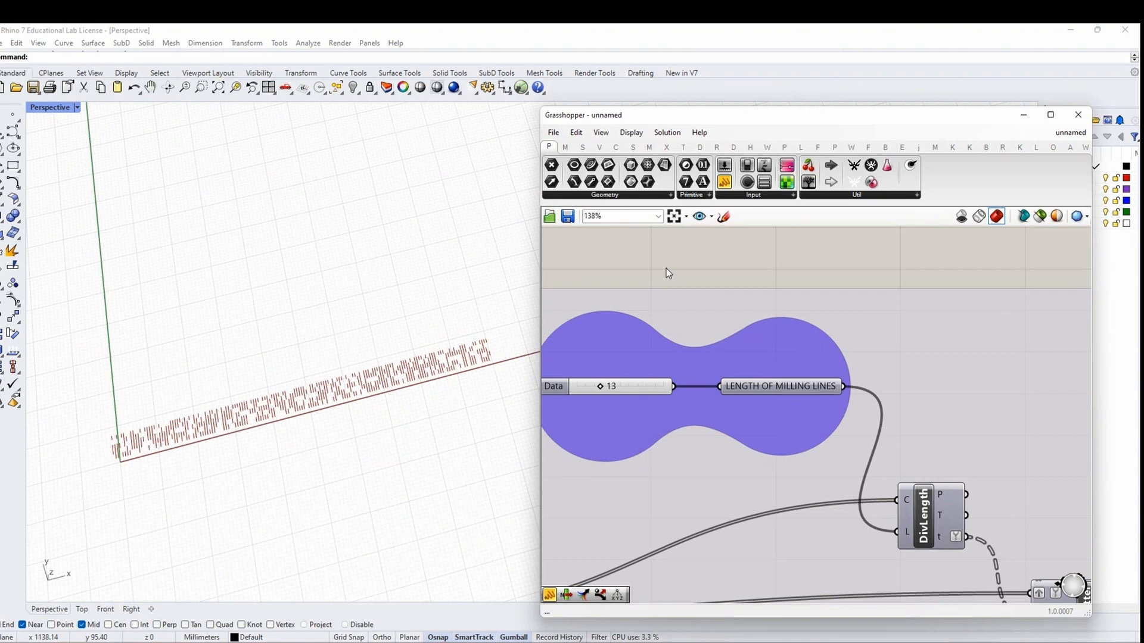
scroll(667, 334, down, 5)
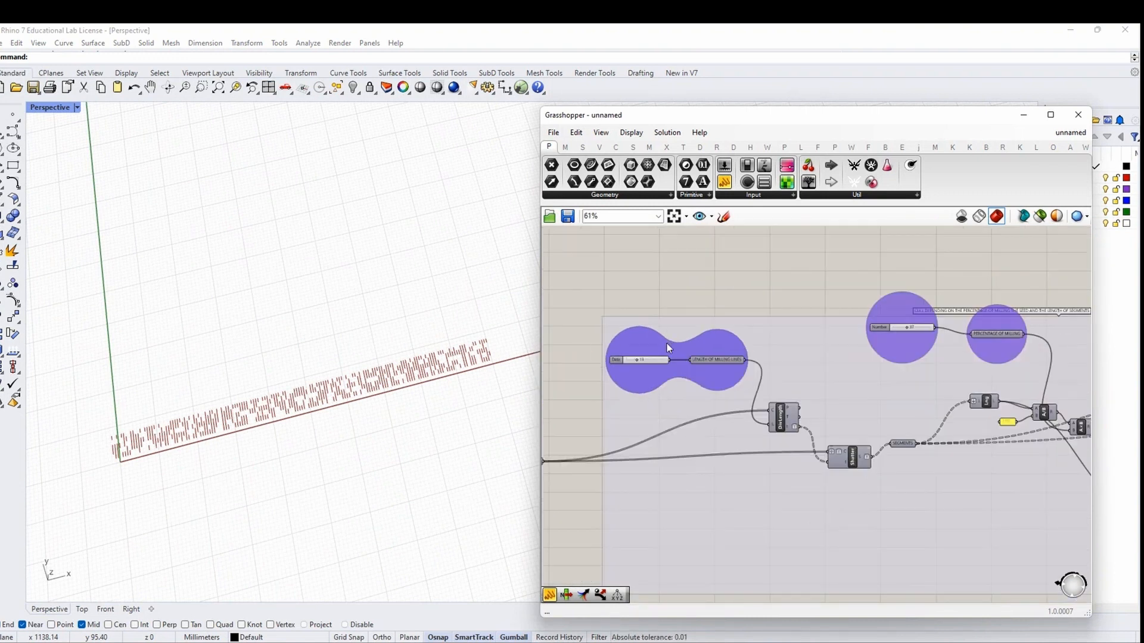
scroll(1027, 425, down, 2)
Nudge the Crv component slightly left near the Dispatch output
right_drag(1037, 426, 744, 383)
right_drag(1021, 415, 725, 401)
scroll(925, 359, up, 3)
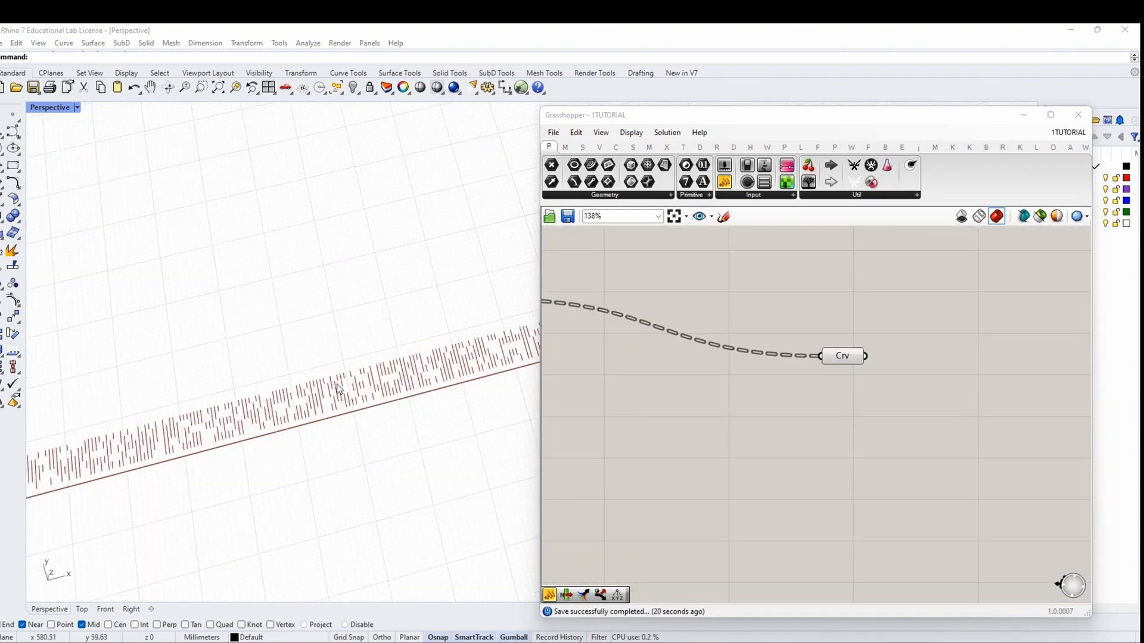
scroll(387, 341, down, 2)
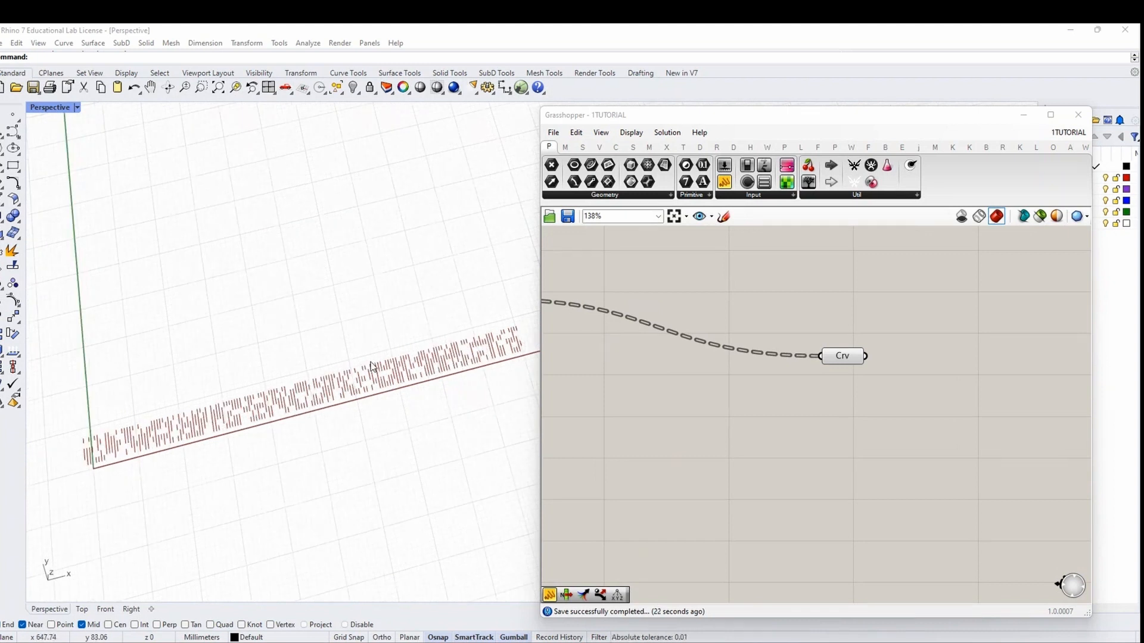
drag(853, 356, 845, 356)
click(855, 413)
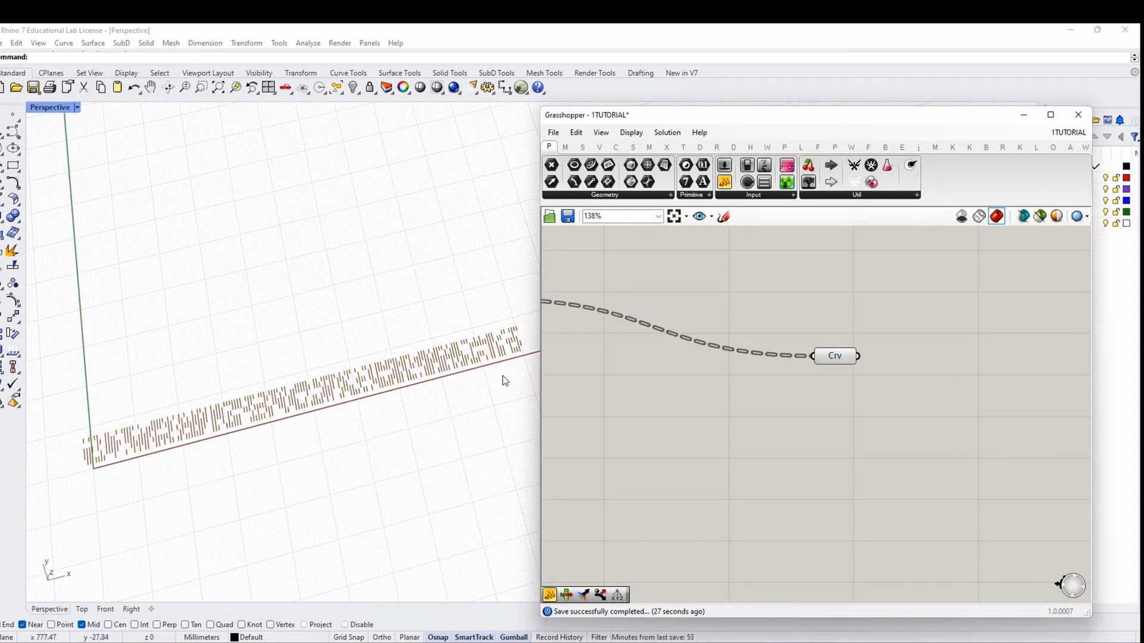
scroll(705, 405, down, 6)
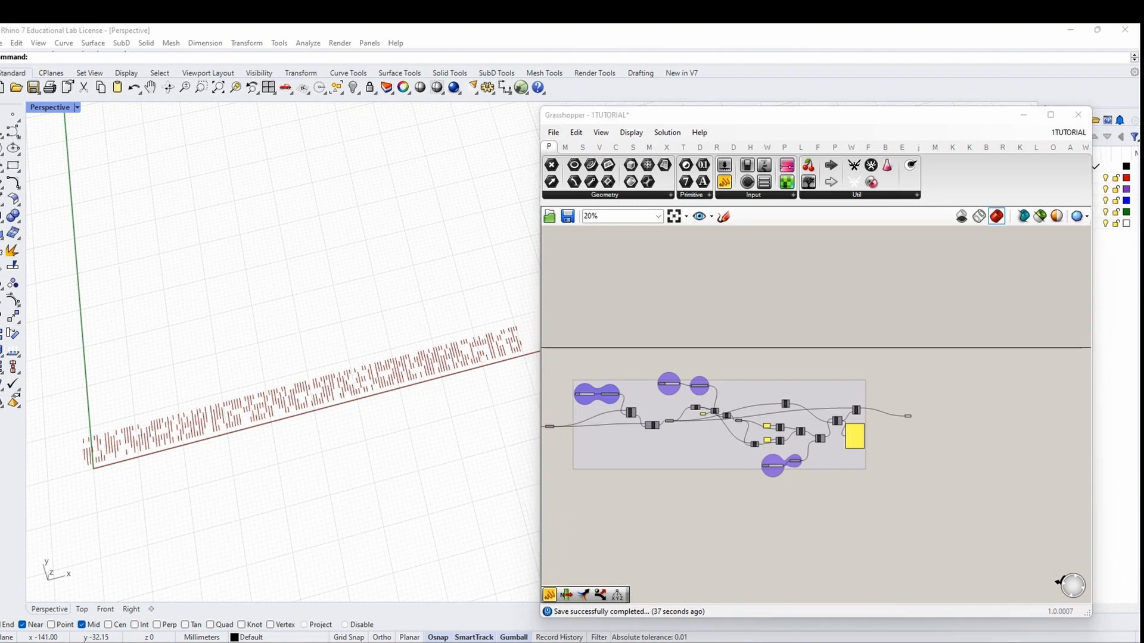
Nudge the PATH RAILS relay slightly left and up and hide its Rhino preview
scroll(939, 397, down, 4)
right_drag(698, 414, 883, 415)
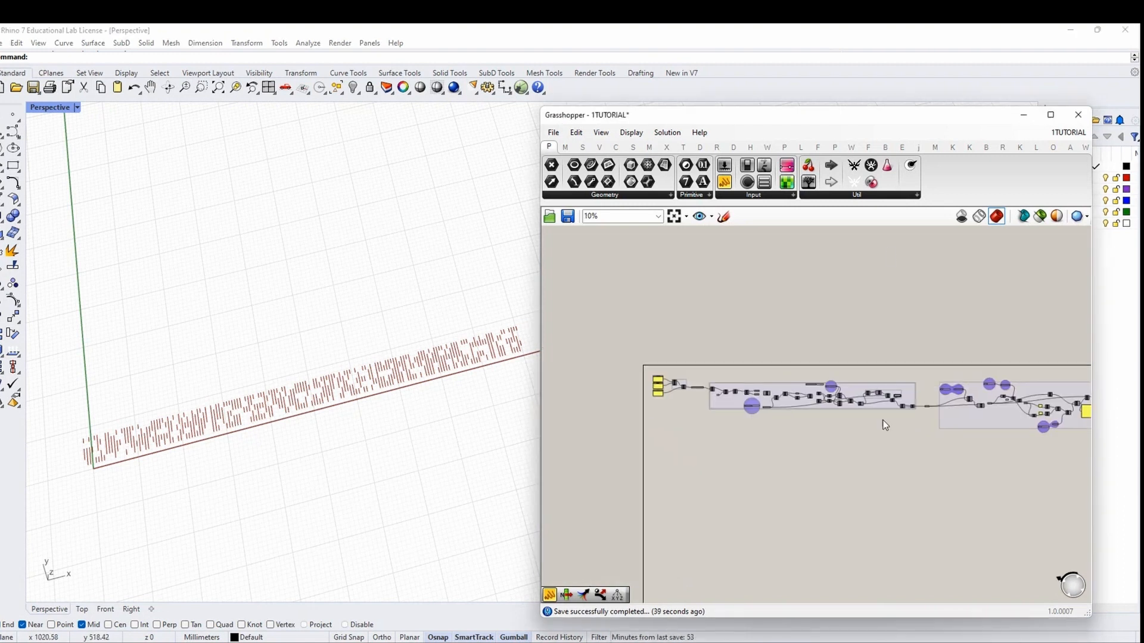
scroll(911, 394, up, 5)
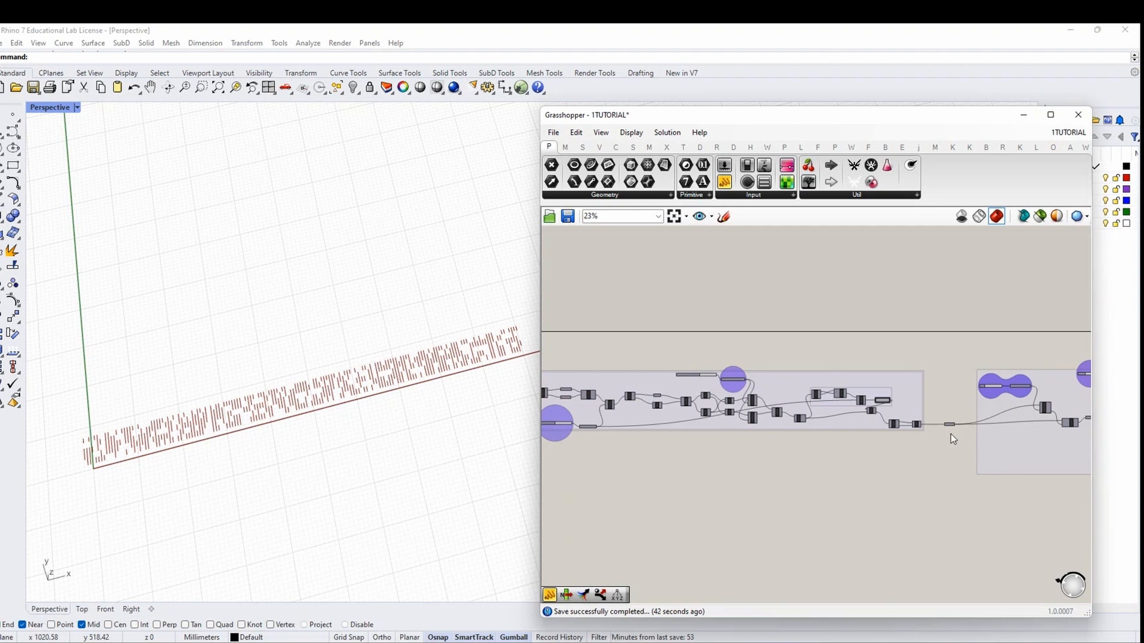
scroll(952, 439, up, 6)
click(786, 395)
right_click(780, 341)
click(792, 345)
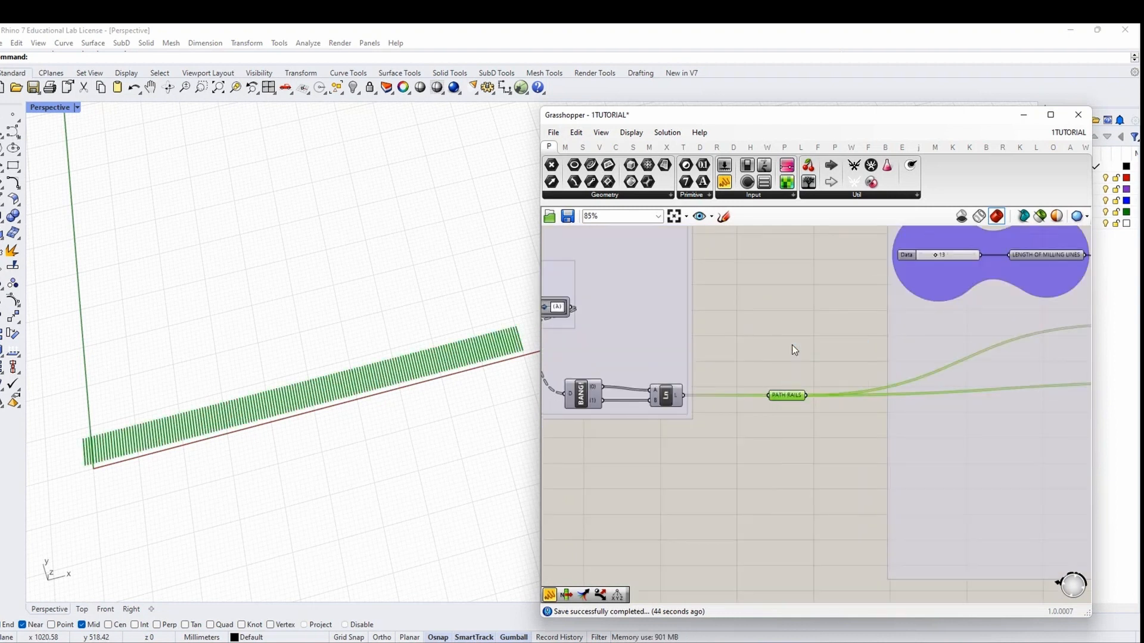
click(792, 345)
drag(794, 395, 777, 389)
middle_click(780, 352)
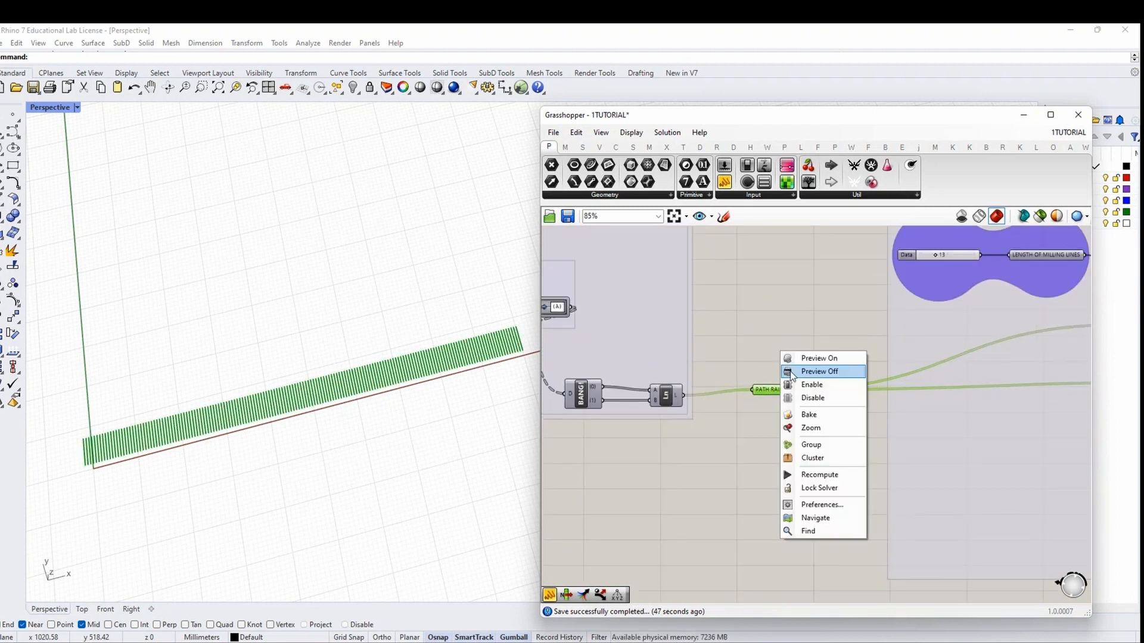
click(790, 371)
Shift the right-hand culling group slightly to the right
scroll(720, 367, down, 10)
drag(937, 432, 735, 314)
scroll(744, 383, up, 3)
mouse_move(783, 368)
mouse_down()
mouse_move(853, 370)
mouse_move(792, 366)
mouse_up()
scroll(852, 377, down, 3)
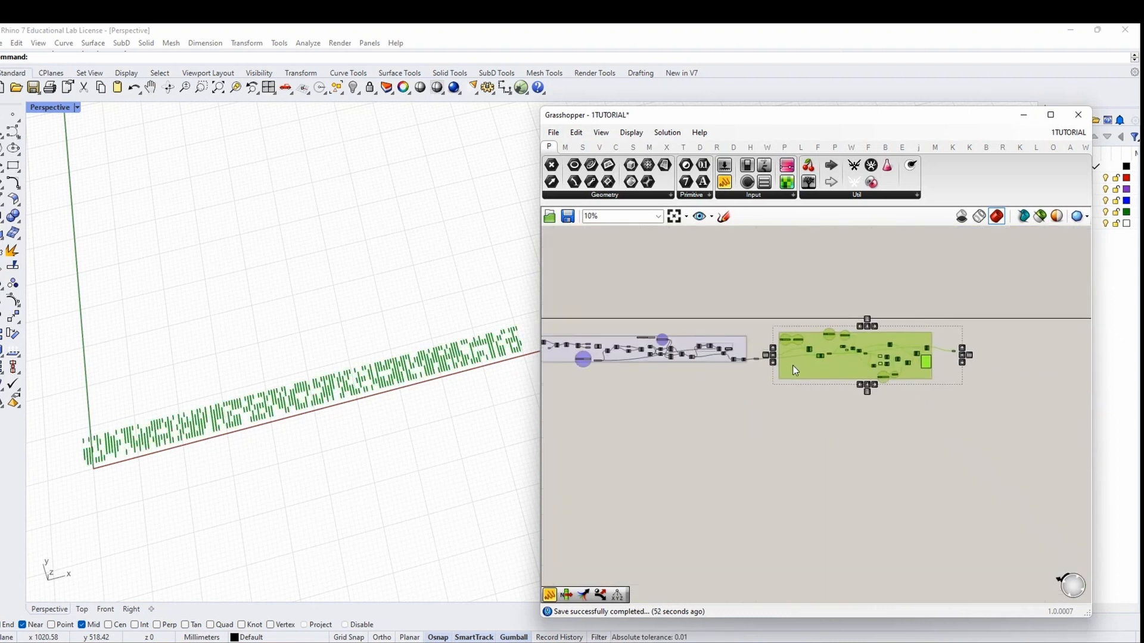
scroll(747, 359, up, 10)
Duplicate PATH RAILS up and right, and move its output wires onto the copy
click(759, 361)
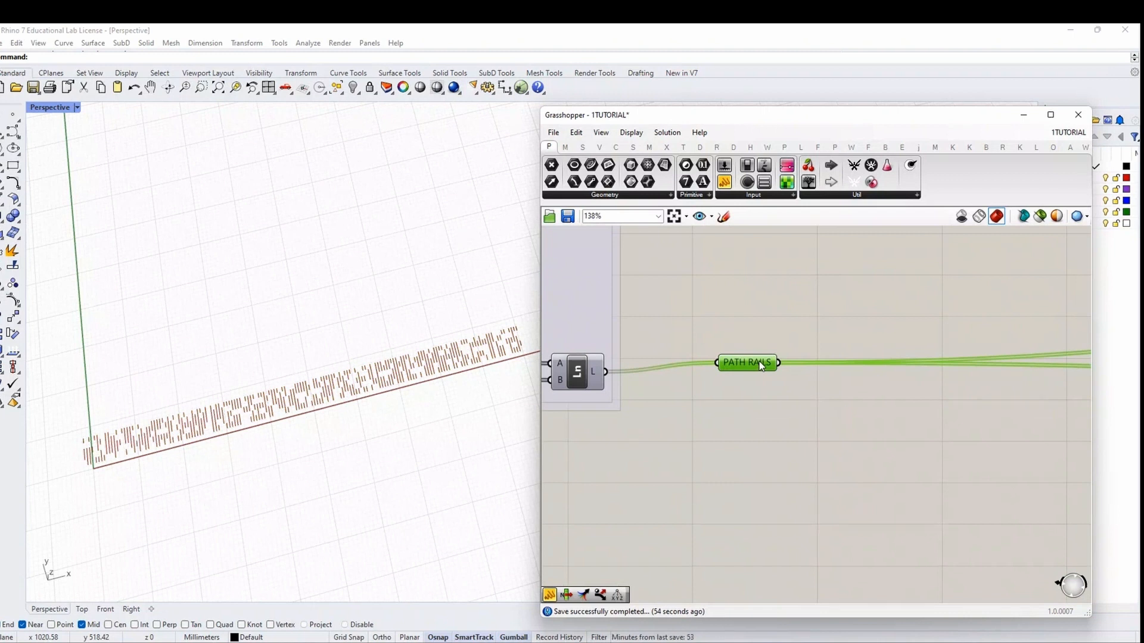
key(ctrl+c)
key(ctrl+v)
drag(762, 367, 885, 289)
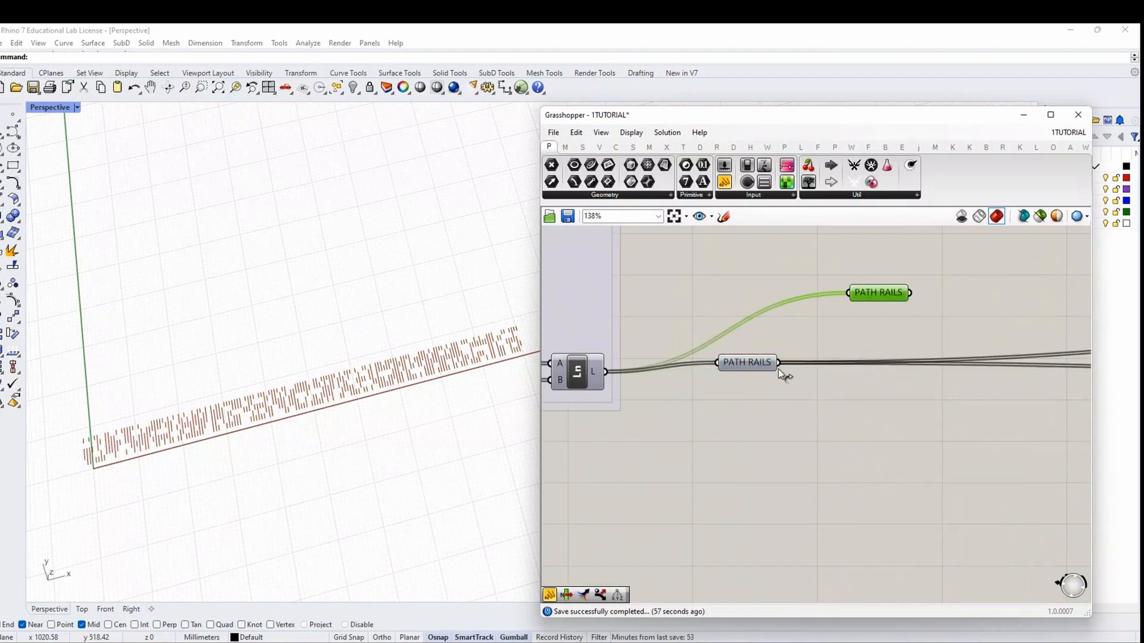
ctrl+shift+drag(778, 363, 921, 293)
Move the whole downstream component cluster far to the right of PATH RAILS
scroll(635, 406, down, 8)
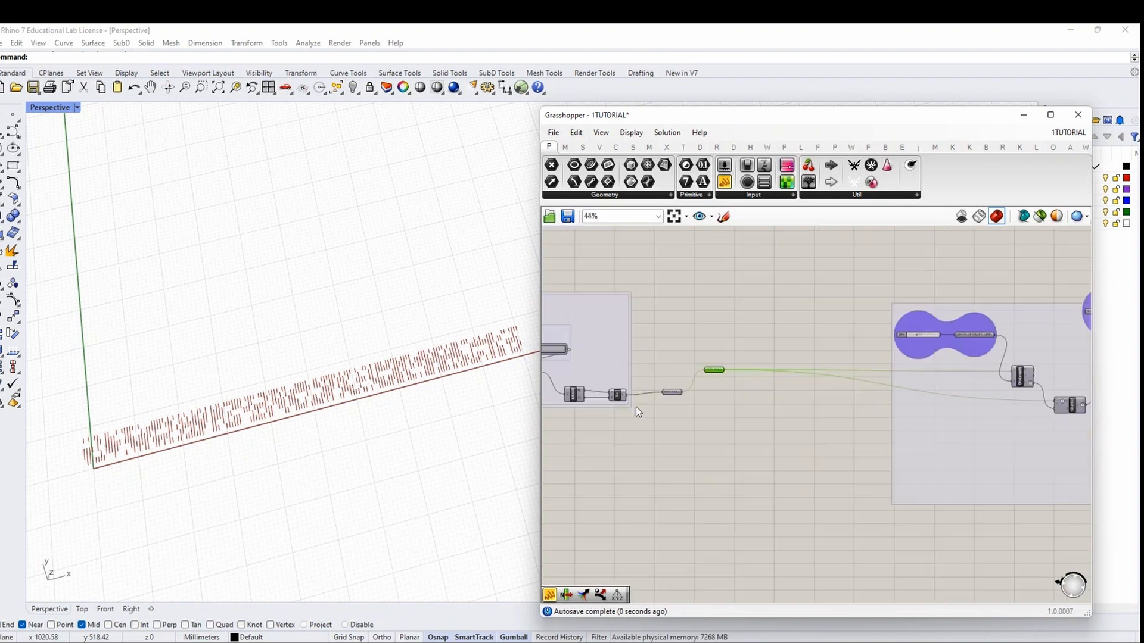
scroll(625, 406, down, 4)
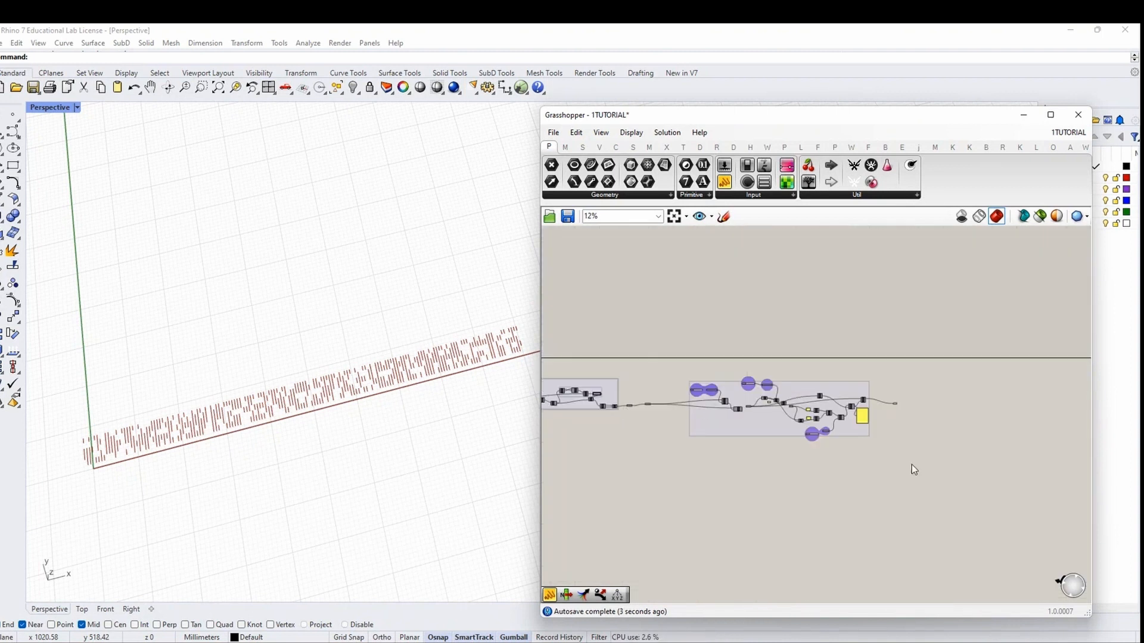
drag(911, 466, 644, 340)
drag(702, 419, 927, 416)
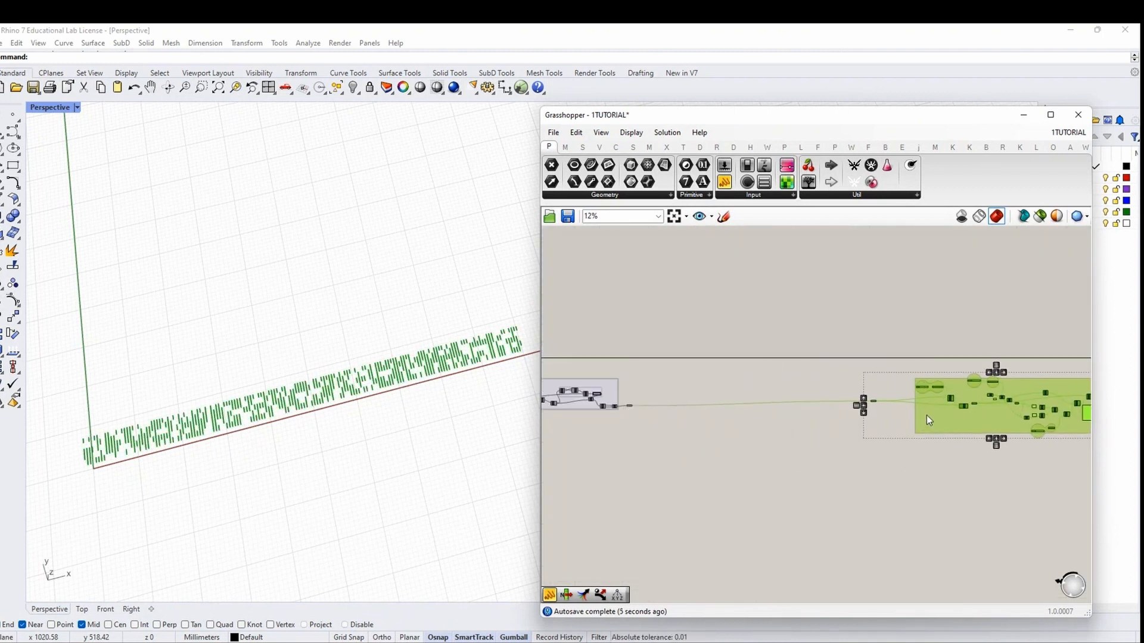
click(757, 440)
scroll(632, 411, up, 7)
scroll(637, 436, up, 2)
click(622, 417)
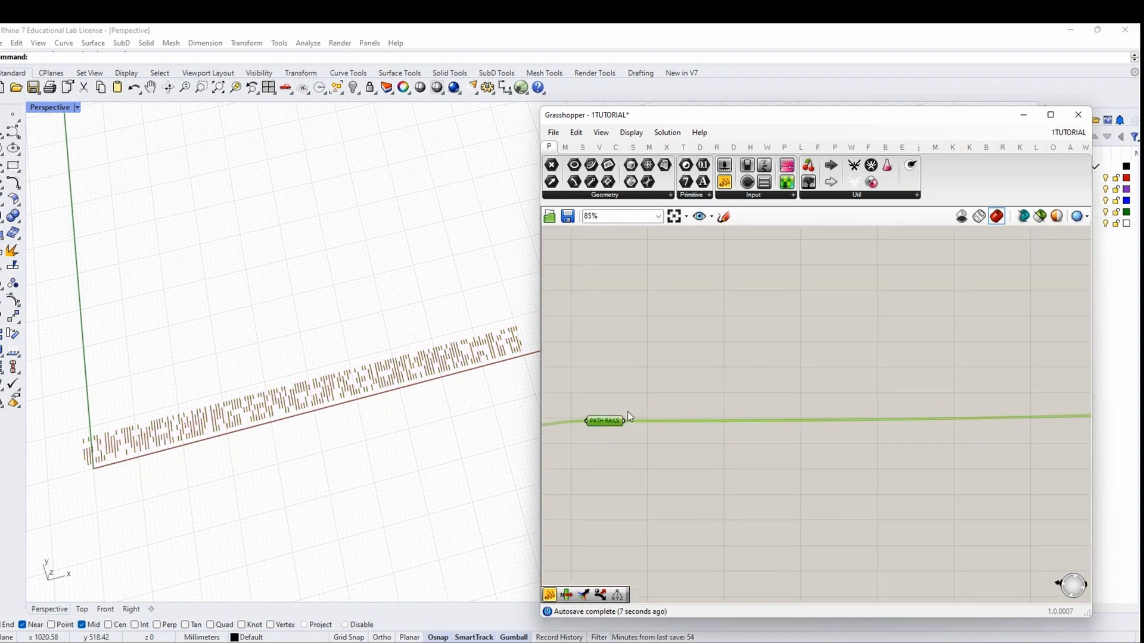
click(647, 388)
Orbit the Rhino perspective view to a steeper angle over the rail lines
scroll(262, 403, up, 3)
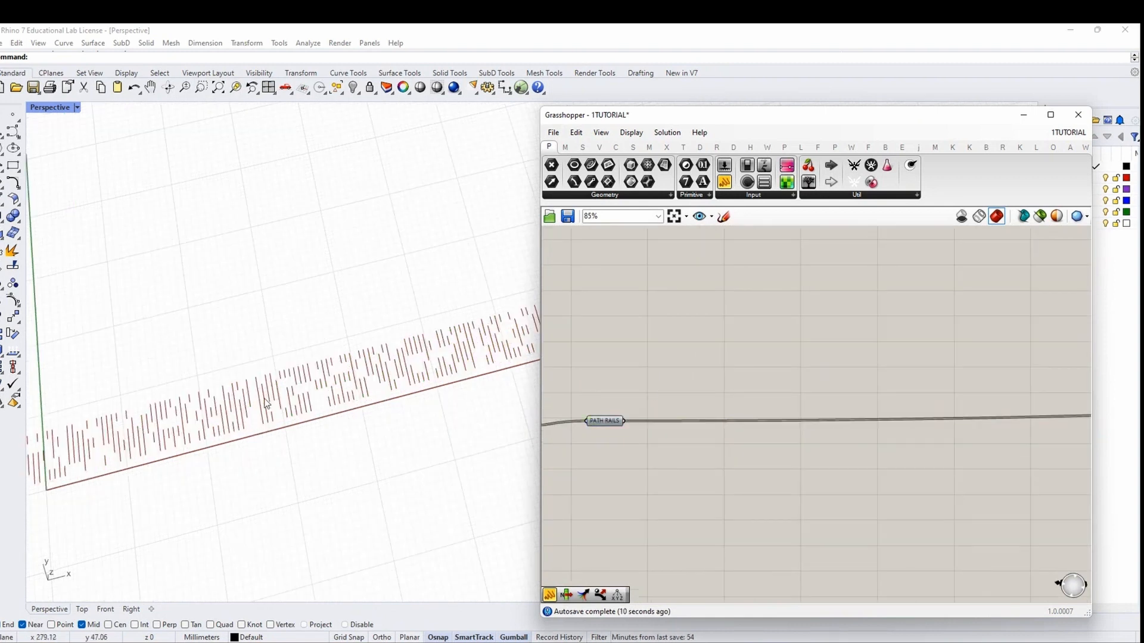
scroll(268, 441, down, 5)
right_drag(282, 431, 262, 396)
scroll(302, 430, up, 3)
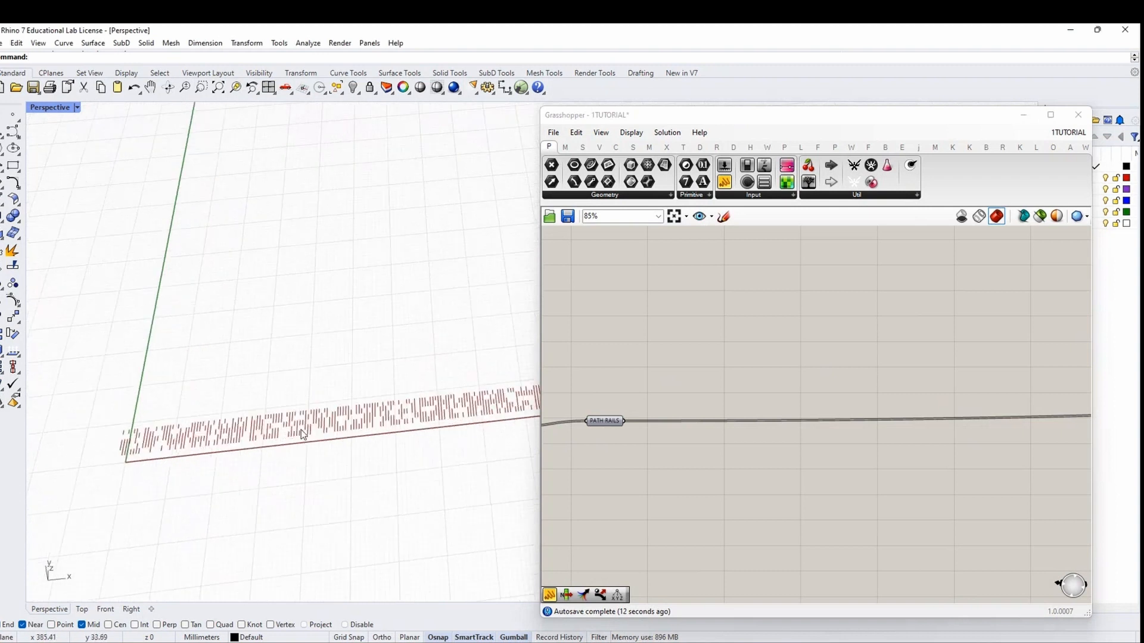
right_drag(195, 436, 219, 451)
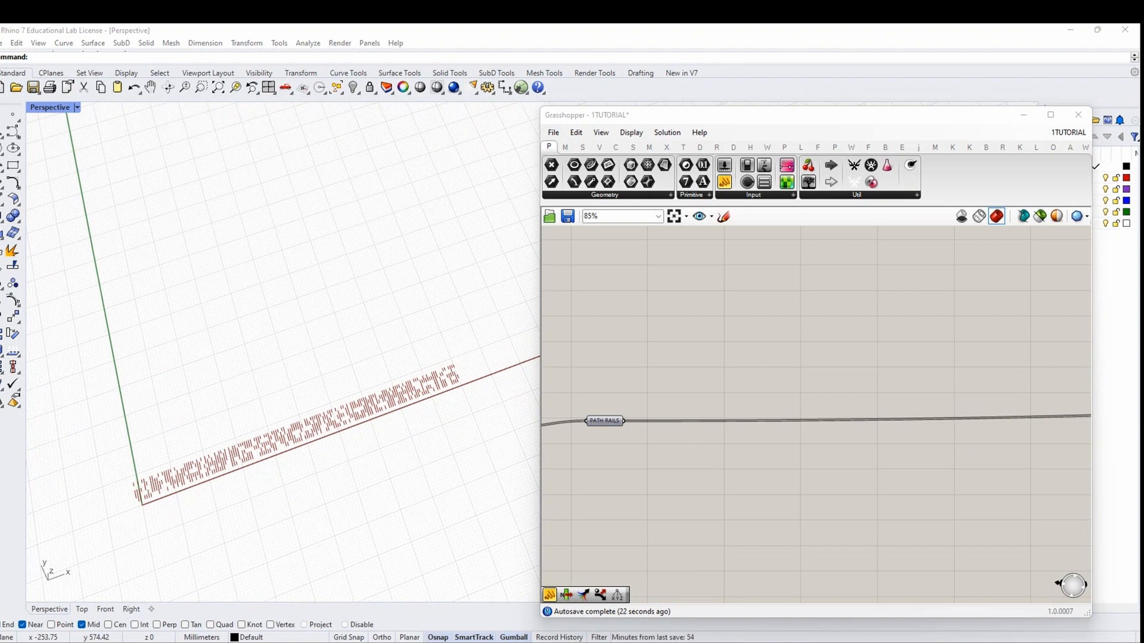
Add a Remove Duplicate Lines component fed by the PATH RAILS lines
double_click(690, 390)
key(Escape)
double_click(687, 380)
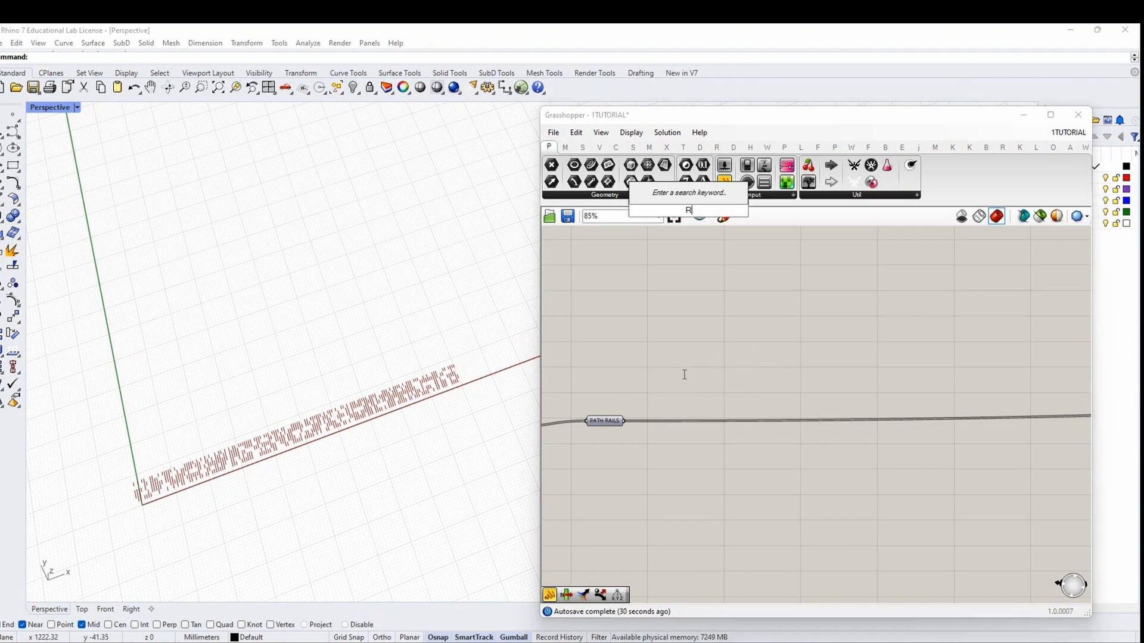
text(REMOVE DUPLICAT)
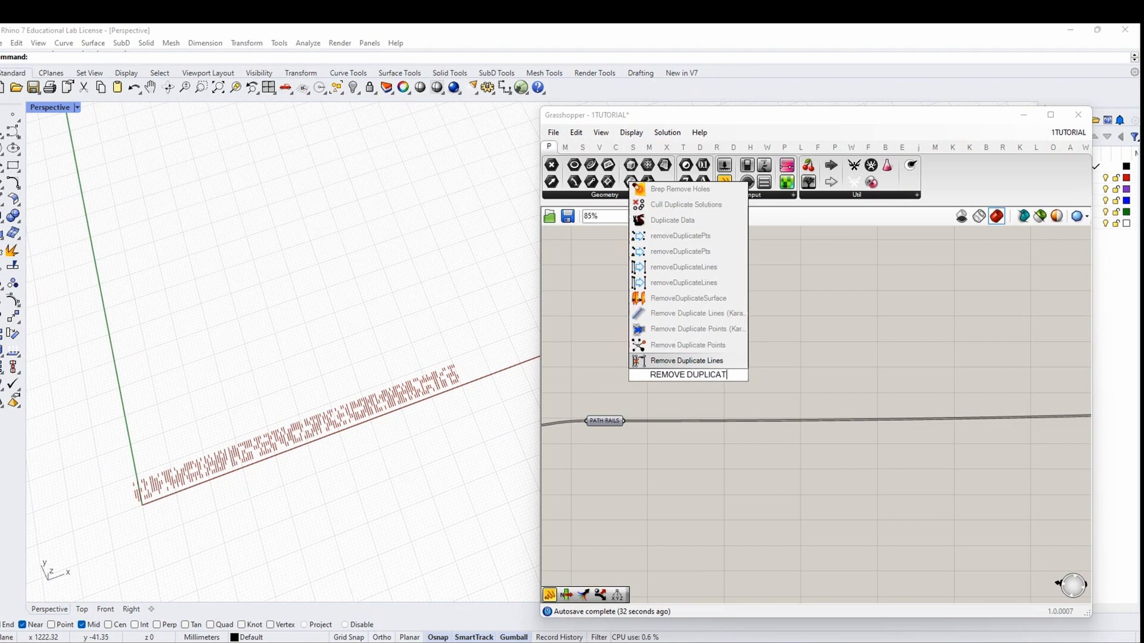
text(E LINES)
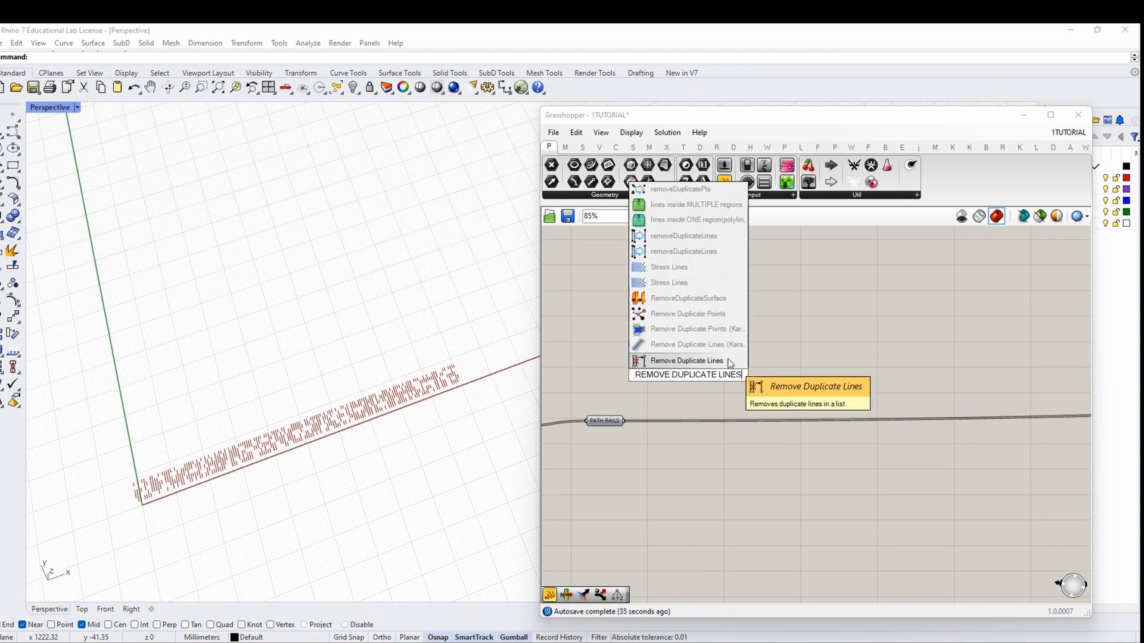
click(711, 252)
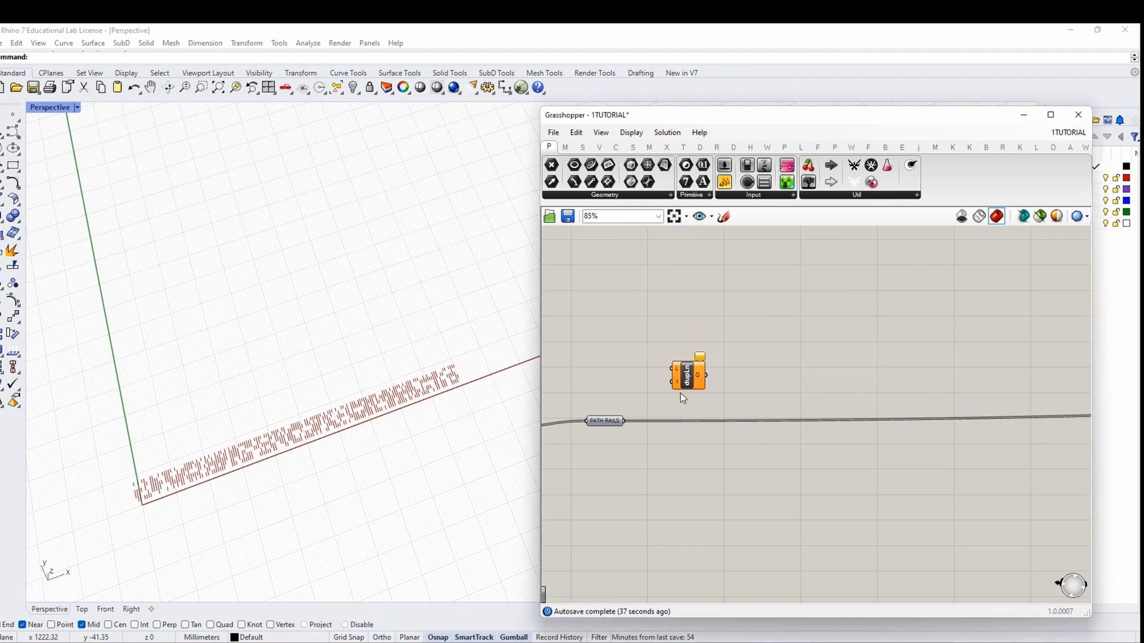
drag(632, 423, 694, 396)
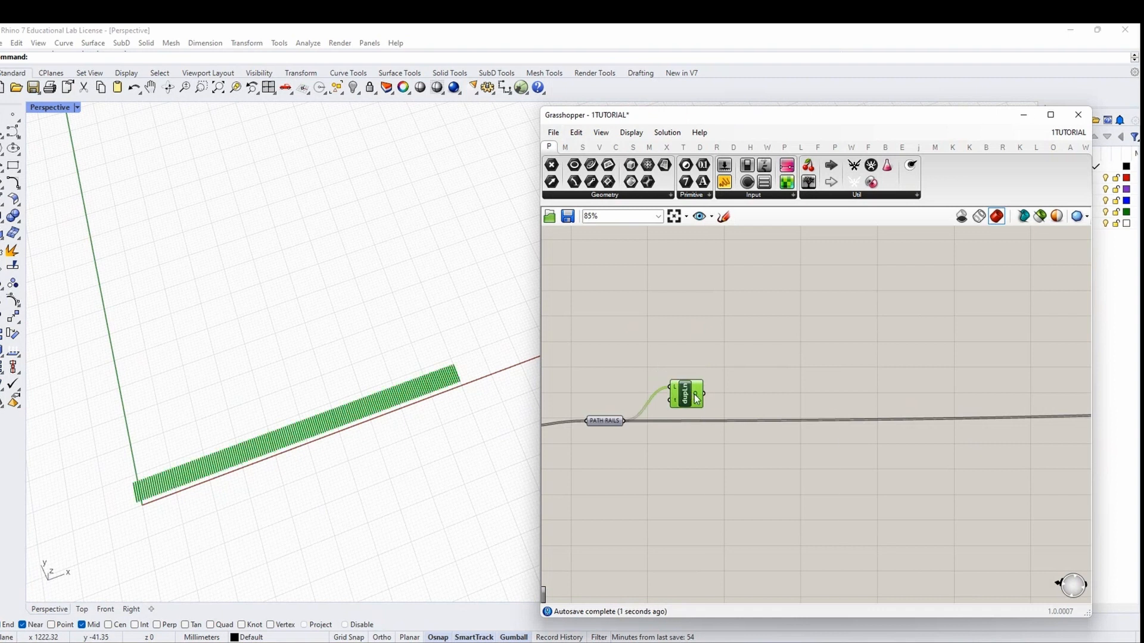
mouse_move(696, 399)
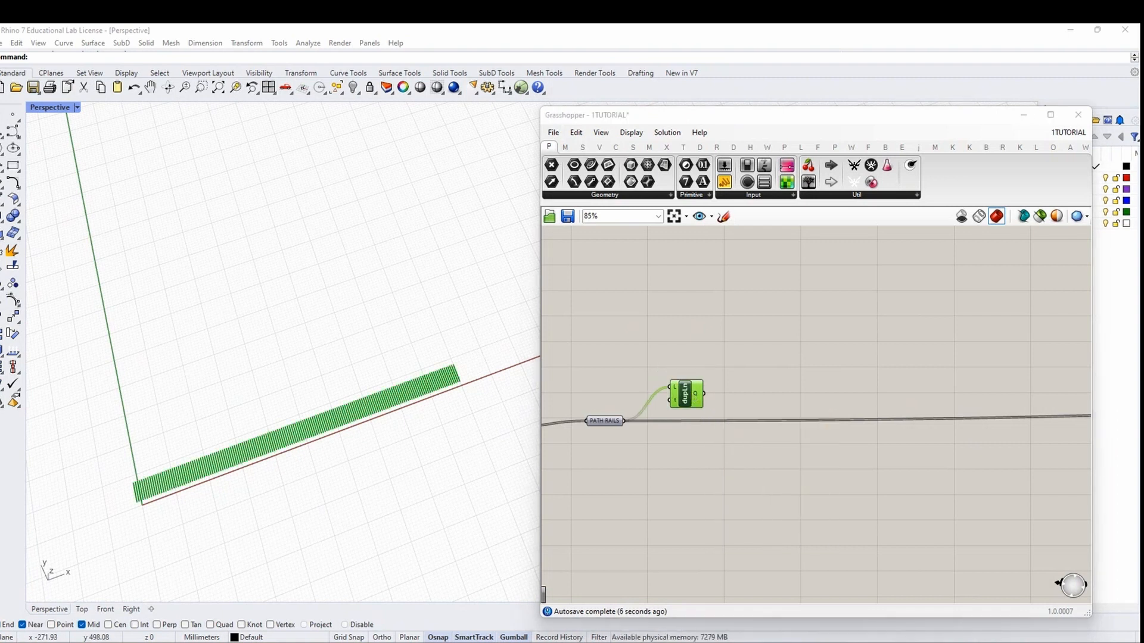
Add an End Points component fed by the unique lines
double_click(842, 381)
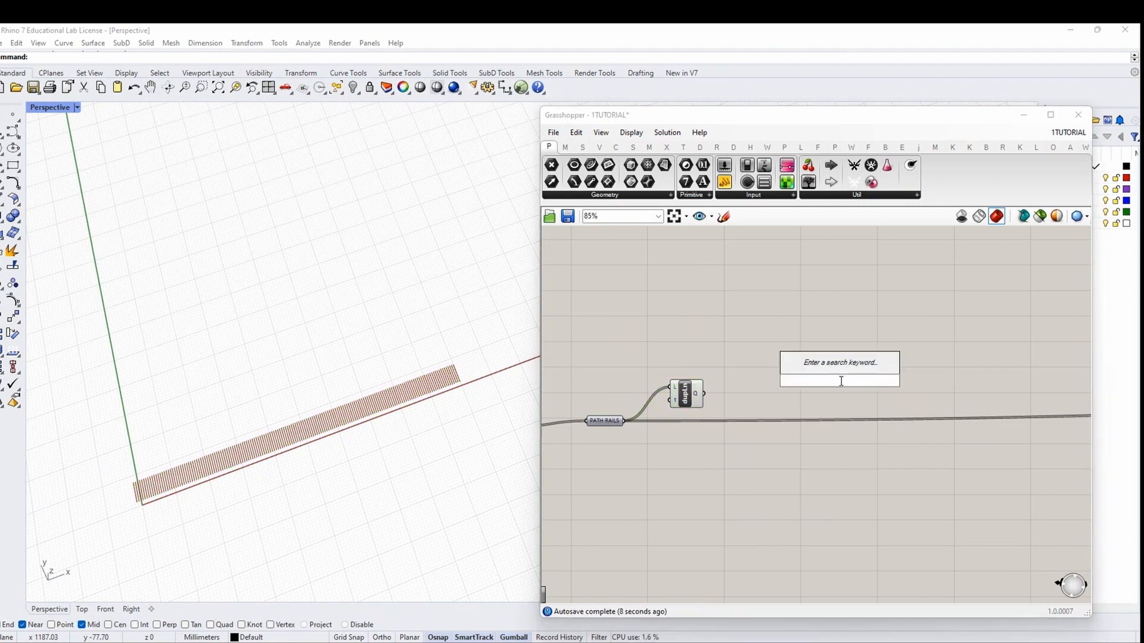
text(END POINT)
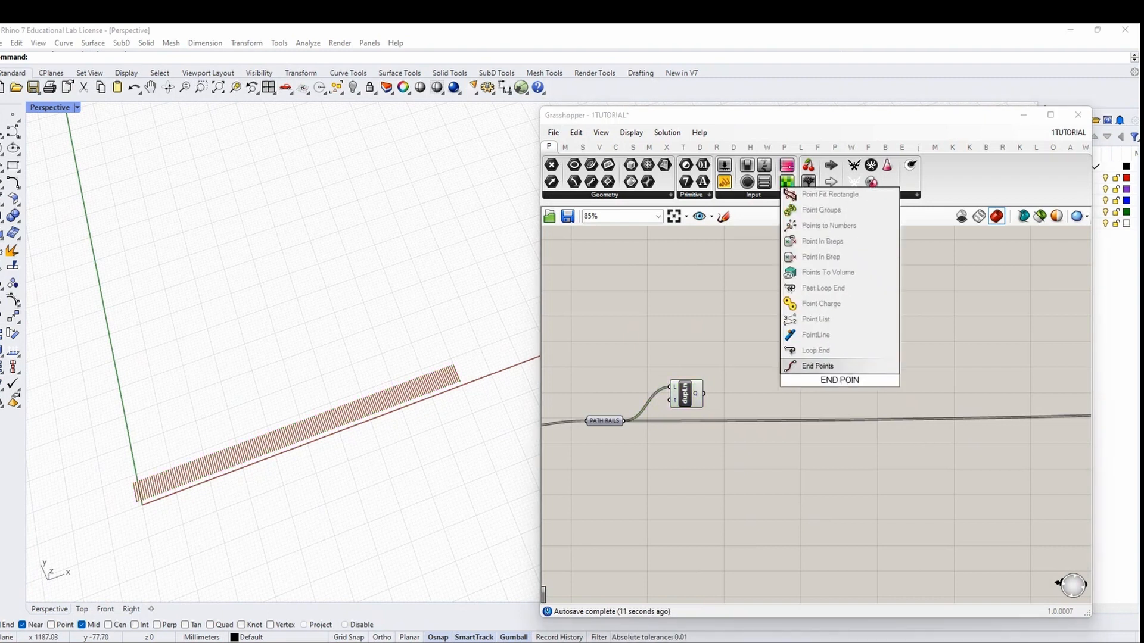
click(839, 369)
drag(703, 394, 813, 357)
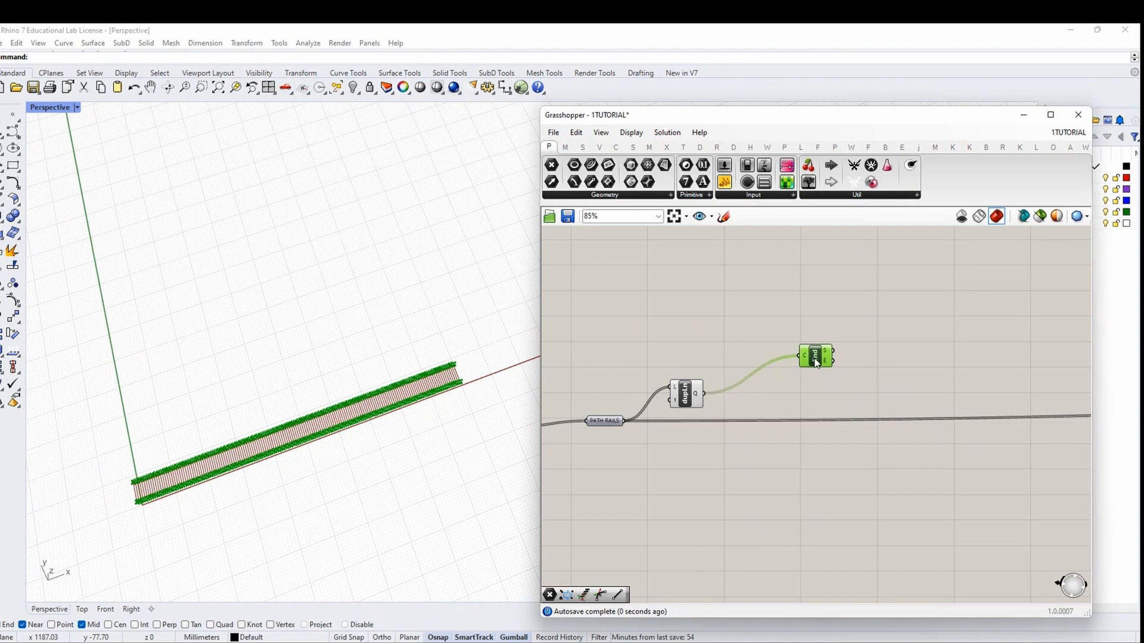
right_drag(824, 396, 803, 370)
click(794, 412)
Add a Curve Middle component fed by the unique lines, lined up with End Points
double_click(797, 416)
text(MIDDLE O)
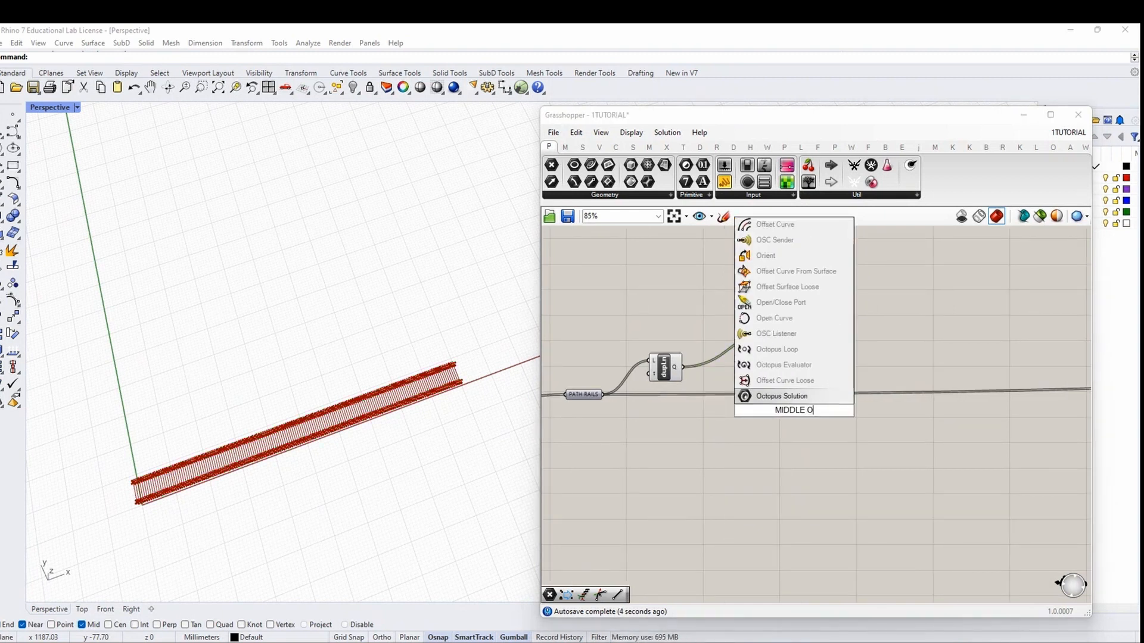
key(BackSpace)
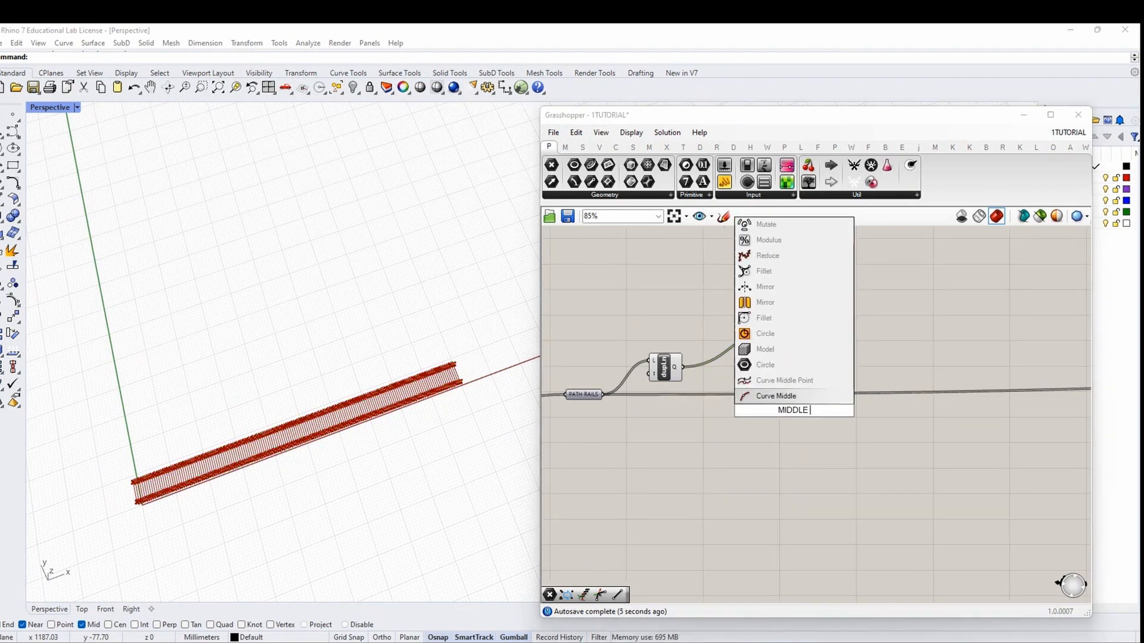
click(796, 397)
drag(794, 407, 792, 376)
drag(684, 368, 789, 377)
drag(796, 331, 787, 333)
click(797, 384)
scroll(799, 384, up, 3)
click(776, 309)
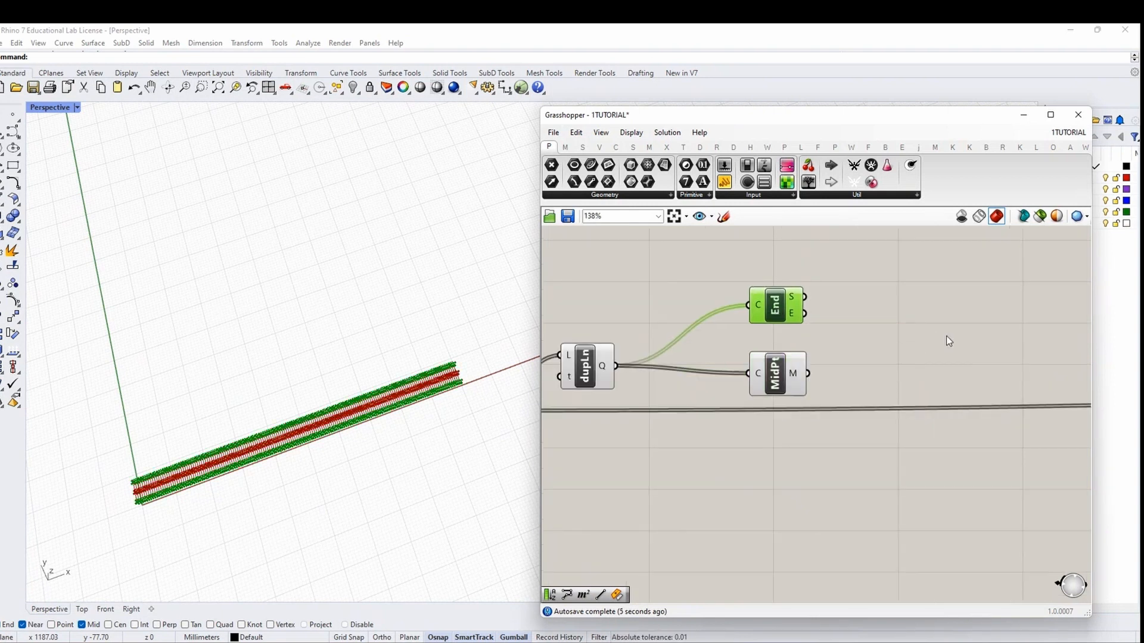
right_drag(992, 343, 879, 343)
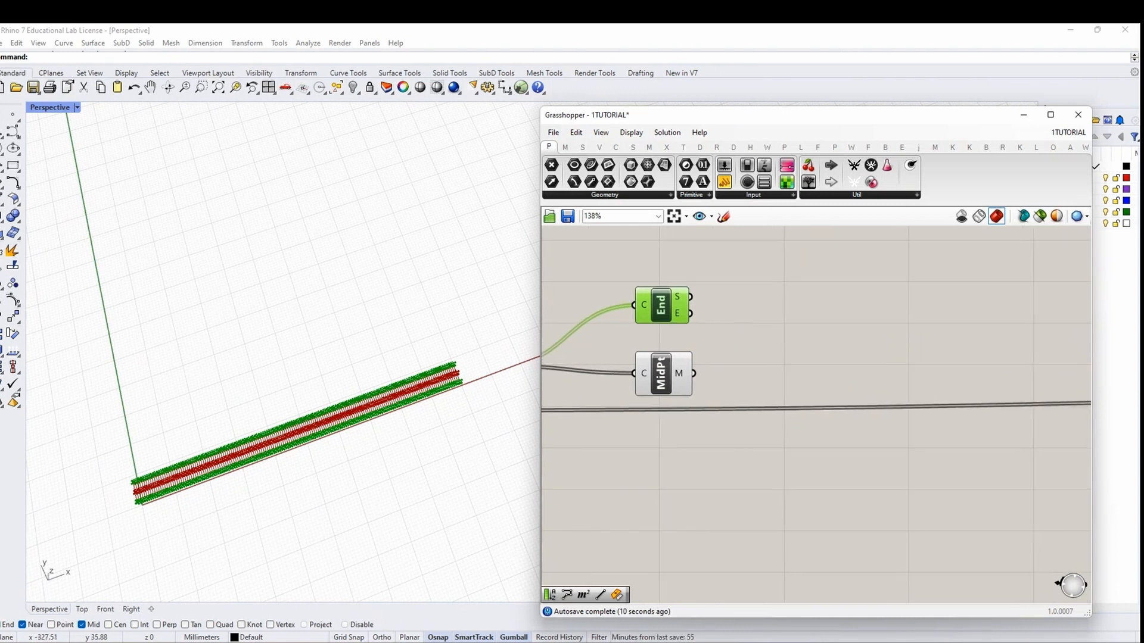
Add a Line component running from the end points to the midpoints
double_click(833, 330)
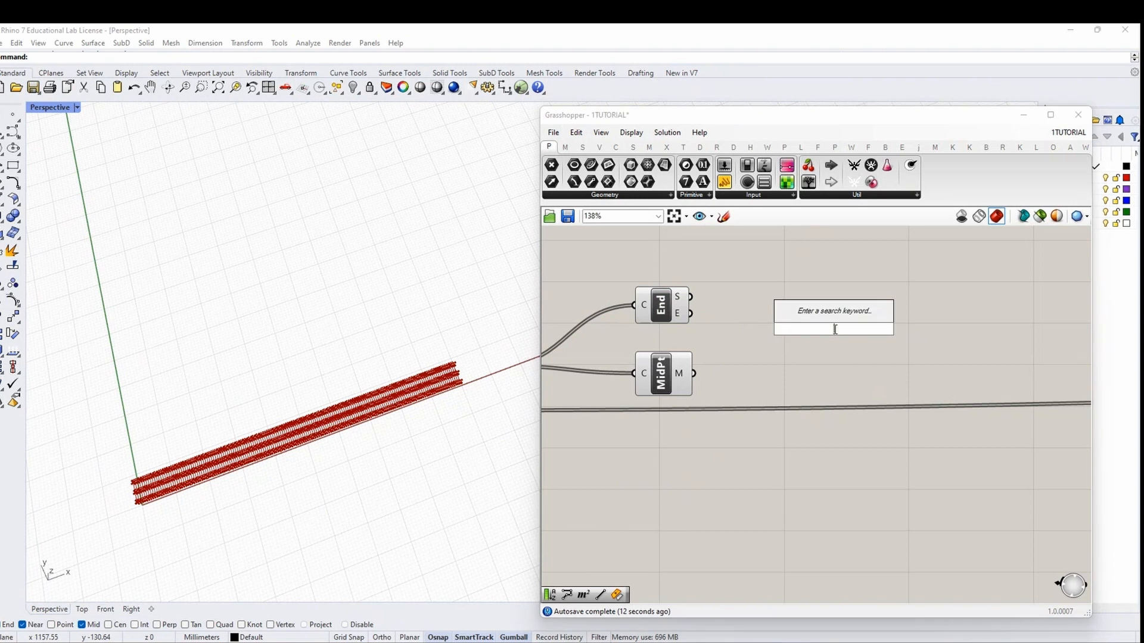
text(LINES)
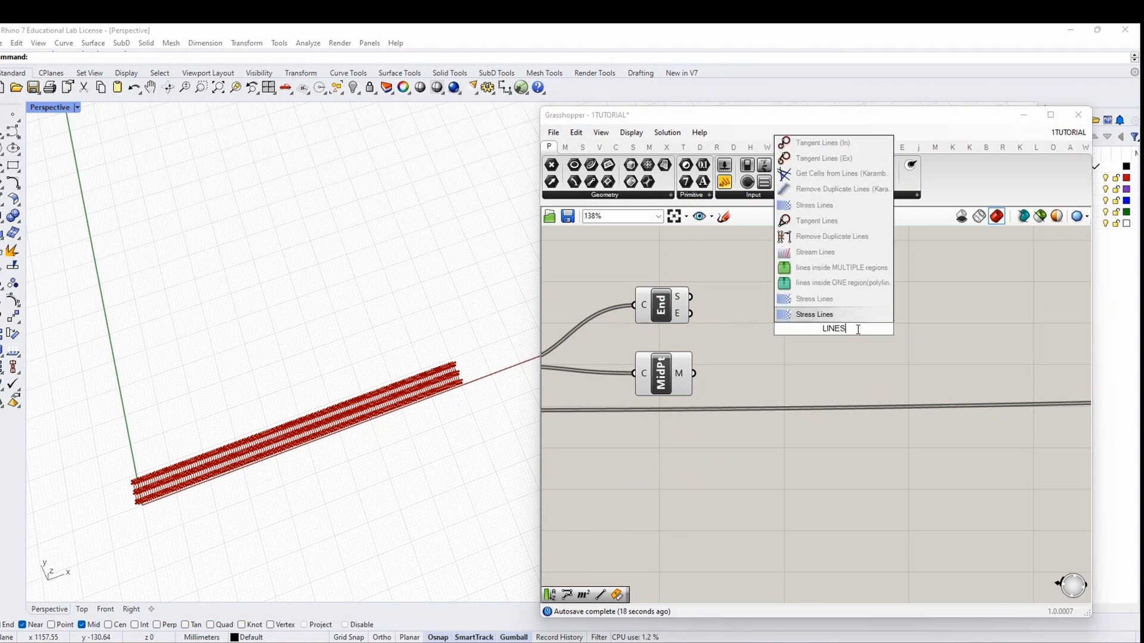
click(832, 338)
double_click(812, 335)
text(LINE)
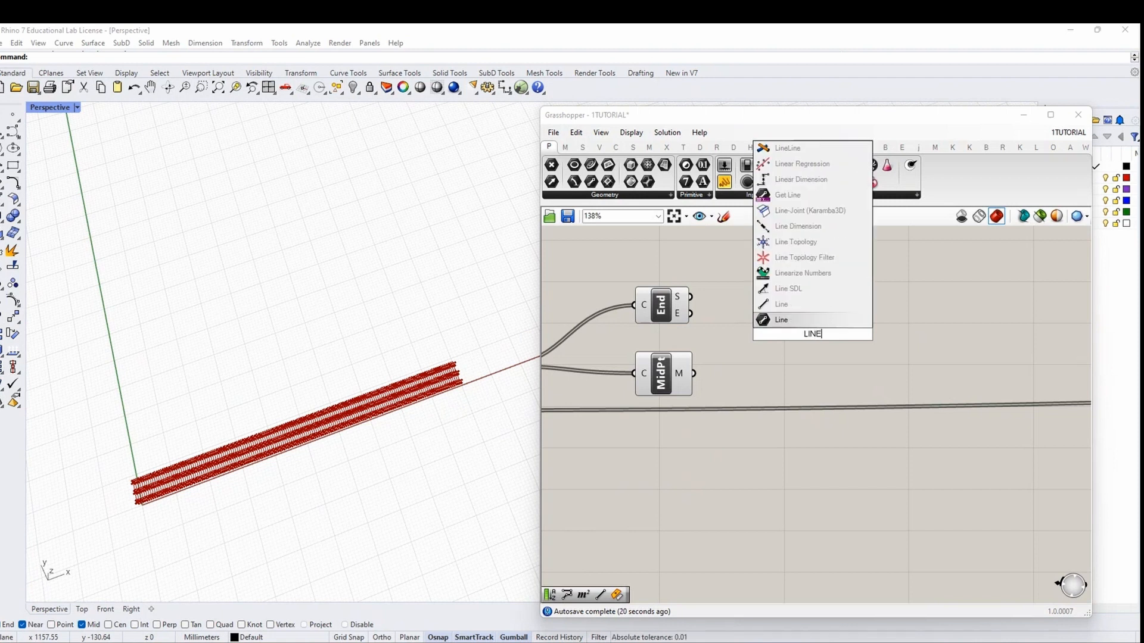
key(Return)
scroll(816, 331, up, 1)
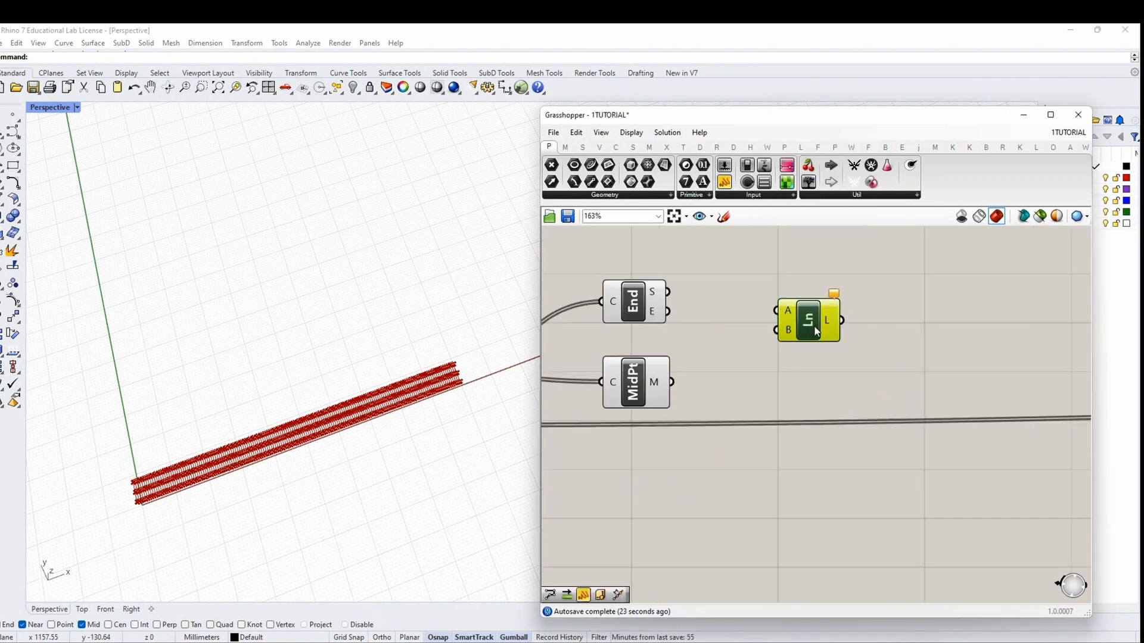
scroll(816, 331, up, 1)
drag(644, 308, 770, 308)
drag(647, 391, 808, 389)
Duplicate the Line and rewire the upper copy from the midpoints to the start points
scroll(400, 385, up, 7)
key(ctrl+c)
key(ctrl+v)
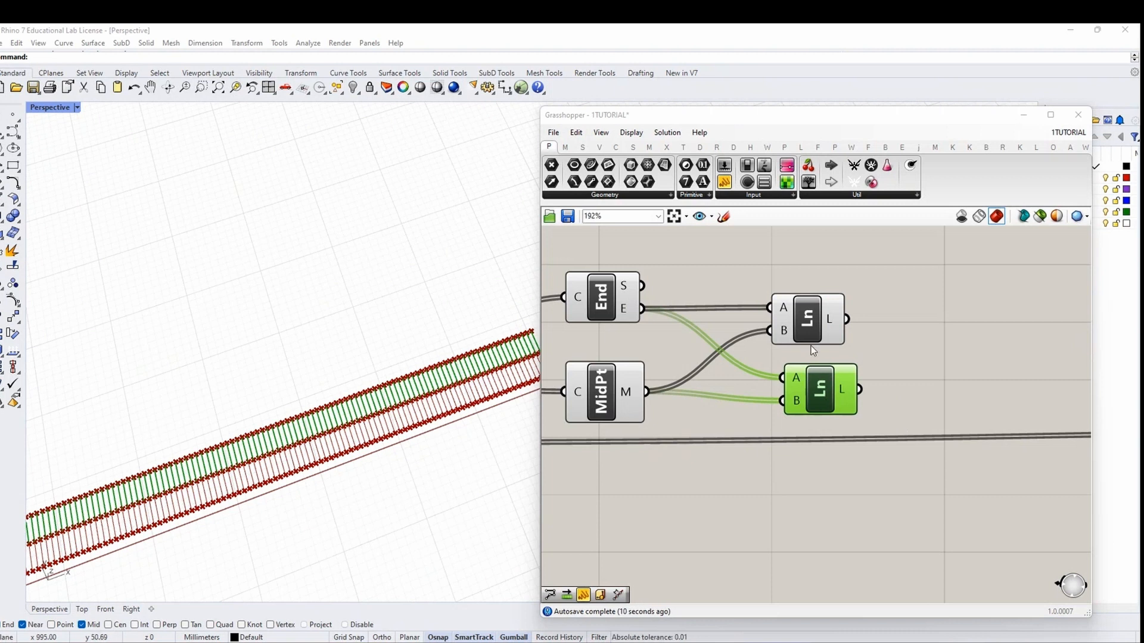
drag(809, 329, 836, 322)
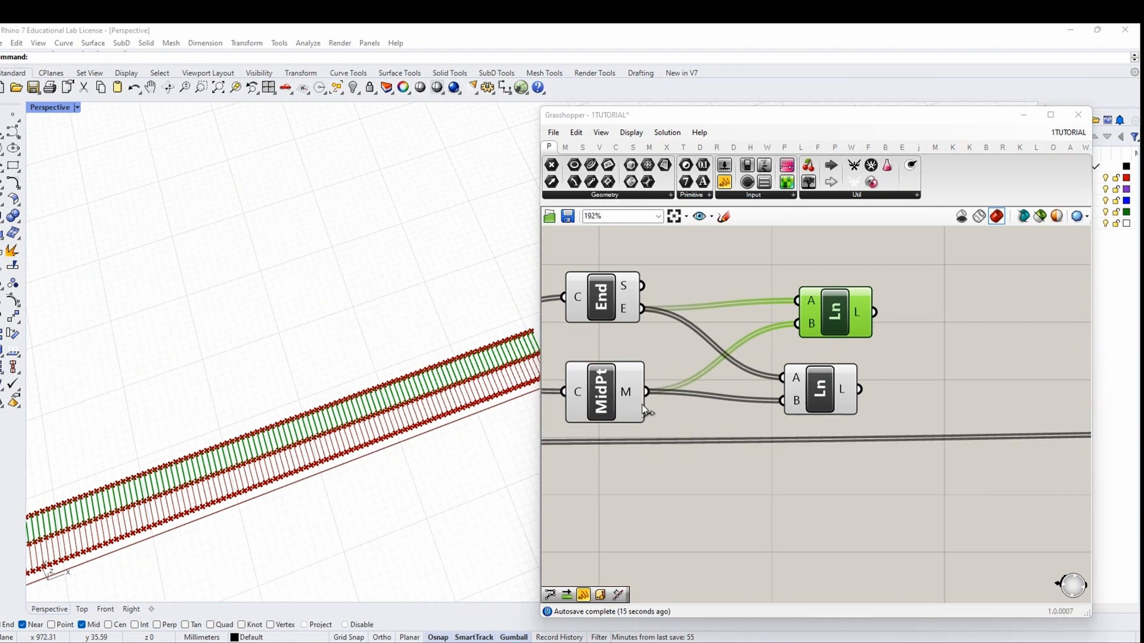
drag(647, 391, 797, 301)
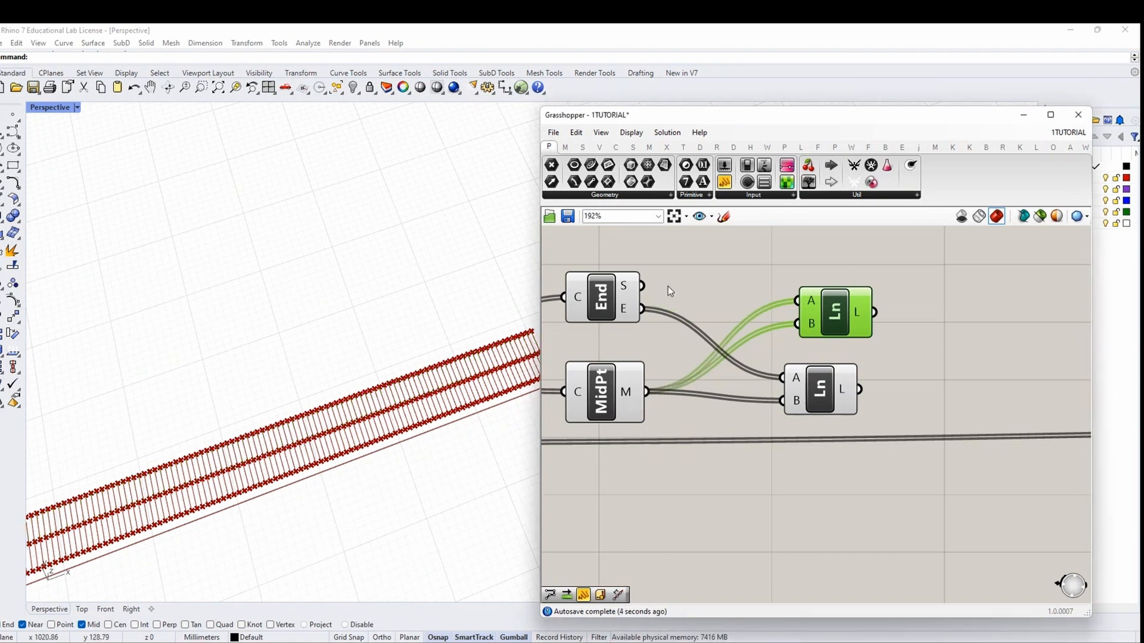
drag(642, 286, 797, 323)
Wire the lower Line from the midpoints to the end points and align both Lines
click(819, 390)
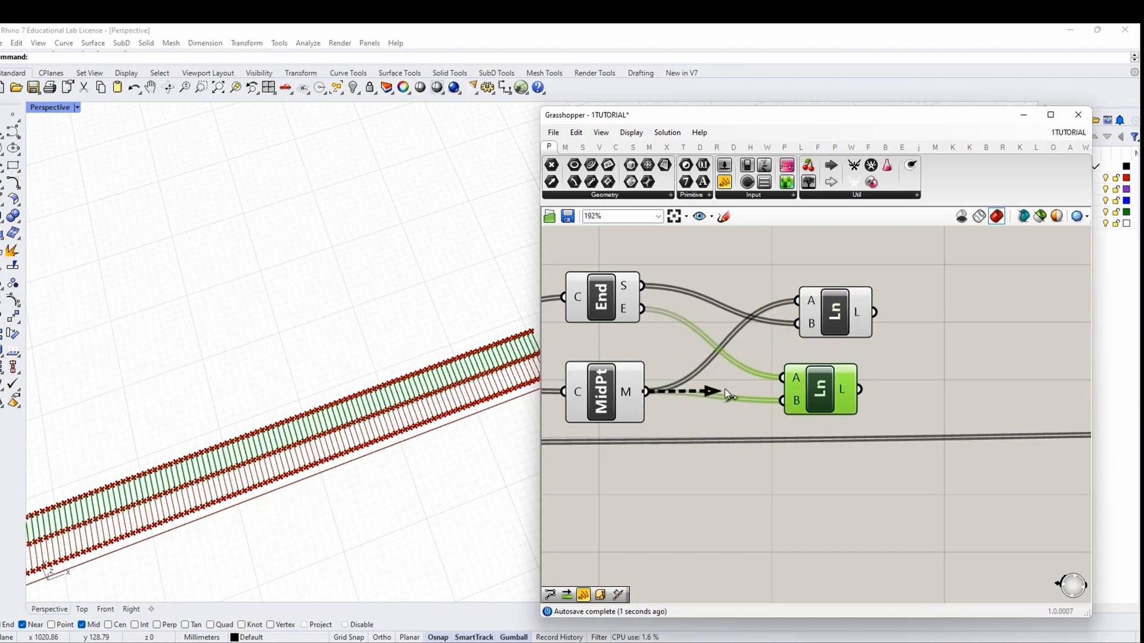
drag(724, 392, 782, 378)
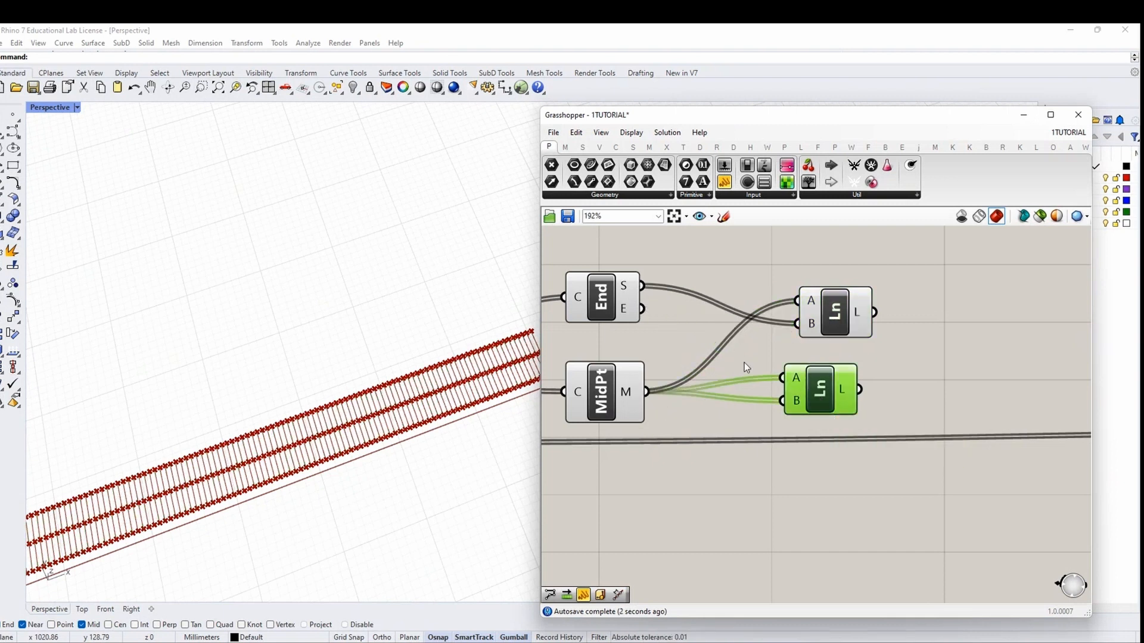
drag(642, 308, 782, 401)
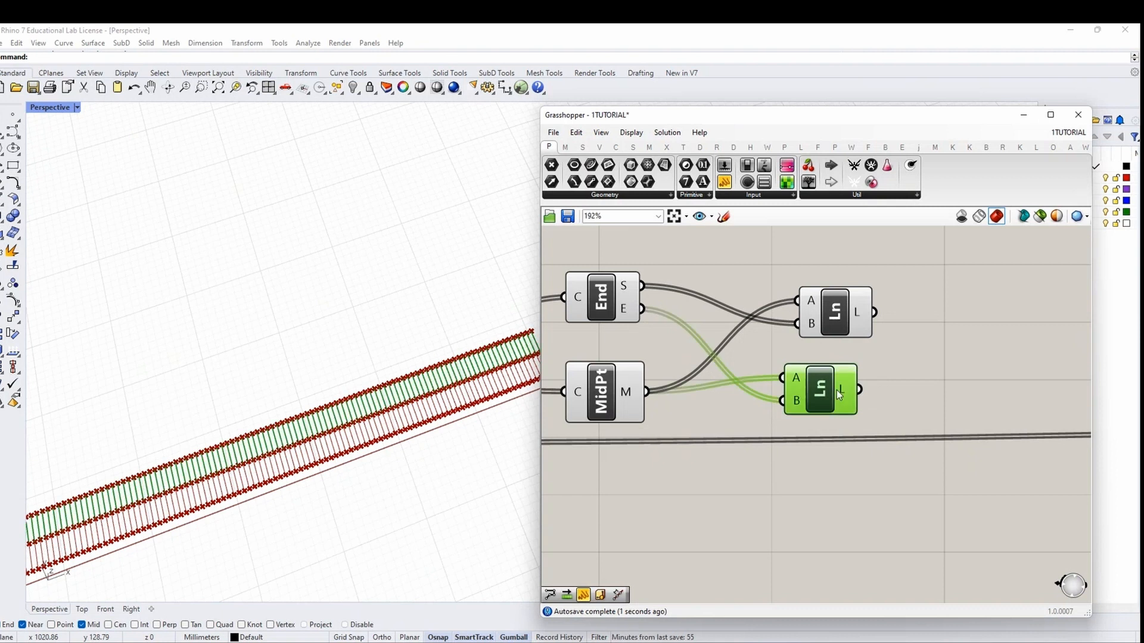
click(849, 320)
drag(850, 320, 834, 320)
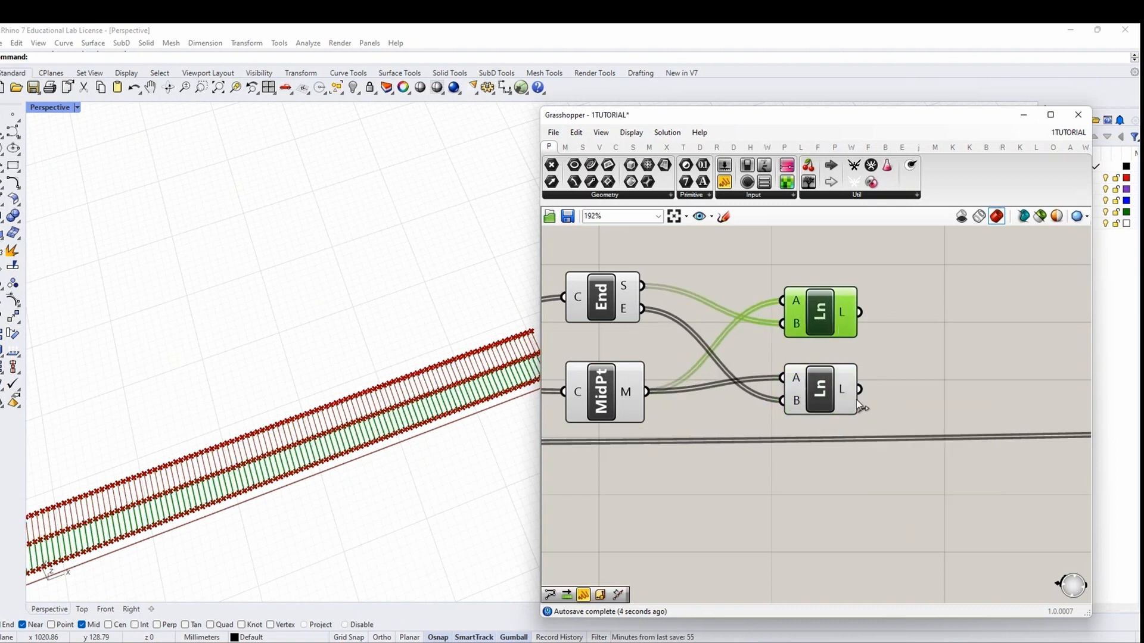
scroll(962, 396, down, 2)
right_drag(968, 394, 679, 396)
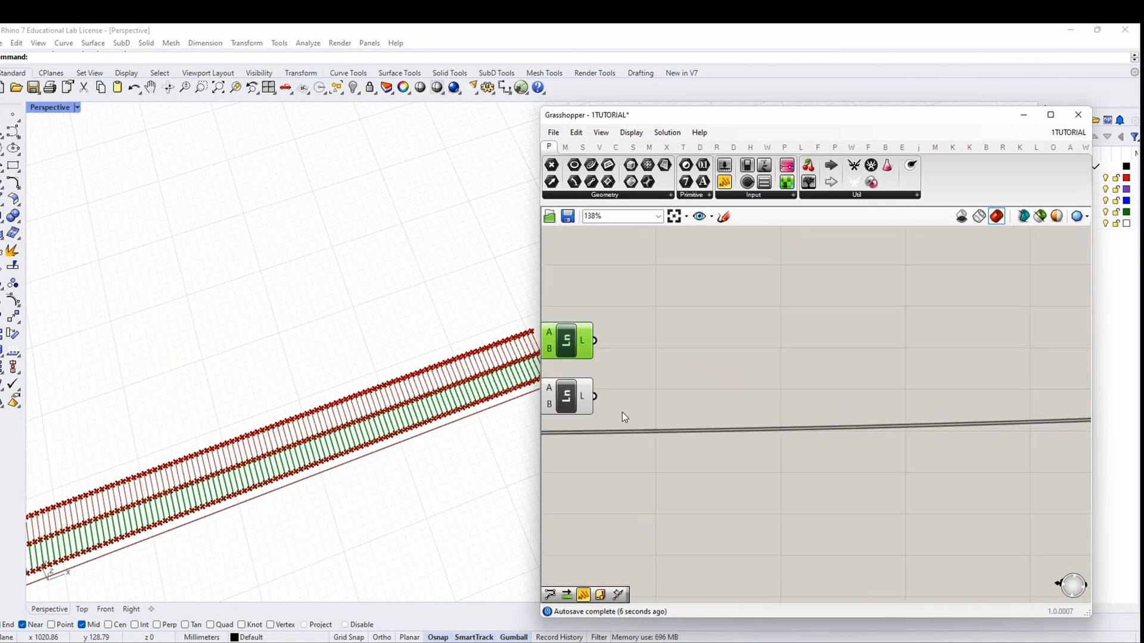
drag(622, 413, 610, 338)
Add a Divide Length component taking the upper Line as its curve
click(827, 326)
double_click(827, 326)
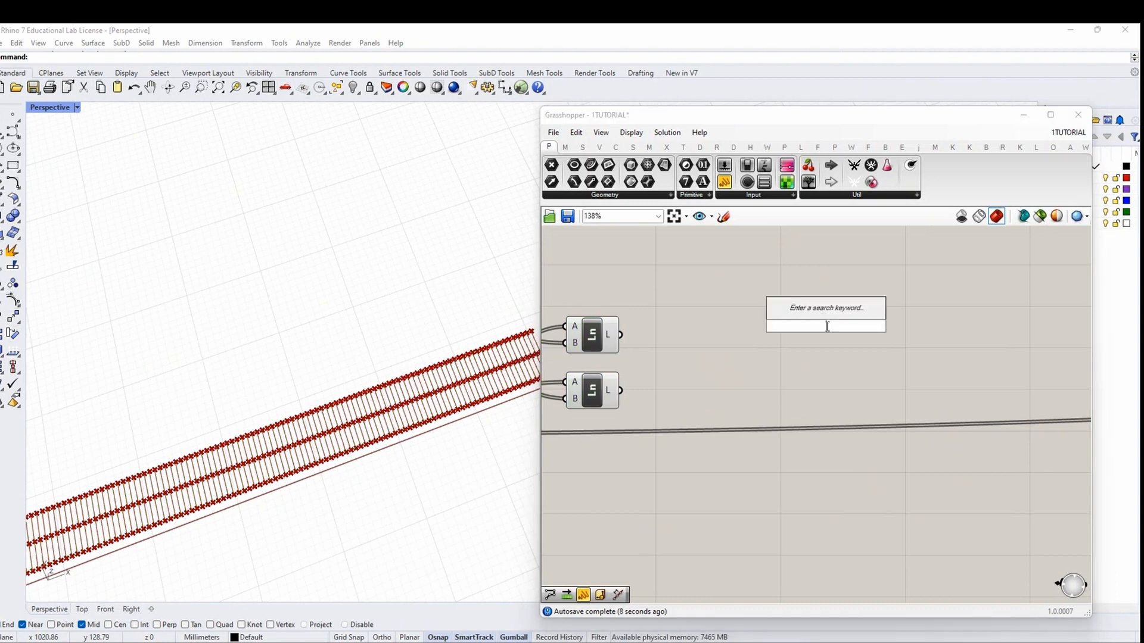
text(DIVIDE )
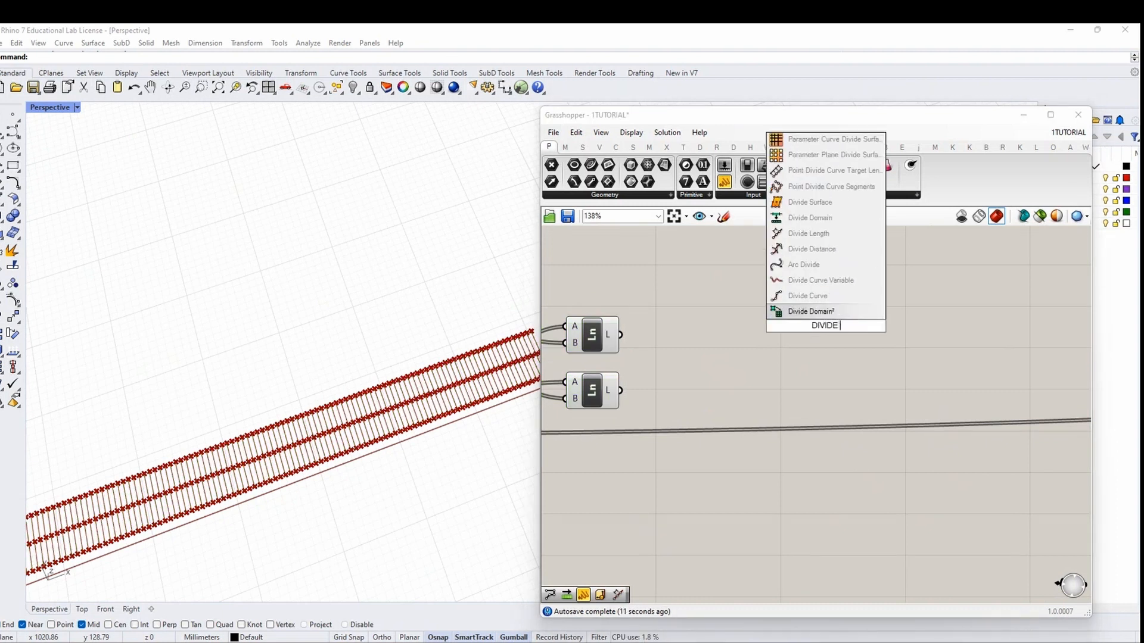
text(LENGTH)
key(Return)
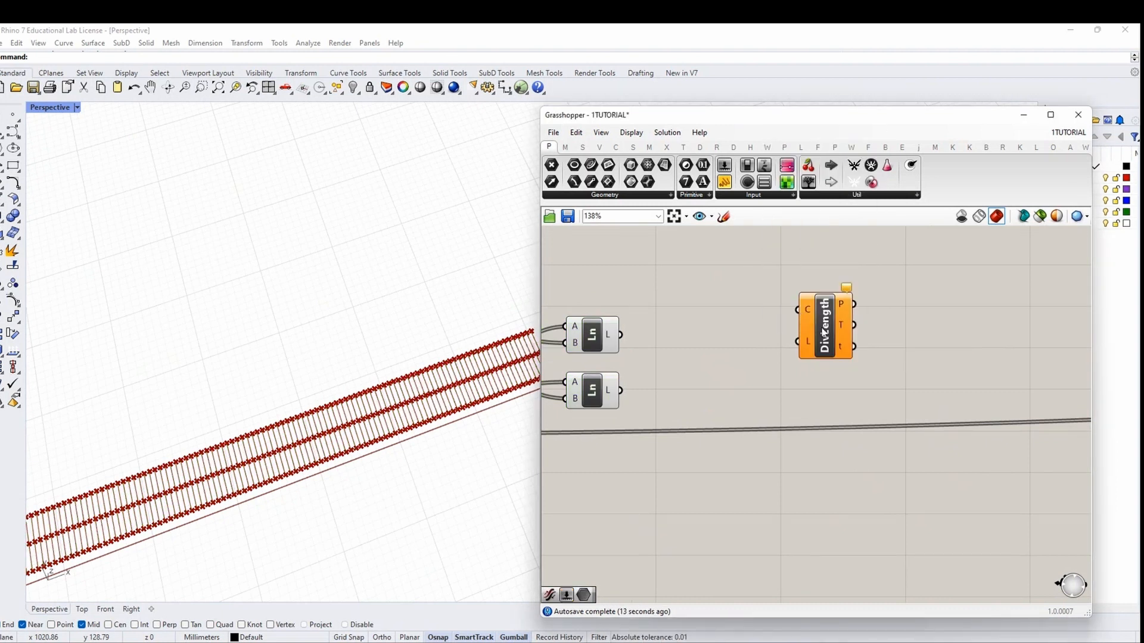
drag(663, 337, 781, 311)
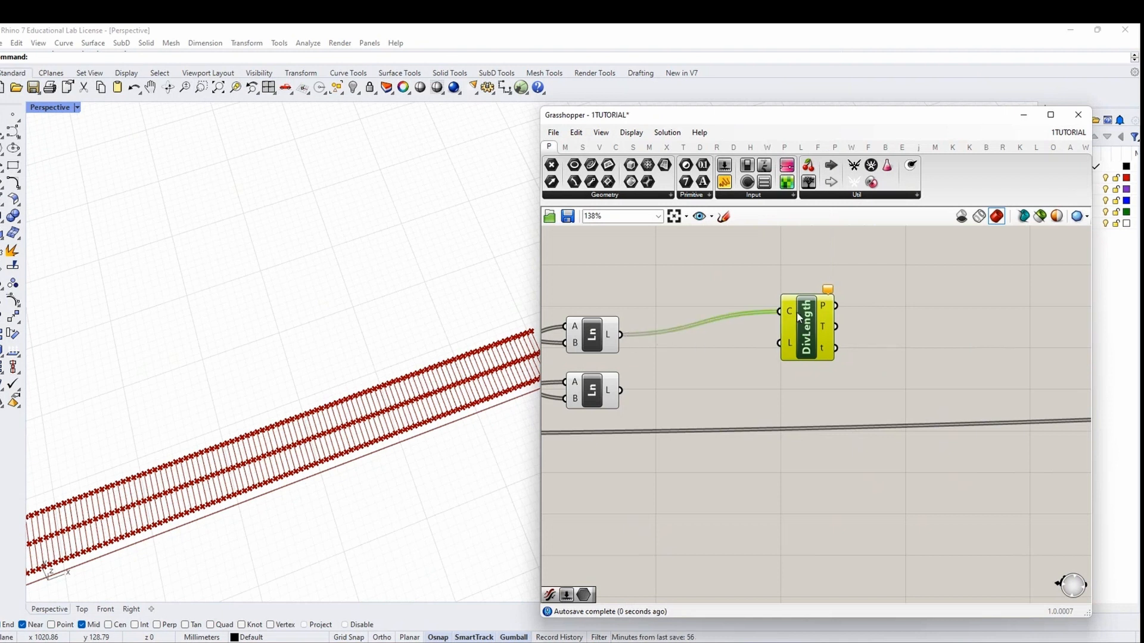
mouse_move(600, 337)
mouse_down()
mouse_move(613, 344)
mouse_move(603, 322)
mouse_up()
right_drag(614, 328, 660, 403)
Add a Number parameter named WAVES SIZE feeding the division length input
double_click(662, 305)
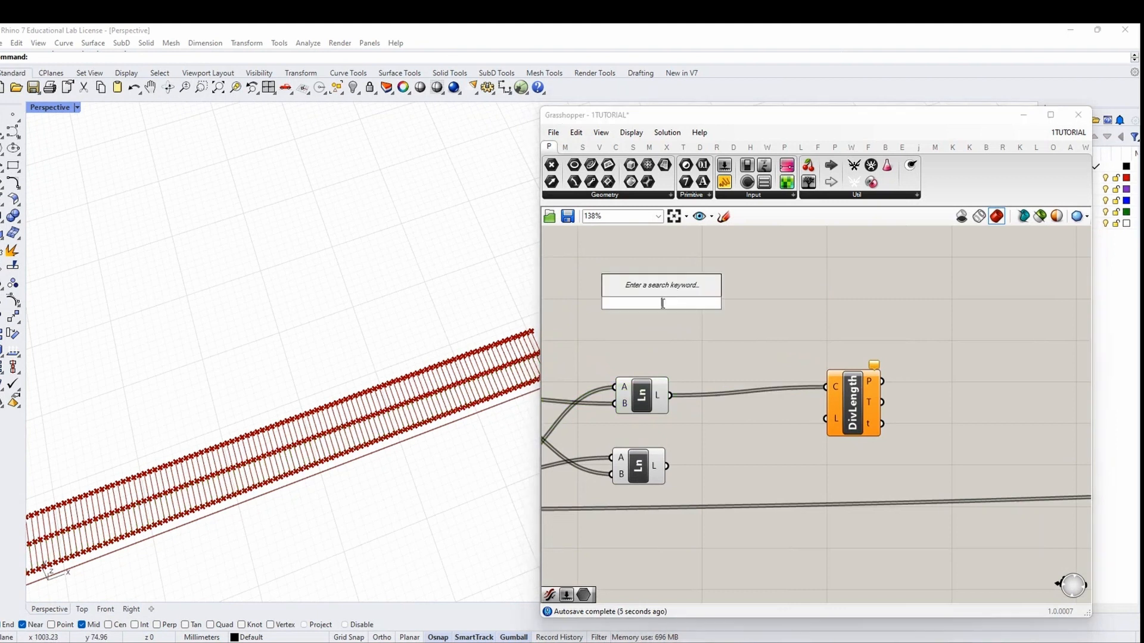
text(NUMBER)
key(Return)
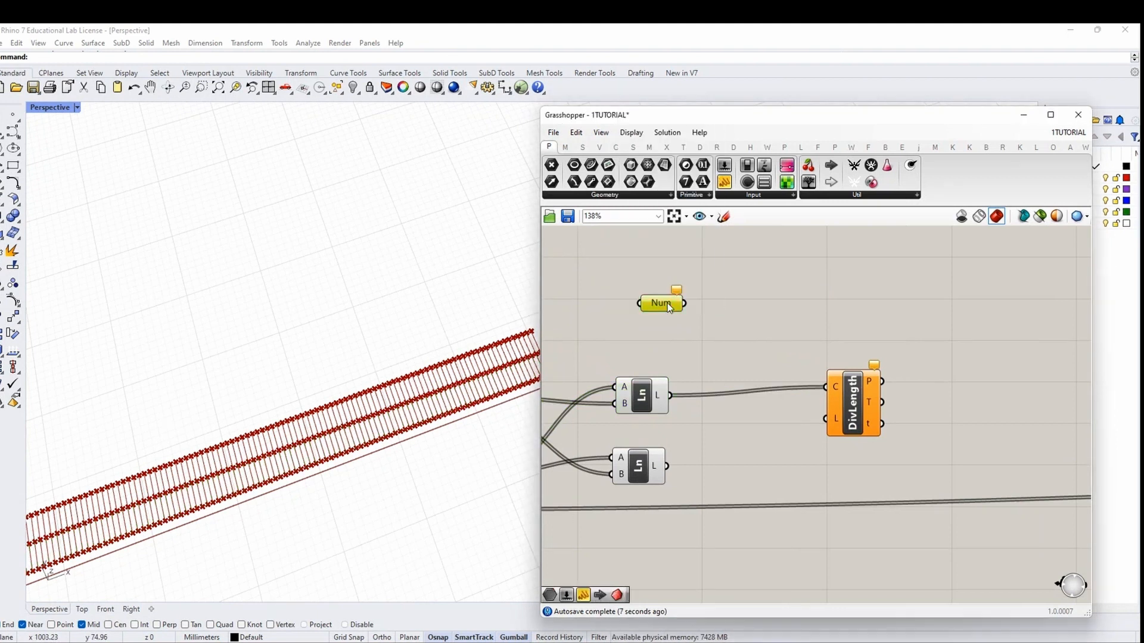
right_click(667, 303)
text(WAVESS)
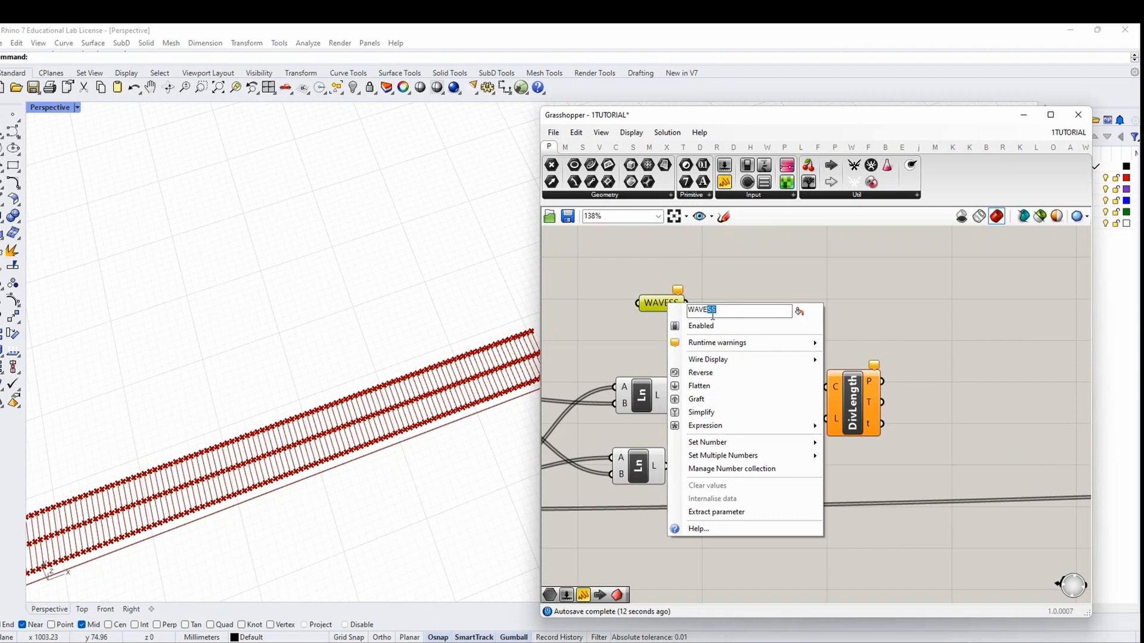
key(BackSpace)
text(S SIZE)
key(Return)
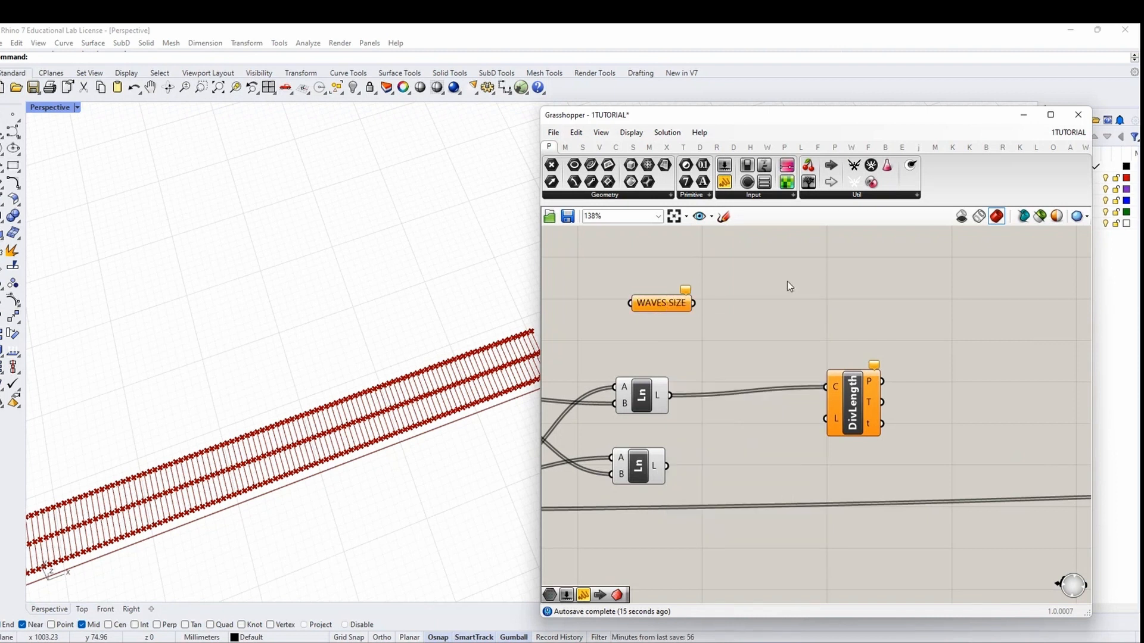
drag(694, 303, 825, 419)
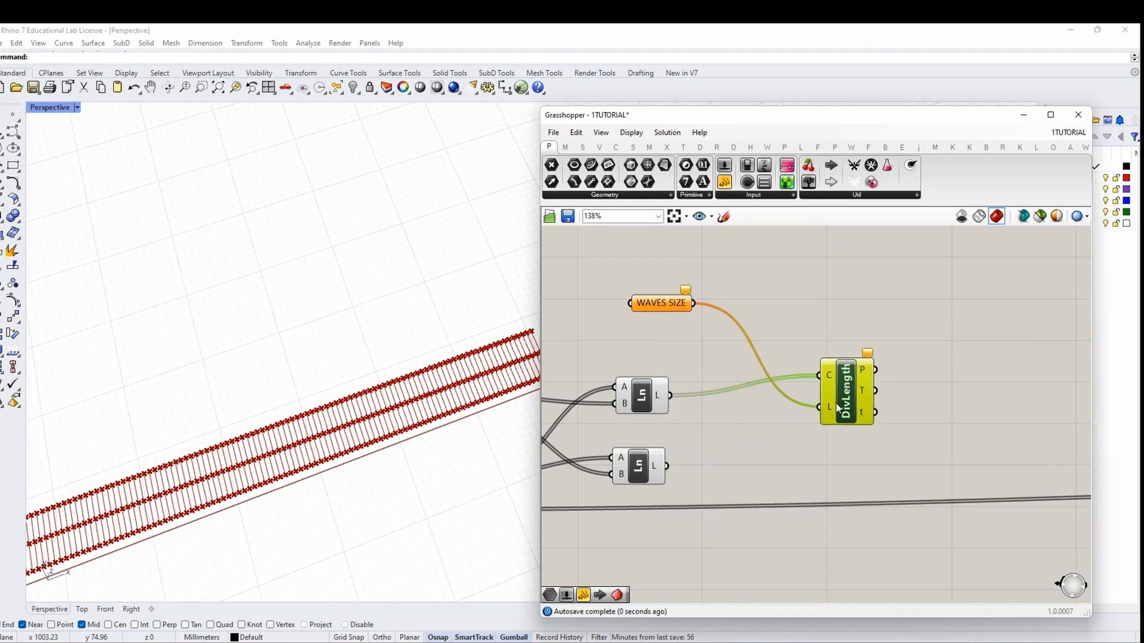
right_drag(835, 403, 983, 435)
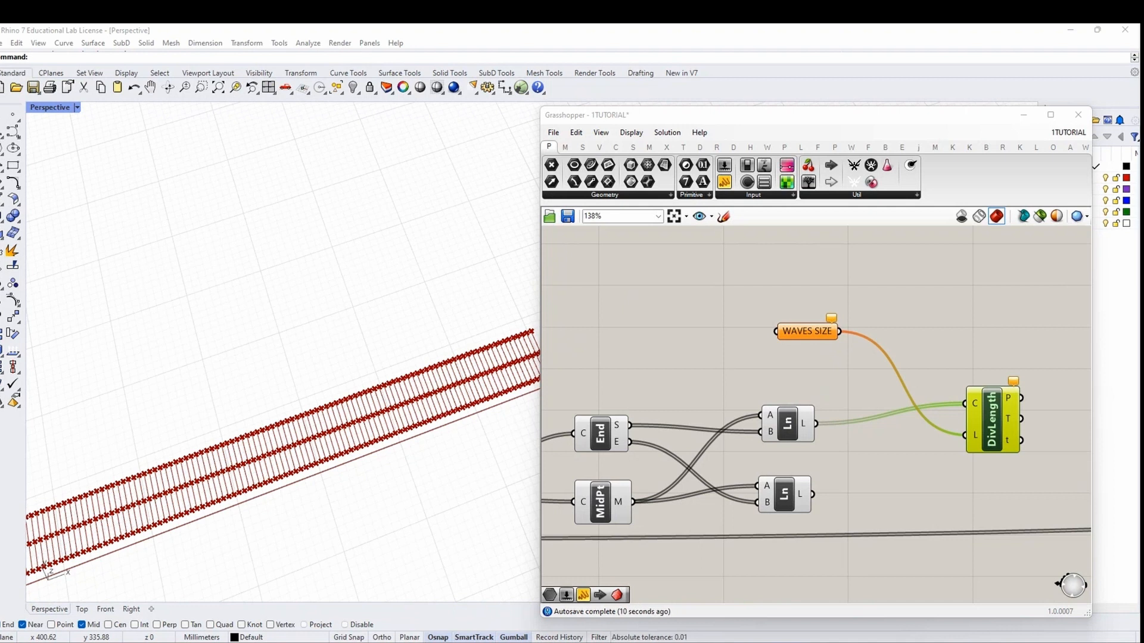
Create a 4<100 number slider driving WAVES SIZE and set it to 10
double_click(674, 273)
text(4<100)
key(Return)
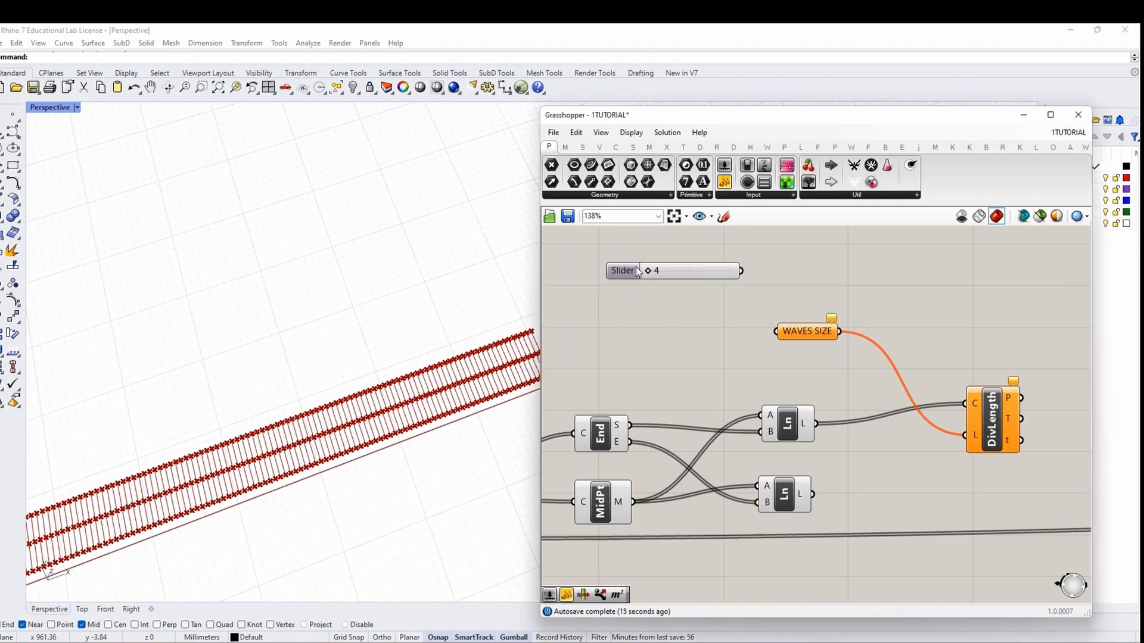
drag(752, 271, 811, 332)
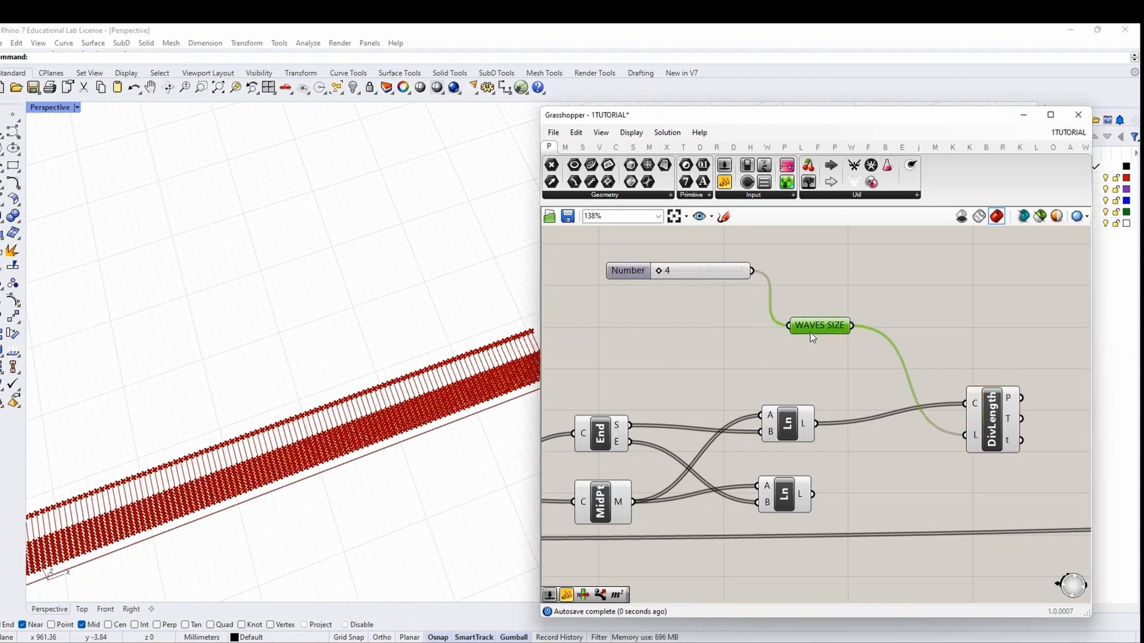
right_drag(663, 384, 657, 378)
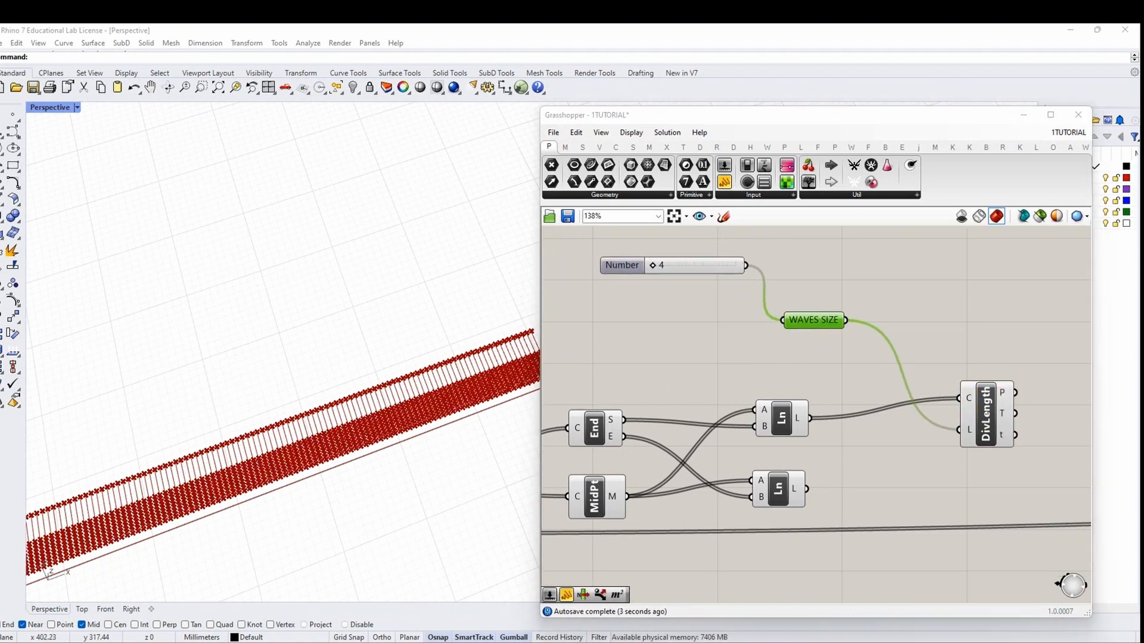
scroll(727, 291, up, 1)
drag(640, 261, 647, 263)
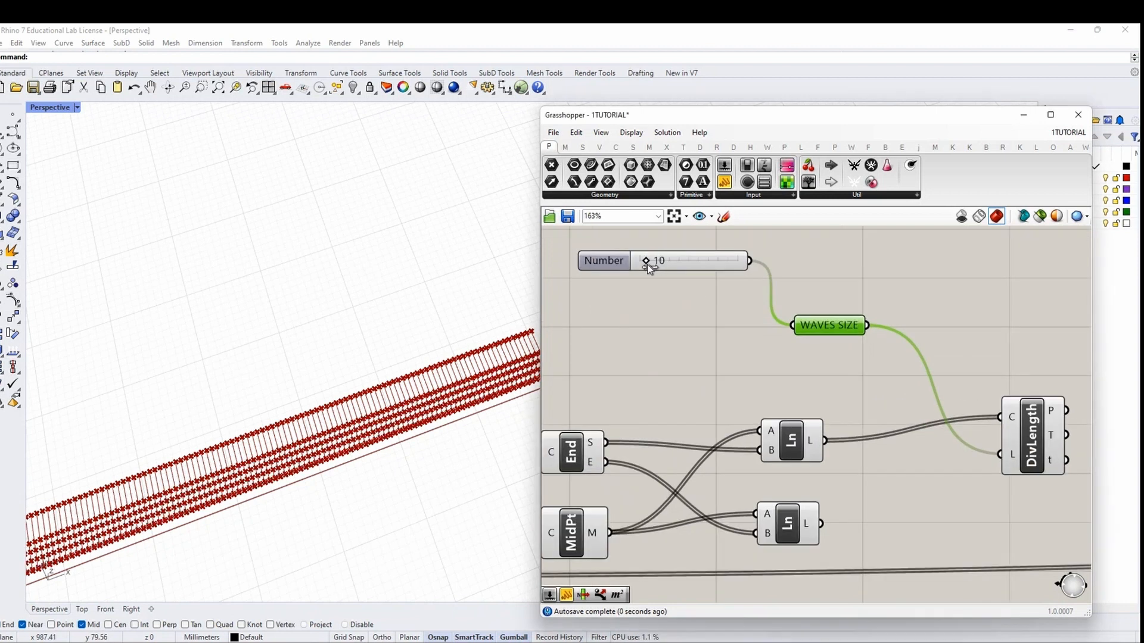
Copy Divide Length below, feed it the lower Line, and align both components
right_drag(775, 331, 676, 311)
scroll(785, 330, down, 2)
click(900, 400)
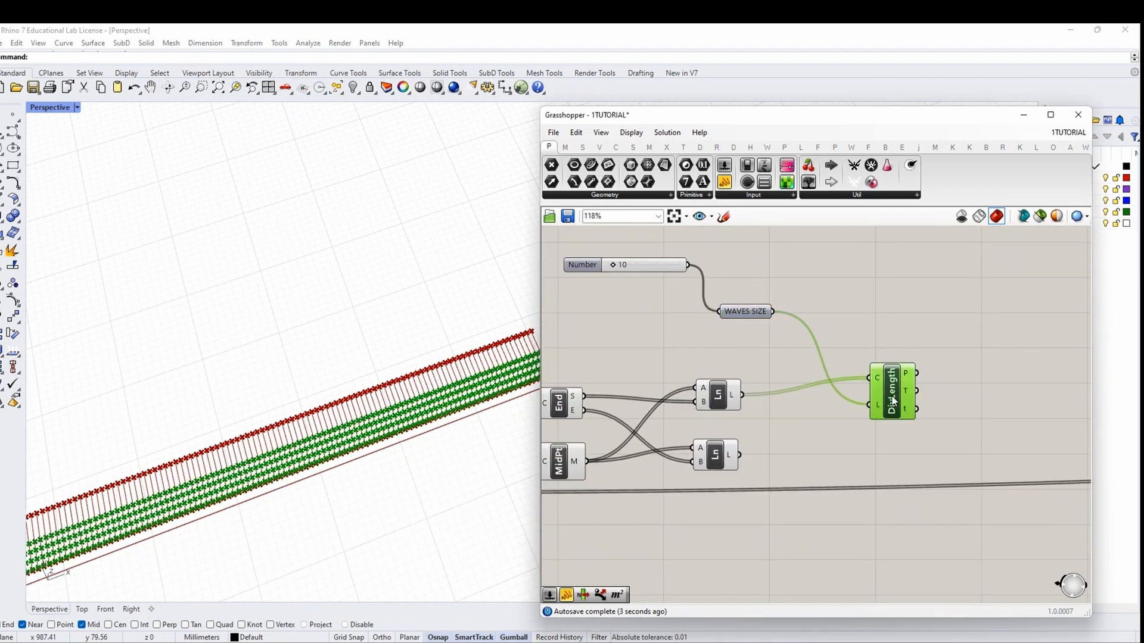
alt+drag(898, 404, 893, 507)
drag(740, 456, 862, 478)
right_drag(950, 480, 797, 468)
drag(799, 490, 740, 361)
click(726, 340)
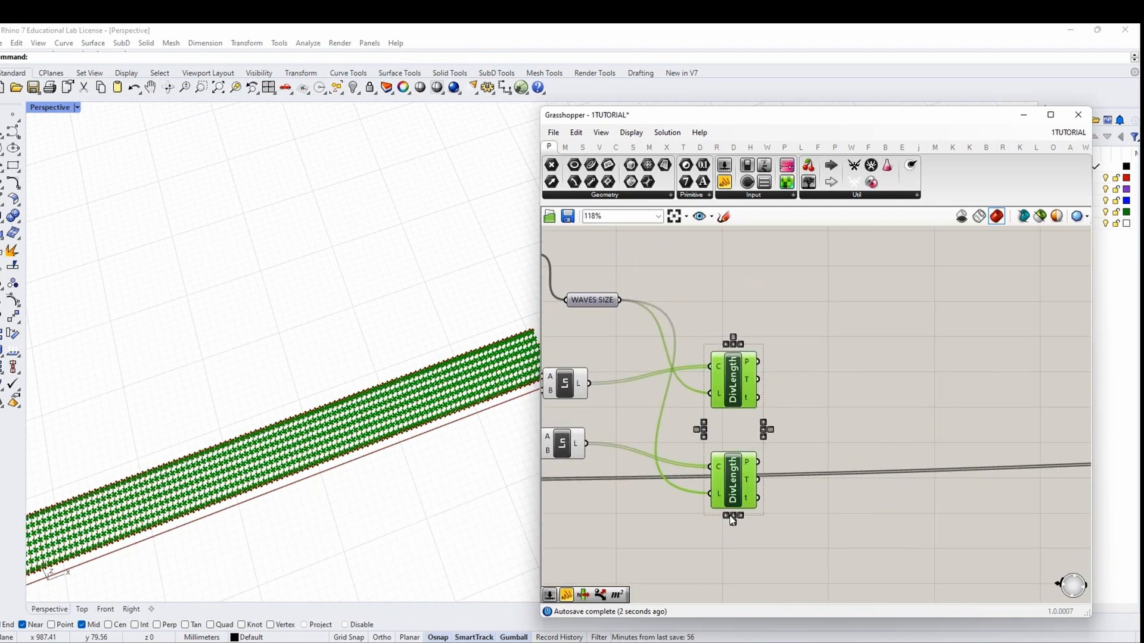
click(652, 351)
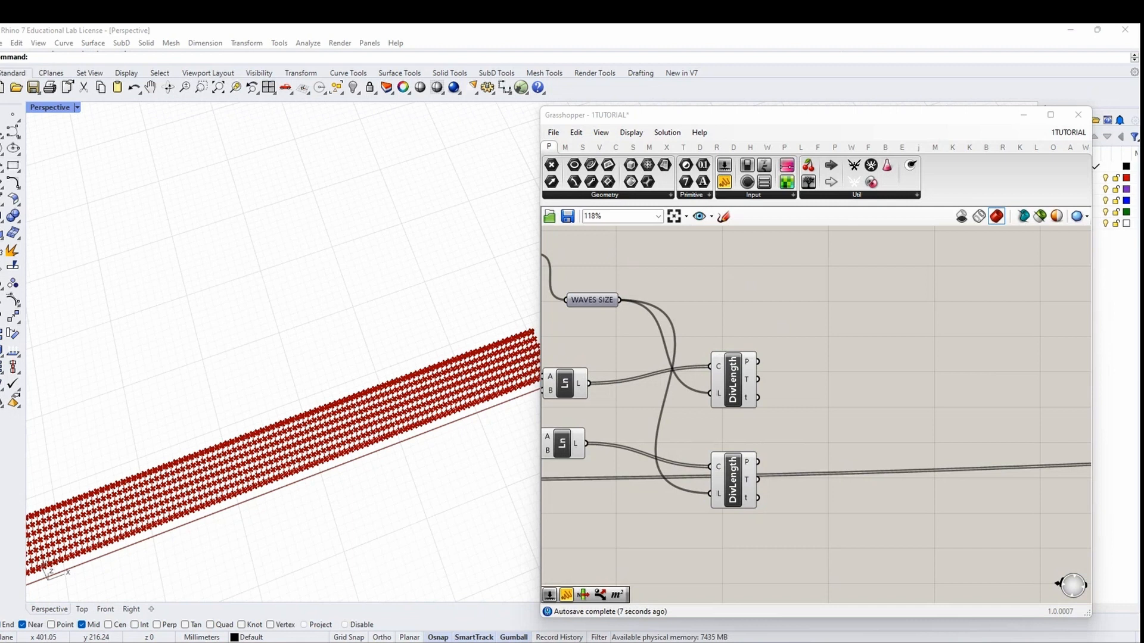
Place a Merge component to the right of the two Divide Length components
double_click(895, 398)
text(M)
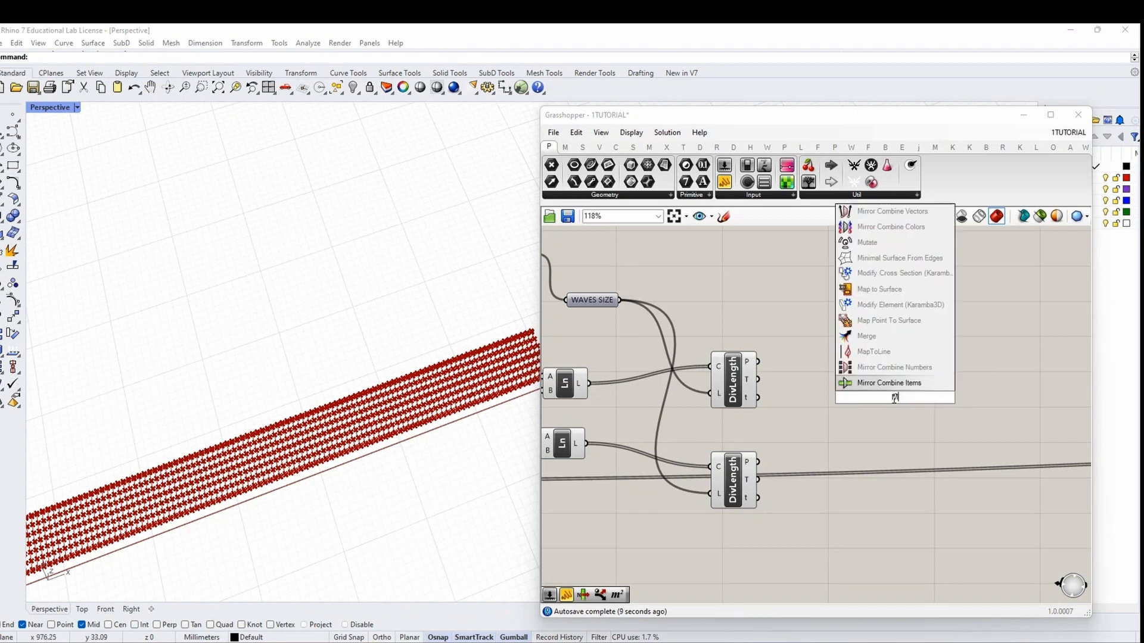
text(ERGE)
key(Return)
right_drag(818, 403, 859, 403)
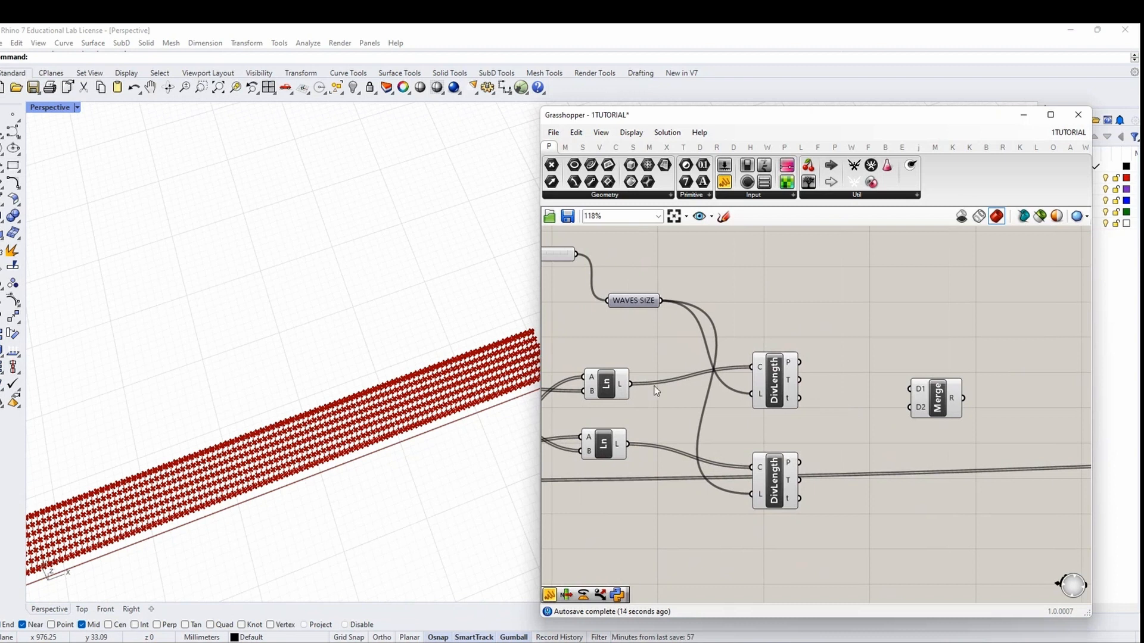
drag(940, 402, 943, 393)
Lower the upper Divide Length slightly and review the definition back to End and MidPt
drag(774, 382, 771, 406)
right_drag(690, 360, 754, 372)
scroll(789, 370, down, 1)
click(779, 374)
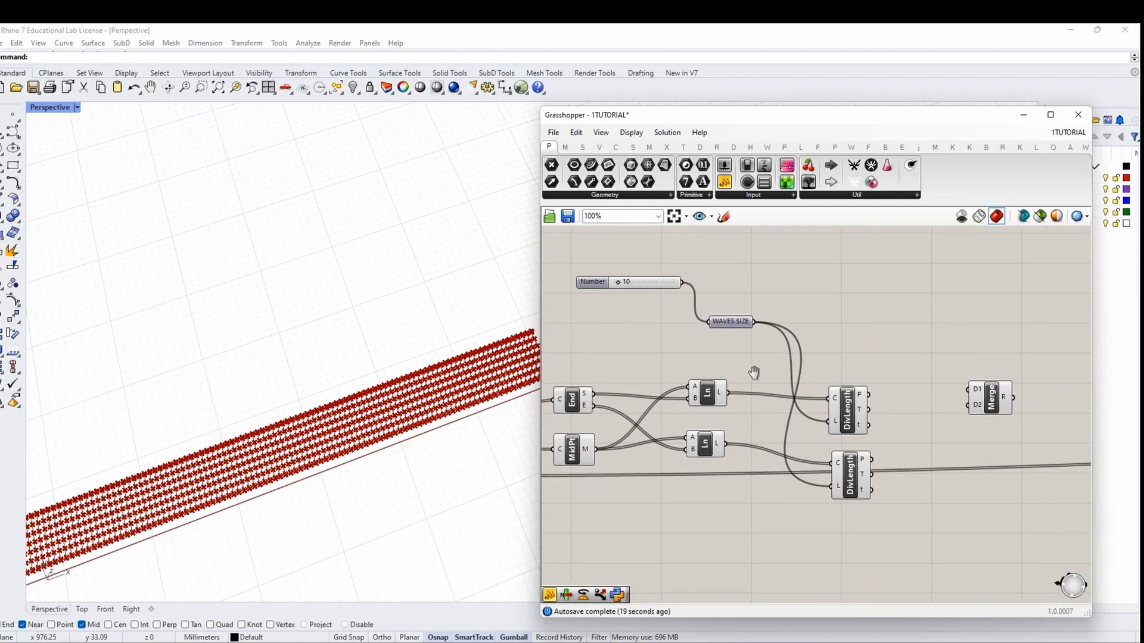
scroll(484, 377, up, 3)
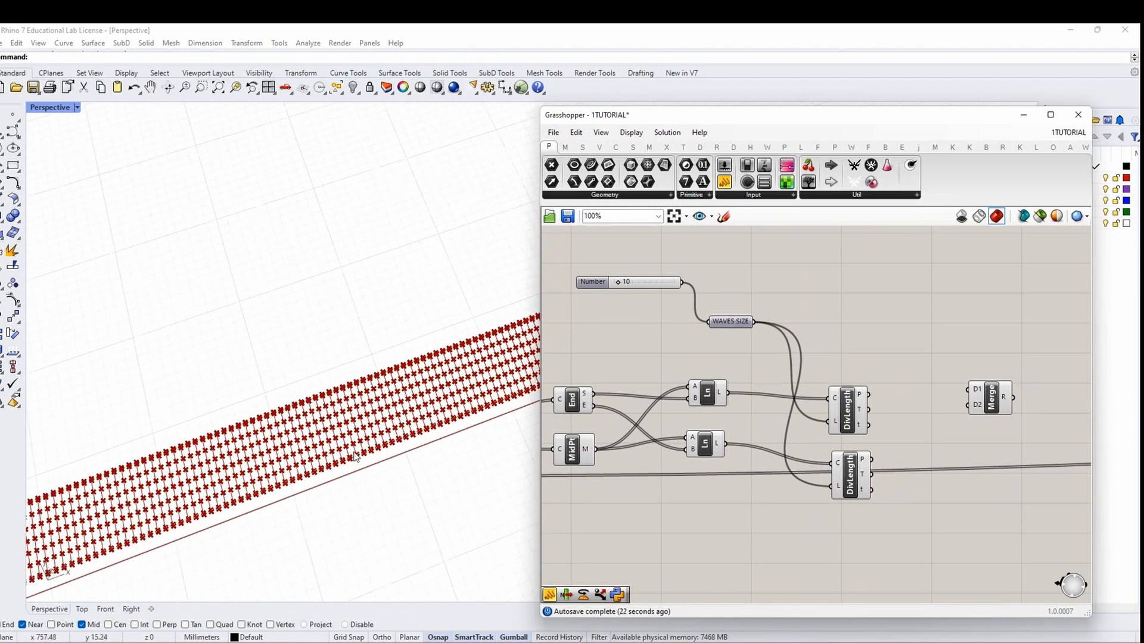
scroll(364, 372, up, 2)
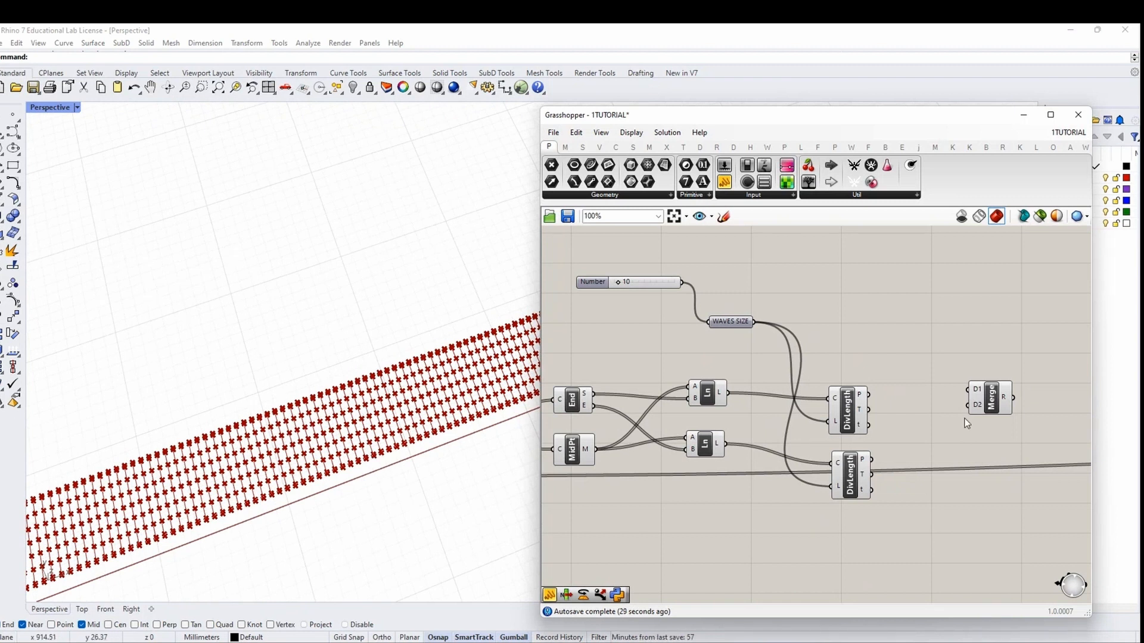
right_drag(1035, 421, 921, 408)
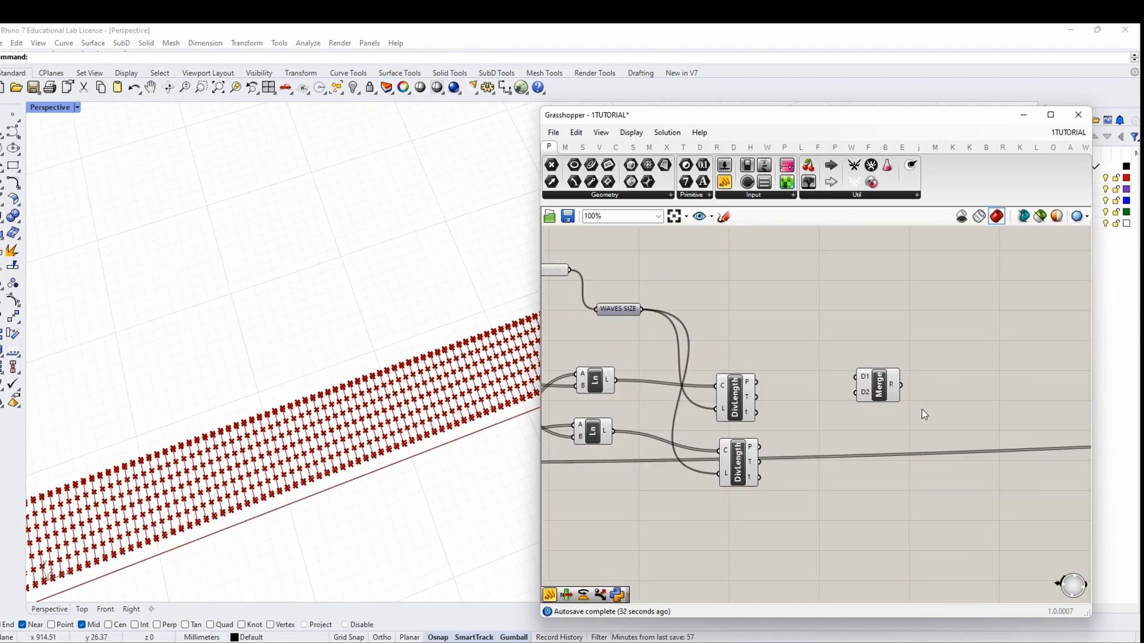
right_drag(610, 308, 660, 320)
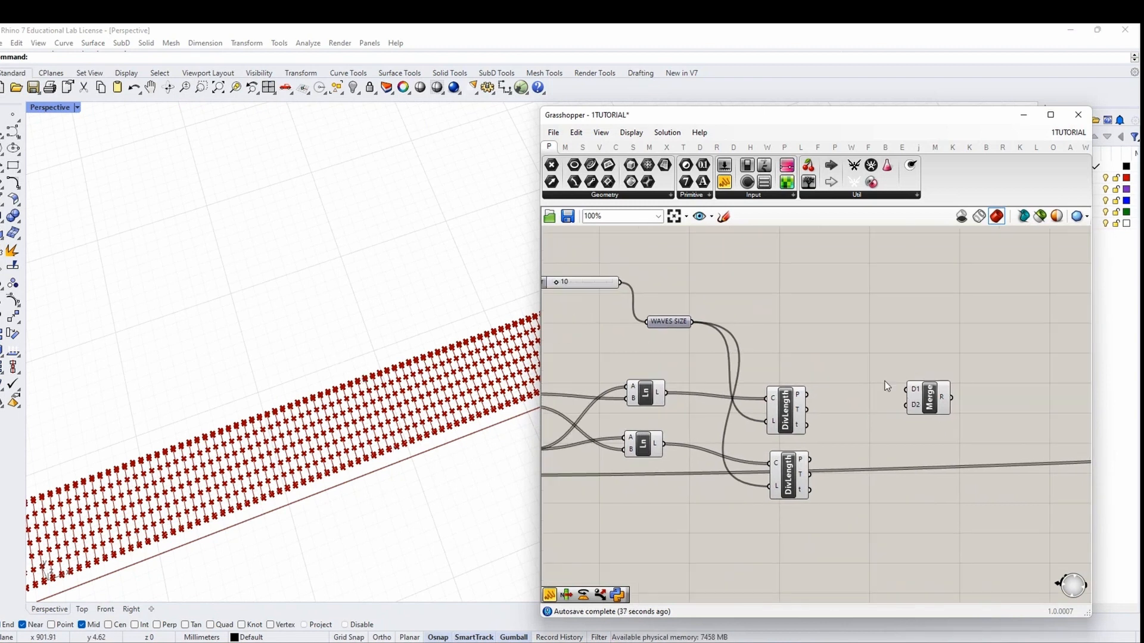
right_drag(885, 382, 979, 371)
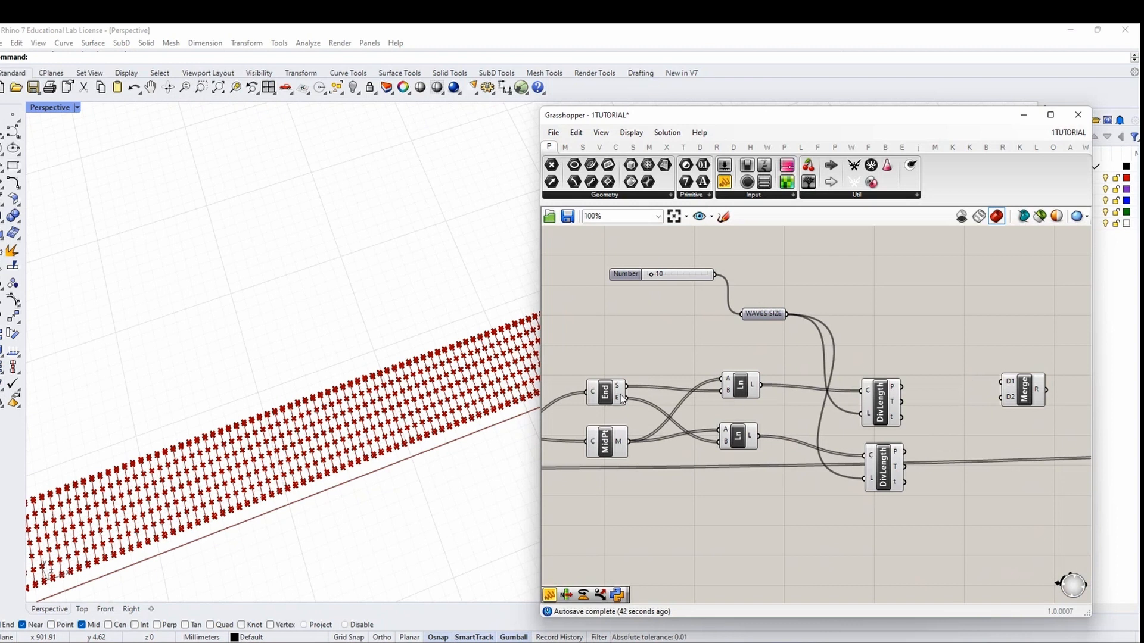
Wire the curve's end point into Merge and add a fourth data input (D4)
drag(622, 399, 1003, 397)
scroll(1013, 410, up, 5)
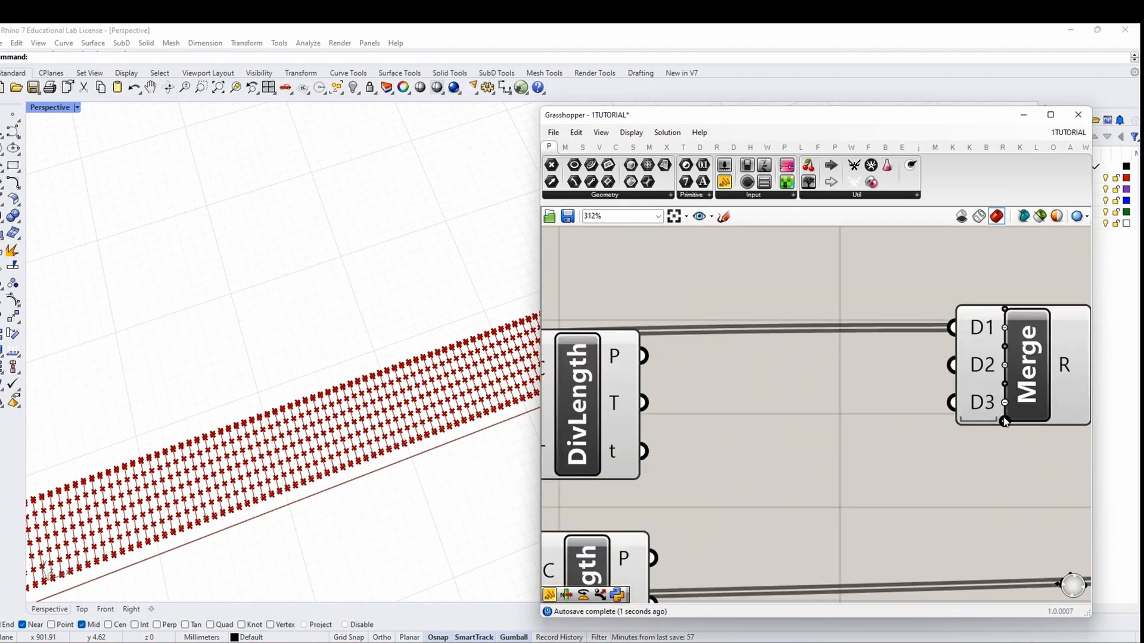
click(1005, 423)
scroll(1007, 426, down, 5)
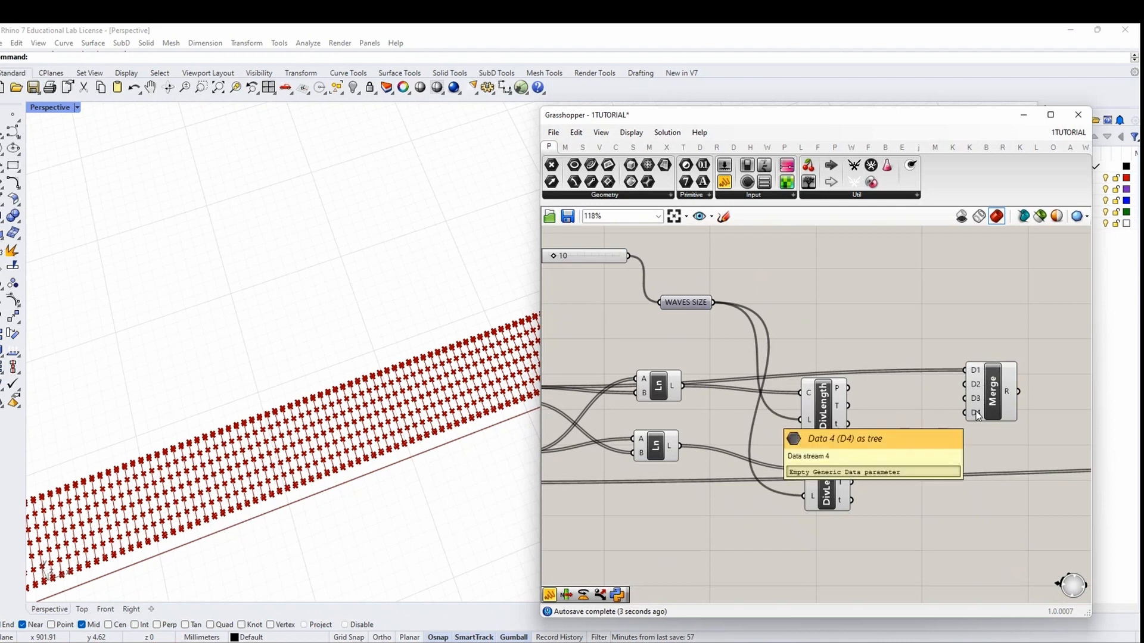
scroll(930, 426, up, 1)
Graft the P outputs of both the upper and lower DivLength components
click(777, 382)
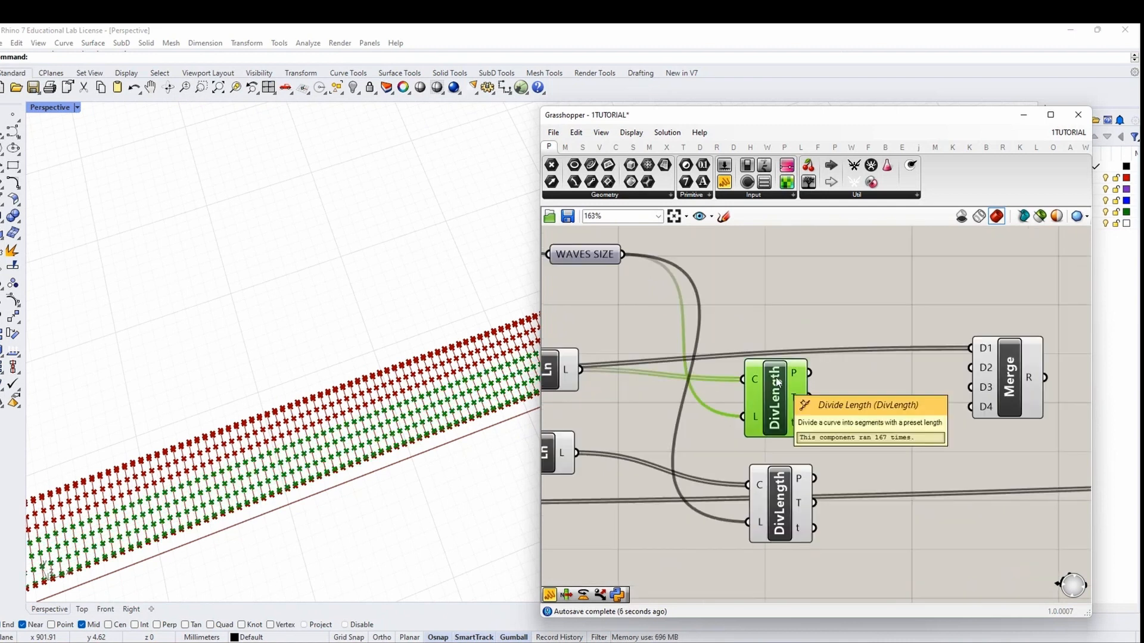
scroll(793, 383, up, 3)
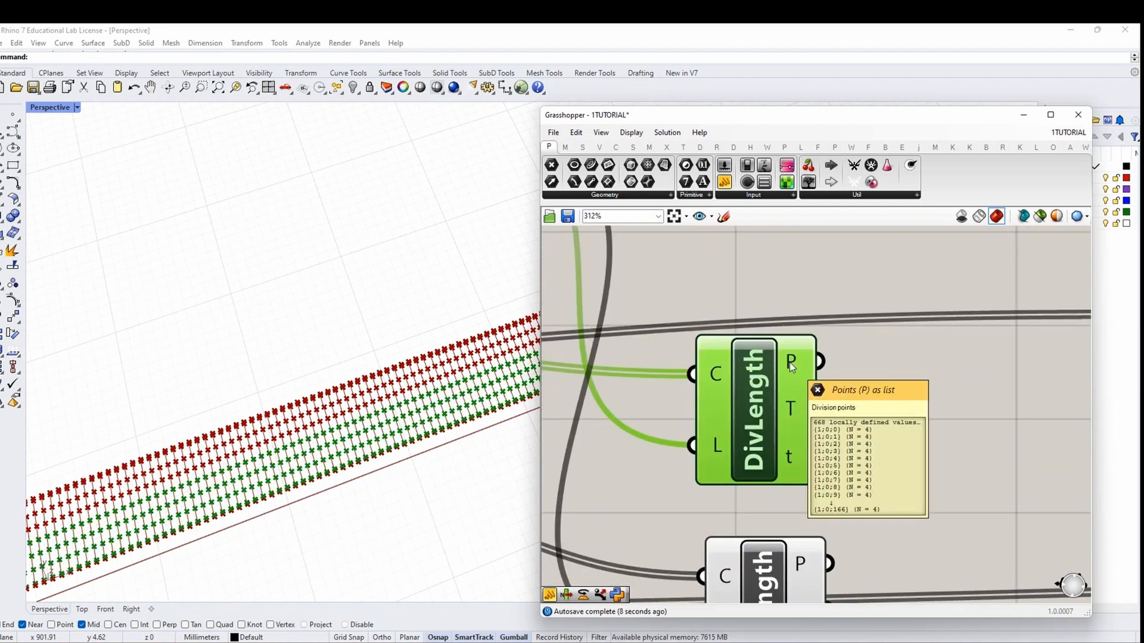
right_click(789, 362)
click(840, 435)
scroll(793, 369, down, 3)
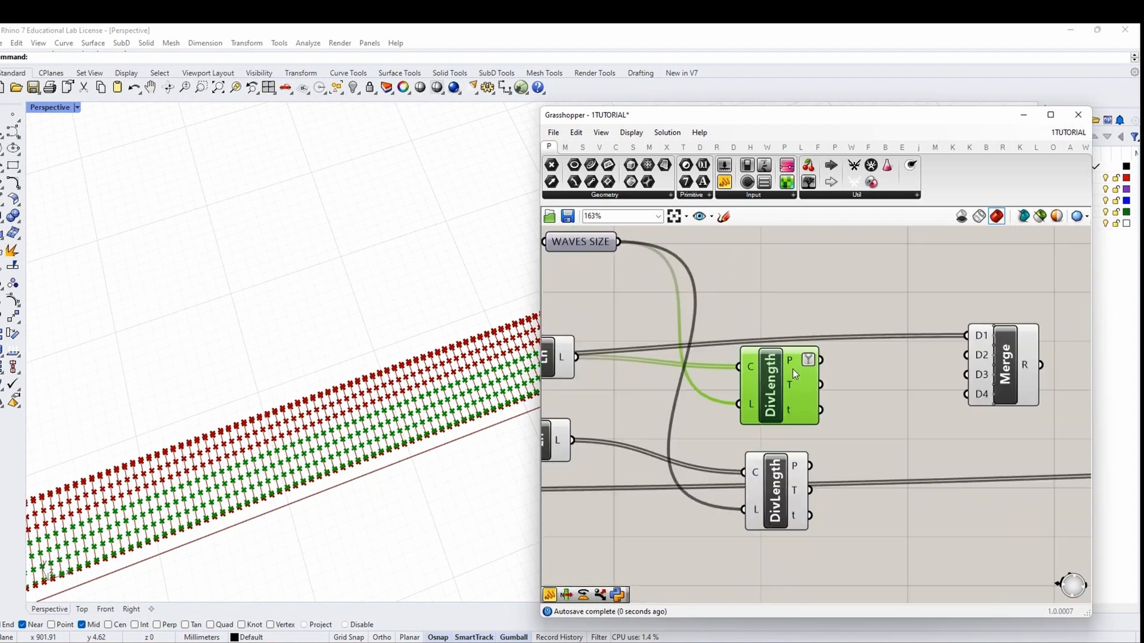
scroll(793, 369, up, 1)
right_click(797, 467)
click(827, 542)
Wire both DivLength point outputs into Merge (lower into D3) and End's end points into D4
mouse_move(792, 343)
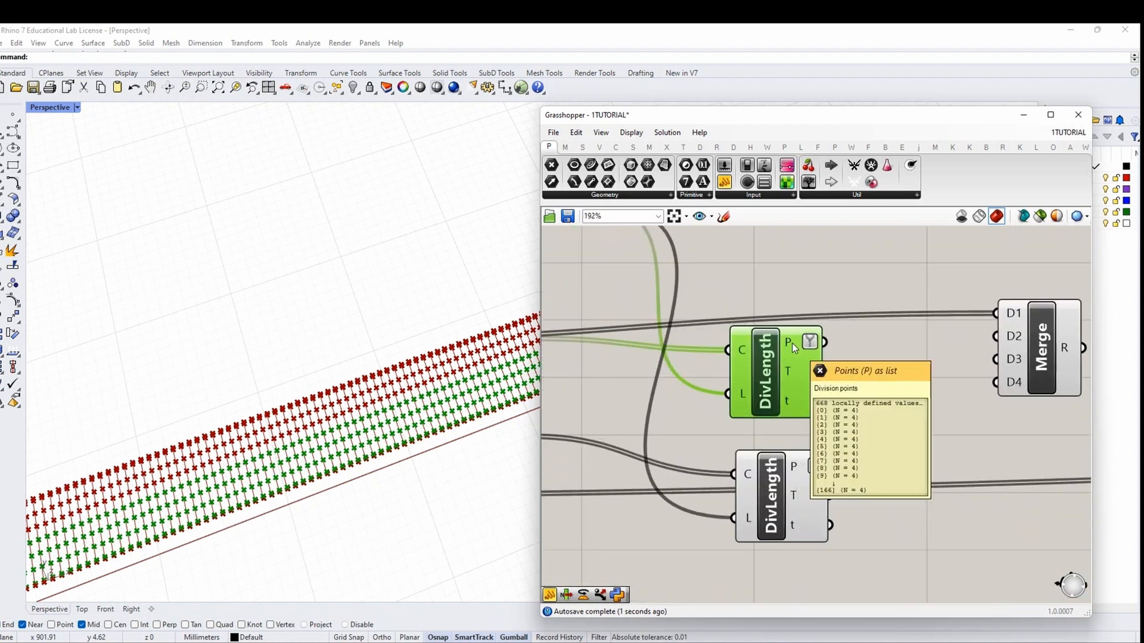
drag(825, 343, 996, 337)
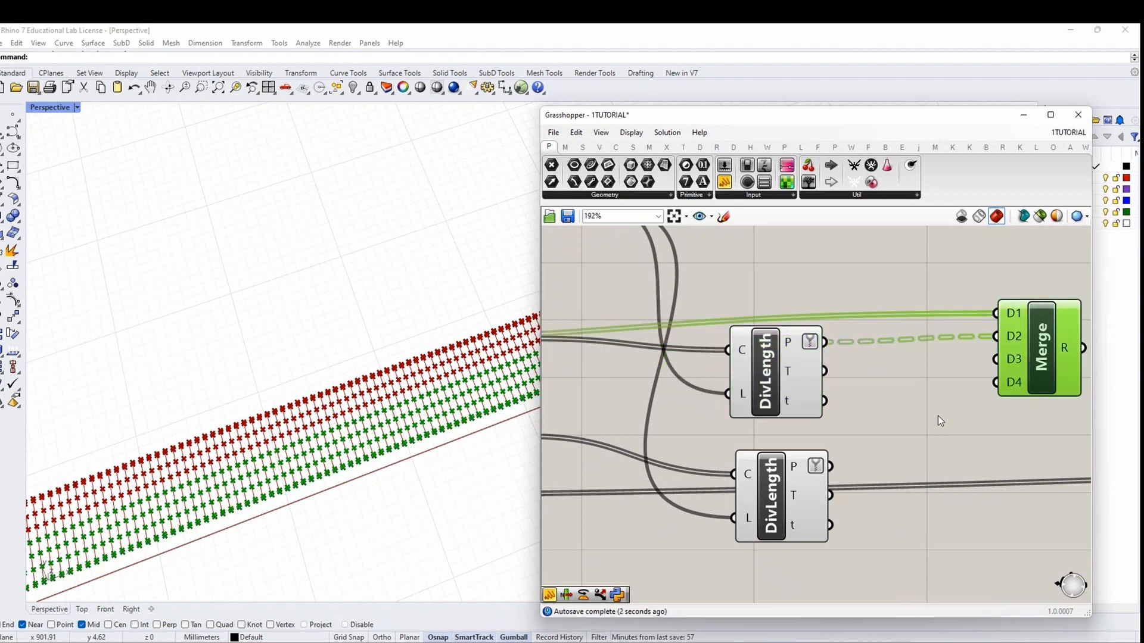
drag(831, 466, 1014, 360)
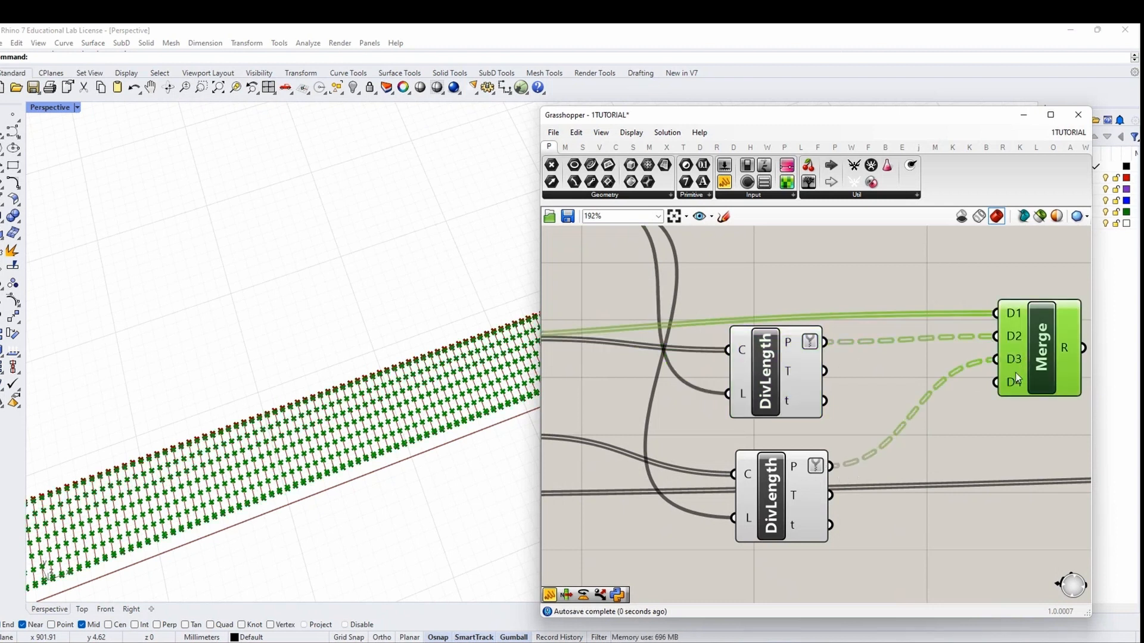
scroll(704, 381, down, 3)
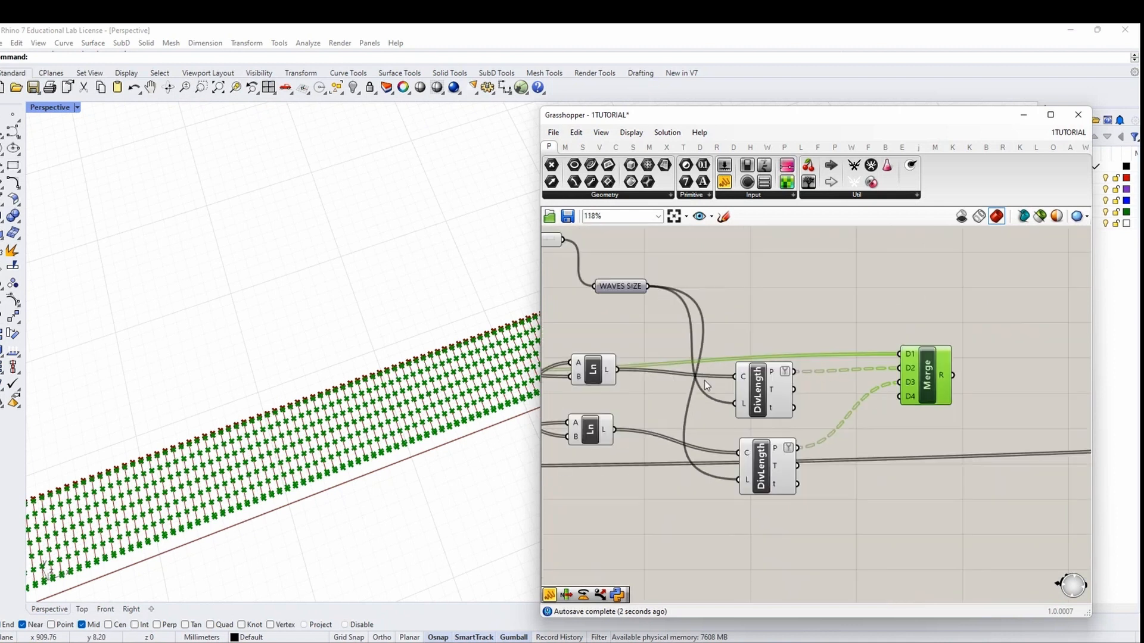
scroll(659, 402, down, 1)
drag(635, 408, 1008, 417)
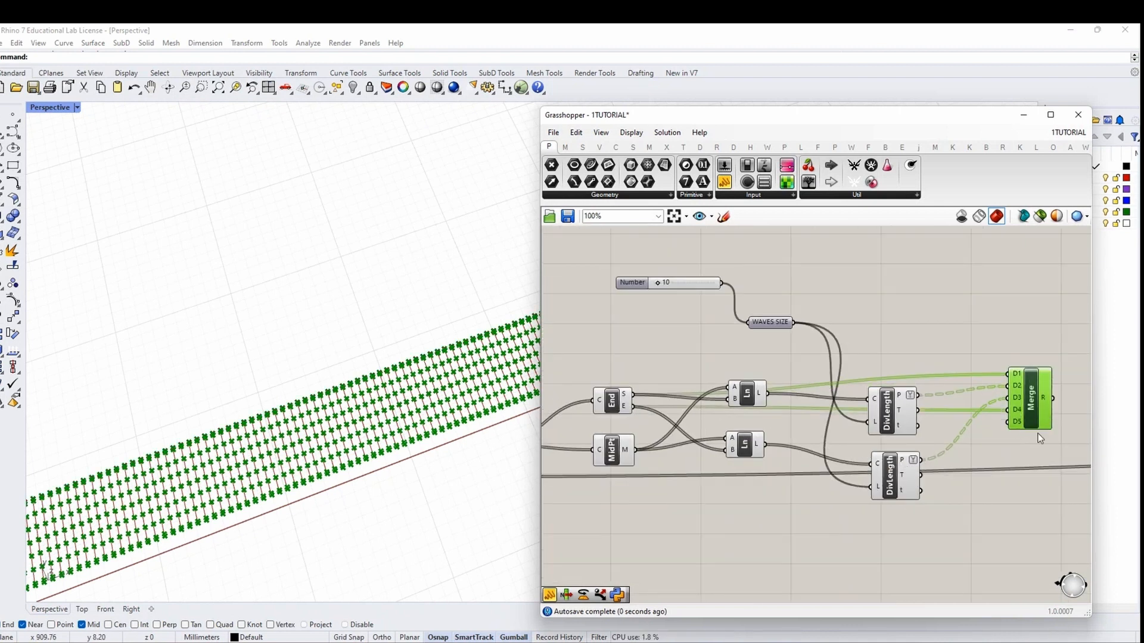
right_drag(1052, 384, 812, 378)
mouse_move(808, 394)
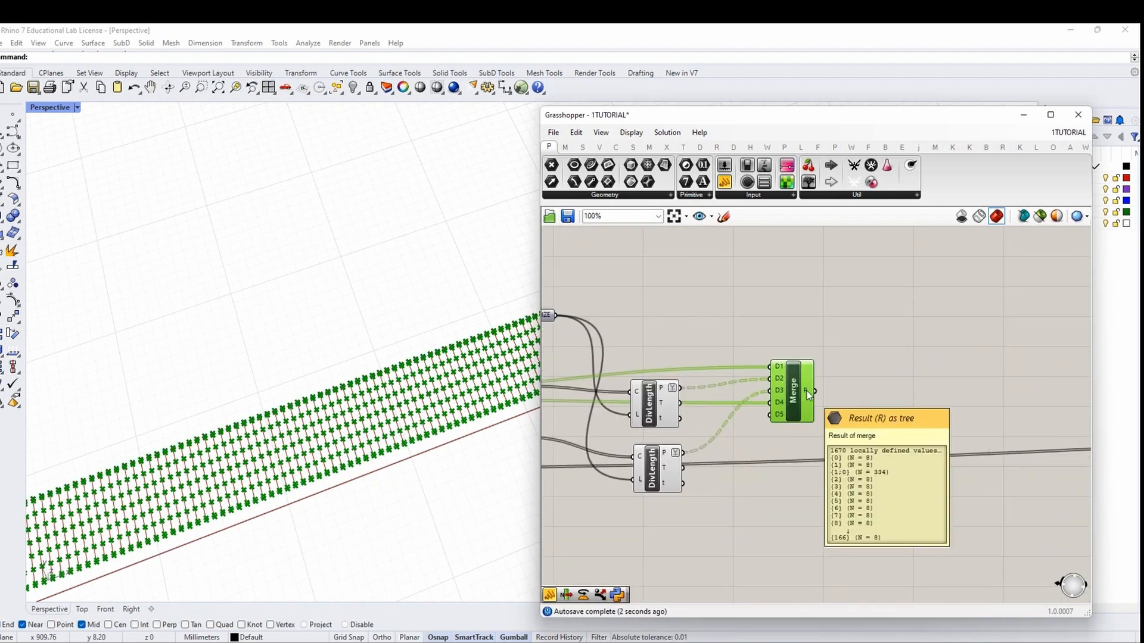
right_drag(806, 391, 966, 387)
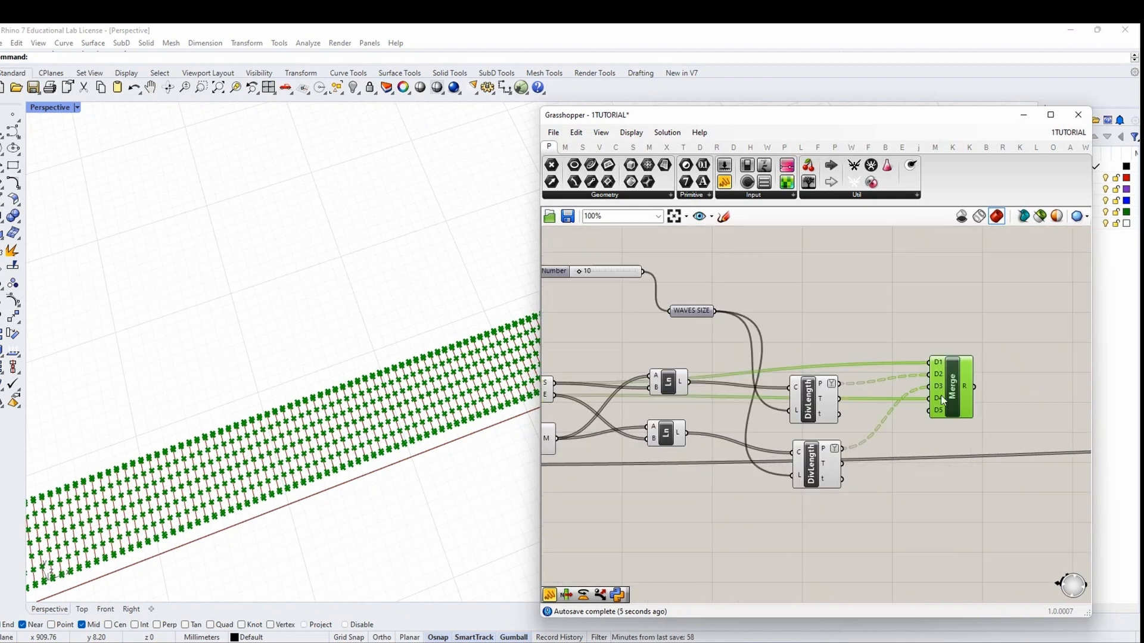
Graft the Q output of the leftmost source point node
mouse_move(943, 398)
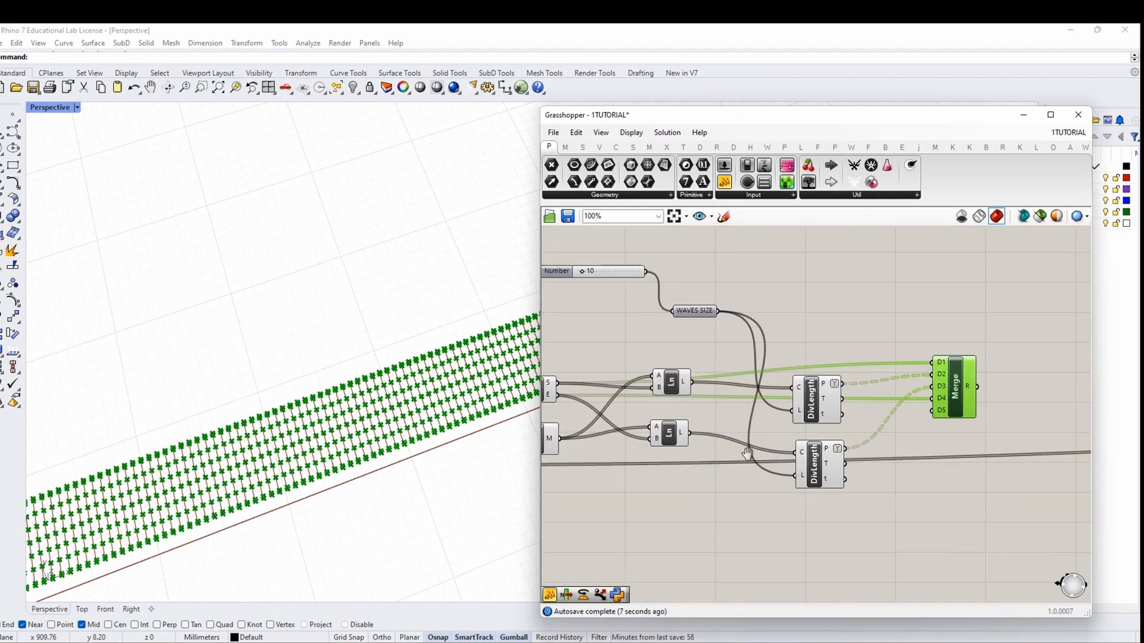
right_drag(943, 398, 1081, 401)
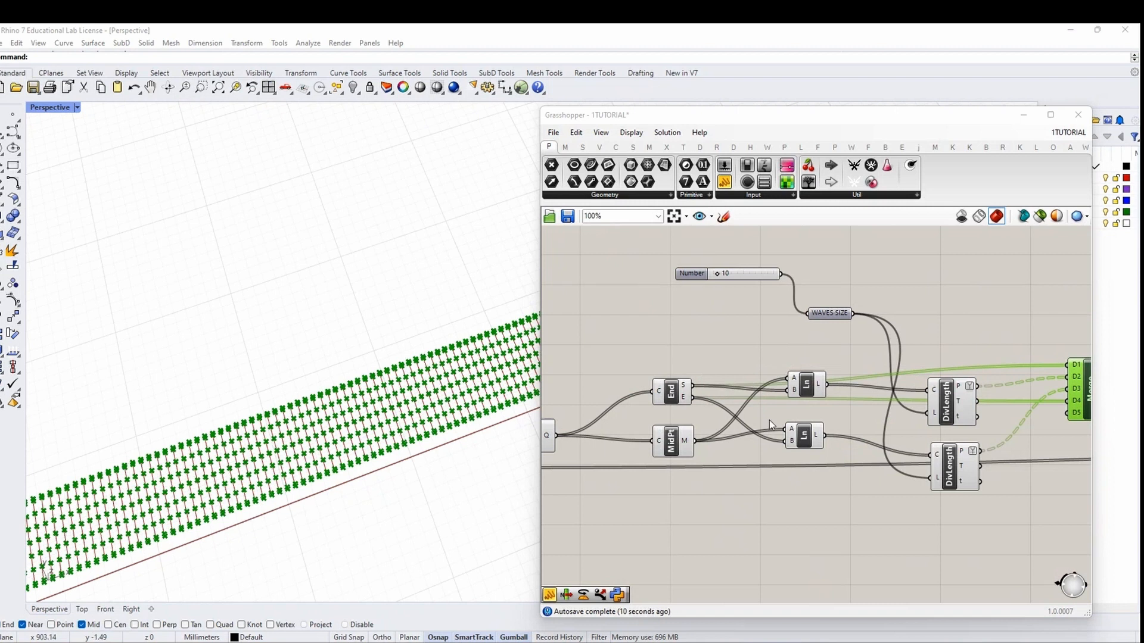
right_drag(561, 448, 650, 466)
right_click(639, 457)
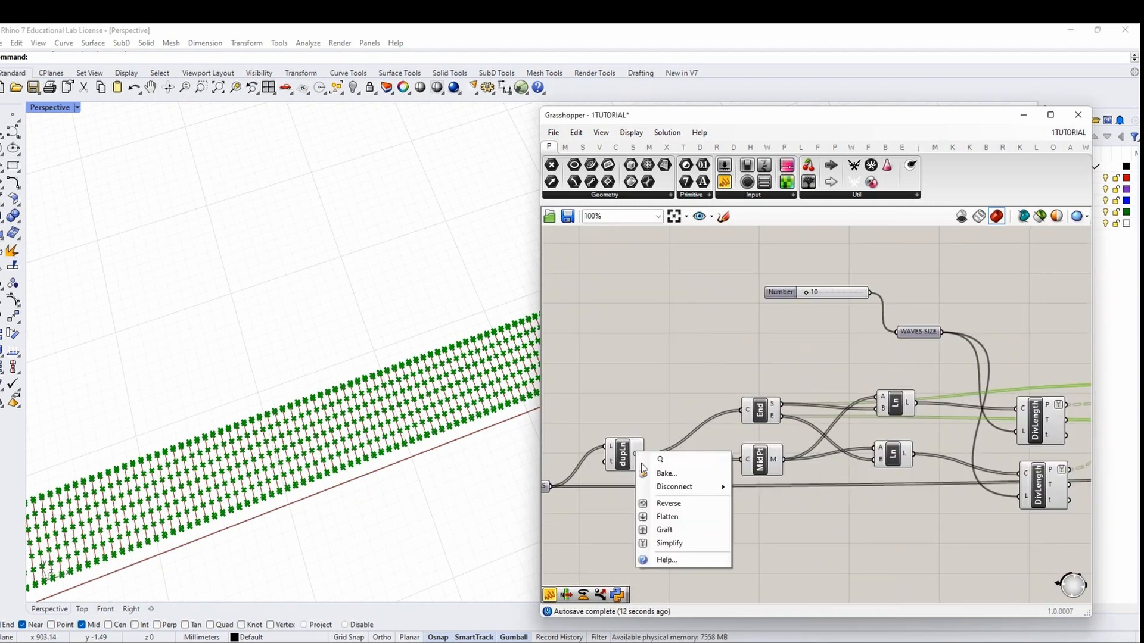
click(664, 529)
right_drag(915, 458, 643, 447)
Compare the upper and lower DivLength point previews in the viewport
scroll(871, 379, up, 3)
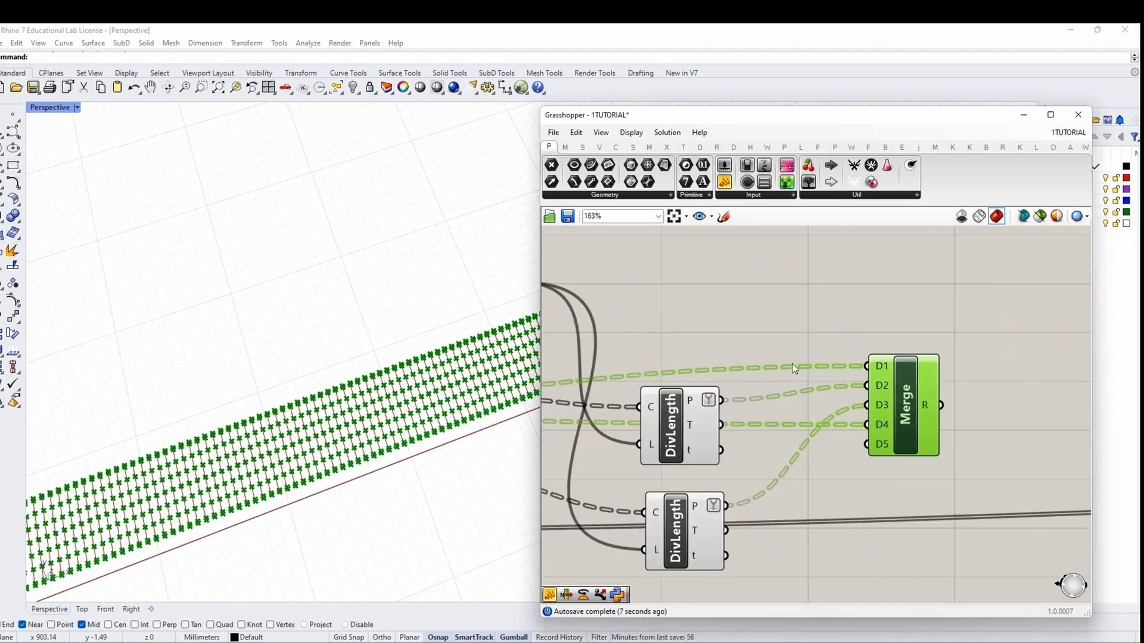
scroll(695, 369, down, 2)
right_drag(695, 369, 862, 379)
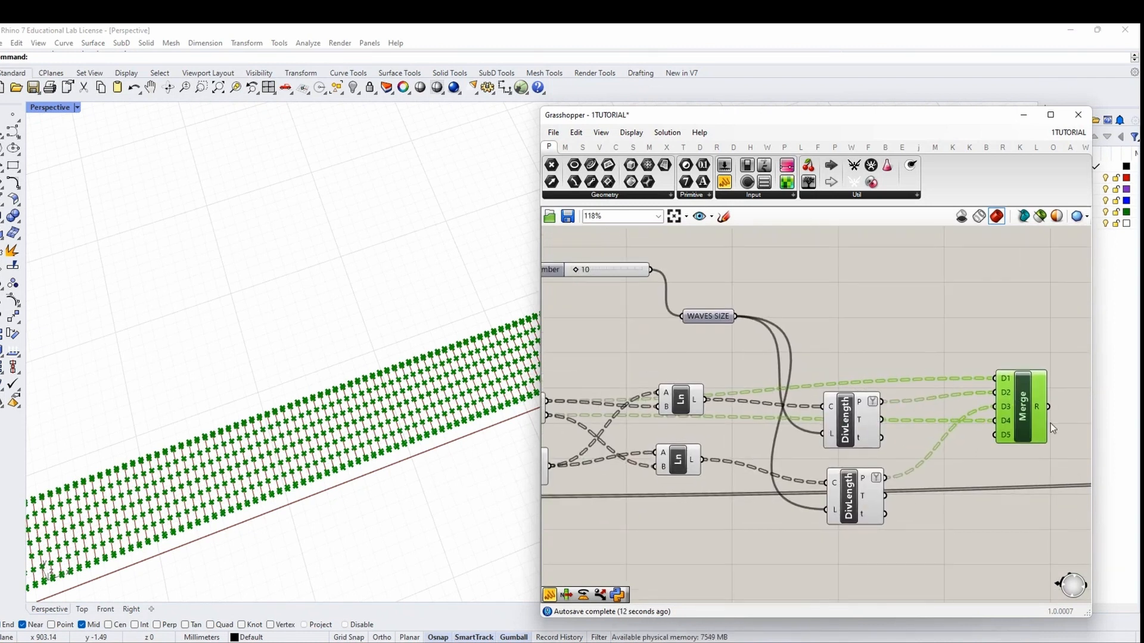
right_drag(1050, 423, 1000, 428)
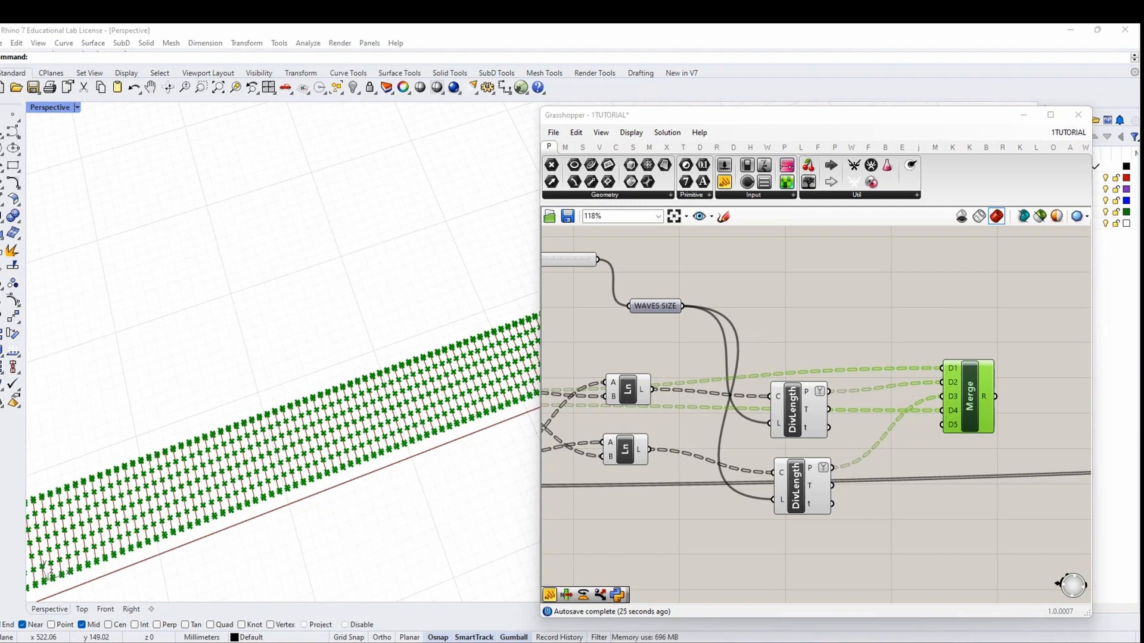
mouse_move(985, 396)
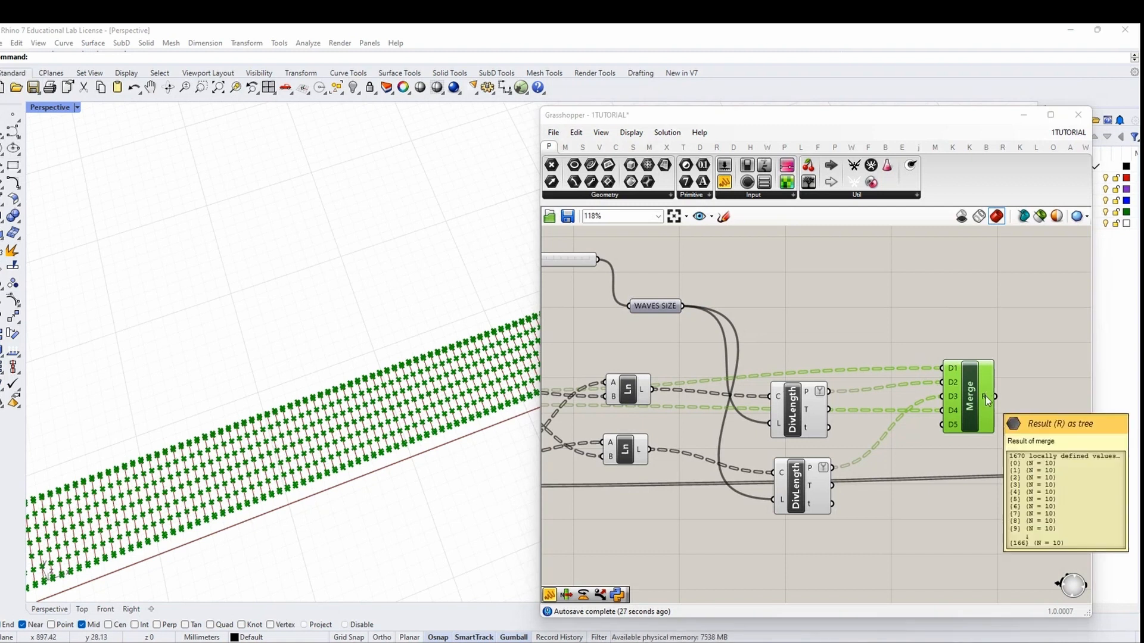
click(815, 394)
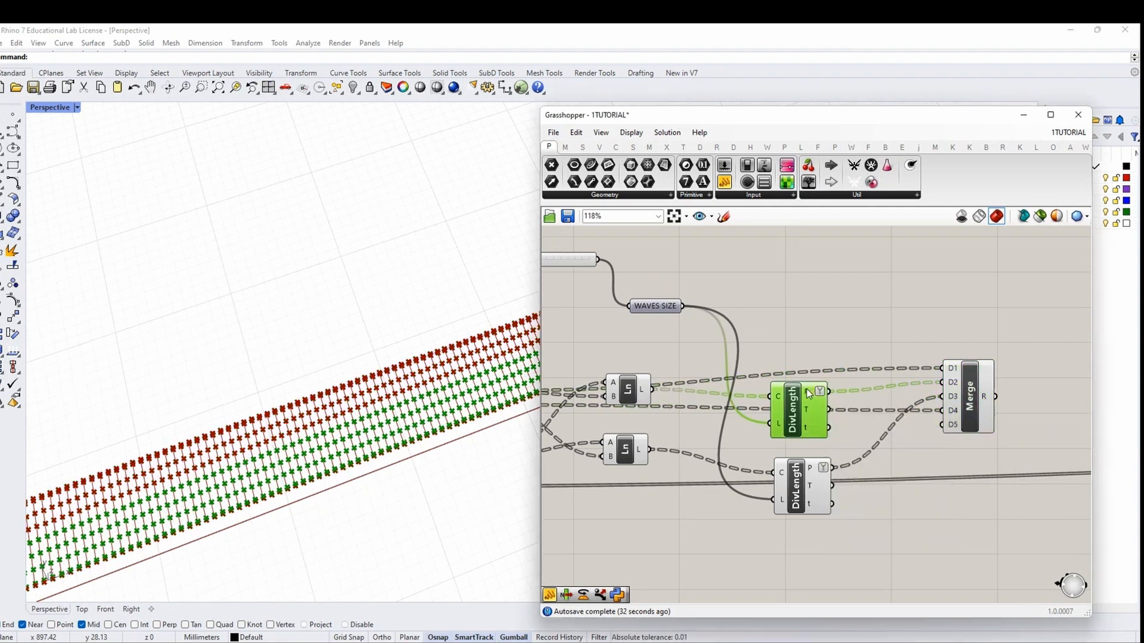
click(820, 490)
click(807, 410)
Add a List Item component and feed Merge's result into its L input
right_drag(1041, 418, 920, 407)
double_click(998, 382)
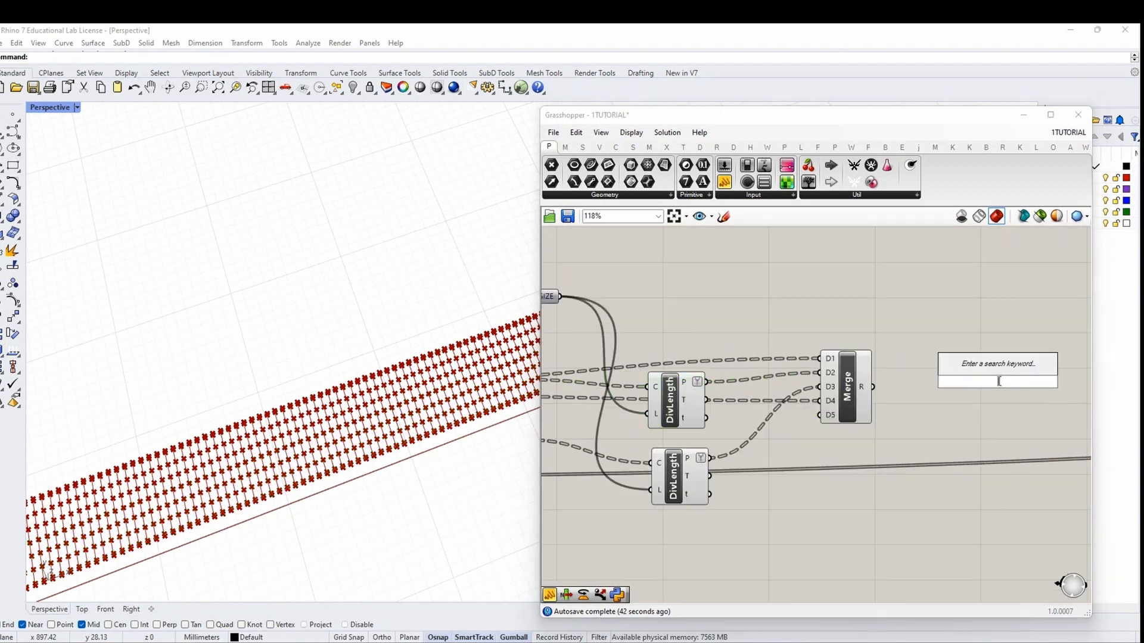
text(LIST)
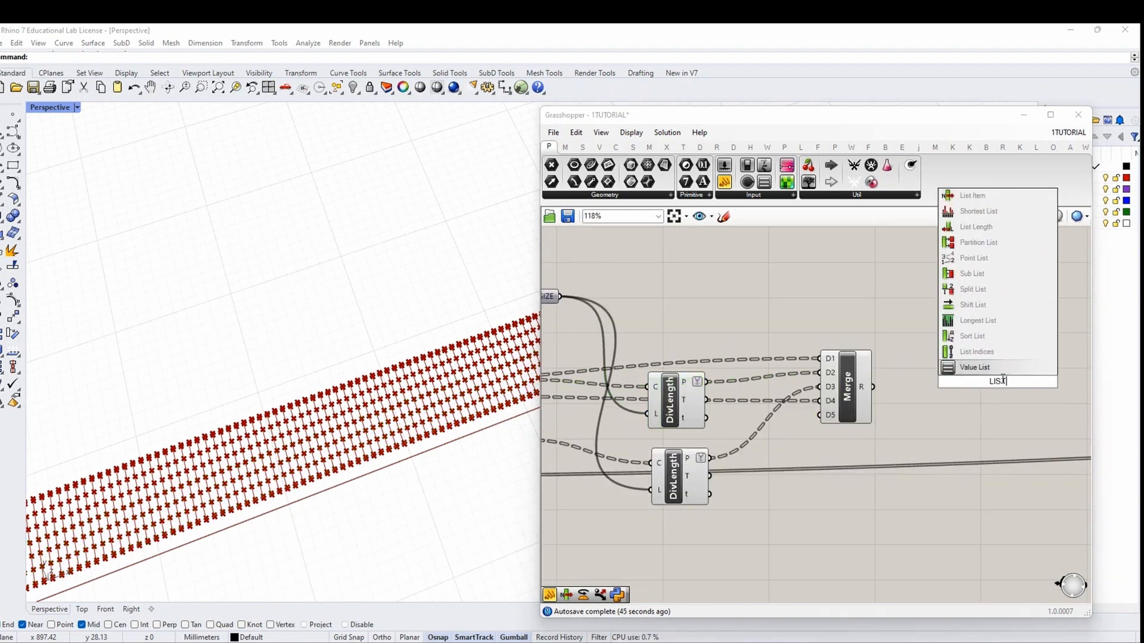
text( ITEM)
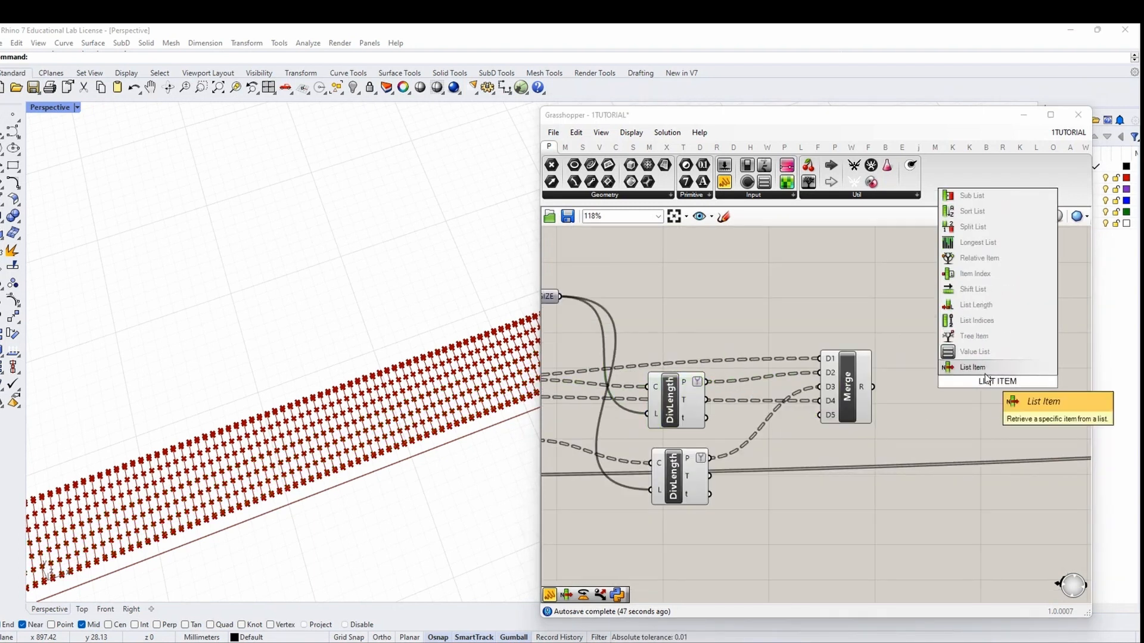
key(Return)
drag(874, 387, 975, 370)
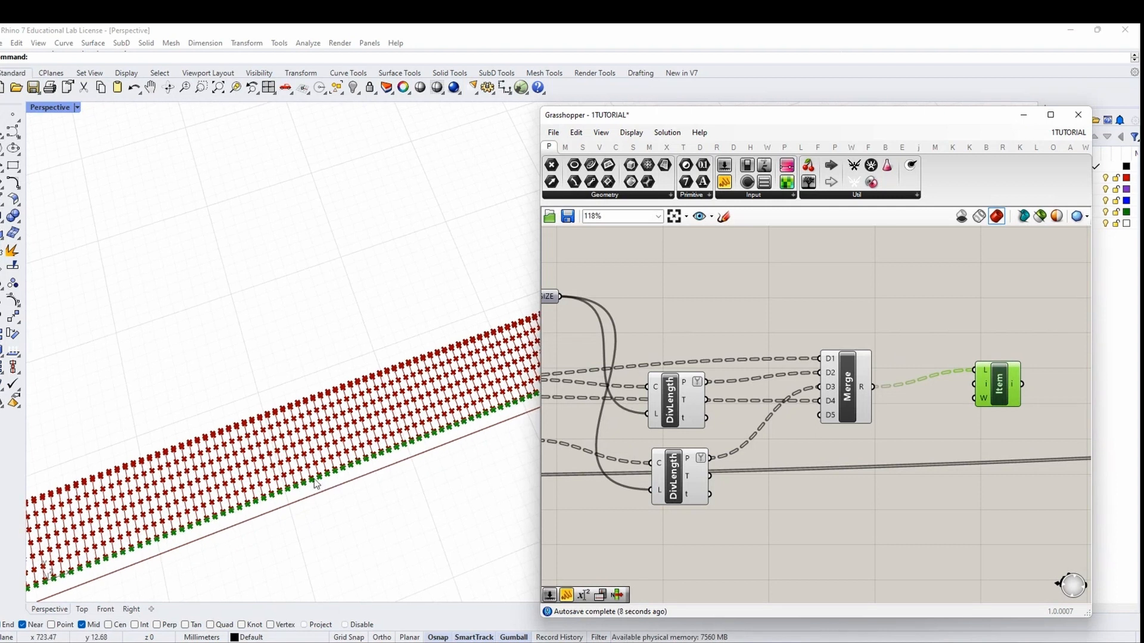
drag(990, 388, 1022, 394)
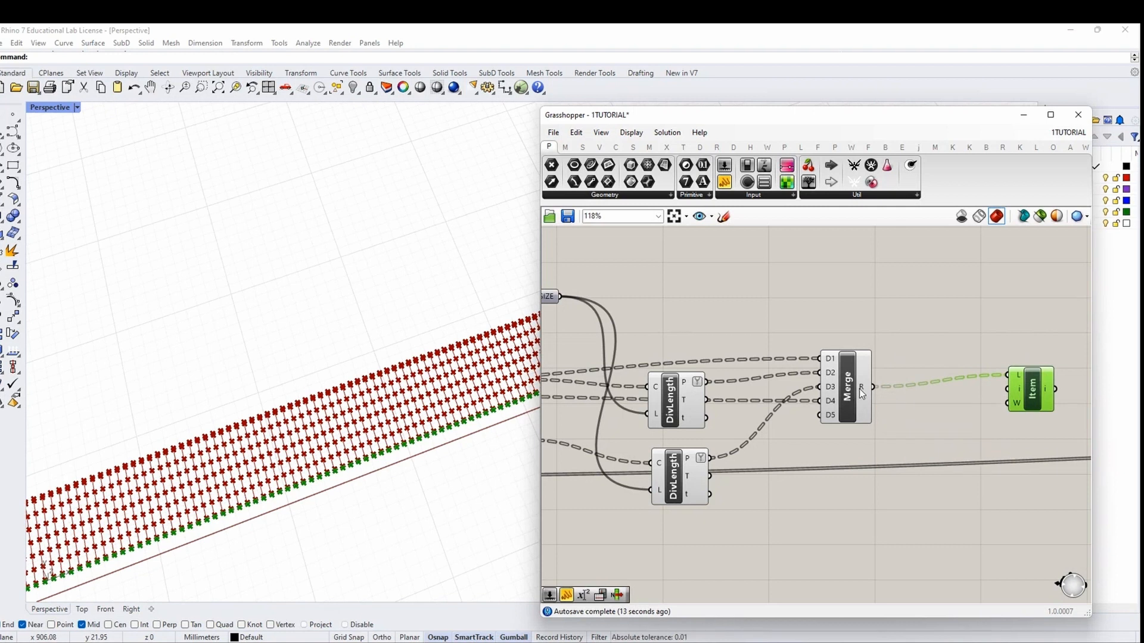
Create a 0–10 number slider with 0<10 and wire it to List Item's Index
mouse_move(859, 389)
double_click(941, 430)
text(0)
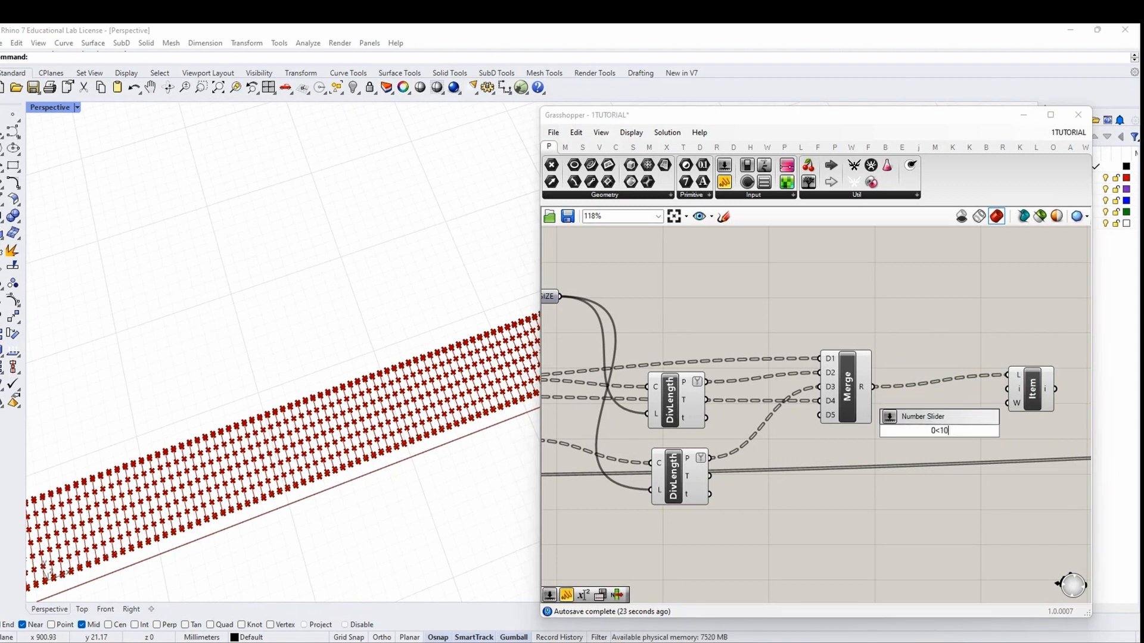
text(<10)
key(Return)
drag(997, 431, 1007, 390)
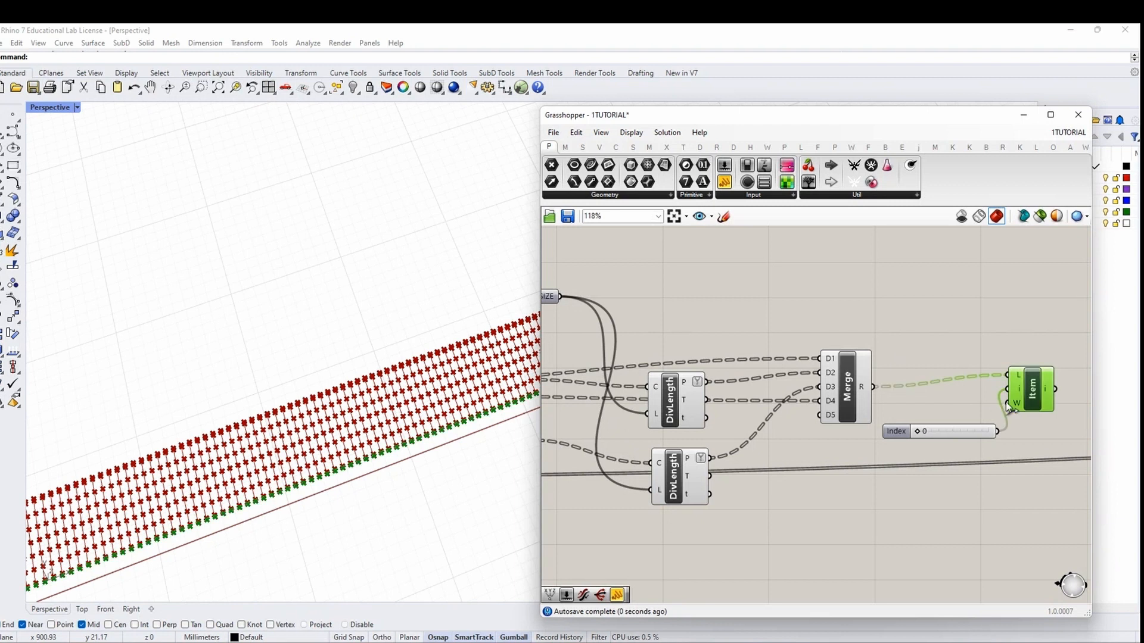
scroll(906, 434, up, 5)
Step the Index slider through rows while checking the highlighted points in the perspective view
drag(923, 427, 938, 427)
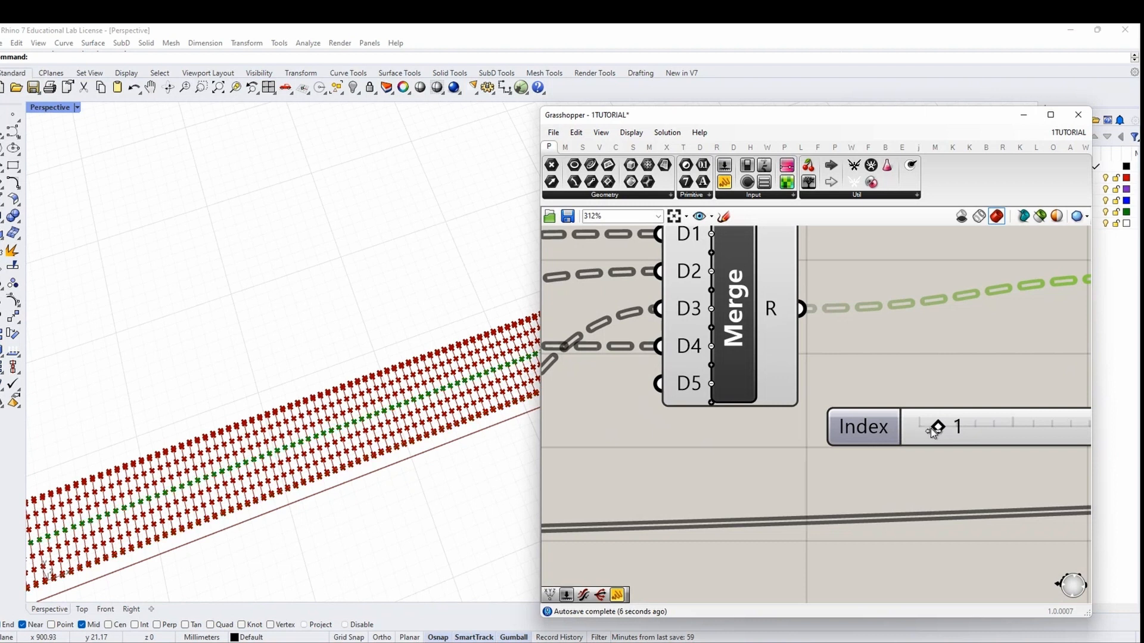
right_drag(340, 430, 304, 458)
right_drag(967, 460, 817, 449)
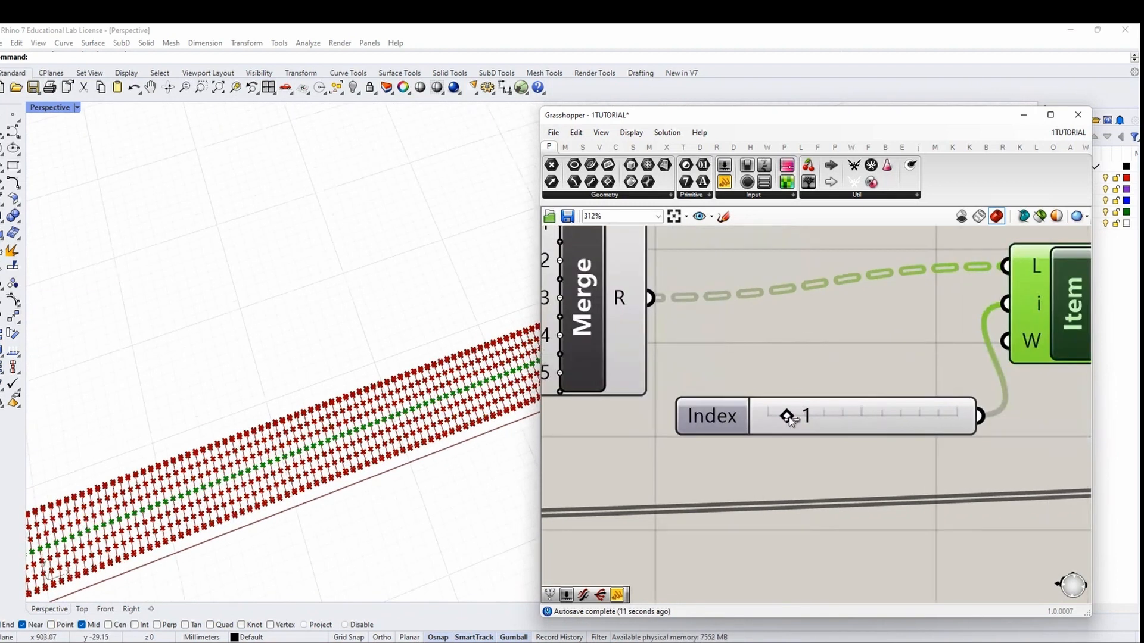
mouse_move(788, 416)
mouse_down()
mouse_move(807, 416)
mouse_move(768, 417)
mouse_up()
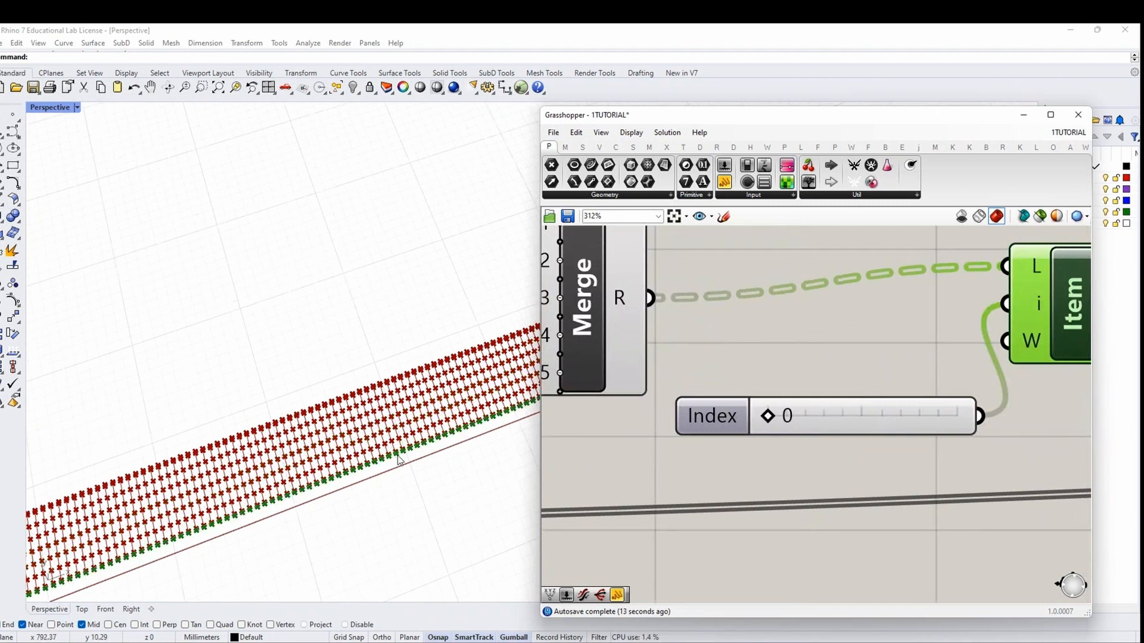
scroll(388, 454, up, 1)
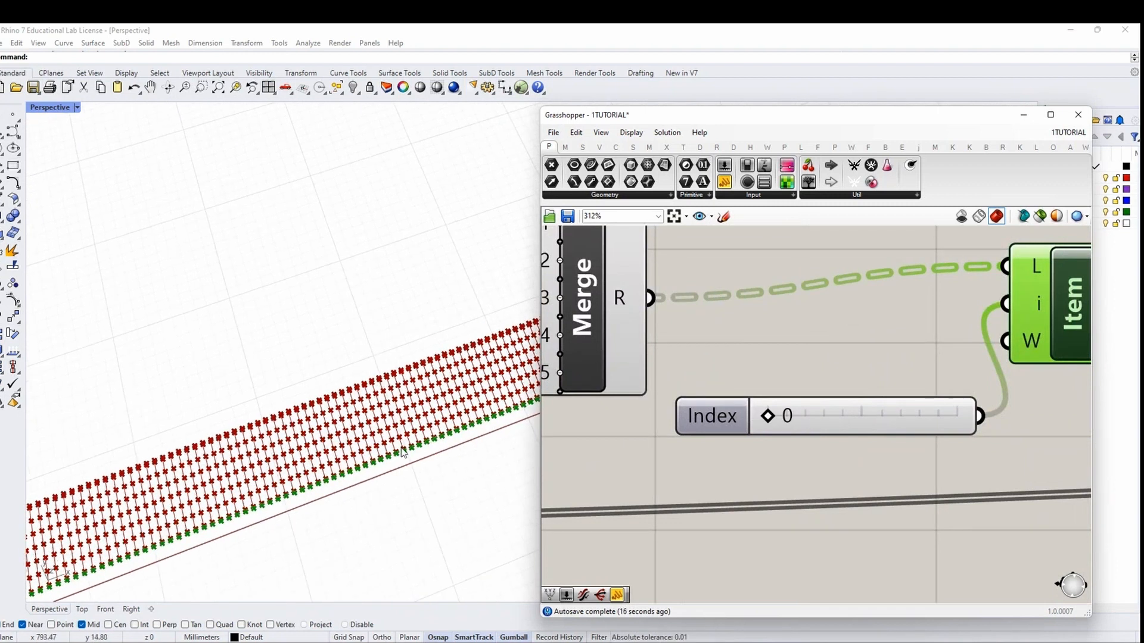
scroll(949, 491, down, 3)
right_drag(736, 470, 947, 456)
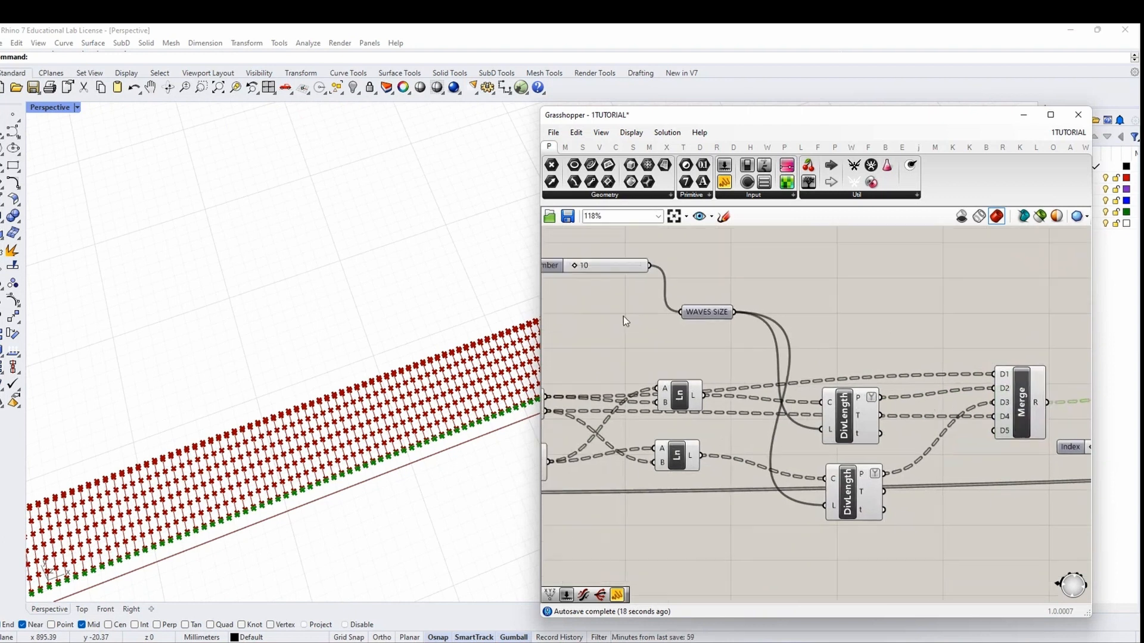
Try values on the number sliders, stepping the index to 1 to preview the next row
scroll(624, 318, up, 2)
right_drag(624, 318, 724, 387)
scroll(629, 293, up, 3)
drag(636, 286, 643, 293)
scroll(917, 481, down, 4)
right_drag(916, 481, 690, 381)
scroll(689, 381, down, 4)
right_drag(960, 463, 678, 407)
scroll(856, 449, up, 3)
drag(846, 451, 857, 451)
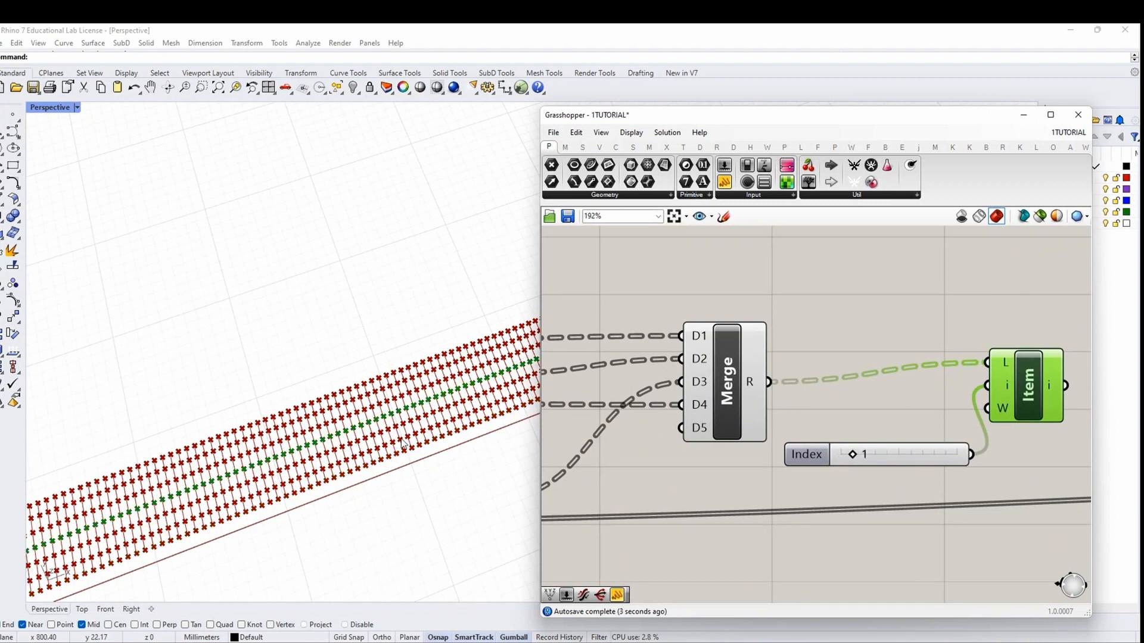
scroll(925, 466, down, 2)
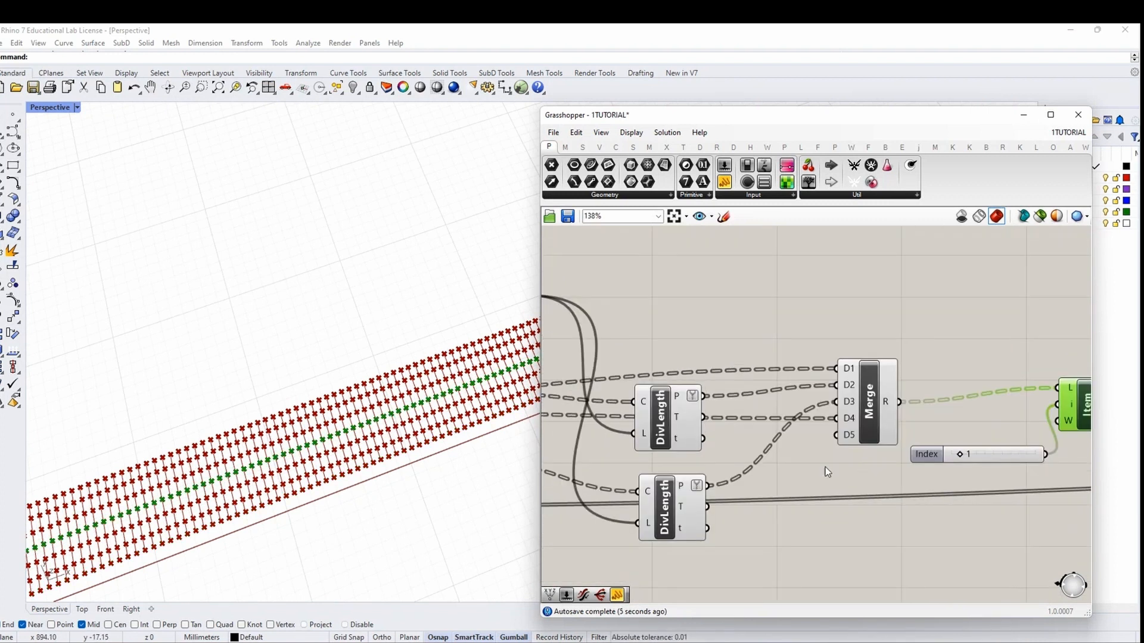
Reverse the point order of the upper DivLength P output
right_click(681, 400)
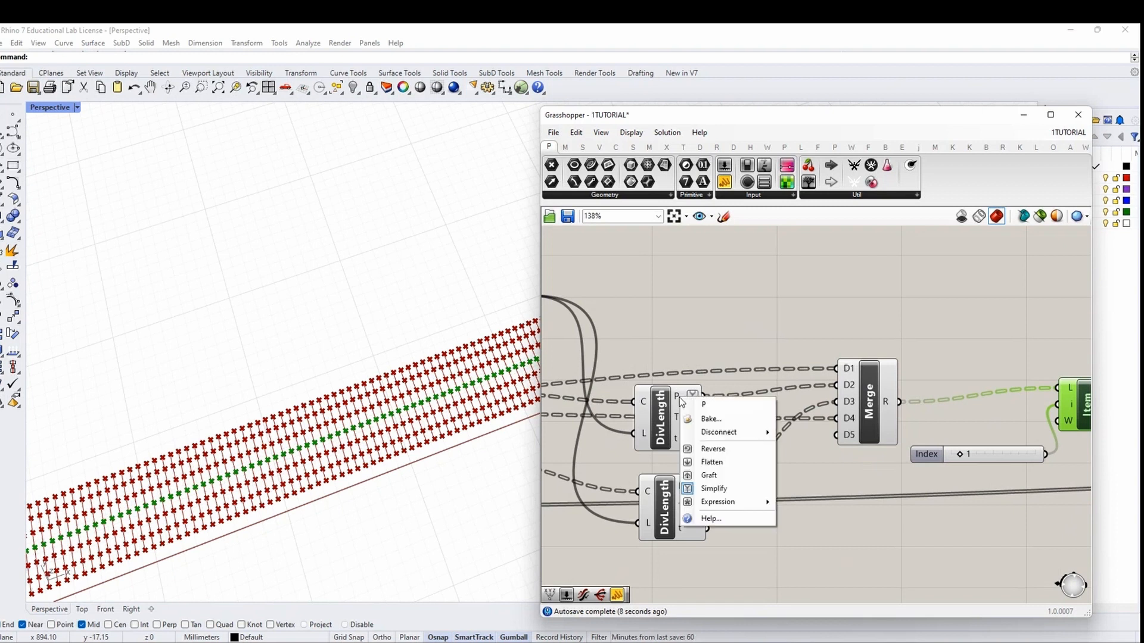
click(714, 449)
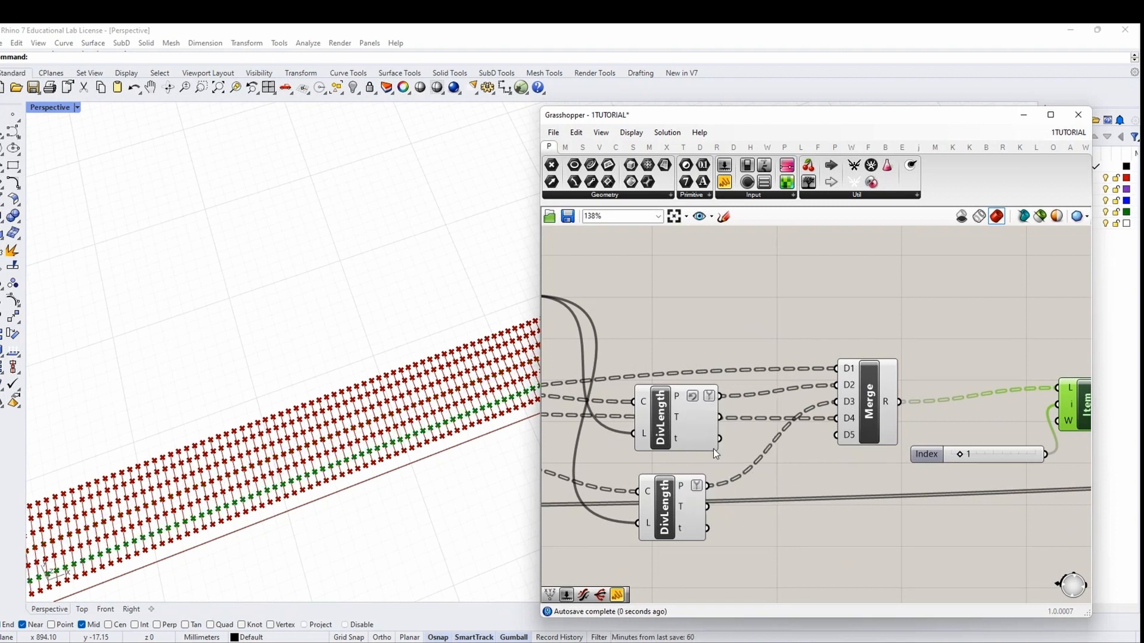
click(675, 400)
scroll(827, 463, up, 4)
Recheck rows at index 0 and 1, then delete the Index slider and move List Item beside Merge
drag(838, 437, 821, 437)
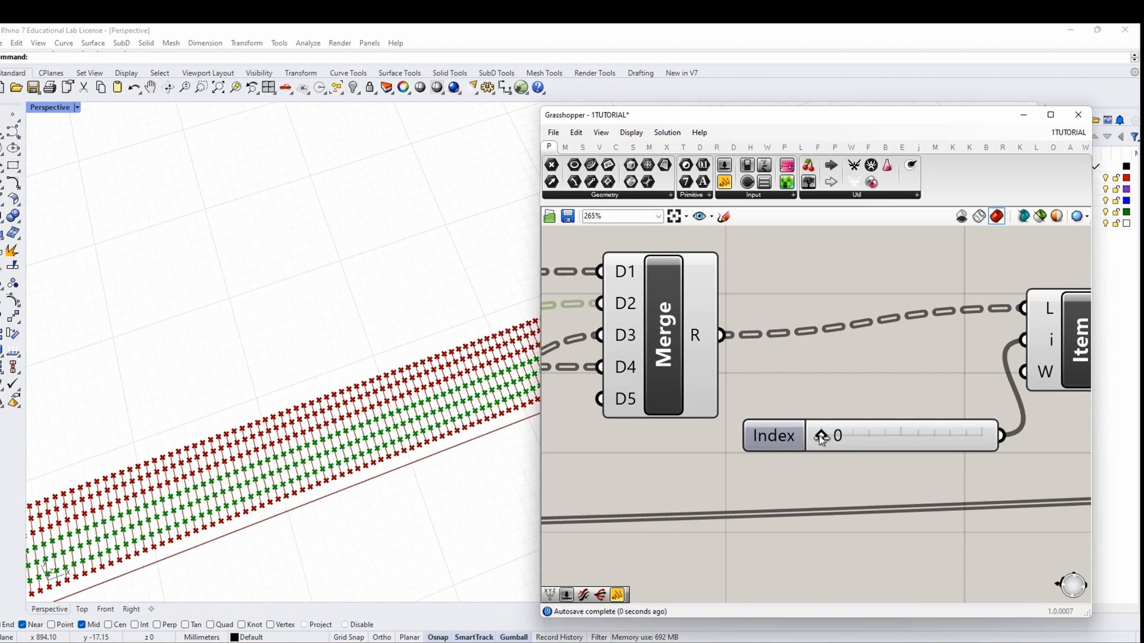
click(1044, 381)
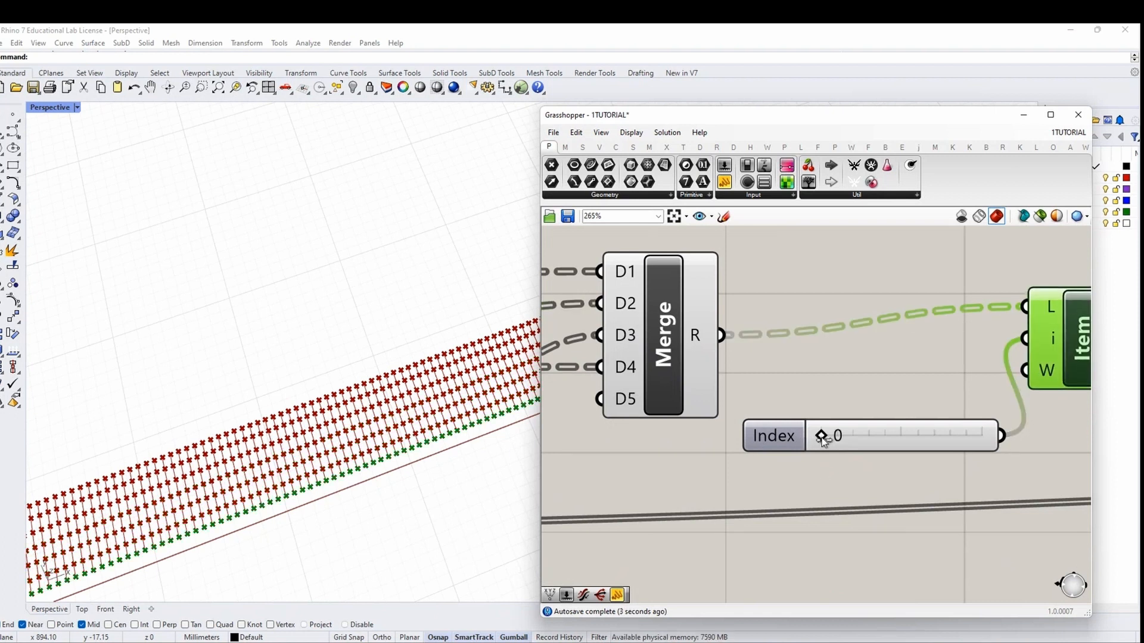
drag(822, 437, 787, 395)
key(Delete)
scroll(802, 386, down, 4)
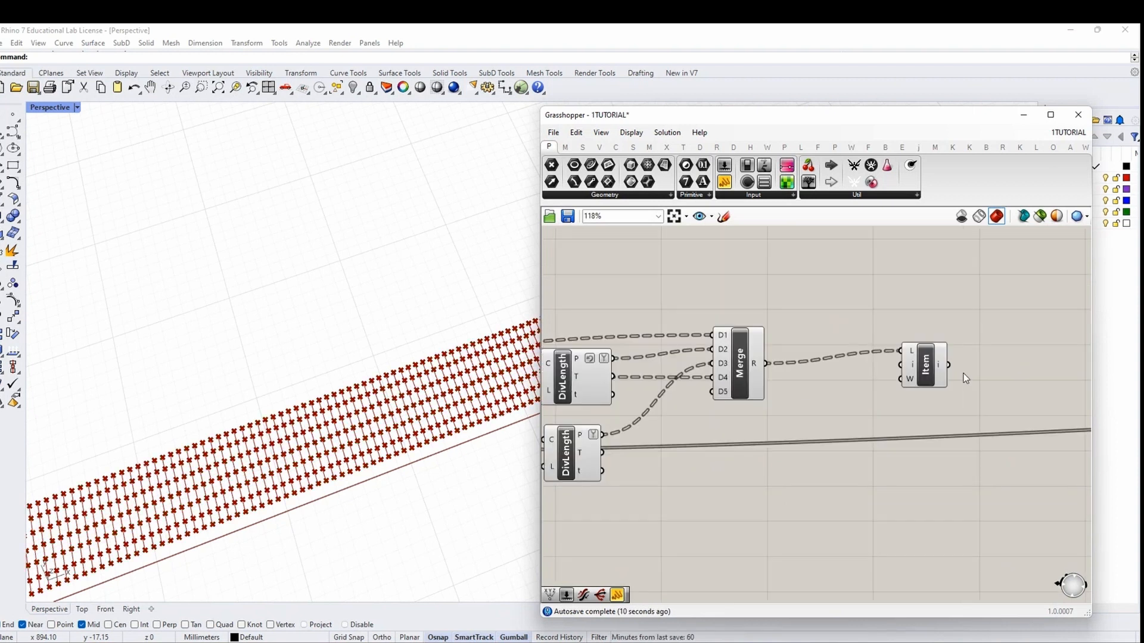
drag(927, 366, 843, 378)
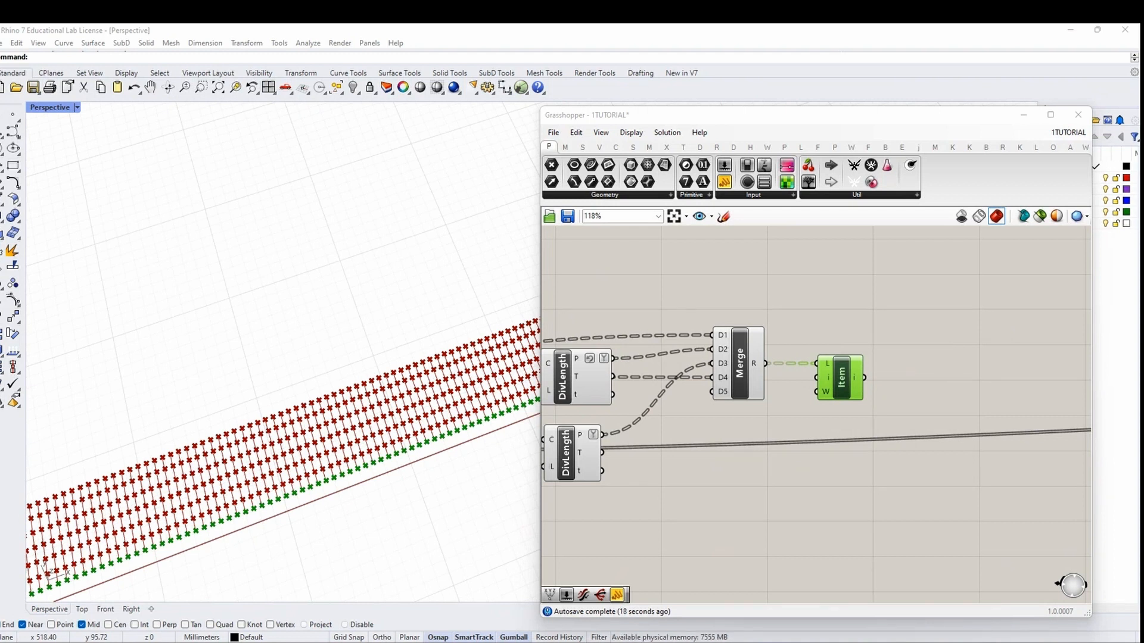
Replace List Item with a Dispatch component fed by Merge's points
click(858, 390)
key(Delete)
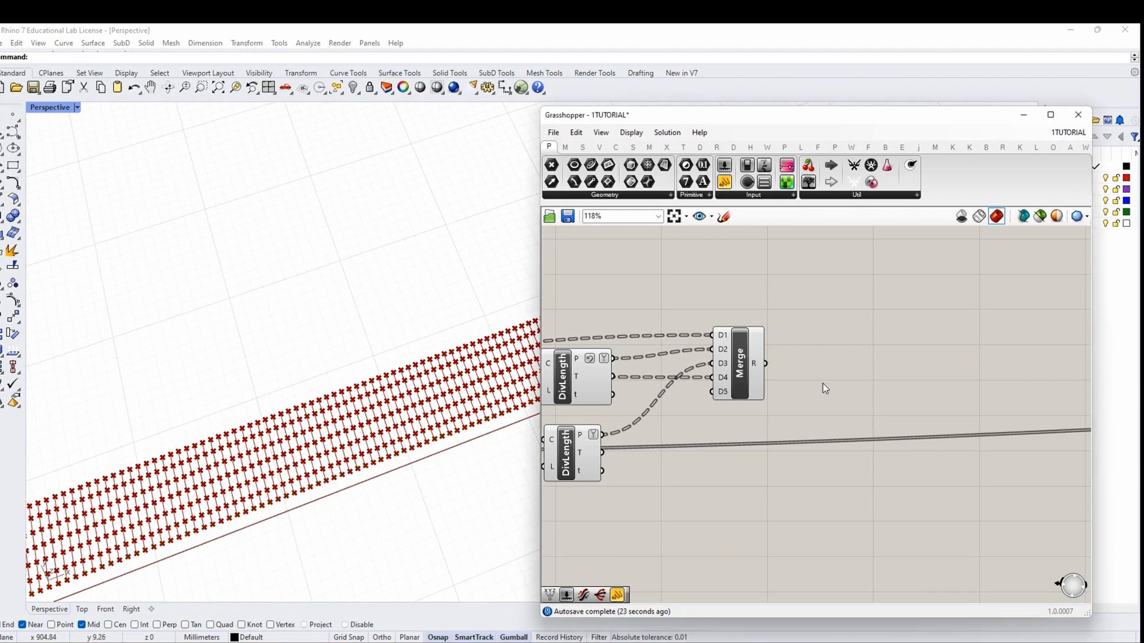
right_drag(876, 368, 817, 374)
double_click(817, 374)
text(DI)
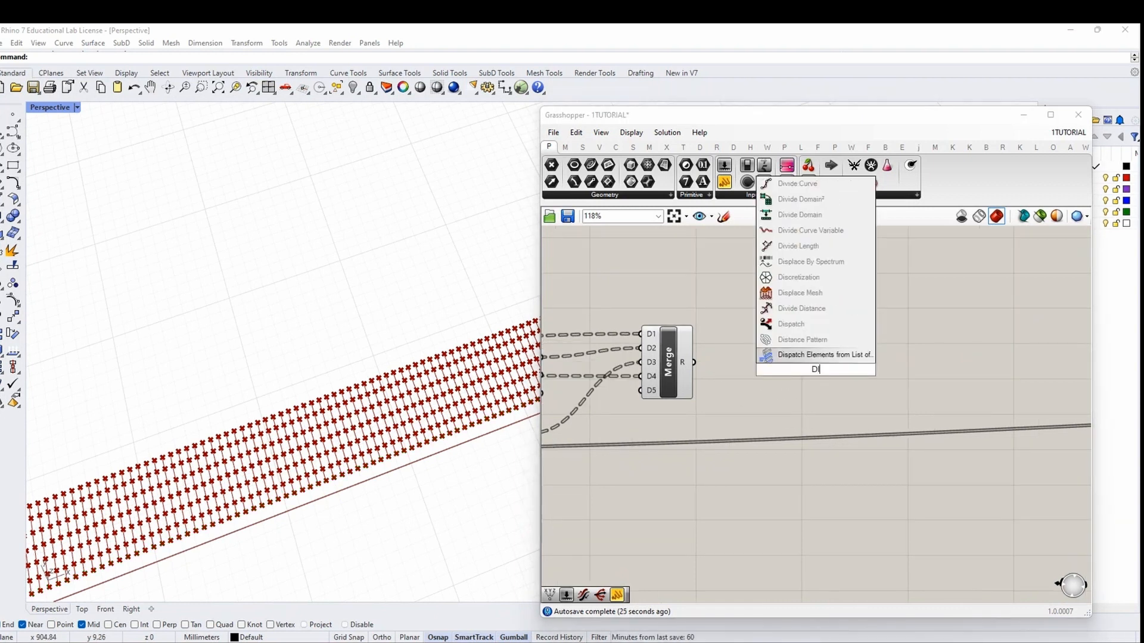
text(SPATCH)
key(Return)
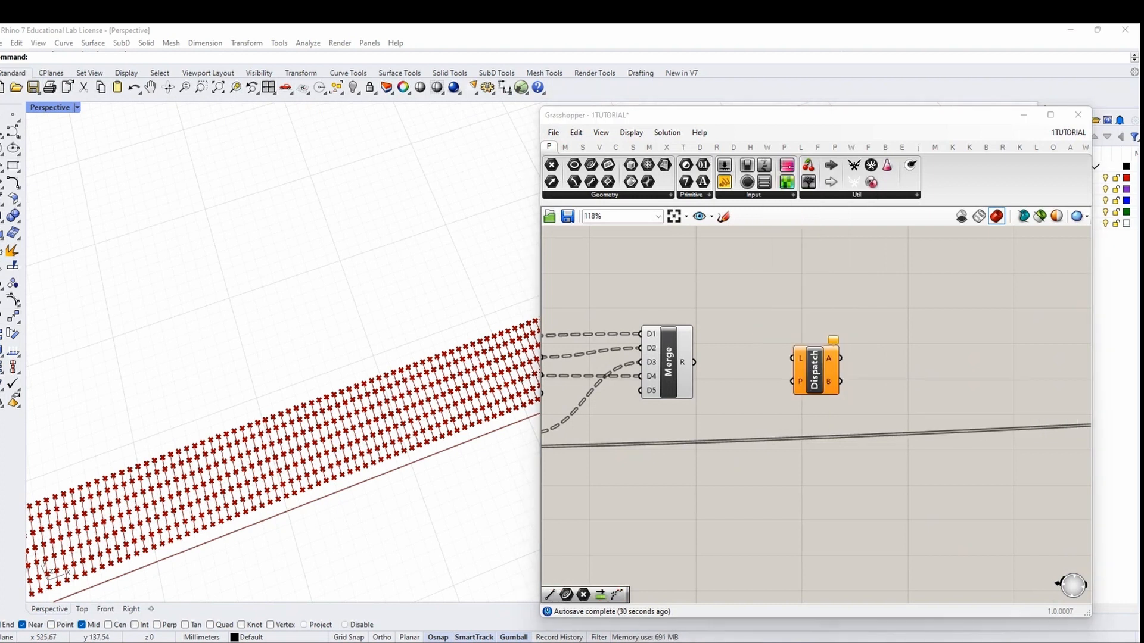
drag(694, 361, 793, 358)
drag(816, 373, 810, 440)
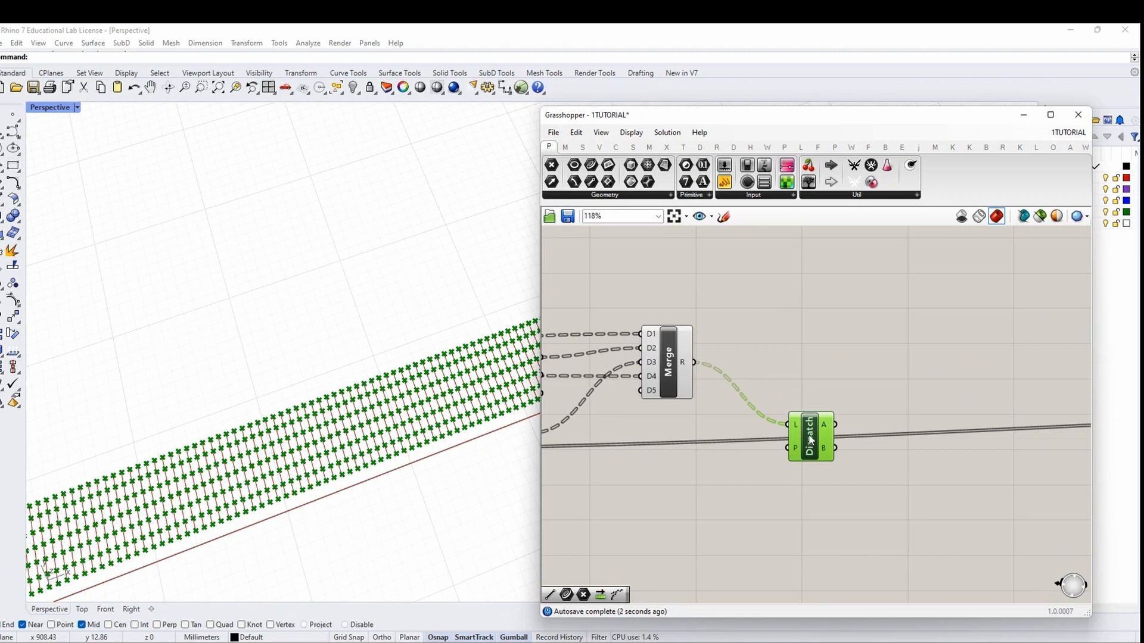
scroll(810, 440, down, 5)
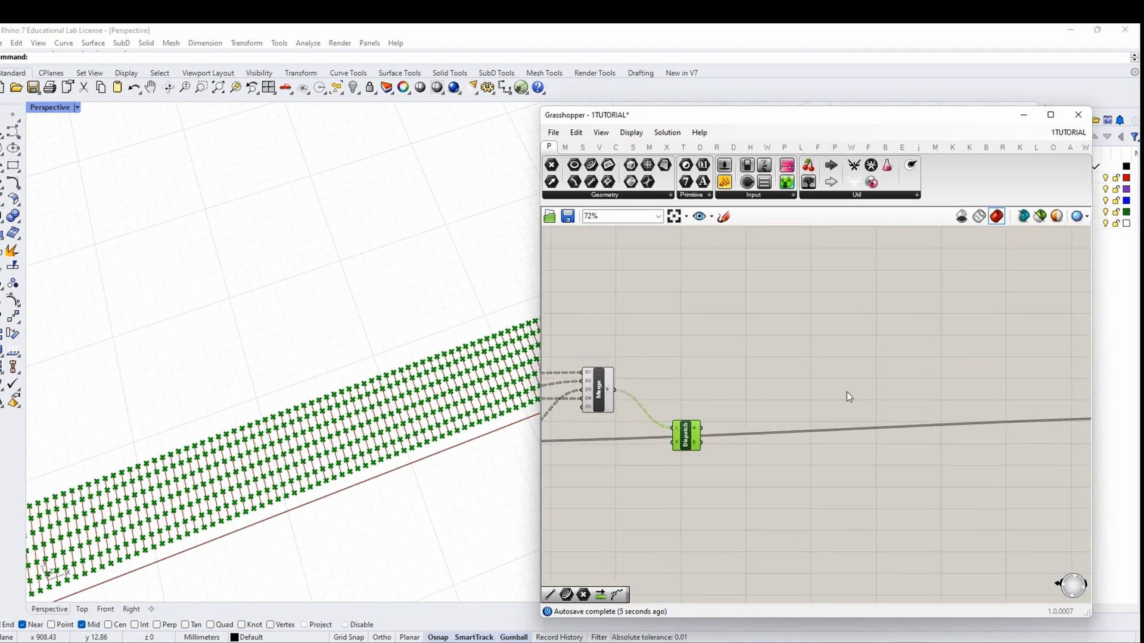
click(867, 385)
Add a Tangent Curve component with the merged points wired to its vertices
double_click(878, 387)
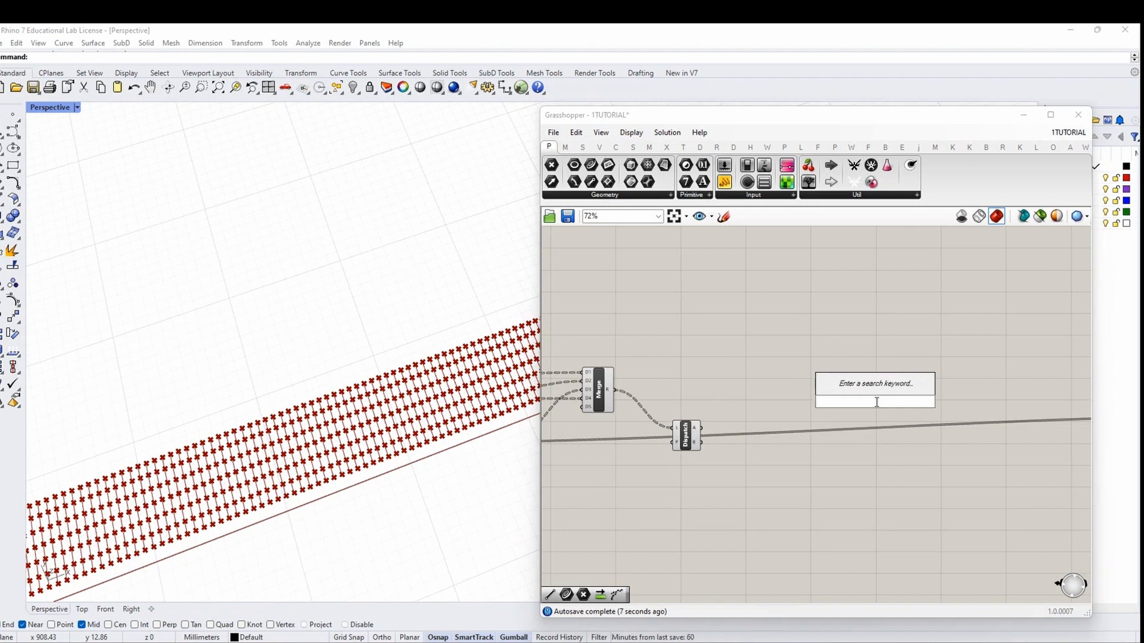
text(TANGENT )
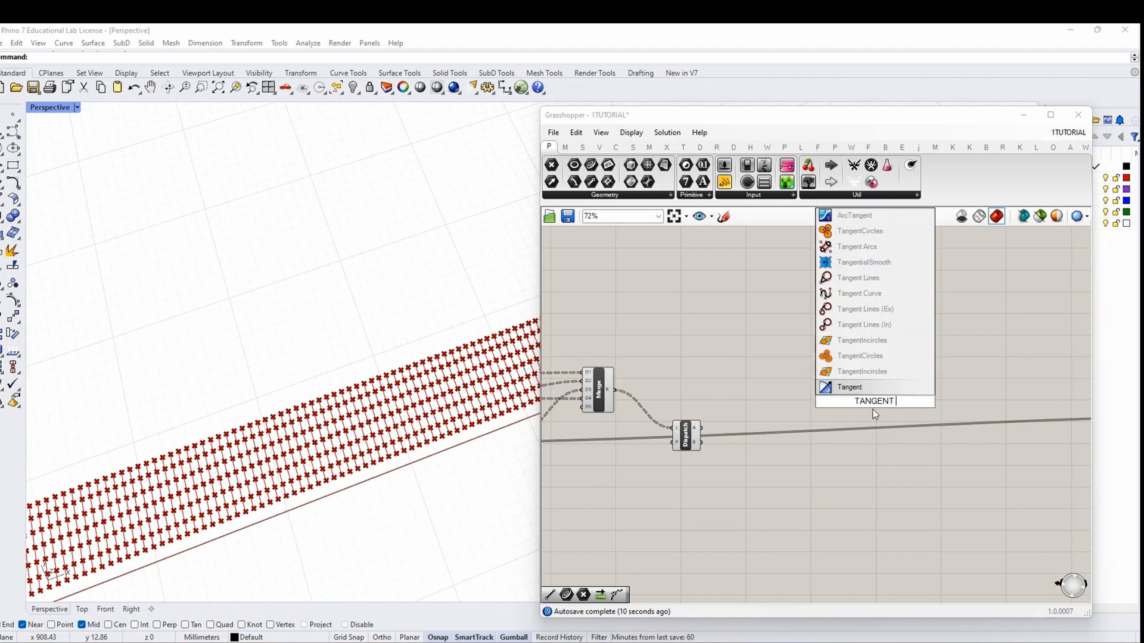
text(CURVE)
key(Return)
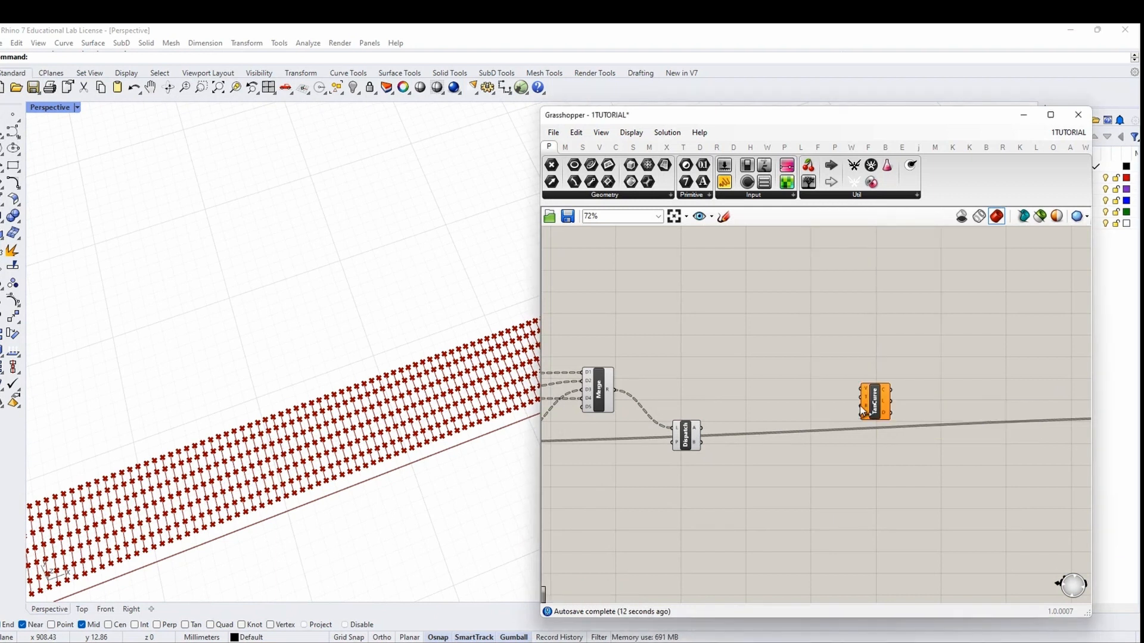
drag(614, 390, 866, 392)
scroll(865, 391, up, 4)
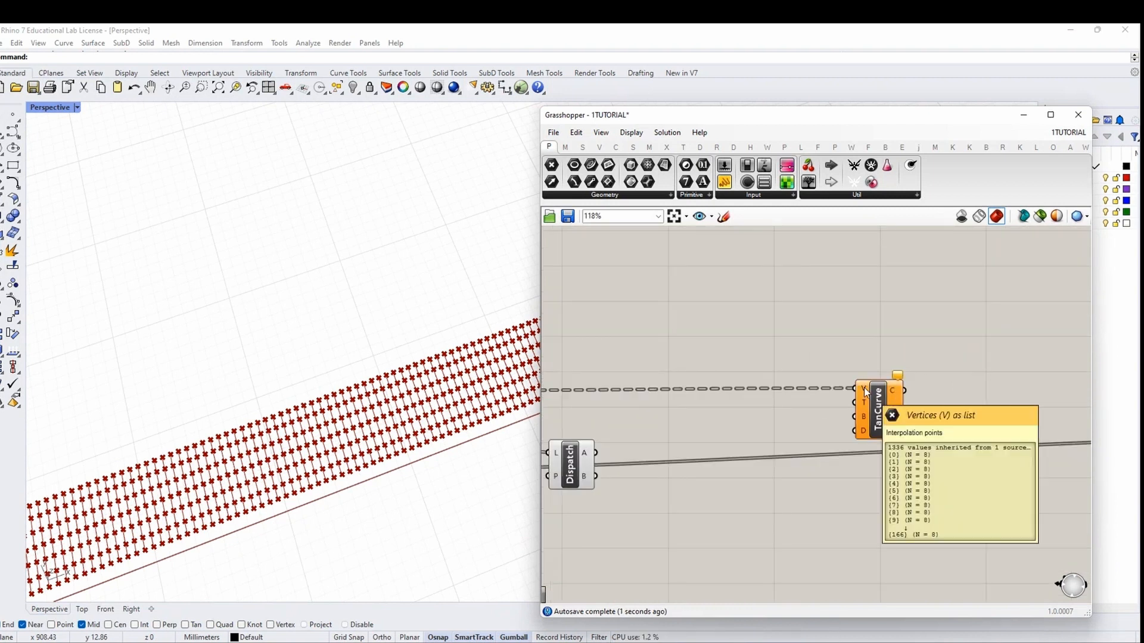
scroll(865, 391, down, 3)
scroll(644, 394, up, 2)
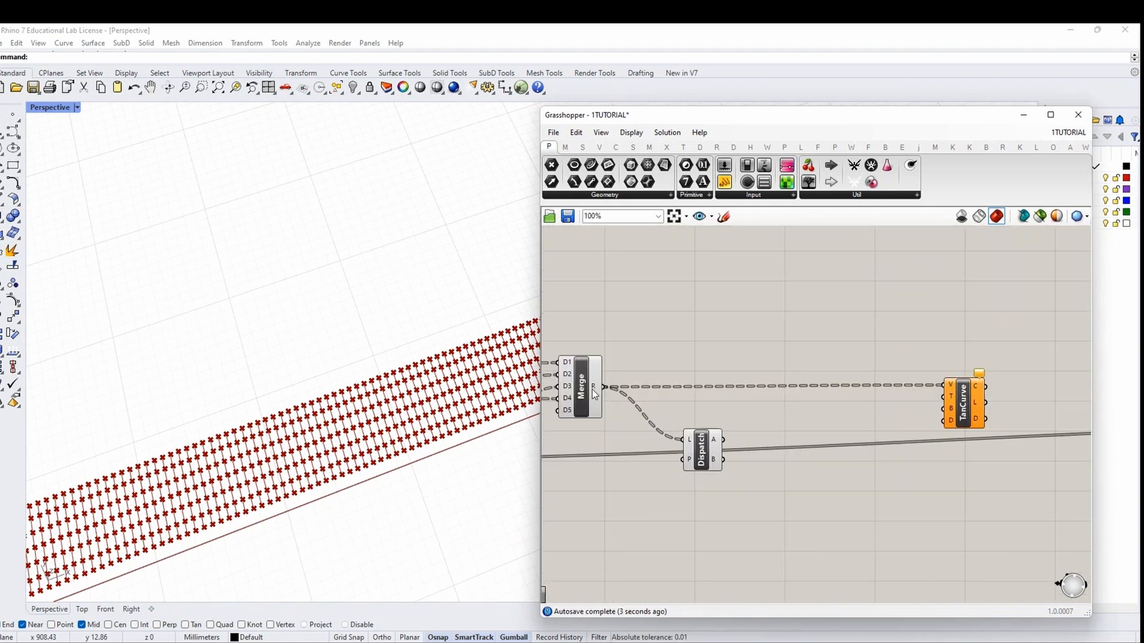
Briefly inspect the merged data with a panel, delete it, and rearrange TanCurve and Dispatch
click(724, 182)
click(645, 341)
drag(604, 387, 679, 333)
key(Delete)
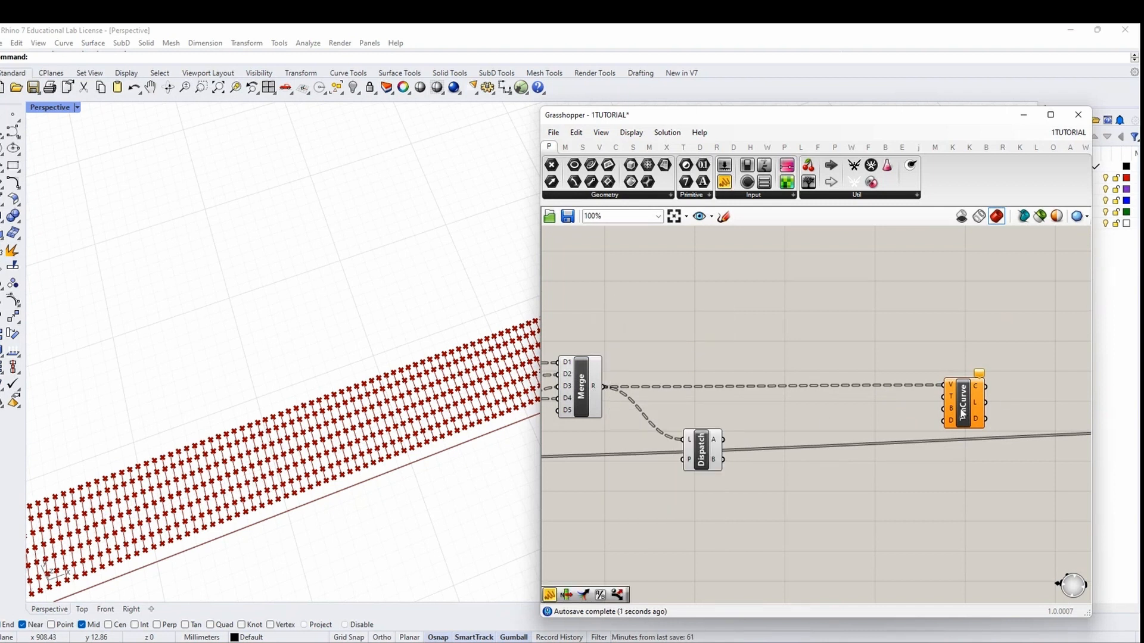
drag(962, 410, 964, 427)
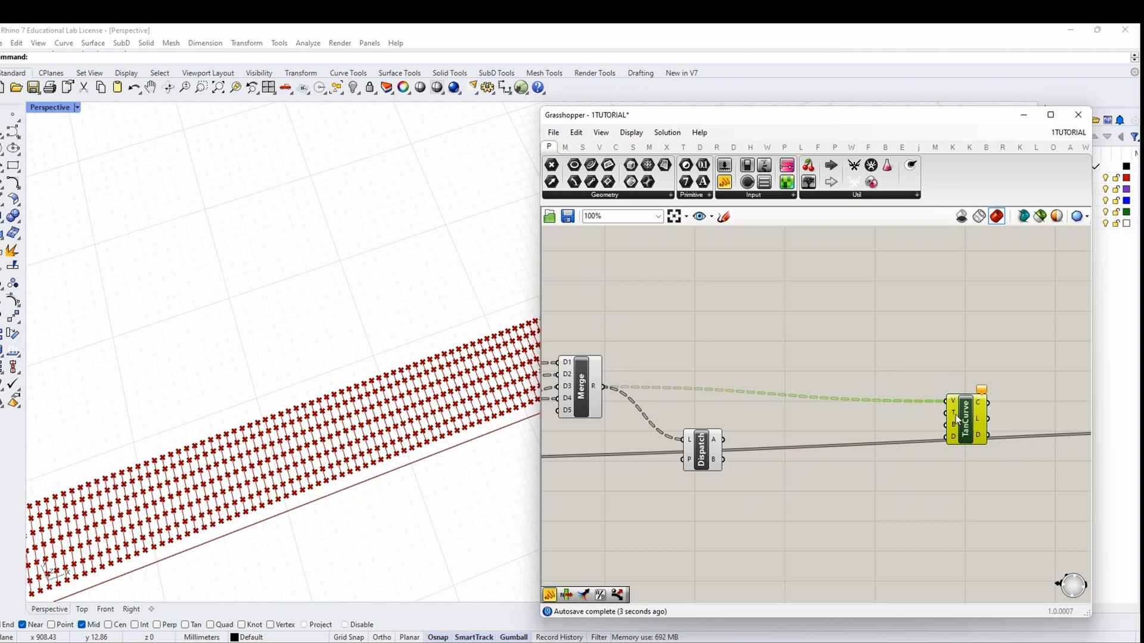
drag(957, 419, 1021, 482)
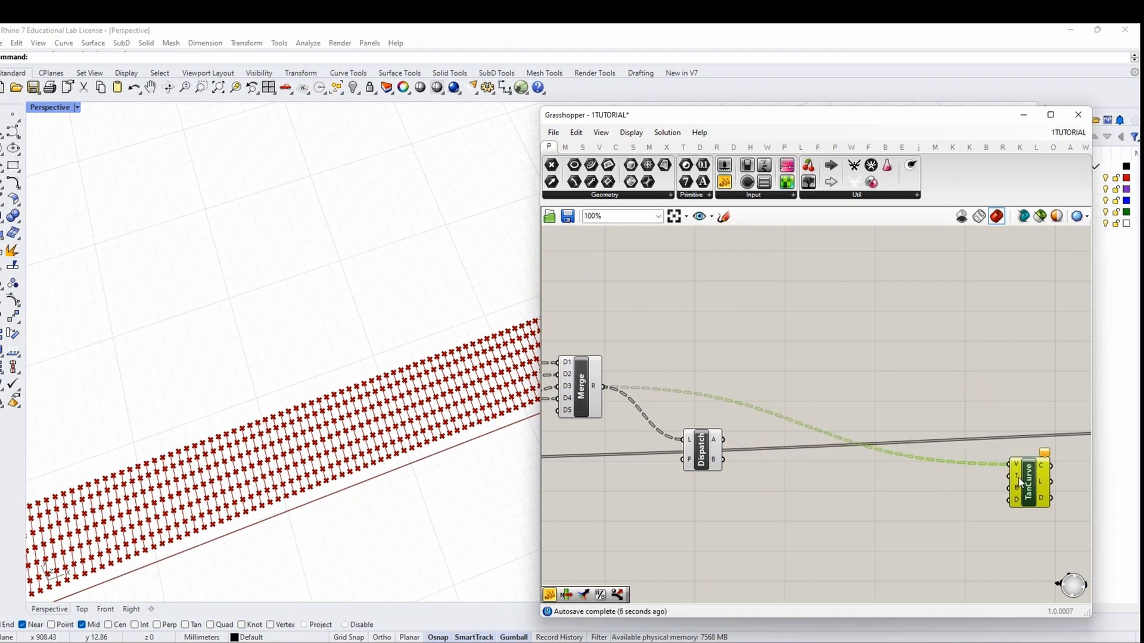
right_drag(971, 507, 919, 439)
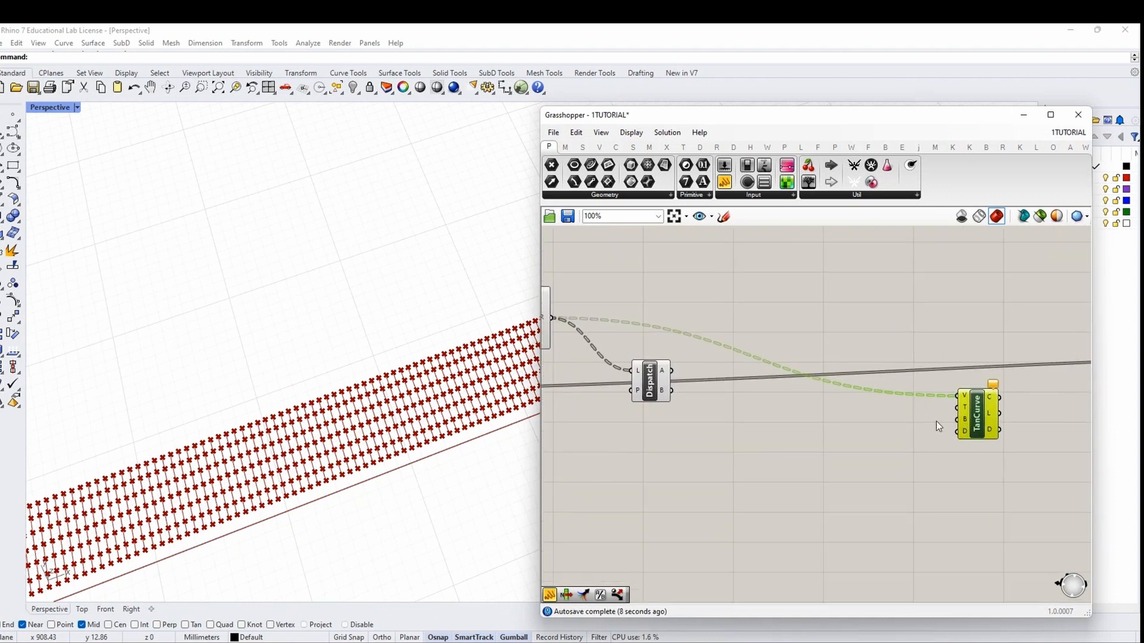
drag(976, 412, 1042, 391)
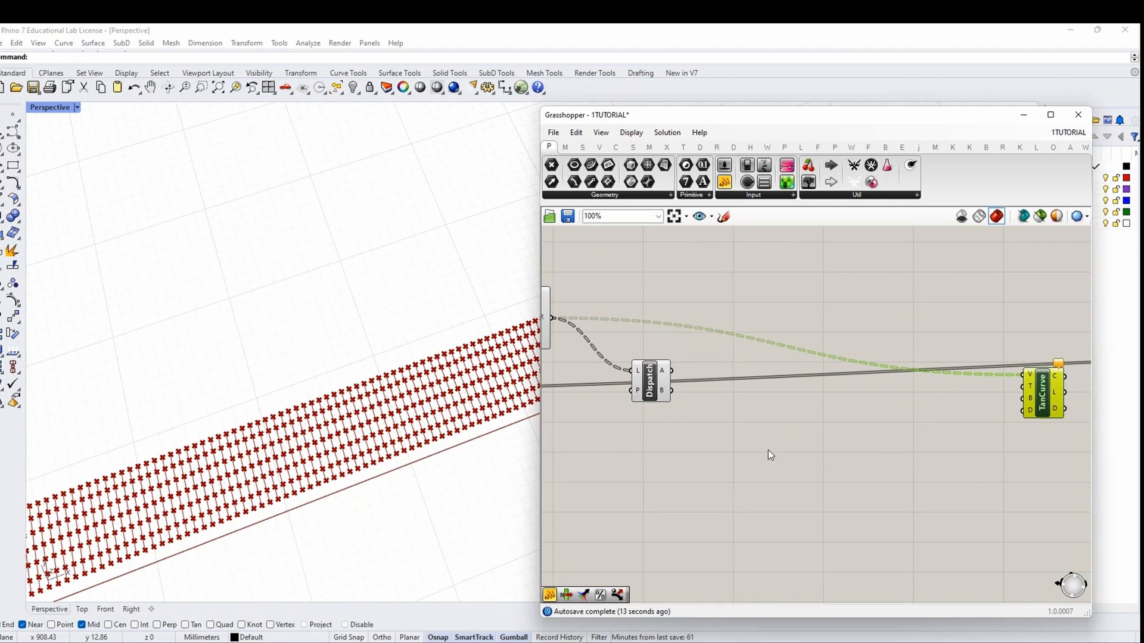
drag(651, 382, 615, 417)
Add a Move component and feed Dispatch's A output into its G input
double_click(702, 435)
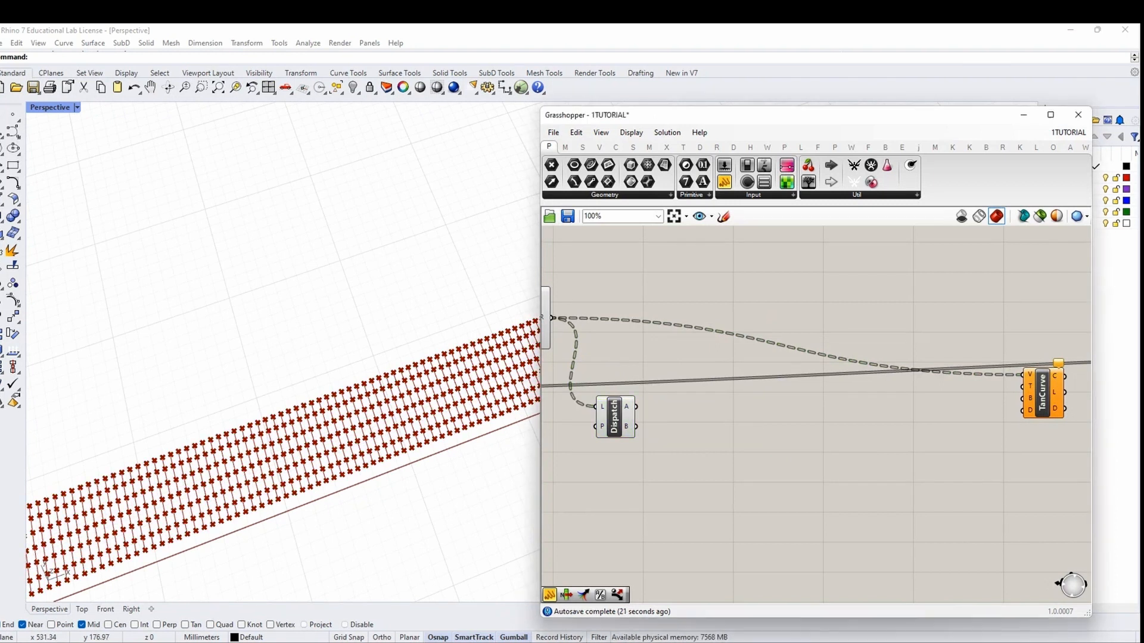
double_click(717, 418)
text(MOVE)
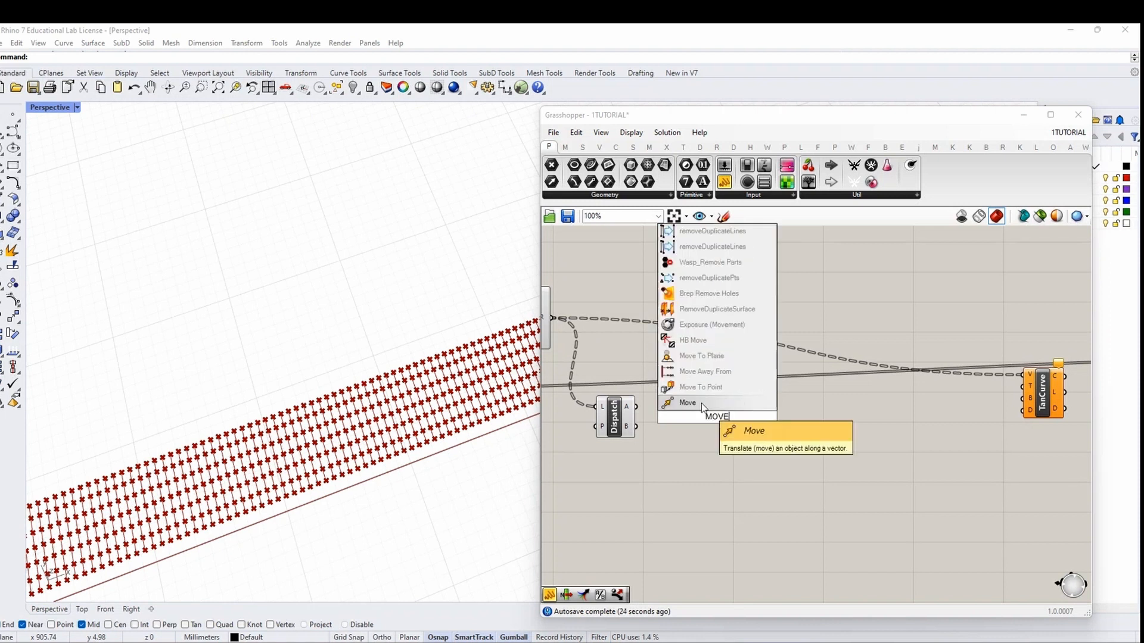
click(702, 403)
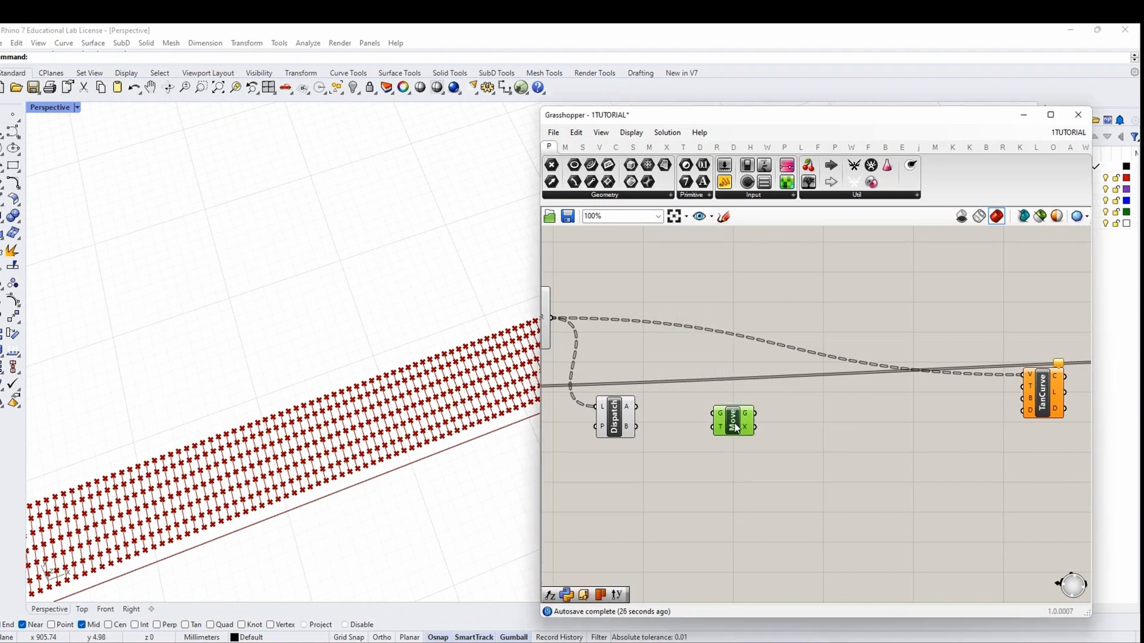
drag(636, 407, 736, 443)
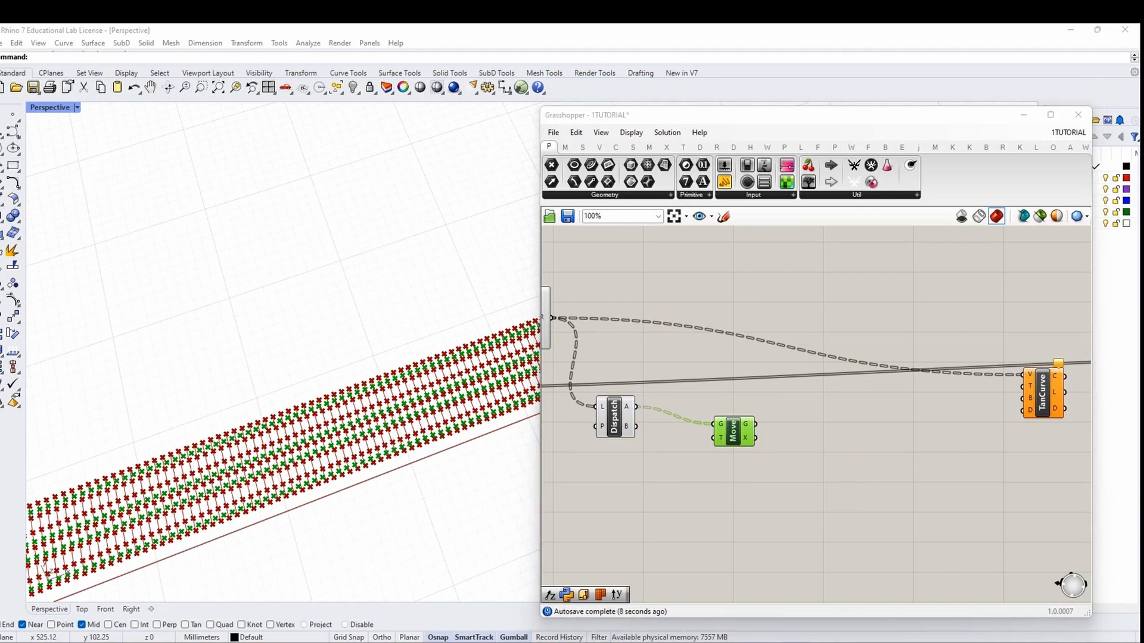
scroll(785, 459, down, 3)
right_drag(786, 459, 897, 334)
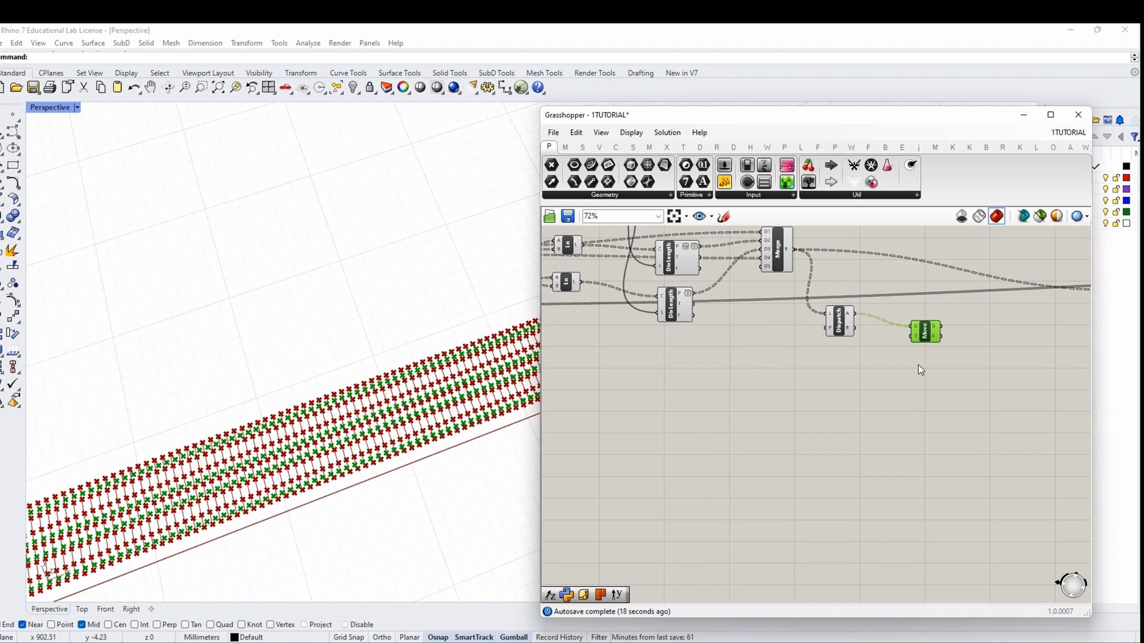
drag(925, 333, 928, 342)
right_drag(761, 450, 788, 402)
Select the Move component to check its green preview points
scroll(781, 411, down, 2)
scroll(815, 379, up, 2)
double_click(746, 399)
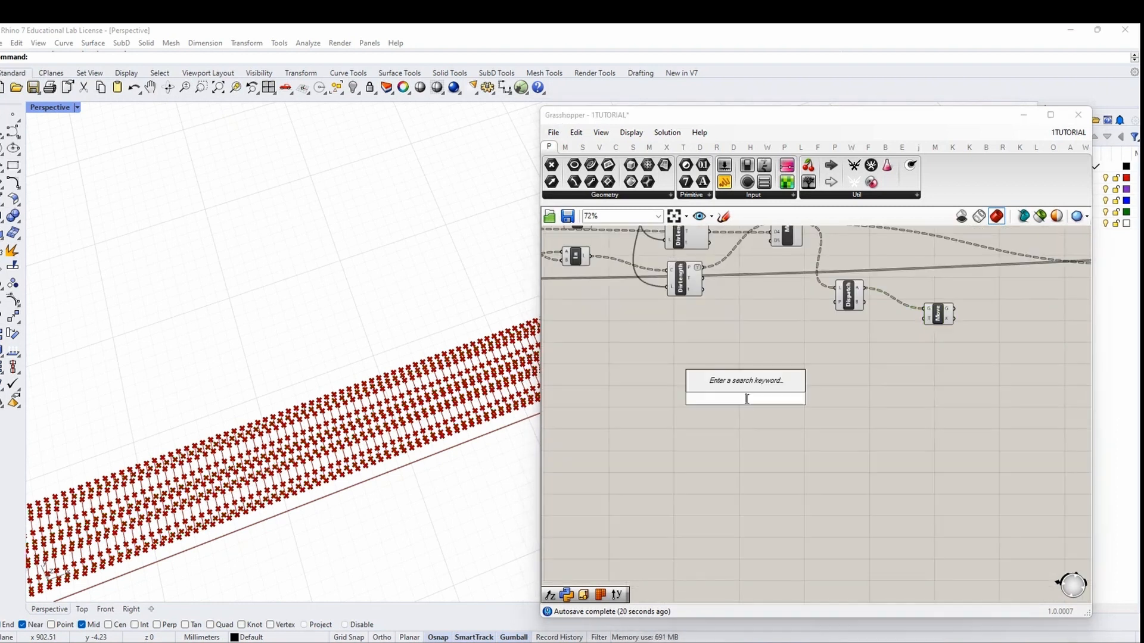
click(748, 420)
double_click(741, 391)
click(743, 410)
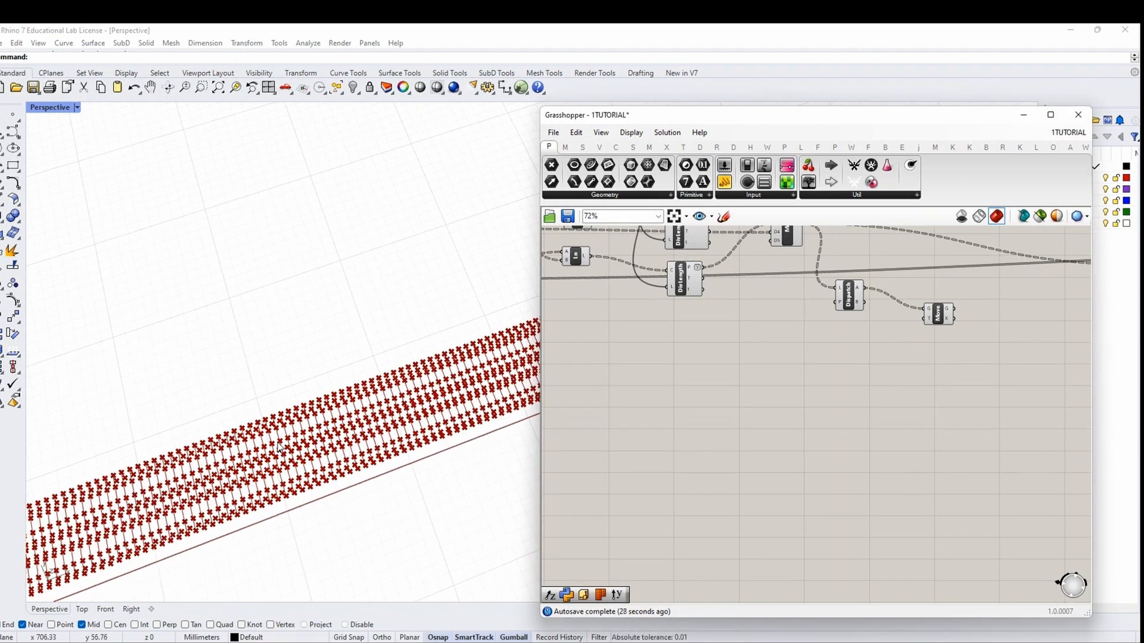
right_drag(863, 388, 756, 457)
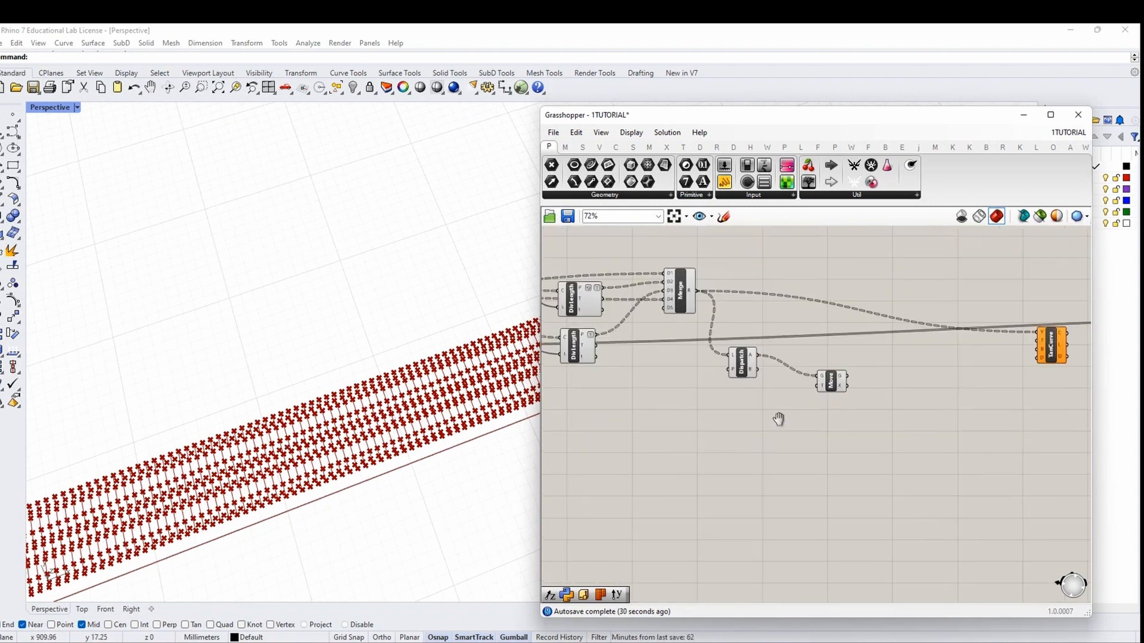
click(828, 381)
click(828, 400)
click(832, 386)
click(819, 411)
right_drag(775, 448, 823, 431)
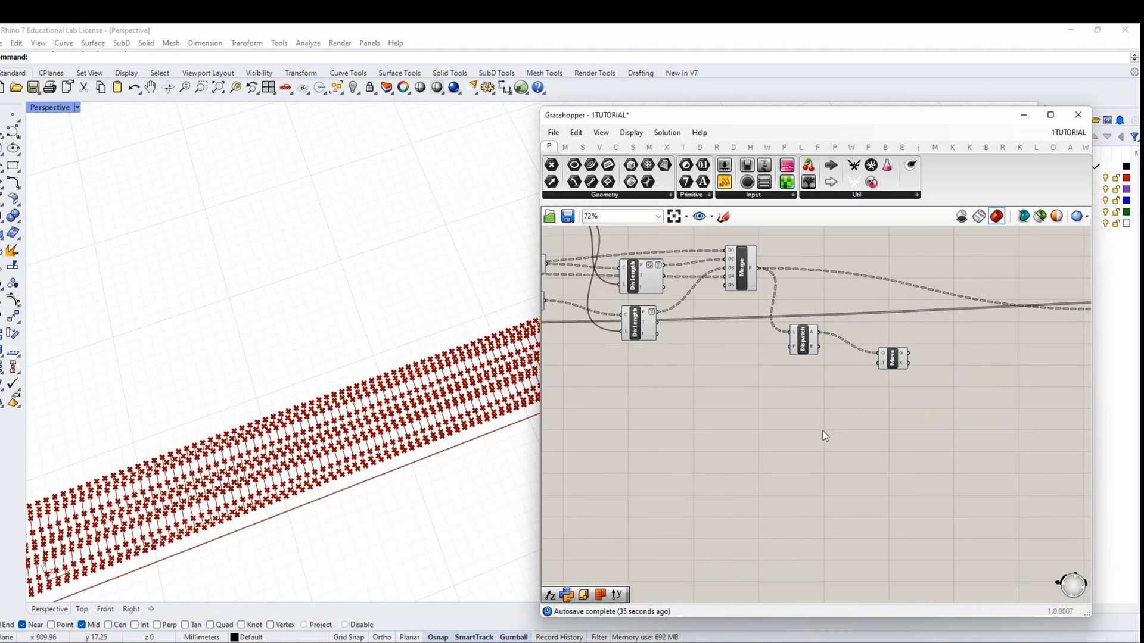
click(897, 359)
click(746, 437)
Place a Merge component on the canvas
right_click(731, 447)
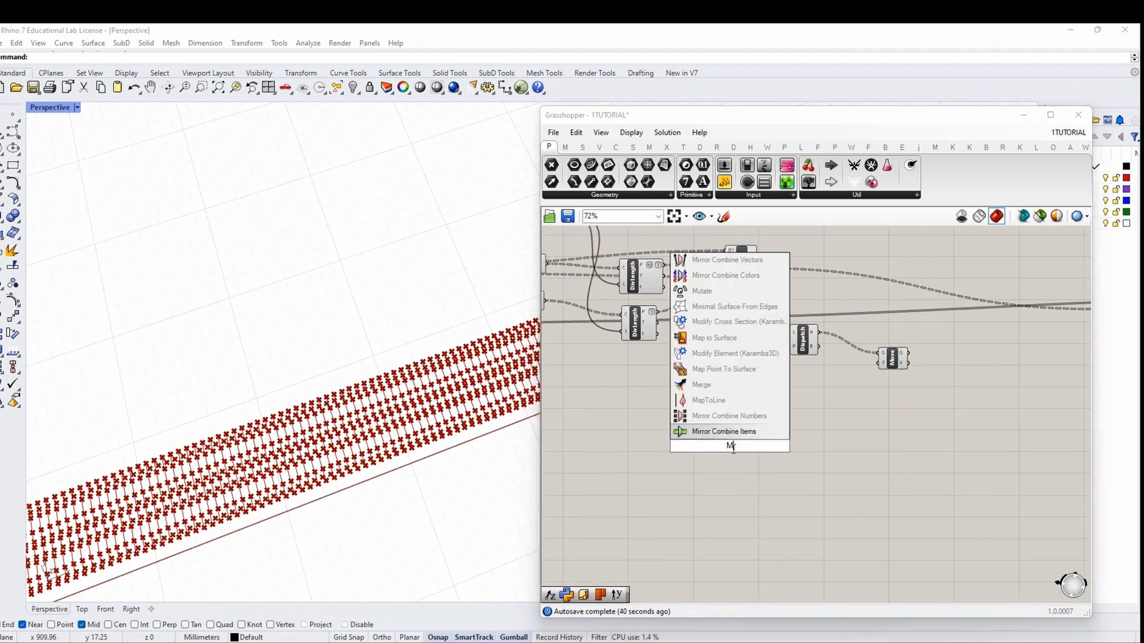
click(754, 434)
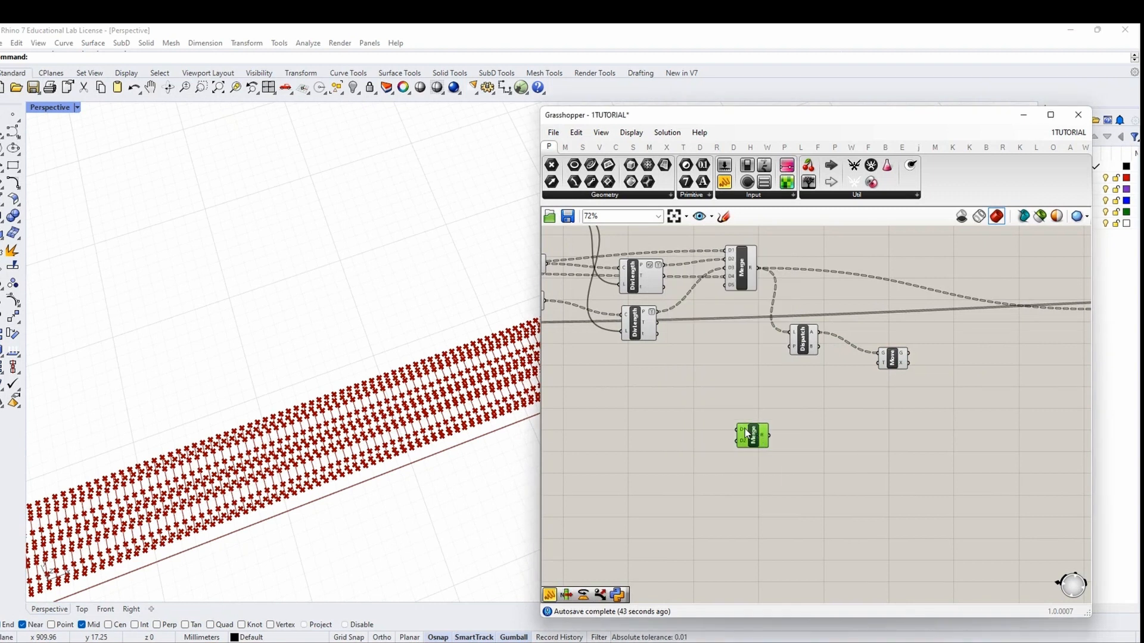
scroll(745, 429, up, 3)
scroll(745, 429, down, 2)
scroll(745, 429, down, 1)
right_drag(744, 431, 779, 430)
scroll(739, 429, up, 1)
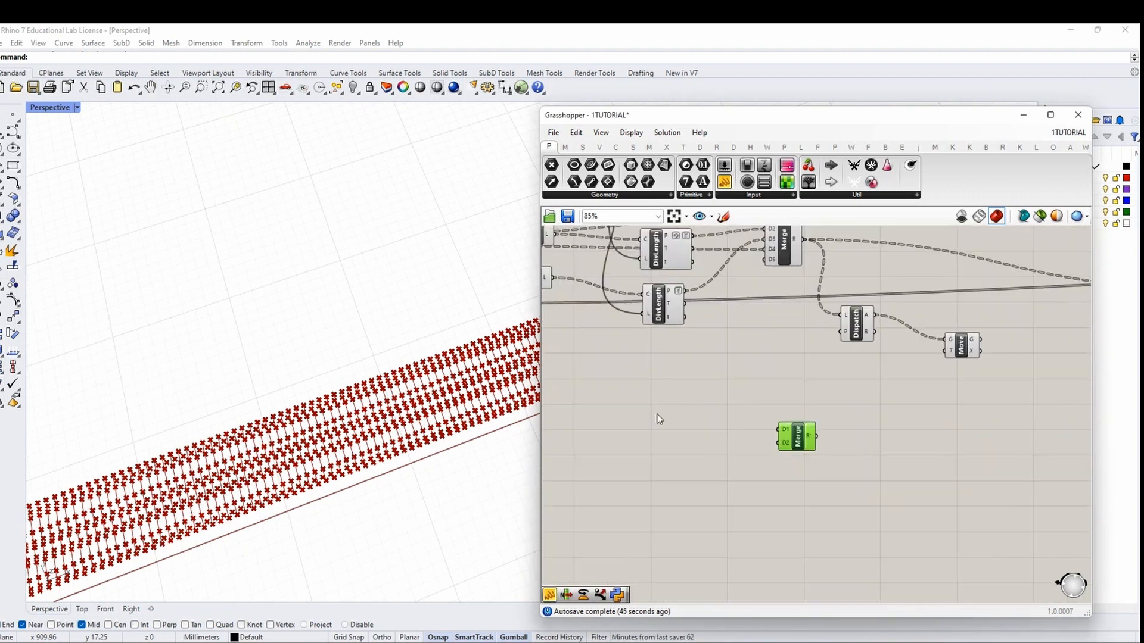
Add a Unit Y vector component and position it left of the Merge
double_click(685, 413)
text(UNIT)
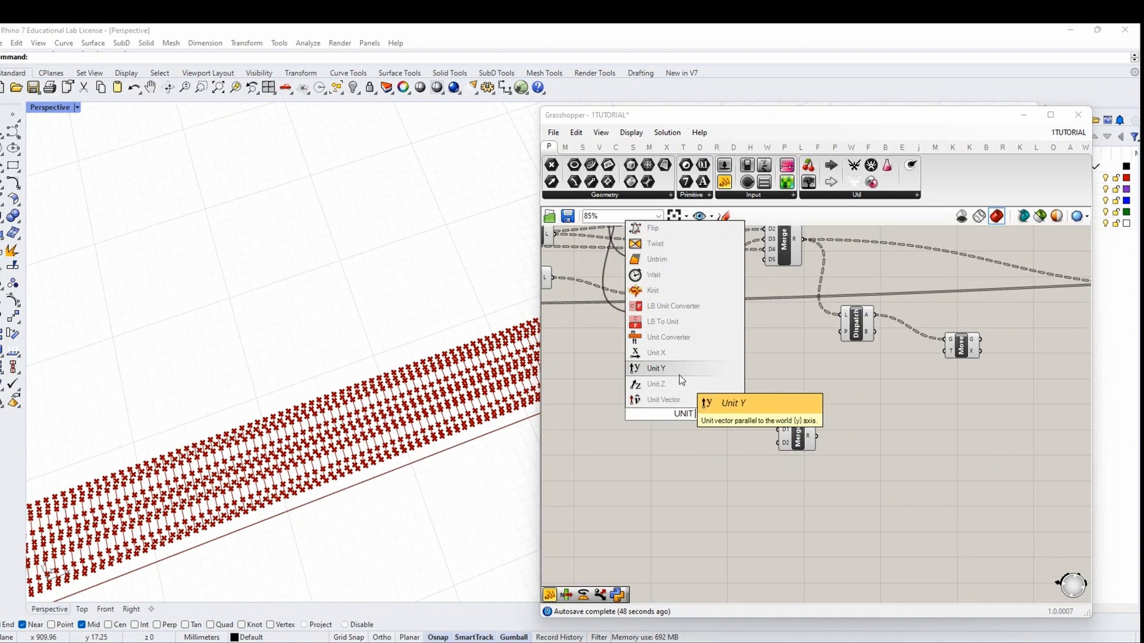
click(679, 369)
drag(693, 418, 727, 426)
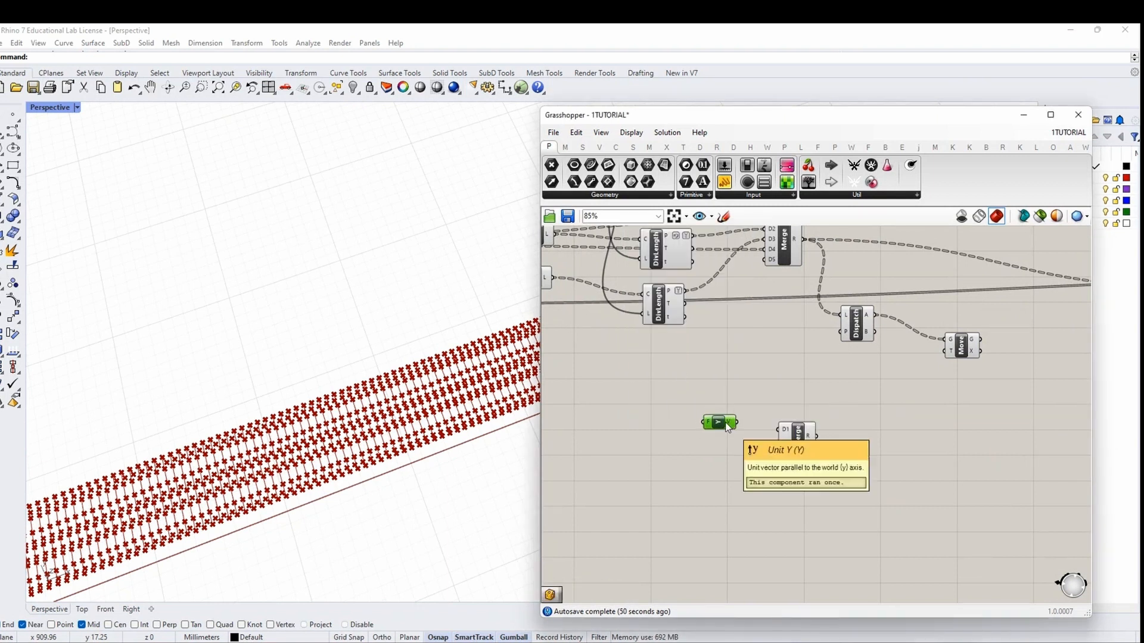
right_drag(727, 437, 743, 412)
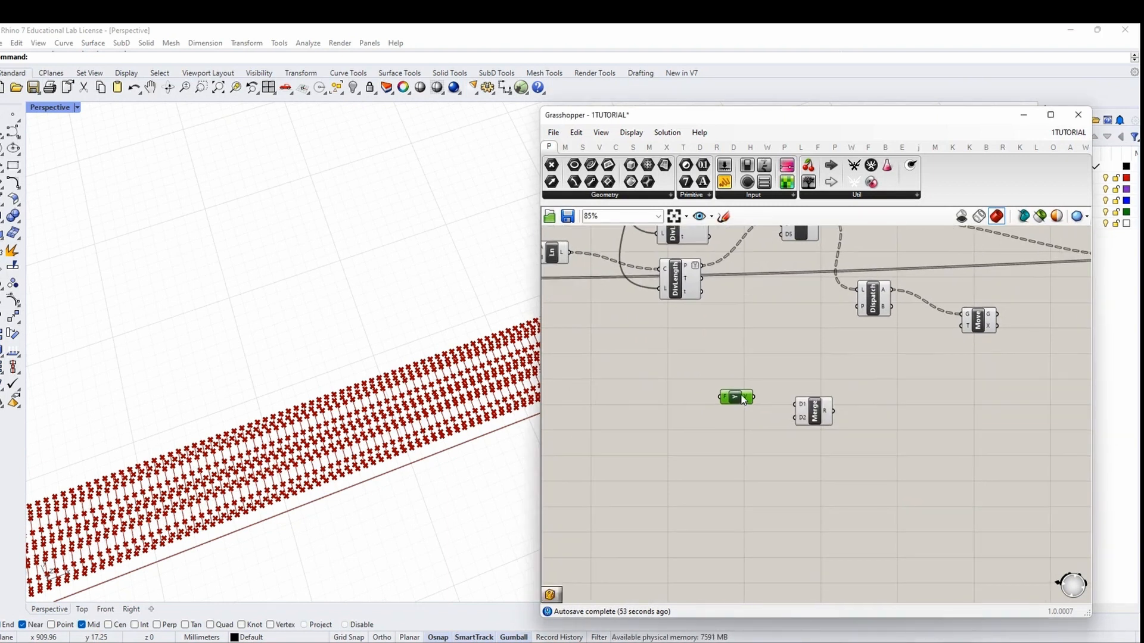
scroll(250, 477, down, 9)
right_drag(250, 478, 260, 492)
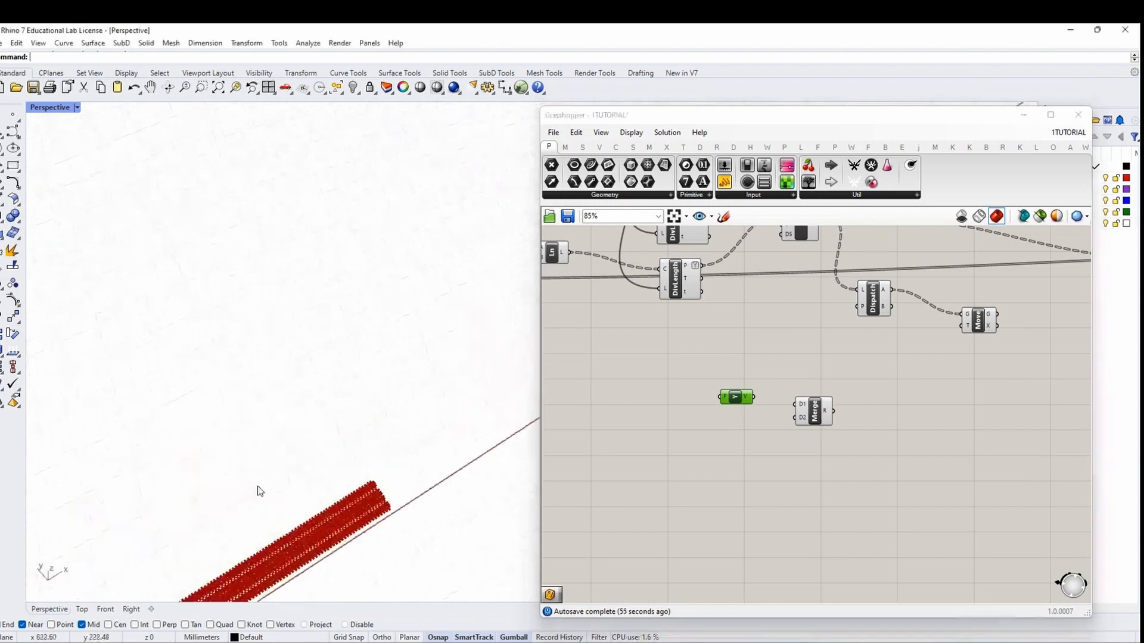
scroll(455, 350, up, 5)
scroll(767, 400, up, 3)
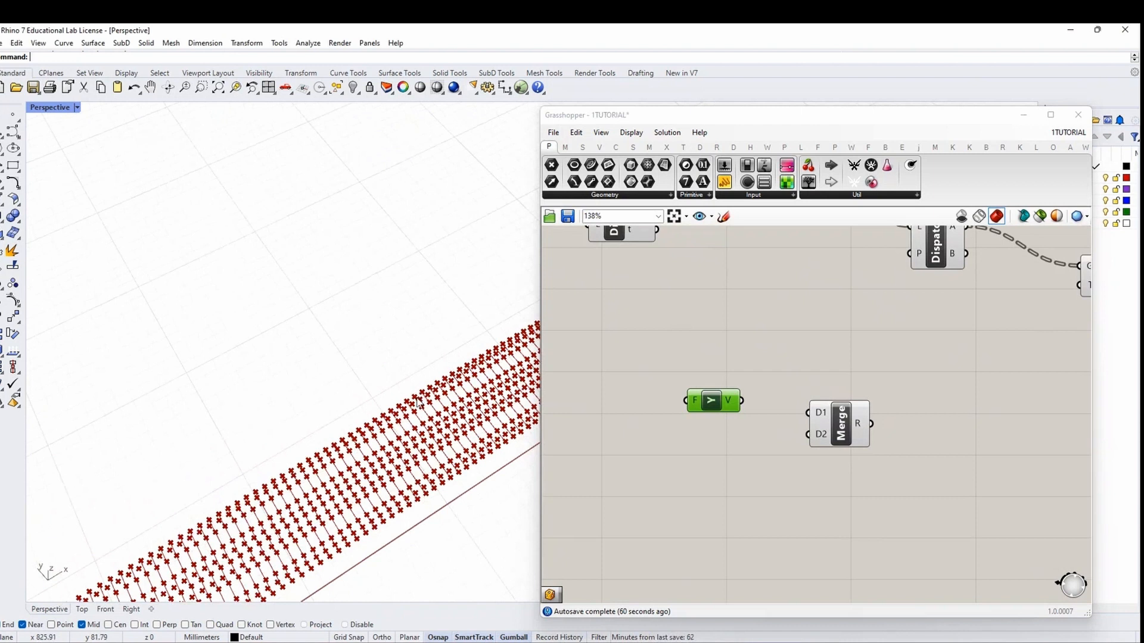
mouse_move(358, 396)
right_down()
mouse_move(337, 394)
mouse_move(348, 395)
right_up()
drag(716, 399, 709, 396)
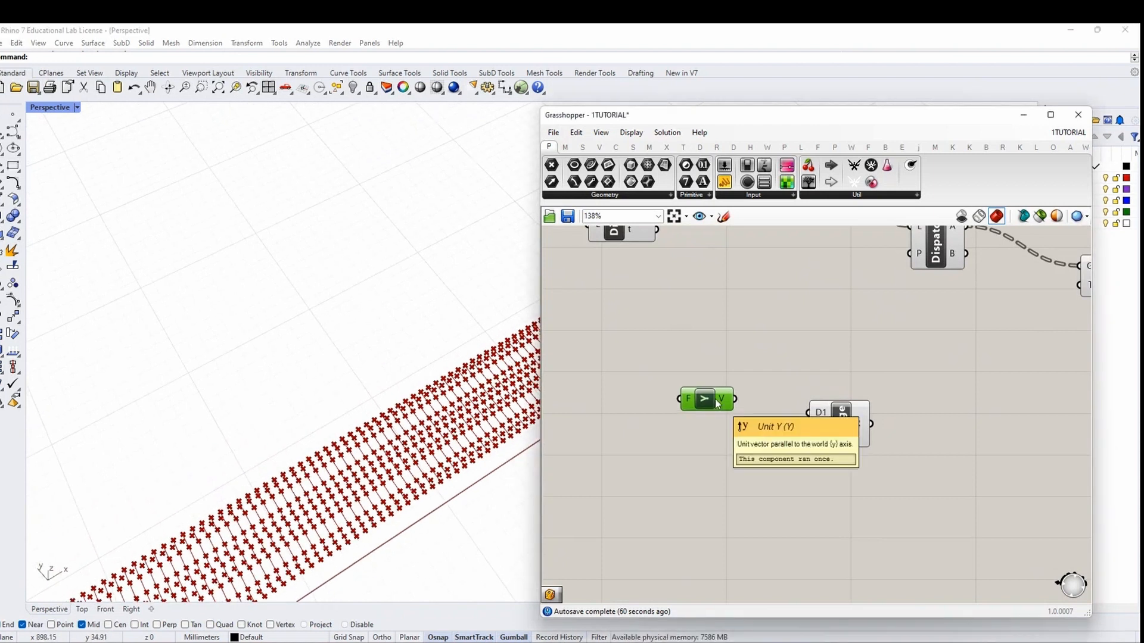
drag(718, 403, 712, 398)
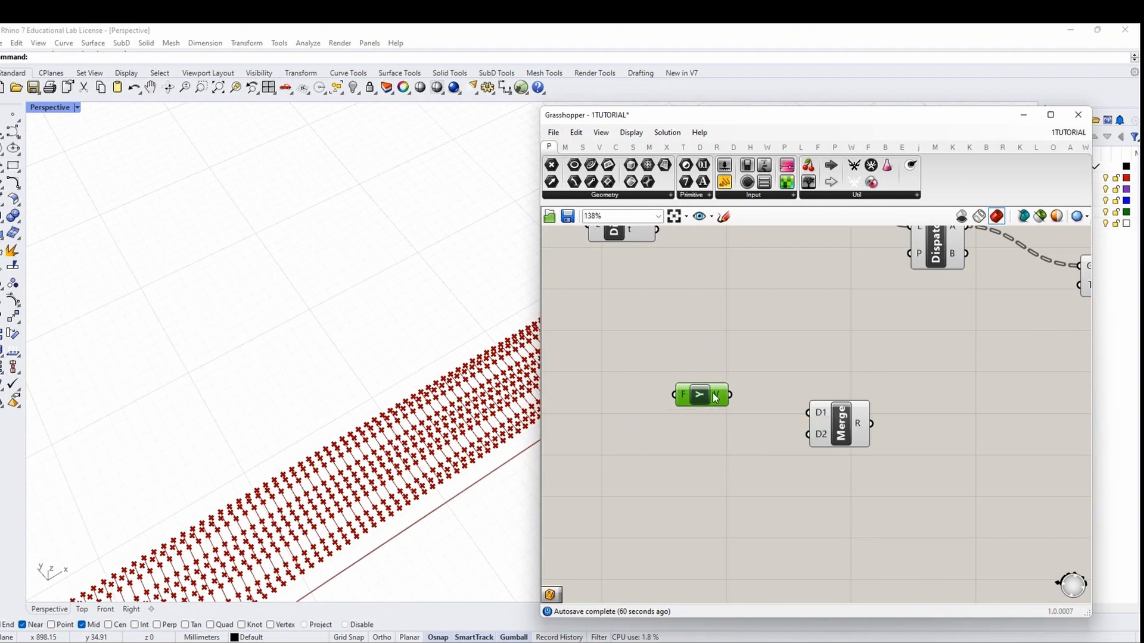
click(706, 462)
Add a Unit X vector component beside Unit Y
double_click(706, 462)
text(Unit X)
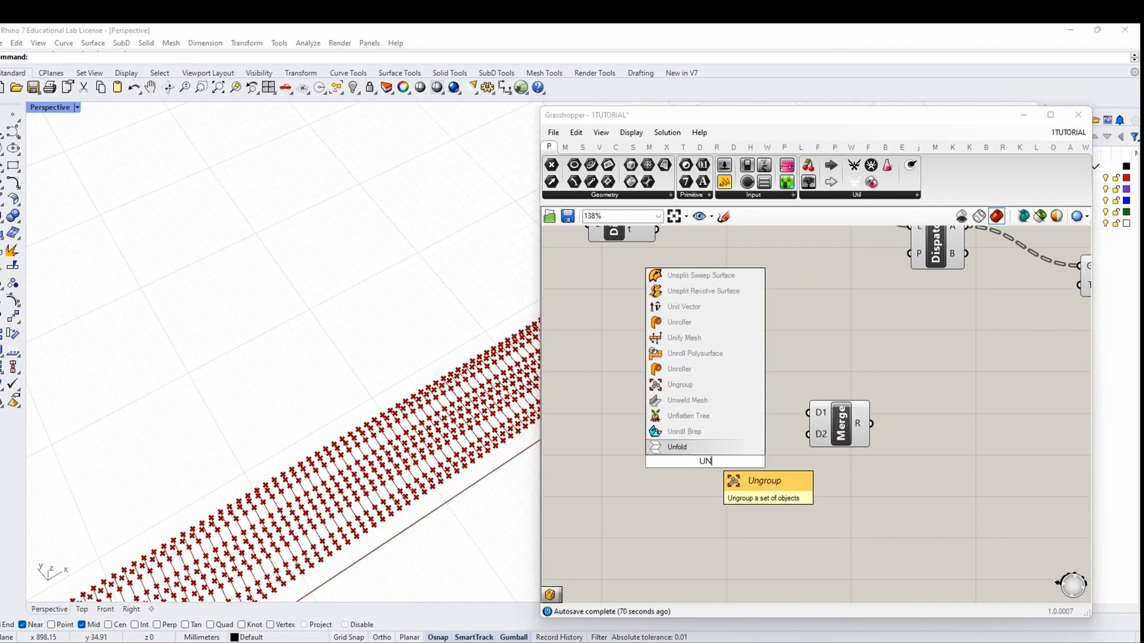
key(Return)
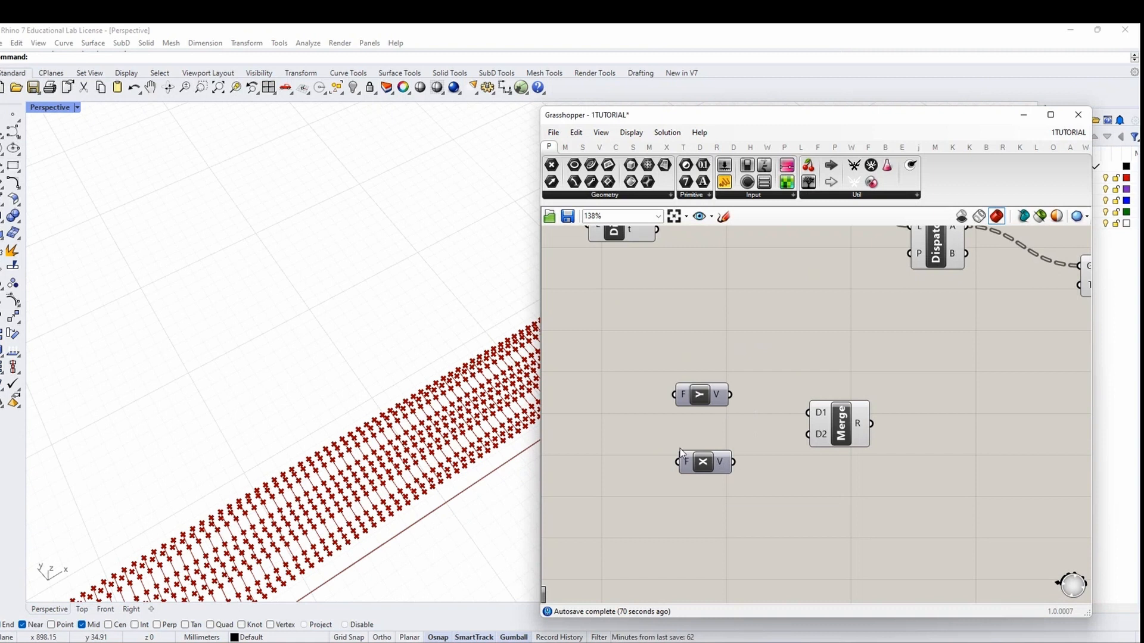
right_drag(629, 429, 775, 422)
Drive both Unit factors with a slider set to 8, wiring Y to Merge D1 and X to D2
double_click(691, 409)
text(8)
key(Return)
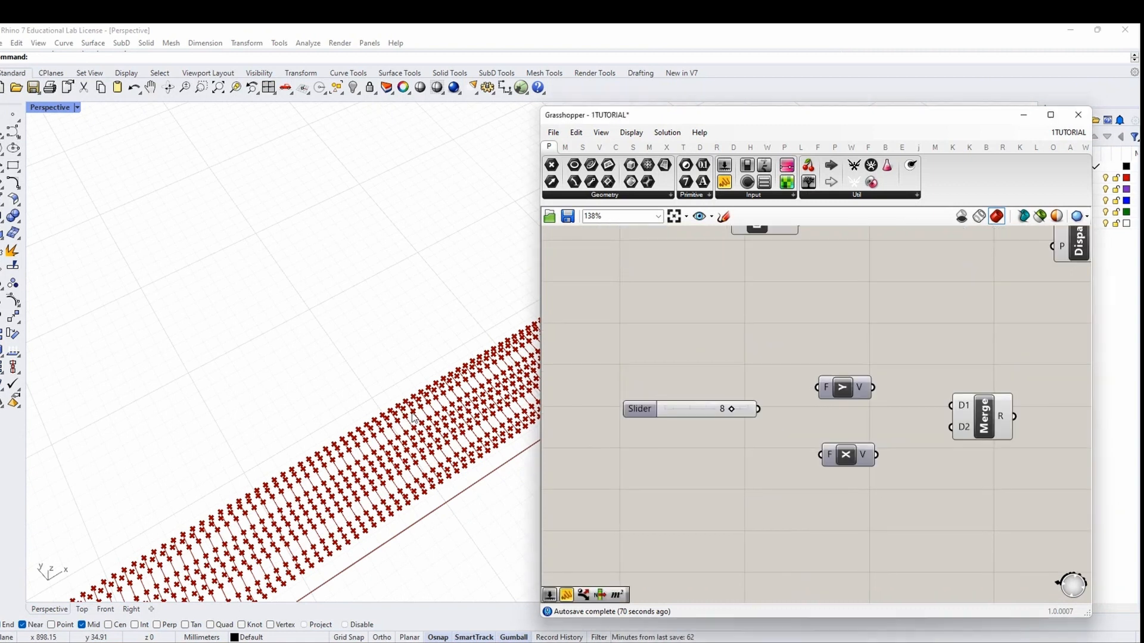
drag(759, 409, 821, 455)
right_drag(879, 393, 765, 387)
drag(758, 382, 836, 399)
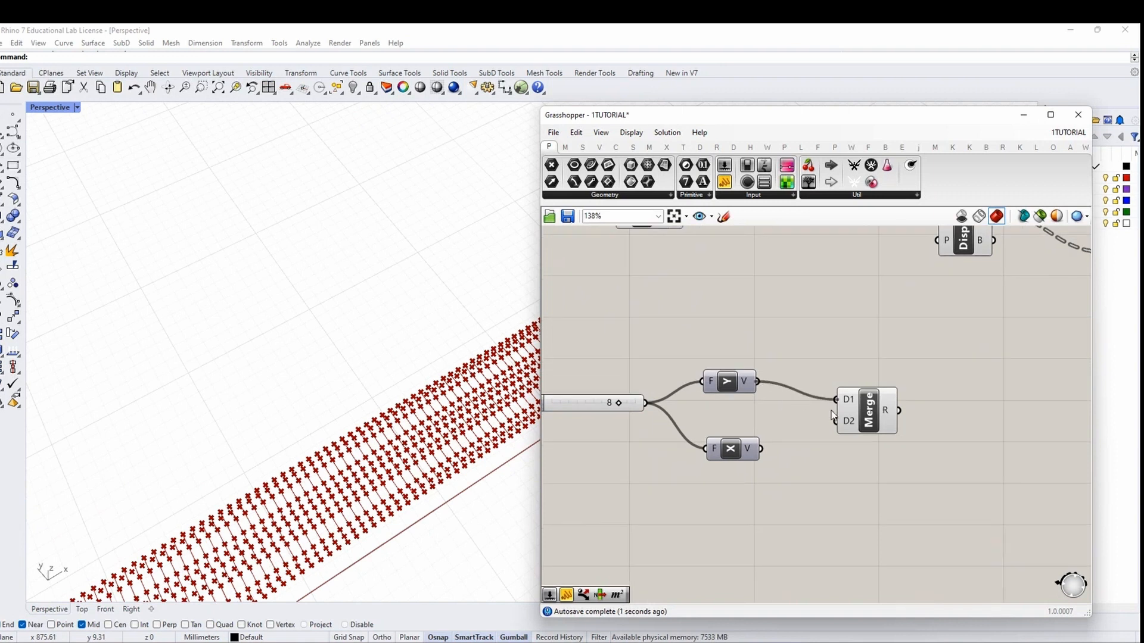
drag(762, 449, 836, 421)
right_drag(923, 439, 791, 430)
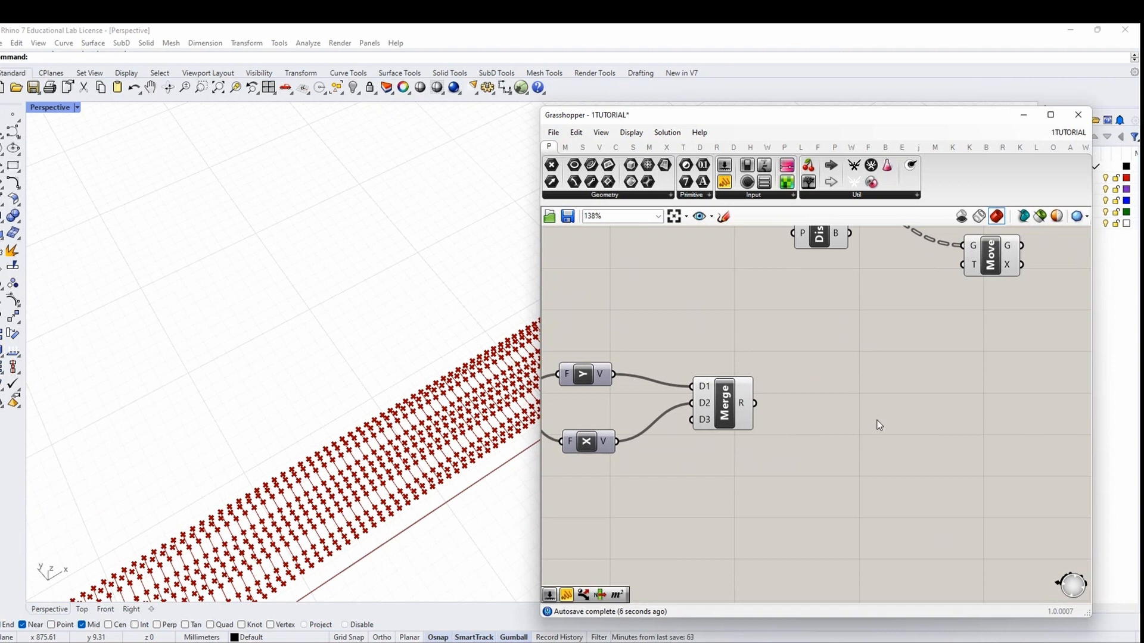
Add a Number parameter and rename it 'Curvature'
right_drag(773, 474, 967, 407)
double_click(612, 477)
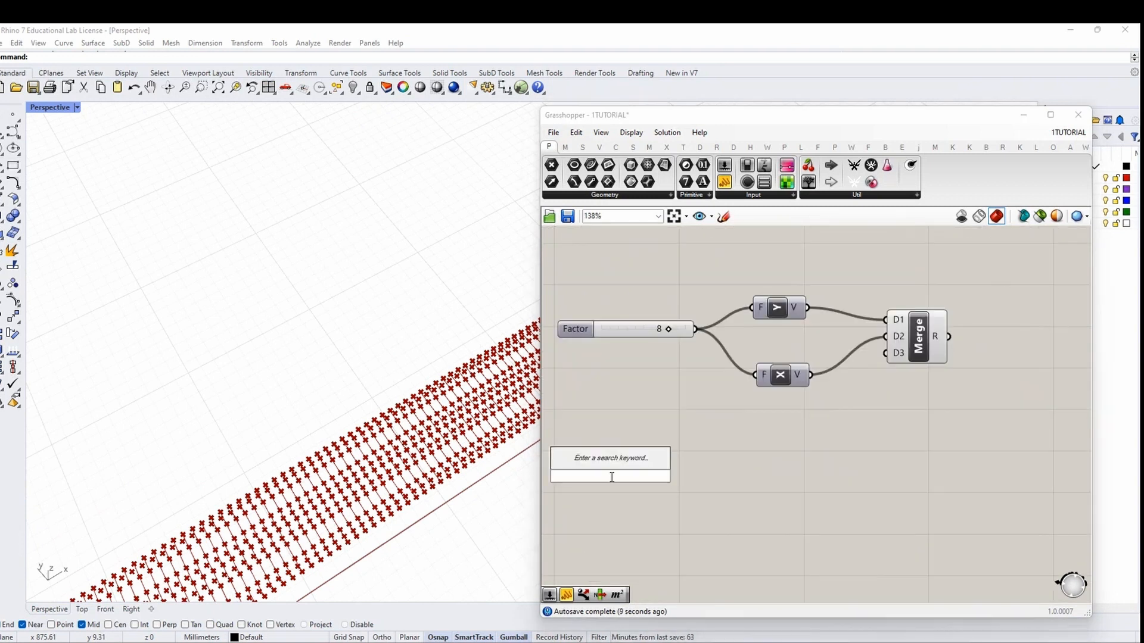
text(CURVATURE)
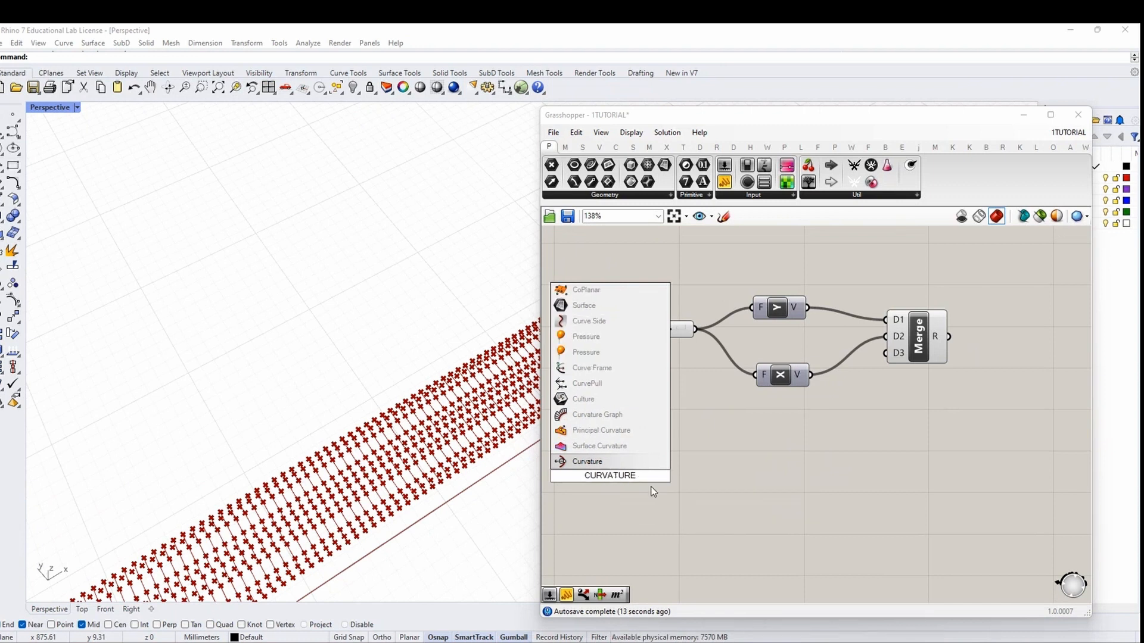
key(Escape)
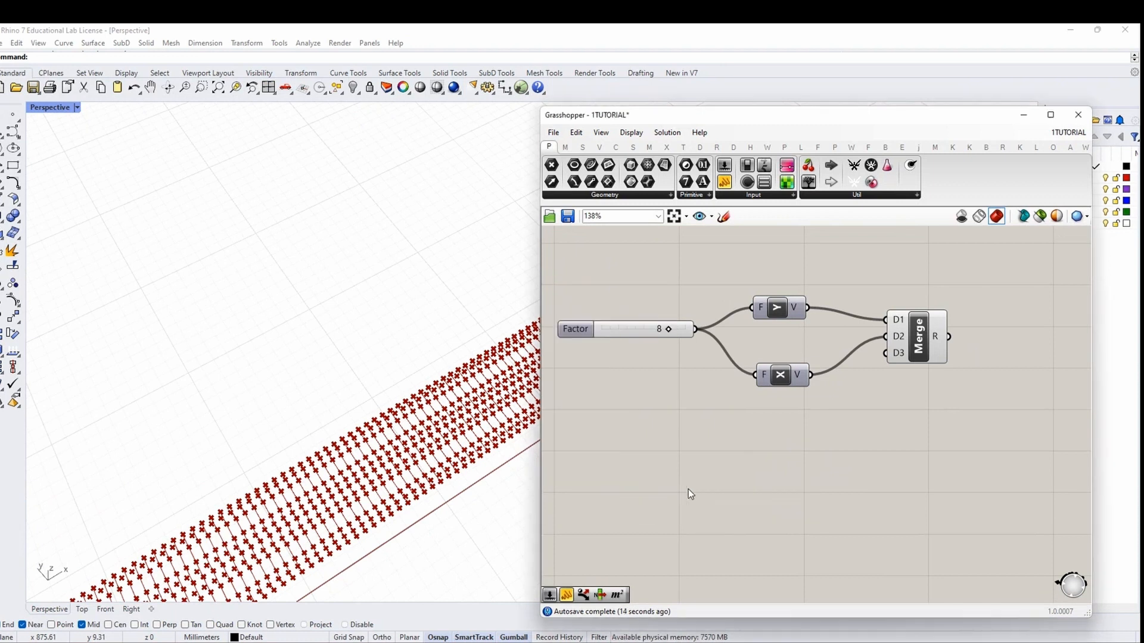
double_click(687, 490)
text(NUMBER)
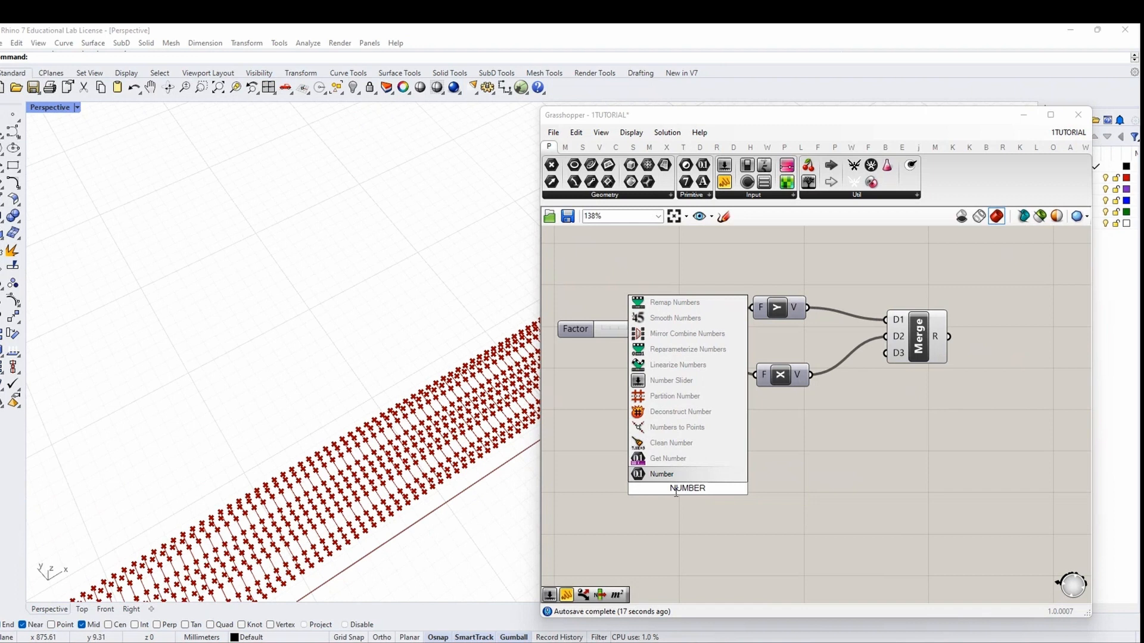
key(Return)
right_click(677, 490)
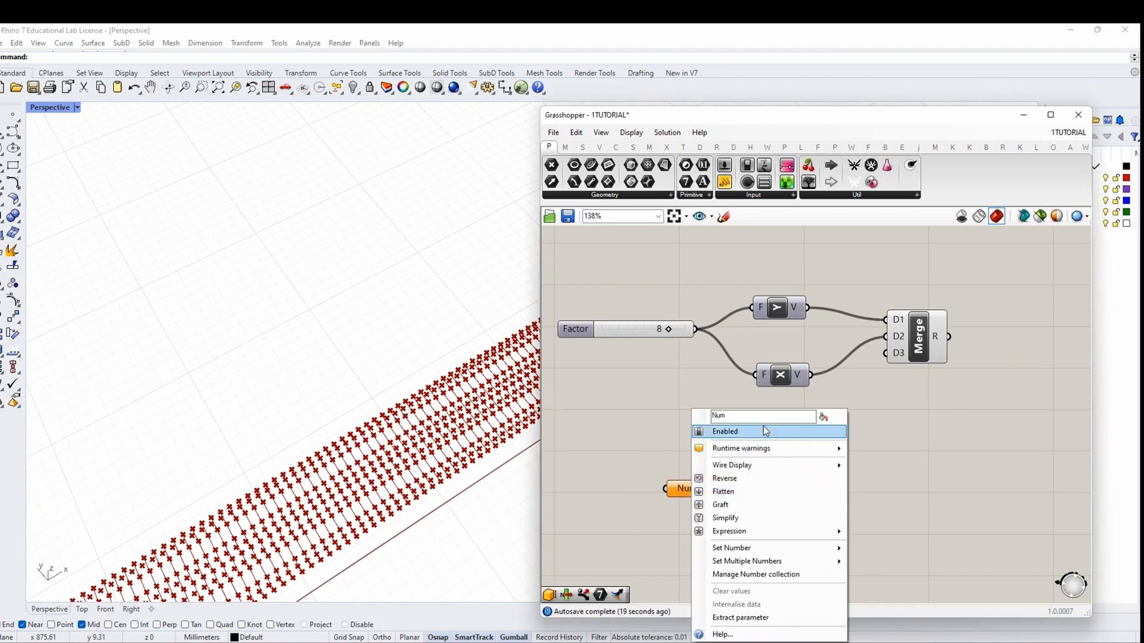
text(cURVATURE)
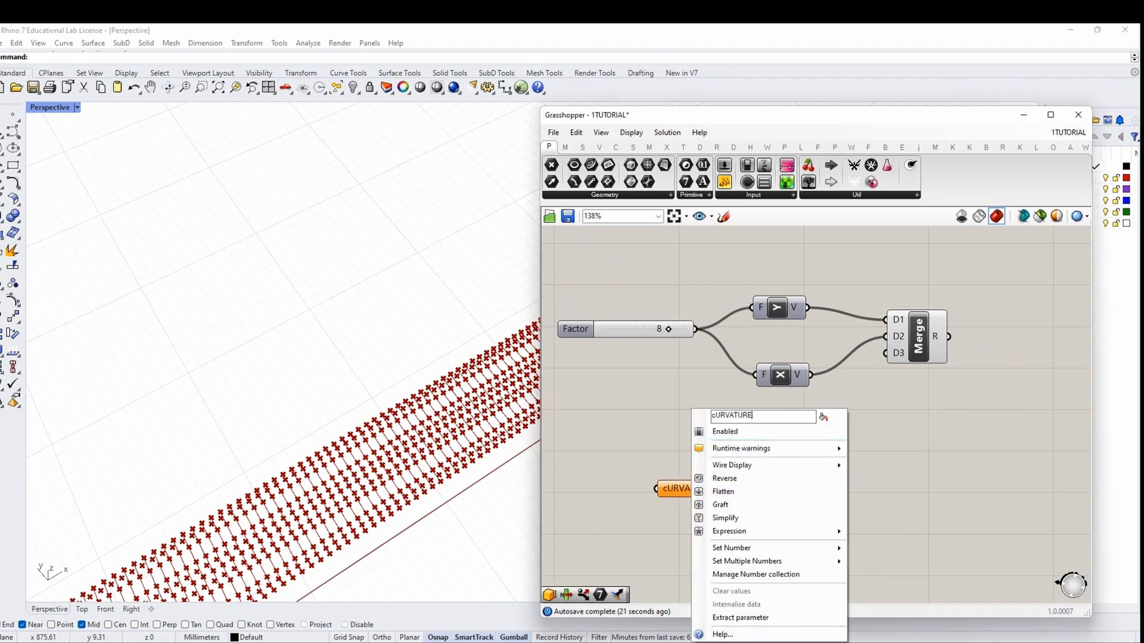
drag(752, 415, 659, 416)
text(Curvature)
key(Return)
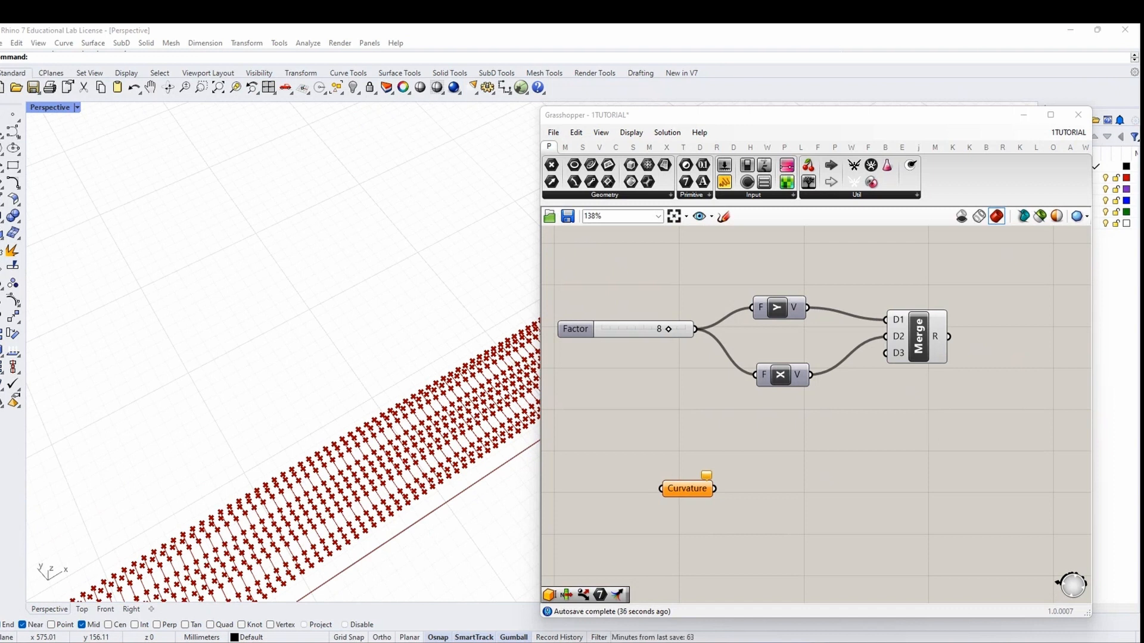
Create a 0.100–4.000 slider set to 1.171 and wire it into Curvature
double_click(653, 424)
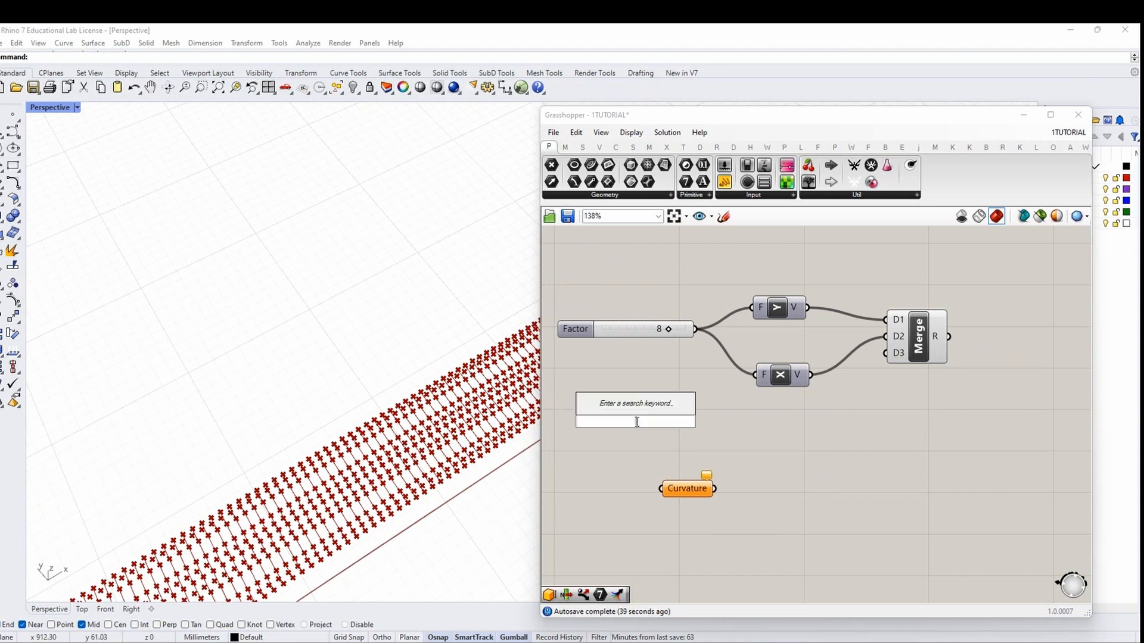
text(0.100)
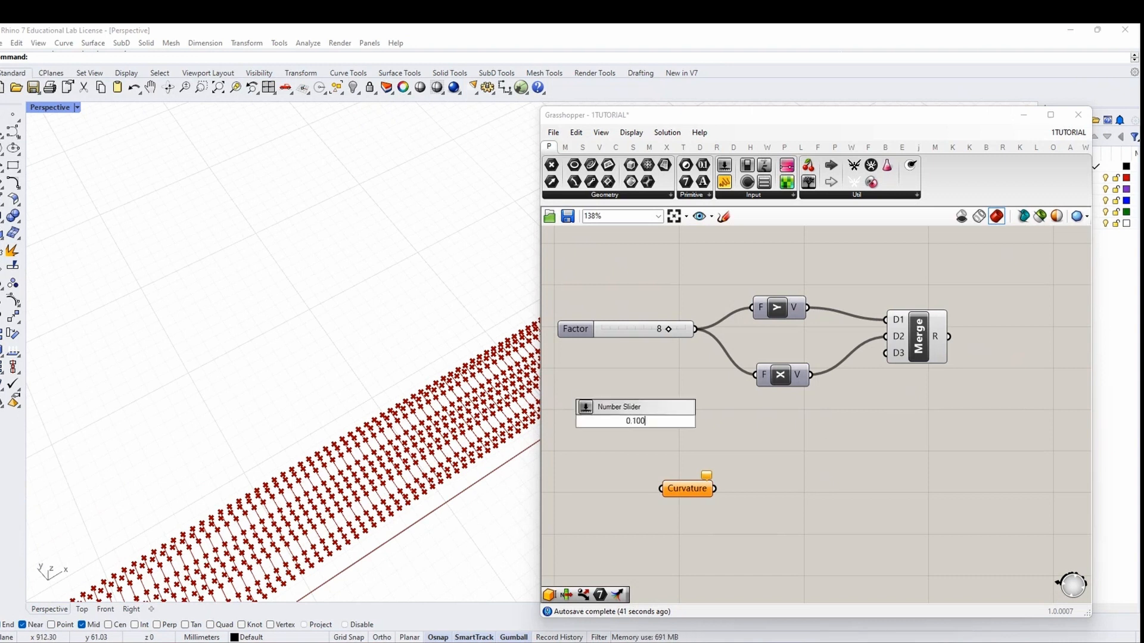
text(<4.000)
key(Return)
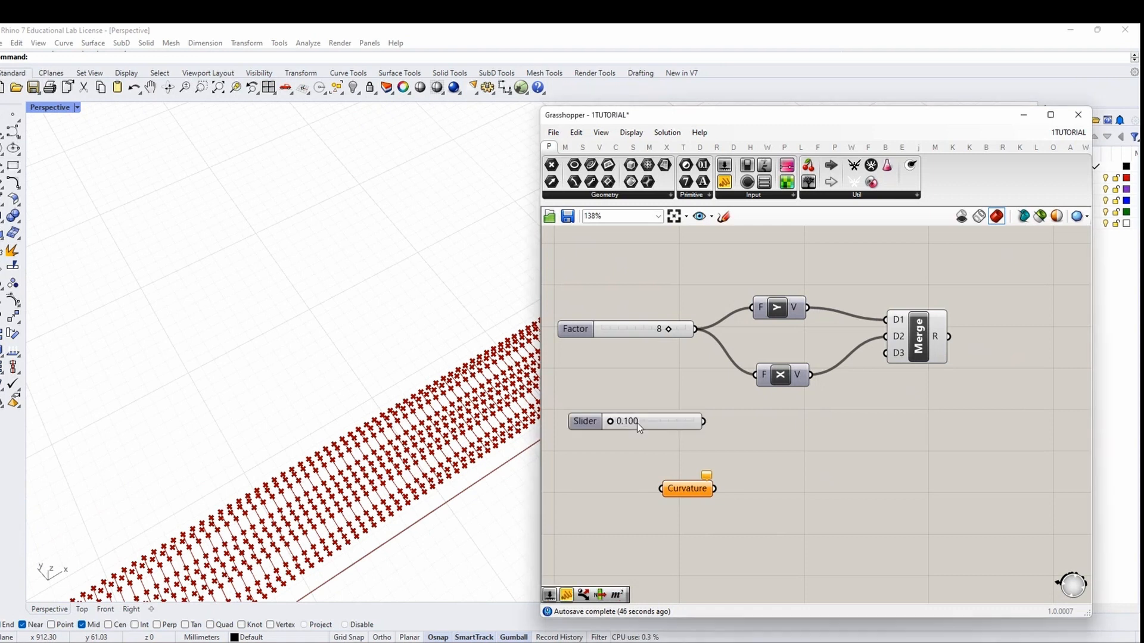
drag(669, 421, 605, 431)
right_drag(577, 448, 639, 448)
drag(606, 431, 630, 434)
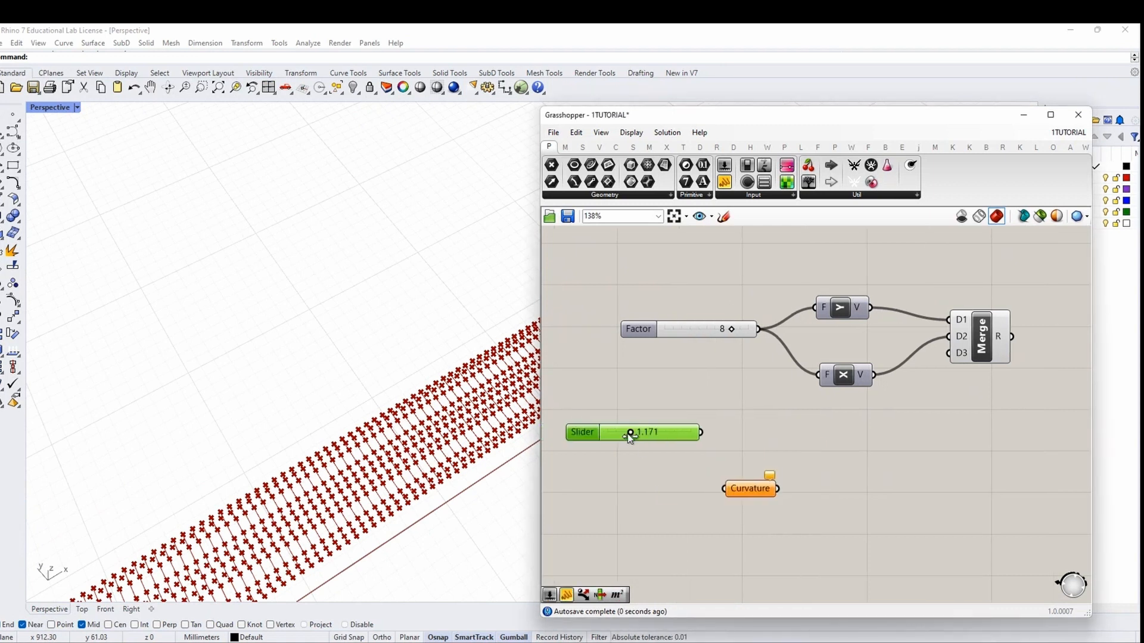
drag(704, 434, 724, 489)
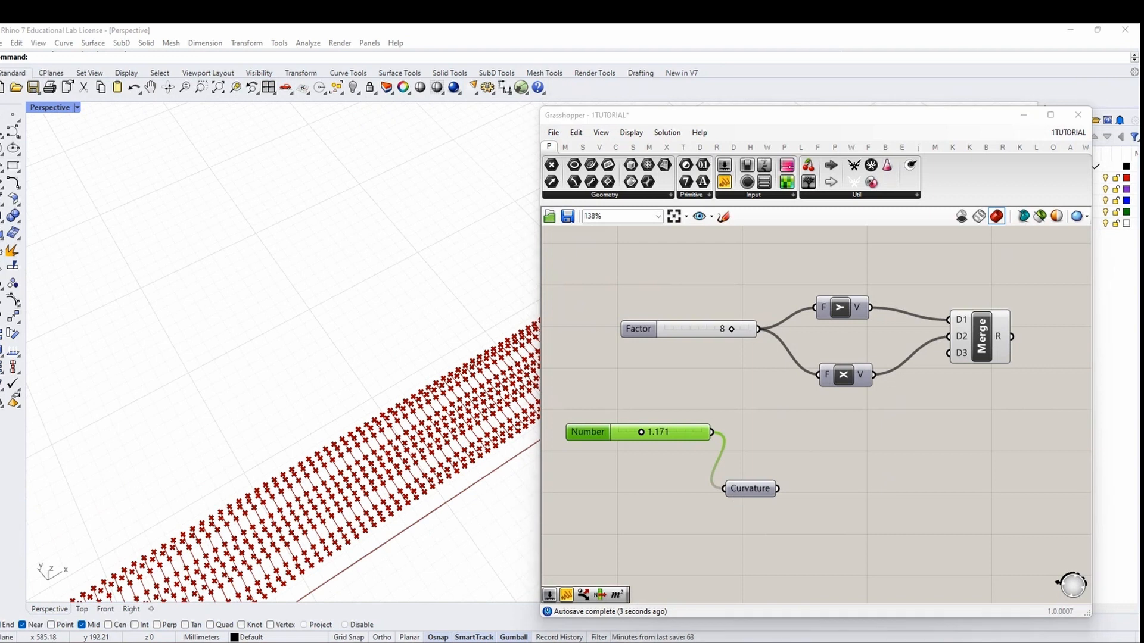
scroll(784, 477, down, 2)
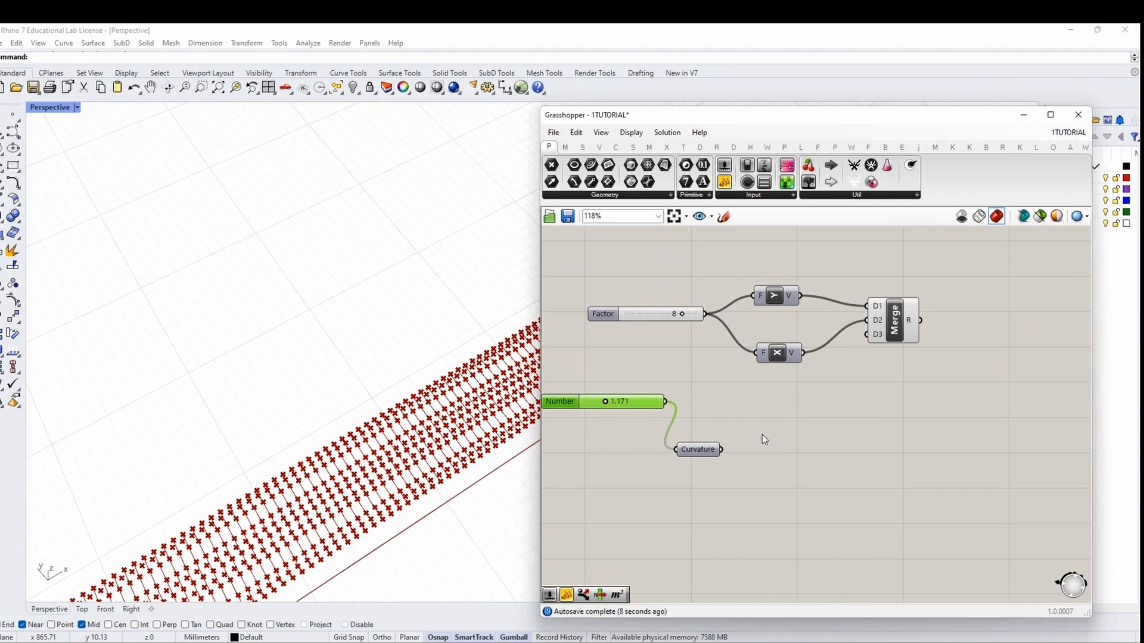
Add a Division component with Factor as A and Curvature as B
drag(709, 453, 712, 479)
double_click(769, 448)
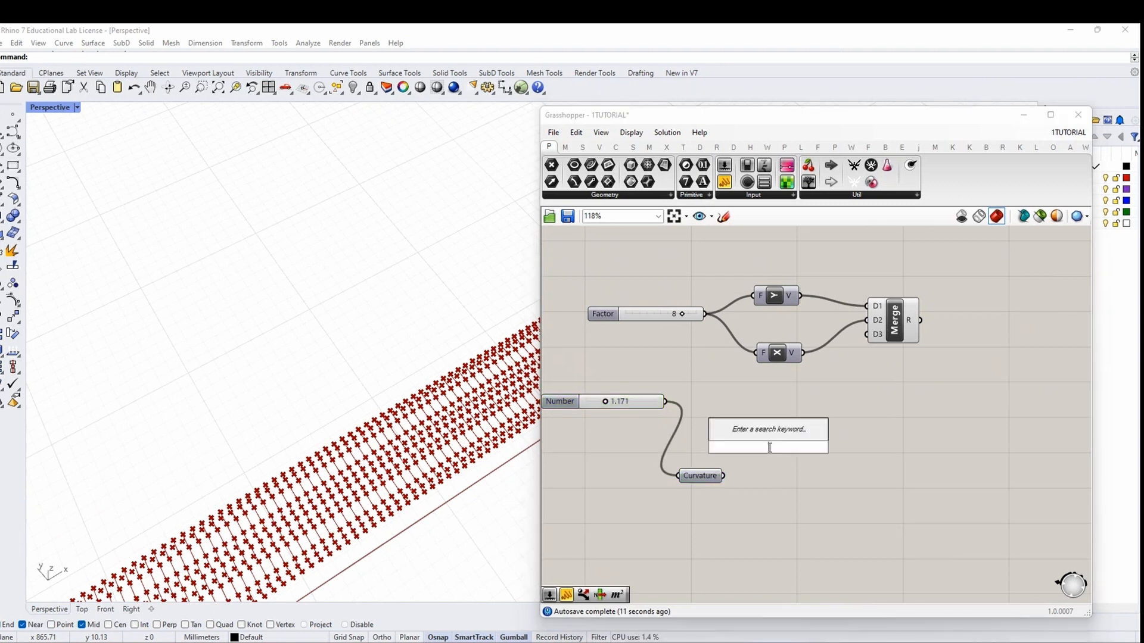
text(division)
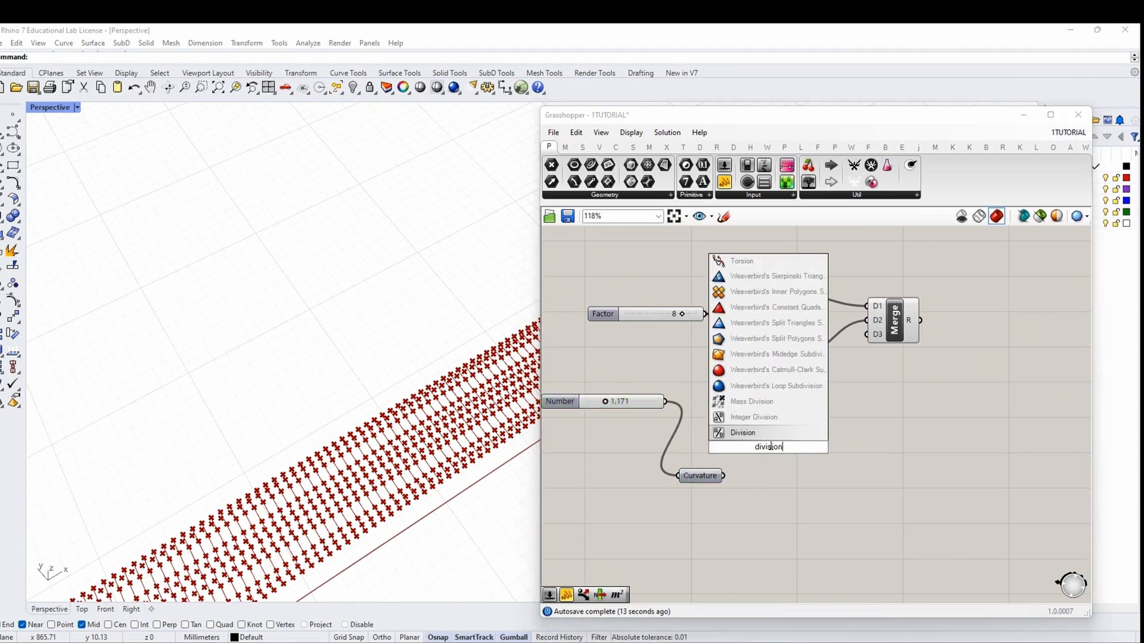
key(Return)
drag(705, 314, 772, 453)
right_drag(861, 481, 749, 463)
Copy the Unit Y, Unit X and Merge group below and drive the copies with the division result
double_click(769, 444)
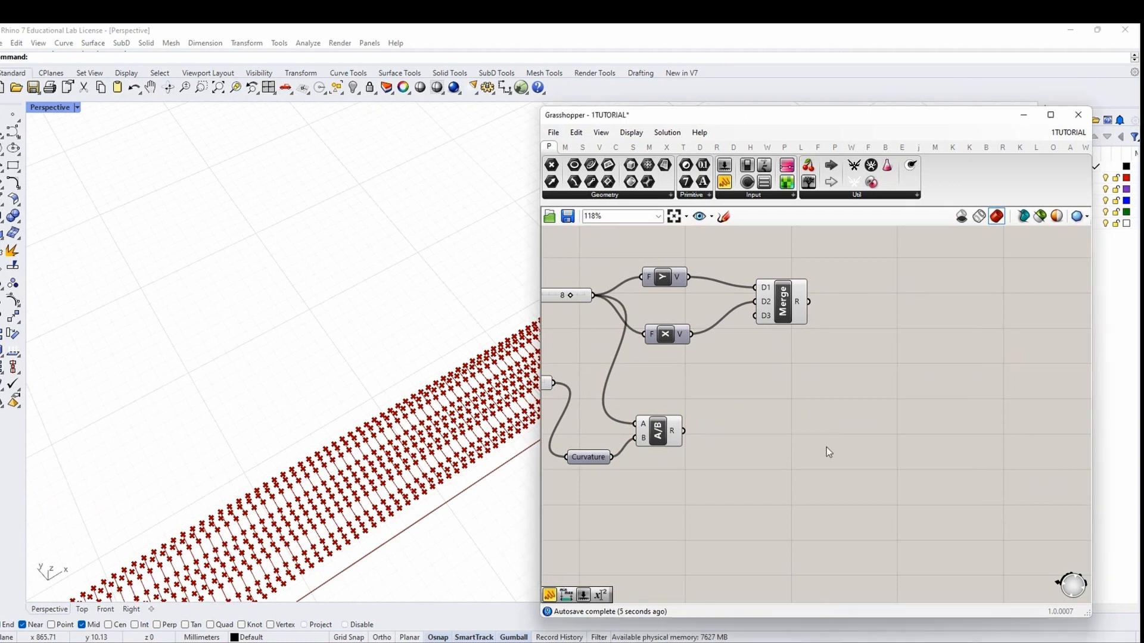
drag(710, 365, 644, 262)
drag(810, 364, 669, 274)
key(ctrl+c)
key(ctrl+v)
drag(696, 322, 789, 444)
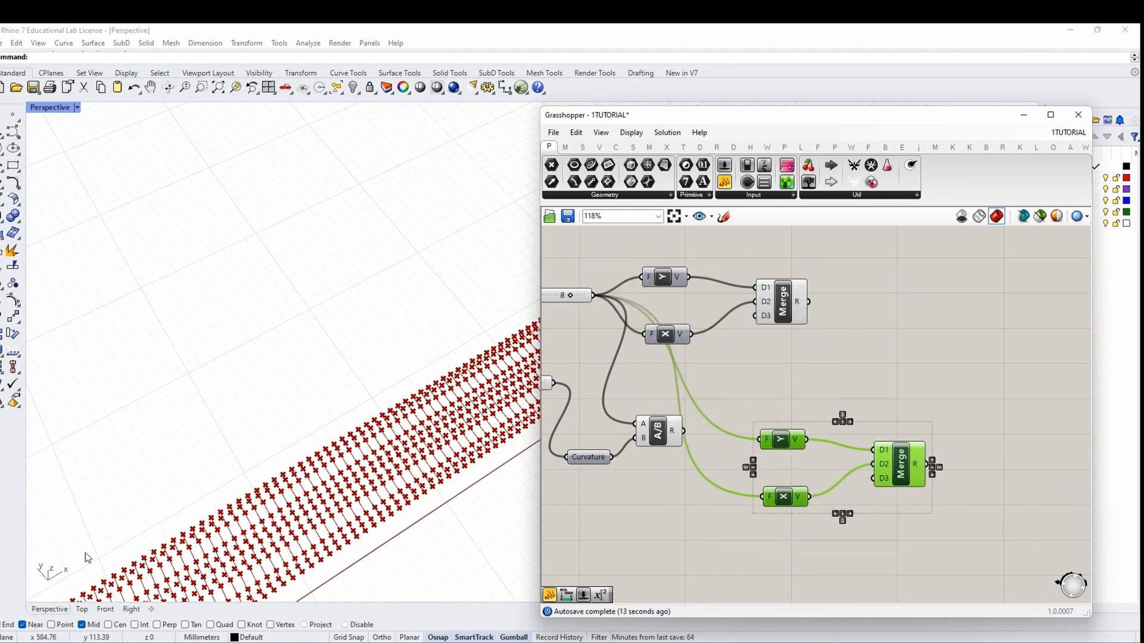
drag(756, 440, 757, 440)
drag(684, 432, 762, 497)
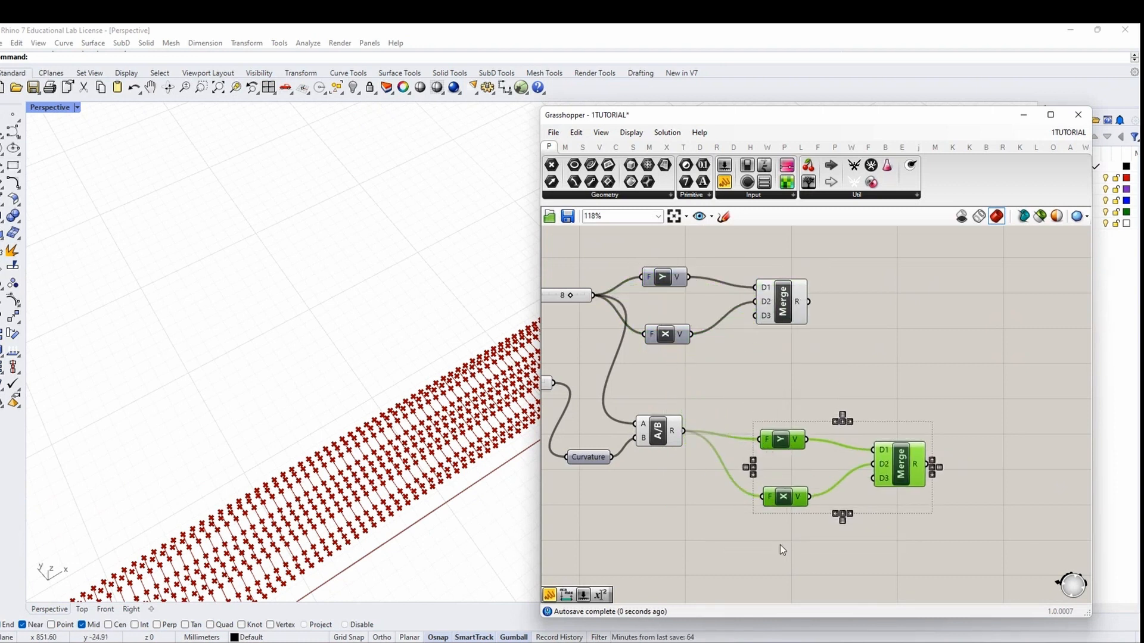
click(781, 545)
right_drag(830, 363, 777, 402)
drag(777, 402, 620, 305)
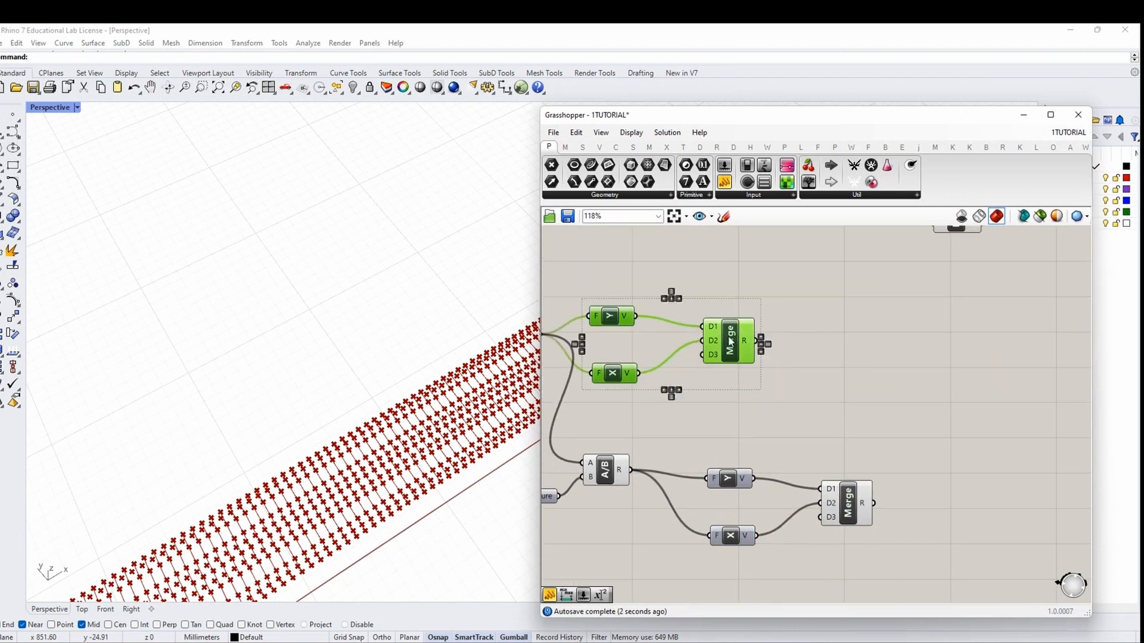
drag(731, 339, 843, 339)
click(922, 412)
Graft the output of the first Merge
click(361, 506)
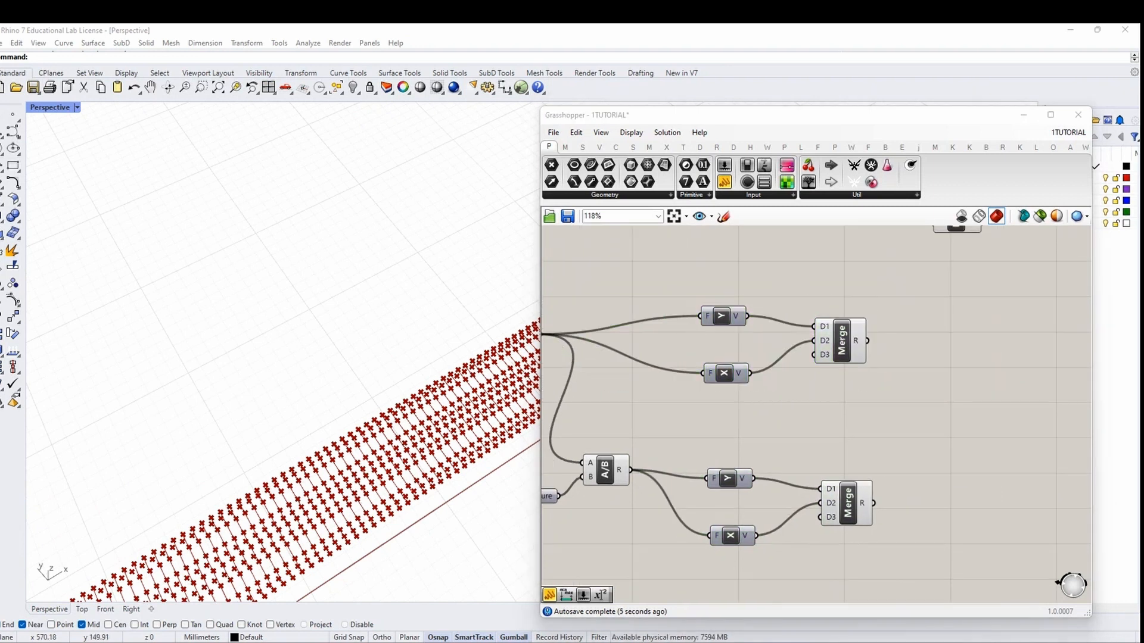
right_drag(873, 531, 715, 536)
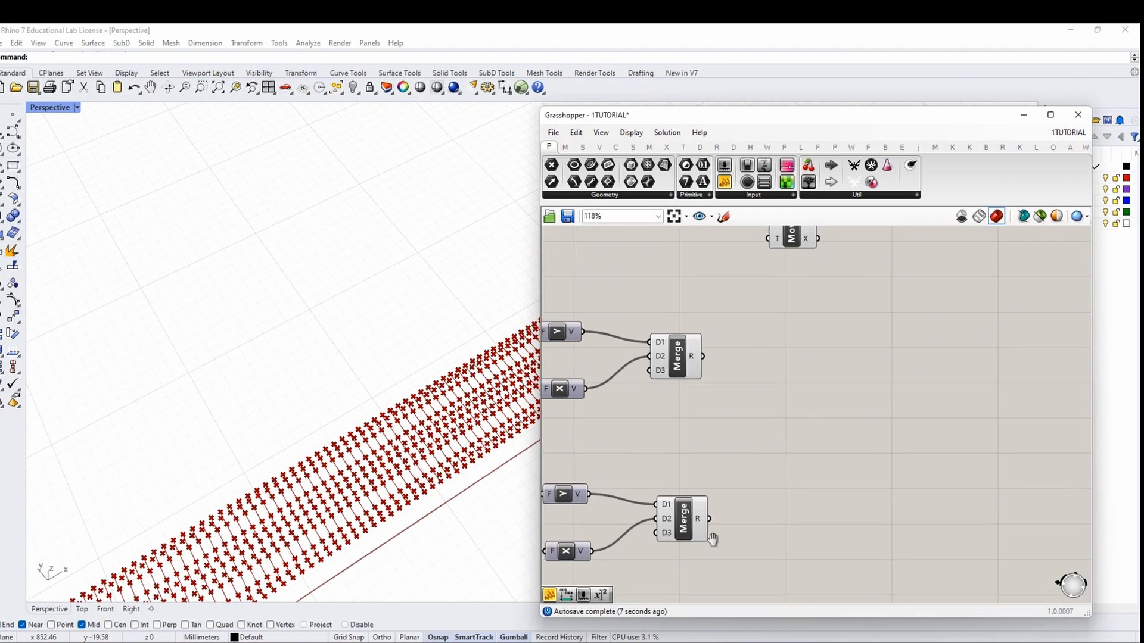
scroll(746, 462, down, 3)
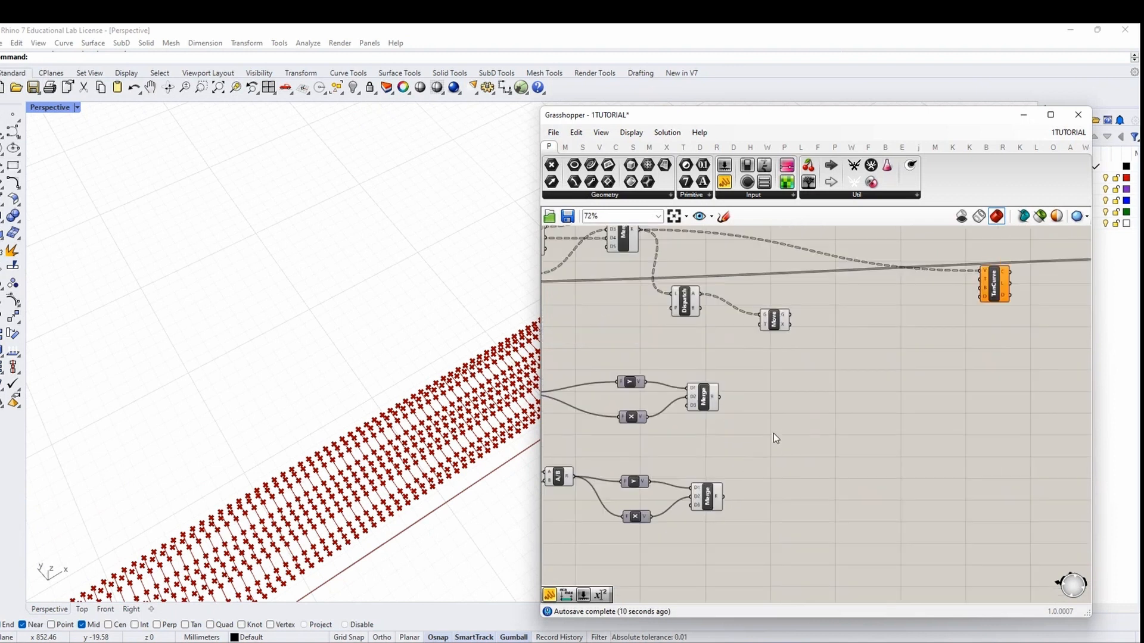
scroll(702, 416, up, 4)
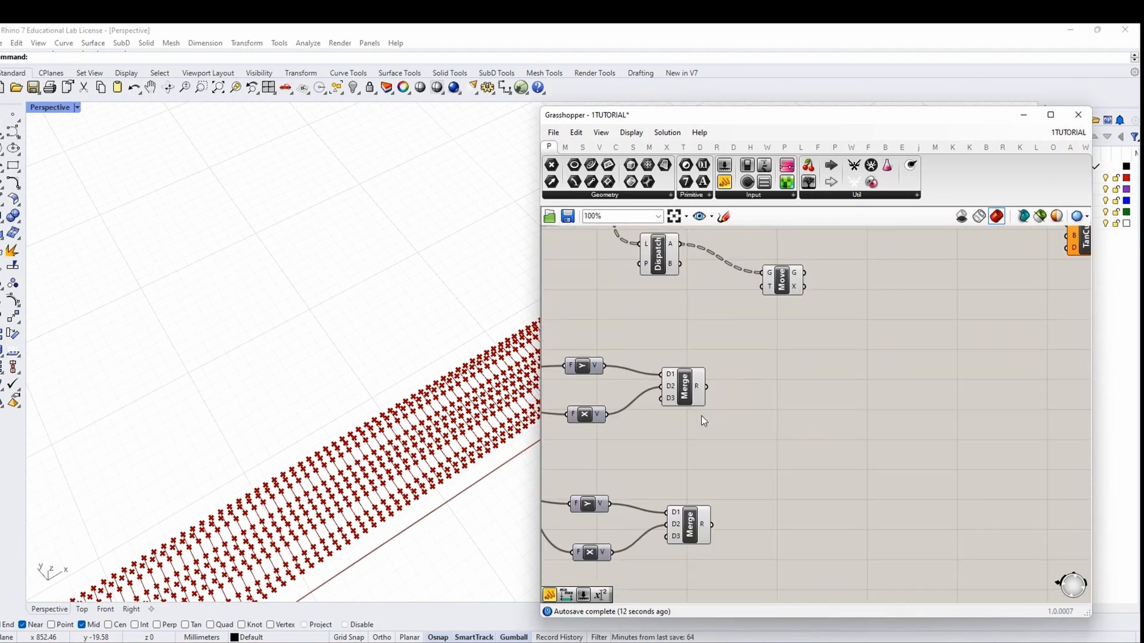
right_click(697, 387)
click(730, 460)
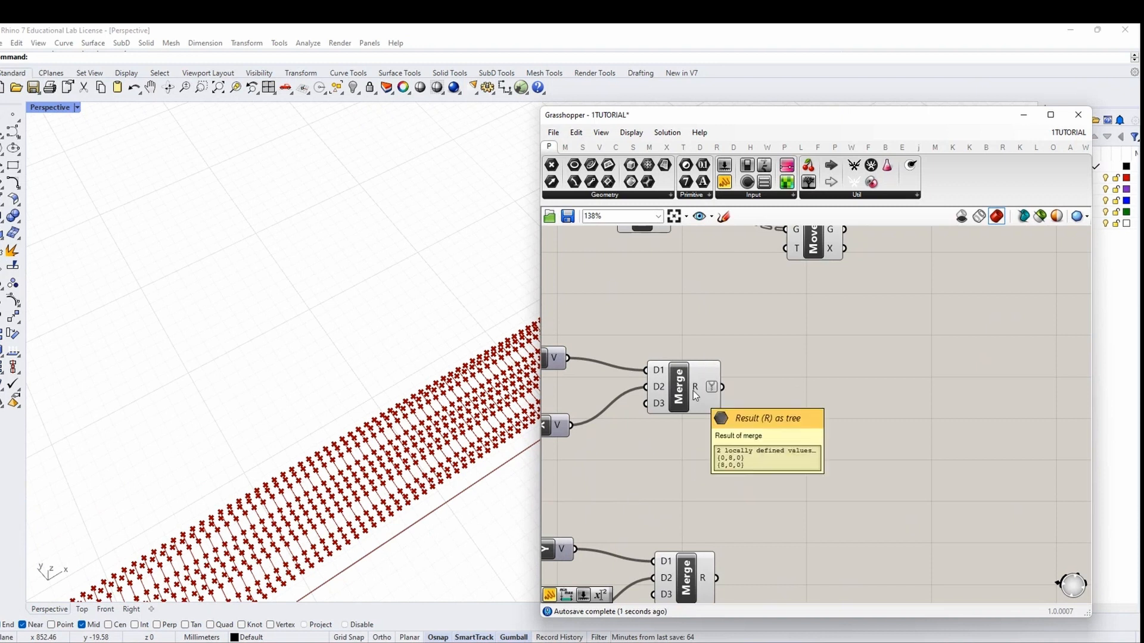
right_drag(759, 389, 763, 378)
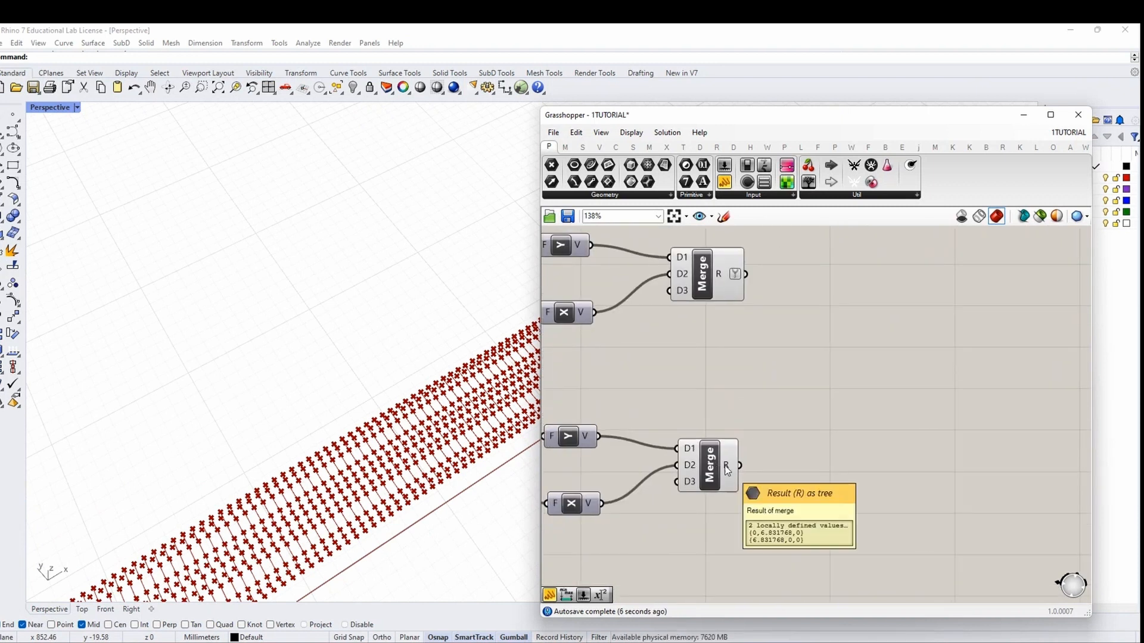
mouse_move(727, 471)
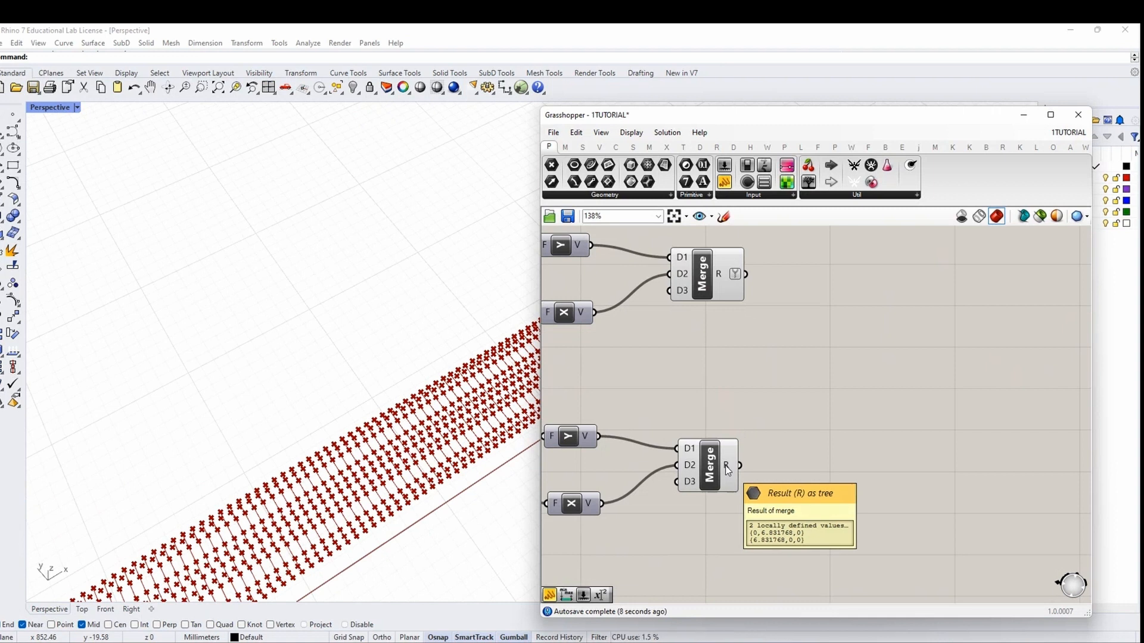
Add a List Item fed by the first Merge and the LONG OR SHORT SIDE value
double_click(874, 333)
text(li)
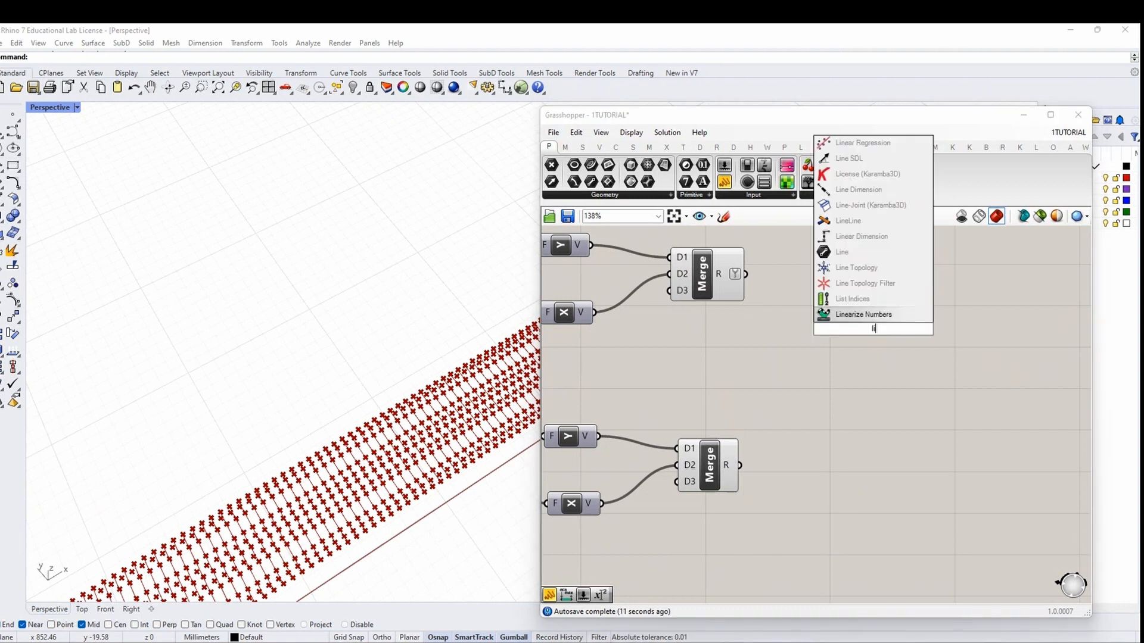
text(st item)
key(Return)
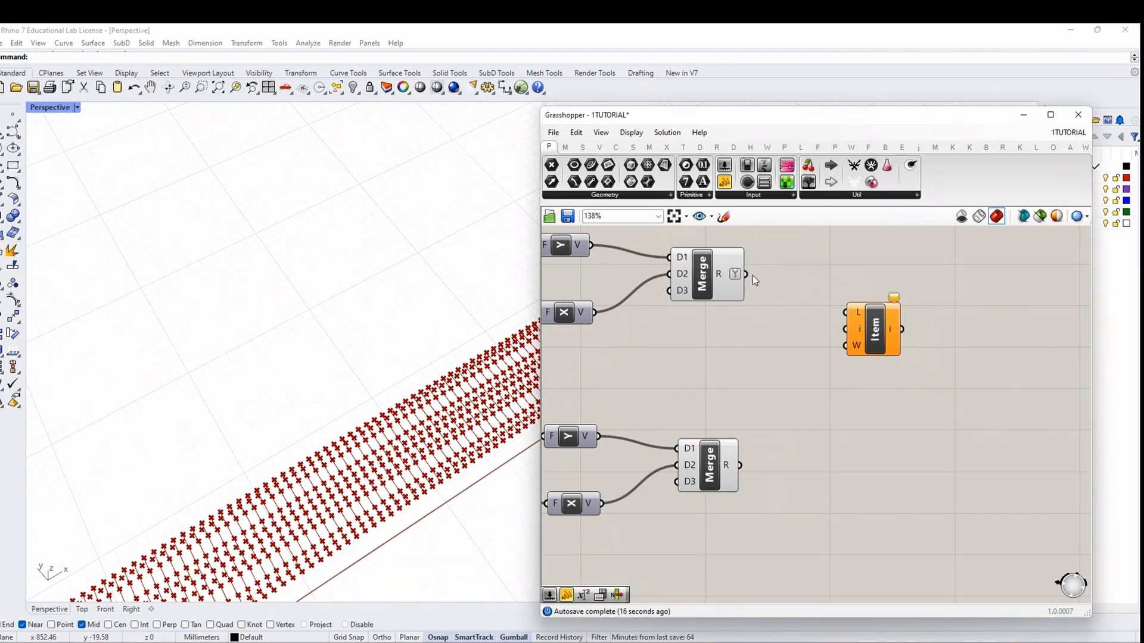
drag(753, 275, 846, 312)
scroll(926, 366, down, 5)
scroll(630, 322, up, 6)
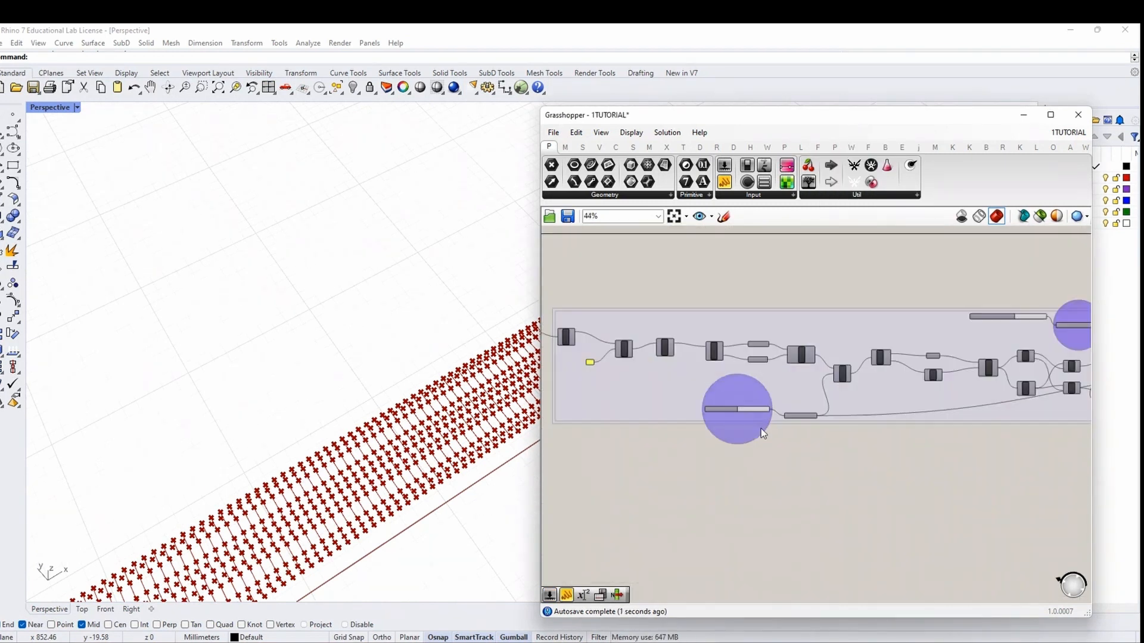
scroll(566, 410, down, 6)
drag(853, 426, 804, 428)
scroll(878, 413, up, 6)
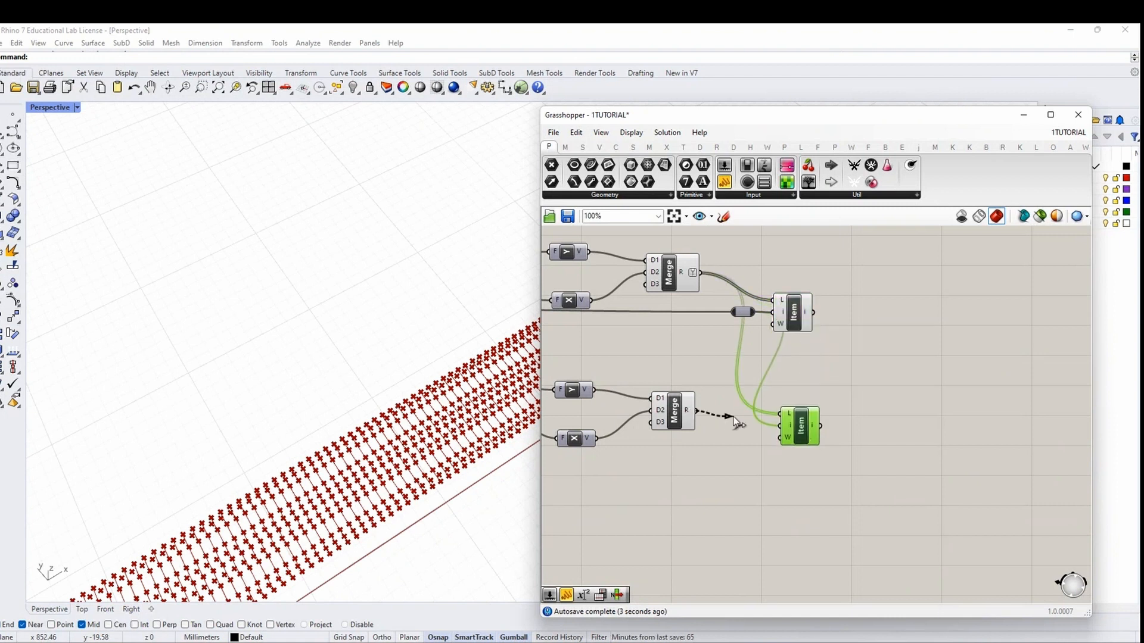
right_drag(876, 444, 742, 460)
Add an Addition component summing the upper and lower List Item outputs
double_click(779, 365)
text(add)
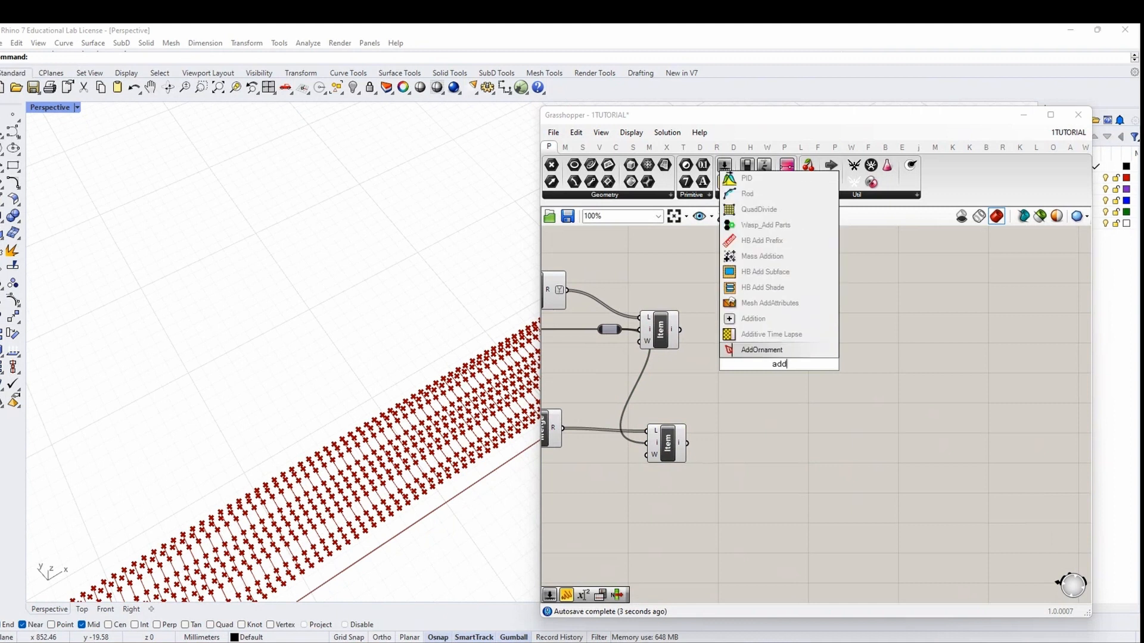
click(755, 320)
drag(782, 373, 767, 393)
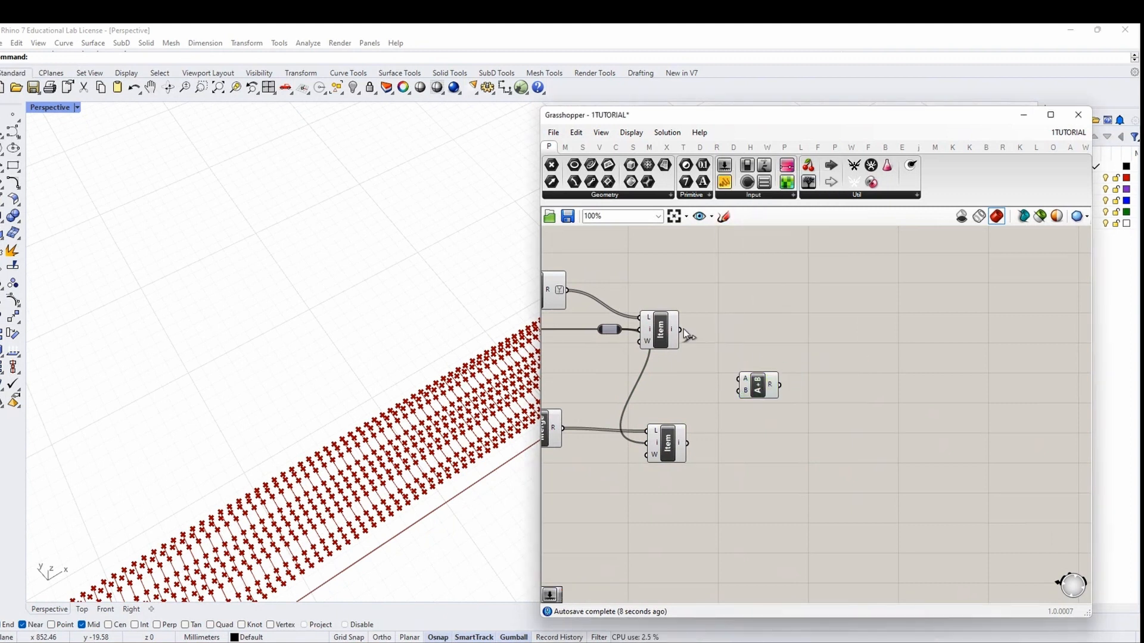
drag(715, 422, 739, 391)
right_drag(678, 427, 790, 426)
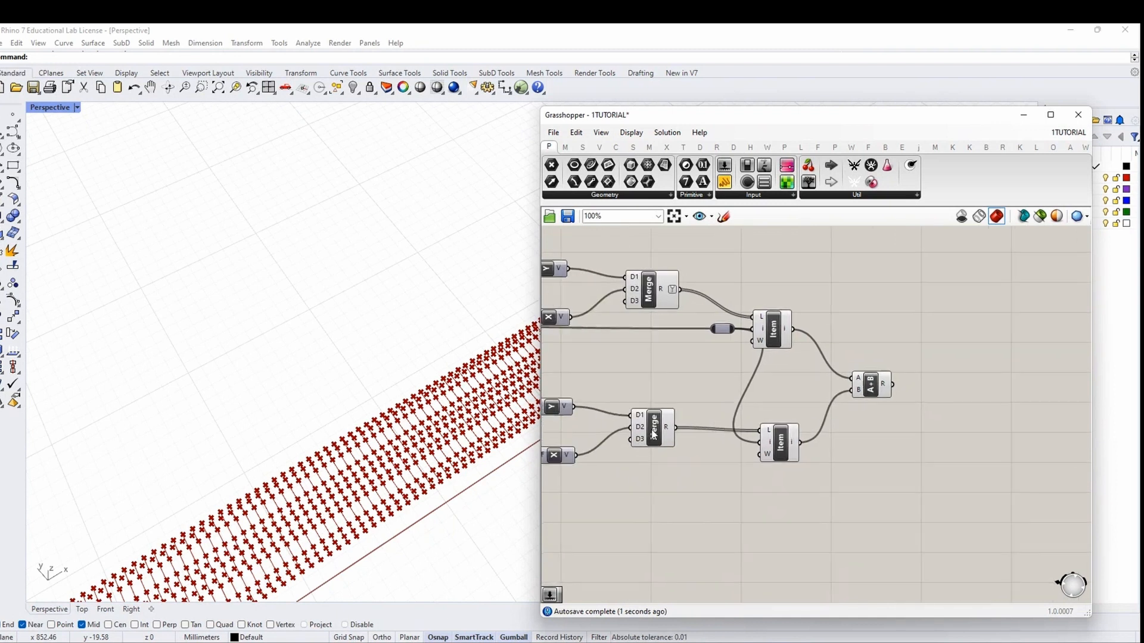
mouse_move(668, 432)
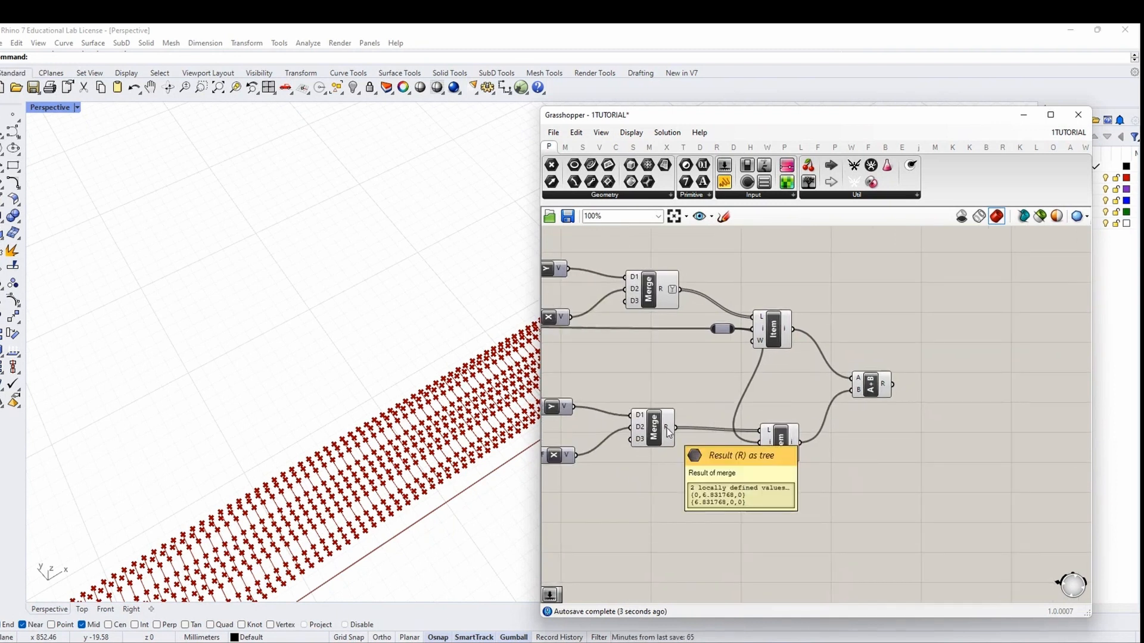
Flatten the lower List Item's list input
right_drag(668, 431, 936, 436)
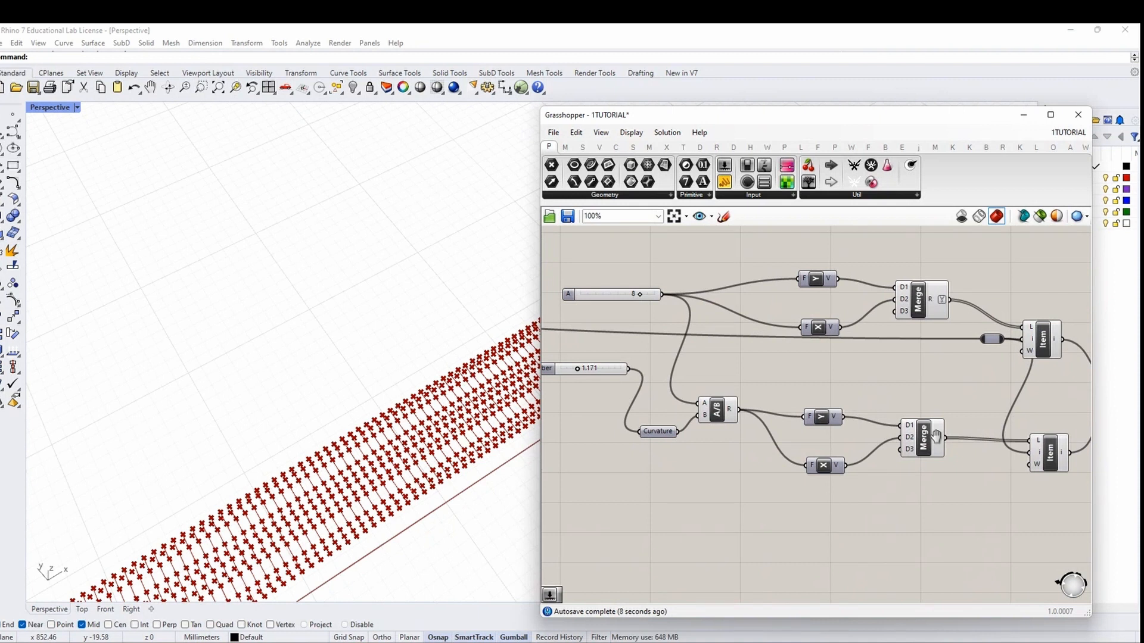
right_drag(936, 436, 754, 429)
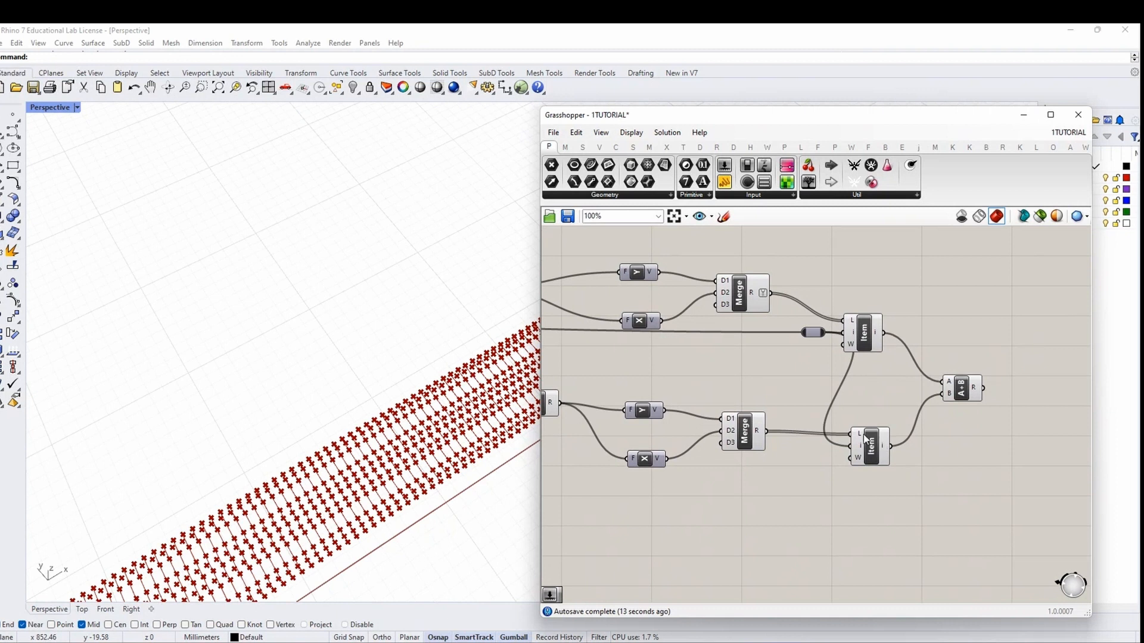
right_click(861, 437)
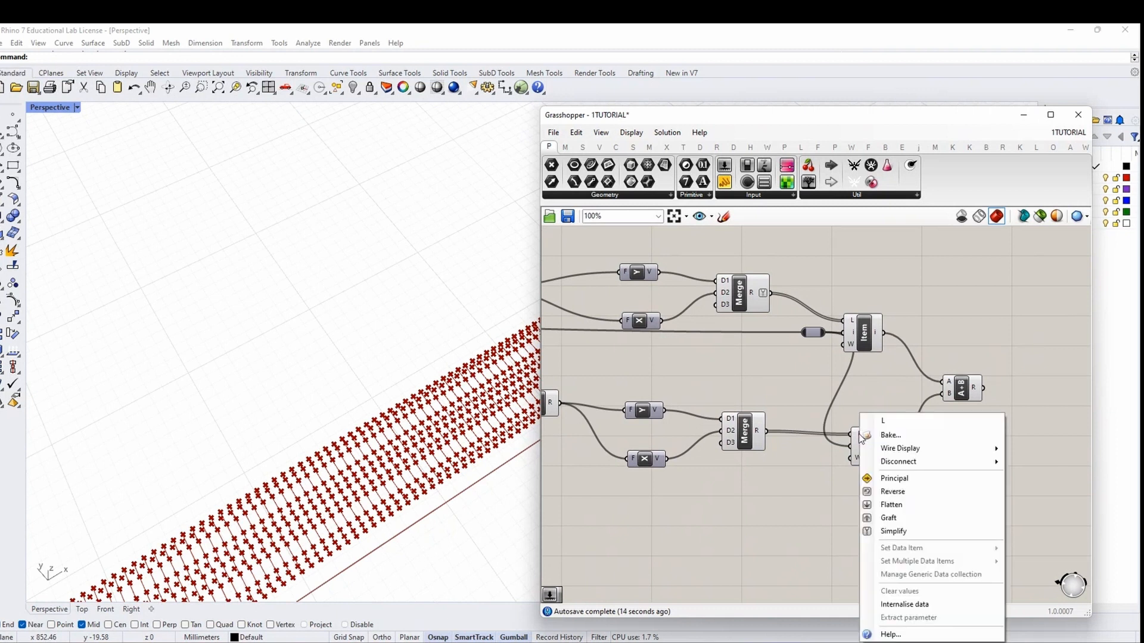
click(894, 505)
click(965, 390)
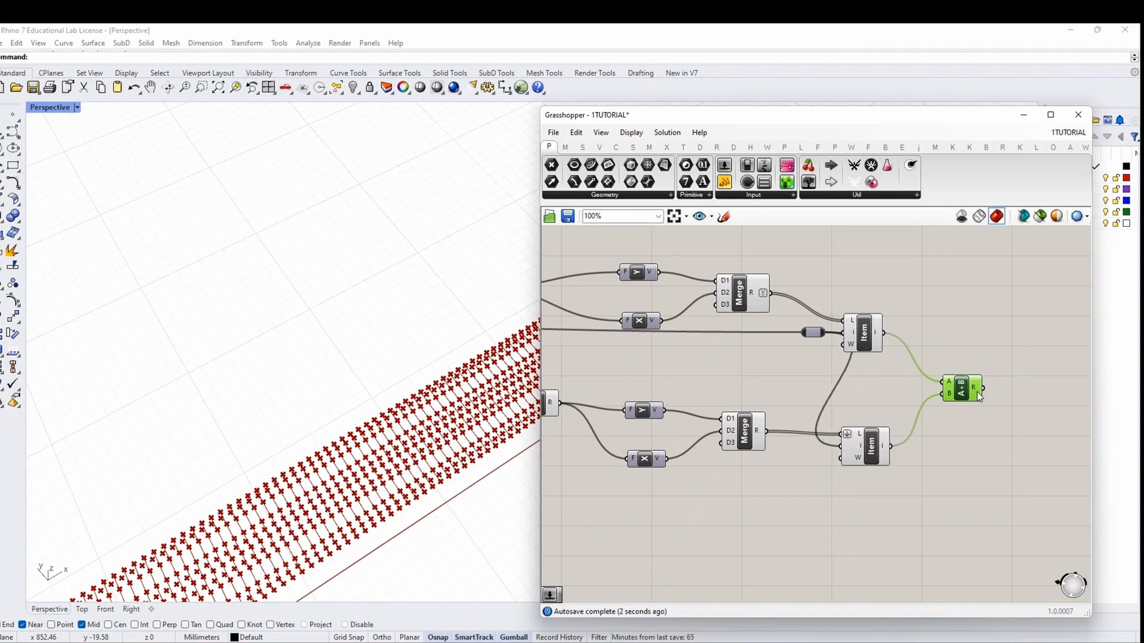
right_drag(994, 395, 768, 465)
right_drag(837, 373, 800, 447)
right_drag(694, 421, 846, 436)
scroll(875, 433, down, 1)
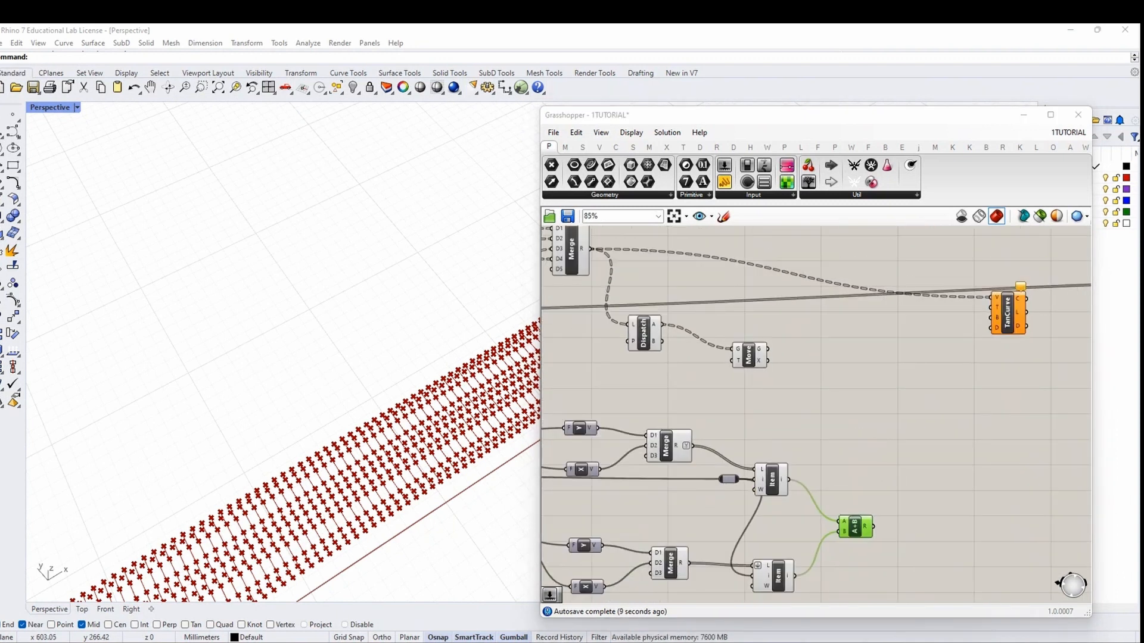
Add a Vector 2Pt component beside the Move component
double_click(851, 384)
text(vector2pt)
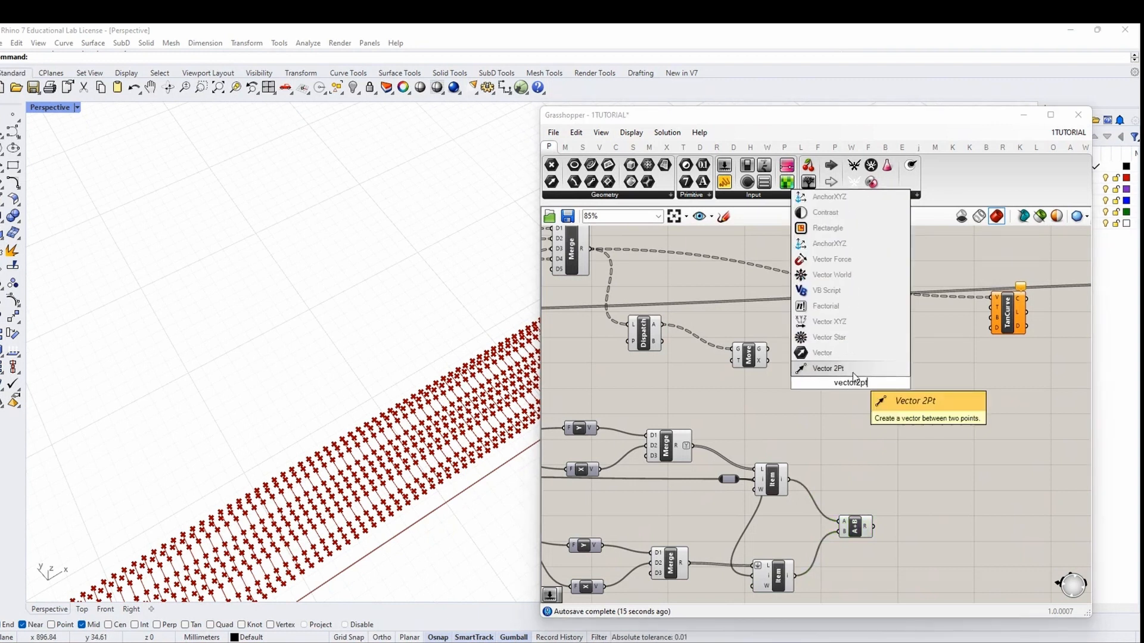
click(851, 370)
drag(850, 384, 877, 385)
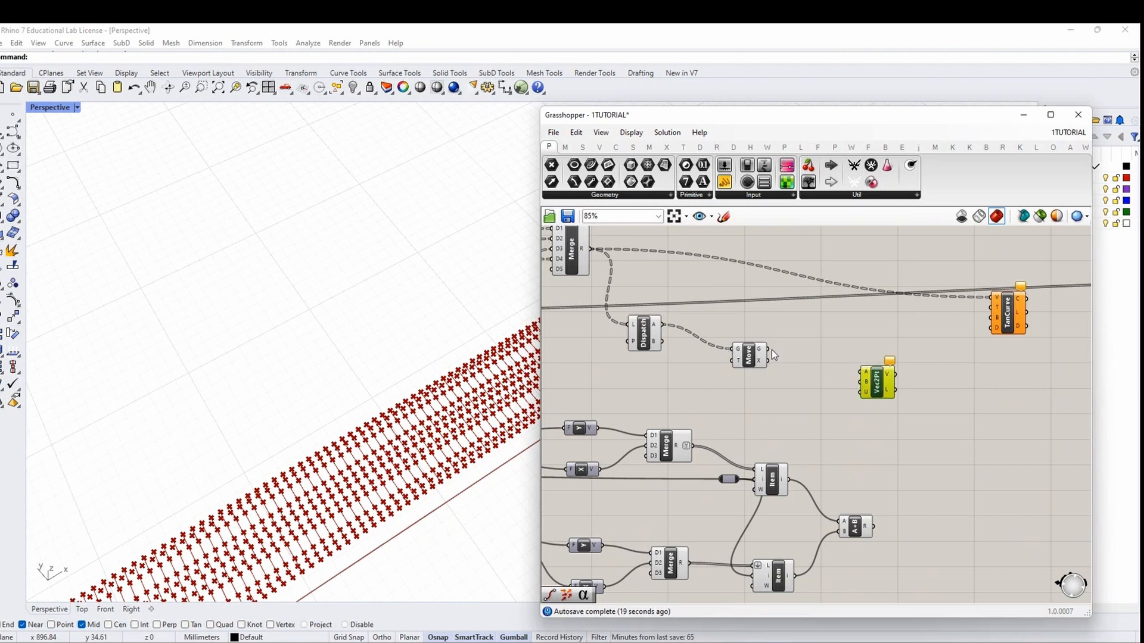
Feed Dispatch's A points into both Vec2Pt's A input and Move's geometry input
drag(756, 364, 767, 357)
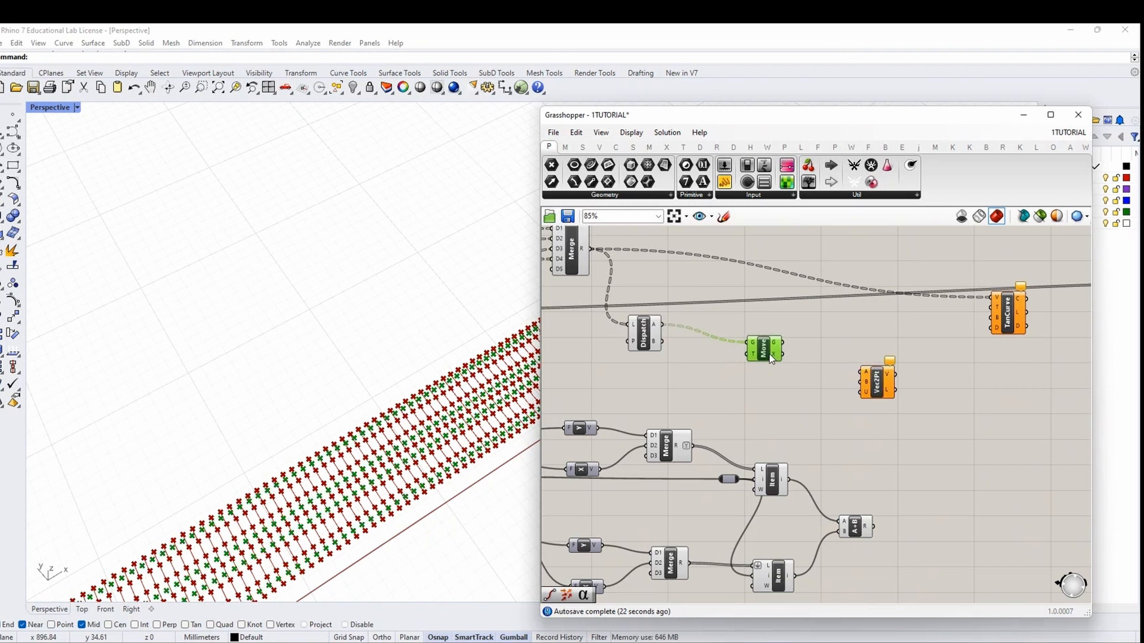
drag(661, 325, 892, 357)
scroll(666, 350, up, 3)
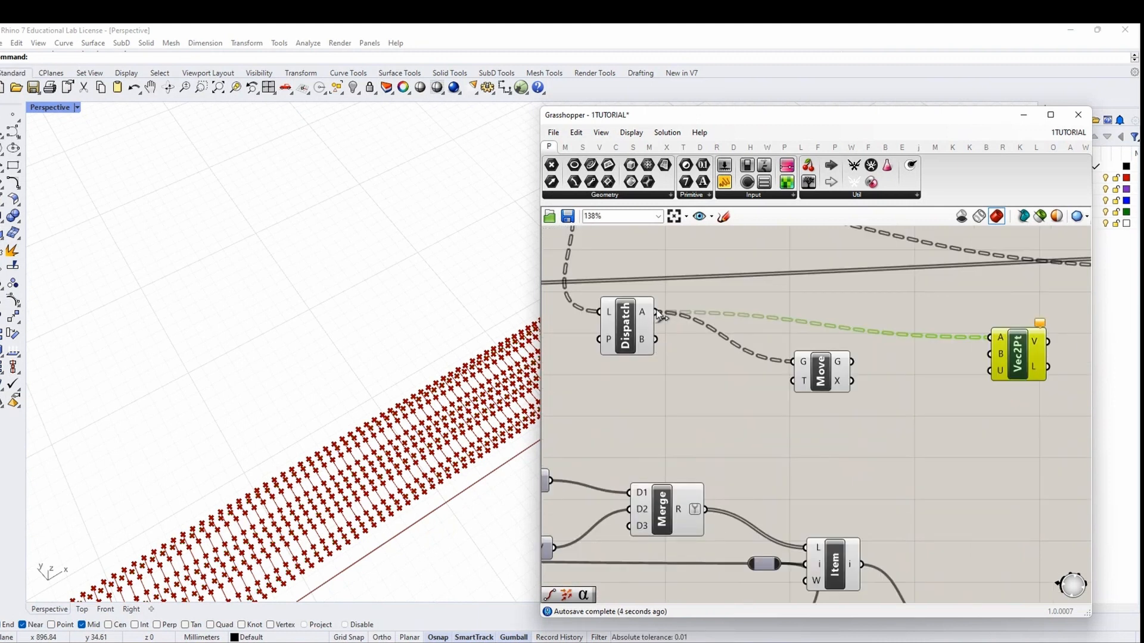
drag(677, 341, 798, 366)
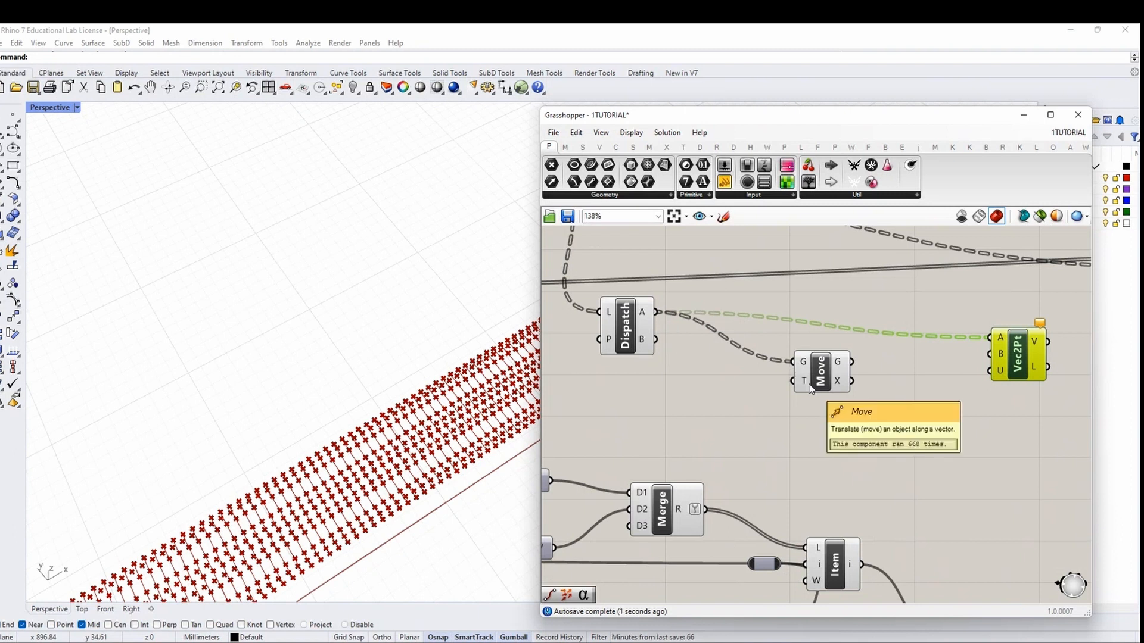
scroll(852, 480, down, 3)
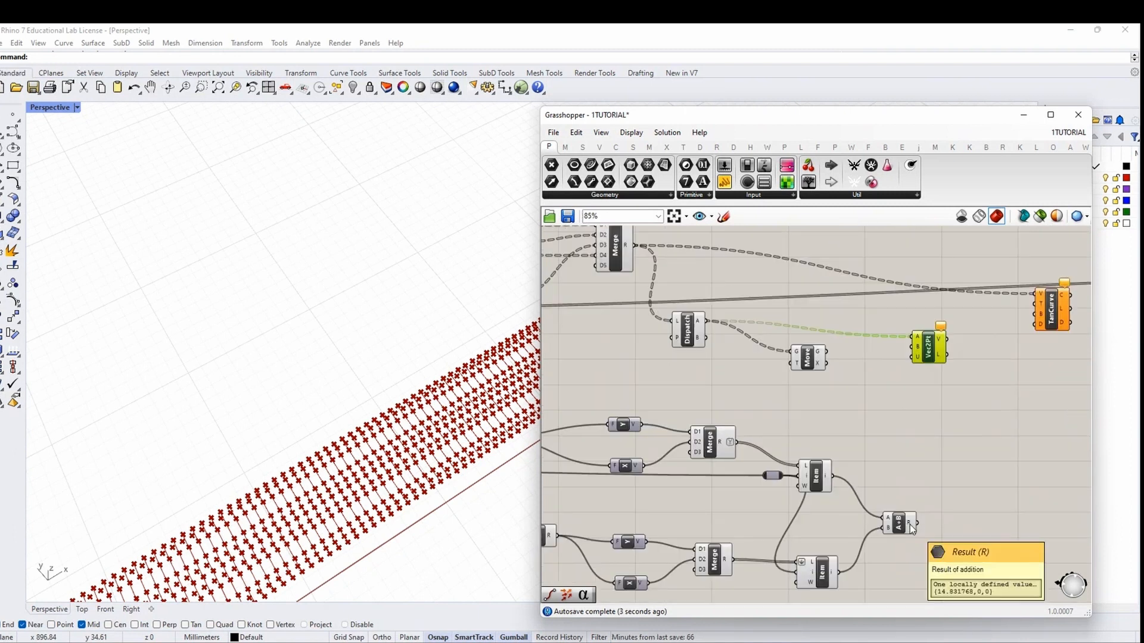
right_drag(912, 529, 730, 523)
Wire the A+B vector sum into Move's T input and Move's output into Vec2Pt's B input
drag(763, 364, 615, 325)
drag(626, 350, 689, 357)
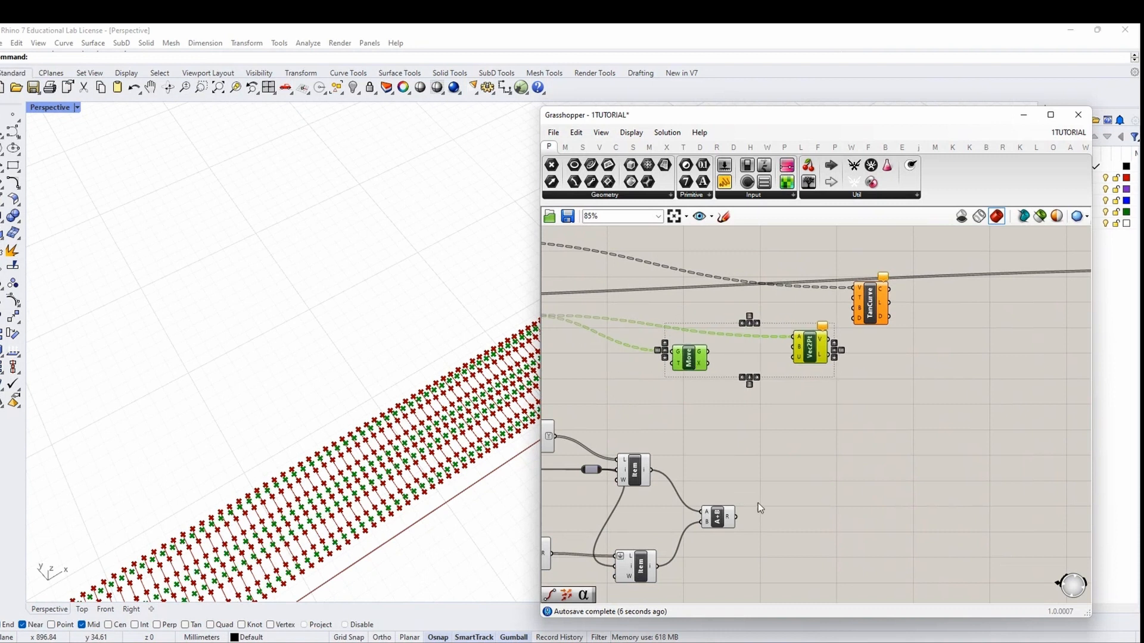
click(758, 504)
drag(736, 516, 674, 364)
click(689, 361)
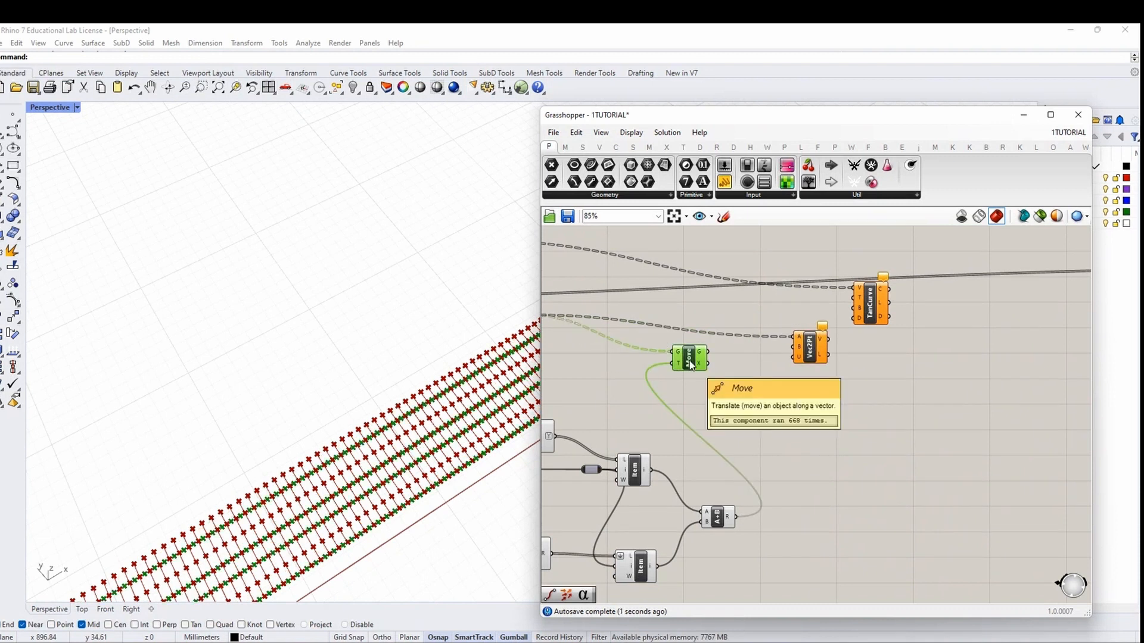
scroll(694, 359, up, 3)
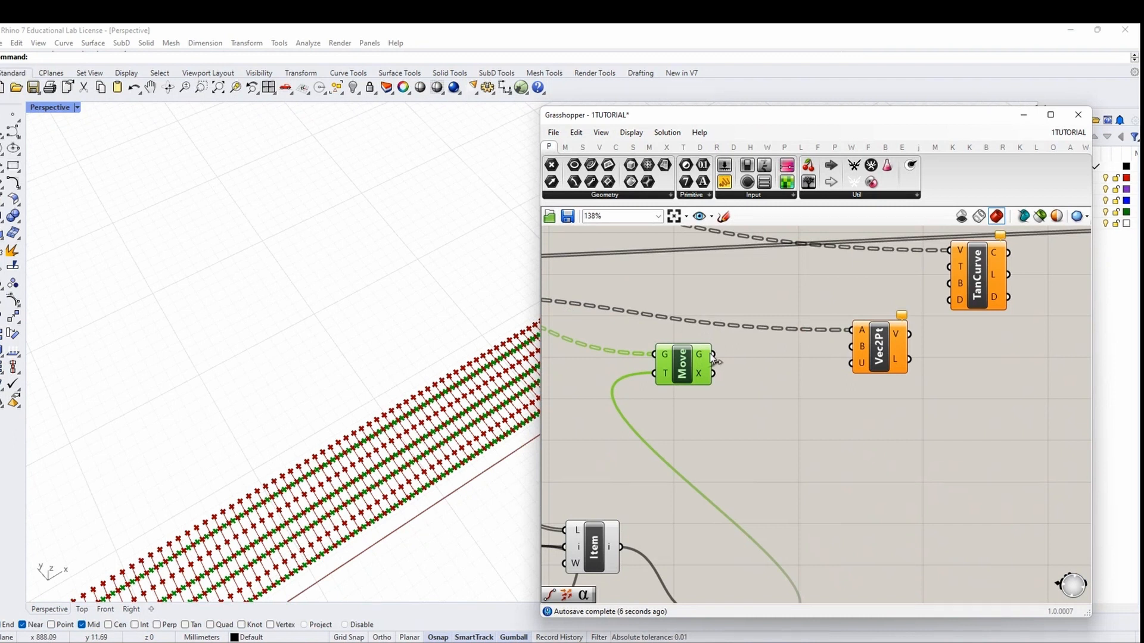
drag(840, 353, 851, 348)
click(876, 357)
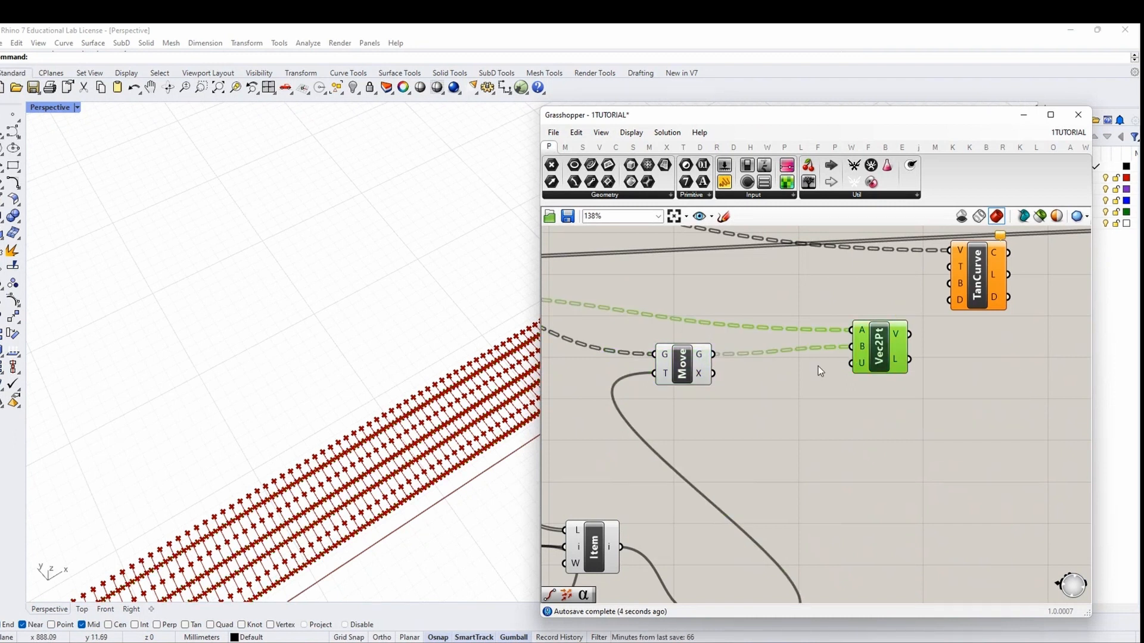
Alt-drag a copy of the Move and Vec2Pt pair below the original
scroll(817, 366, down, 7)
drag(856, 466, 650, 365)
scroll(825, 345, up, 5)
scroll(824, 342, up, 2)
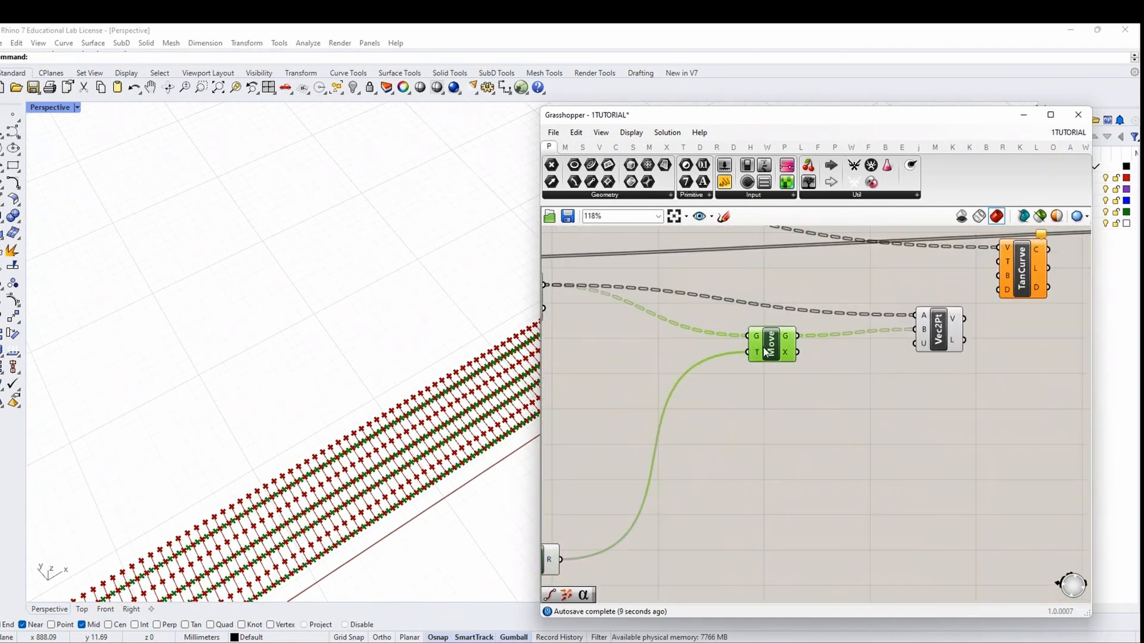
click(837, 377)
click(940, 336)
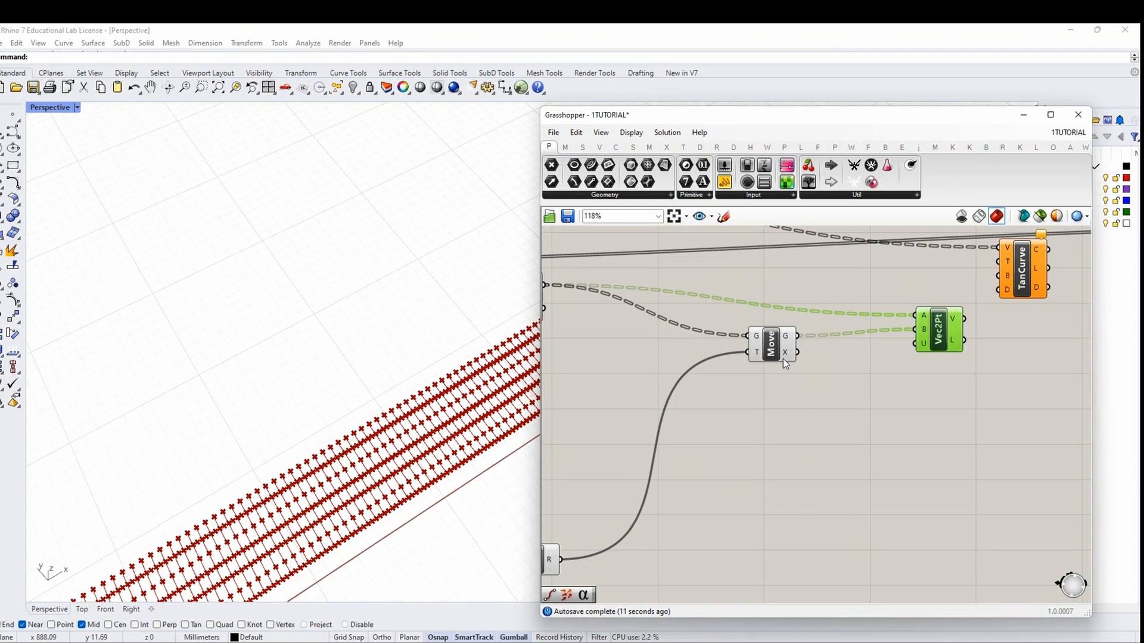
drag(778, 355, 773, 341)
click(952, 375)
drag(951, 371, 766, 413)
click(804, 451)
scroll(805, 456, down, 1)
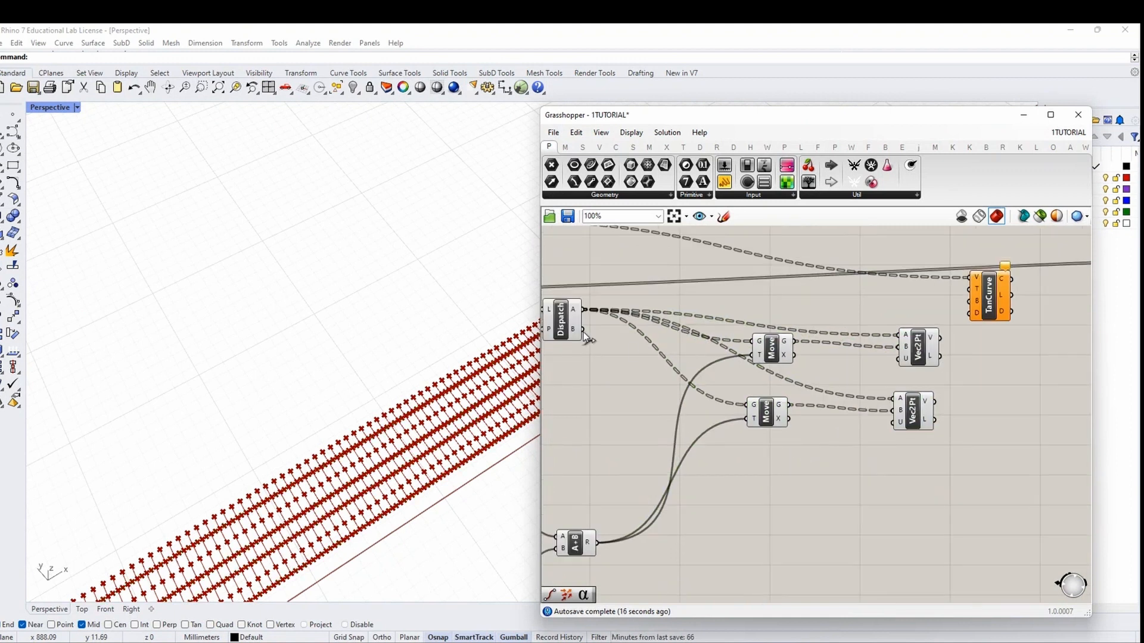
Rewire the copied pair to Dispatch's B points, feeding both lower Vec2Pt A and lower Move
drag(583, 330, 894, 398)
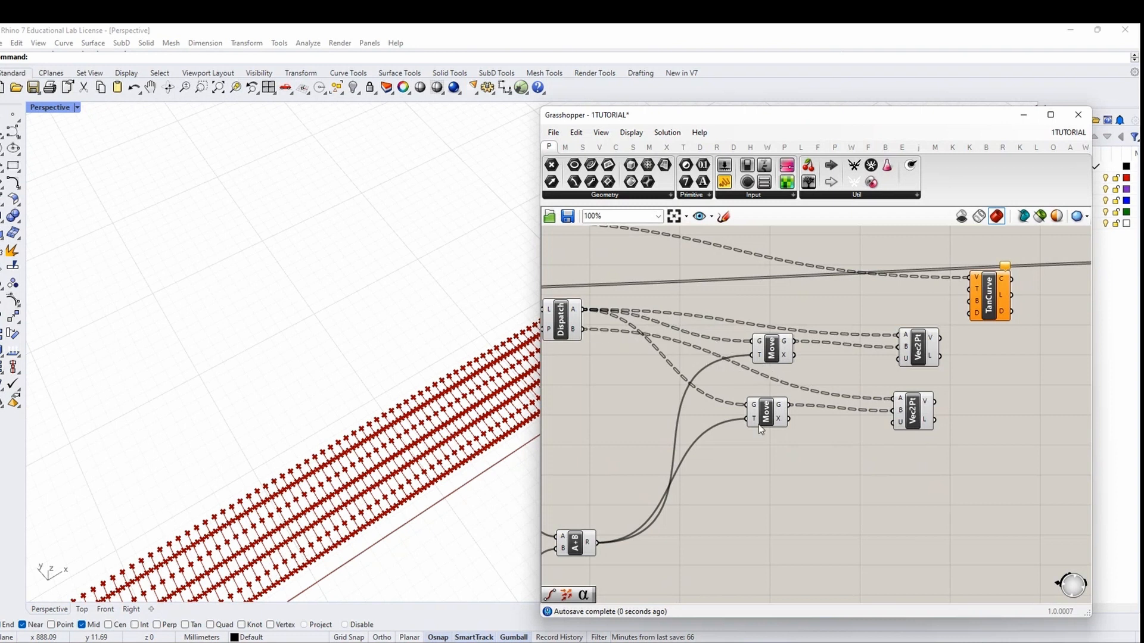
click(760, 412)
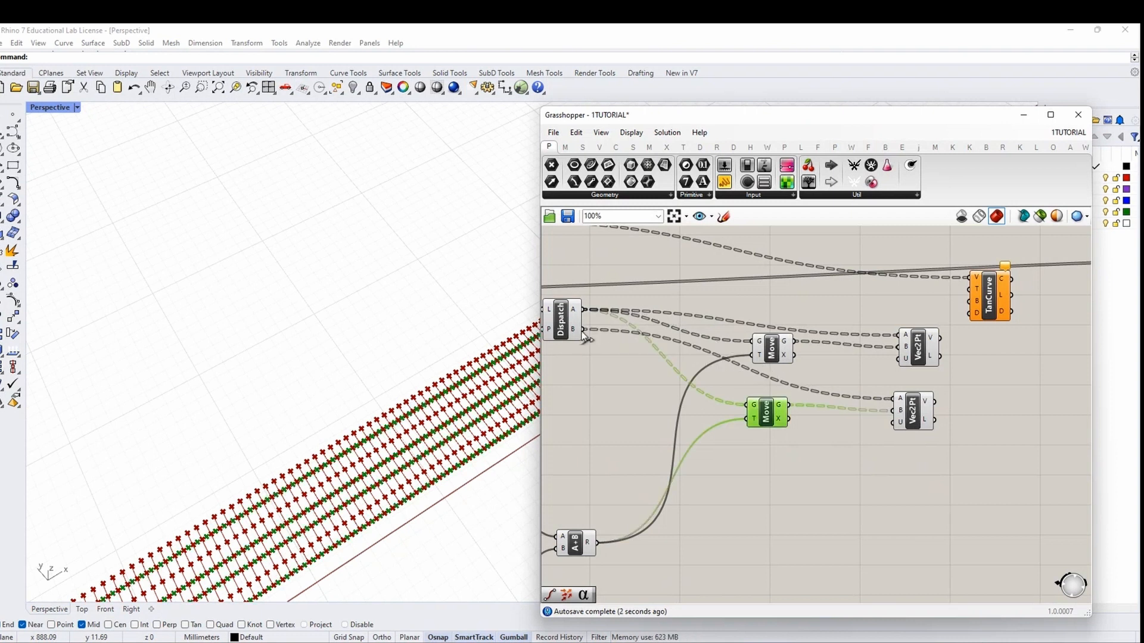
drag(582, 330, 755, 407)
drag(950, 469, 768, 412)
mouse_move(769, 418)
mouse_down()
mouse_move(759, 426)
mouse_move(780, 425)
mouse_up()
Preview the lower and upper Move points in Rhino to check the offsets
click(781, 428)
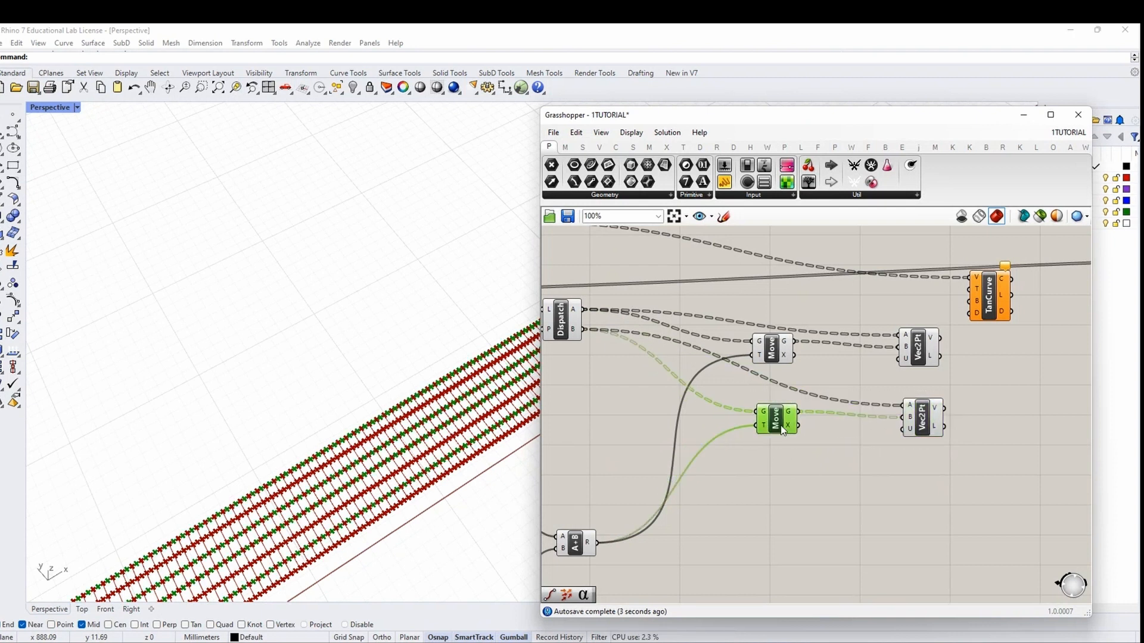
scroll(780, 423, up, 4)
scroll(685, 456, down, 3)
right_drag(417, 488, 280, 471)
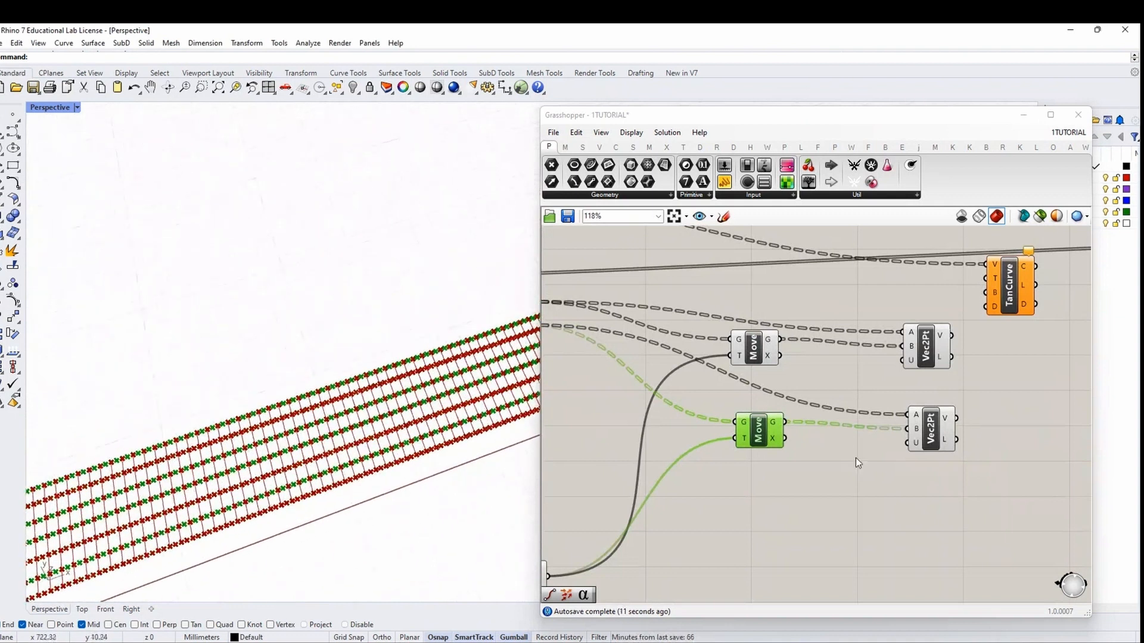
right_drag(952, 428, 802, 435)
click(795, 431)
scroll(792, 434, down, 2)
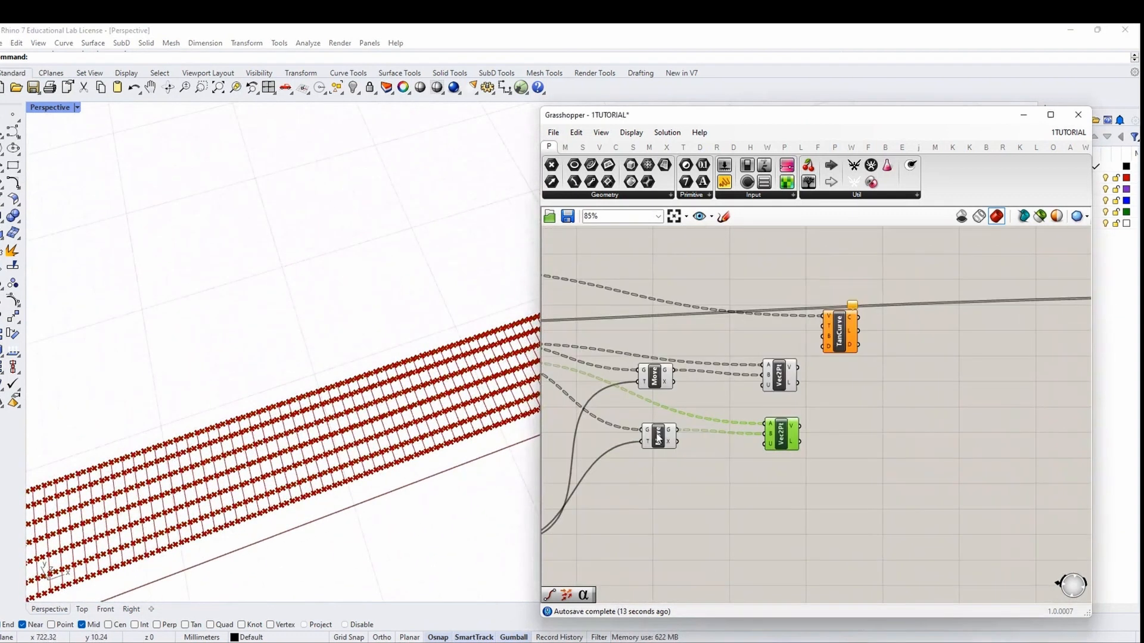
click(655, 376)
right_drag(897, 411, 798, 416)
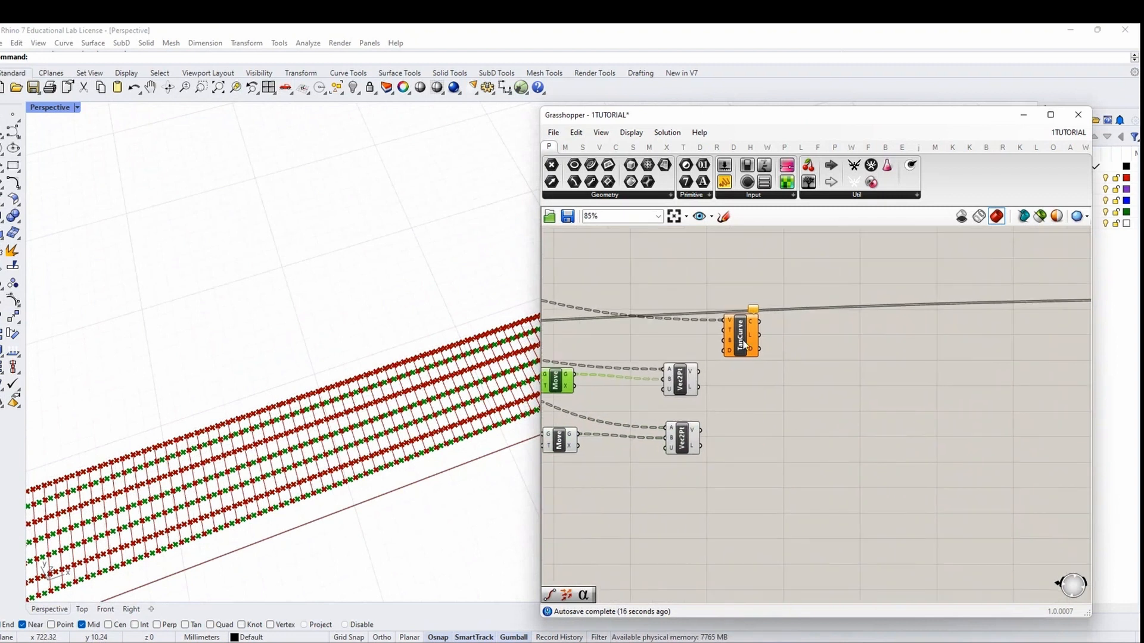
Move TanCurve right and add a Weave component via the 'webe' search
drag(744, 344, 911, 342)
double_click(746, 408)
text(webe)
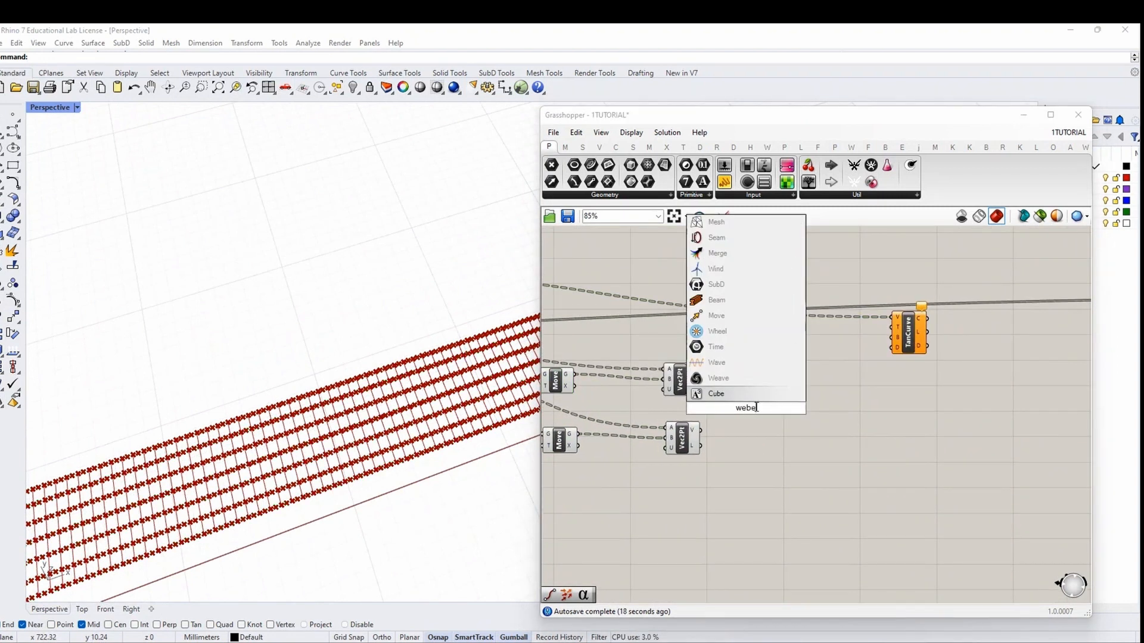
key(Return)
scroll(743, 421, up, 1)
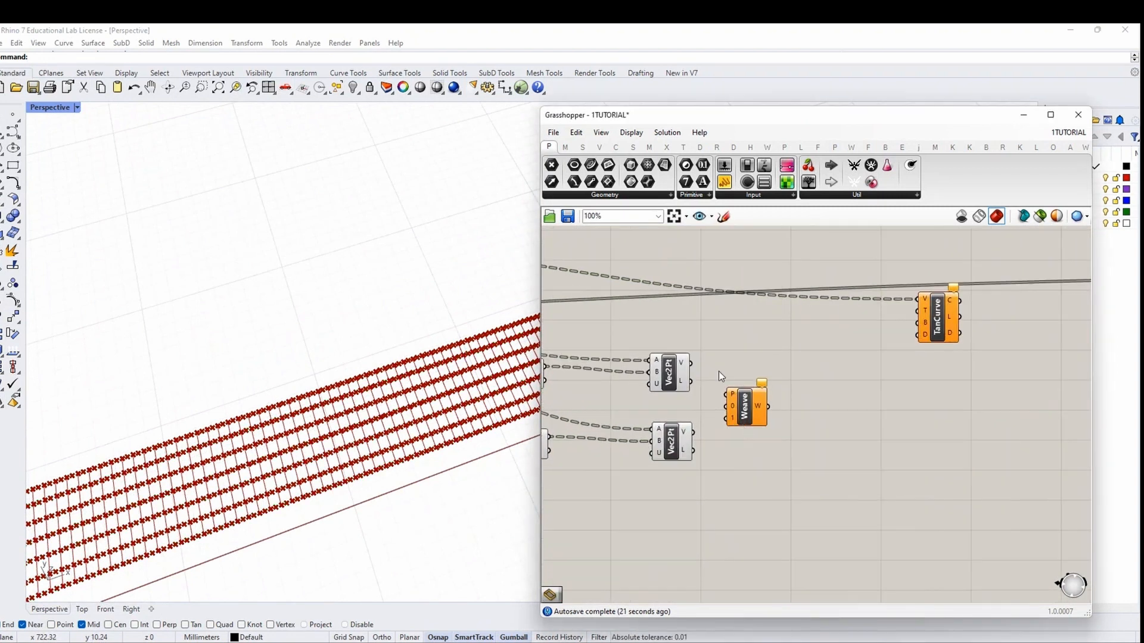
Wire the lower Vec2Pt vectors into Weave's 1 input and inspect the zigzag in Rhino
drag(693, 433, 918, 310)
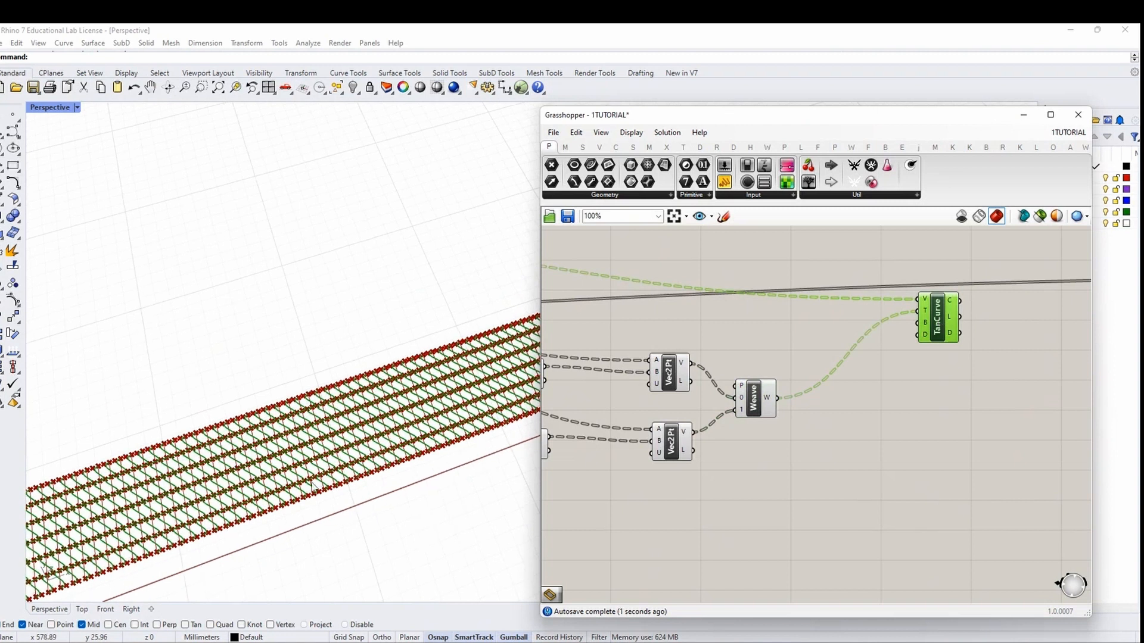
right_drag(313, 485, 250, 366)
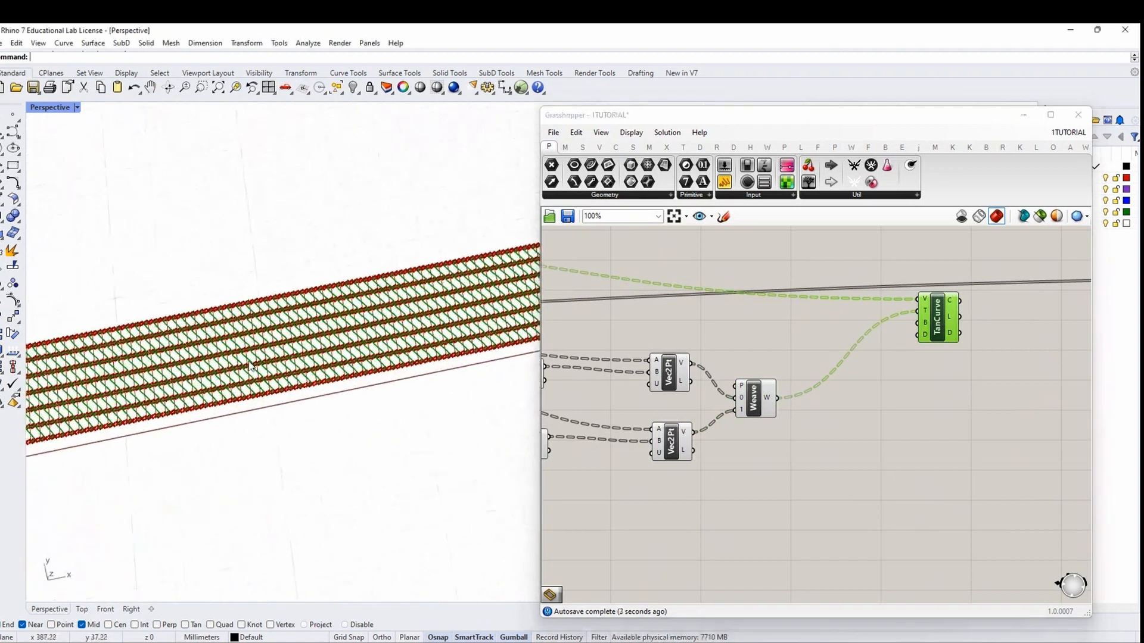
right_drag(566, 466, 732, 460)
right_drag(659, 459, 789, 449)
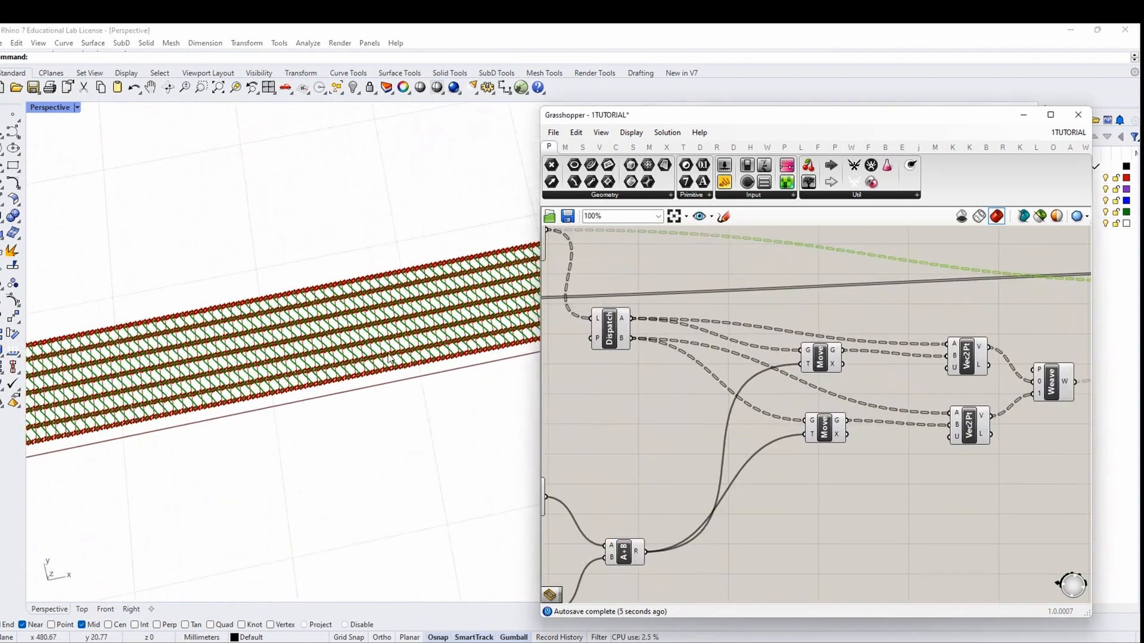
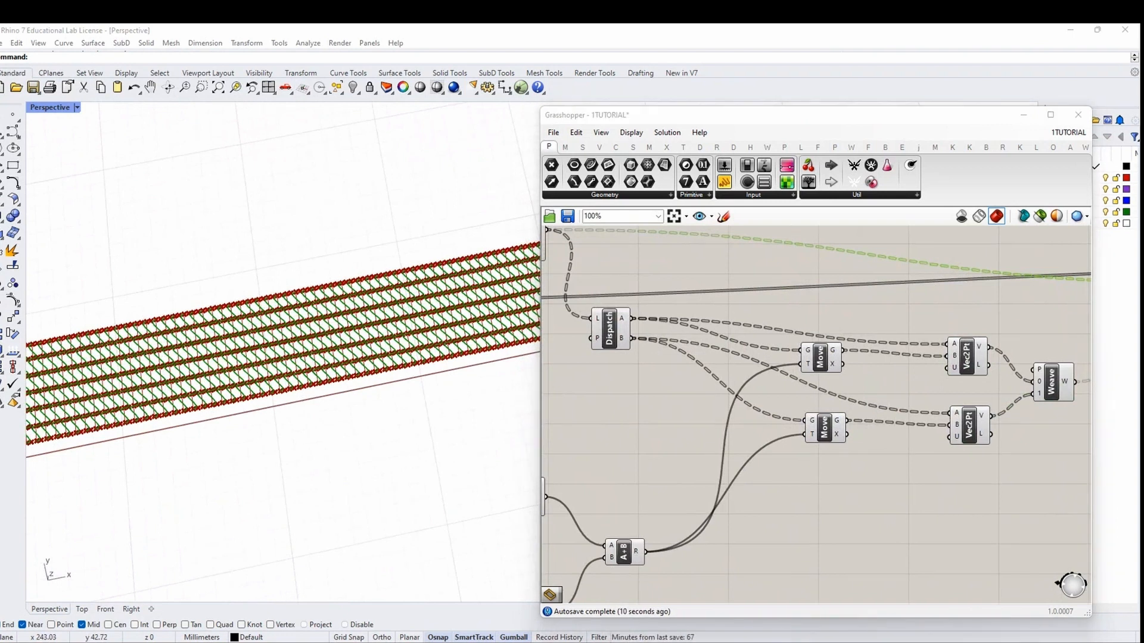
Flatten the lower Merge output's data and tidy its wire
scroll(786, 408, down, 2)
right_drag(670, 524, 830, 498)
scroll(718, 506, up, 5)
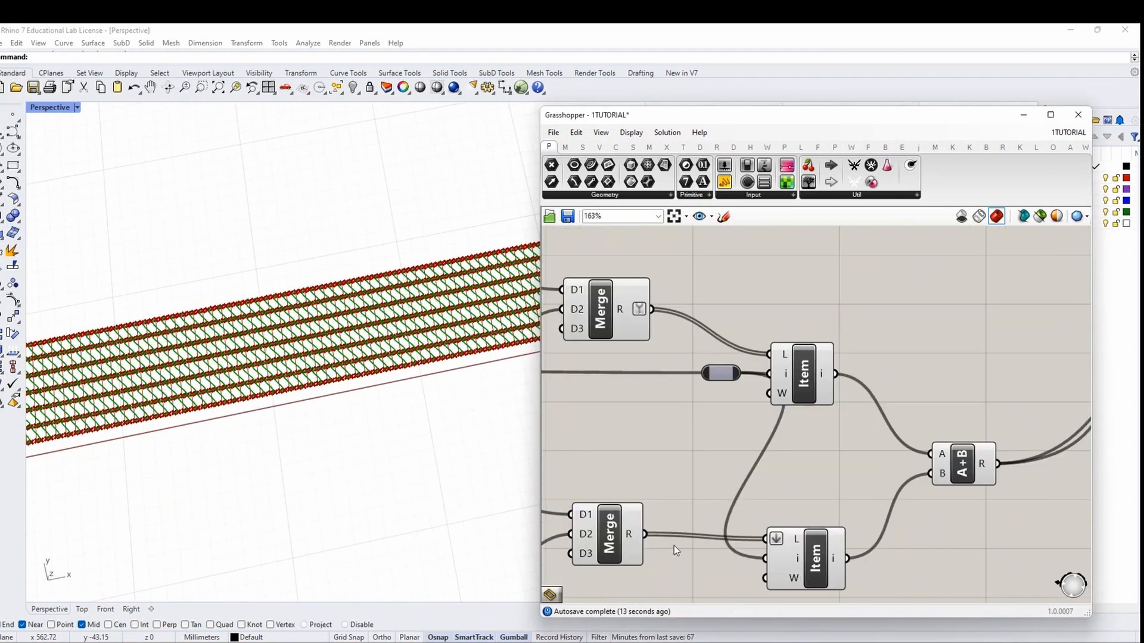
right_drag(674, 540, 762, 503)
right_click(720, 502)
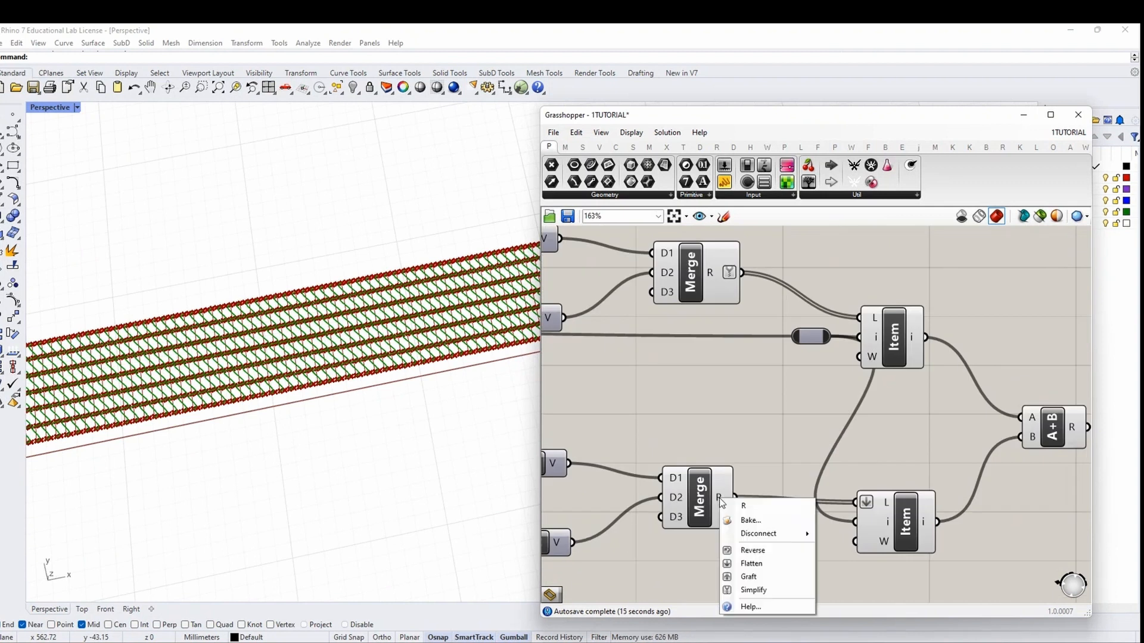
click(741, 553)
drag(698, 499, 698, 503)
click(688, 546)
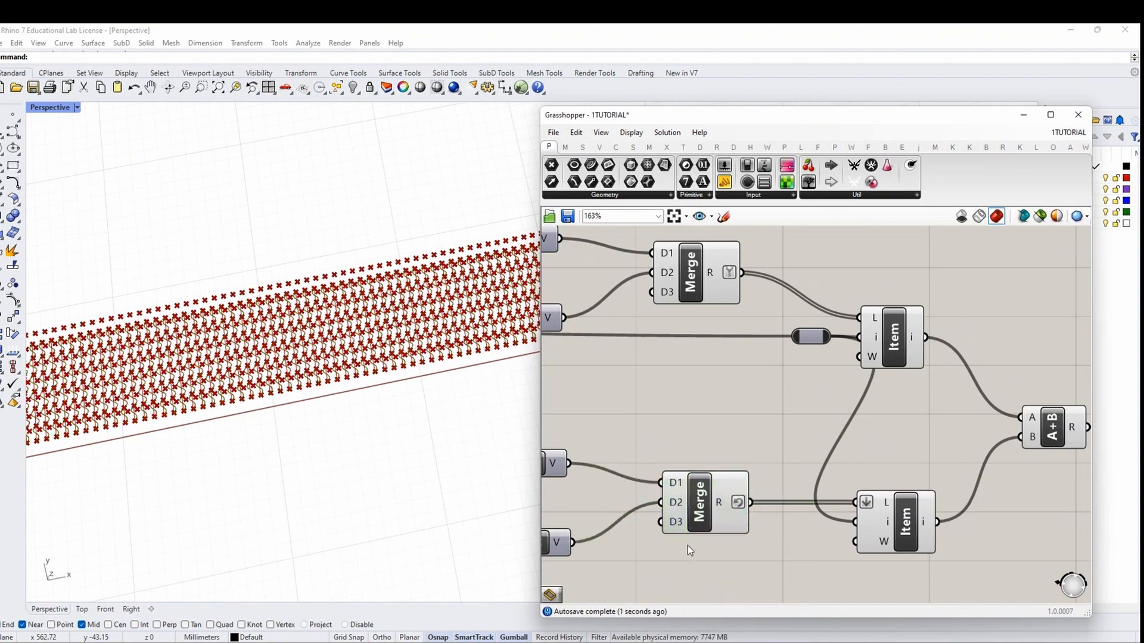
Maximize the Top viewport and centre the wave pattern in it
double_click(50, 108)
double_click(42, 108)
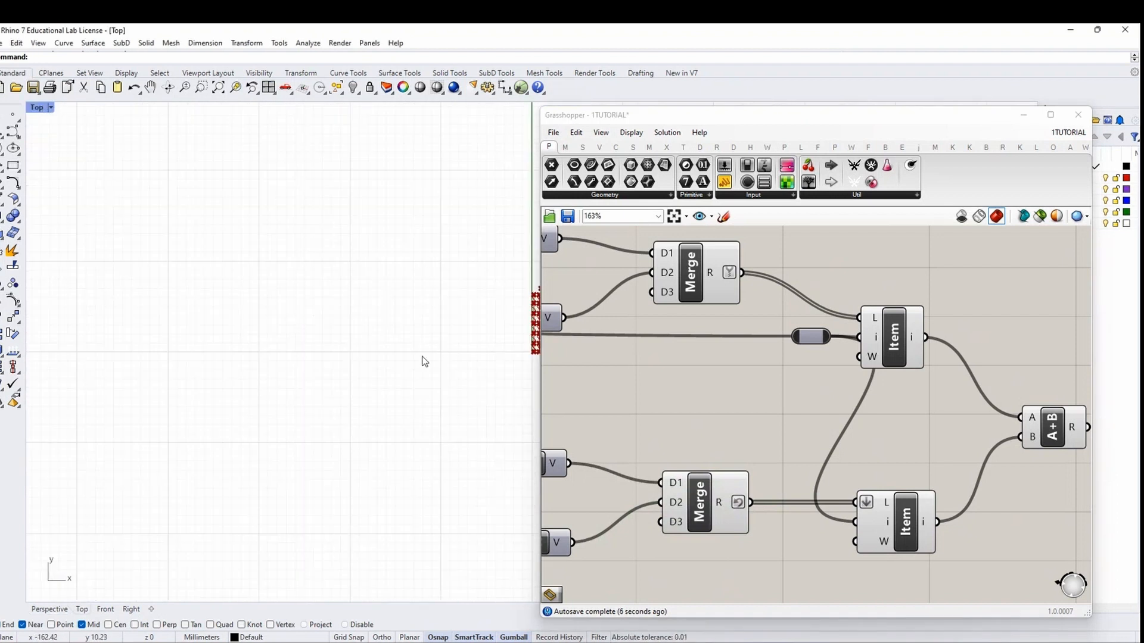
right_drag(506, 333, 223, 363)
scroll(293, 350, up, 10)
right_drag(195, 275, 190, 291)
scroll(731, 410, down, 4)
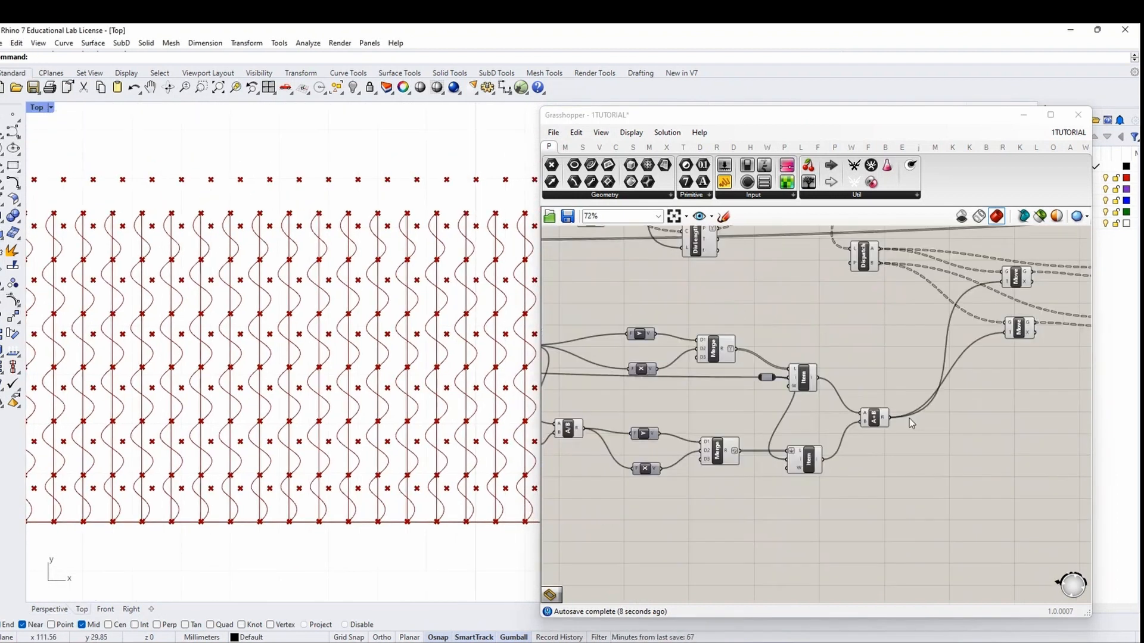
scroll(1030, 336, up, 3)
Select Weave and then TanCurve to preview the wavy curves in Rhino
right_drag(1031, 336, 812, 416)
right_drag(1066, 347, 762, 394)
click(761, 393)
right_drag(976, 325, 785, 411)
click(784, 412)
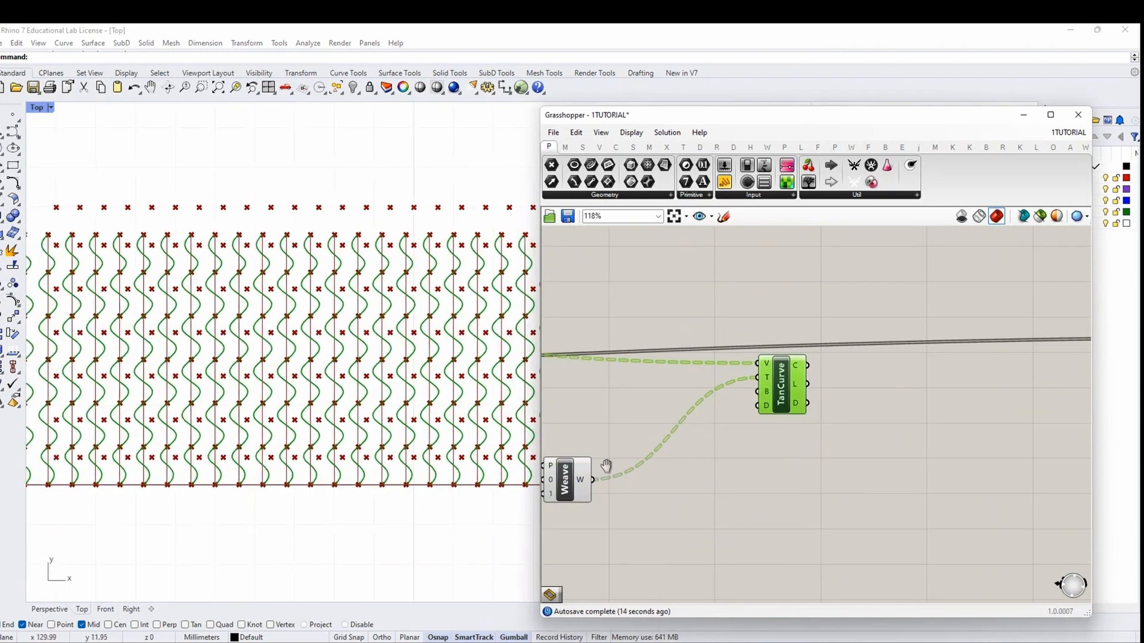
Shift the Weave component to the right to make room beside the Vec2Pt components
right_drag(606, 465, 688, 468)
right_drag(614, 521, 652, 457)
drag(701, 410, 769, 398)
double_click(755, 473)
click(746, 493)
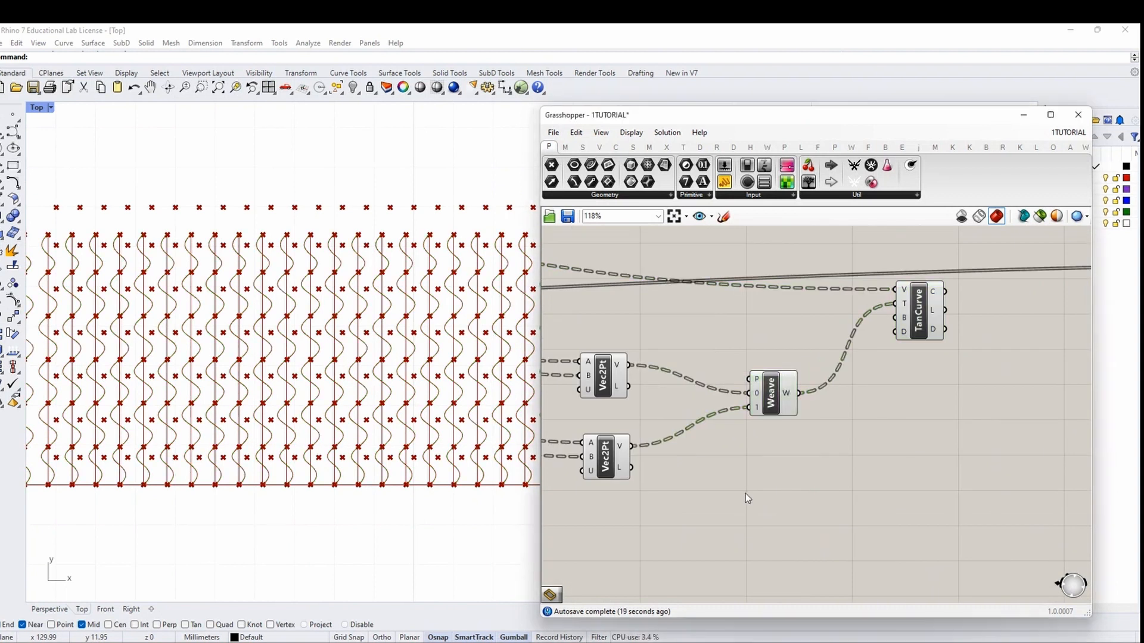
Add a Vector Display fed by the lower Vec2Pt vectors
double_click(745, 494)
text(vector displa)
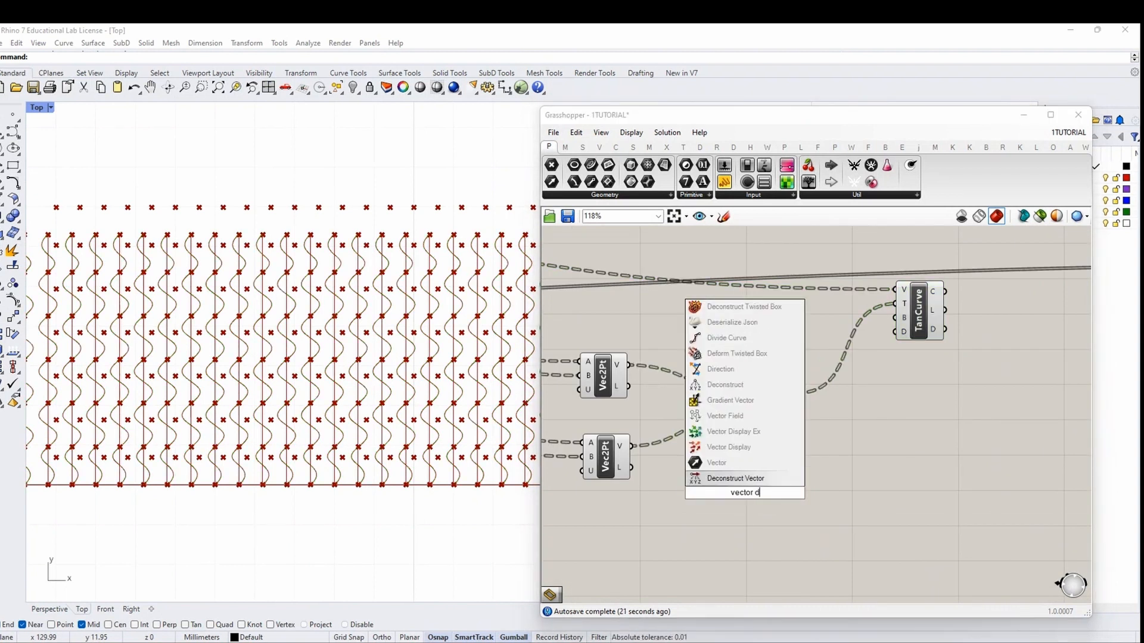
click(712, 447)
right_drag(650, 450, 715, 442)
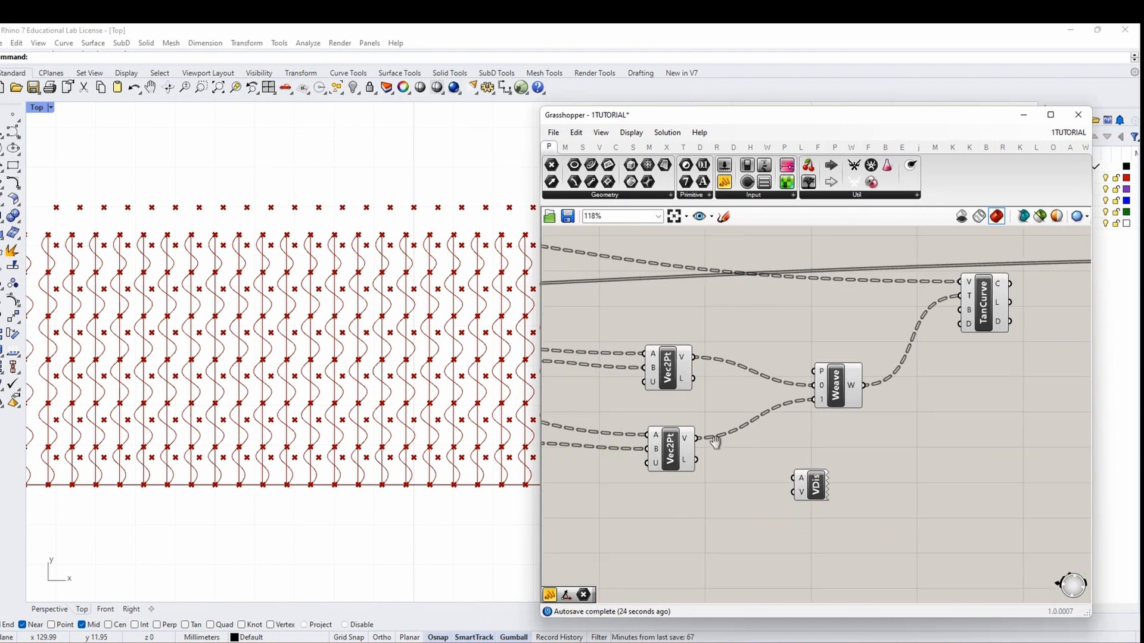
drag(695, 359, 792, 492)
Anchor the Vector Display arrows at the Dispatch A points
right_drag(832, 453, 965, 464)
scroll(642, 400, down, 2)
right_drag(642, 400, 781, 401)
drag(609, 353, 983, 464)
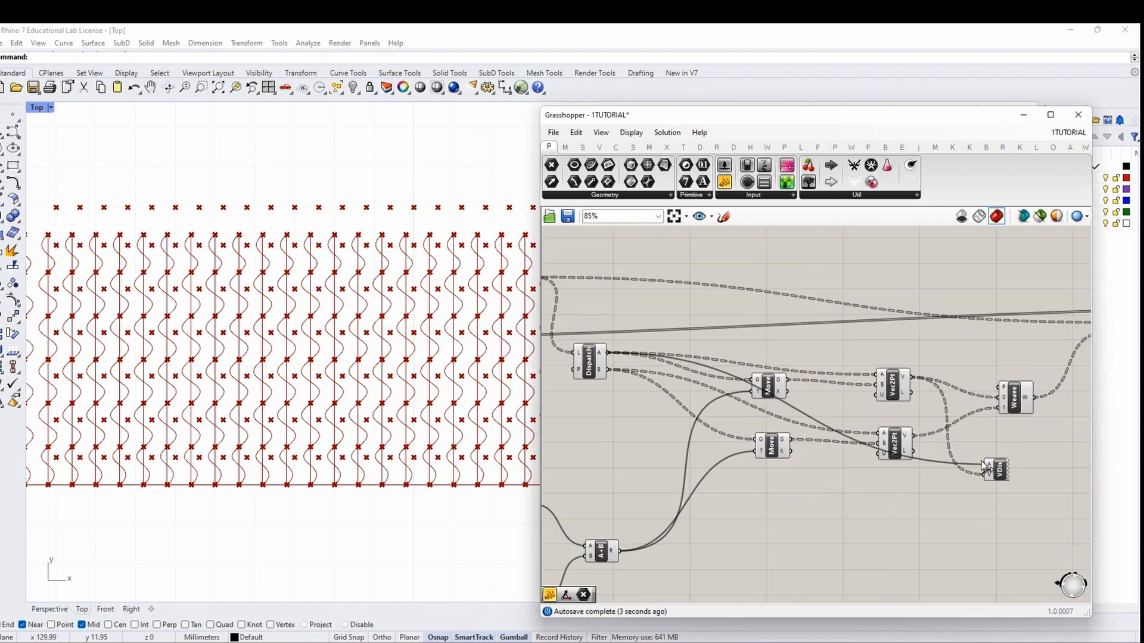
right_drag(459, 419, 369, 419)
Raise the curvature Number slider to 0.906 while watching the waves deepen
click(1008, 465)
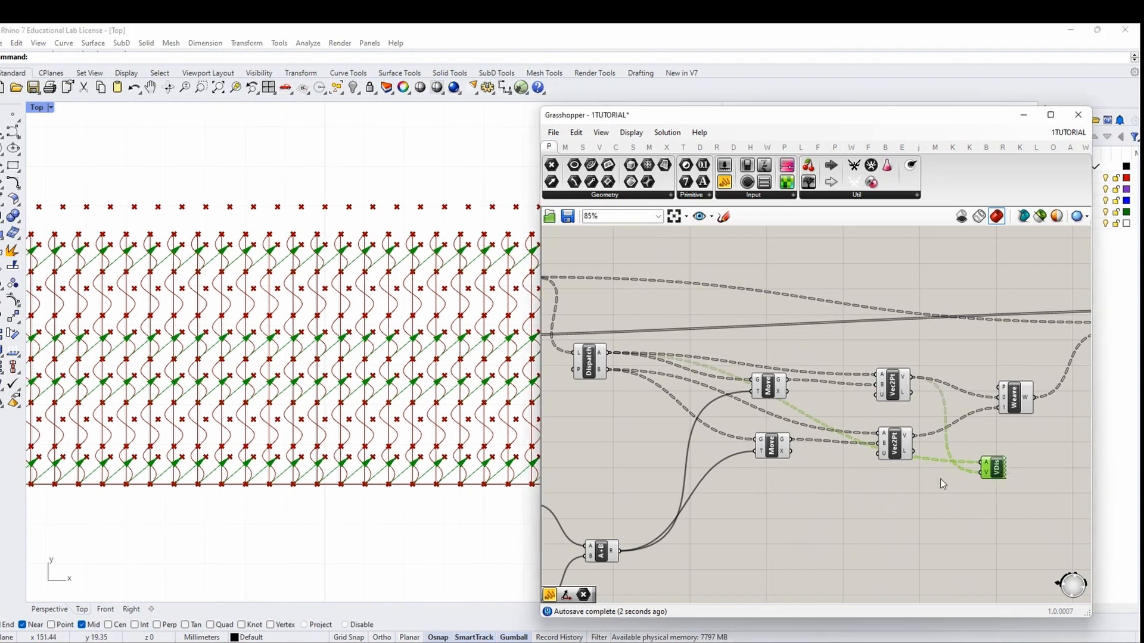
scroll(792, 492, down, 1)
right_drag(766, 497, 926, 412)
right_drag(631, 471, 865, 475)
scroll(654, 463, up, 2)
scroll(654, 467, up, 1)
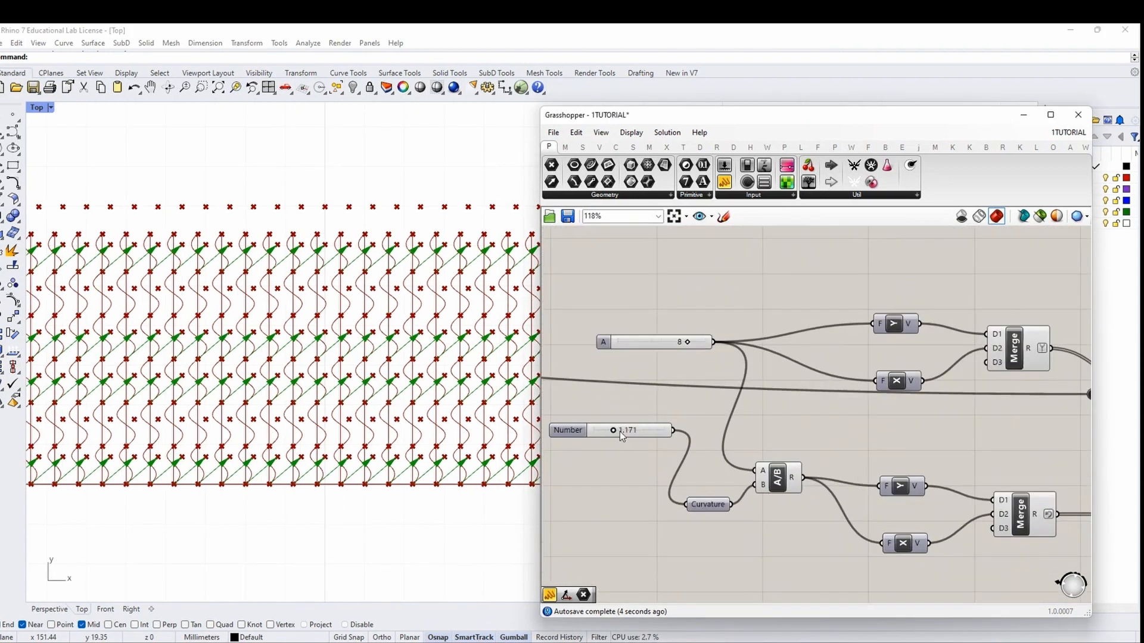
drag(616, 431, 611, 431)
scroll(395, 274, up, 5)
scroll(395, 273, down, 2)
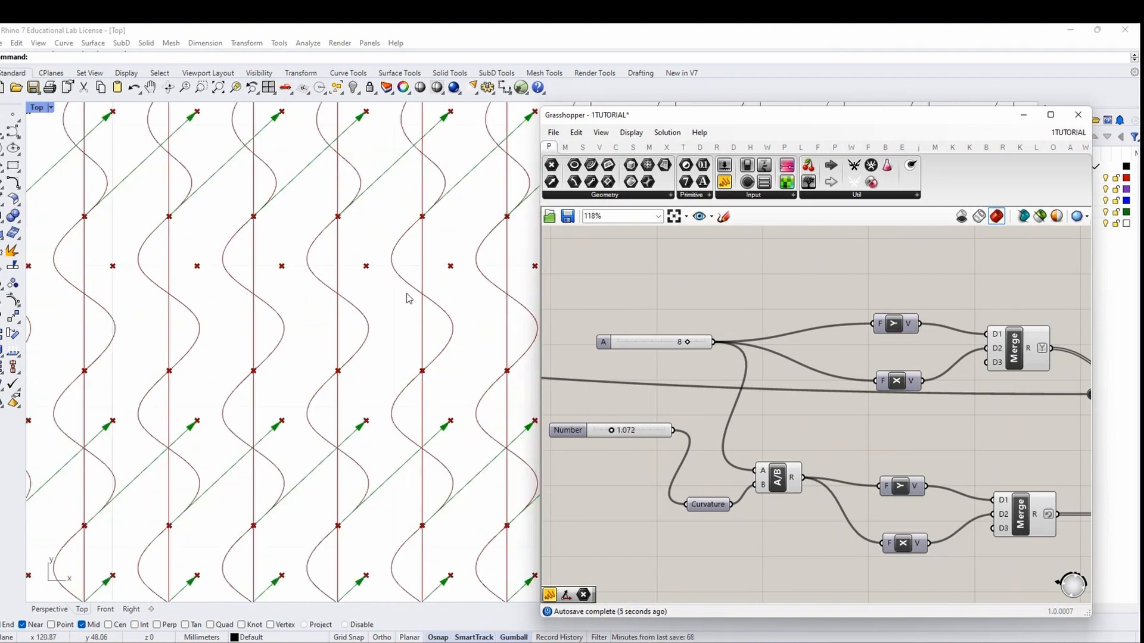
right_drag(406, 295, 381, 354)
mouse_move(614, 433)
mouse_down()
mouse_move(627, 435)
mouse_move(612, 438)
mouse_up()
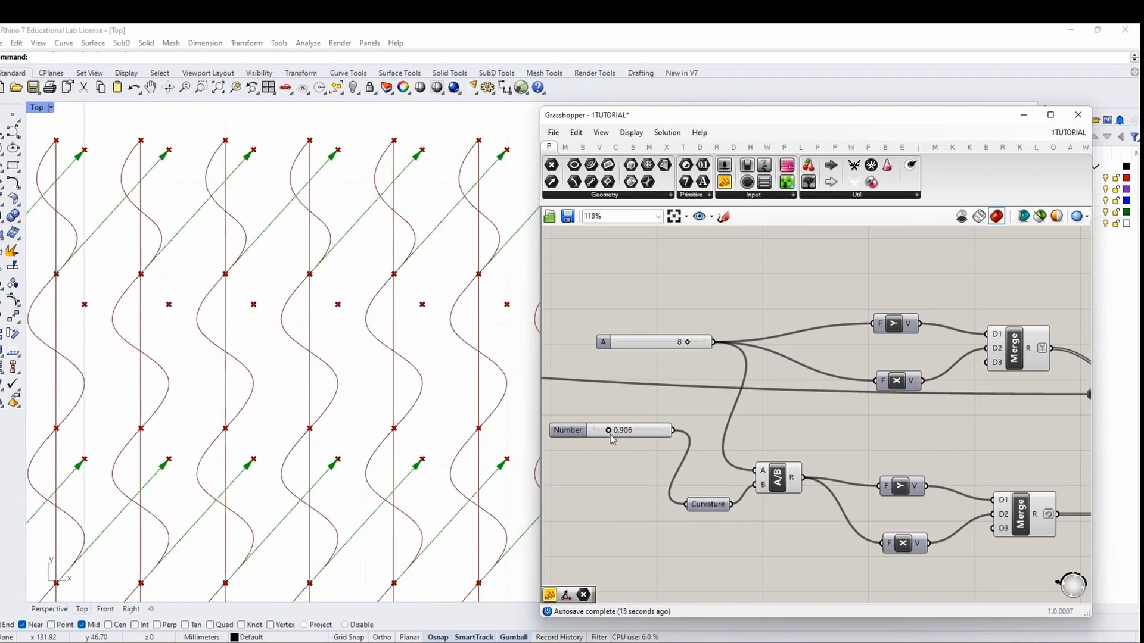
scroll(612, 440, down, 5)
scroll(631, 427, up, 5)
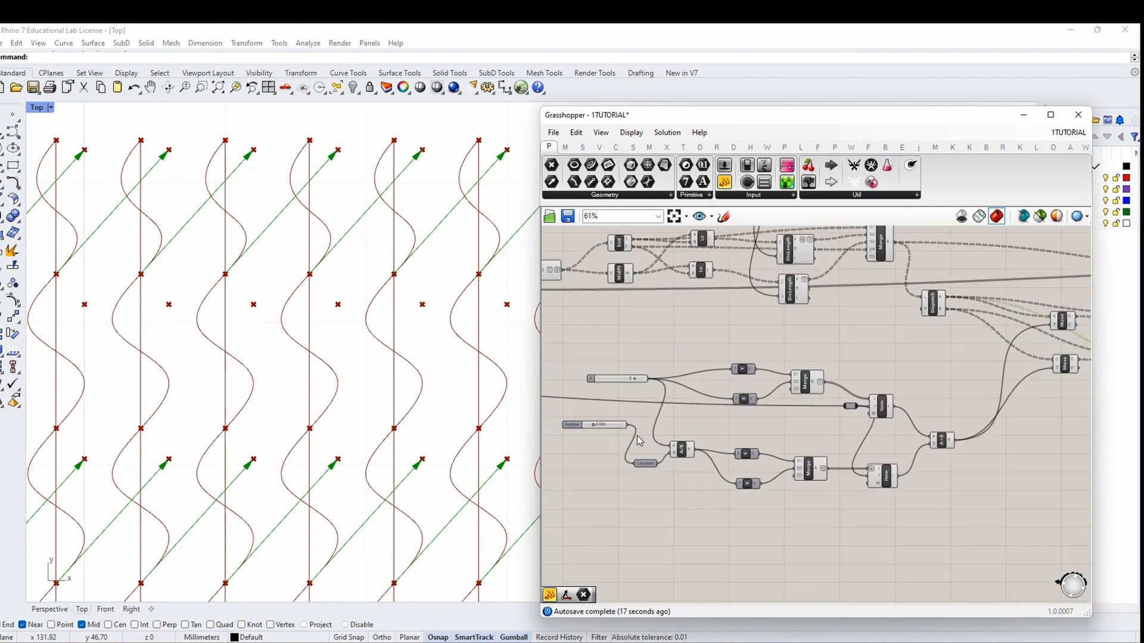
Reposition the curvature Number slider and select it together with the Curvature panel
drag(597, 425, 577, 451)
click(580, 468)
right_drag(581, 471, 634, 443)
drag(636, 424, 636, 433)
scroll(275, 398, down, 3)
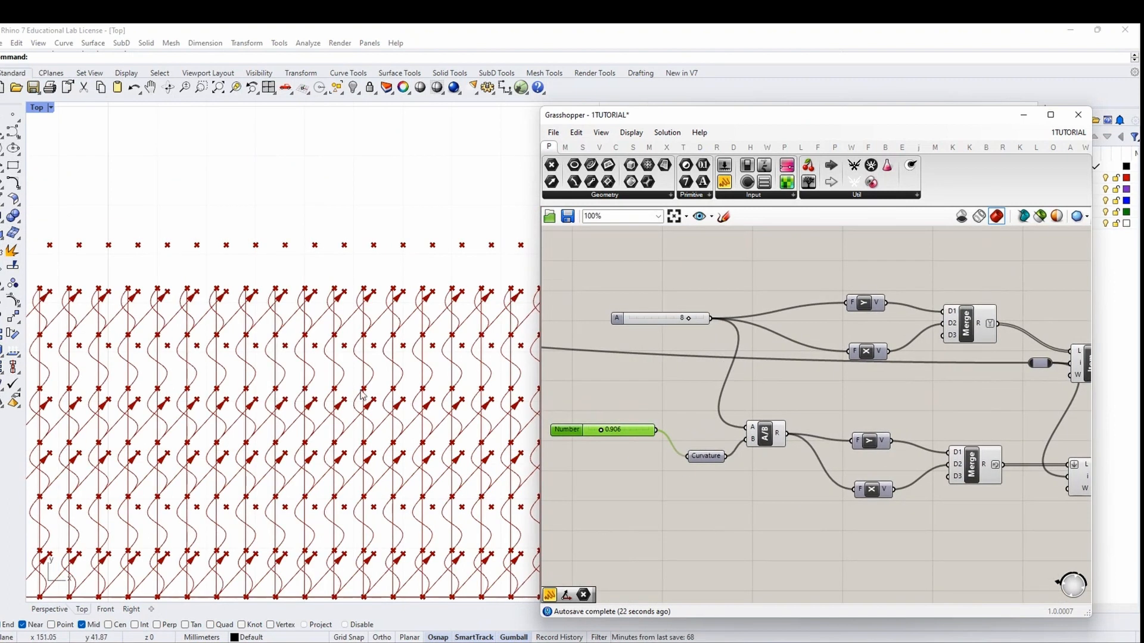
scroll(363, 394, up, 2)
right_drag(957, 492, 818, 484)
scroll(817, 484, down, 3)
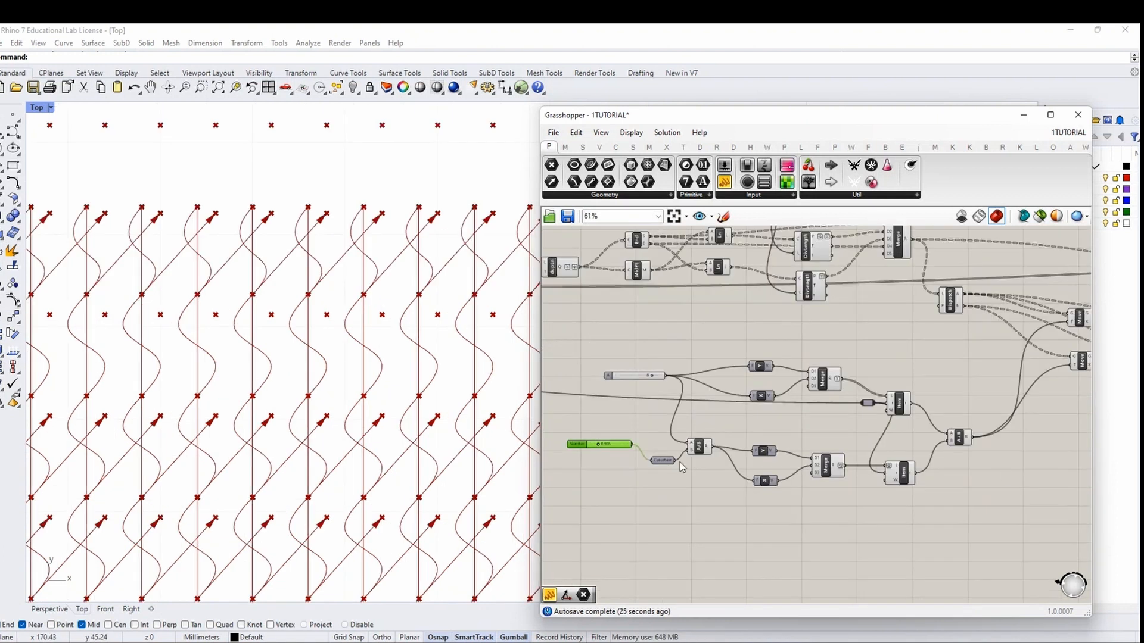
scroll(631, 454, up, 3)
right_drag(595, 442, 704, 446)
drag(792, 505, 676, 439)
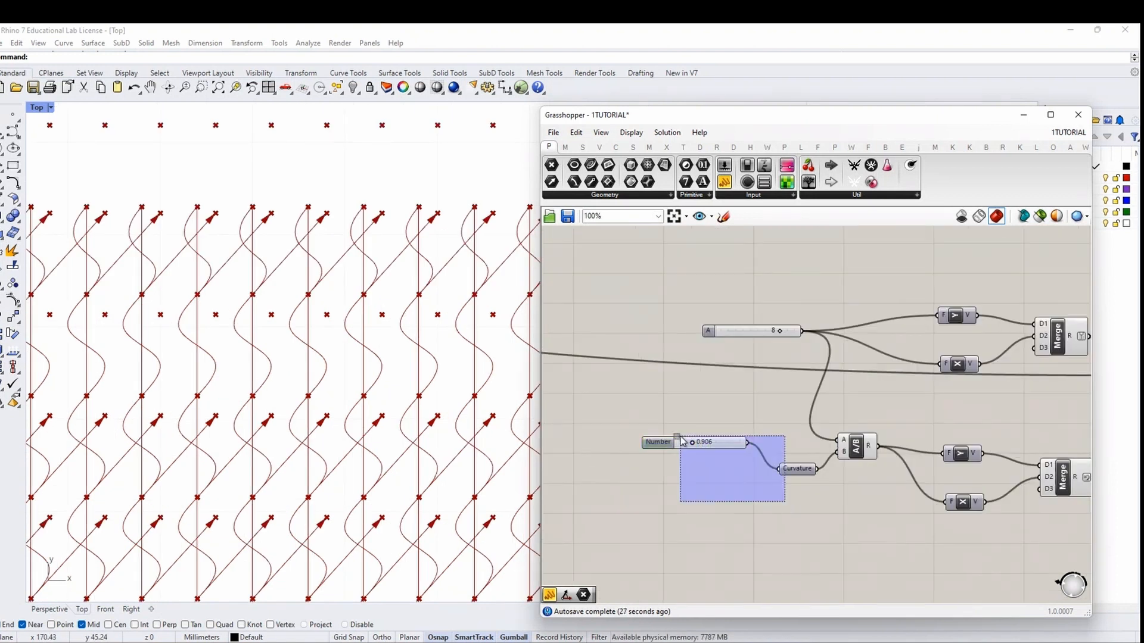
Group the curvature slider with its Curvature panel and give the group a blob outline
right_click(638, 397)
click(699, 475)
right_click(699, 475)
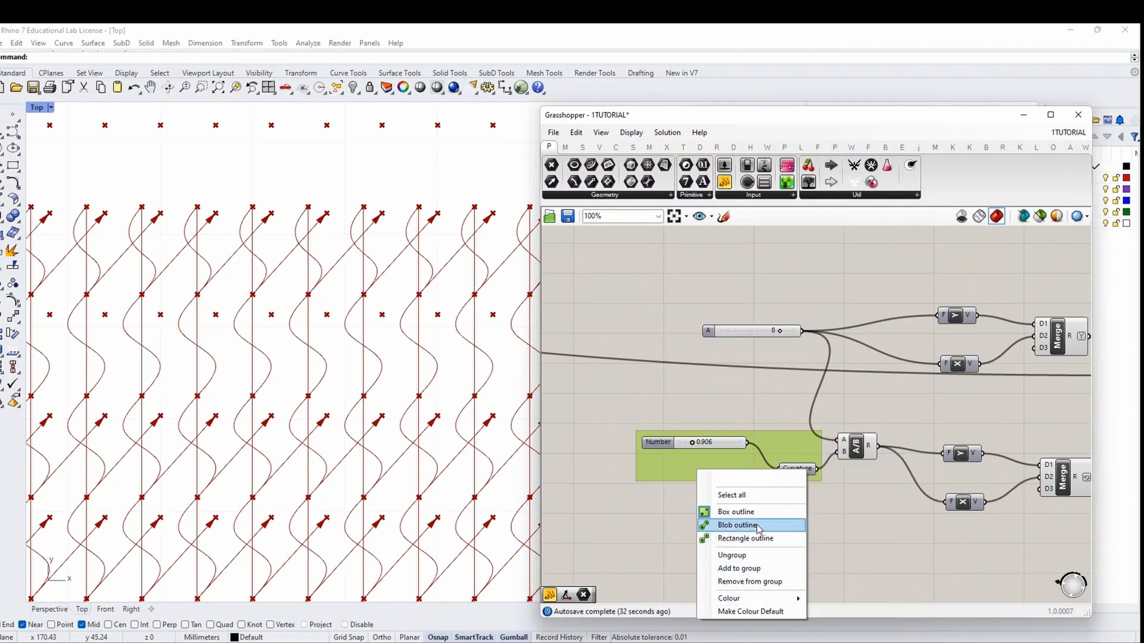
click(733, 524)
Group the upper slider with the WAVES SIZE panel, coloured purple with a blob outline
scroll(698, 497, down, 4)
scroll(829, 459, up, 4)
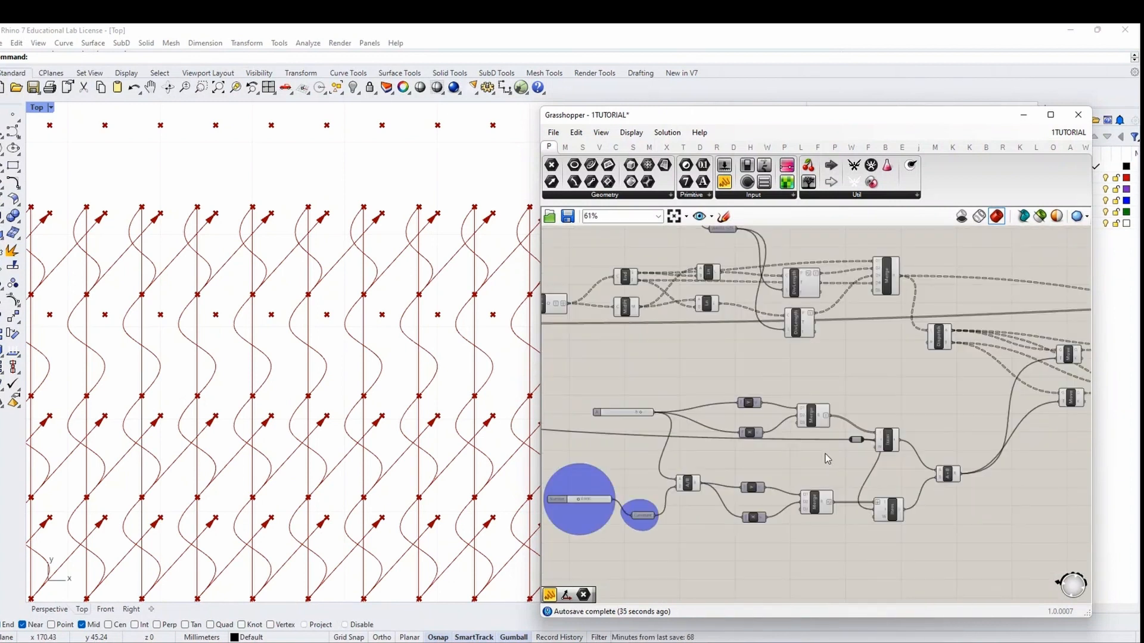
scroll(832, 455, down, 2)
right_drag(925, 376, 895, 444)
scroll(678, 319, up, 5)
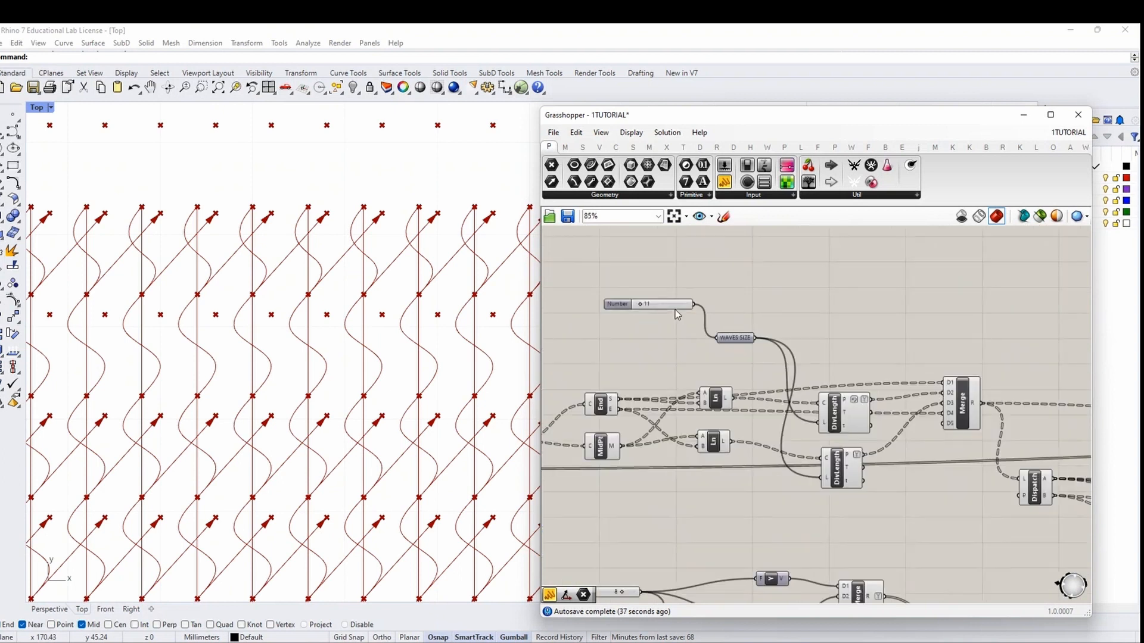
drag(762, 381, 575, 276)
key(ctrl+g)
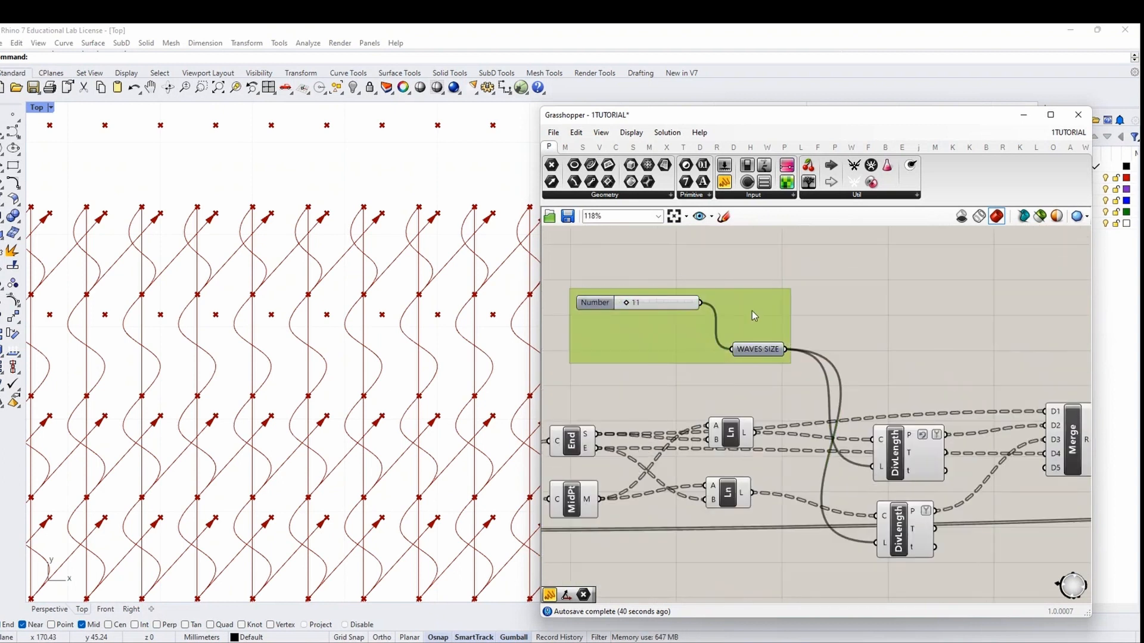
right_click(764, 298)
mouse_move(799, 428)
click(940, 488)
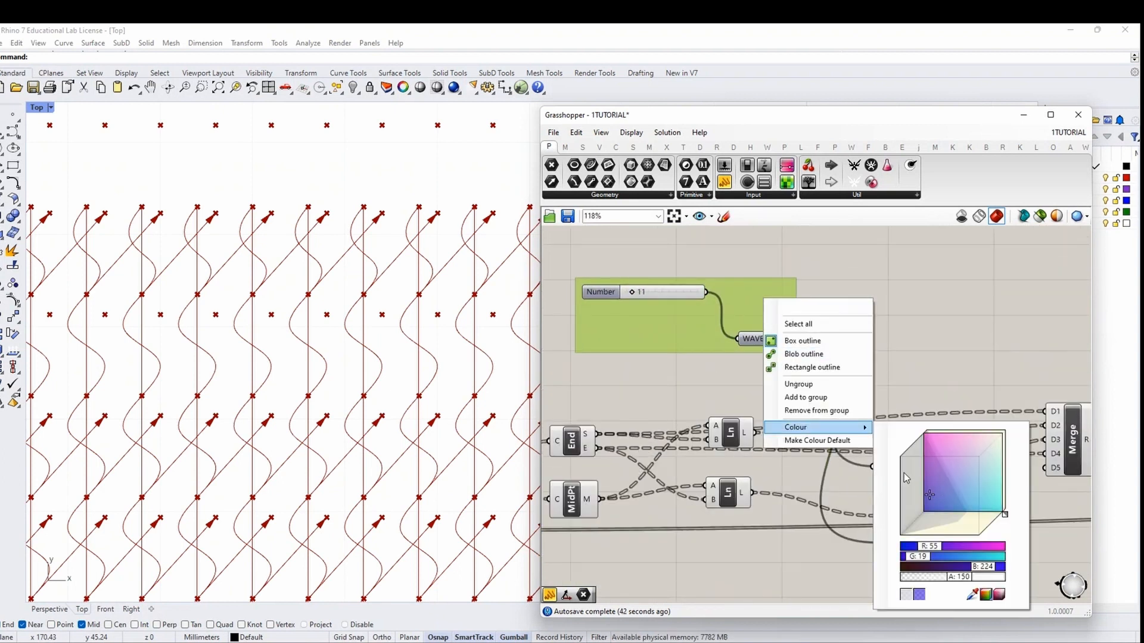
click(804, 354)
Set the WAVES SIZE slider to 9
scroll(634, 292, up, 3)
drag(635, 292, 635, 295)
drag(634, 290, 635, 290)
scroll(789, 380, down, 8)
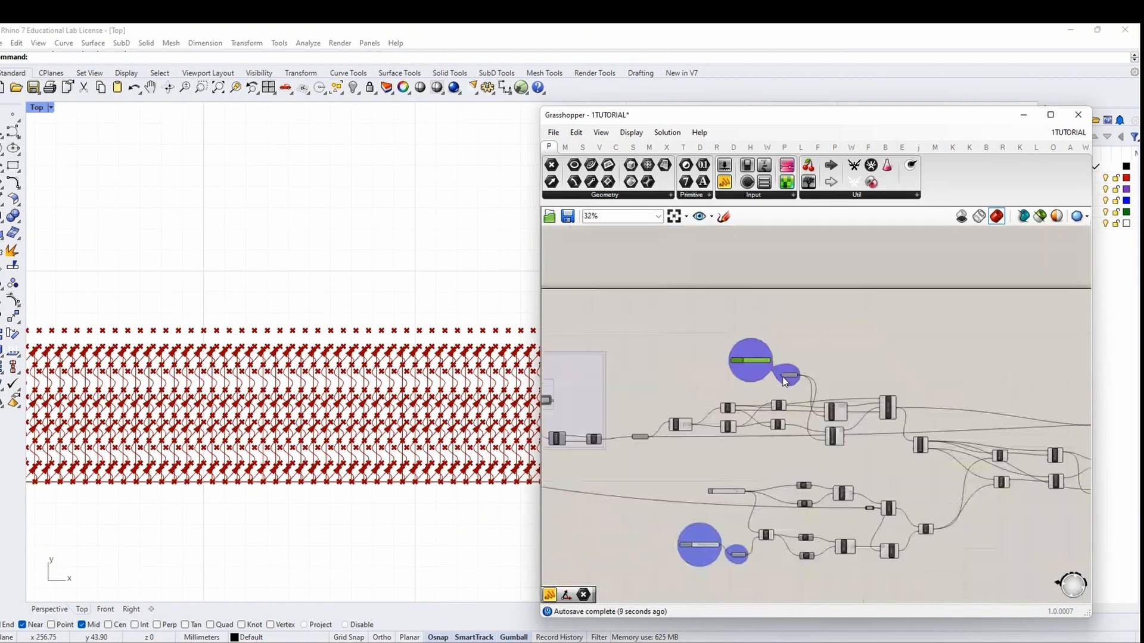
Alt-drag the Vector Display to make a copy
right_drag(1007, 465, 703, 417)
scroll(801, 419, up, 7)
drag(762, 453, 779, 499)
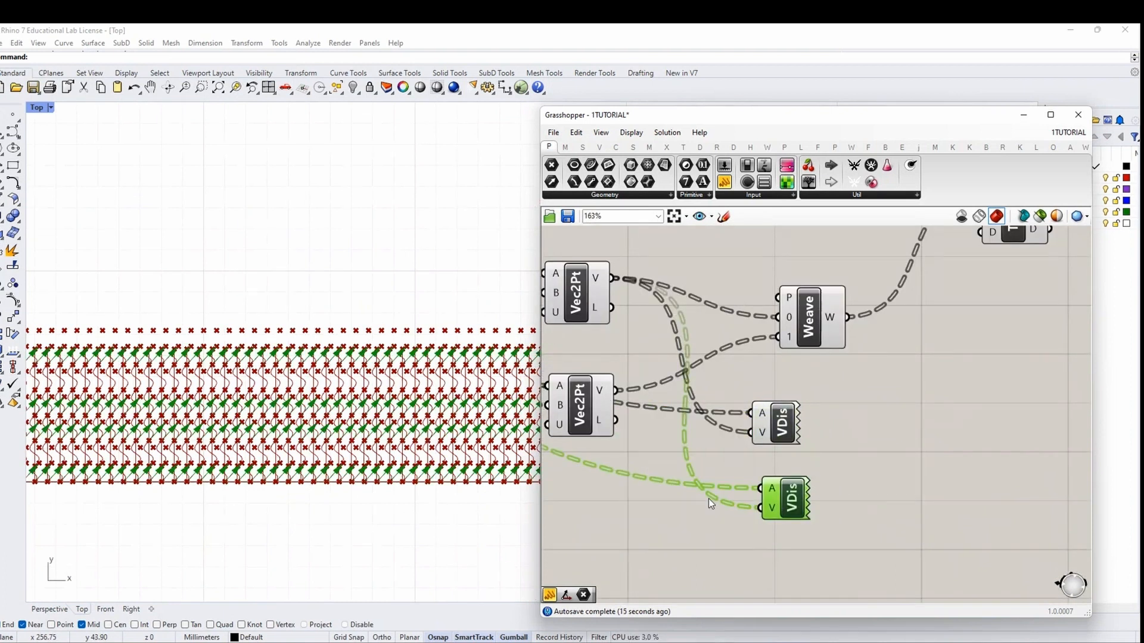
Wire the copied Vector Display to the lower Vec2Pt vectors, anchored at Dispatch B
drag(784, 430, 801, 424)
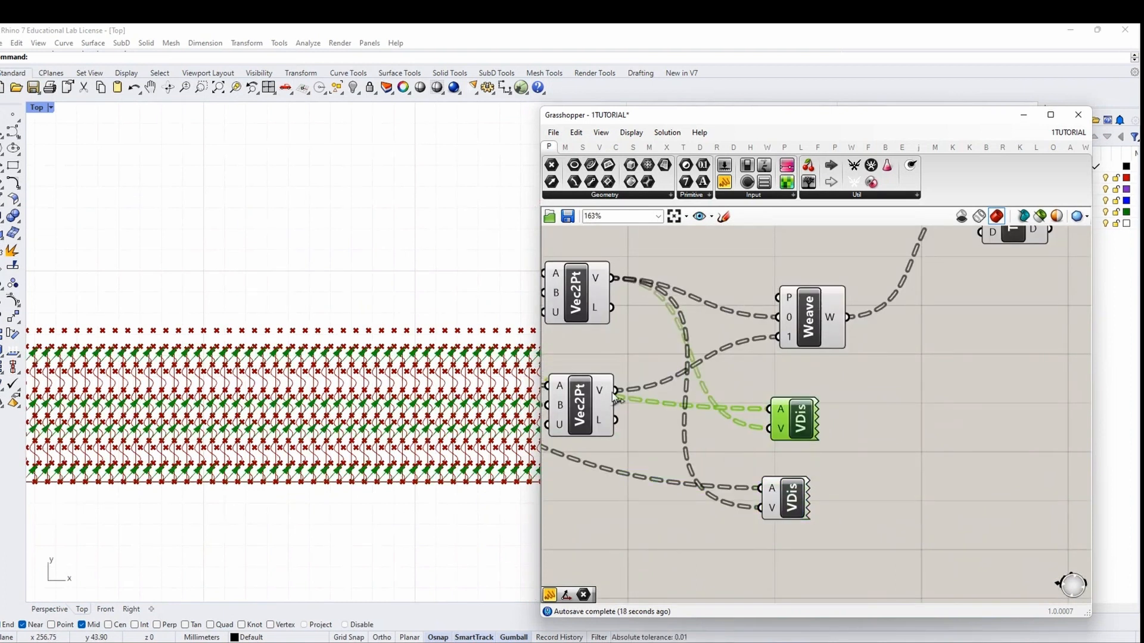
drag(617, 392, 762, 515)
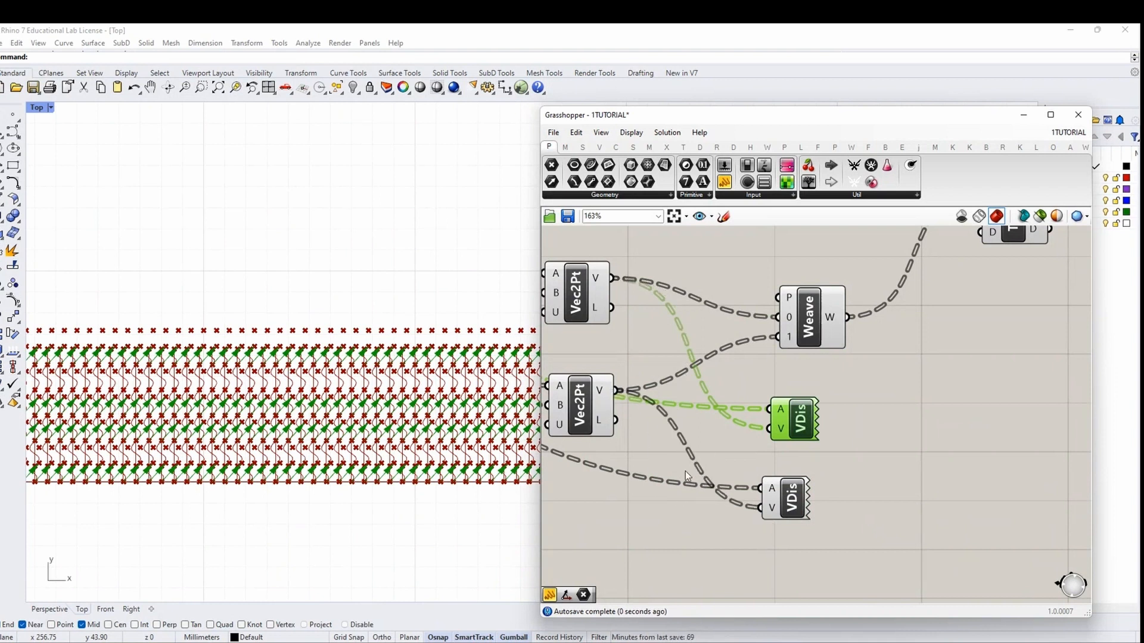
scroll(573, 474, down, 1)
right_drag(573, 473, 809, 455)
scroll(659, 399, down, 3)
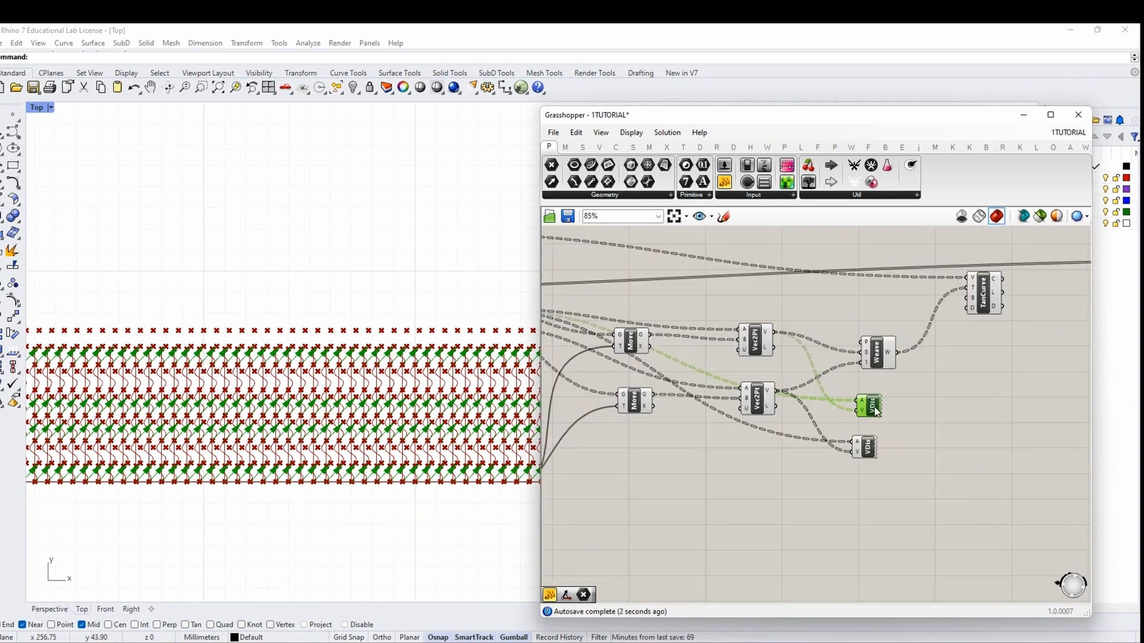
click(867, 453)
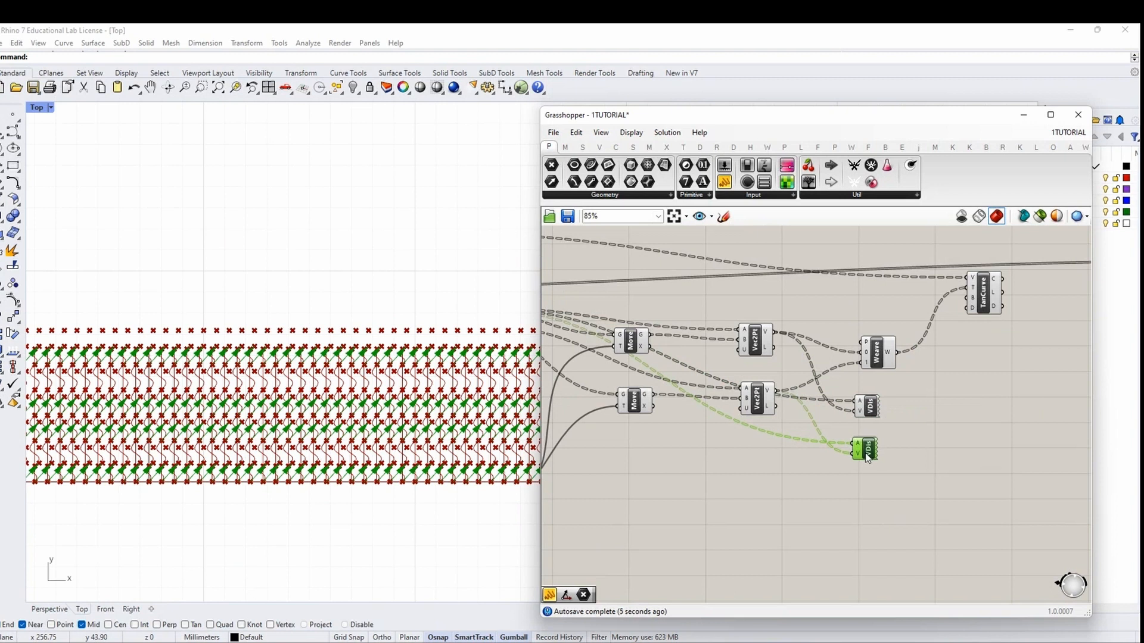
right_drag(641, 421, 788, 425)
drag(616, 333, 994, 451)
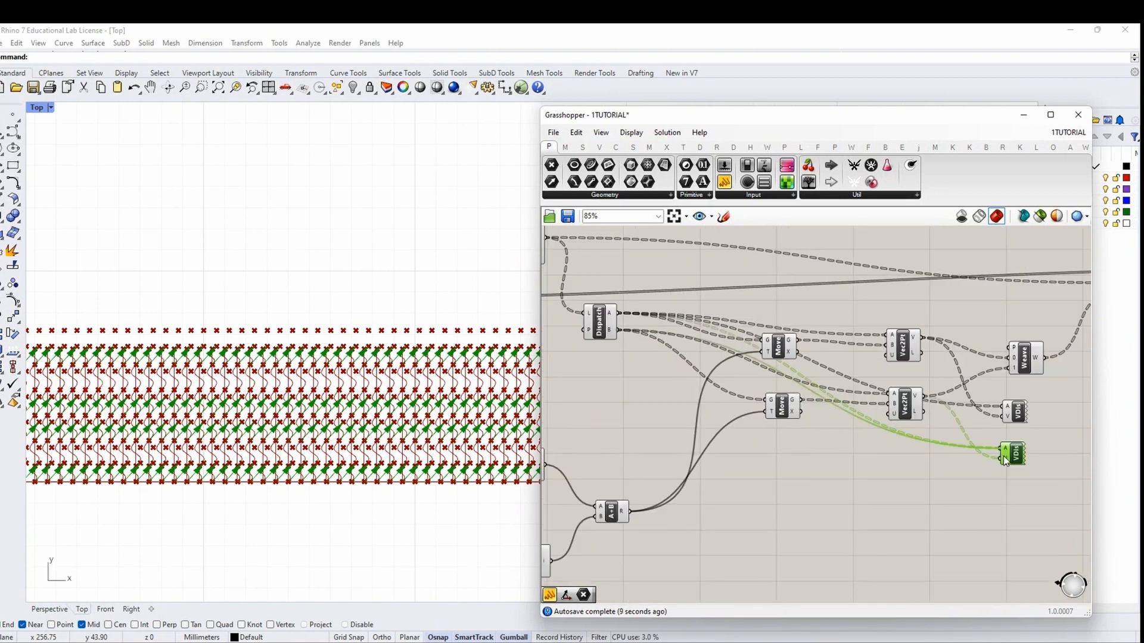
Compare the arrows of the two Vector Displays by alternating between them
scroll(1001, 452, up, 3)
shift+click(1001, 384)
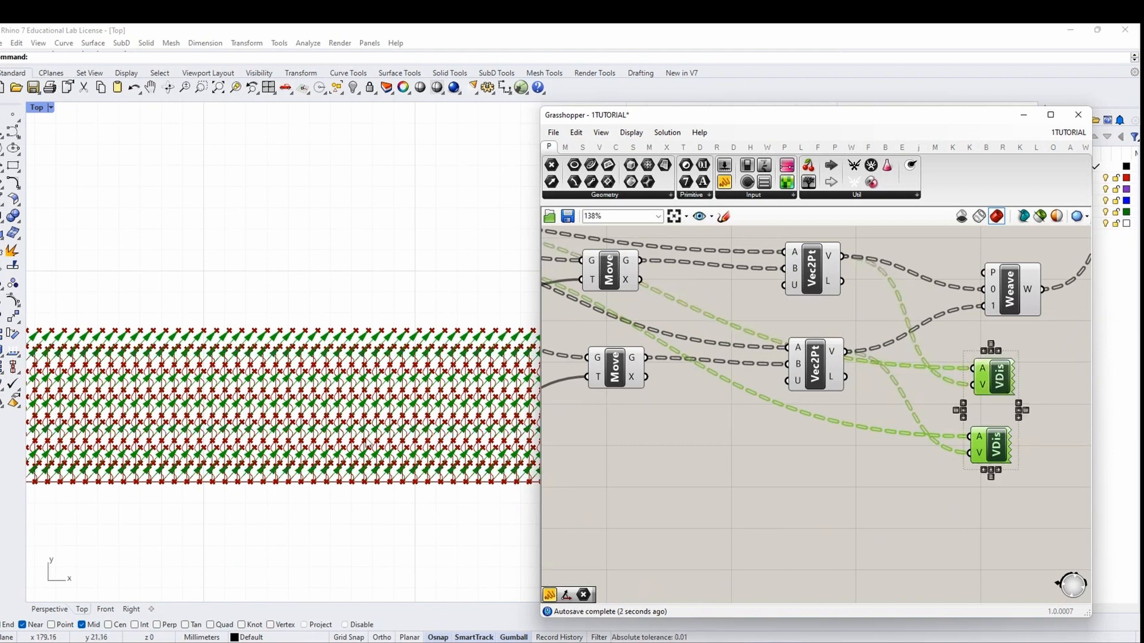
click(982, 448)
click(990, 390)
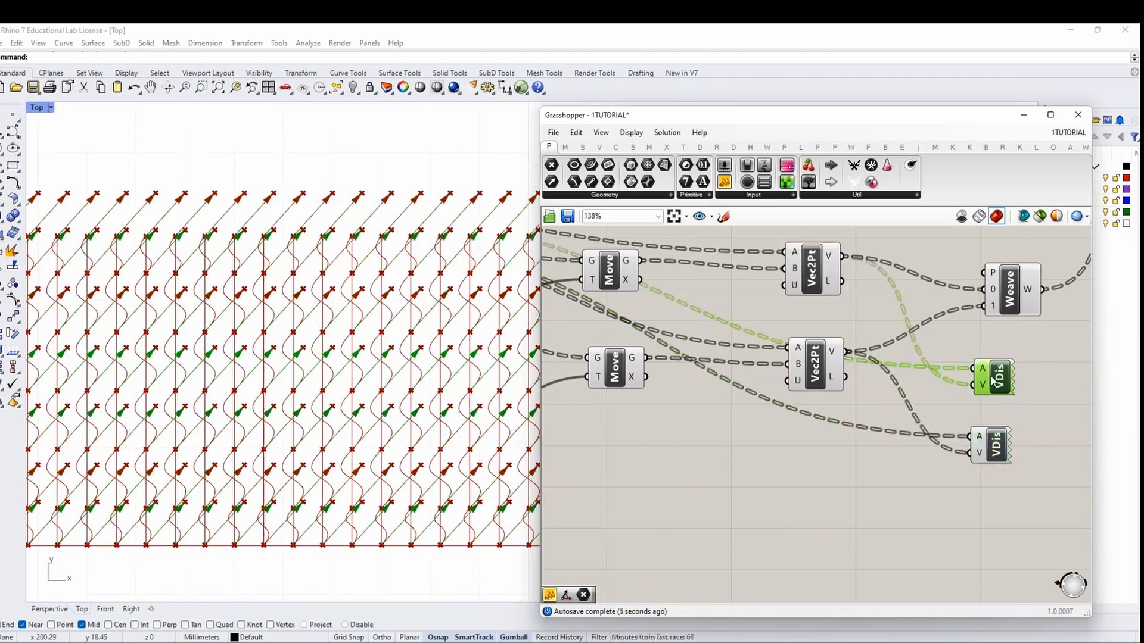
click(983, 444)
click(989, 383)
click(981, 447)
click(989, 383)
scroll(983, 417, down, 3)
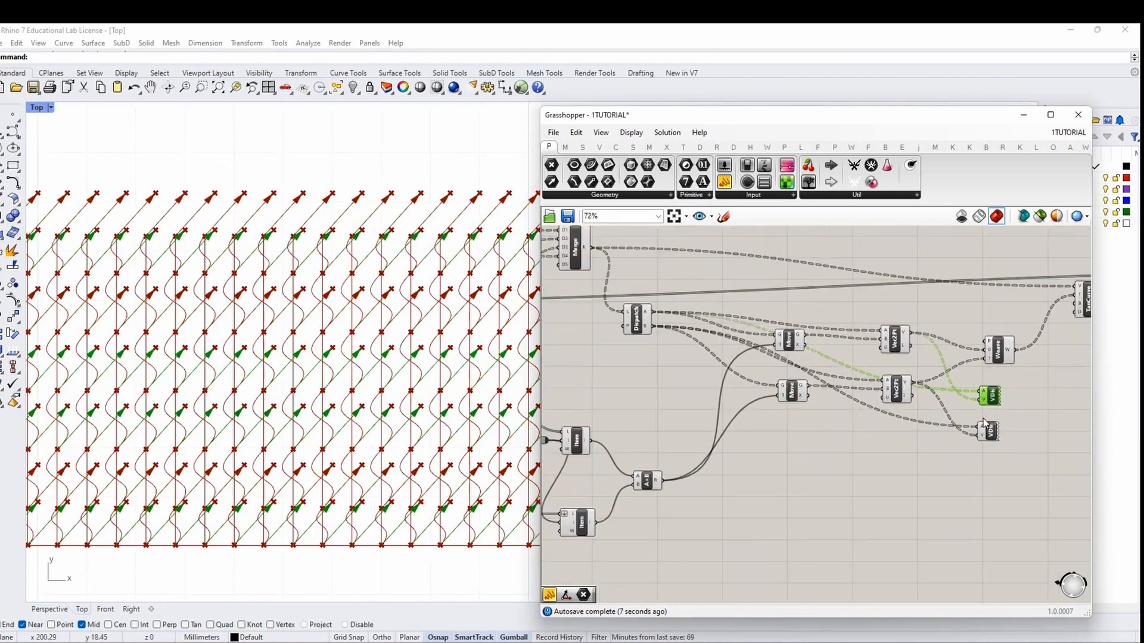
scroll(984, 420, up, 2)
click(988, 440)
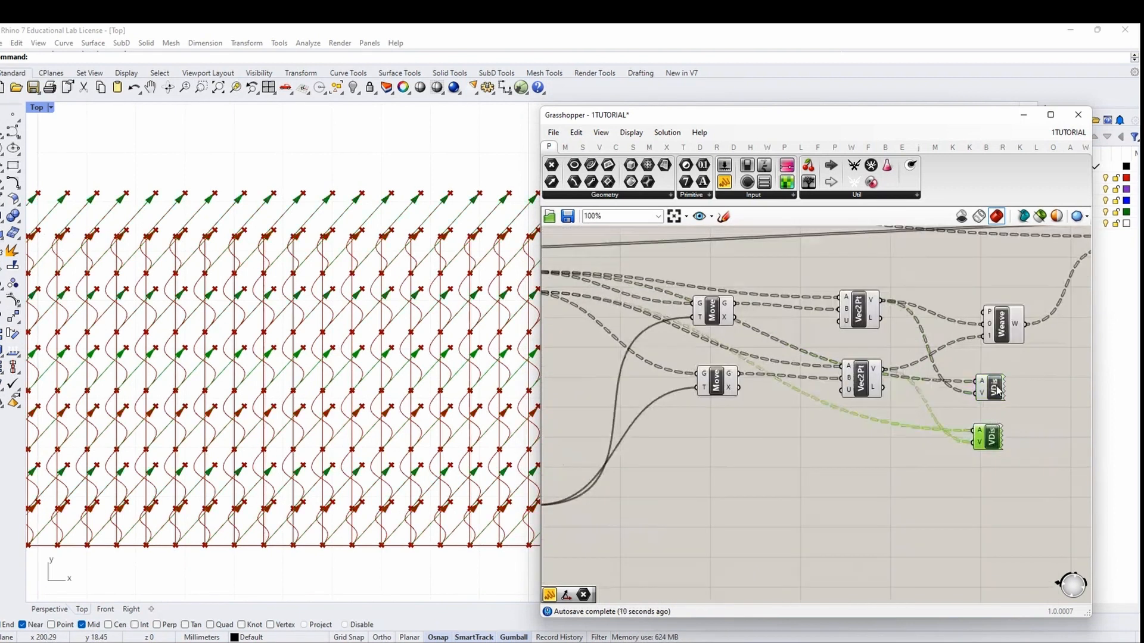
click(992, 387)
Lower the Curvature slider to about 0.709 and then further
scroll(992, 388, down, 2)
right_drag(735, 436, 981, 411)
right_drag(589, 466, 795, 450)
scroll(718, 470, up, 3)
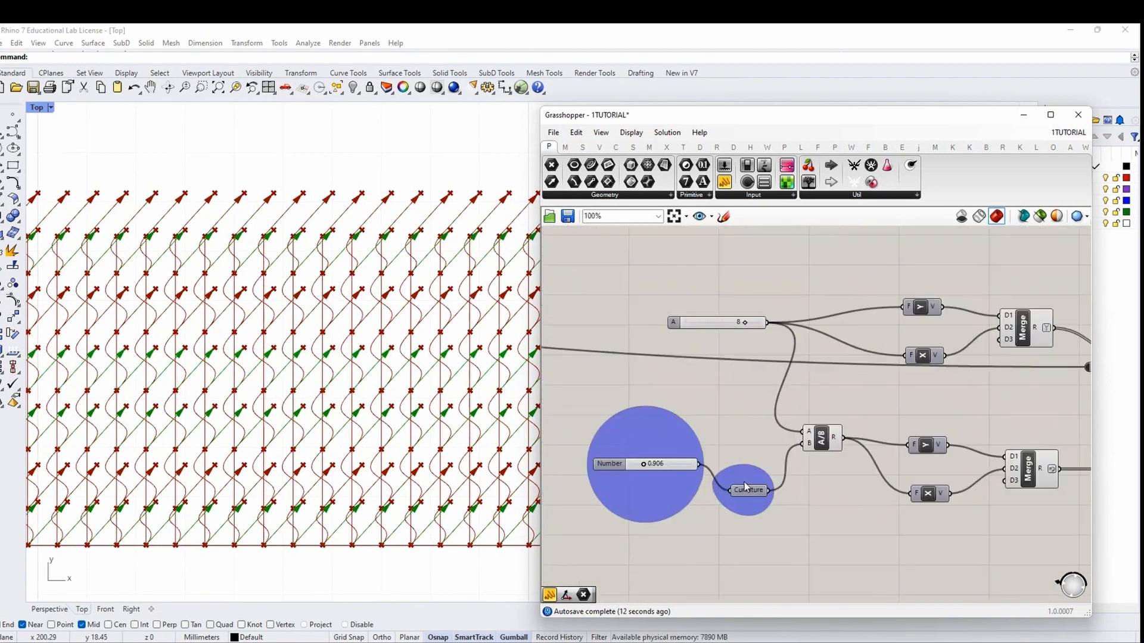
scroll(659, 477, up, 1)
drag(622, 460, 626, 461)
scroll(626, 461, down, 3)
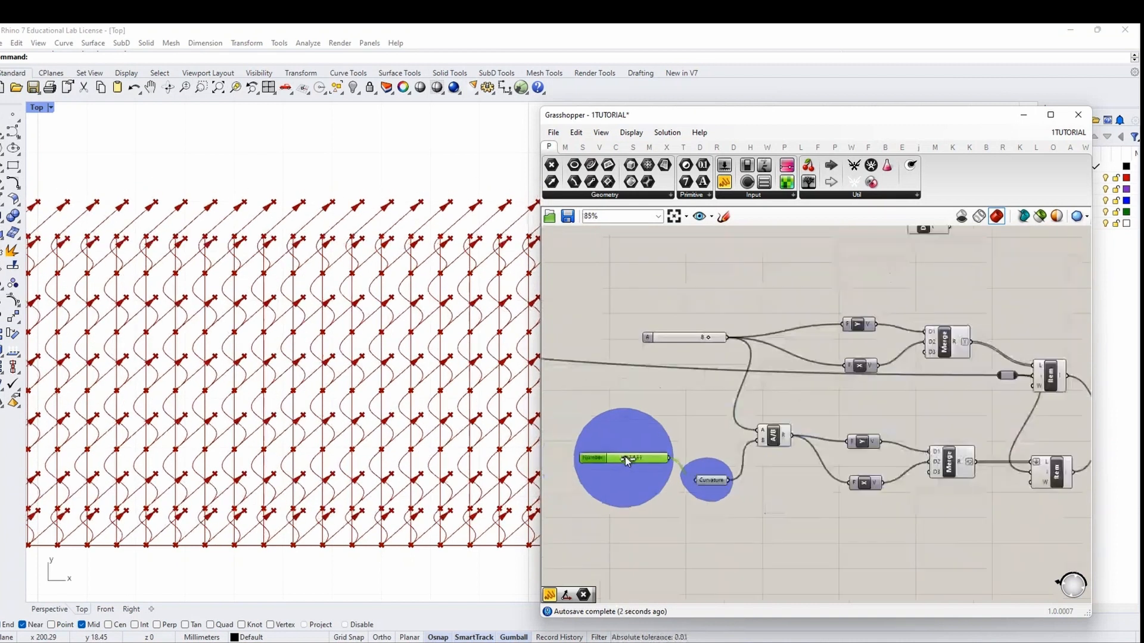
right_drag(966, 463, 732, 460)
scroll(732, 460, up, 3)
Reverse the lower Merge output list, and test then undo Reverse on the upper Merge
right_click(732, 460)
click(760, 510)
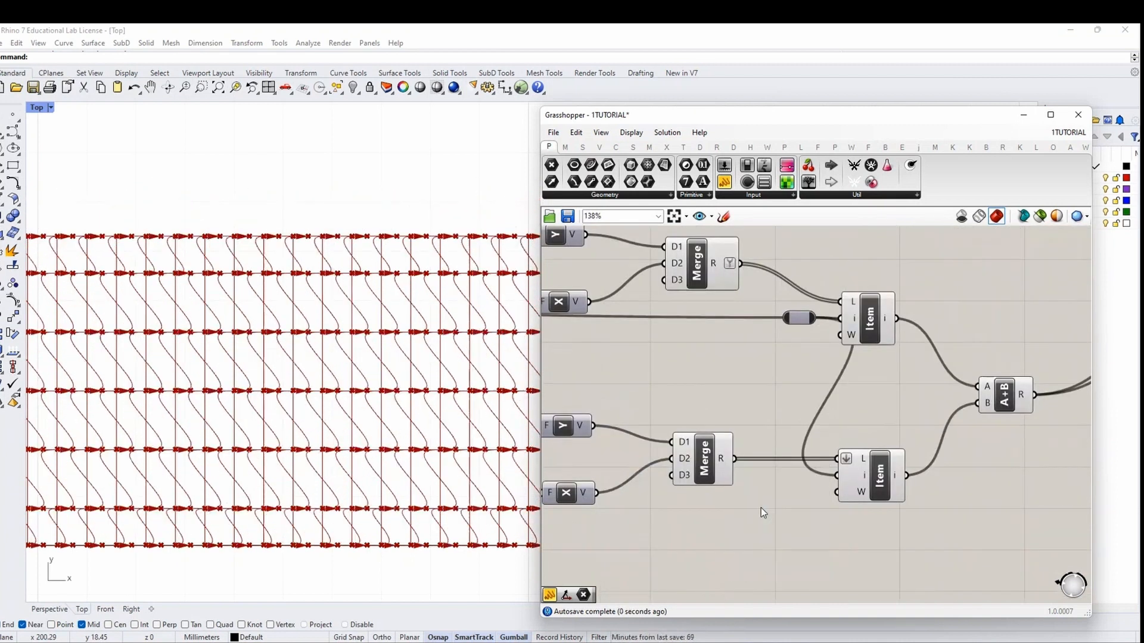
right_click(719, 461)
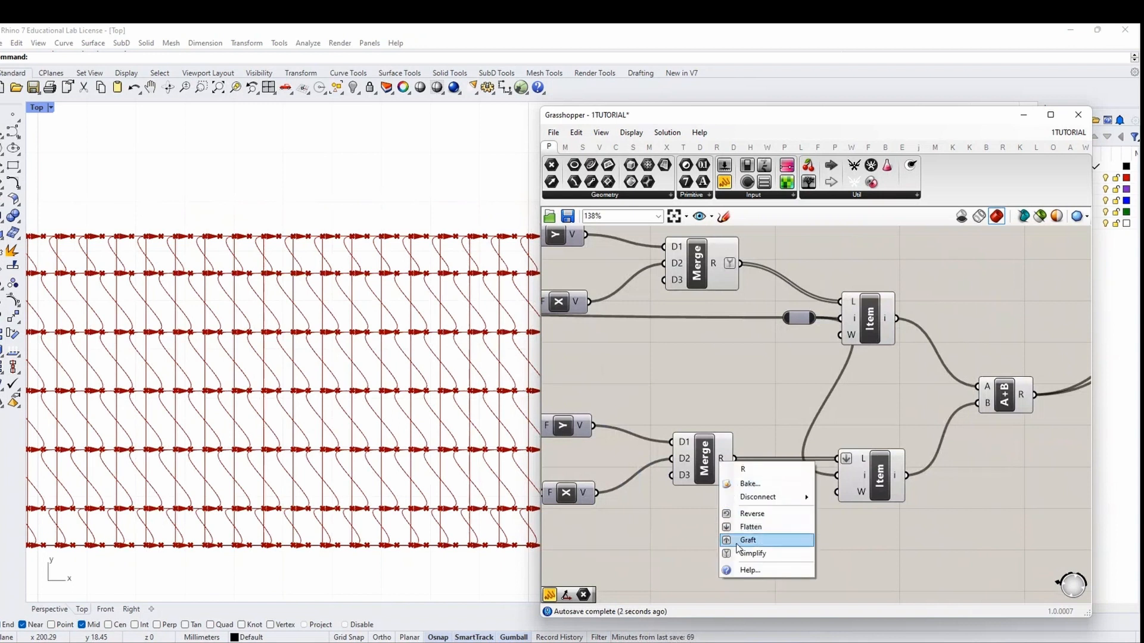
click(751, 514)
right_drag(723, 259, 760, 365)
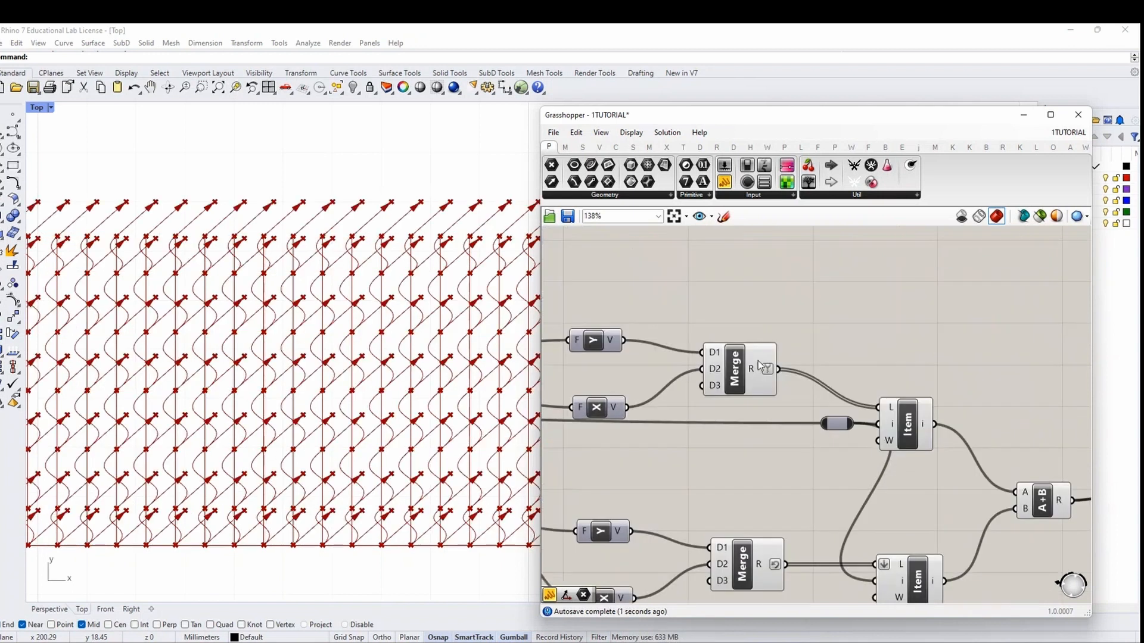
right_click(752, 371)
click(784, 425)
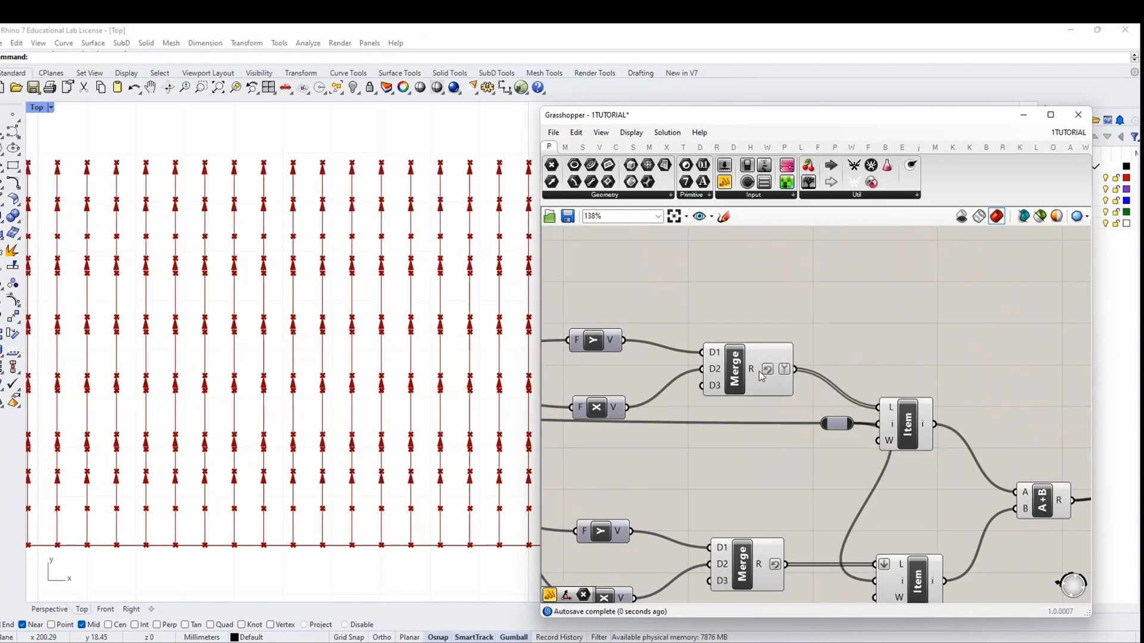
right_click(760, 370)
click(792, 425)
Disable both Vector Display components and move them lower on the canvas
scroll(790, 435, down, 3)
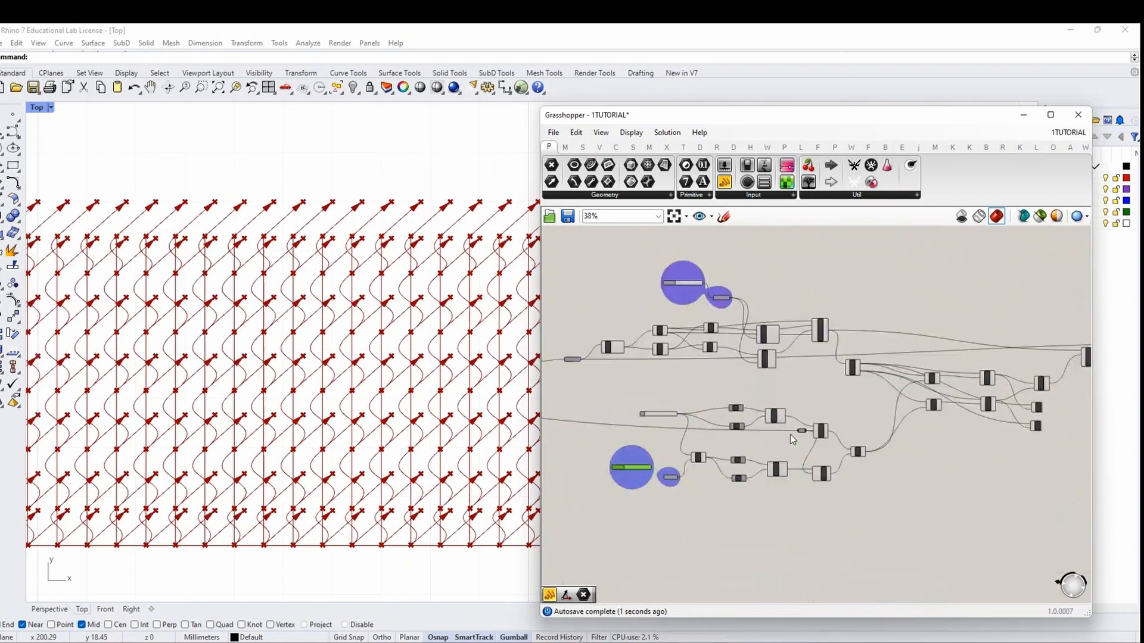
scroll(633, 462, up, 1)
scroll(679, 471, down, 2)
scroll(973, 401, up, 2)
right_drag(973, 400, 825, 442)
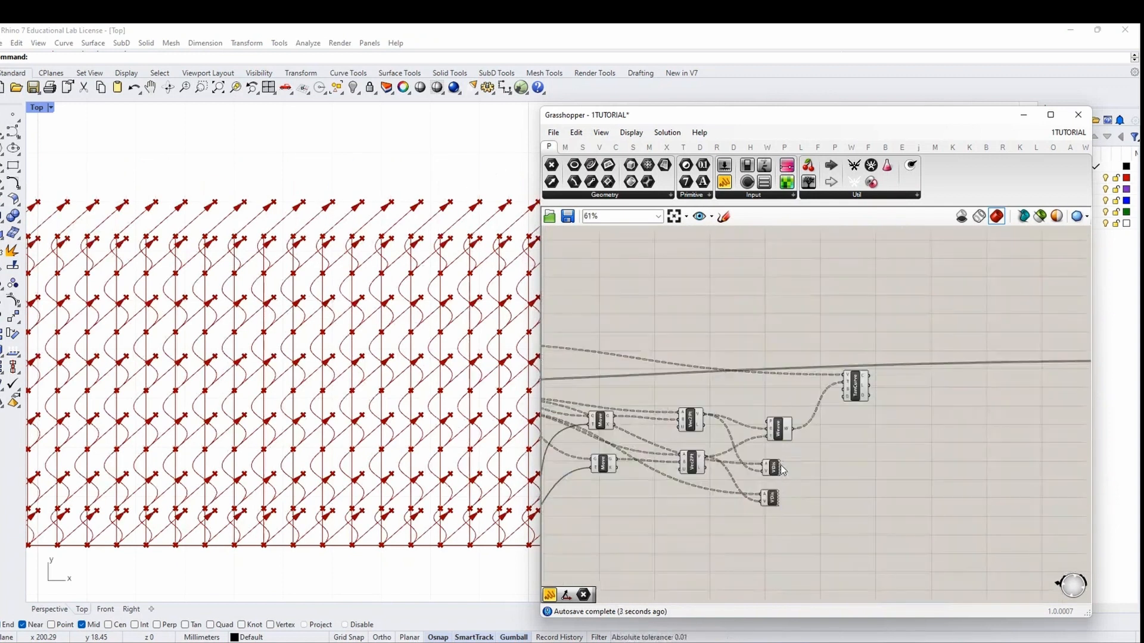
scroll(780, 466, up, 3)
drag(827, 434, 768, 536)
scroll(772, 530, down, 1)
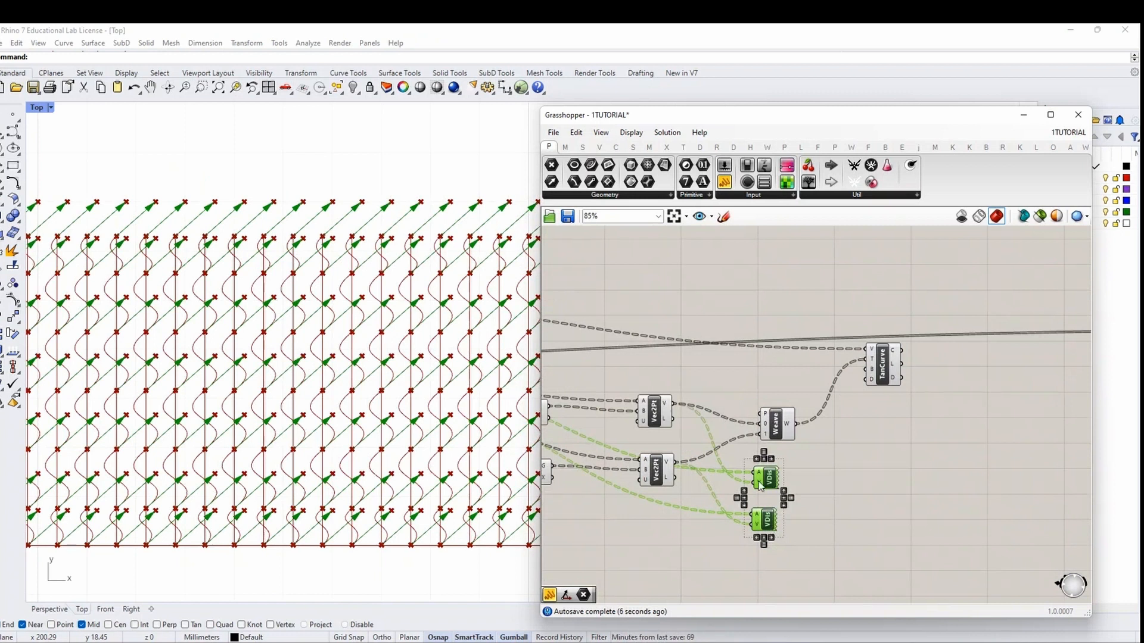
right_drag(700, 523, 784, 489)
right_click(889, 433)
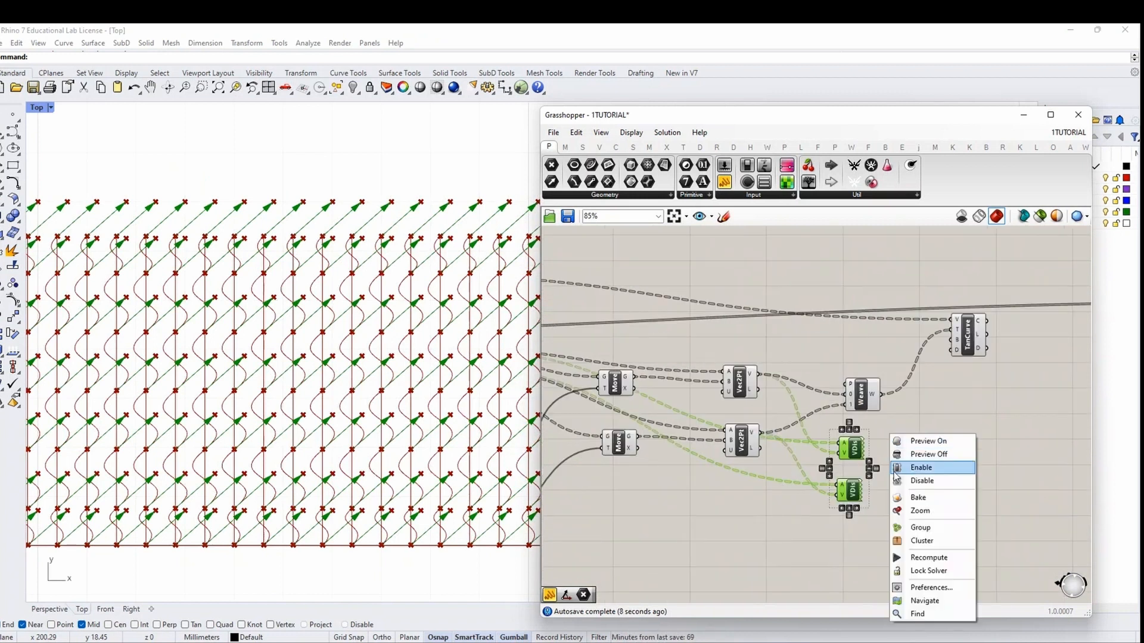
click(905, 481)
drag(855, 451, 839, 514)
click(862, 448)
Check the TanCurve curves, then select all components in the definition
right_drag(835, 421, 870, 480)
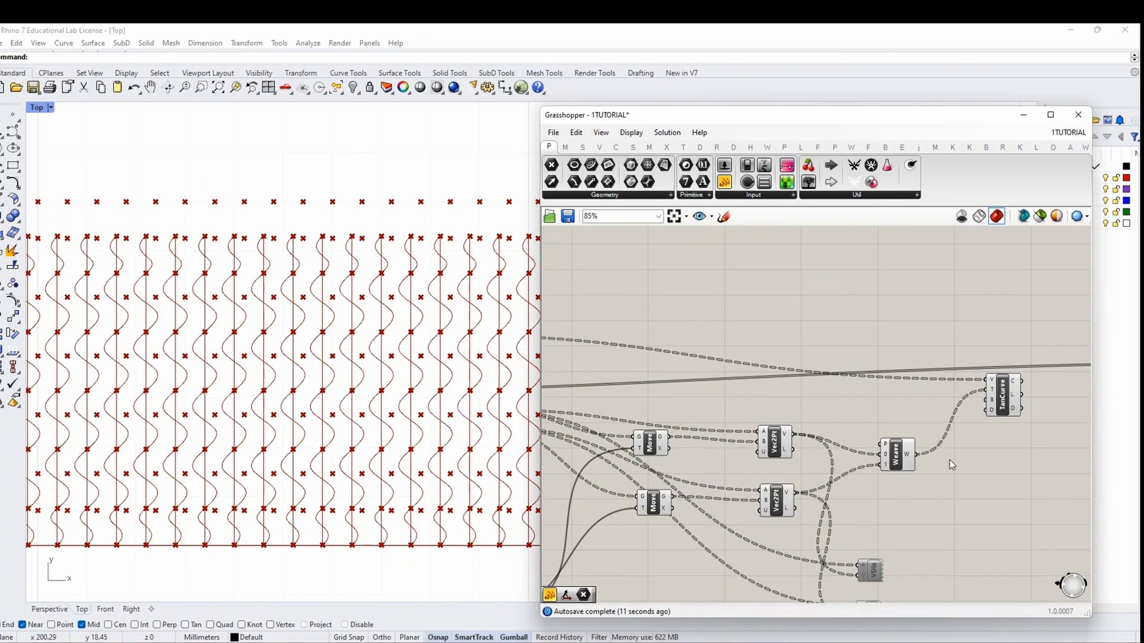
click(1007, 396)
right_drag(1033, 440, 804, 487)
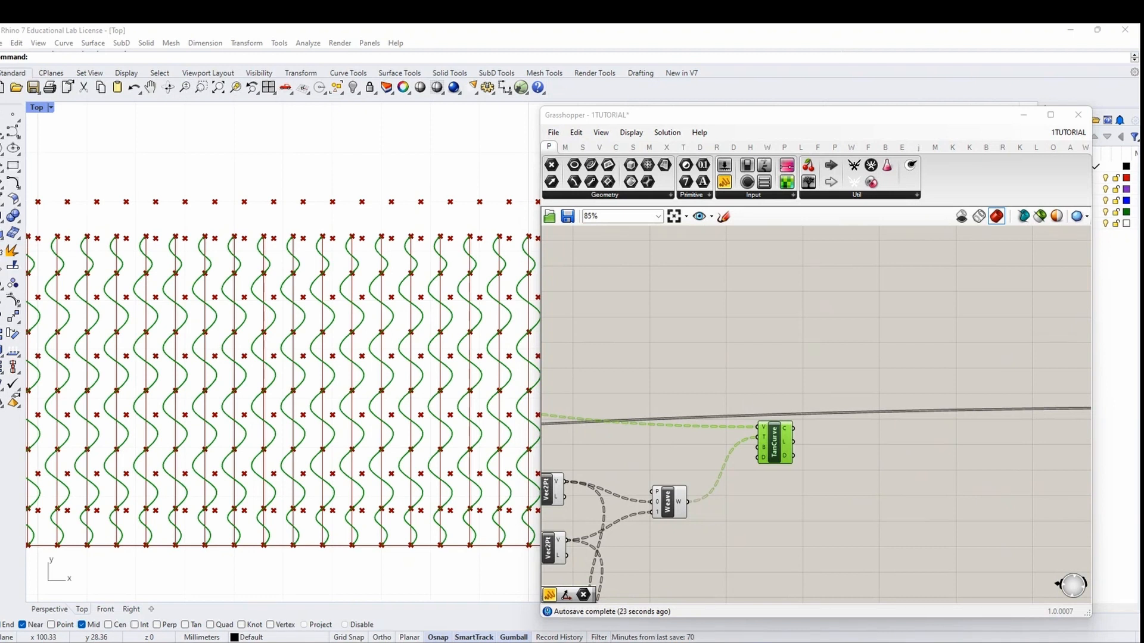
click(865, 448)
right_drag(900, 490, 875, 461)
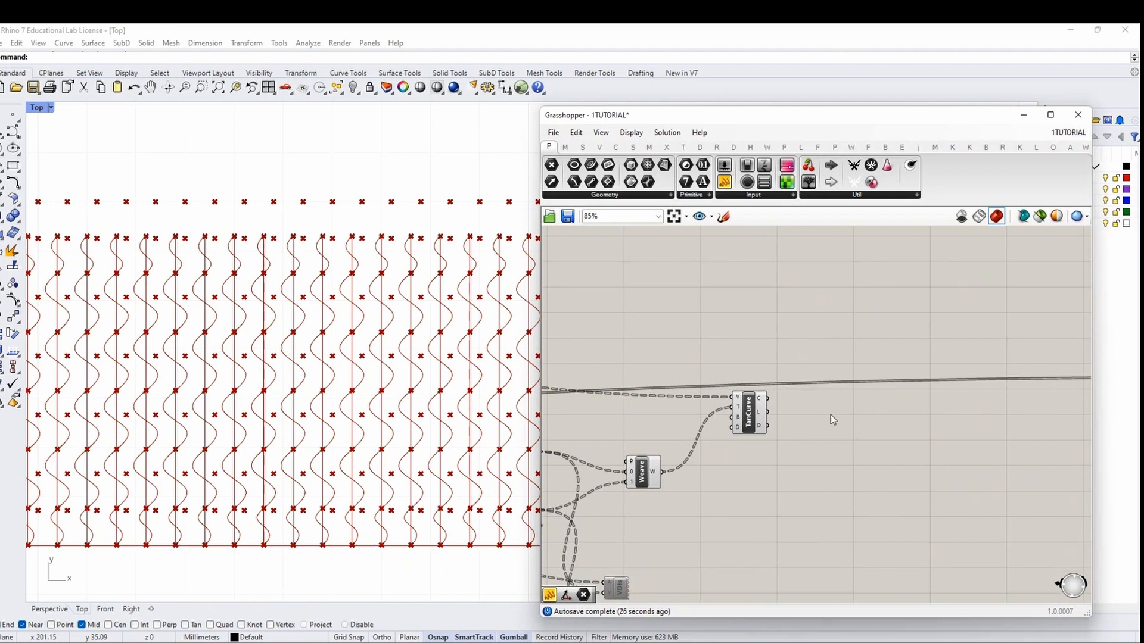
key(ctrl+a)
middle_click(749, 489)
Hide every component's preview except the tangent curve component
click(770, 474)
click(767, 461)
click(751, 414)
middle_click(743, 324)
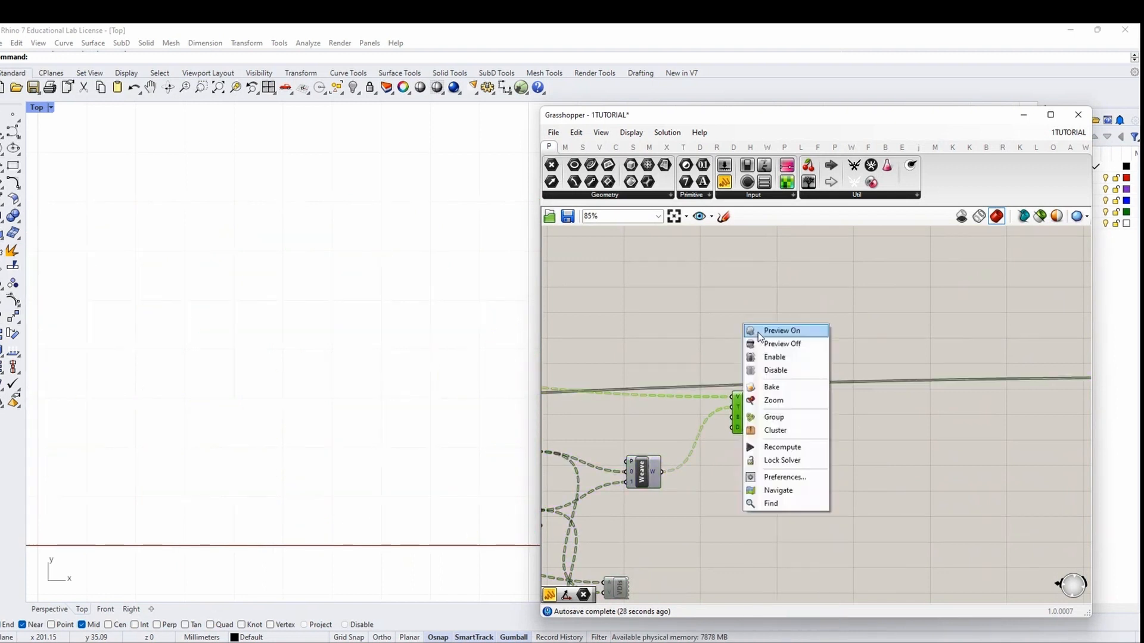
click(756, 332)
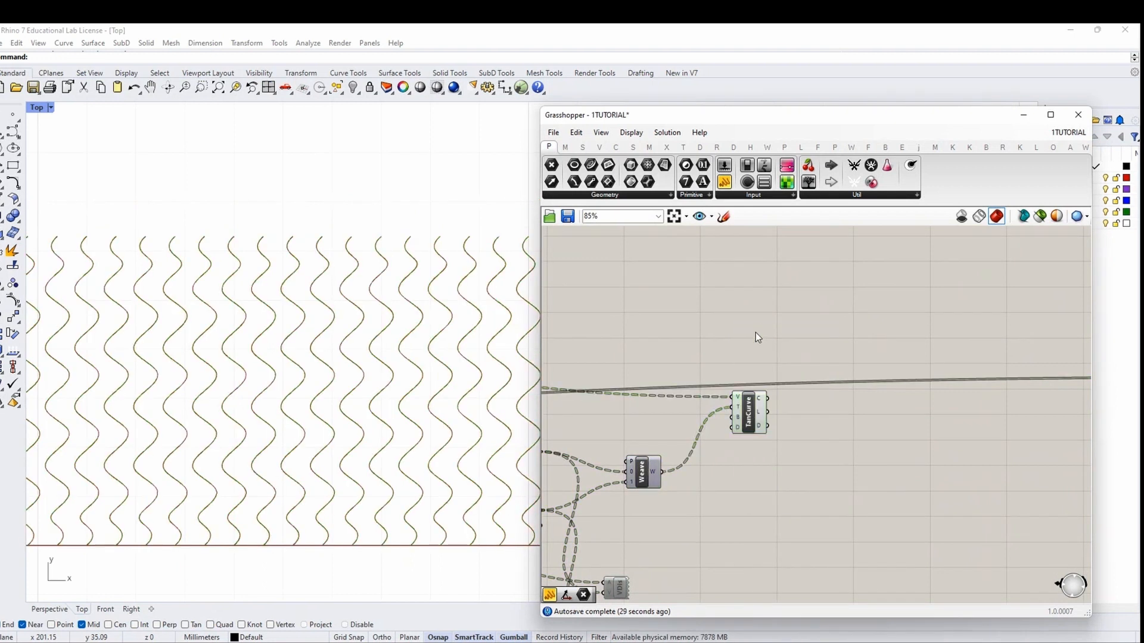
click(806, 434)
Add a Merge component and feed the tangent curves into D2, grafted
double_click(900, 420)
text(merge)
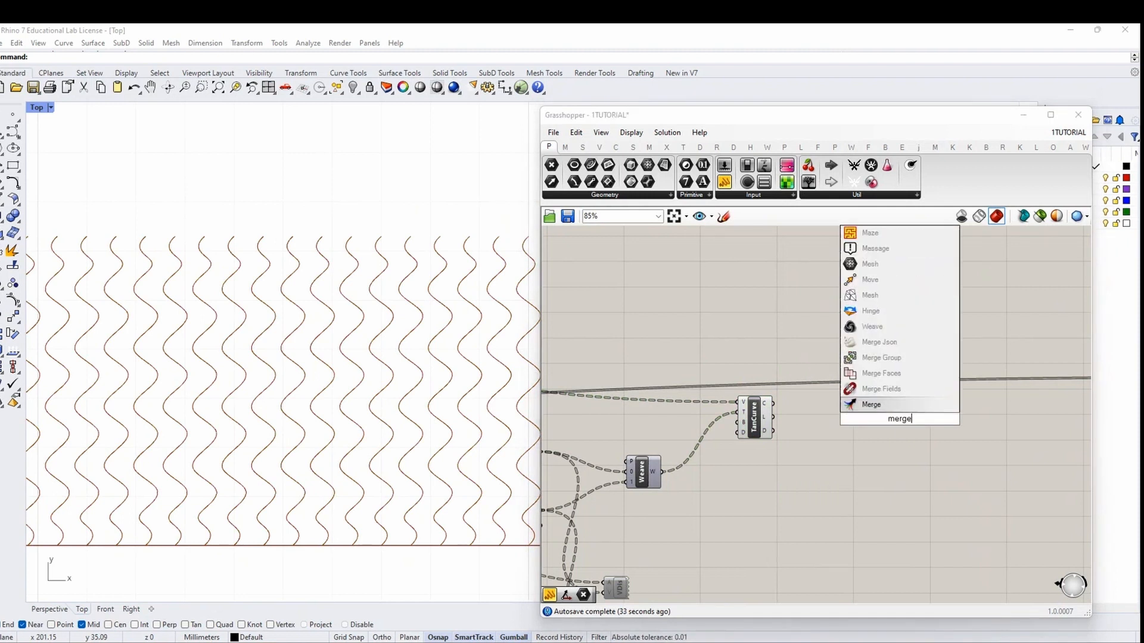
key(Return)
scroll(864, 414, up, 2)
drag(851, 410, 827, 403)
drag(909, 421, 836, 339)
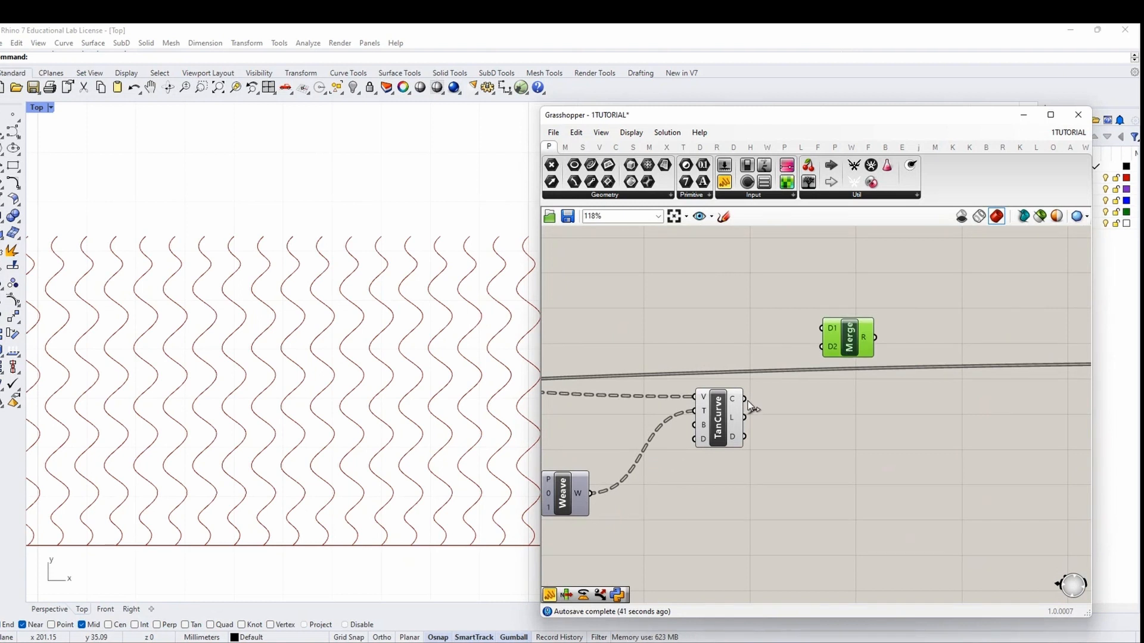
drag(749, 401, 824, 337)
right_click(831, 347)
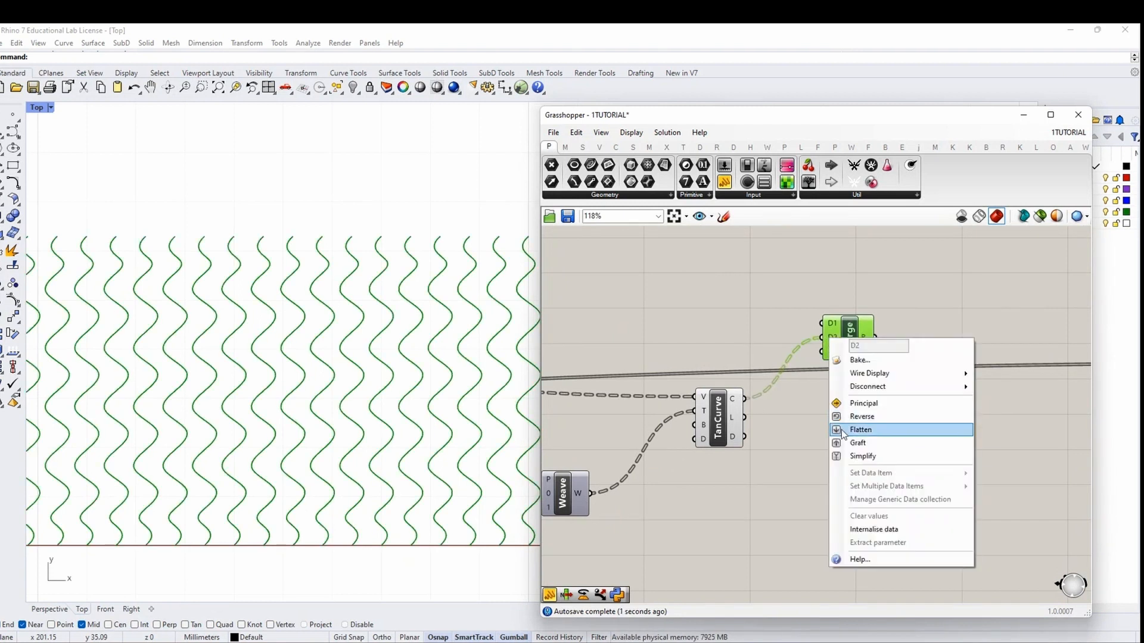
click(858, 443)
Shift the PATH RAILS component left and switch its preview off
scroll(867, 355, down, 8)
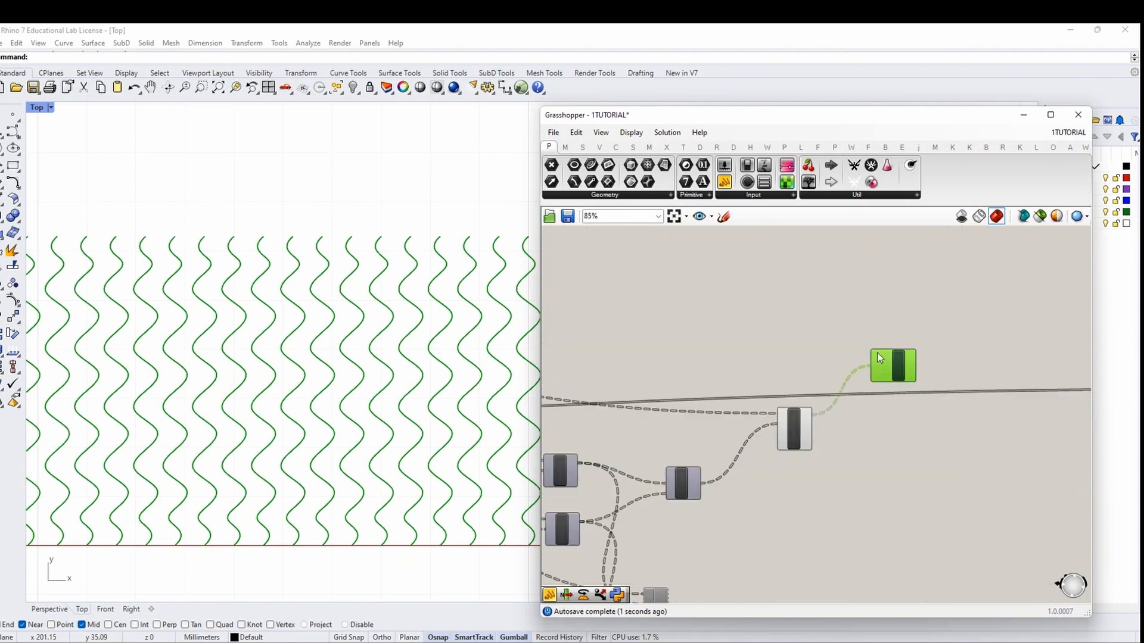
scroll(553, 382, up, 4)
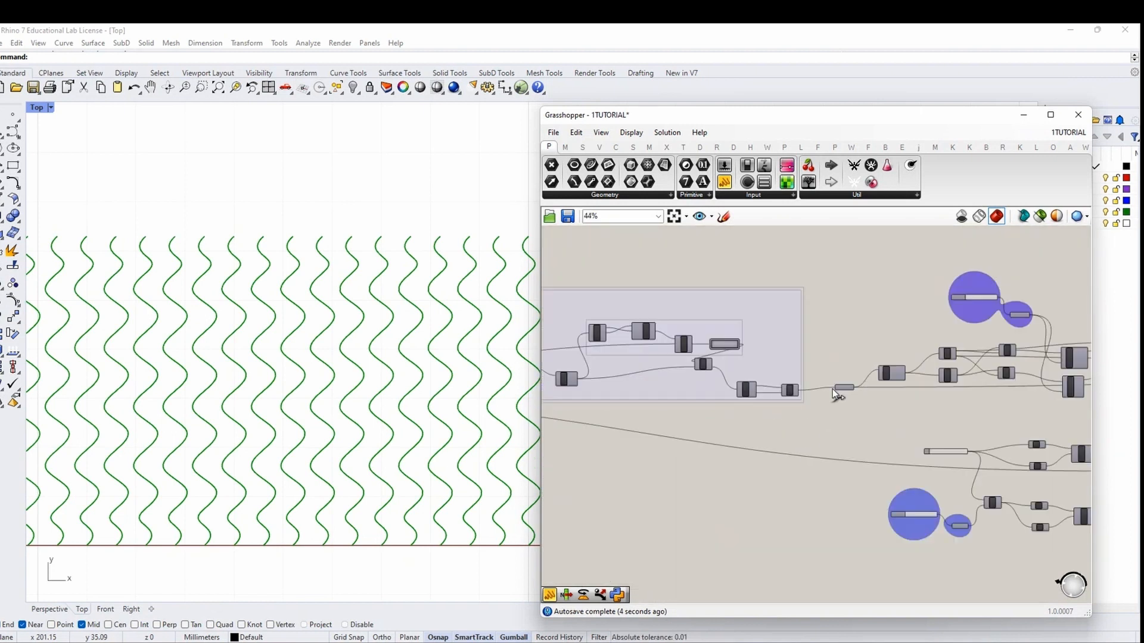
scroll(831, 389, up, 4)
drag(847, 386, 821, 385)
middle_click(828, 342)
click(841, 351)
right_click(838, 344)
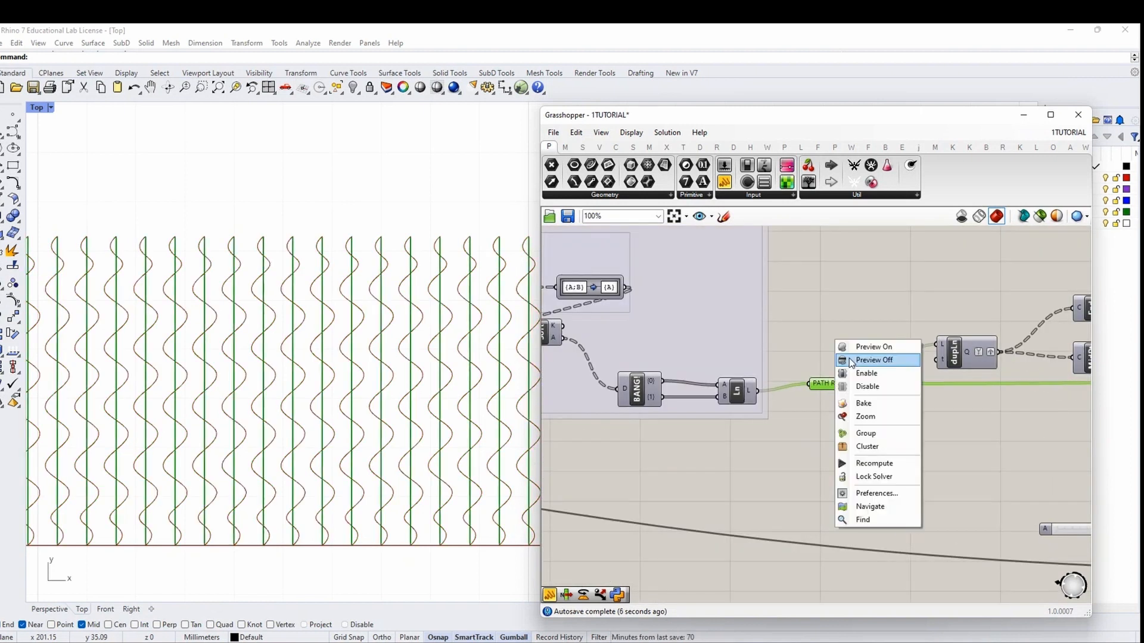
click(849, 359)
Wire PATH RAILS into Merge's D1 and graft that input
scroll(849, 386, down, 11)
drag(851, 386, 818, 391)
scroll(1065, 360, up, 7)
scroll(655, 313, down, 4)
scroll(652, 345, up, 6)
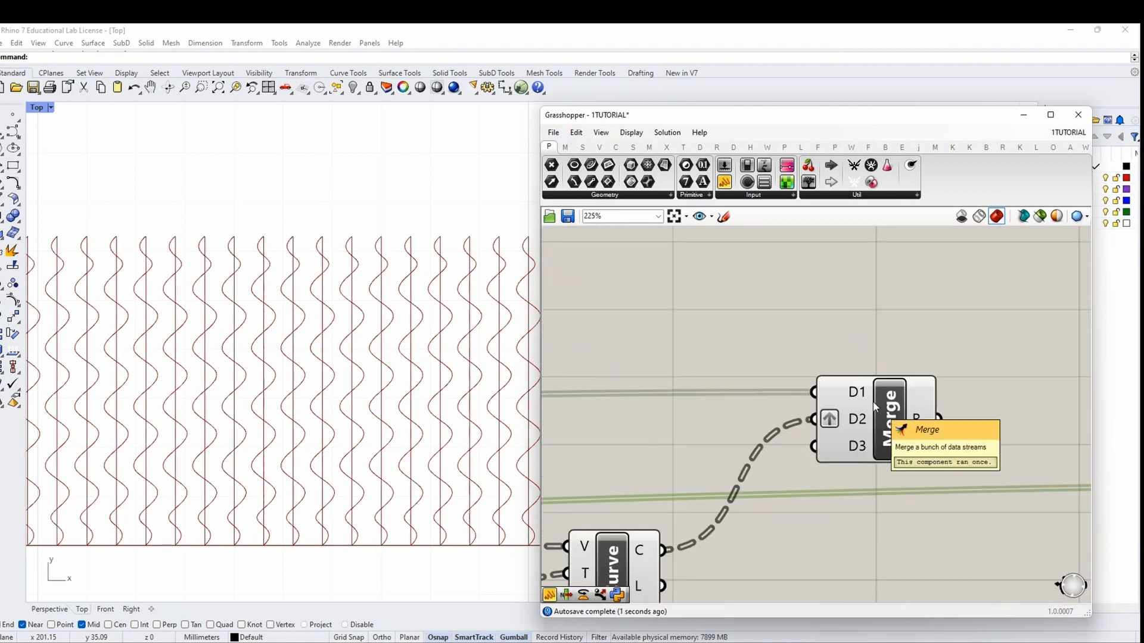
right_click(851, 393)
click(870, 499)
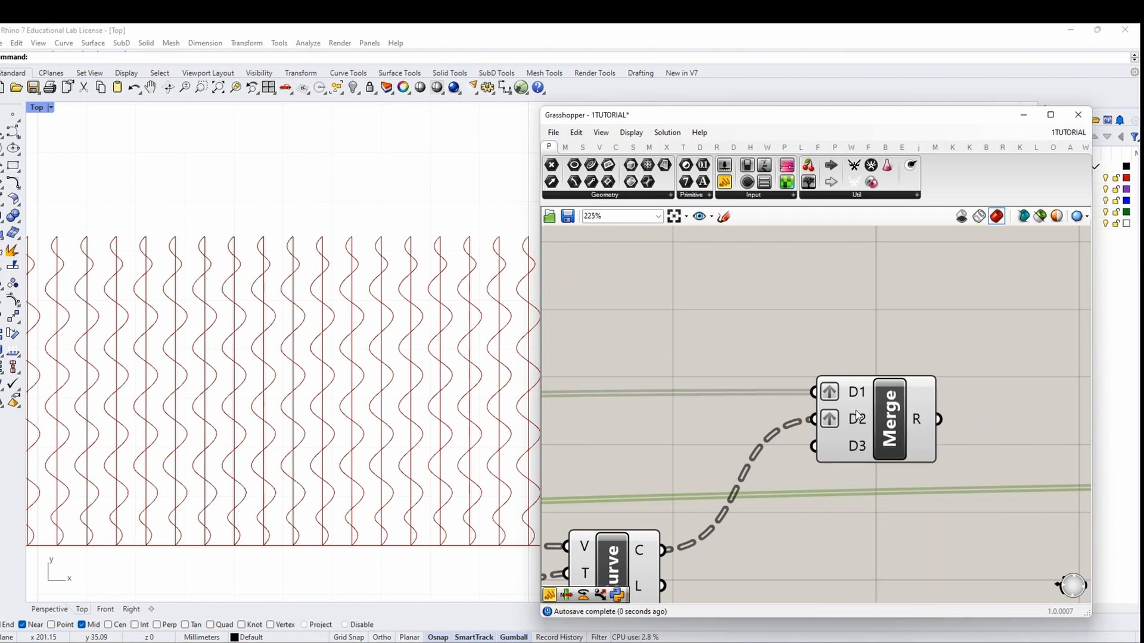
right_drag(923, 455, 681, 386)
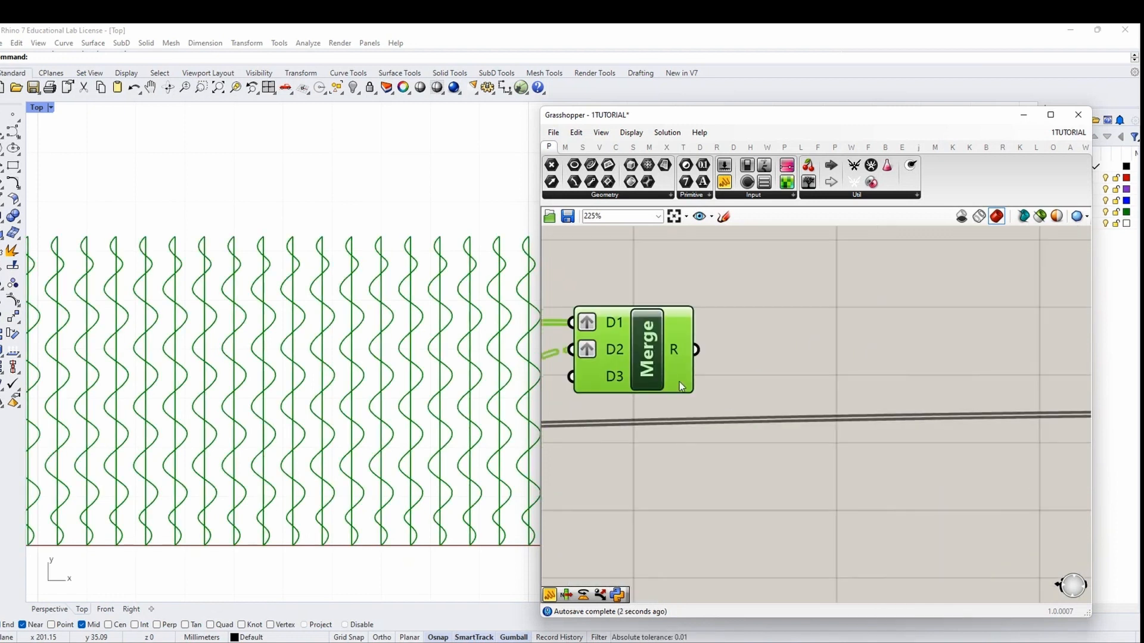
Add a List Item component with Merge's result feeding its list input
double_click(842, 473)
text(list)
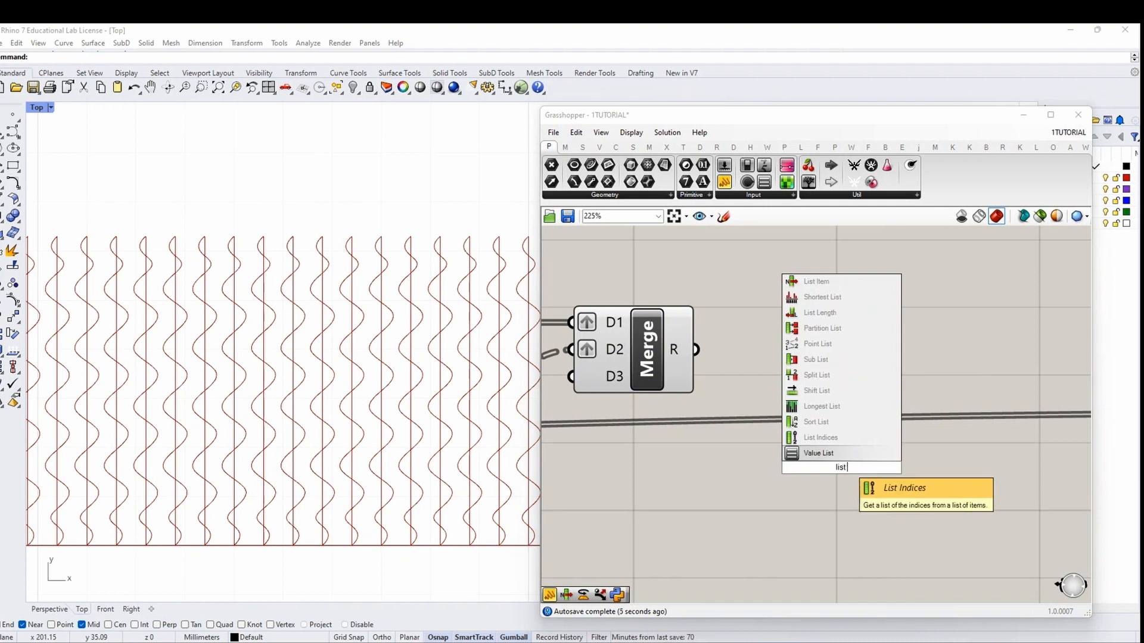
text( item)
key(Return)
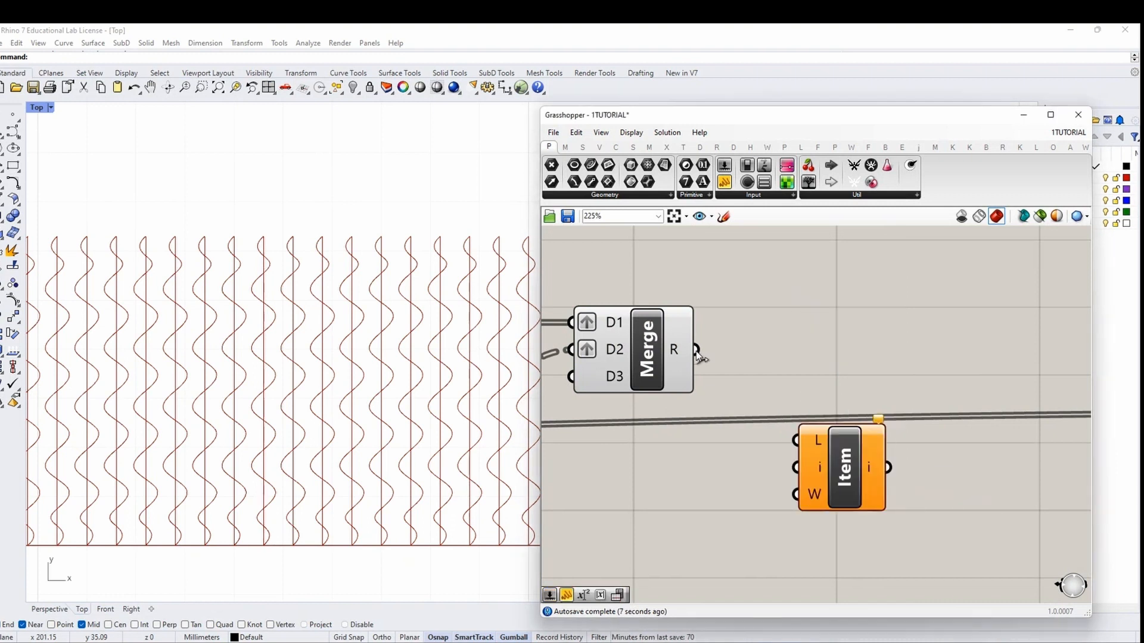
drag(697, 350, 878, 524)
scroll(870, 344, down, 3)
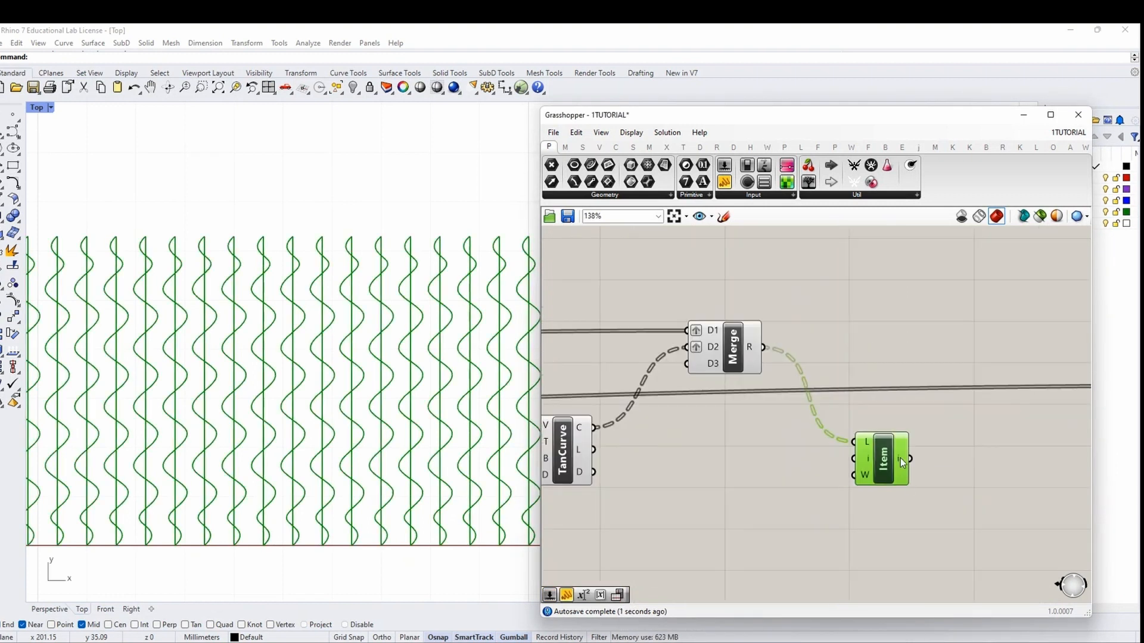
scroll(900, 459, down, 3)
click(802, 489)
Add a Value List and delete its extra Three and Four entries
double_click(792, 481)
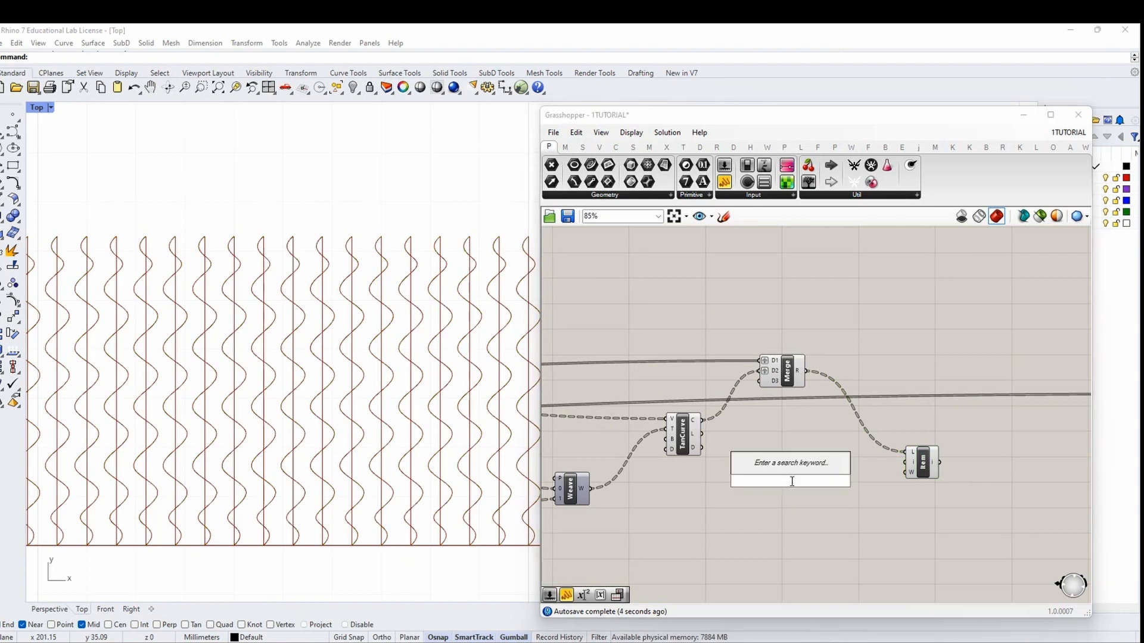
click(805, 504)
double_click(803, 483)
text(valu)
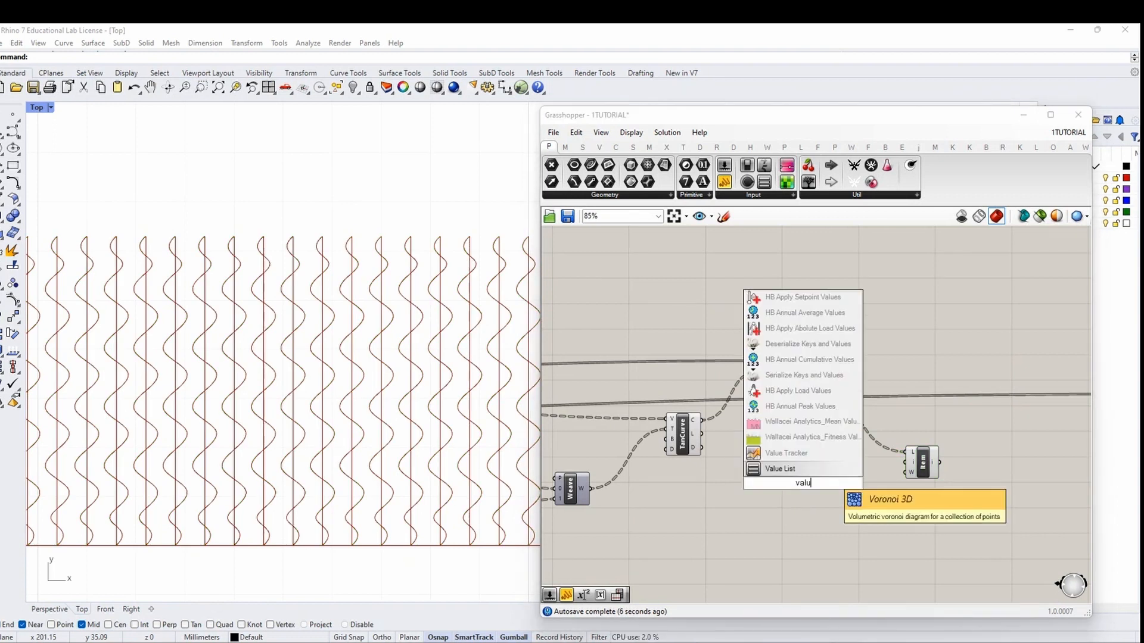
text(e list)
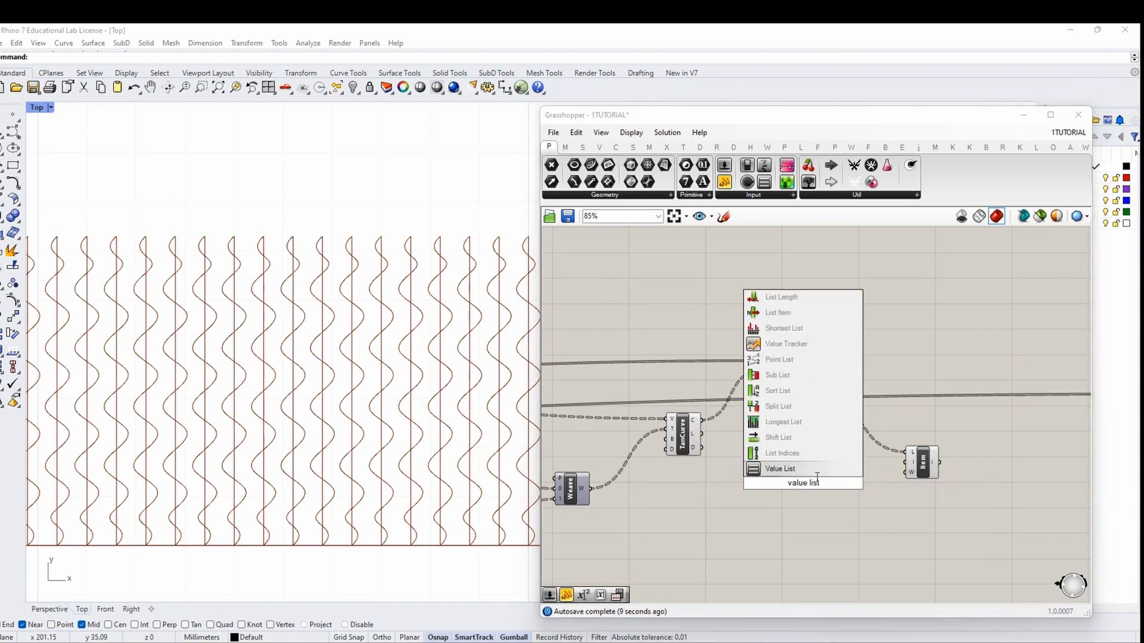
key(Return)
scroll(792, 482, up, 3)
double_click(791, 481)
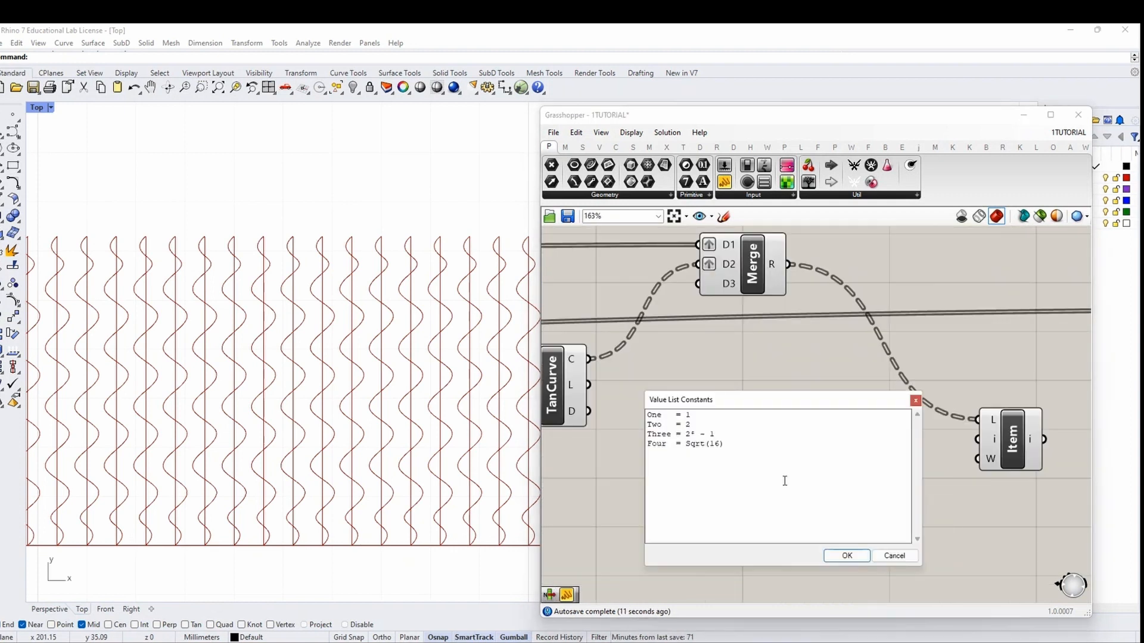
drag(757, 457, 647, 434)
key(BackSpace)
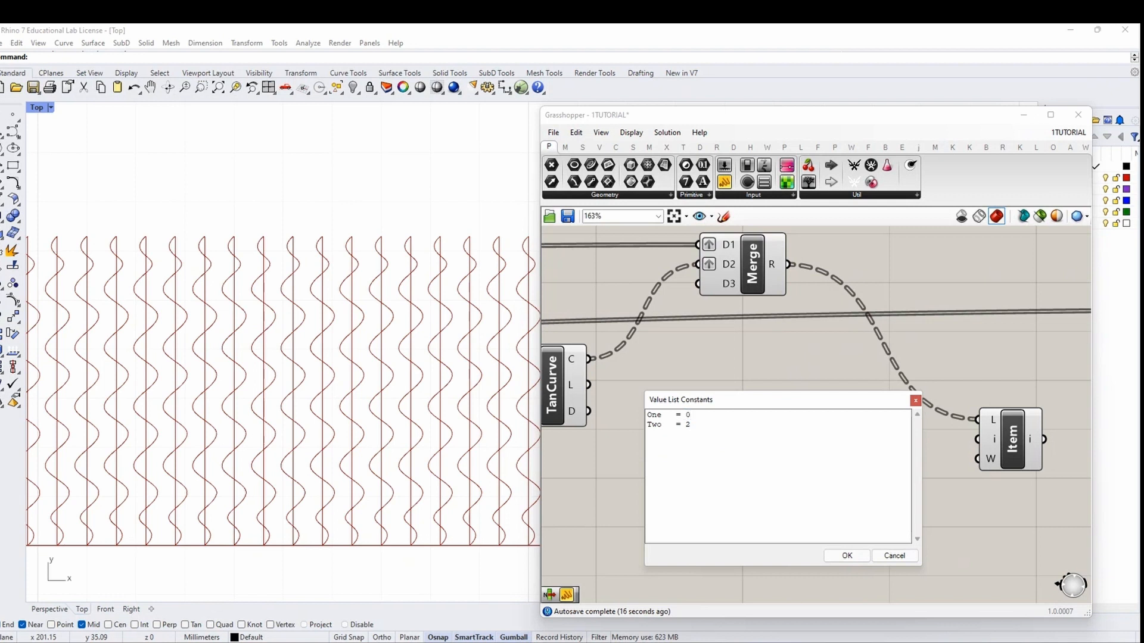
Rename the two value list entries to LINEAR and CURVE
double_click(688, 425)
double_click(655, 415)
text(1)
text(INEAR)
double_click(656, 425)
text(CURVE)
click(847, 555)
Connect the value list to List Item's index input, keeping LINEAR selected
right_drag(828, 531, 718, 467)
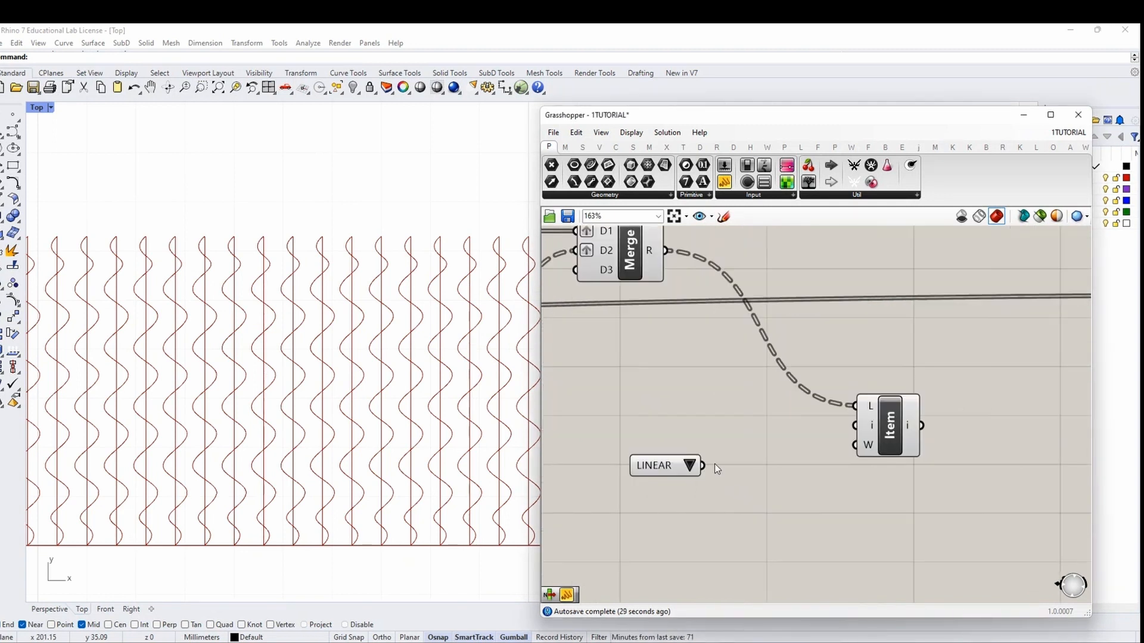
drag(704, 465, 833, 429)
click(690, 466)
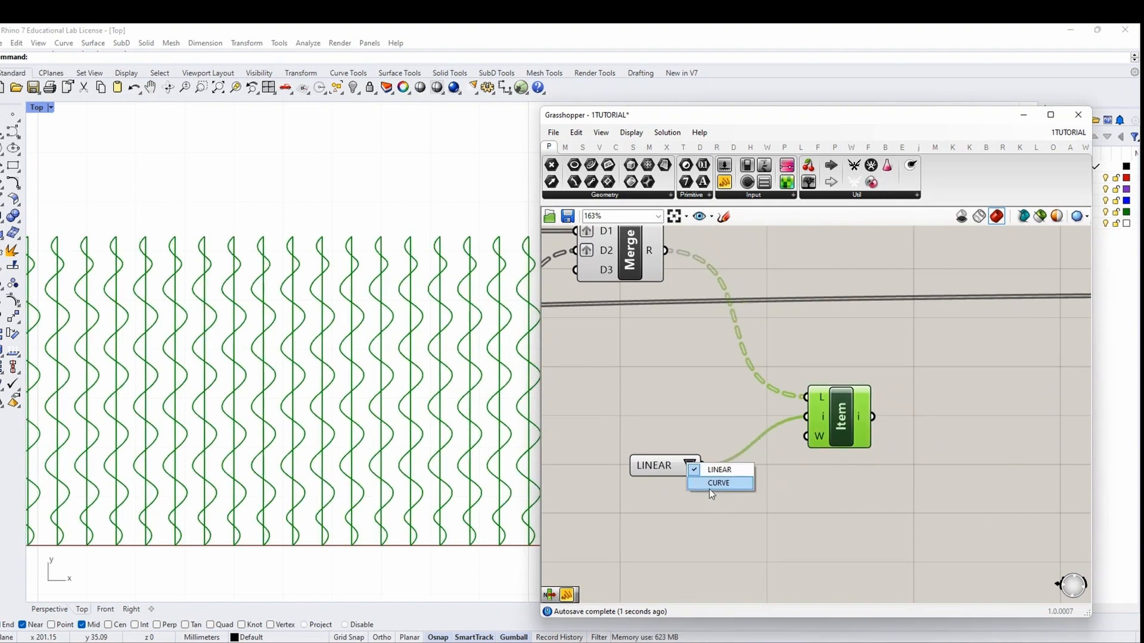
click(745, 399)
scroll(762, 401, down, 4)
Hide all component previews, leaving only the List Item output previewed
key(ctrl+a)
middle_click(721, 397)
click(738, 413)
click(737, 410)
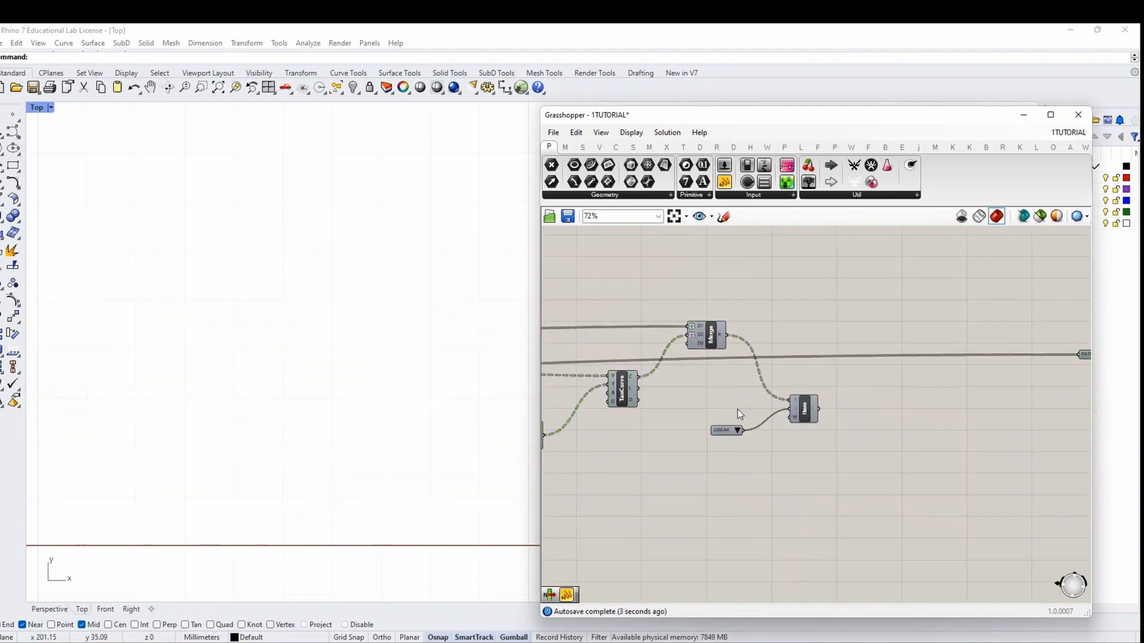
click(804, 408)
middle_click(830, 311)
click(840, 317)
click(799, 316)
scroll(768, 417, up, 4)
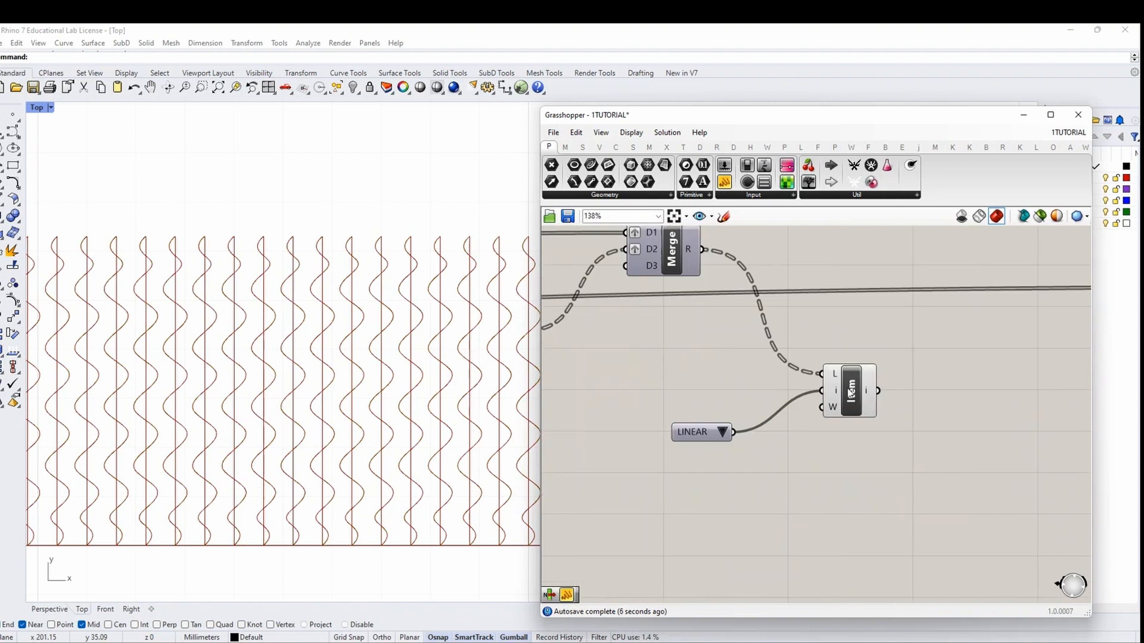
Change the data tree structure of Merge's R output
click(838, 393)
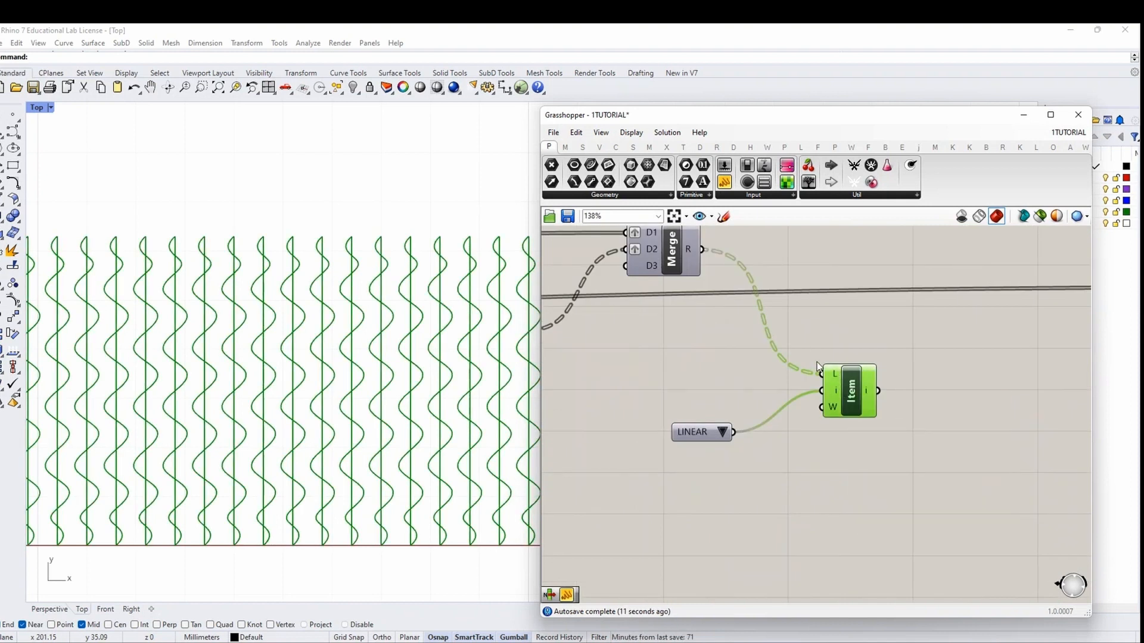
right_click(690, 250)
click(745, 346)
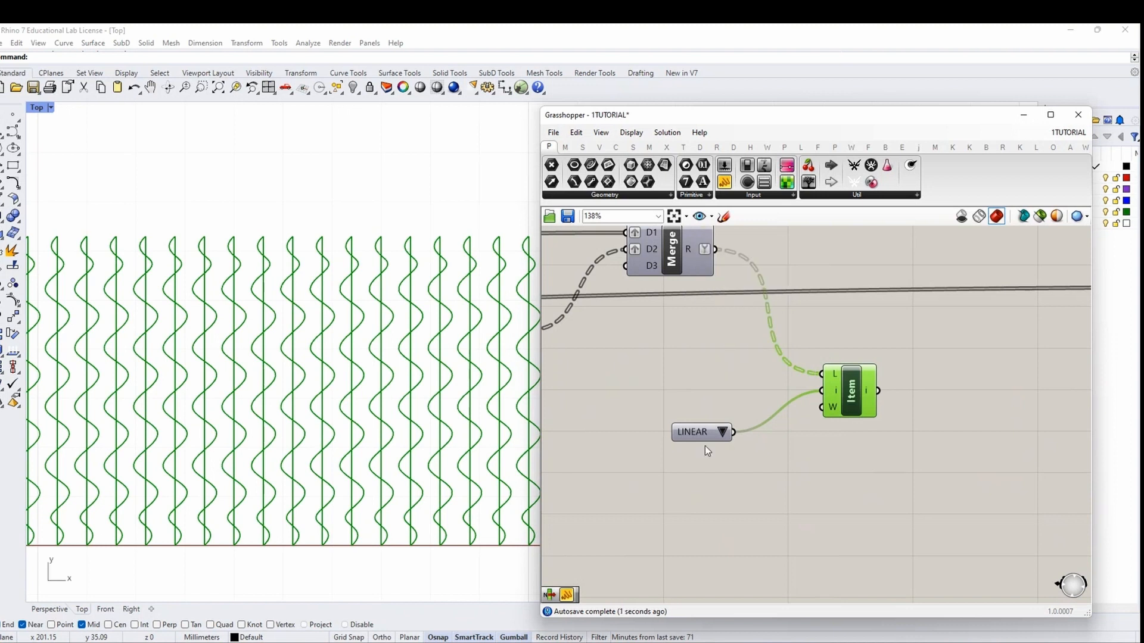
Switch the value list to CURVE and back to LINEAR
click(723, 432)
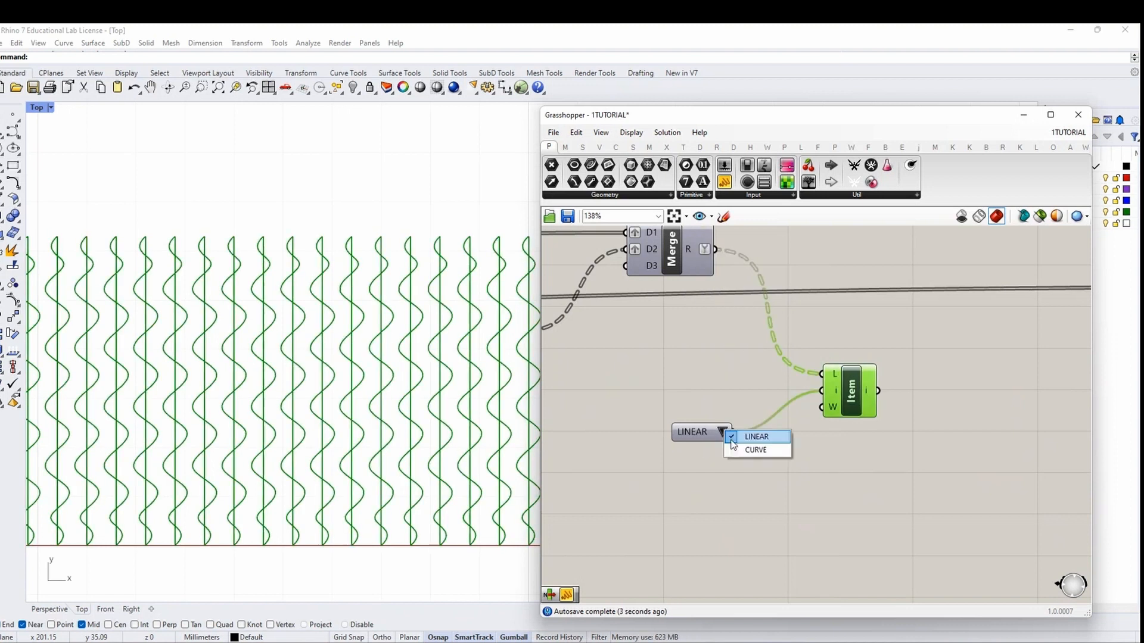
click(752, 450)
click(723, 433)
click(755, 437)
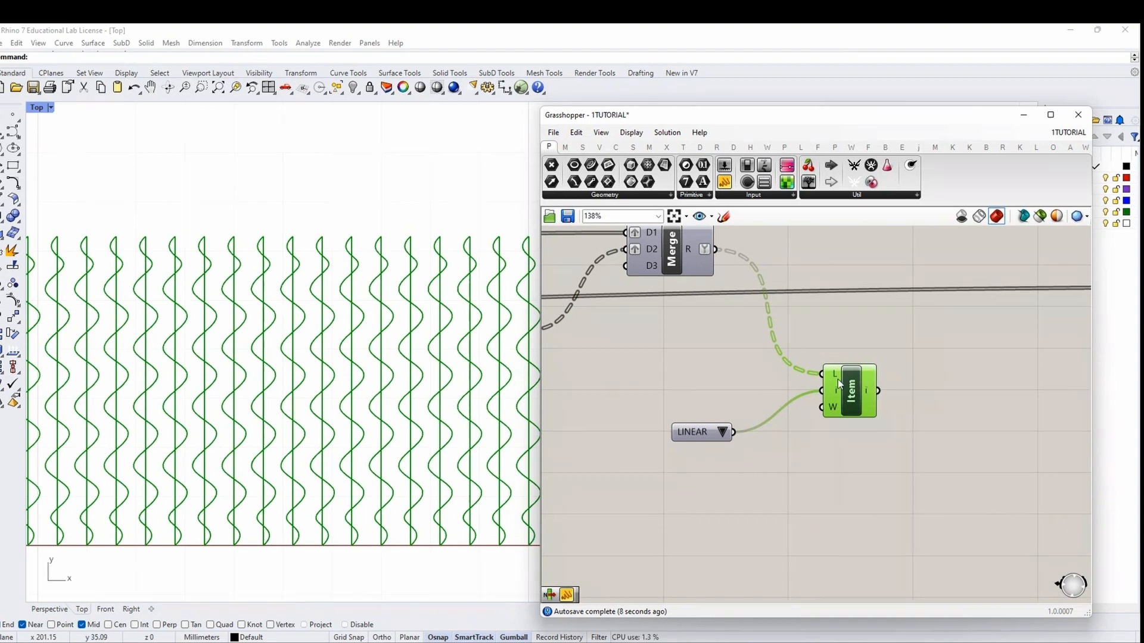
Inspect the TanCurve component's data tooltips
mouse_move(840, 385)
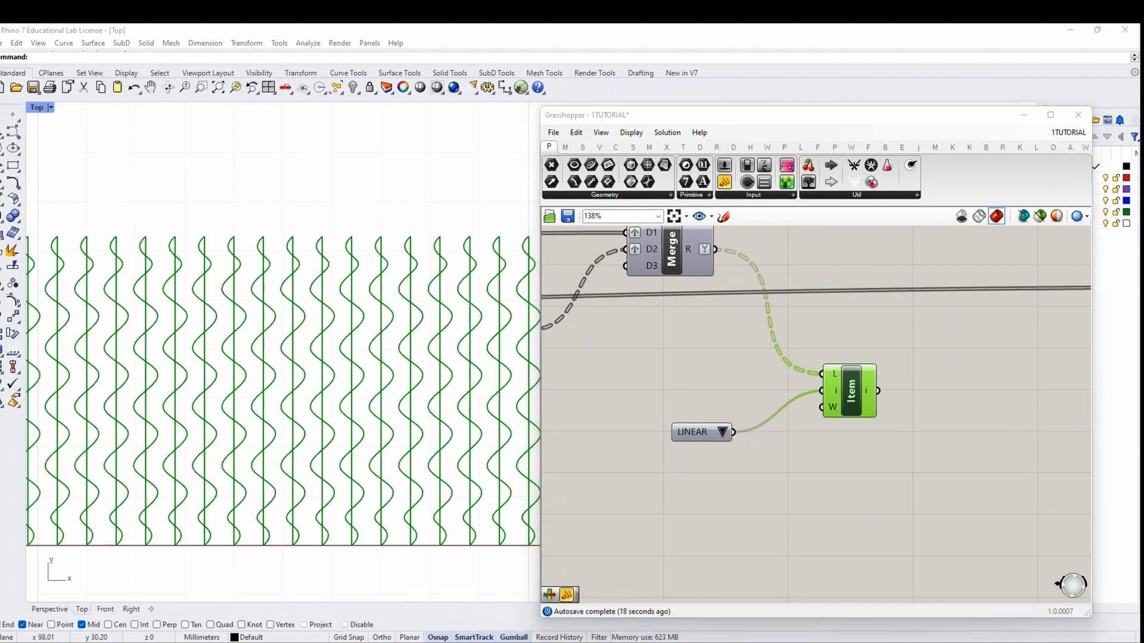
right_drag(639, 234, 718, 326)
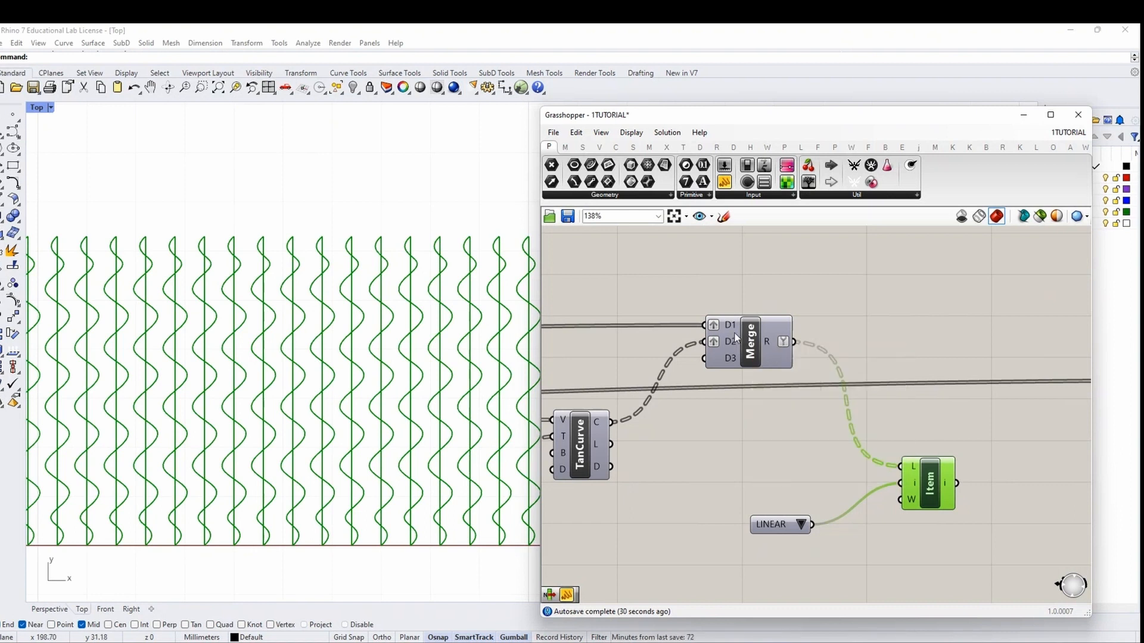
mouse_move(732, 344)
mouse_move(767, 347)
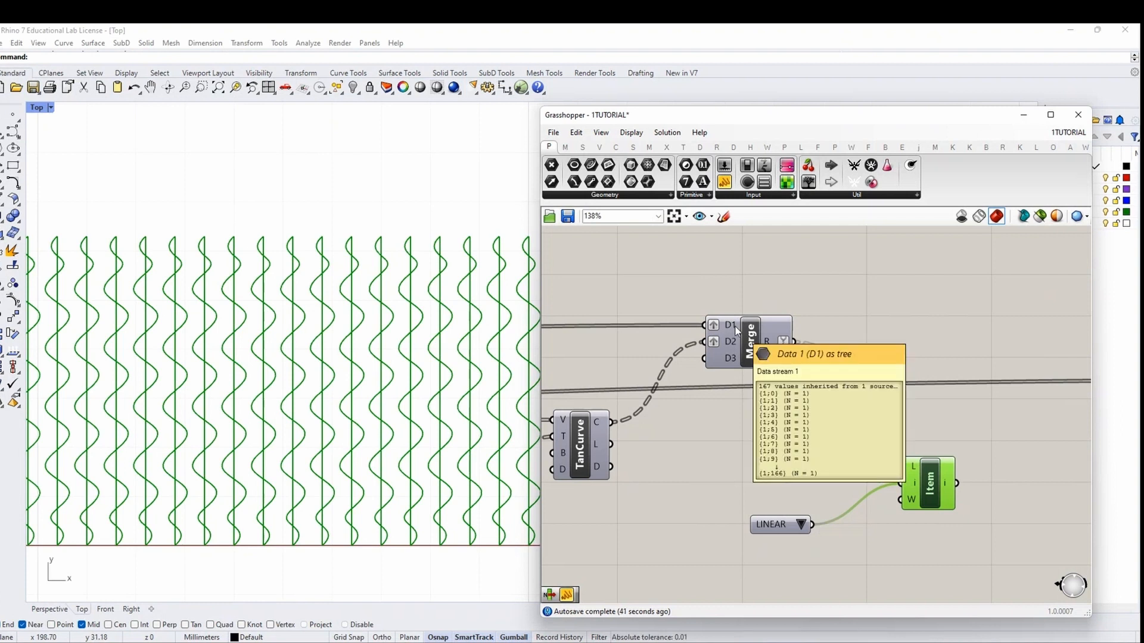
Select the List Item component on the canvas
right_drag(679, 422, 858, 421)
right_drag(991, 363, 696, 408)
scroll(820, 428, down, 2)
drag(818, 541, 845, 500)
Delete the List Item and Merge components
key(Delete)
click(686, 396)
key(Delete)
Place a Stream Filter from Sets > Tree on the canvas
double_click(694, 385)
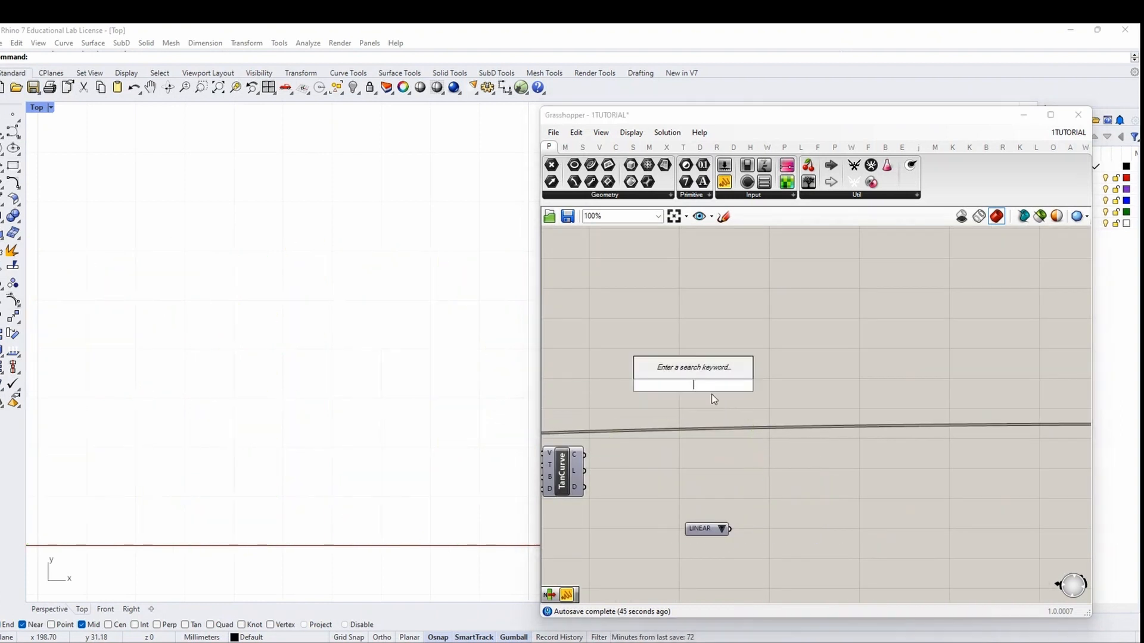
text(SWITCH)
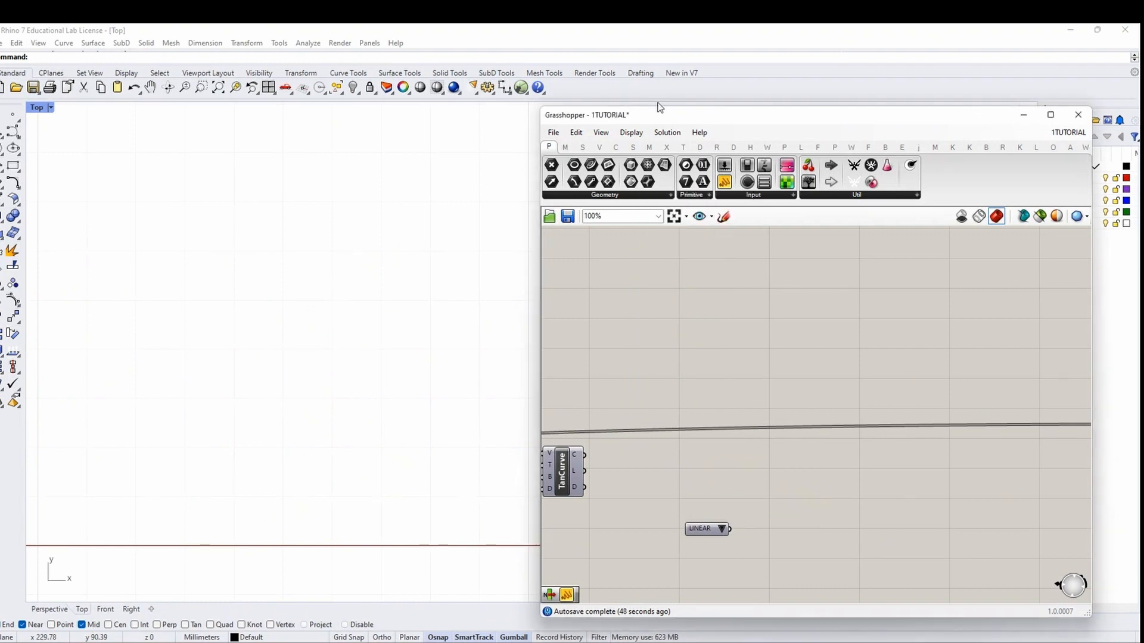
click(582, 146)
click(811, 195)
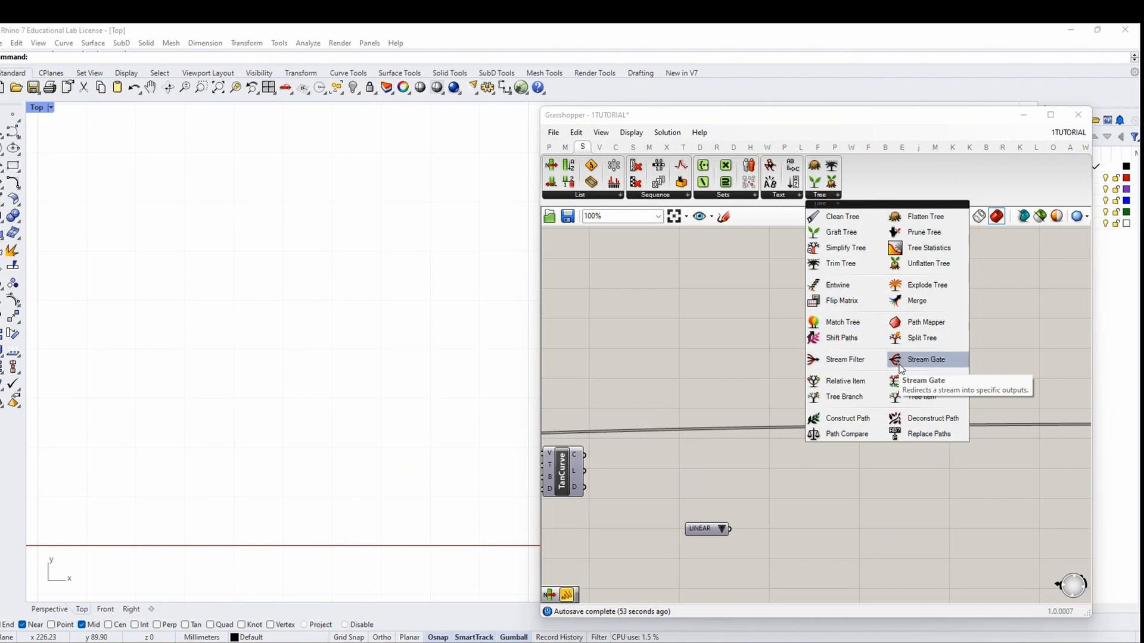
drag(857, 362, 785, 473)
Wire LINEAR into the filter's gate, PATH RAILS into stream 0, TanCurve into stream 1
scroll(790, 481, down, 1)
right_drag(790, 481, 888, 479)
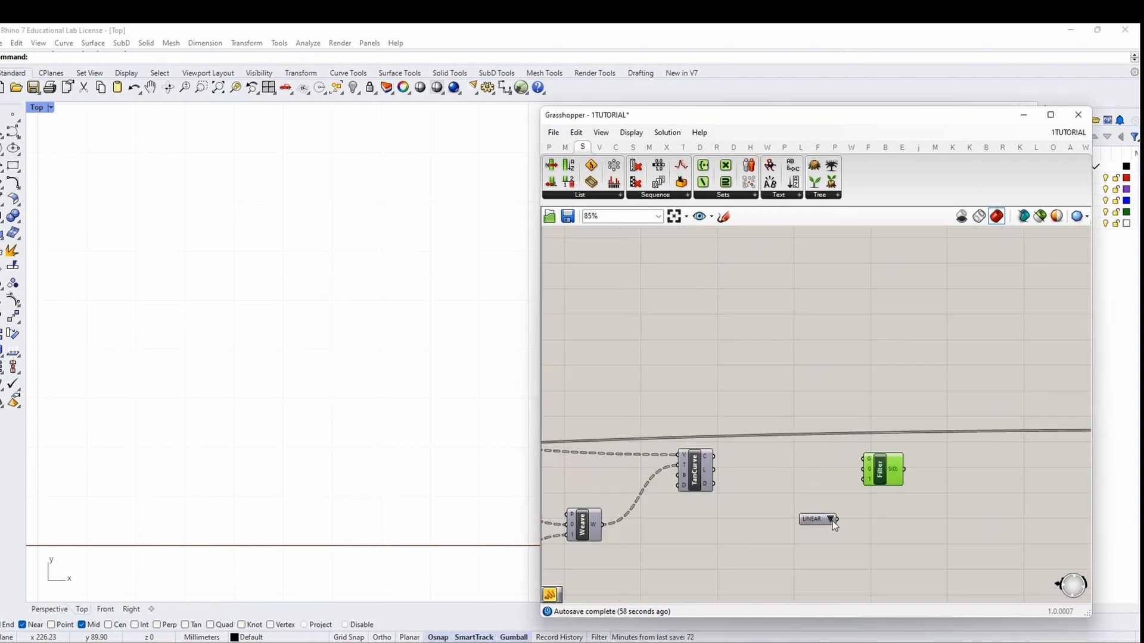
drag(818, 522, 860, 460)
scroll(828, 505, down, 5)
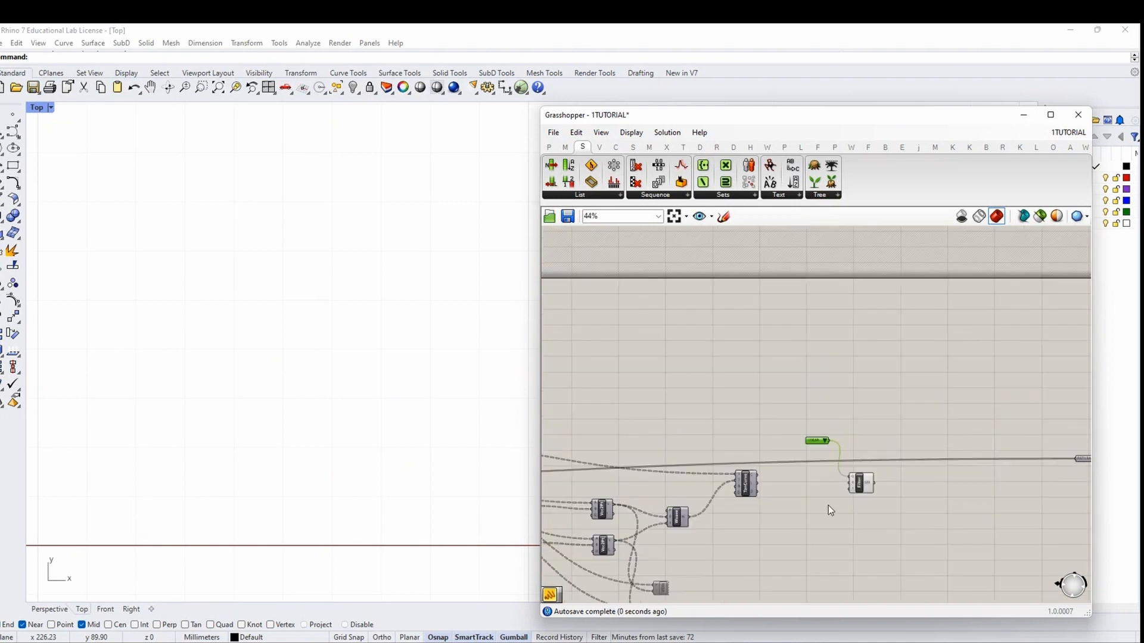
right_drag(677, 475, 1039, 470)
scroll(613, 478, up, 4)
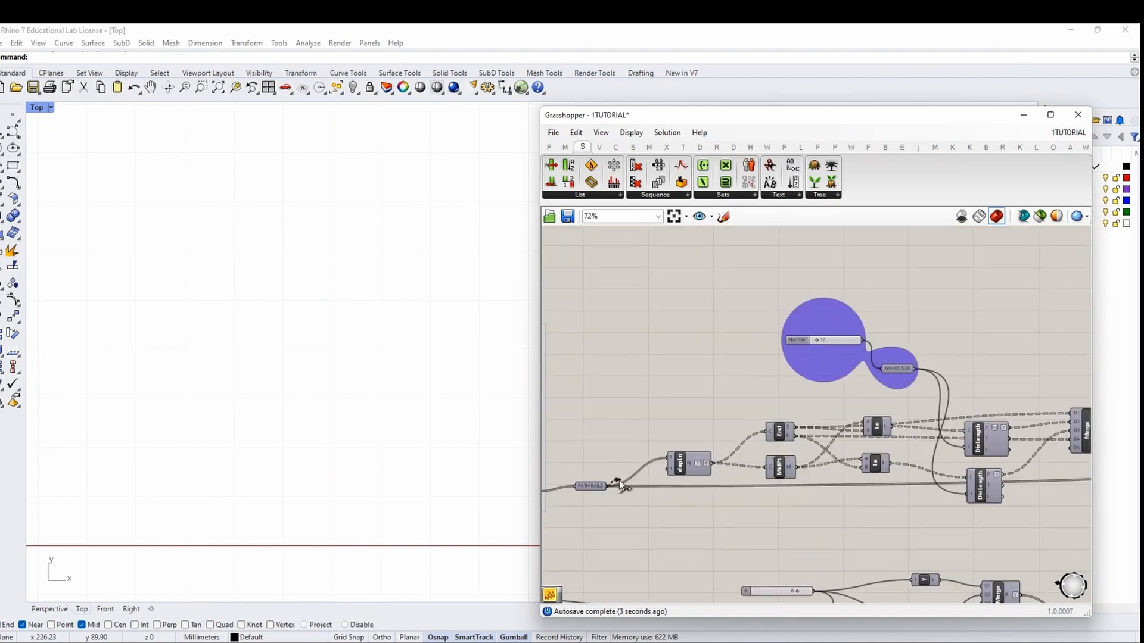
scroll(582, 444, down, 5)
drag(648, 482, 881, 512)
scroll(685, 430, down, 2)
scroll(1013, 435, up, 9)
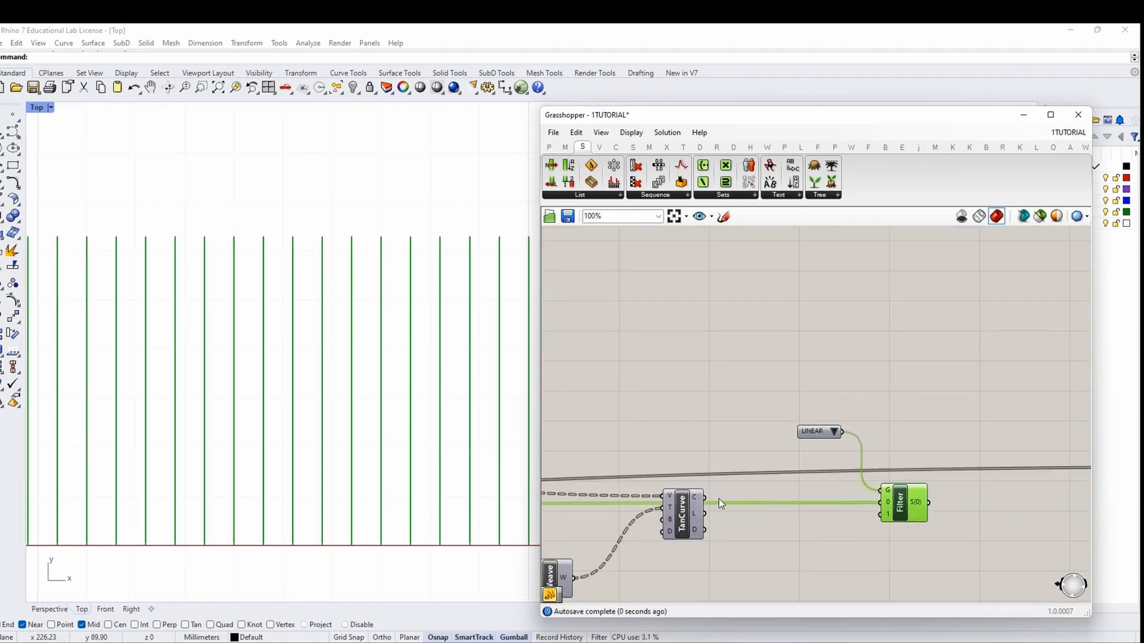
drag(737, 515, 881, 514)
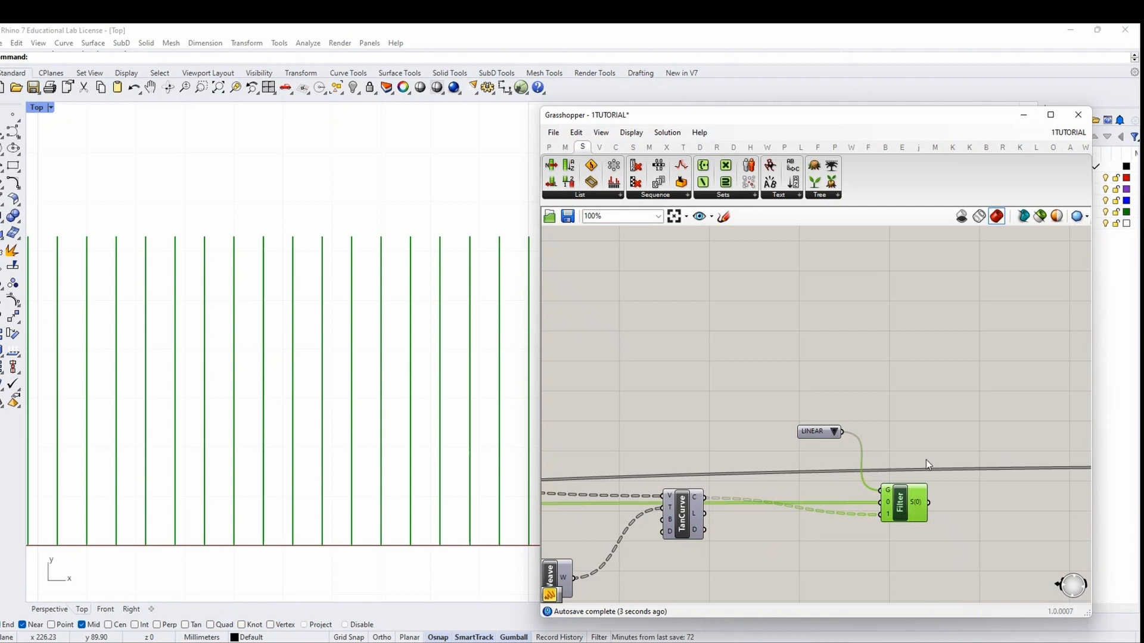
Set the LINEAR / CURVE value list to CURVE so the filter outputs waves
right_drag(926, 460, 850, 432)
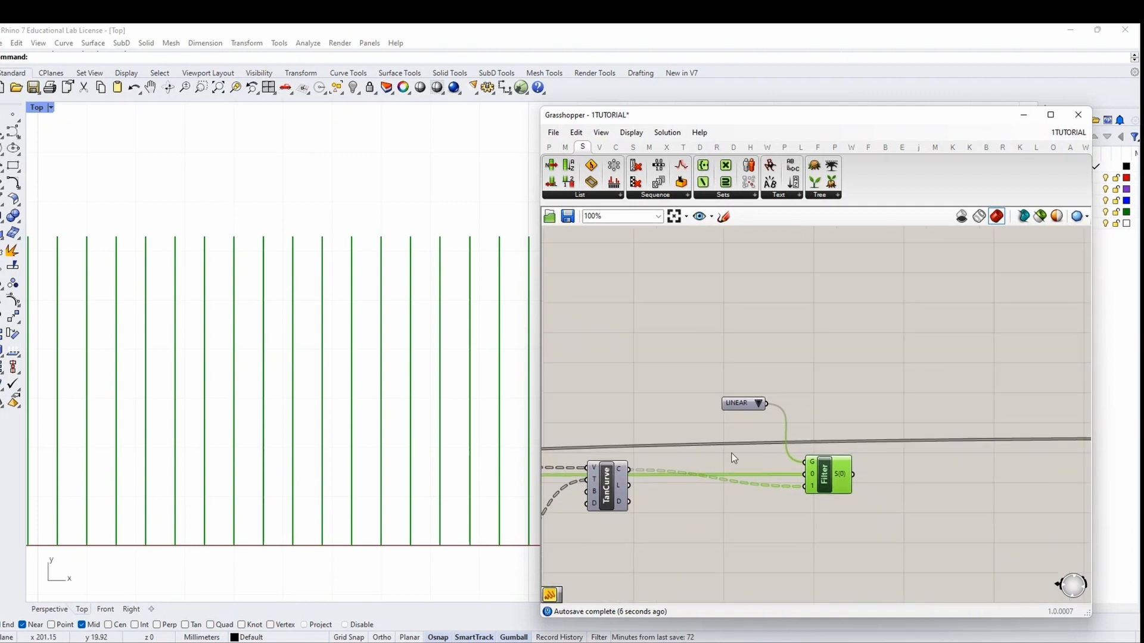
scroll(849, 471, down, 1)
mouse_move(855, 469)
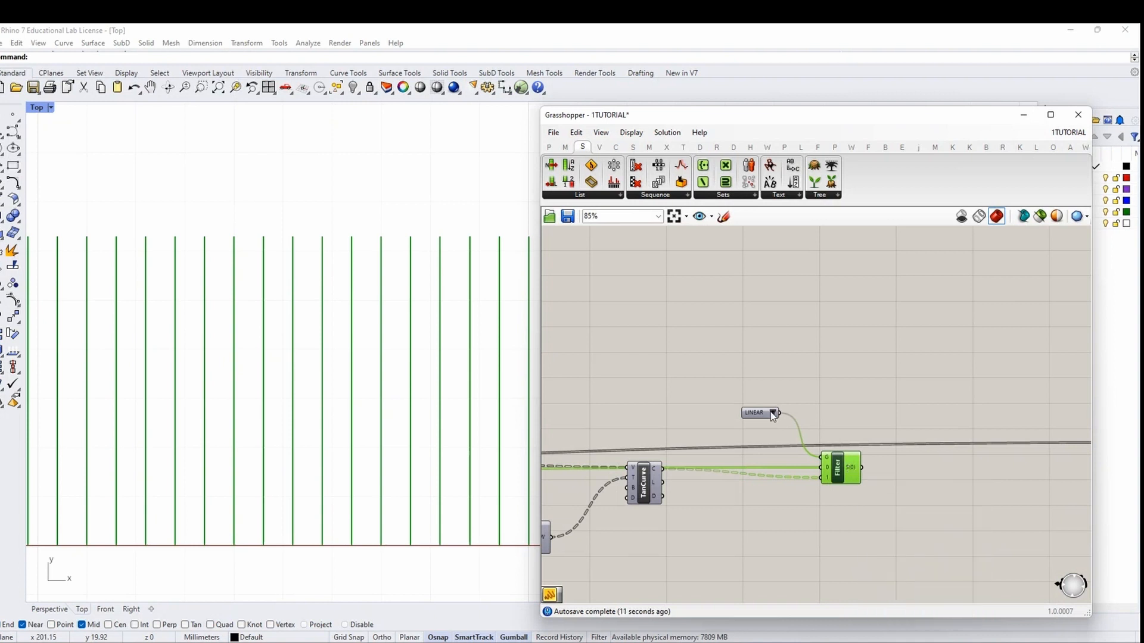
click(772, 412)
click(779, 432)
click(783, 419)
click(773, 413)
click(806, 432)
drag(777, 424, 724, 375)
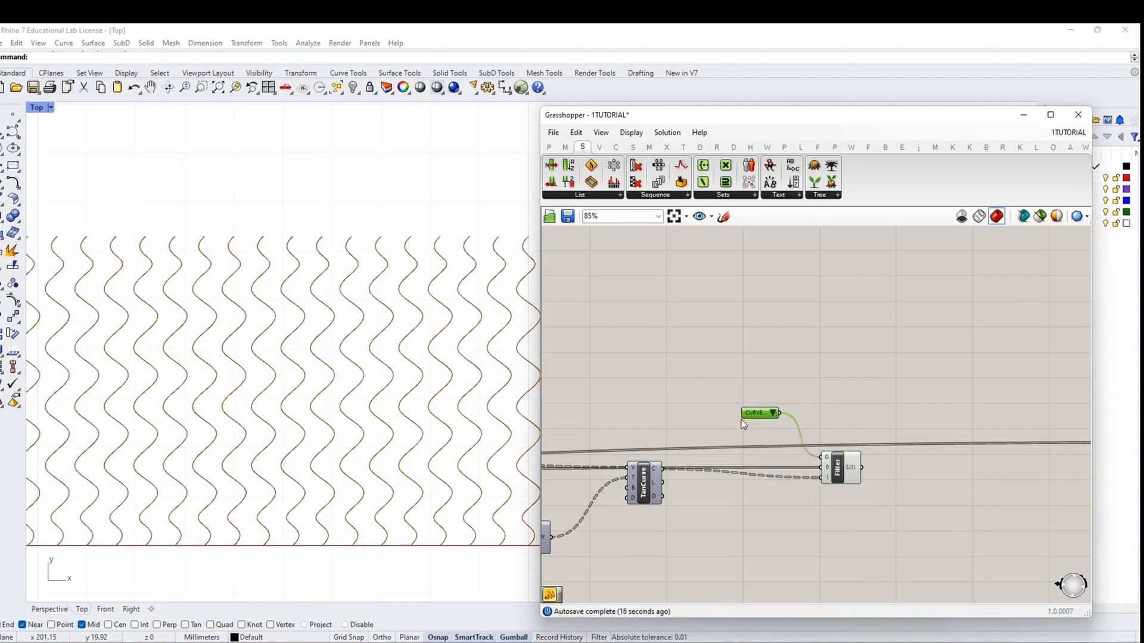
Group the CURVE value list and style the group purple with a blob outline
drag(746, 416, 728, 345)
right_click(754, 306)
click(802, 398)
scroll(758, 337, up, 4)
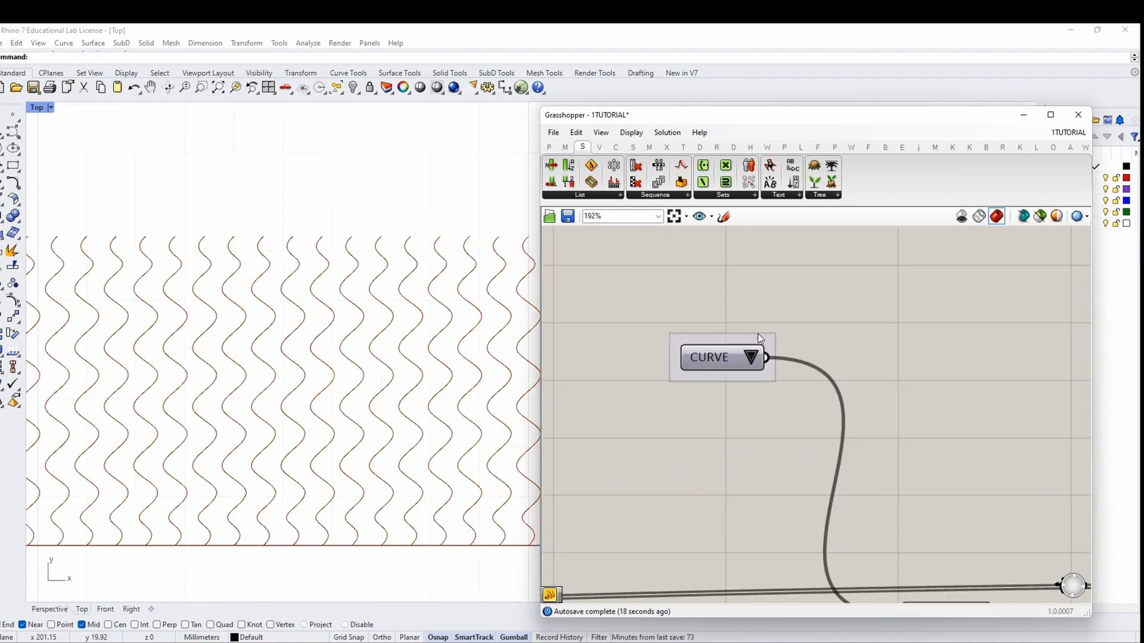
right_click(759, 337)
mouse_move(796, 468)
click(933, 529)
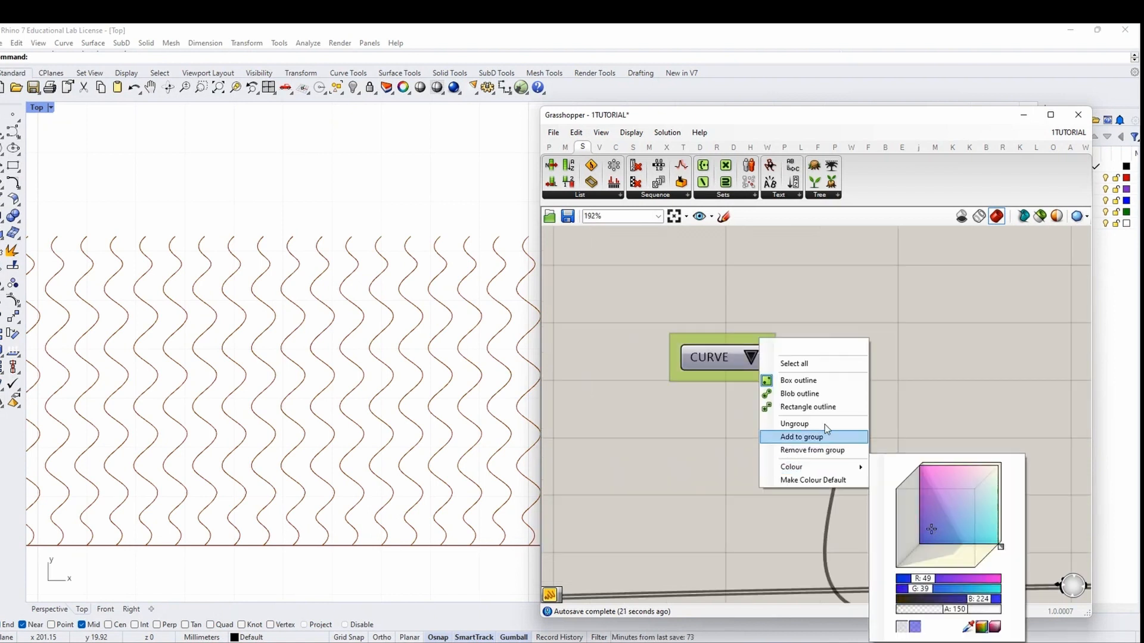
click(828, 394)
scroll(775, 393, down, 7)
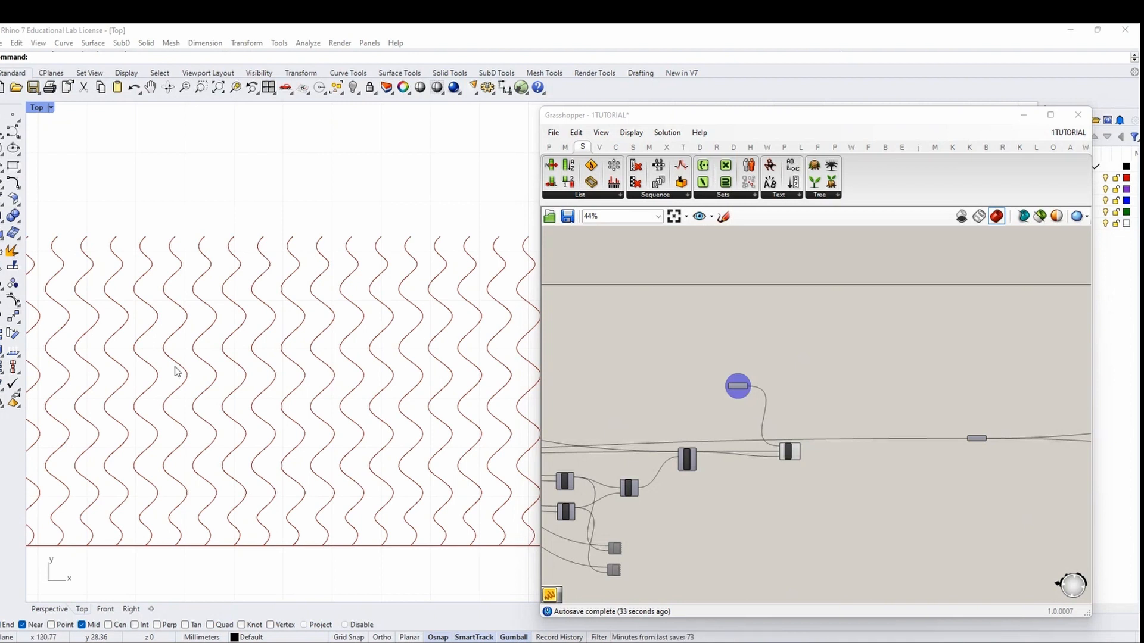
scroll(762, 429, up, 4)
Connect the Filter output to the long-wire curve parameter, replacing its old wire
click(751, 438)
scroll(751, 438, down, 2)
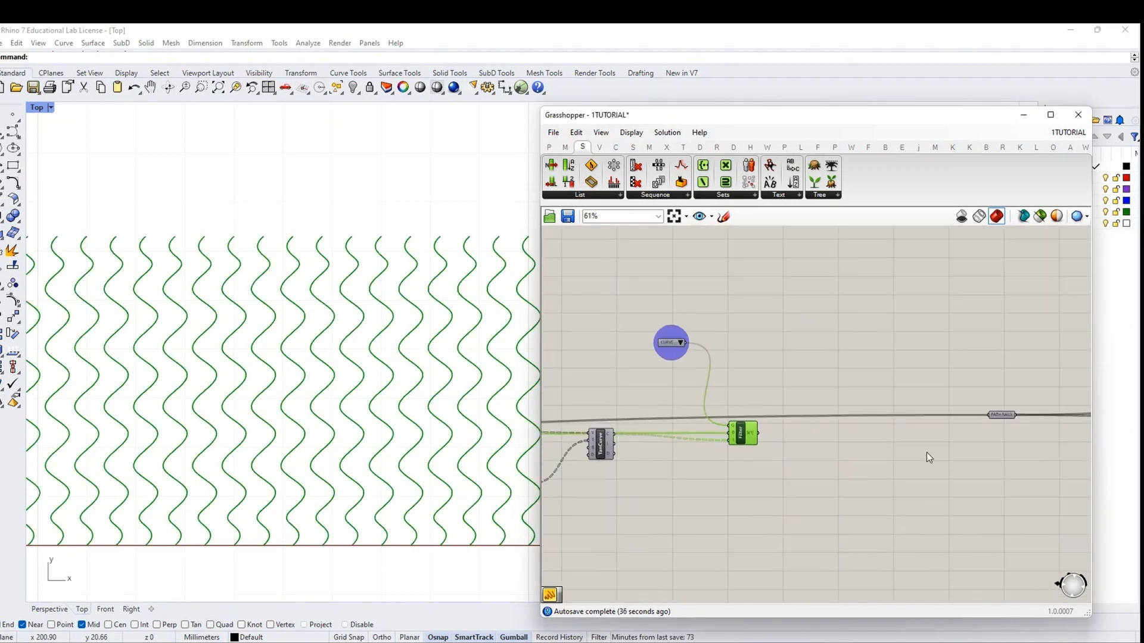
right_drag(1001, 428, 903, 435)
click(905, 425)
scroll(906, 427, down, 5)
scroll(817, 436, up, 5)
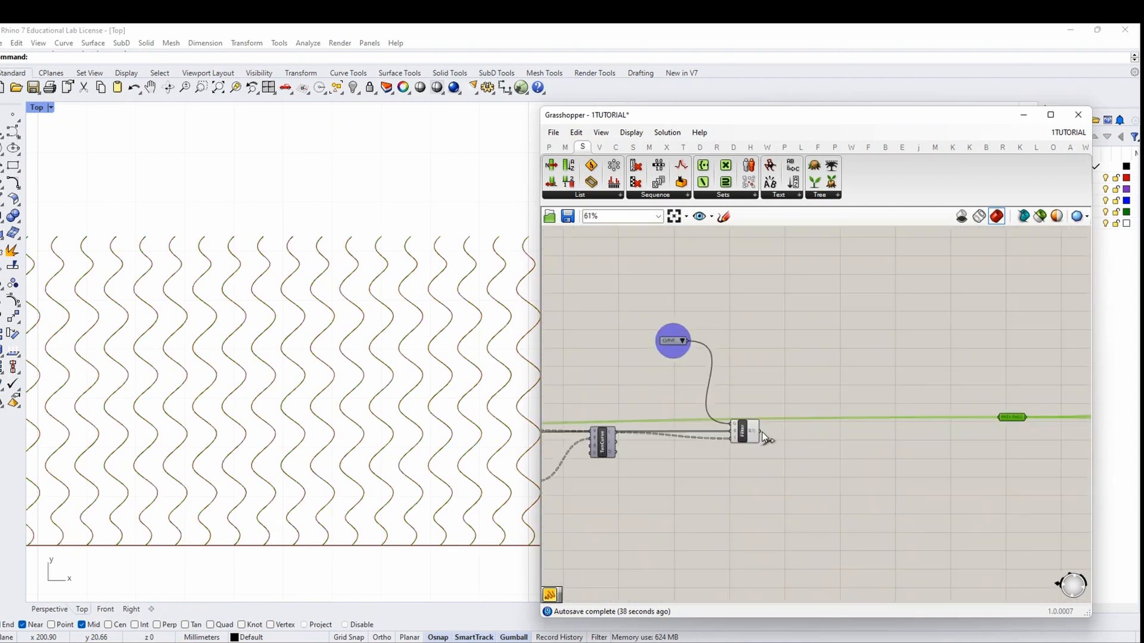
drag(760, 432, 1001, 419)
click(847, 442)
Turn off preview for every component on the canvas
scroll(840, 441, down, 6)
right_drag(916, 455, 644, 451)
scroll(815, 436, up, 5)
drag(762, 447, 702, 381)
click(698, 359)
key(ctrl+a)
right_click(698, 359)
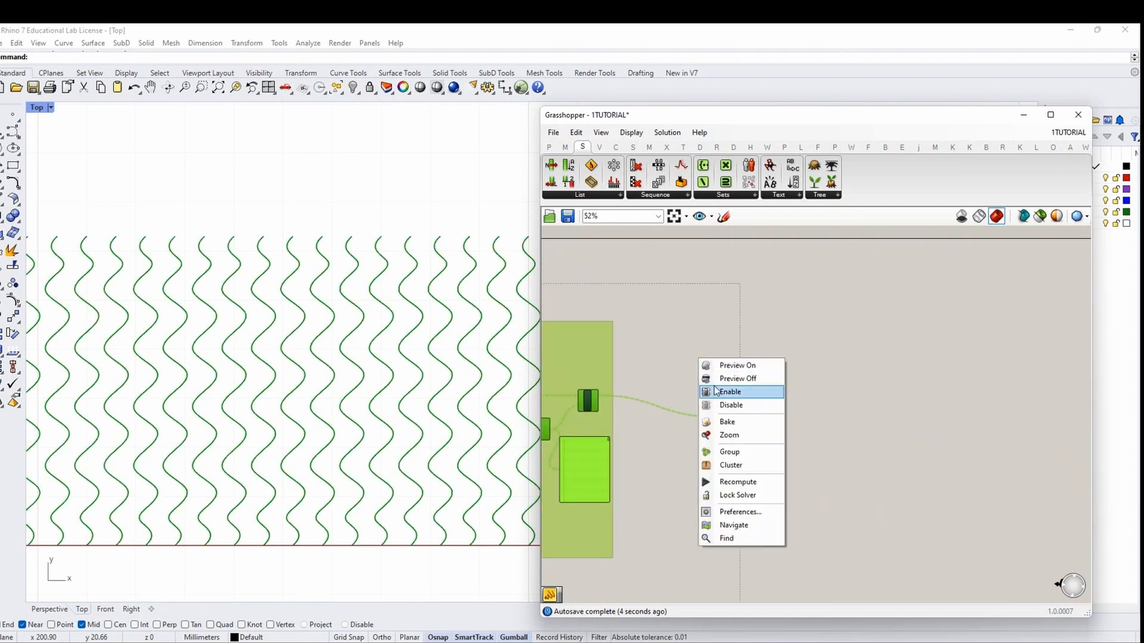
click(715, 388)
Re-enable preview on the curve parameter only
right_click(711, 364)
click(720, 381)
click(720, 380)
click(724, 417)
right_click(698, 337)
click(707, 344)
click(676, 359)
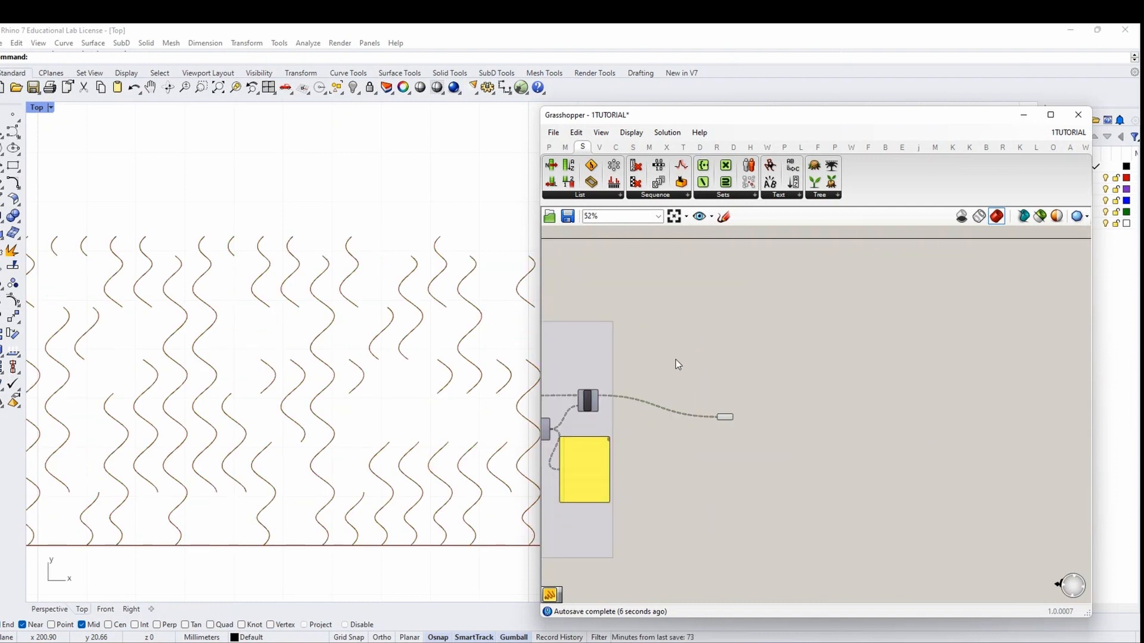
scroll(416, 393, down, 12)
Frame the previewed curves in Rhino and toggle the curve type to LINEAR and back to CURVE
right_drag(420, 433, 286, 449)
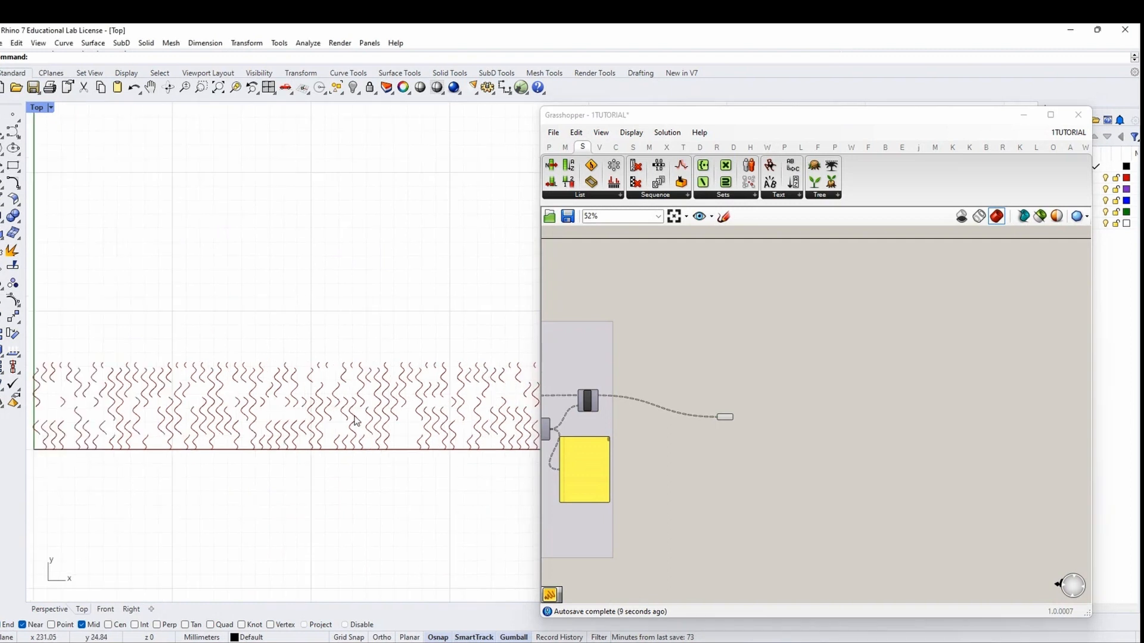
scroll(354, 416, up, 6)
right_drag(435, 425, 204, 389)
right_drag(756, 441, 960, 428)
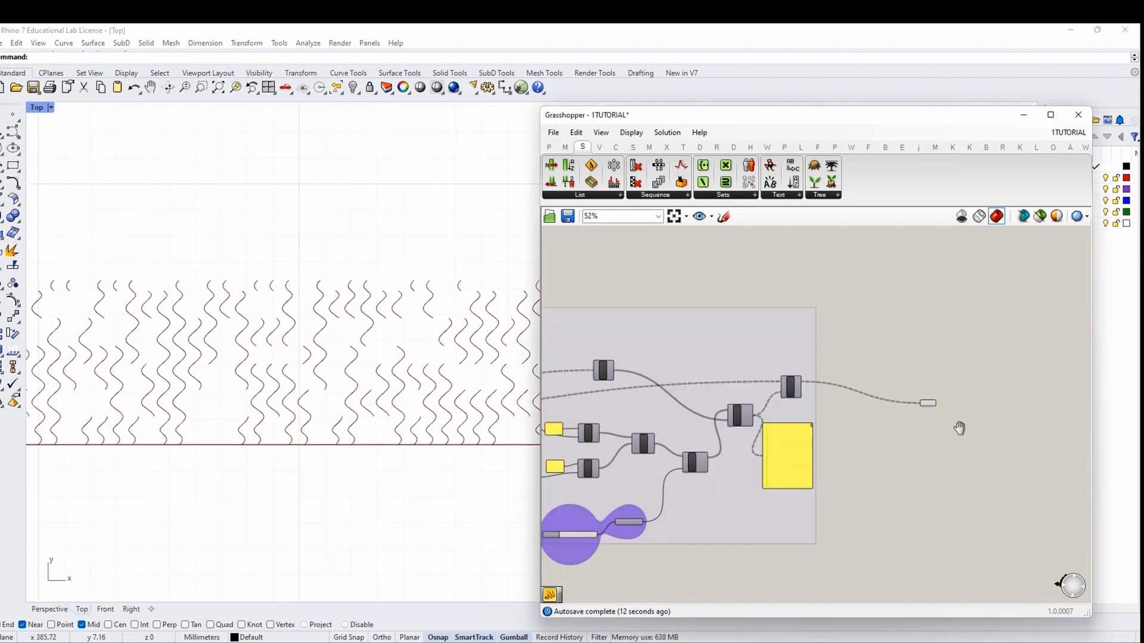
scroll(673, 428, down, 4)
scroll(685, 405, up, 8)
click(641, 410)
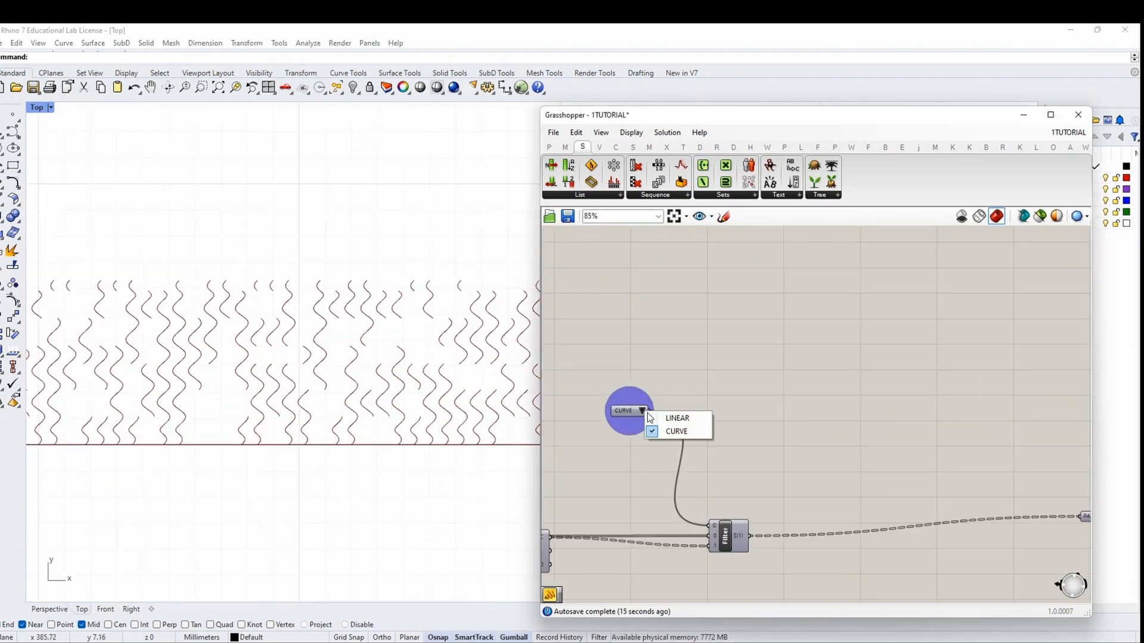
click(677, 418)
click(642, 410)
click(676, 431)
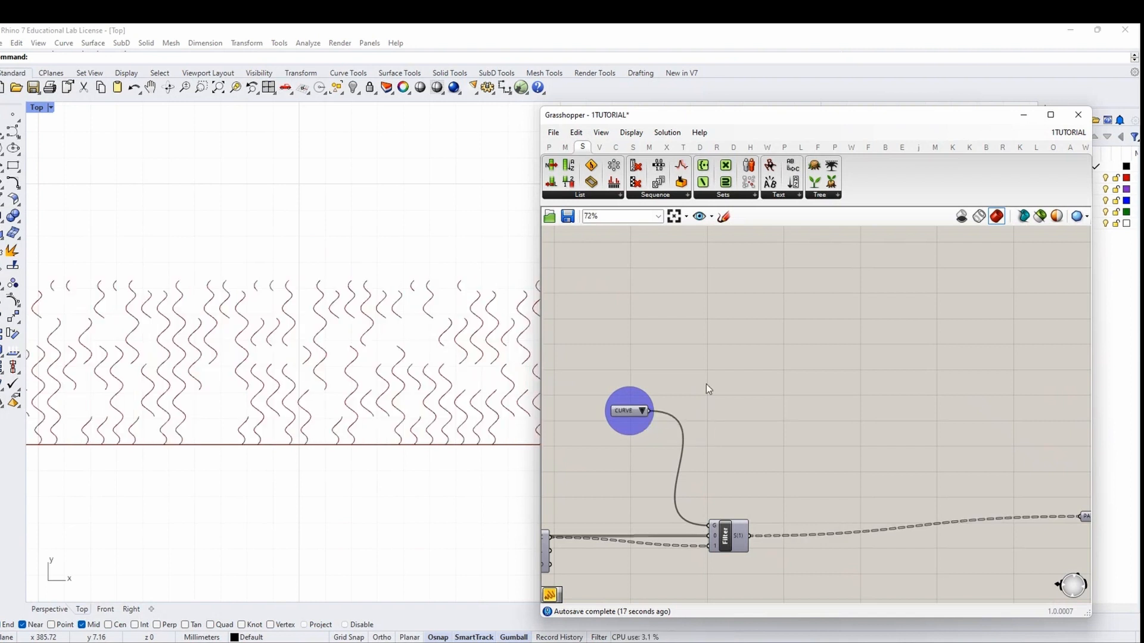
Select the curve-adding components and shift them up and to the right
scroll(706, 383, down, 9)
right_drag(688, 476, 947, 464)
scroll(694, 402, up, 6)
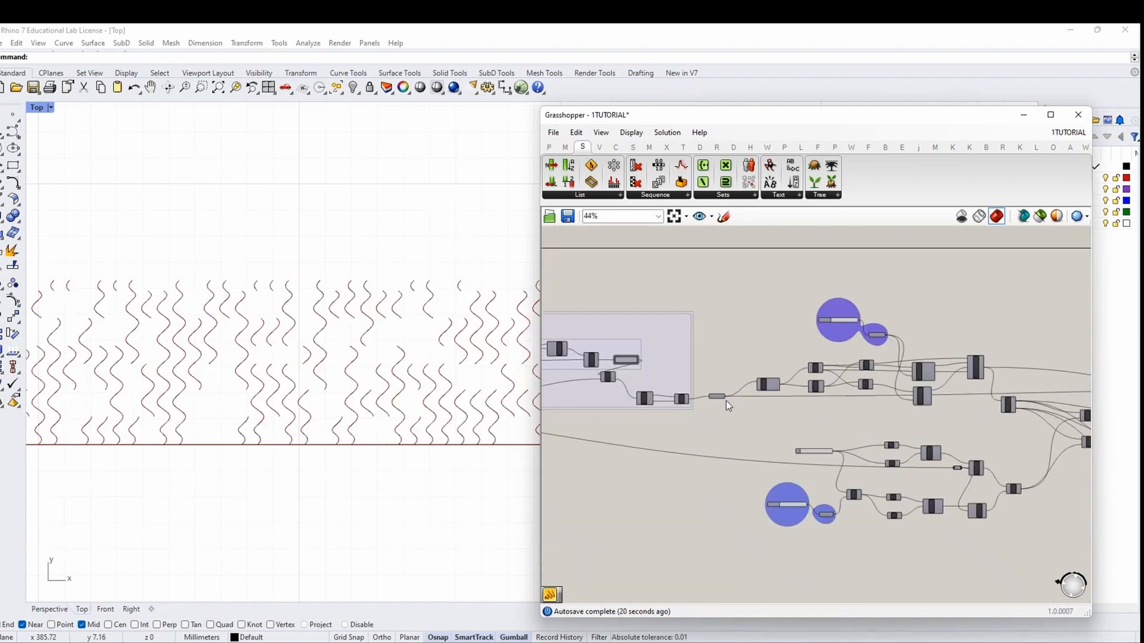
scroll(726, 400, up, 4)
click(703, 391)
scroll(680, 388, down, 6)
right_drag(993, 493, 779, 469)
scroll(786, 469, down, 2)
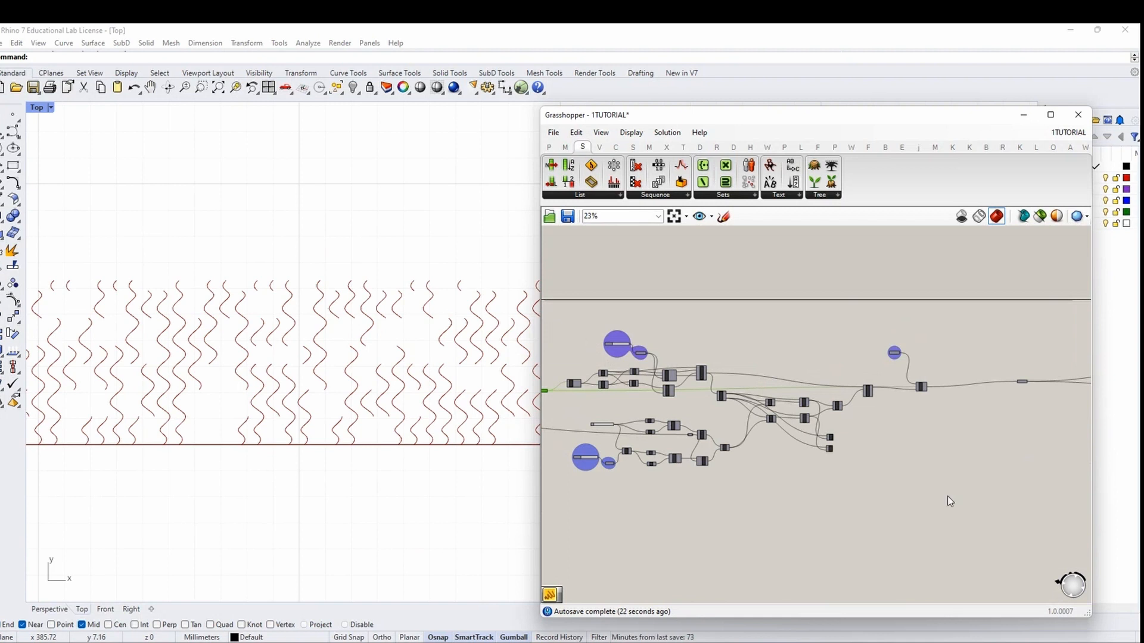
drag(950, 502, 577, 302)
drag(576, 387, 603, 382)
Group the selected components and name the group ADDING CURVES
right_click(752, 296)
click(775, 383)
scroll(746, 354, up, 4)
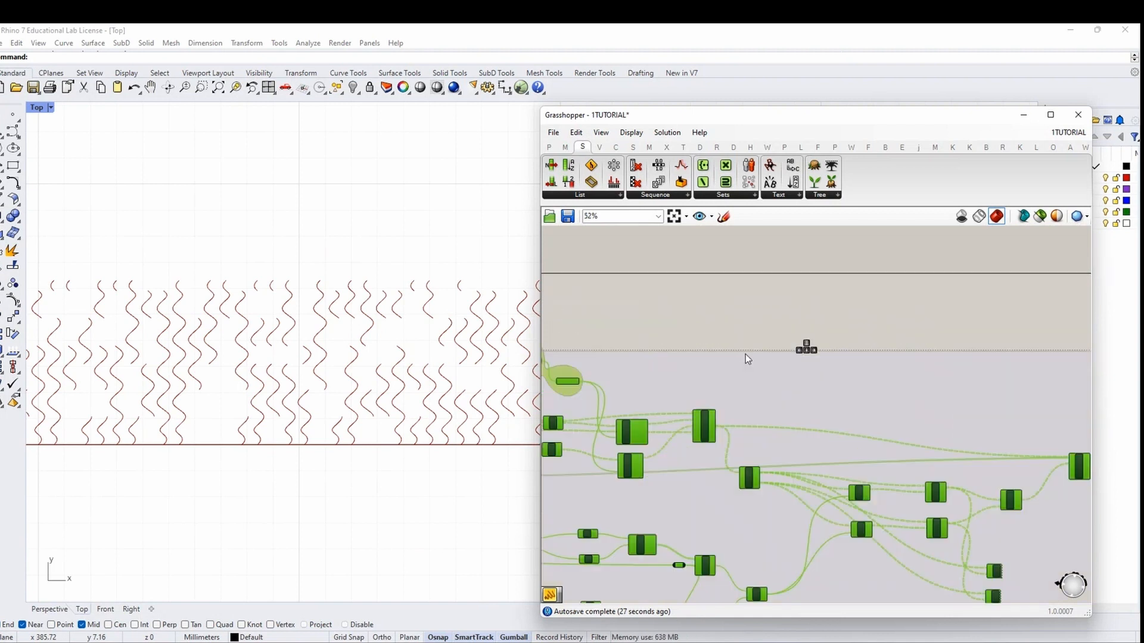
right_click(745, 358)
text(AD)
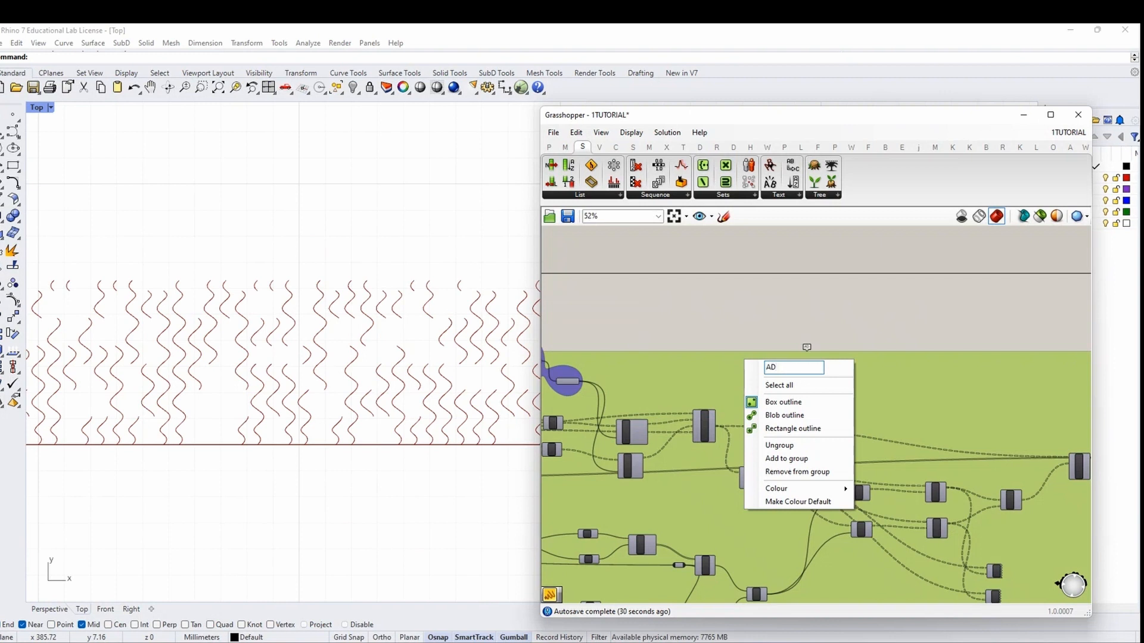
text(DING C)
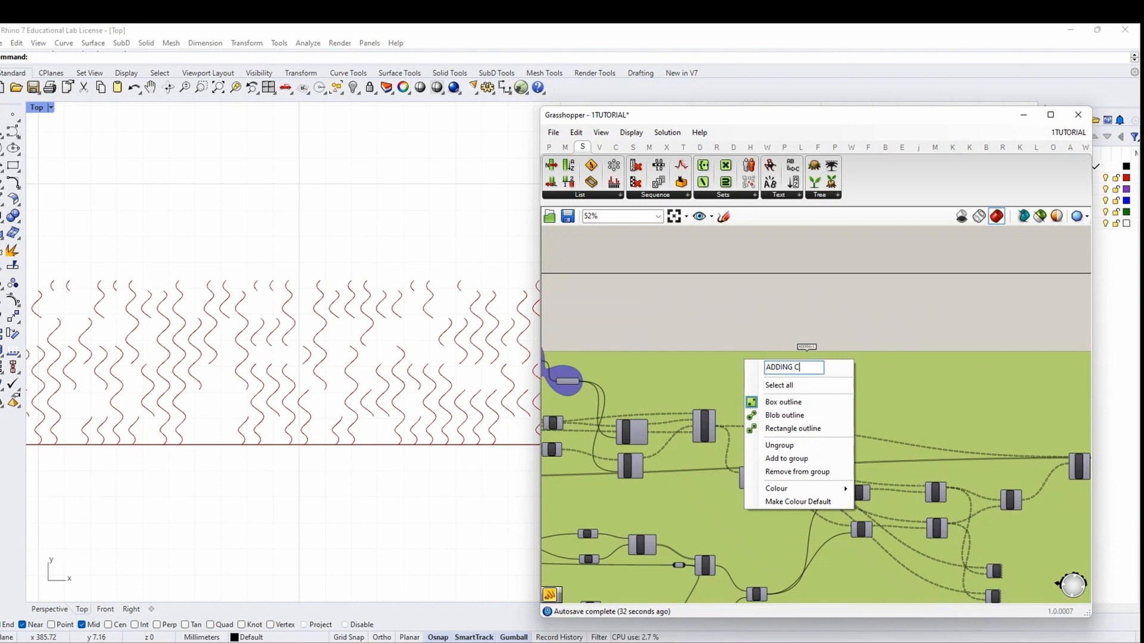
text(URVES)
key(Return)
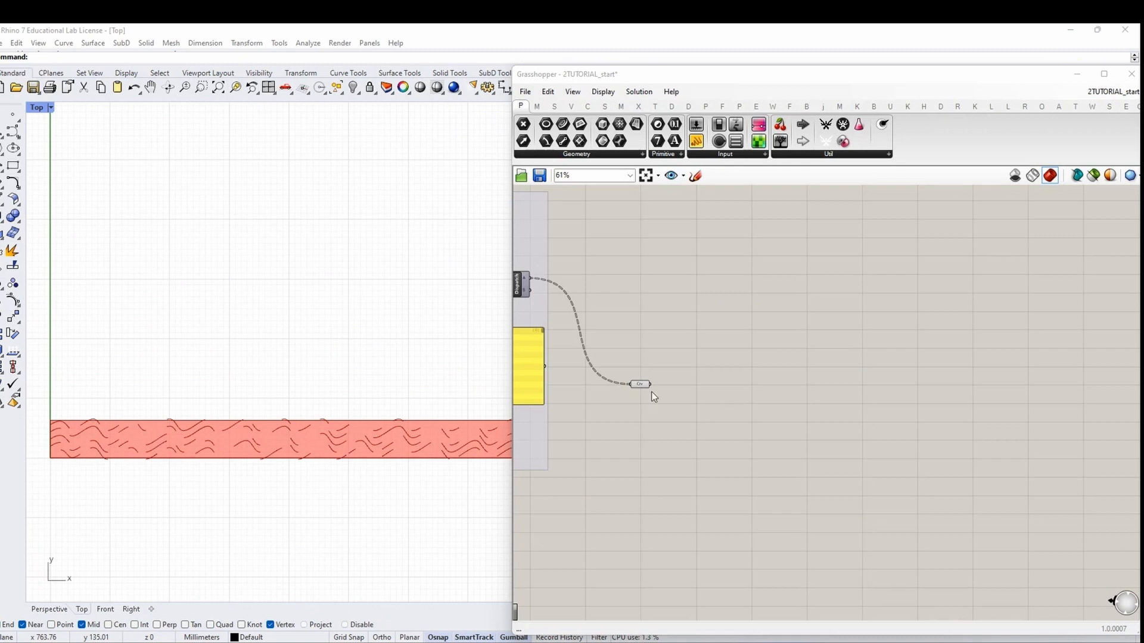
Add a Flatten Tree component fed by the Crv parameter
click(639, 385)
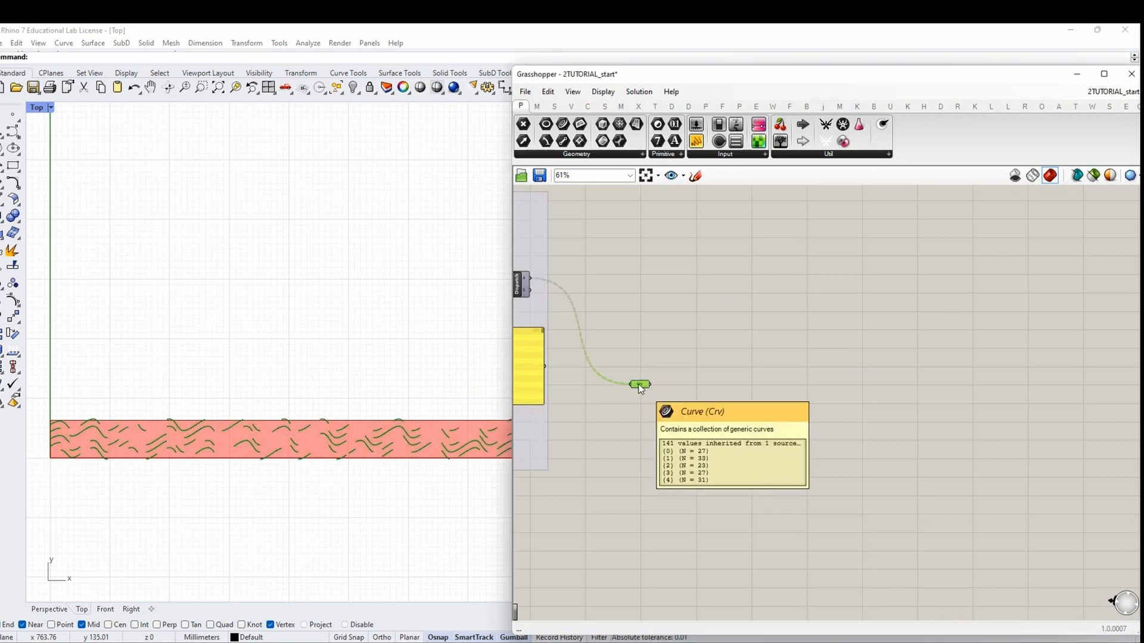
double_click(717, 399)
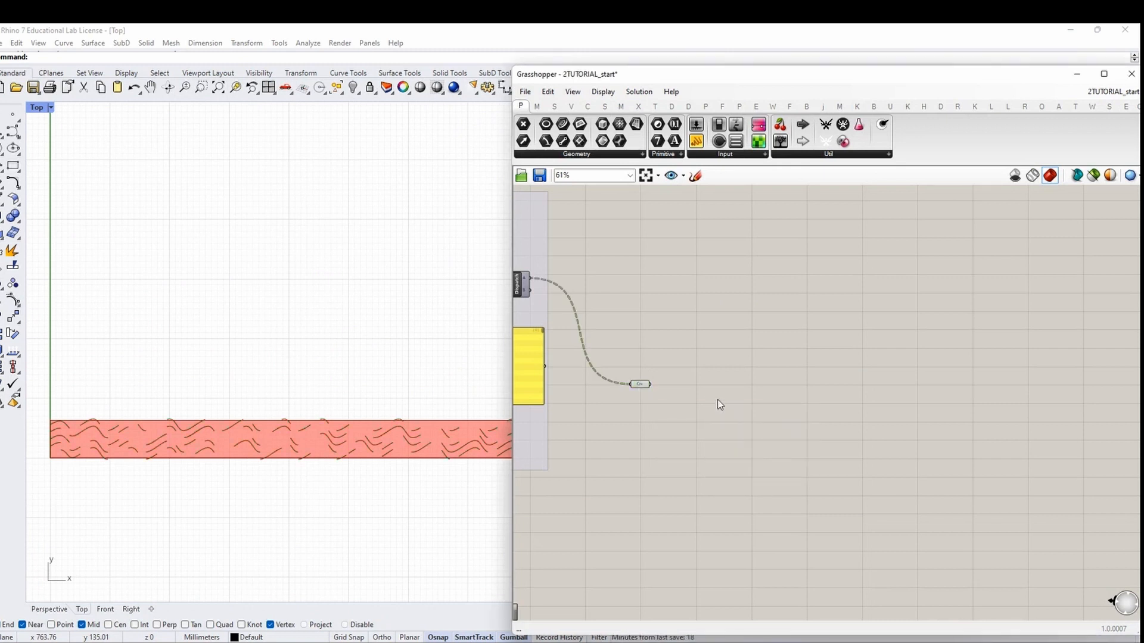
text(flatte)
key(Return)
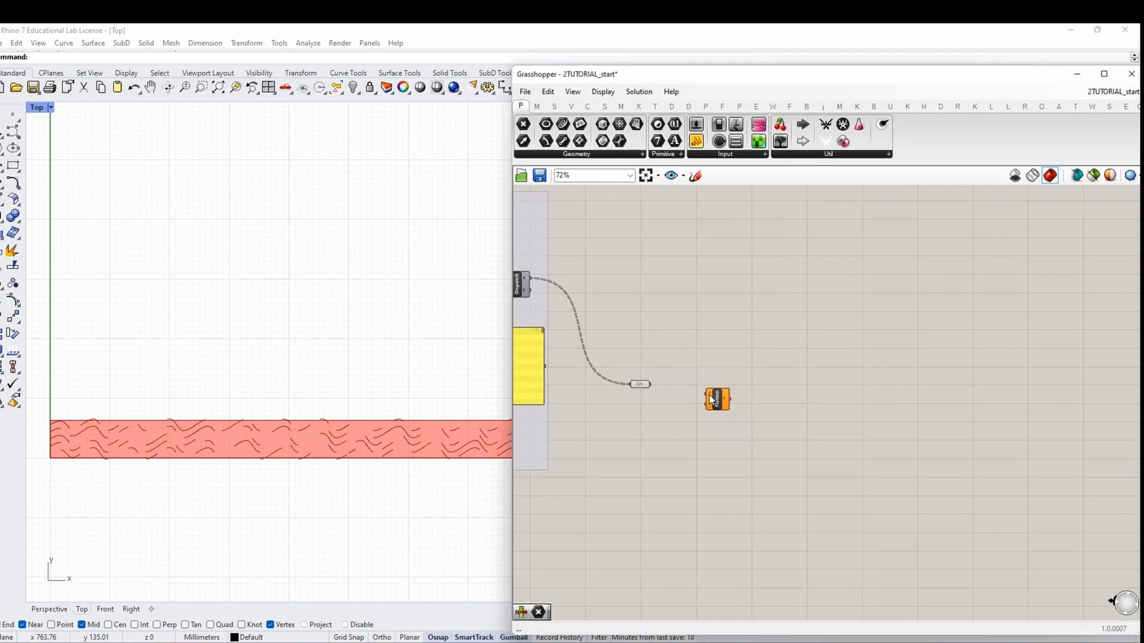
scroll(718, 400, up, 3)
drag(595, 374, 827, 380)
right_drag(986, 387, 817, 381)
Add a Join Curves component taking Flatten's output
double_click(817, 380)
text(join)
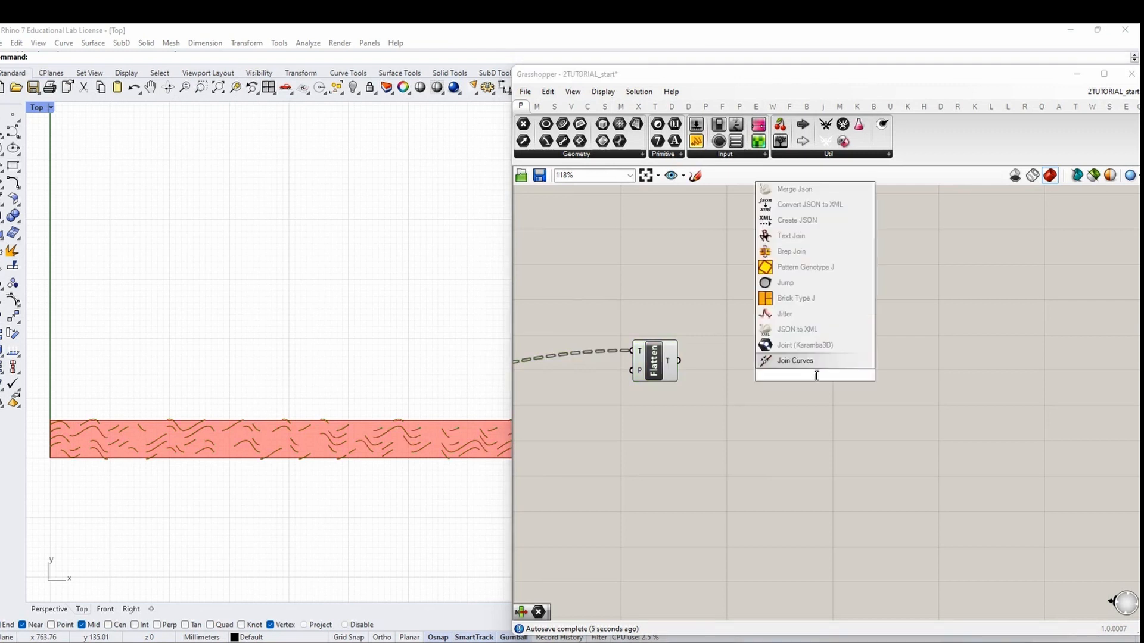
key(Return)
drag(679, 360, 778, 362)
scroll(781, 392, down, 2)
right_drag(907, 381, 715, 368)
click(776, 377)
scroll(815, 385, down, 1)
Add a Rebuild Curve component and feed it the joined curves
double_click(715, 368)
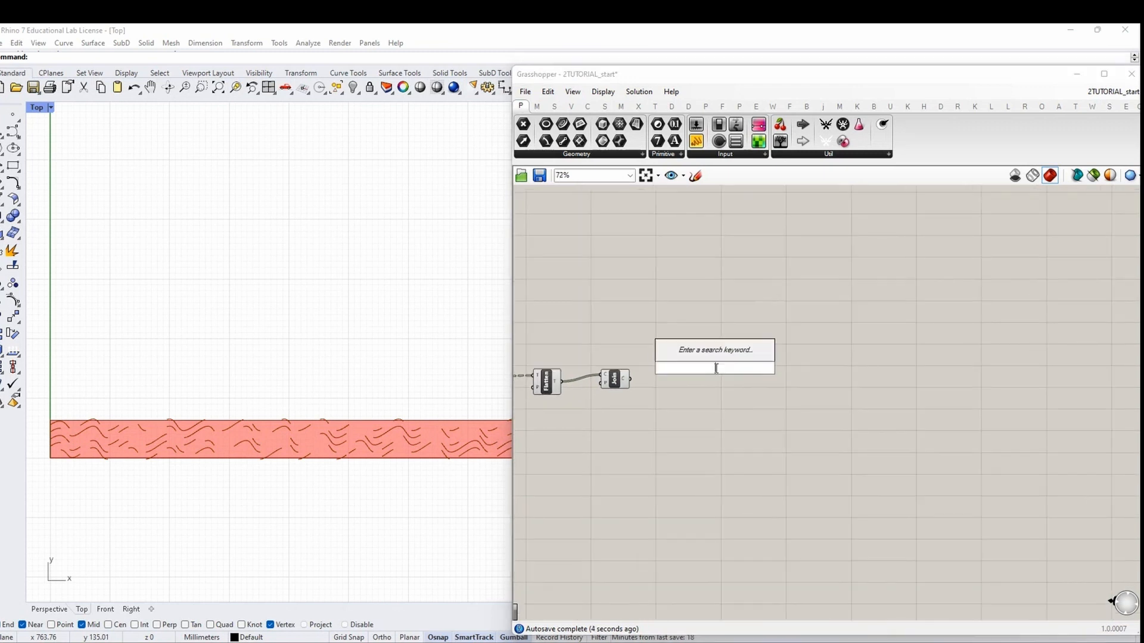
text(rebuild)
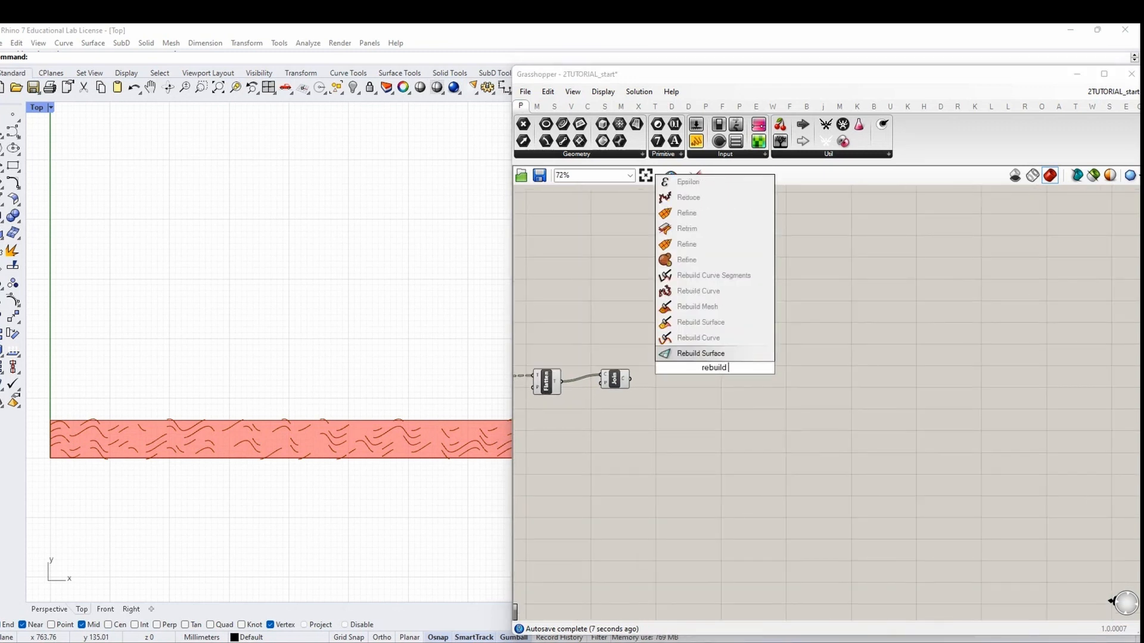
text( curve)
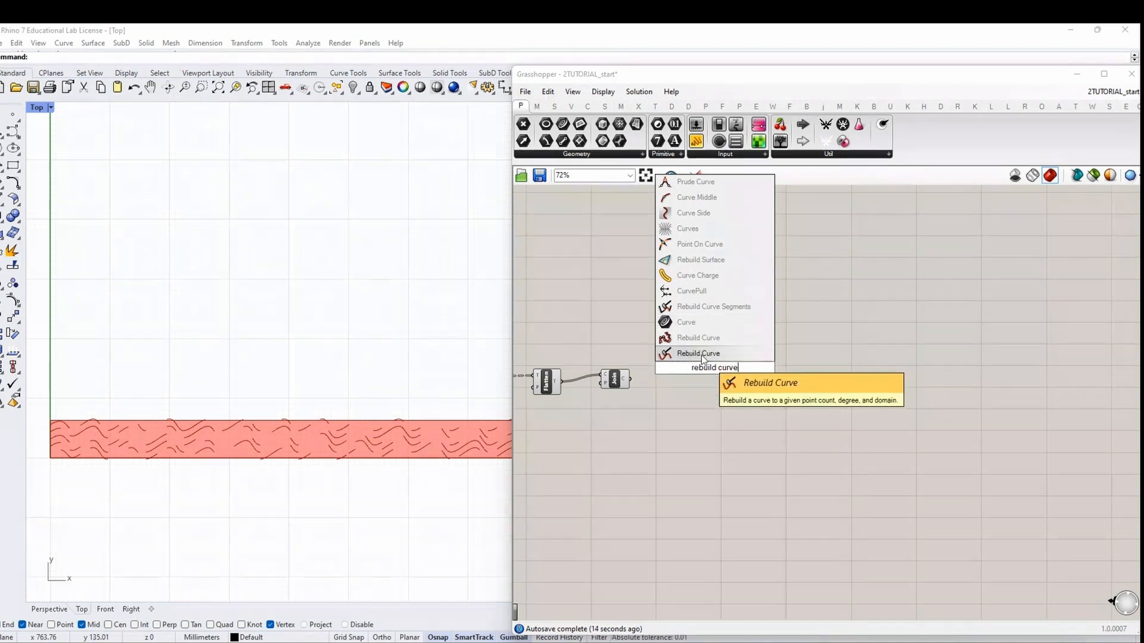
click(698, 354)
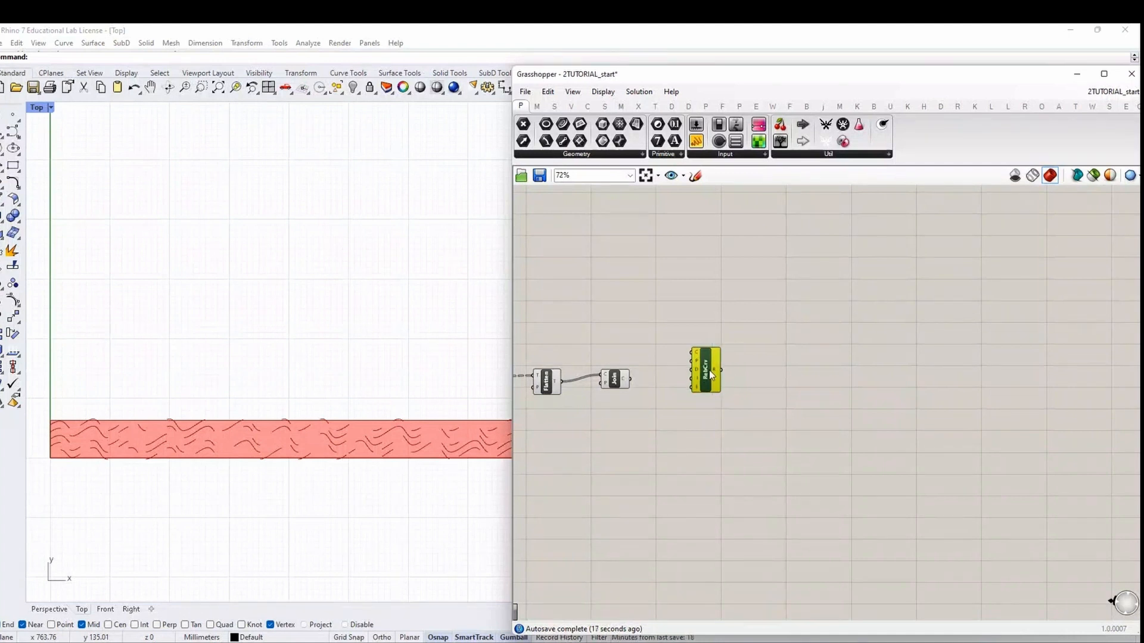
scroll(709, 372, down, 1)
scroll(709, 375, up, 2)
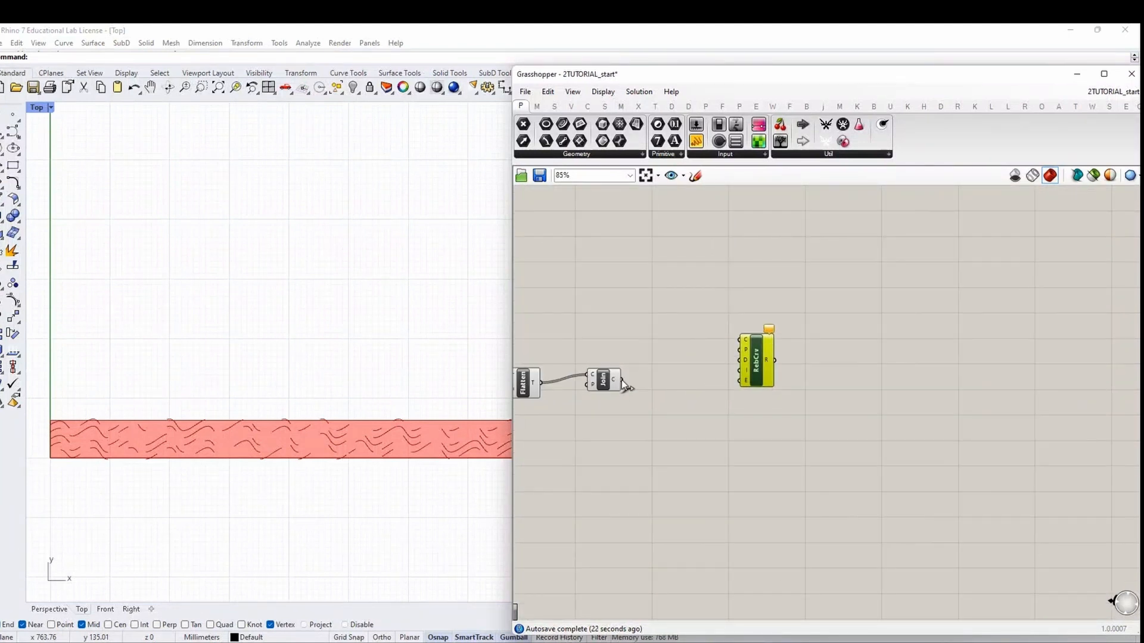
drag(621, 380, 746, 341)
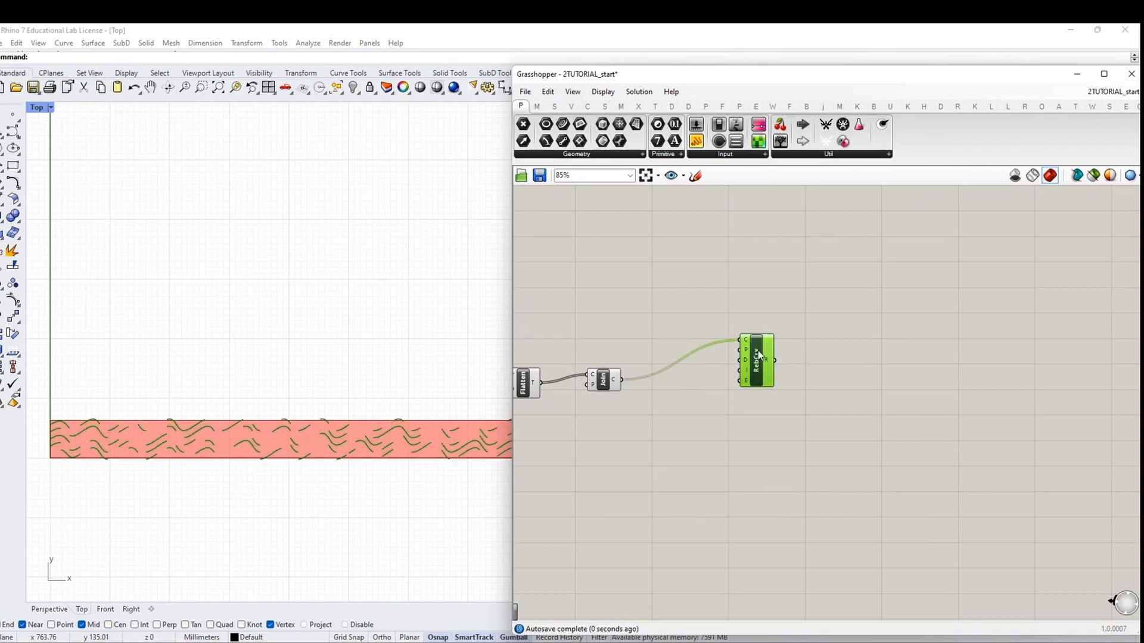
Create a number slider set to 39 and connect it to Rebuild Curve's count
double_click(659, 299)
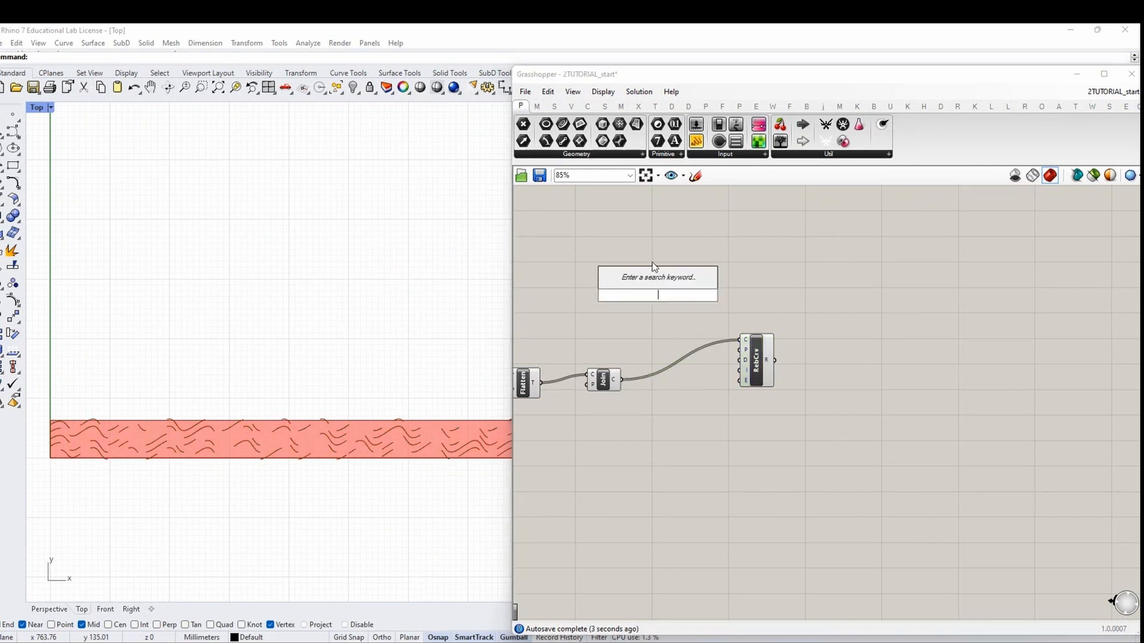
text(39)
key(Return)
drag(699, 296, 736, 353)
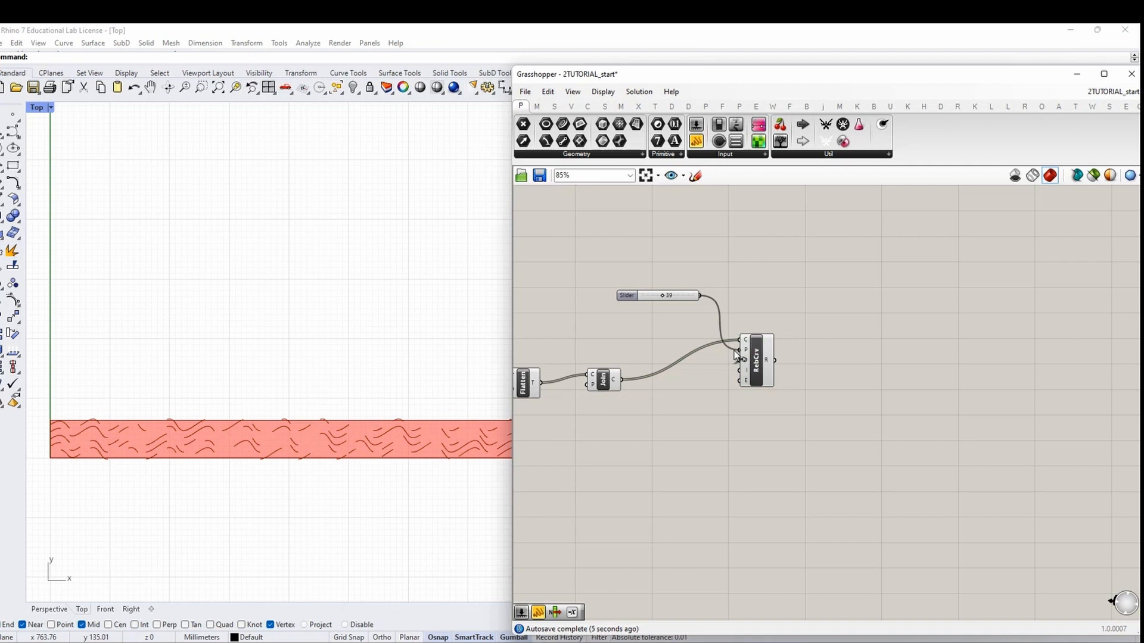
scroll(799, 376, down, 2)
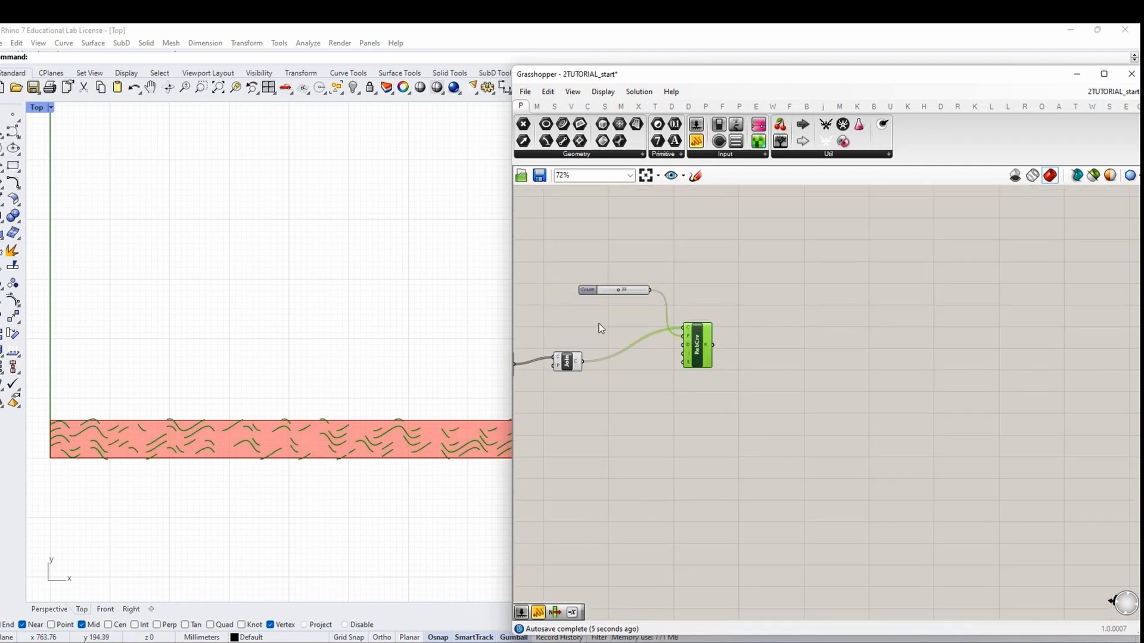
Add a MidPt component and feed it the rebuilt curves
double_click(823, 348)
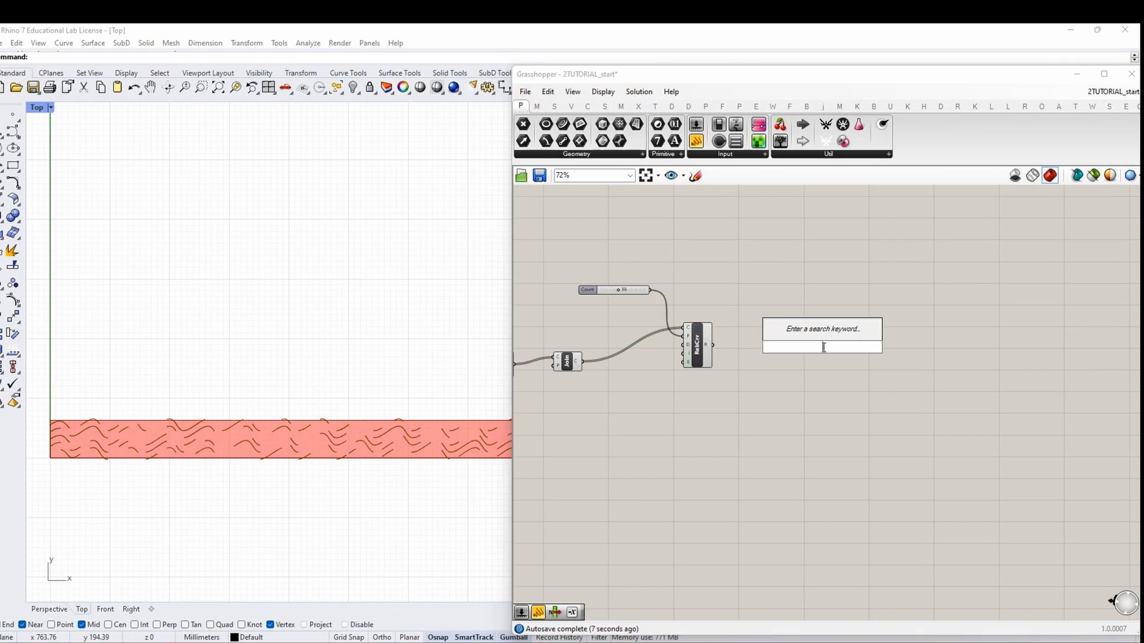
text(mid po)
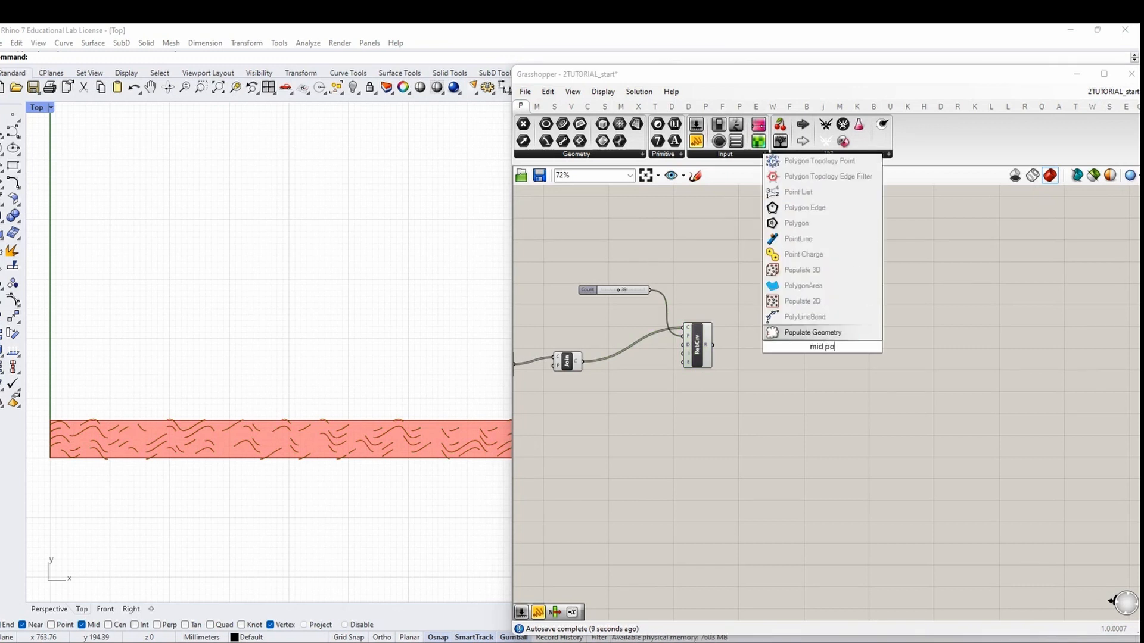
text(int)
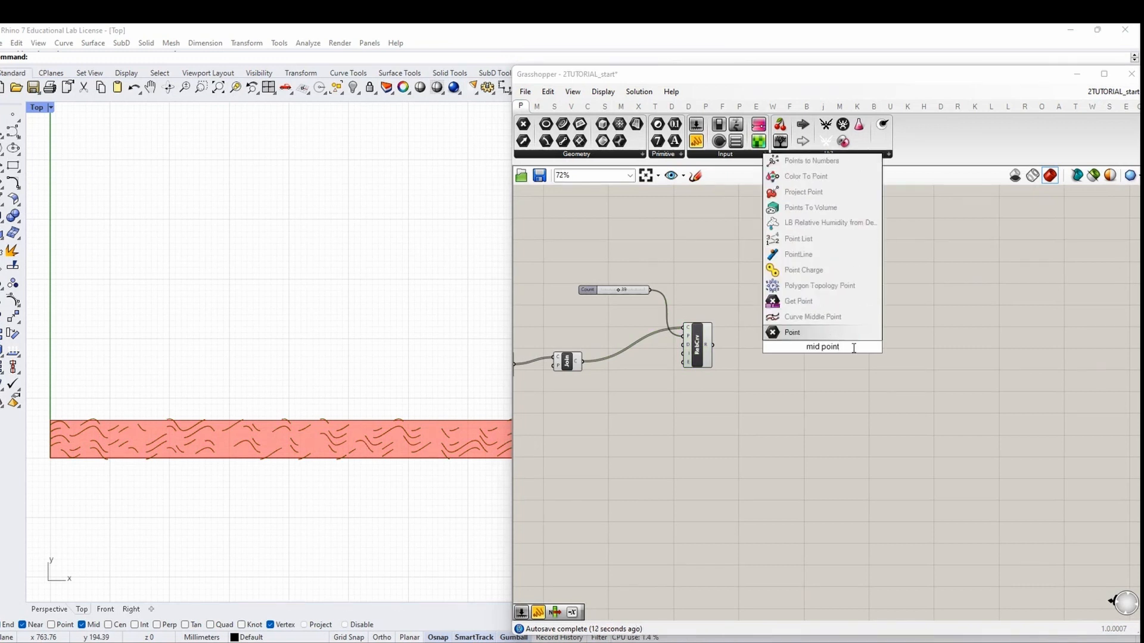
drag(852, 348, 752, 357)
text(mid)
key(Return)
drag(821, 348, 805, 350)
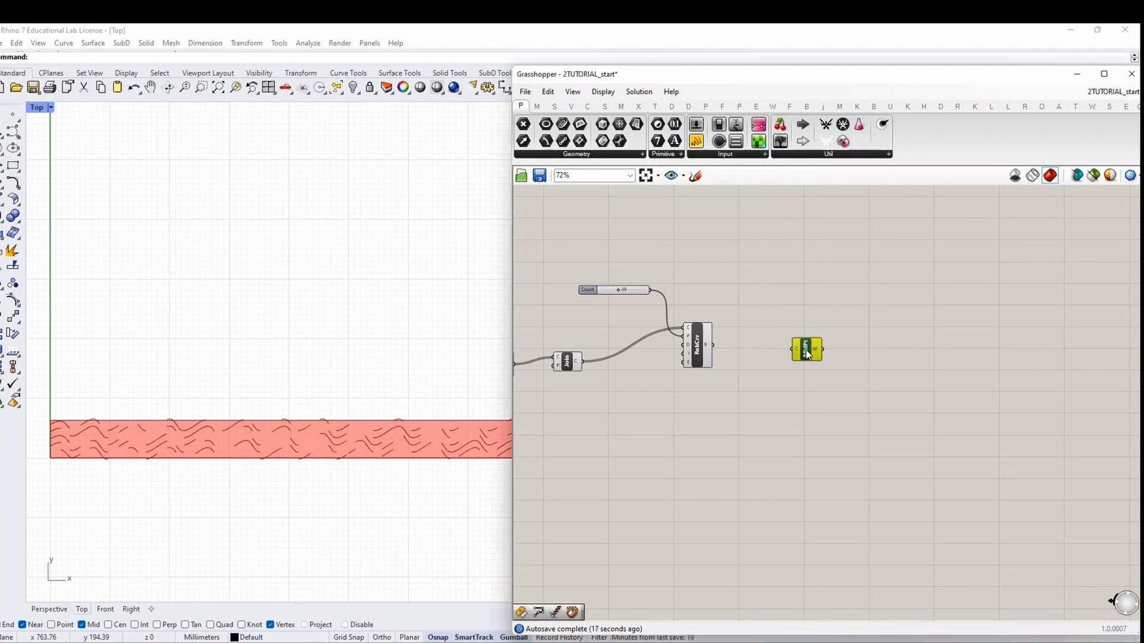
drag(714, 345, 824, 333)
scroll(824, 333, down, 1)
click(980, 373)
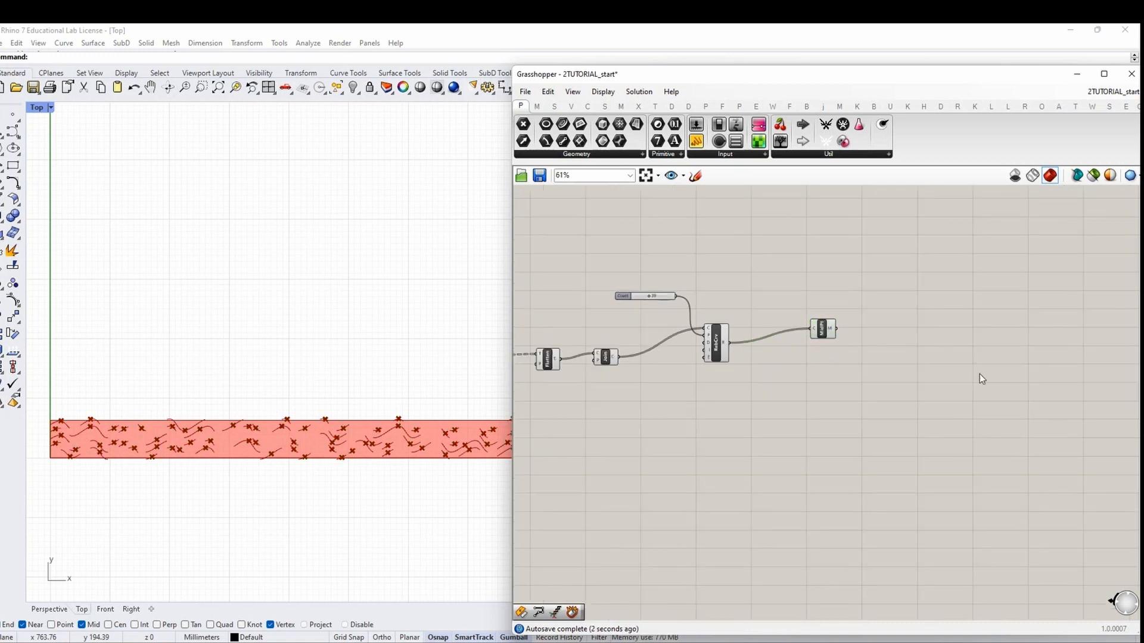
Place Offset Curve from the Curve components and connect the rebuilt curves to its C input
double_click(979, 373)
text(off)
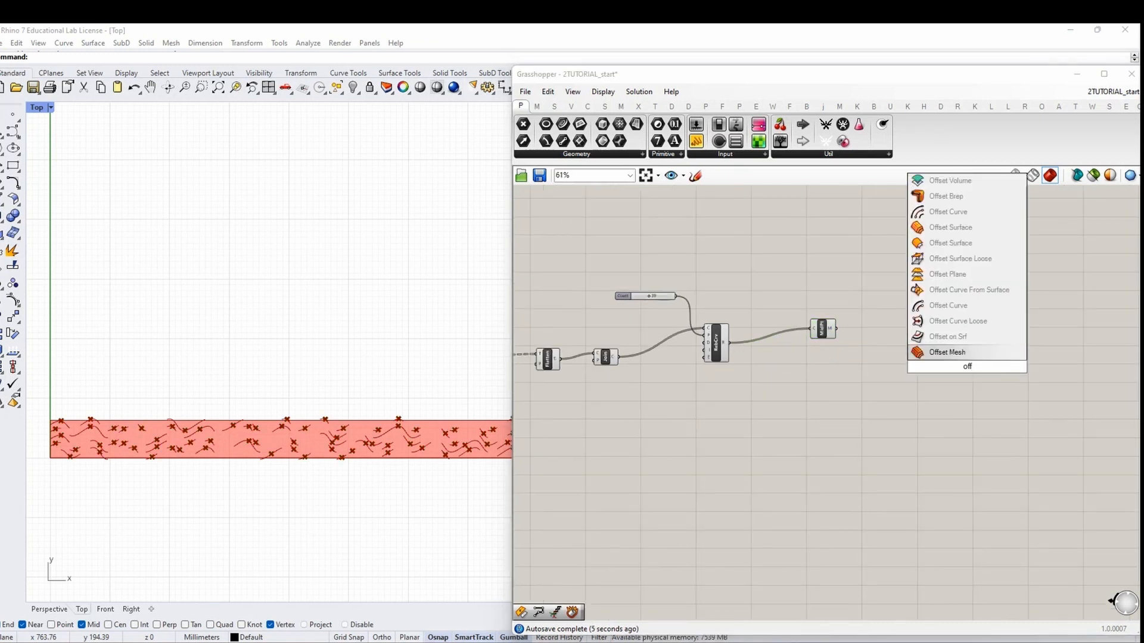
text(set c)
key(Escape)
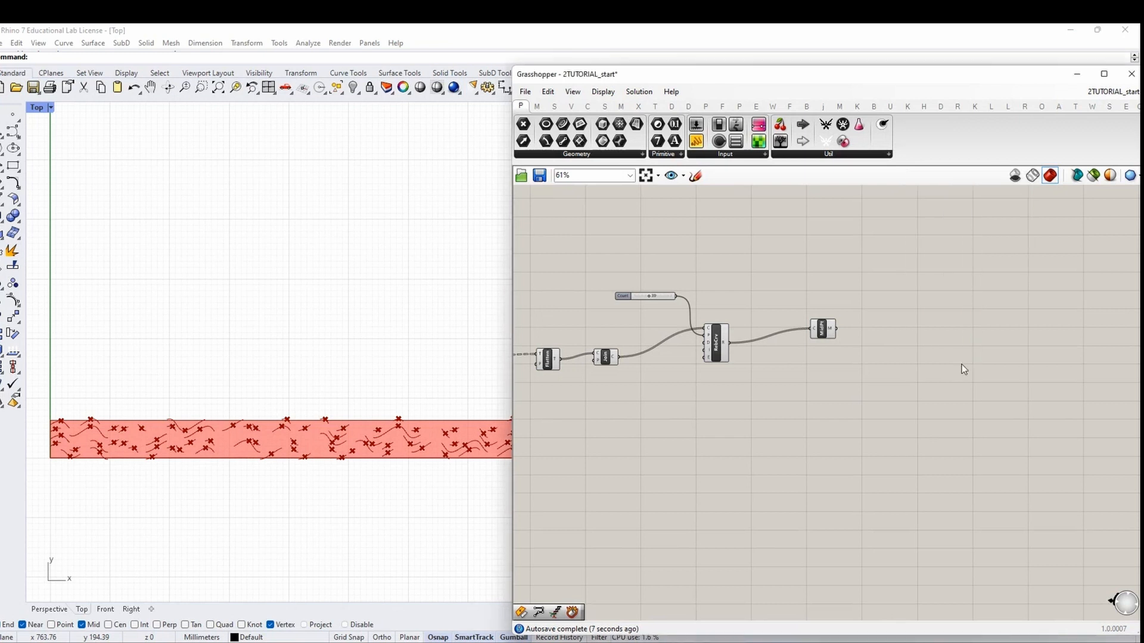
click(745, 107)
click(605, 154)
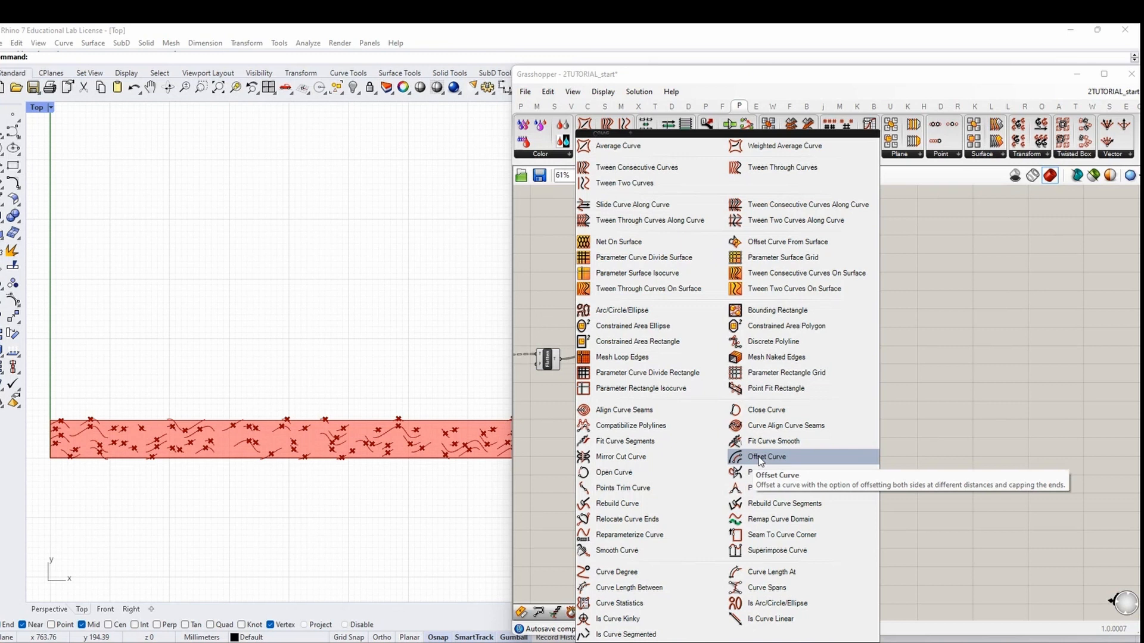
click(760, 458)
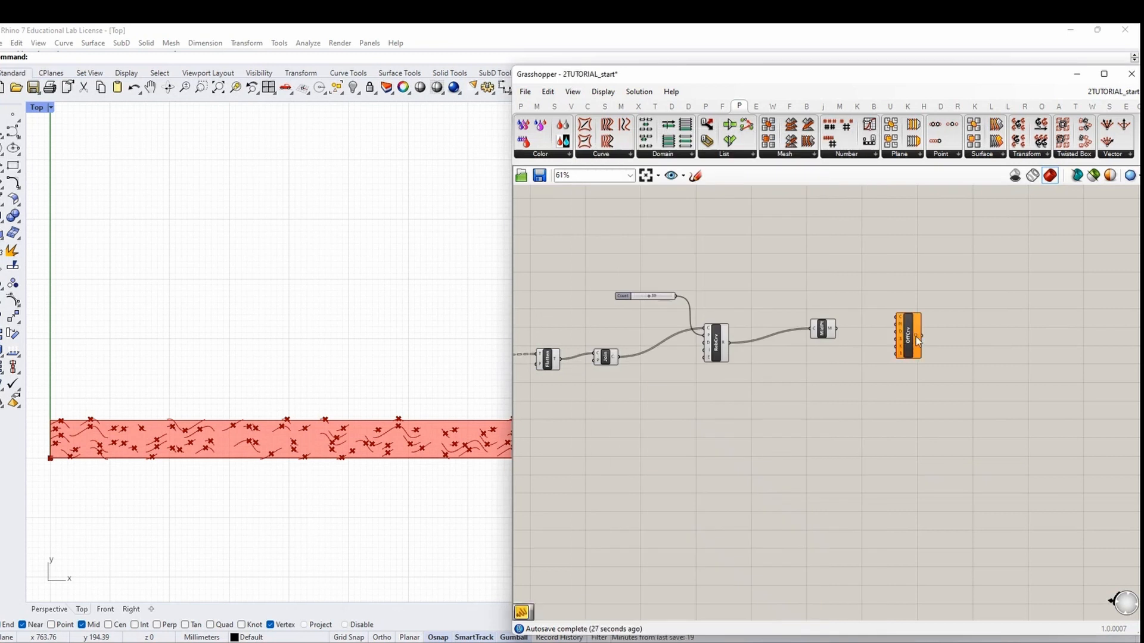
click(939, 346)
scroll(903, 351, up, 1)
click(804, 325)
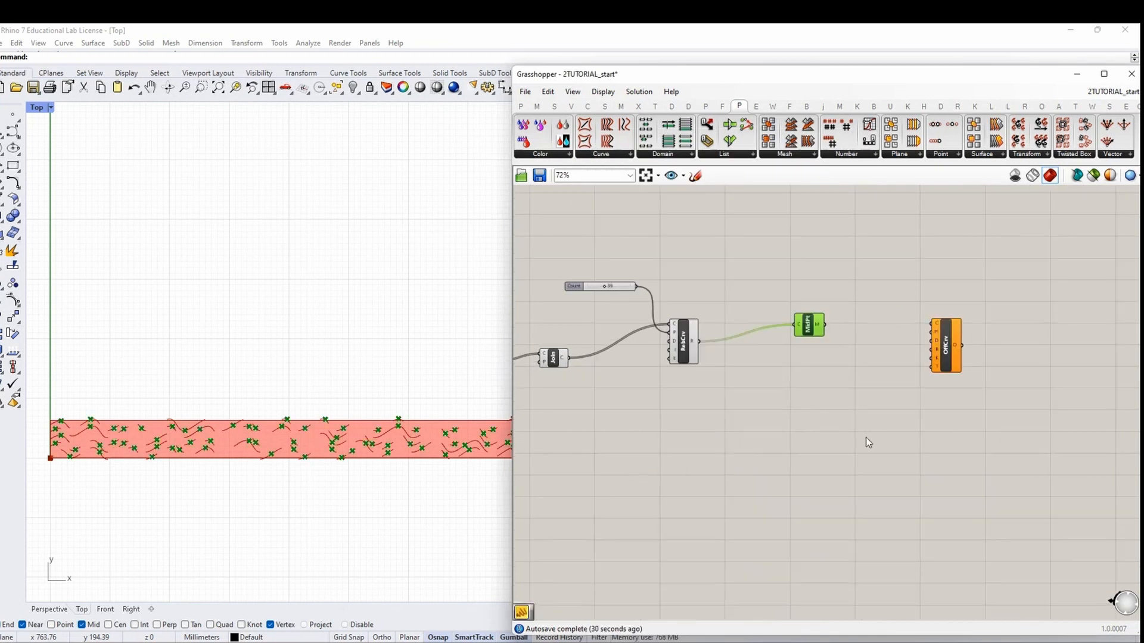
right_drag(874, 444, 820, 447)
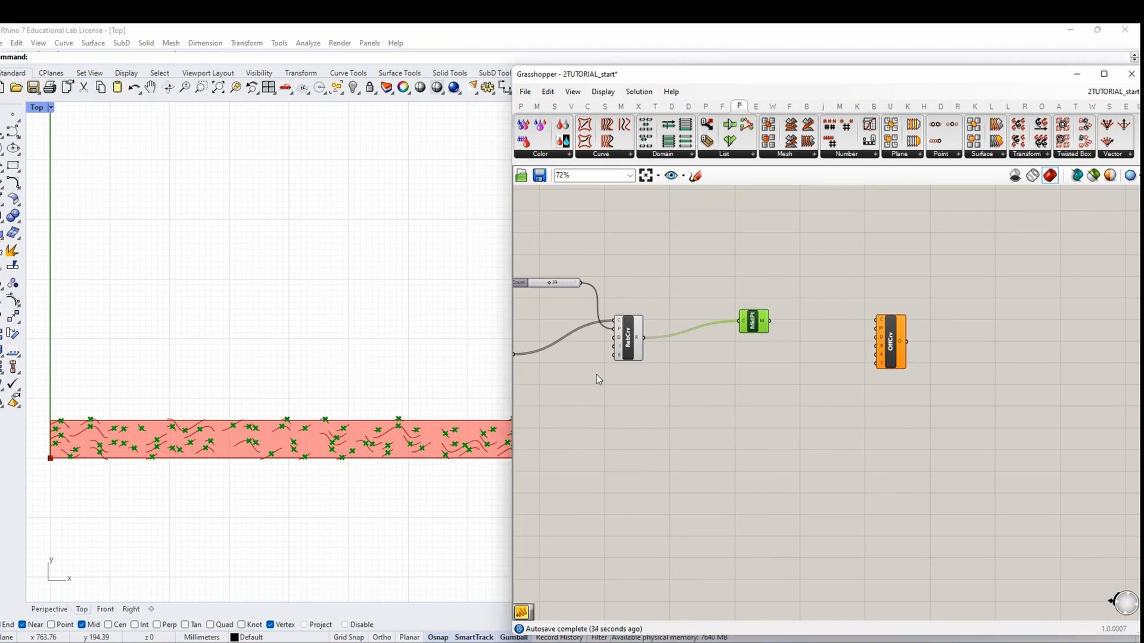
drag(644, 338, 957, 339)
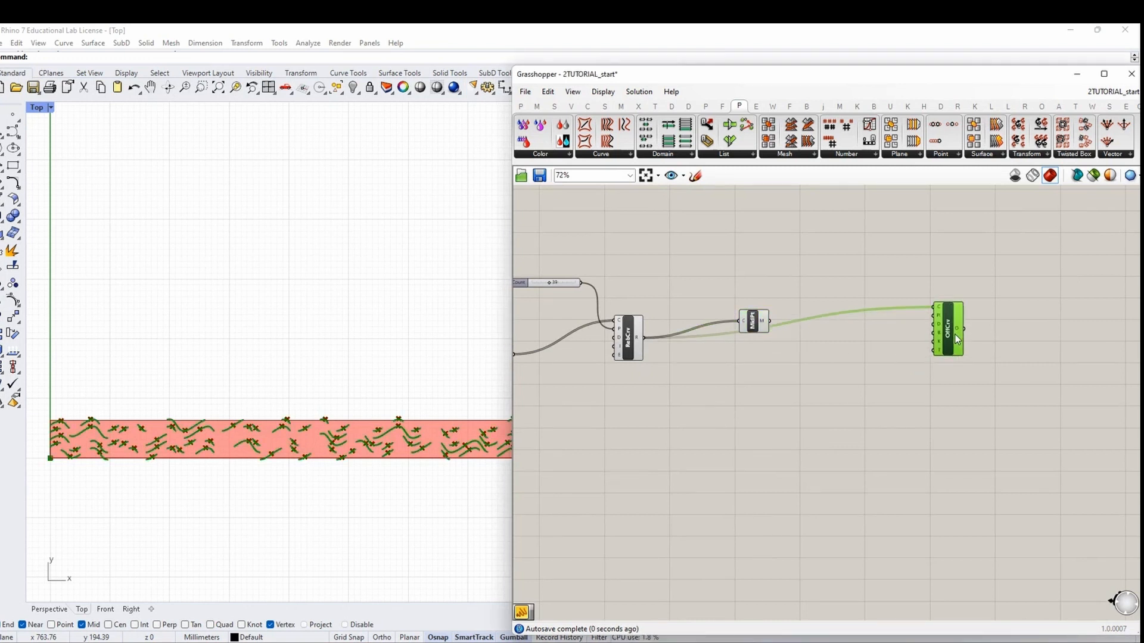
Add an XY Plane component using the curve midpoints as its origin
drag(754, 325, 722, 293)
click(806, 304)
double_click(783, 304)
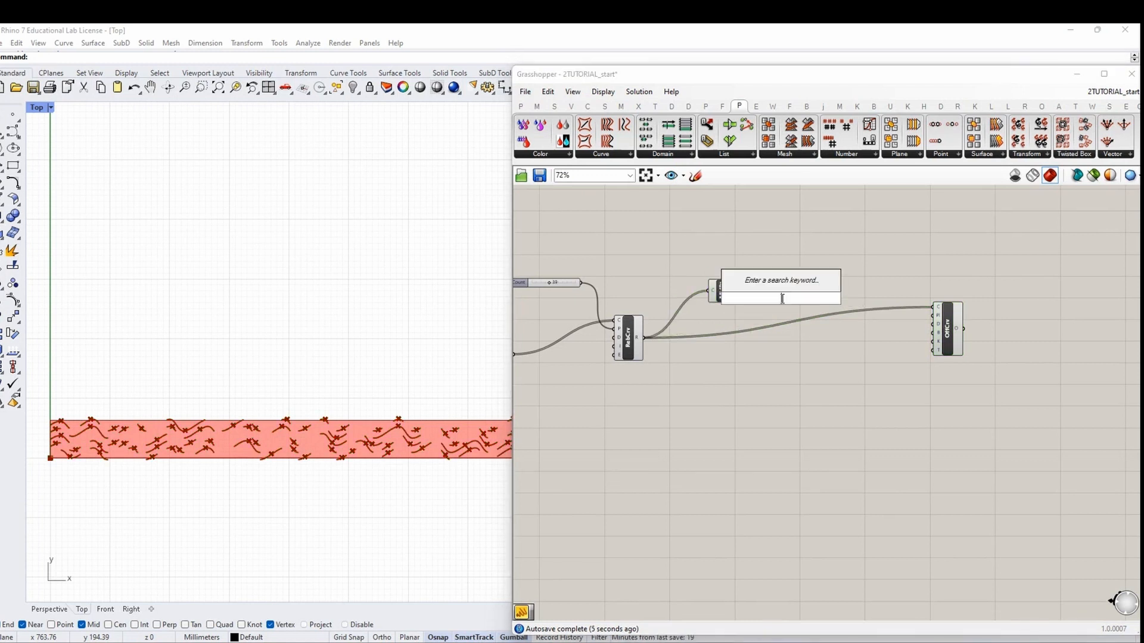
text(xy)
key(Return)
drag(739, 291, 939, 316)
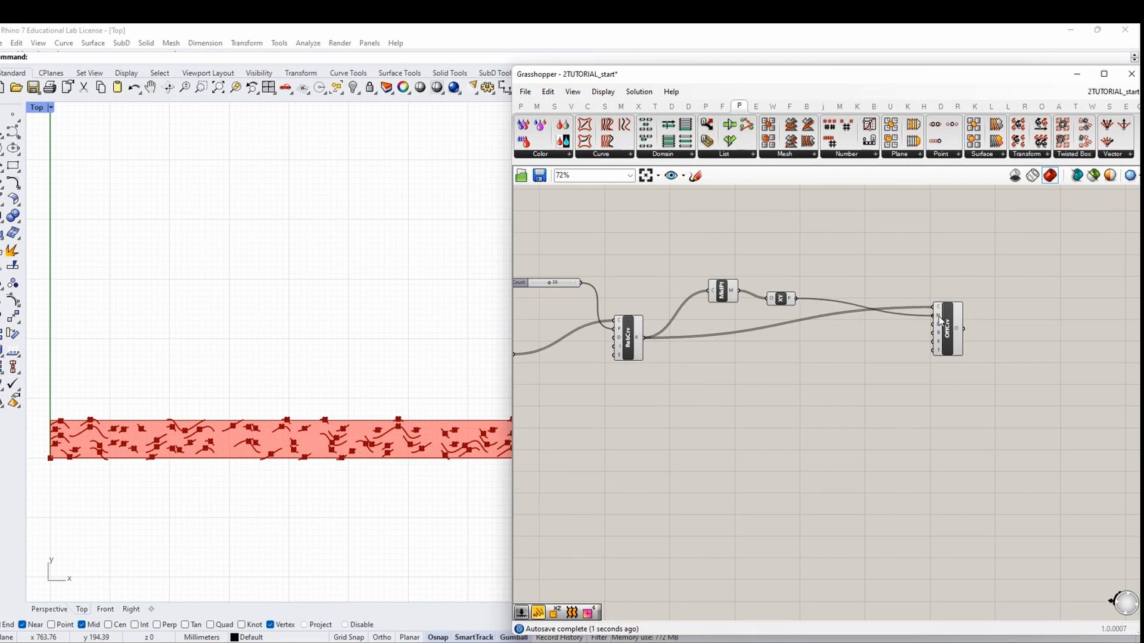
scroll(940, 325, up, 2)
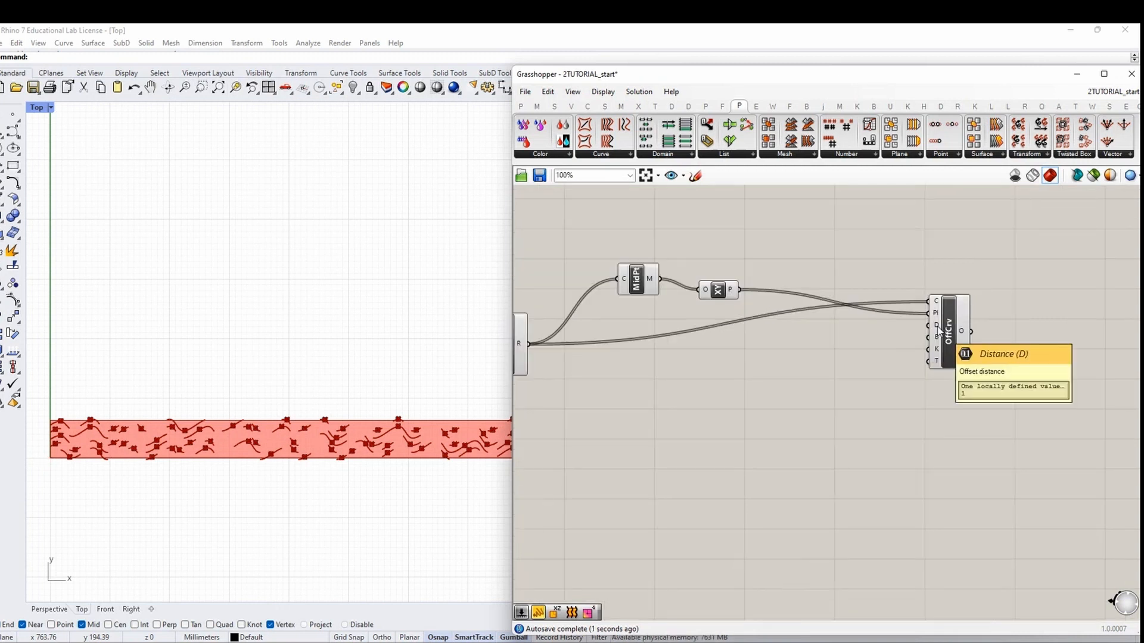
scroll(939, 330, down, 4)
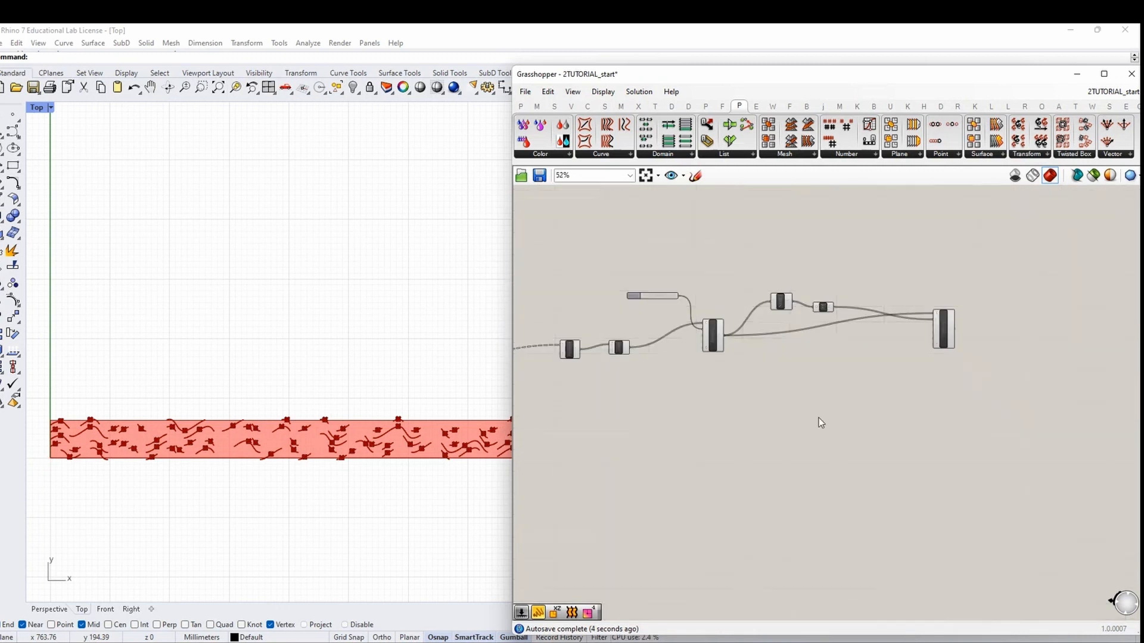
right_drag(819, 418, 925, 413)
scroll(931, 391, up, 1)
scroll(925, 414, down, 1)
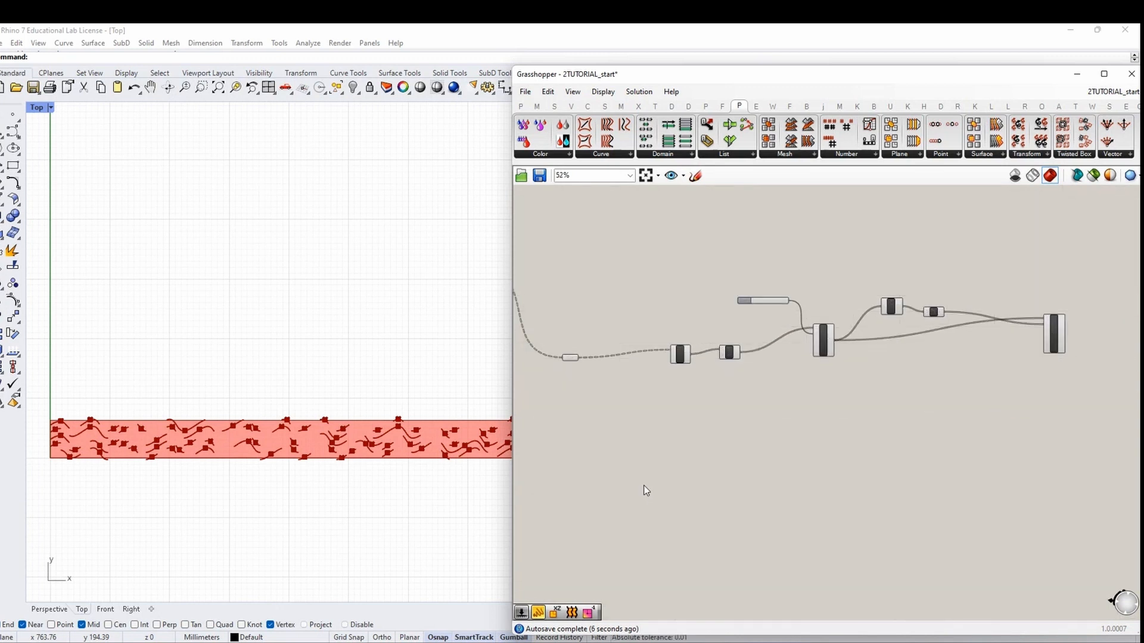
scroll(699, 413, up, 2)
double_click(698, 414)
Add a Panel named MILLING BIT and shorten it
text(Panel)
key(Return)
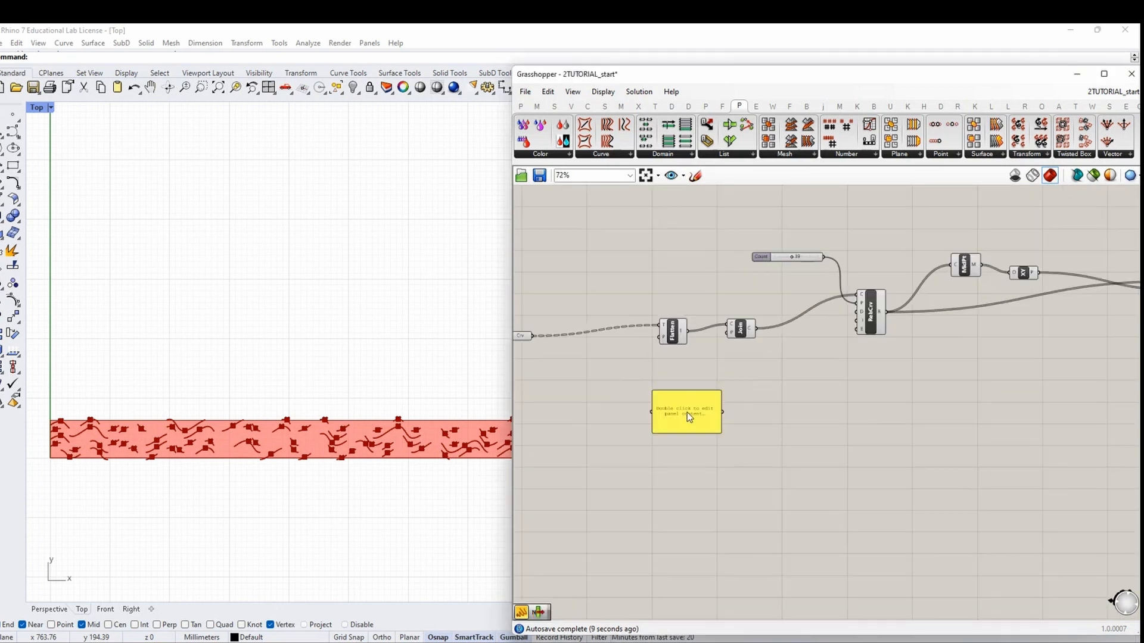
double_click(688, 416)
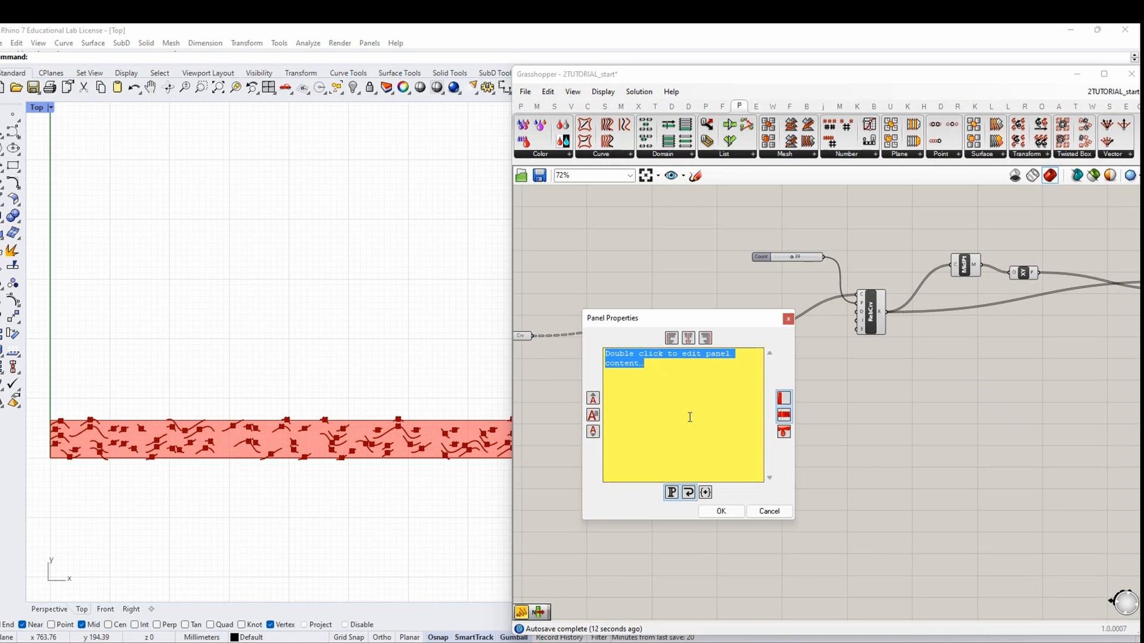
key(BackSpace)
click(721, 511)
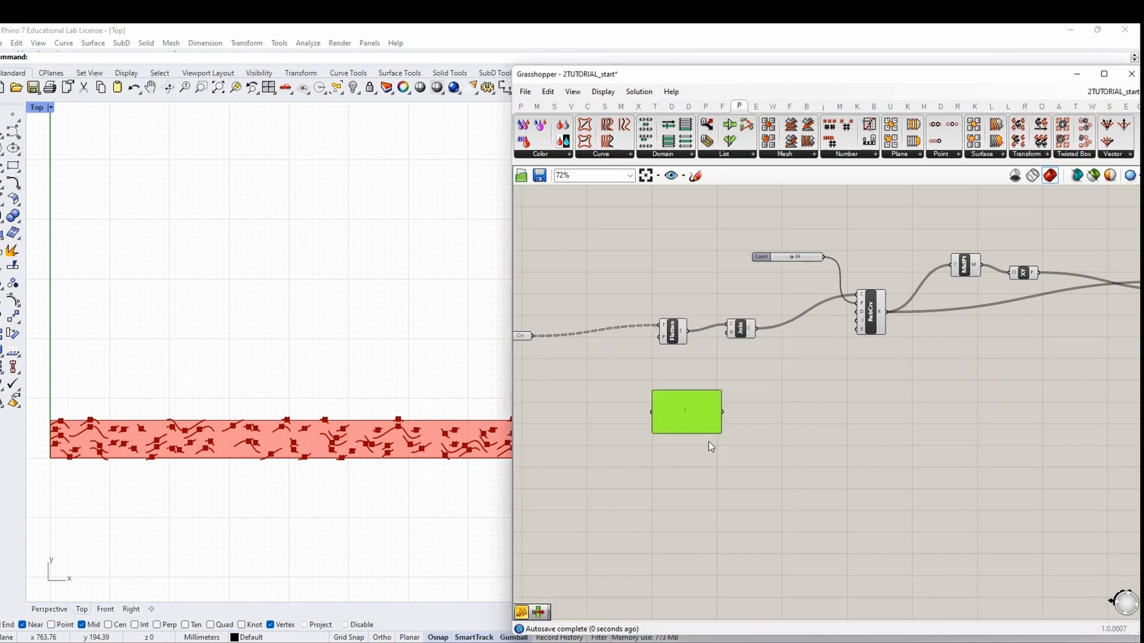
right_click(692, 412)
text(Mi)
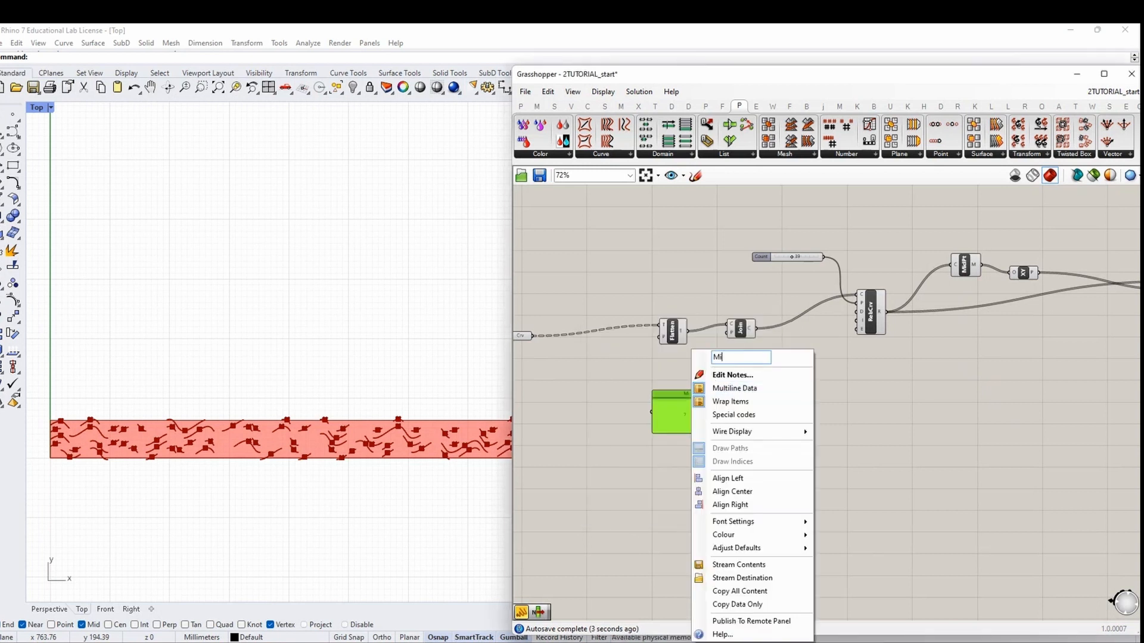
text(ILLING BIT)
click(644, 490)
drag(683, 433, 690, 410)
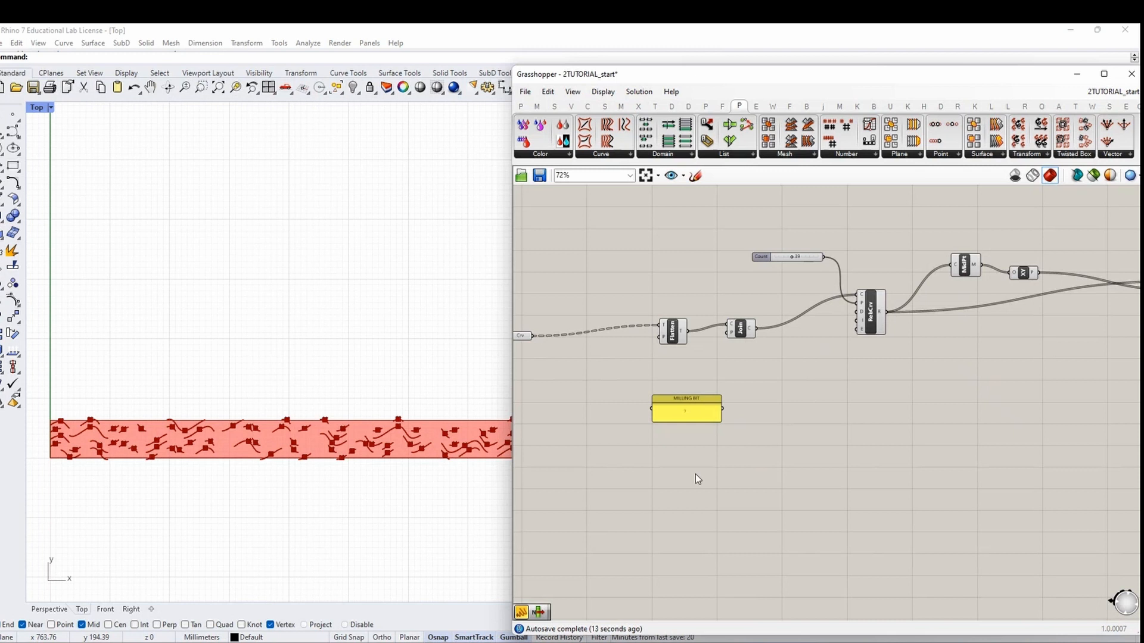
scroll(728, 426, up, 2)
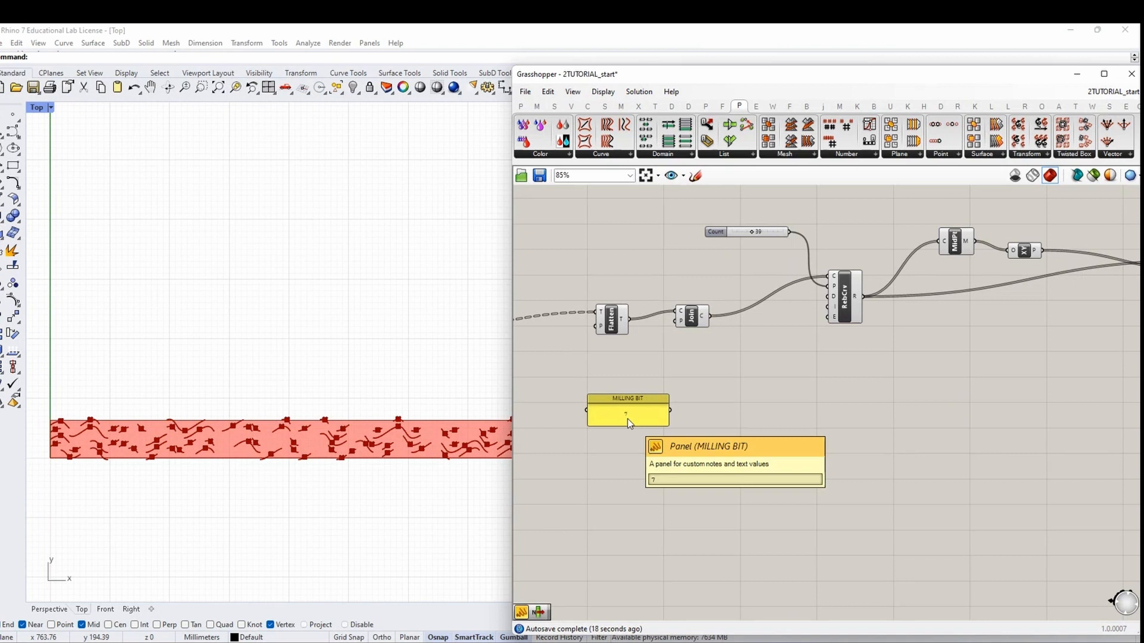
Add a Division dividing the MILLING BIT value by 2
double_click(767, 419)
text(division)
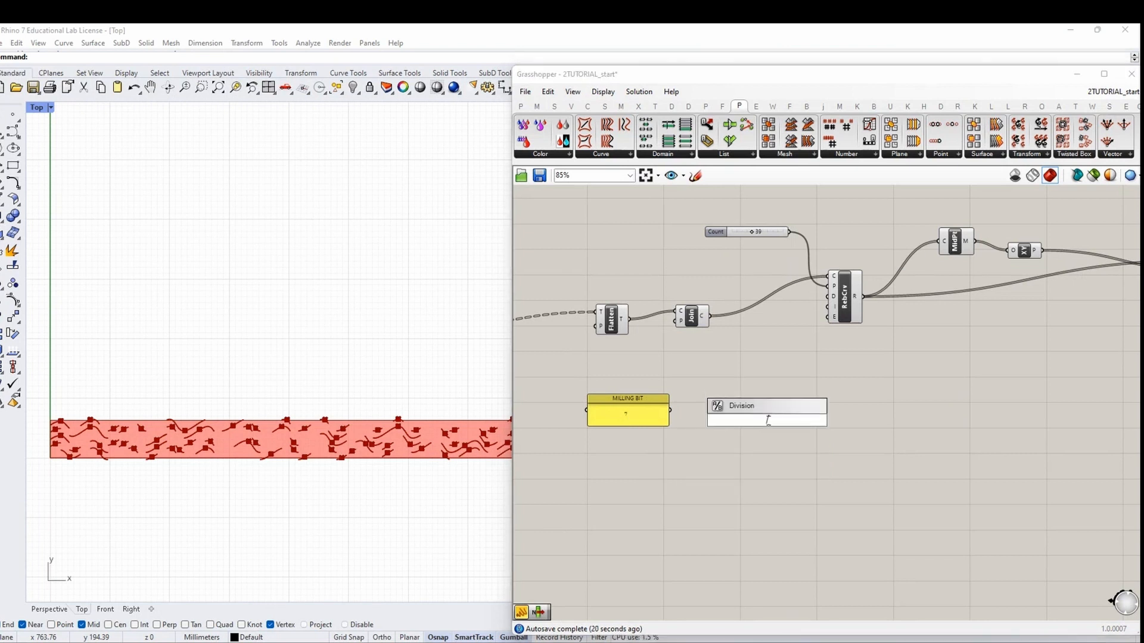
key(Return)
drag(670, 410, 754, 416)
double_click(711, 452)
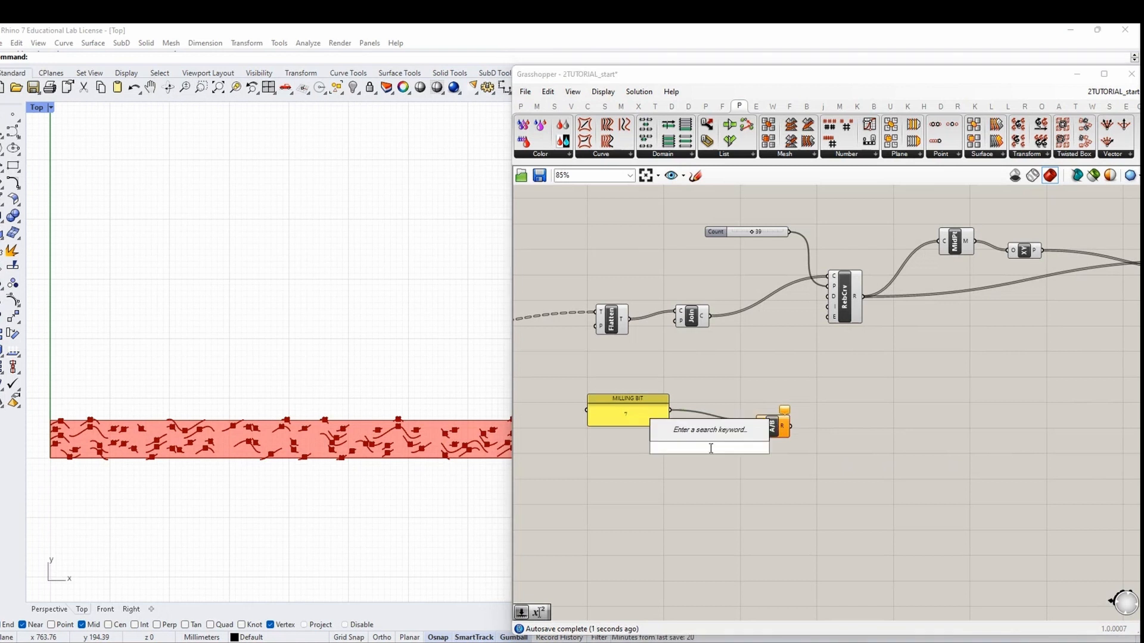
text(2)
key(Return)
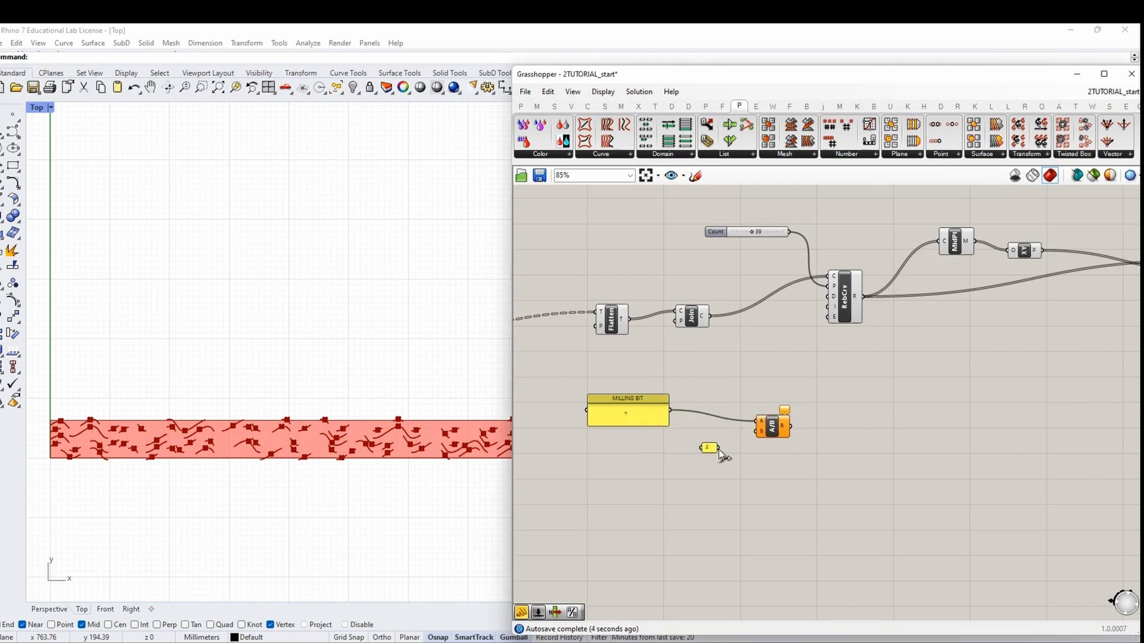
drag(718, 448, 759, 431)
click(773, 434)
right_drag(881, 440, 750, 430)
scroll(755, 430, down, 1)
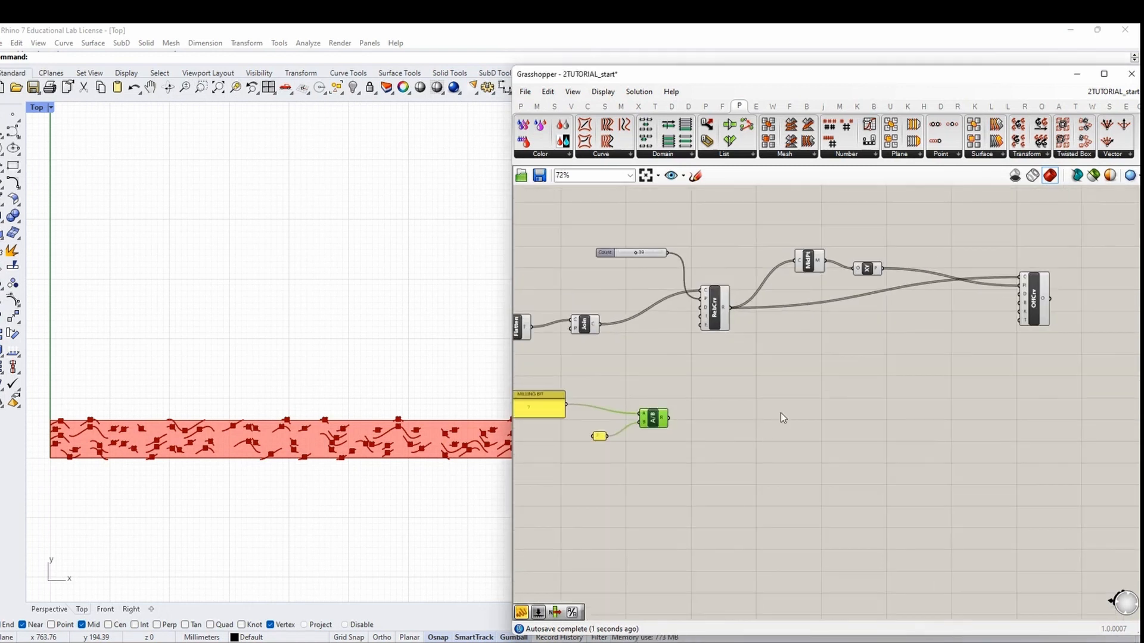
Add a Data parameter named 'Half milling bit' fed by the division result
double_click(763, 419)
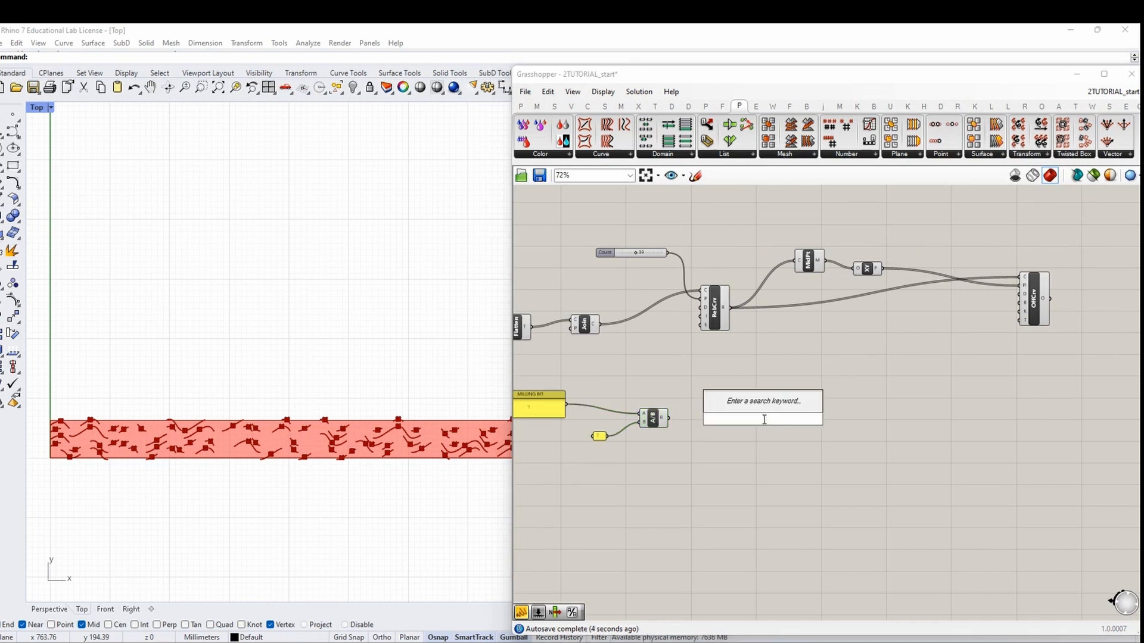
text(data)
key(Return)
right_click(762, 419)
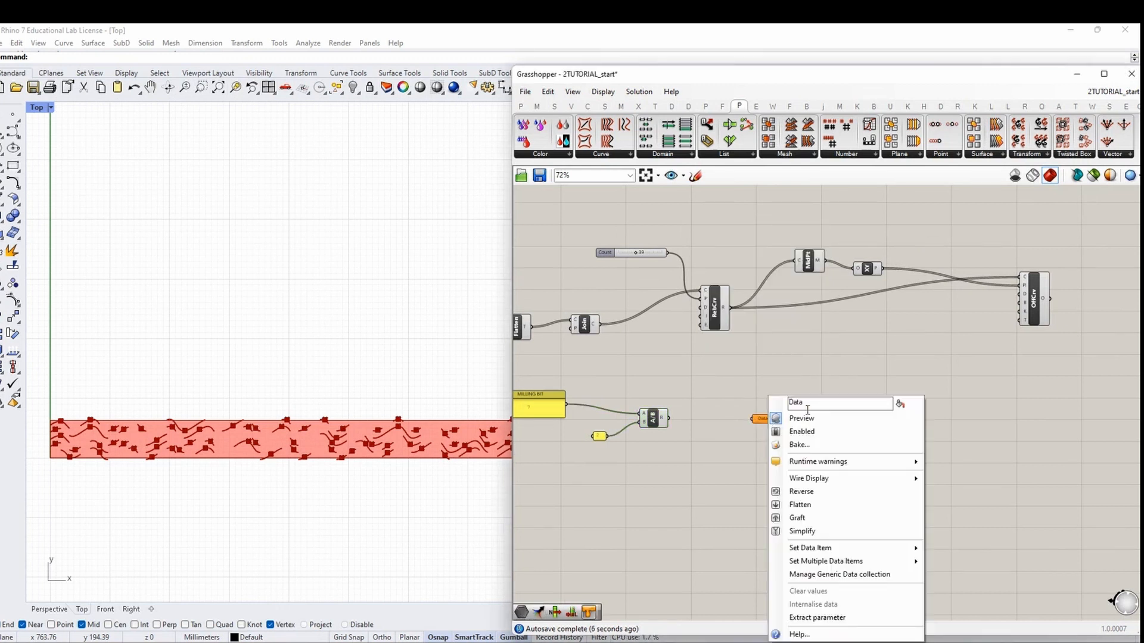
double_click(798, 403)
text(hALF MILL)
key(ctrl+a)
key(BackSpace)
text(Half milling bit)
key(Return)
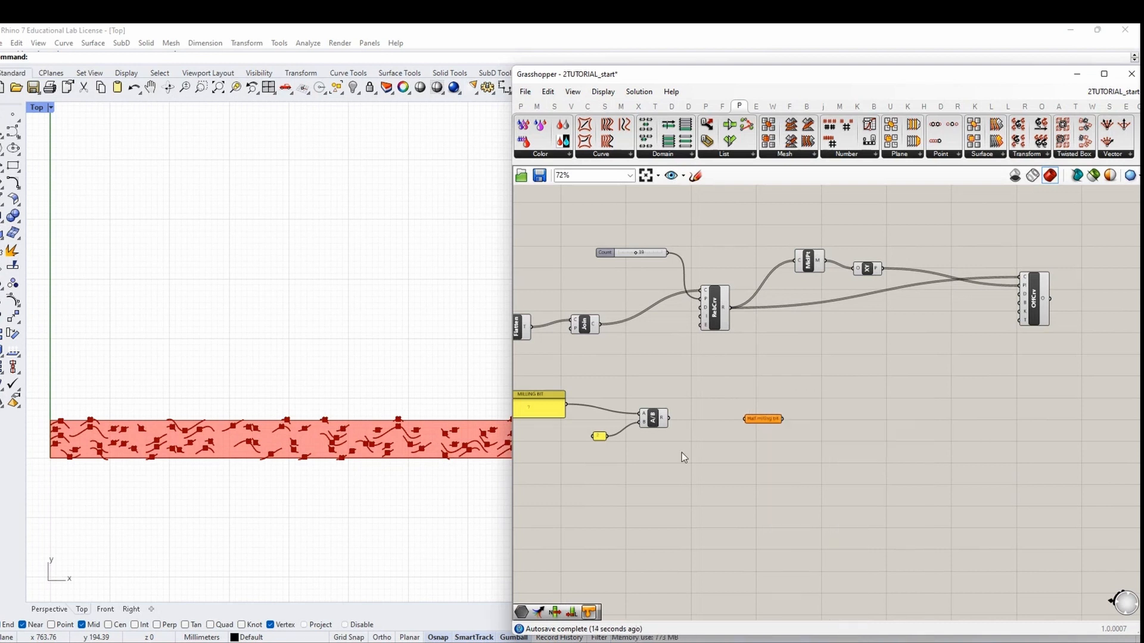
drag(673, 421, 732, 417)
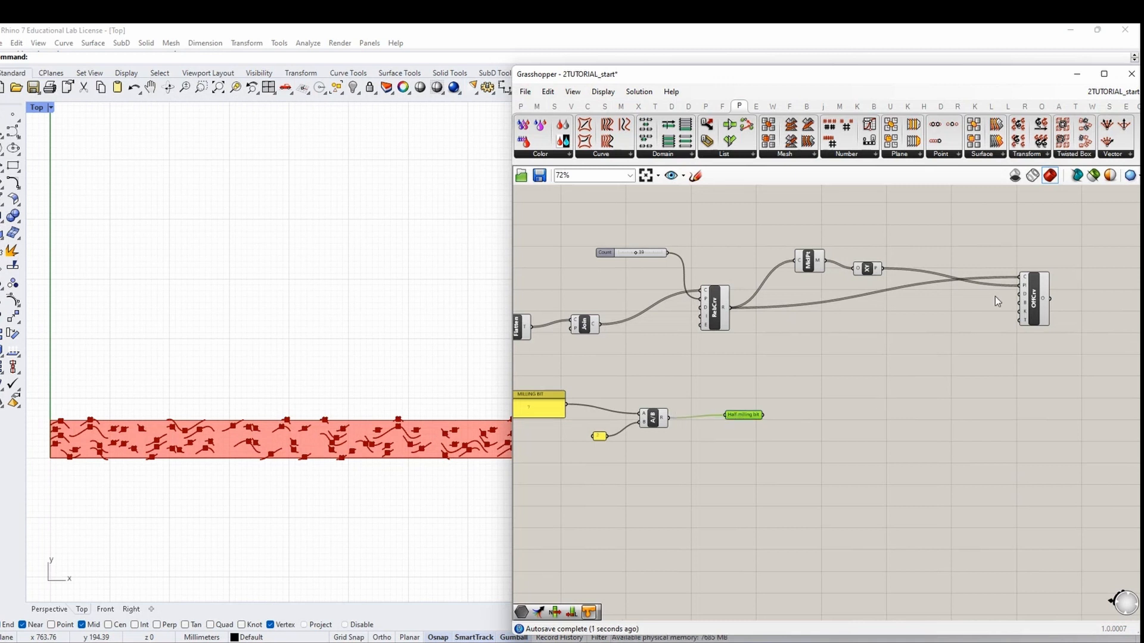
Add a Negative component beside the Offset Curve component
drag(1028, 298, 1023, 296)
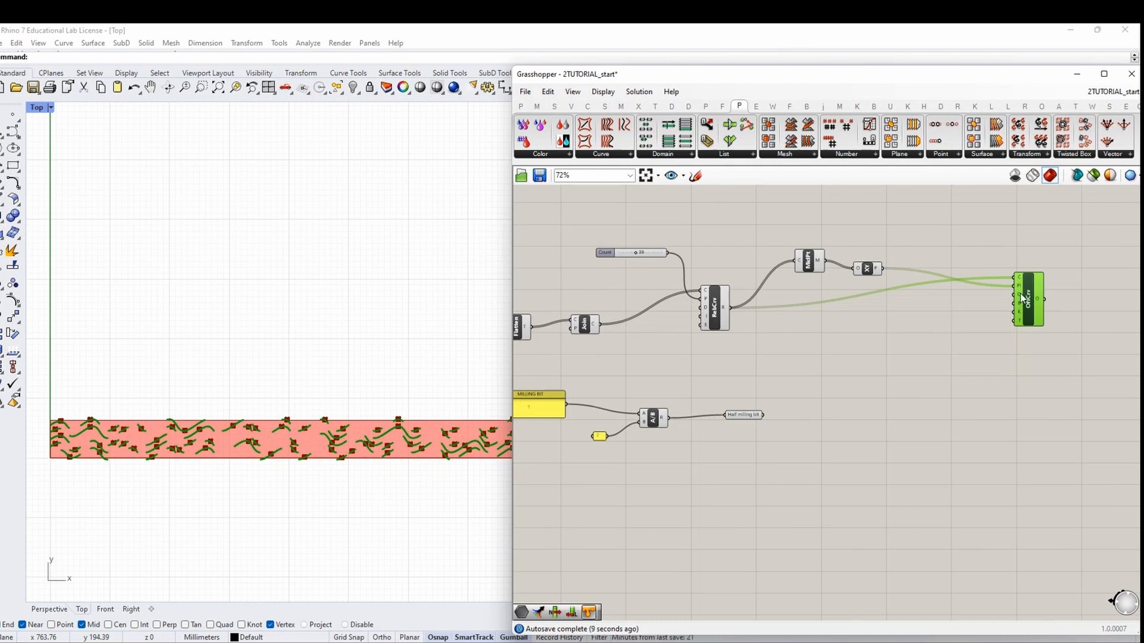
mouse_move(1020, 309)
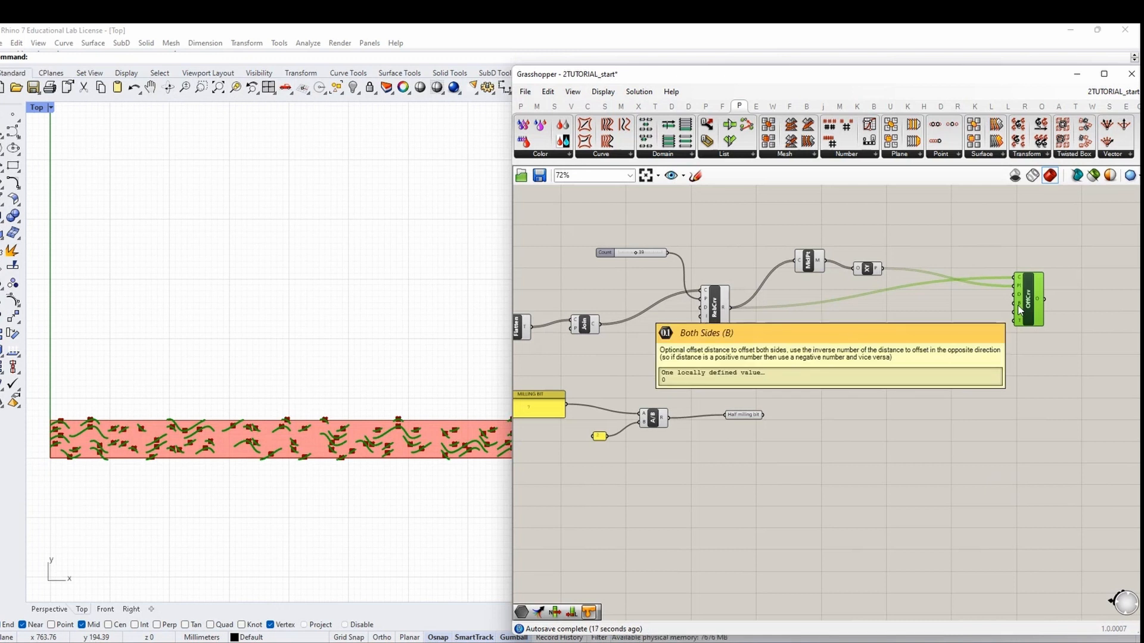
double_click(863, 413)
text(m)
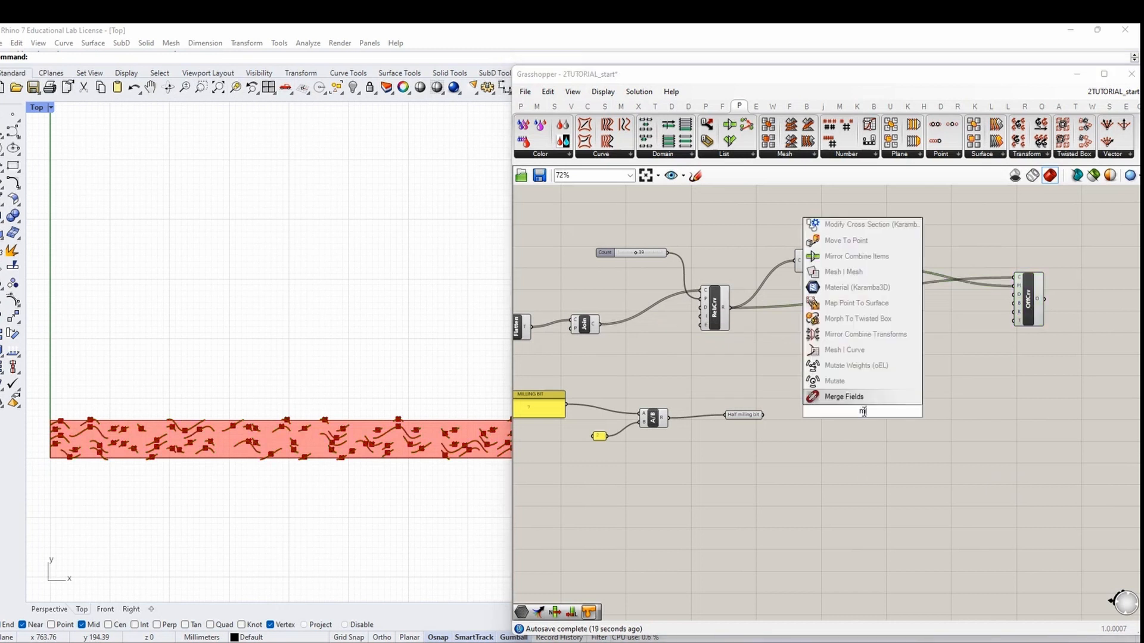
key(BackSpace)
text(neg)
key(Return)
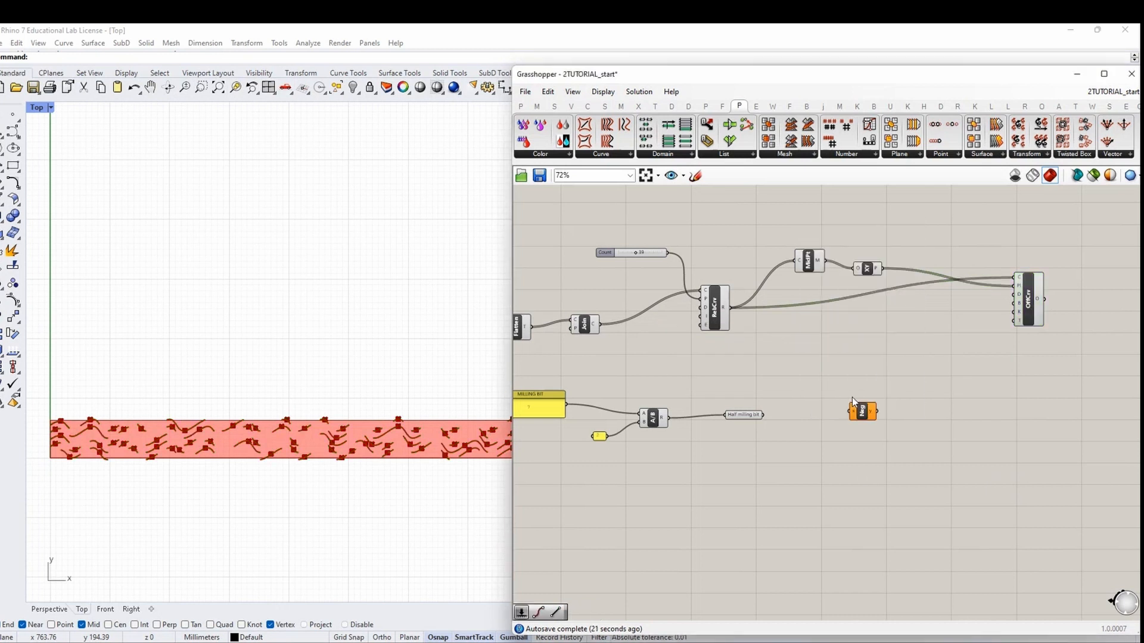
Wire Half milling bit into the offset distance and Negative, linking the negated value onward
drag(763, 415, 1013, 294)
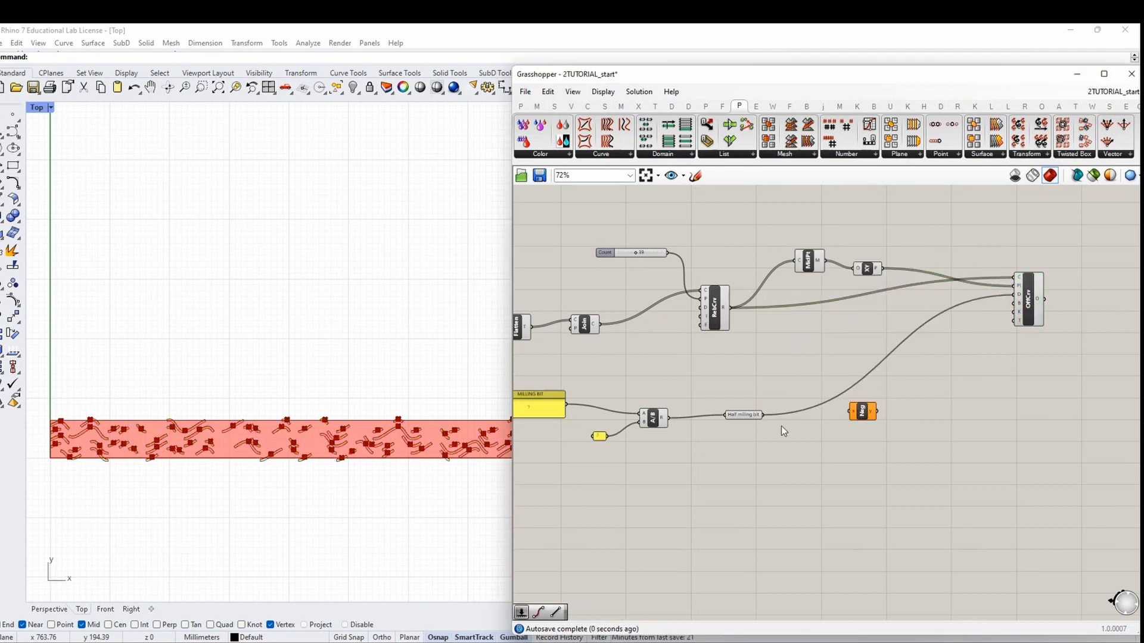
drag(764, 415, 1016, 307)
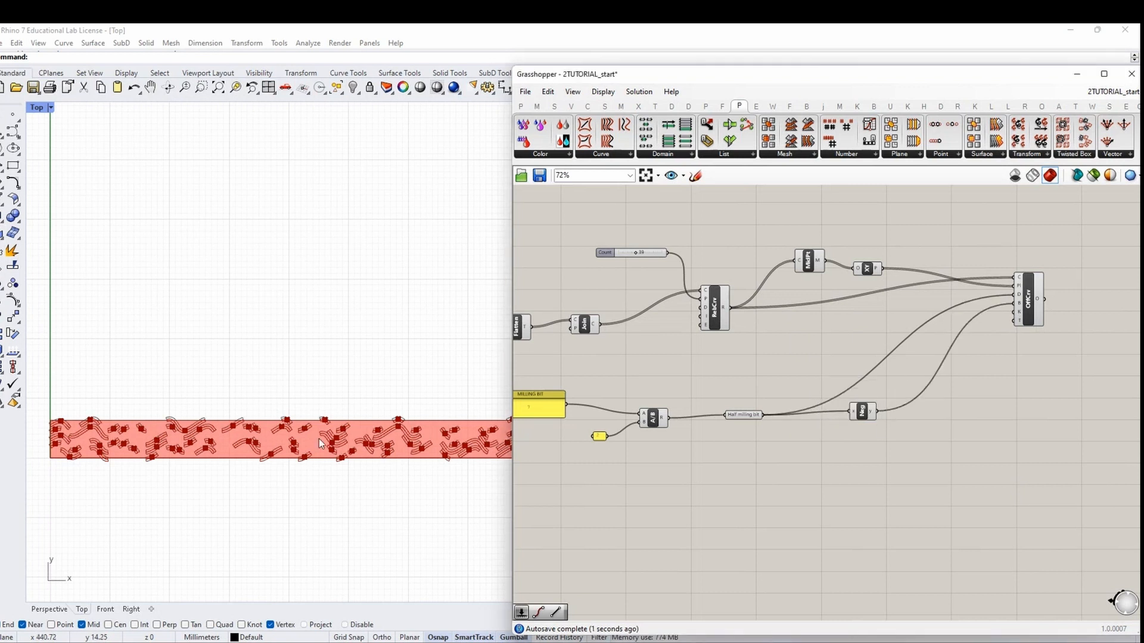
scroll(325, 451, up, 5)
mouse_move(1014, 304)
ctrl+mouse_down()
mouse_move(878, 414)
mouse_move(940, 327)
mouse_move(1015, 303)
ctrl+mouse_up()
Set an integer value on Offset Curve's K input and commit it
scroll(292, 327, down, 2)
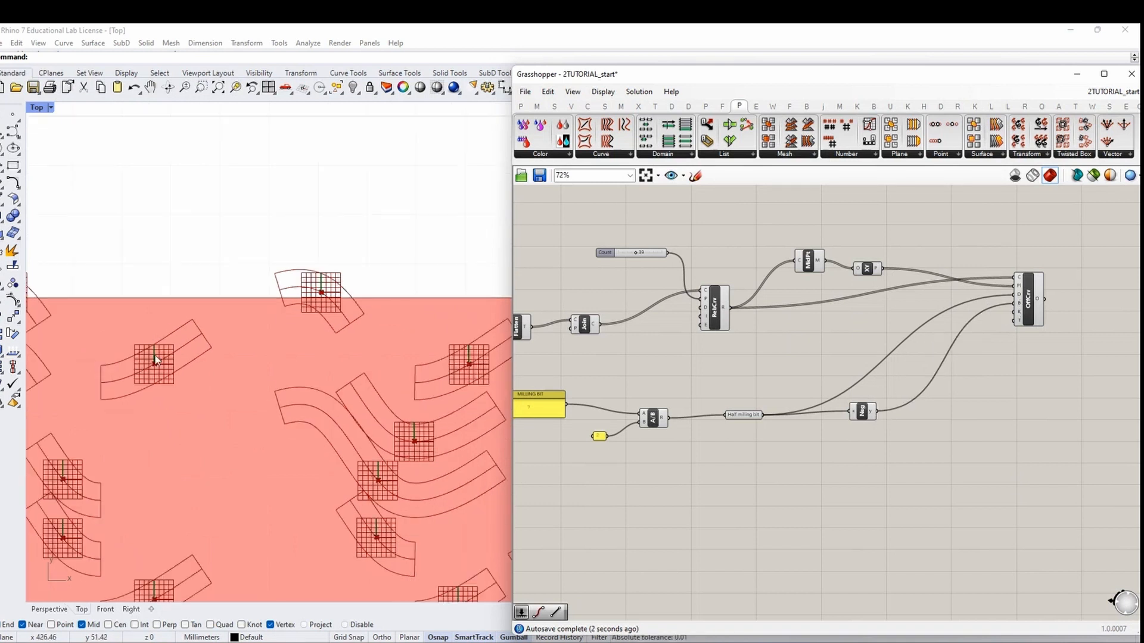
scroll(260, 370, up, 2)
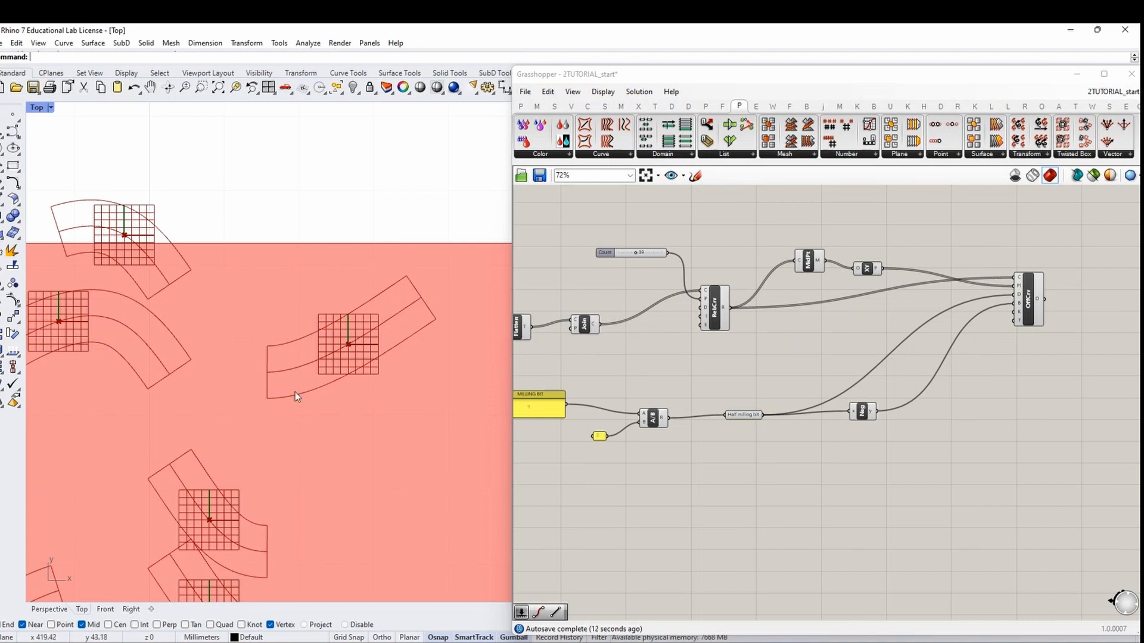
scroll(1020, 326, up, 3)
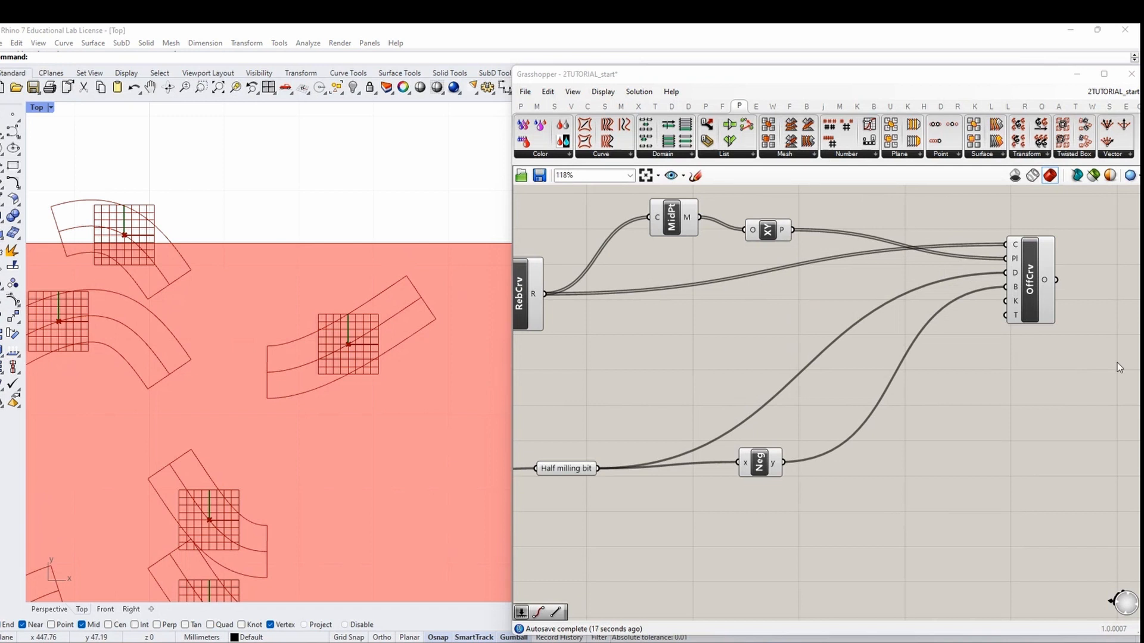
right_click(1016, 302)
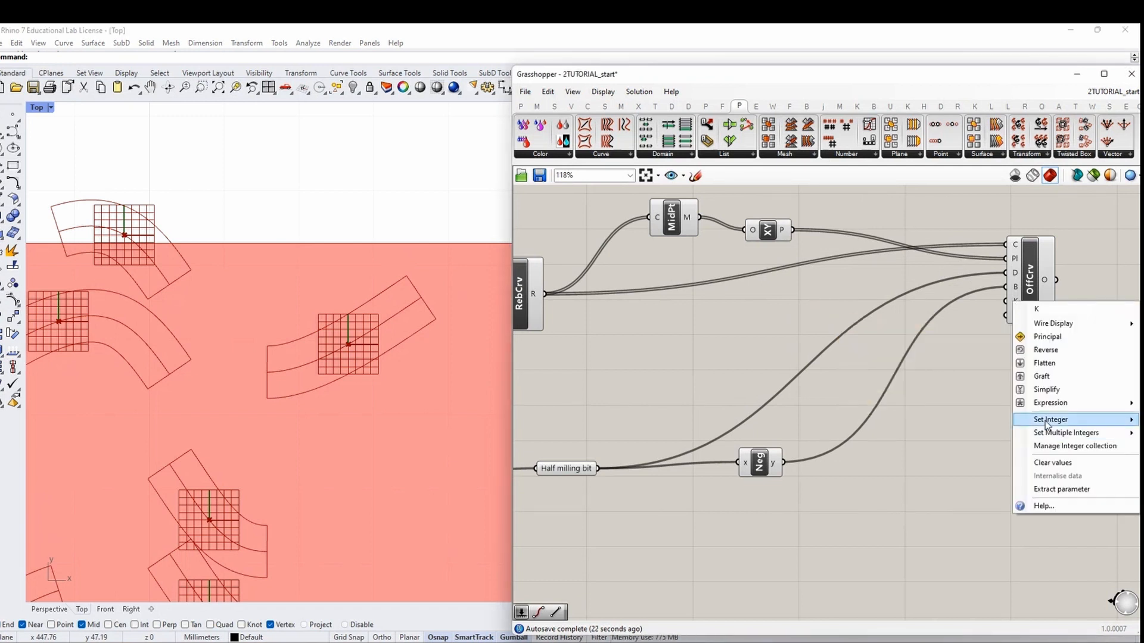
click(970, 366)
right_drag(1001, 351, 809, 360)
right_click(815, 309)
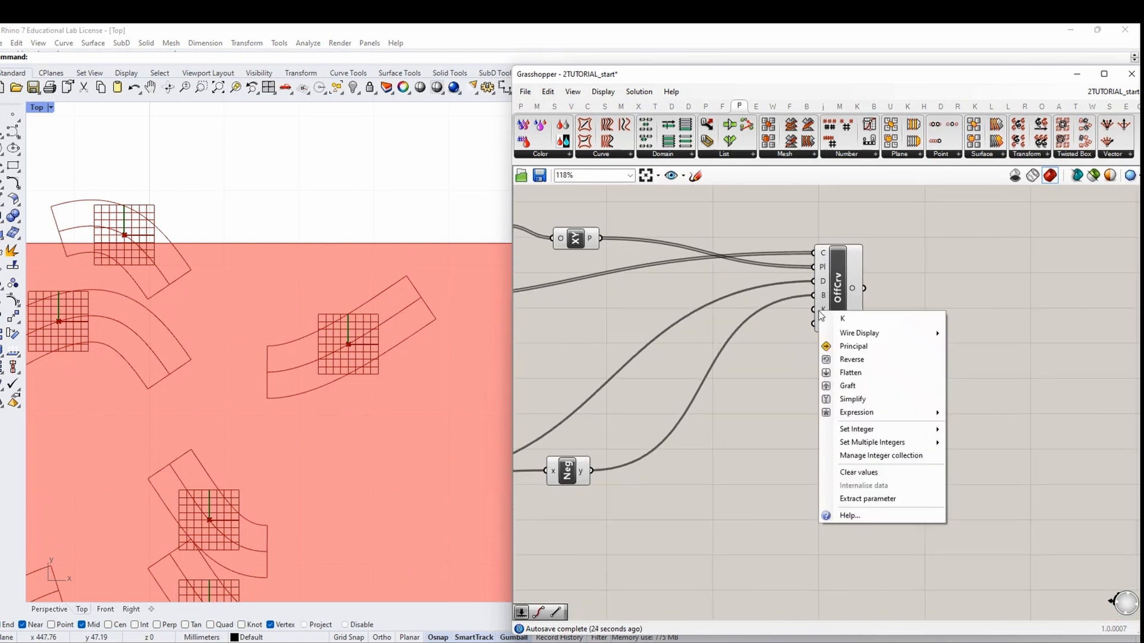
mouse_move(882, 429)
click(968, 434)
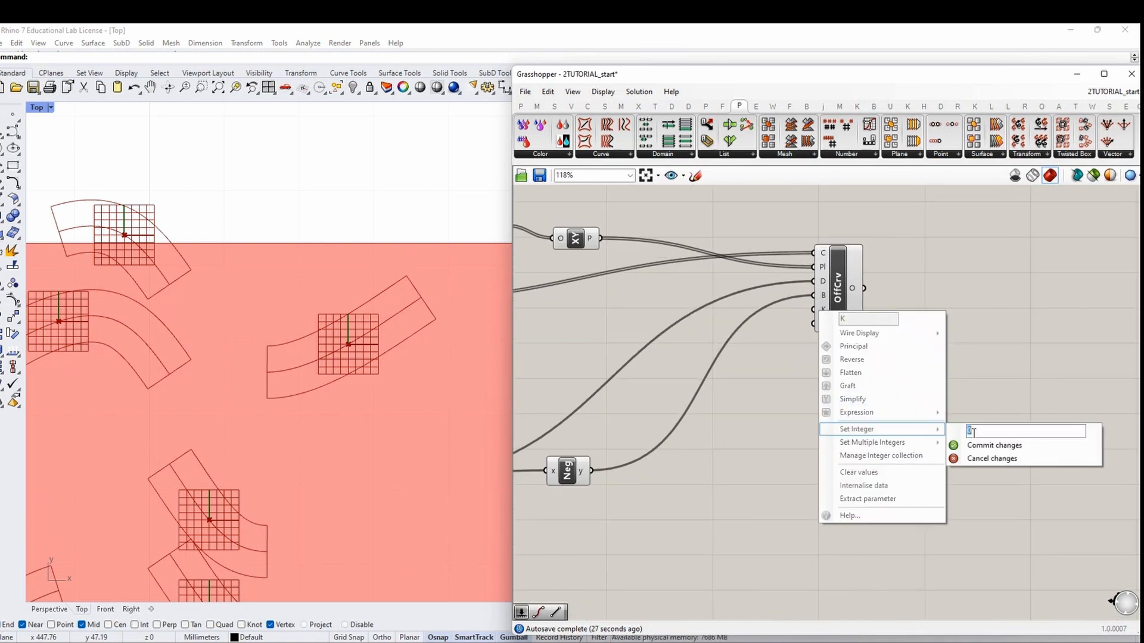
click(978, 447)
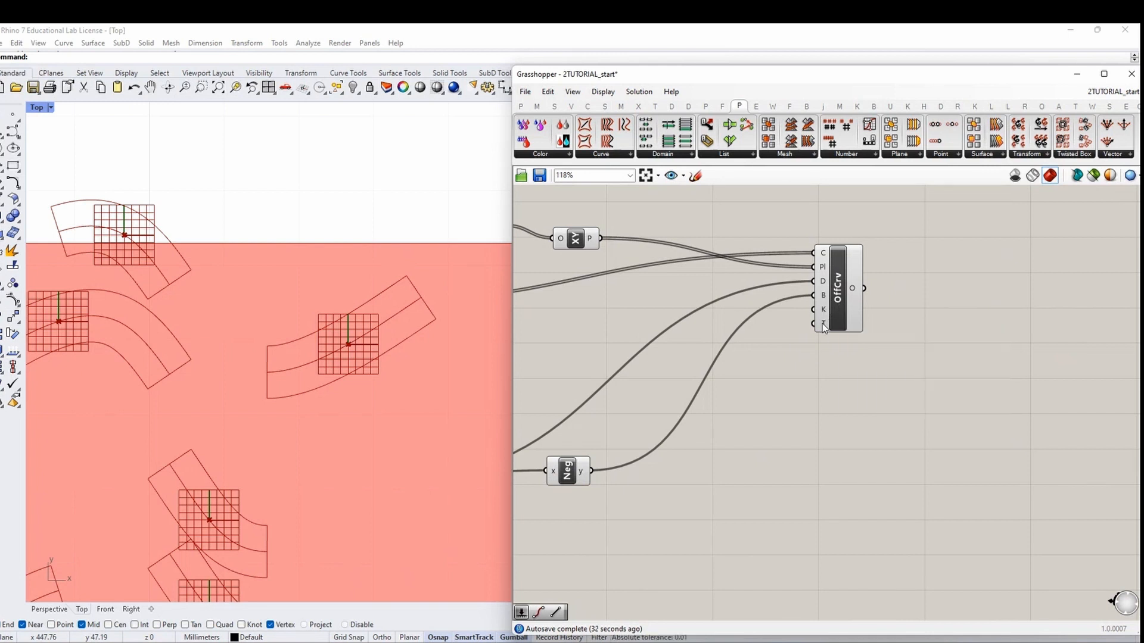
Set the offset's cap type to rounded caps
mouse_move(824, 328)
right_click(823, 327)
mouse_move(861, 445)
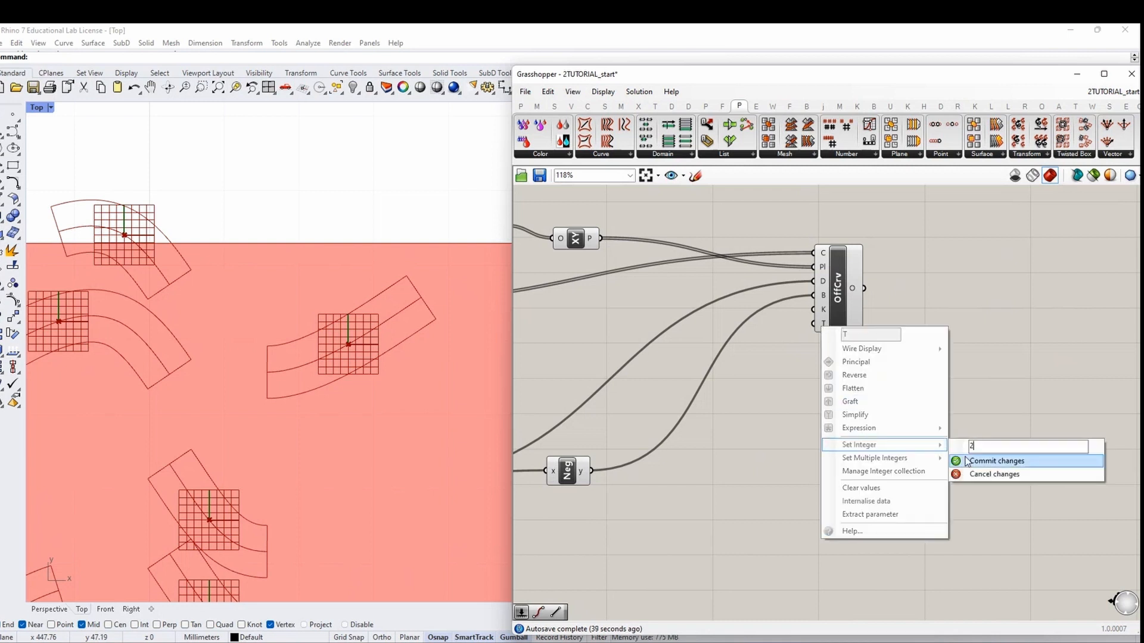
click(966, 462)
scroll(384, 338, down, 6)
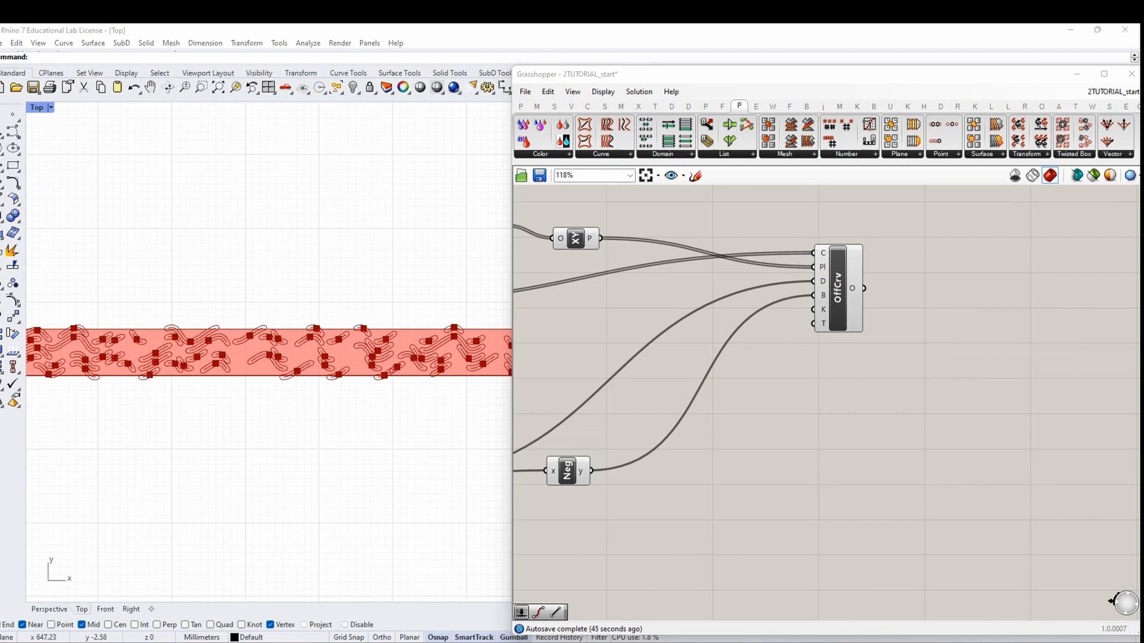
Add a Rebuild Curve component fed by the offset curves
scroll(980, 361, down, 2)
double_click(981, 362)
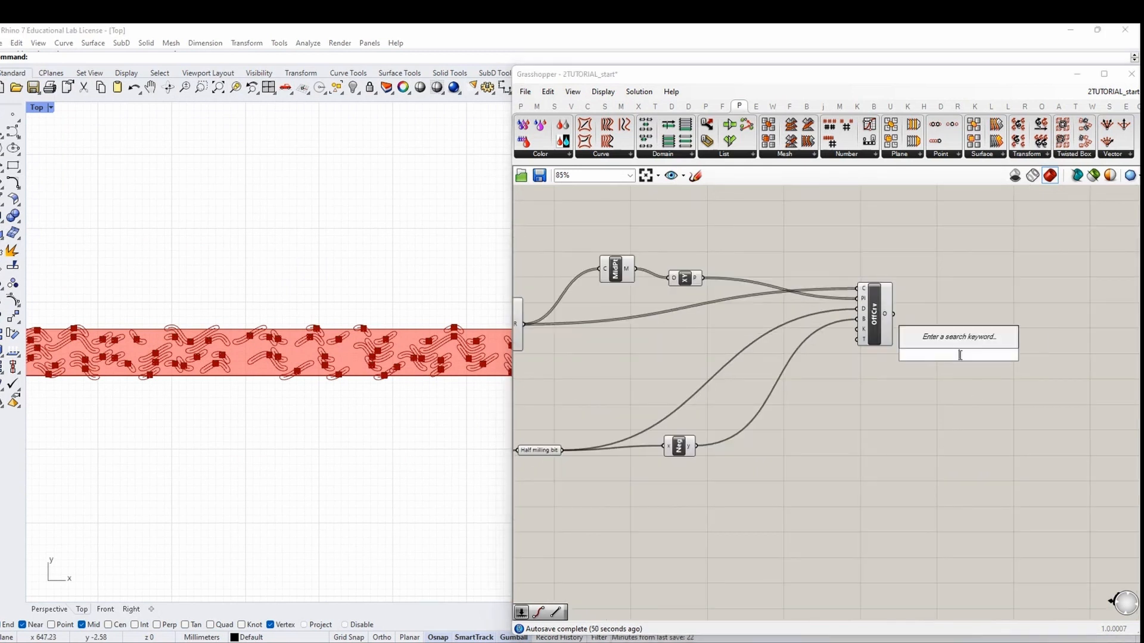
text(reb curve)
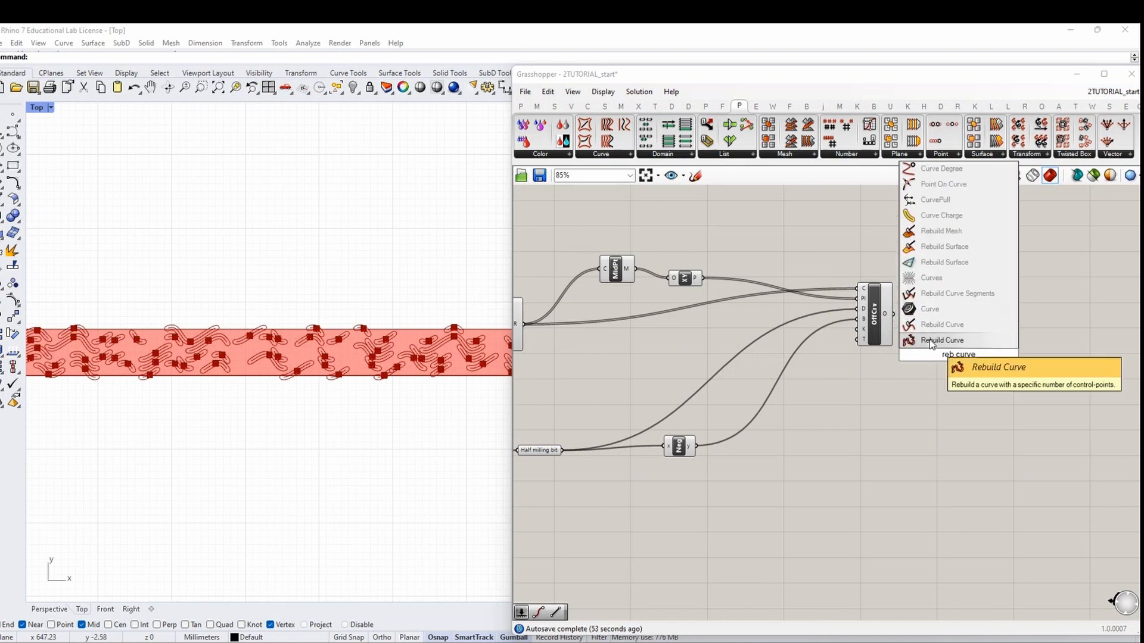
key(Return)
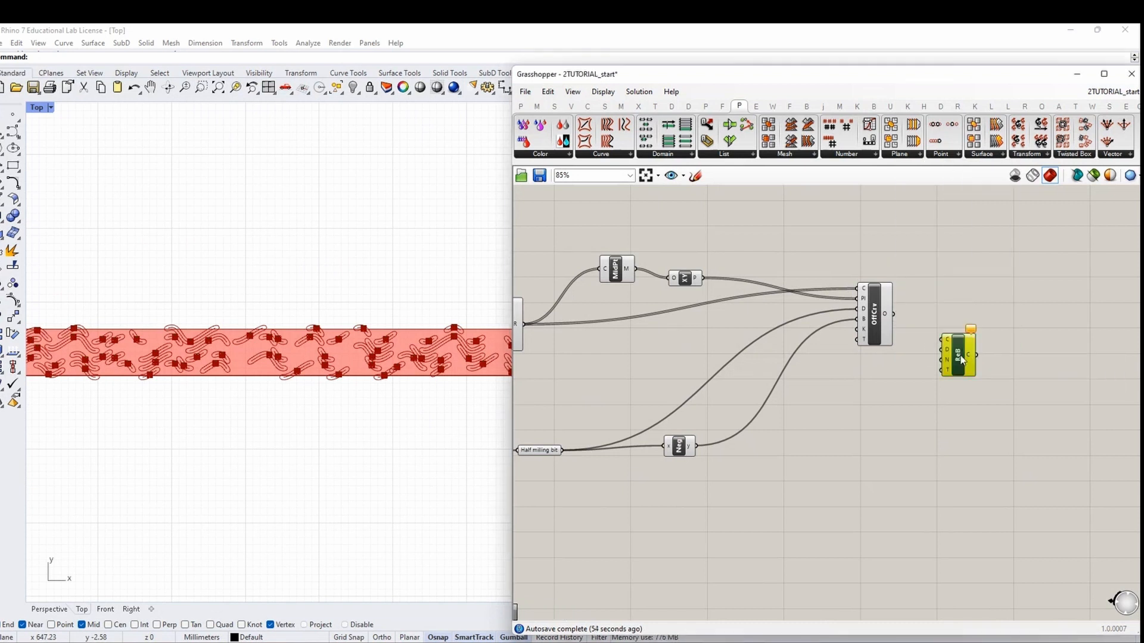
key(Delete)
double_click(963, 358)
text(rebuild)
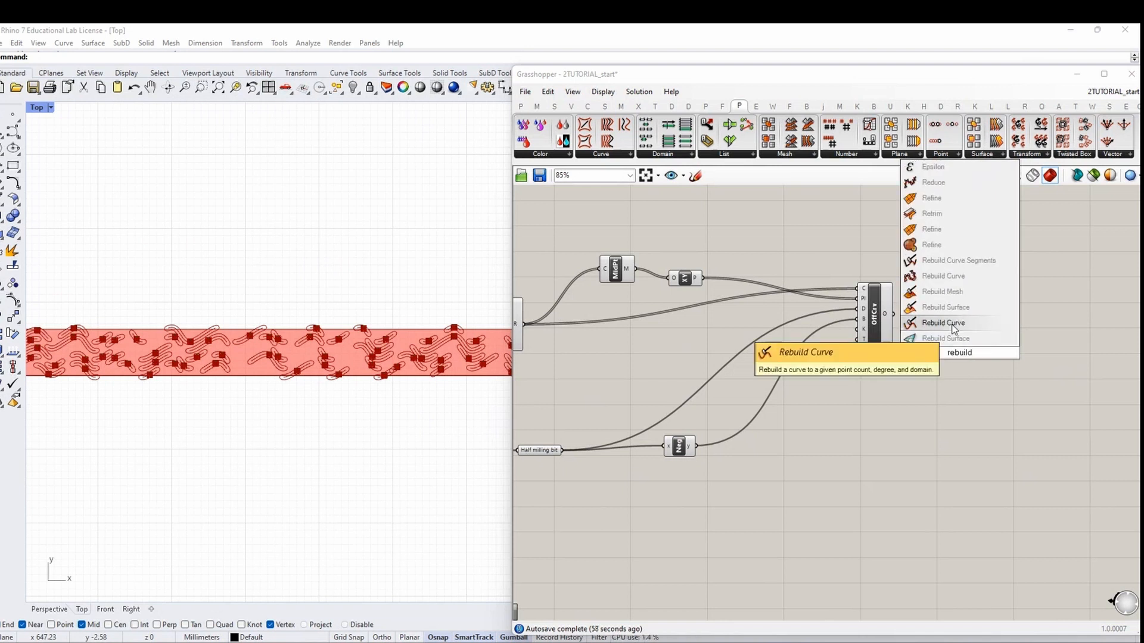
click(954, 329)
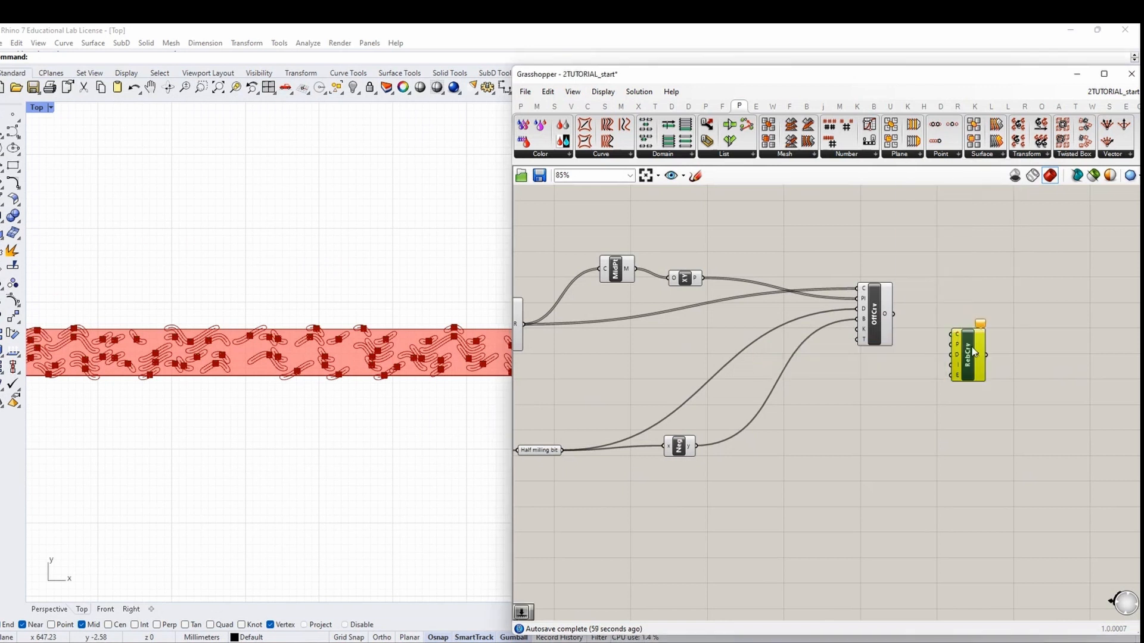
drag(895, 314, 960, 351)
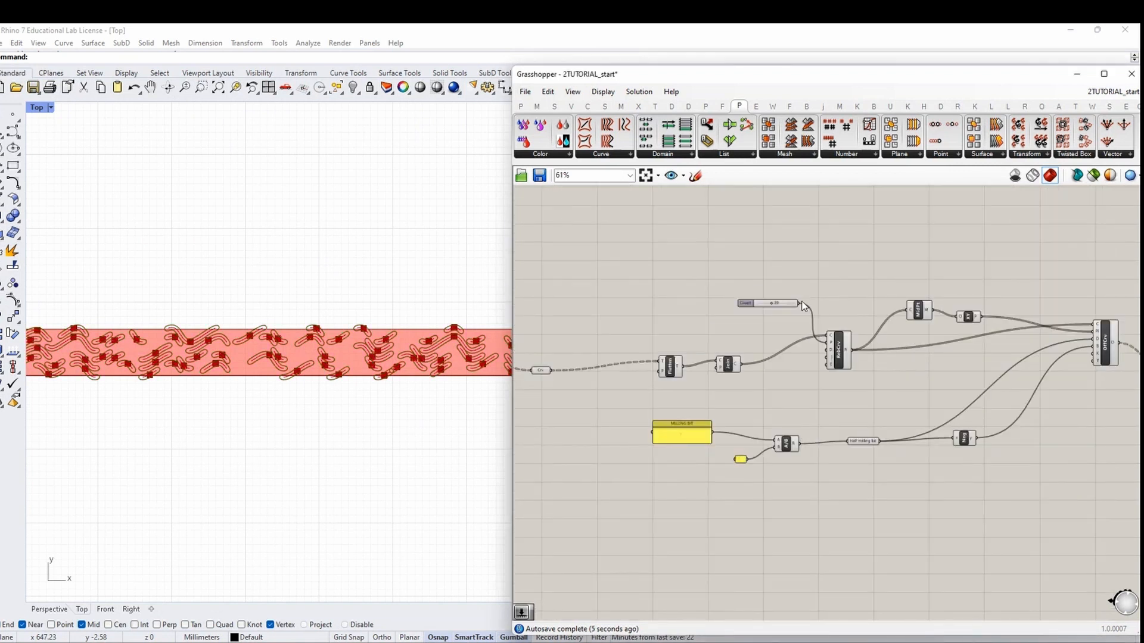
Use the Count slider as the Rebuild Curve point count
drag(798, 304, 1038, 363)
scroll(824, 308, down, 2)
scroll(1038, 363, up, 5)
drag(1039, 363, 1095, 352)
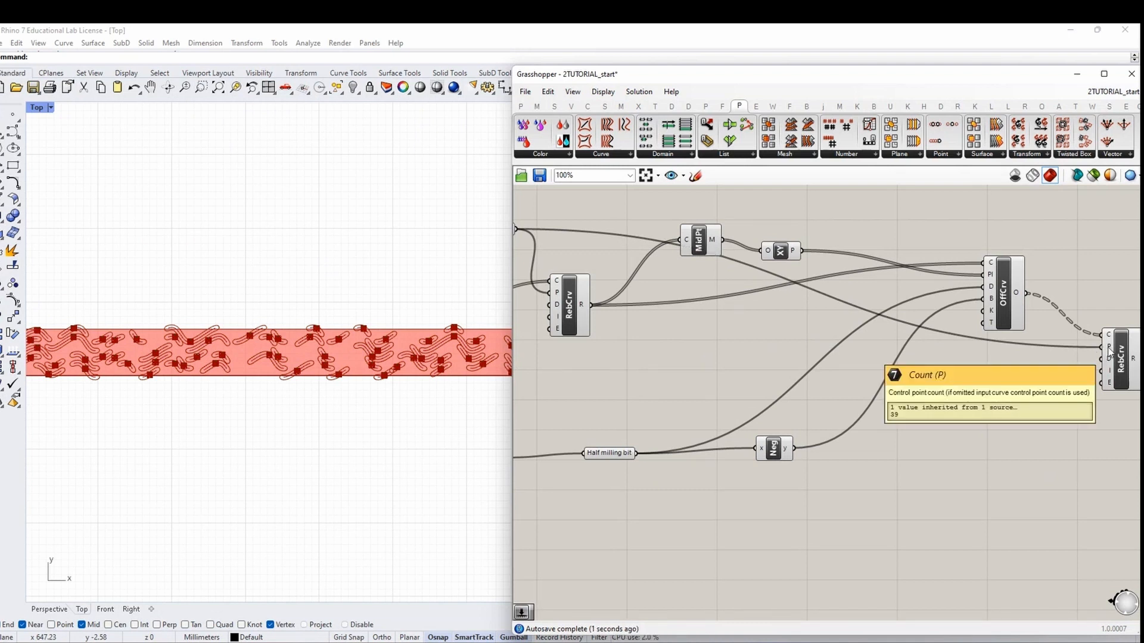
right_drag(1110, 352, 856, 349)
click(855, 347)
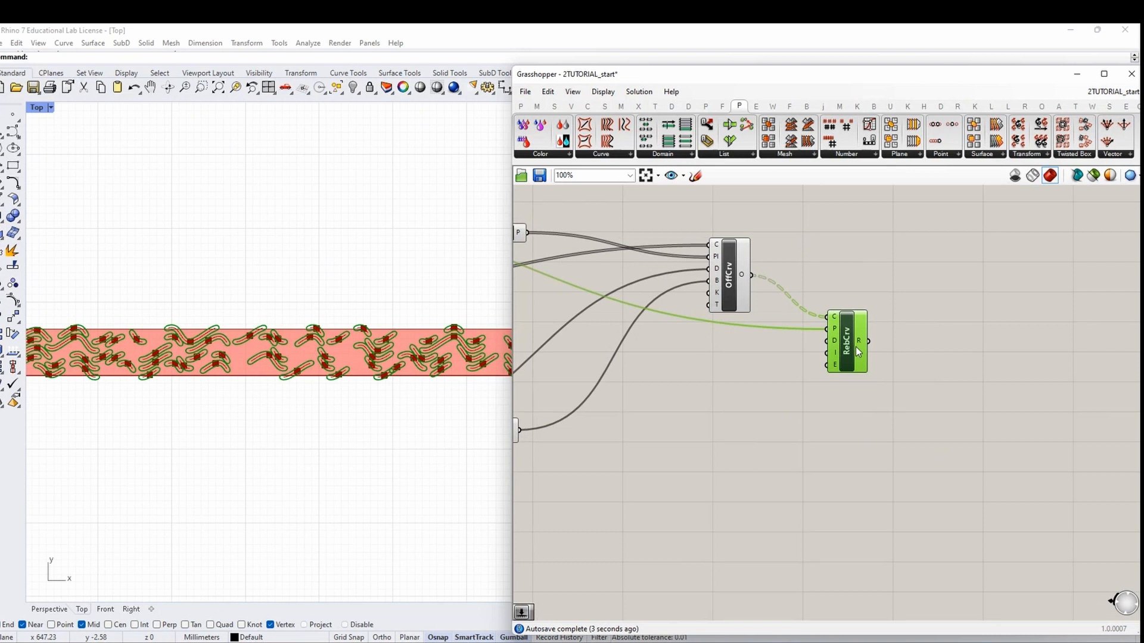
click(959, 341)
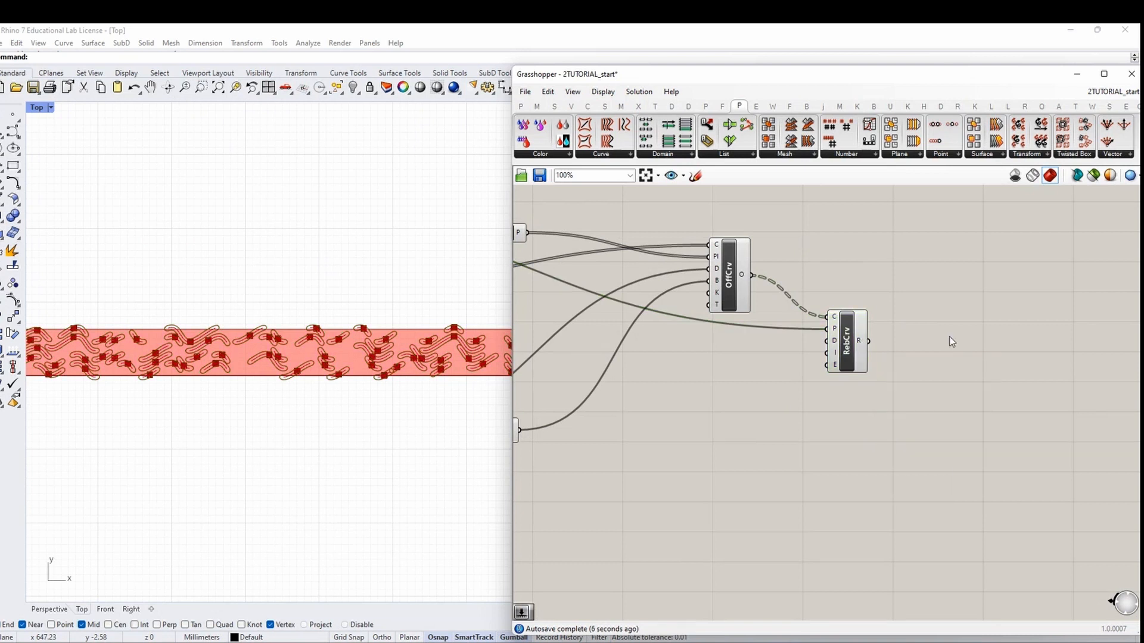
click(859, 342)
Check the rebuilt curves in a temporary panel, then feed them into a Surface parameter
click(520, 106)
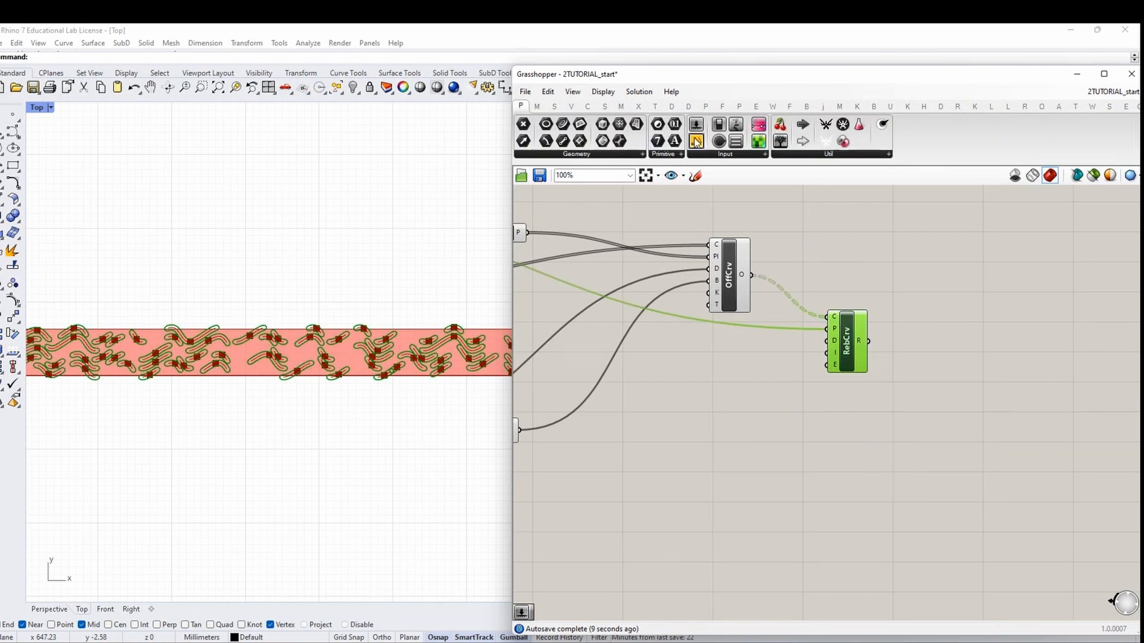
drag(695, 141, 971, 333)
drag(869, 341, 921, 335)
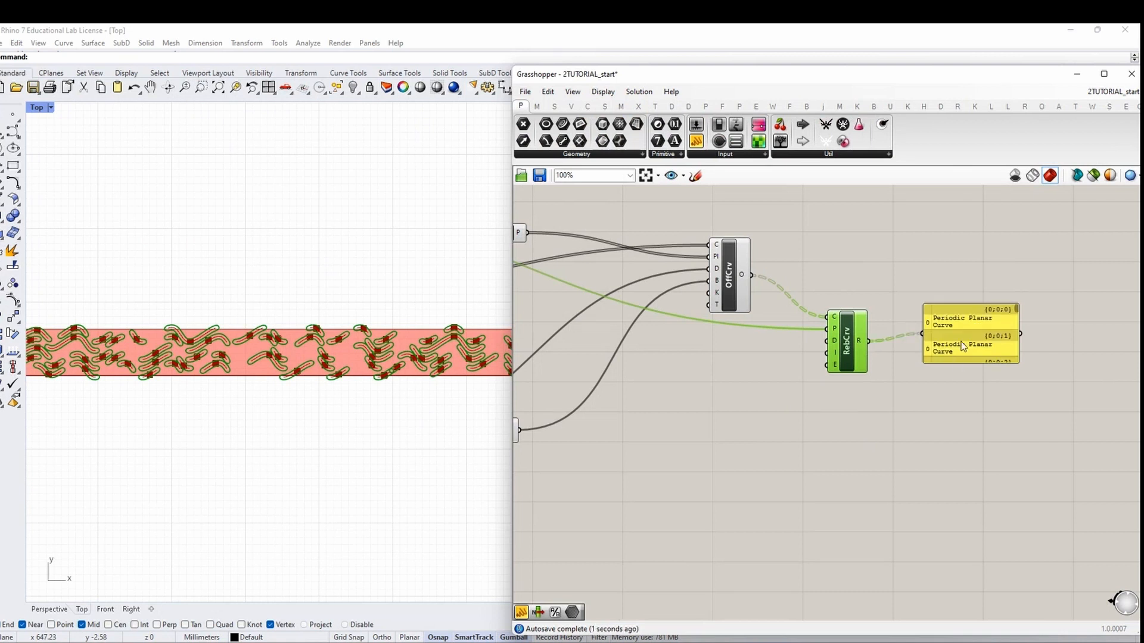
click(963, 346)
key(Delete)
double_click(954, 349)
text(sur)
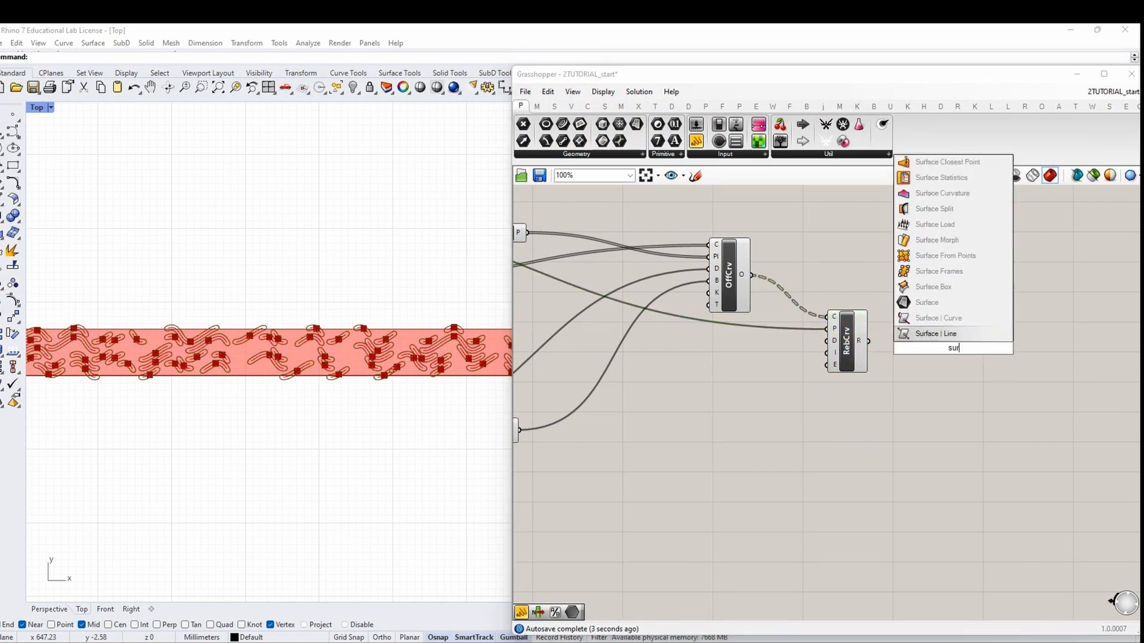
text(face)
key(Return)
drag(869, 342, 953, 352)
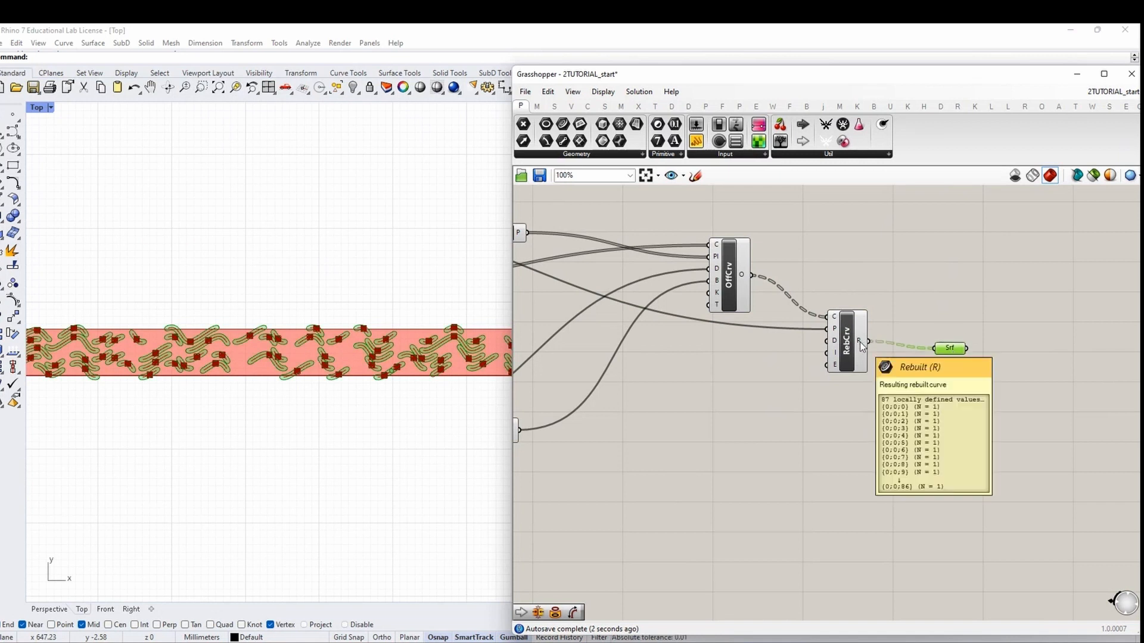
right_drag(952, 376, 767, 378)
scroll(778, 309, down, 1)
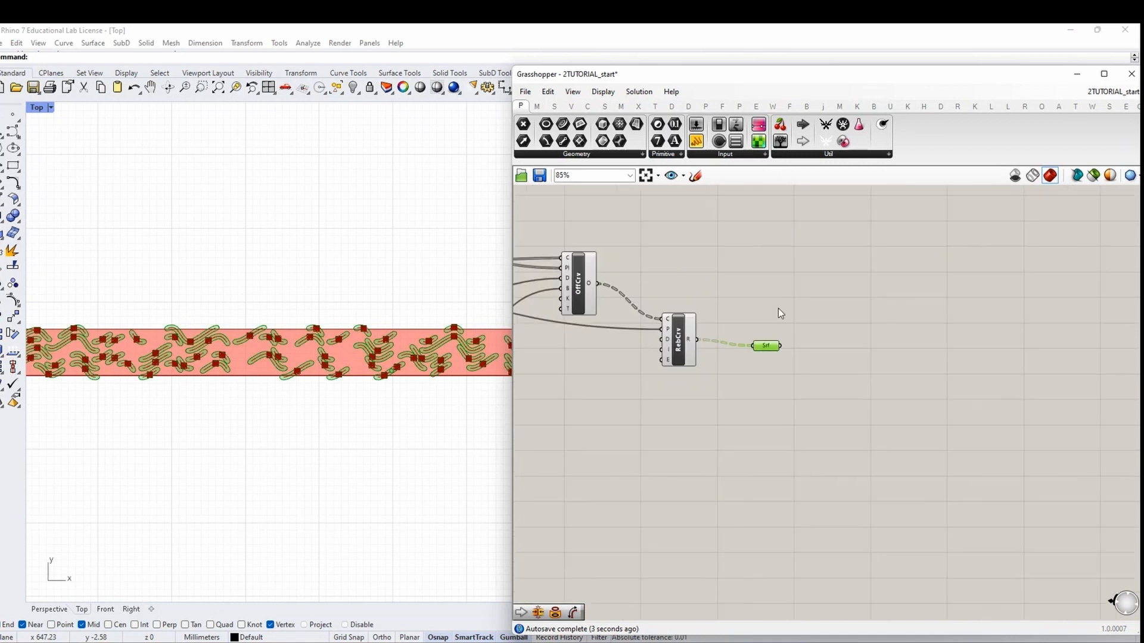
Add a Custom Preview component fed by the Srf surfaces
double_click(853, 337)
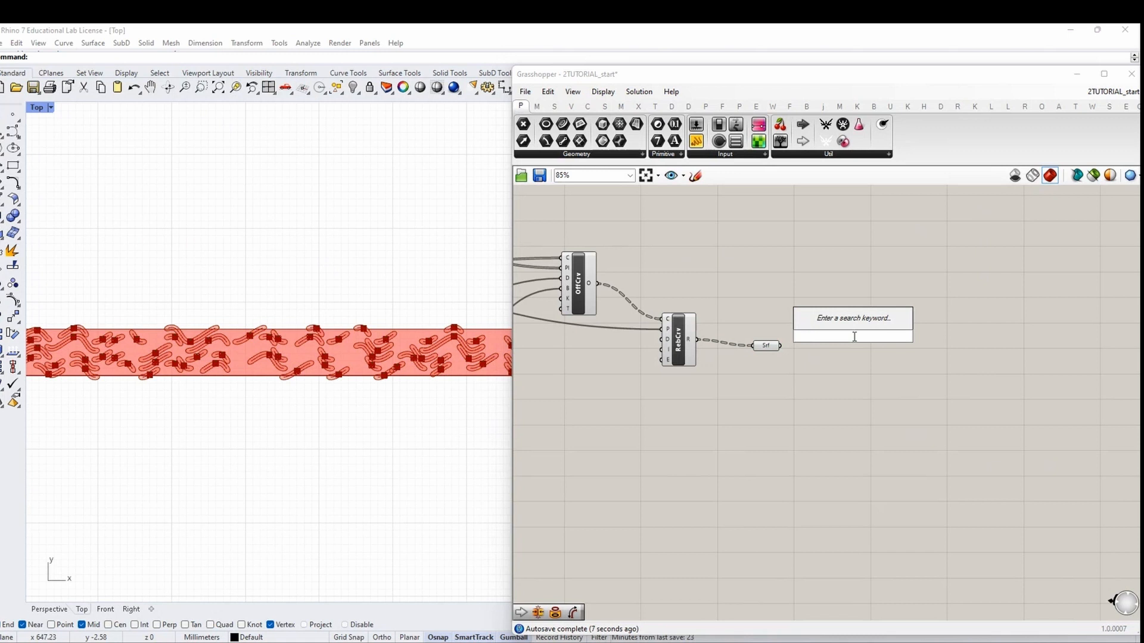
text(create)
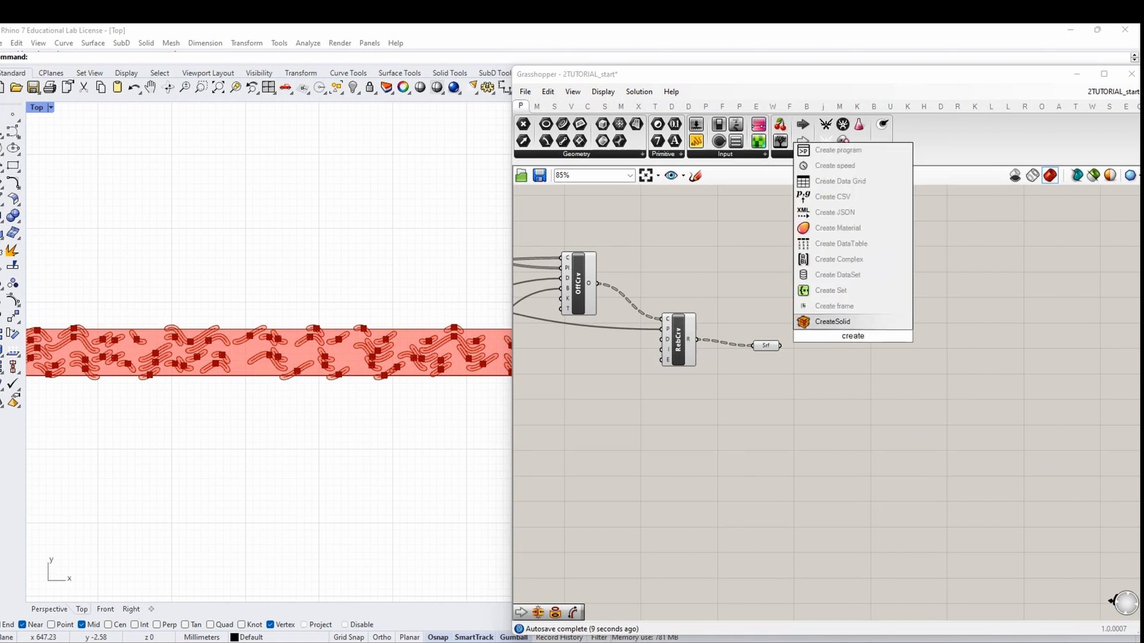
key(Escape)
double_click(864, 337)
text(custo)
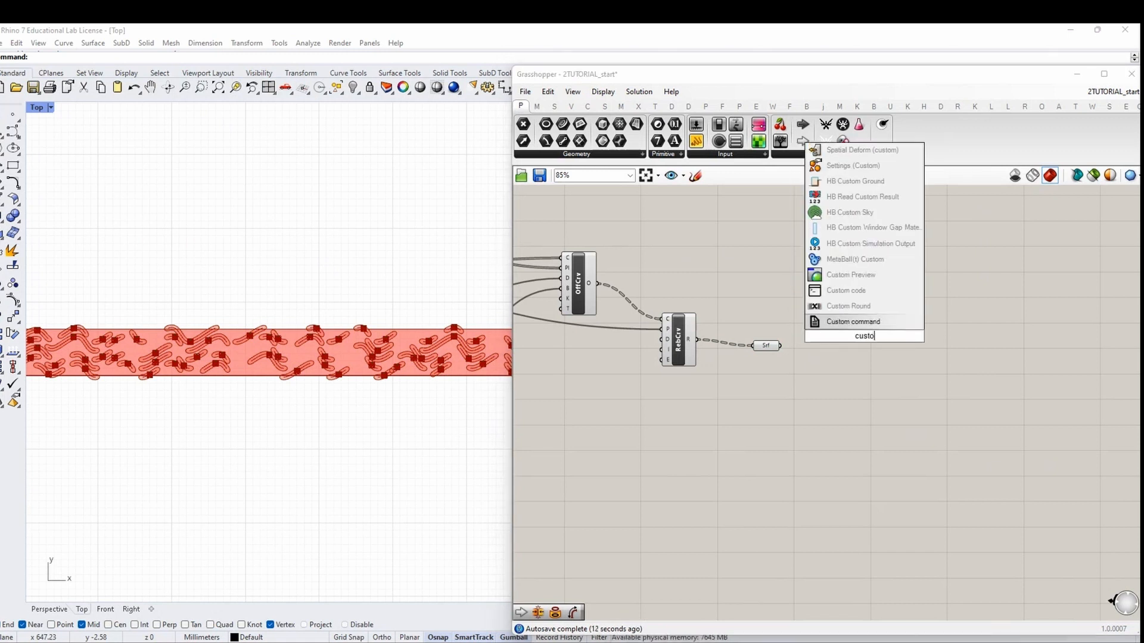
text(m preview)
key(Return)
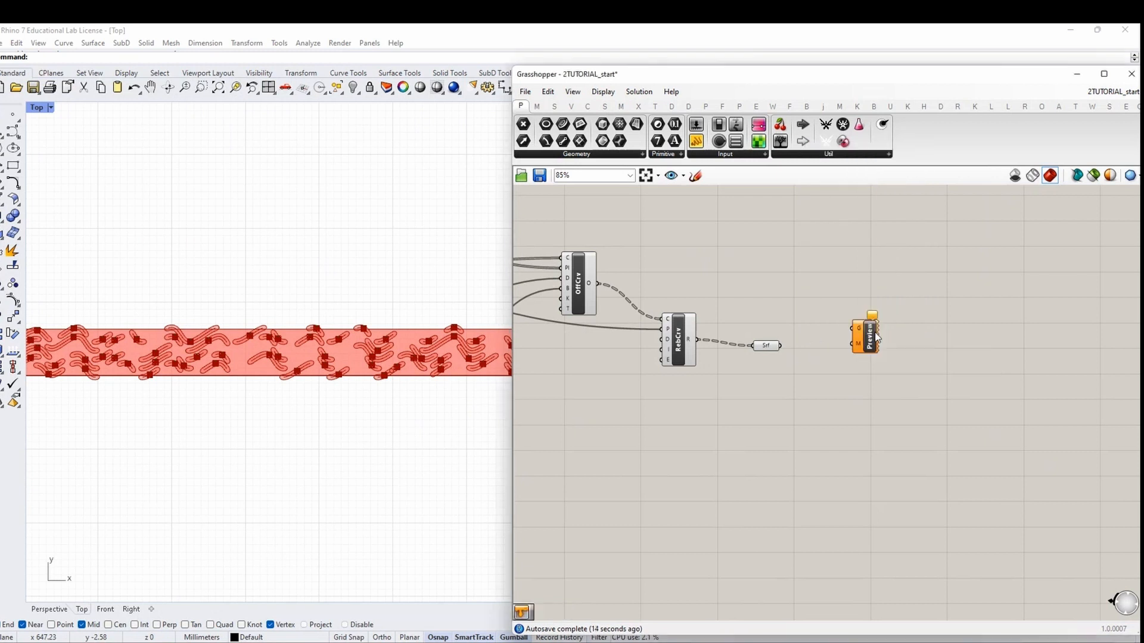
drag(876, 337, 903, 355)
drag(780, 346, 917, 357)
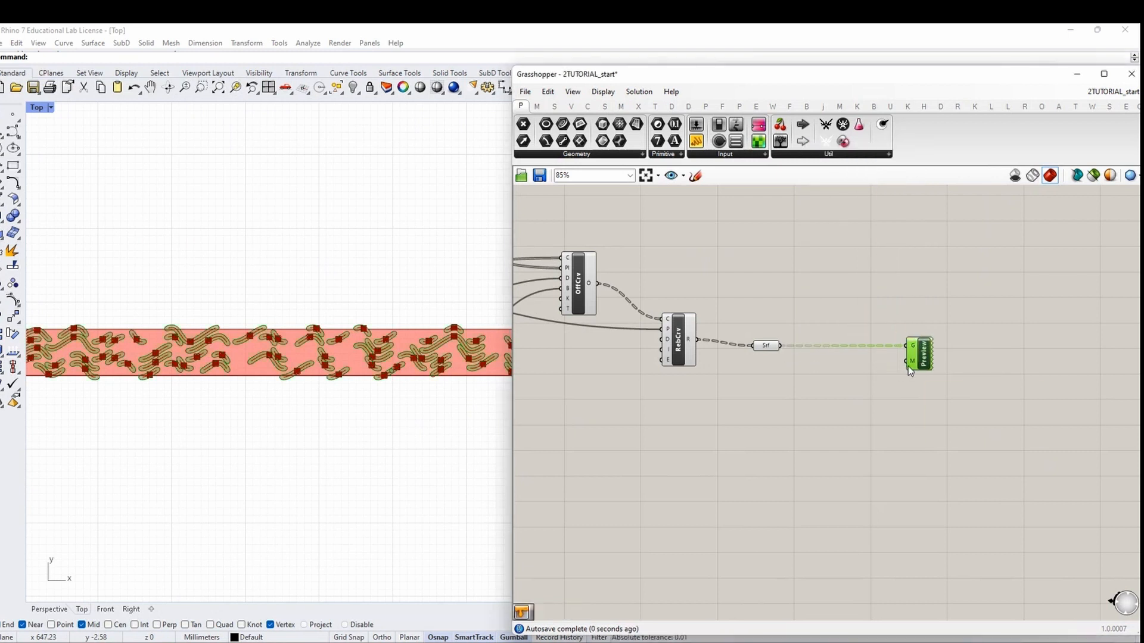
Add a Colour Swatch set to pale yellow for the preview material
double_click(848, 382)
text(colou)
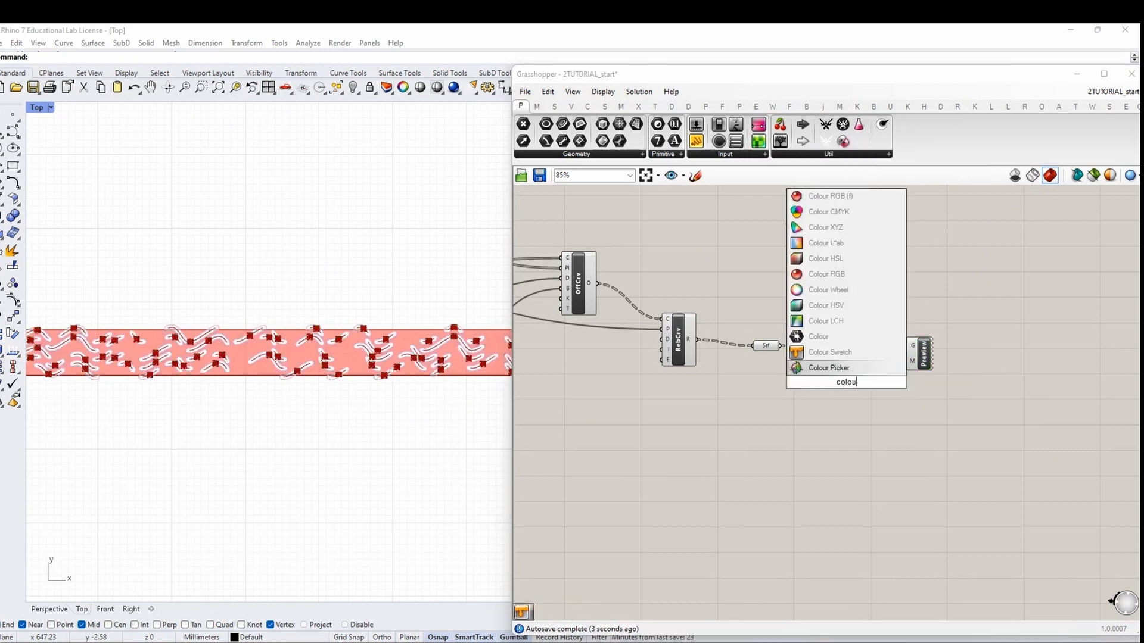
text(r swatch)
key(Return)
click(858, 383)
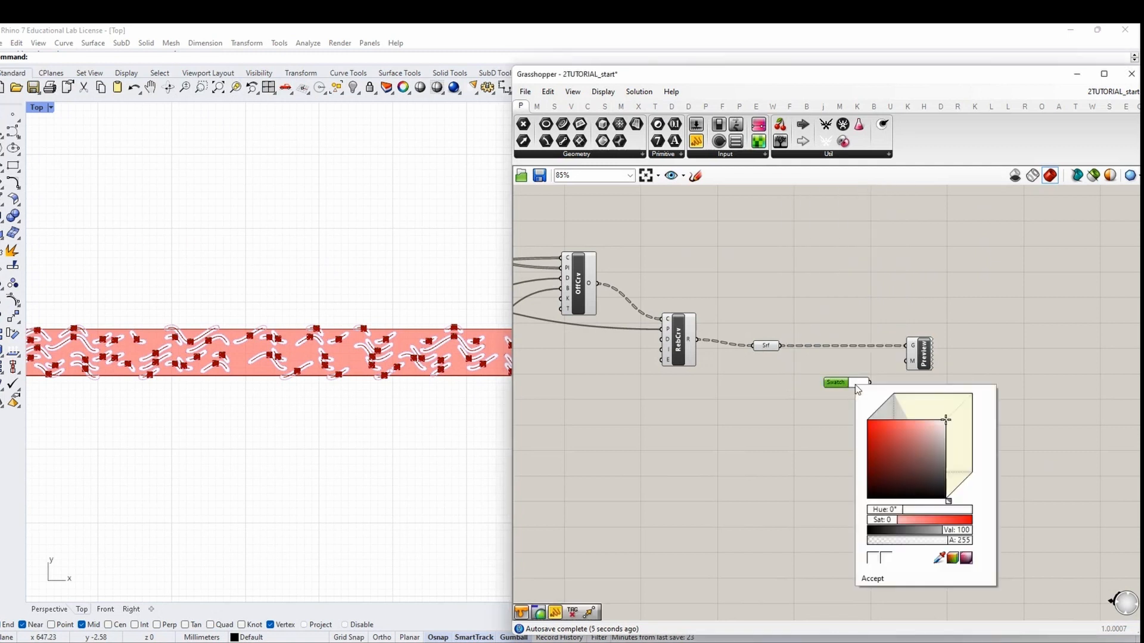
click(953, 559)
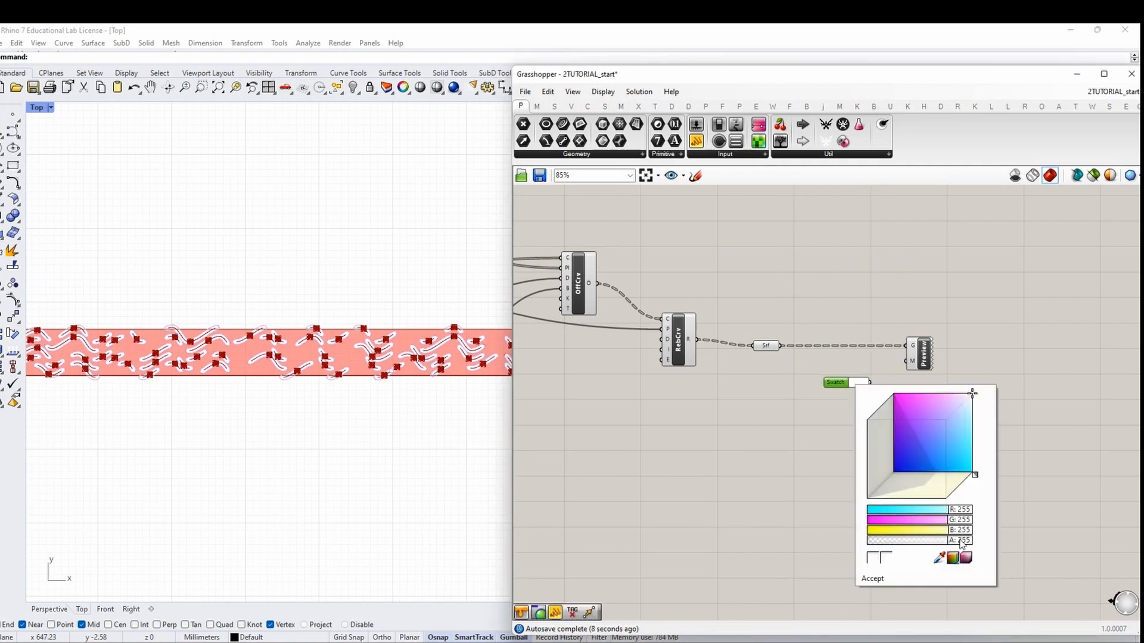
drag(961, 530, 905, 523)
click(967, 559)
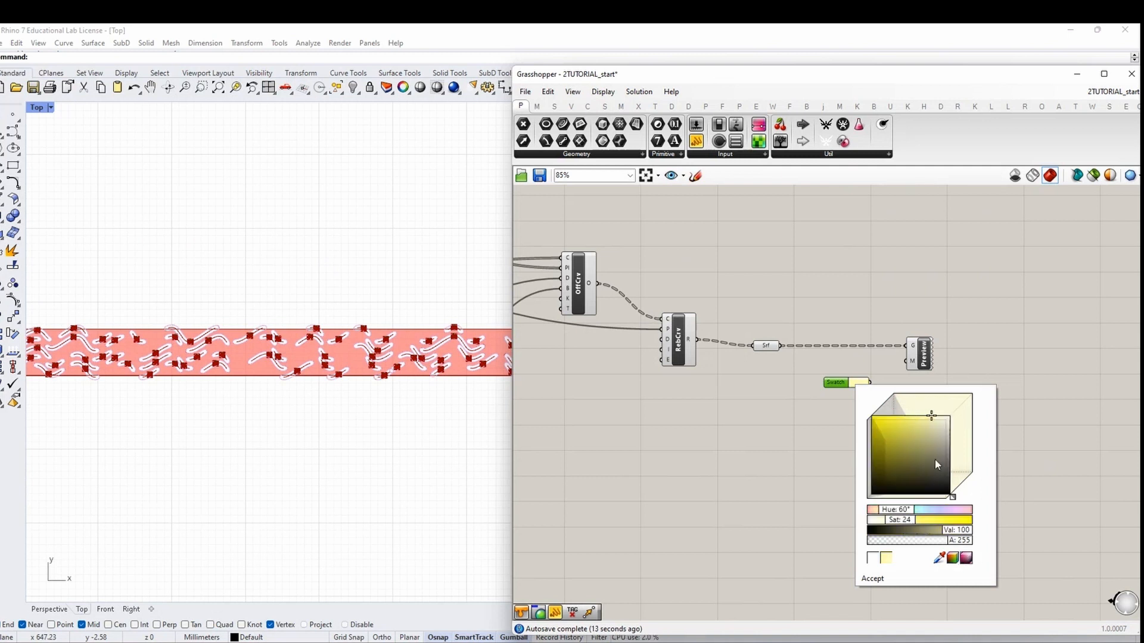
drag(934, 416, 934, 420)
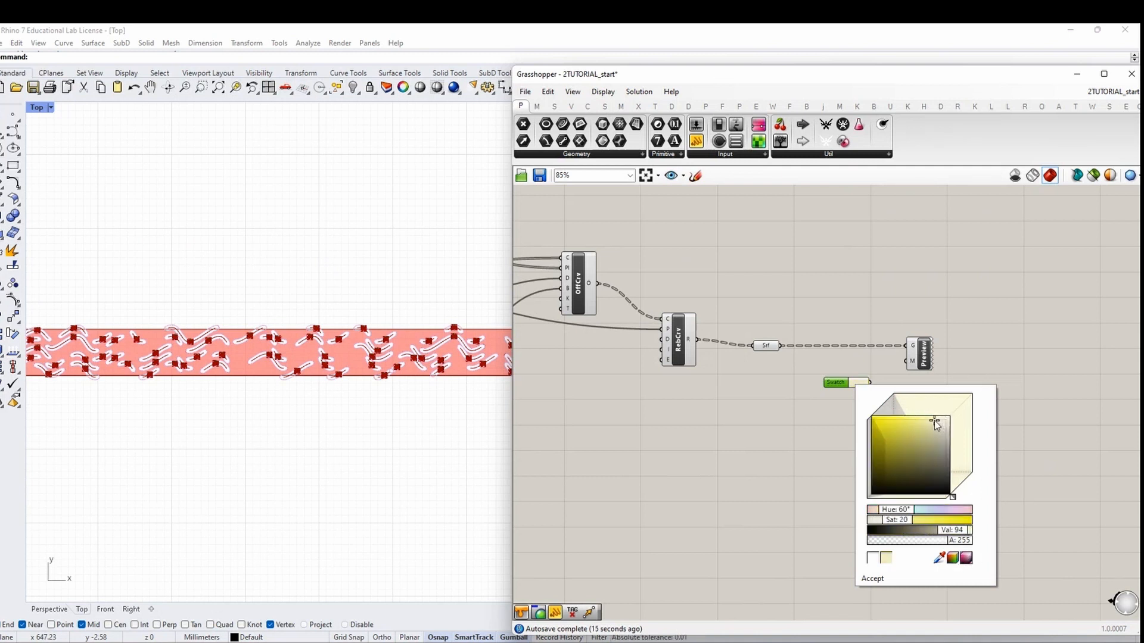
scroll(877, 379, up, 2)
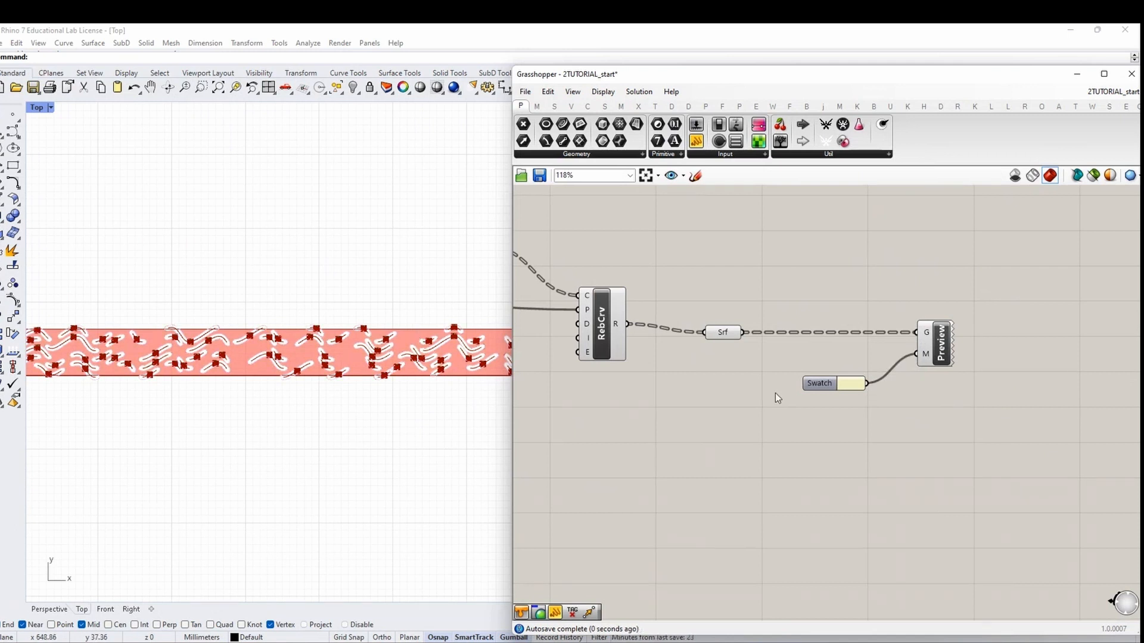
scroll(934, 364, down, 3)
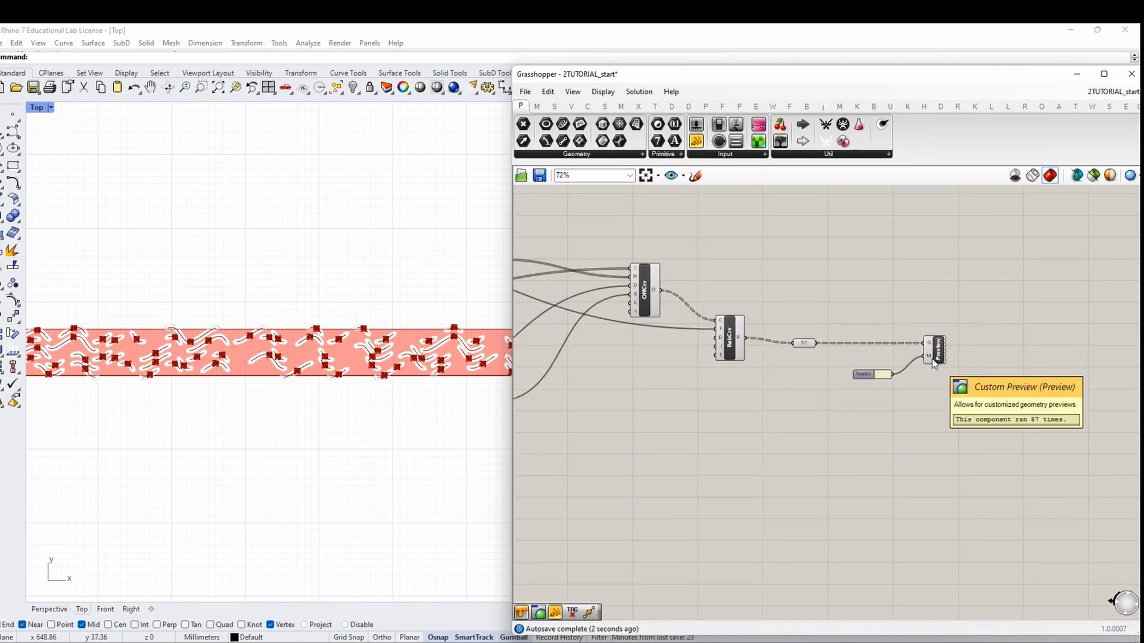
scroll(934, 363, down, 4)
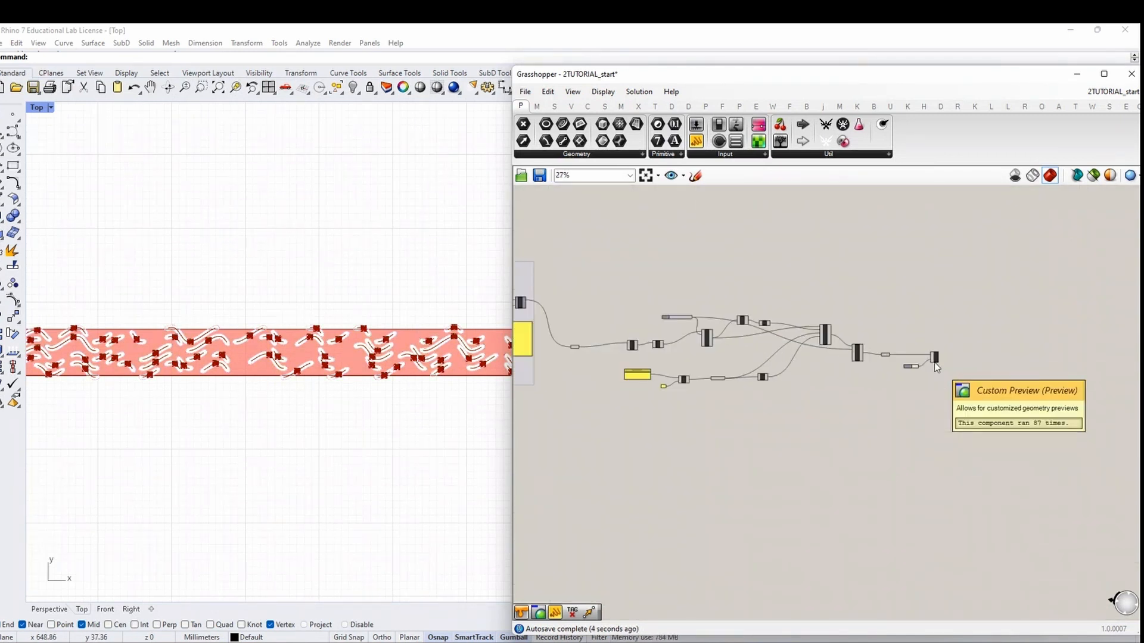
scroll(934, 362, up, 6)
Duplicate the Swatch and Custom Preview pair and place the copy below
drag(968, 400, 852, 337)
key(ctrl+c)
key(ctrl+v)
drag(940, 351, 930, 466)
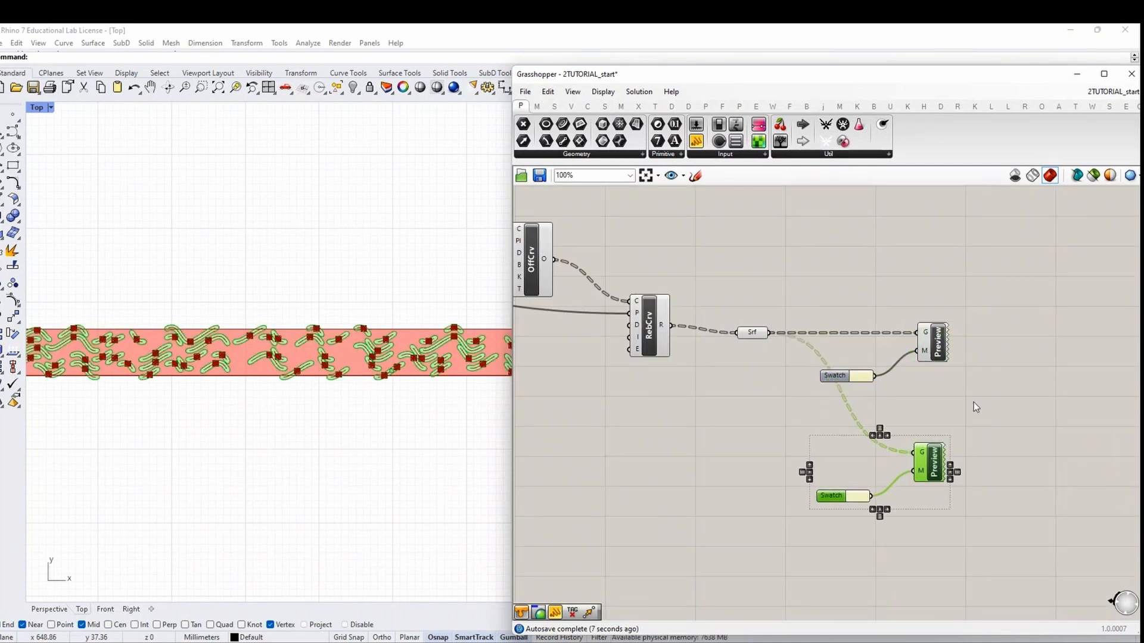
click(974, 402)
scroll(491, 384, up, 4)
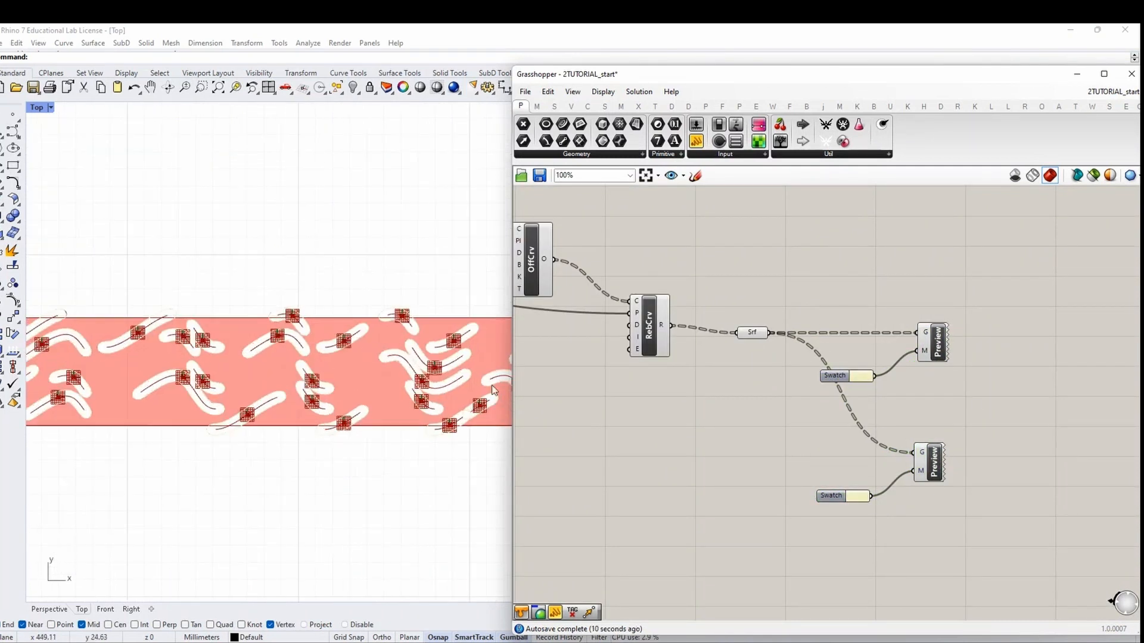
scroll(855, 498, down, 6)
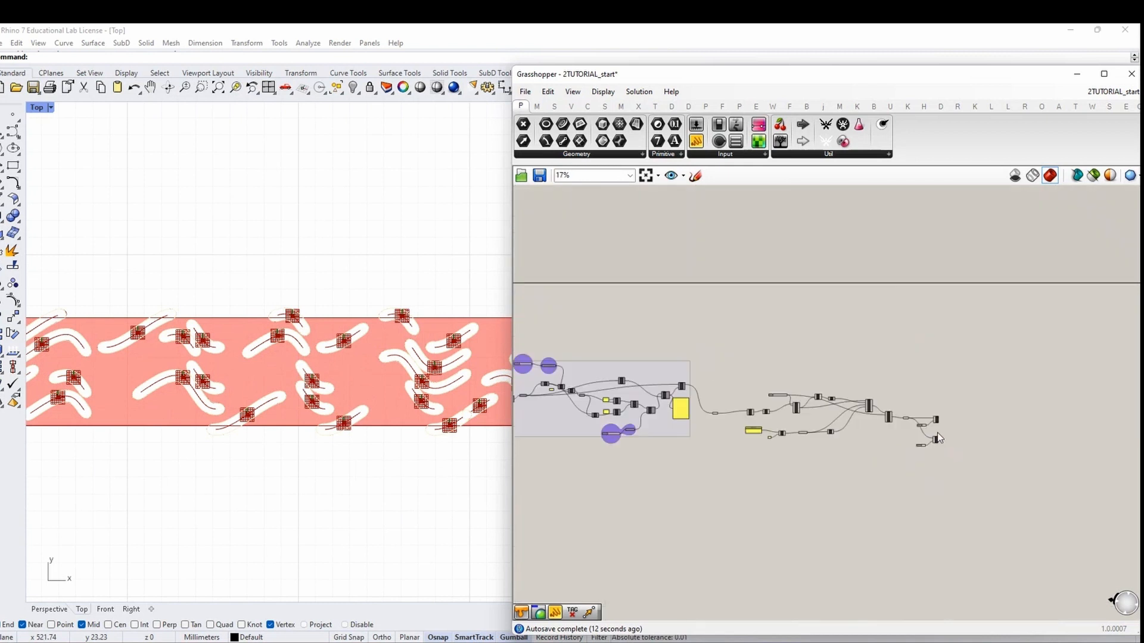
scroll(909, 430, up, 4)
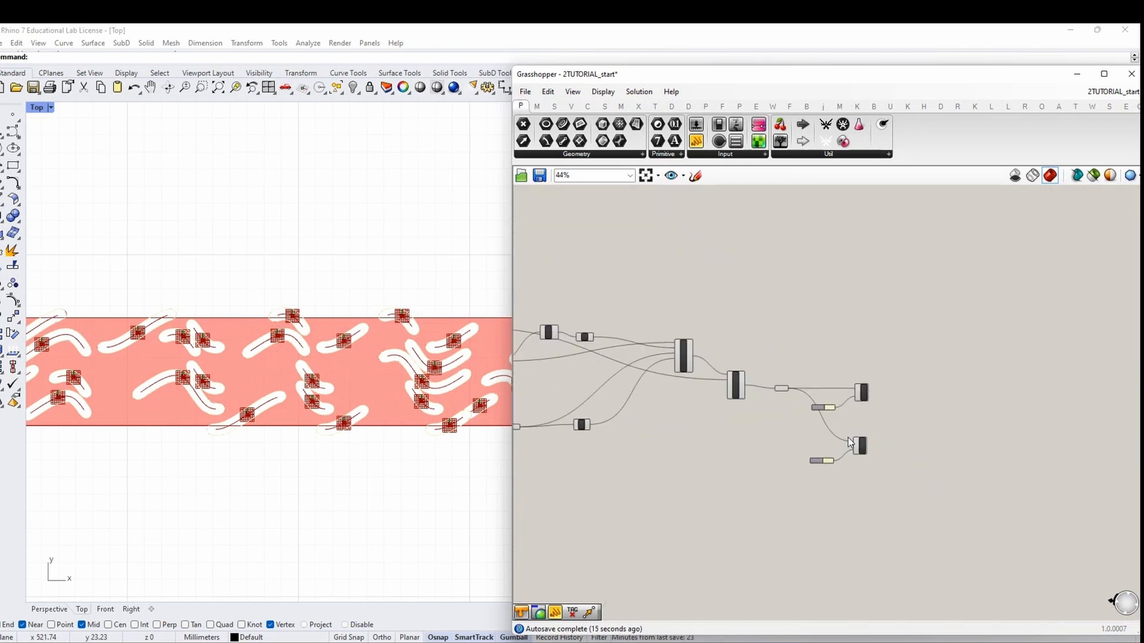
scroll(761, 450, up, 4)
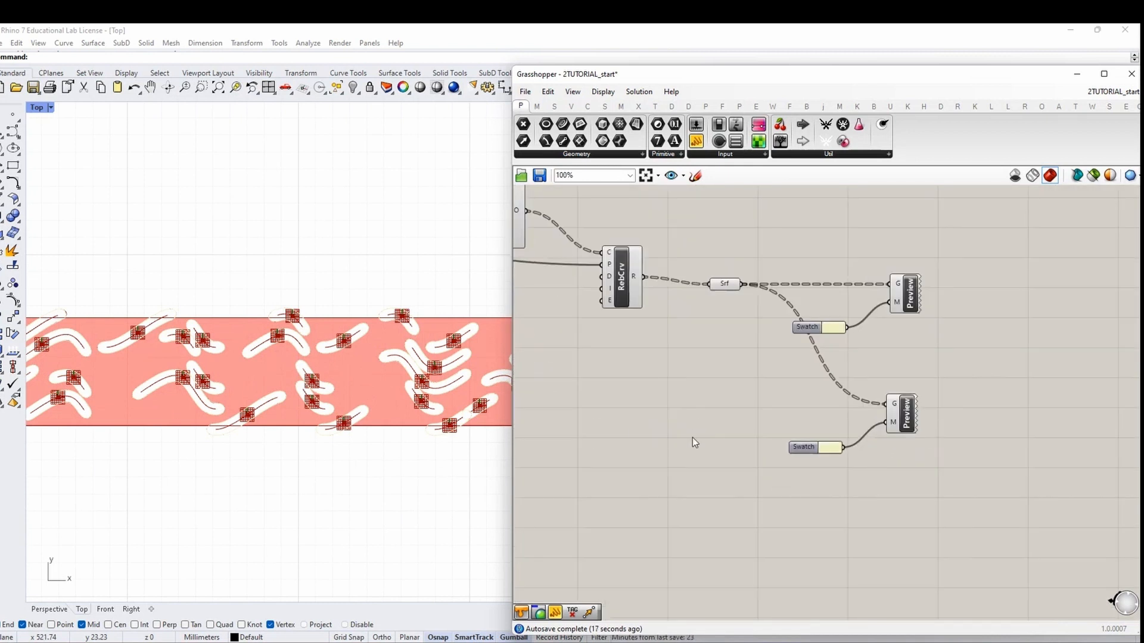
Place a Brep parameter on the canvas and move it up and left
double_click(692, 438)
text(Brep)
key(Return)
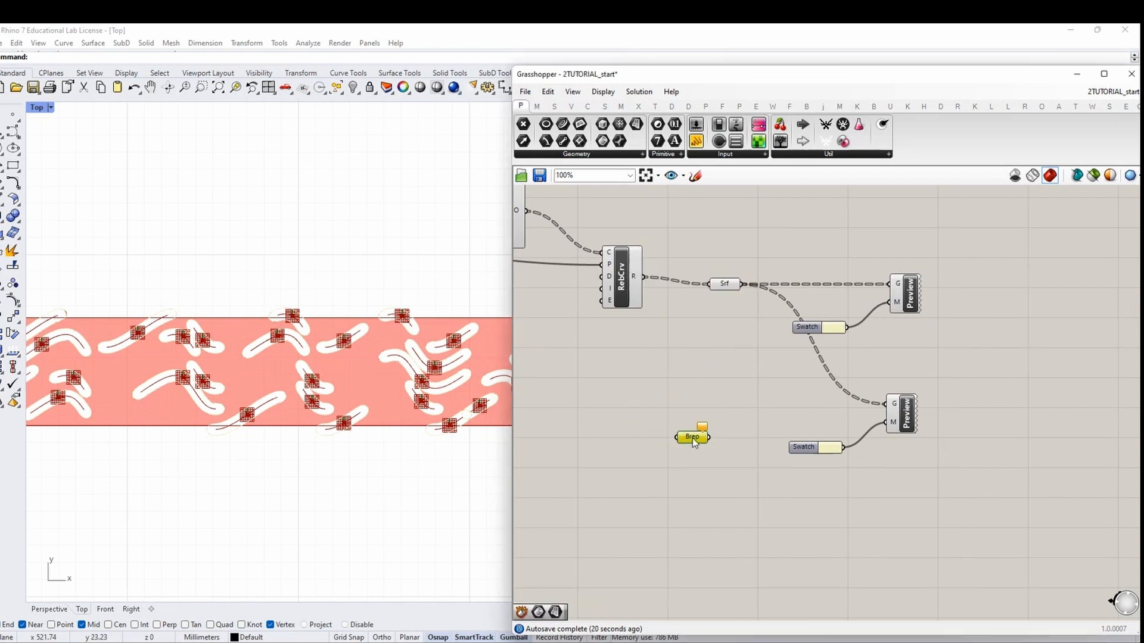
right_click(692, 438)
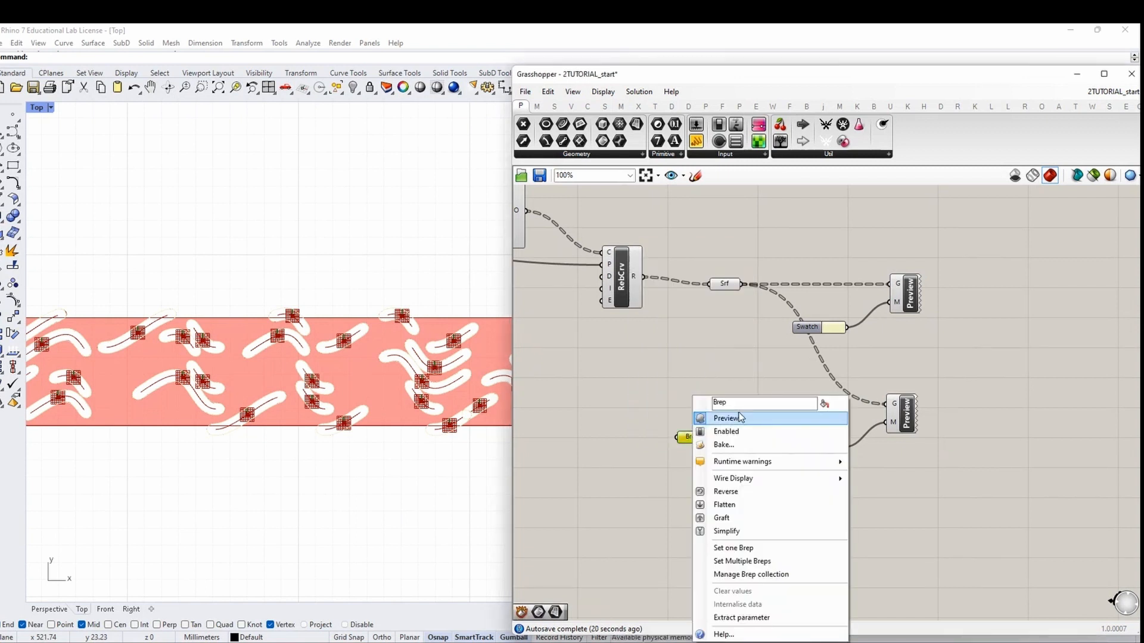
click(675, 410)
drag(674, 431, 658, 419)
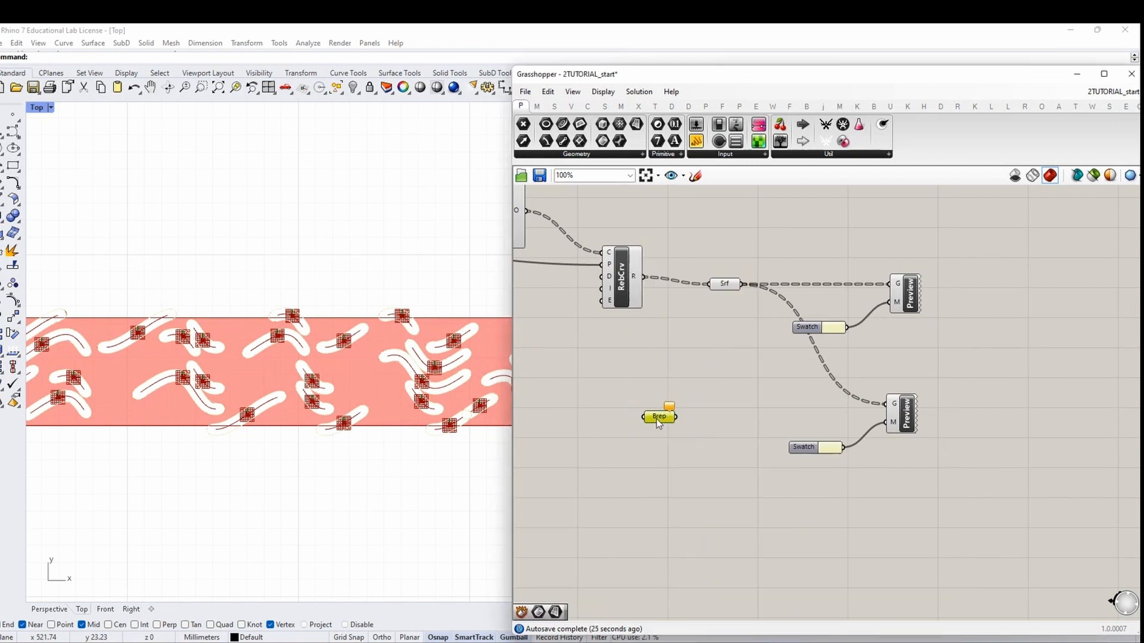
scroll(767, 413, down, 15)
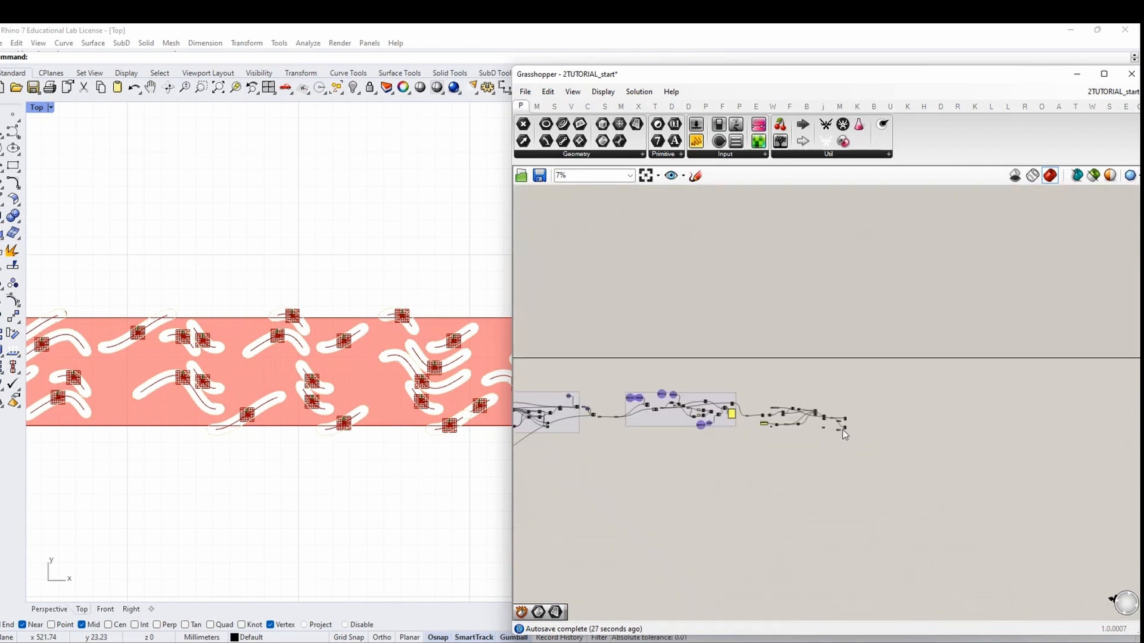
scroll(767, 413, up, 14)
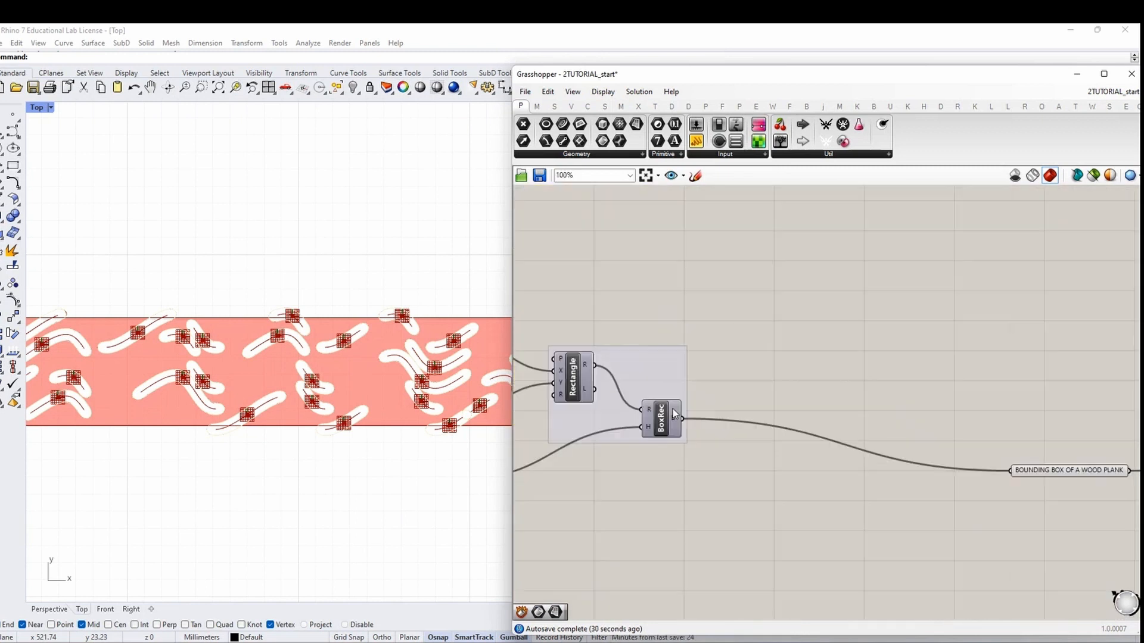
Connect the BOUNDING BOX OF A WOOD PLANK relay to the Brep parameter
click(777, 430)
right_click(767, 361)
click(782, 369)
click(788, 436)
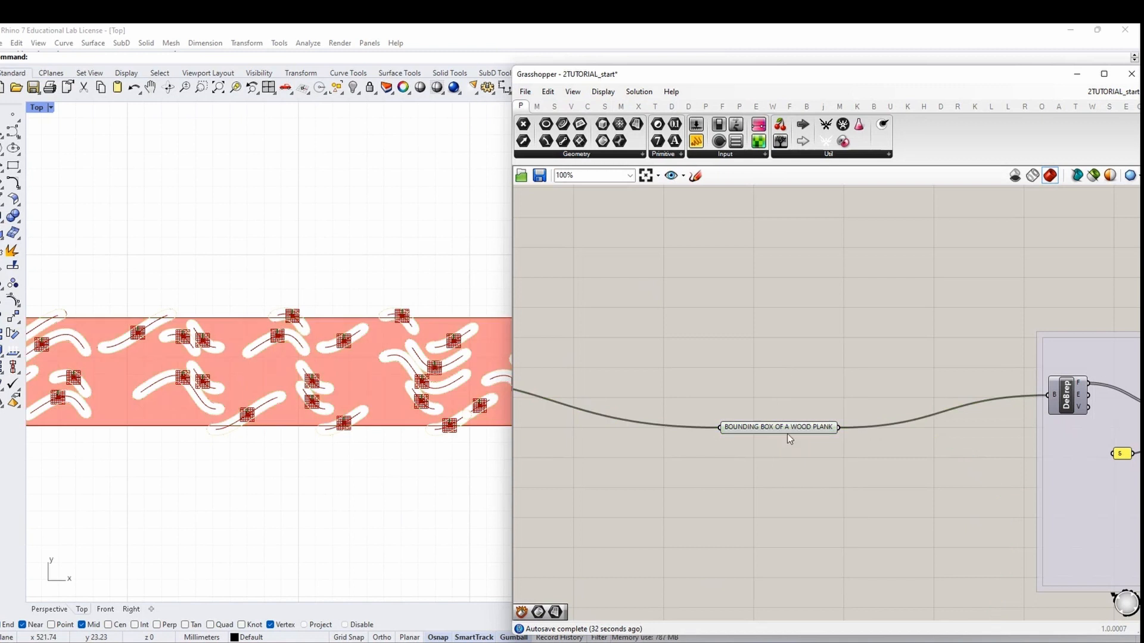
click(791, 428)
scroll(703, 448, down, 16)
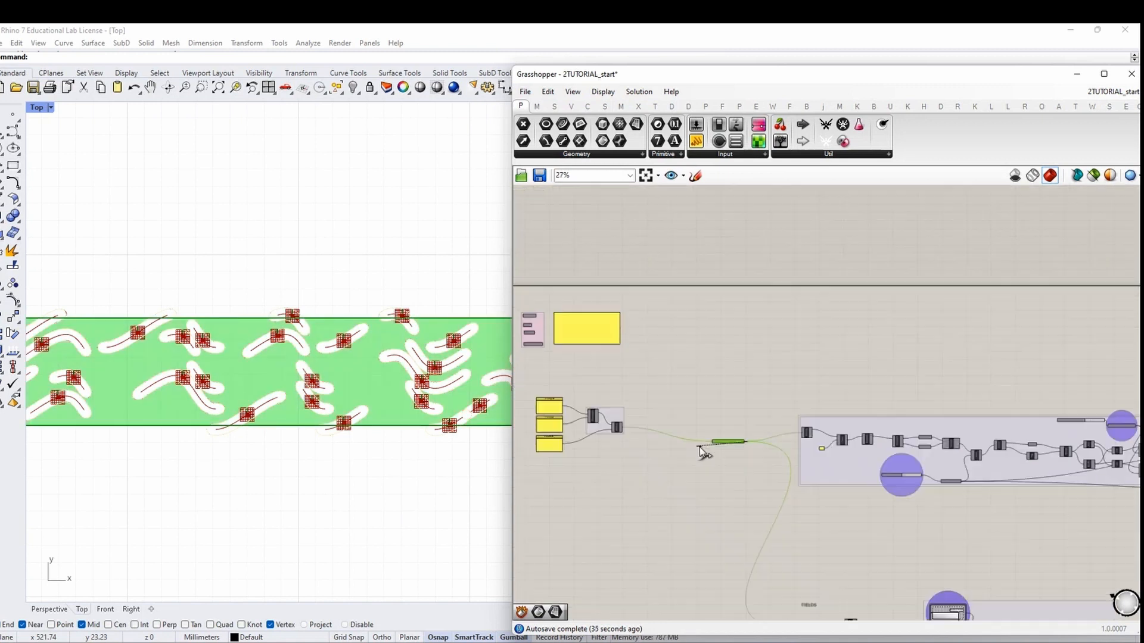
scroll(1085, 472, up, 14)
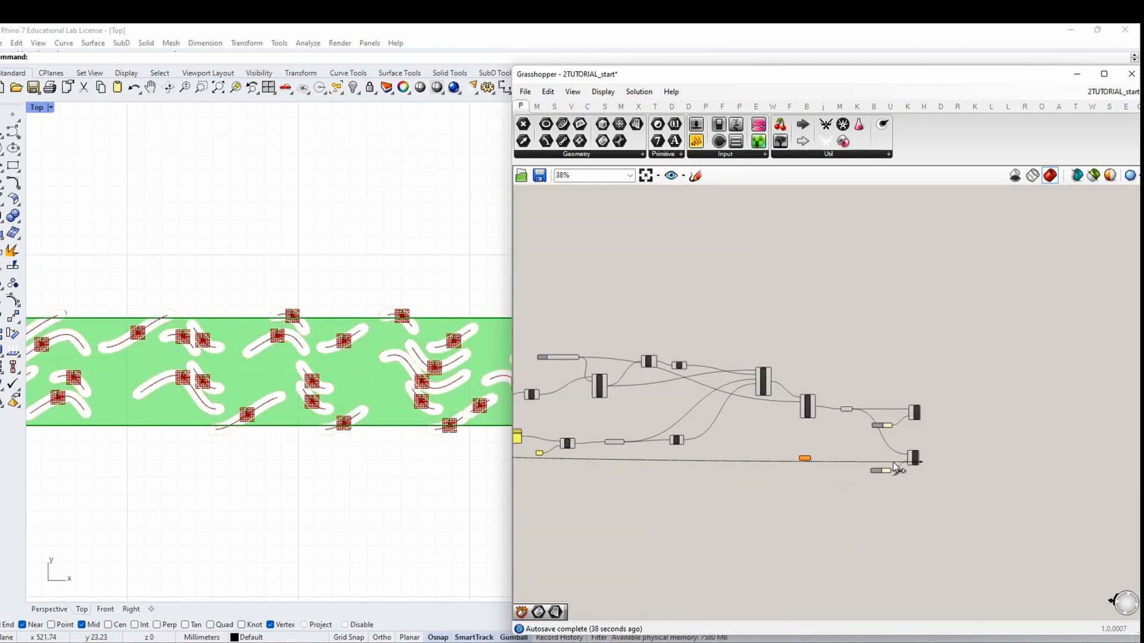
Set the Brep parameter's Wire Display to Hidden
click(882, 514)
click(874, 459)
right_click(874, 459)
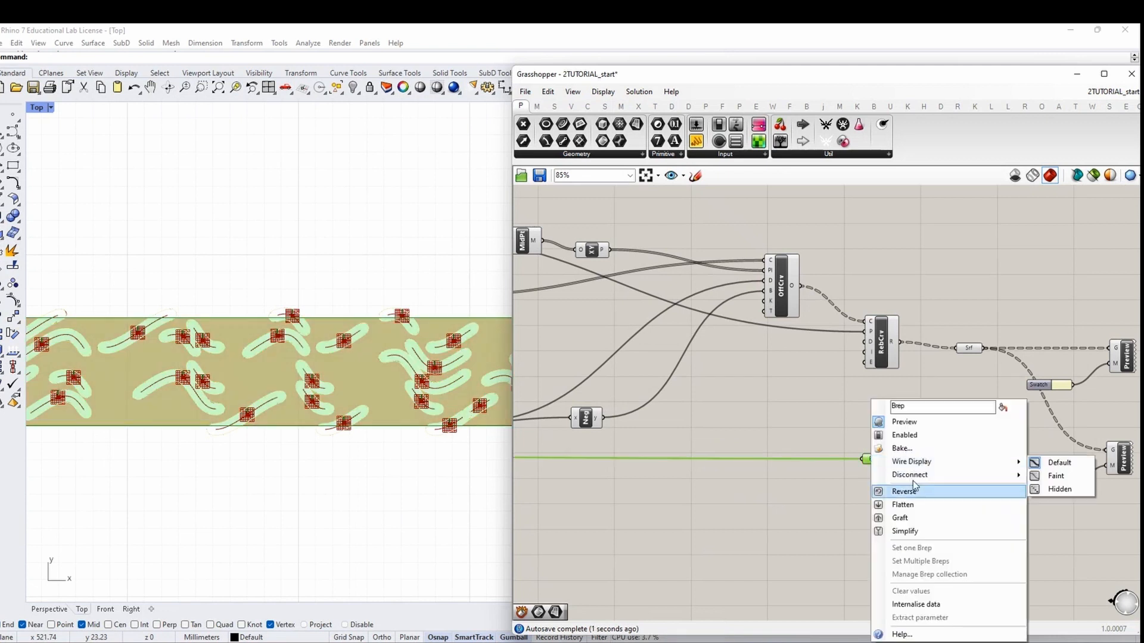
mouse_move(914, 464)
click(1058, 490)
Move the Brep parameter further left and check its preview
right_drag(964, 507, 745, 471)
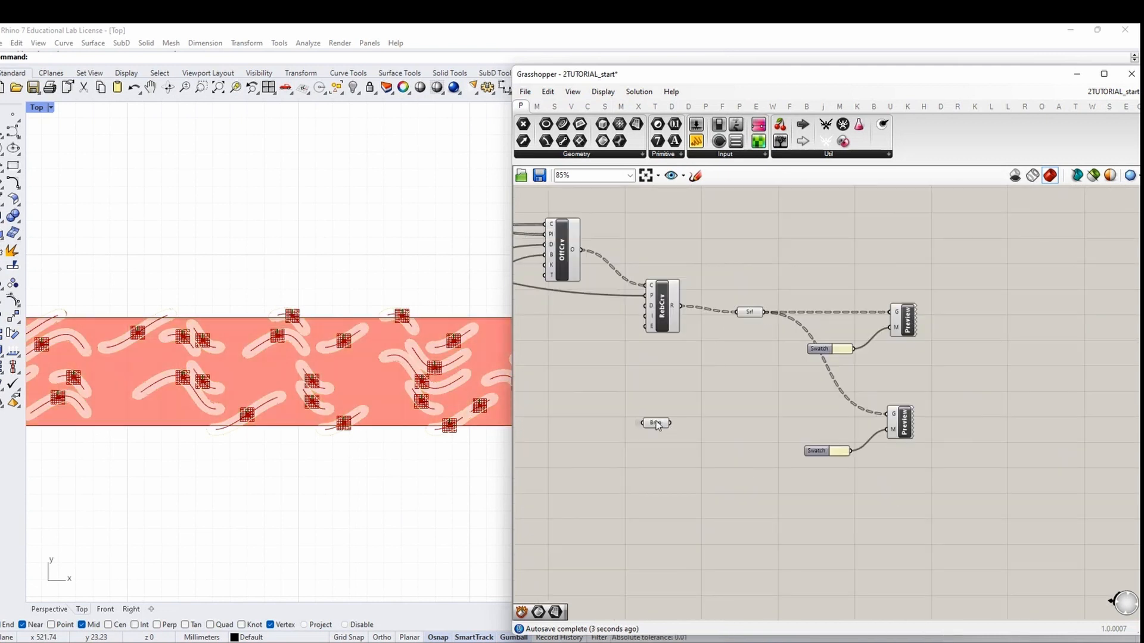
drag(656, 422, 583, 418)
click(603, 445)
right_drag(649, 438, 716, 435)
click(649, 415)
click(668, 457)
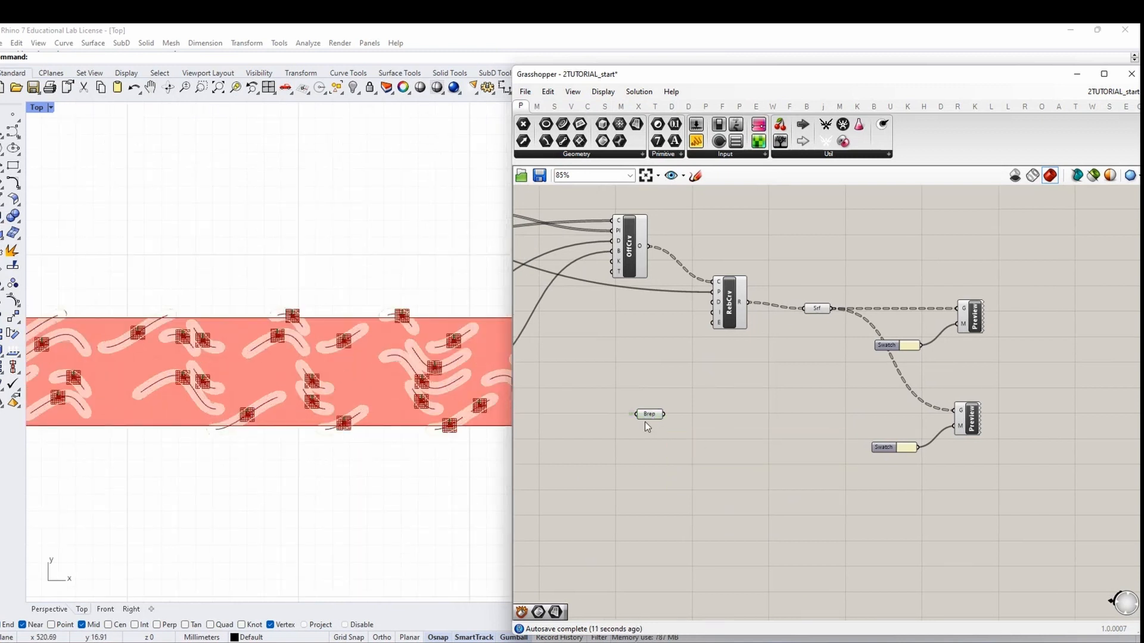
drag(646, 417, 640, 417)
click(700, 432)
Add a Move component to the right of the Brep parameter
double_click(717, 428)
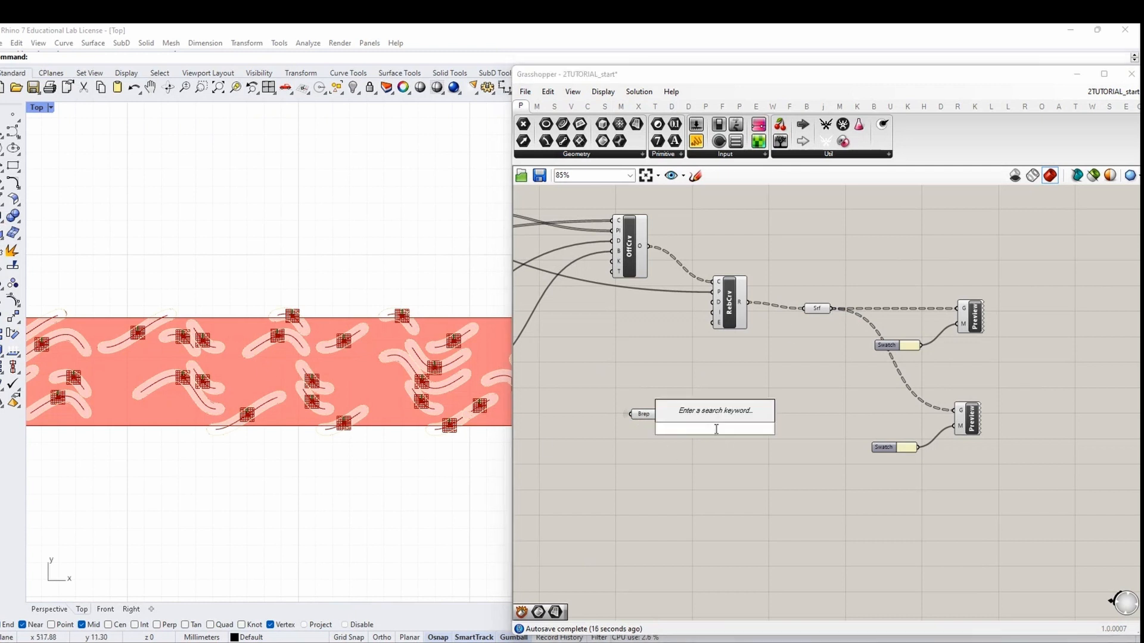
text(move)
click(703, 417)
scroll(700, 434, up, 2)
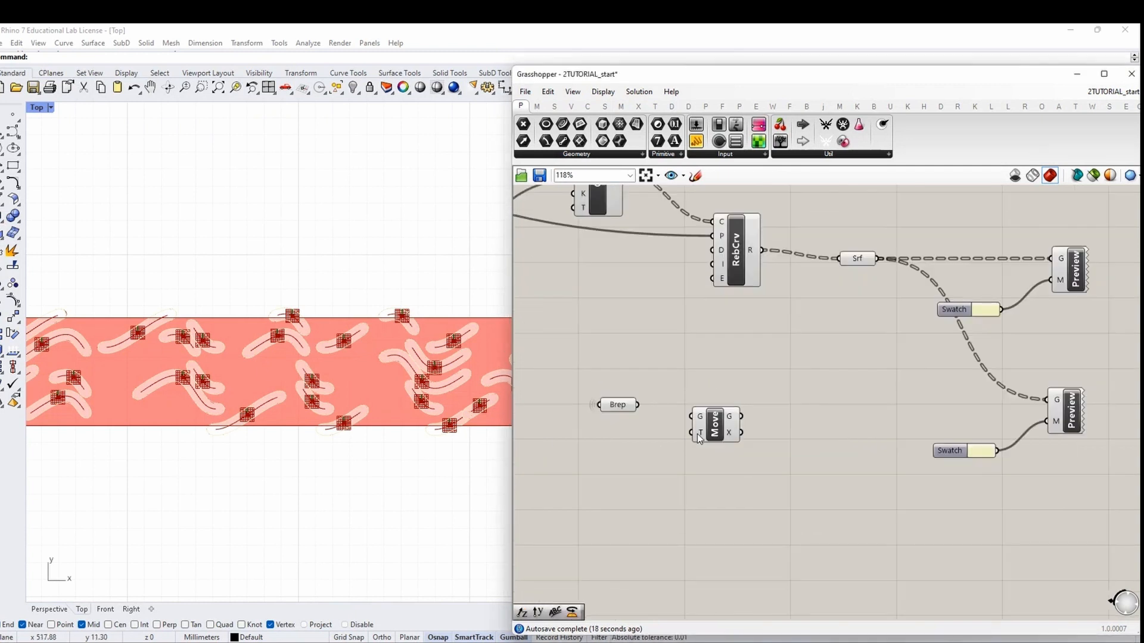
drag(708, 419, 752, 407)
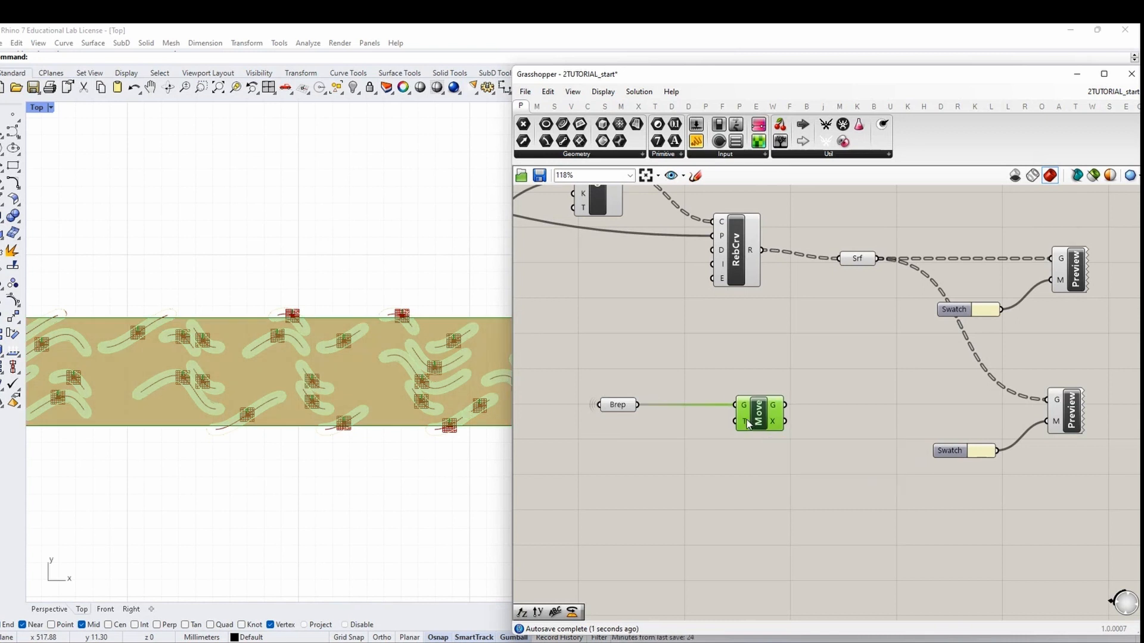
Feed a Unit Z vector with a -1 panel as factor into Move's T input
double_click(643, 444)
text(z)
key(Return)
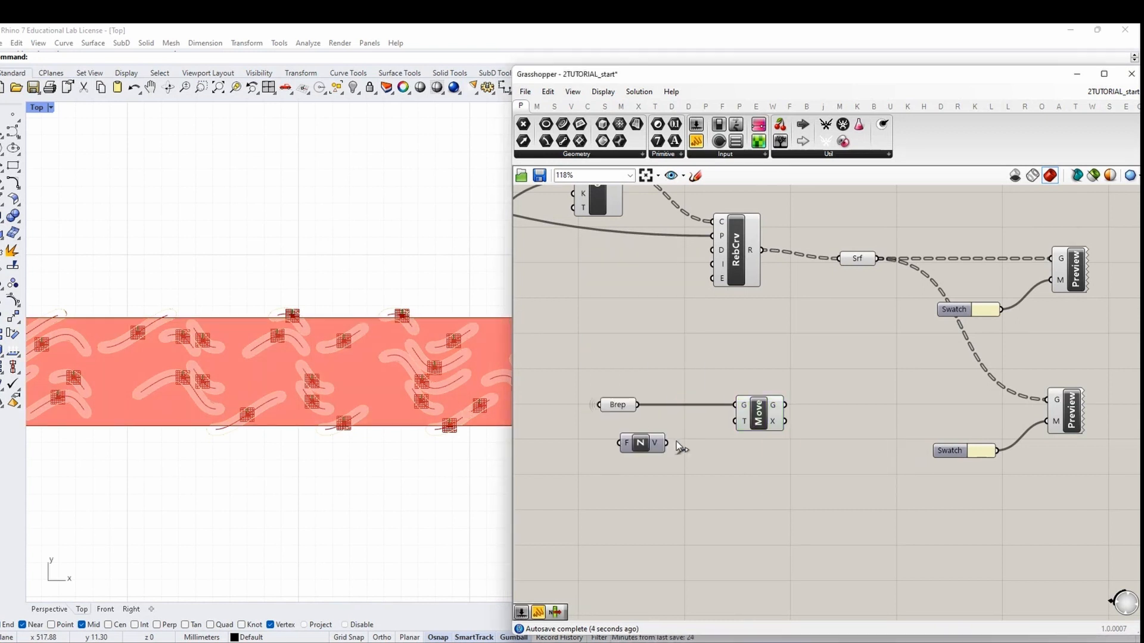
mouse_move(668, 442)
mouse_down()
mouse_move(735, 422)
mouse_move(688, 446)
mouse_up()
right_drag(645, 466, 809, 463)
double_click(747, 460)
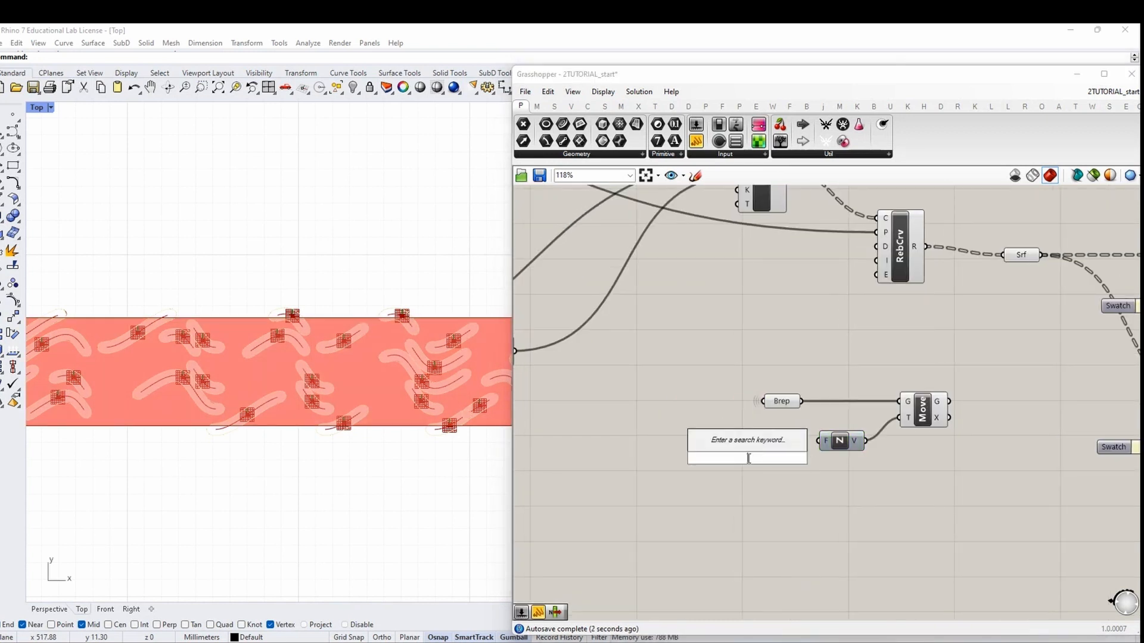
text(//-1)
key(Return)
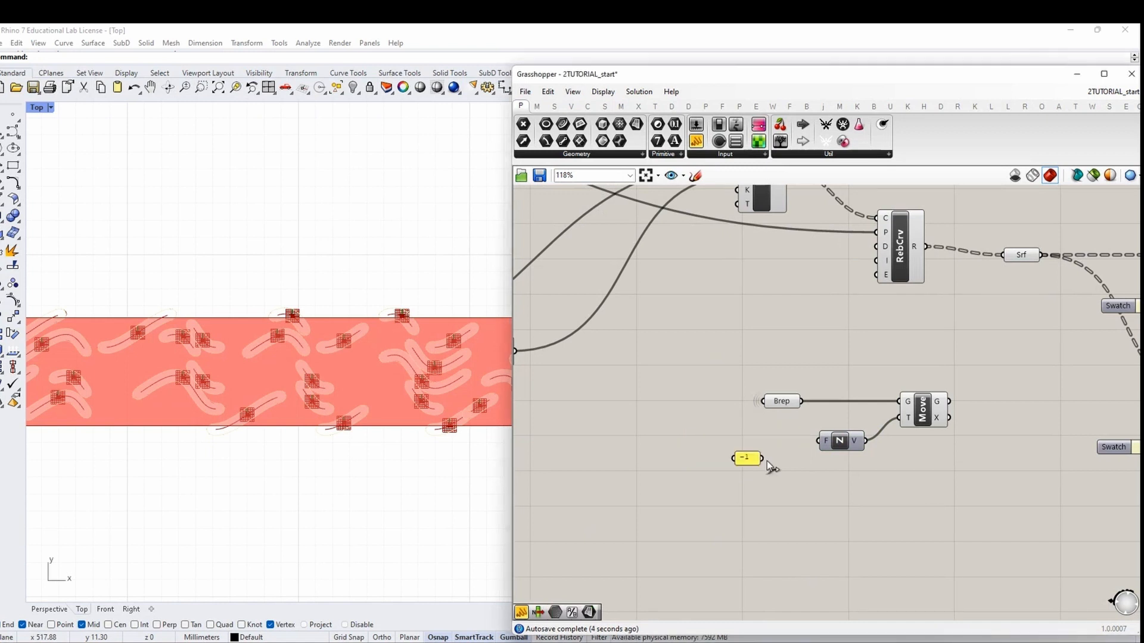
drag(762, 458, 818, 441)
Wire Move's G output into the lower Preview component
right_drag(940, 421, 773, 429)
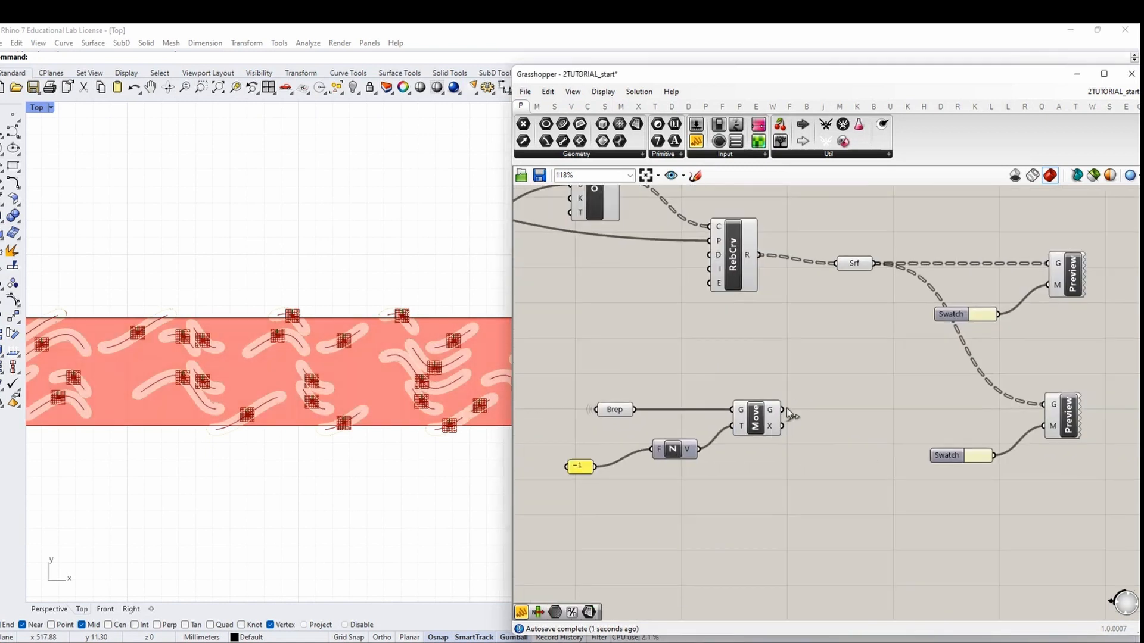
drag(783, 410, 1048, 404)
right_drag(1058, 486, 834, 469)
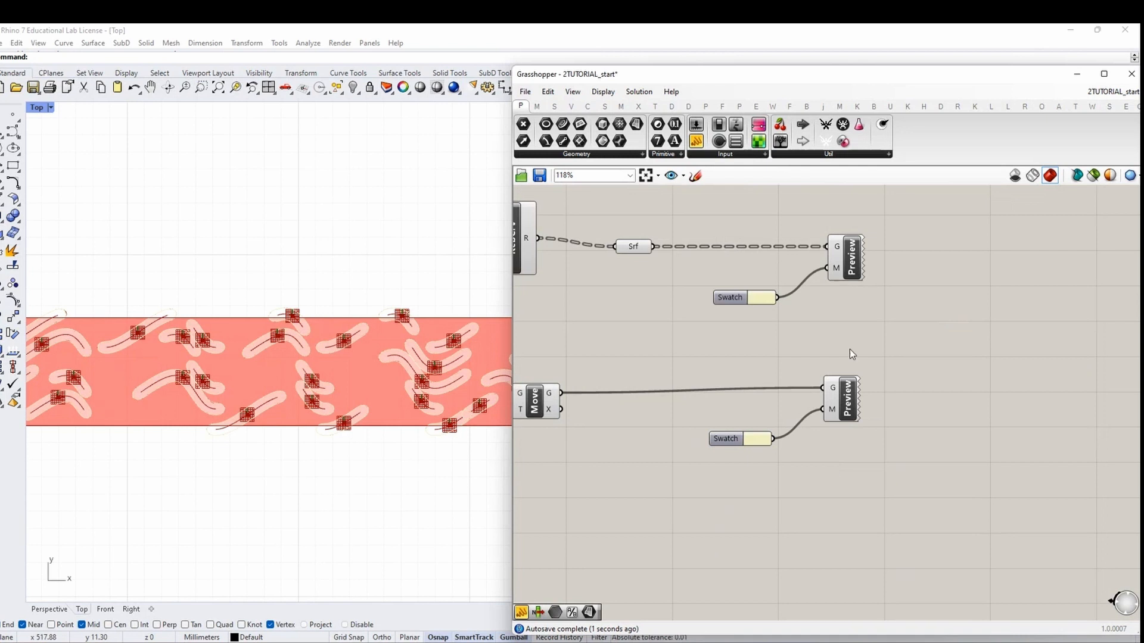
key(ctrl+a)
right_click(791, 342)
click(899, 411)
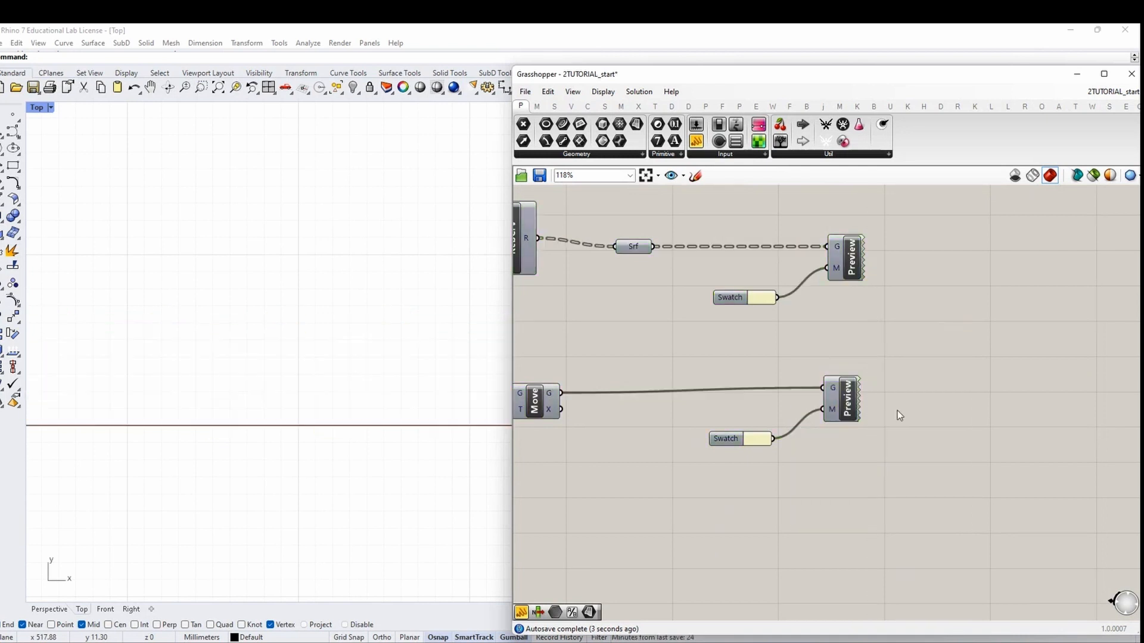
drag(850, 491, 928, 244)
click(933, 245)
scroll(385, 339, down, 5)
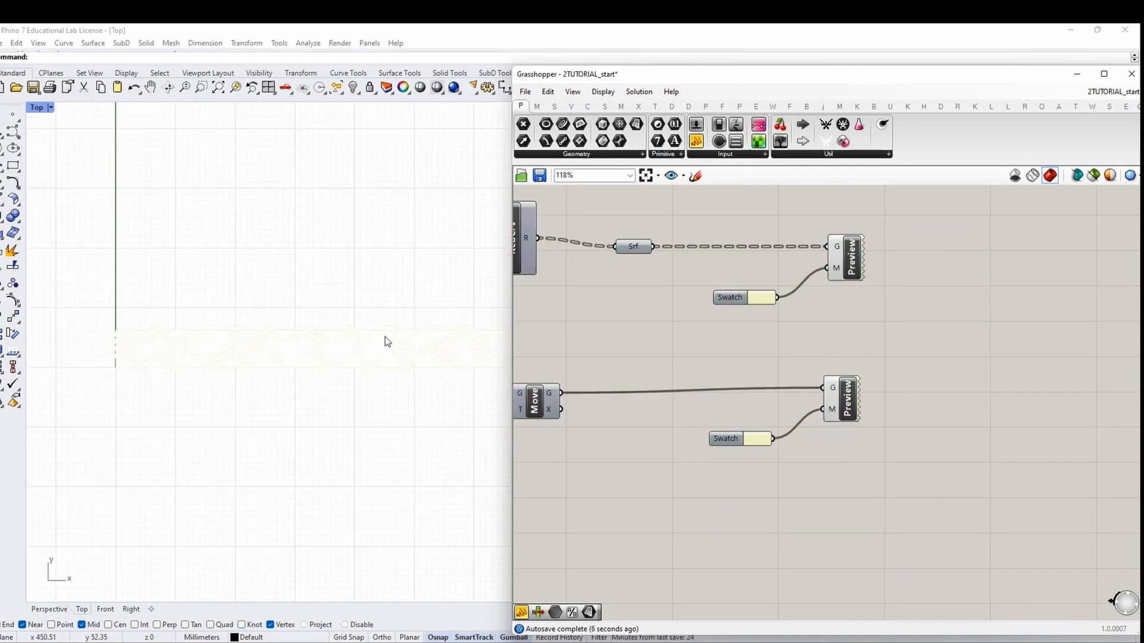
right_drag(756, 348, 866, 350)
Set the lower Swatch to dark blue and shift it with its Preview down-left
click(874, 444)
drag(957, 553, 933, 513)
drag(929, 568, 944, 565)
drag(931, 467, 825, 415)
click(839, 485)
click(972, 414)
drag(957, 411, 926, 431)
click(821, 374)
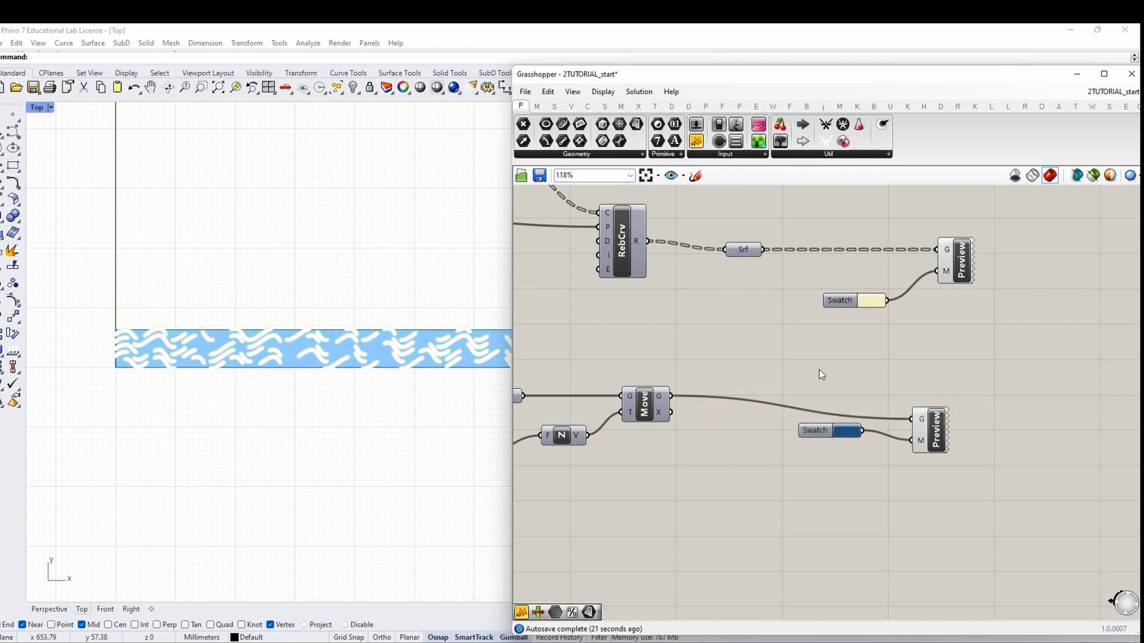
Add an 'Old Paint' Scribble label above the lower preview
double_click(801, 371)
text(sxribb)
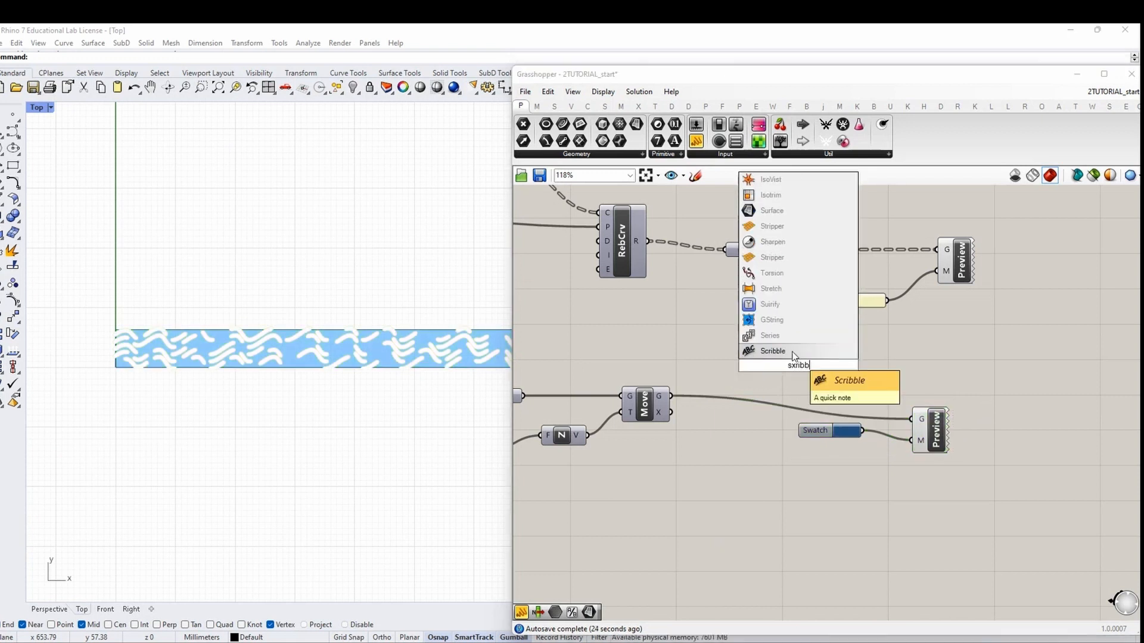
click(792, 353)
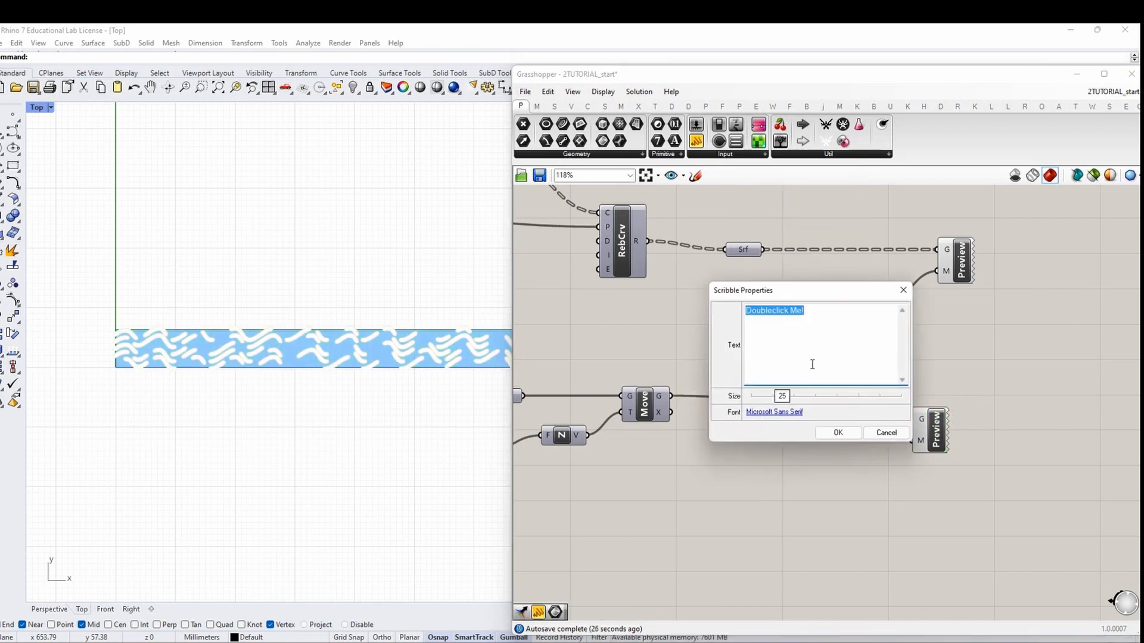
text(Old Paint)
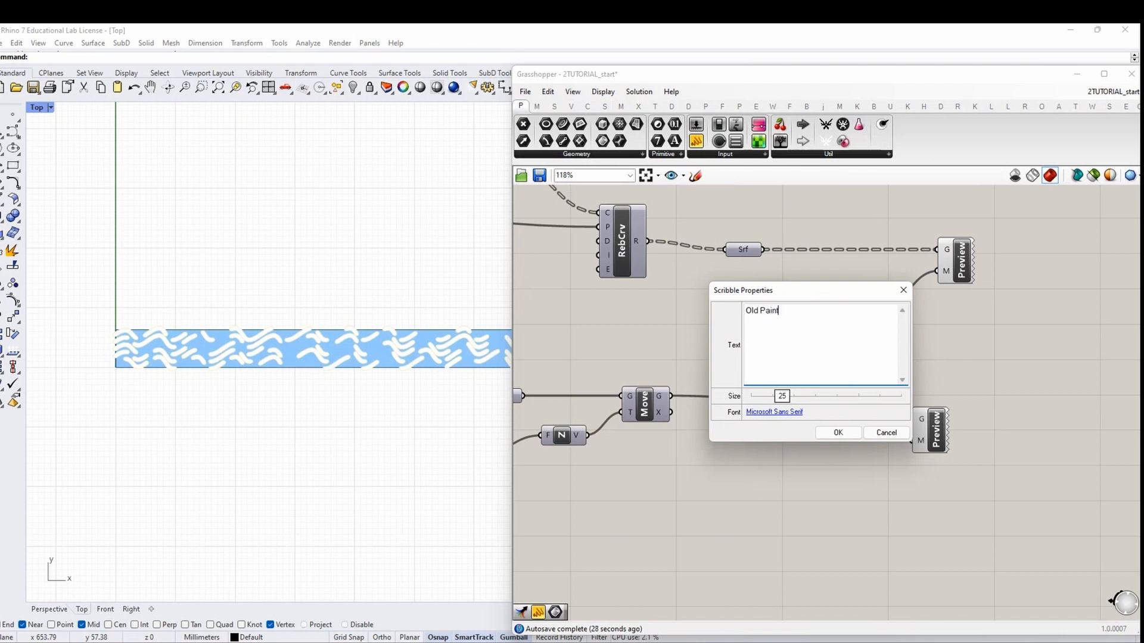
click(840, 433)
drag(898, 373, 902, 373)
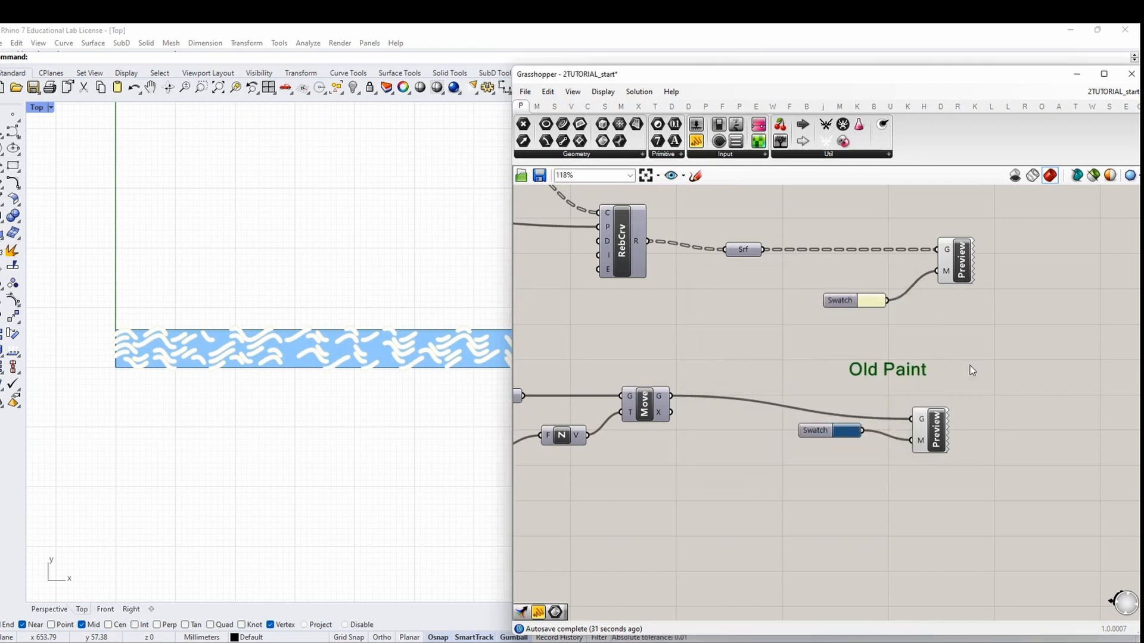
Duplicate the label as 'Milled wood' above the upper preview
right_drag(969, 366, 949, 443)
key(ctrl+c)
key(ctrl+v)
drag(882, 456, 891, 287)
double_click(892, 286)
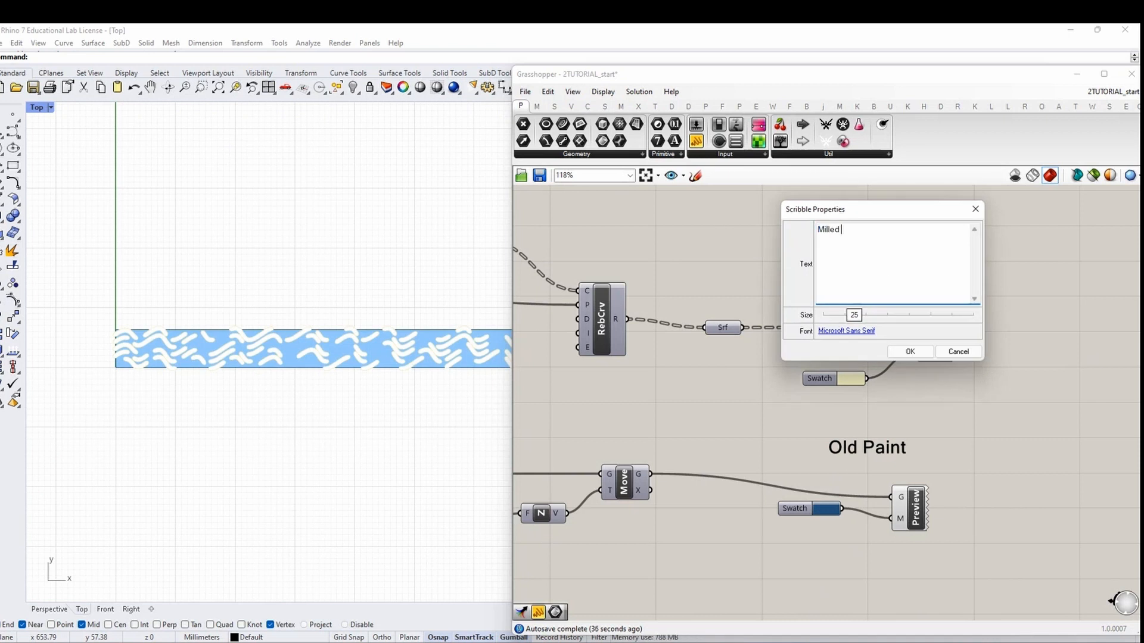
text(Milled wood)
click(910, 352)
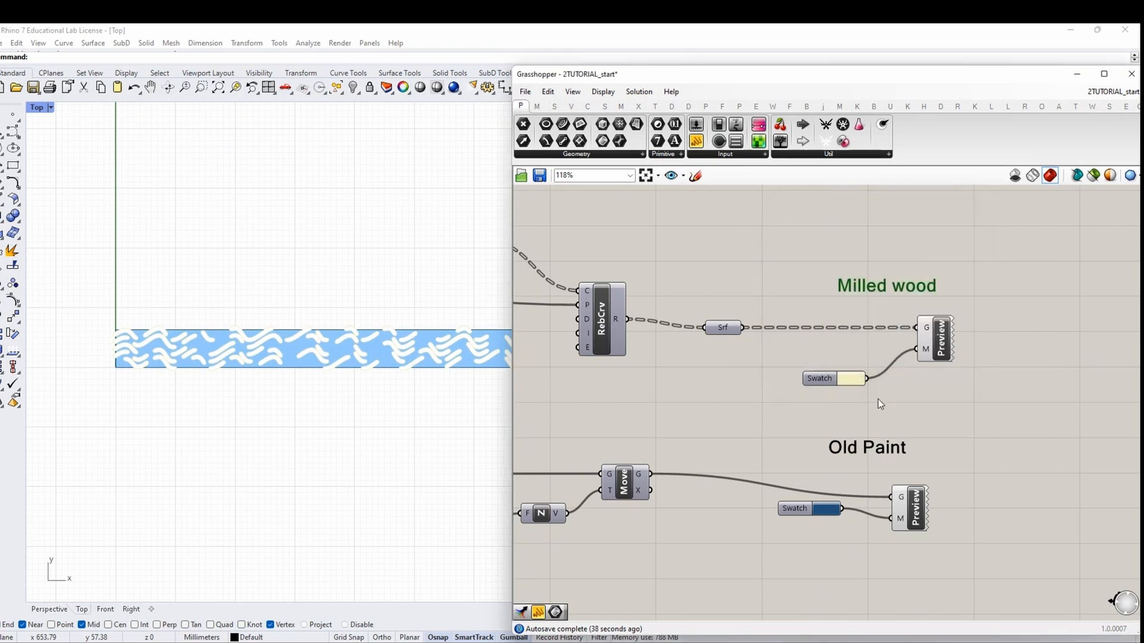
Make the upper Swatch pale yellow and switch the Top viewport to Rendered
mouse_move(714, 327)
click(849, 379)
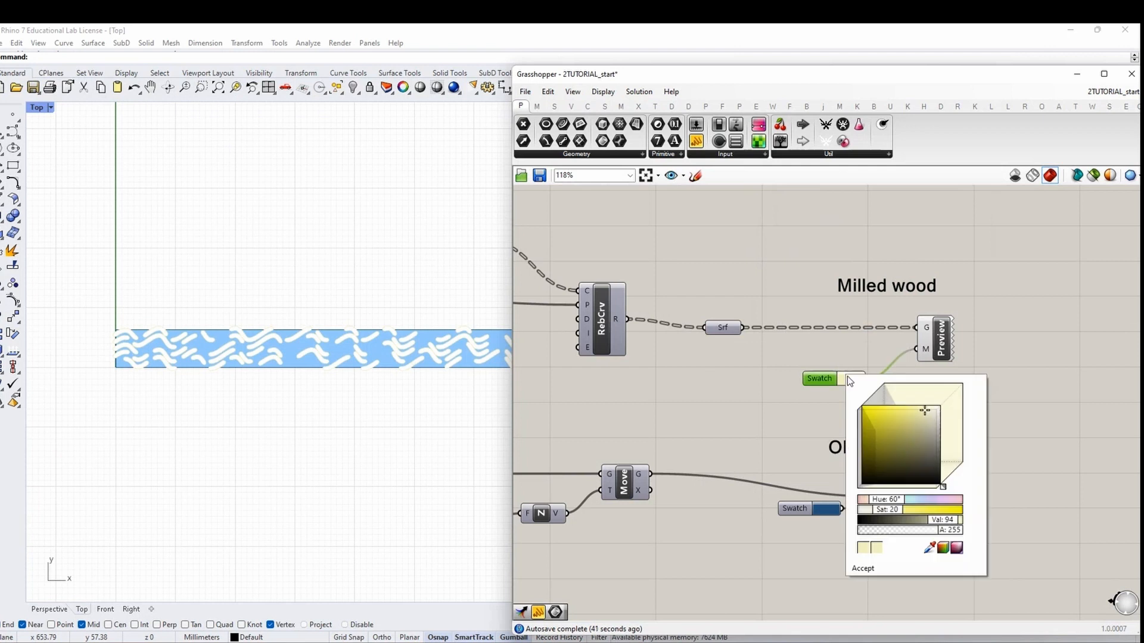
drag(899, 408, 928, 420)
click(707, 262)
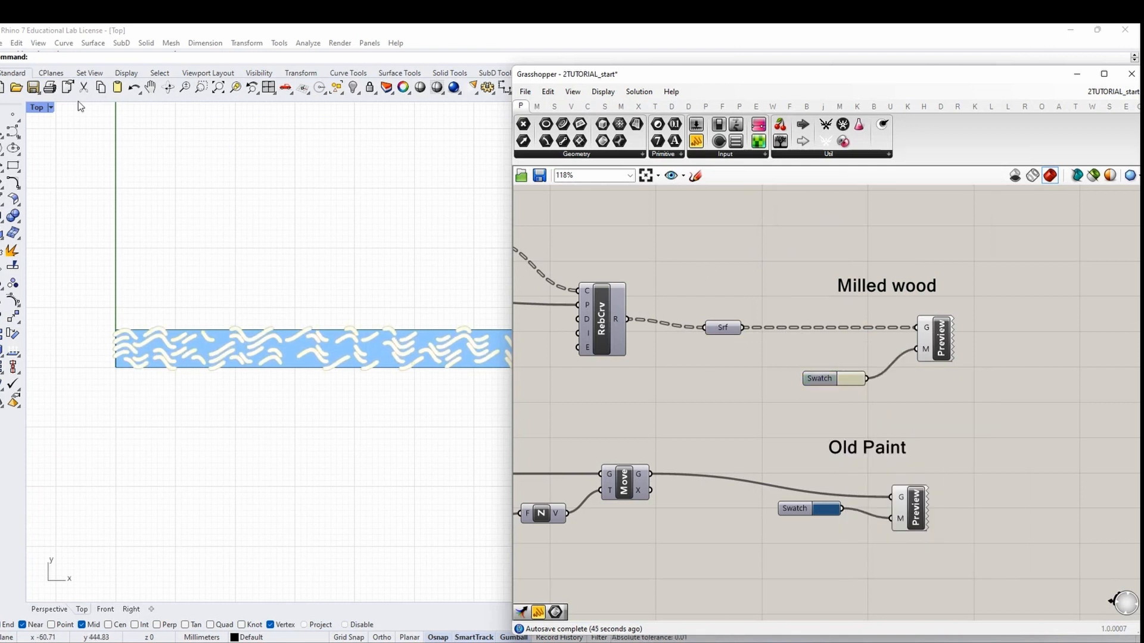
click(50, 107)
click(59, 178)
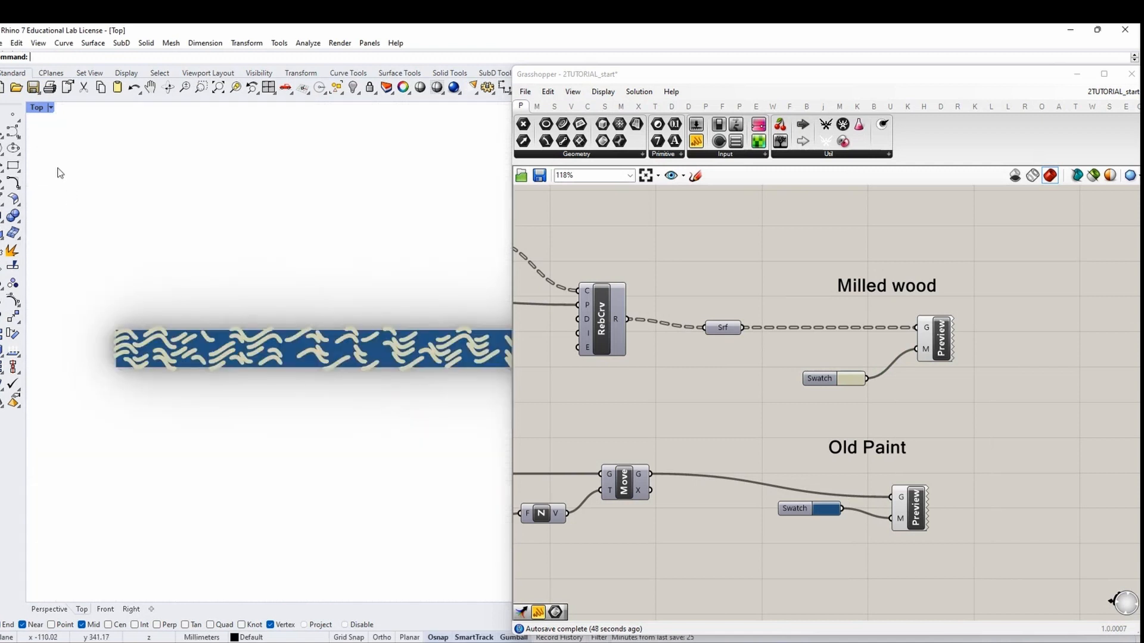
Lighten the lower Swatch's blue for the Old Paint preview
click(827, 510)
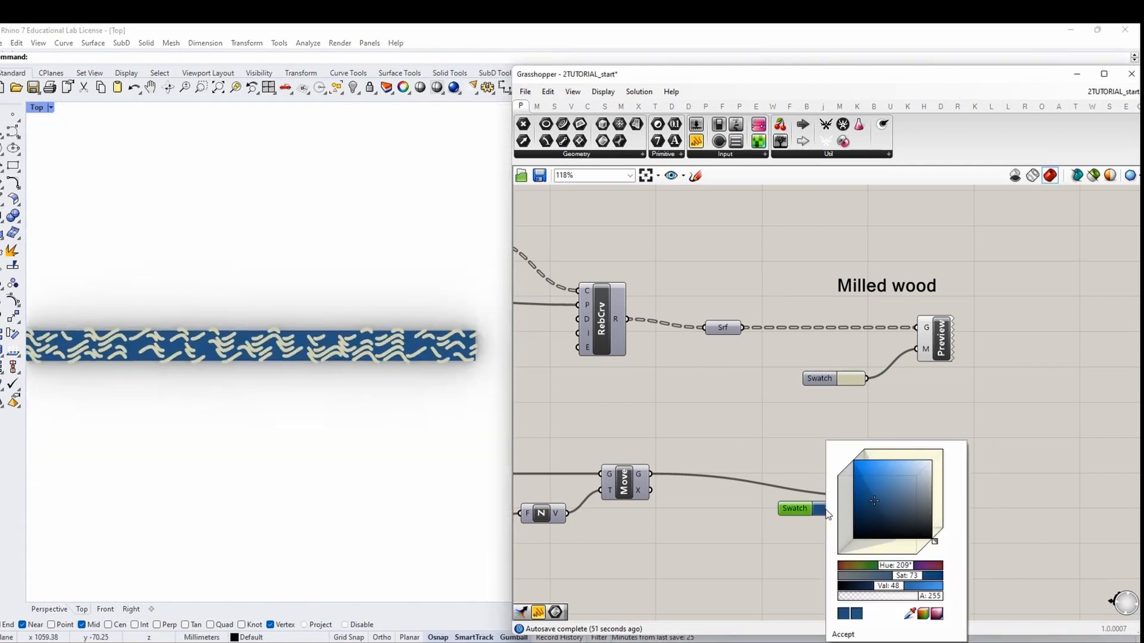
drag(893, 495, 896, 490)
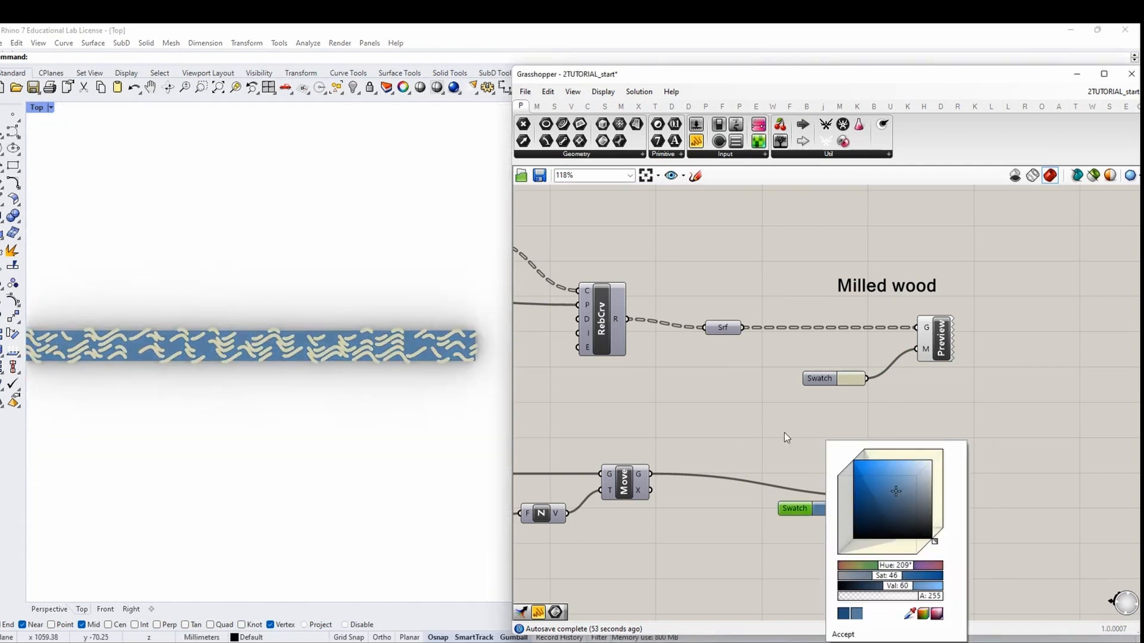
scroll(784, 433, down, 3)
right_drag(651, 444, 907, 446)
scroll(907, 446, down, 3)
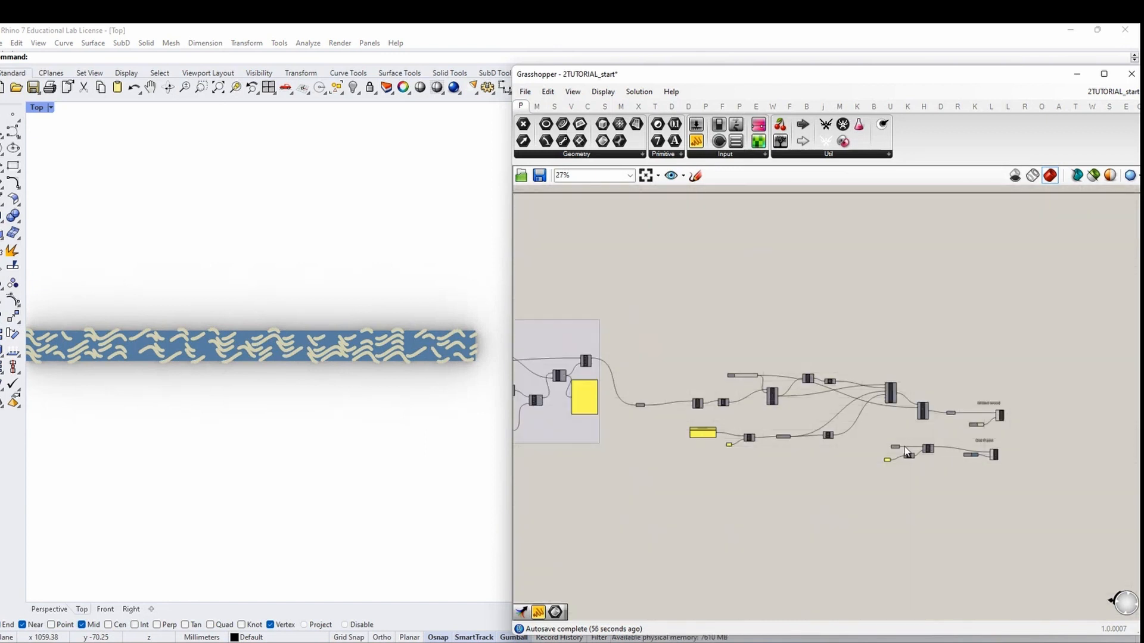
Group the plank-moving and preview components together
scroll(1003, 427, up, 4)
drag(995, 522, 963, 379)
click(973, 541)
scroll(1009, 460, down, 4)
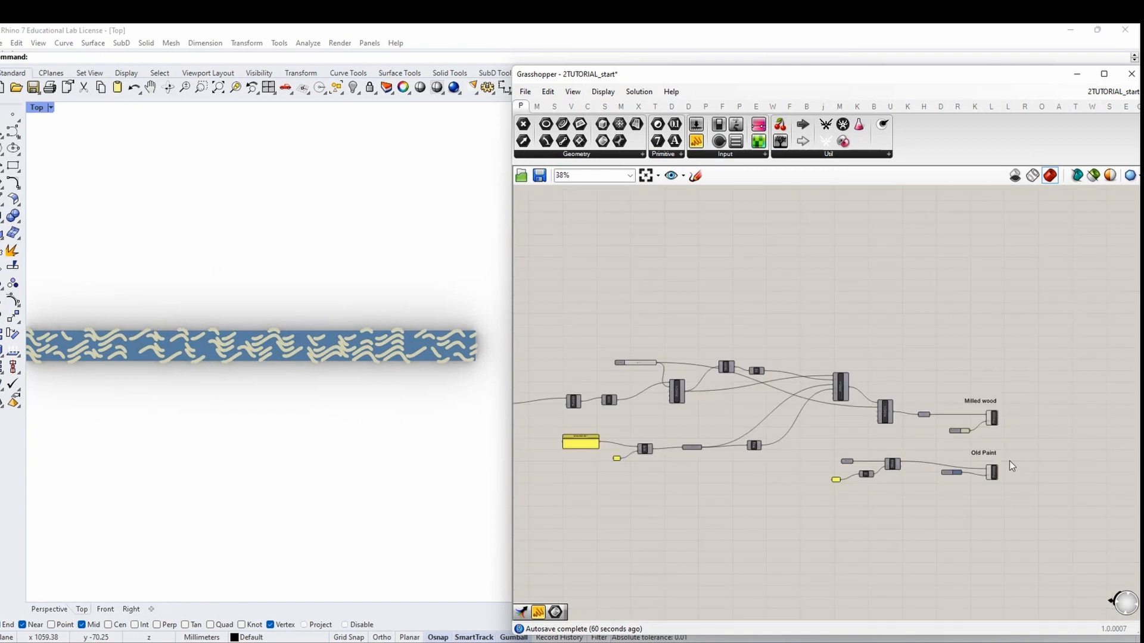
drag(1030, 516, 714, 337)
scroll(892, 408, up, 3)
right_click(892, 409)
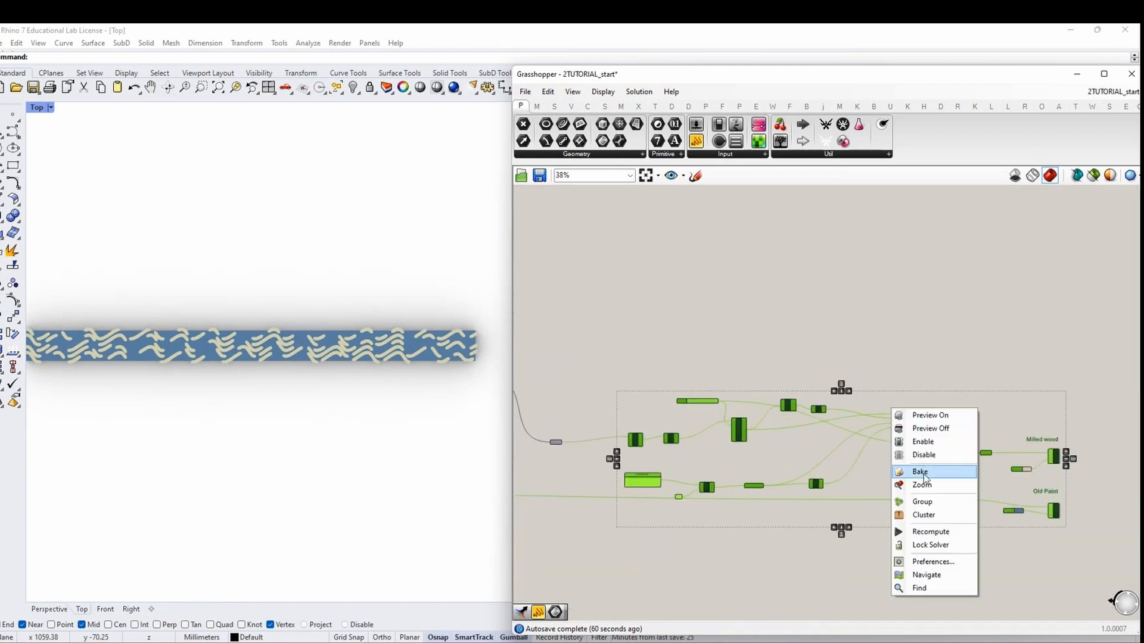
click(923, 497)
Name the group 'new preview' and shift it up and right
scroll(860, 405, up, 3)
right_click(859, 405)
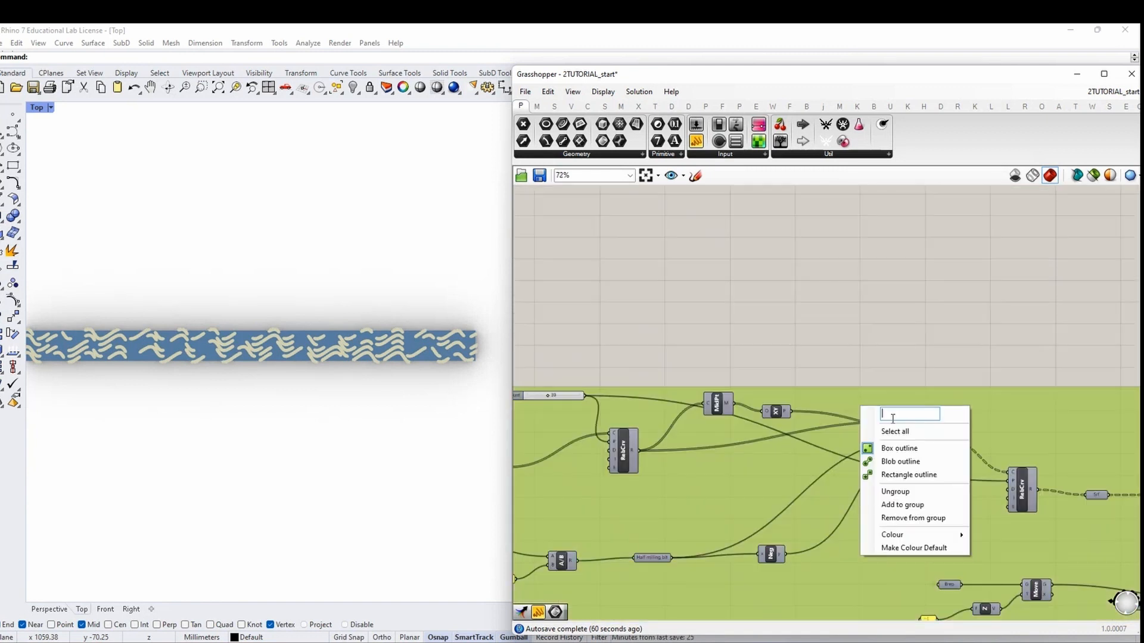
text(new preview)
click(892, 351)
scroll(875, 392, down, 2)
drag(867, 397, 892, 382)
click(835, 327)
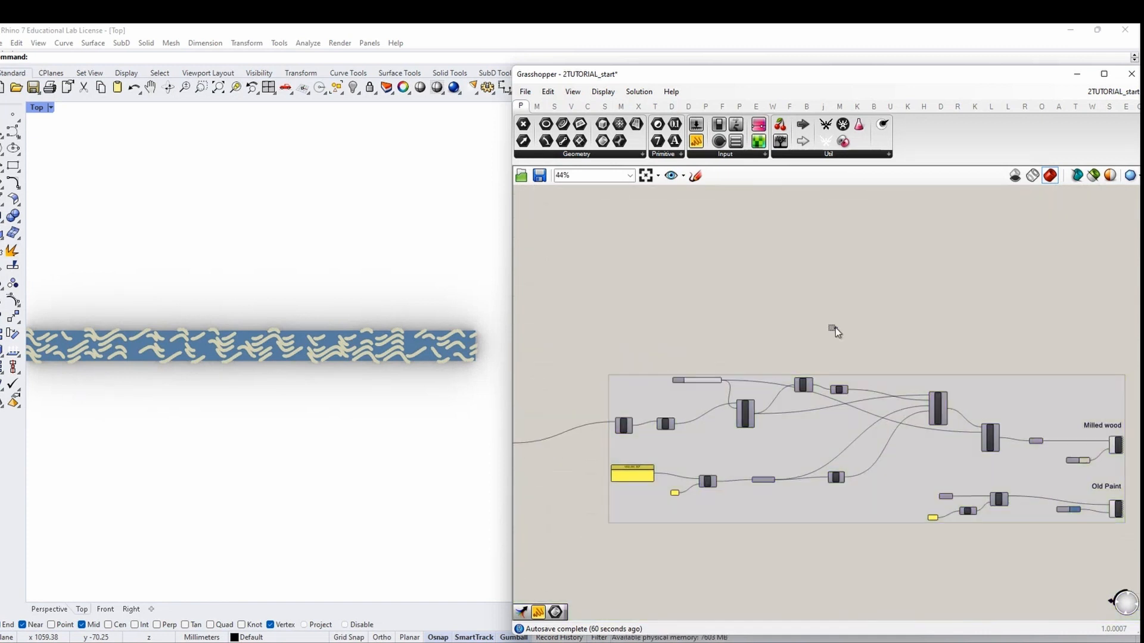
scroll(610, 437, up, 3)
right_drag(610, 438, 823, 408)
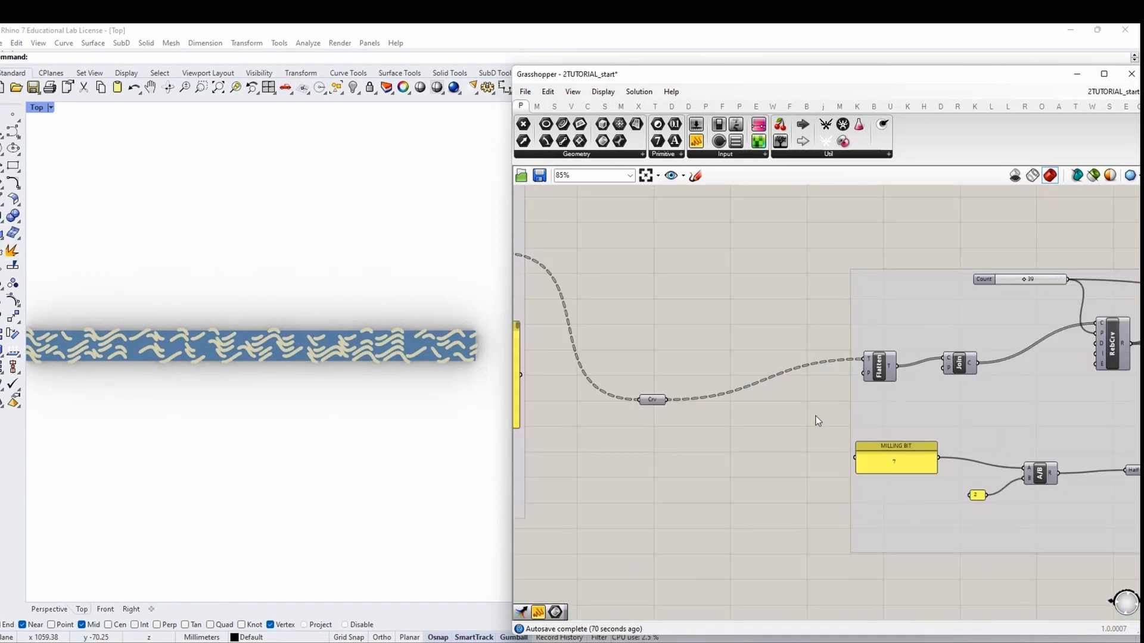
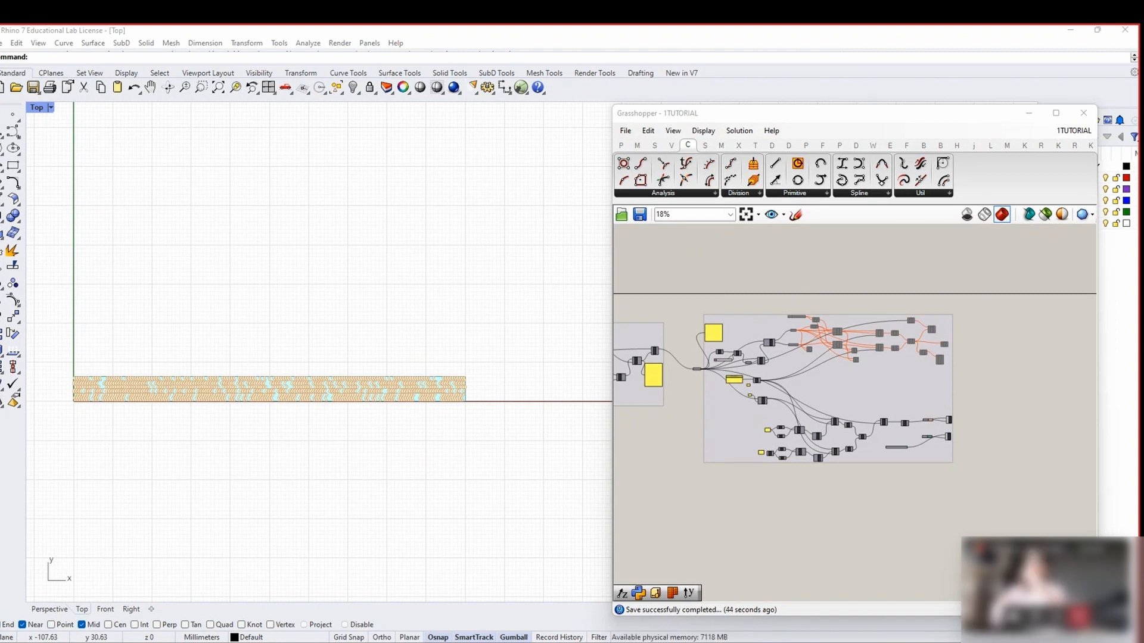
Set the DISTANCE BETWEEN DIVISIONS slider to 8
scroll(657, 334, down, 1)
scroll(234, 387, up, 12)
right_drag(234, 387, 315, 431)
scroll(899, 377, down, 1)
scroll(899, 380, down, 1)
right_drag(666, 398, 847, 413)
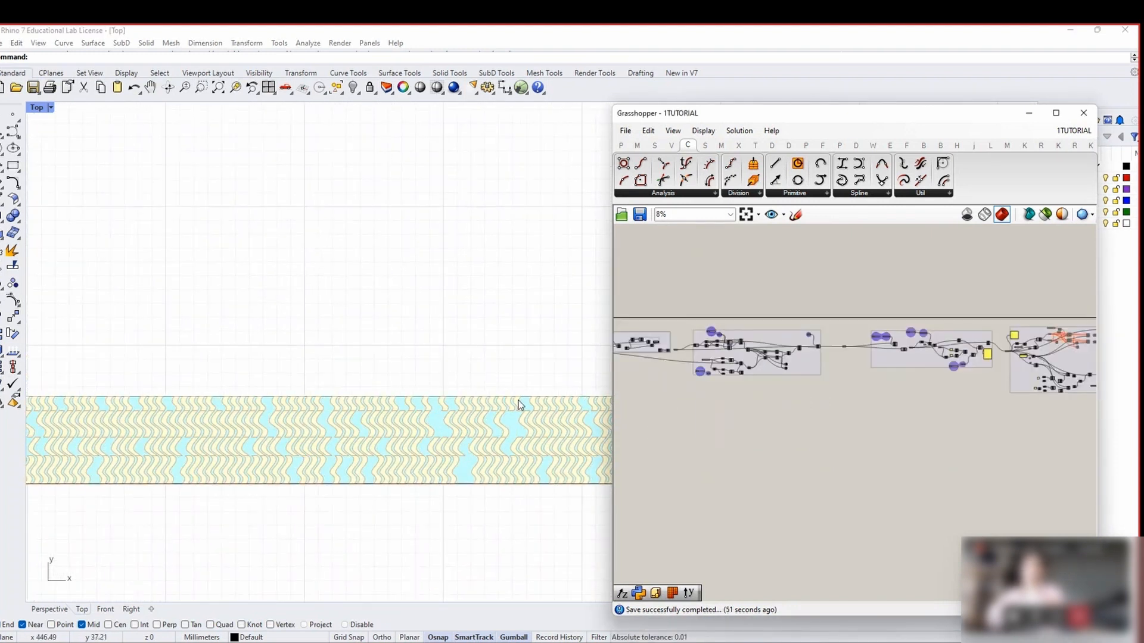
scroll(869, 343, down, 1)
drag(1072, 392, 969, 325)
right_drag(793, 412, 993, 404)
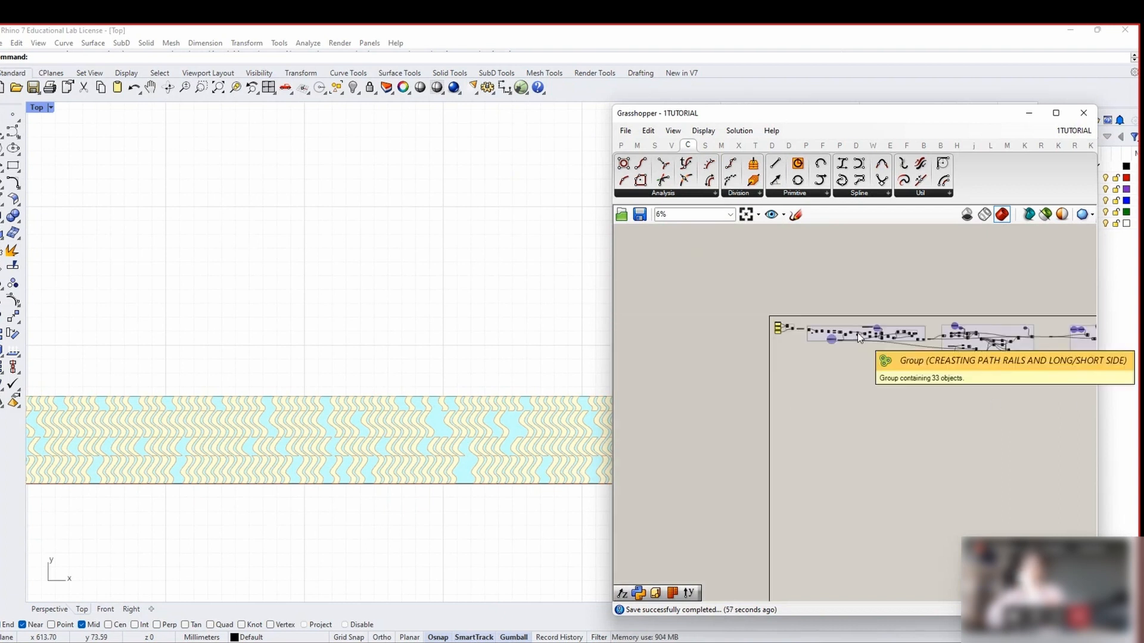
scroll(860, 329, up, 10)
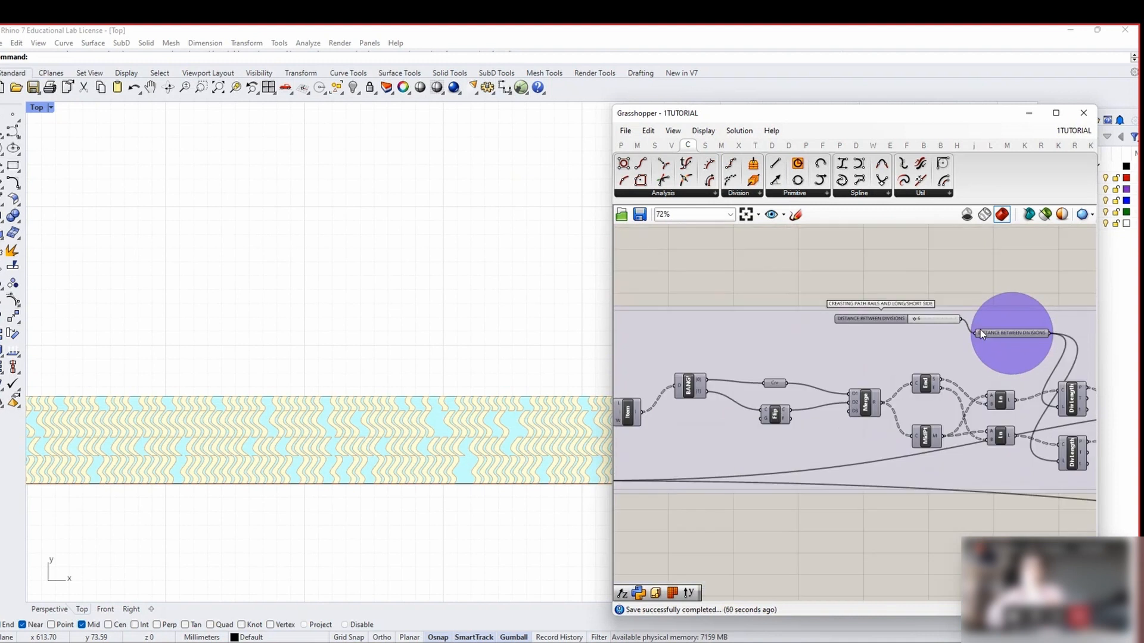
scroll(928, 319, up, 3)
drag(903, 319, 910, 322)
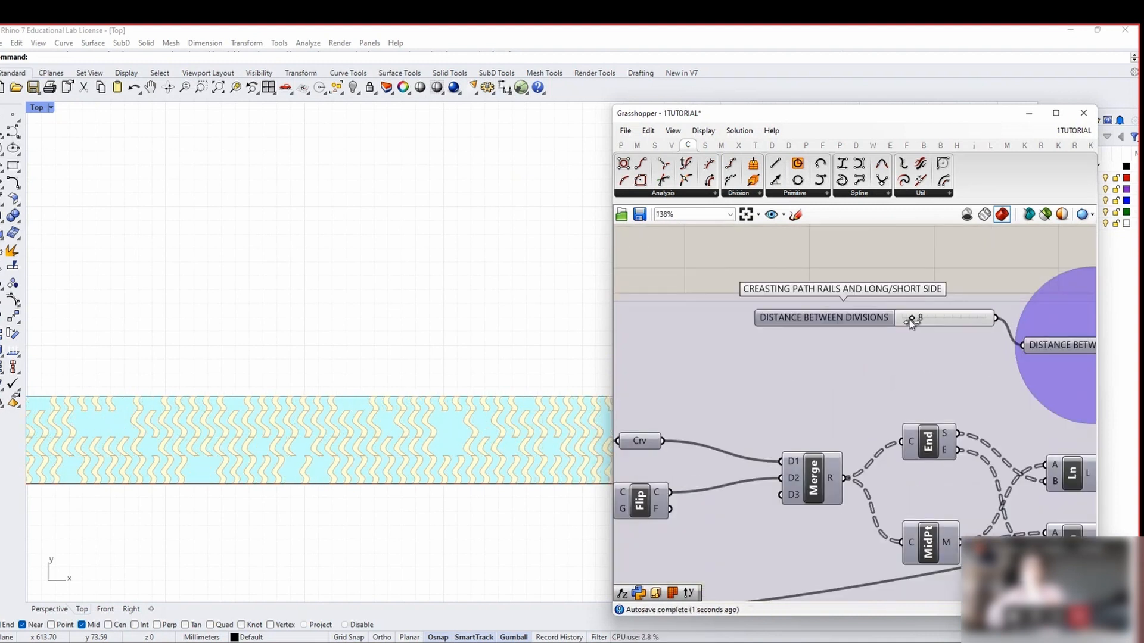
Switch the CURVE value list so the plank's creases are straight instead of wavy
scroll(885, 347, down, 8)
scroll(780, 432, up, 6)
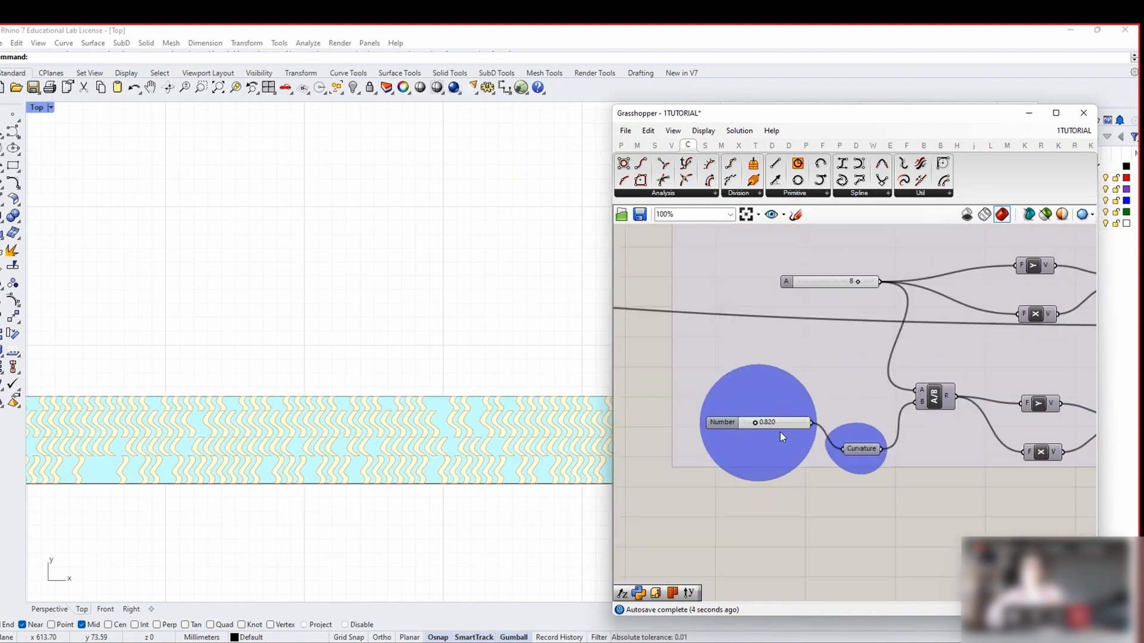
scroll(810, 465, down, 5)
right_drag(851, 443, 531, 456)
scroll(981, 322, up, 6)
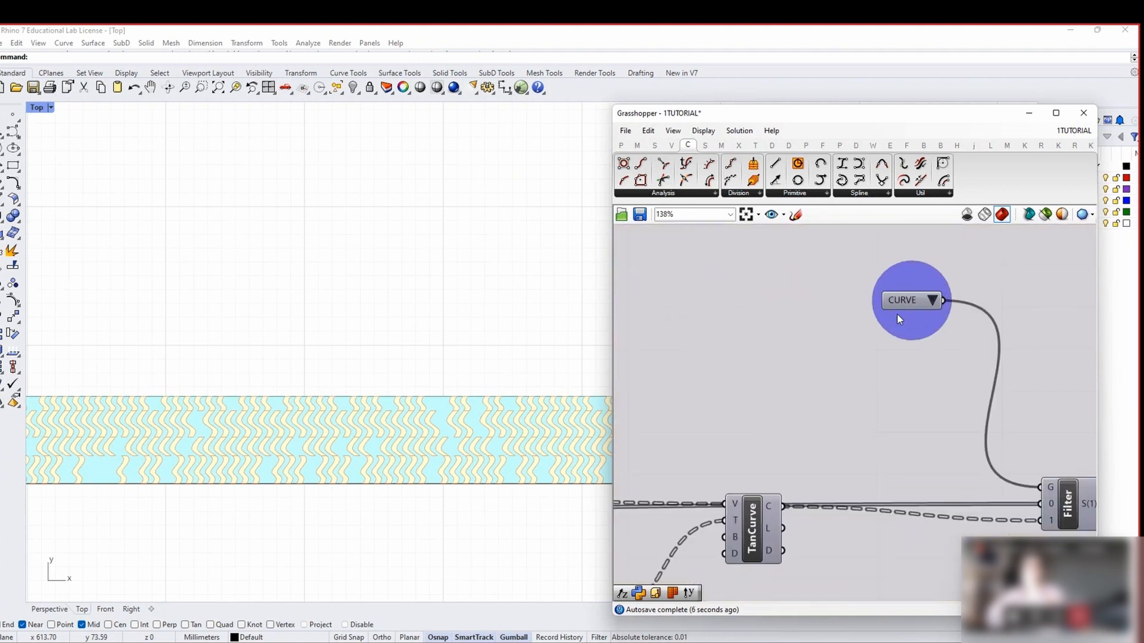
click(932, 300)
click(960, 311)
scroll(953, 356, down, 8)
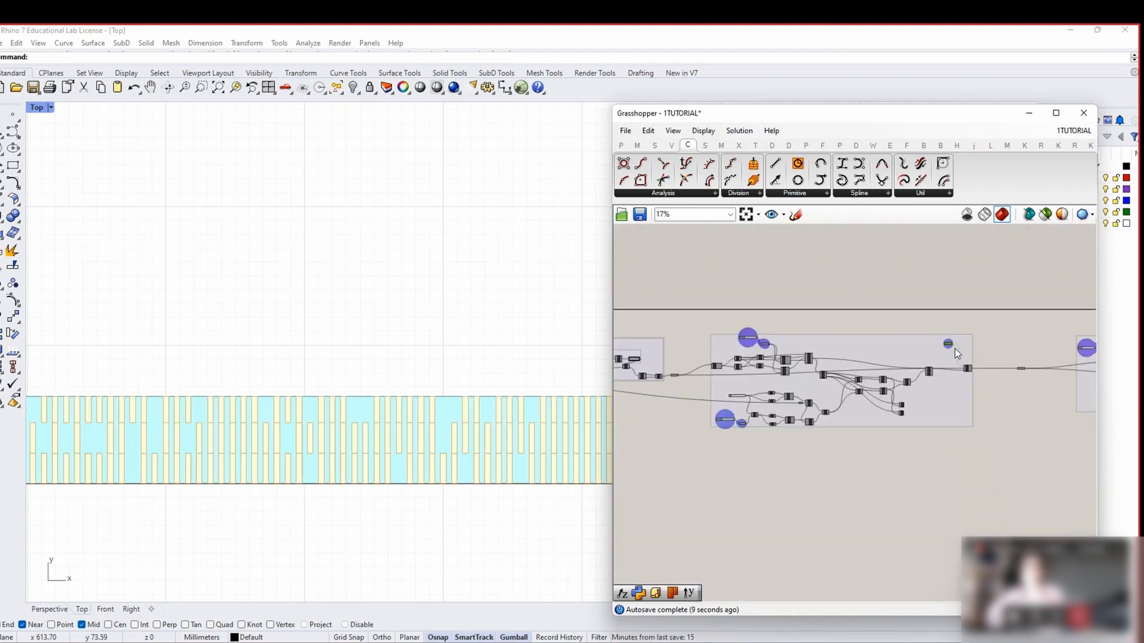
scroll(846, 400, up, 6)
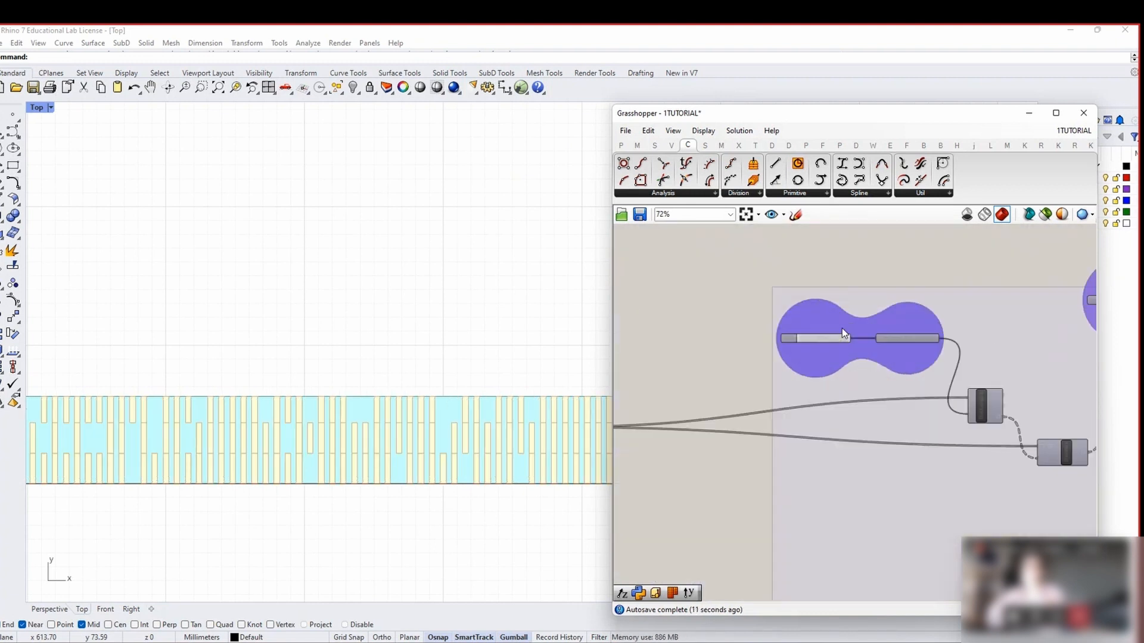
scroll(823, 340, up, 3)
scroll(823, 352, down, 12)
scroll(280, 397, down, 4)
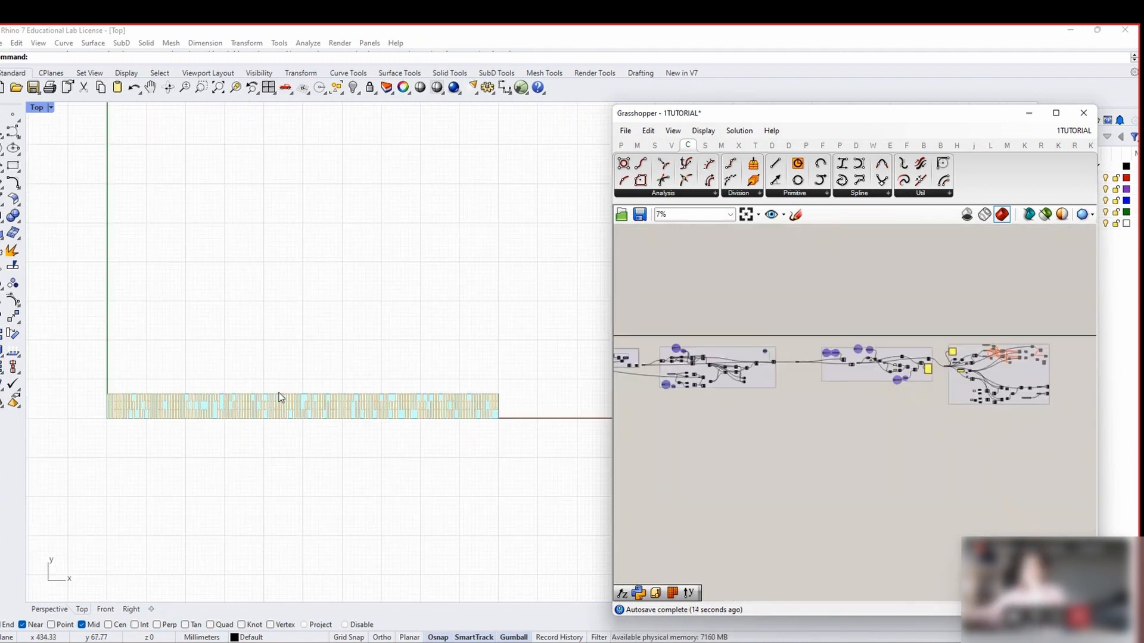
scroll(280, 397, up, 3)
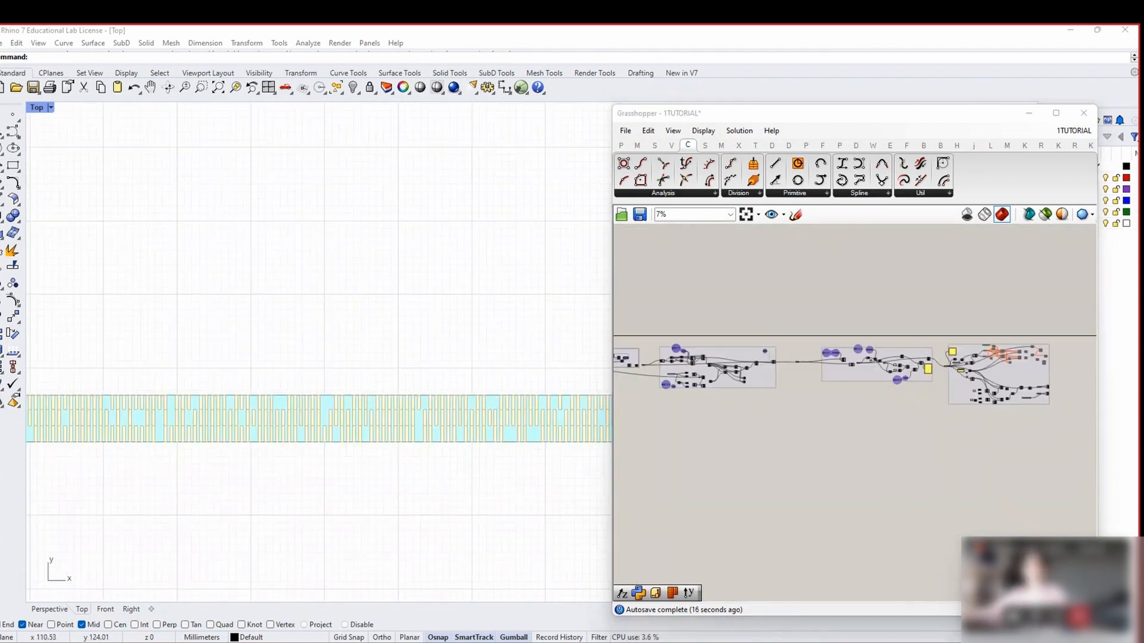
scroll(808, 388, down, 2)
right_drag(668, 398, 876, 401)
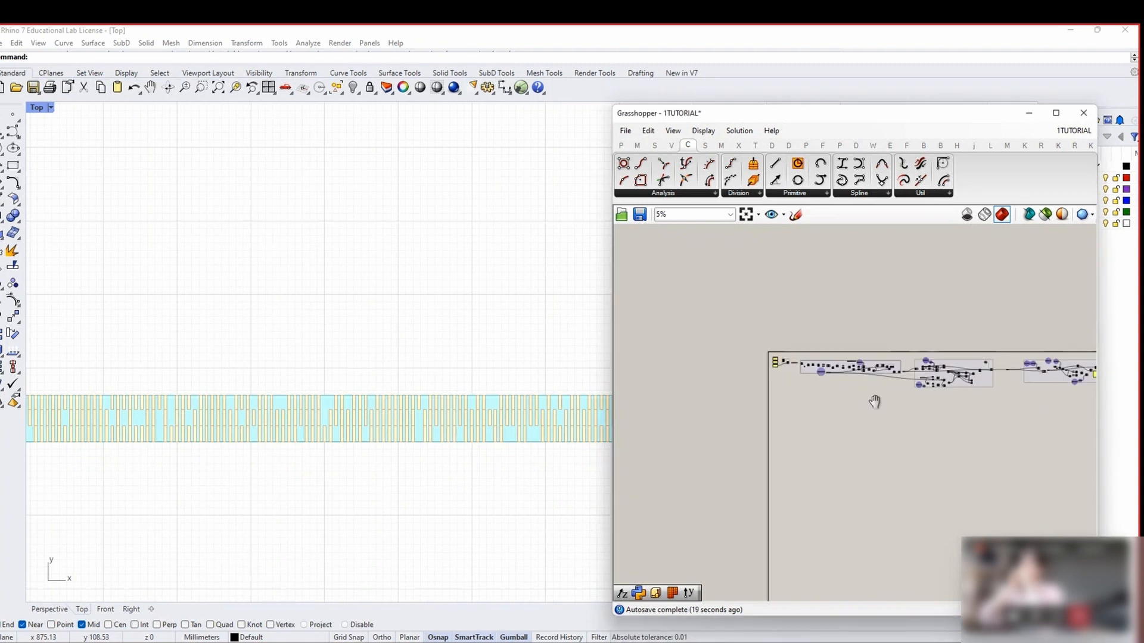
scroll(841, 391, up, 3)
scroll(790, 358, up, 3)
scroll(649, 323, down, 5)
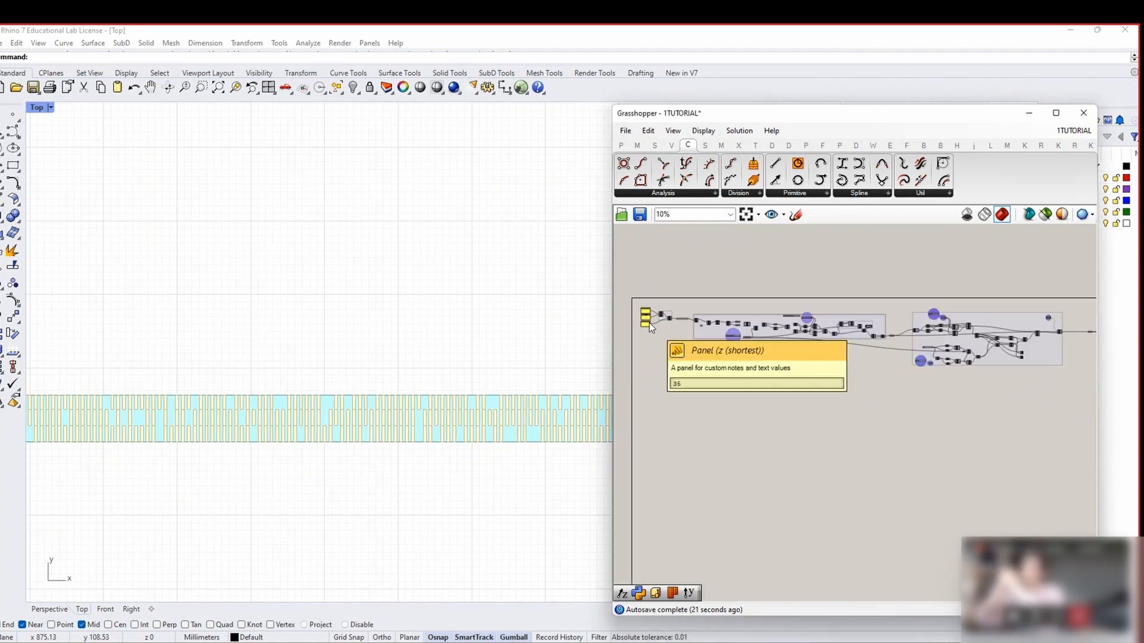
scroll(690, 368, up, 2)
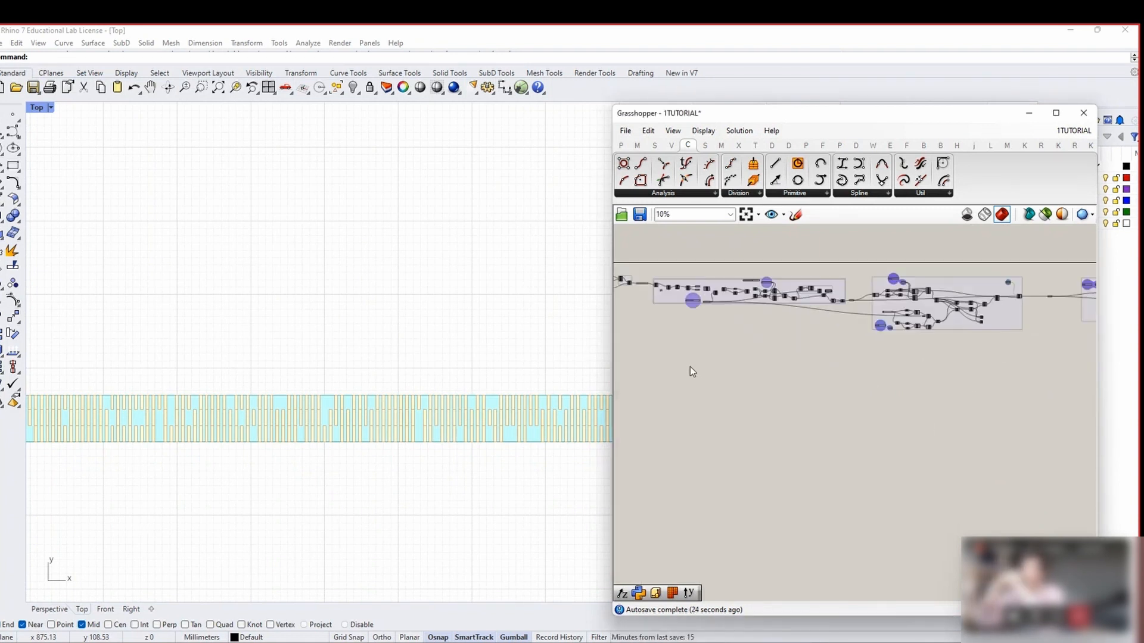
scroll(647, 349, up, 2)
Add a Scribble note on the canvas reading 'FIELDS'
double_click(651, 341)
text(scribb)
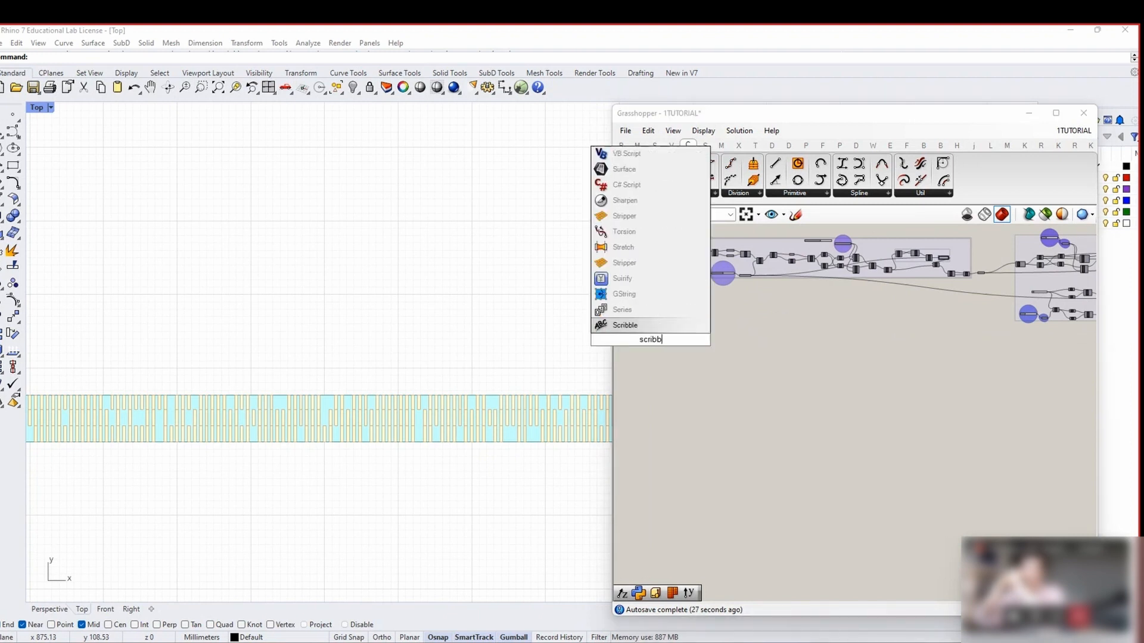
key(Escape)
scroll(644, 325, up, 3)
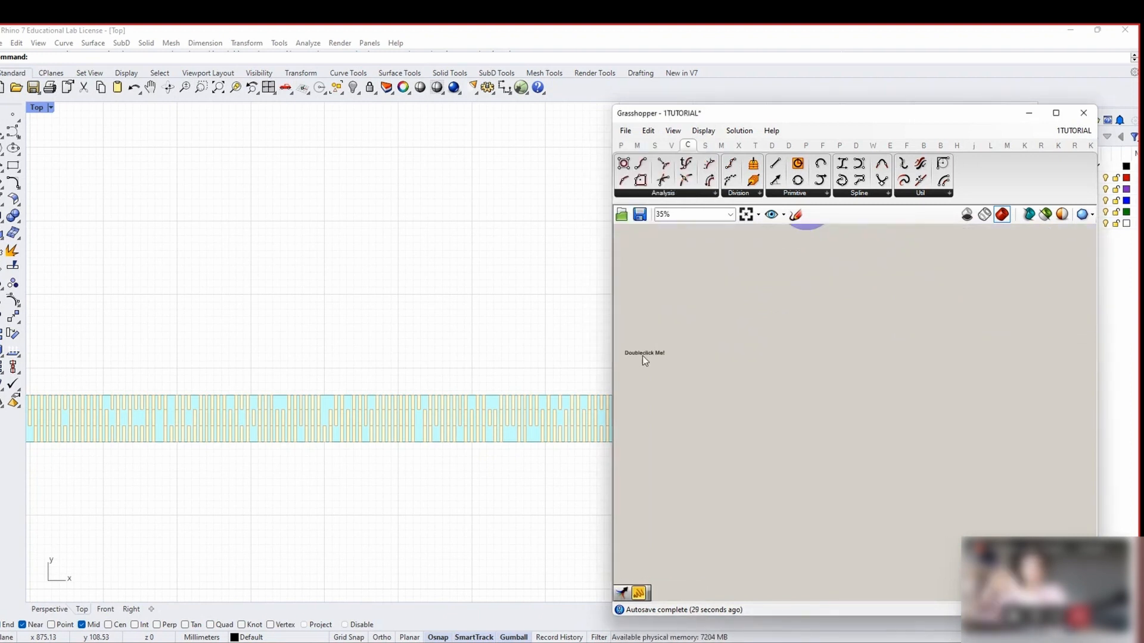
double_click(643, 356)
click(655, 373)
double_click(646, 355)
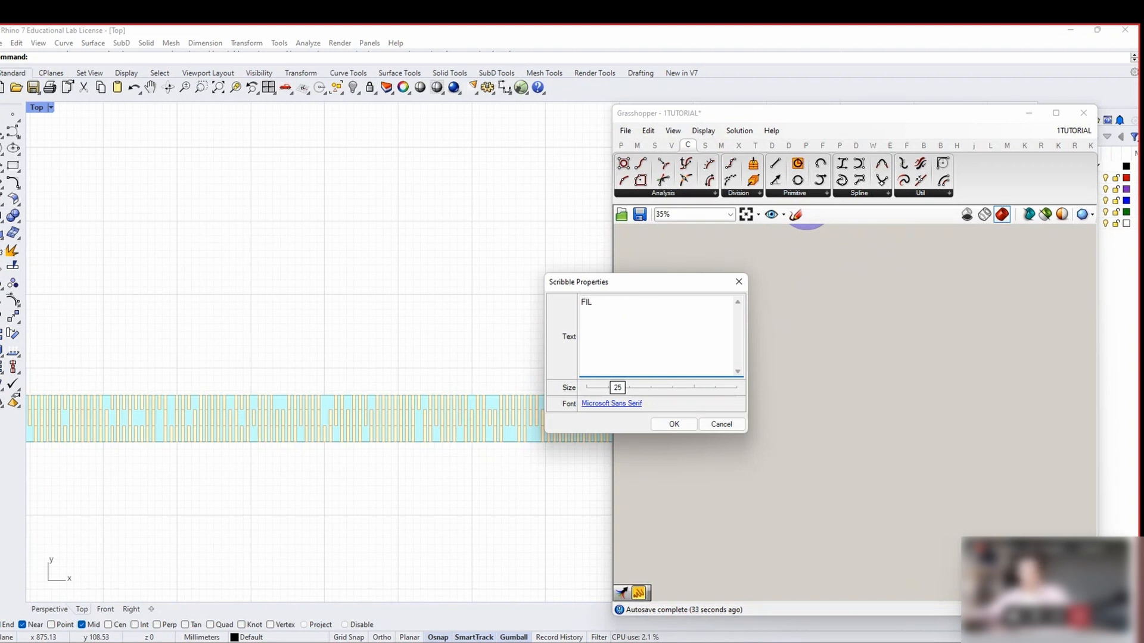
text(FIELDS)
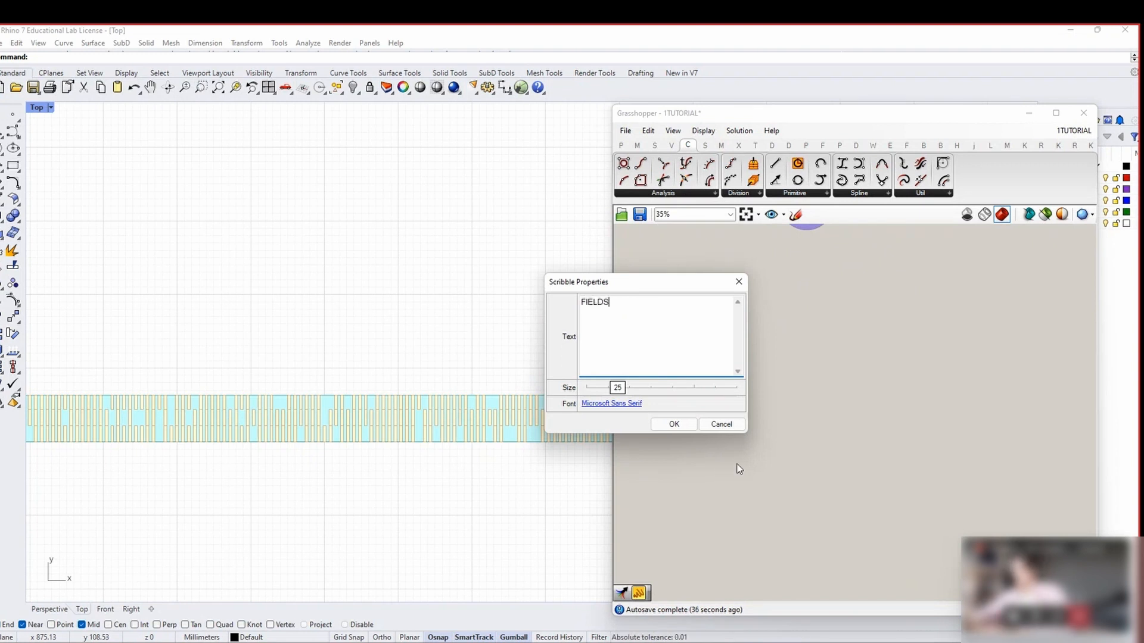
click(674, 424)
Move the Grasshopper window slightly higher and make it taller
scroll(684, 366, down, 2)
right_drag(684, 355, 774, 373)
scroll(774, 372, up, 2)
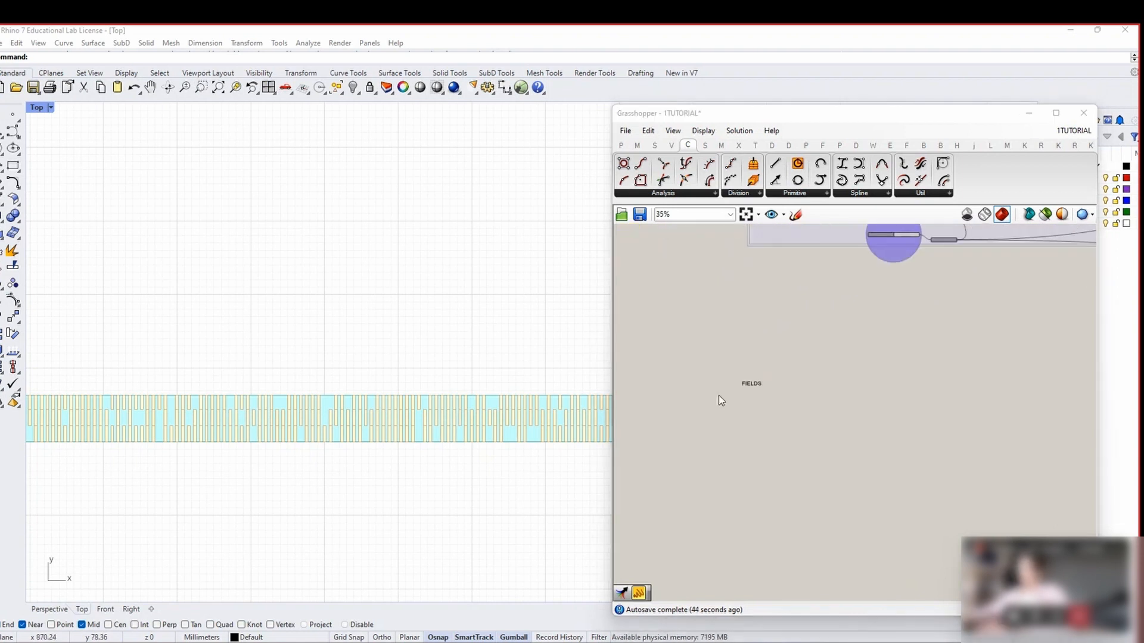
scroll(770, 391, up, 2)
scroll(769, 392, down, 2)
drag(691, 114, 684, 88)
drag(703, 594, 706, 642)
Insert a Brep parameter beneath the FIELDS label
scroll(754, 376, down, 1)
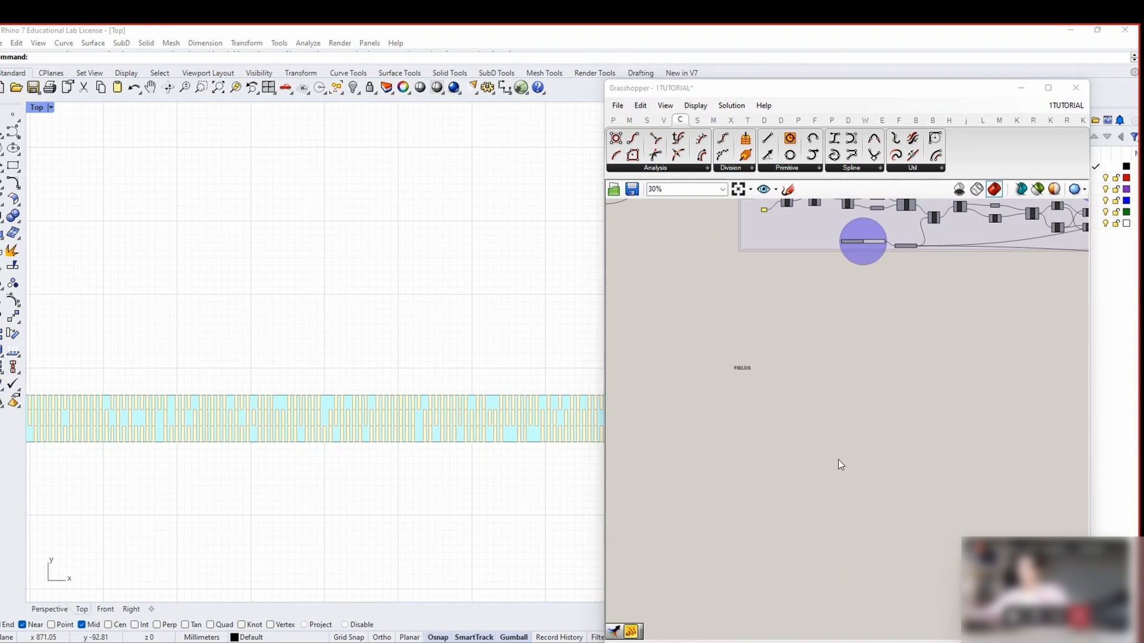
scroll(792, 400, up, 2)
scroll(816, 491, down, 3)
scroll(761, 406, up, 2)
right_drag(755, 426, 776, 460)
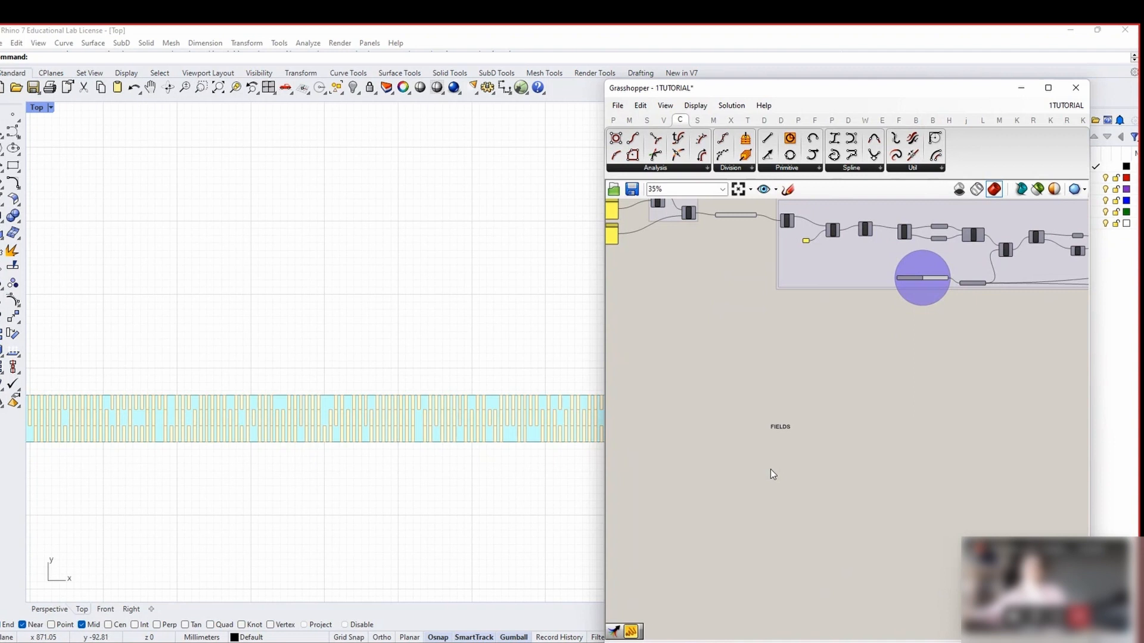
double_click(770, 470)
text(BREP)
key(Return)
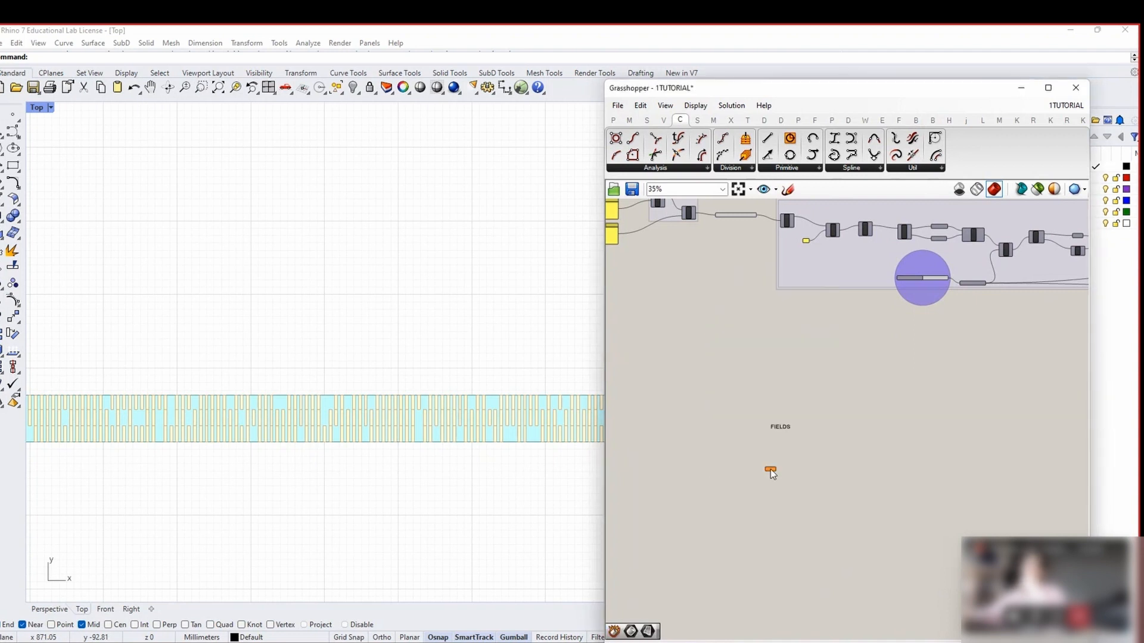
Feed the existing plank geometry into the Brep parameter and hide its incoming wire
scroll(740, 227, up, 4)
scroll(770, 253, down, 2)
drag(781, 224, 773, 549)
scroll(815, 600, up, 4)
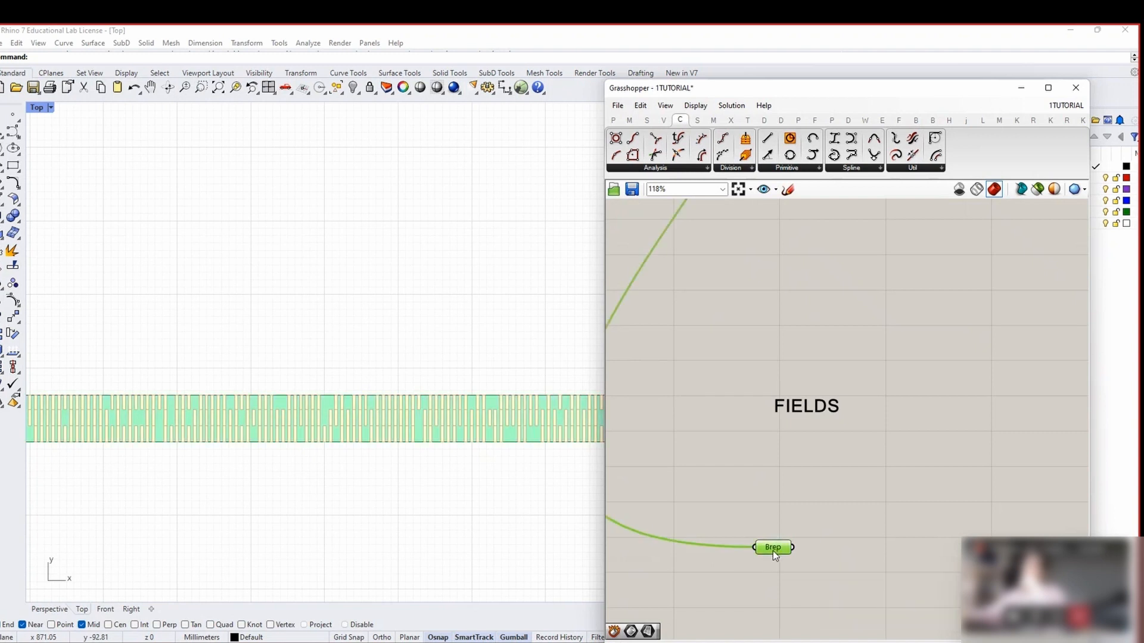
right_click(773, 551)
mouse_move(806, 464)
click(984, 490)
right_drag(819, 543, 726, 456)
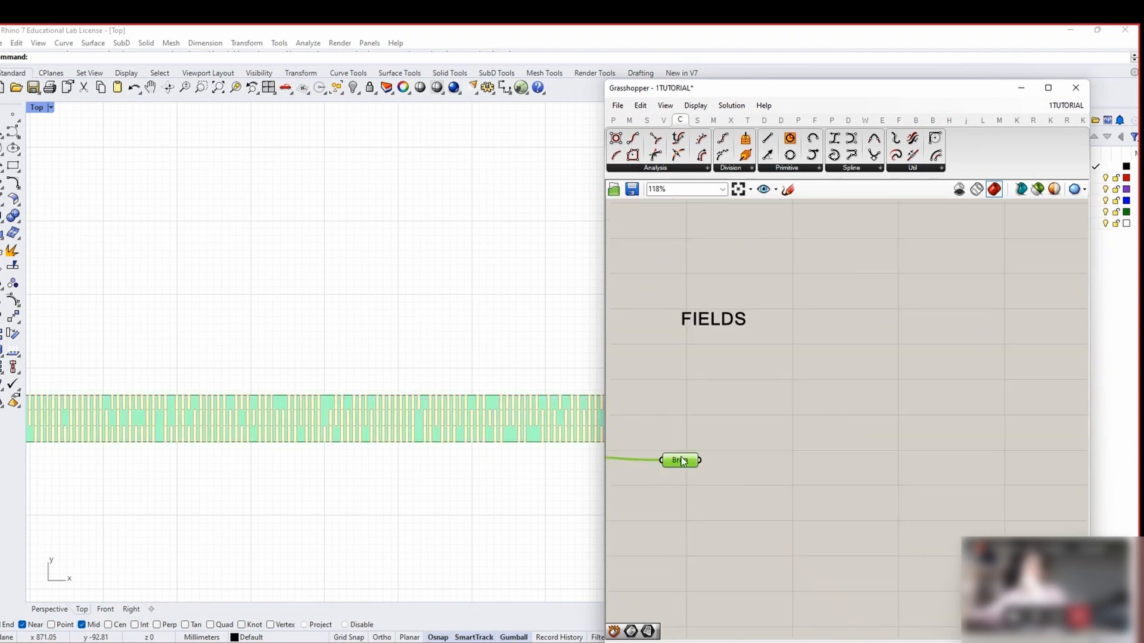
drag(680, 462, 691, 474)
click(755, 499)
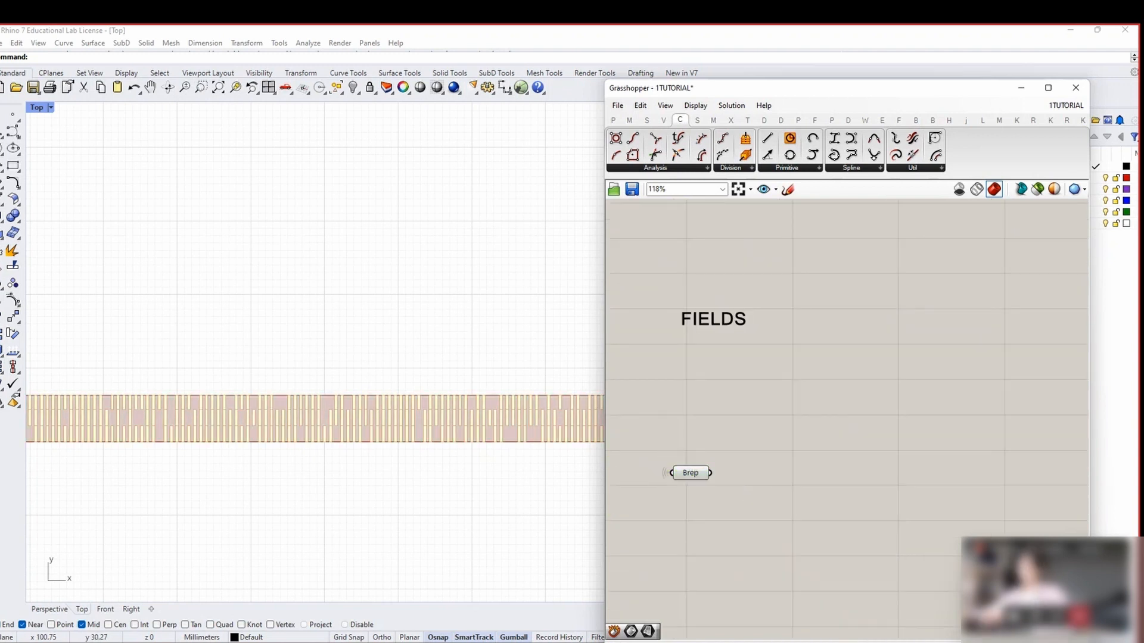
Duplicate the Brep parameter and place the copy beside the original
double_click(784, 475)
text(DEC)
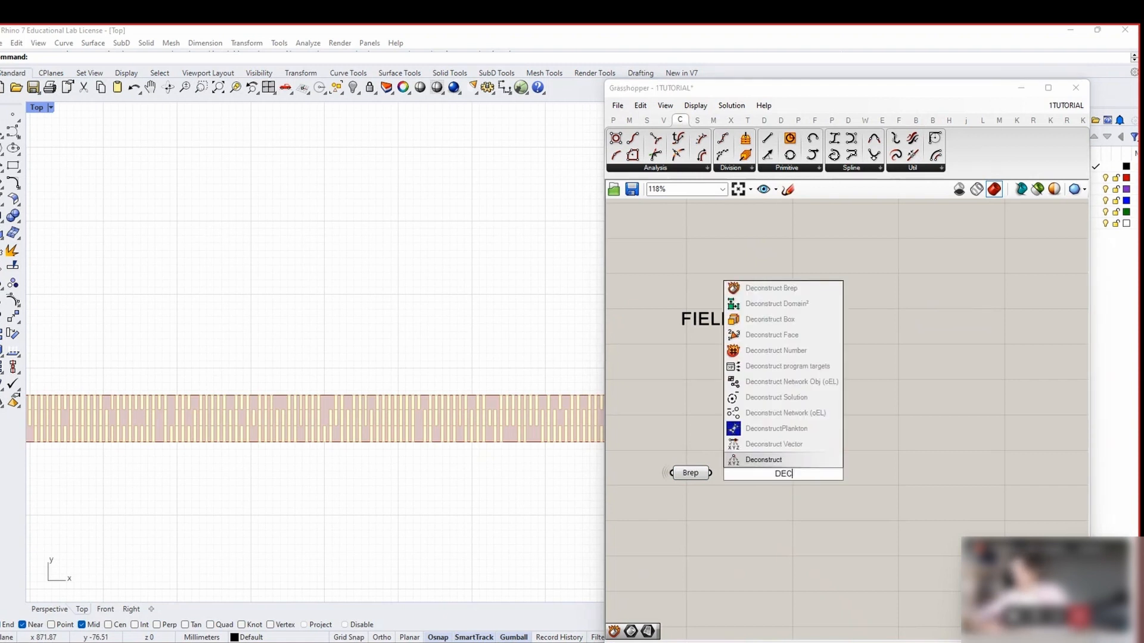
key(Escape)
click(694, 475)
key(ctrl+c)
key(ctrl+v)
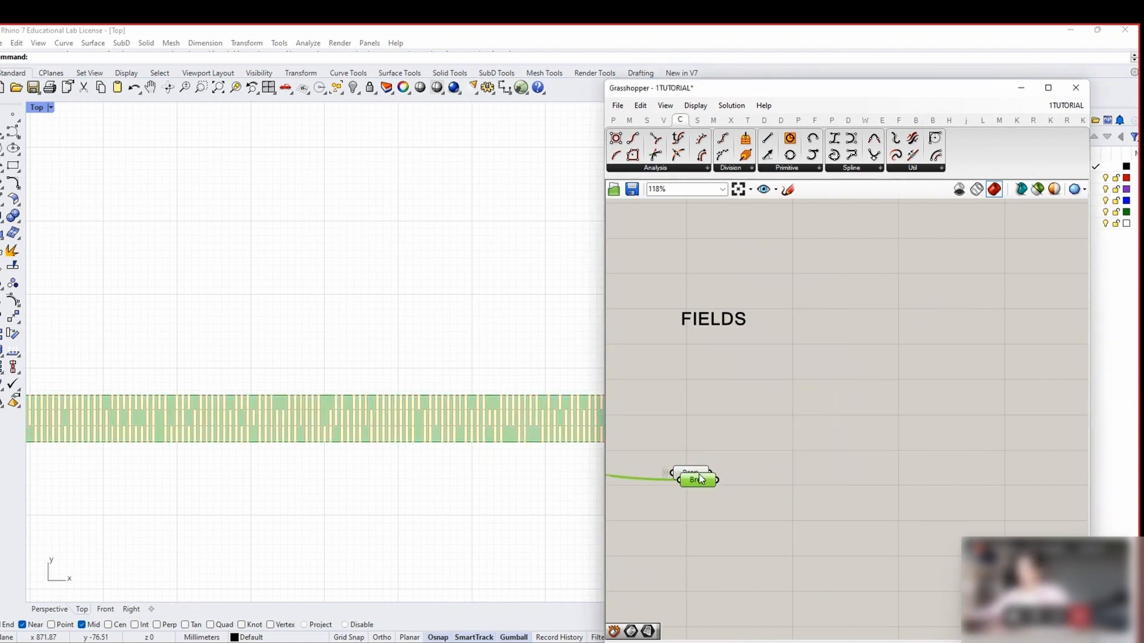
drag(698, 476, 815, 474)
click(805, 512)
right_drag(806, 511, 647, 457)
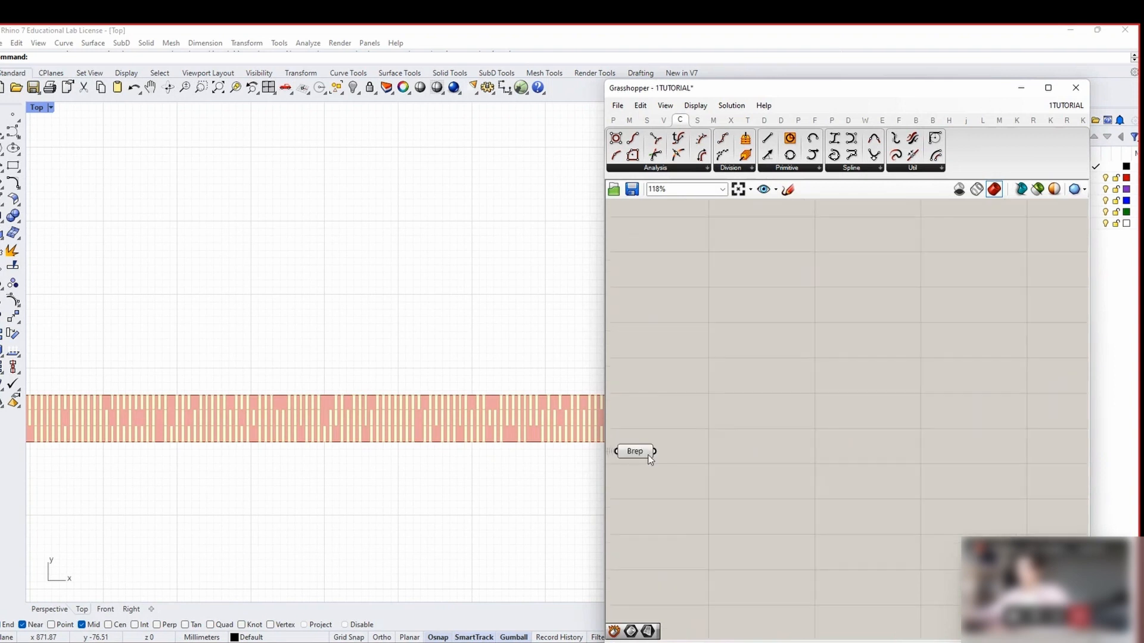
drag(647, 458, 654, 461)
right_drag(632, 477, 770, 480)
scroll(776, 473, down, 1)
scroll(769, 479, down, 1)
drag(752, 454, 718, 451)
click(779, 473)
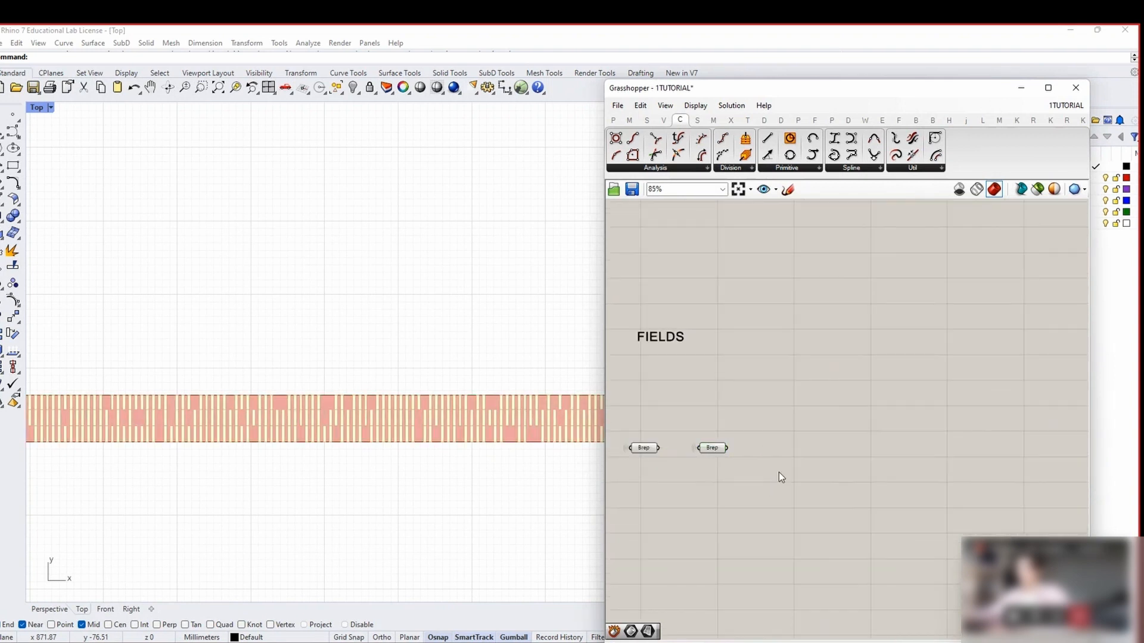
Add a Deconstruct Brep component and wire the copied Brep into its B input
double_click(767, 467)
text(DECON ST)
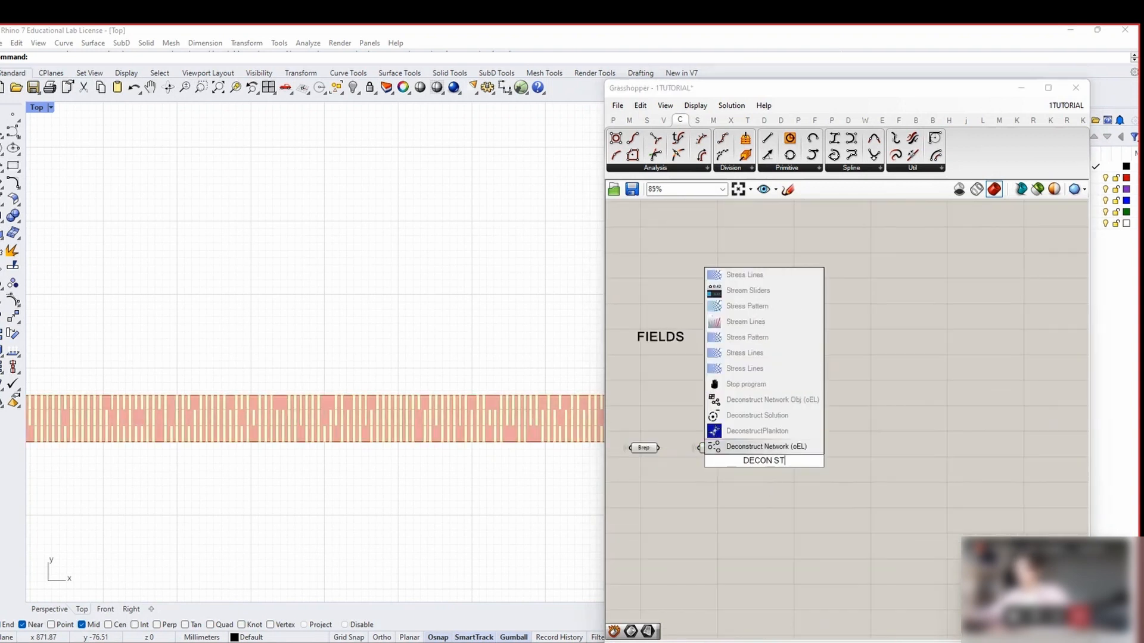
text(RUCT BREP)
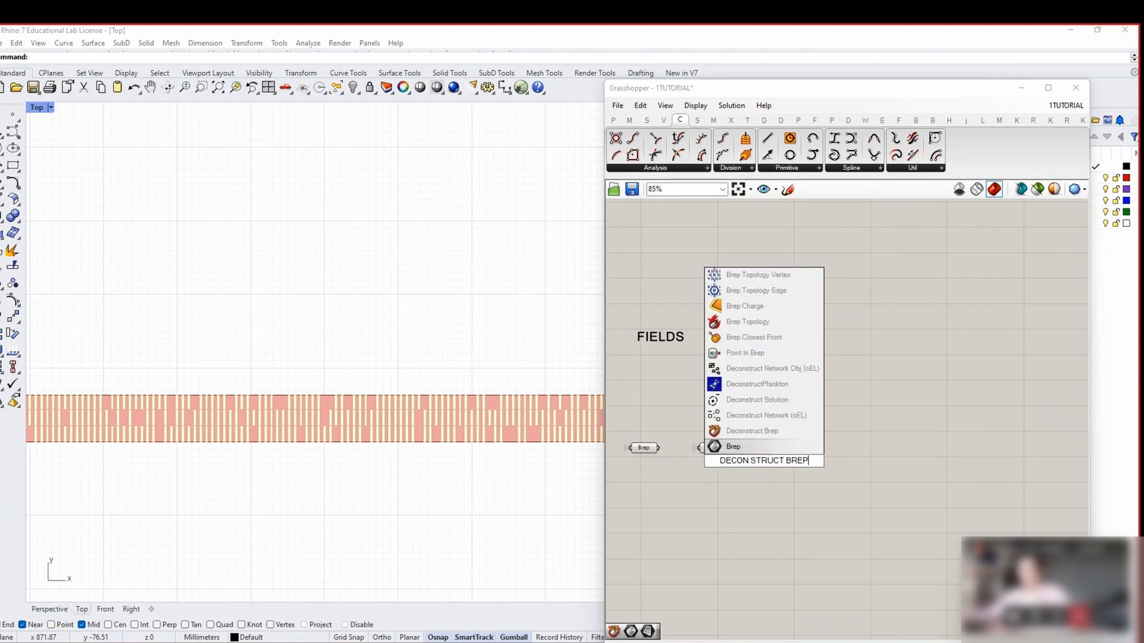
click(752, 432)
drag(727, 448, 780, 464)
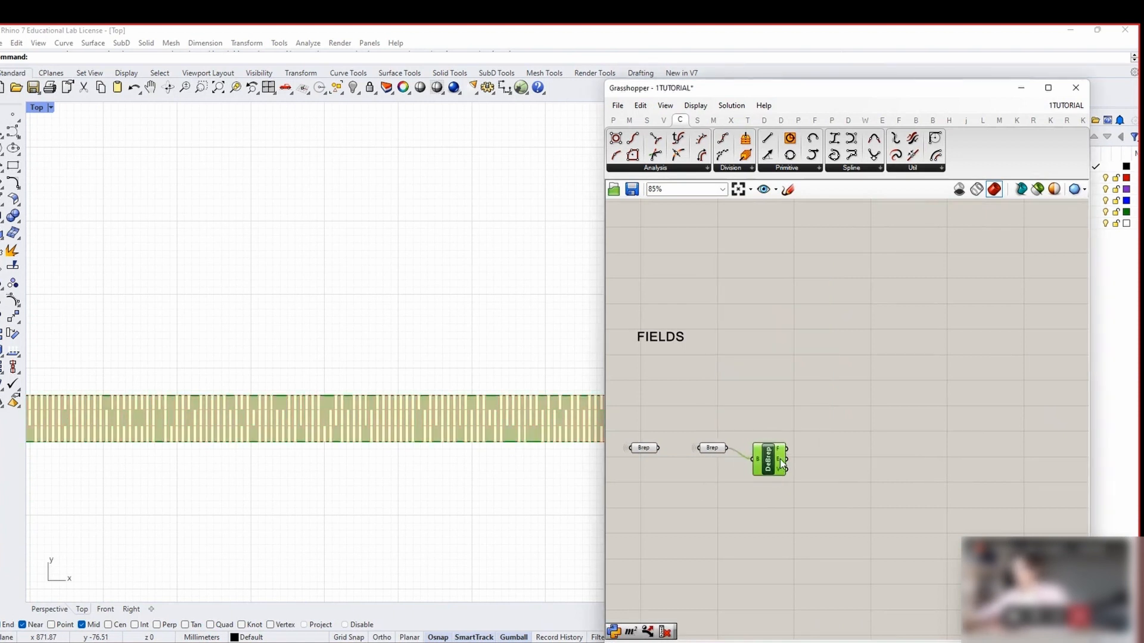
right_drag(782, 452, 754, 449)
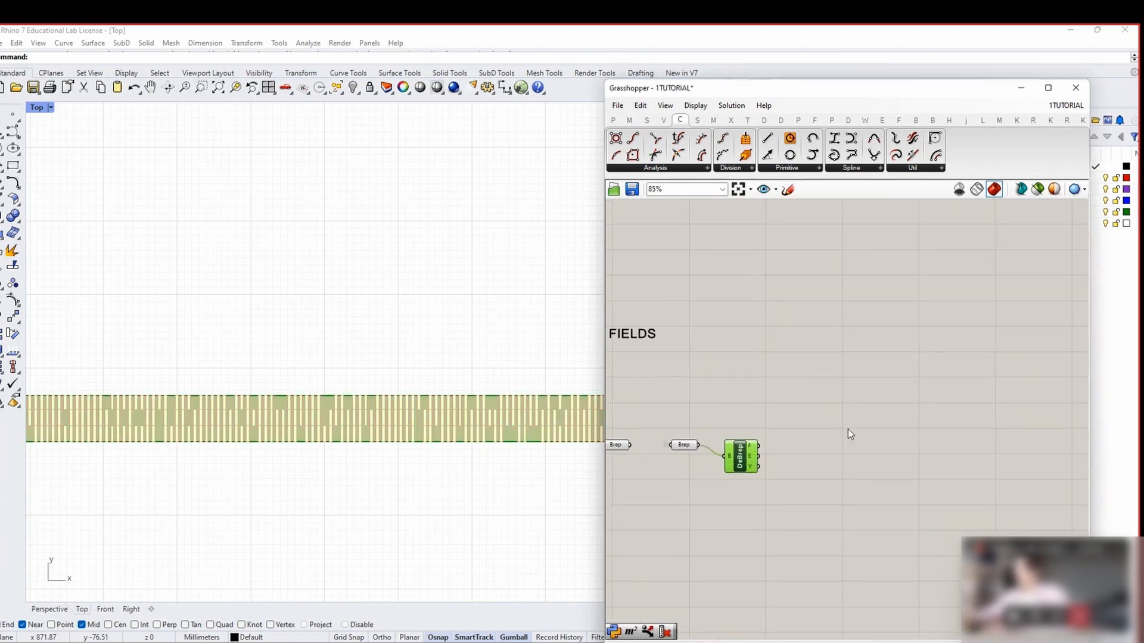
drag(756, 445, 761, 443)
click(788, 433)
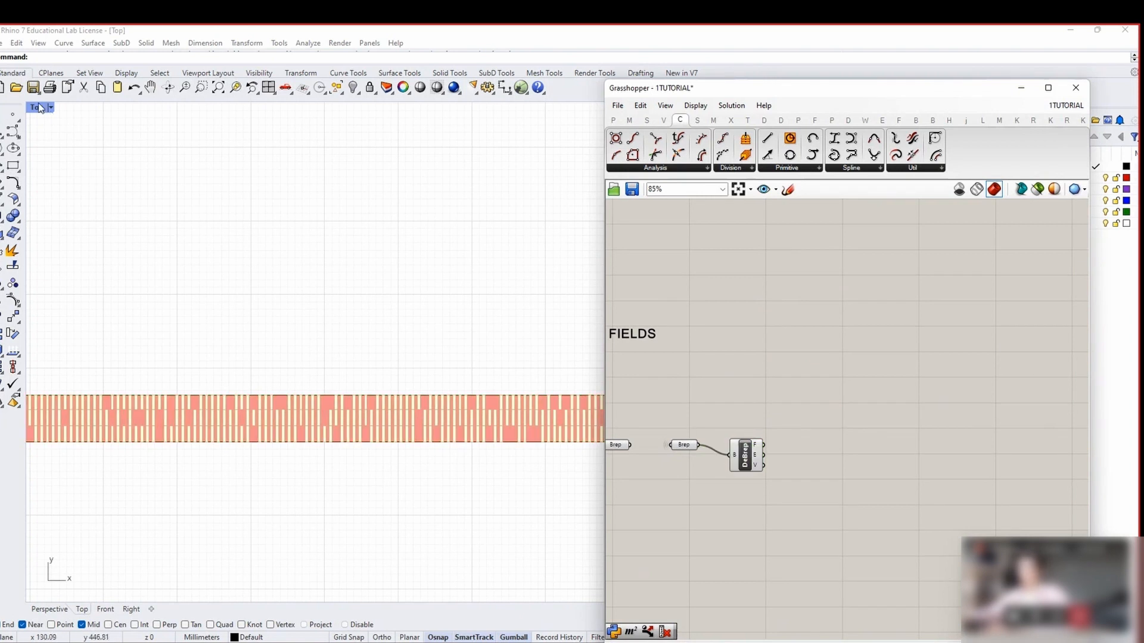
Add an Area component fed by Deconstruct Brep's F output
double_click(807, 432)
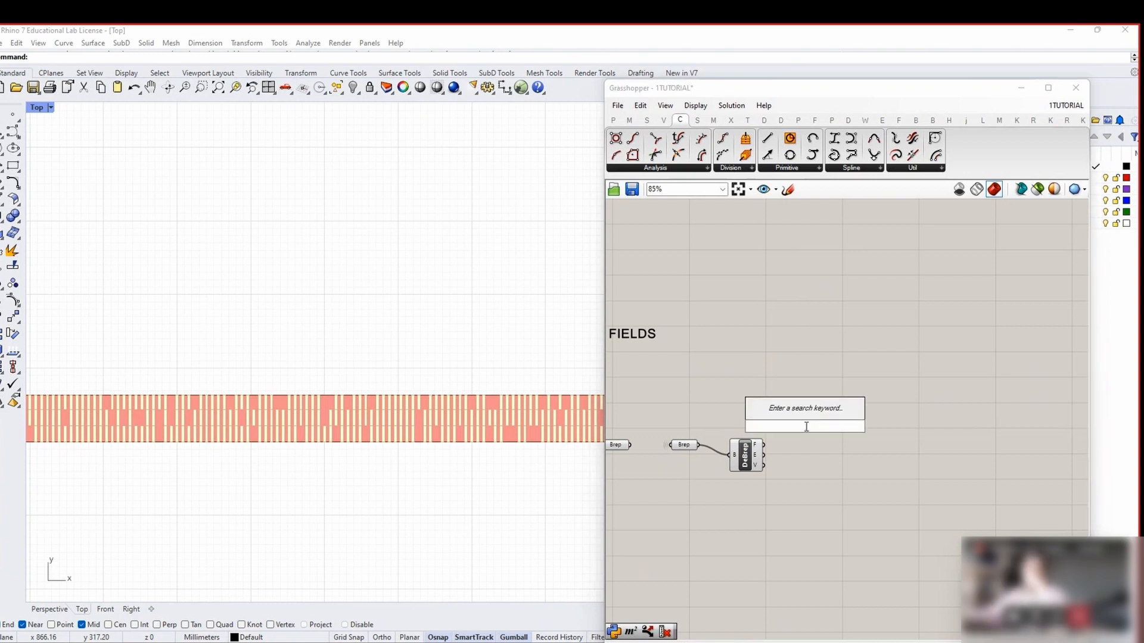
text(area)
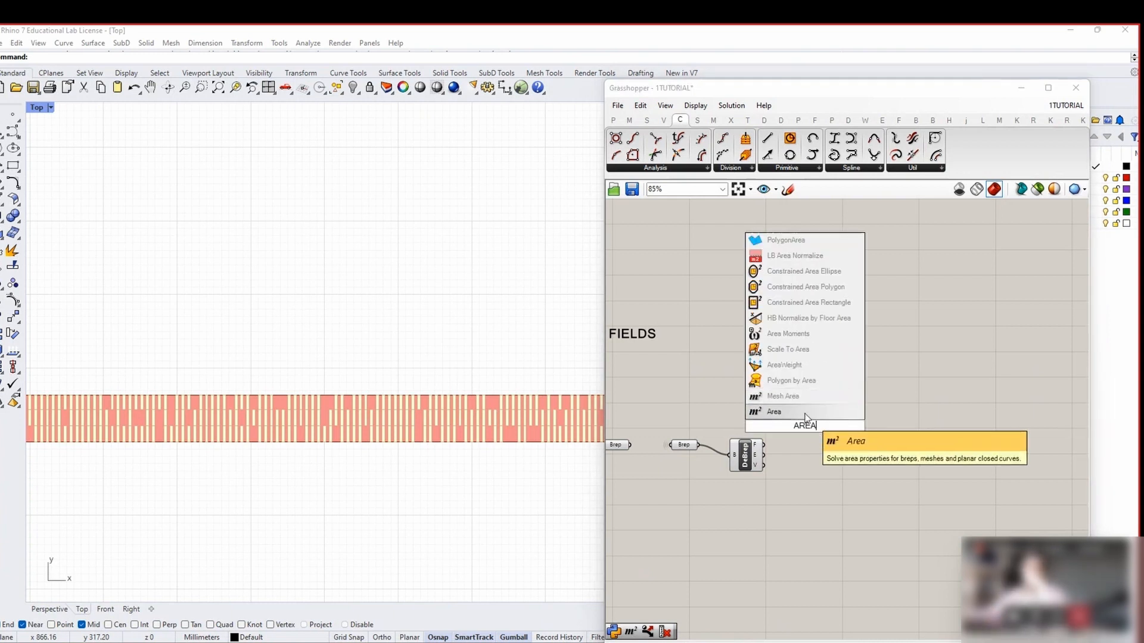
key(Return)
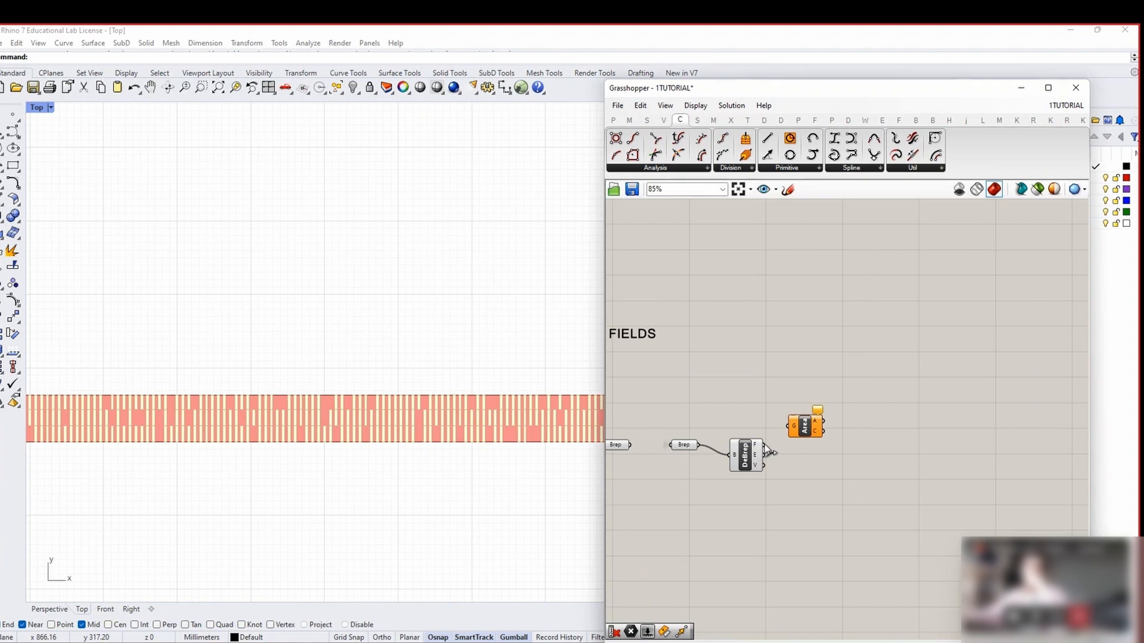
drag(765, 446, 820, 411)
mouse_move(828, 409)
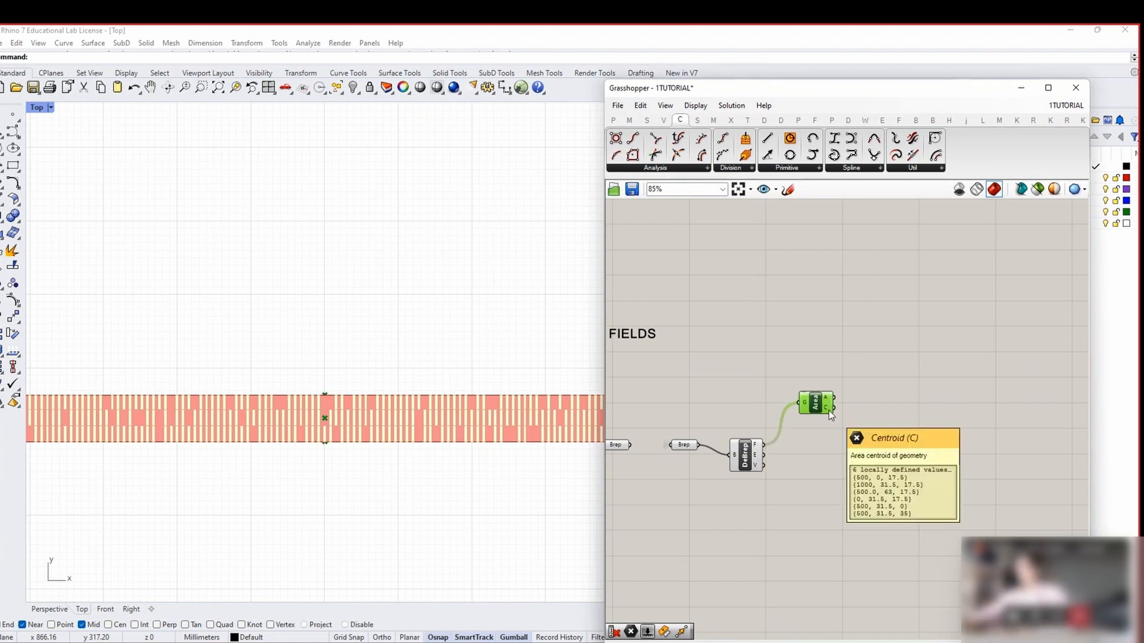
right_drag(932, 424, 900, 414)
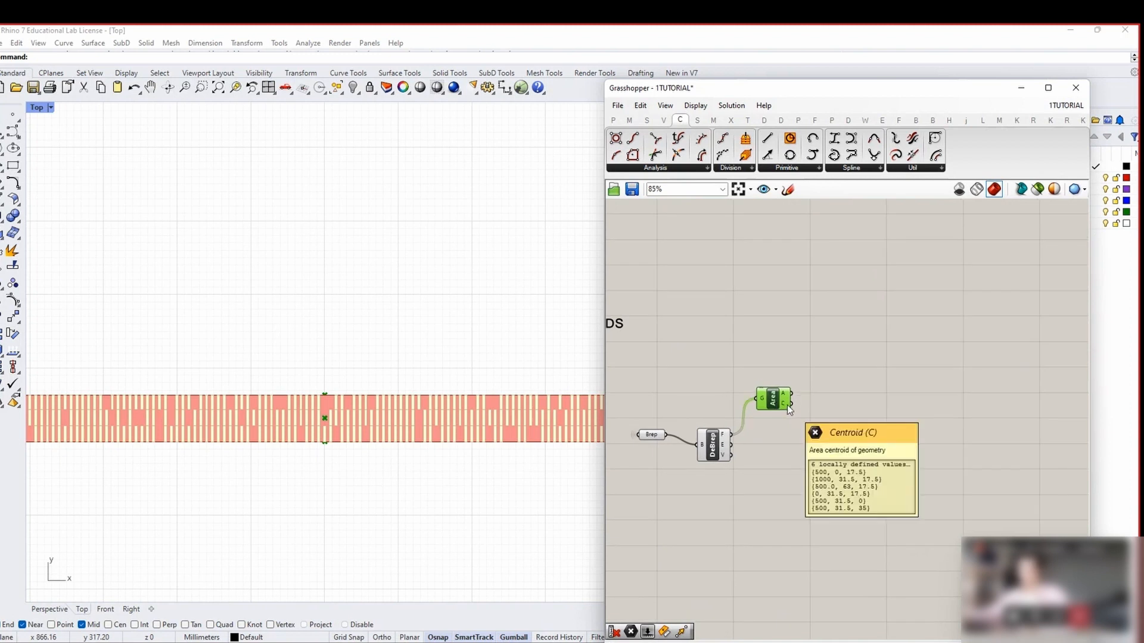
Maximize the Perspective view and turn off preview of the slat group
double_click(38, 108)
double_click(546, 108)
scroll(167, 345, up, 3)
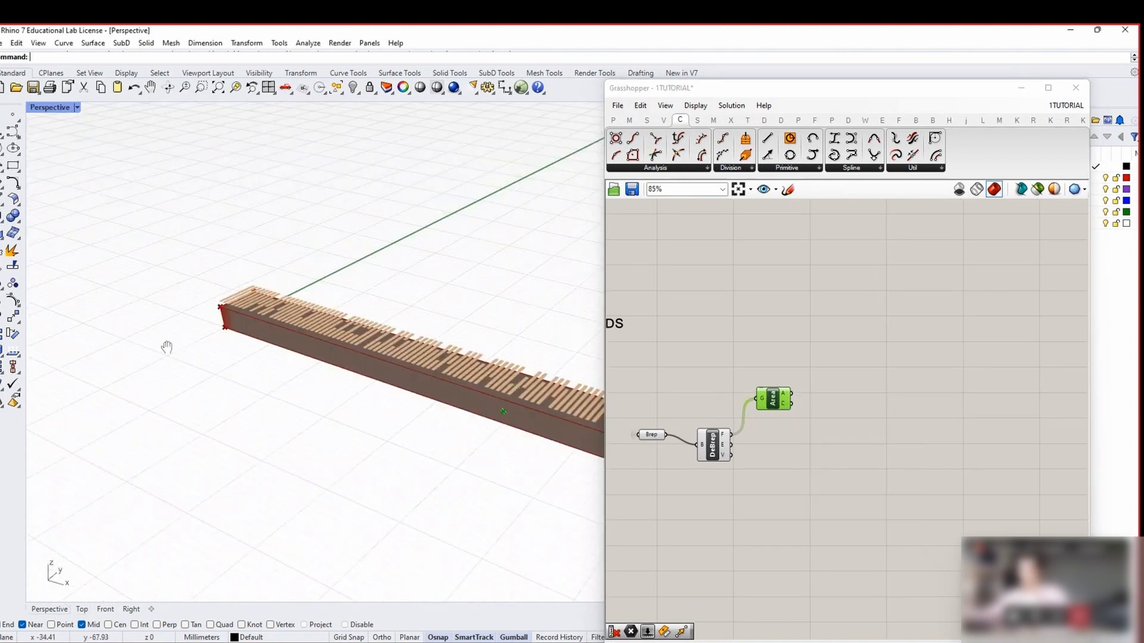
scroll(903, 397, down, 6)
right_drag(903, 397, 673, 388)
right_drag(1062, 385, 734, 380)
right_drag(979, 374, 721, 370)
right_drag(977, 390, 667, 383)
drag(945, 417, 846, 329)
middle_click(872, 309)
click(893, 328)
Turn off preview for all components in the definition
click(812, 421)
scroll(811, 422, down, 3)
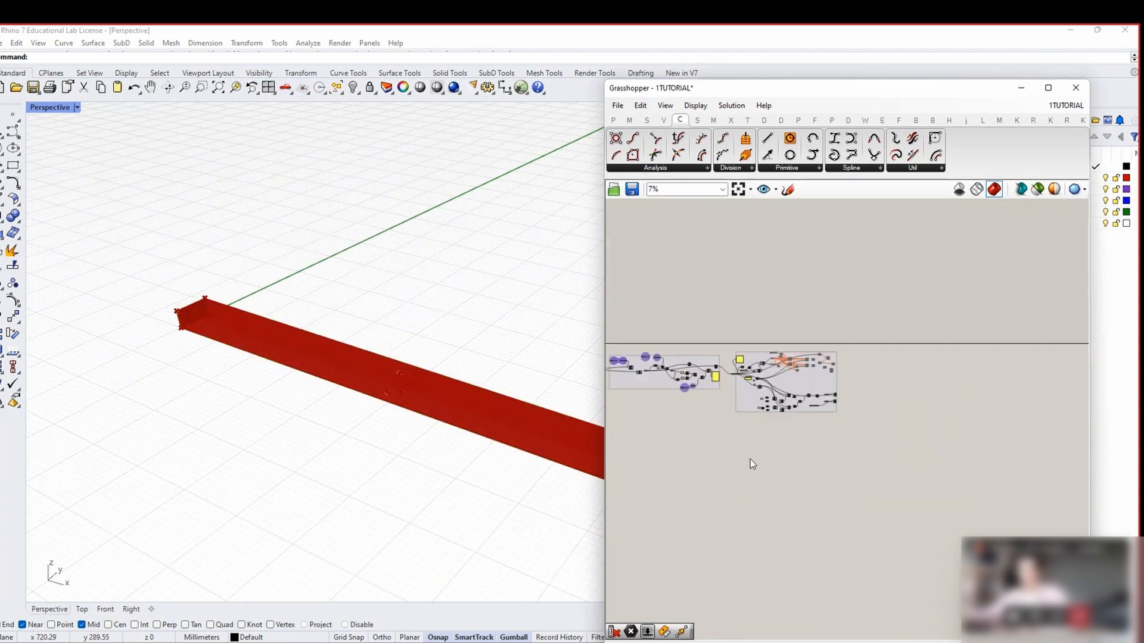
right_drag(749, 459, 983, 419)
right_drag(754, 429, 1088, 403)
key(ctrl+a)
middle_click(898, 340)
click(914, 358)
click(914, 349)
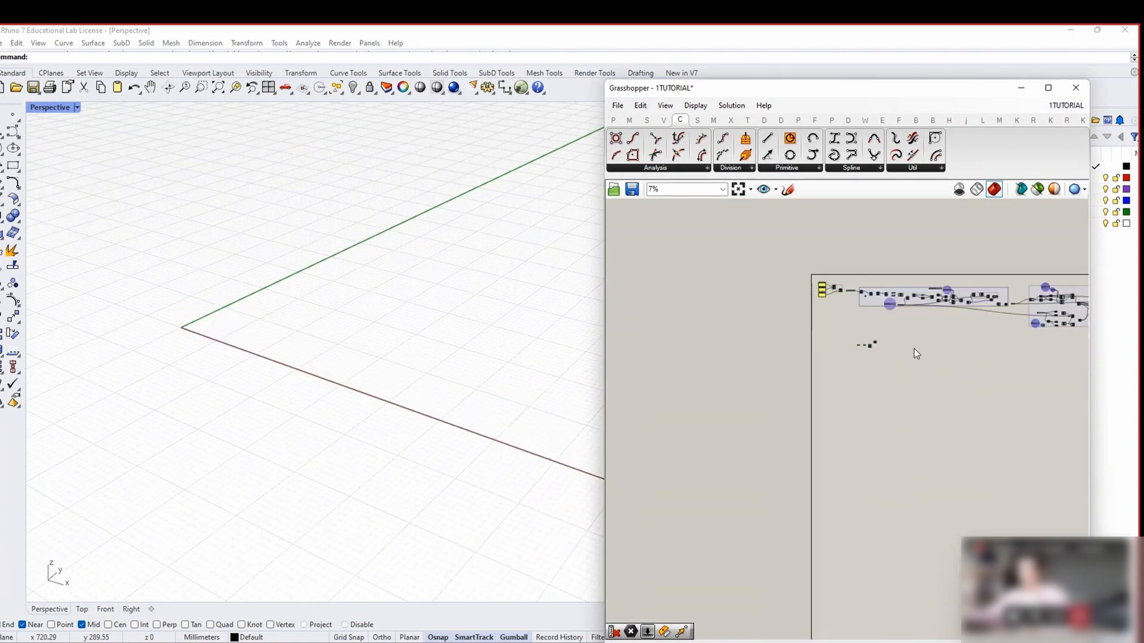
Turn preview back on for the Brep and Area, showing the plank with its face centroids
scroll(869, 342, up, 6)
scroll(809, 351, up, 3)
click(881, 381)
middle_click(871, 342)
middle_click(876, 328)
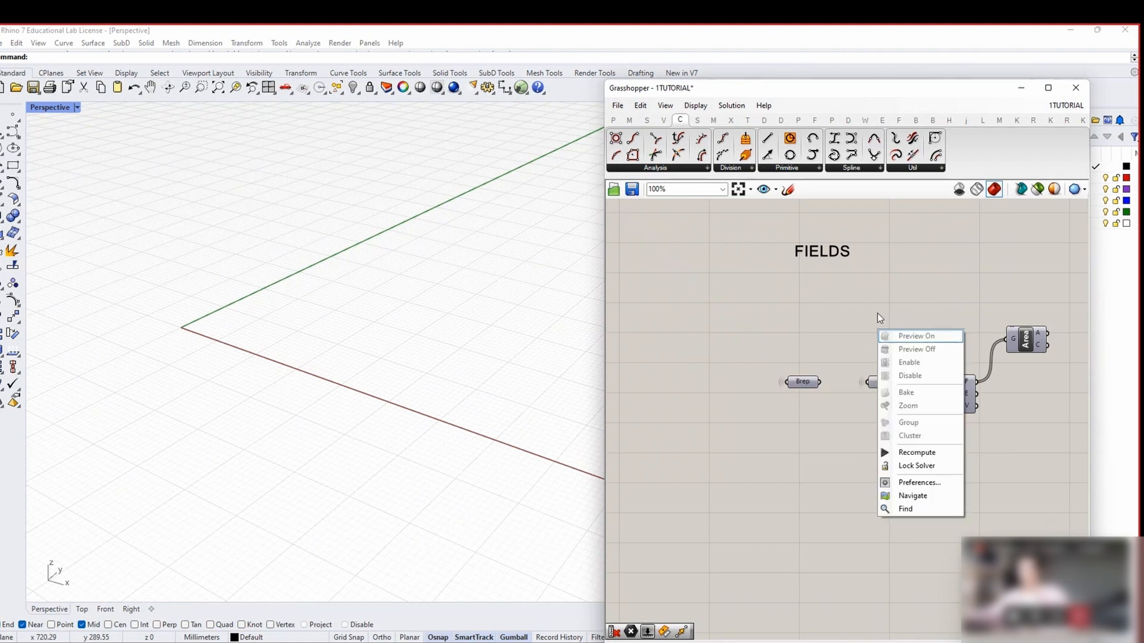
middle_click(885, 299)
click(906, 305)
right_drag(379, 385, 456, 405)
right_drag(1030, 371, 889, 369)
click(885, 335)
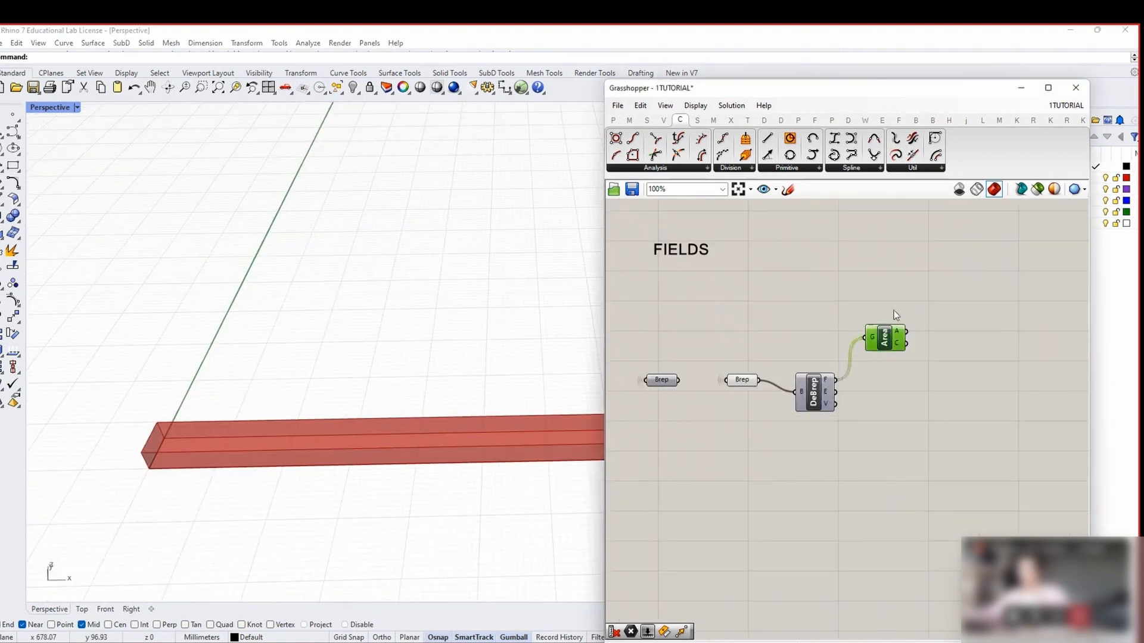
middle_click(878, 261)
click(899, 267)
shift+right_drag(423, 490, 379, 388)
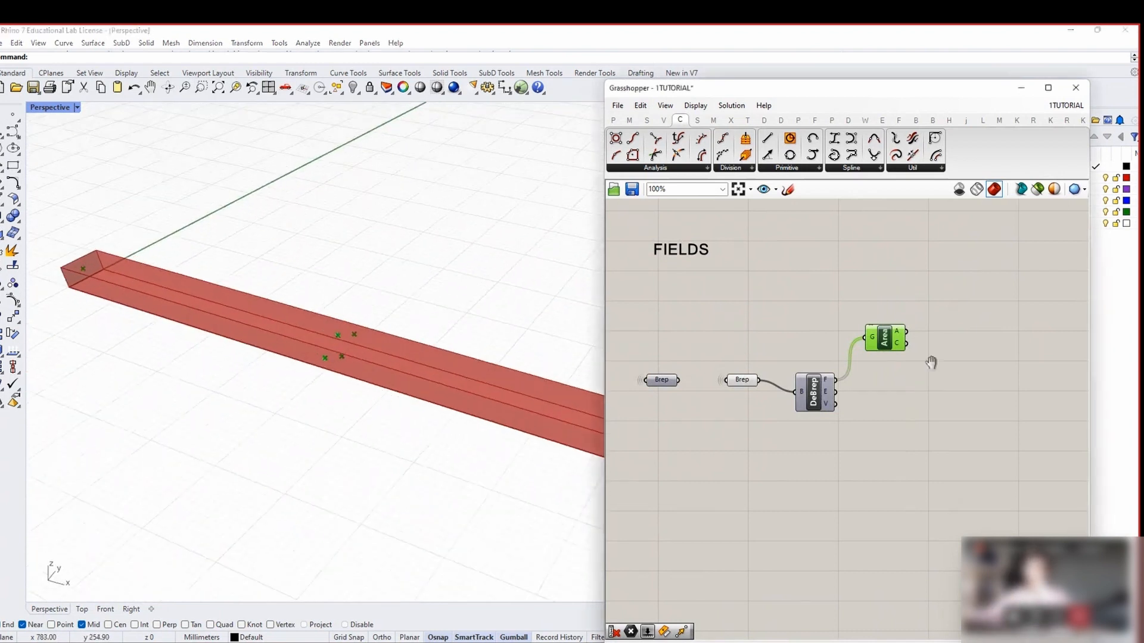
right_drag(932, 363, 824, 365)
click(813, 370)
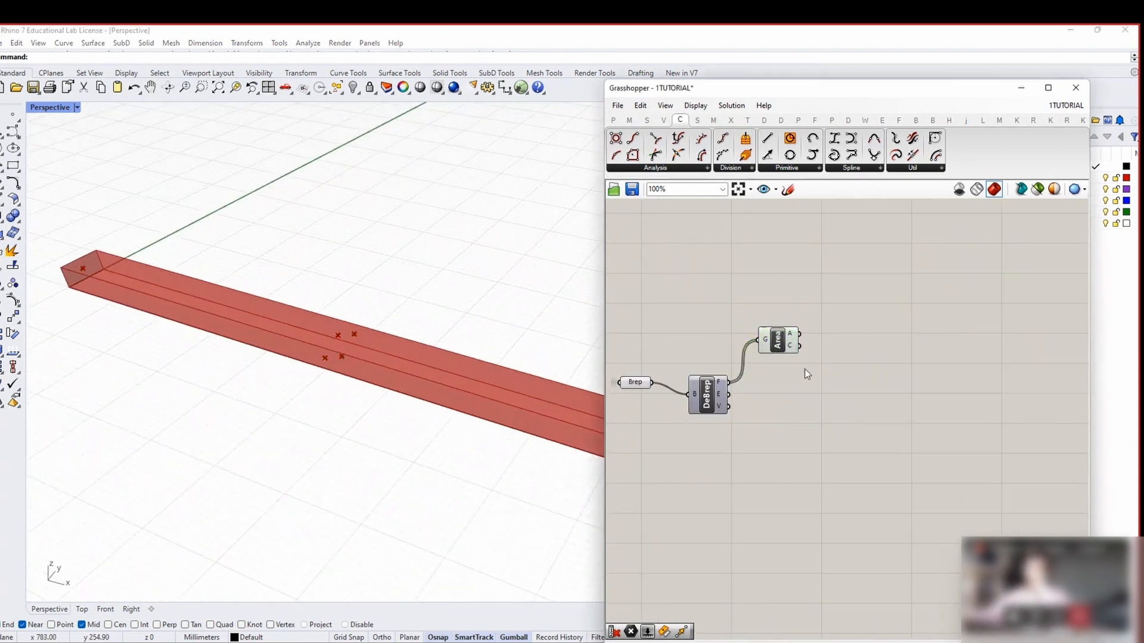
double_click(900, 352)
text(DECONSTR)
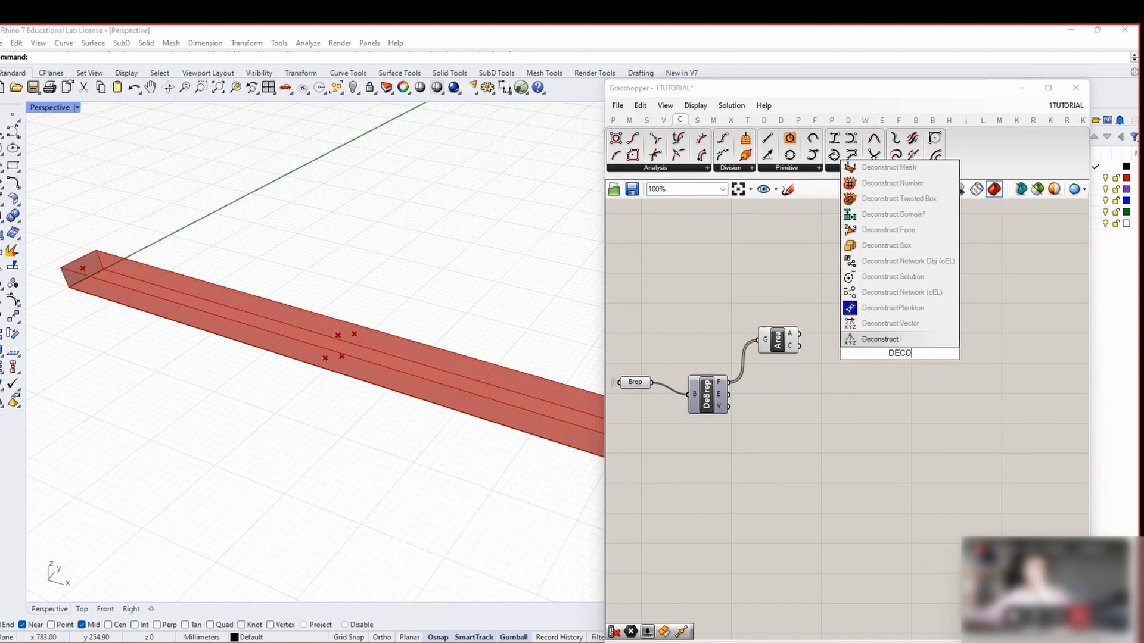
Add a Deconstruct Point fed by the Area component's centroid (C) output
click(885, 308)
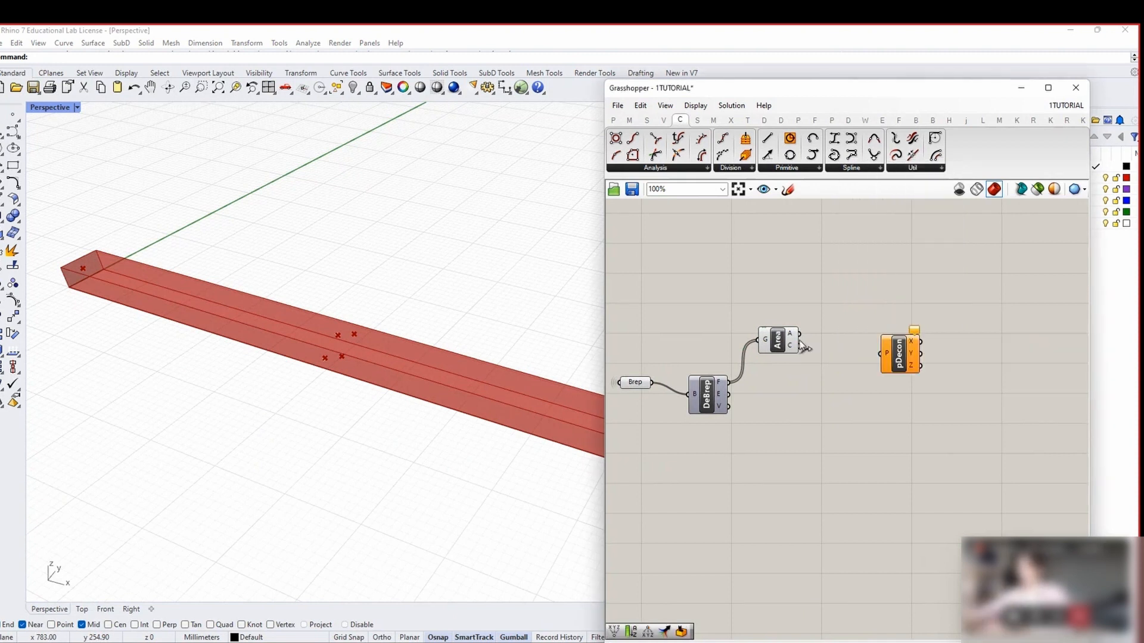
drag(800, 348, 886, 357)
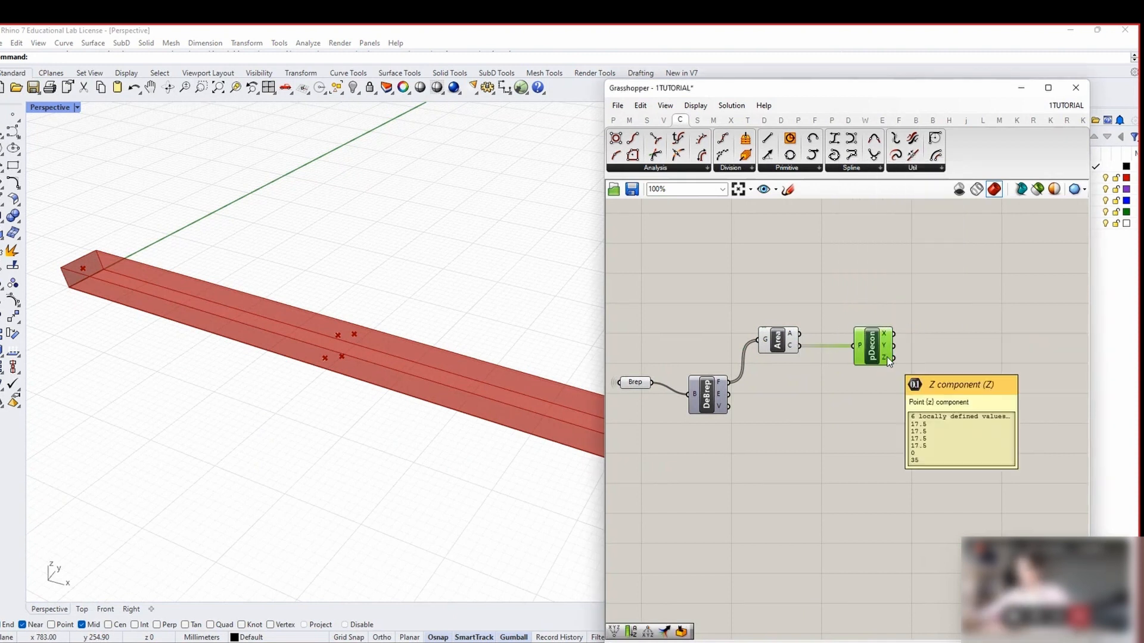
right_drag(935, 369, 844, 356)
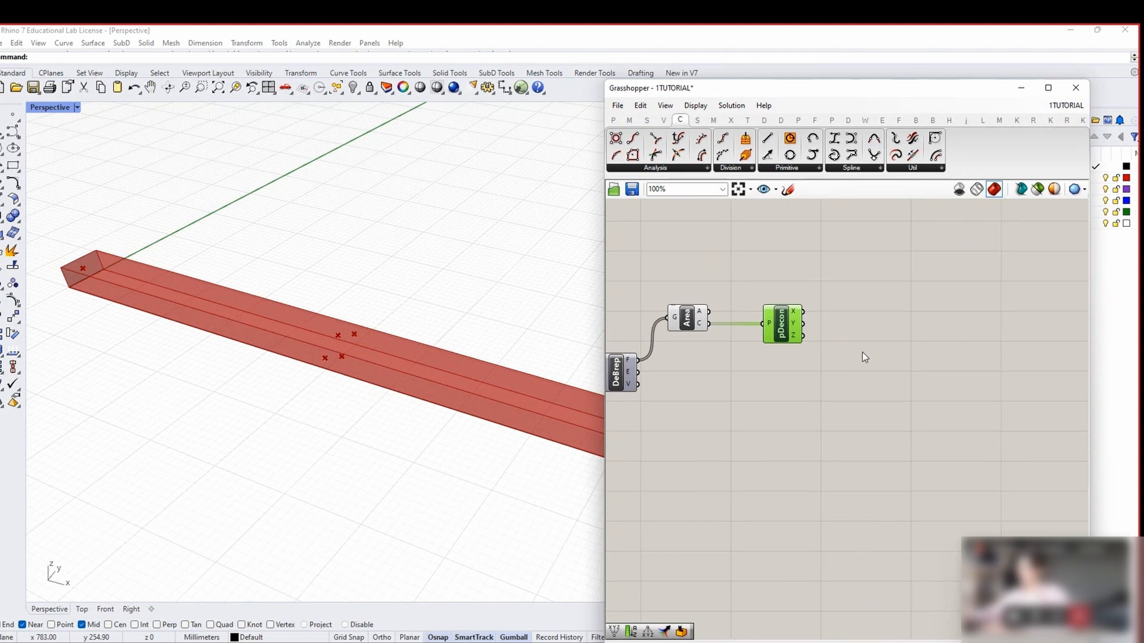
Add a Sort List fed by the Z values beside Deconstruct Point, and duplicate it below
double_click(845, 355)
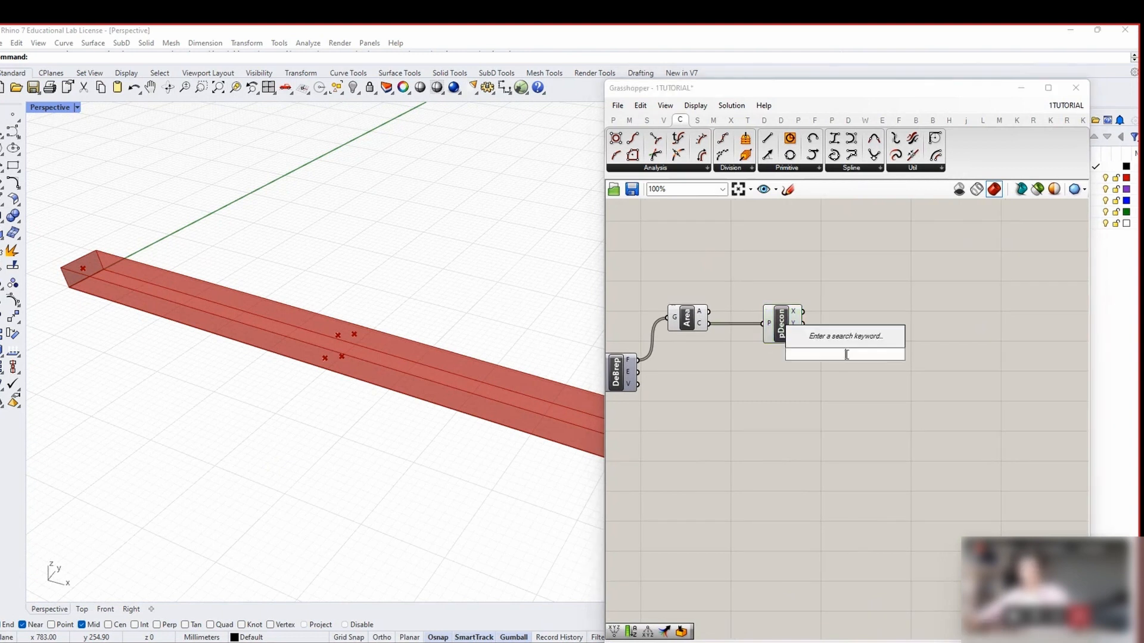
text(SORT)
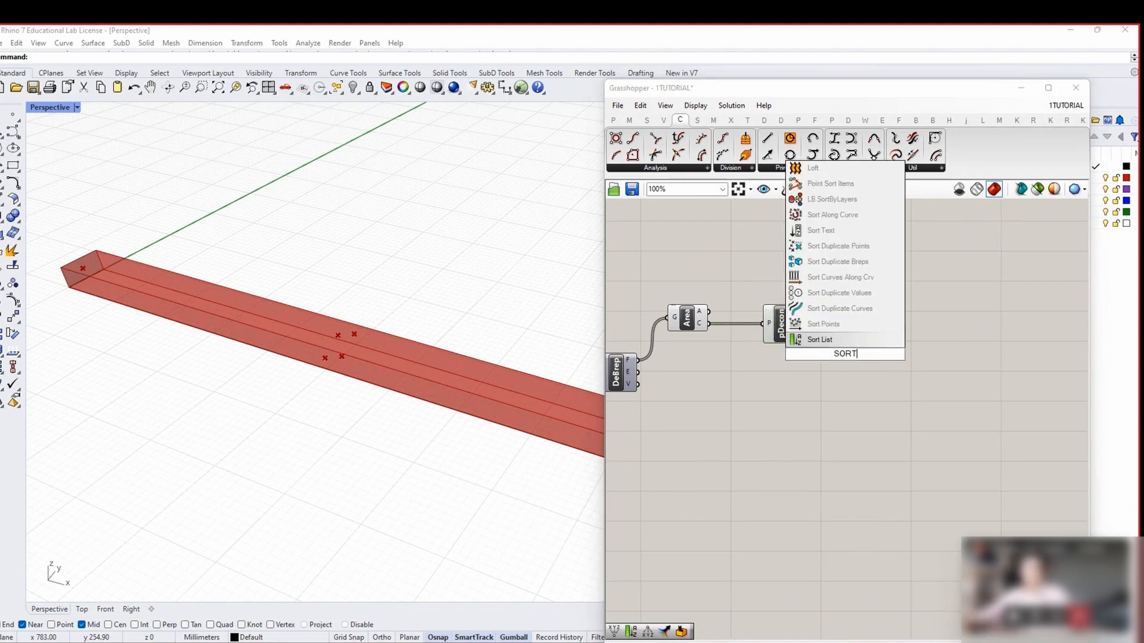
click(836, 343)
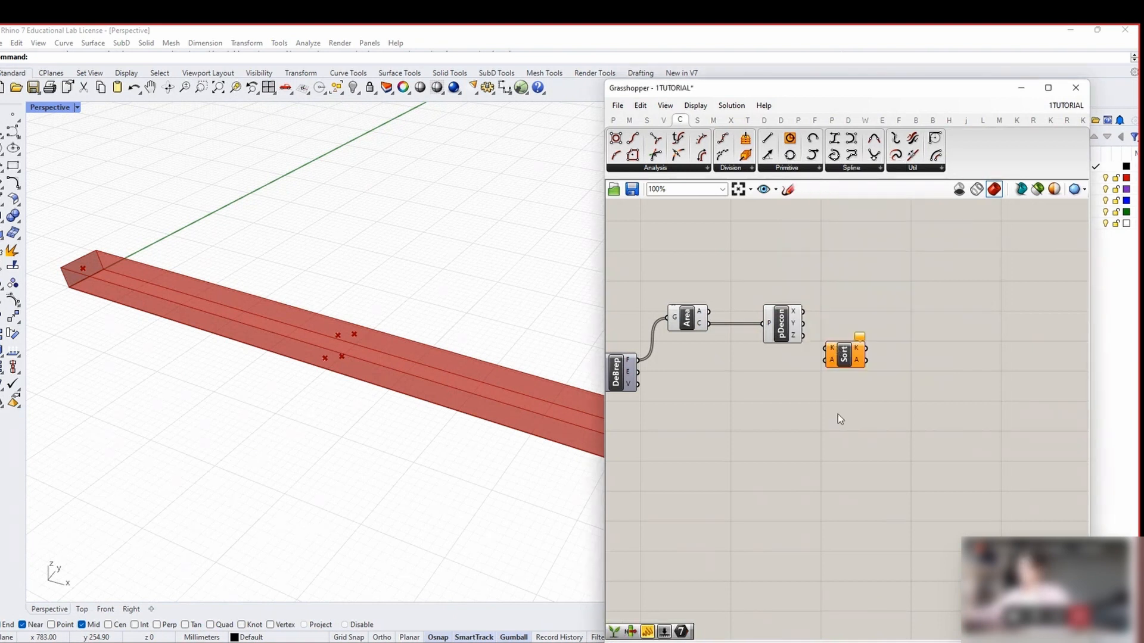
right_drag(783, 426, 808, 407)
drag(867, 339, 879, 331)
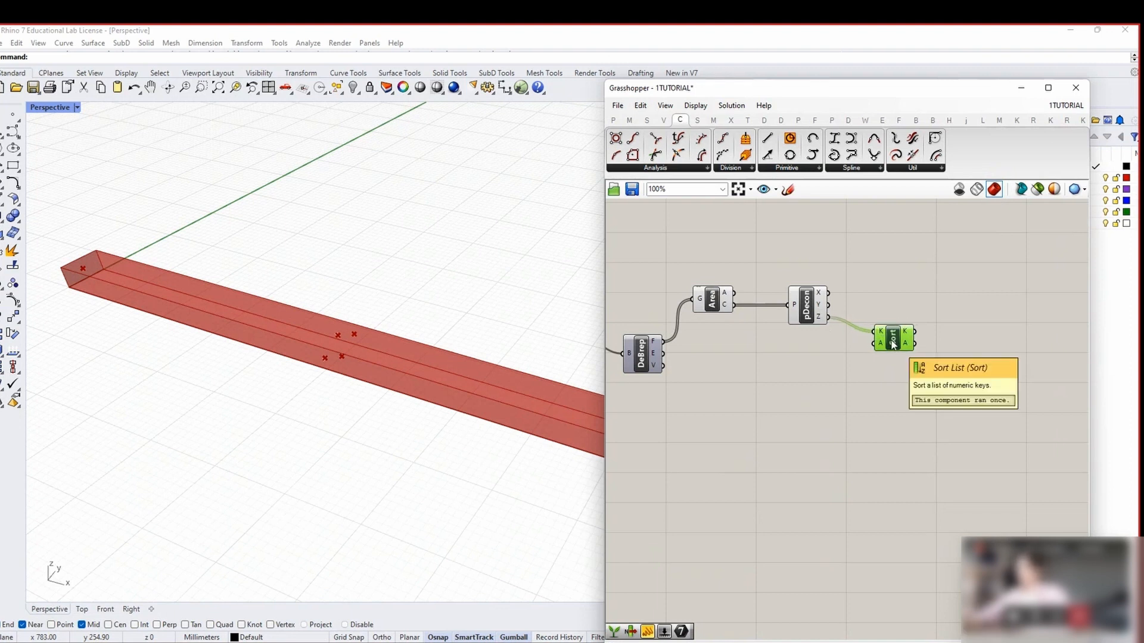
alt+drag(893, 344, 903, 401)
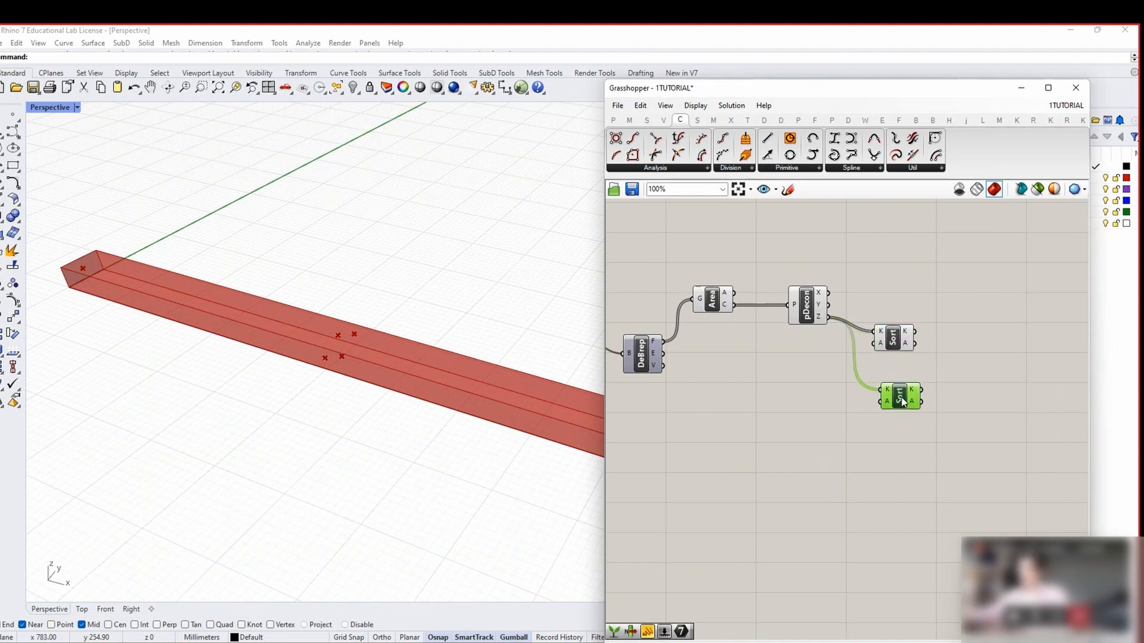
click(816, 415)
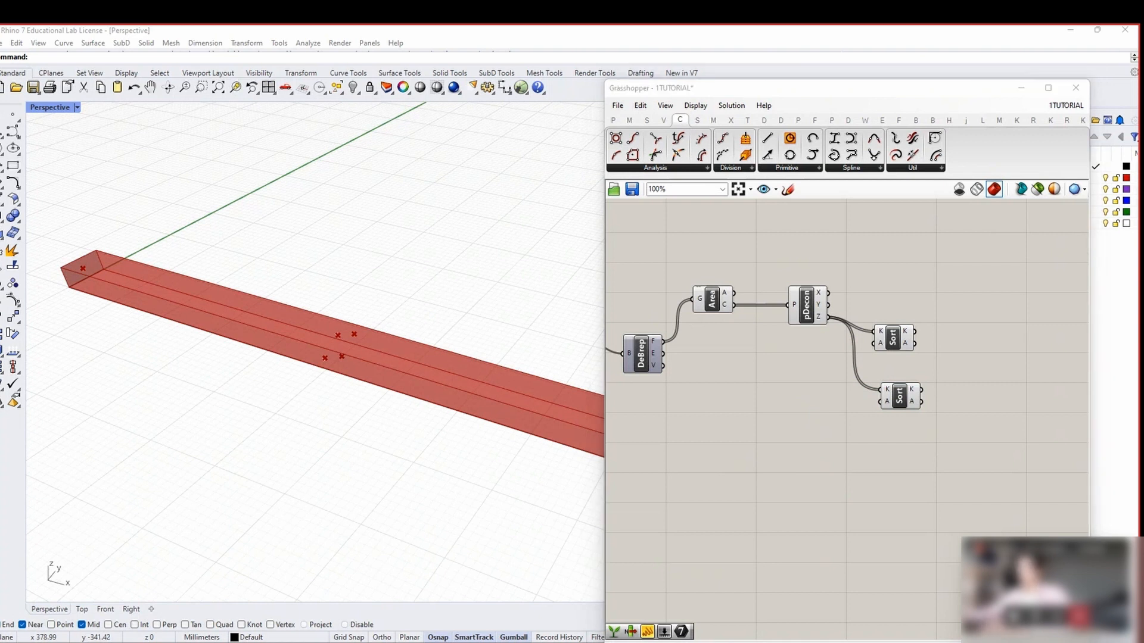
drag(901, 399, 896, 399)
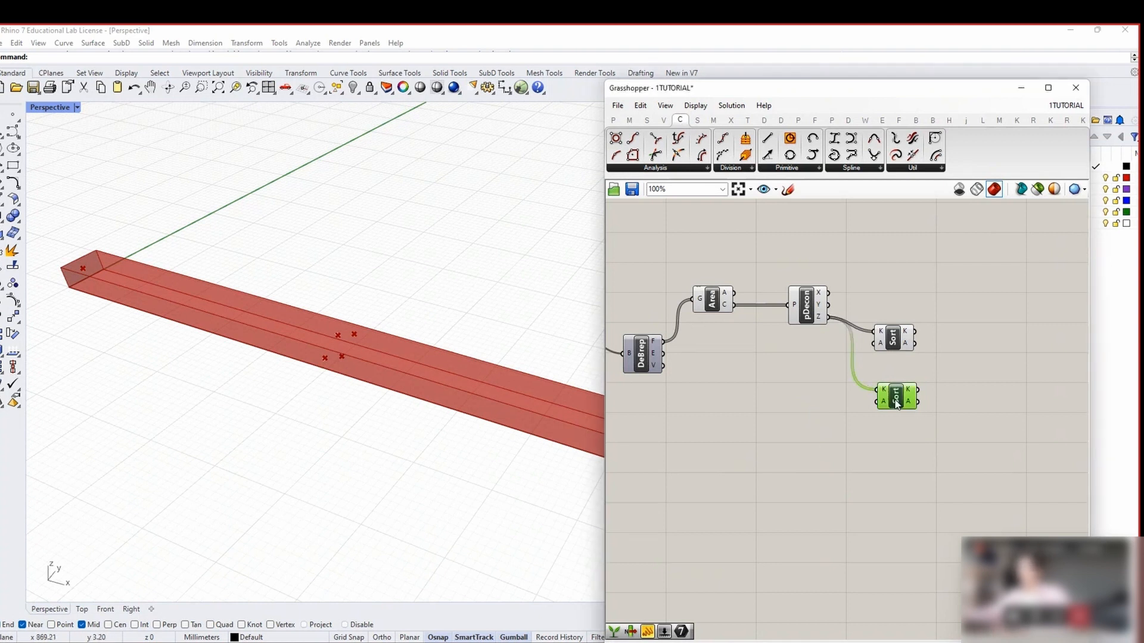
click(749, 423)
right_drag(729, 422, 773, 420)
Place a Stream Gate component on the canvas
double_click(774, 420)
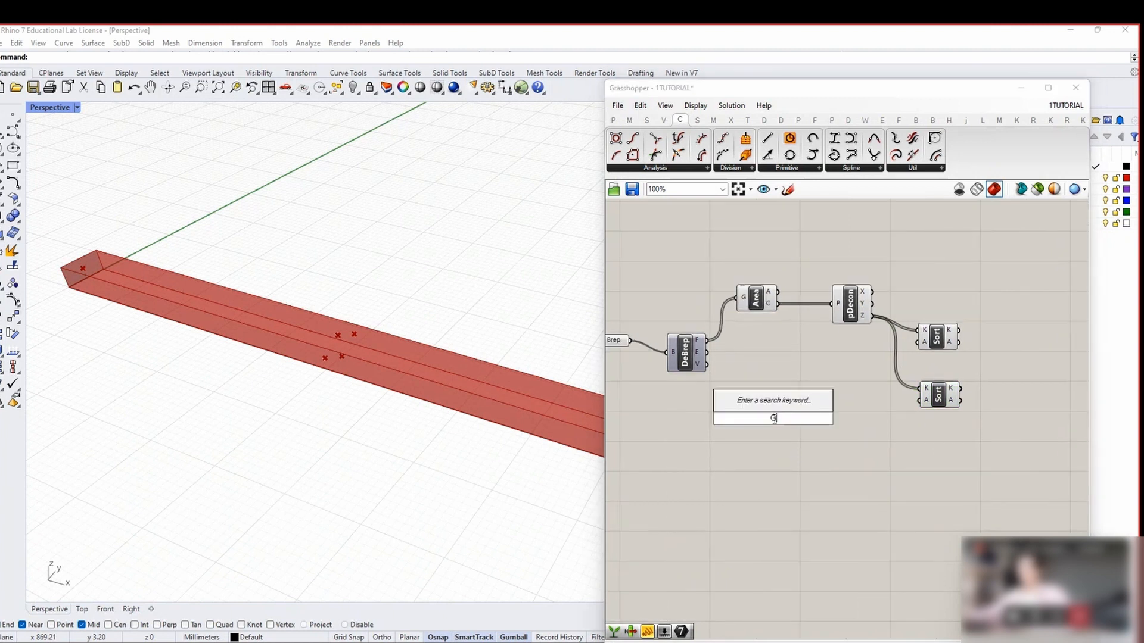
text(gate)
click(756, 402)
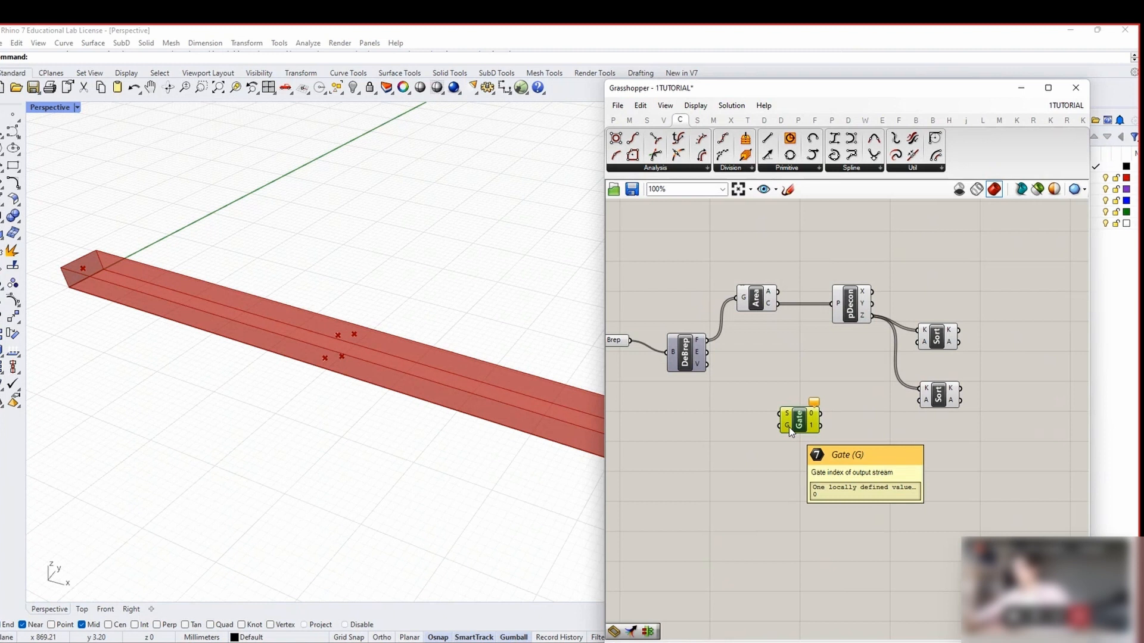
Add a note panel reading '0- LOWEST SURFACE 1- HIGHEST' just below the Gate
double_click(782, 457)
text(//0 LOWES)
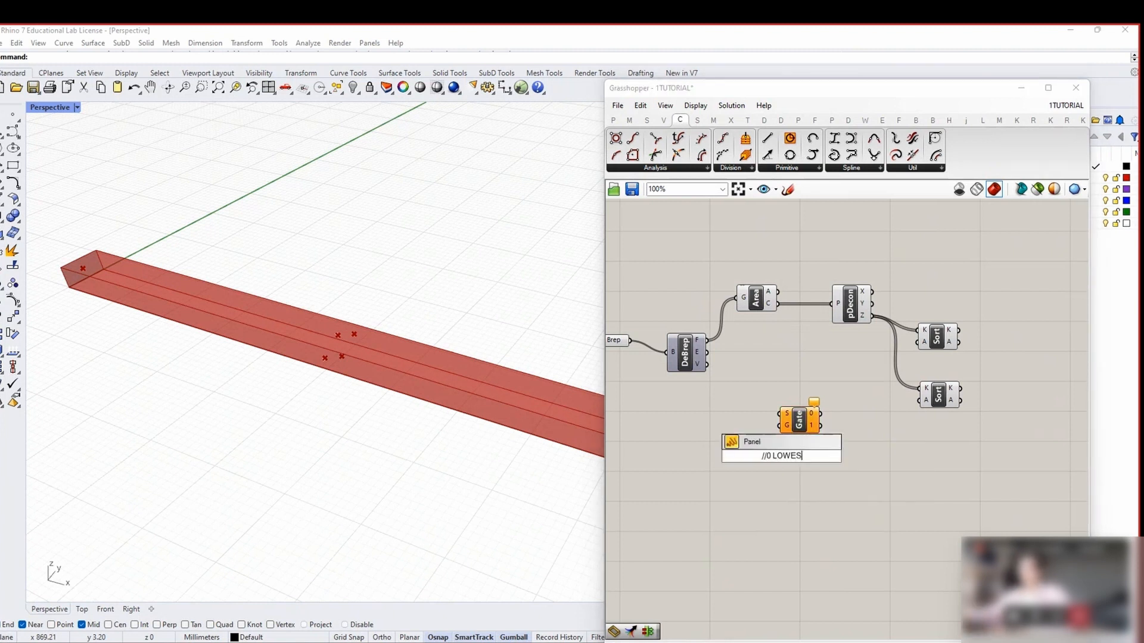
text(T SURFACE 1-HIGHEST)
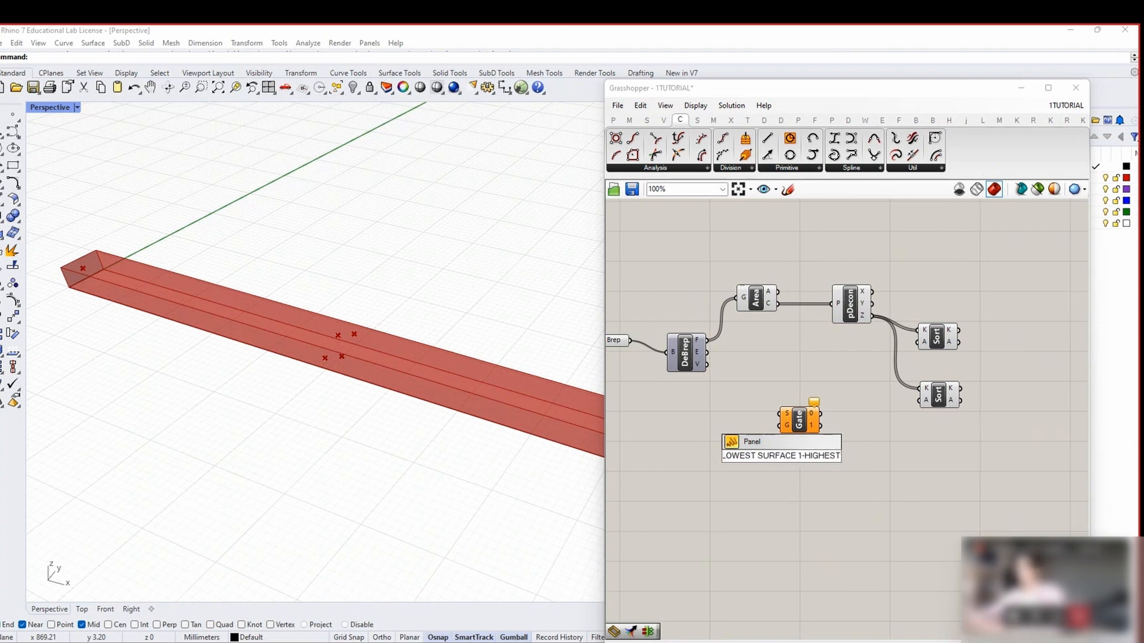
click(827, 558)
double_click(782, 472)
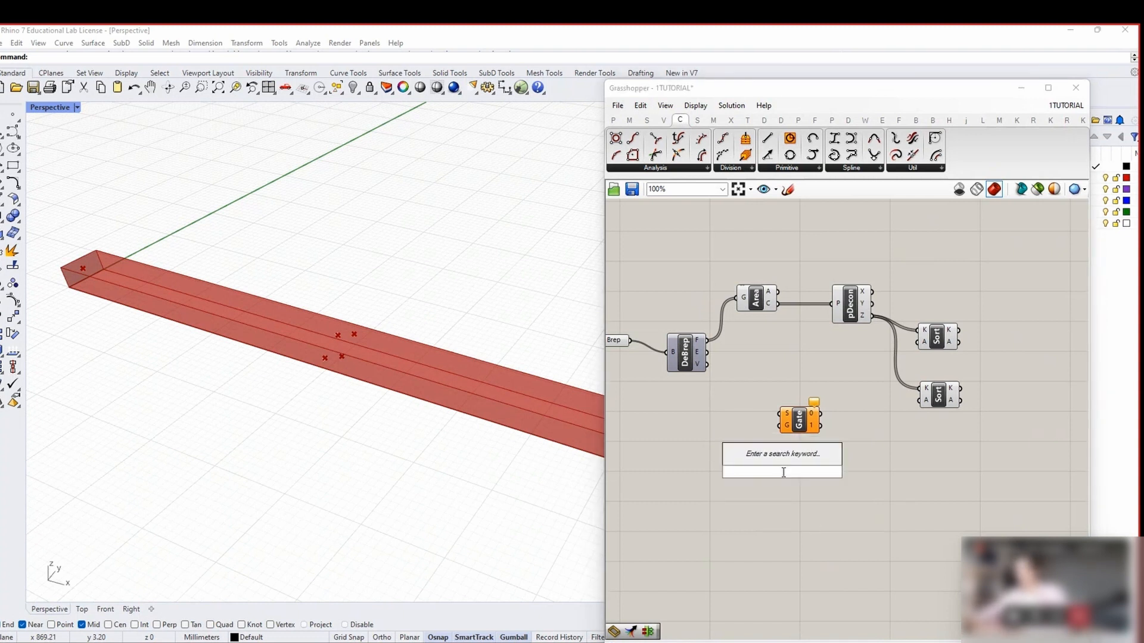
text(//)
key(Return)
double_click(784, 472)
text(0- LOWEST SURFAC)
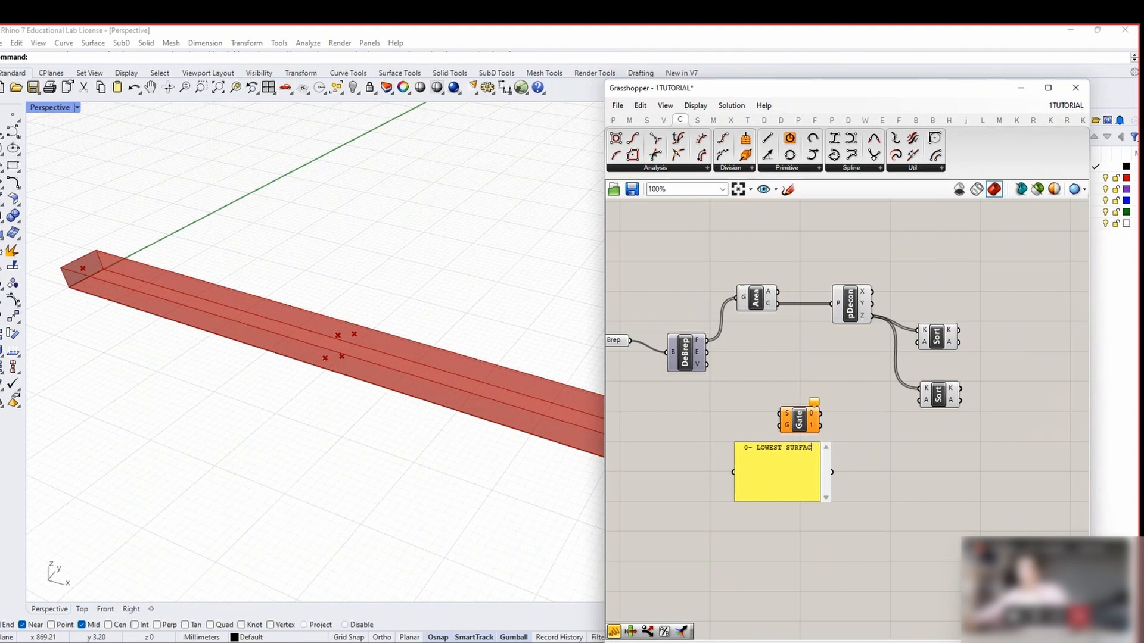
text( HIGHEST)
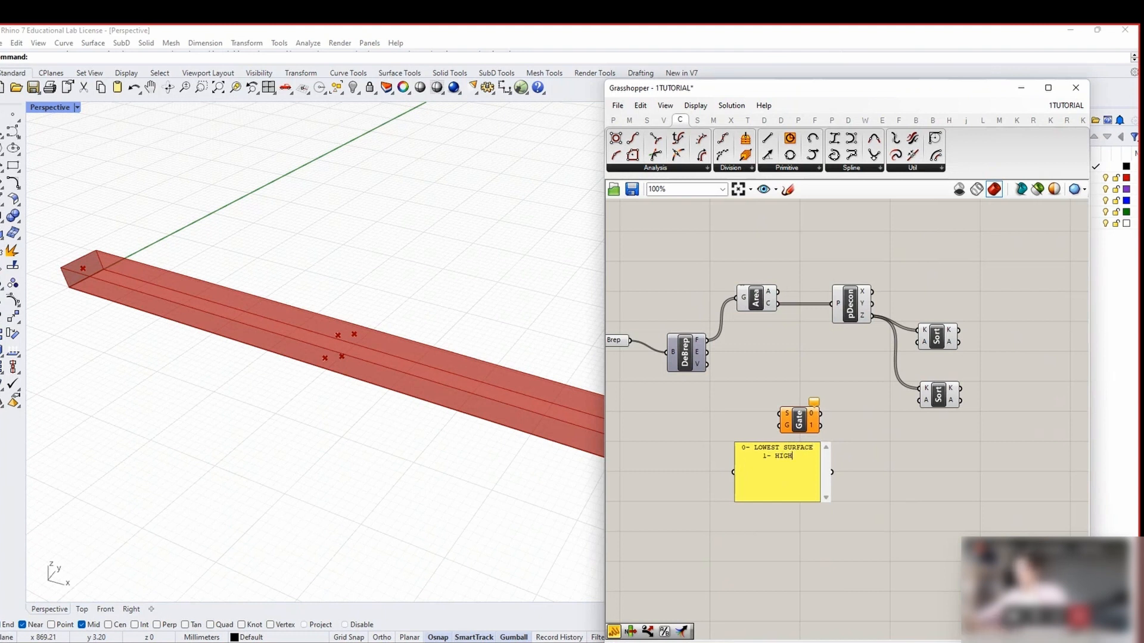
click(826, 534)
drag(801, 481, 816, 480)
click(821, 528)
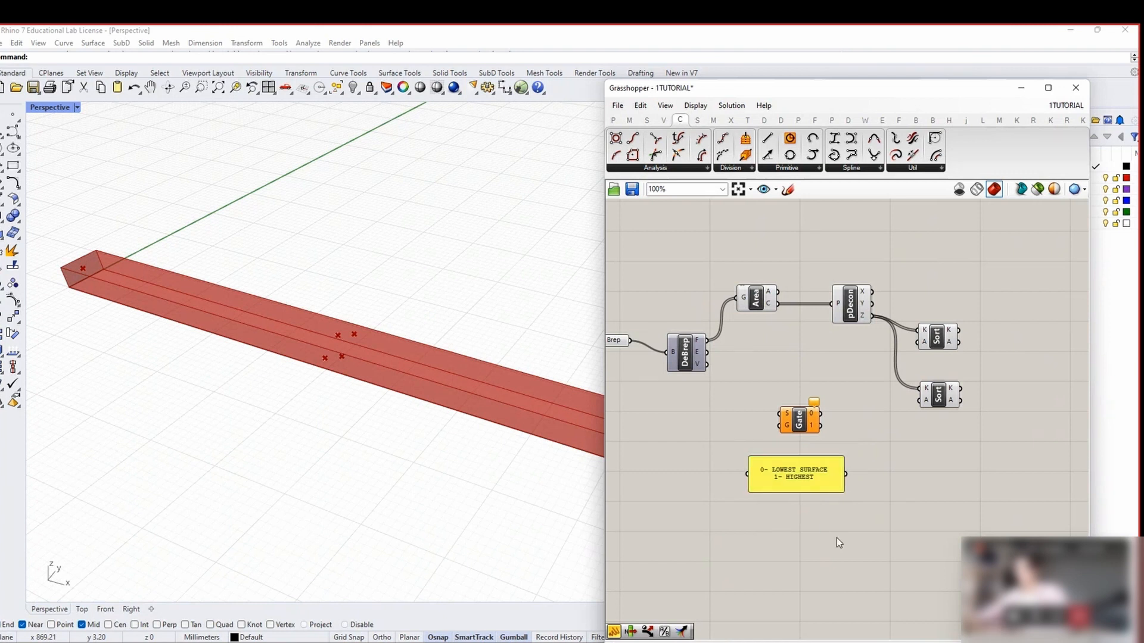
Feed the DeBrep faces into Gate S, and drive G with a 0<1 slider set to 1
drag(707, 340, 785, 427)
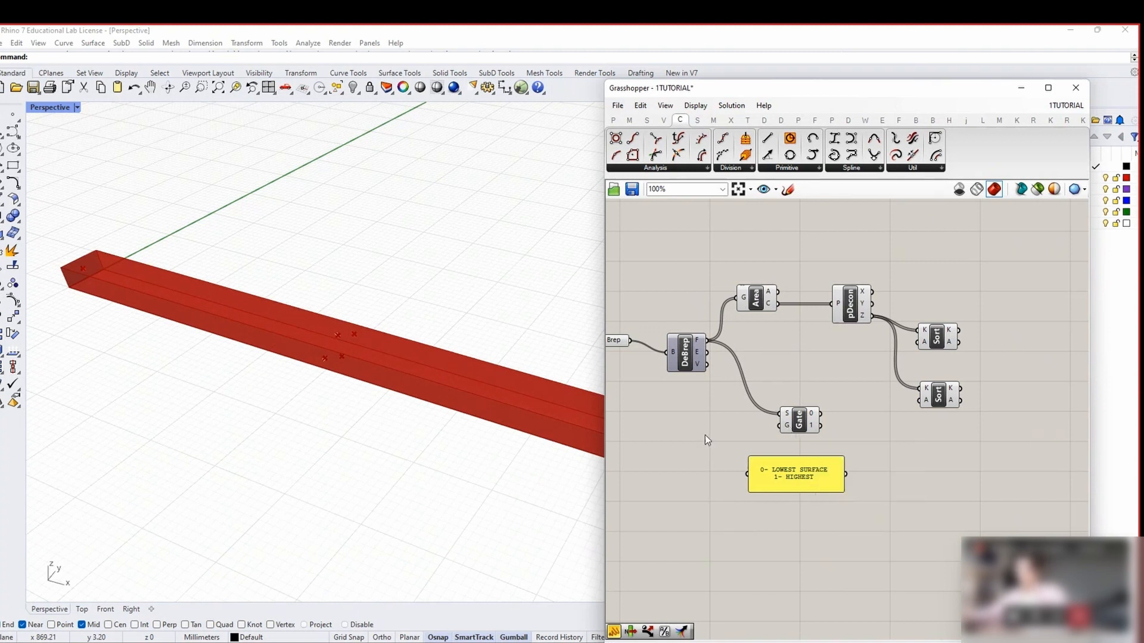
double_click(705, 435)
right_click(782, 430)
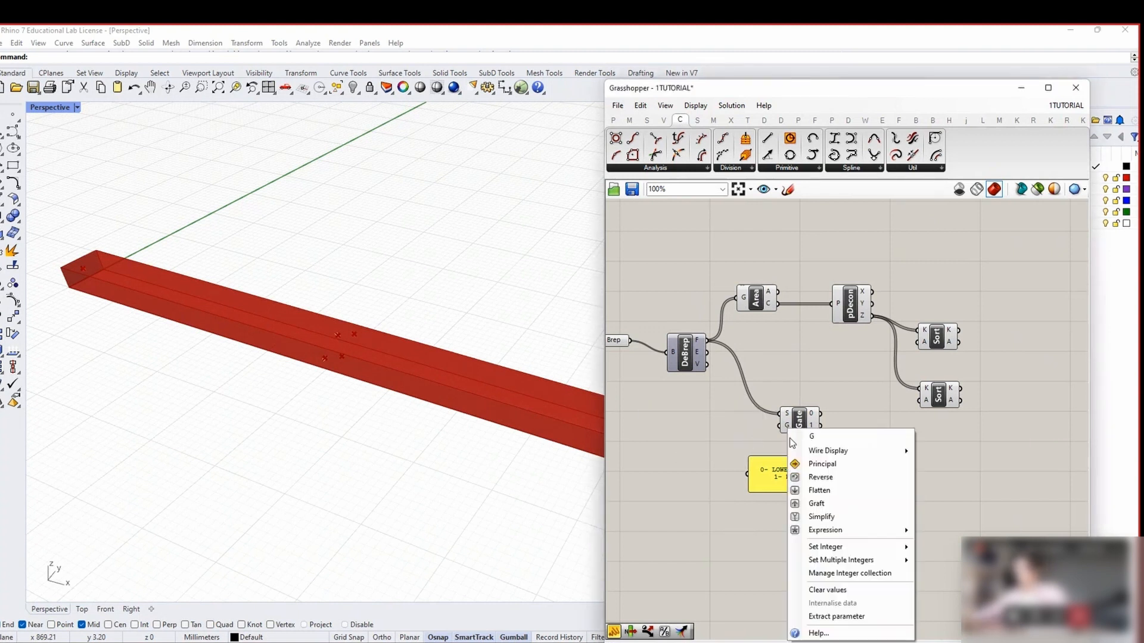
double_click(706, 429)
text(0)
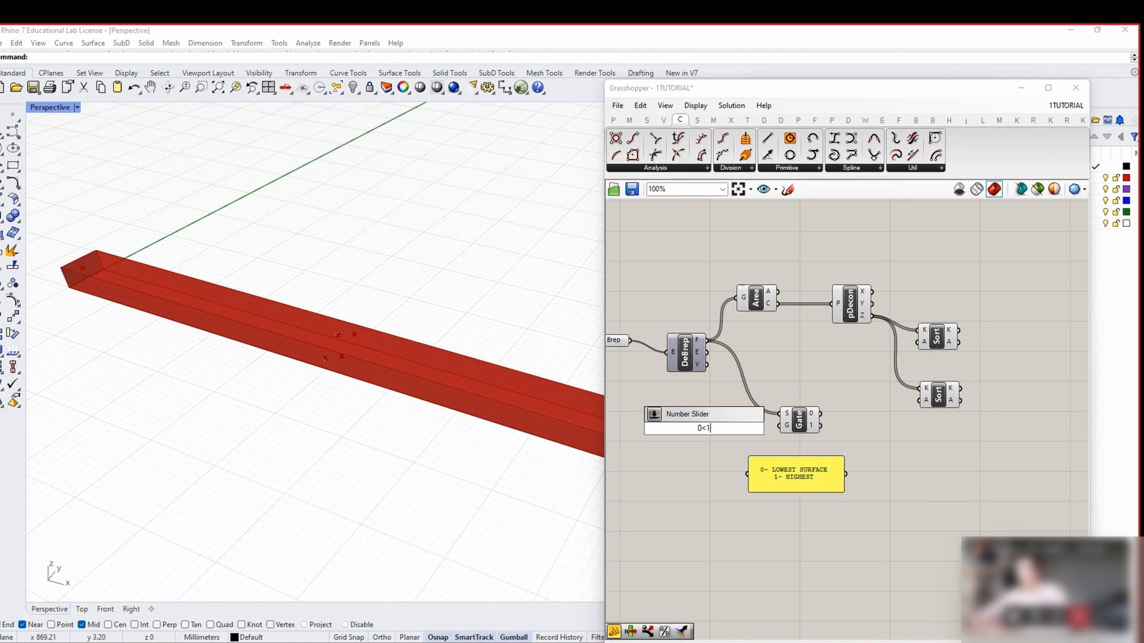
text(<1)
key(Return)
drag(757, 429, 800, 426)
drag(684, 429, 779, 437)
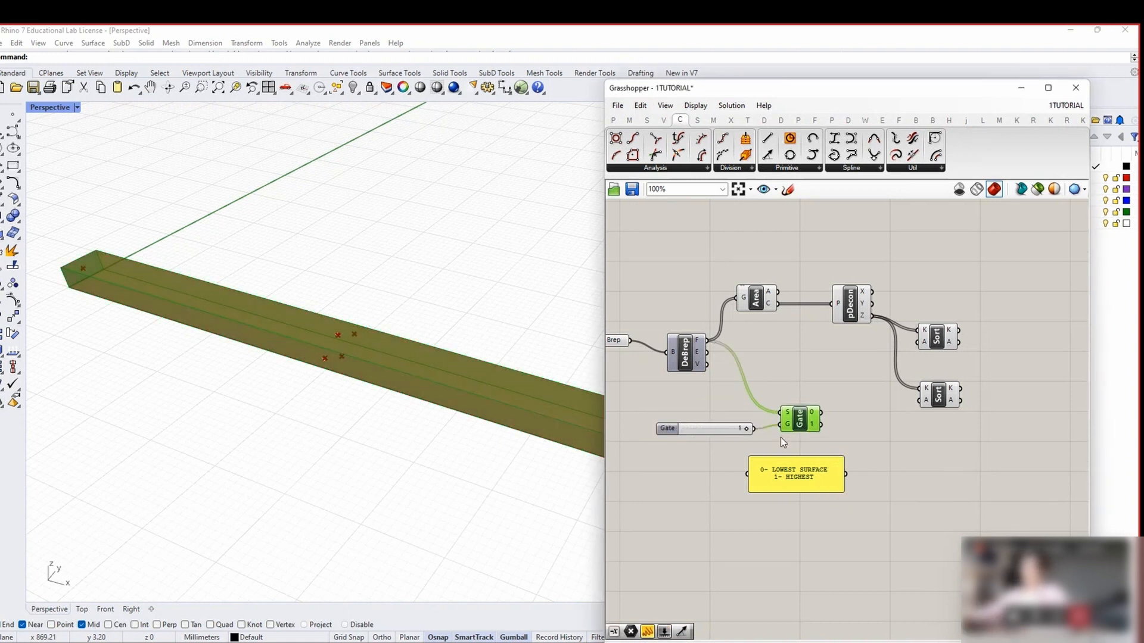
Wire Gate outputs 0 and 1 into the upper and lower Sort Lists, and reverse the lower sort's A output
right_drag(990, 443, 962, 447)
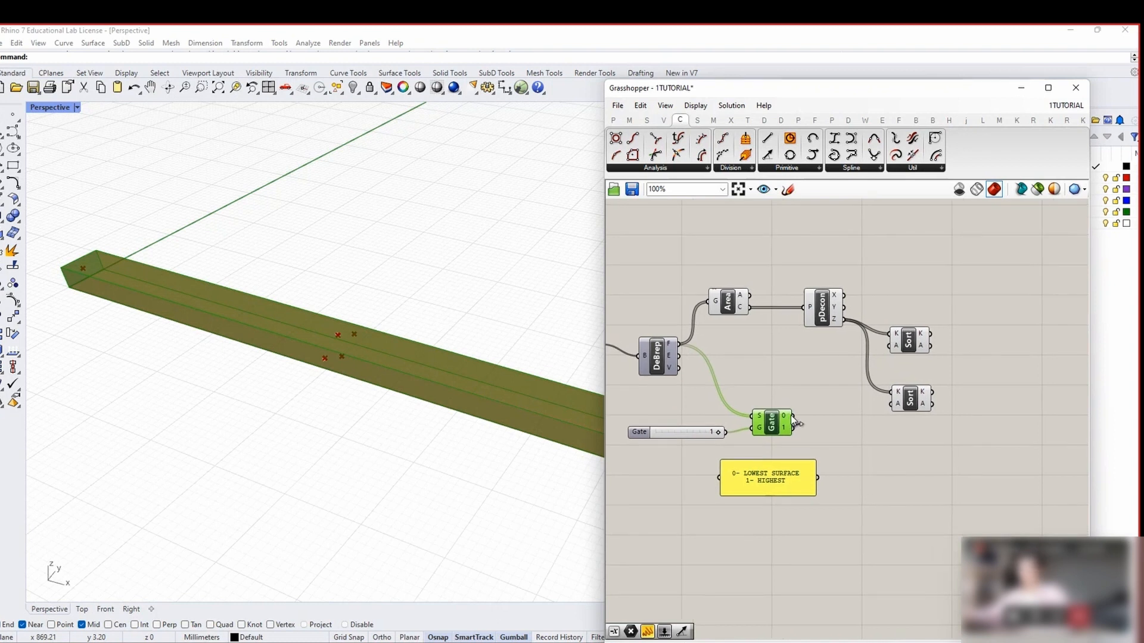
drag(898, 348, 897, 347)
drag(793, 428, 893, 405)
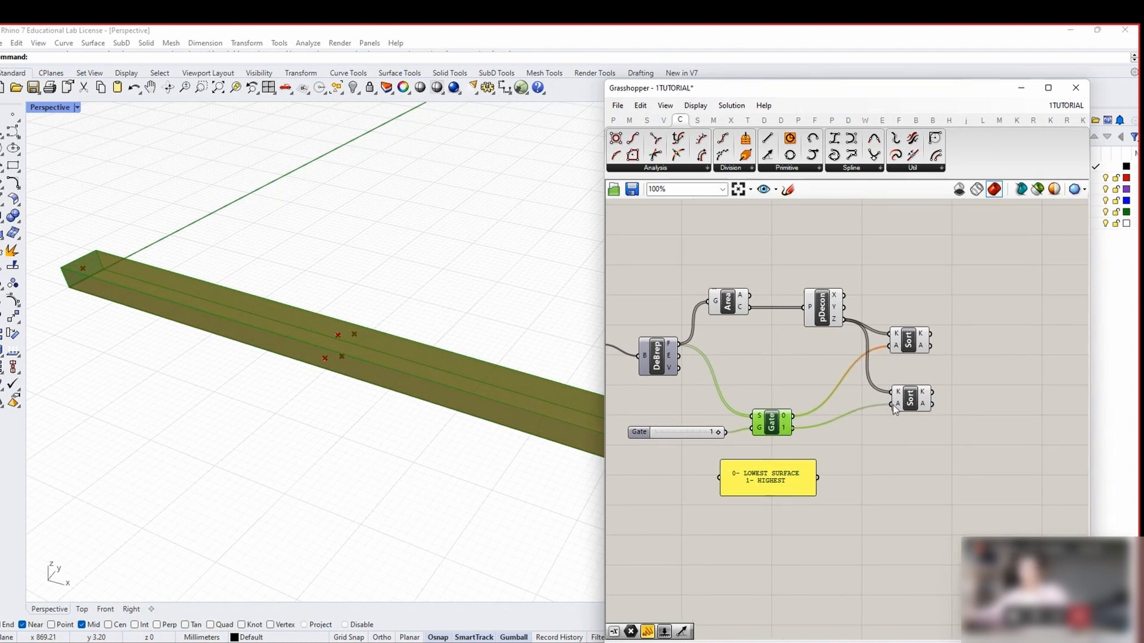
click(909, 405)
right_drag(972, 414, 911, 420)
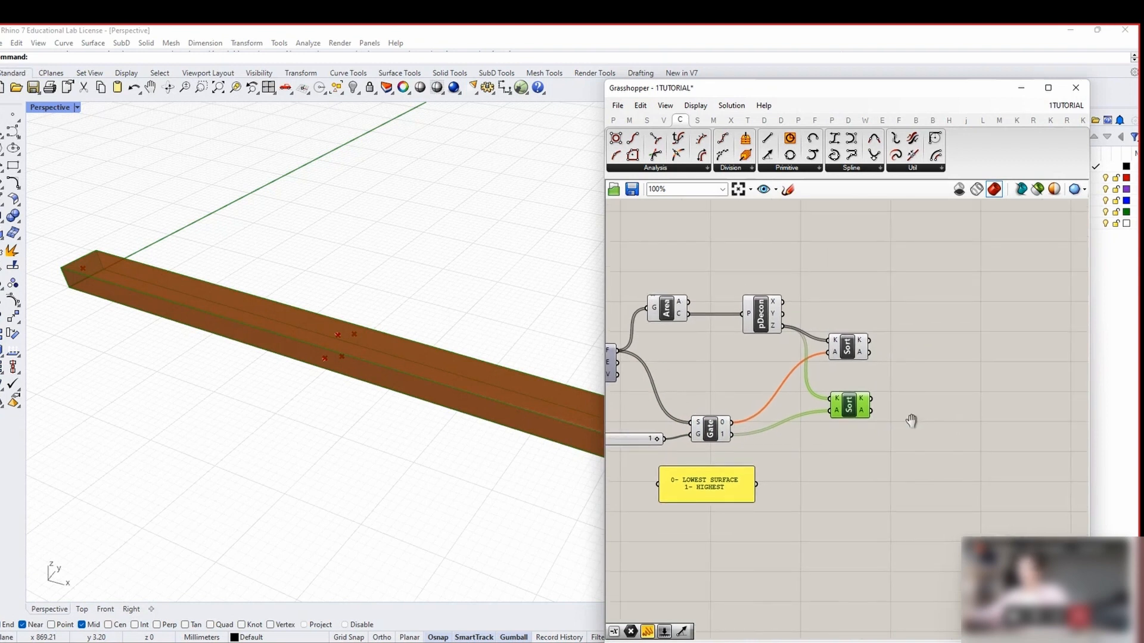
right_click(863, 413)
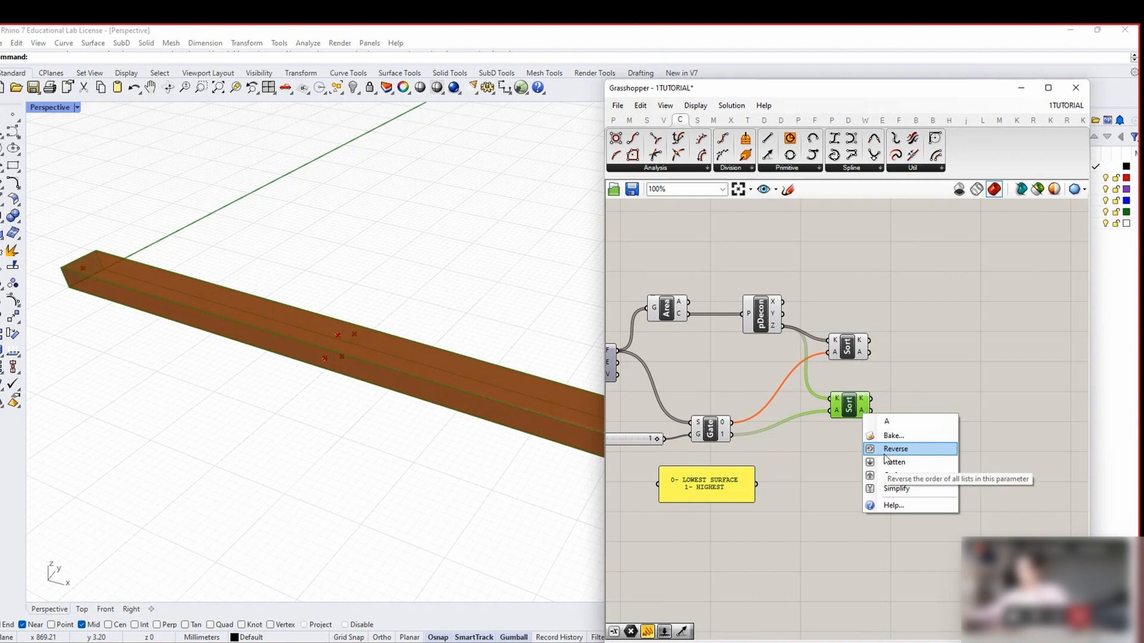
click(894, 449)
right_drag(848, 362, 771, 380)
drag(770, 372, 788, 369)
mouse_move(788, 426)
mouse_down()
mouse_move(774, 425)
mouse_move(800, 426)
mouse_up()
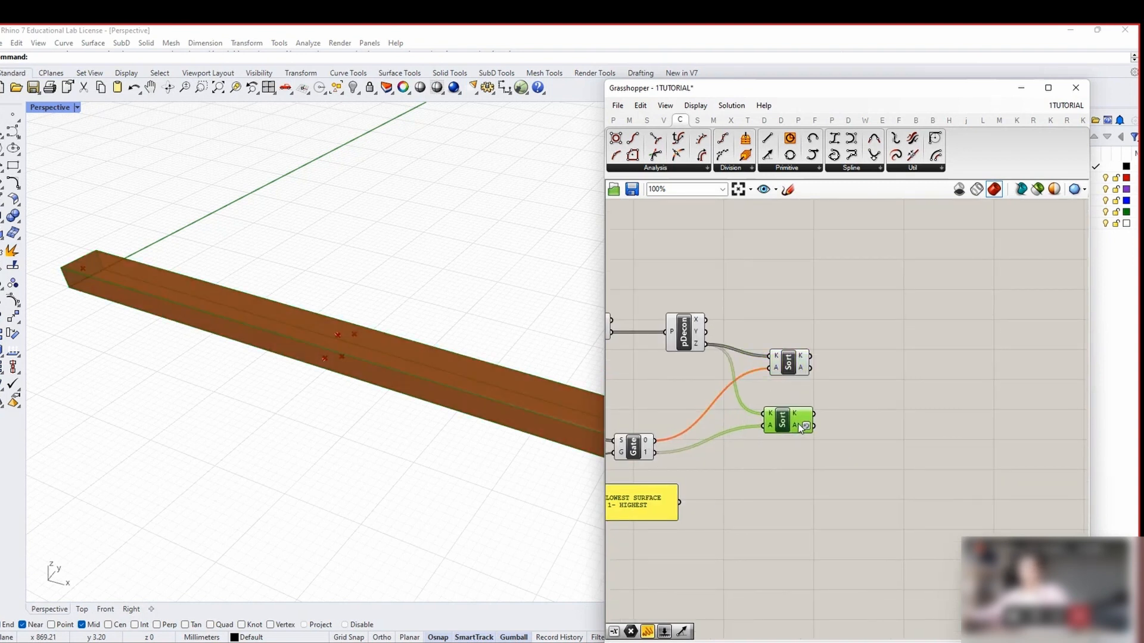
mouse_move(798, 416)
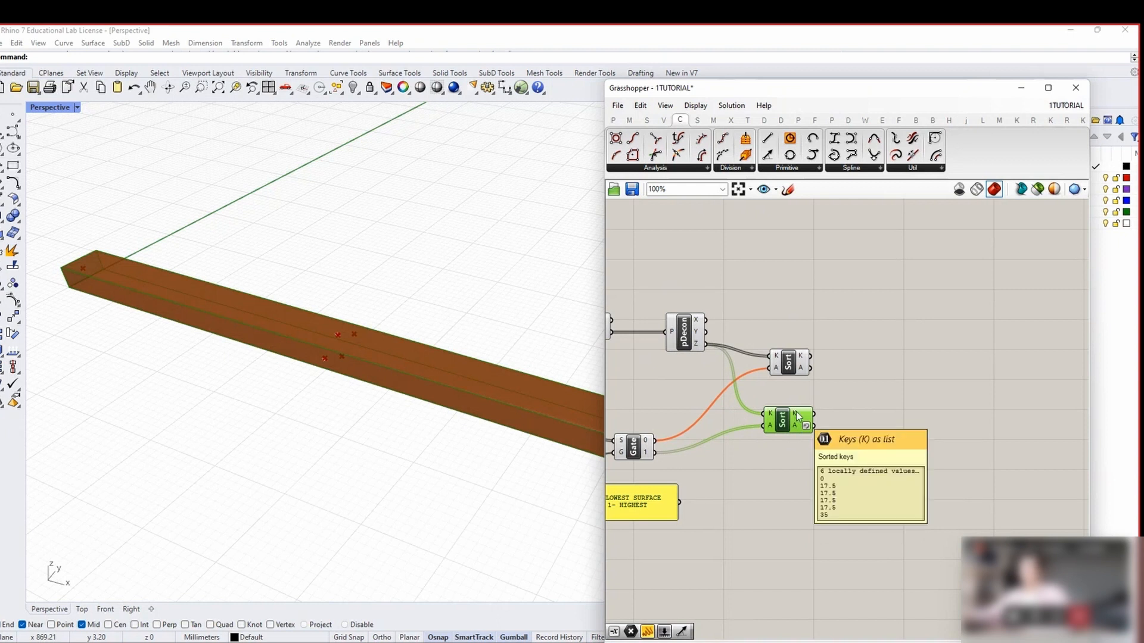
mouse_move(803, 359)
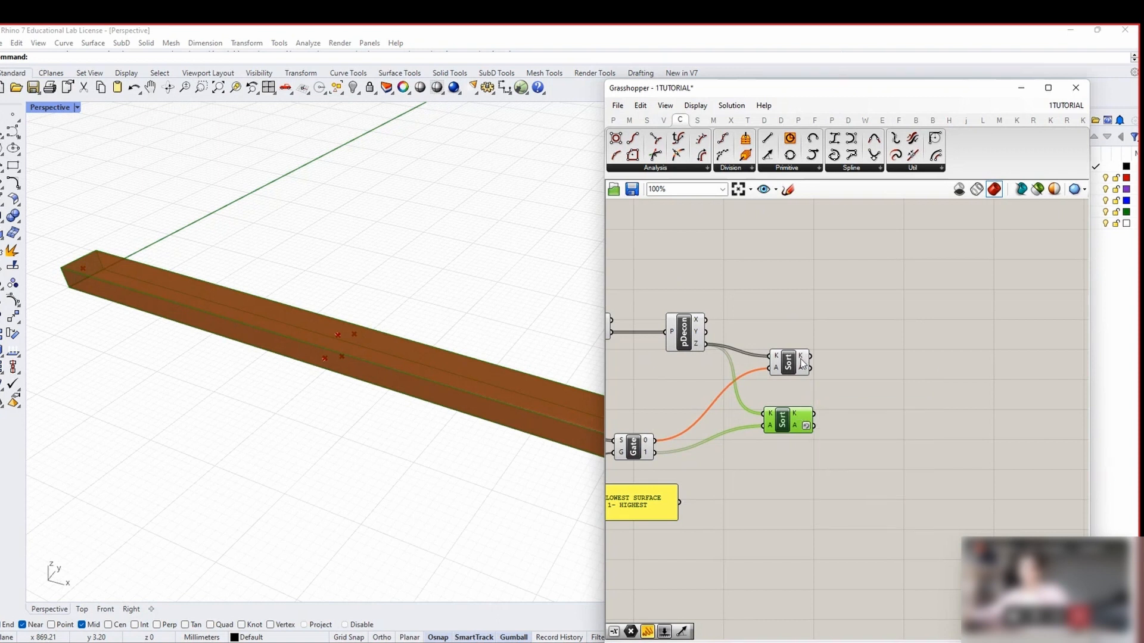
Combine the upper and reversed lower sorted lists in a Merge component
click(902, 384)
double_click(903, 384)
text(MERGE)
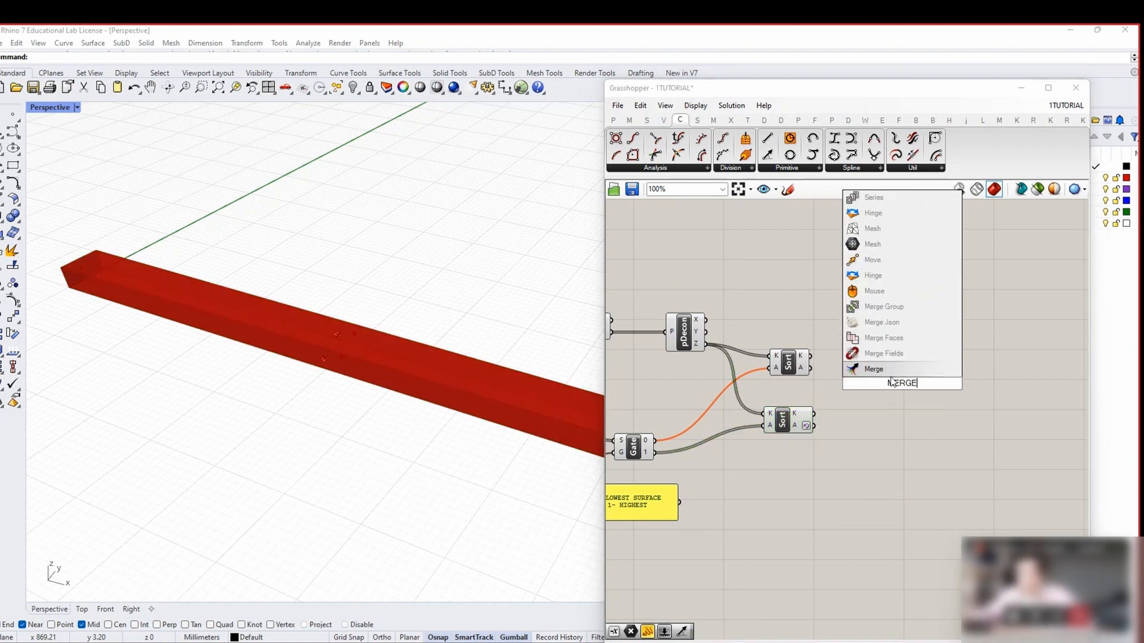
key(Return)
drag(811, 356, 880, 376)
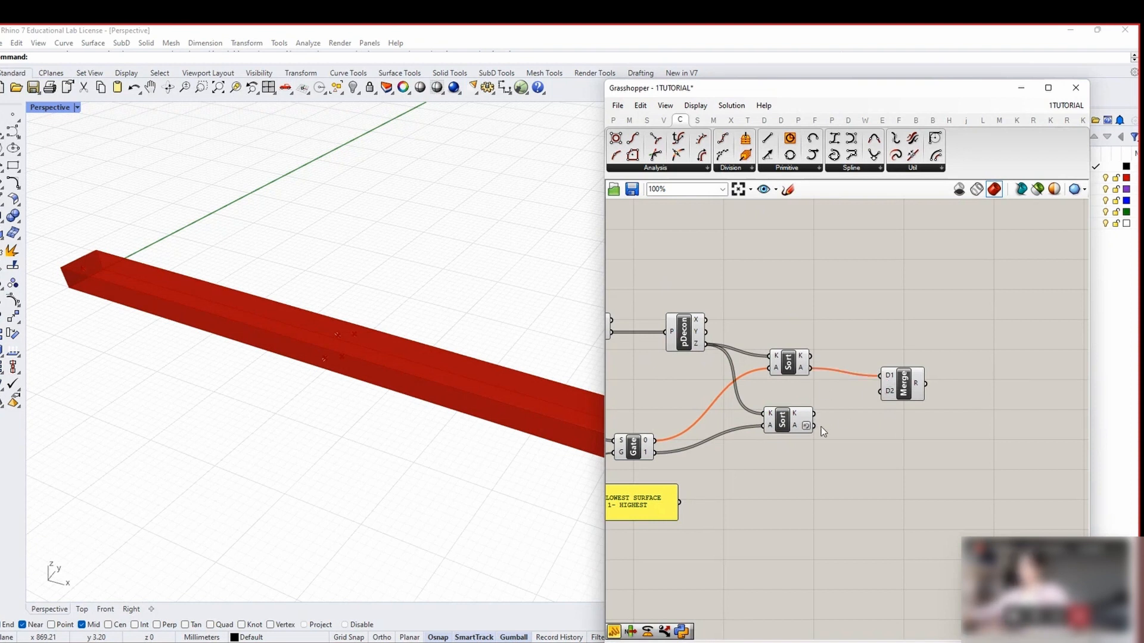
drag(815, 427, 896, 394)
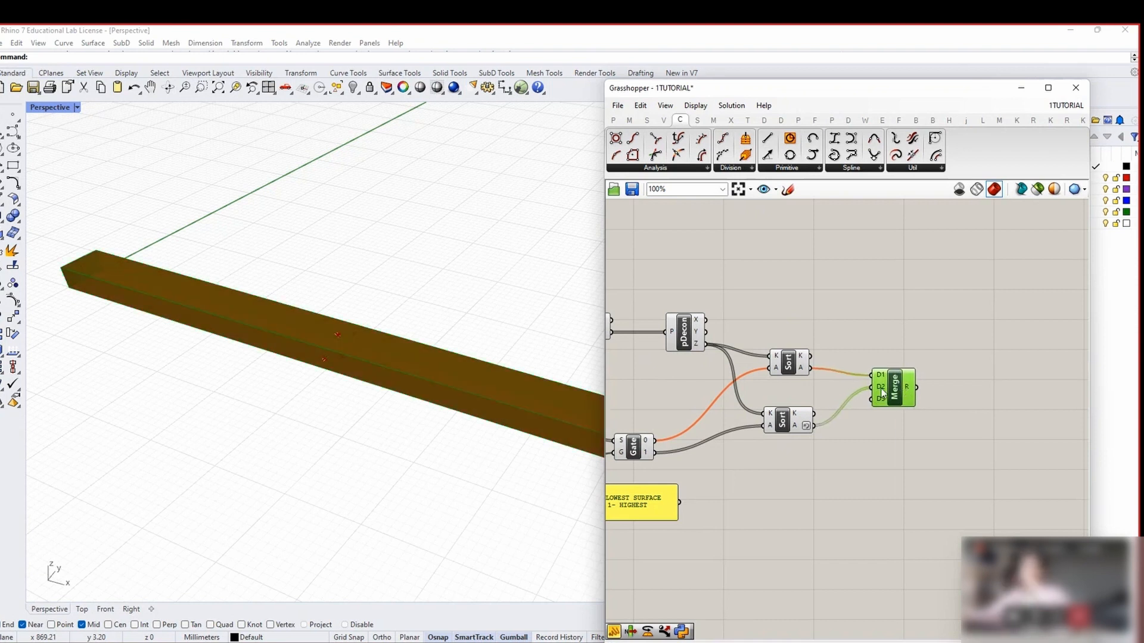
scroll(929, 408, down, 2)
Add a List Item picking from the merged list and preview its face
double_click(955, 394)
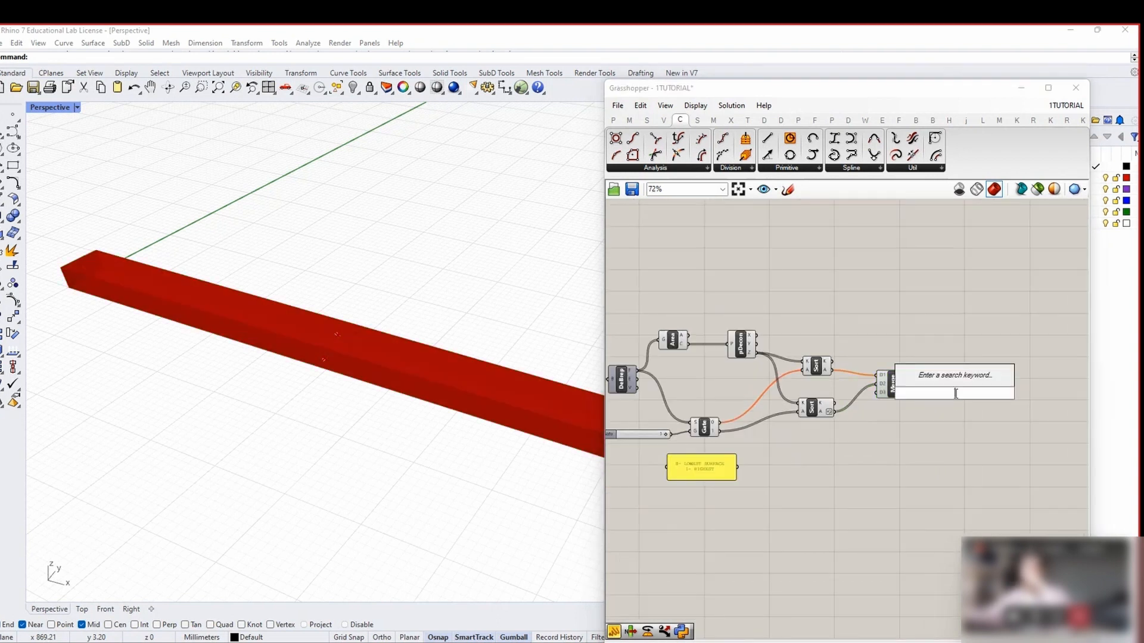
text(LIST ITEM)
key(Return)
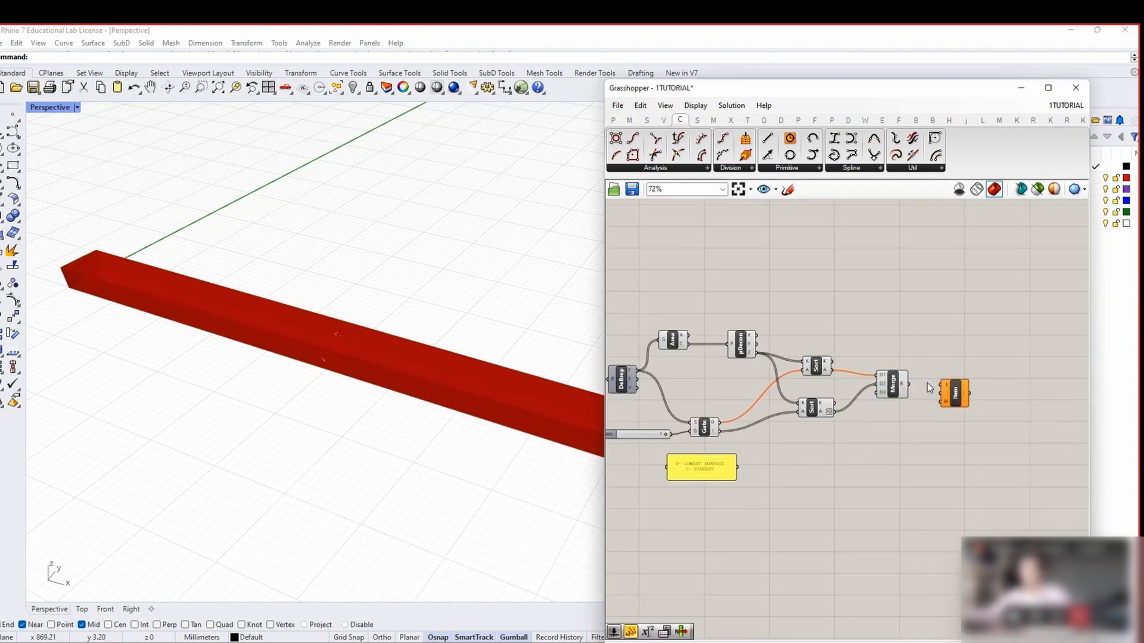
drag(908, 386, 945, 386)
click(955, 397)
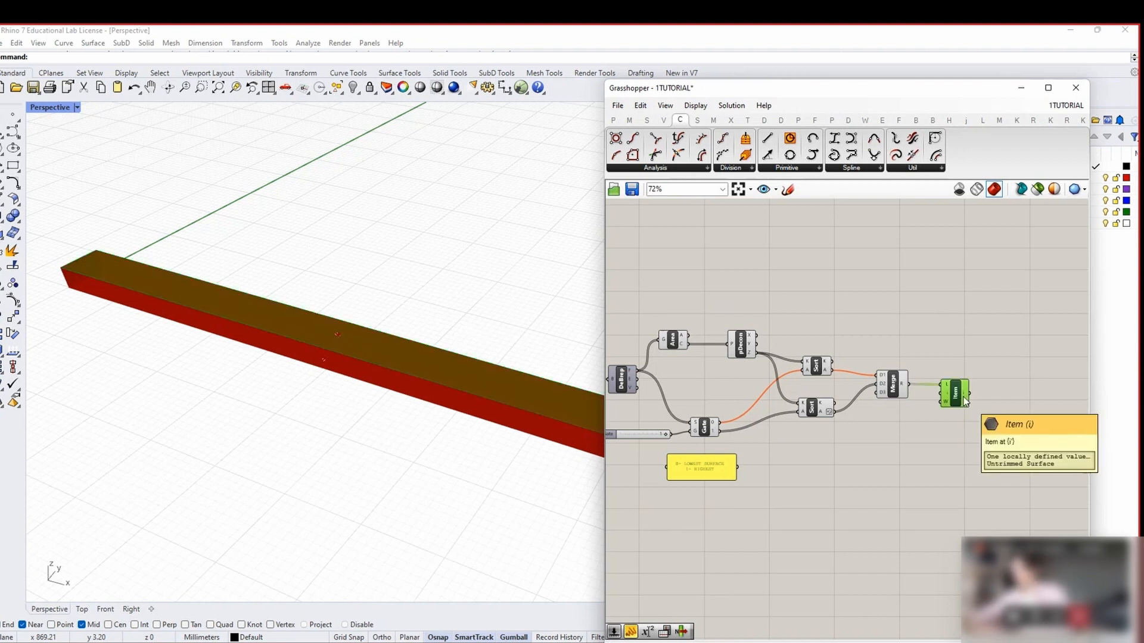
Switch the Gate slider to 0 and orbit the model to check the chosen face
right_drag(336, 462, 372, 450)
scroll(659, 435, up, 2)
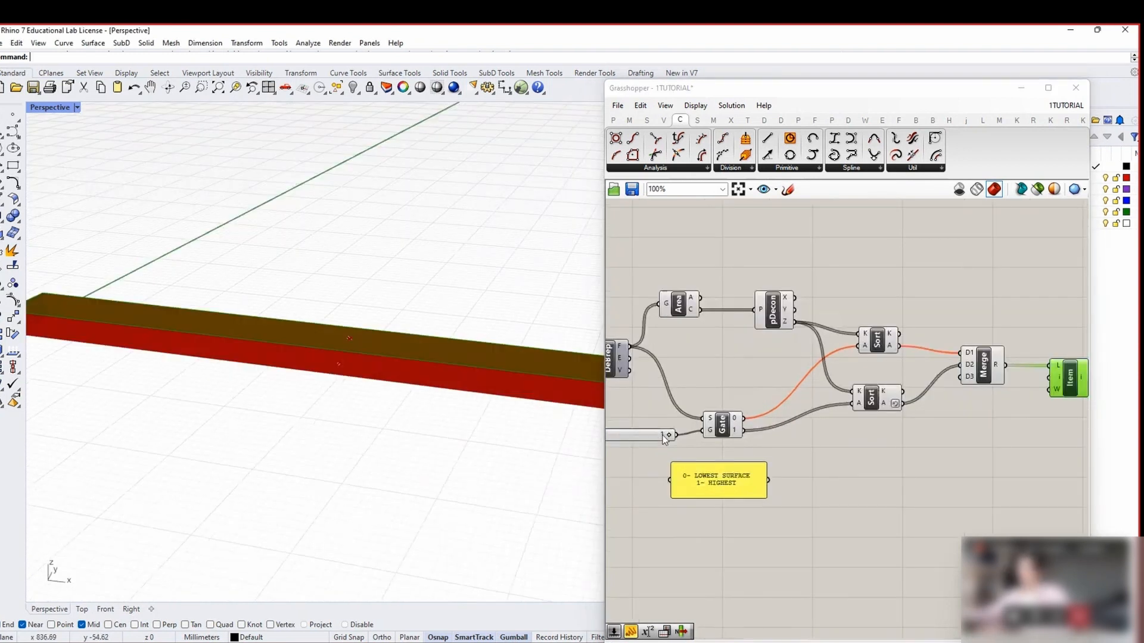
right_drag(667, 438, 703, 429)
drag(703, 429, 627, 427)
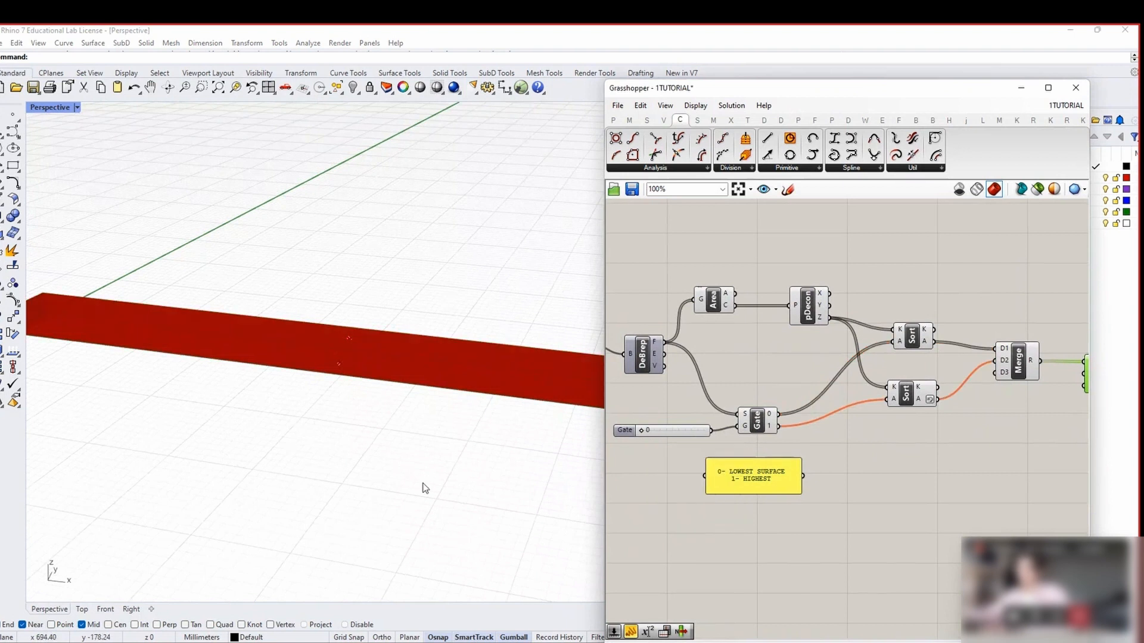
right_drag(424, 485, 476, 429)
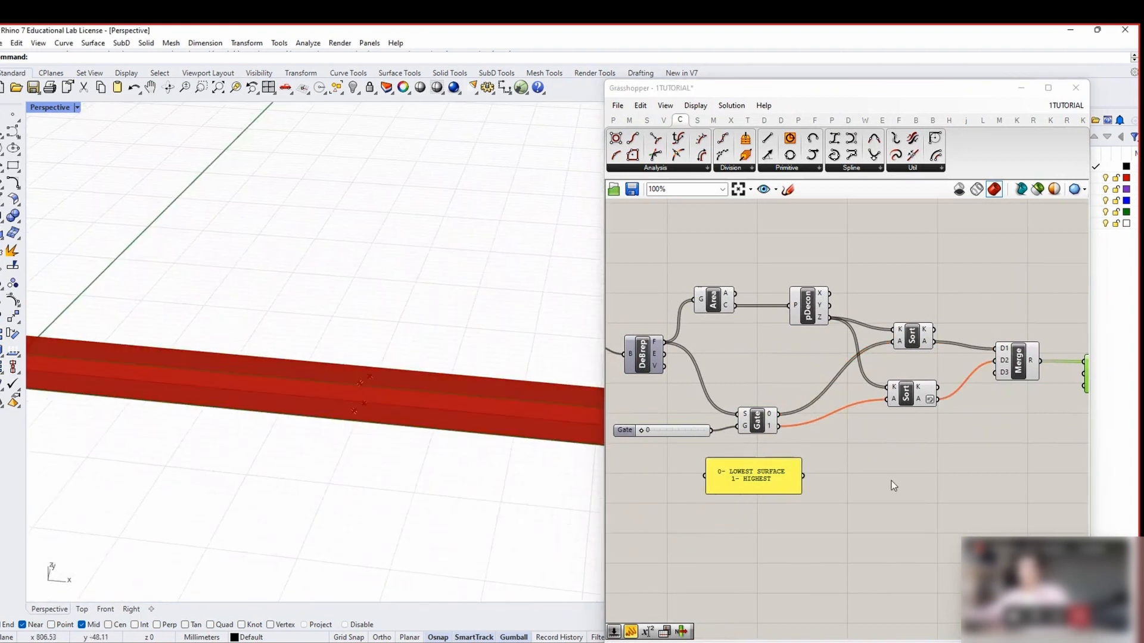
scroll(817, 456, down, 1)
scroll(814, 452, up, 2)
Tidy the layout of the Gate slider, DeBrep component and note panel
drag(782, 489, 789, 501)
drag(699, 448, 603, 477)
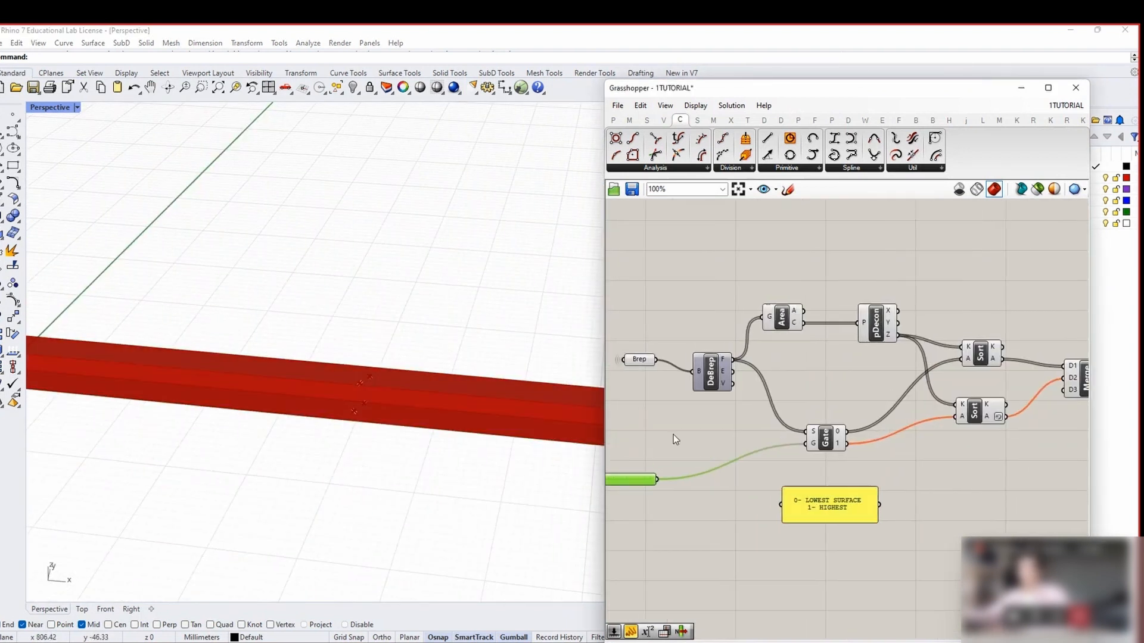
drag(709, 386, 727, 379)
scroll(728, 384, down, 2)
right_drag(1049, 457, 916, 457)
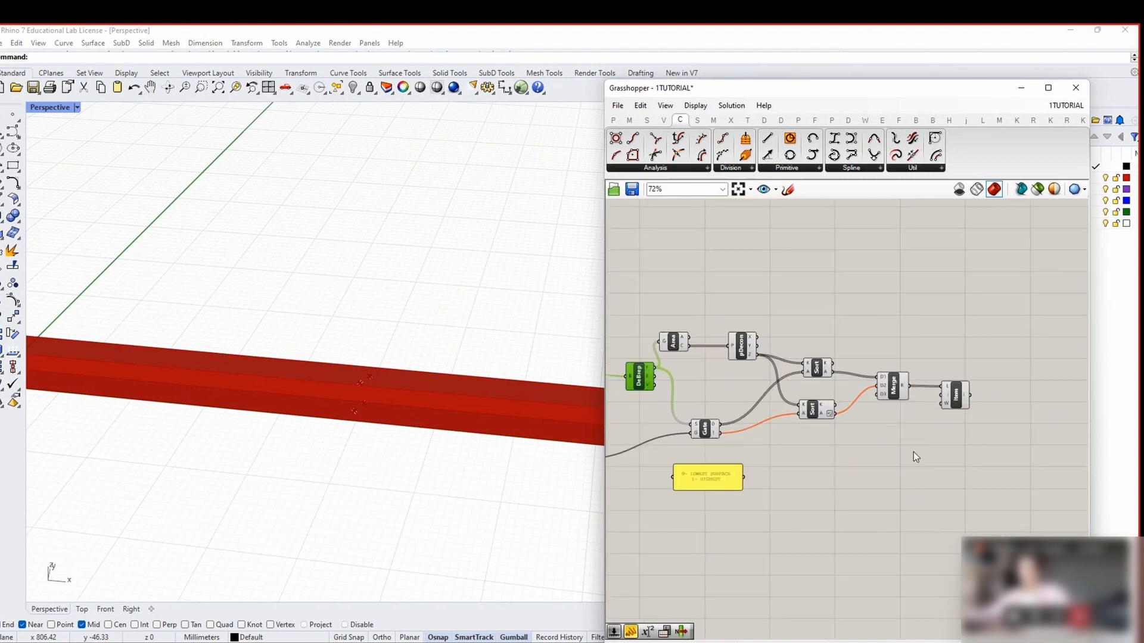
click(716, 488)
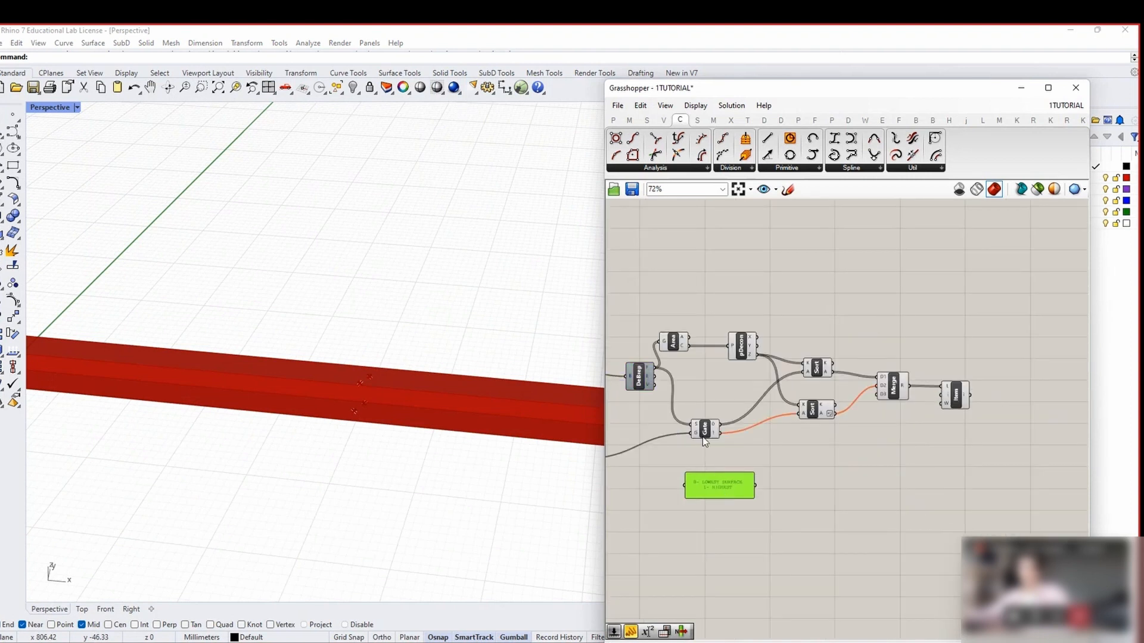
drag(976, 457, 898, 422)
Add a Surface parameter fed by List Item's output, then marquee-select the whole network
click(957, 396)
double_click(1003, 410)
text(SURFACE)
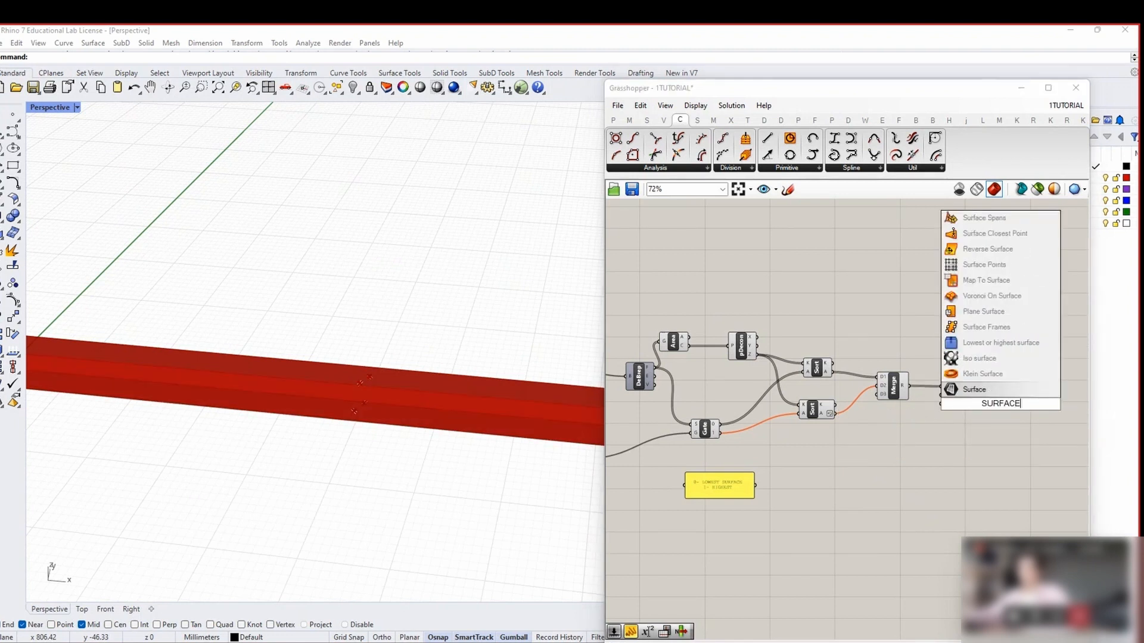
key(Return)
drag(971, 395, 995, 405)
drag(998, 406, 1007, 407)
click(1006, 425)
scroll(1006, 426, down, 1)
drag(1030, 453, 686, 317)
Collapse the selected network into a cluster and open it for editing
right_click(686, 317)
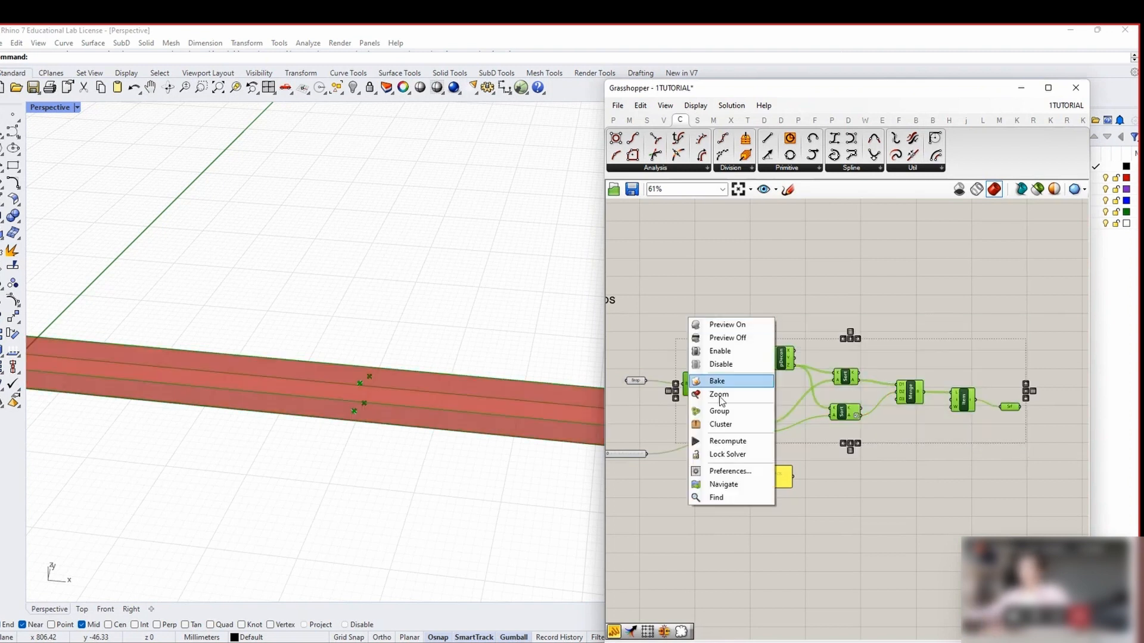
click(725, 425)
double_click(866, 387)
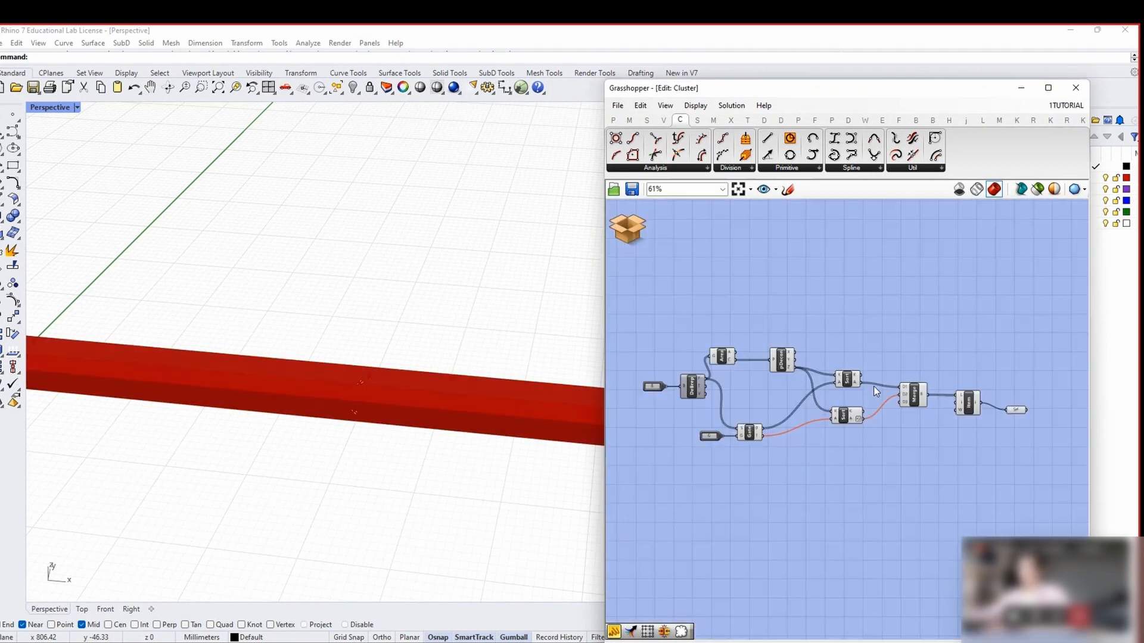
Rename the cluster's gate input to 'GATE 0-LOWEST 1- HIGHEST'
drag(676, 475, 654, 473)
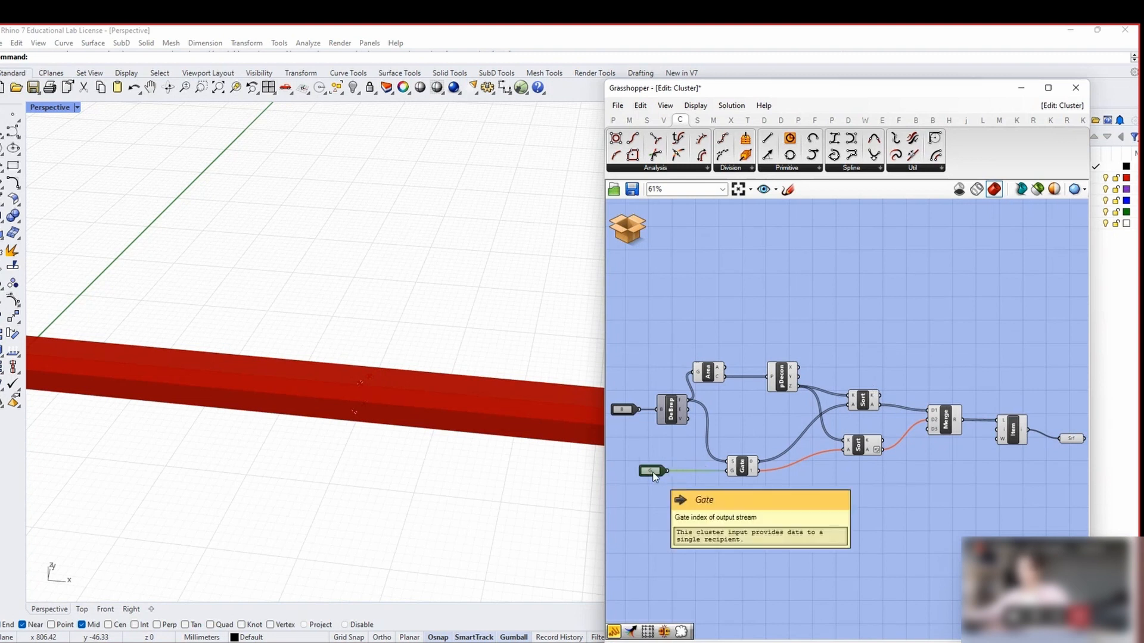
right_click(733, 475)
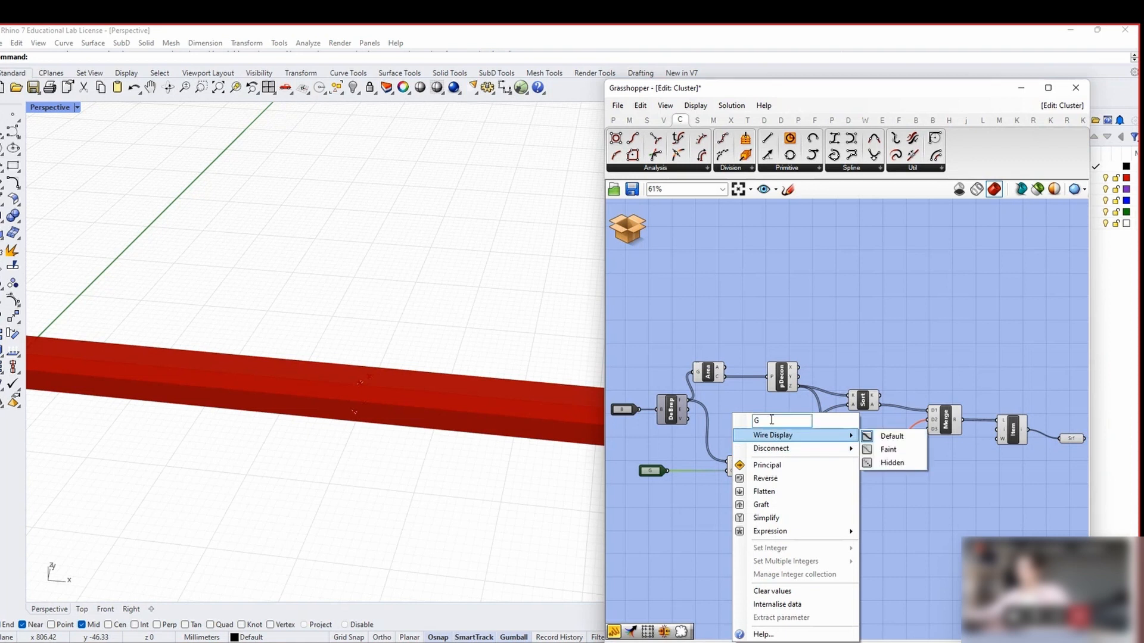
text(GA)
key(BackSpace)
key(BackSpace)
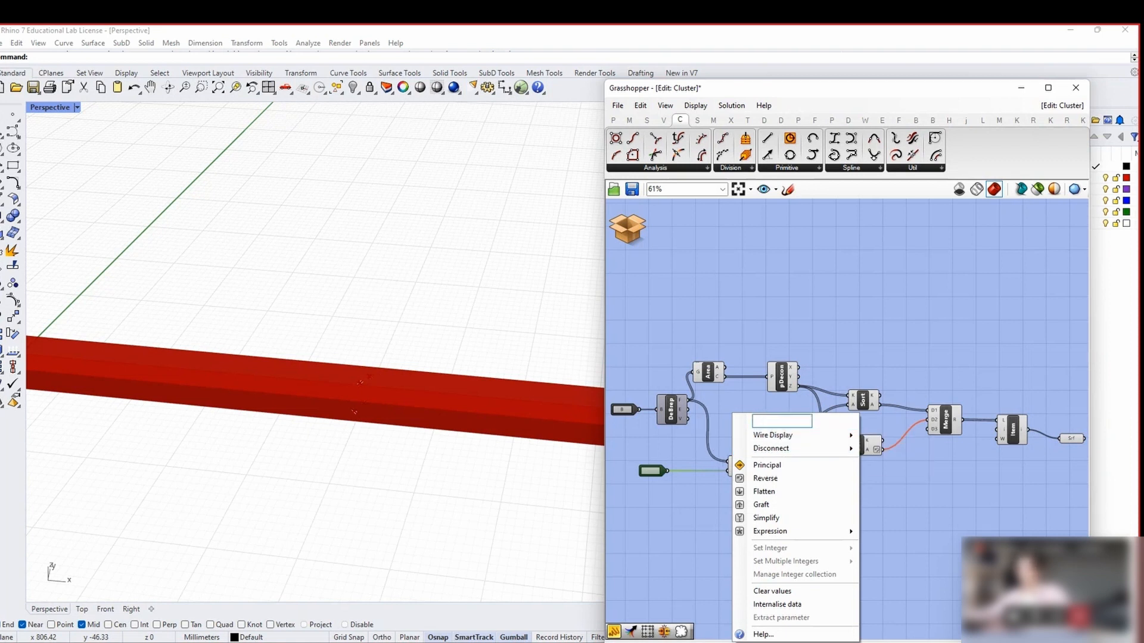
text(GATYE 0)
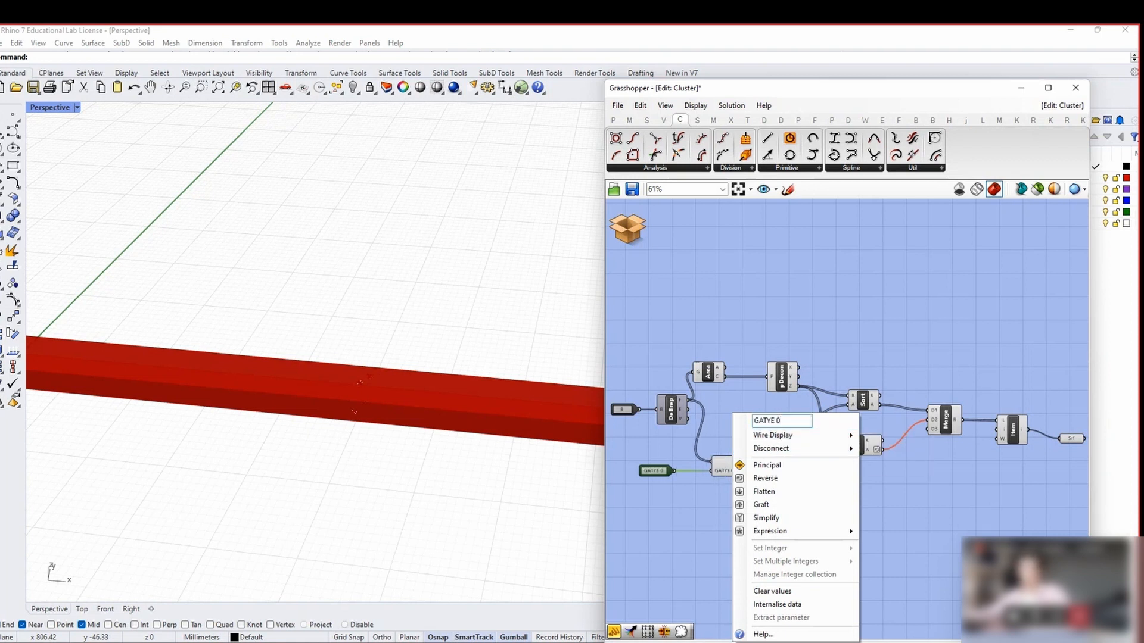
text(-LO)
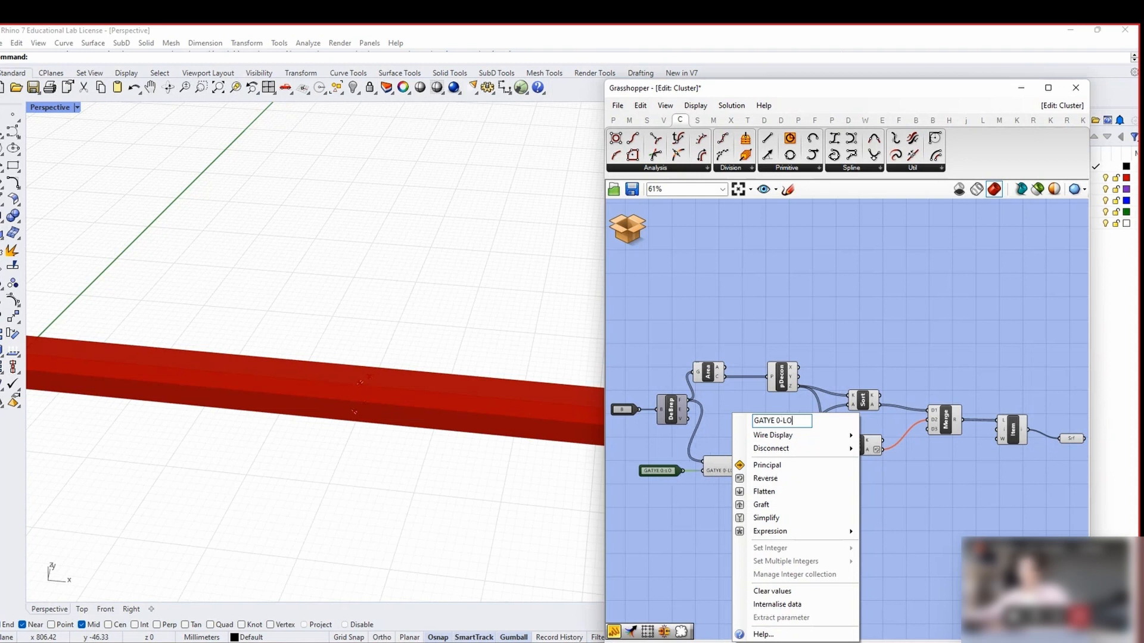
text(WEST 1- HIGHEST)
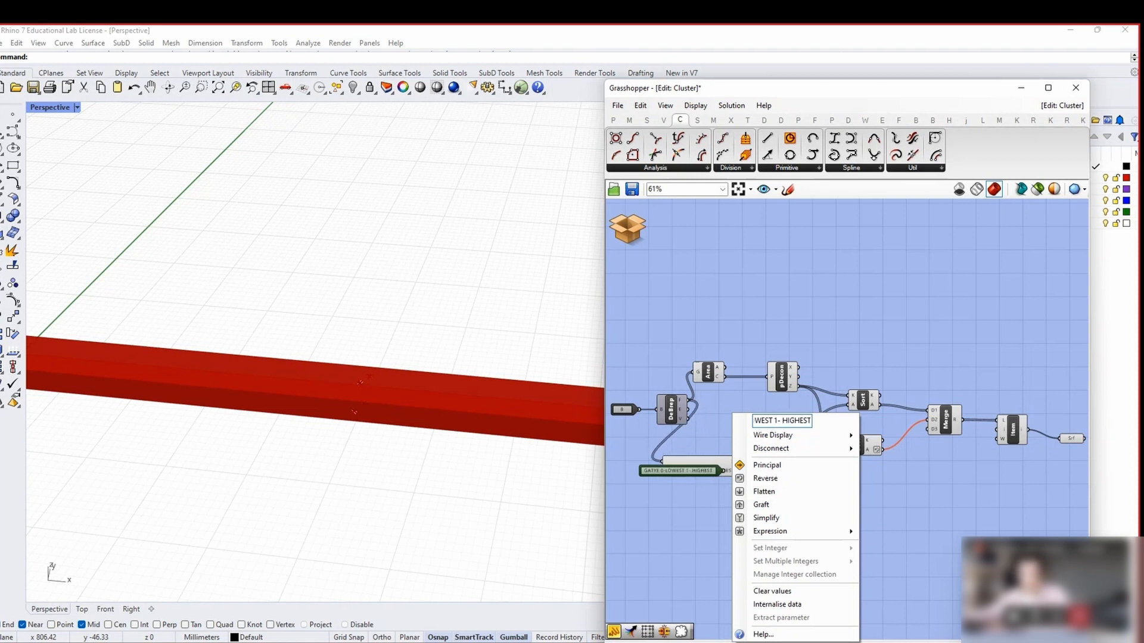
key(Return)
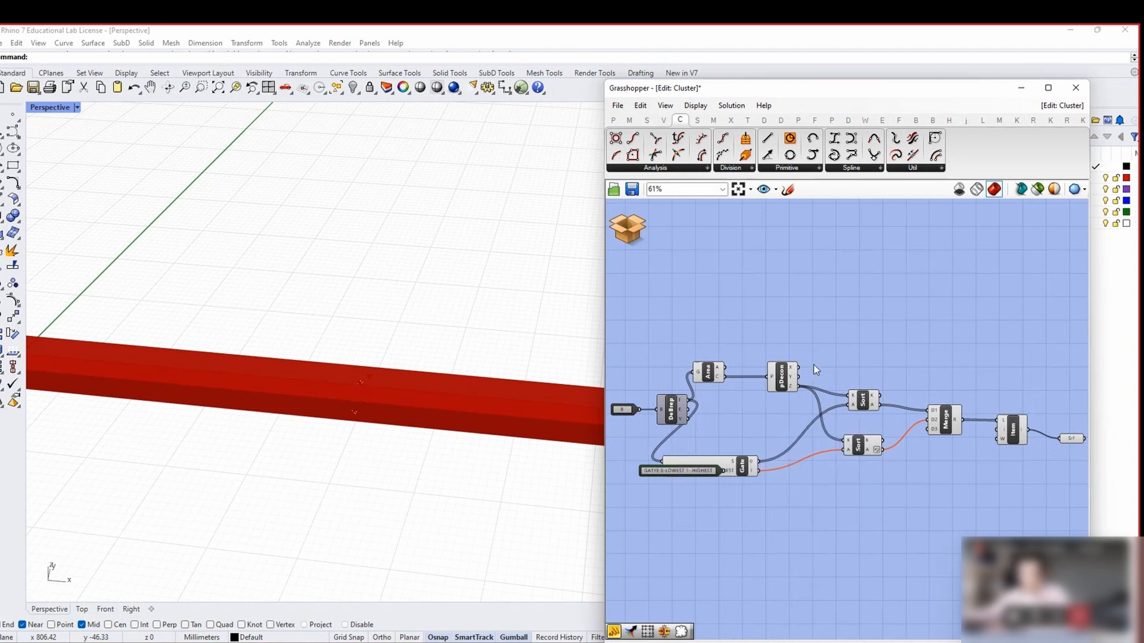
scroll(687, 464, up, 3)
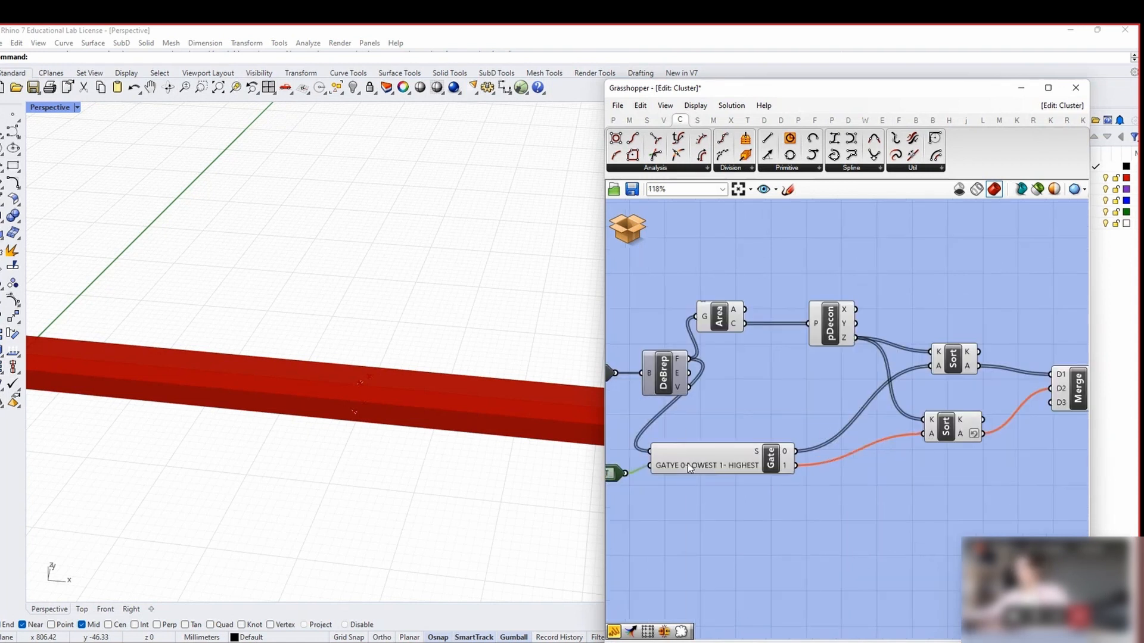
right_click(688, 463)
click(716, 402)
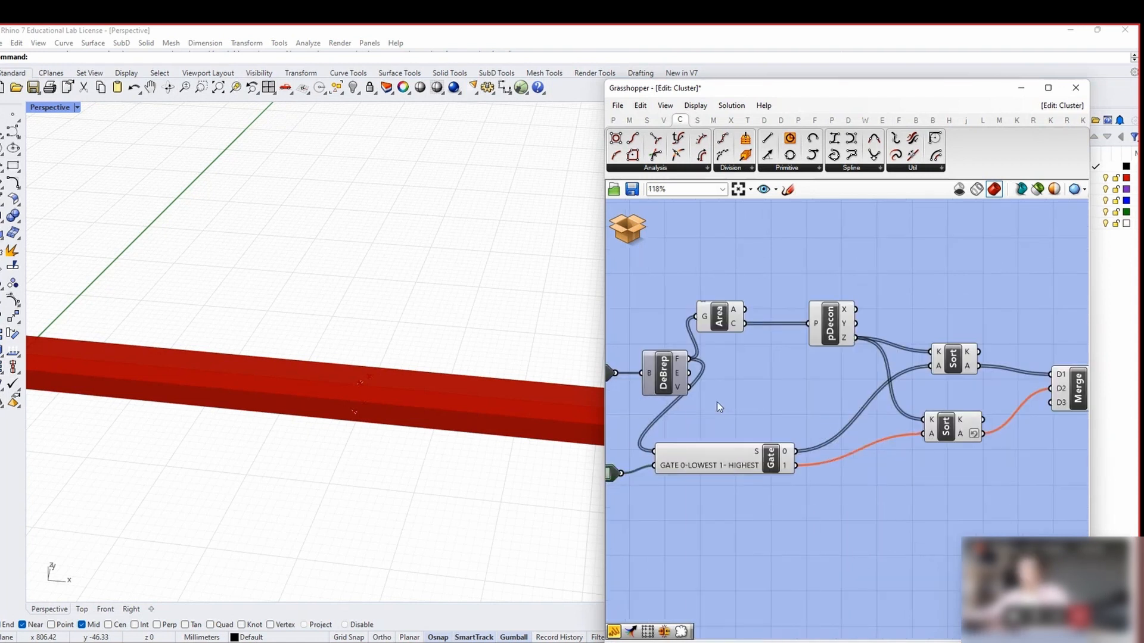
scroll(719, 422, down, 5)
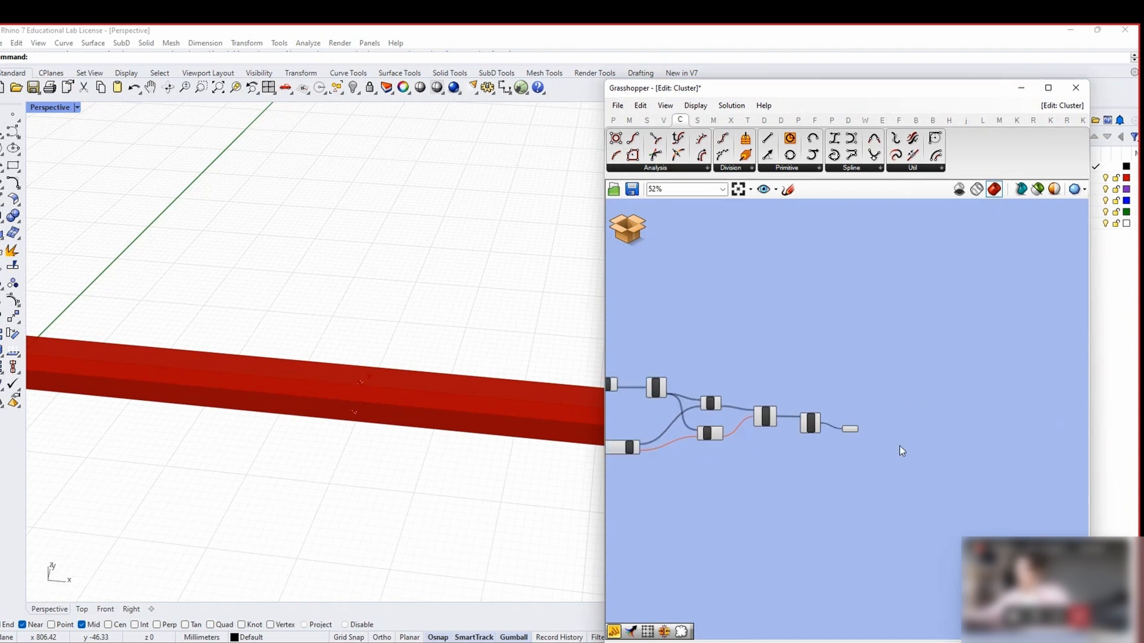
scroll(900, 452, up, 2)
Add a Cluster Output fed by the Srf result
double_click(885, 420)
text(CLUSTER OUTPUT)
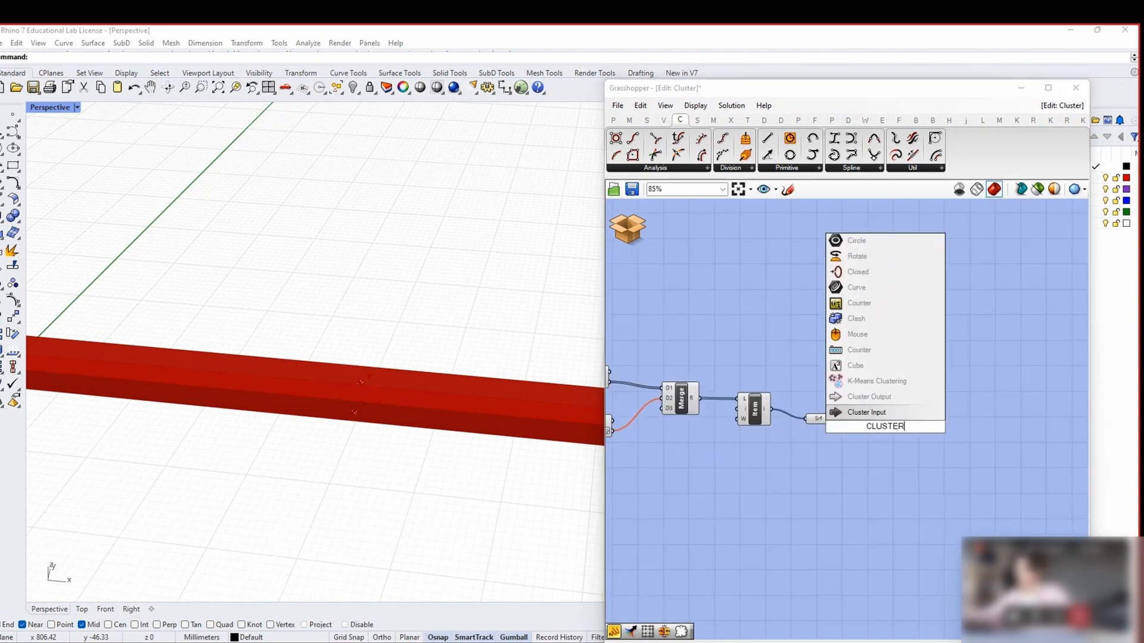
key(Return)
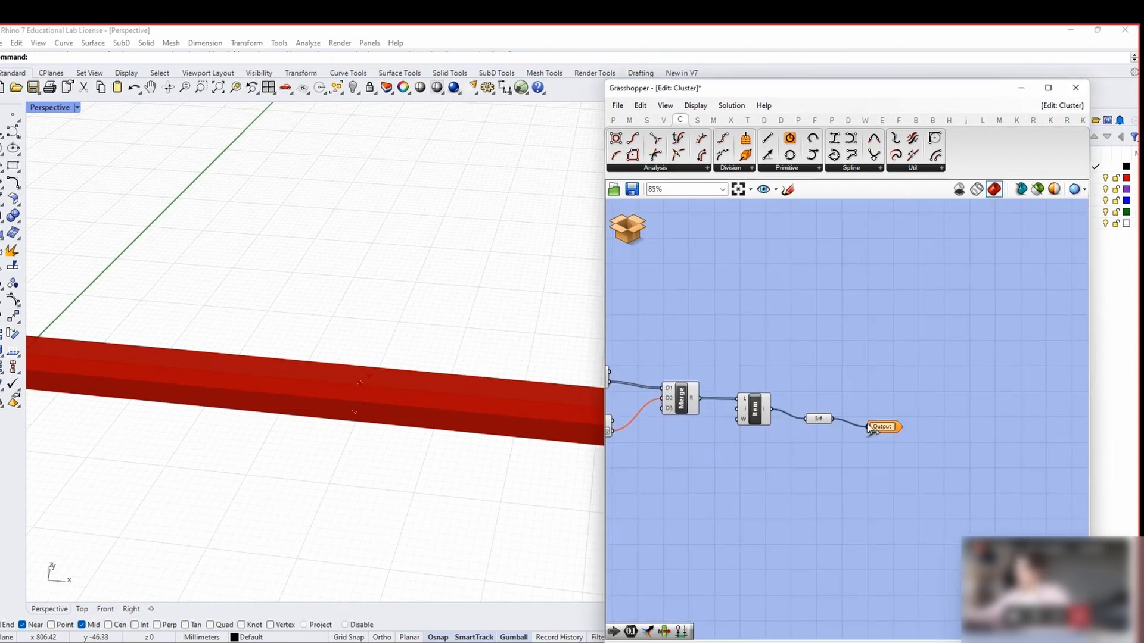
drag(872, 429, 869, 427)
scroll(905, 441, down, 3)
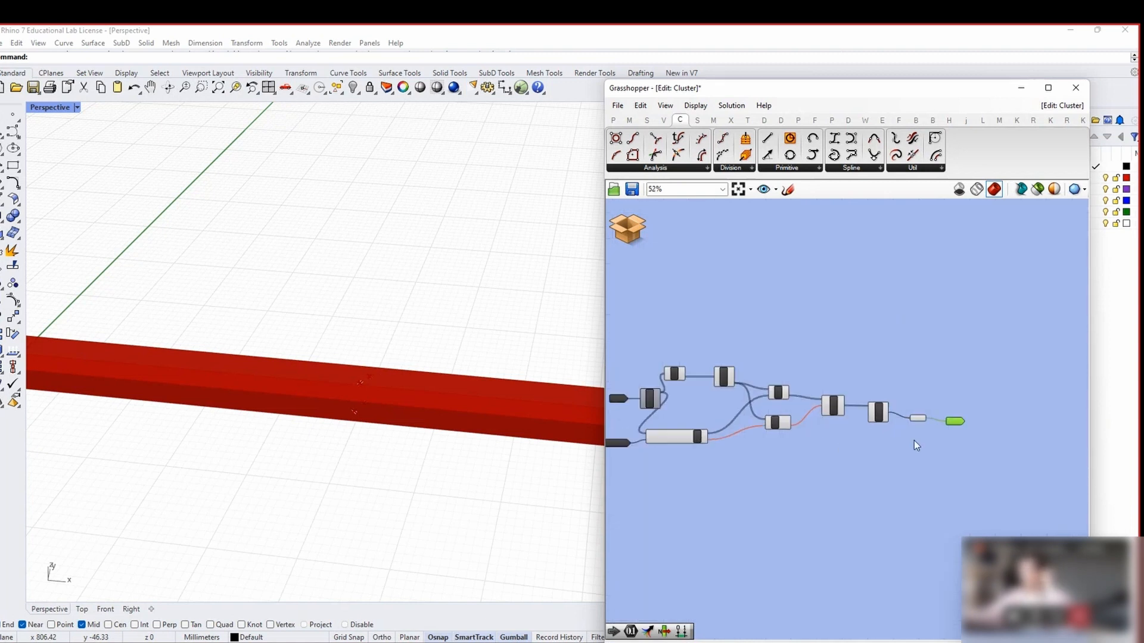
click(618, 106)
Exit the cluster editor and set the cluster's nickname to 'LOWEST OR HIGHES SURF'
click(668, 166)
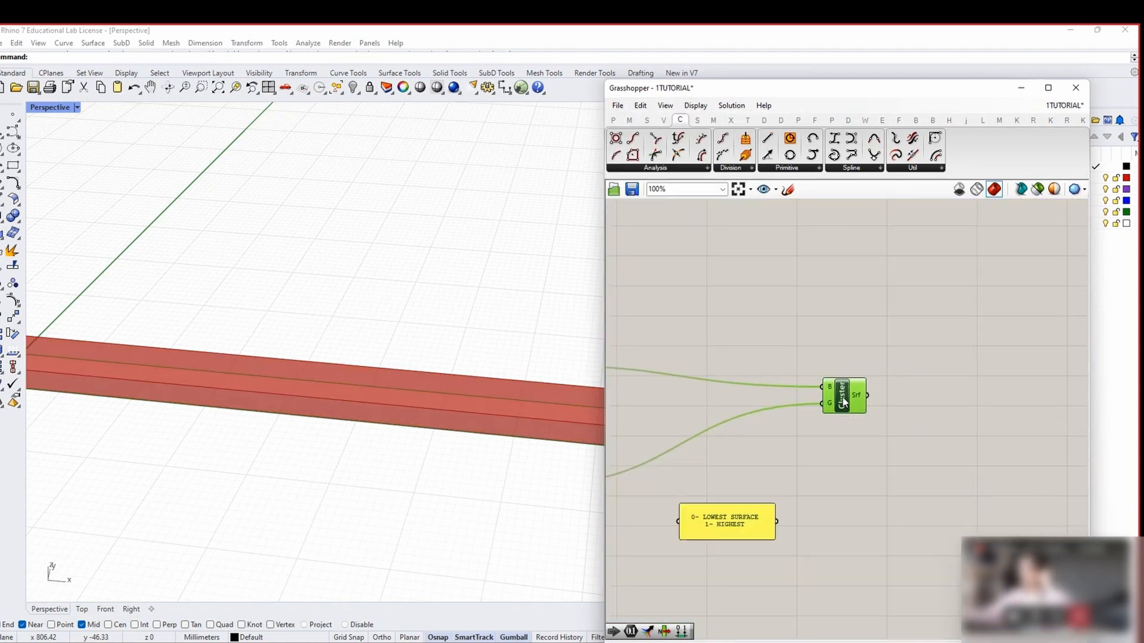
right_click(850, 403)
key(ctrl+a)
text(LOS)
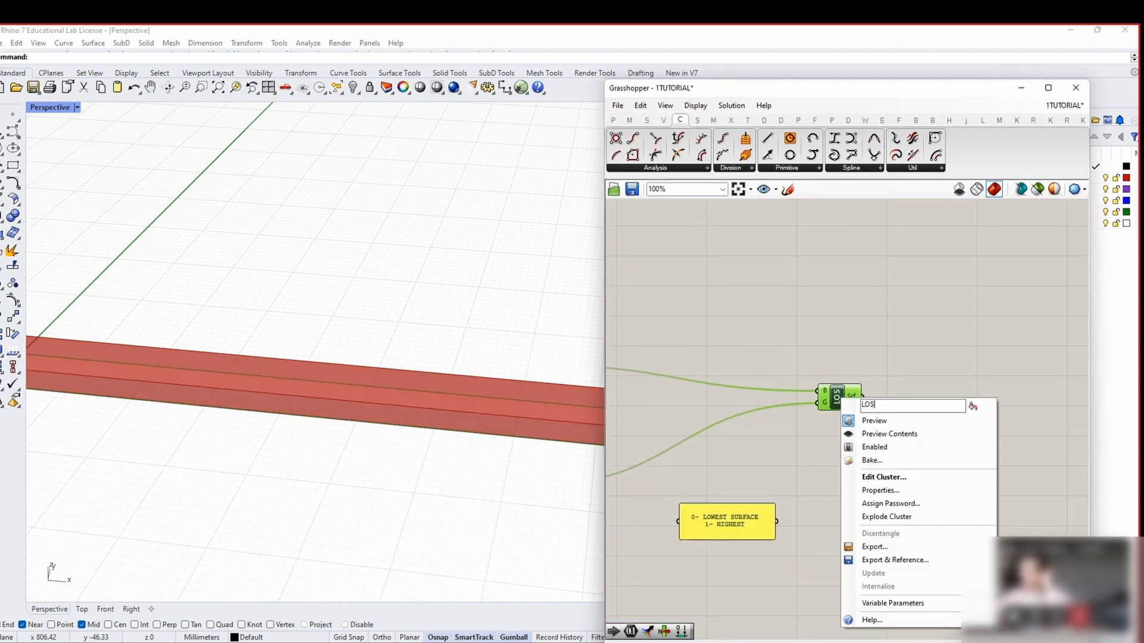
key(BackSpace)
key(BackSpace)
text(W)
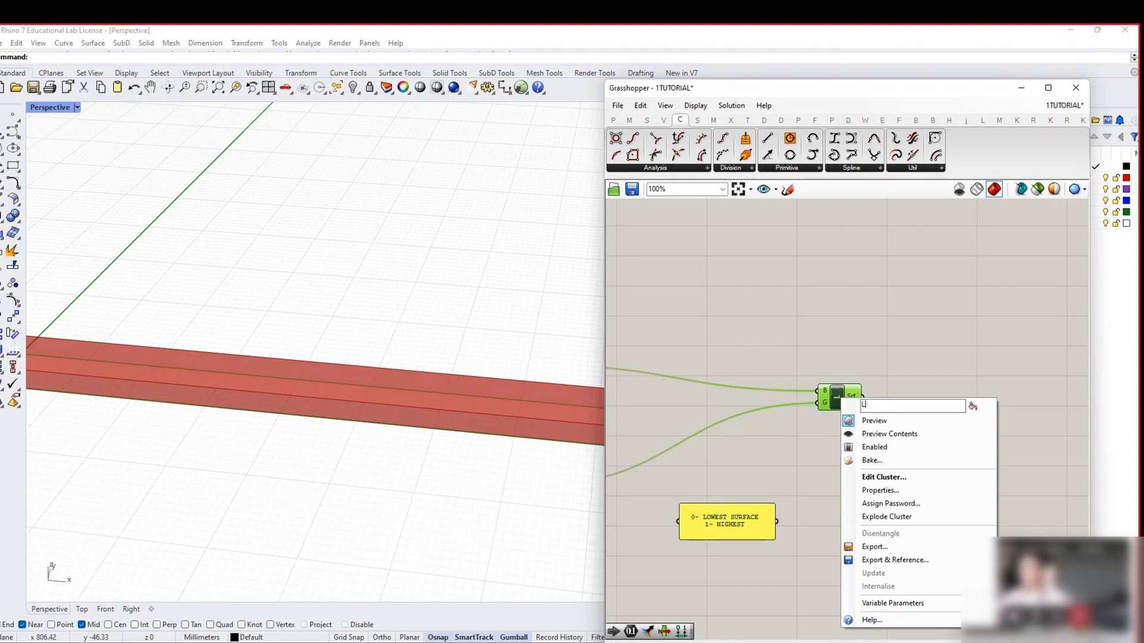
text(OWEST OR)
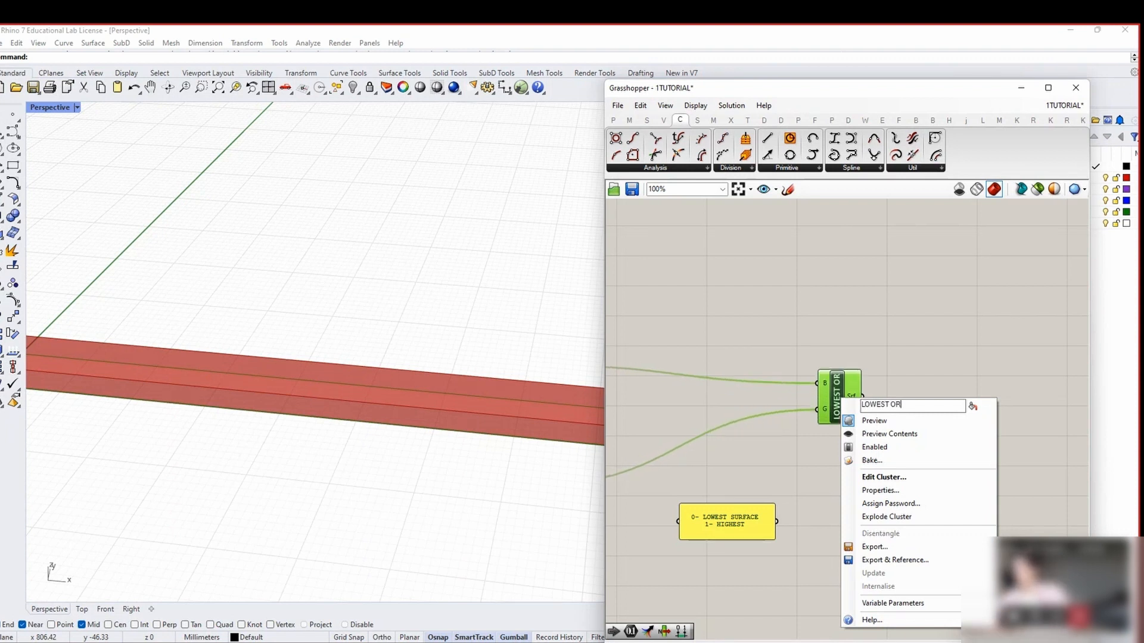
text( HIGHES SURF)
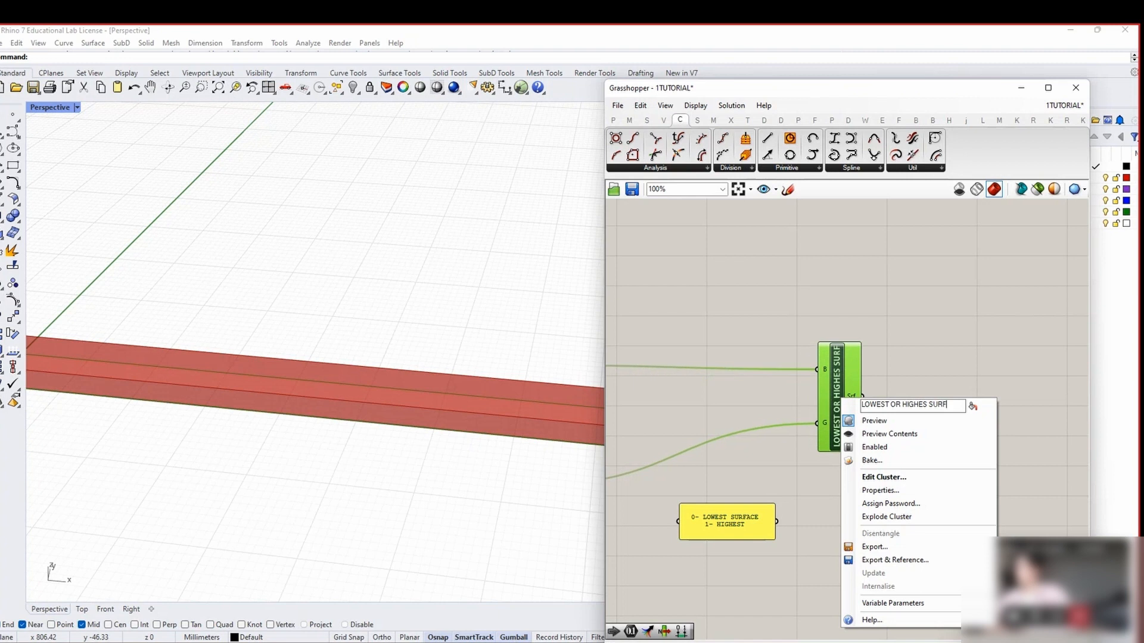
key(Return)
right_click(843, 398)
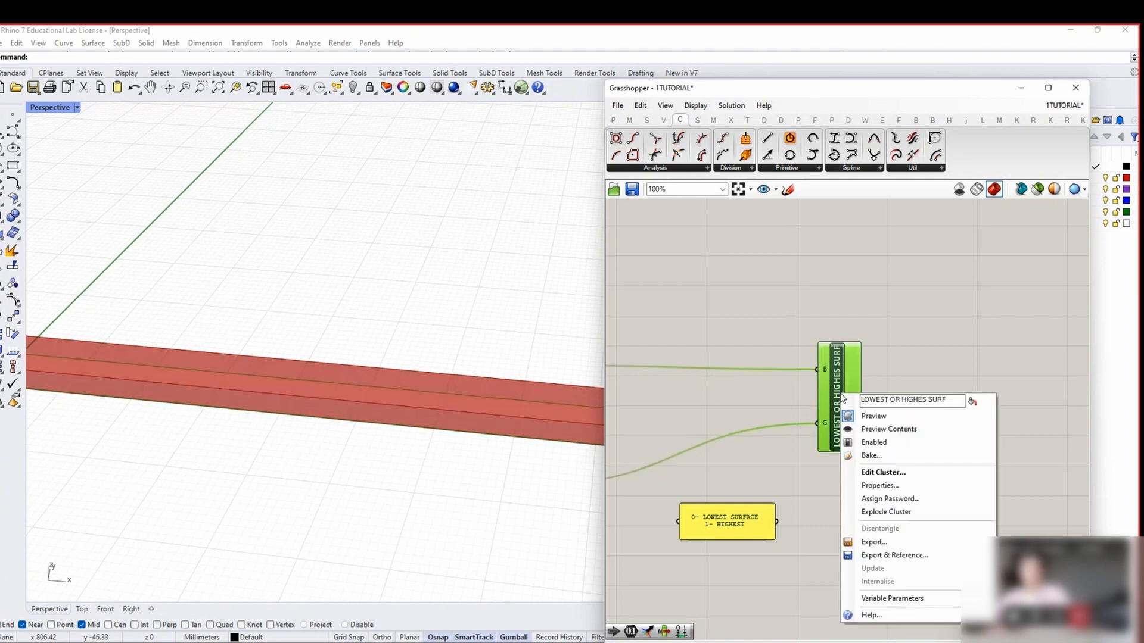
click(618, 105)
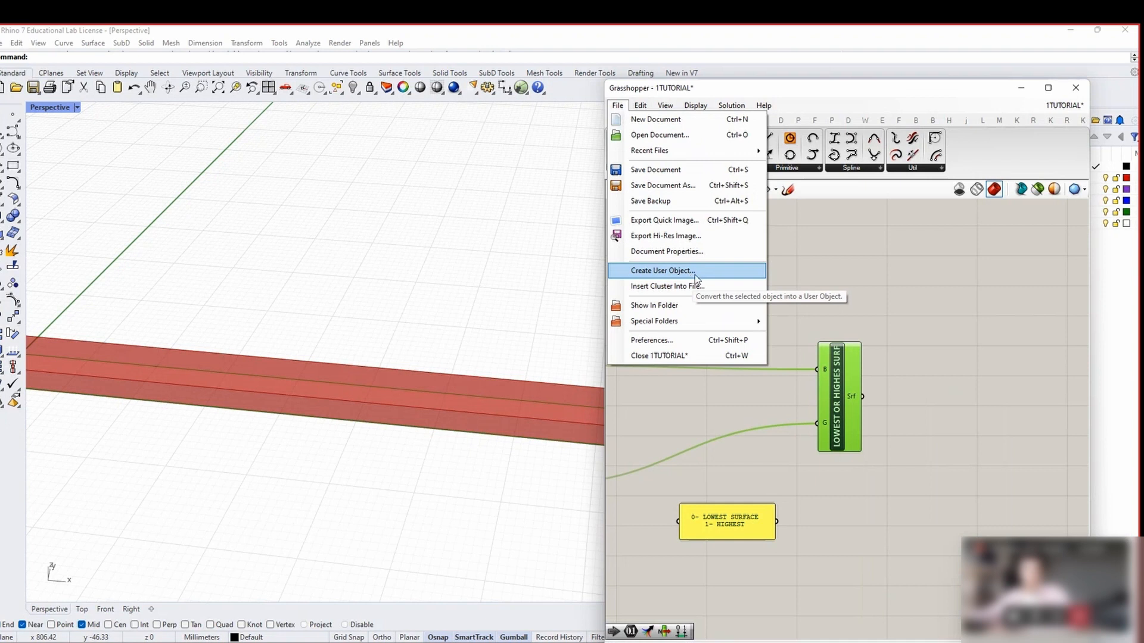
Open the cluster's User Object Properties and copy its nickname into the Name field
click(855, 403)
click(614, 107)
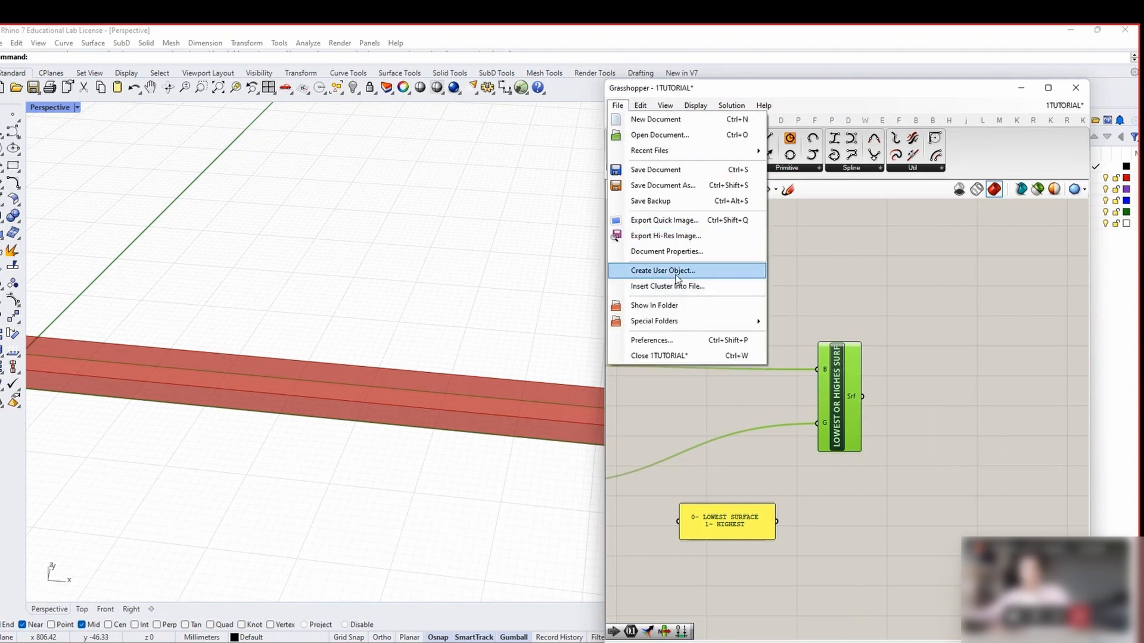
click(678, 271)
triple_click(726, 211)
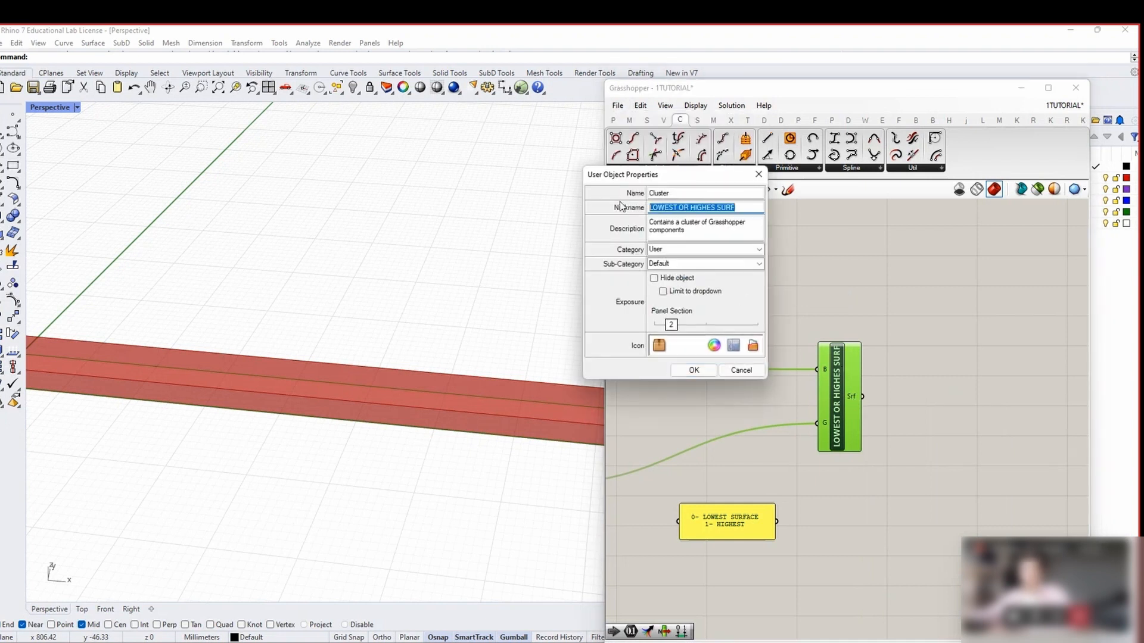
key(ctrl+c)
double_click(694, 194)
key(ctrl+v)
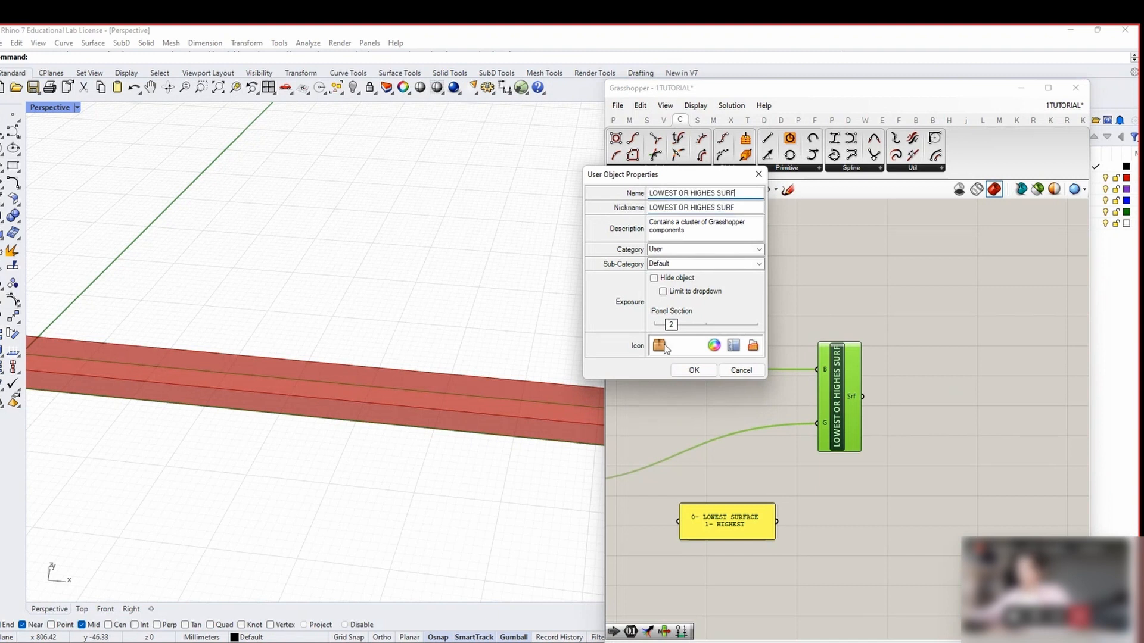
Try several preset icon tints, settle on Radish Red, then cancel the dialog
click(714, 345)
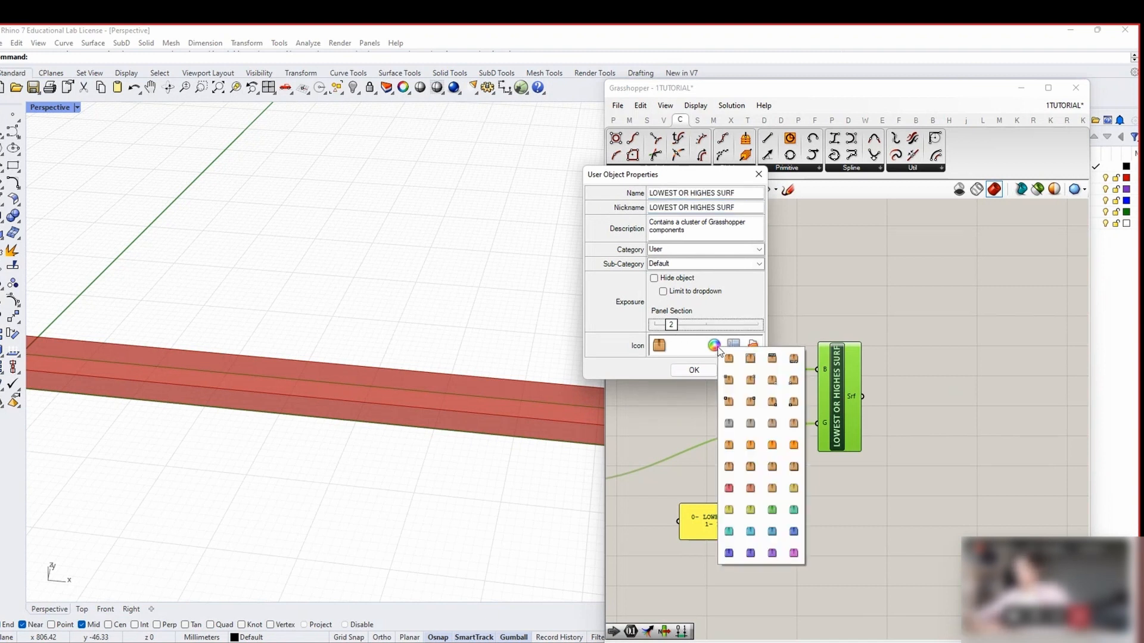
click(772, 532)
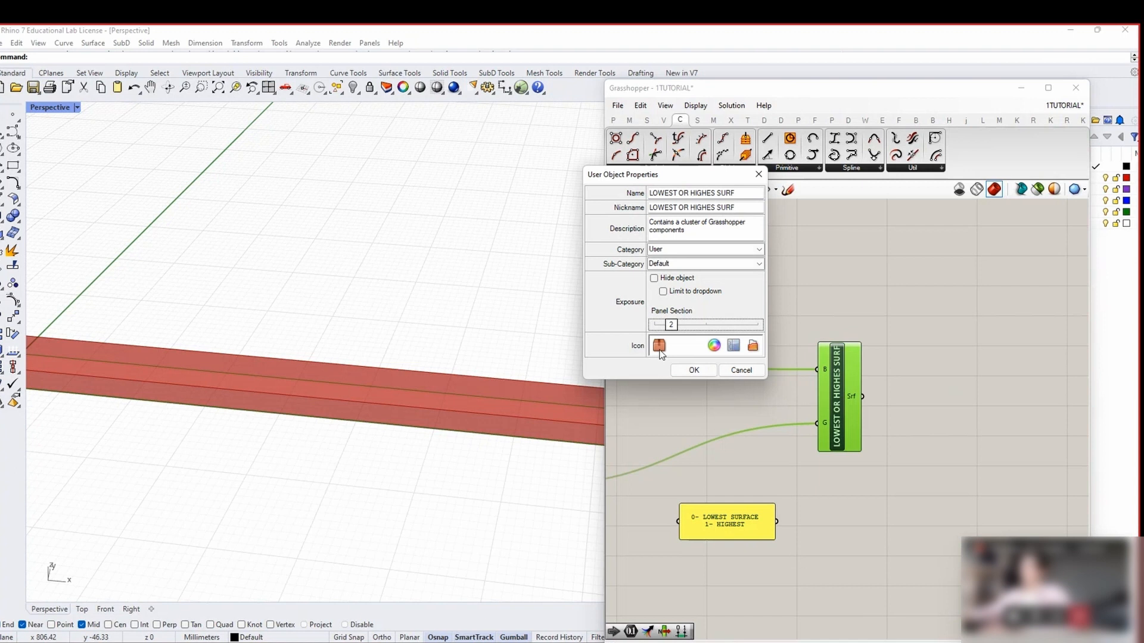
click(714, 345)
click(787, 490)
click(722, 345)
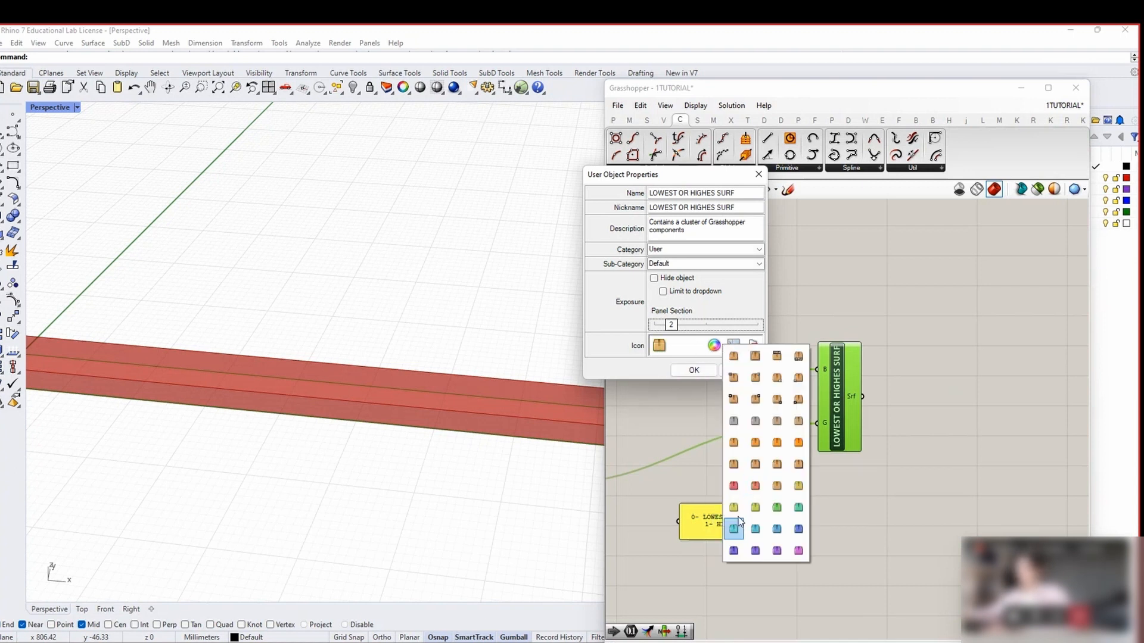
click(734, 508)
click(710, 348)
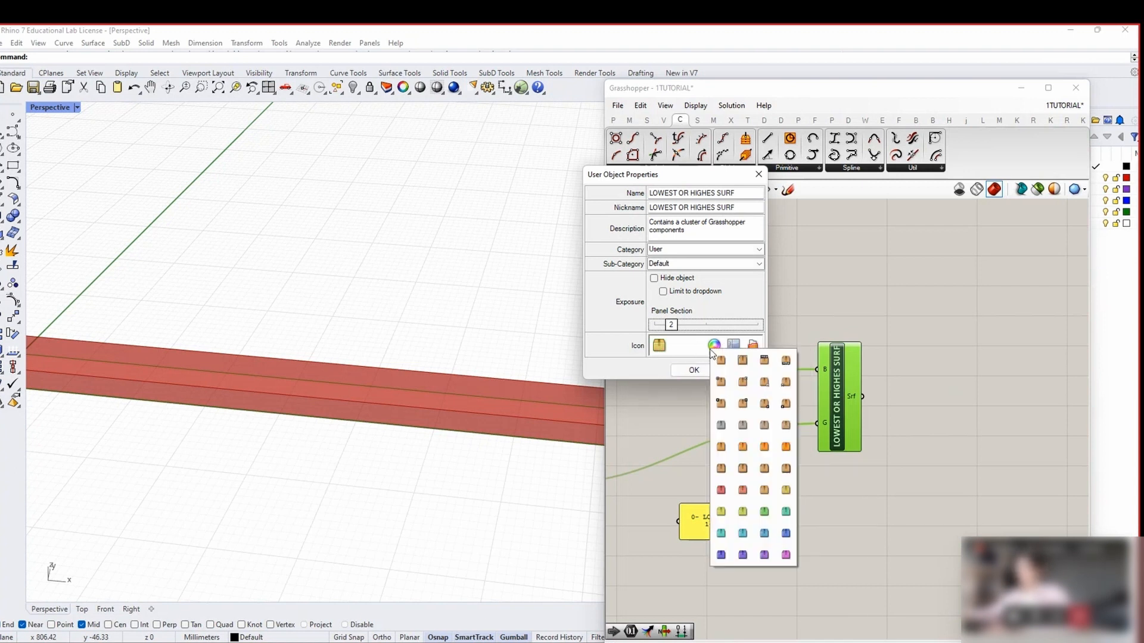
click(721, 490)
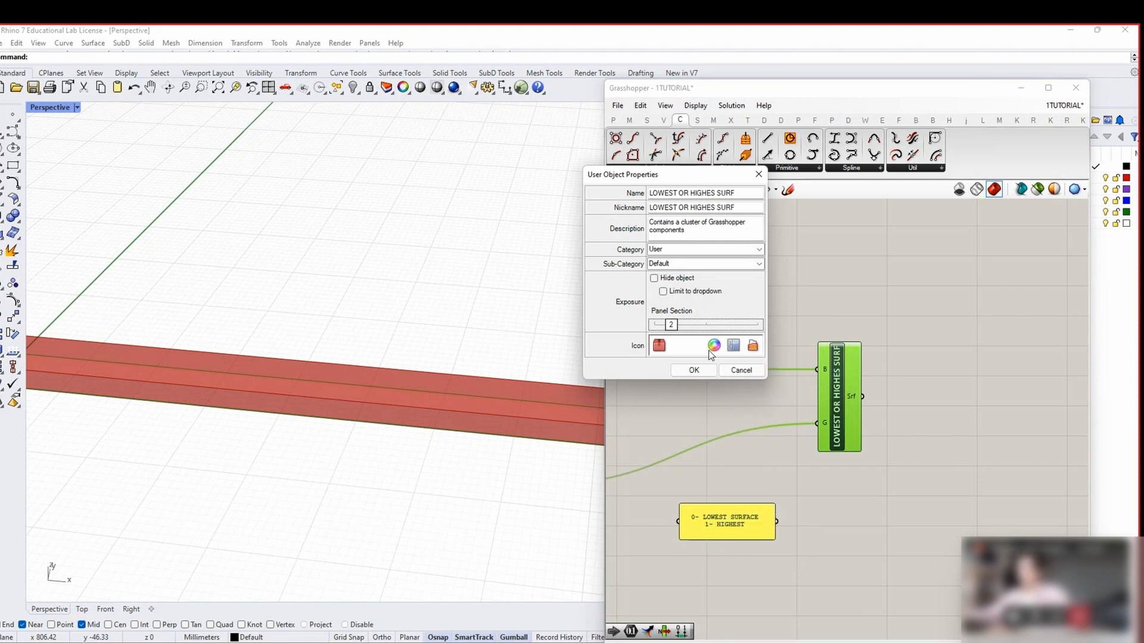
click(714, 346)
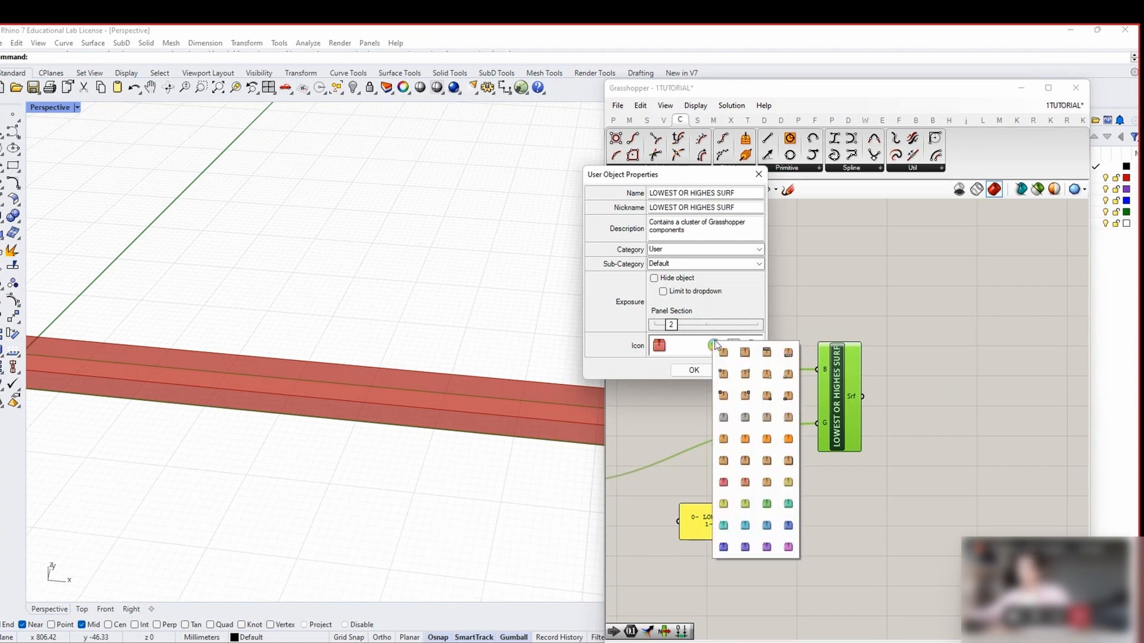
drag(630, 174, 637, 183)
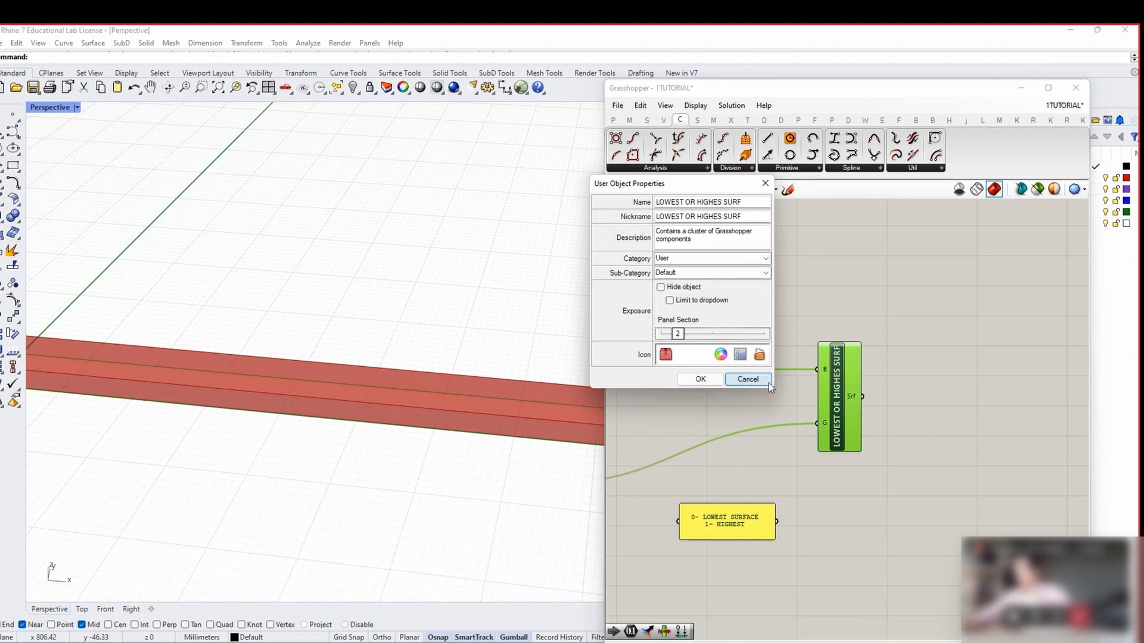
click(746, 380)
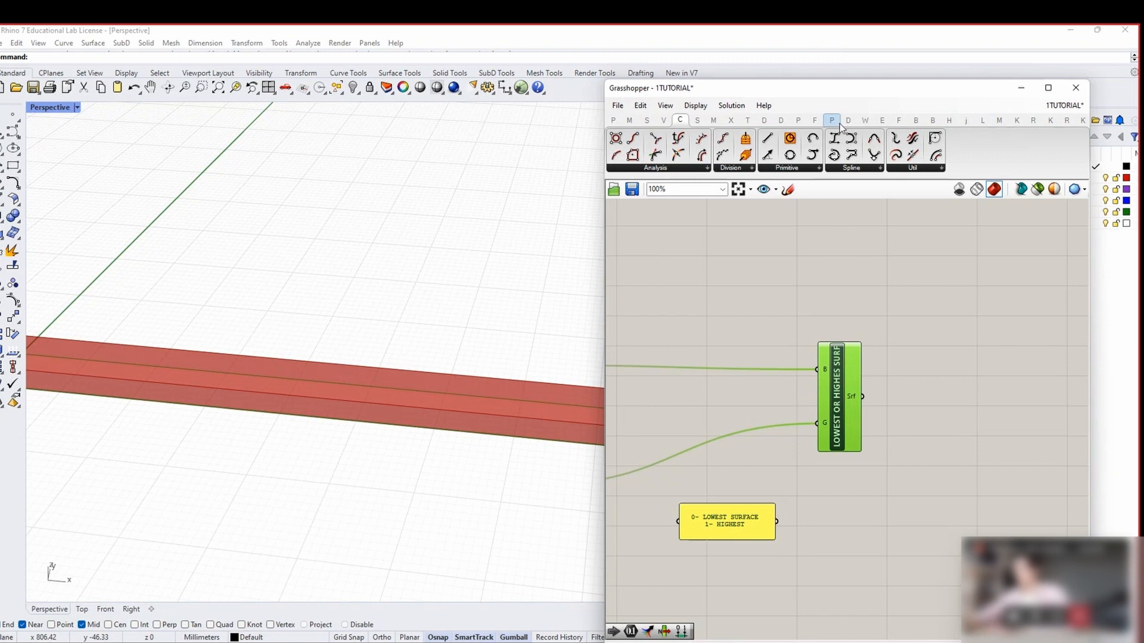
Check that 'Lowest or highest surface' is listed among the saved user objects in the User tab
drag(602, 179, 290, 179)
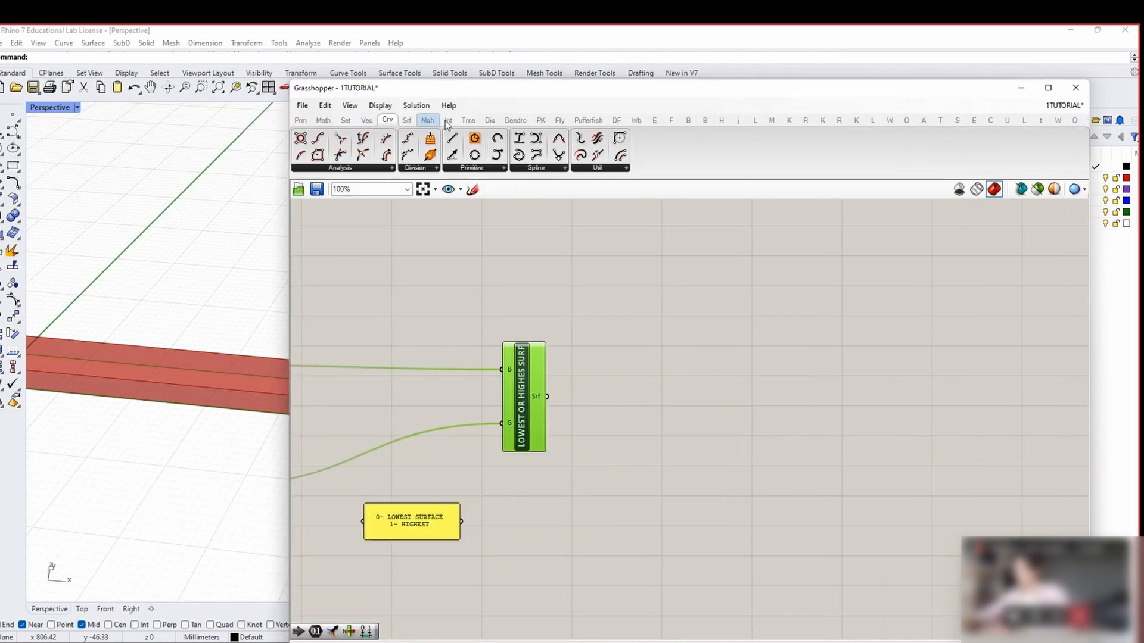
click(1021, 88)
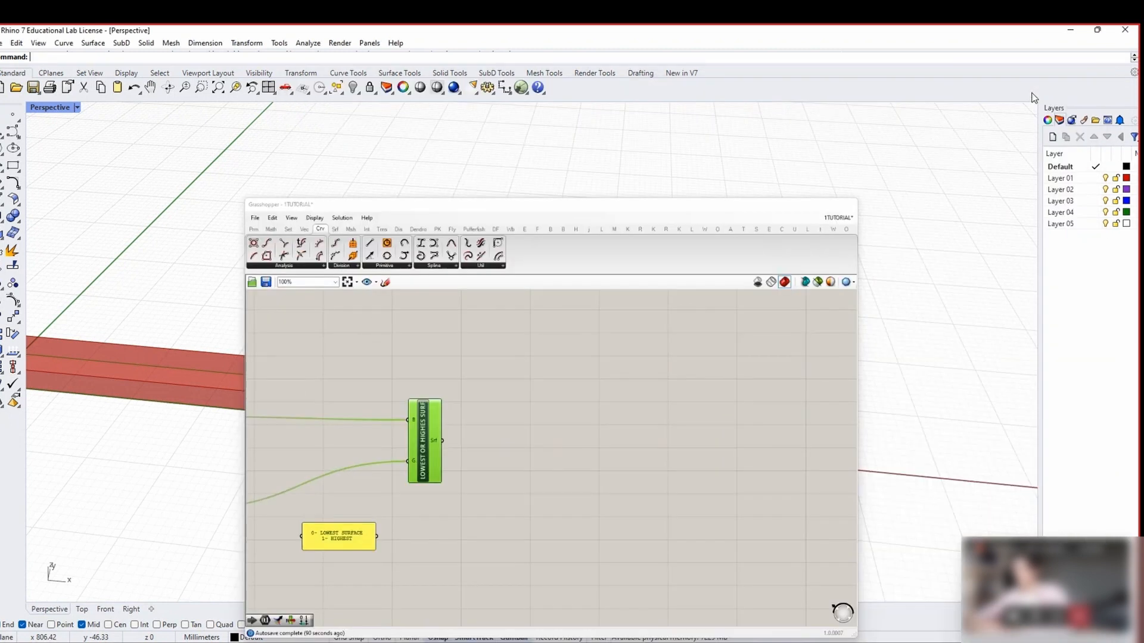
click(131, 635)
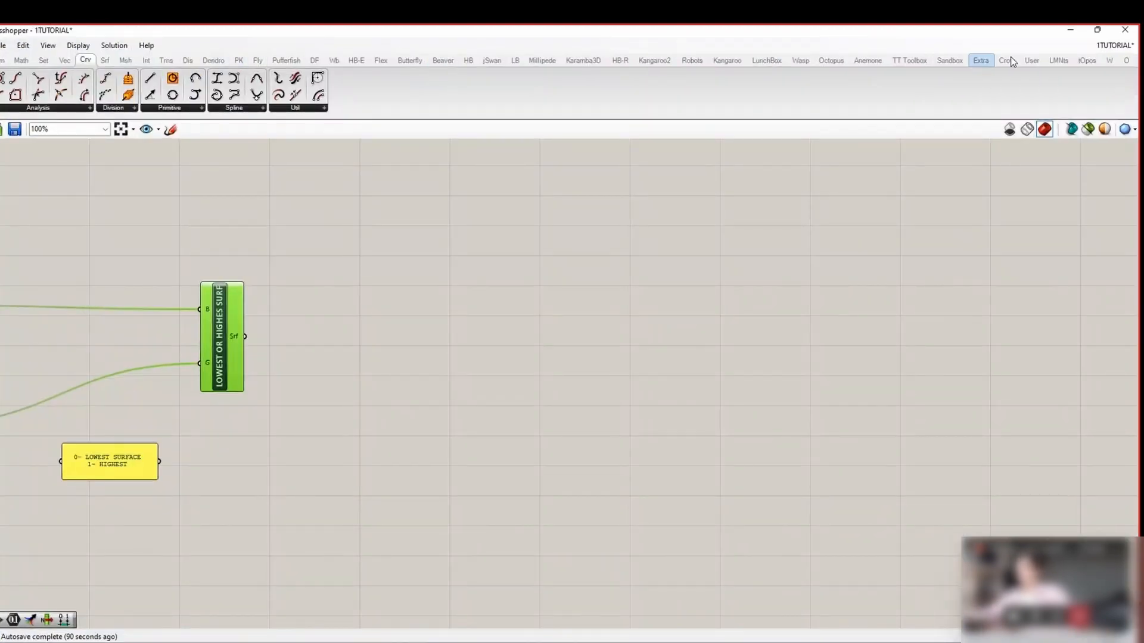
click(1030, 60)
click(63, 107)
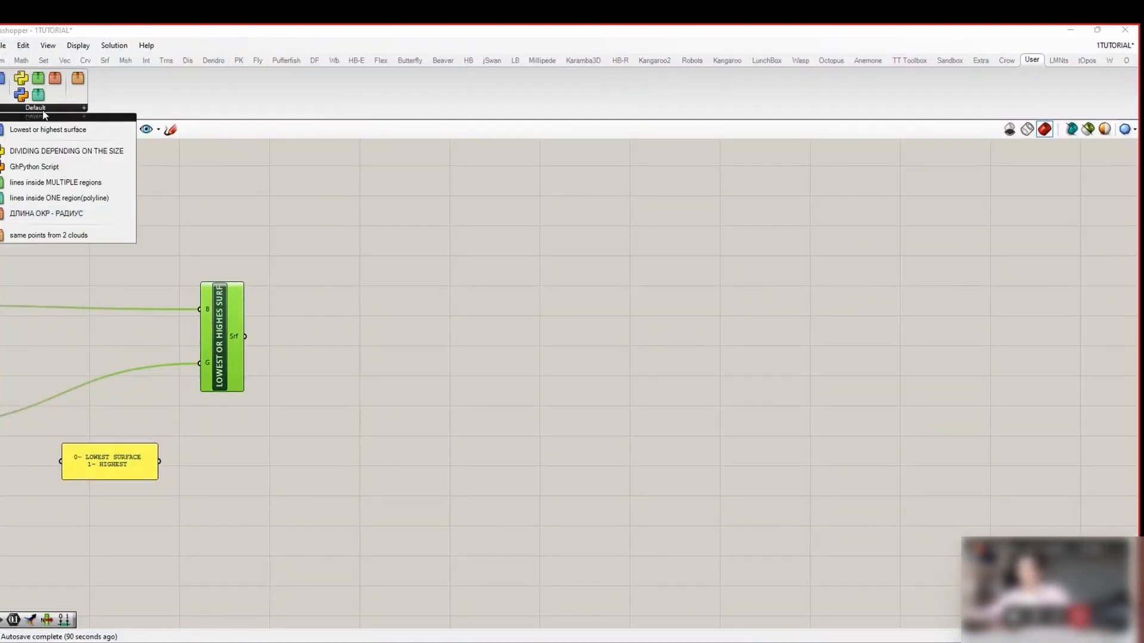
Restore Grasshopper beside Rhino and set the cluster's surface selector slider to 1
click(40, 114)
click(1097, 29)
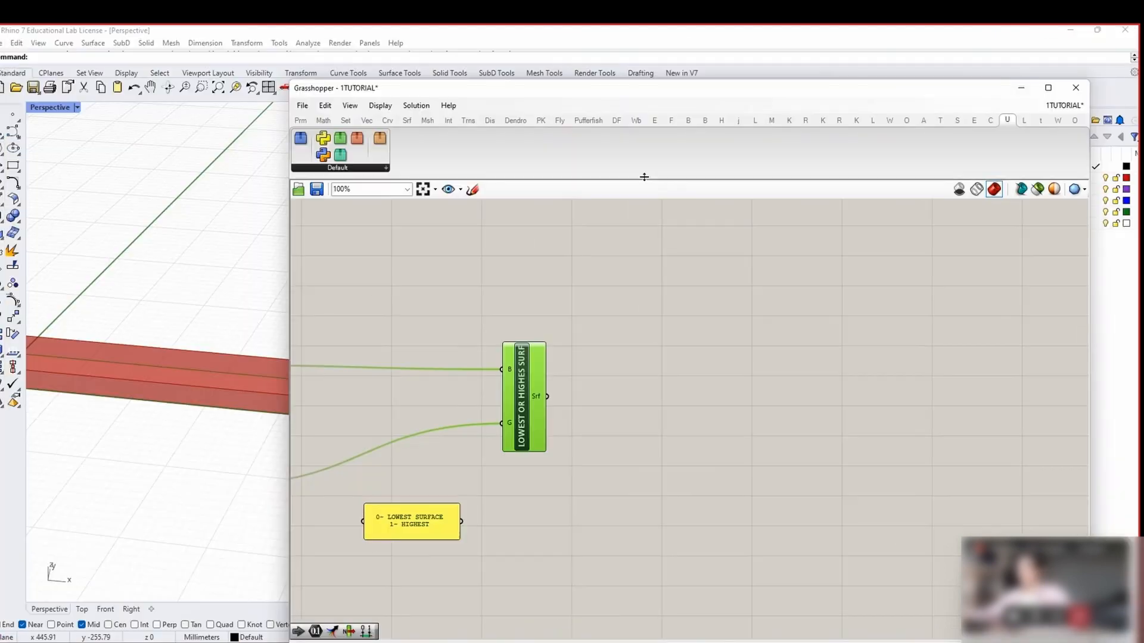
drag(617, 99, 727, 89)
scroll(371, 391, down, 5)
right_drag(352, 431, 367, 396)
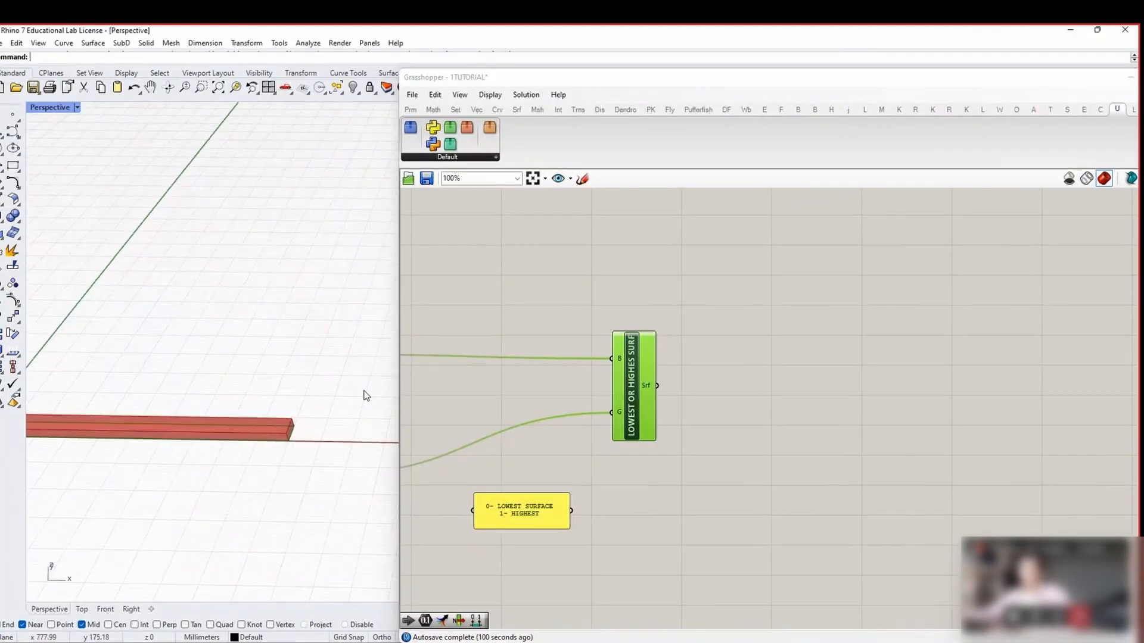
right_drag(578, 447, 733, 429)
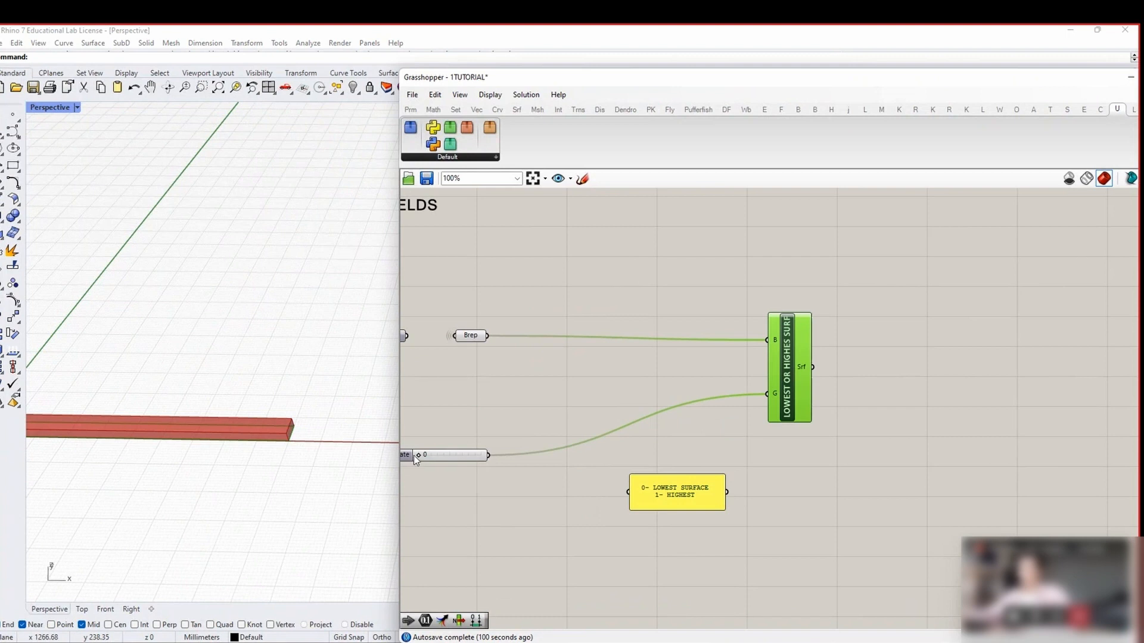
drag(417, 457, 521, 461)
Nudge the LOWEST OR HIGHES SURF cluster left and browse the Vector > Field components
drag(792, 393, 751, 405)
click(802, 410)
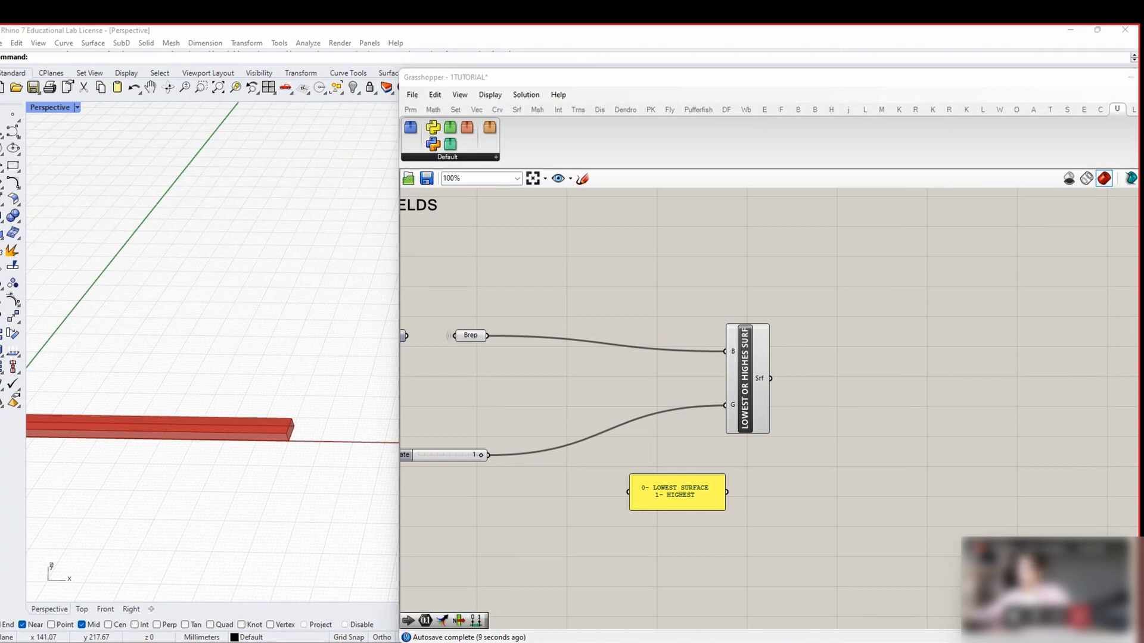
click(900, 273)
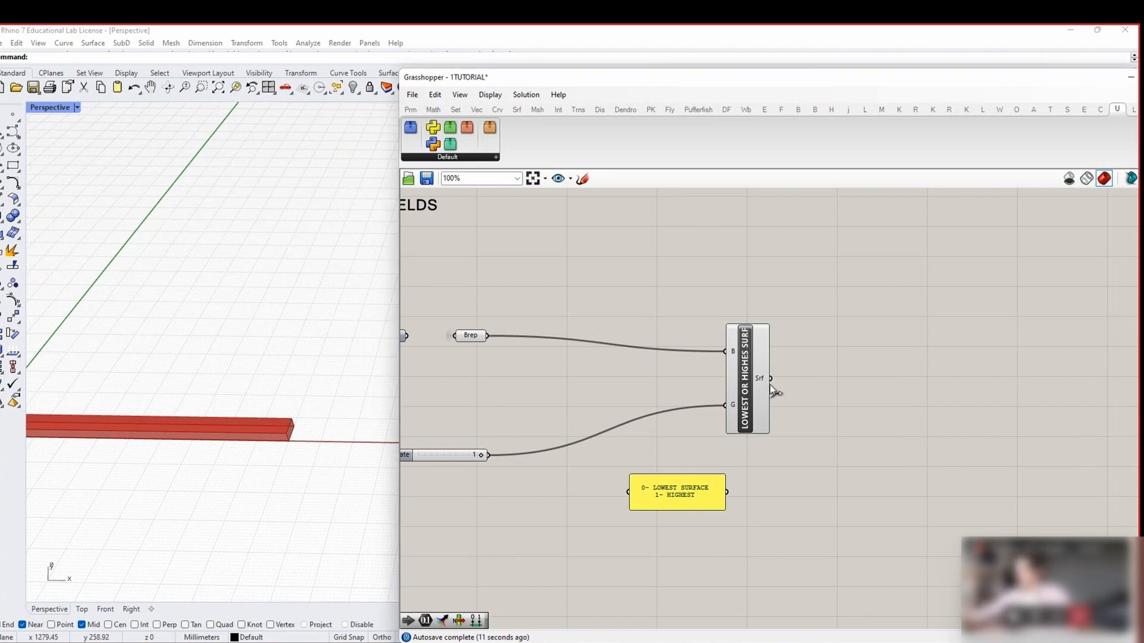
click(479, 111)
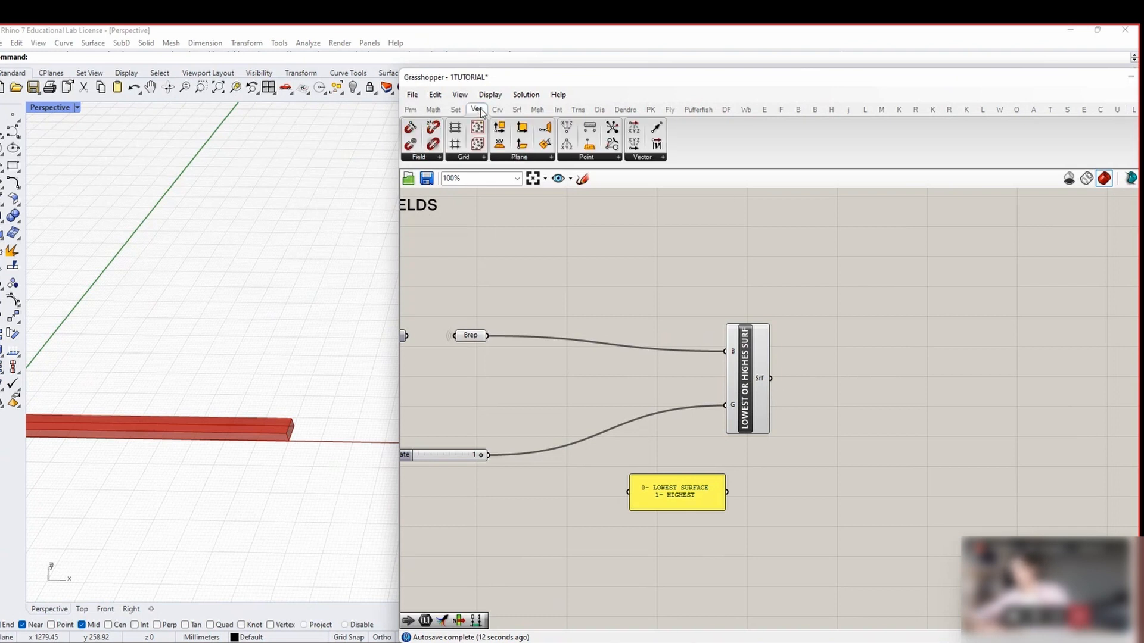
click(420, 158)
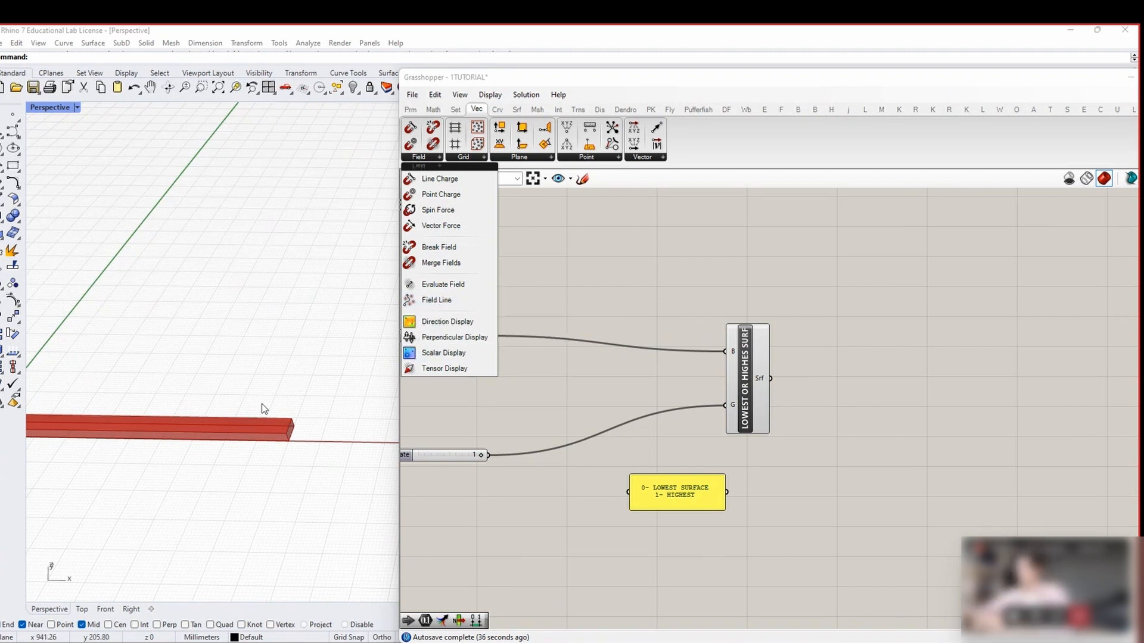
right_drag(260, 403, 110, 488)
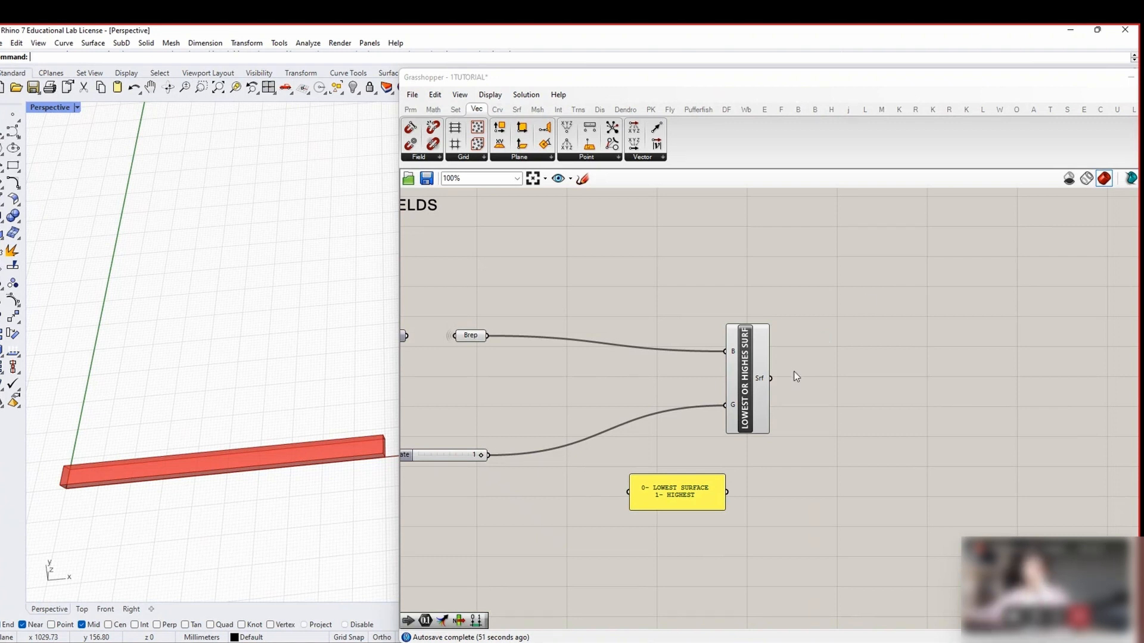
Shift the cluster and note panel left and narrow Grasshopper to show more of the plank
drag(759, 385, 731, 378)
click(783, 397)
scroll(177, 484, up, 4)
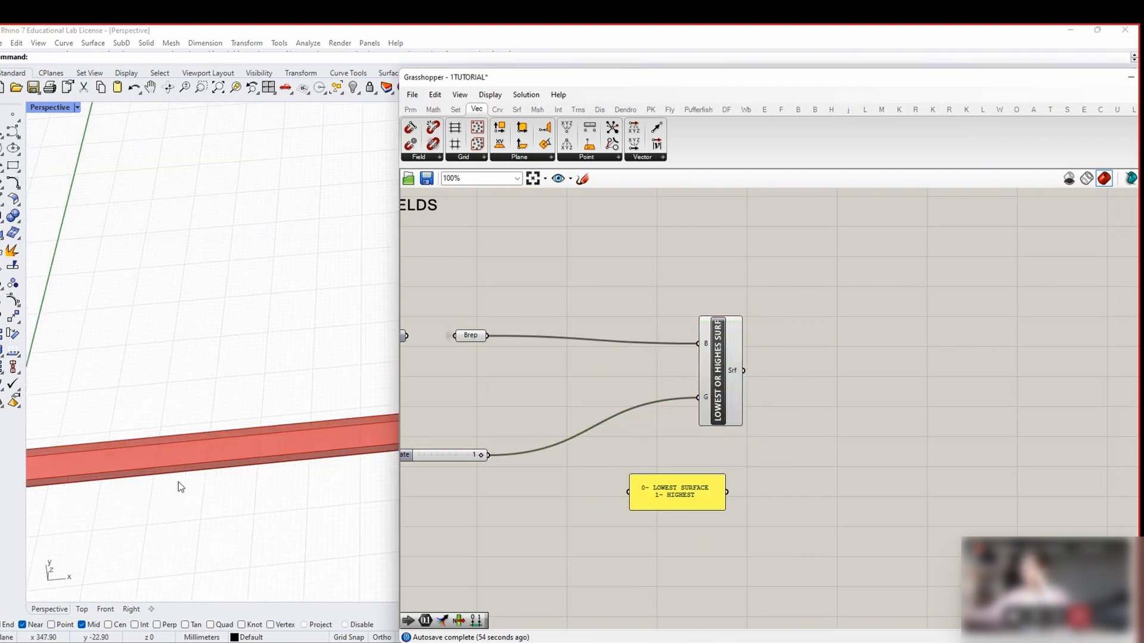
scroll(178, 482, down, 4)
drag(401, 384, 527, 397)
drag(758, 485, 743, 485)
click(813, 470)
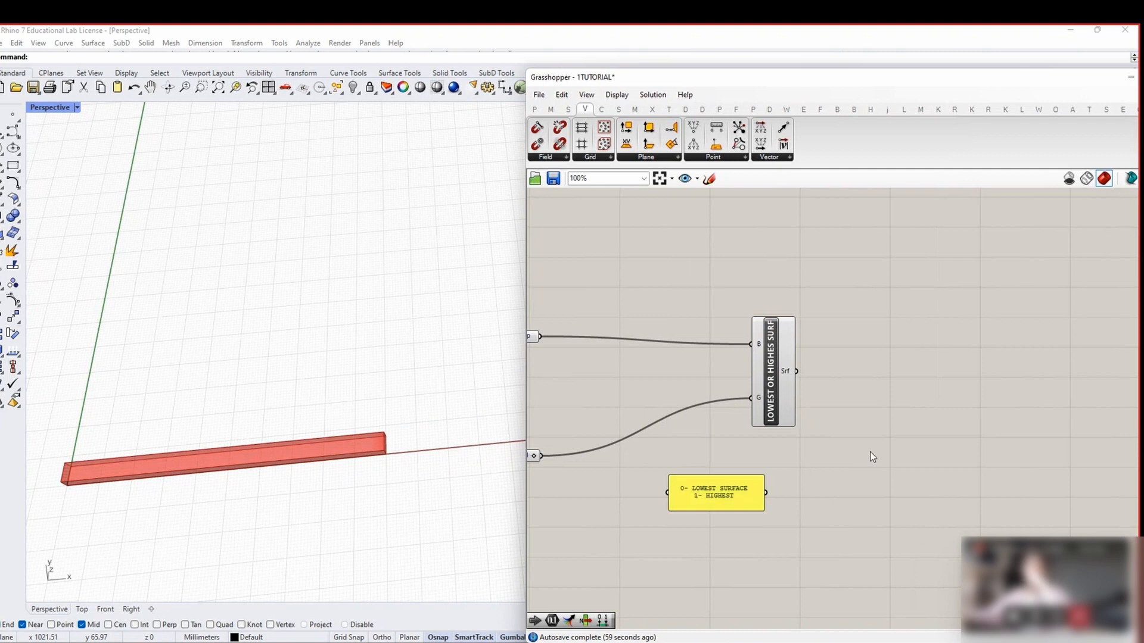
right_drag(862, 452, 835, 456)
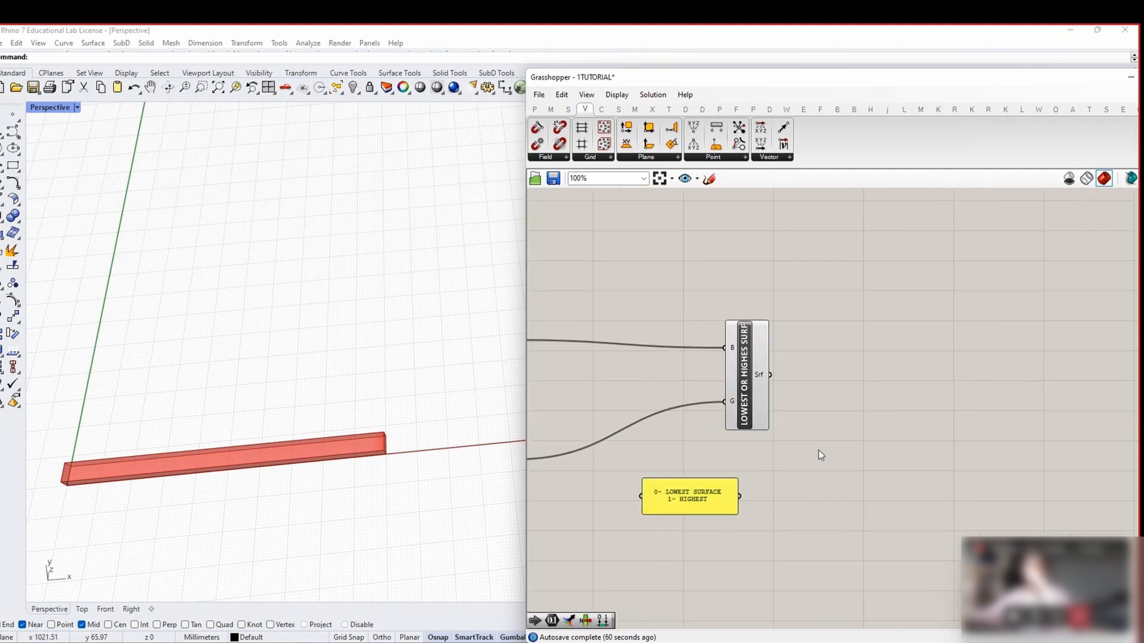
mouse_move(364, 448)
right_down()
mouse_move(320, 475)
mouse_move(378, 440)
right_up()
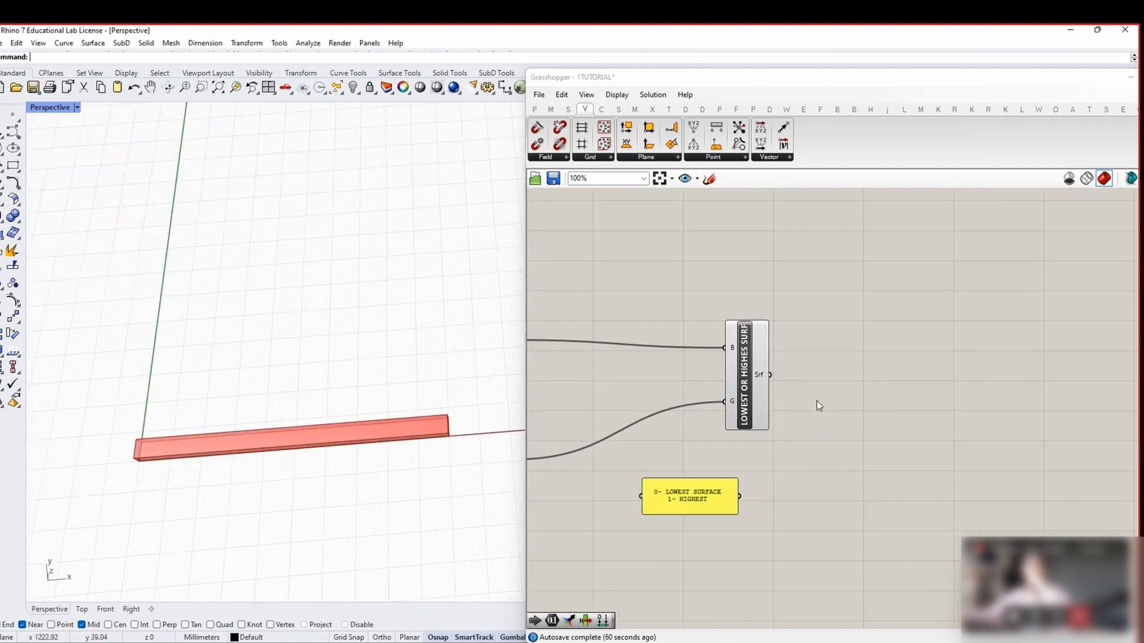
Place an Evaluate Surface component via search, correcting the misspelt 'EVALAUTE SURFACE'
double_click(788, 386)
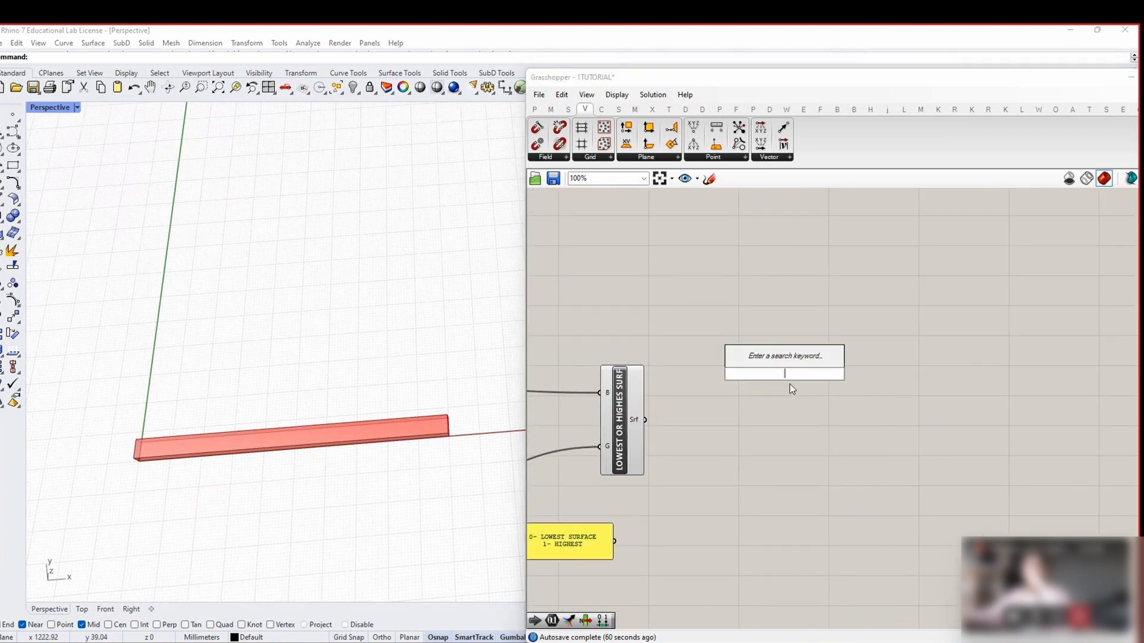
click(804, 397)
click(532, 110)
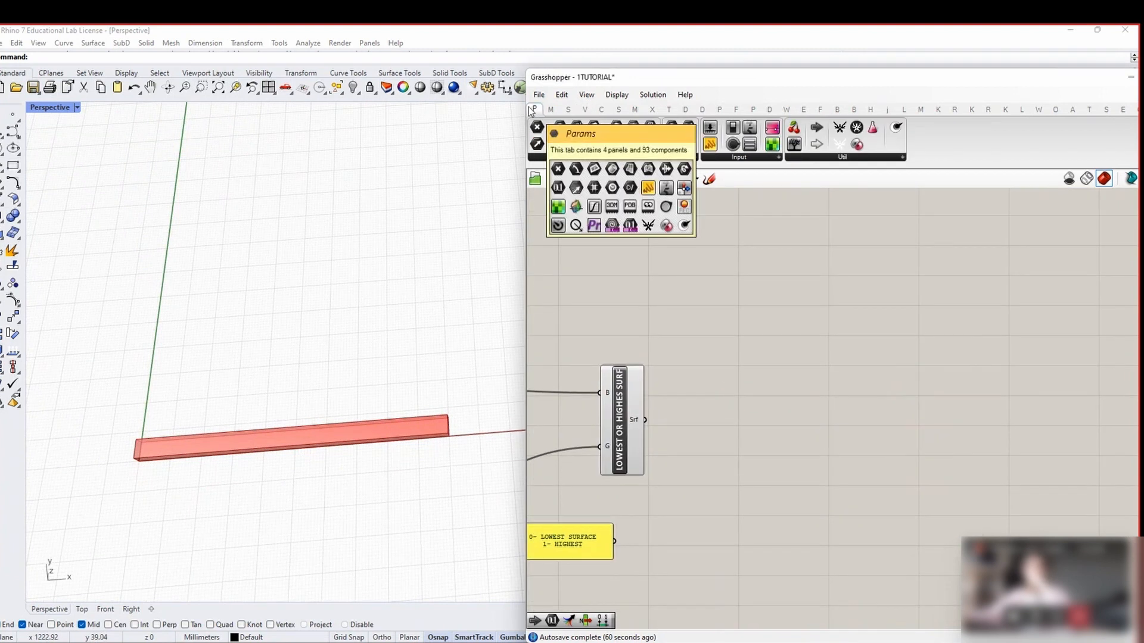
double_click(799, 370)
text(EVA)
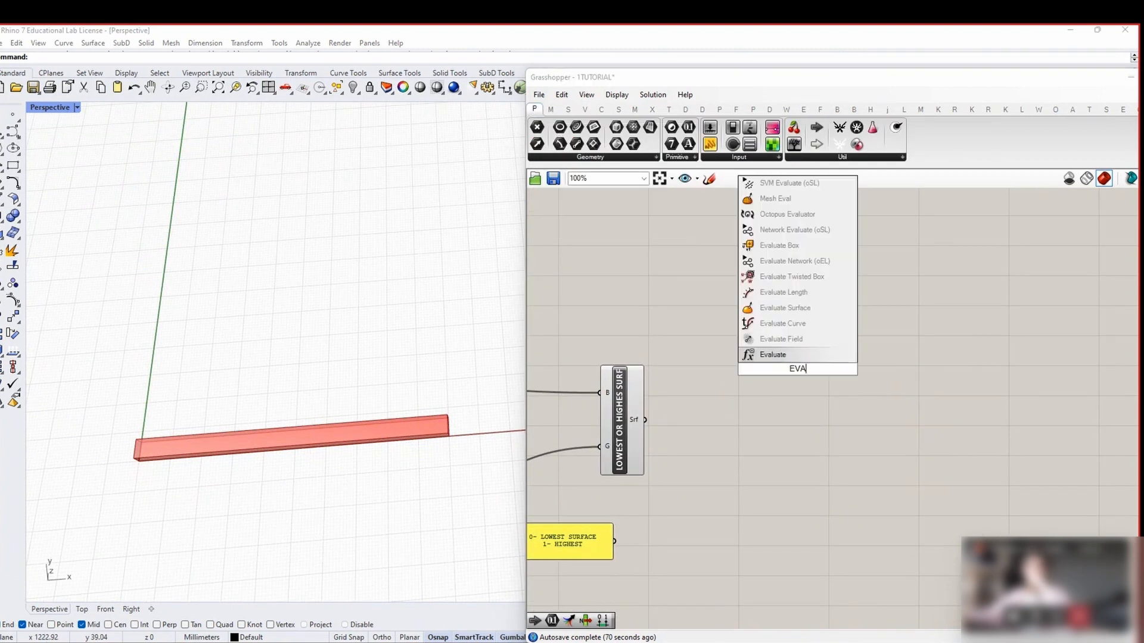
text(LAUTE SURFACE)
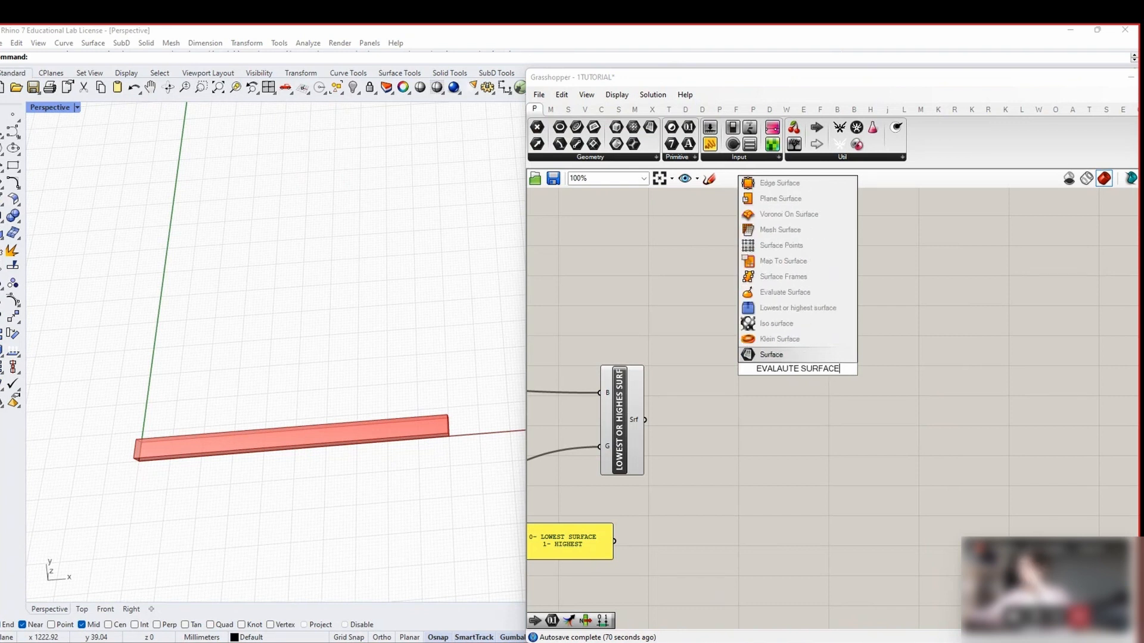
click(791, 369)
key(BackSpace)
key(BackSpace)
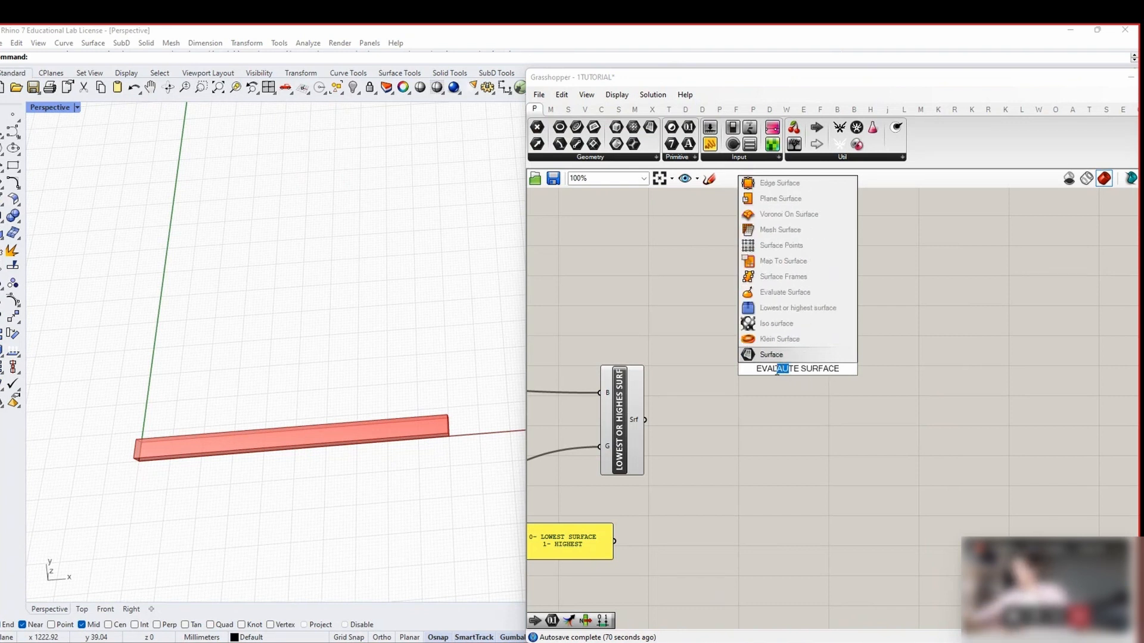
text(UA)
key(Return)
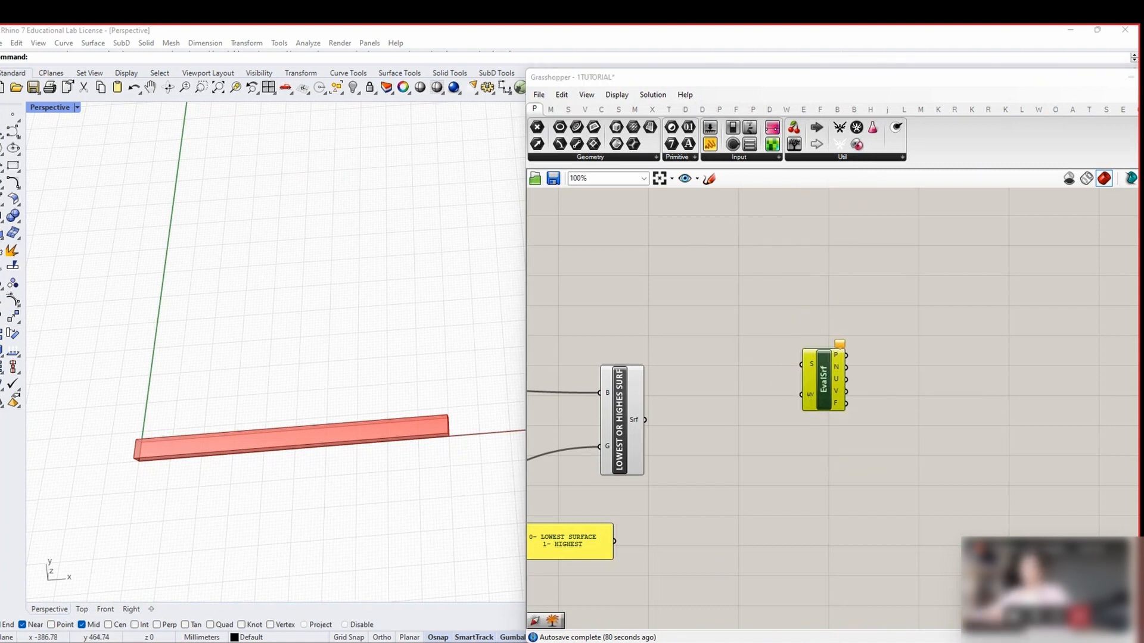
Add an MD Slider and feed it into Evaluate Surface's uv input
double_click(719, 332)
text(MD SLIDER)
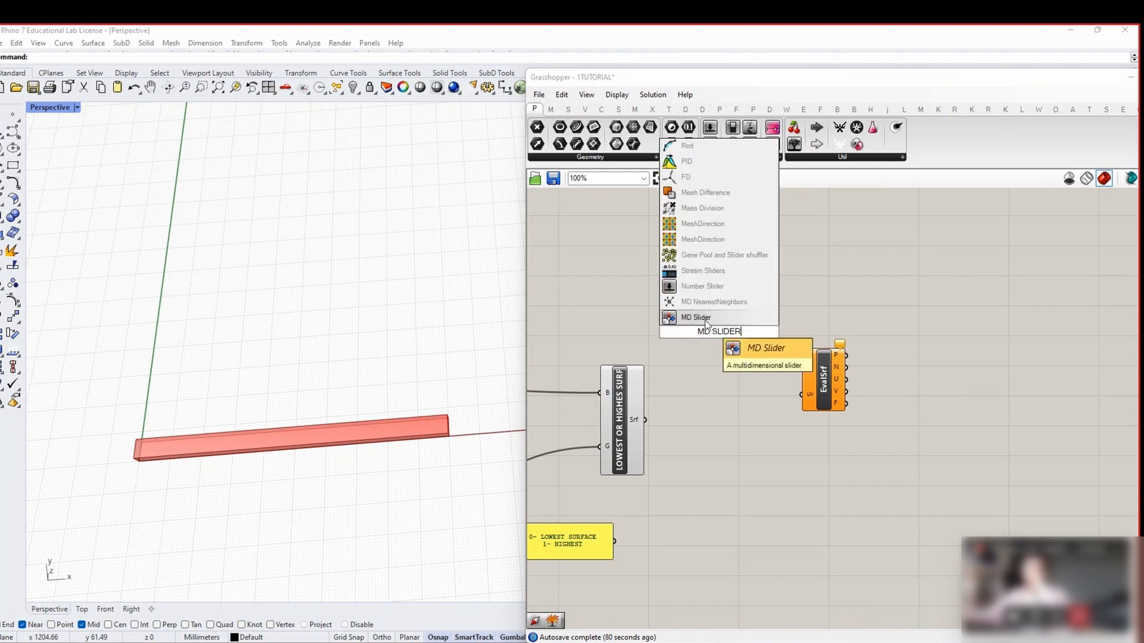
key(Return)
drag(824, 384, 873, 387)
drag(784, 393, 794, 338)
drag(794, 305, 852, 397)
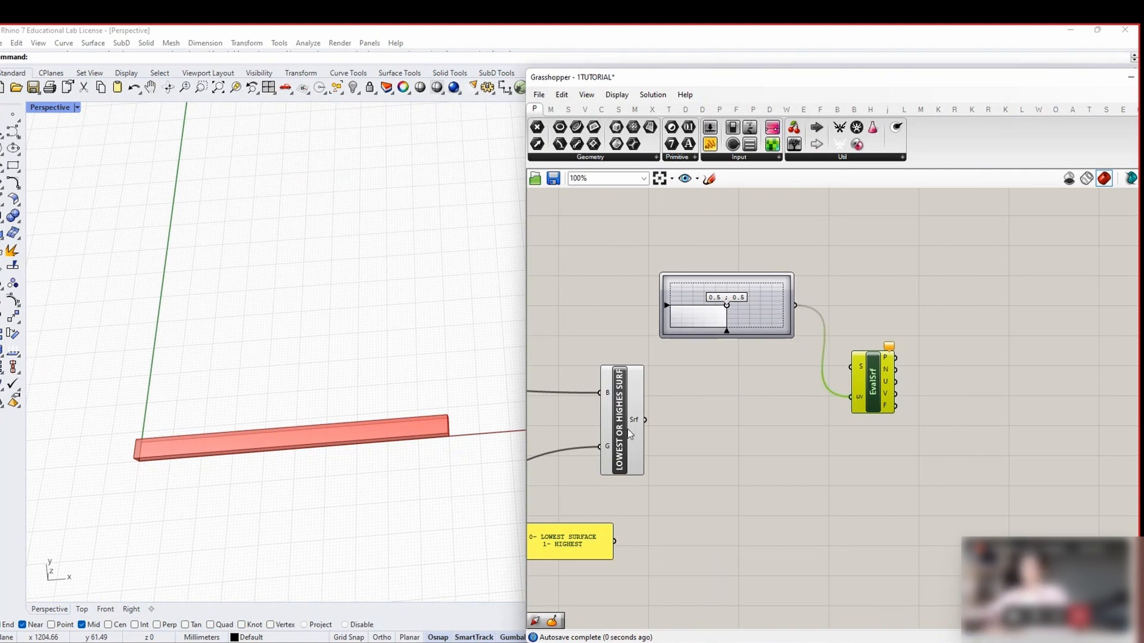
Wire the cluster's surface into Evaluate Surface's S input and reparameterize it to 0-1
drag(646, 419, 850, 367)
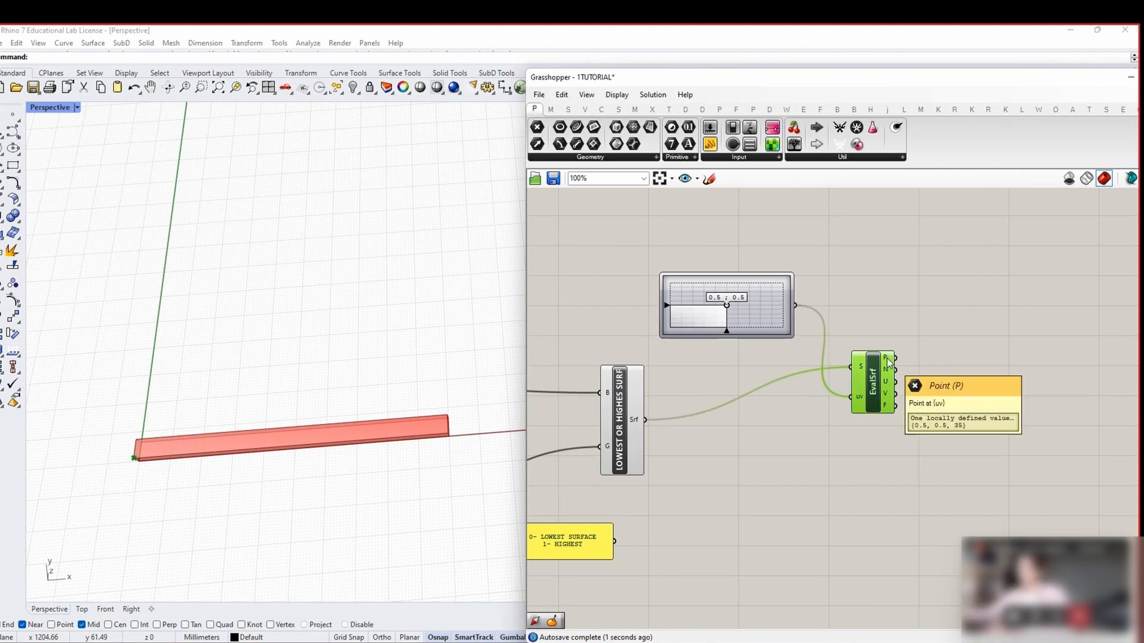
double_click(1008, 362)
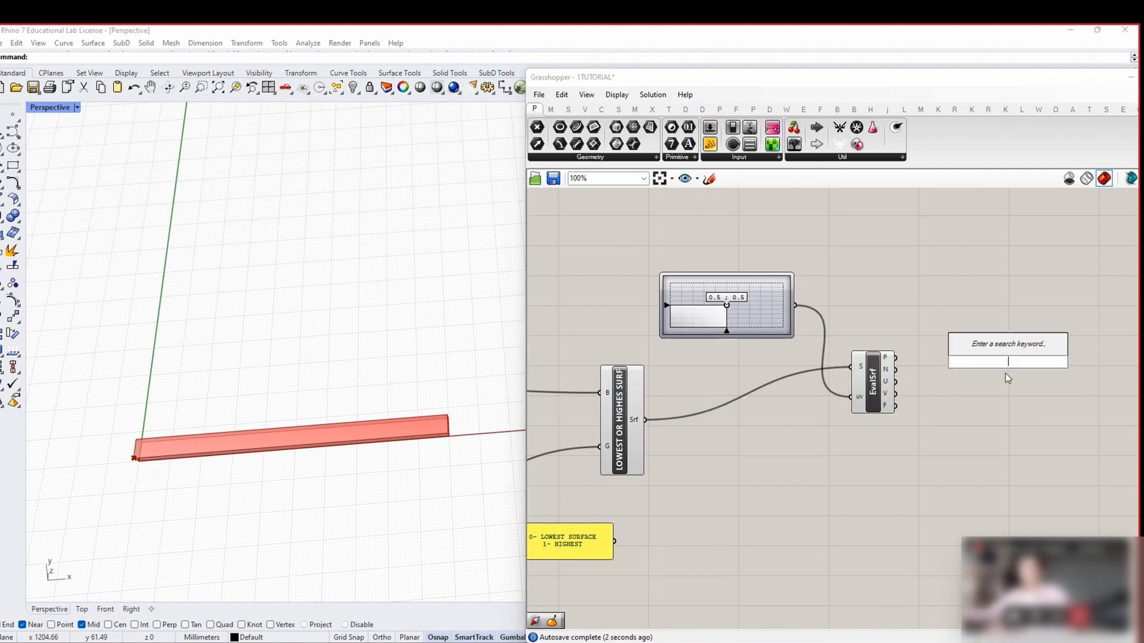
right_click(861, 367)
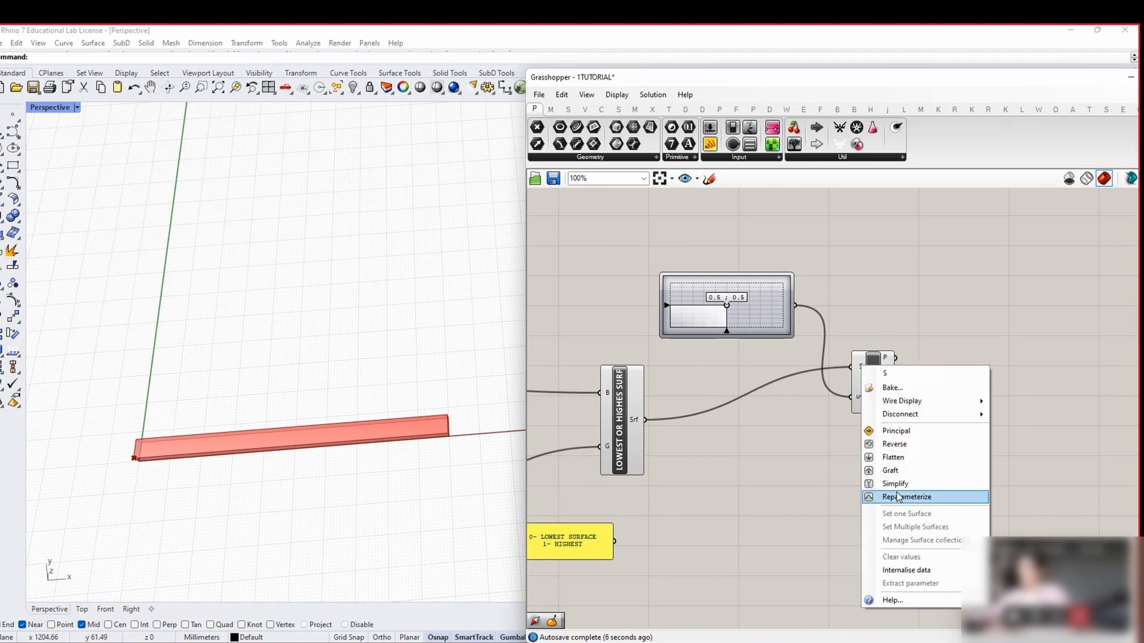
click(897, 497)
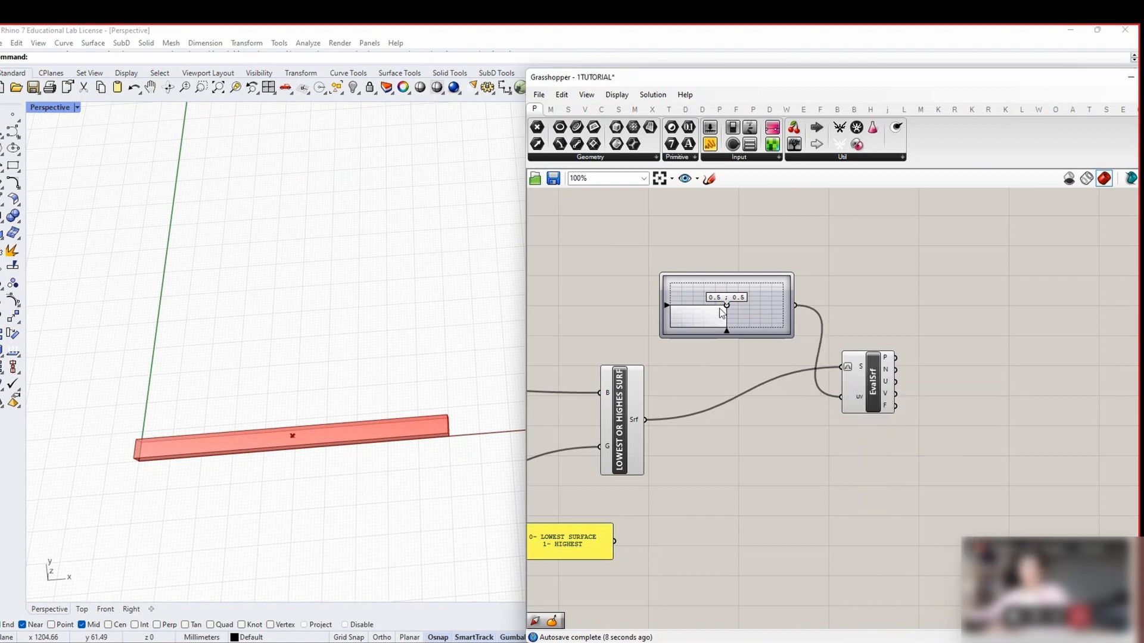
scroll(678, 330, up, 1)
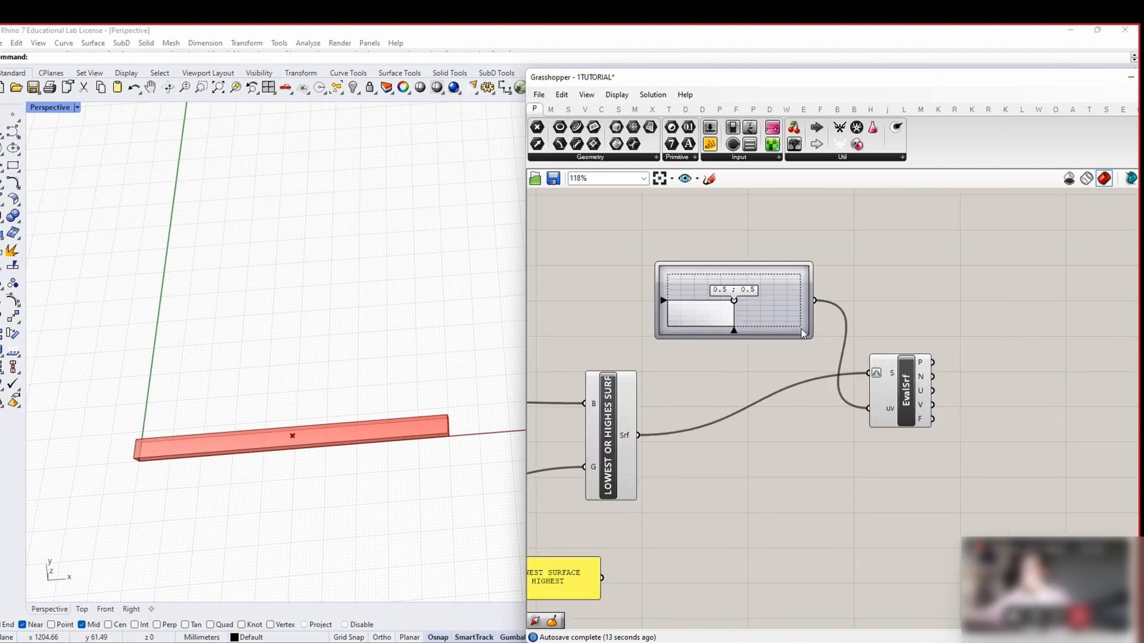
scroll(235, 426, up, 3)
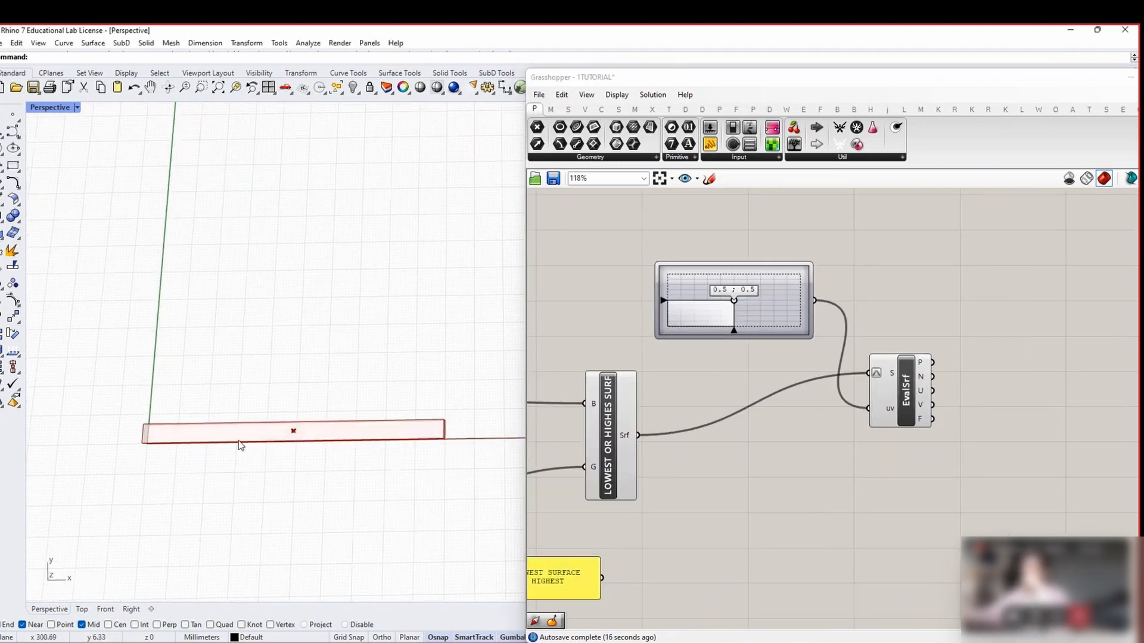
drag(904, 390, 902, 395)
Store Evaluate Surface's point output in a new Point parameter
double_click(1021, 375)
text(POINT)
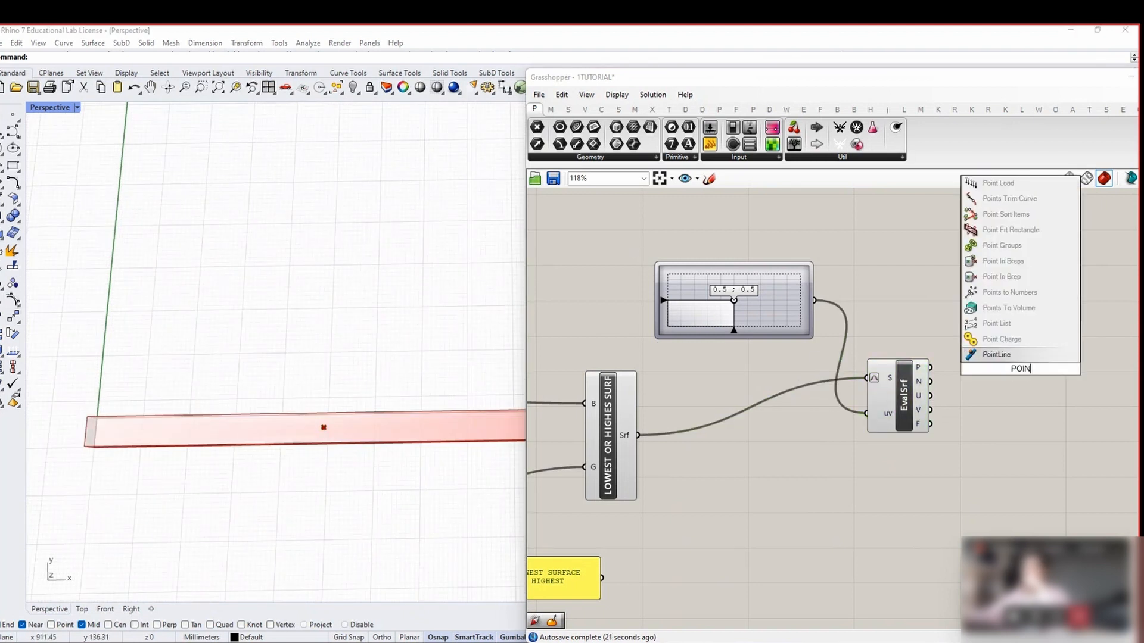
key(Return)
drag(931, 368, 1002, 370)
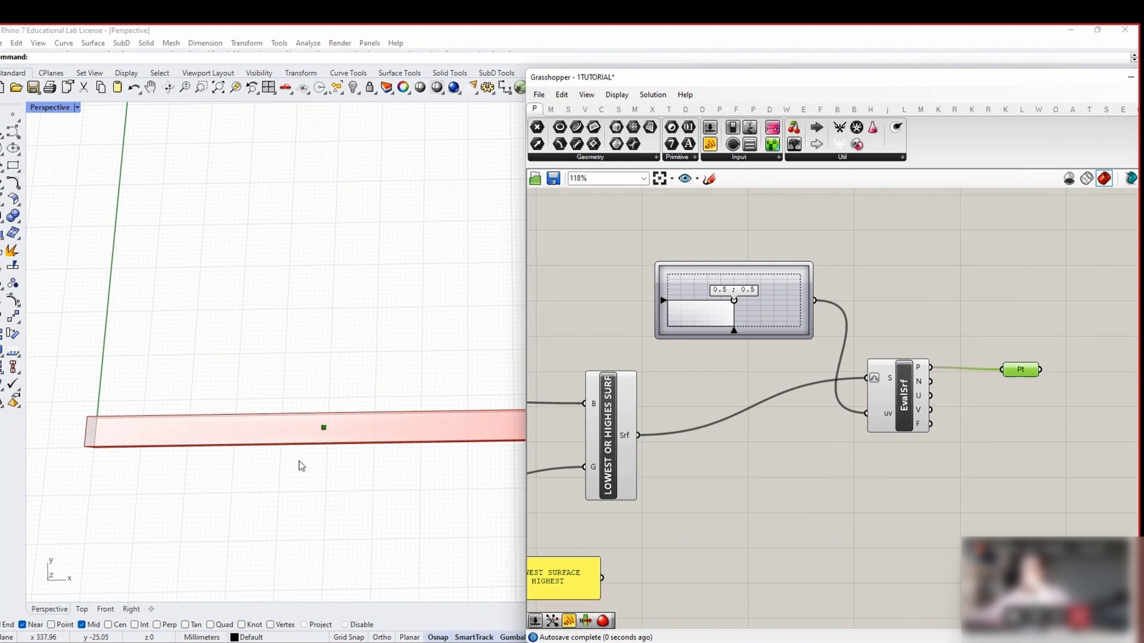
right_drag(301, 465, 334, 459)
Move the evaluated point near the plank's right end with the uv slider at 0.85;0.53
drag(733, 303, 798, 299)
scroll(745, 300, up, 1)
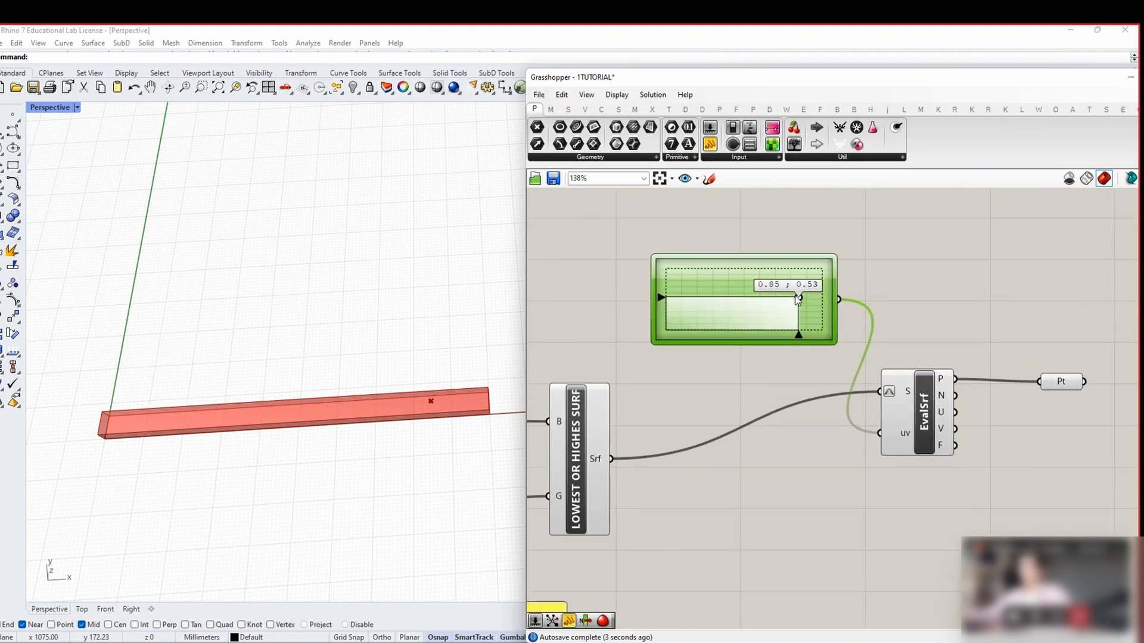
right_drag(415, 384, 360, 422)
right_drag(994, 417, 829, 413)
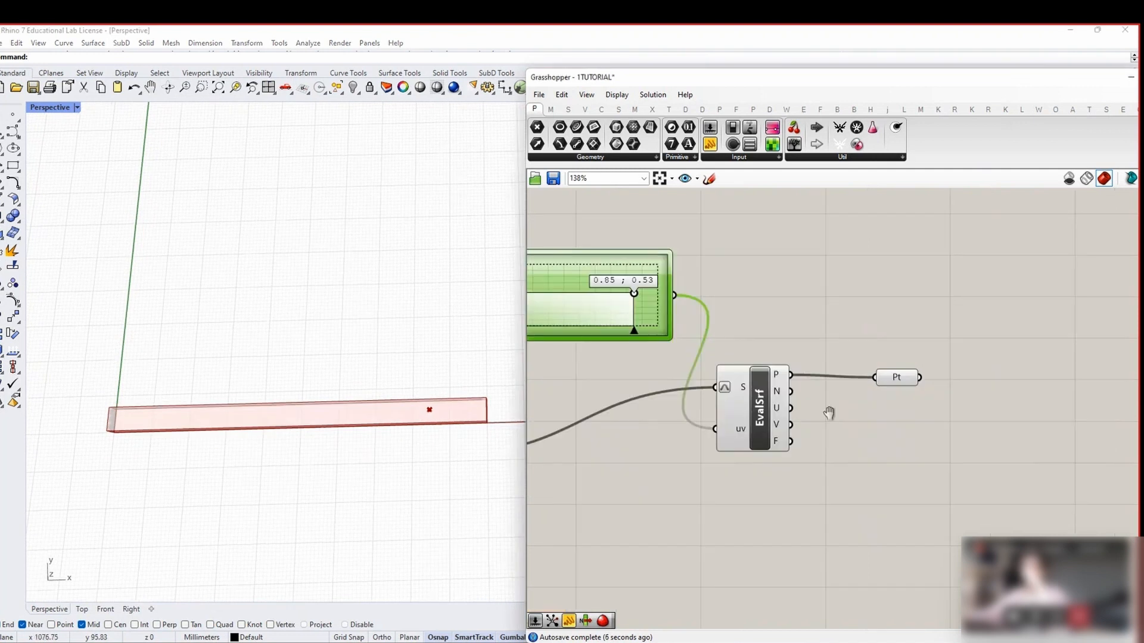
click(1034, 409)
right_drag(1035, 409, 914, 398)
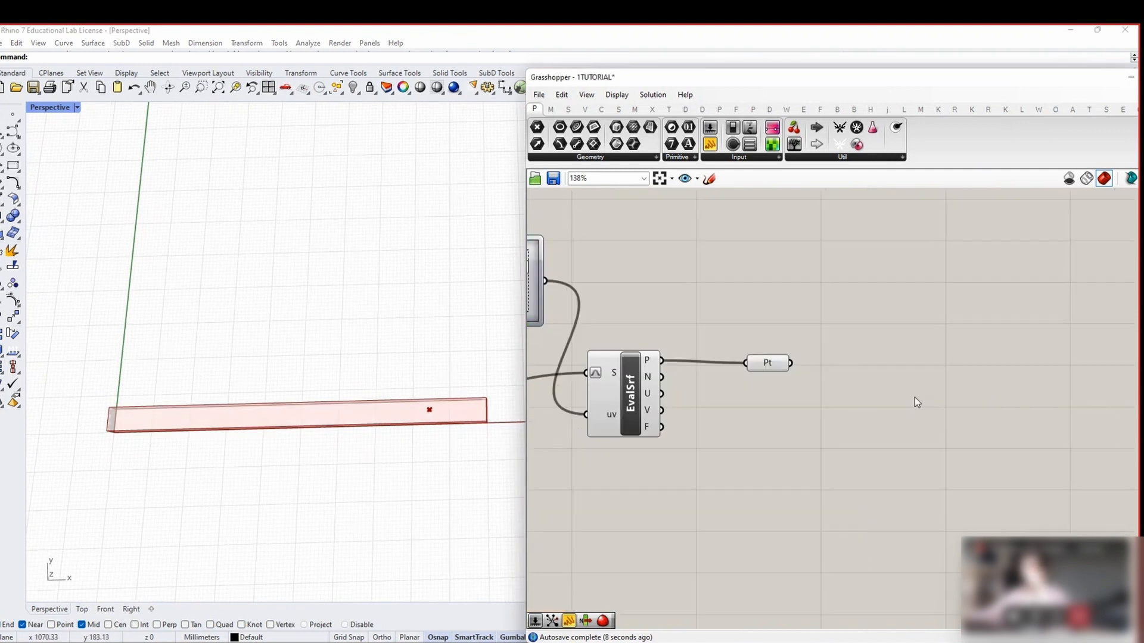
Place a Spin Force field and wire the Point parameter into its P input
click(569, 109)
click(585, 110)
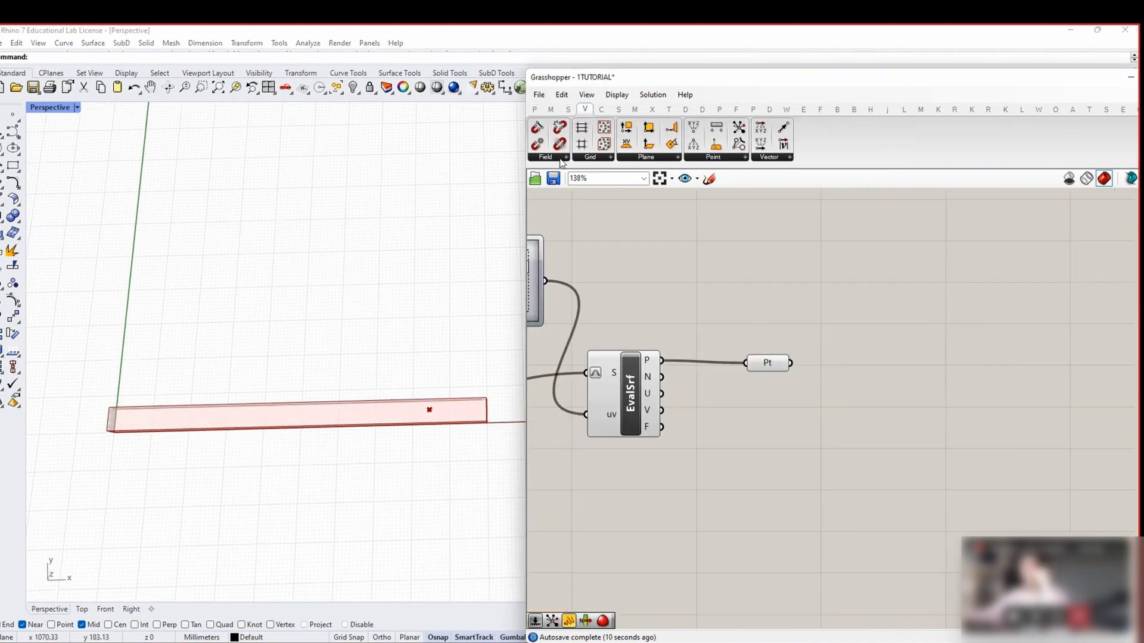
click(545, 157)
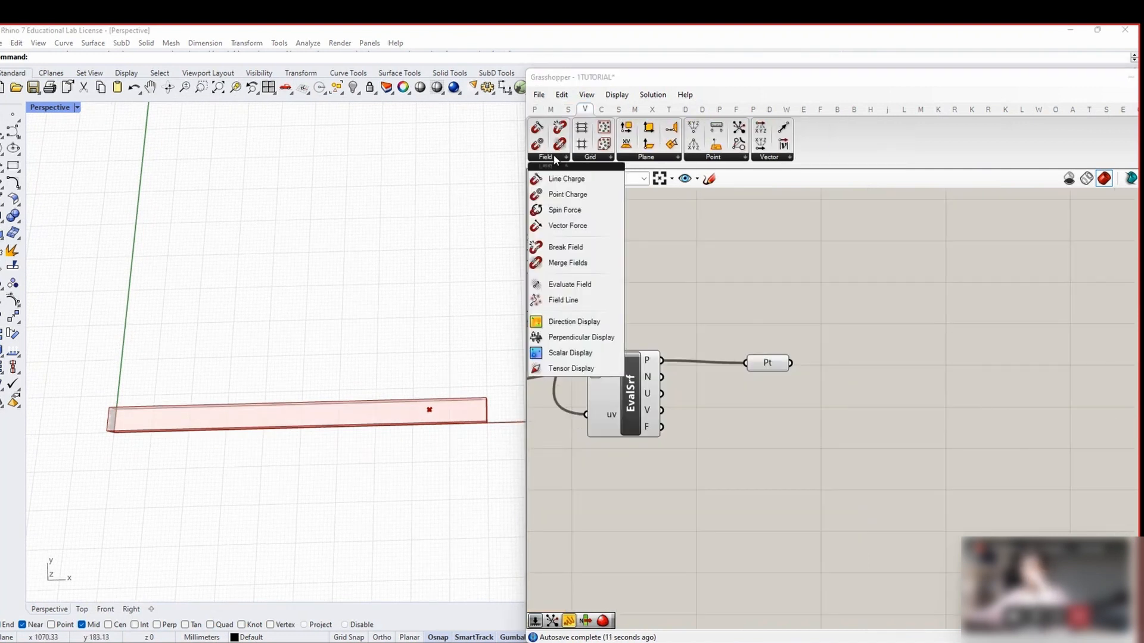
click(554, 210)
click(927, 381)
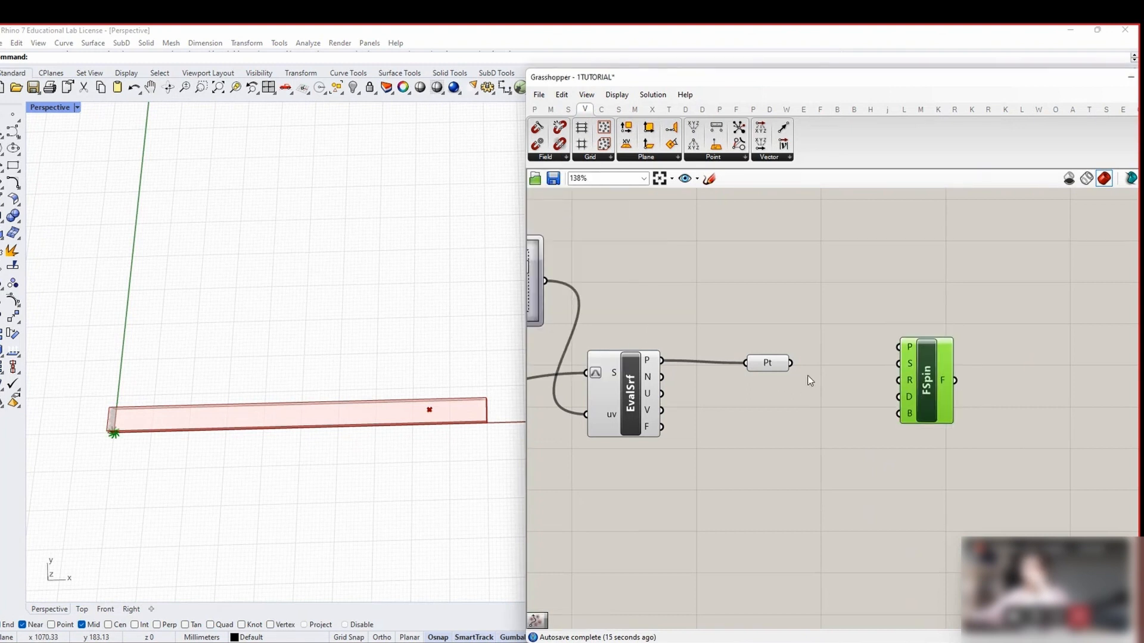
drag(768, 367, 899, 347)
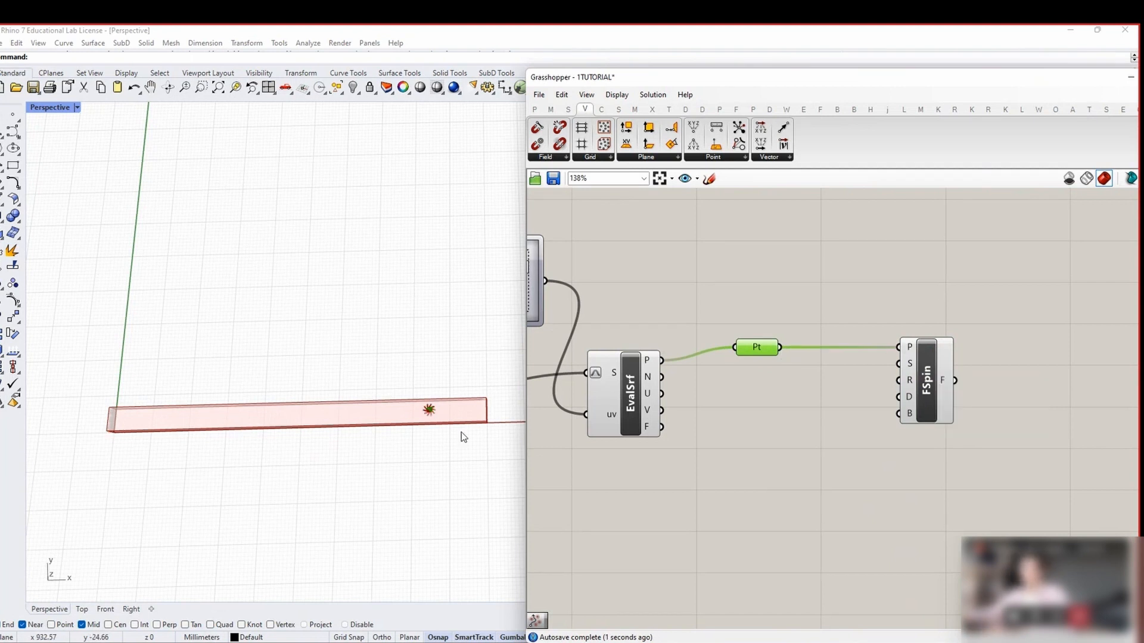
scroll(421, 424, up, 5)
scroll(405, 382, down, 3)
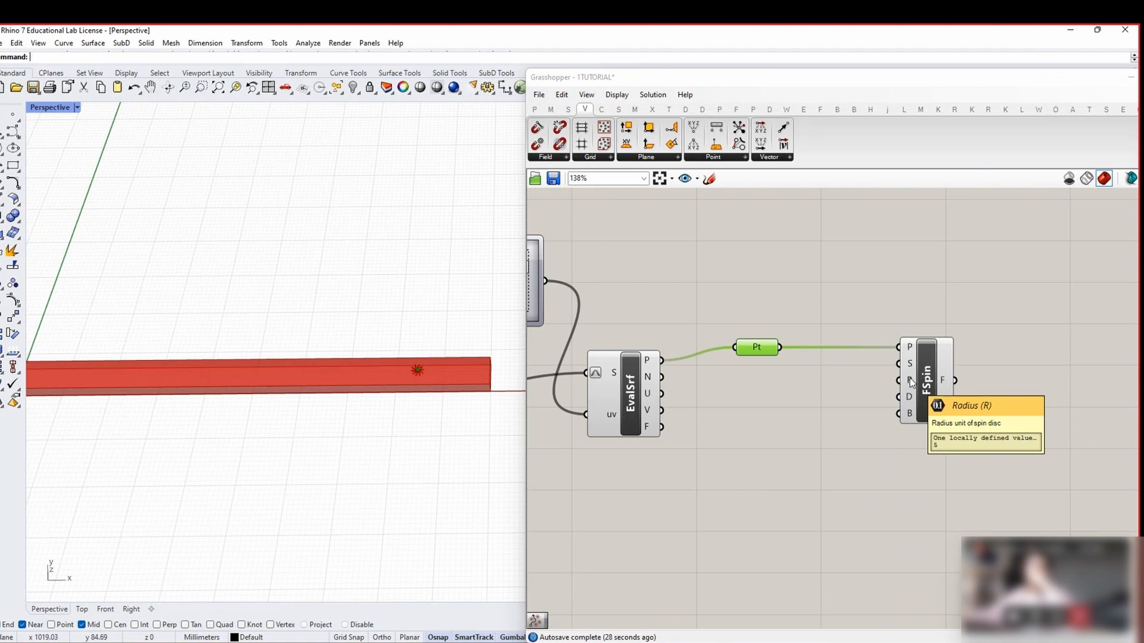
Give Spin Force a radius of 4 with a new number slider
double_click(787, 405)
text(4)
key(Return)
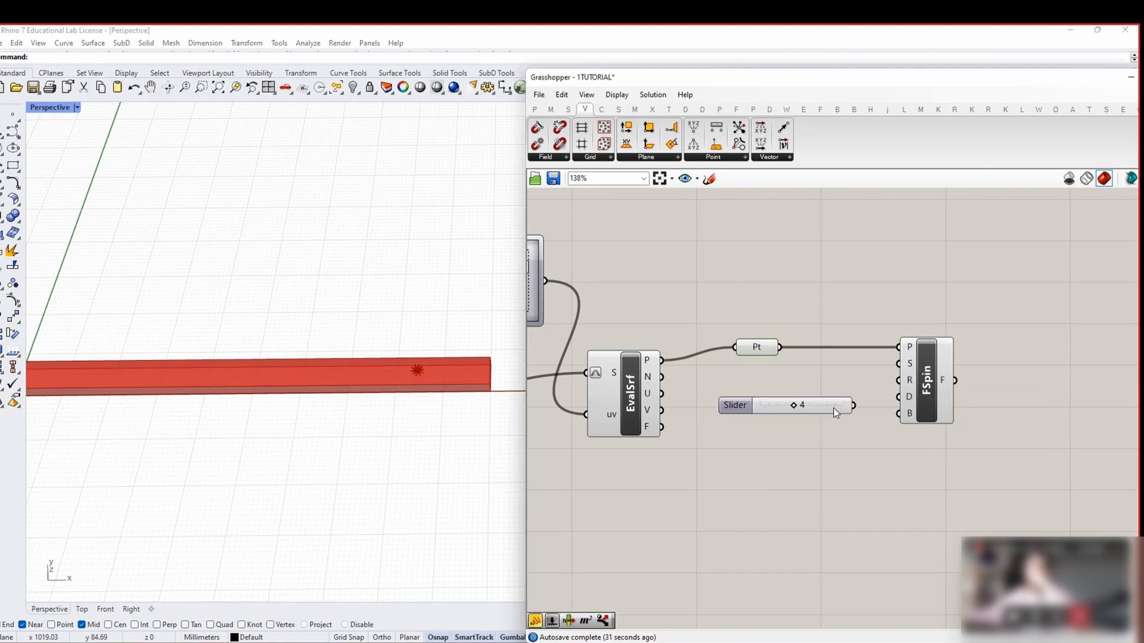
drag(856, 406, 899, 380)
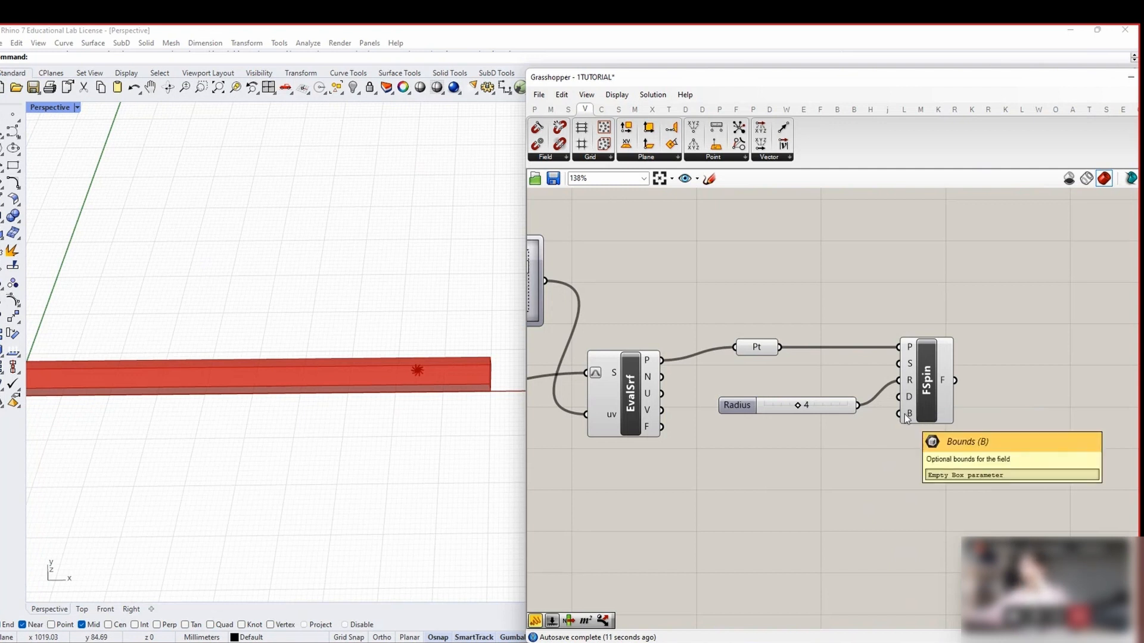
scroll(904, 414, down, 2)
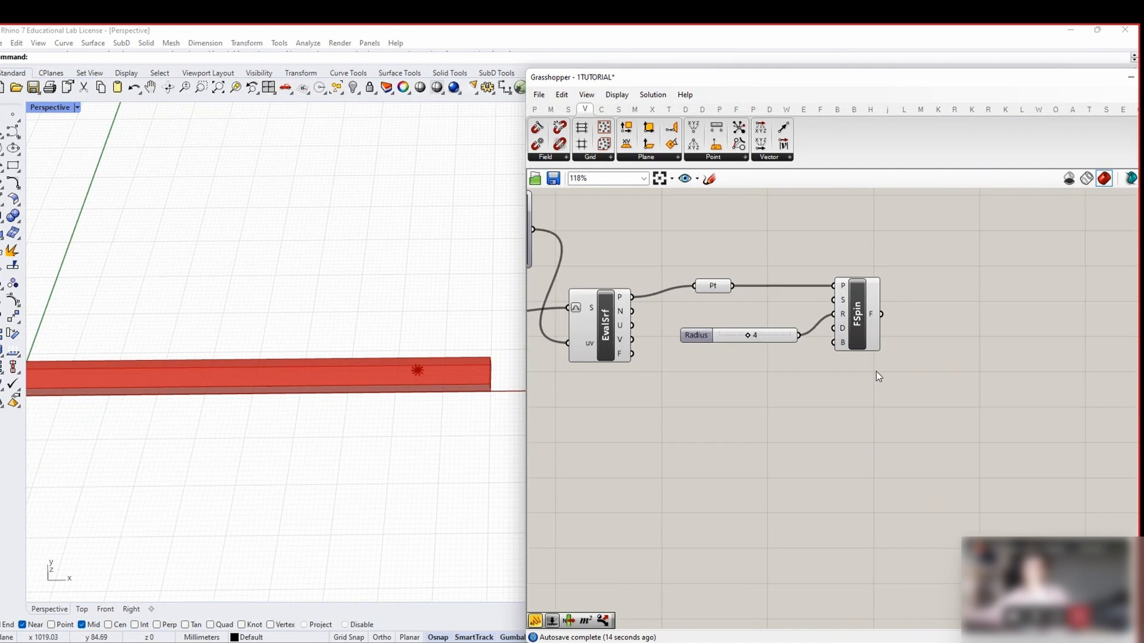
Duplicate the uv slider, Evaluate Surface and Point parameter below the originals and wire them
right_drag(602, 342, 819, 356)
scroll(799, 361, down, 2)
drag(824, 395, 688, 402)
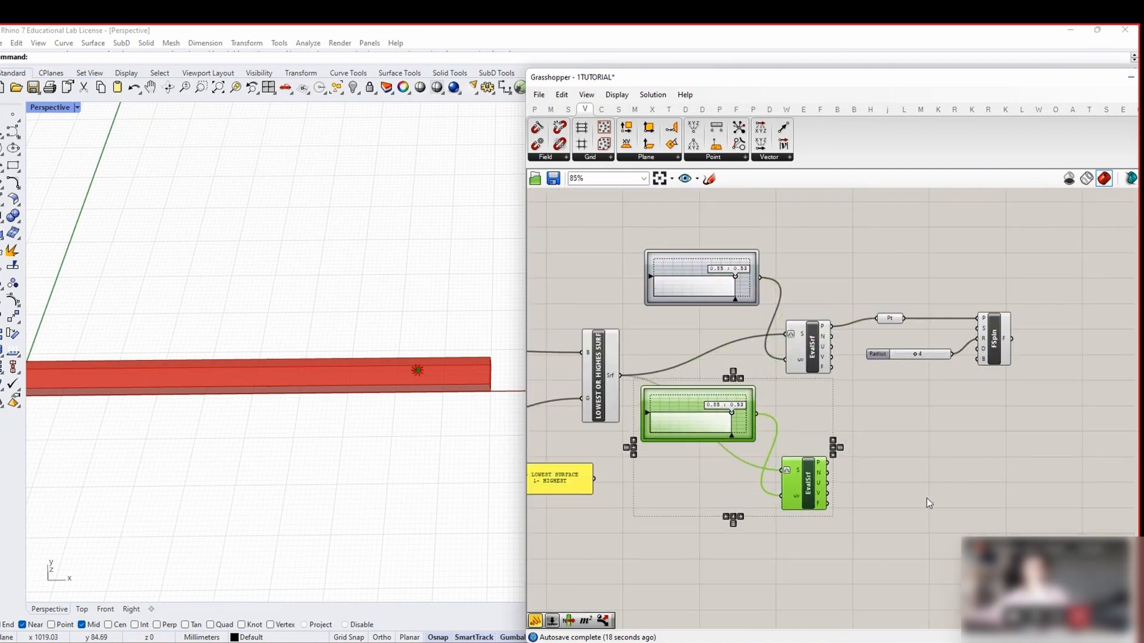
right_drag(927, 498, 900, 490)
click(898, 489)
scroll(898, 488, up, 2)
click(777, 470)
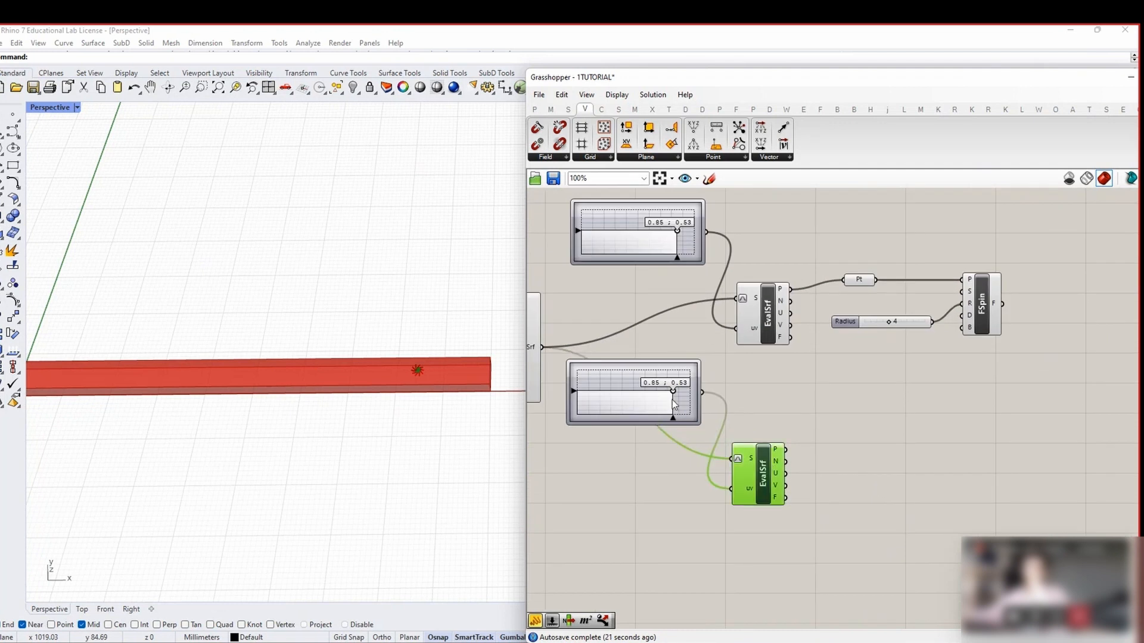
click(890, 259)
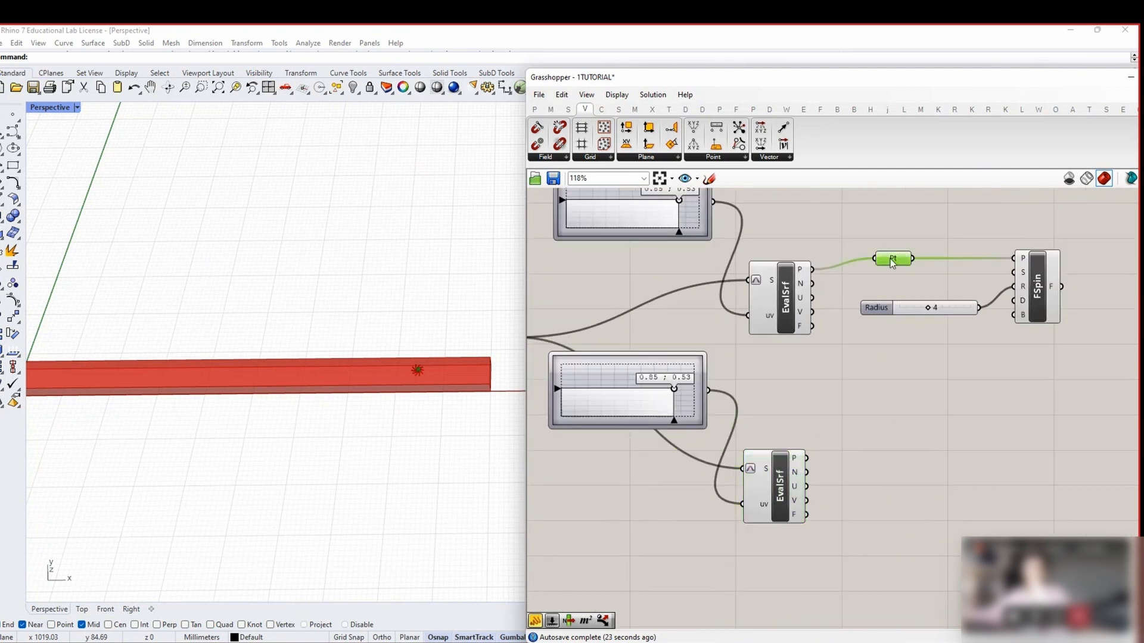
alt+drag(890, 258, 887, 467)
drag(806, 459, 886, 462)
Set the second uv slider to about 0.15;0.57, near the plank's left end
scroll(885, 449, down, 1)
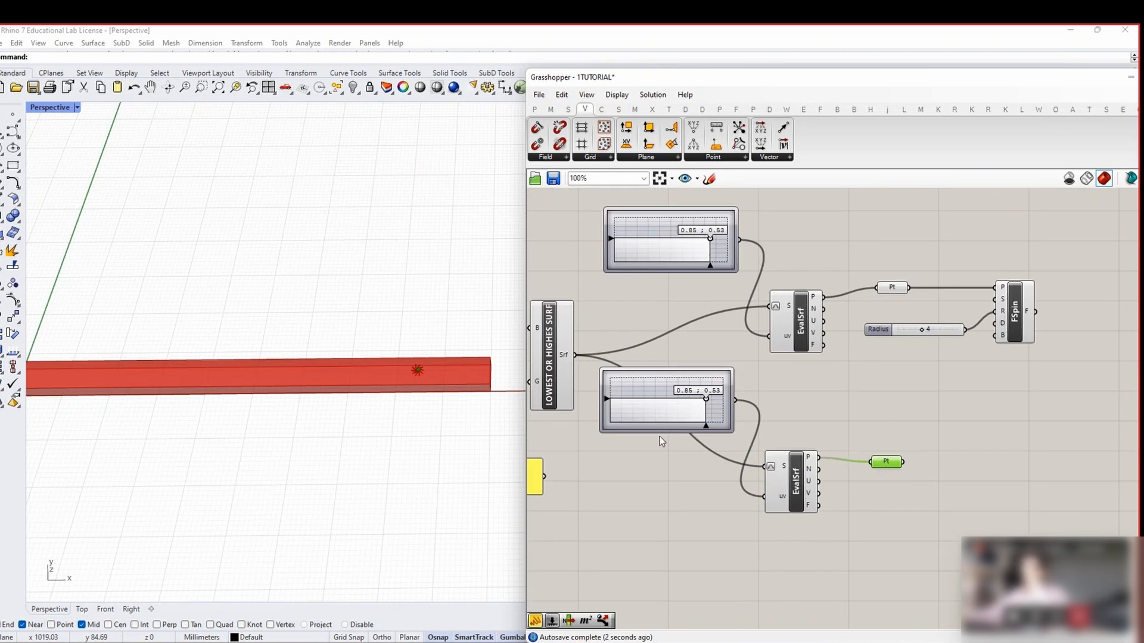
drag(706, 399, 629, 397)
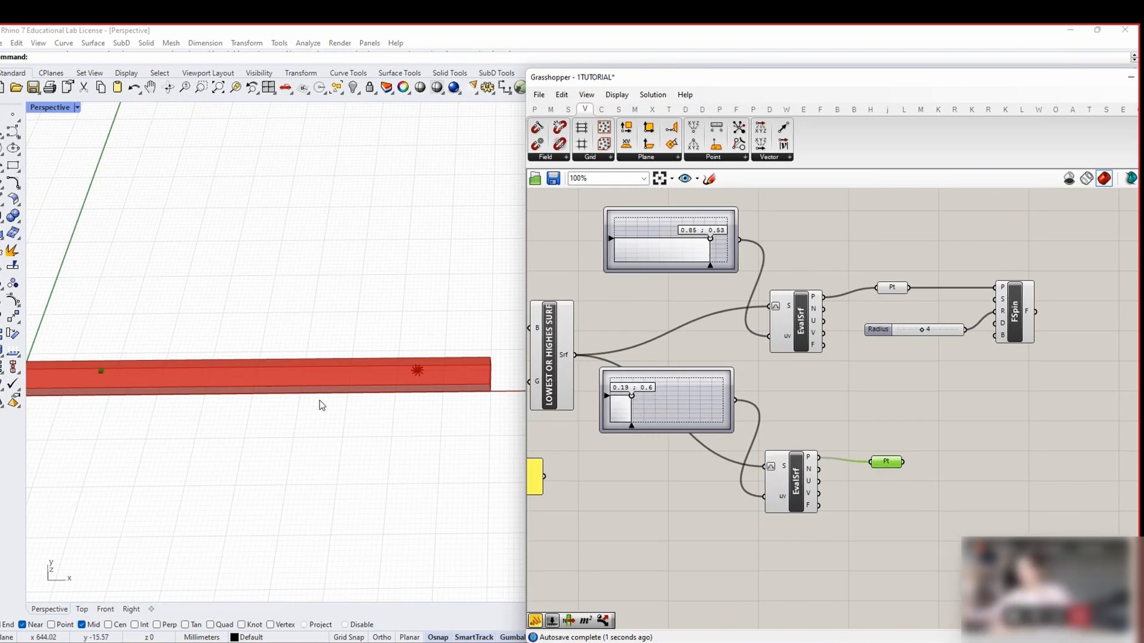
mouse_move(322, 403)
right_down()
mouse_move(370, 396)
mouse_move(300, 400)
right_up()
drag(631, 397, 625, 412)
right_drag(956, 437, 794, 422)
click(885, 483)
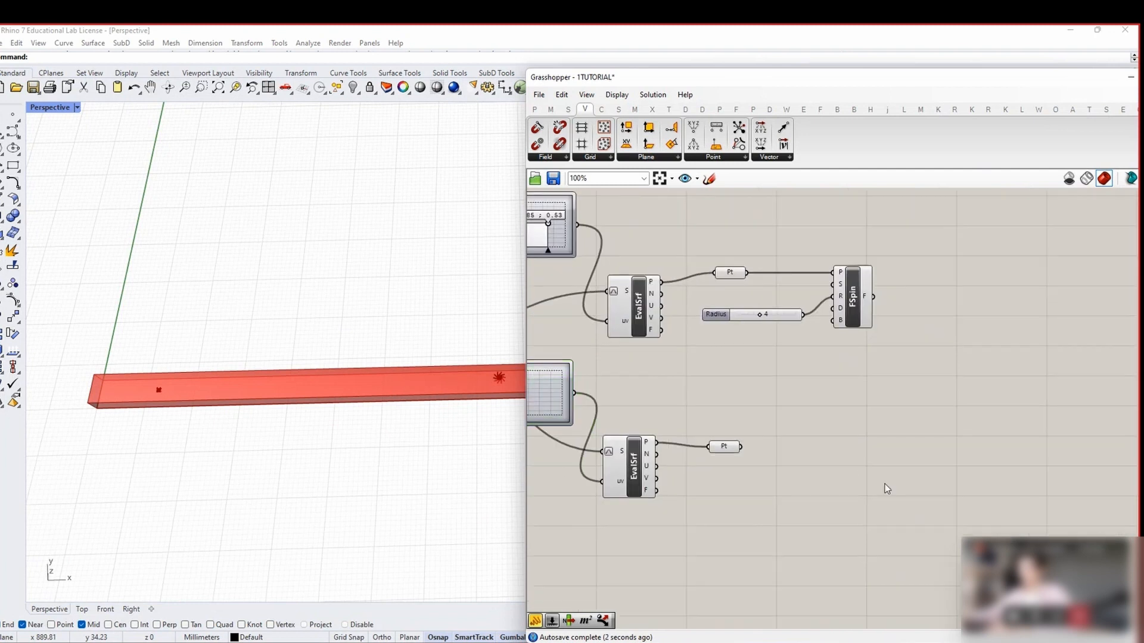
right_drag(884, 484, 801, 474)
Add a Point Charge field located at the second evaluated point
double_click(776, 447)
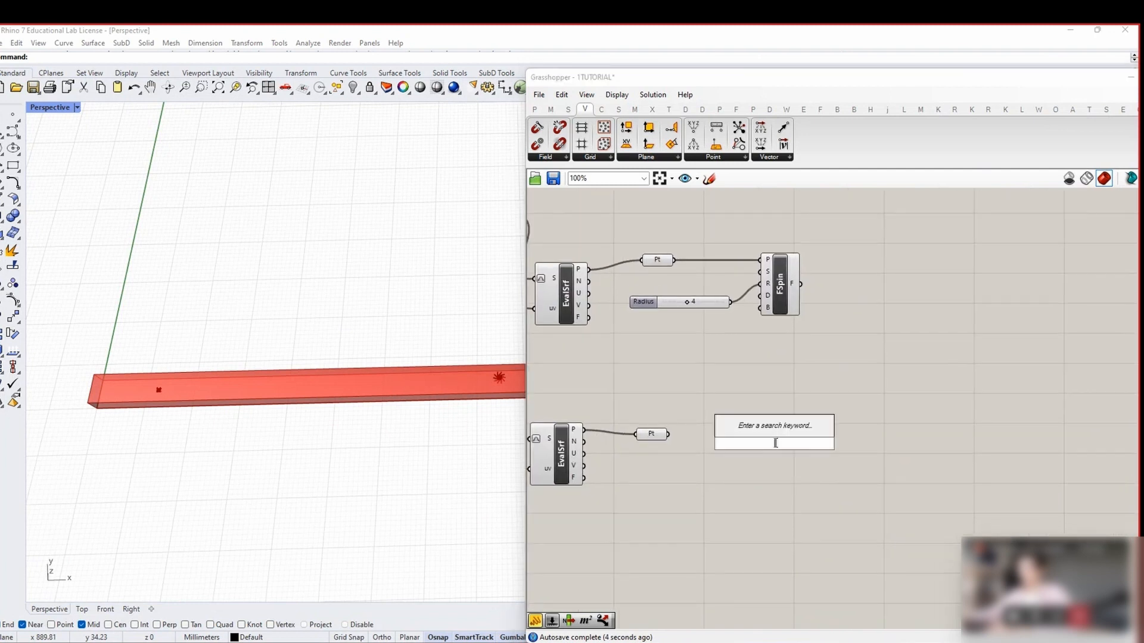
click(559, 155)
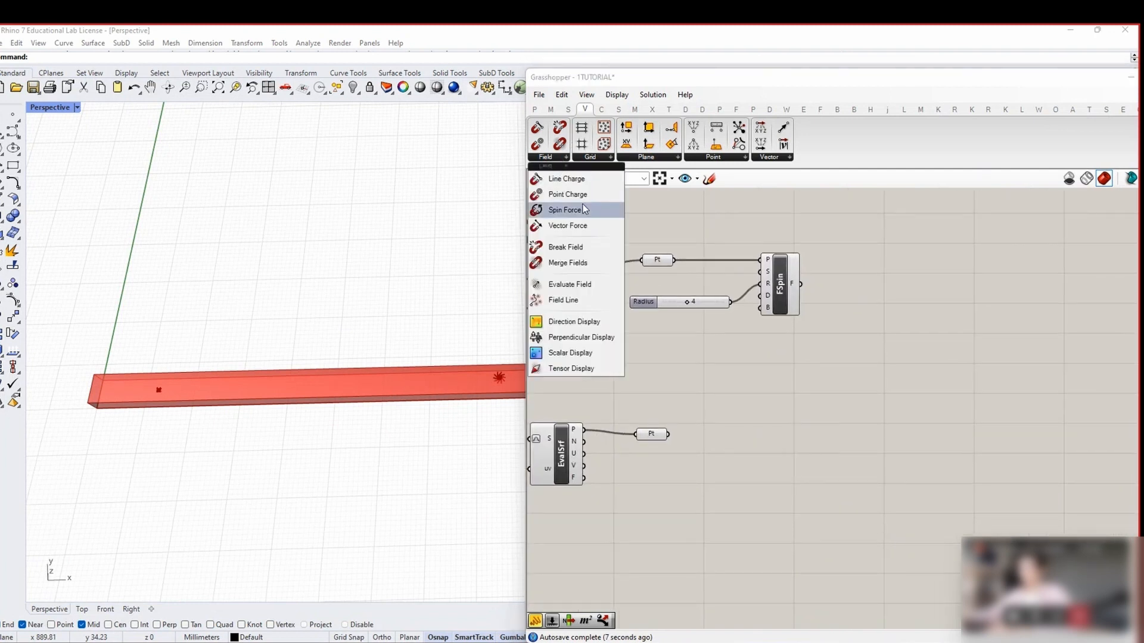
drag(566, 210, 750, 450)
drag(668, 434, 739, 424)
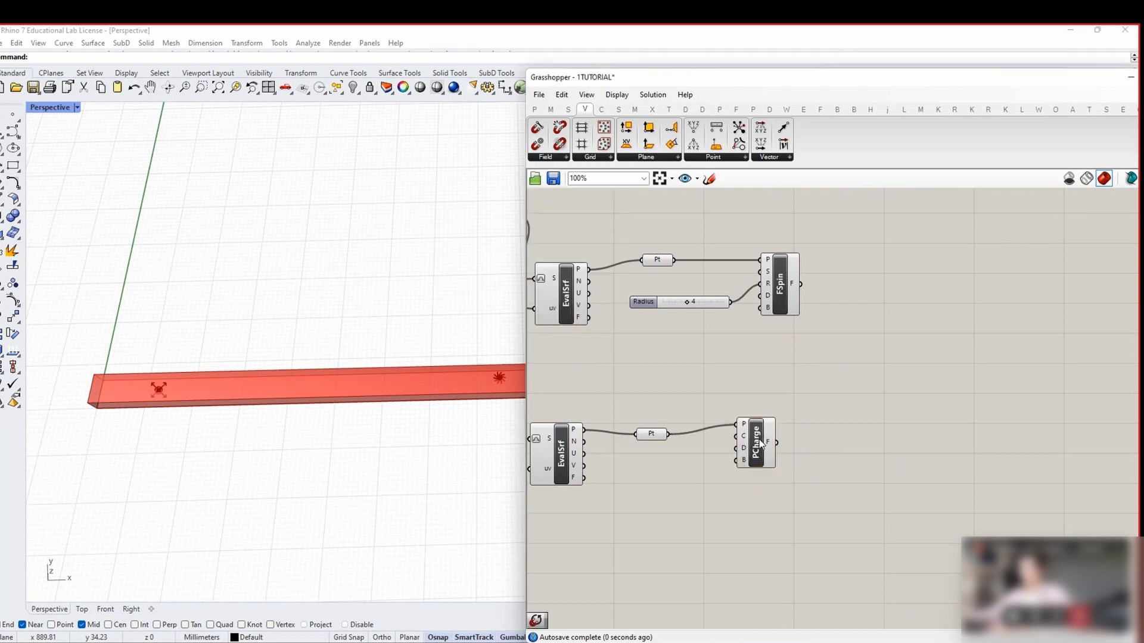
right_drag(920, 421, 875, 424)
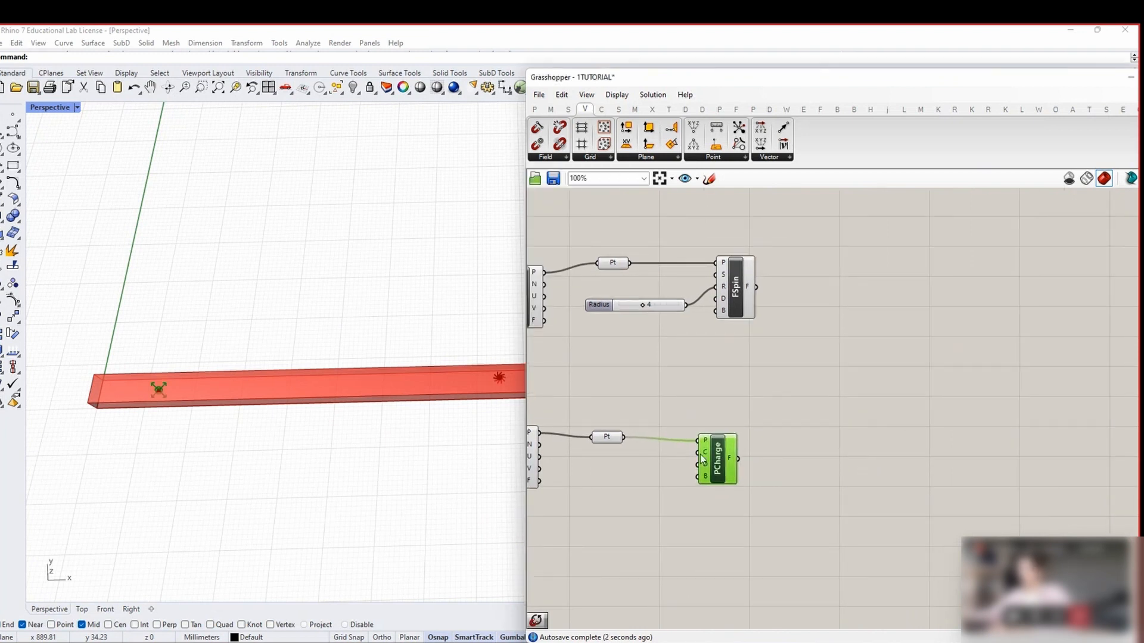
drag(703, 459, 721, 452)
scroll(159, 395, down, 3)
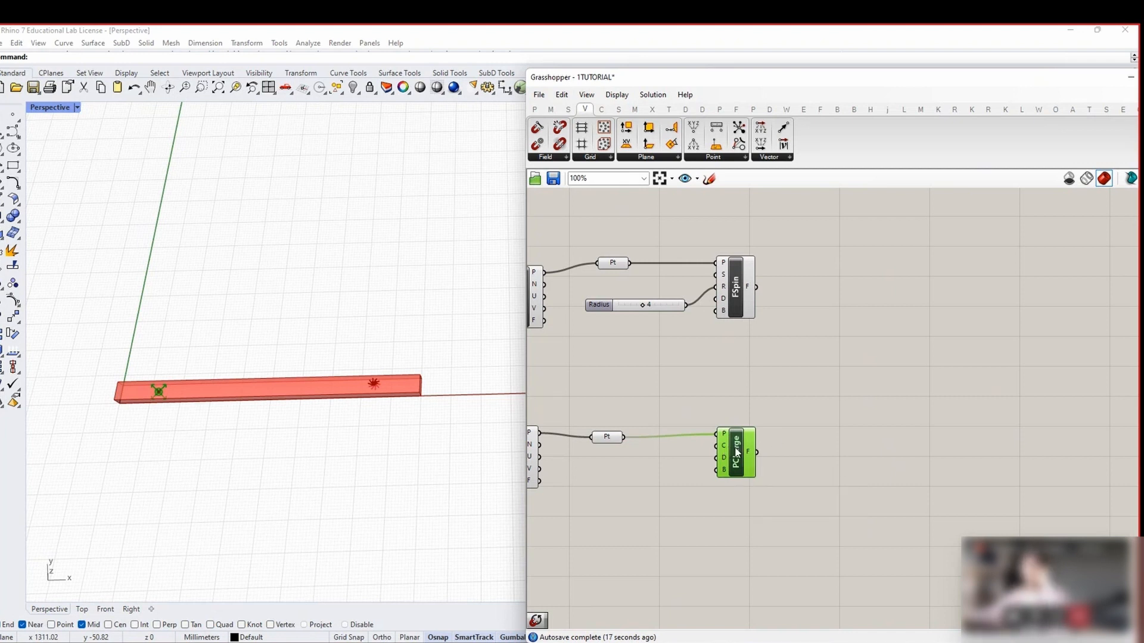
Add Merge Fields and connect the Spin Force and Point Charge outputs into it
double_click(846, 398)
text(Merge)
key(Return)
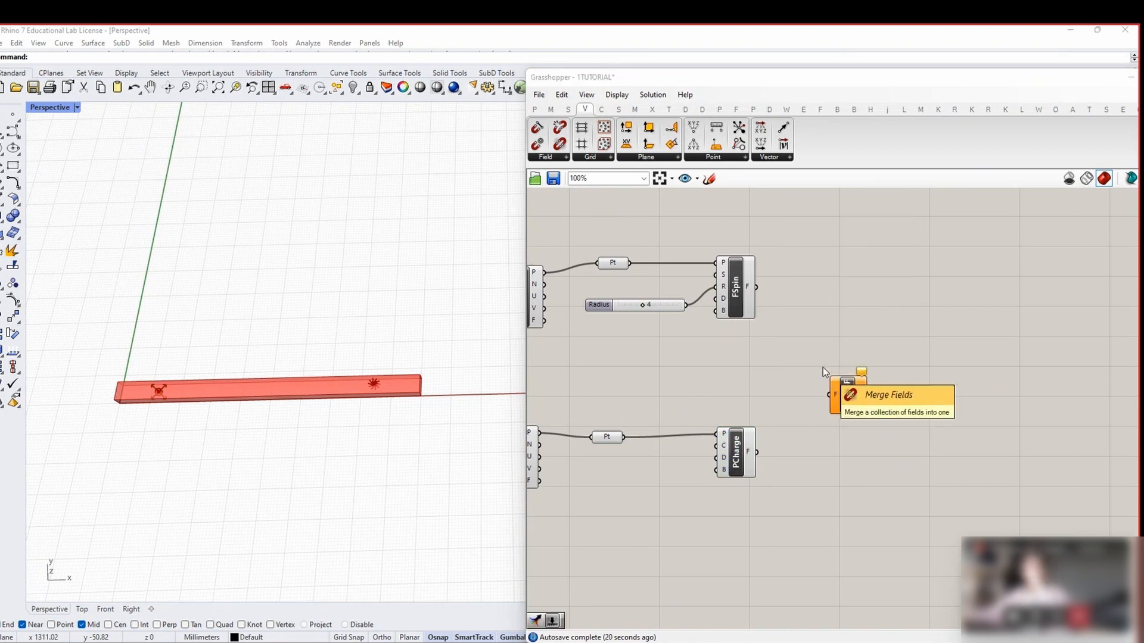
drag(765, 301, 834, 394)
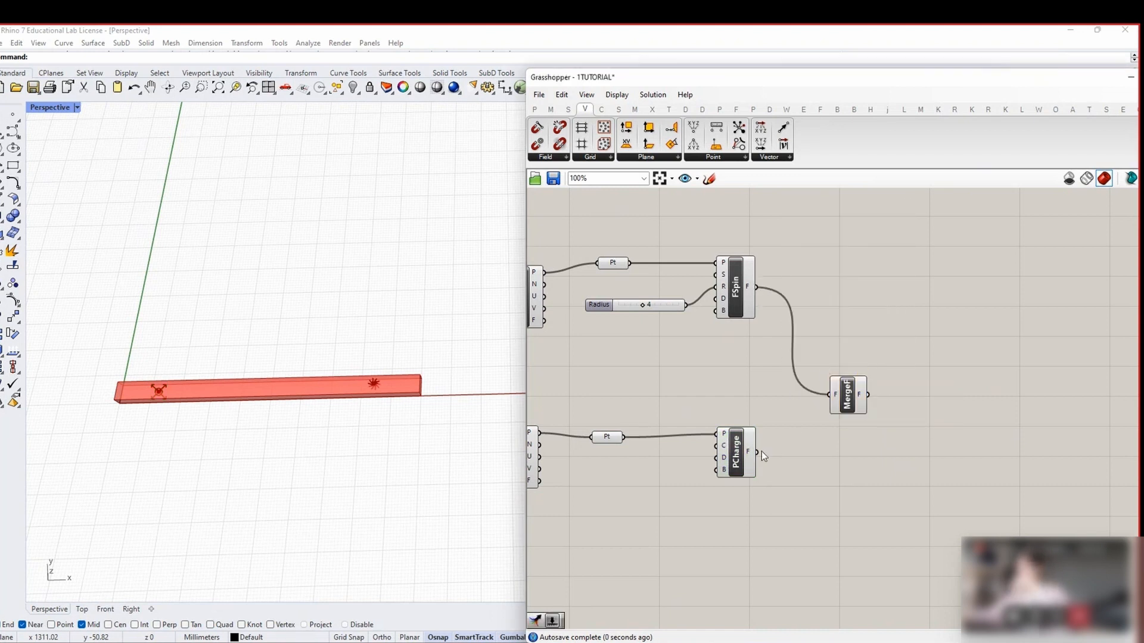
drag(758, 452, 853, 404)
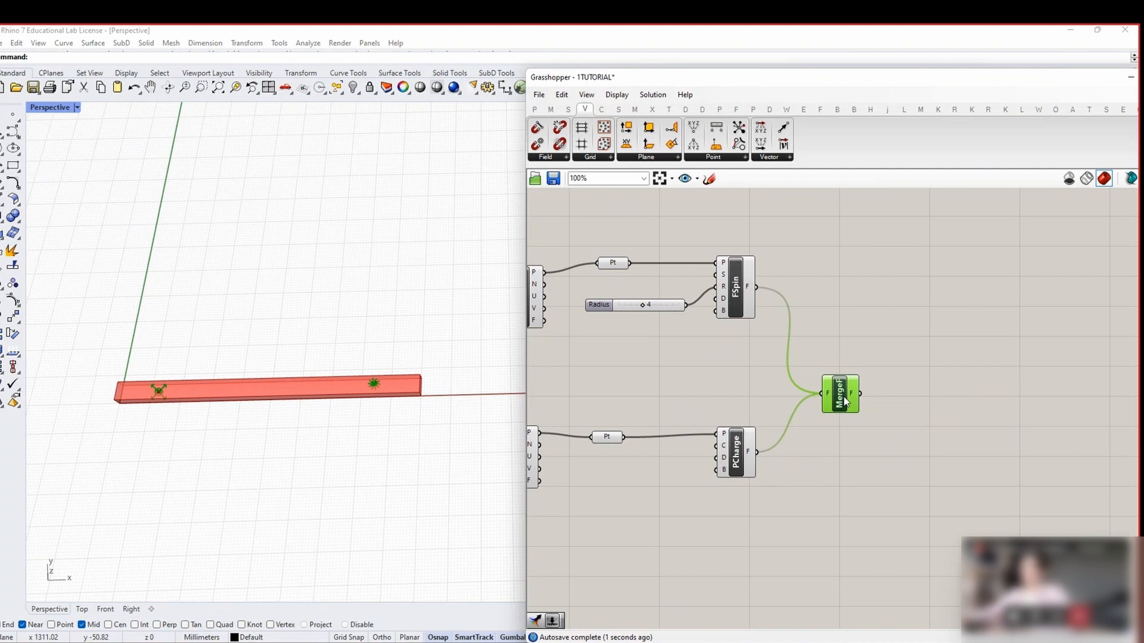
Add a Field Line component from the Vector > Field list
right_drag(899, 456, 858, 416)
double_click(898, 419)
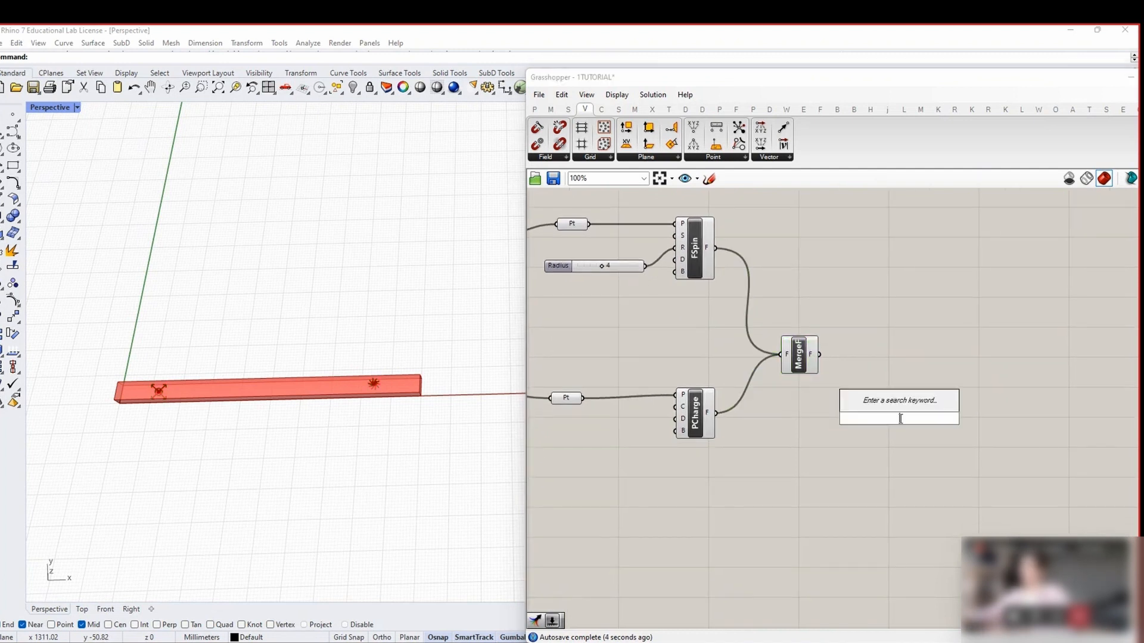
click(825, 436)
scroll(824, 436, down, 1)
scroll(826, 441, down, 2)
double_click(933, 386)
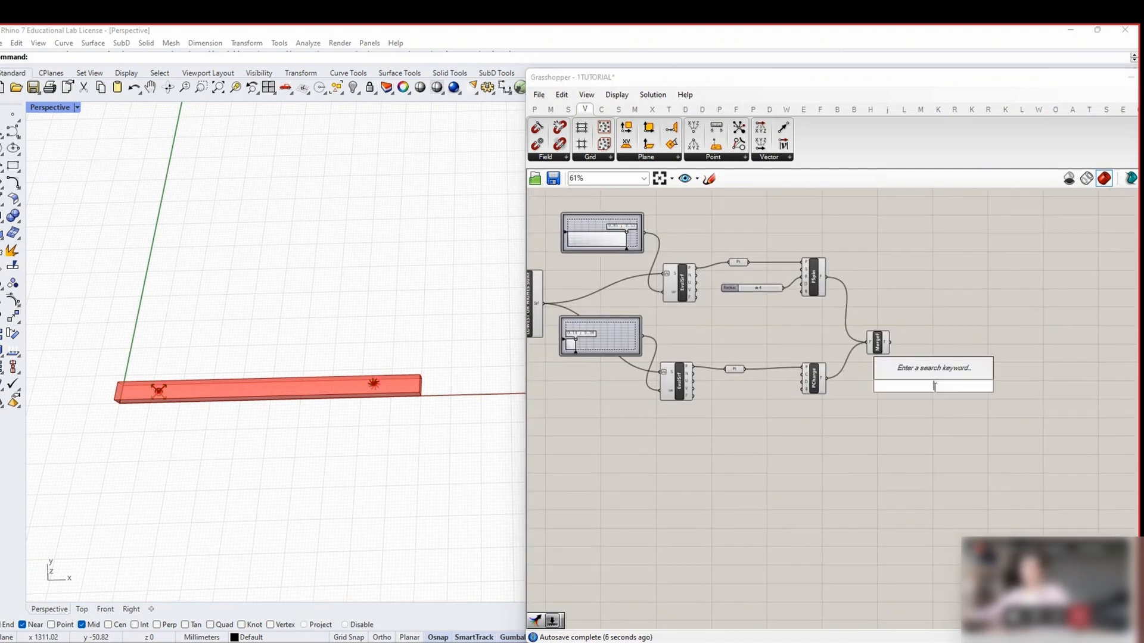
text(FLOW)
click(937, 406)
scroll(709, 205, up, 2)
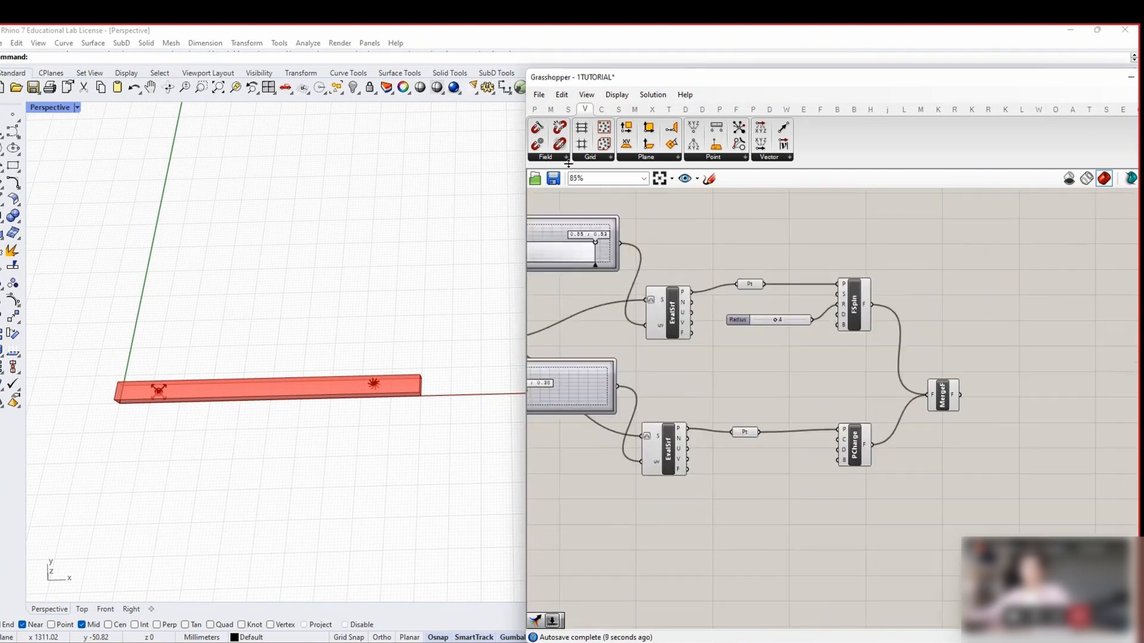
click(565, 157)
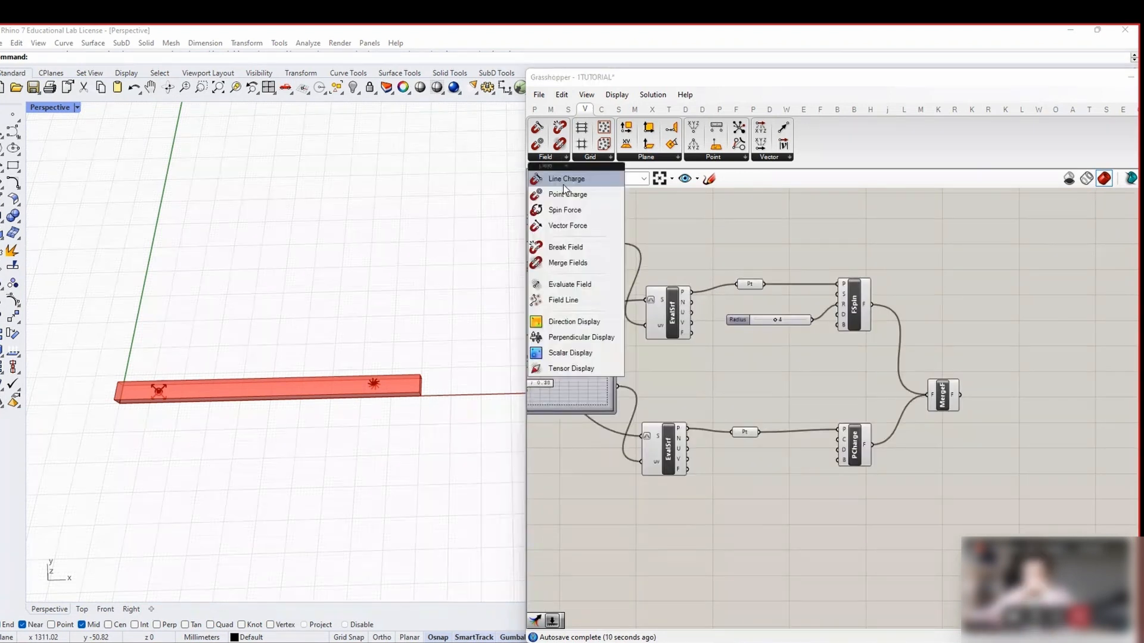
click(569, 301)
click(1017, 395)
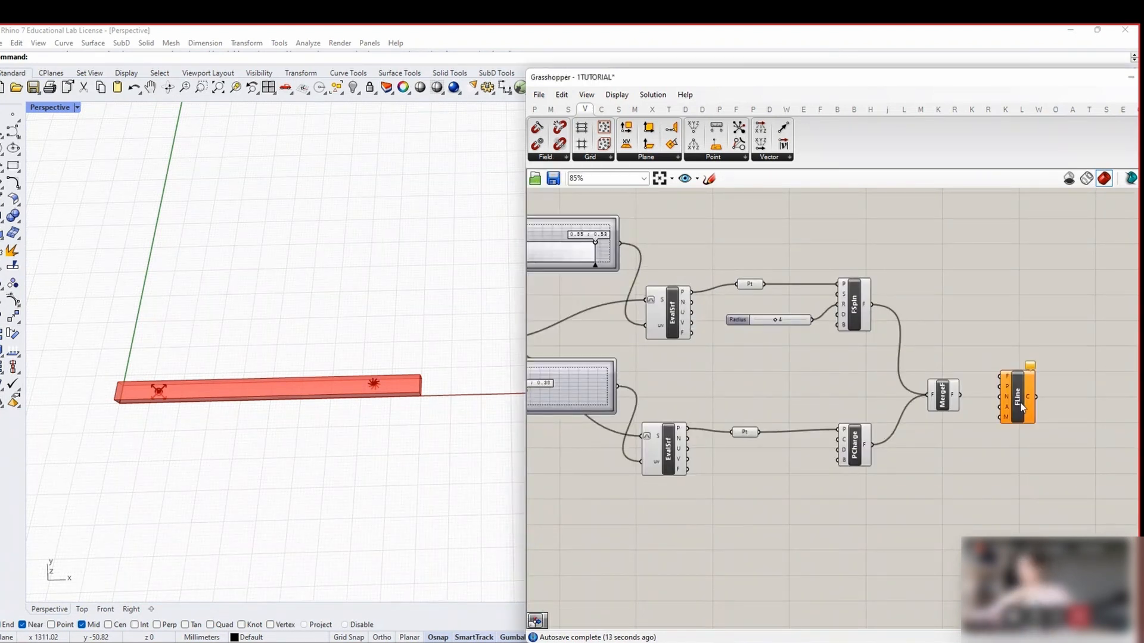
Position Field Line right of Merge Fields and feed the merged field into it
scroll(1020, 404, up, 1)
drag(1020, 404, 1027, 462)
right_drag(1005, 445, 933, 380)
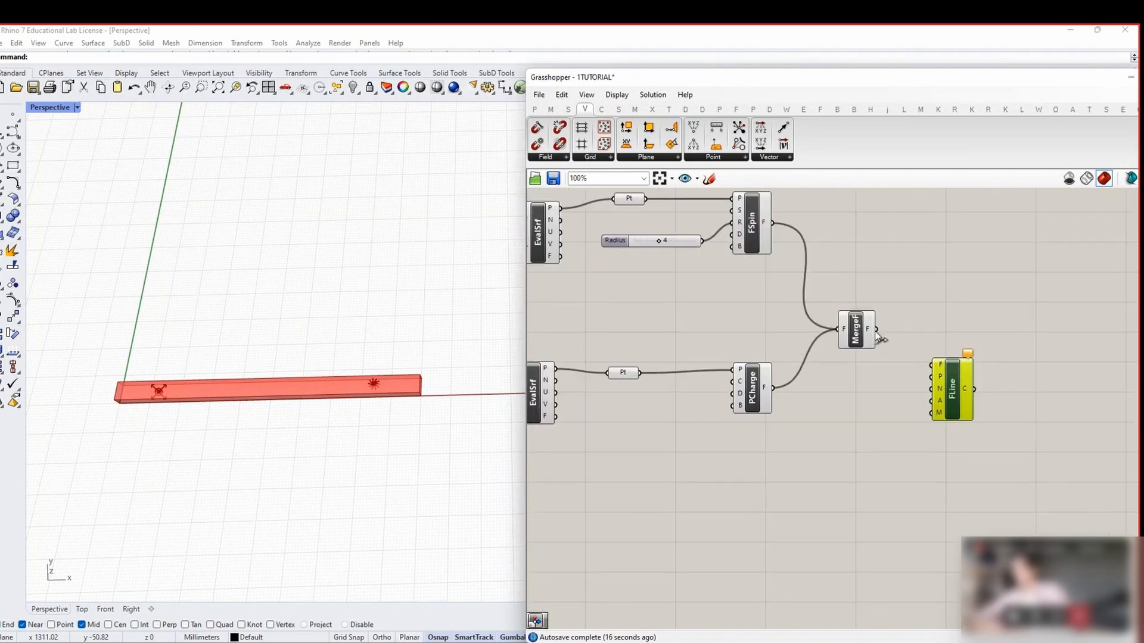
drag(940, 385, 945, 431)
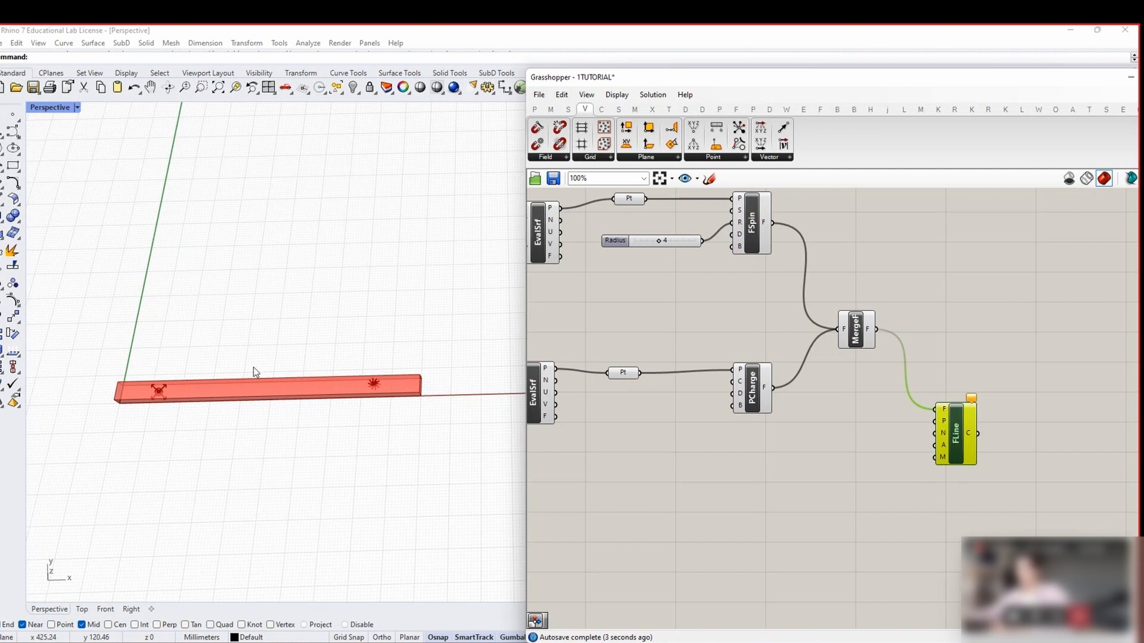
scroll(895, 391, down, 2)
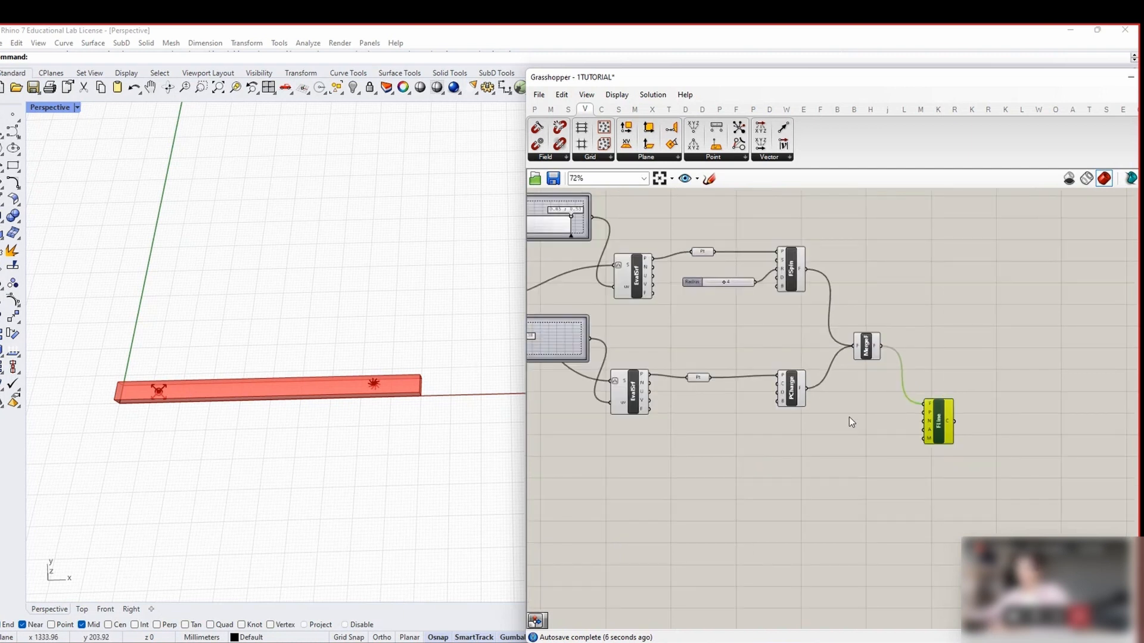
right_drag(770, 404, 886, 408)
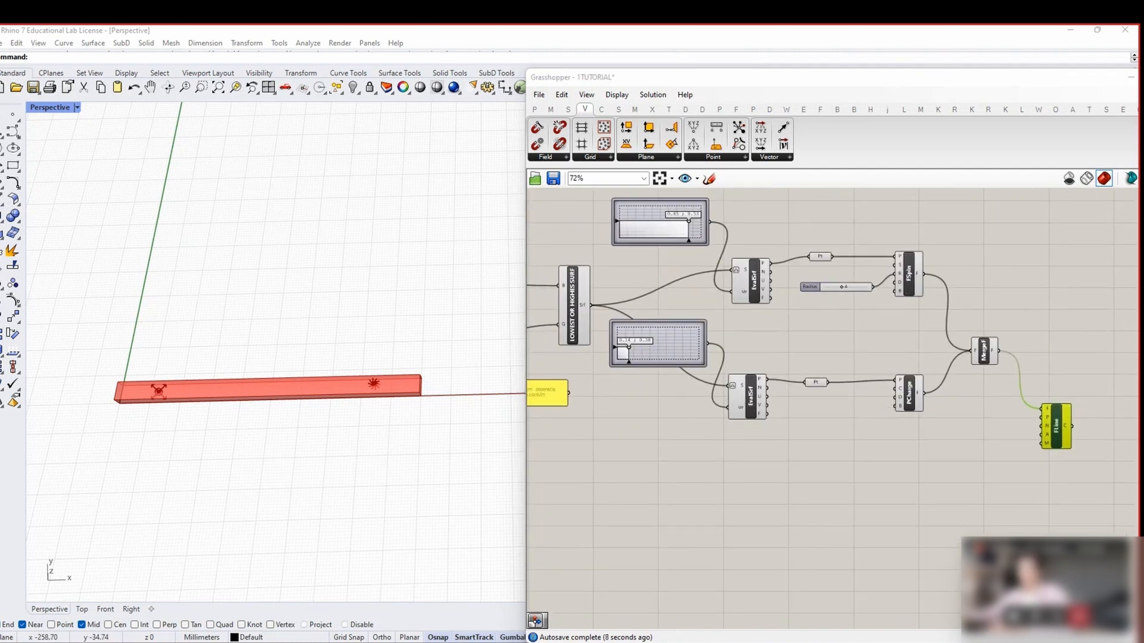
Add a Populate 2D component with the plank surface as its region
double_click(723, 483)
text(POP)
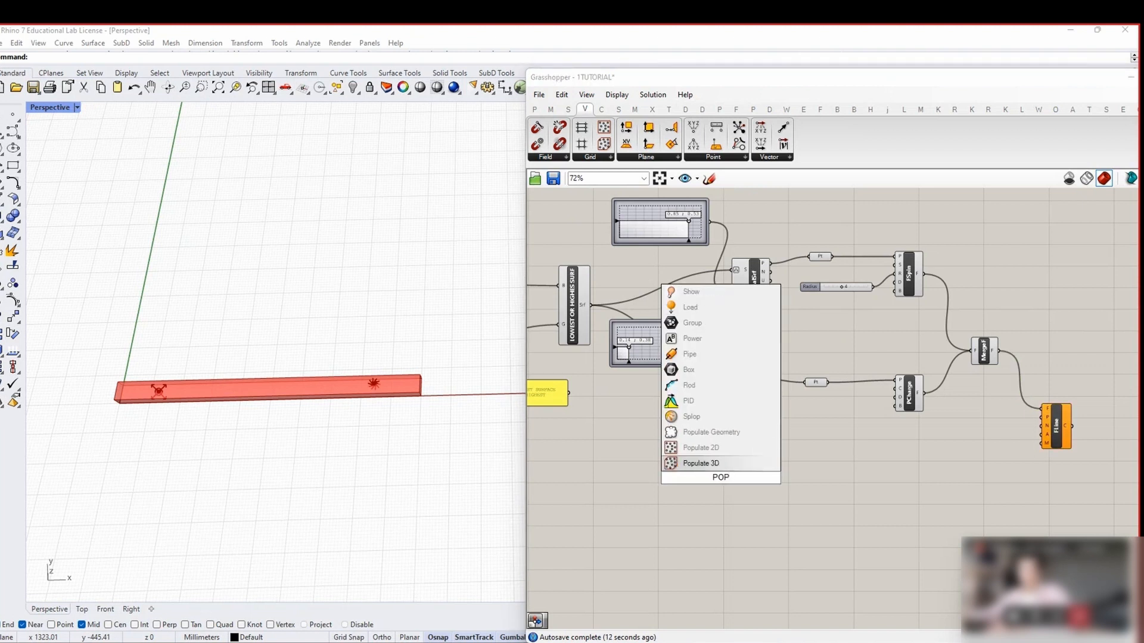
key(Up)
key(Return)
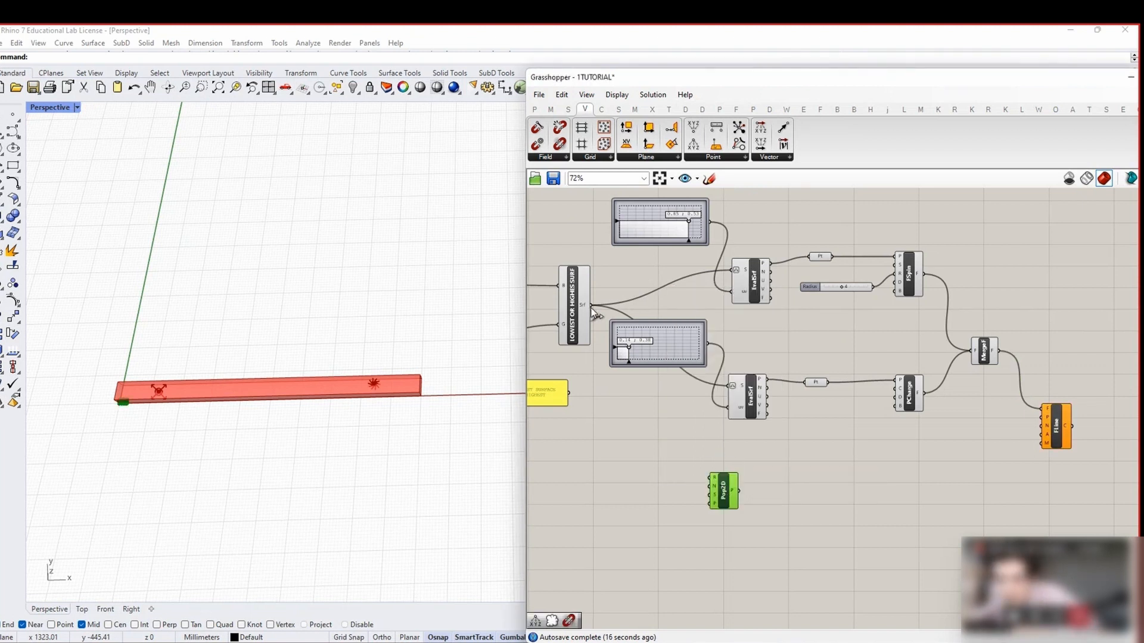
drag(592, 306, 739, 503)
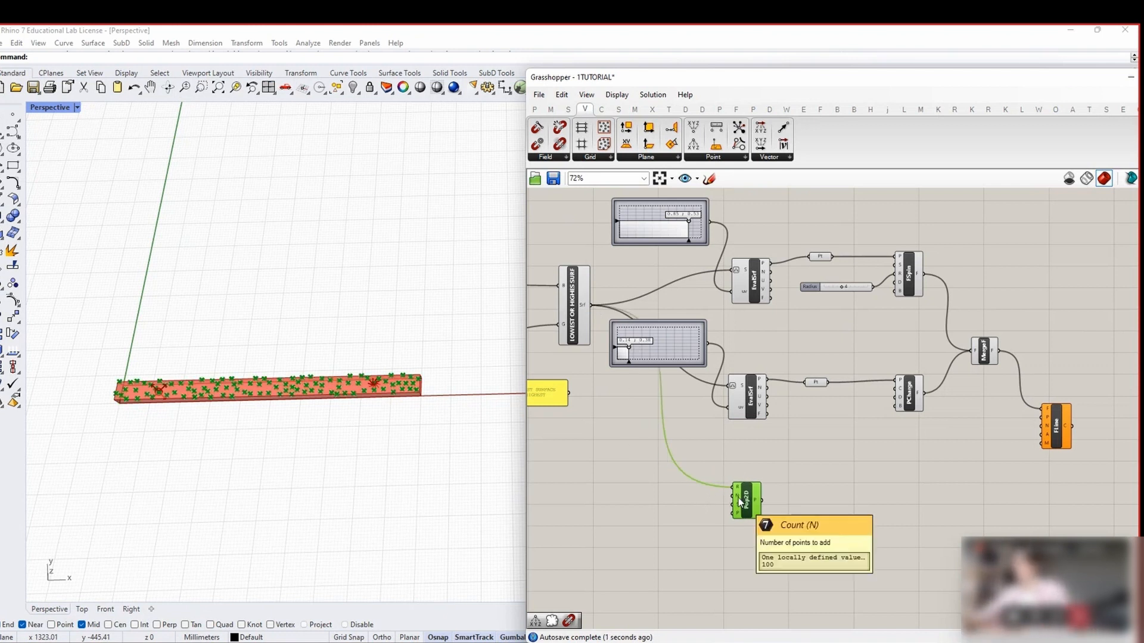
Drive the point count with a number slider set to 200
double_click(641, 479)
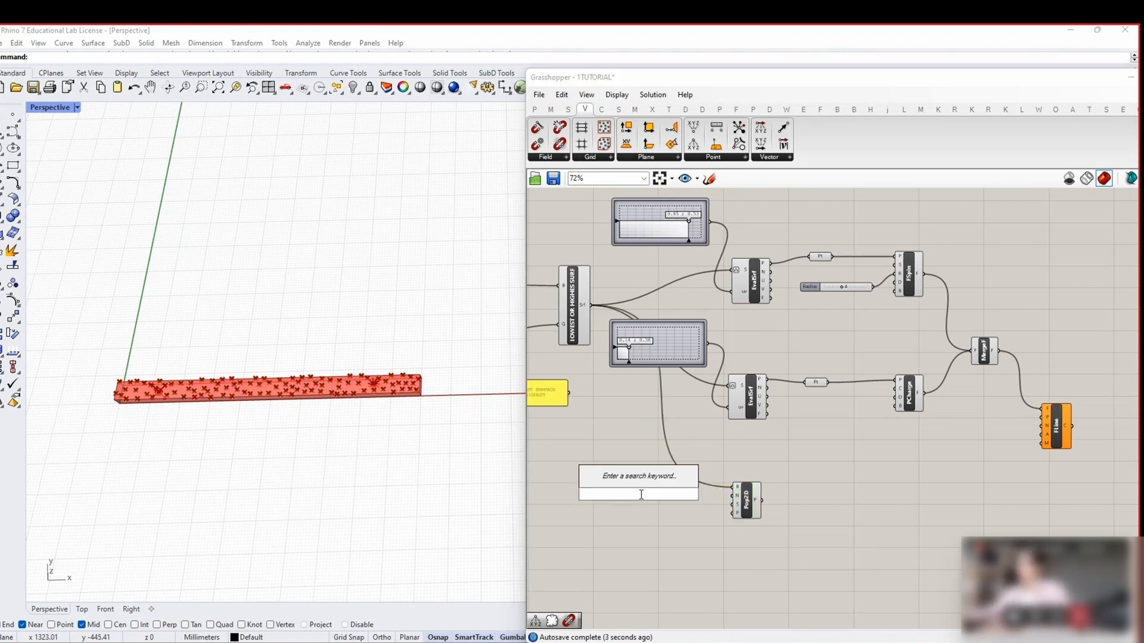
text(slider)
key(Return)
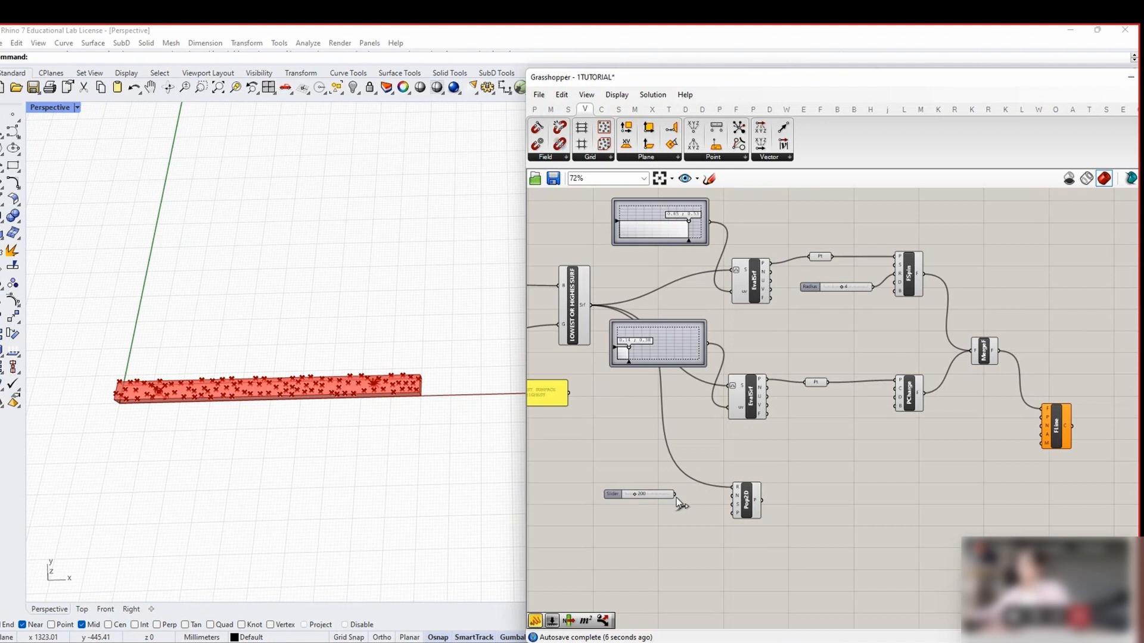
drag(675, 495, 733, 495)
scroll(360, 405, up, 2)
shift+right_drag(317, 408, 360, 412)
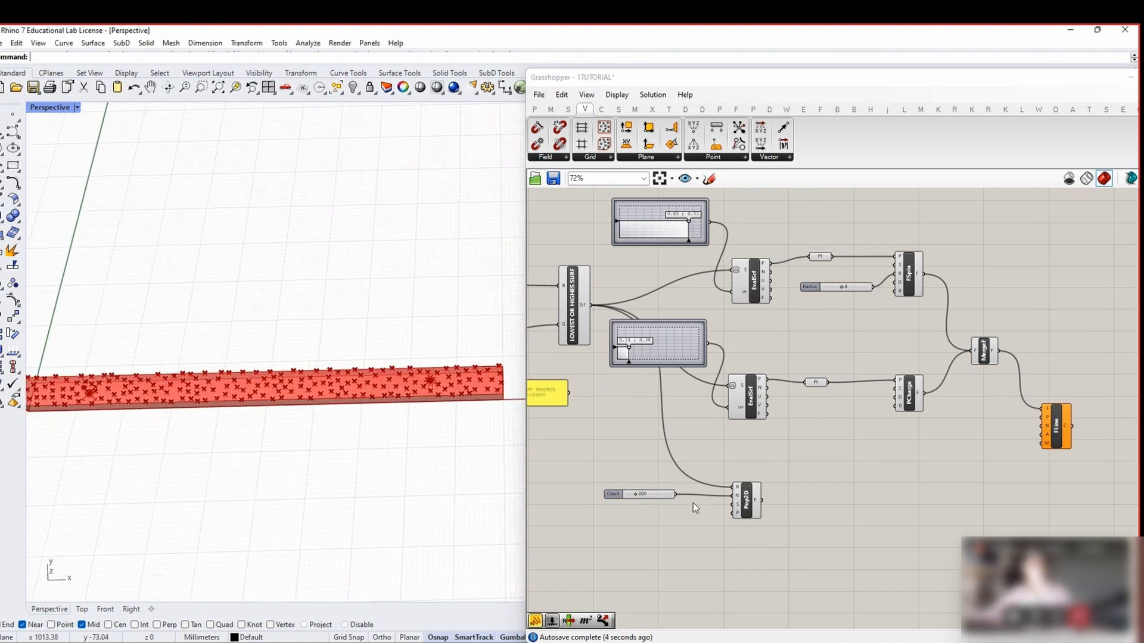
Add a 0<100 slider as the Populate 2D random seed
double_click(642, 541)
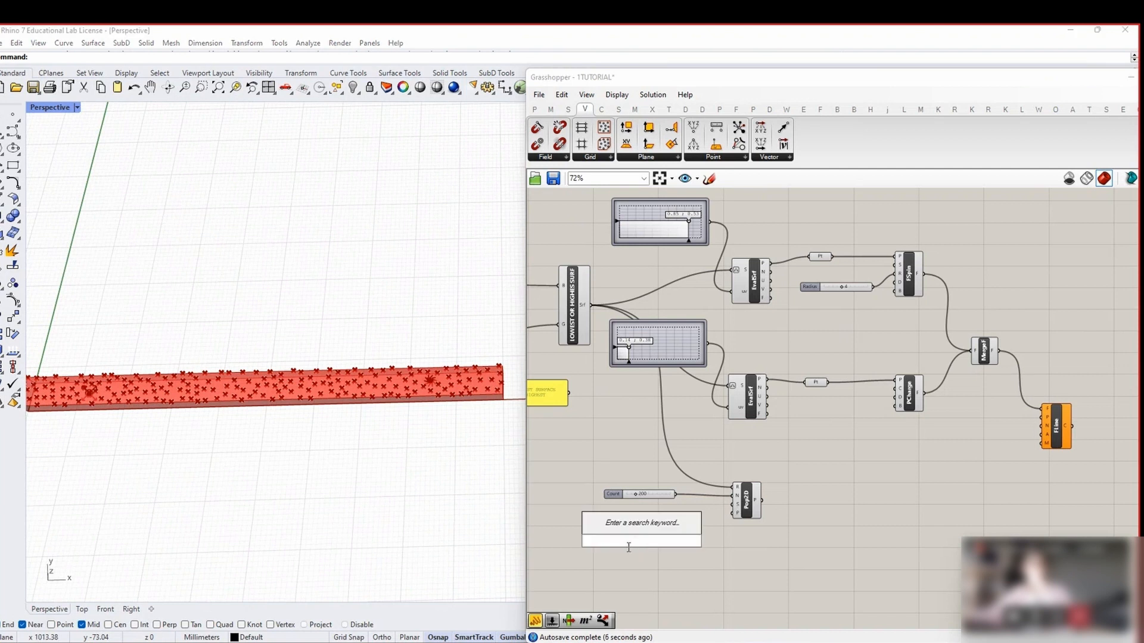
text(0<100)
key(Return)
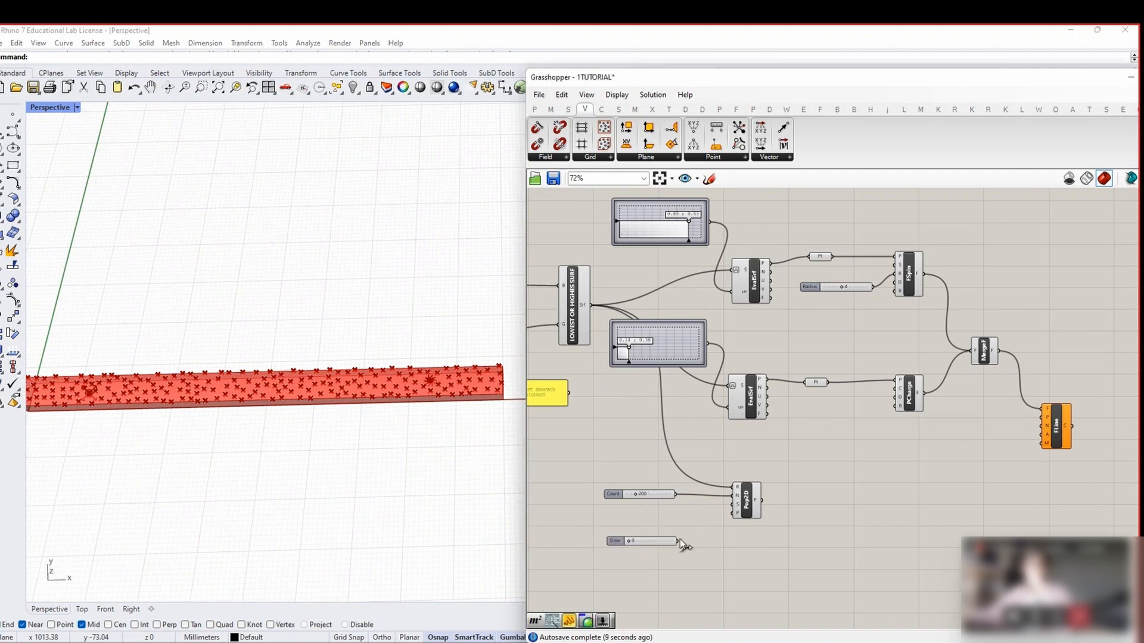
drag(678, 541, 732, 506)
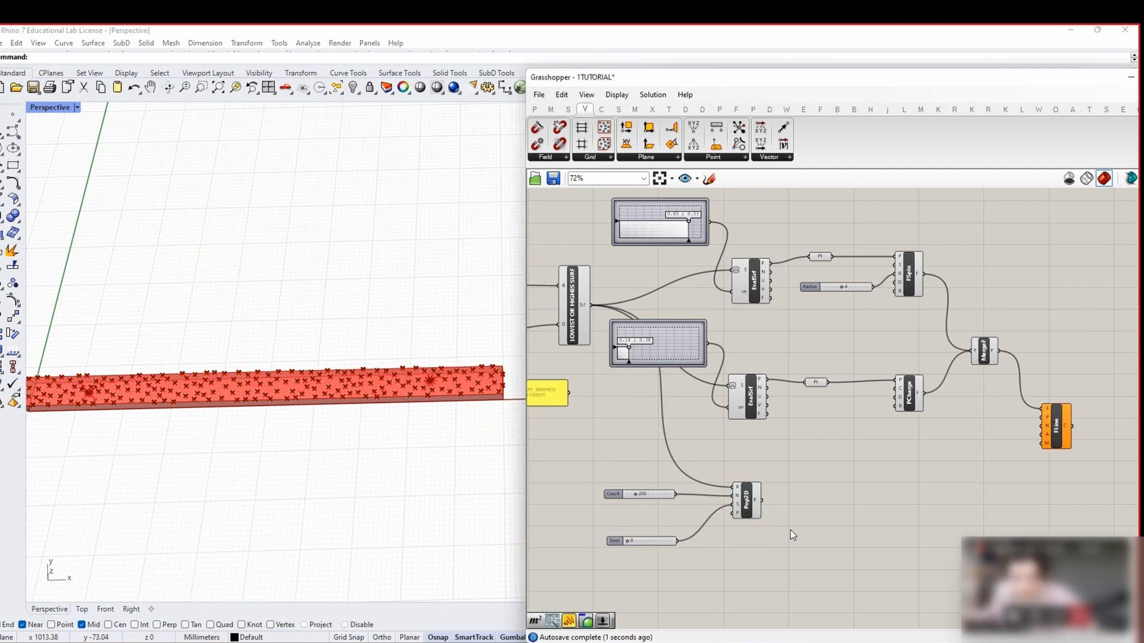
right_drag(780, 525, 795, 504)
scroll(795, 505, down, 1)
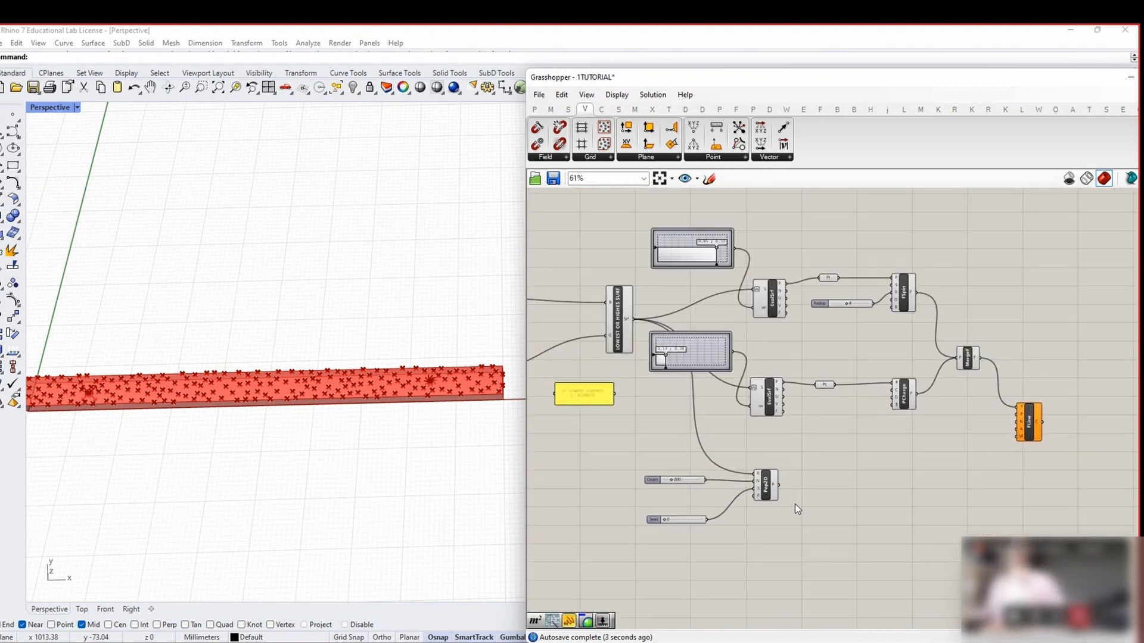
right_drag(820, 464, 799, 464)
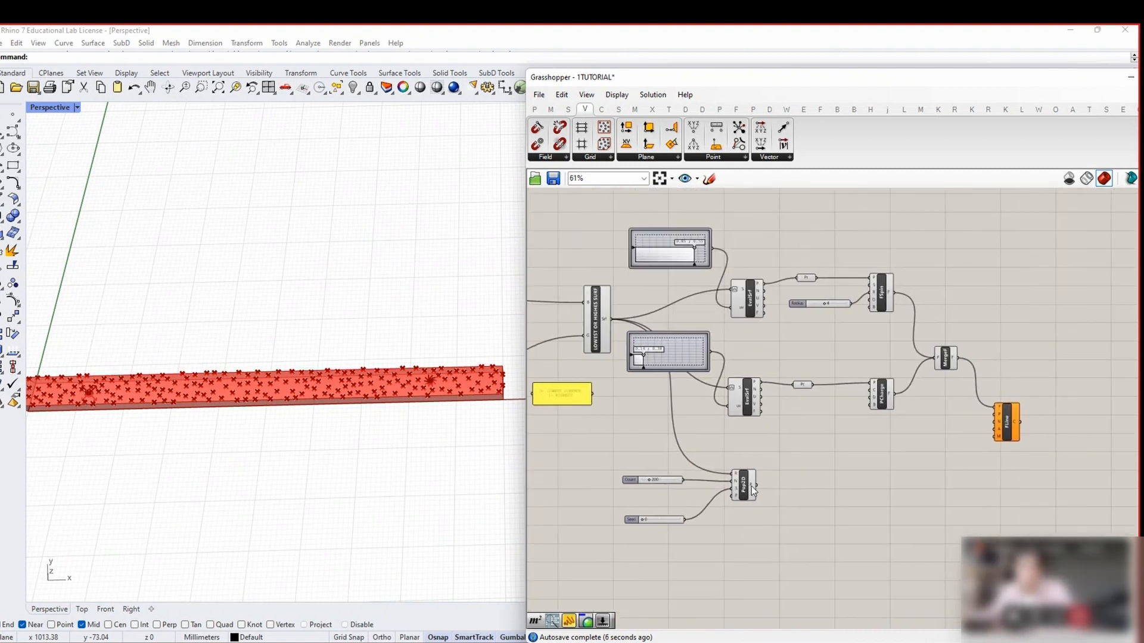
drag(672, 546, 630, 460)
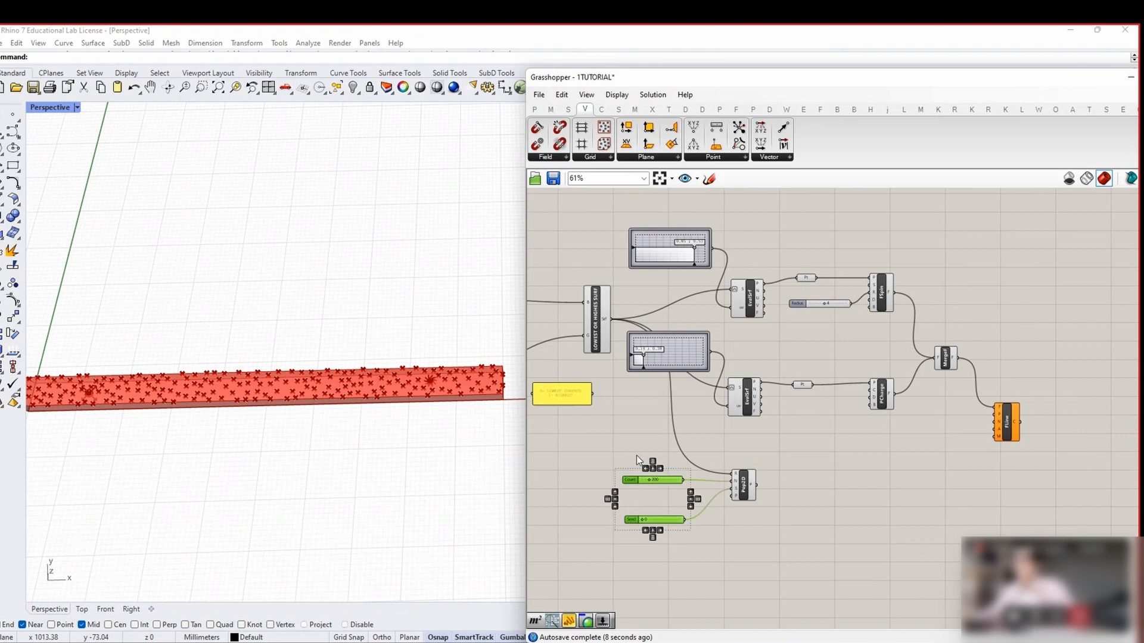
click(675, 526)
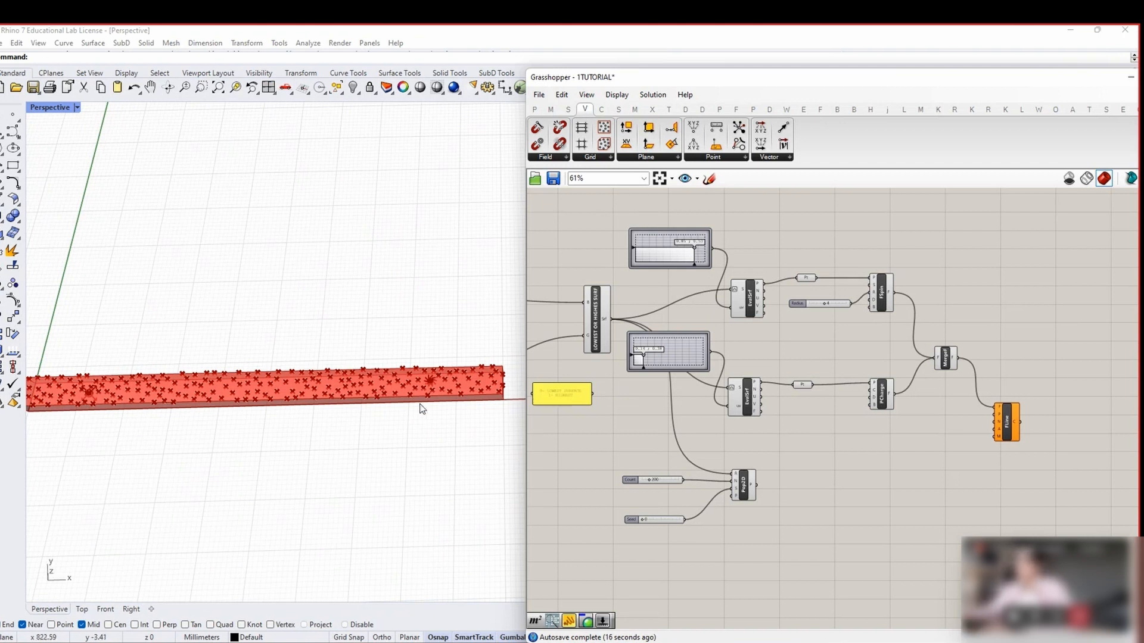
Feed the populated points into the field line and hide the merged field's preview
drag(755, 485, 959, 422)
drag(881, 541, 613, 210)
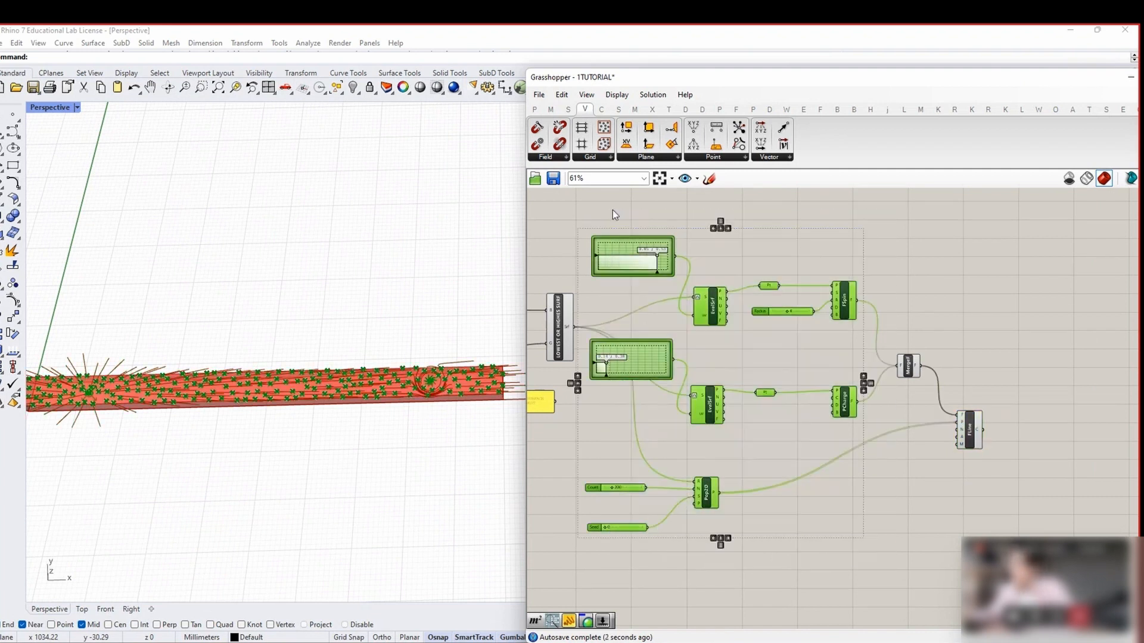
mouse_move(414, 309)
right_down()
mouse_move(243, 424)
mouse_move(225, 400)
mouse_move(248, 430)
mouse_move(280, 404)
mouse_move(282, 425)
mouse_move(310, 417)
right_up()
scroll(225, 400, down, 2)
scroll(989, 348, up, 2)
click(883, 379)
right_click(902, 314)
click(924, 336)
click(924, 336)
scroll(676, 380, up, 2)
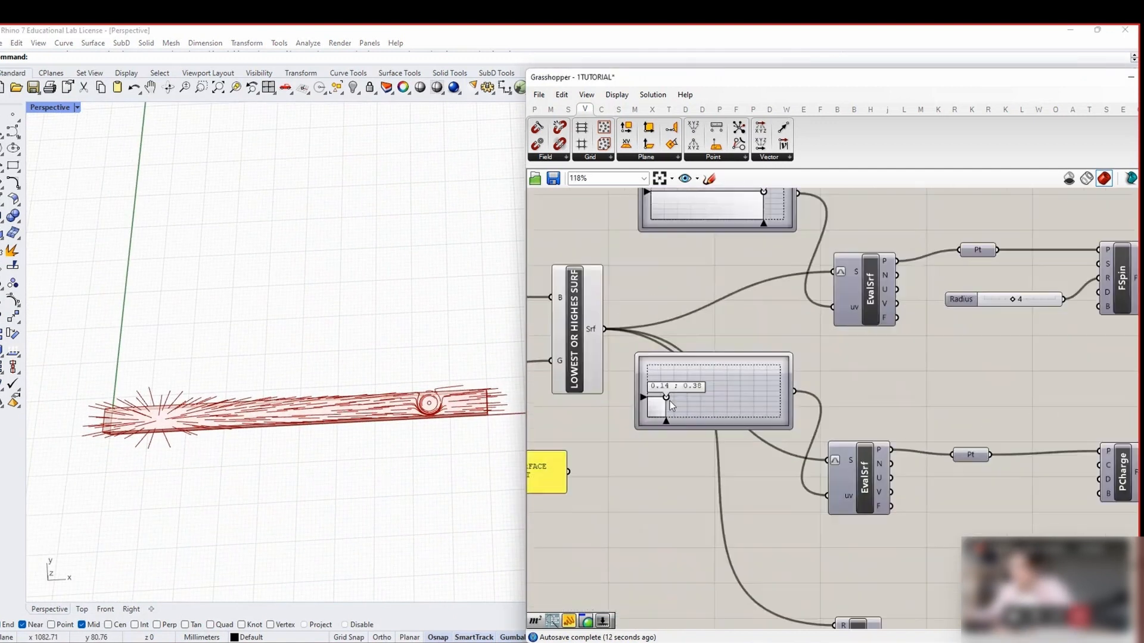
Shift the point charge and the spin field slightly along the plank
mouse_move(667, 402)
mouse_down()
mouse_move(714, 387)
mouse_move(666, 395)
mouse_move(684, 396)
mouse_up()
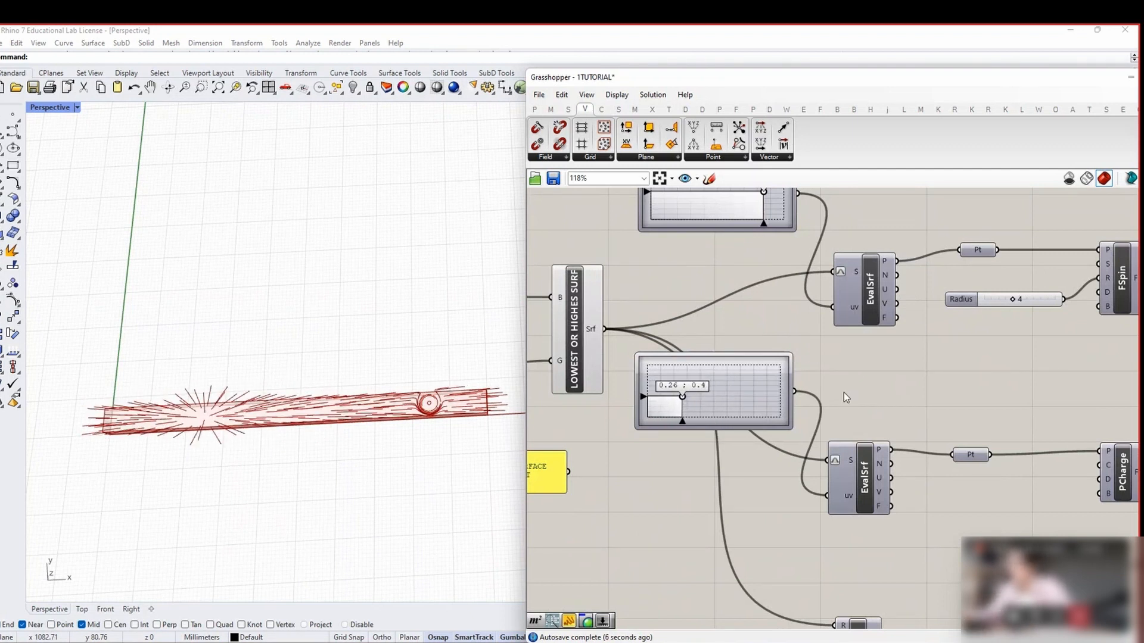
right_drag(1100, 412, 795, 337)
click(800, 405)
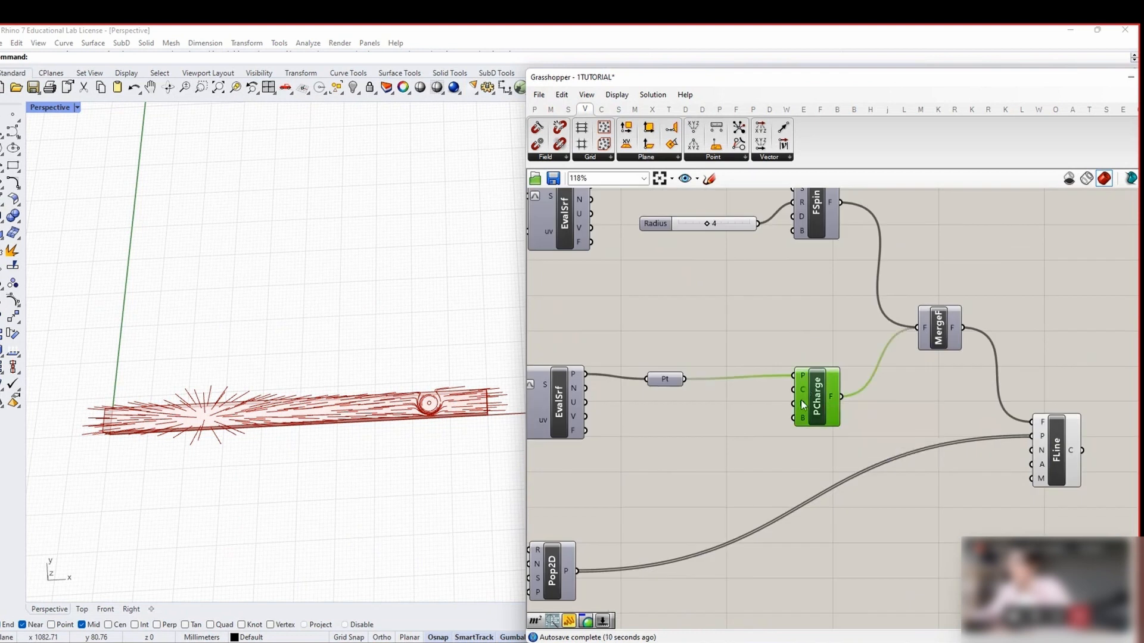
Add a 0.5 number slider to the point charge's C input and adjust the charge strength
double_click(732, 414)
text(0)
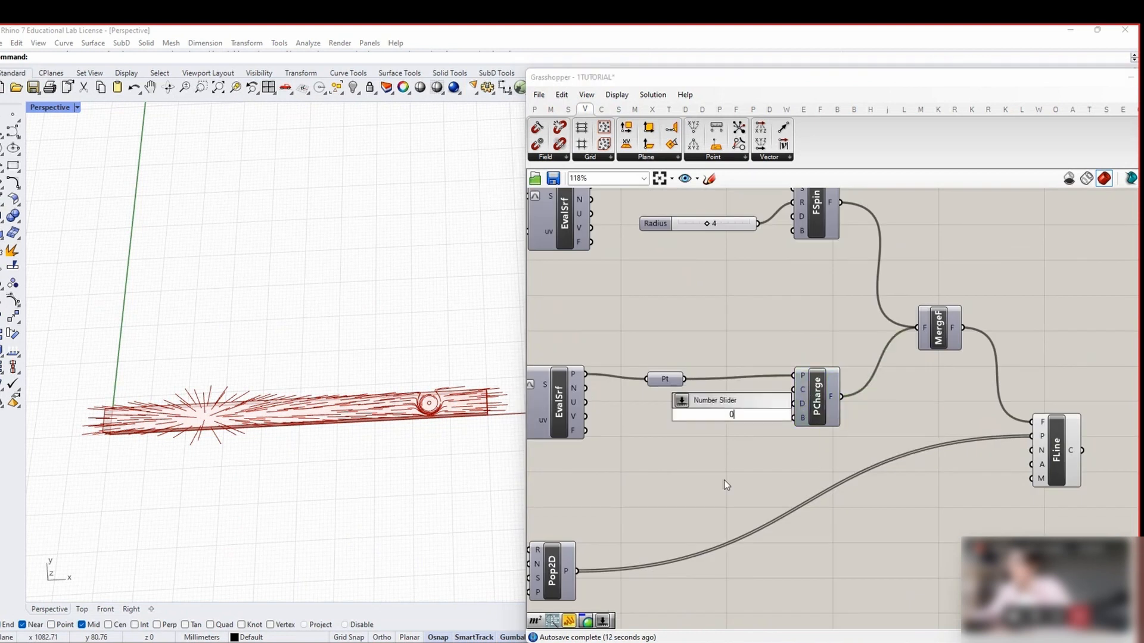
text(/5)
key(BackSpace)
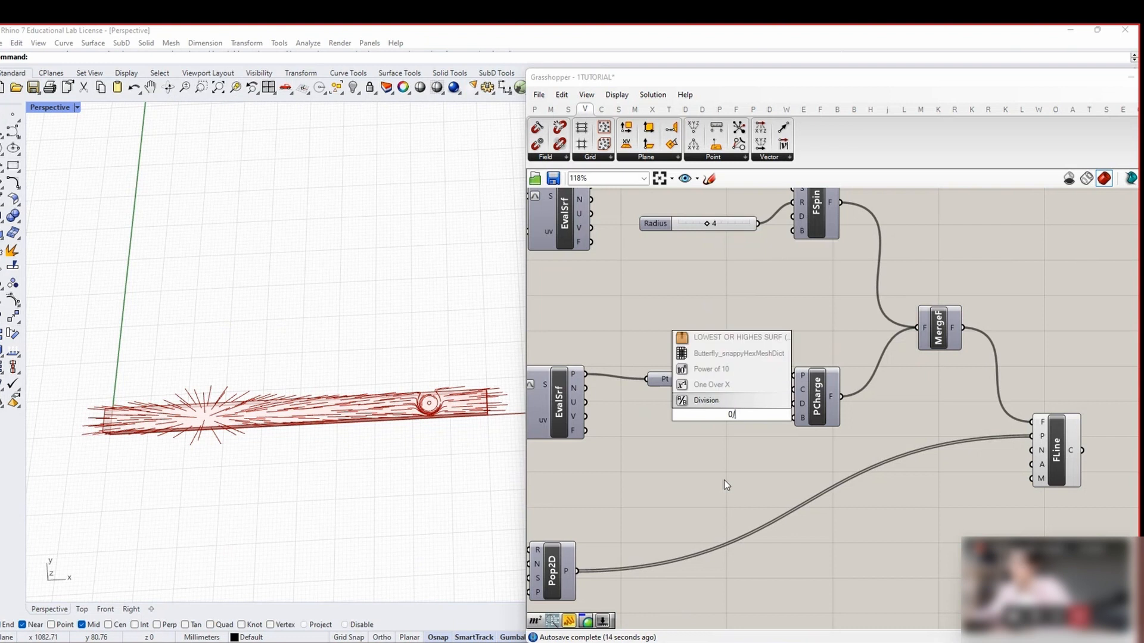
key(BackSpace)
text(.5)
key(Return)
click(818, 423)
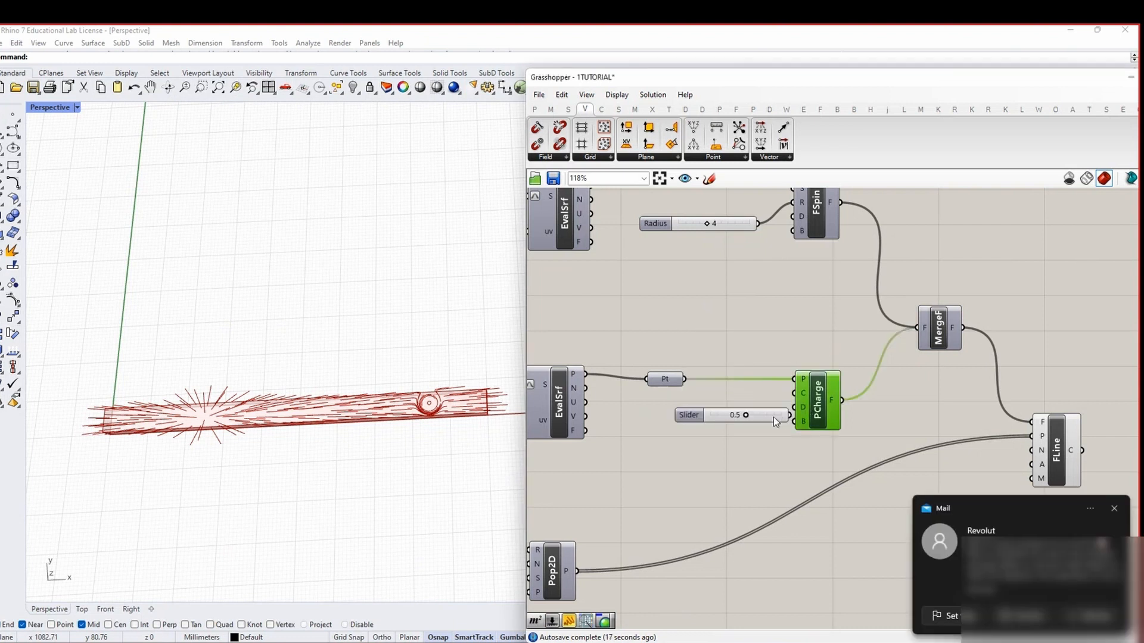
drag(782, 417, 795, 394)
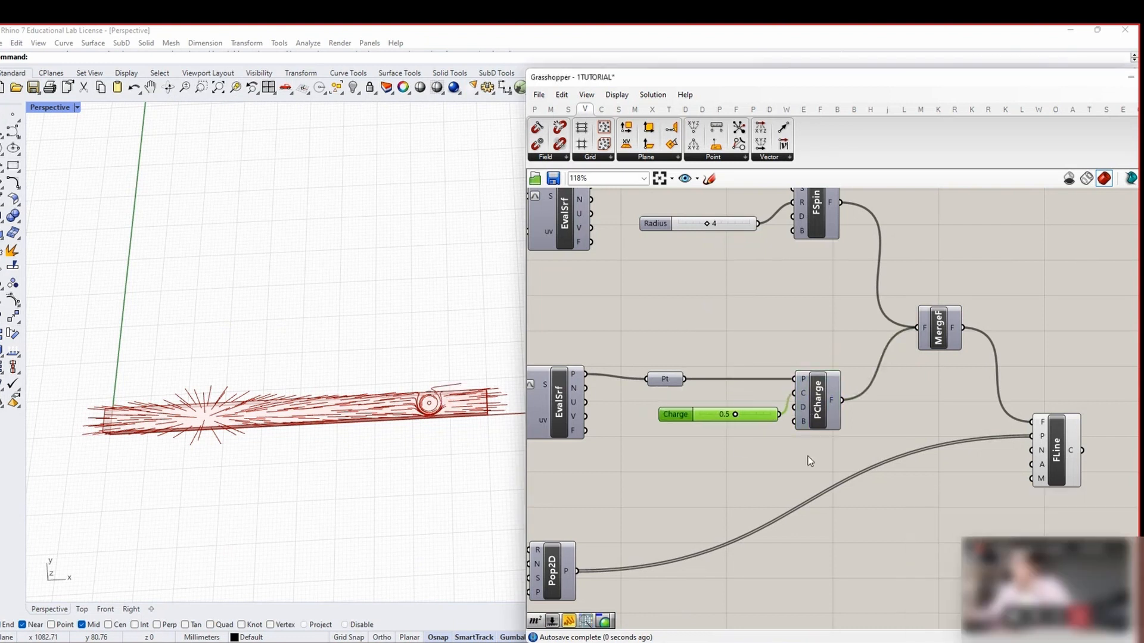
drag(736, 414, 763, 413)
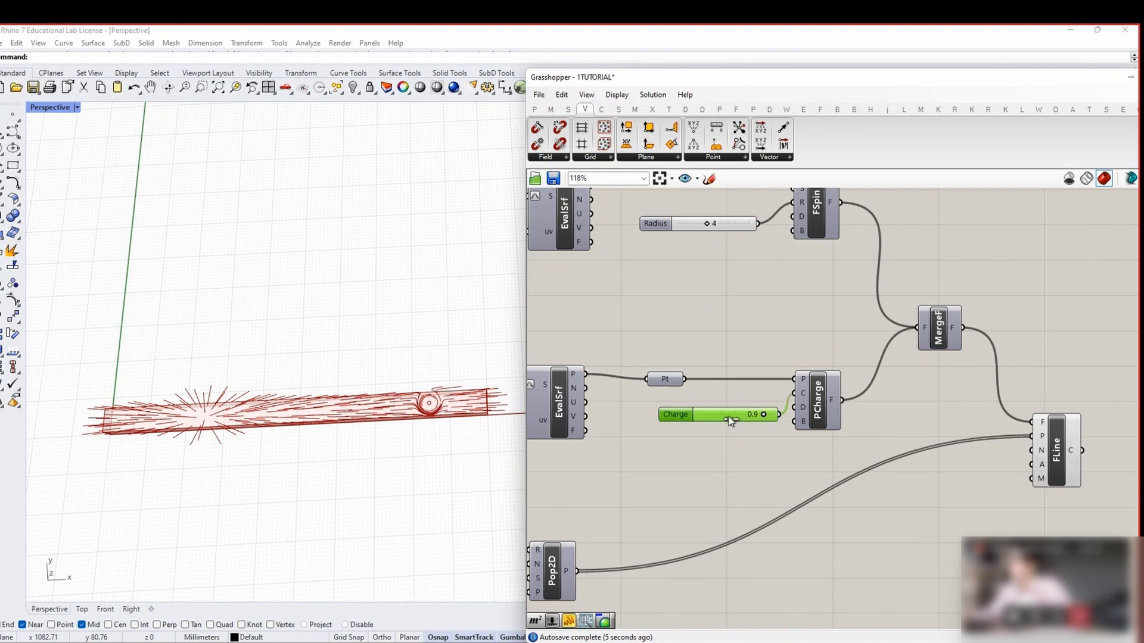
Delete the Charge slider so the point charge uses its default strength
drag(758, 465, 705, 398)
key(Delete)
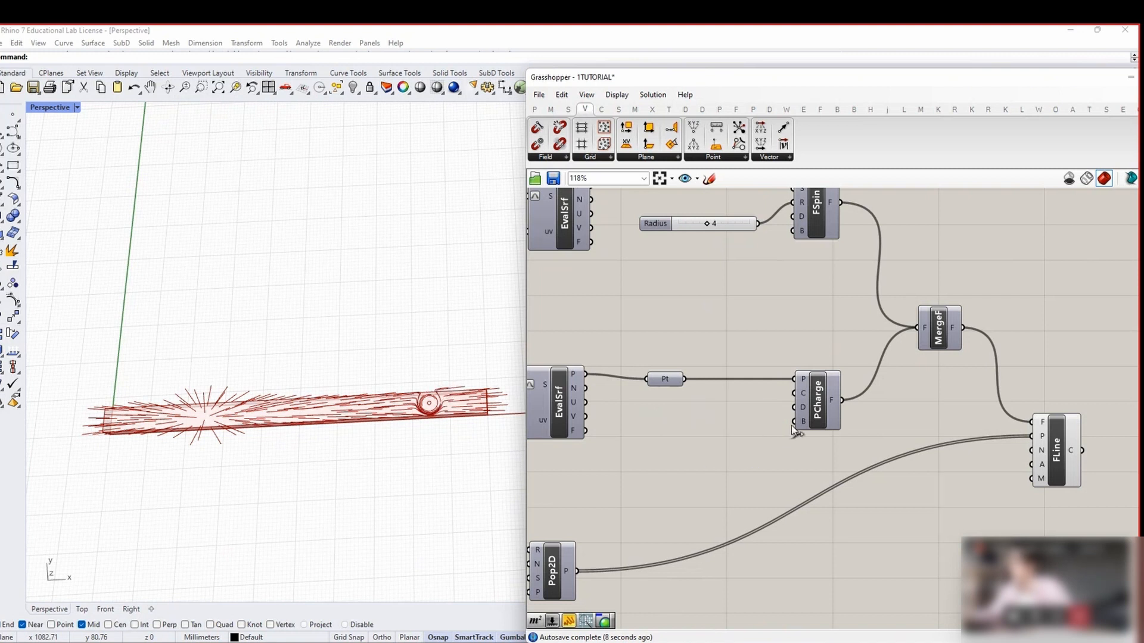
mouse_move(289, 370)
right_down()
mouse_move(294, 393)
mouse_move(288, 382)
right_up()
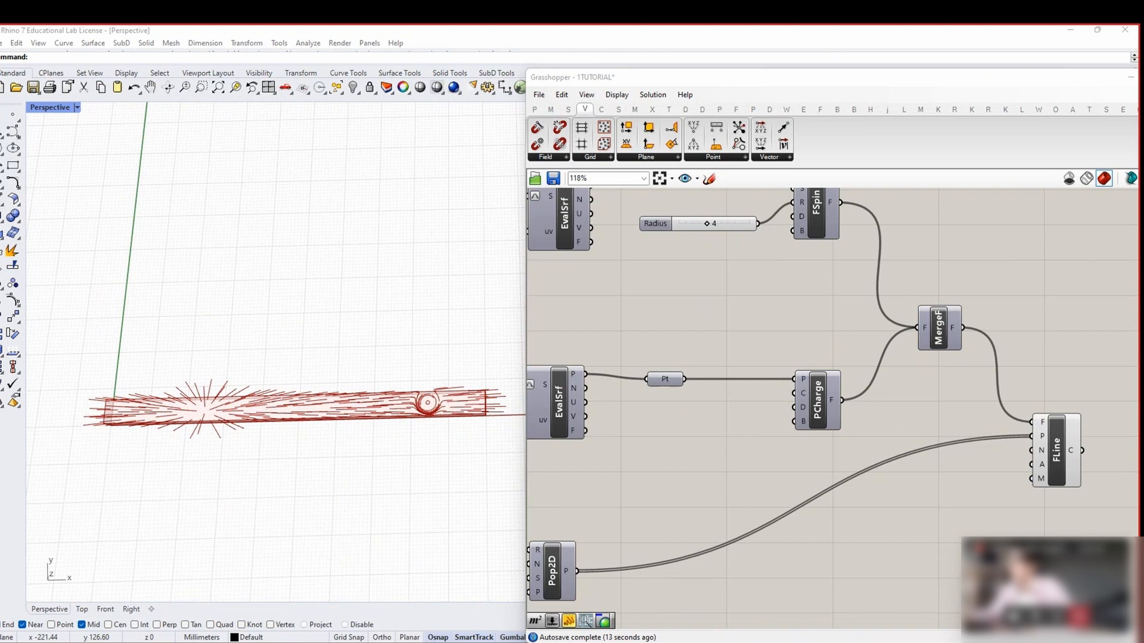
scroll(659, 435, down, 3)
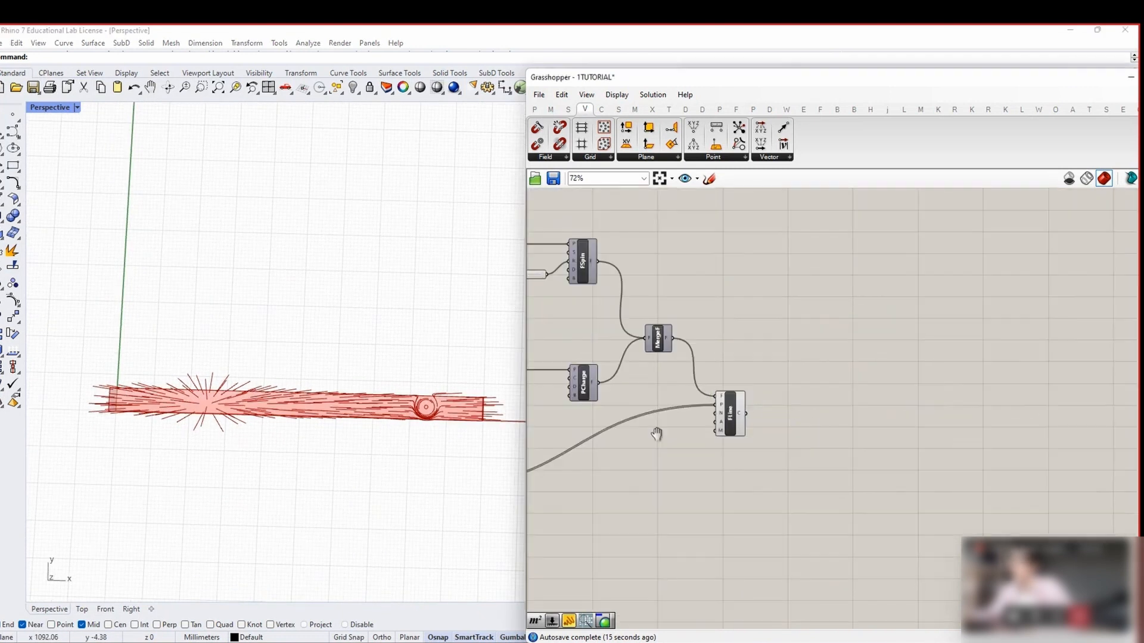
Toggle the FLine preview off and back on, then orbit the plank to inspect the field lines
click(637, 417)
right_click(656, 335)
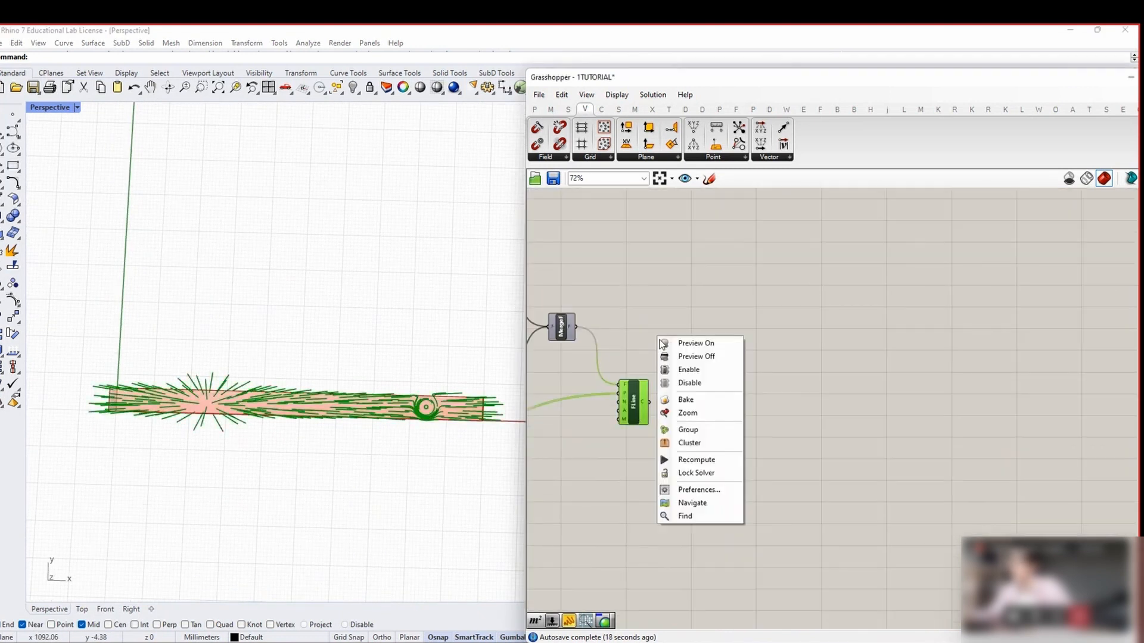
click(680, 356)
right_click(639, 359)
click(650, 365)
click(638, 359)
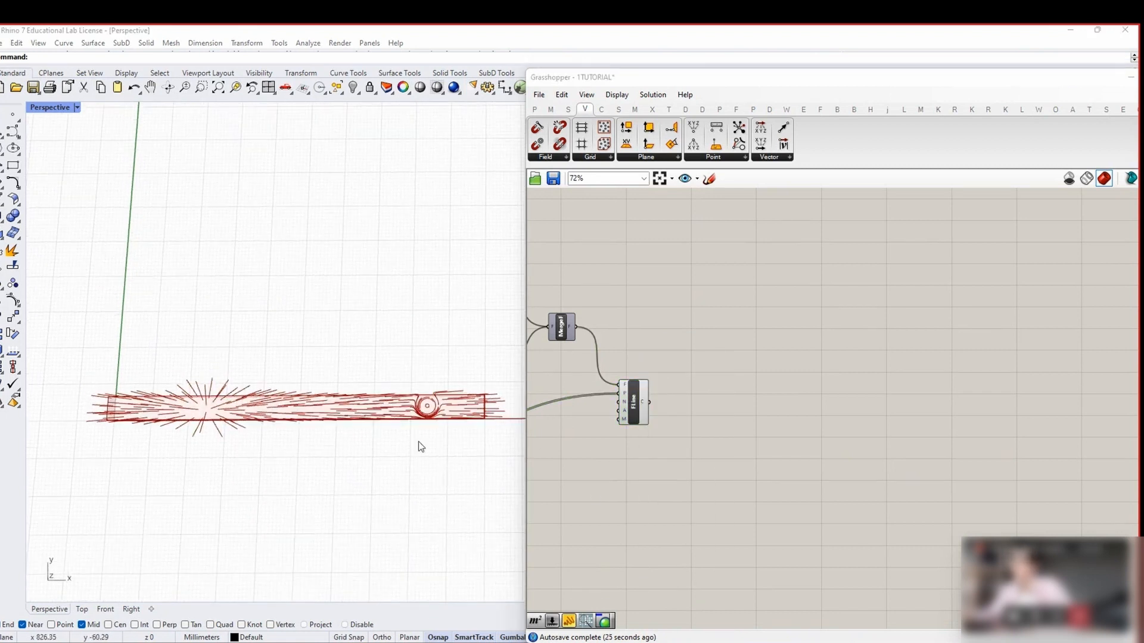
mouse_move(421, 447)
right_down()
mouse_move(181, 424)
mouse_move(155, 453)
mouse_move(227, 443)
mouse_move(155, 400)
right_up()
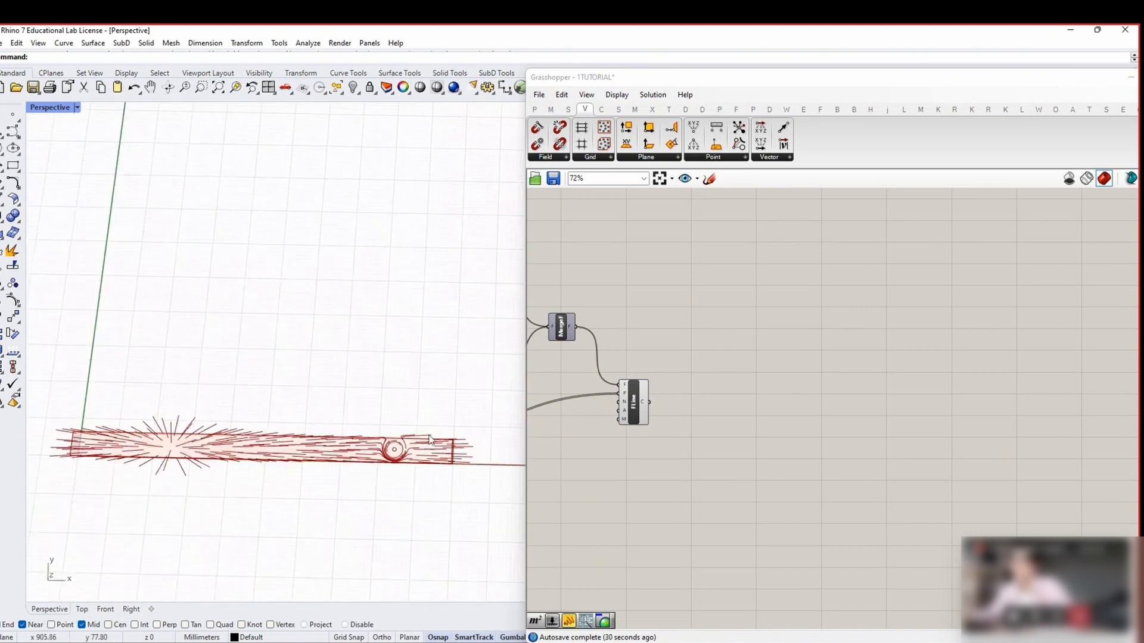
right_drag(429, 440, 311, 498)
click(641, 402)
click(737, 418)
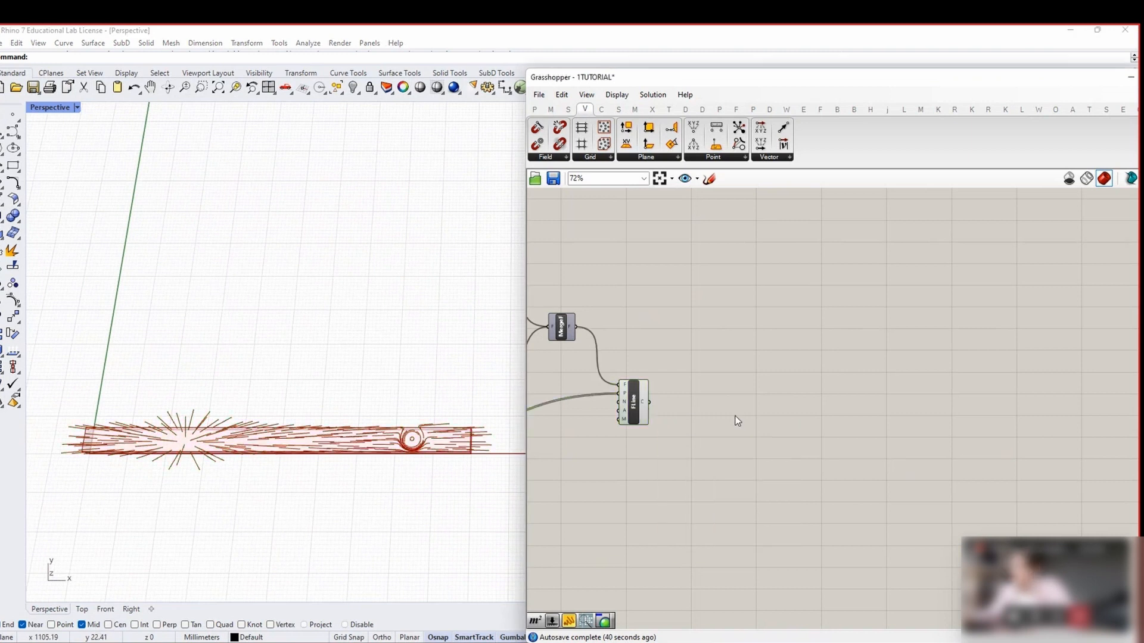
Add a Curve parameter fed by the field lines, placed beside FLine
double_click(769, 391)
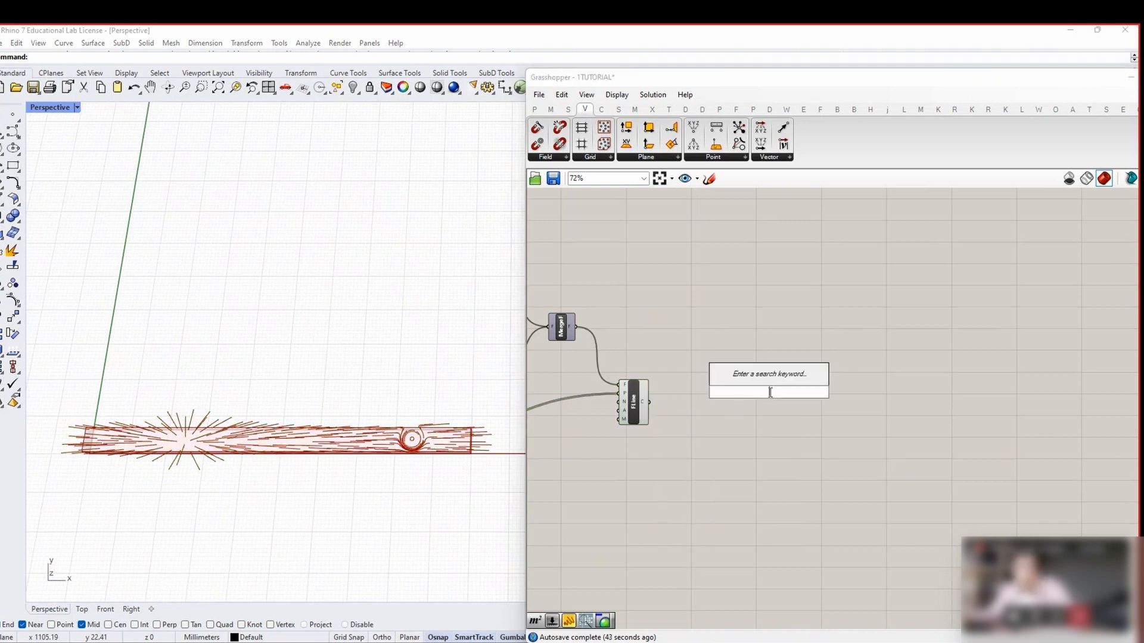
text(CURVE)
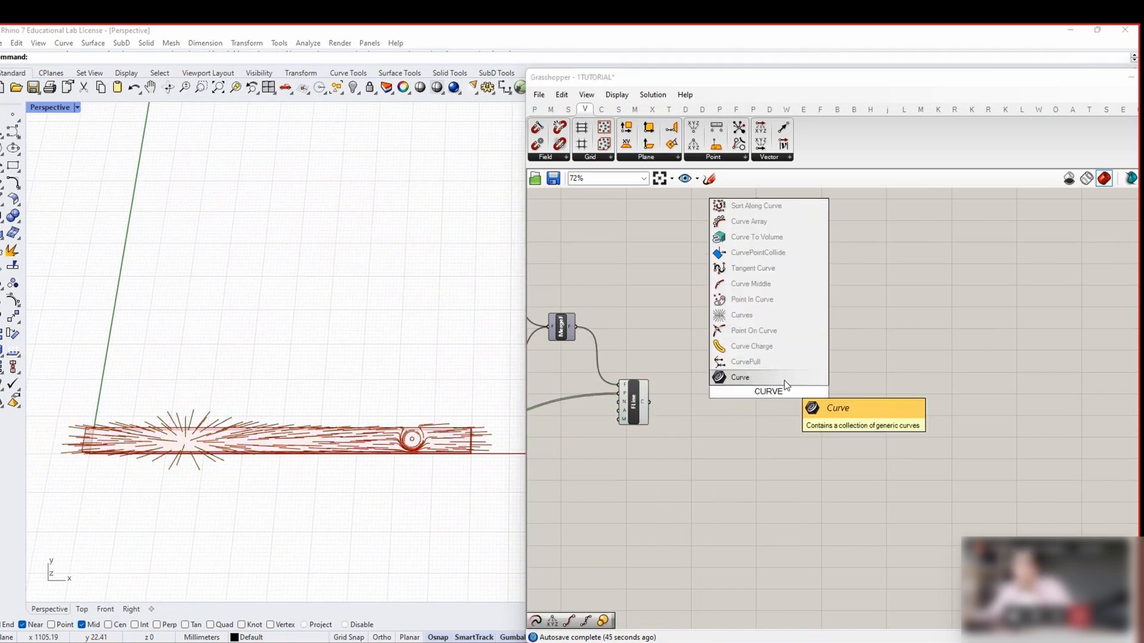
click(738, 377)
drag(650, 402, 737, 399)
click(774, 407)
right_drag(817, 406, 736, 406)
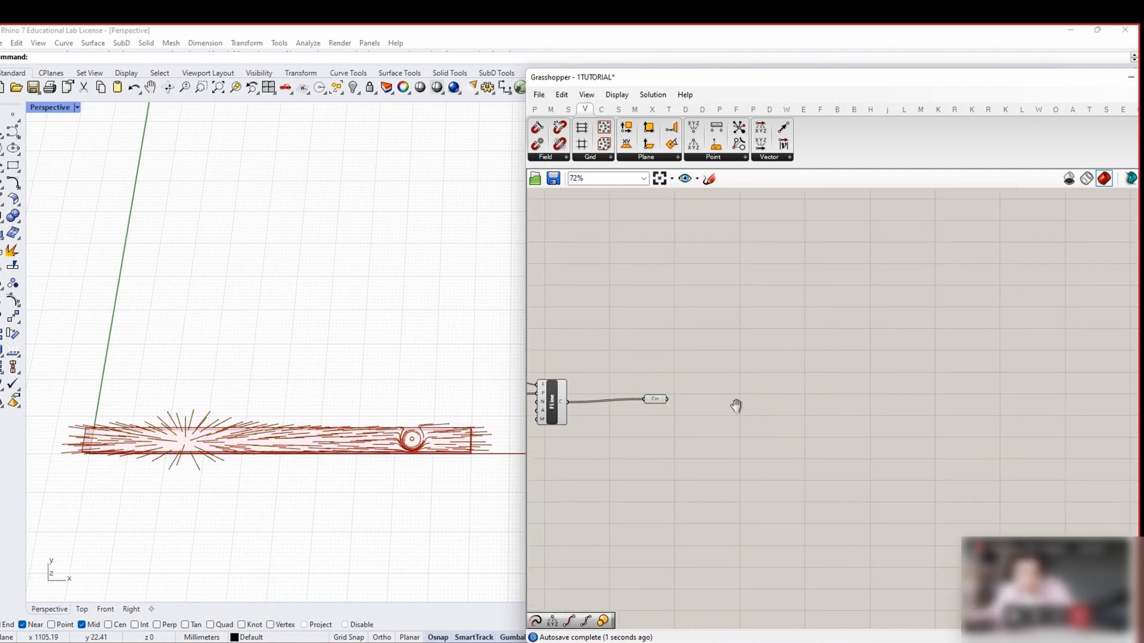
Move the curves along a Unit Z vector driven by a 200 slider
double_click(748, 352)
text(MOVE)
key(Return)
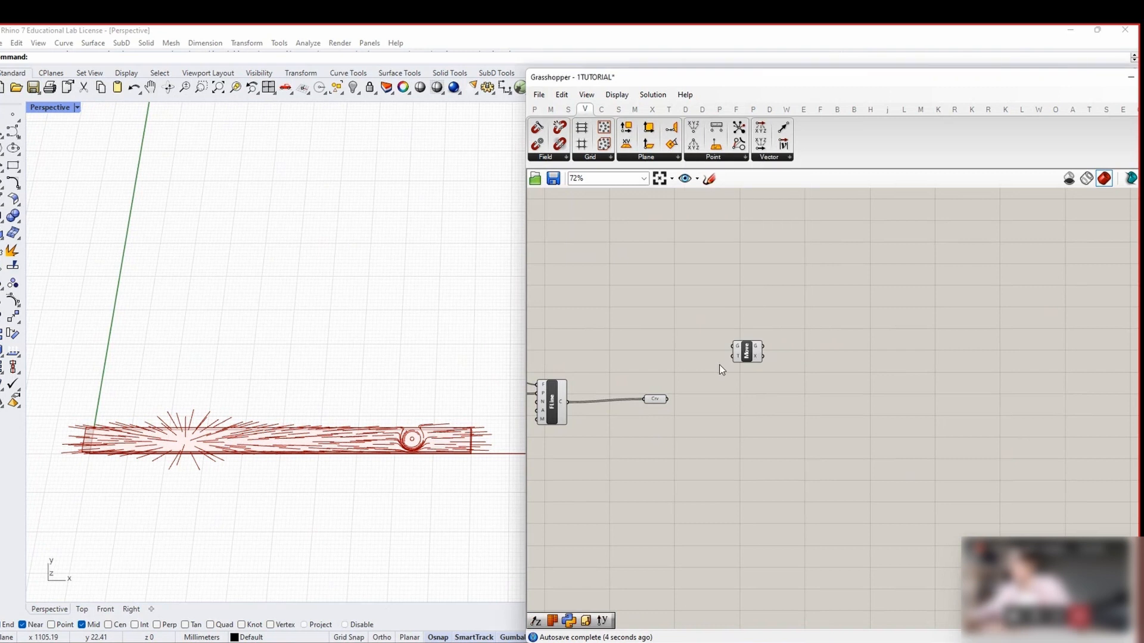
drag(667, 399, 733, 346)
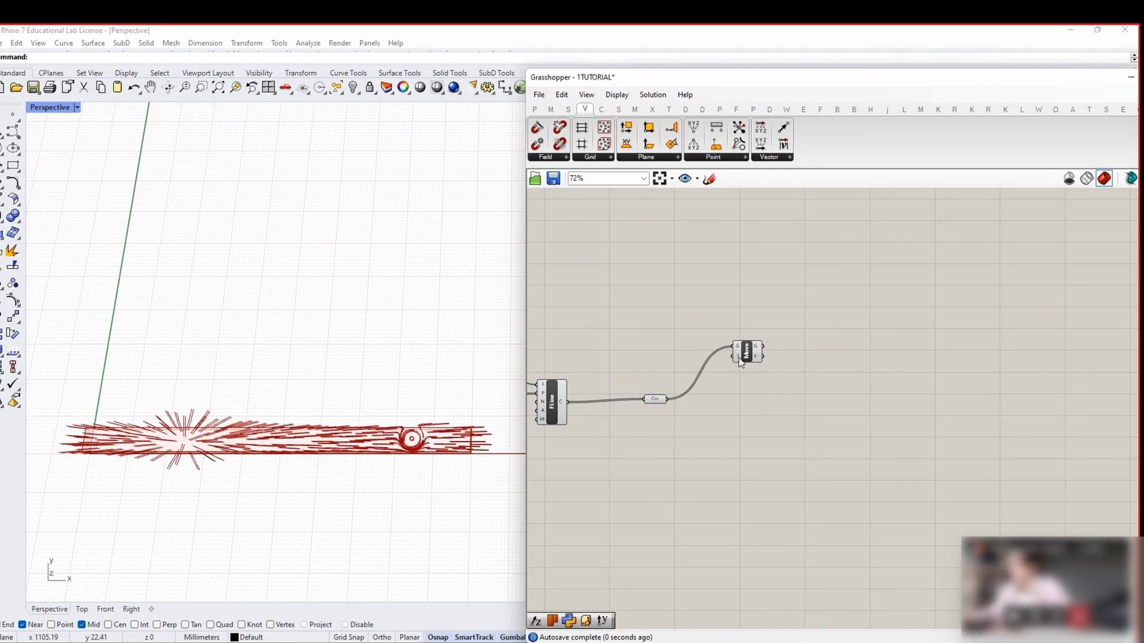
mouse_move(739, 361)
double_click(658, 329)
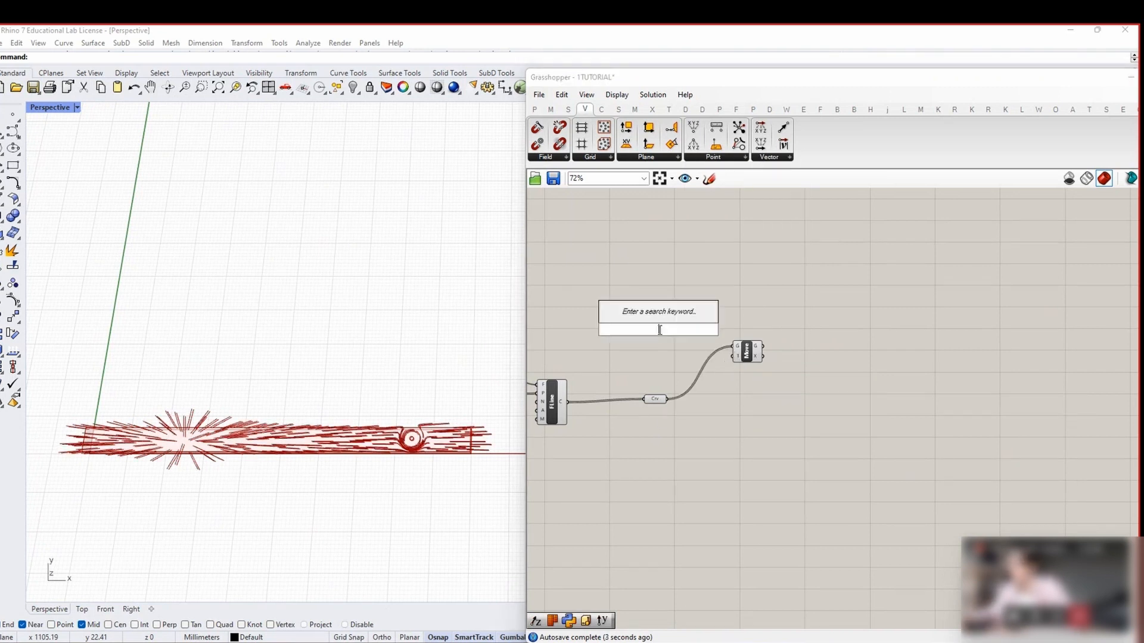
text(Z)
click(657, 319)
mouse_move(674, 330)
mouse_down()
mouse_move(734, 355)
mouse_move(666, 337)
mouse_move(679, 347)
mouse_up()
double_click(612, 327)
text(2)
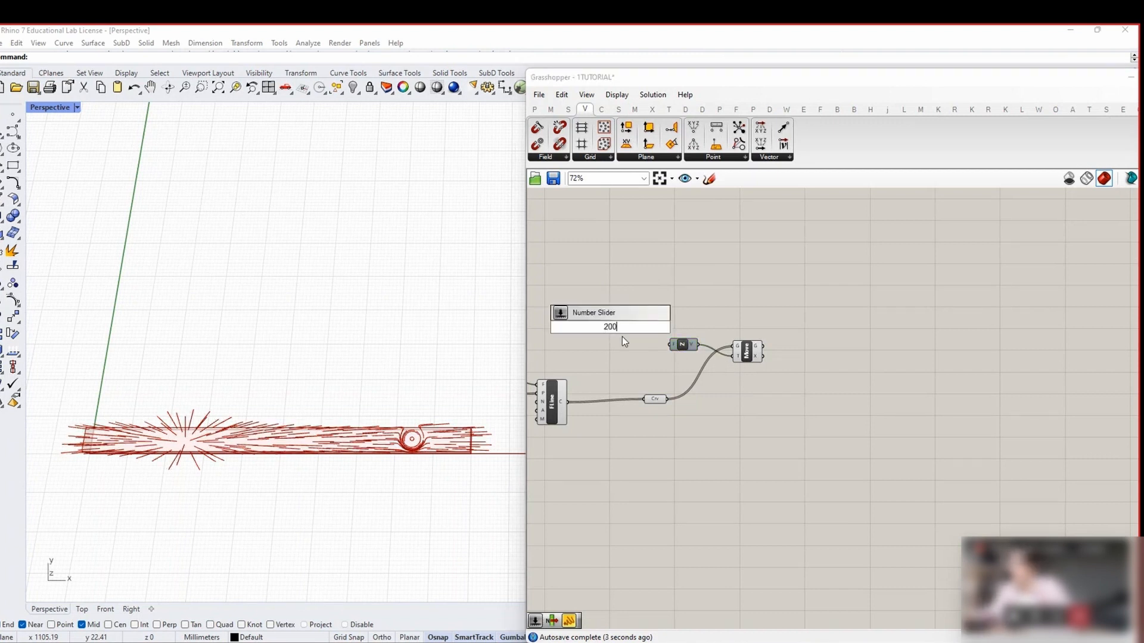
text(00)
key(Return)
drag(649, 328, 671, 345)
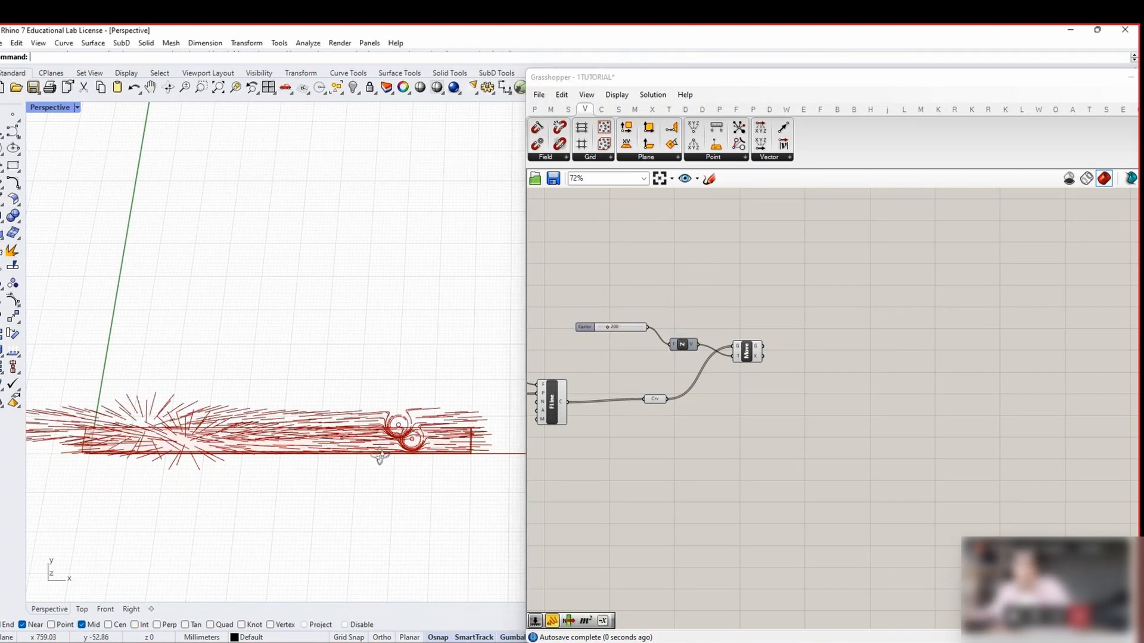
Add a Project component and wire the plank surface into its B input
right_drag(380, 457, 385, 406)
right_drag(800, 429, 730, 398)
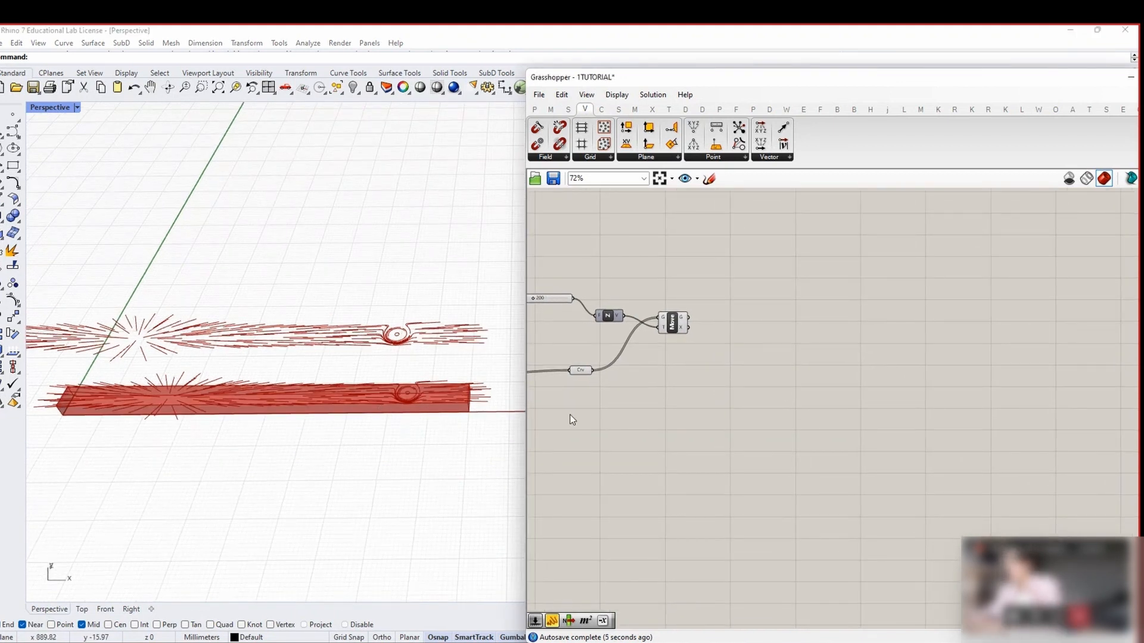
double_click(771, 349)
text(PROJECT)
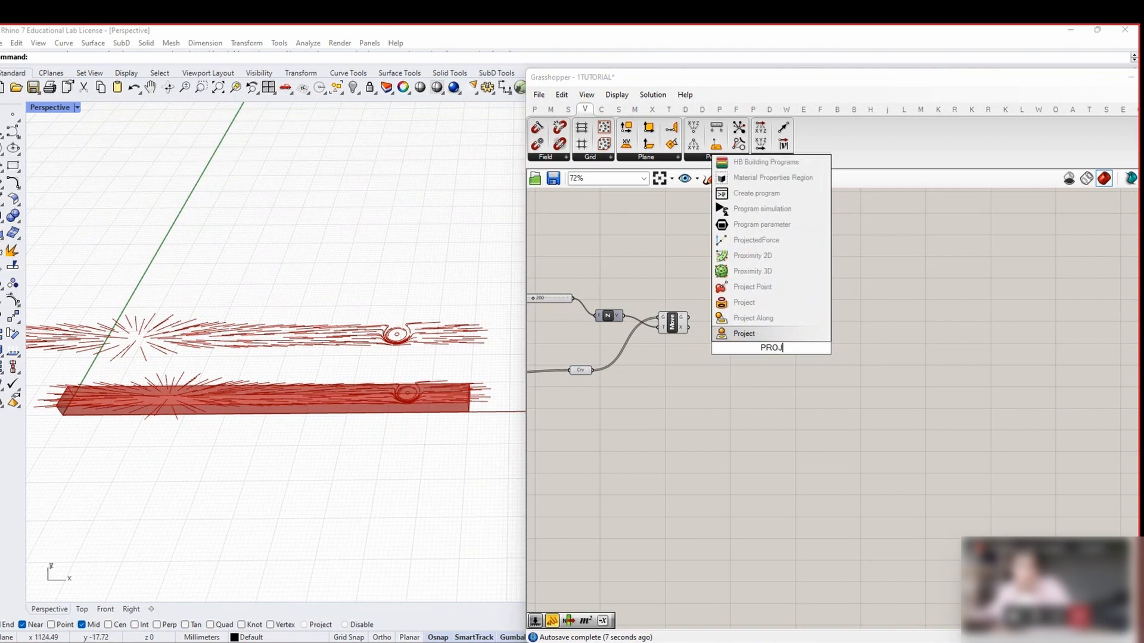
click(748, 319)
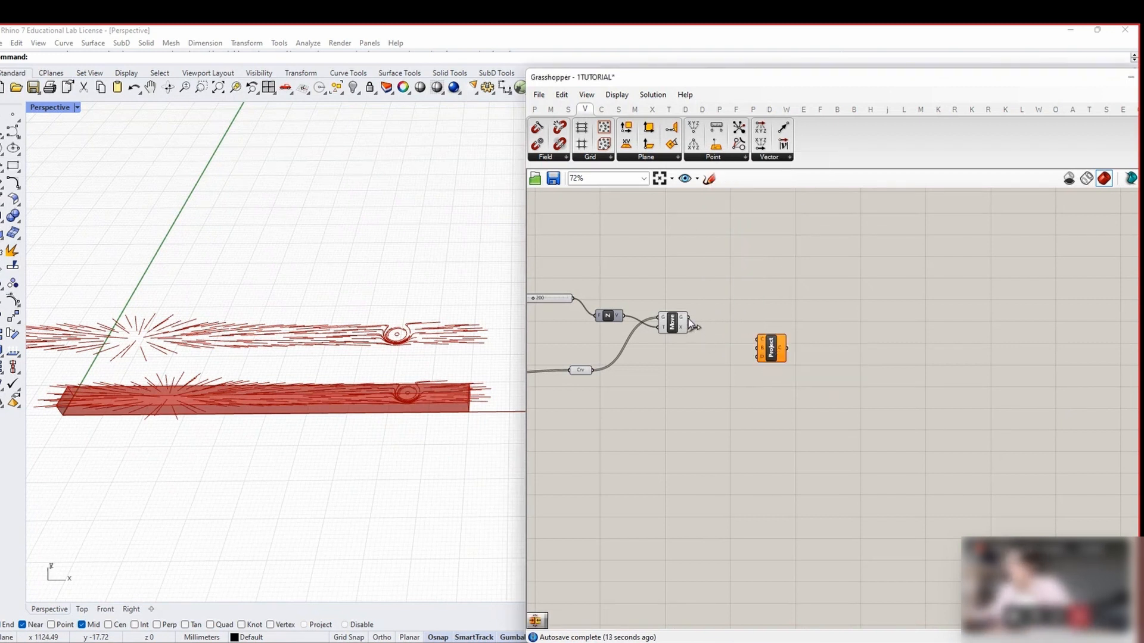
right_drag(620, 403, 786, 392)
scroll(713, 408, down, 2)
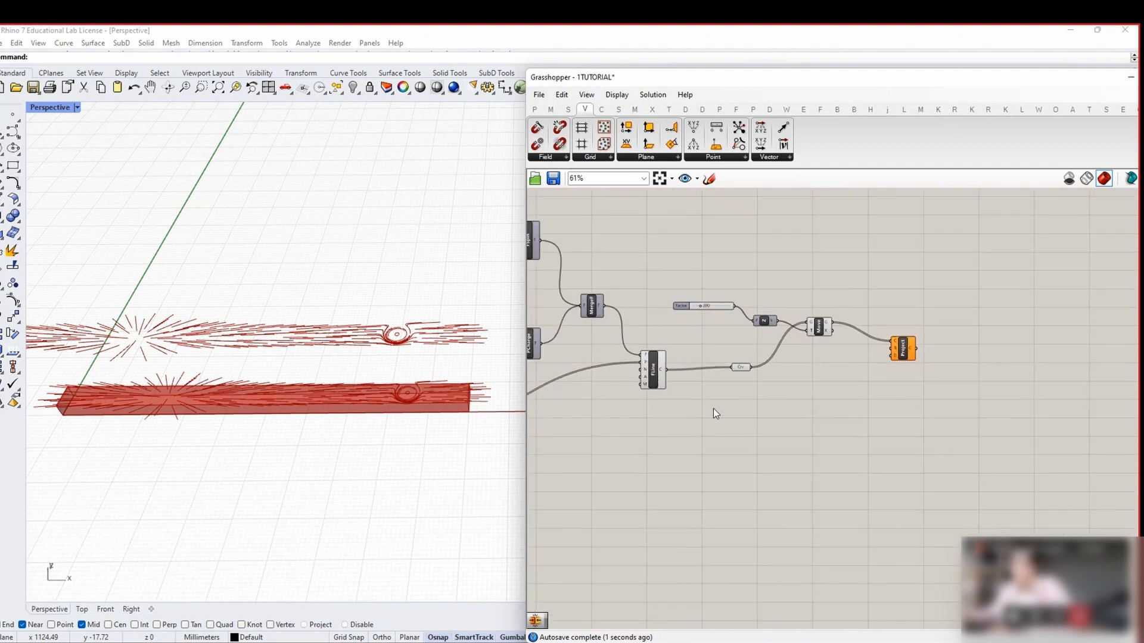
right_drag(594, 454, 890, 412)
right_drag(666, 334, 796, 440)
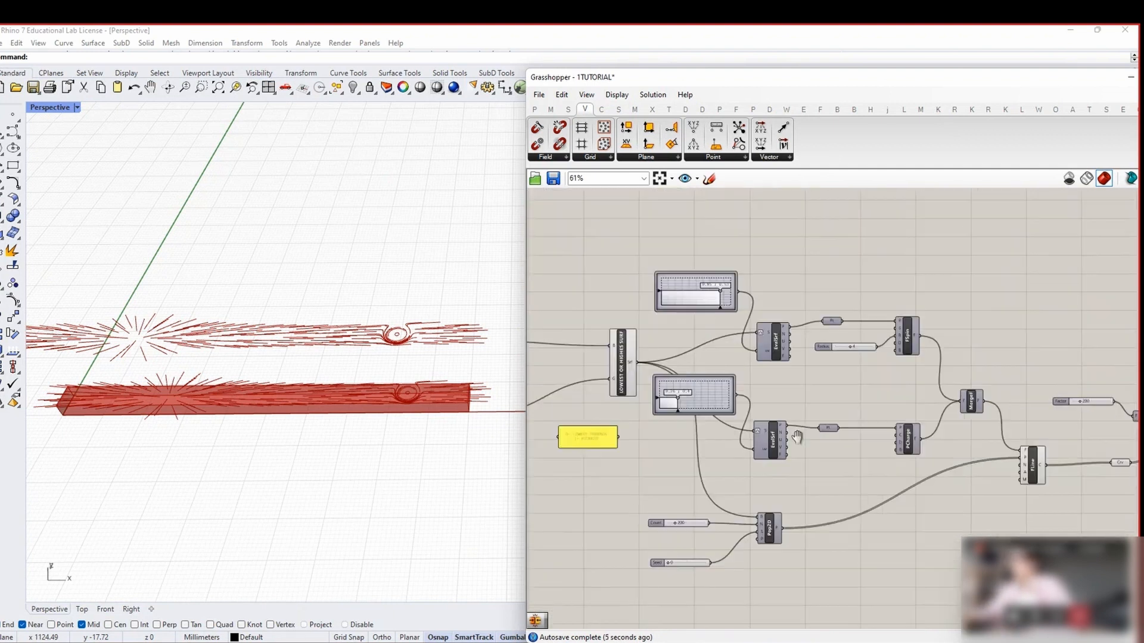
click(630, 361)
scroll(724, 355, down, 3)
scroll(1034, 435, up, 6)
drag(638, 362, 1089, 364)
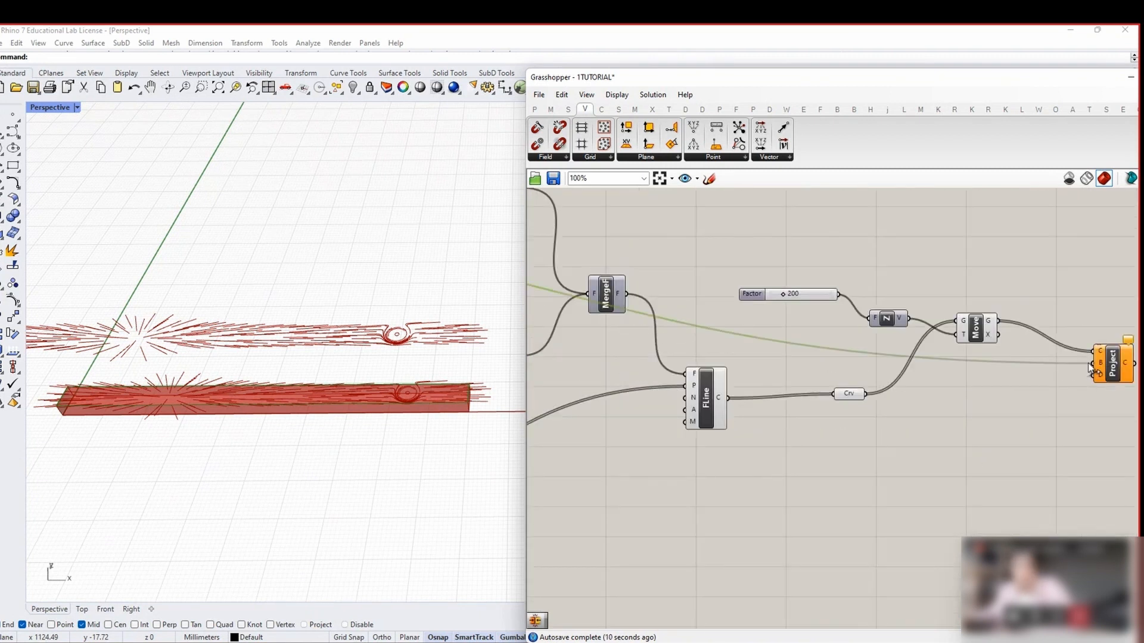
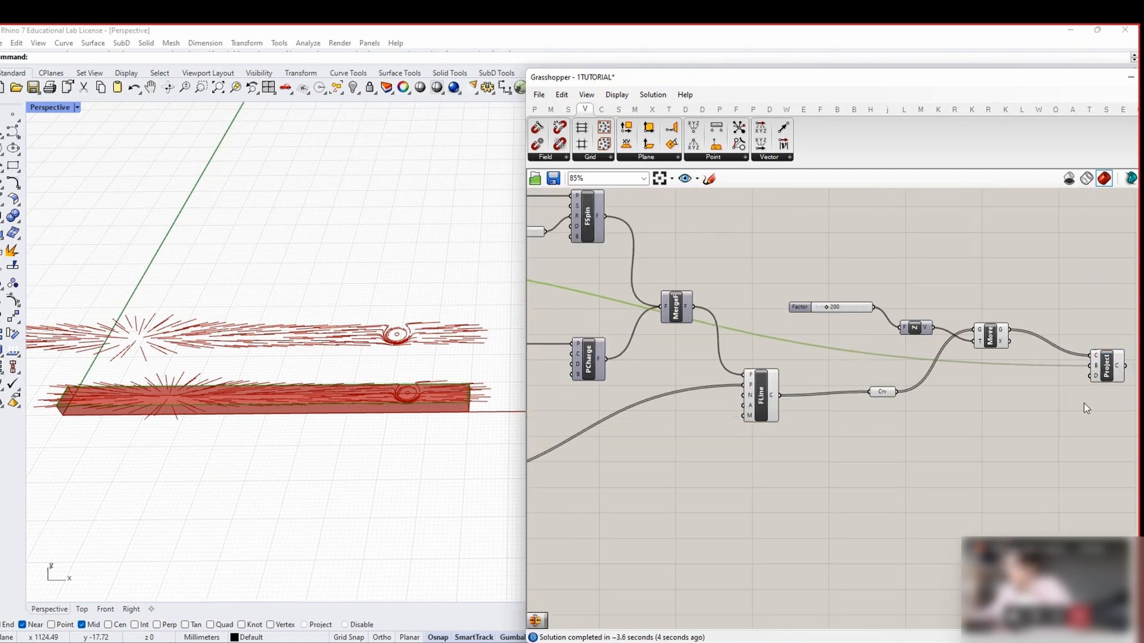
Add a Unit Z component beside the Project component
scroll(1084, 403, up, 3)
click(946, 367)
mouse_move(919, 377)
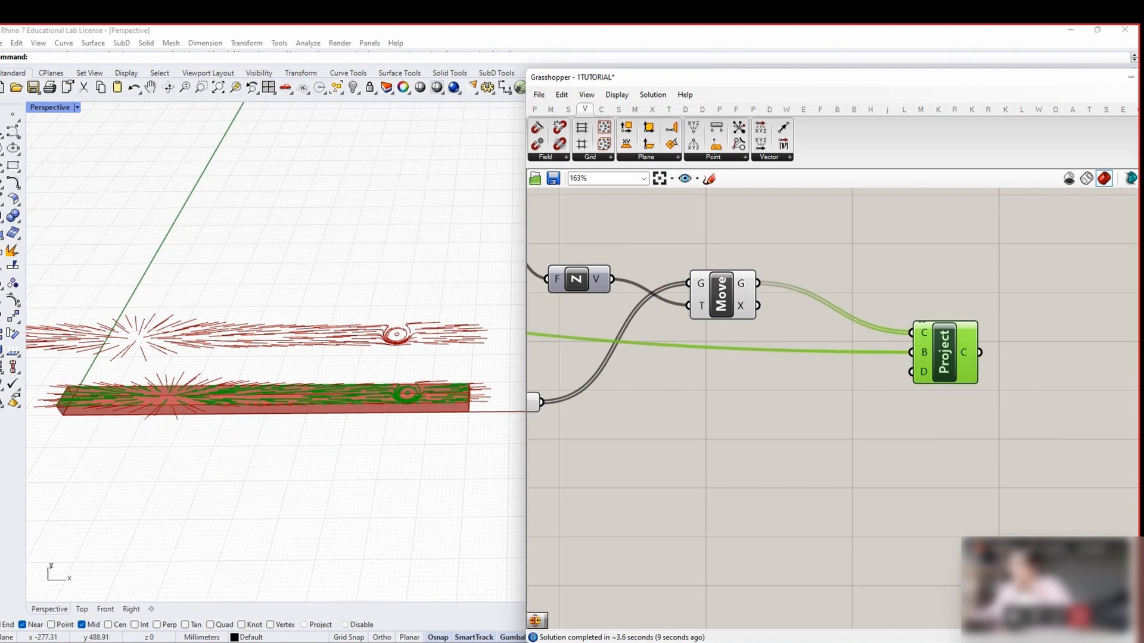
click(840, 410)
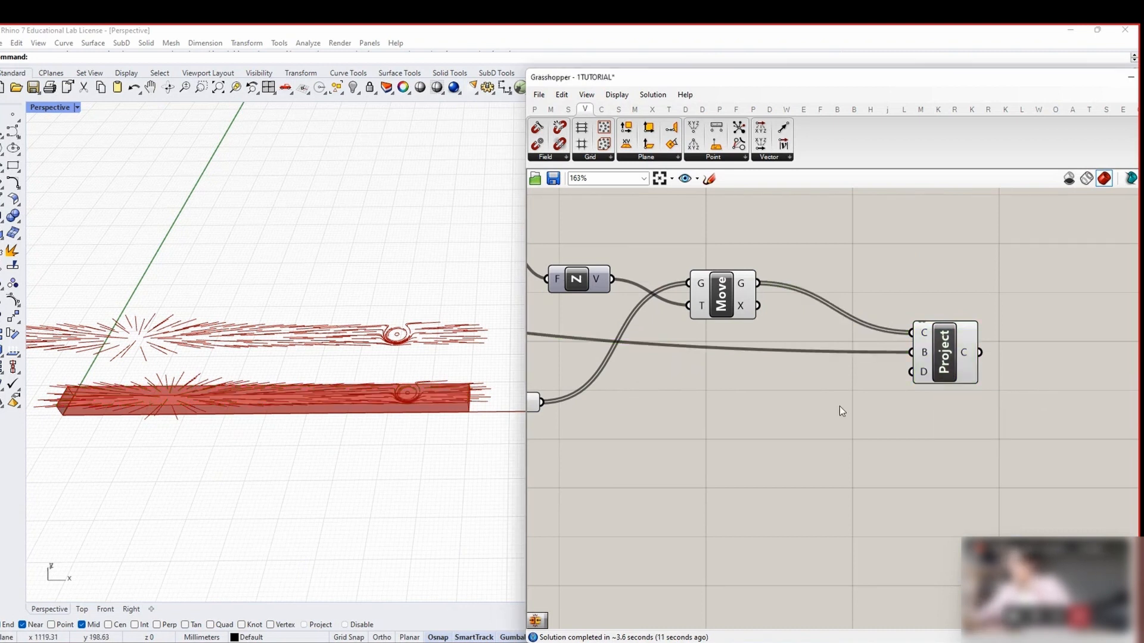
double_click(840, 407)
text(z)
click(830, 392)
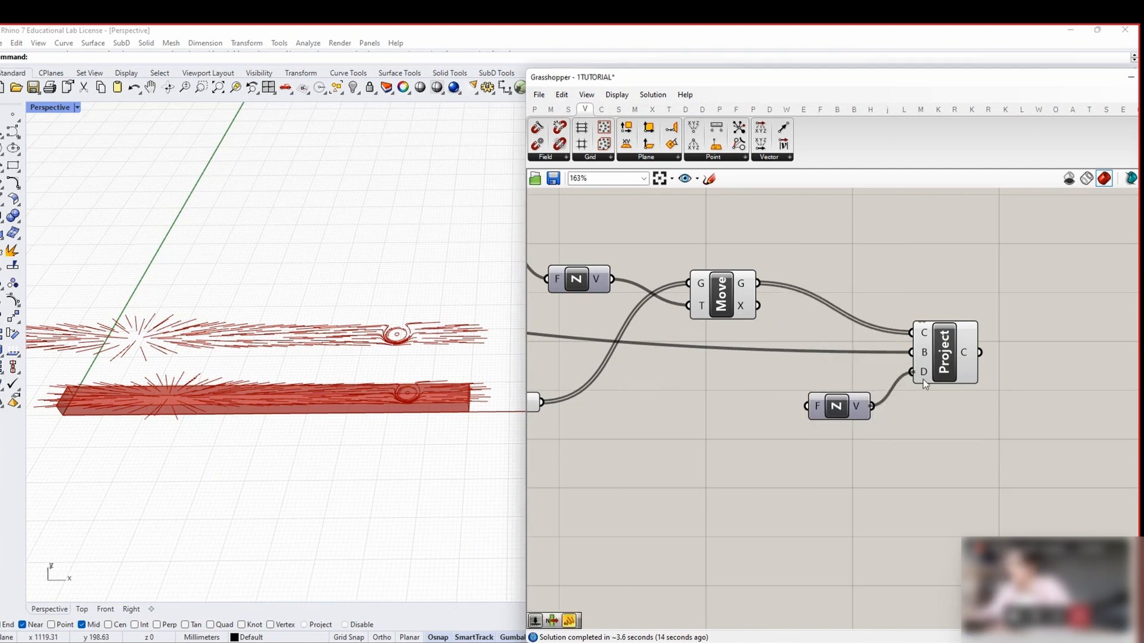
Feed the Unit Z factor from a panel holding -1 so the projection points downward
scroll(667, 447, down, 2)
right_drag(615, 404, 834, 445)
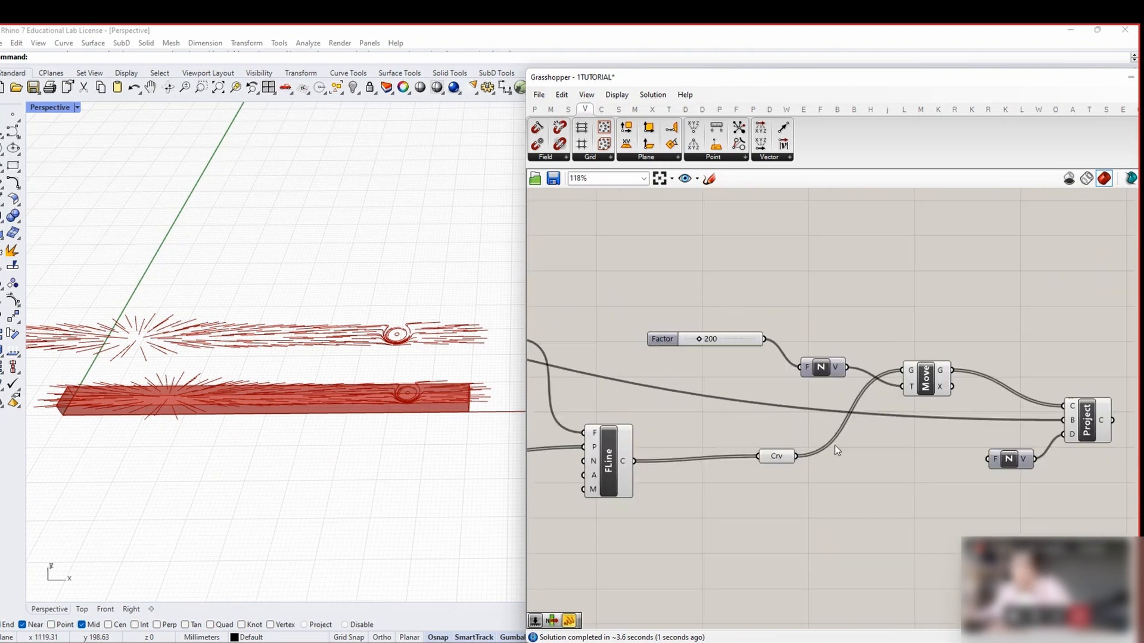
right_drag(1003, 463, 797, 438)
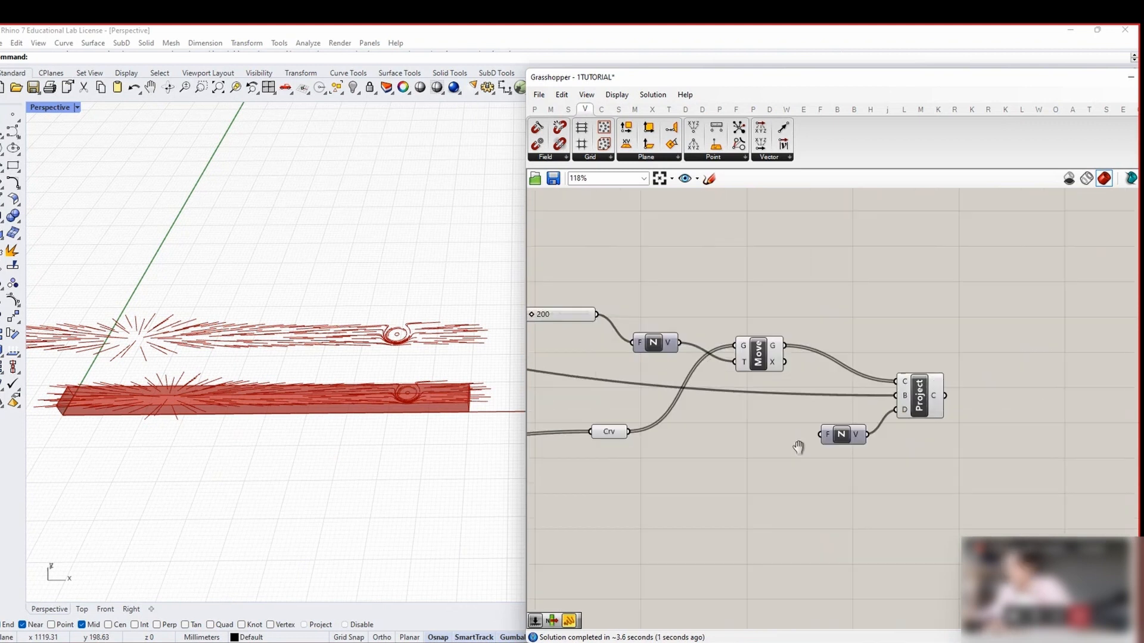
double_click(716, 448)
text(//-1)
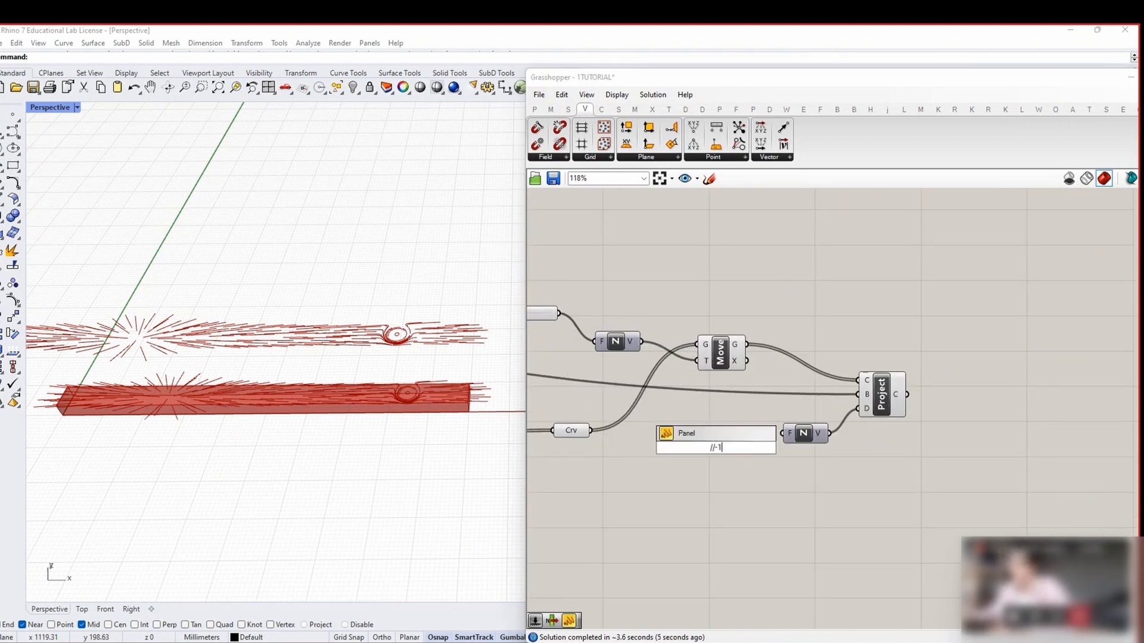
key(Return)
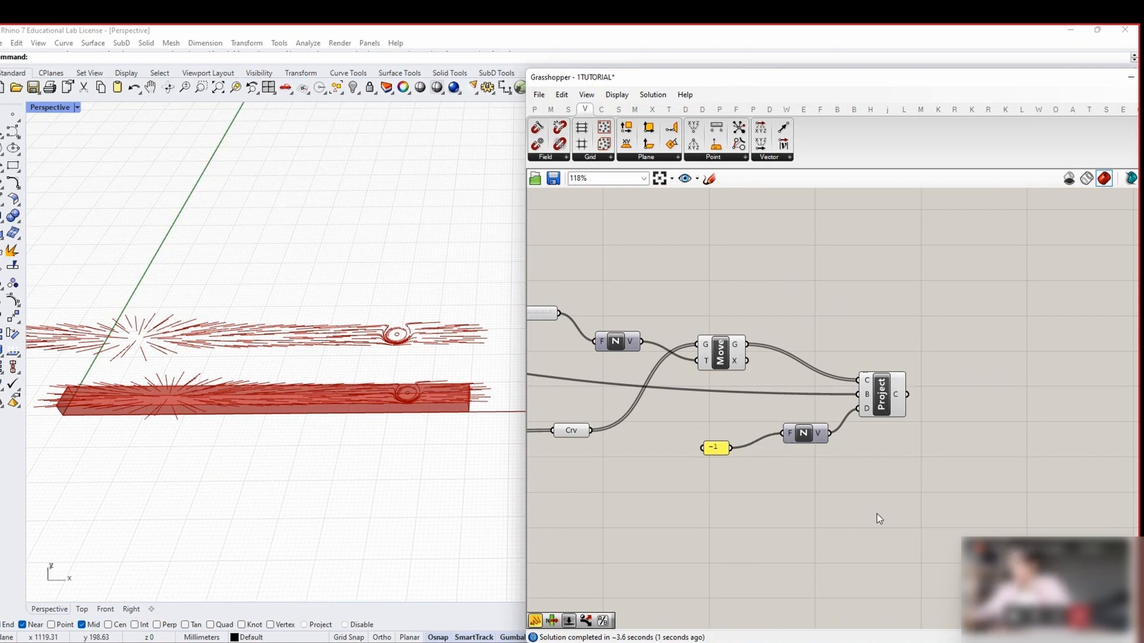
scroll(910, 451, down, 2)
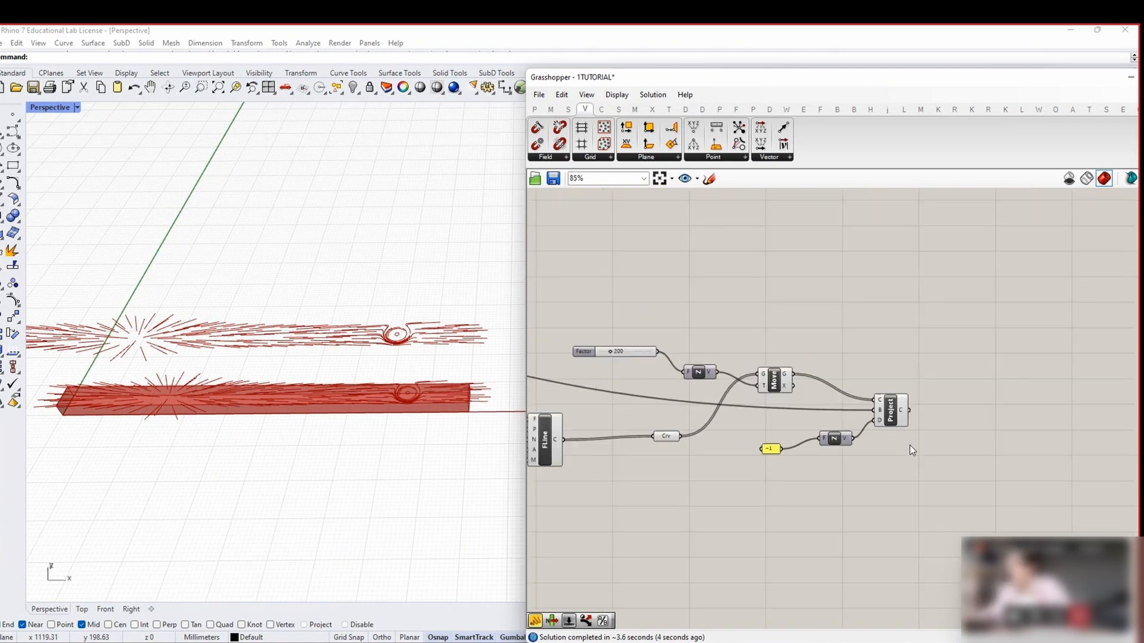
Turn preview off for all components, then back on for Project only
key(ctrl+a)
middle_click(900, 449)
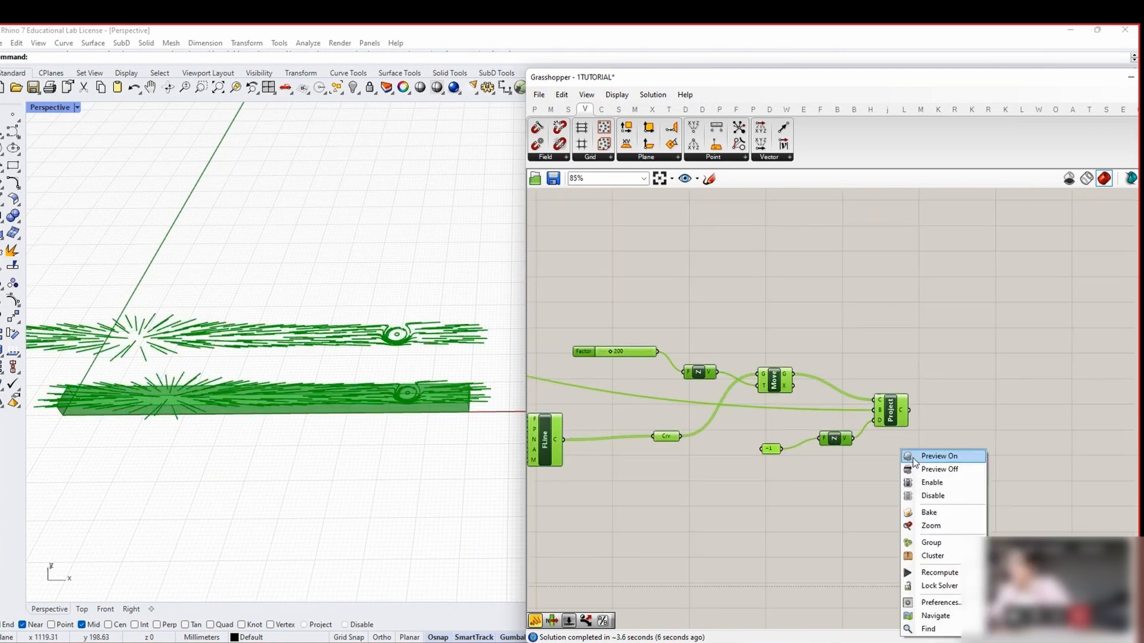
click(918, 472)
click(892, 411)
right_drag(887, 349, 890, 351)
middle_click(893, 353)
click(914, 363)
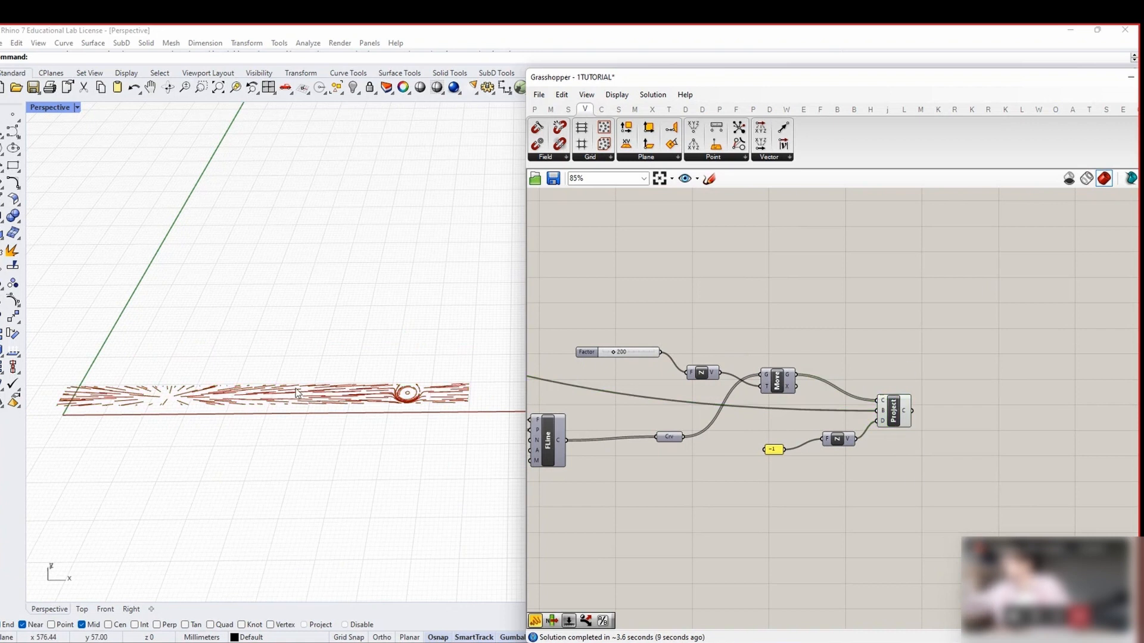
right_drag(292, 373, 334, 387)
scroll(943, 456, up, 3)
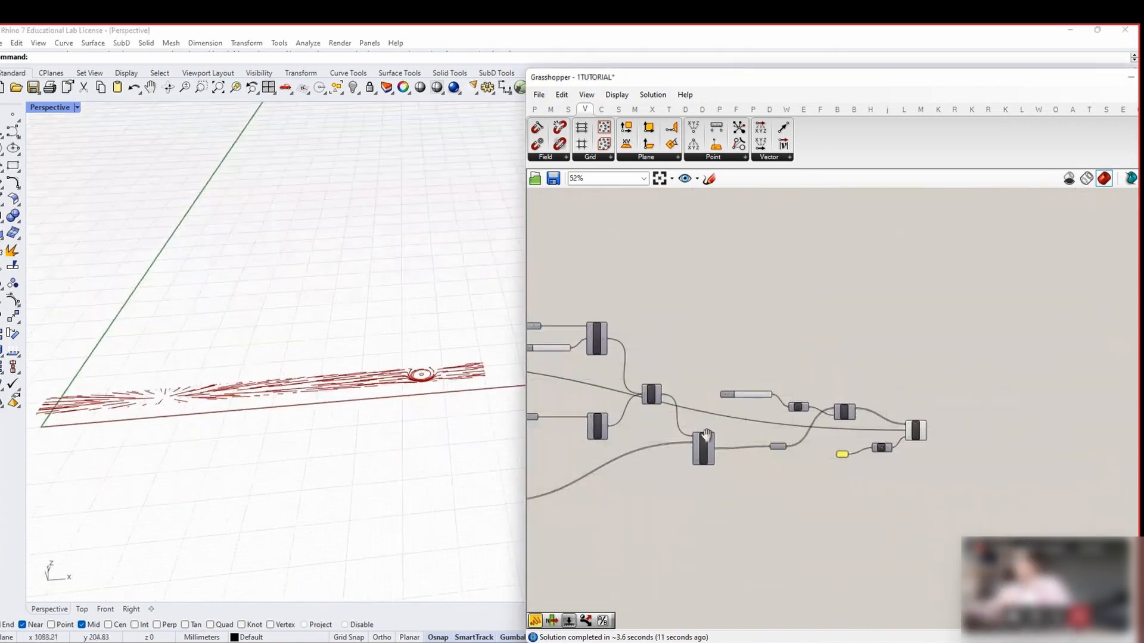
Simplify Project's curve output and inspect the projected curves across the plank in Rhino
drag(916, 432, 925, 438)
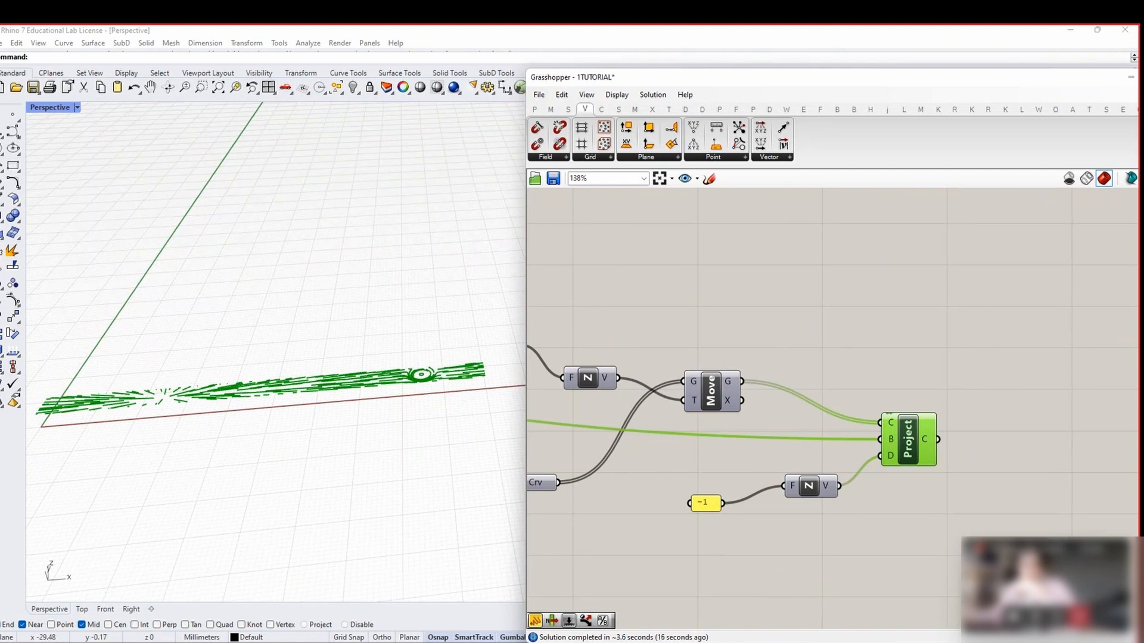
right_click(924, 441)
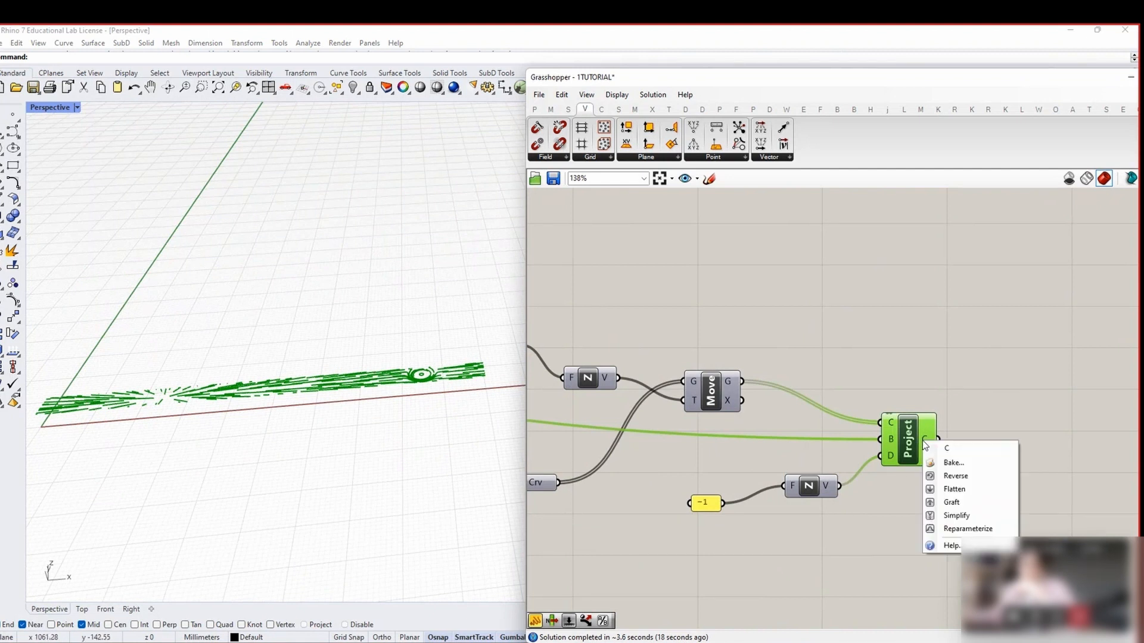
click(945, 516)
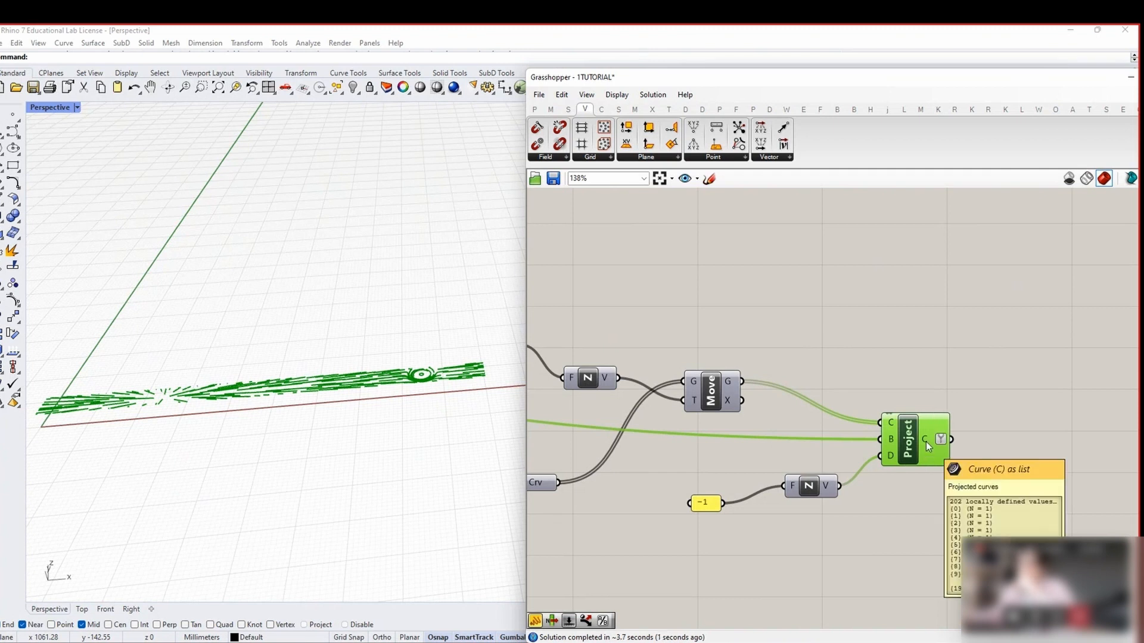
right_drag(309, 372, 315, 455)
scroll(315, 456, up, 8)
scroll(316, 457, down, 9)
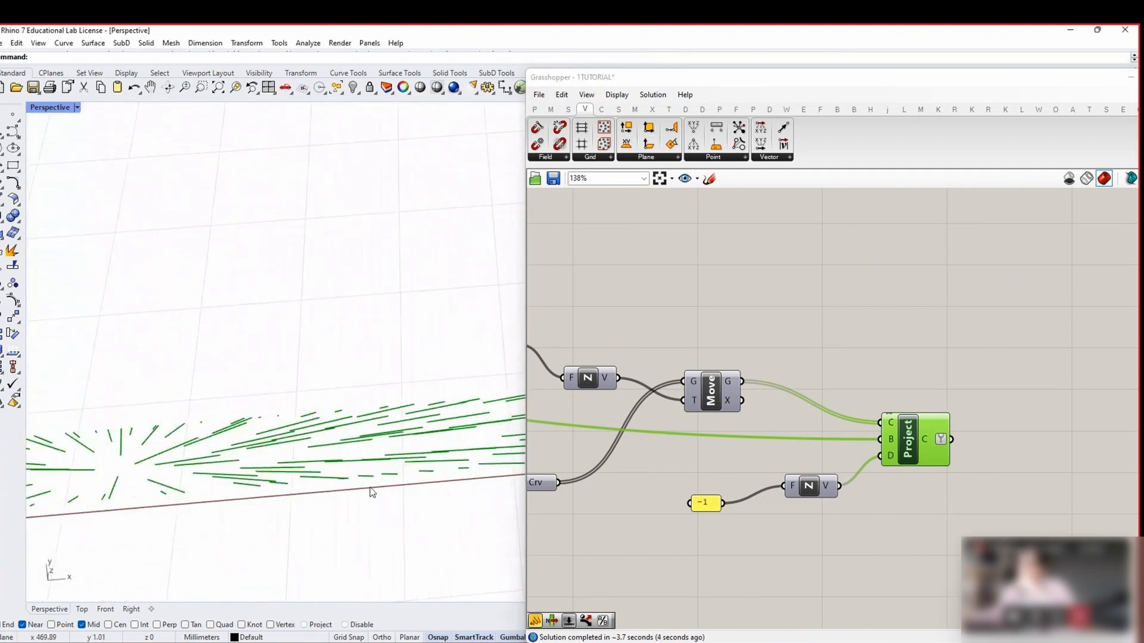
shift+right_drag(382, 529, 317, 517)
scroll(286, 490, up, 3)
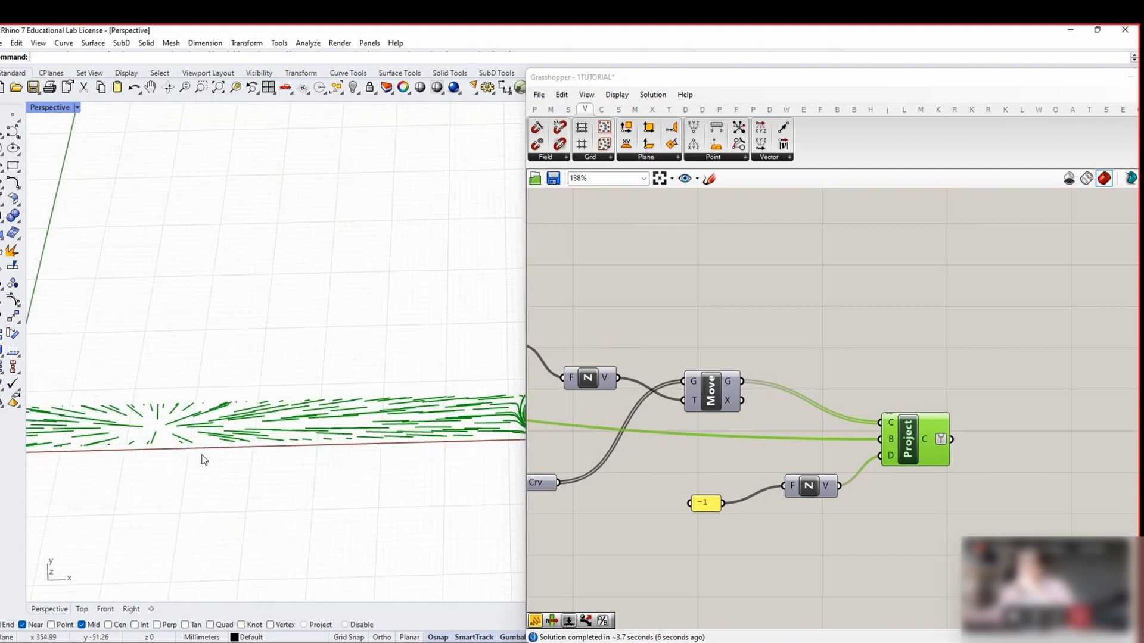
scroll(91, 440, up, 5)
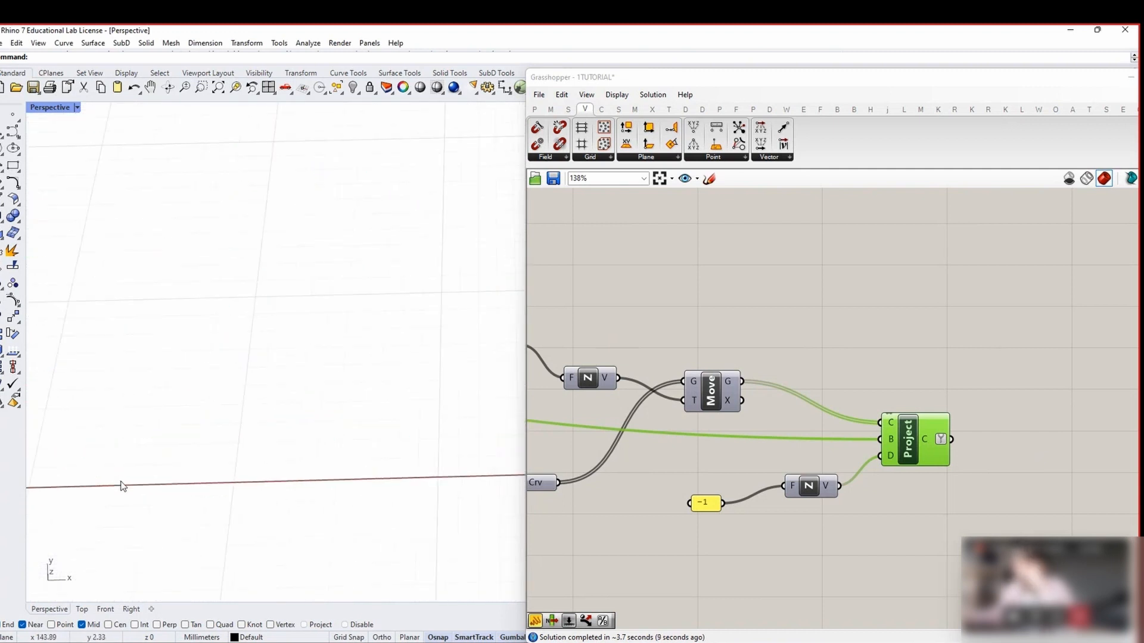
scroll(85, 407, up, 5)
scroll(106, 415, up, 5)
scroll(106, 414, down, 5)
right_drag(106, 414, 111, 423)
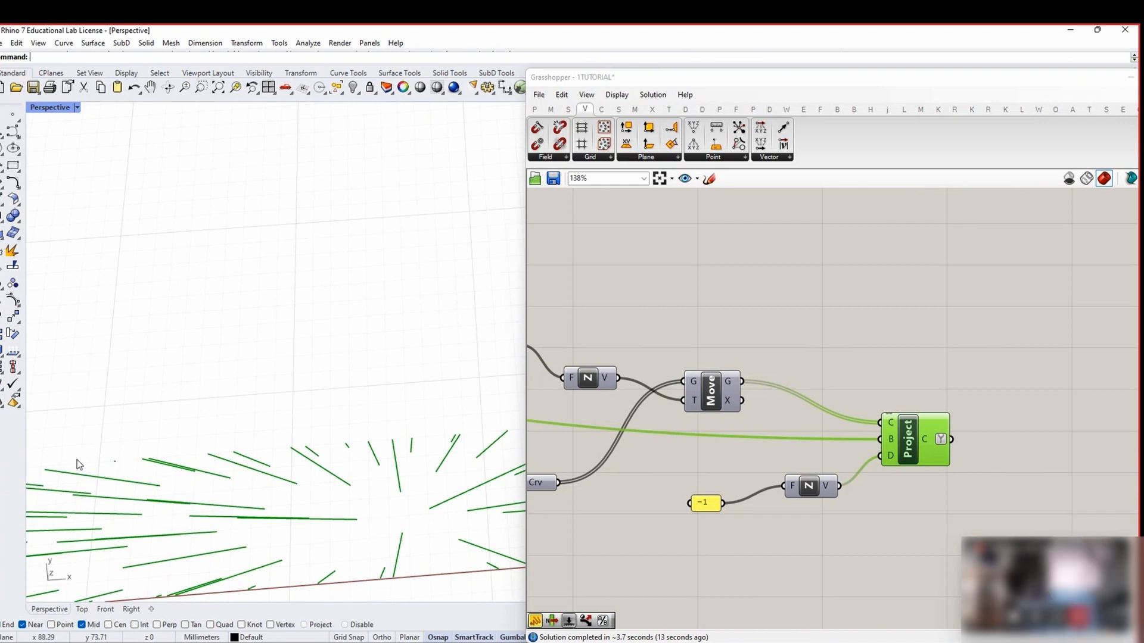
scroll(133, 446, down, 5)
scroll(132, 446, up, 8)
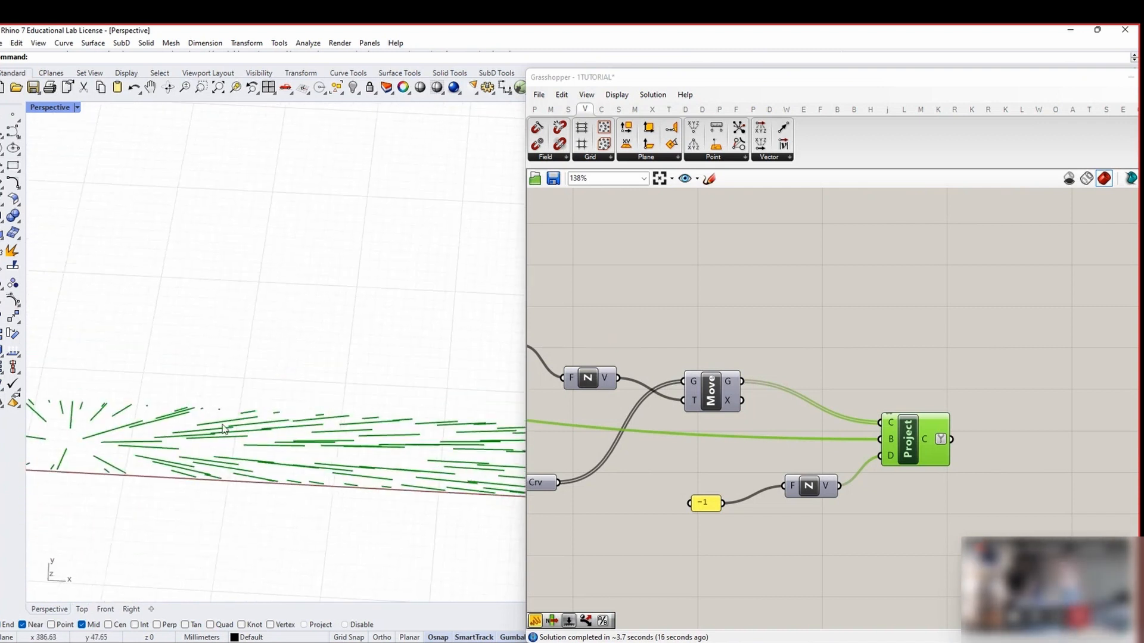
scroll(223, 416, up, 3)
scroll(223, 430, down, 8)
right_drag(103, 439, 118, 441)
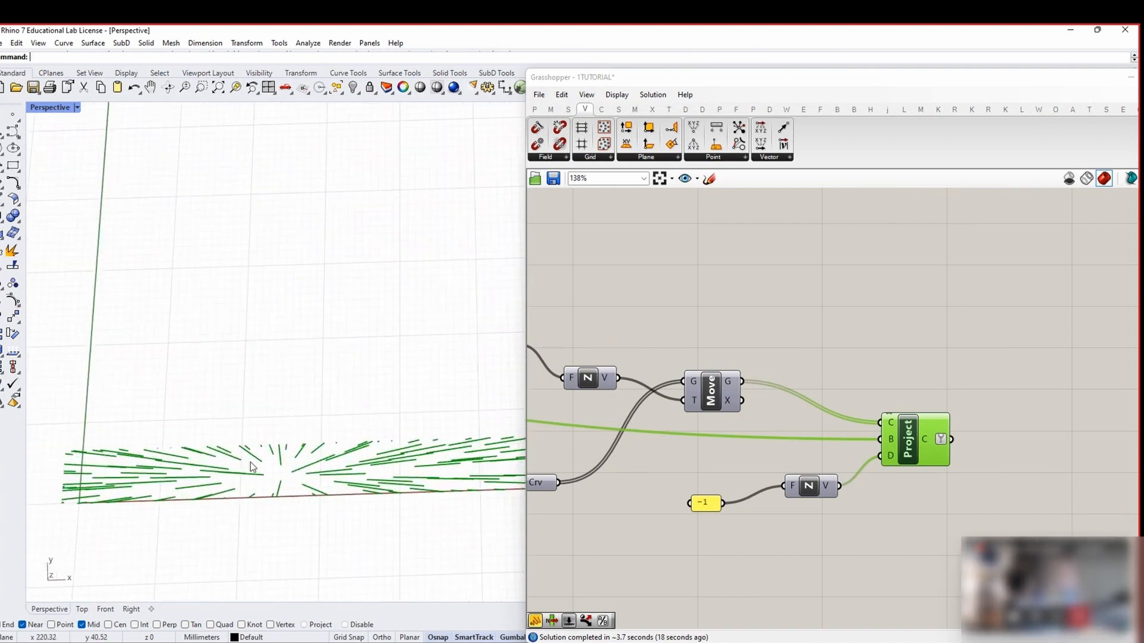
scroll(118, 440, up, 6)
scroll(119, 441, down, 9)
mouse_move(391, 458)
shift+right_down()
mouse_move(217, 472)
mouse_move(383, 453)
shift+right_up()
right_drag(1014, 460, 850, 445)
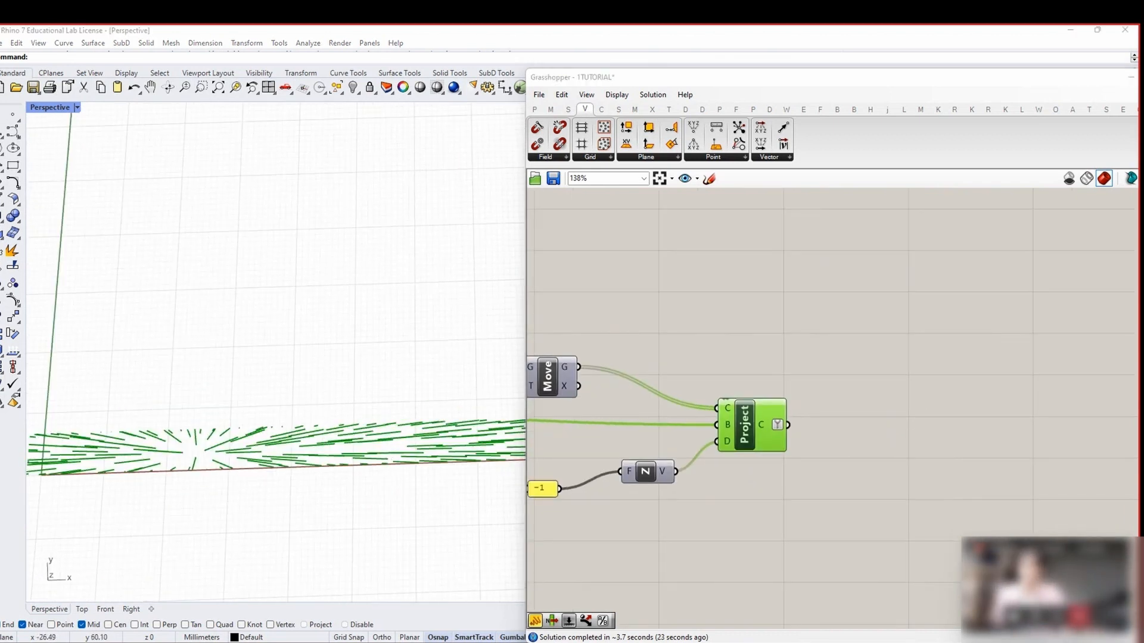
Add a Curve parameter after Project to collect the projected curves
click(958, 434)
right_drag(921, 406, 755, 385)
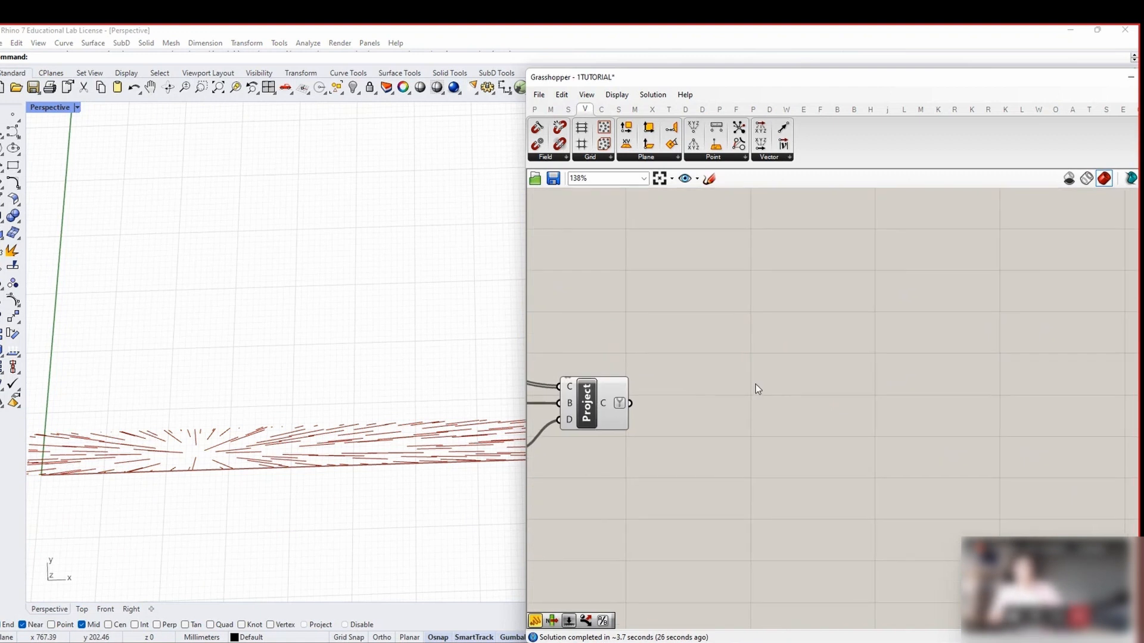
double_click(756, 384)
text(CURVE)
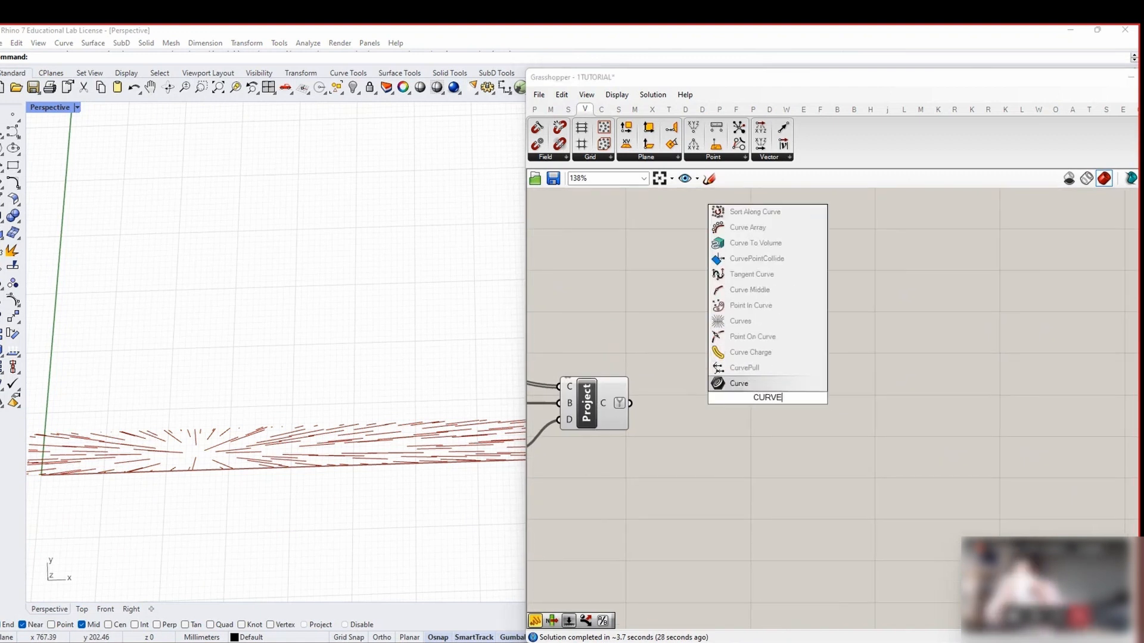
key(Return)
drag(632, 403, 910, 405)
scroll(928, 432, down, 2)
scroll(929, 432, down, 6)
right_drag(644, 435, 755, 427)
click(977, 433)
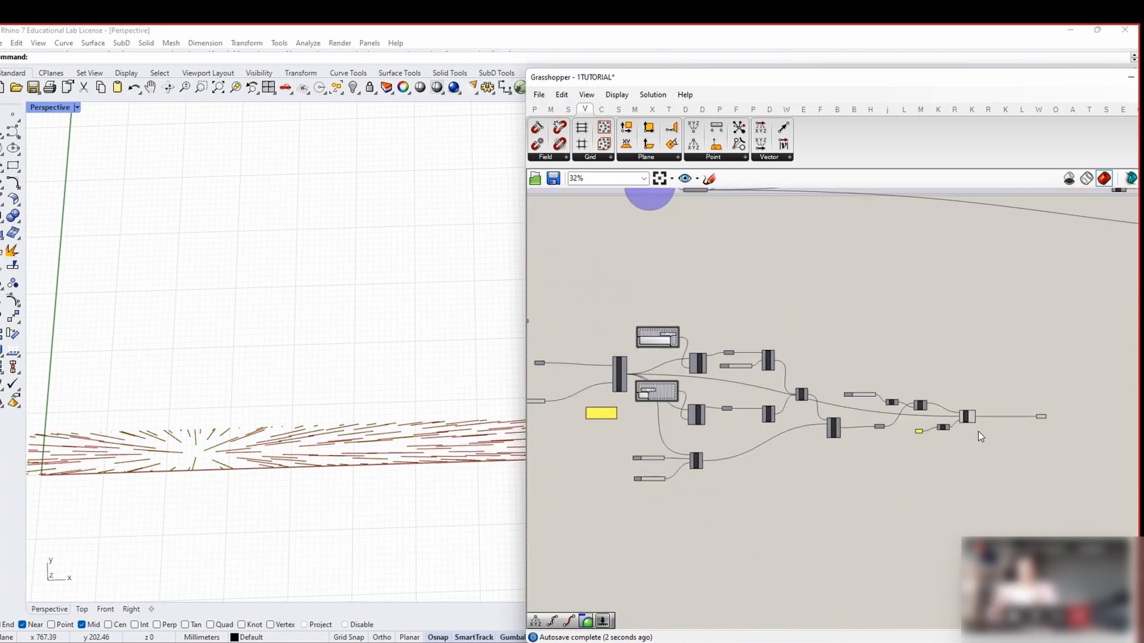
scroll(972, 424, up, 7)
Move the LOWEST OR HIGHEST SURF cluster left and route its output through a new Surface parameter
click(963, 408)
scroll(967, 421, down, 7)
drag(981, 499, 739, 399)
scroll(685, 394, up, 5)
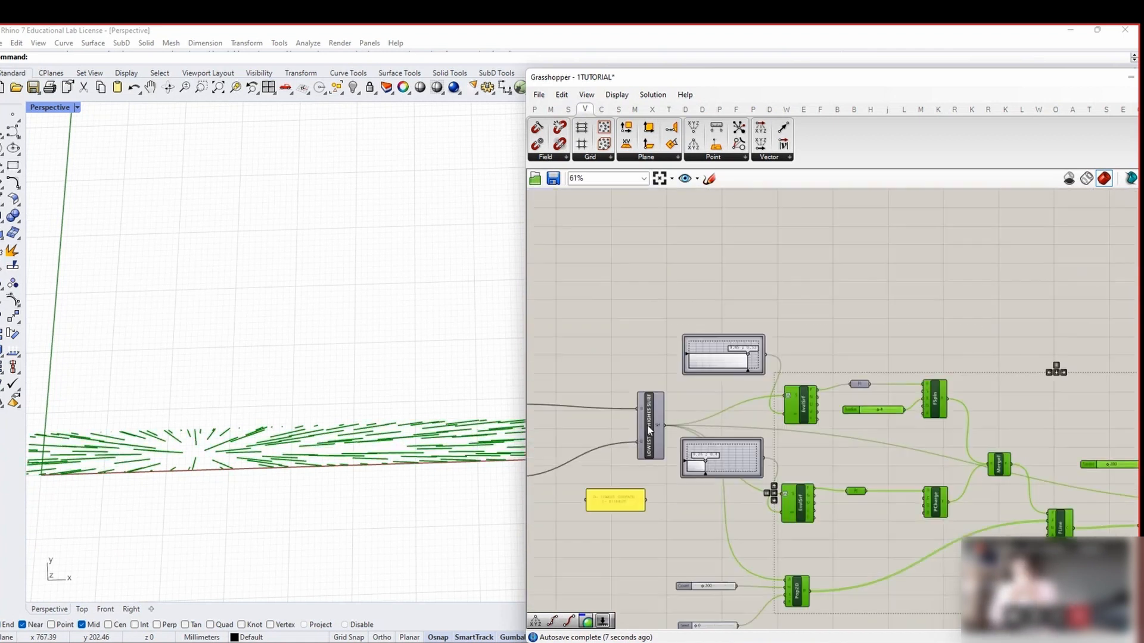
drag(650, 426, 574, 421)
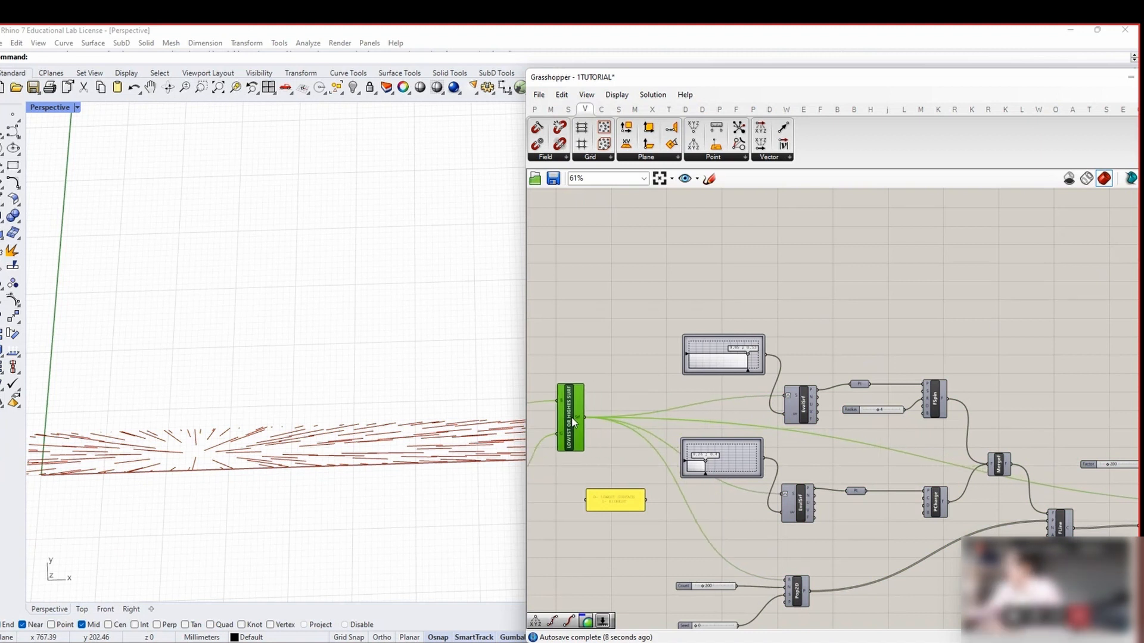
double_click(595, 452)
text(SURFACRE)
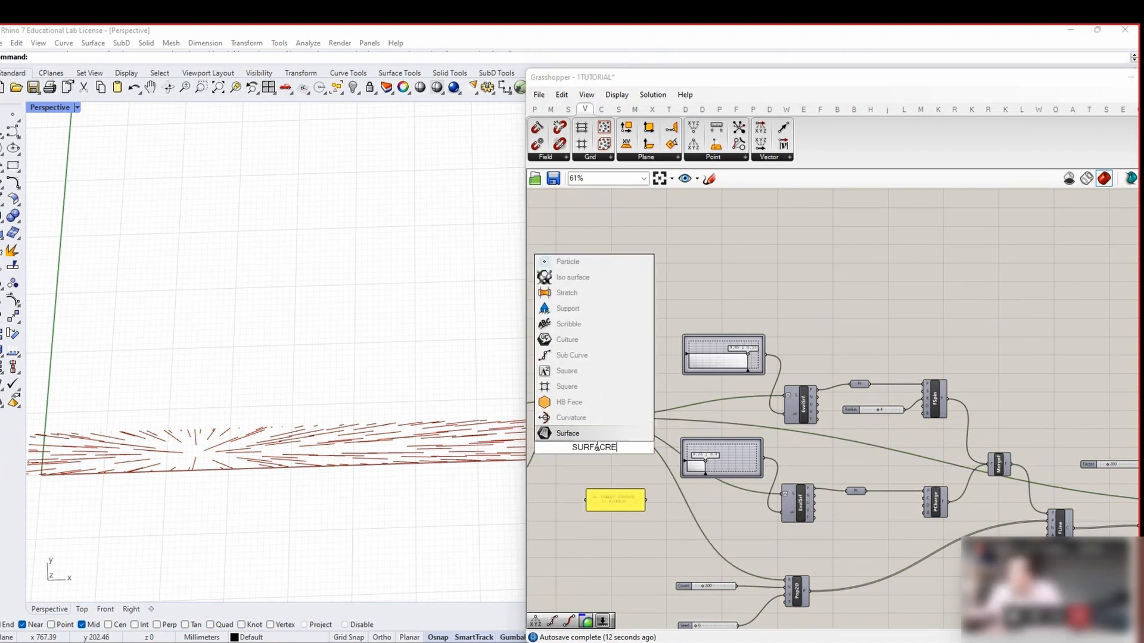
click(594, 434)
scroll(593, 434, up, 4)
ctrl+shift+drag(577, 403, 614, 462)
drag(601, 459, 651, 408)
drag(576, 403, 628, 410)
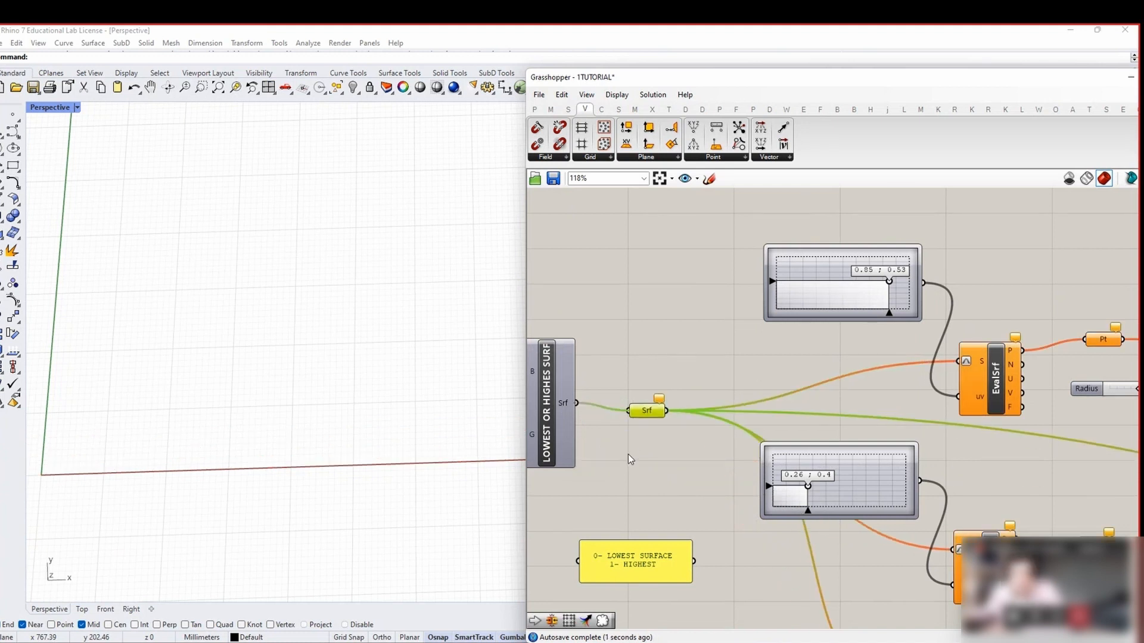
click(628, 454)
Group the field-line components and name the group 'CREATE FIELD LINES AND PROJECT'
scroll(627, 447, down, 5)
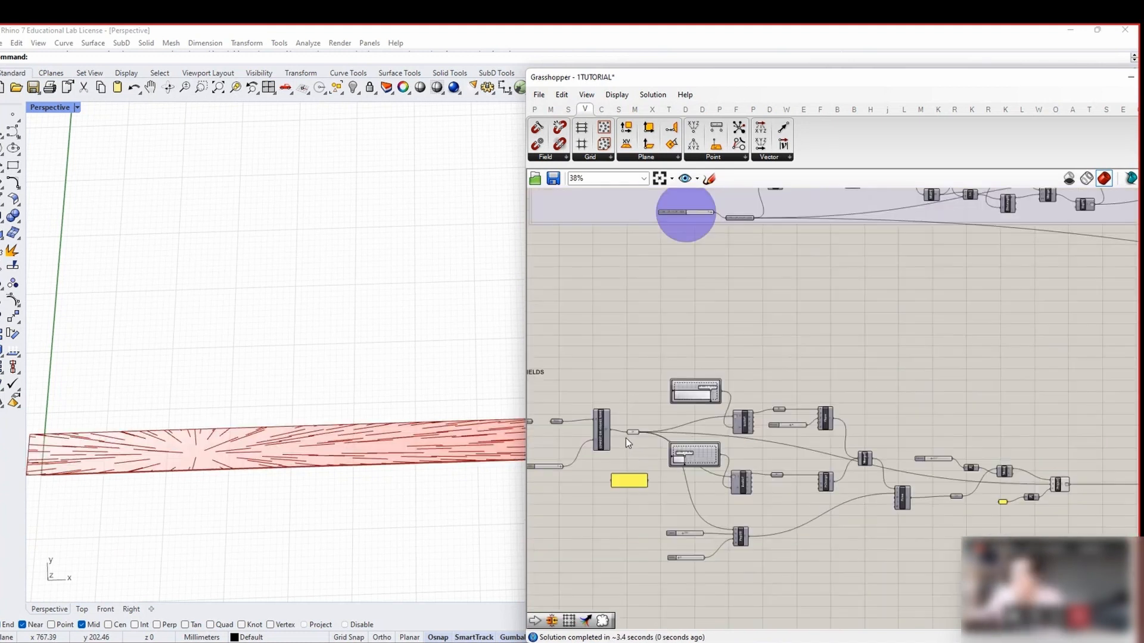
drag(633, 480, 629, 480)
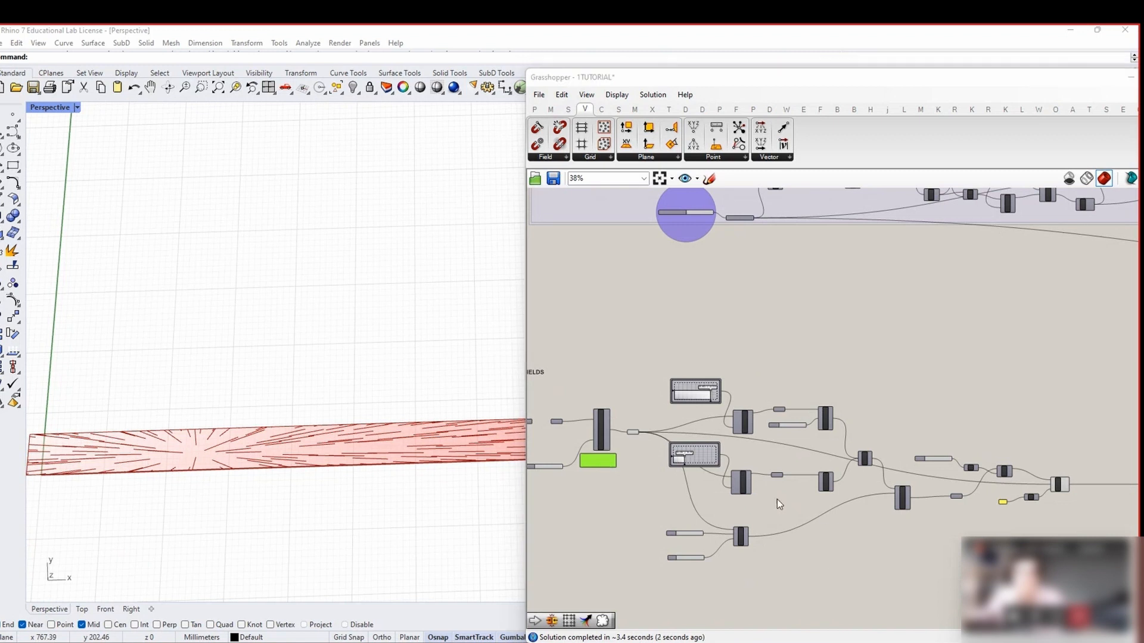
right_drag(980, 471, 846, 413)
scroll(879, 418, down, 2)
drag(937, 519, 623, 324)
right_click(623, 313)
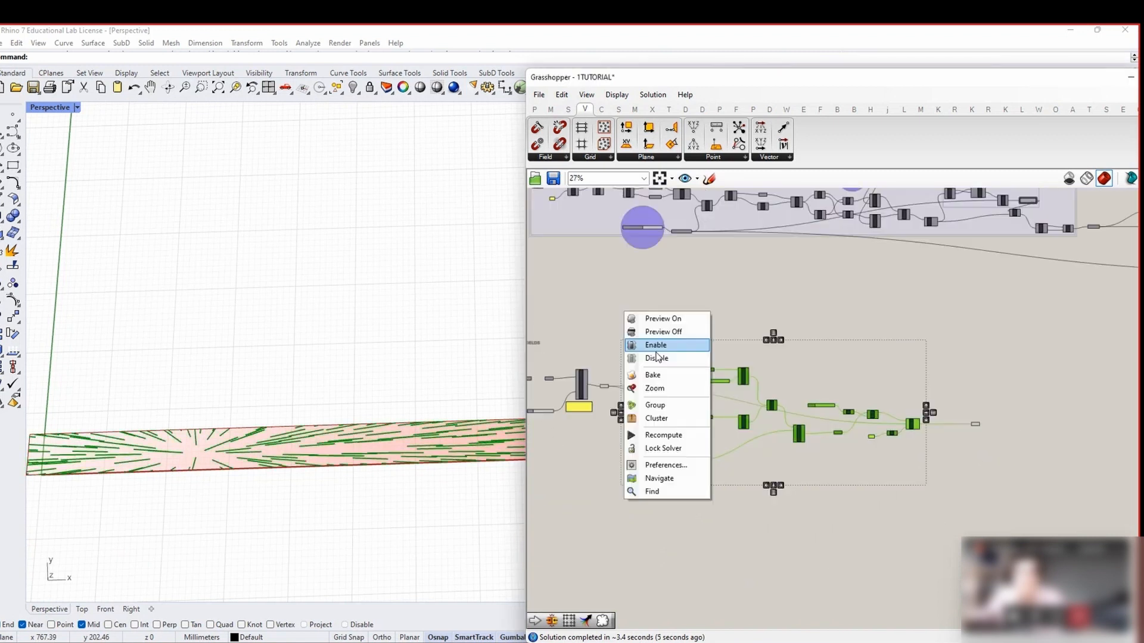
click(663, 405)
drag(771, 365, 799, 371)
right_click(811, 361)
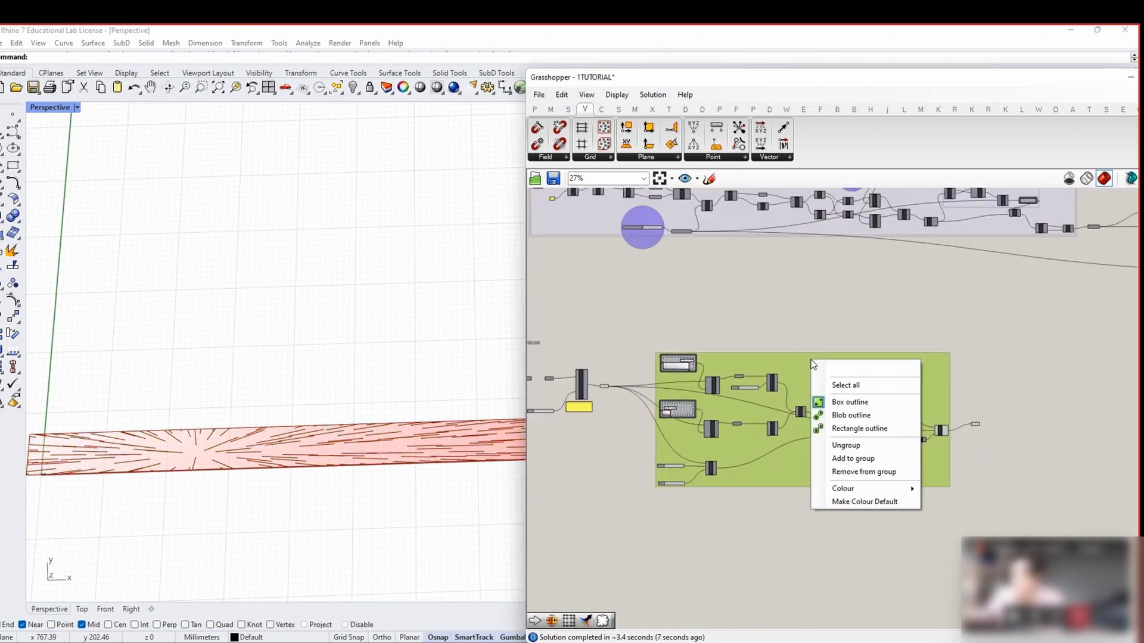
text(CREATE )
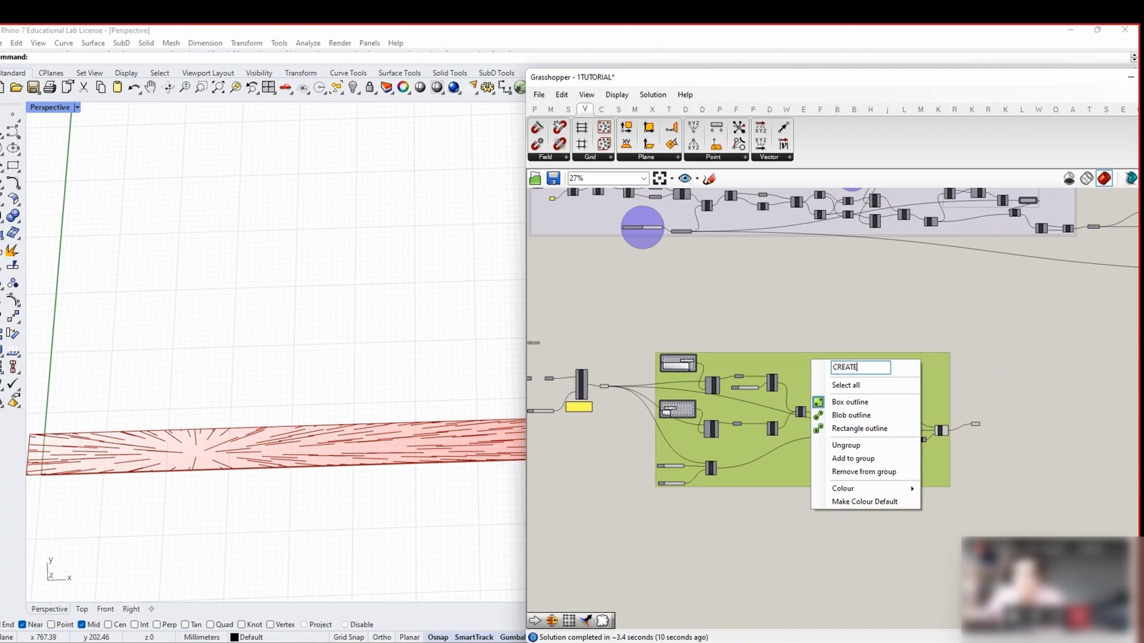
text(FILEDS)
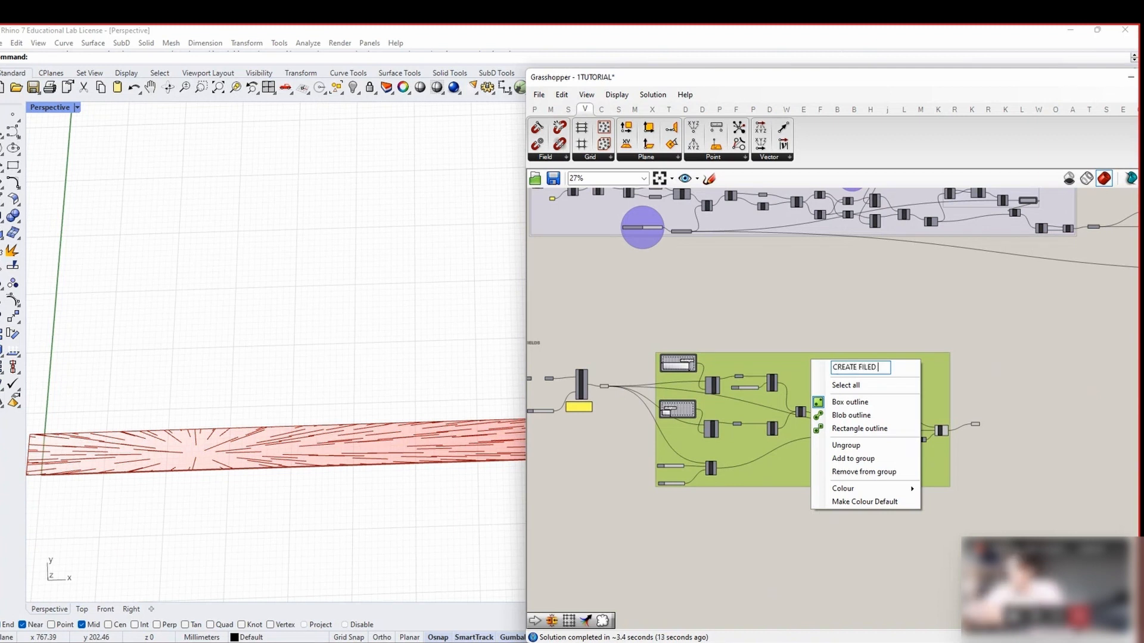
key(BackSpace)
text(LINES AND PROJEC)
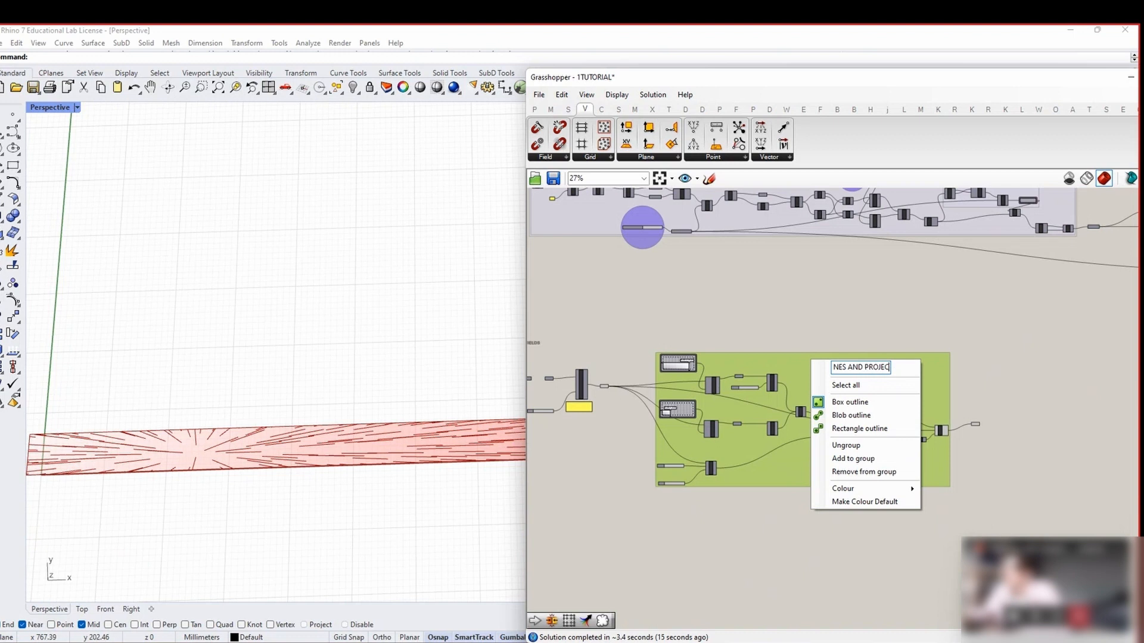
Add a Length component and wire the Crv curves into its C input
click(848, 324)
scroll(1014, 440, up, 7)
right_drag(1014, 440, 795, 438)
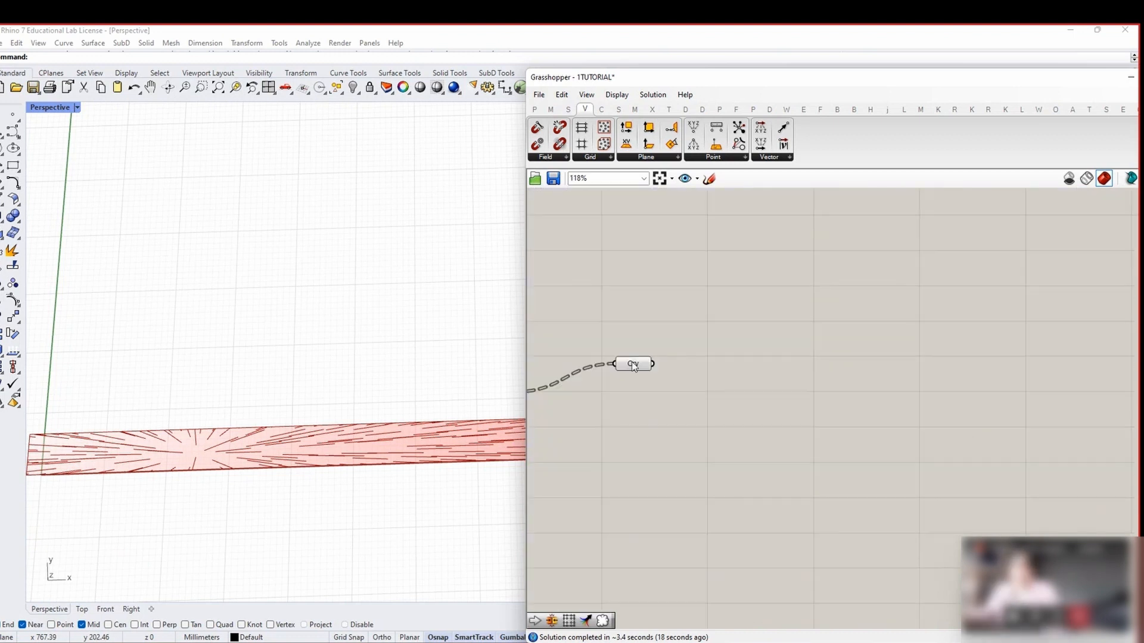
drag(632, 363, 631, 381)
click(724, 431)
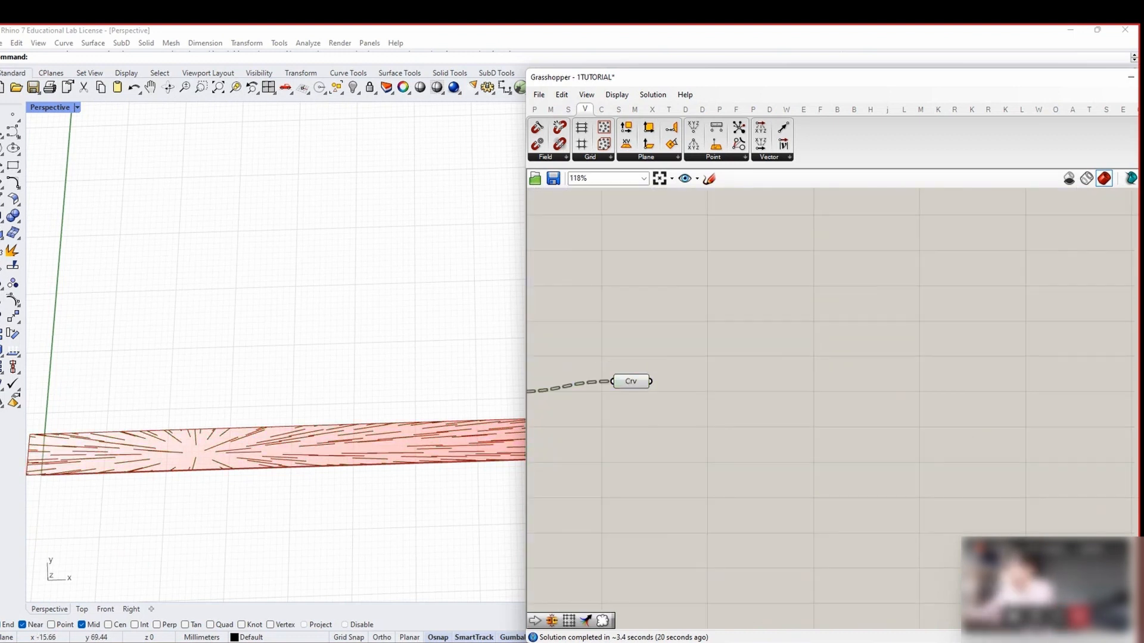
double_click(715, 384)
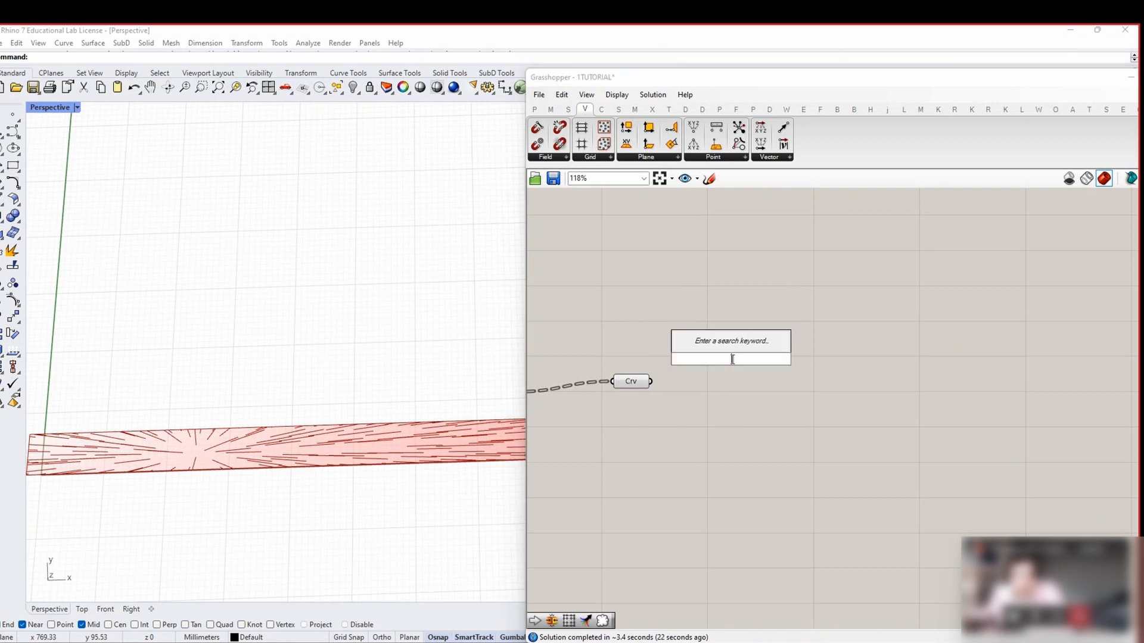
text(LEN)
click(710, 347)
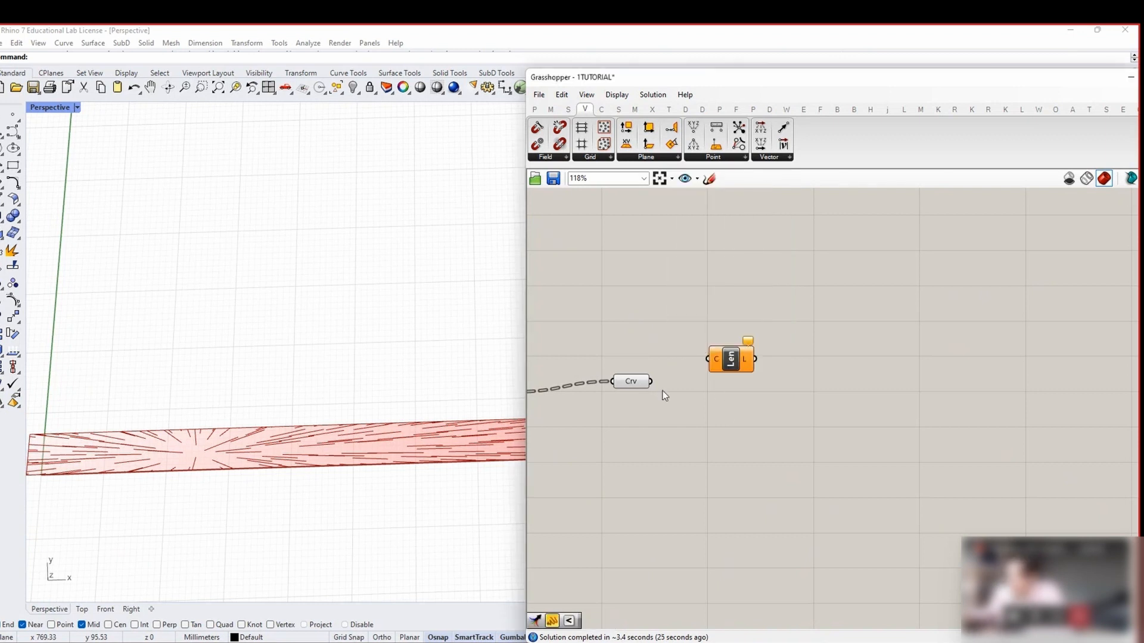
drag(651, 382, 709, 343)
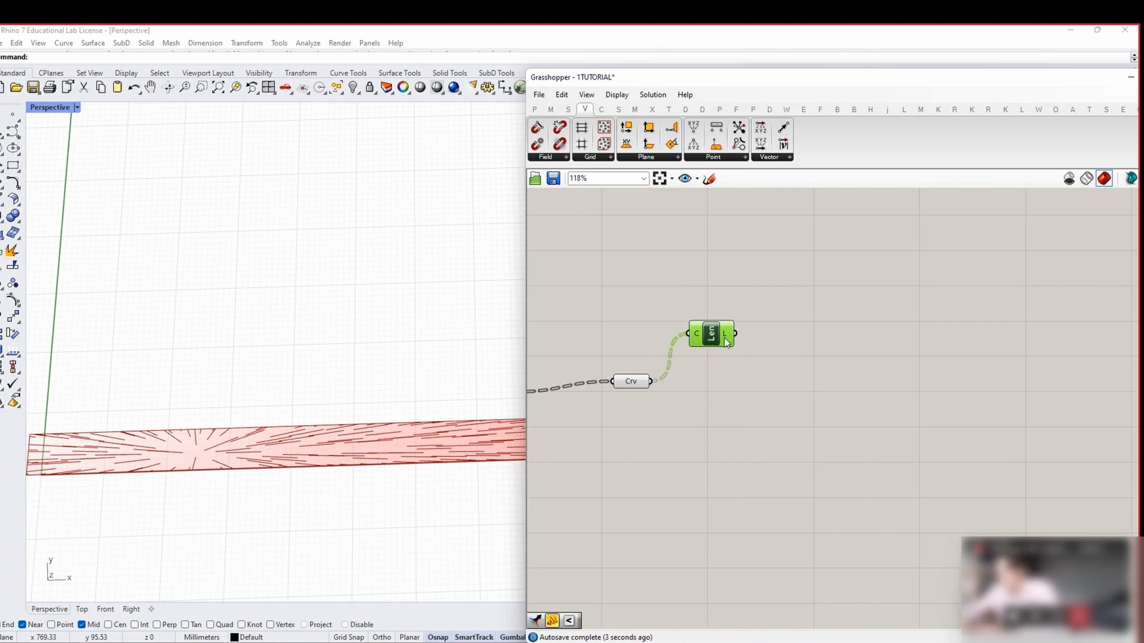
Add a Larger Than component comparing curve lengths against a panel value in B
mouse_move(727, 342)
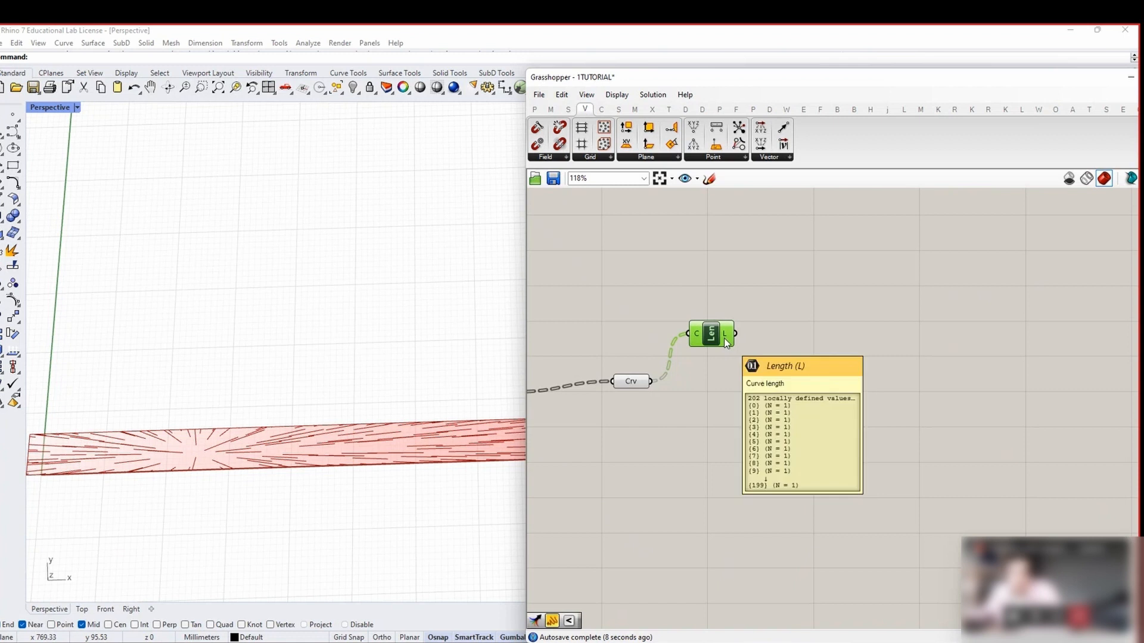
double_click(817, 376)
text(LARGER)
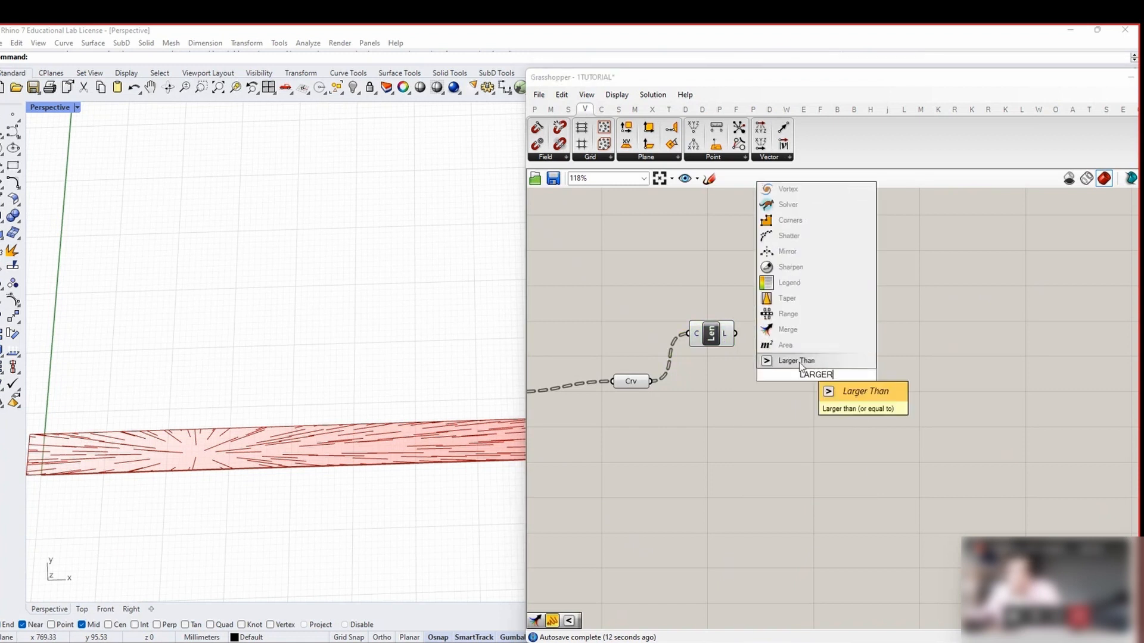
click(802, 361)
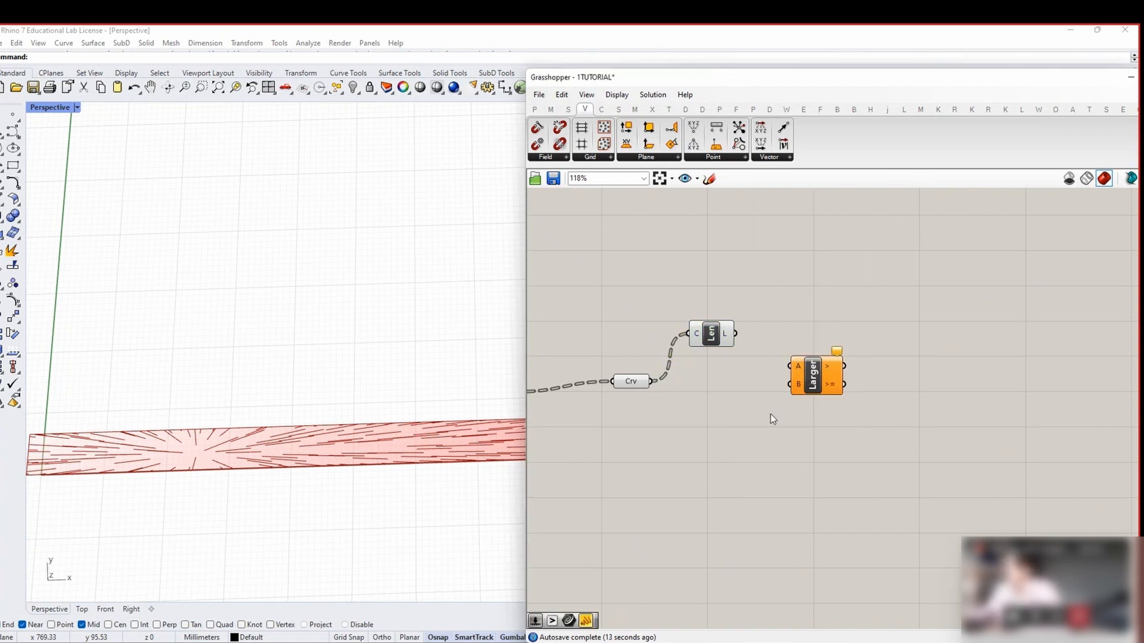
double_click(718, 430)
text(1)
key(Return)
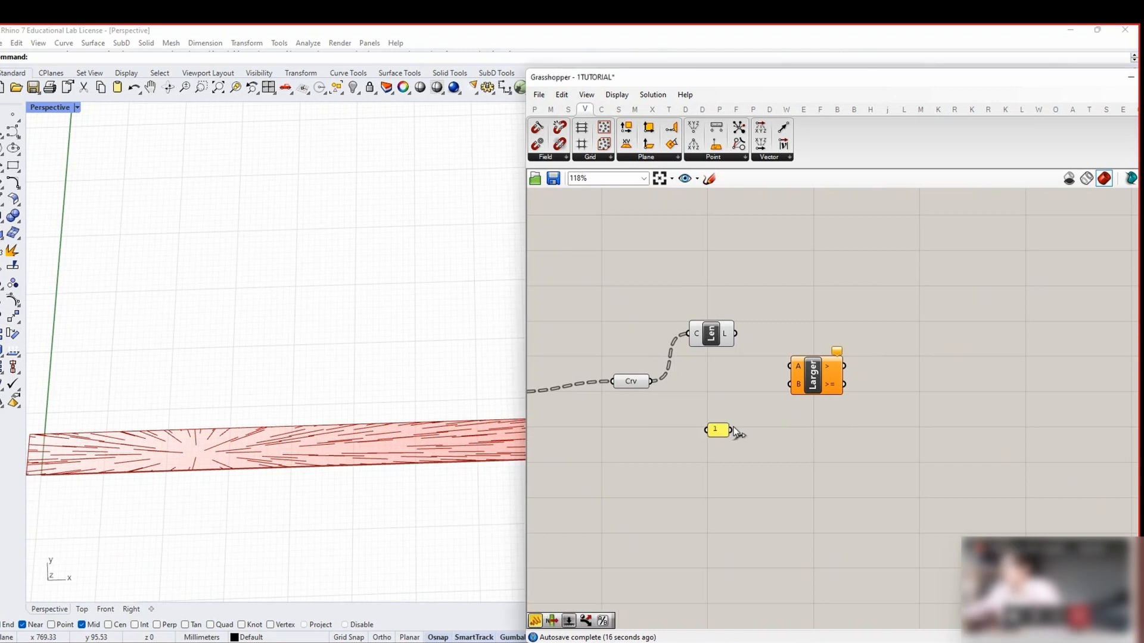
drag(721, 432, 790, 365)
Attach an empty panel to preview Larger's True/False results
click(535, 110)
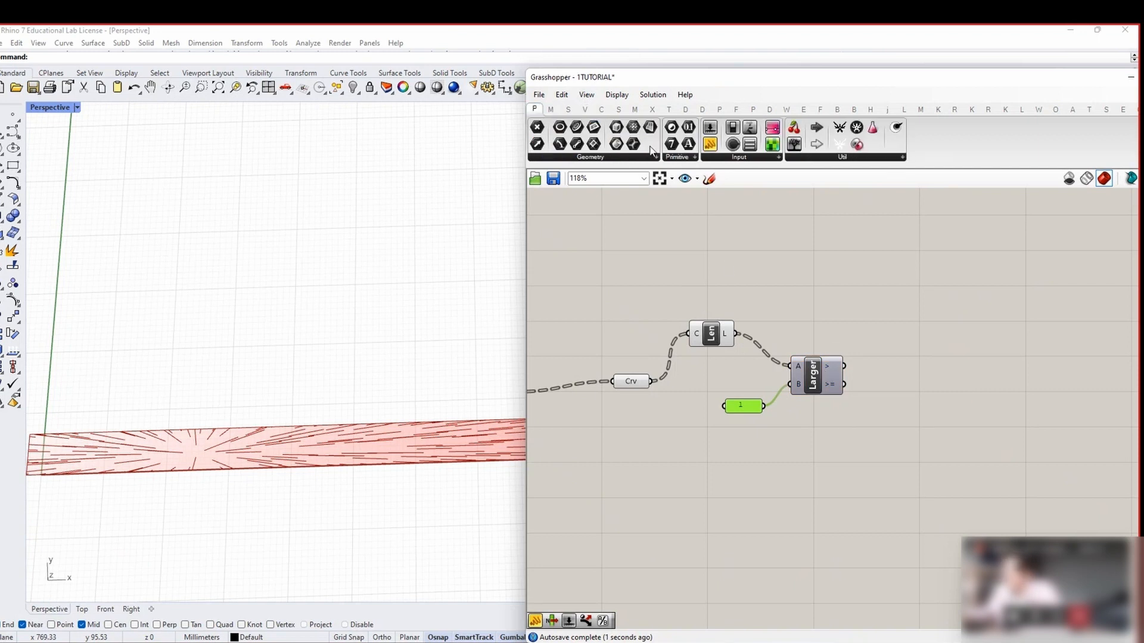
drag(964, 381, 897, 381)
right_drag(961, 415, 886, 380)
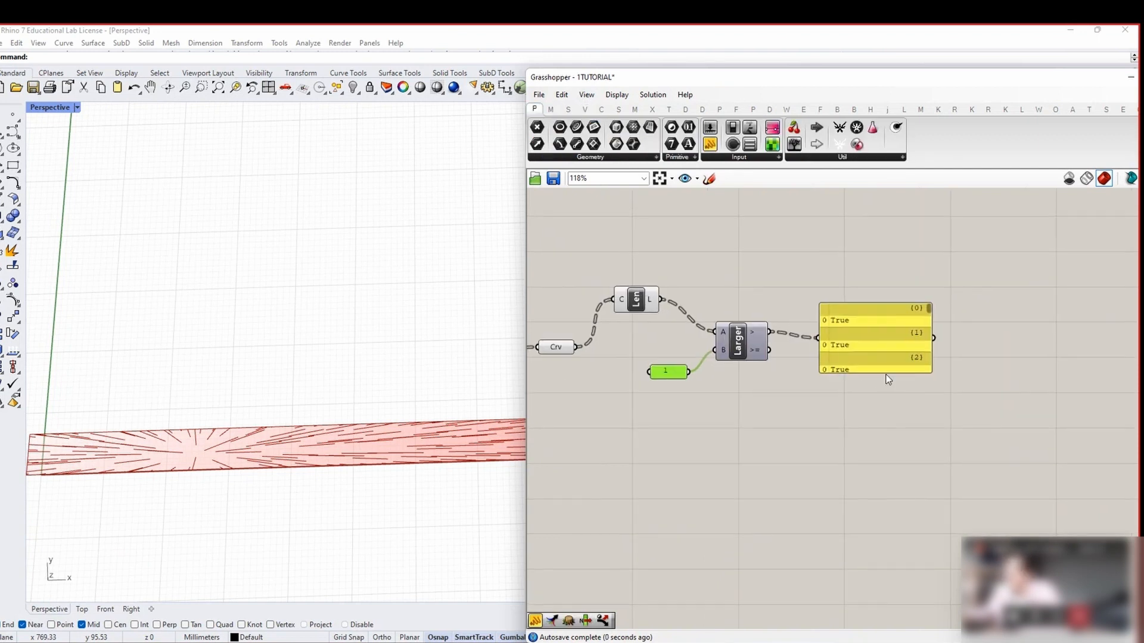
drag(887, 374, 907, 439)
mouse_move(928, 312)
mouse_down()
mouse_move(925, 424)
mouse_move(928, 316)
mouse_up()
scroll(674, 374, up, 3)
Change the comparison value to 10 and delete the results panel
double_click(673, 374)
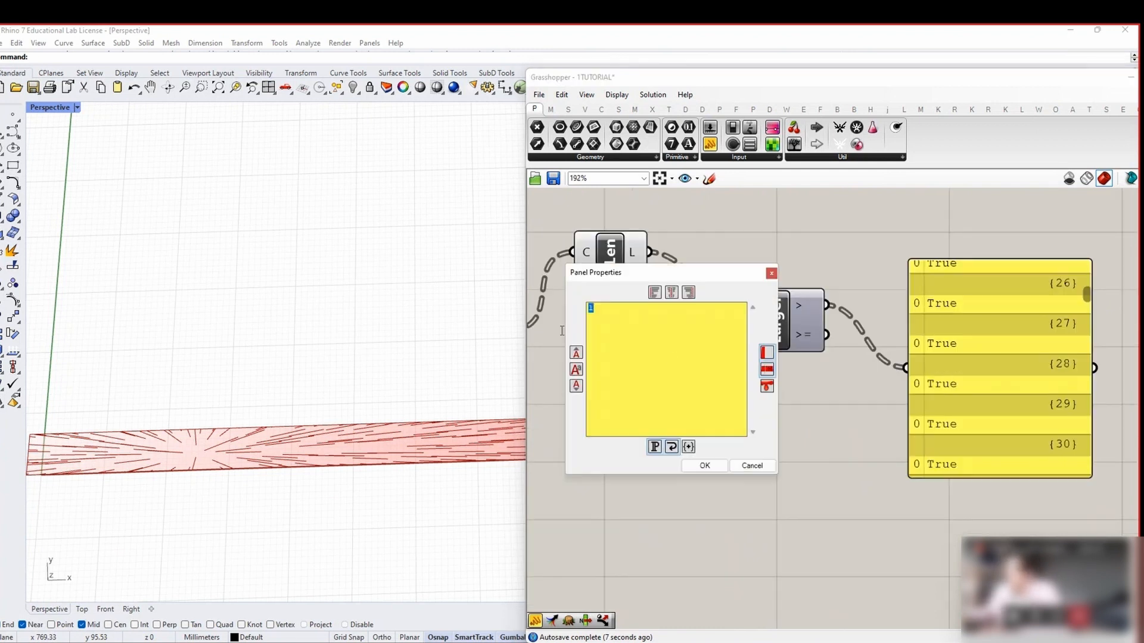
text(10)
click(699, 467)
drag(1086, 296, 1091, 433)
click(945, 356)
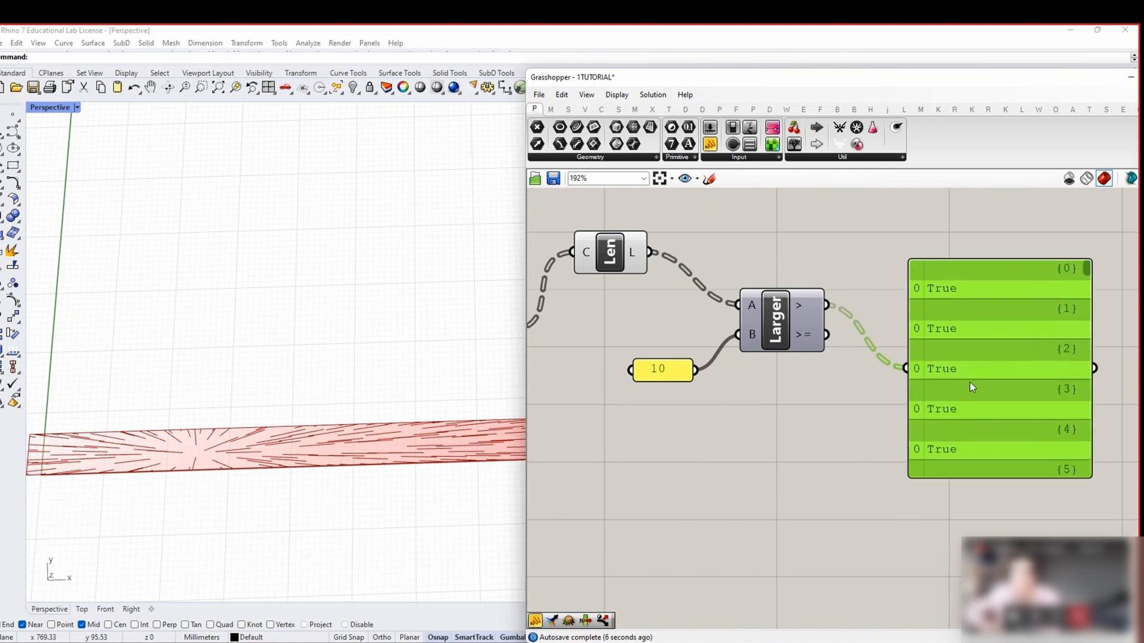
key(Delete)
scroll(802, 359, down, 3)
scroll(802, 359, down, 1)
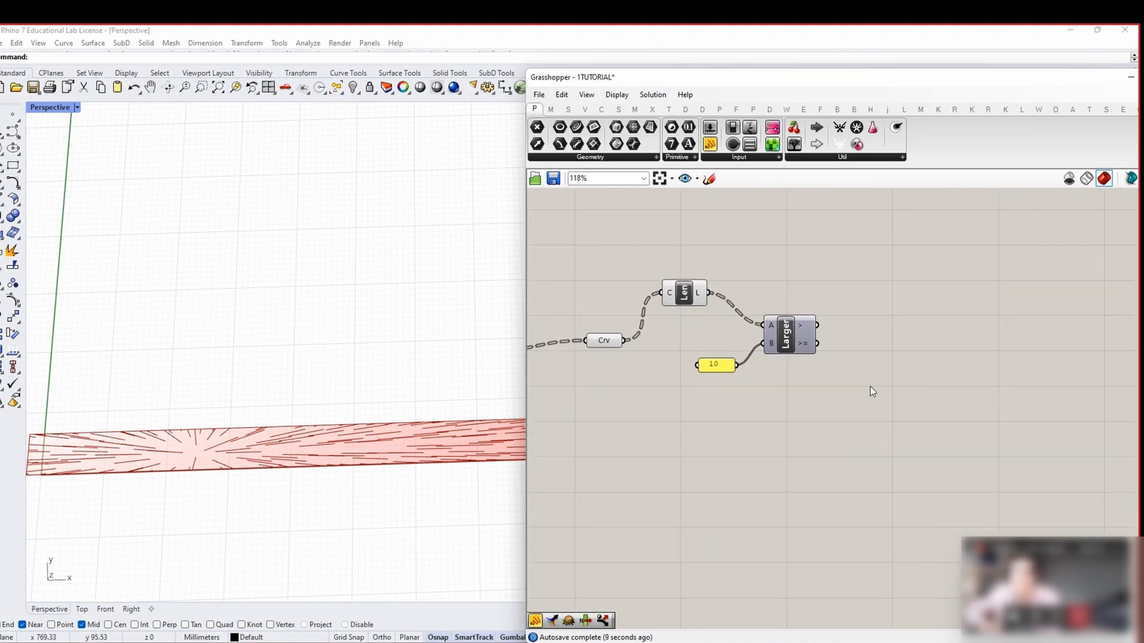
Add a Cull Pattern with Crv curves in L and Larger's result in P
double_click(870, 386)
text(cull)
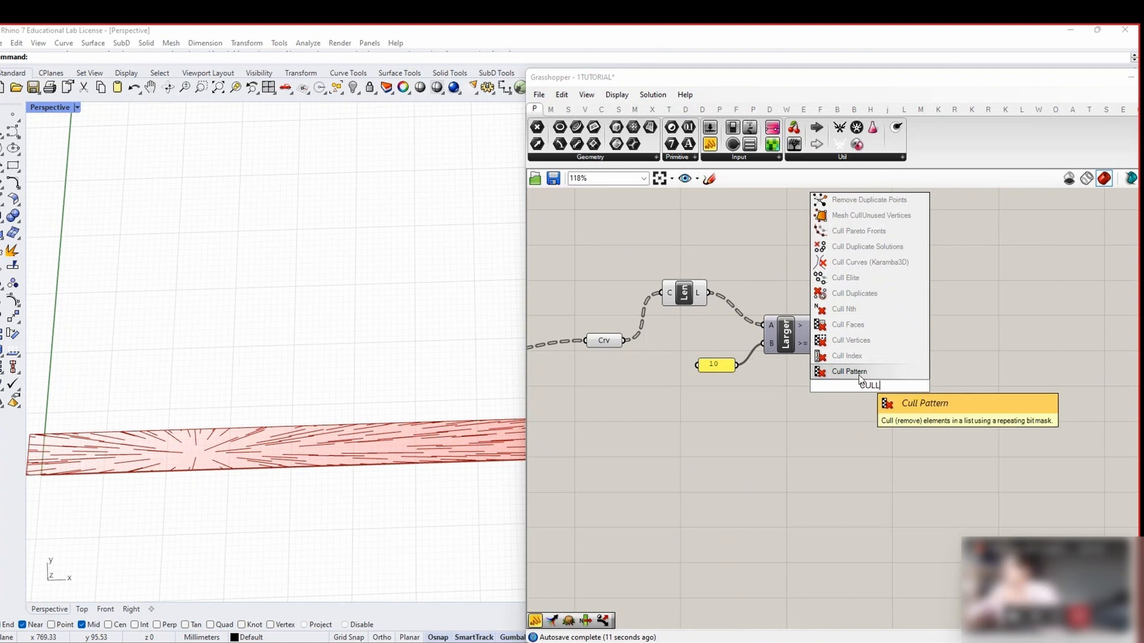
key(Return)
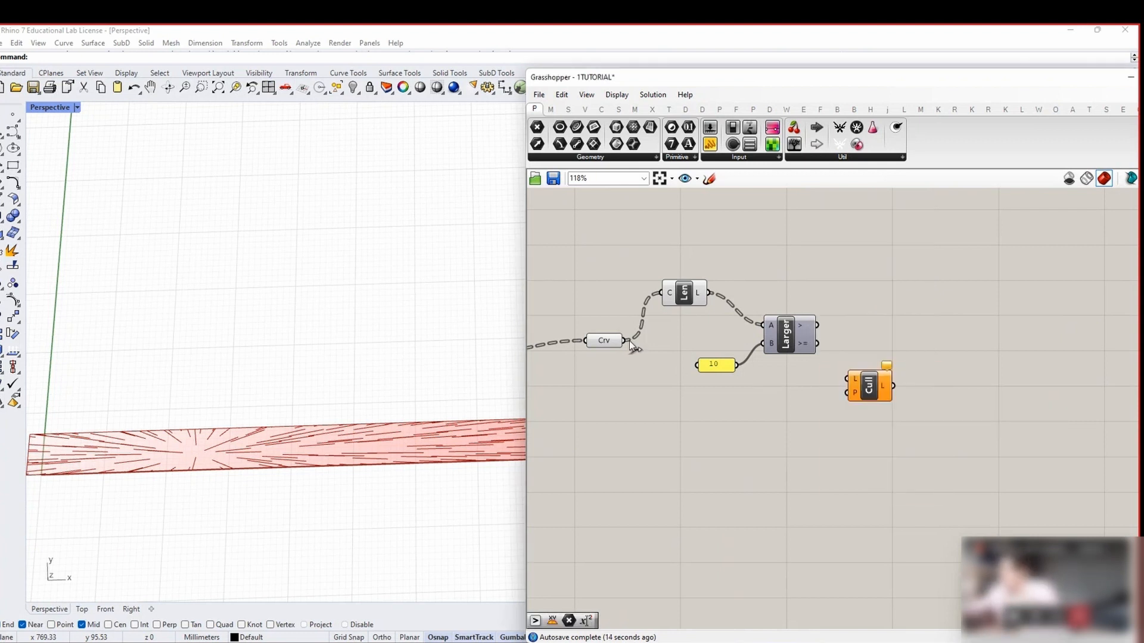
drag(629, 341, 847, 378)
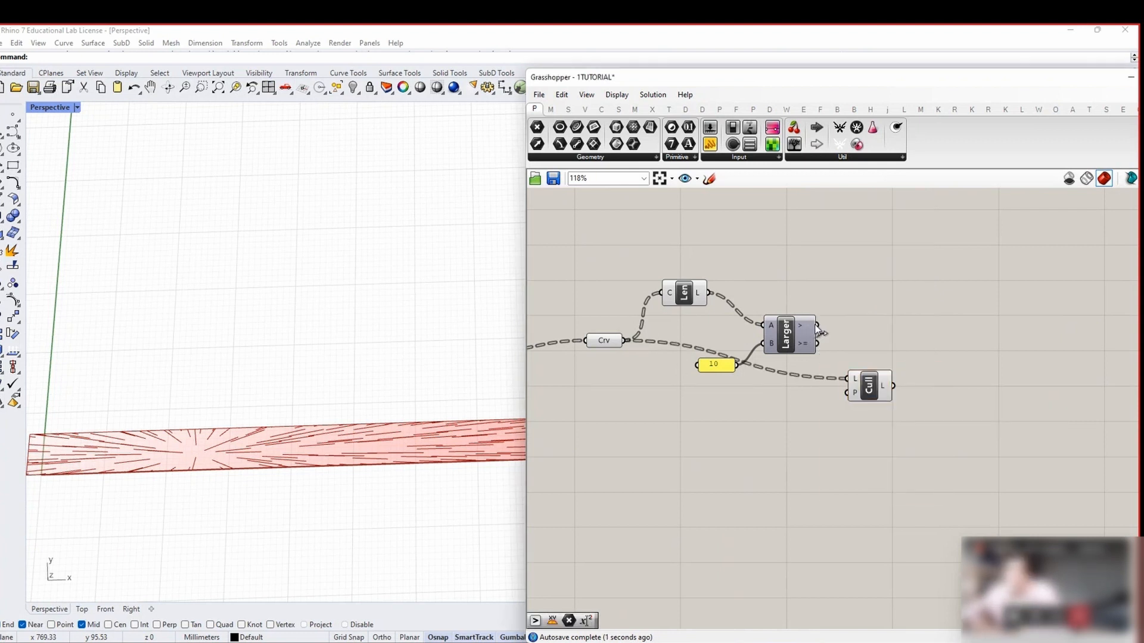
drag(817, 326, 847, 393)
Turn off Rhino preview for the new comparison and cull components
click(870, 389)
right_drag(817, 376, 912, 370)
drag(890, 410, 672, 262)
right_click(672, 263)
click(685, 282)
scroll(164, 459, up, 7)
click(922, 357)
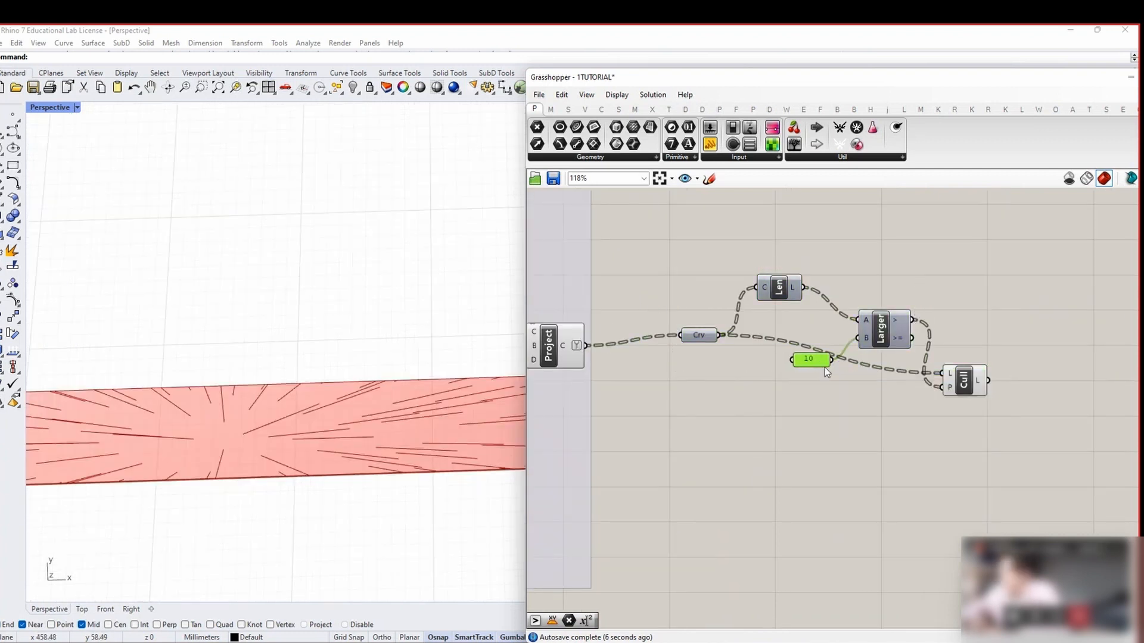
scroll(825, 397, down, 1)
Add a number slider and wire it into Larger's B input as the threshold
double_click(804, 400)
text(10)
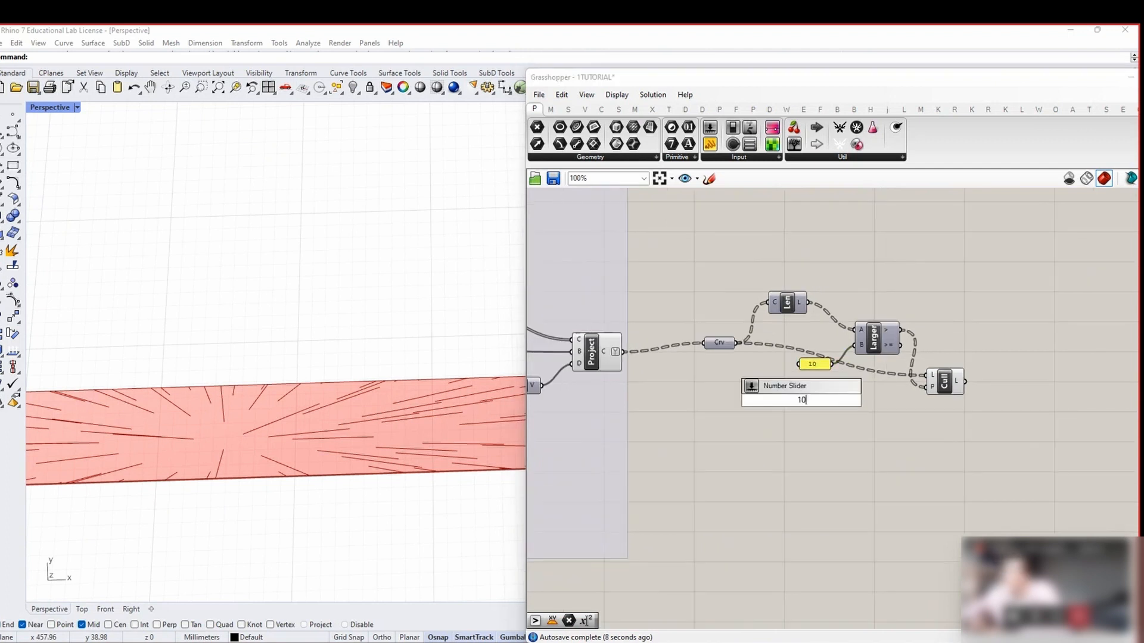
key(Return)
key(Delete)
double_click(793, 399)
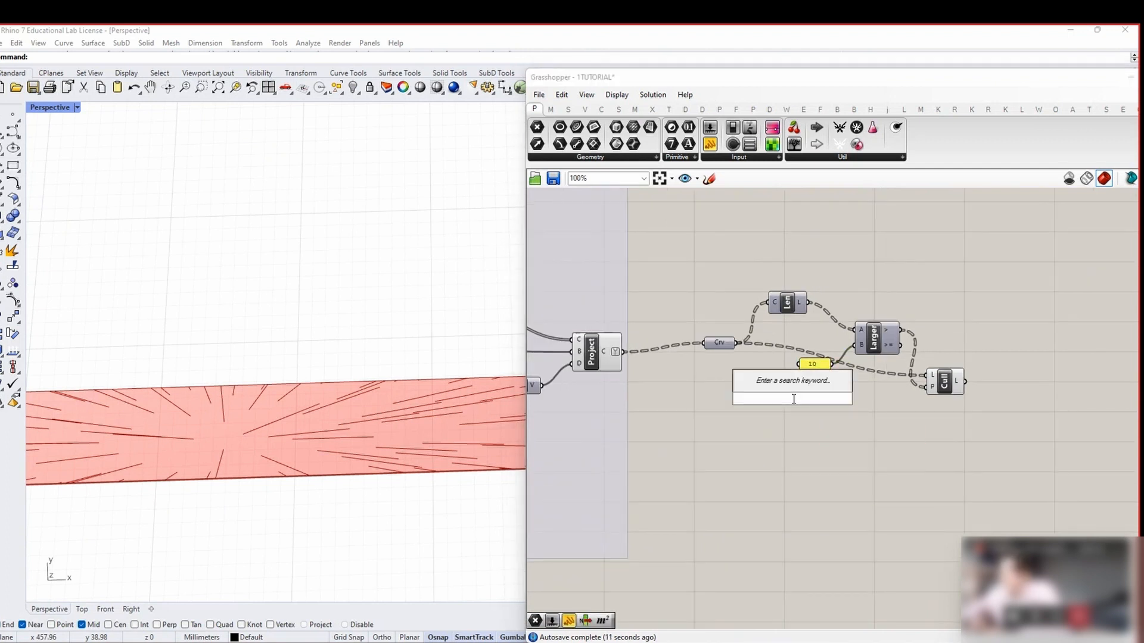
text(0)
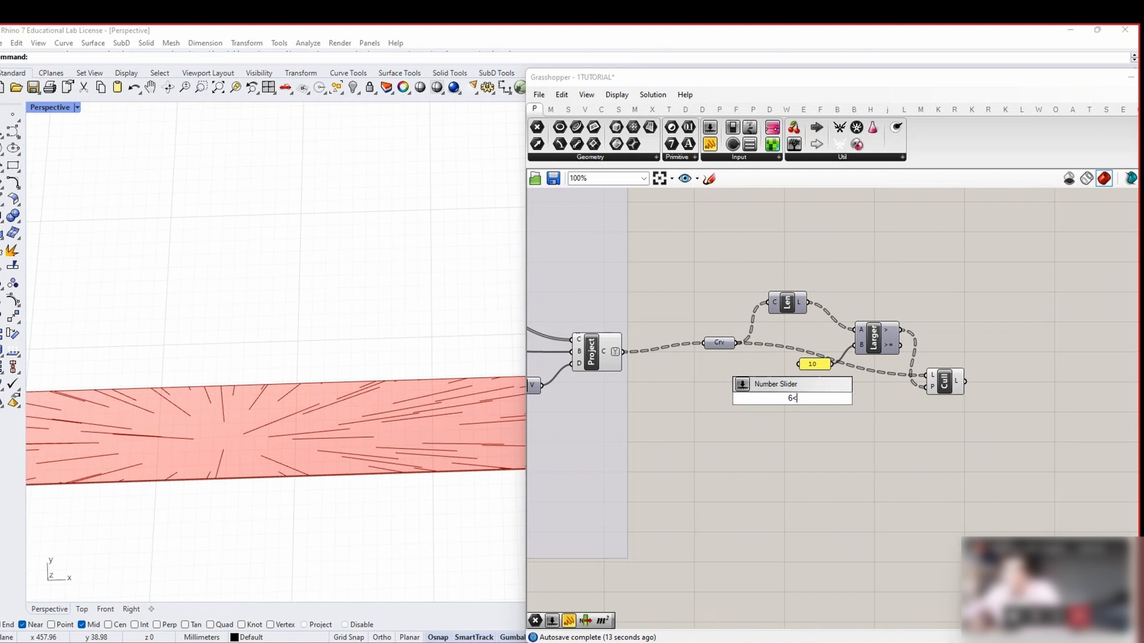
key(Return)
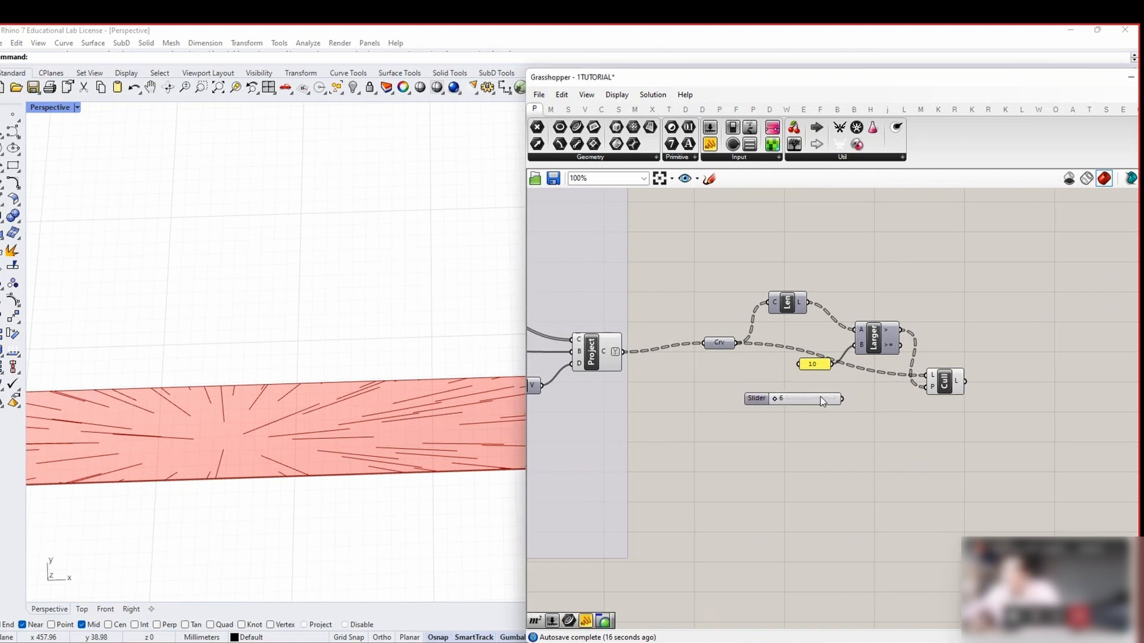
scroll(792, 400, up, 2)
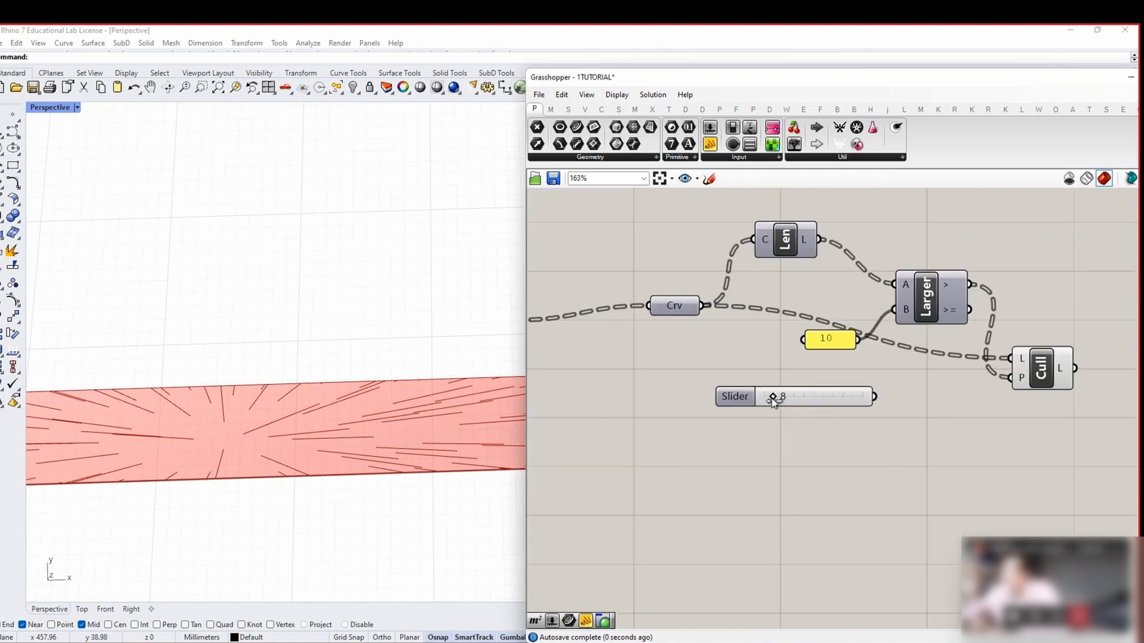
drag(874, 396, 893, 309)
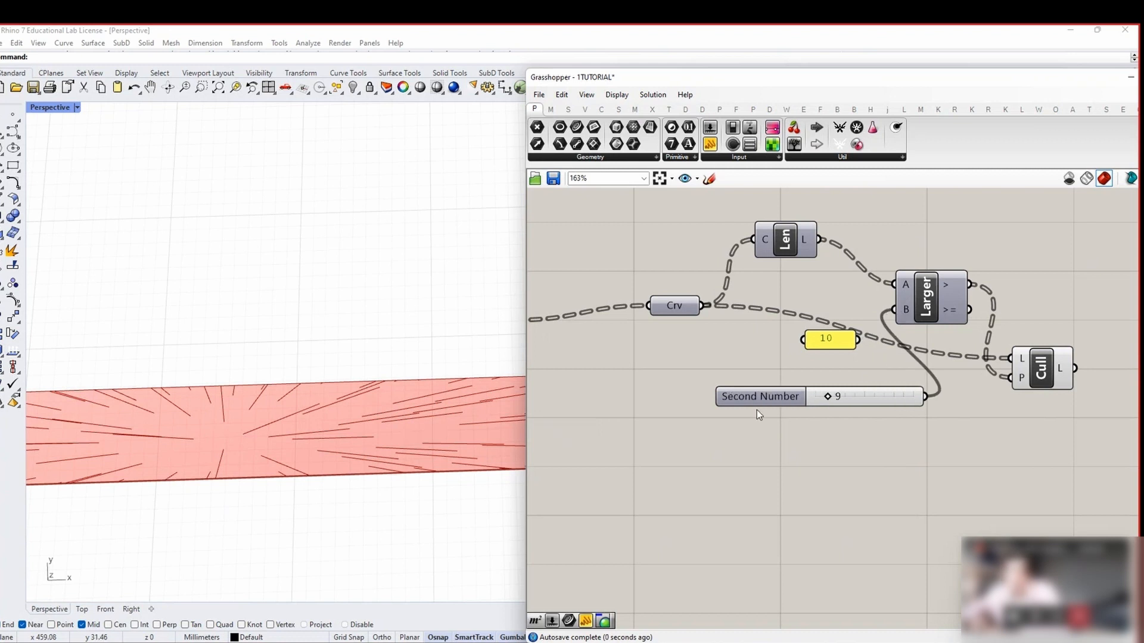
Raise the slider threshold to 27 and inspect the remaining lines in Rhino
scroll(758, 414, up, 1)
drag(910, 391, 940, 392)
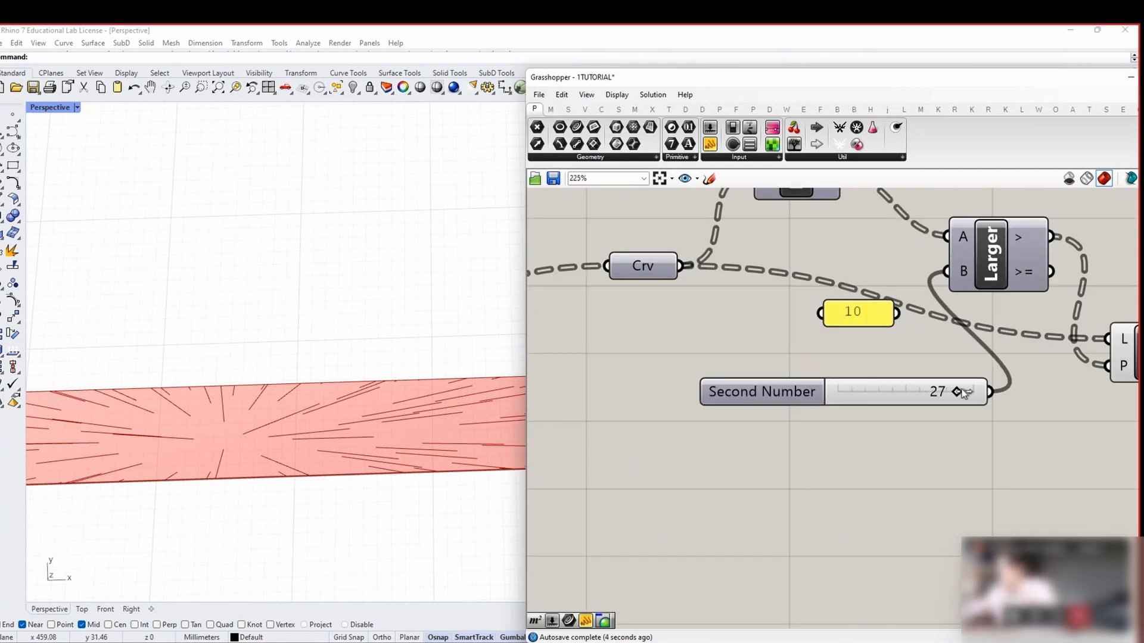
scroll(253, 398, down, 7)
right_drag(301, 417, 322, 429)
scroll(212, 434, up, 3)
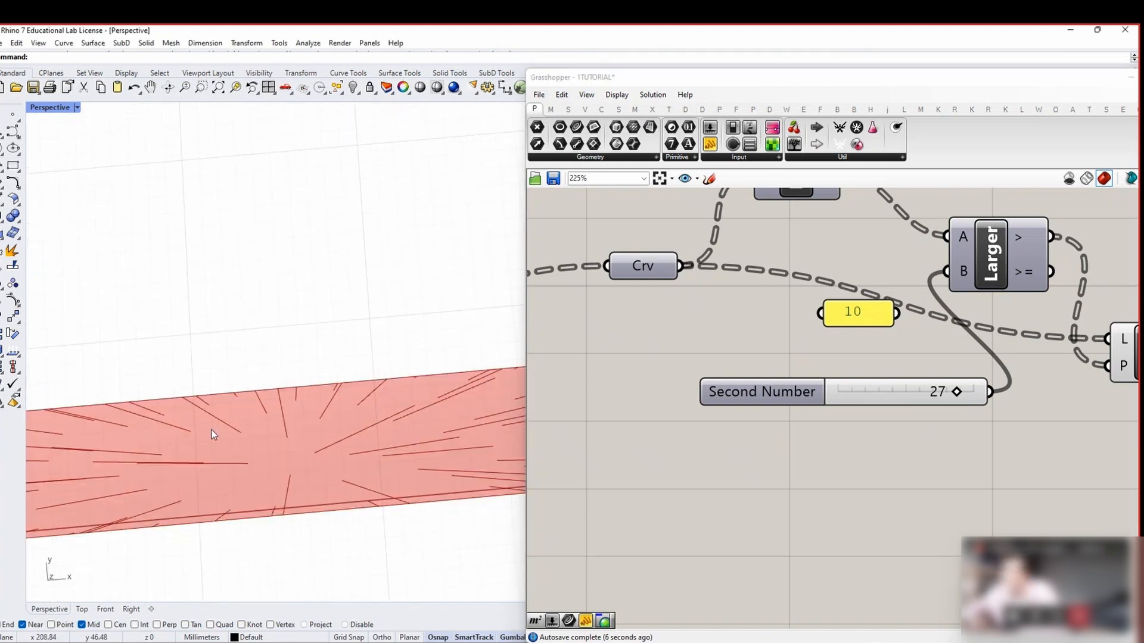
scroll(766, 368, down, 3)
Add a Bounds component fed by the curve lengths
double_click(749, 301)
text(BOUNDS)
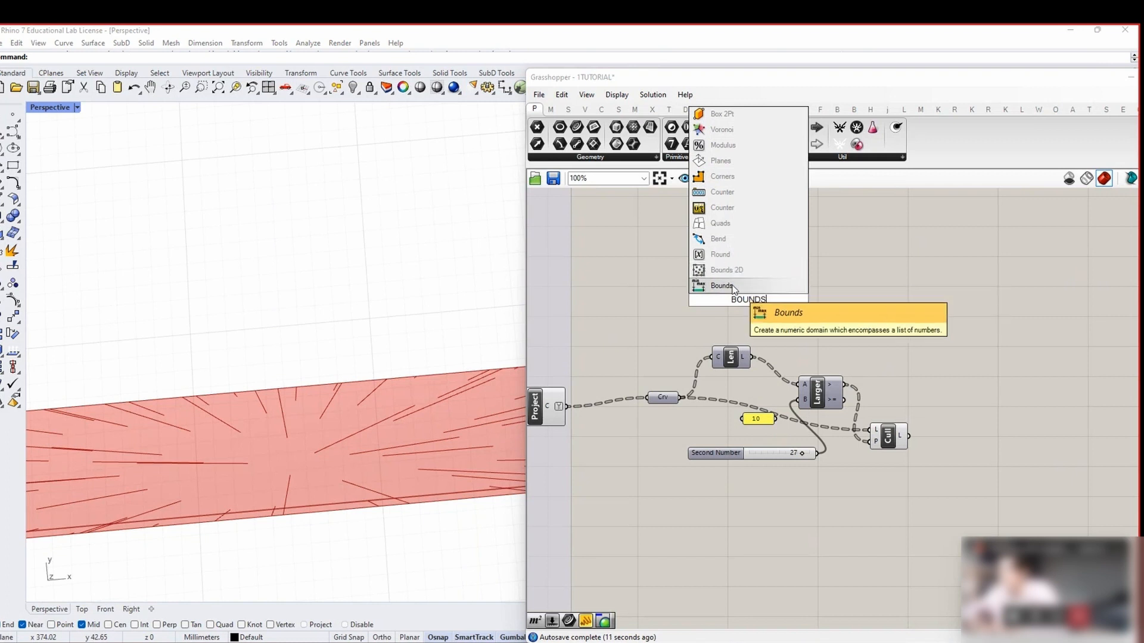
click(721, 285)
scroll(747, 298, up, 2)
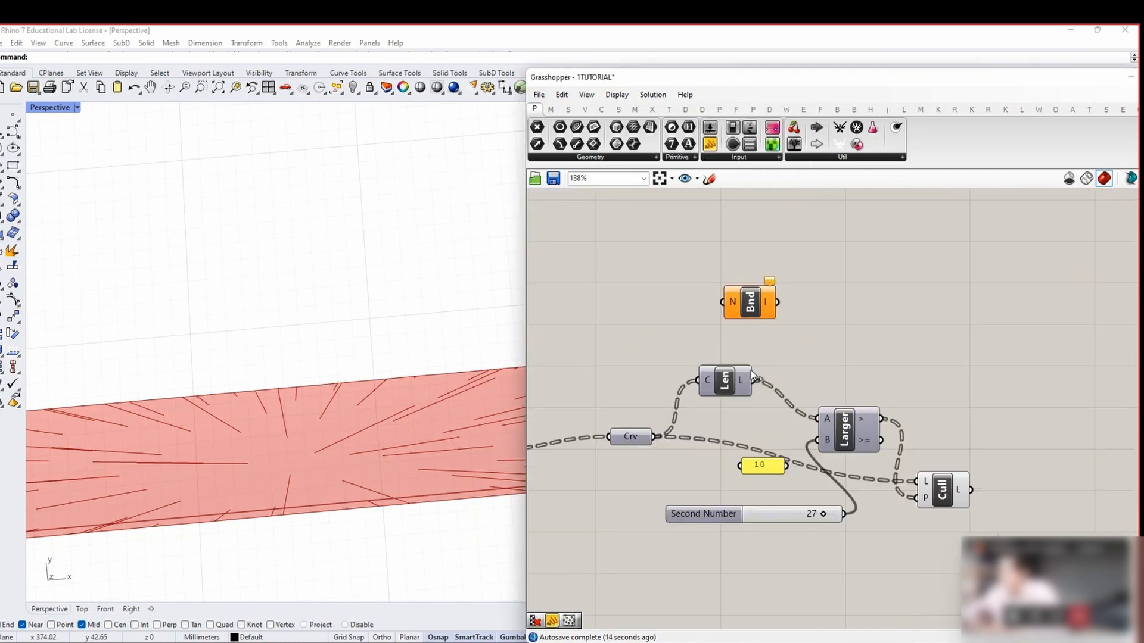
drag(753, 380, 811, 317)
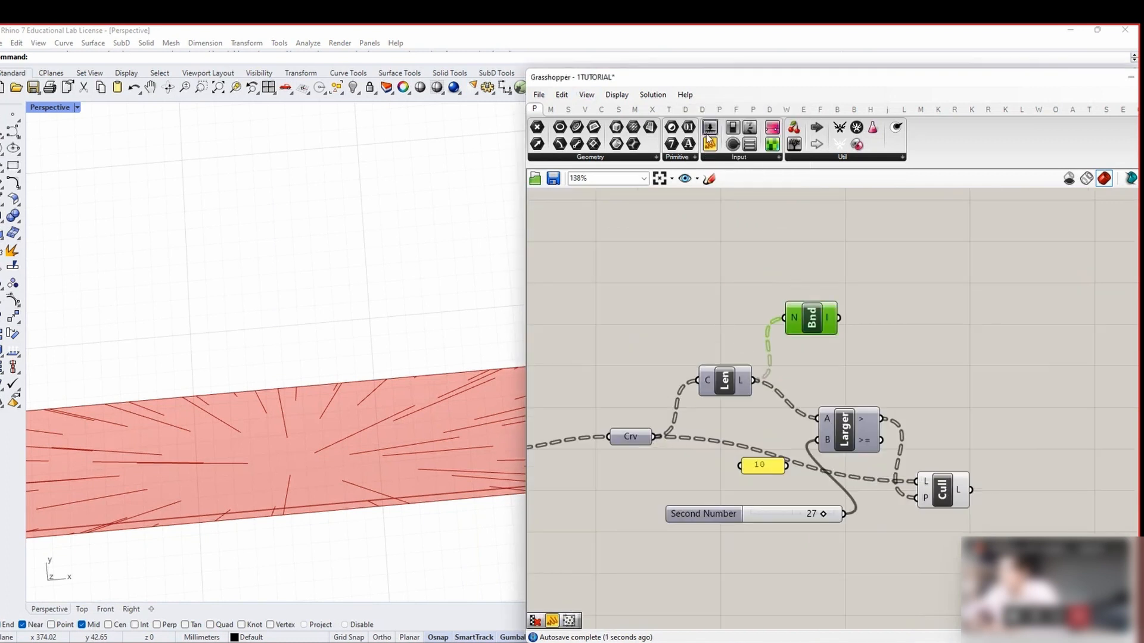
Show the flattened overall length range 0.108204 to 141.543918 in a panel
drag(708, 138, 973, 438)
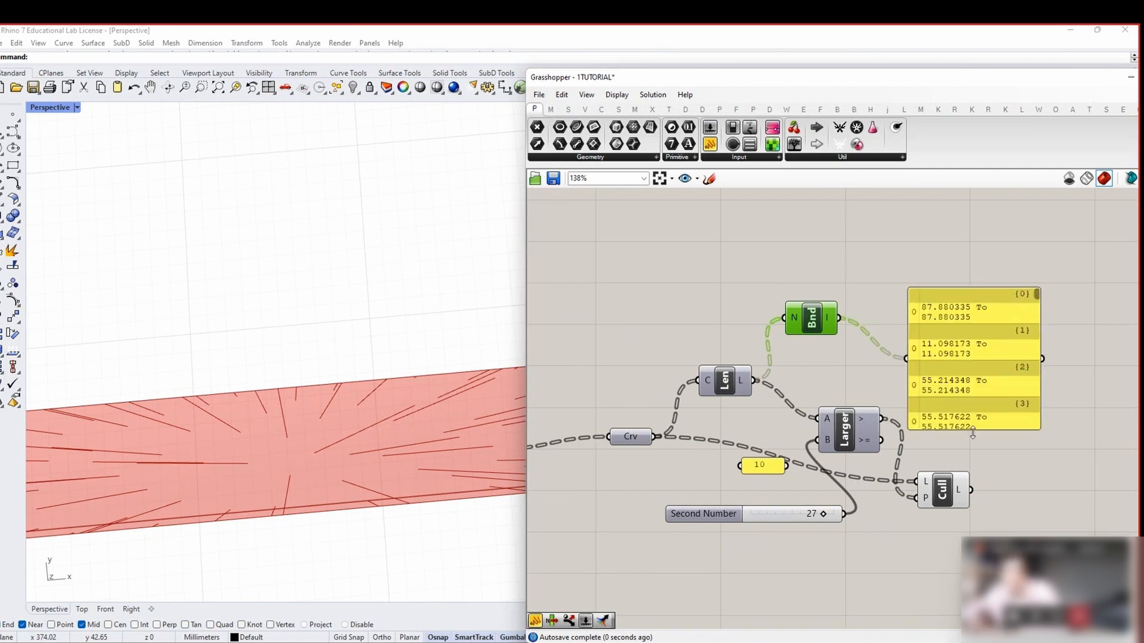
right_drag(1041, 349, 869, 338)
right_click(622, 306)
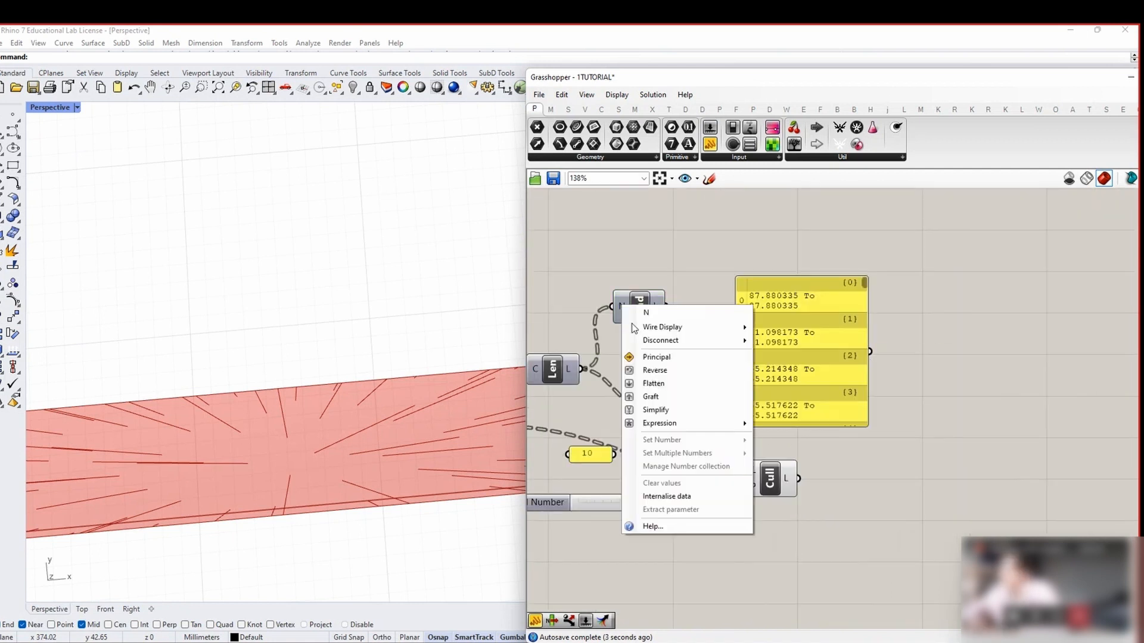
click(658, 386)
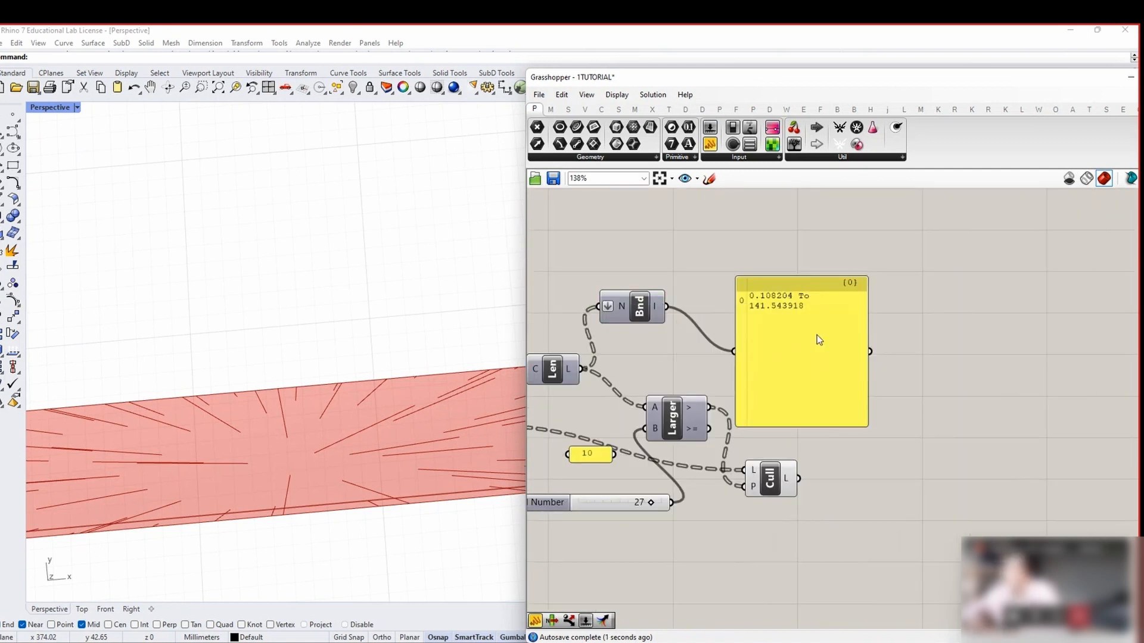
drag(816, 345, 815, 332)
Set the Second Number length threshold slider to 10 and inspect the culled strip lines
right_drag(629, 447, 707, 400)
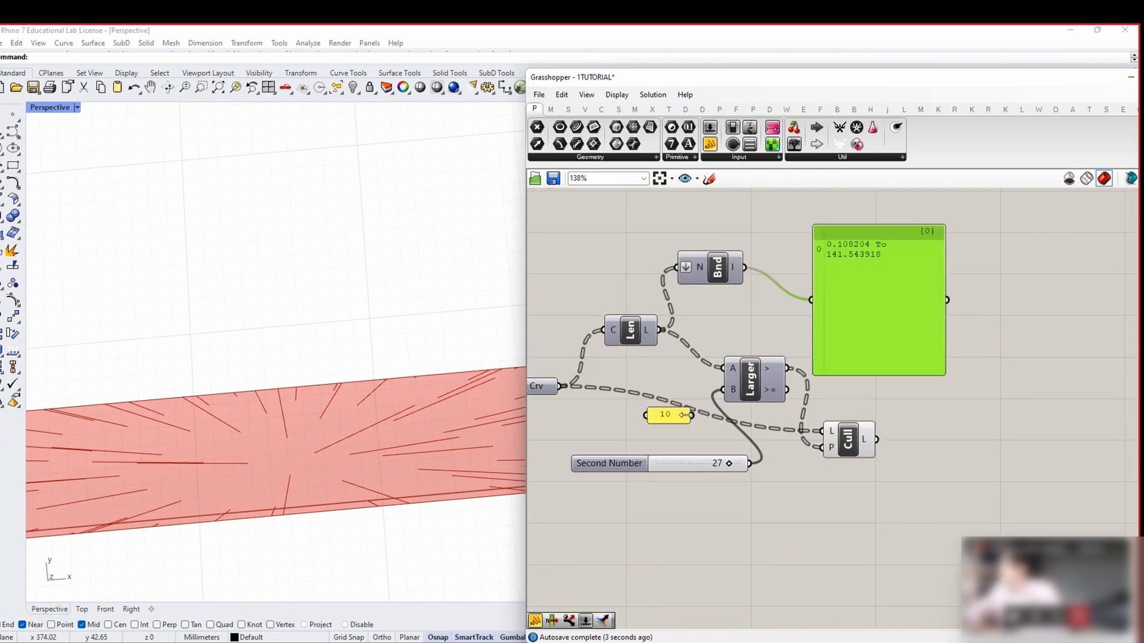
scroll(706, 417, up, 1)
mouse_move(778, 349)
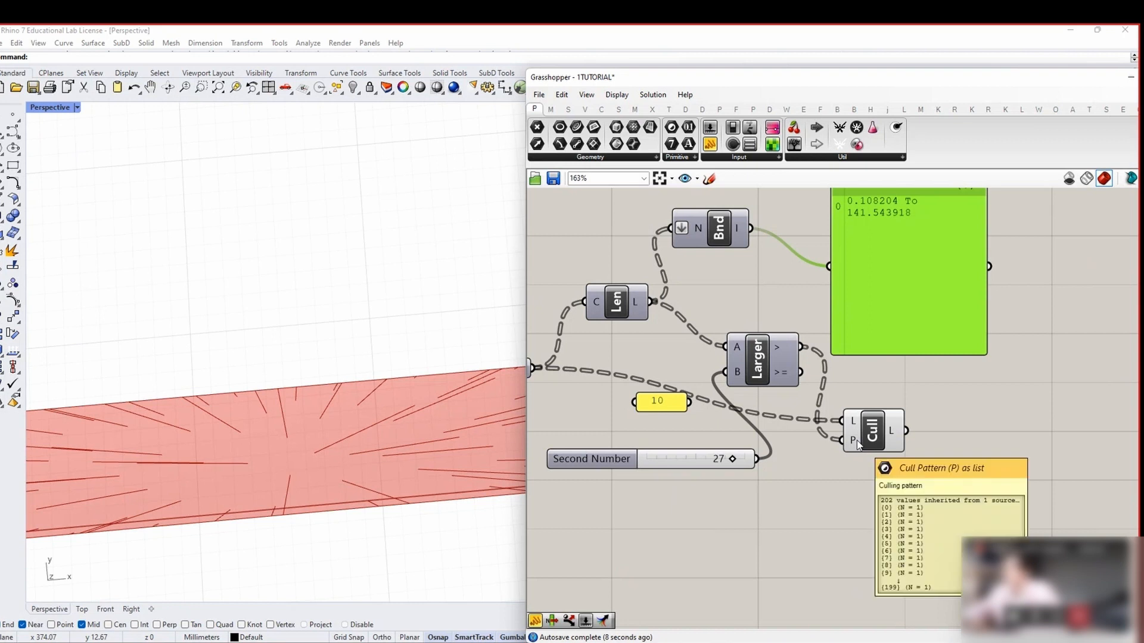
mouse_move(856, 432)
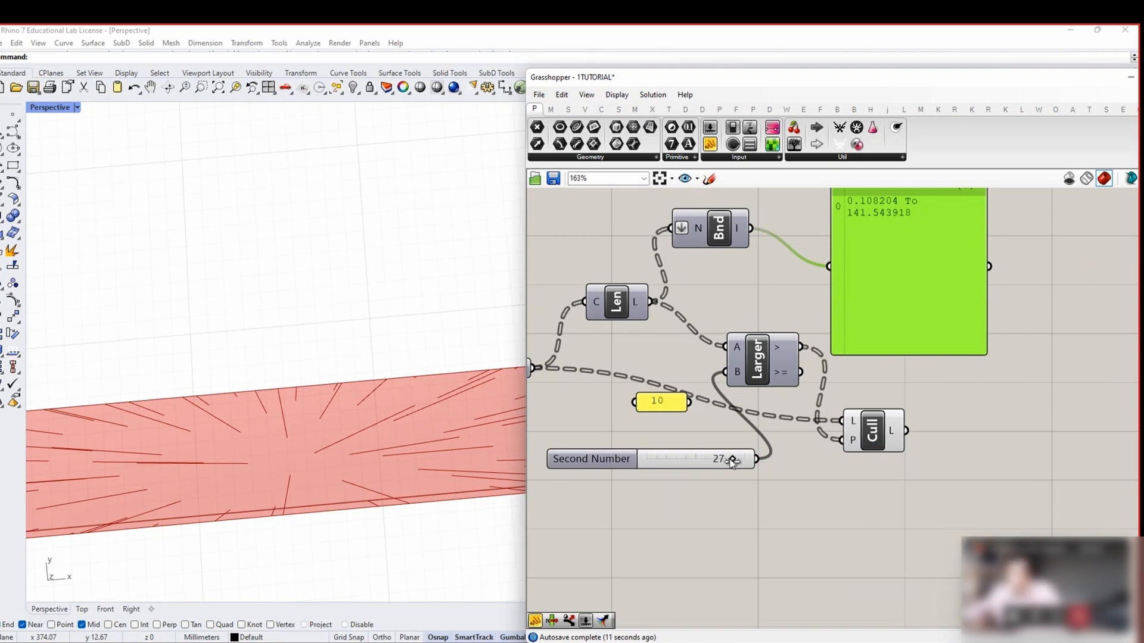
drag(647, 459, 747, 463)
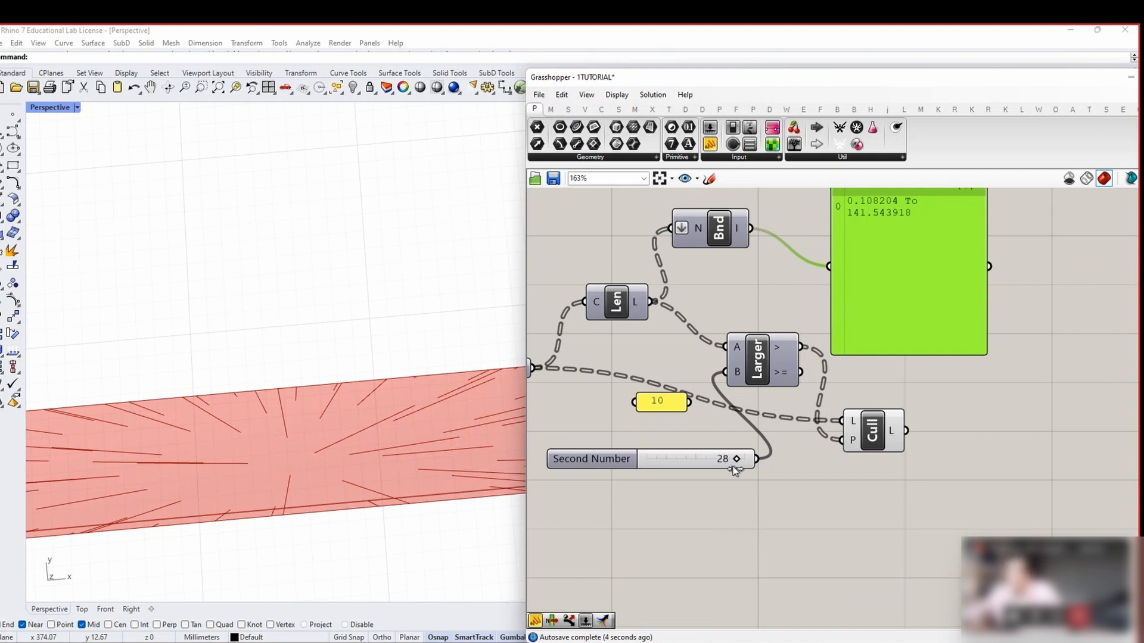
mouse_move(647, 459)
mouse_down()
mouse_move(763, 467)
mouse_move(656, 470)
mouse_up()
scroll(154, 467, down, 5)
right_drag(170, 465, 136, 437)
scroll(152, 455, up, 6)
Add a Number Slider wired into the comparison and highlight the culled lines
double_click(660, 495)
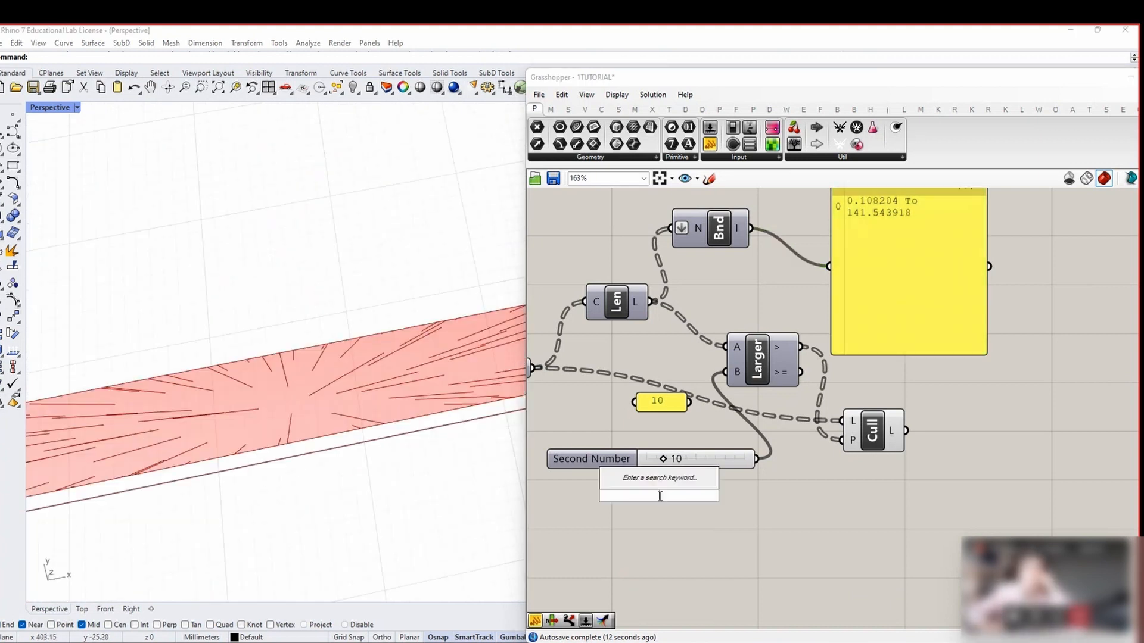
text(Number Slider)
key(Return)
drag(730, 496, 722, 375)
scroll(291, 430, up, 7)
scroll(291, 431, down, 11)
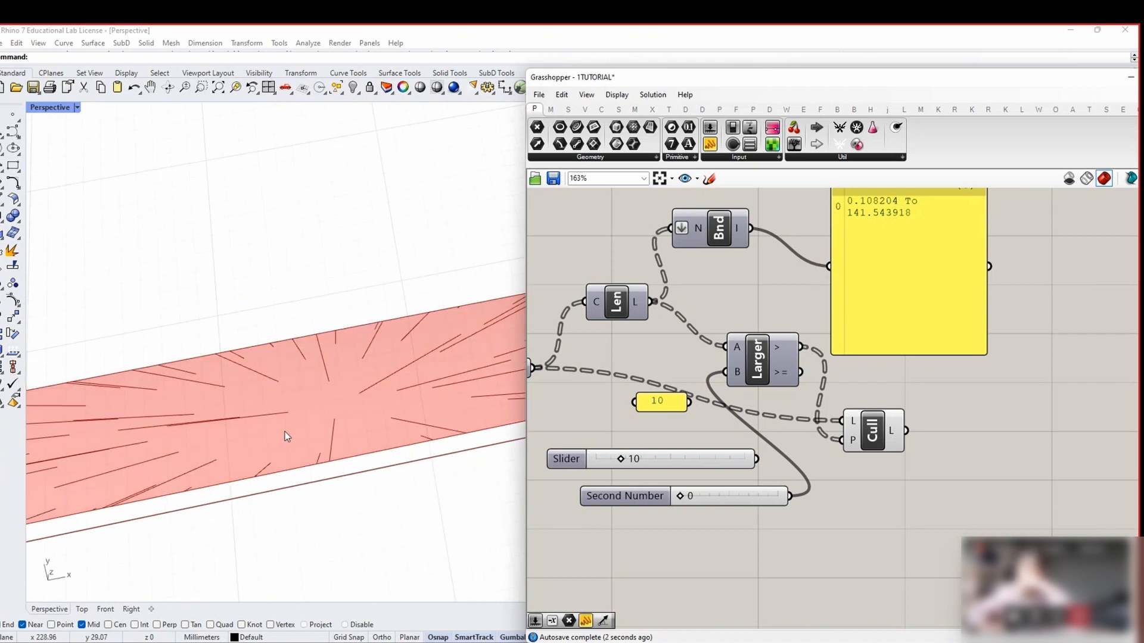
click(872, 430)
scroll(258, 401, down, 3)
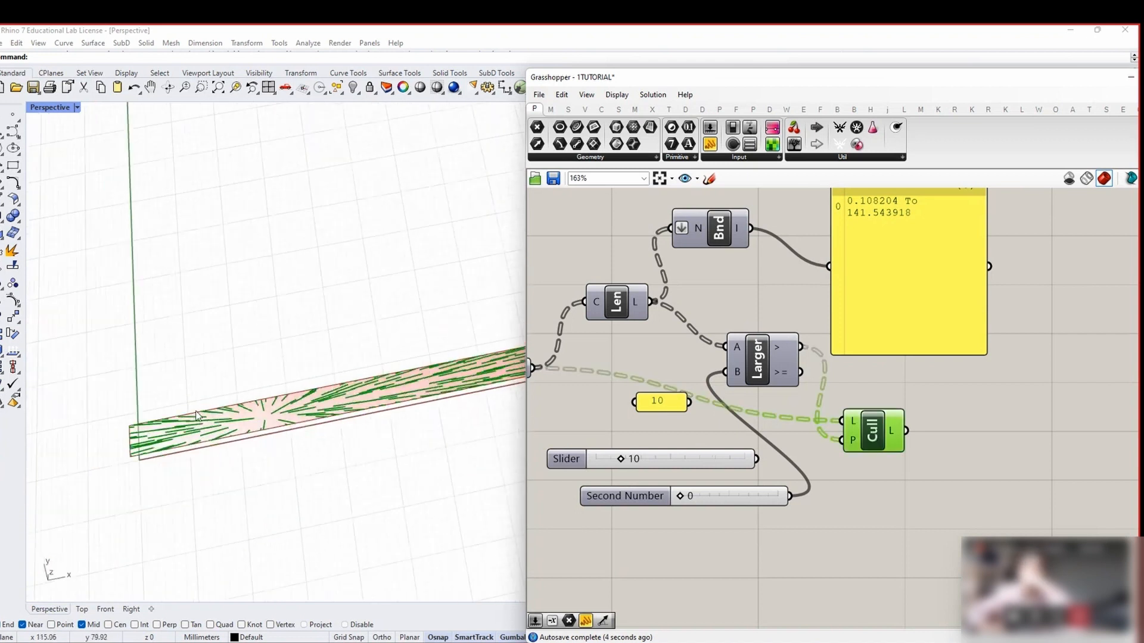
scroll(298, 462, down, 2)
scroll(209, 436, up, 8)
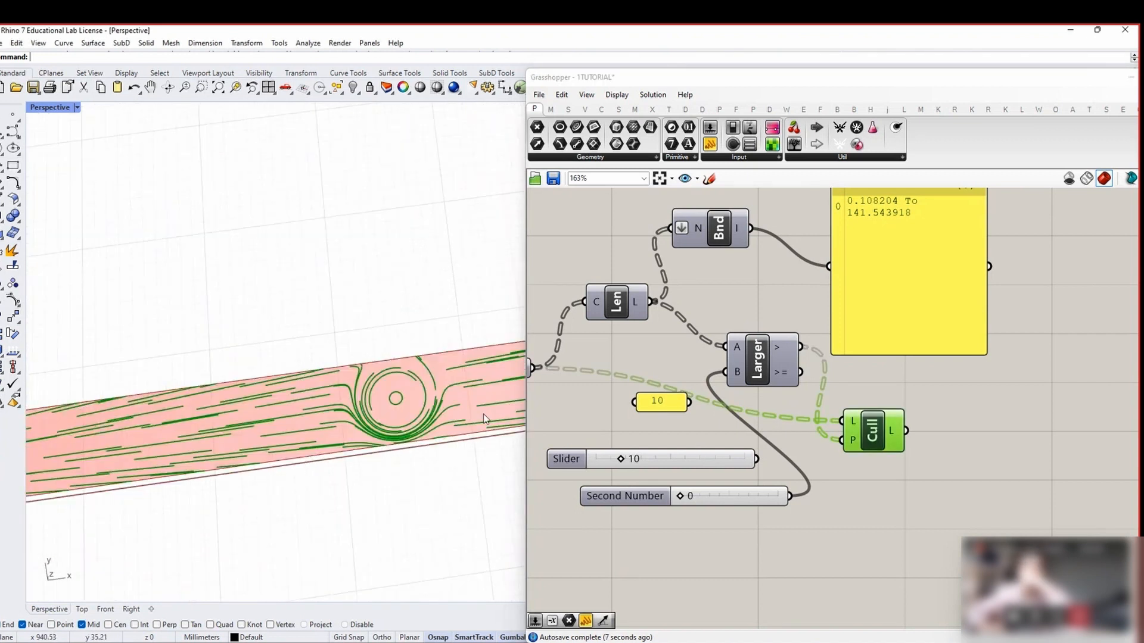
scroll(388, 429, down, 2)
Try several length thresholds on the radial lines, settling the Second Number slider at 6
drag(680, 497, 714, 499)
scroll(378, 420, down, 3)
shift+right_drag(126, 408, 317, 437)
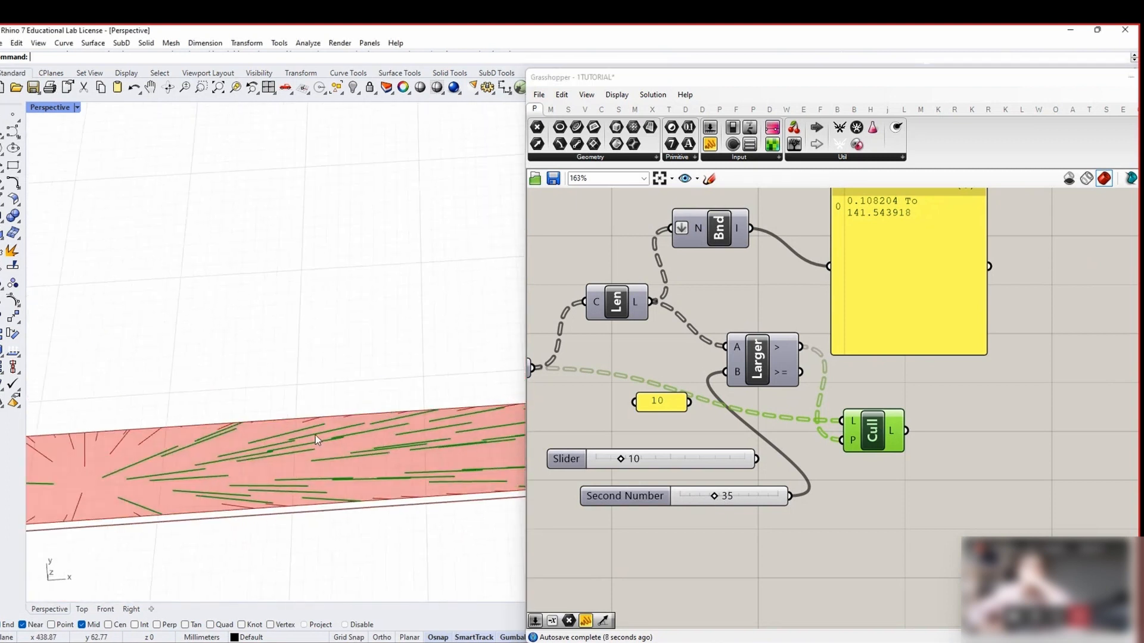
shift+right_drag(105, 463, 284, 426)
drag(716, 501, 705, 502)
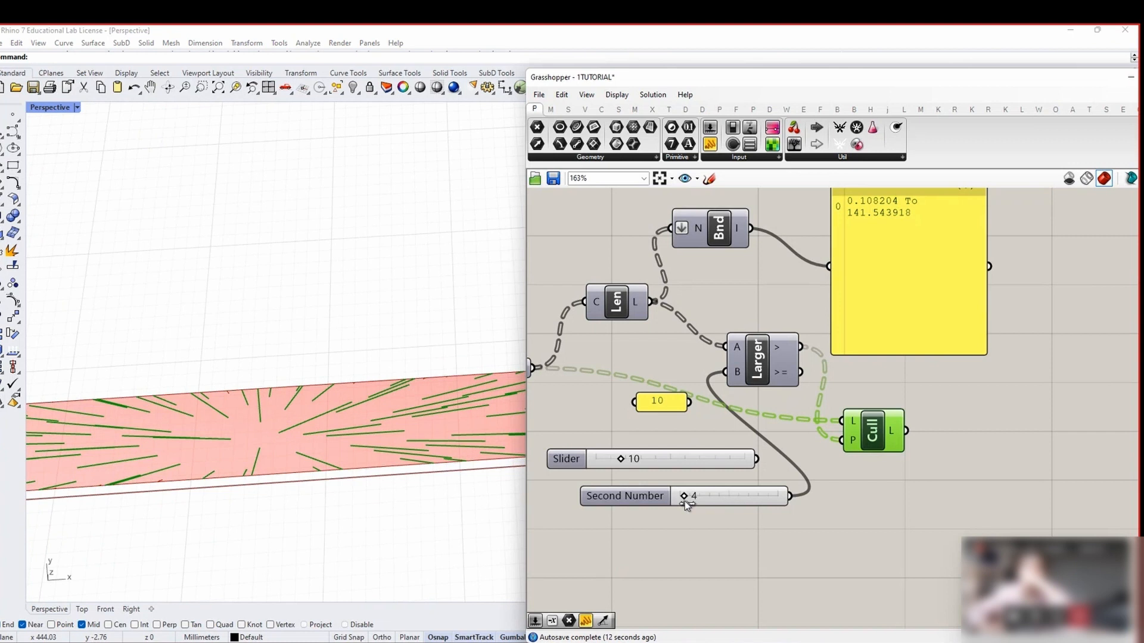
Delete the unused extra slider
click(640, 460)
key(Delete)
scroll(668, 420, down, 4)
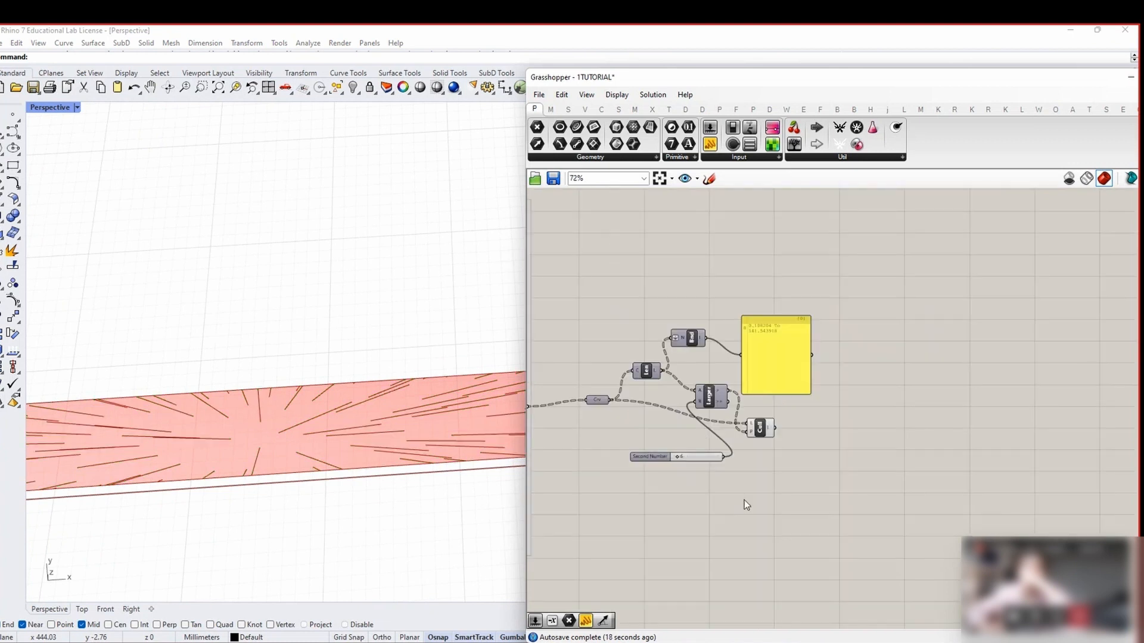
Turn off the preview of all canvas components
key(ctrl+a)
right_click(747, 476)
click(759, 474)
click(762, 428)
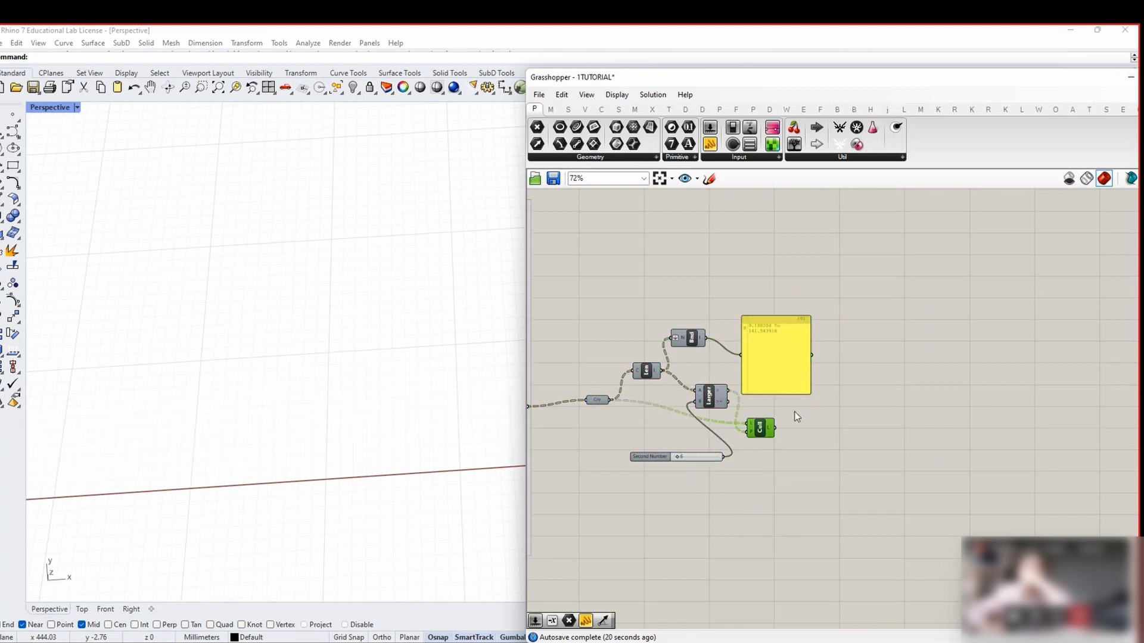
click(806, 417)
scroll(250, 415, down, 5)
Highlight the Cull component's output lines on the strip
shift+right_drag(365, 455, 216, 473)
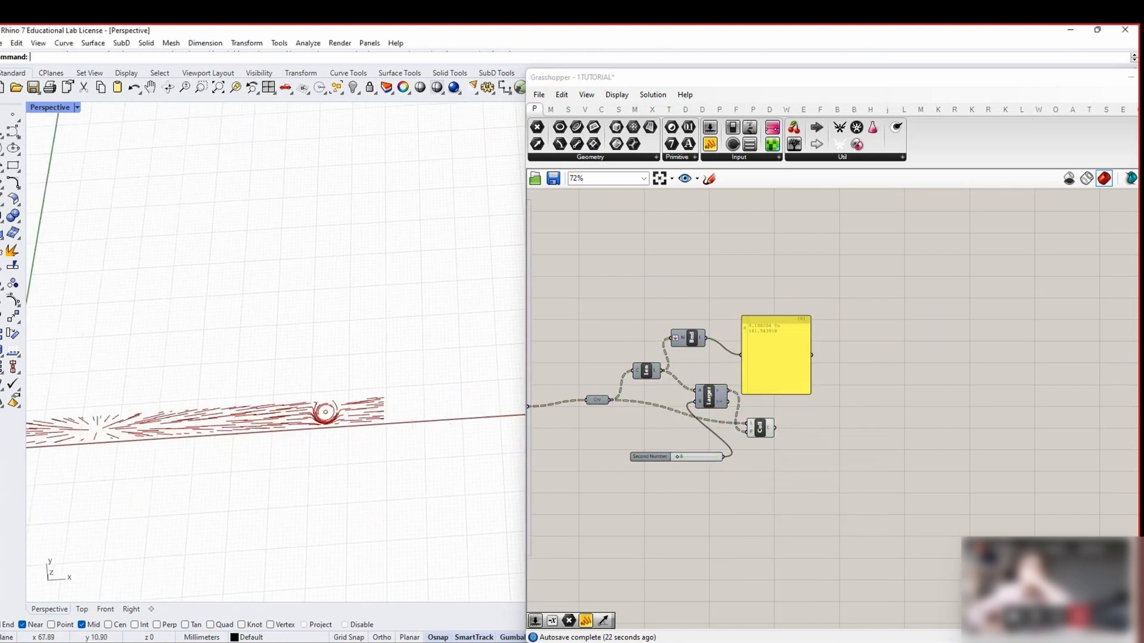
scroll(751, 459, up, 3)
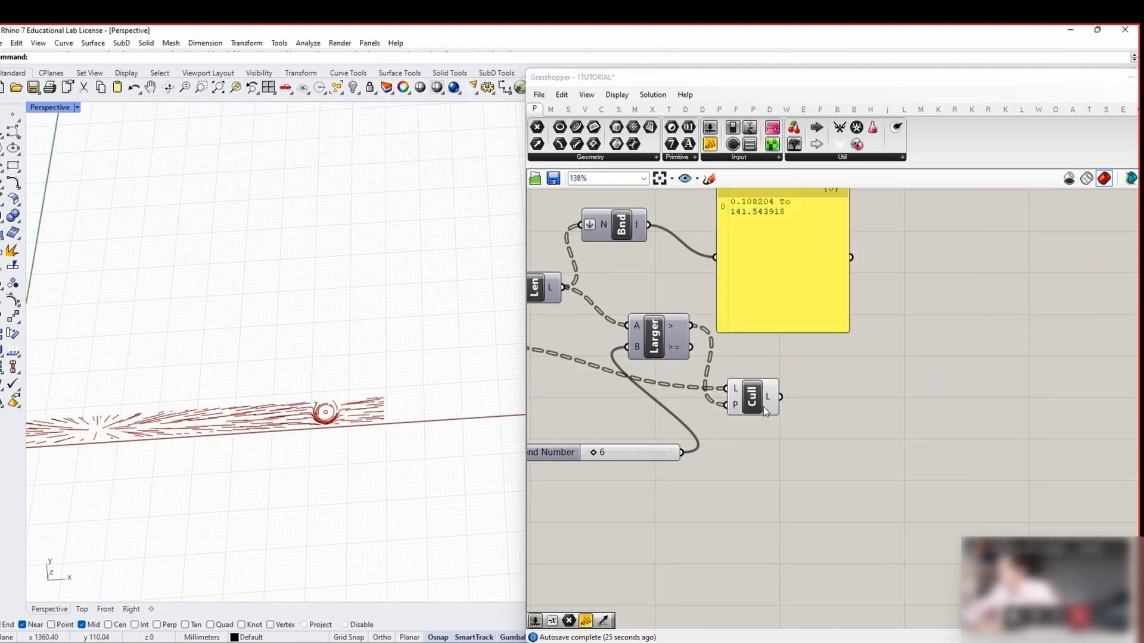
click(801, 397)
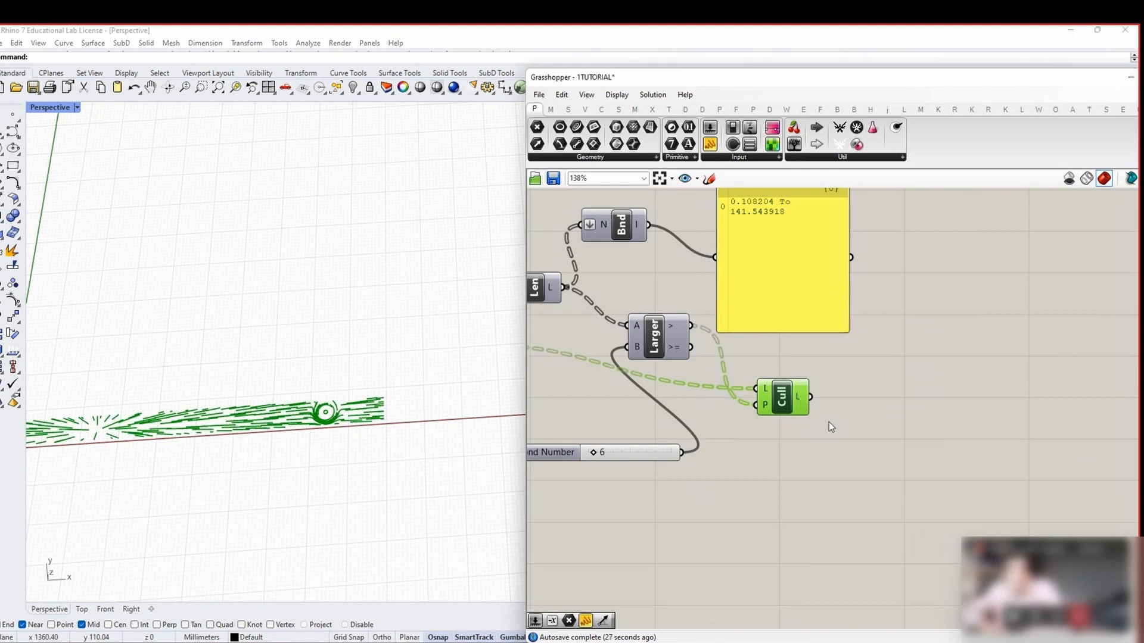
scroll(828, 422, down, 4)
click(926, 406)
Add a Curve parameter to receive the culled lines
double_click(926, 406)
text(CRB)
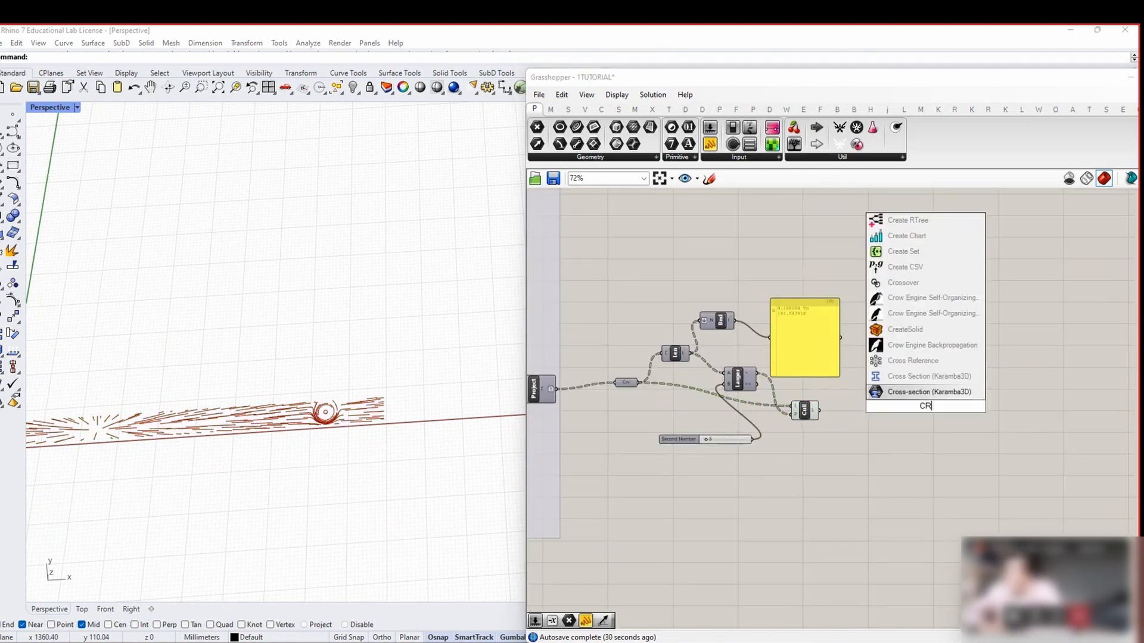
text(CRB)
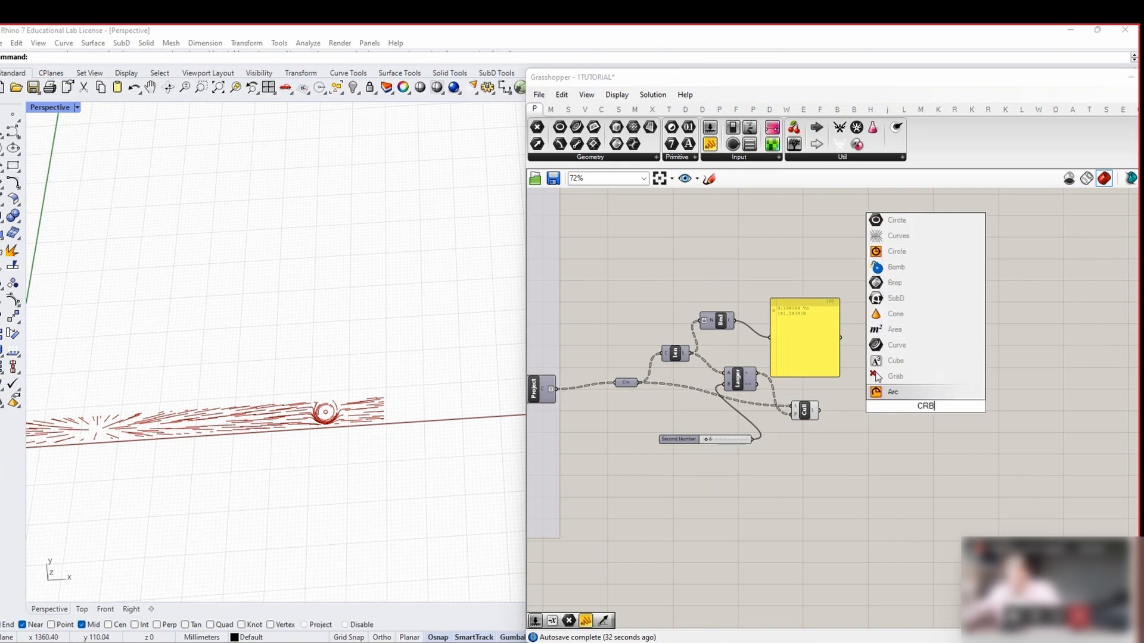
text(CURVE)
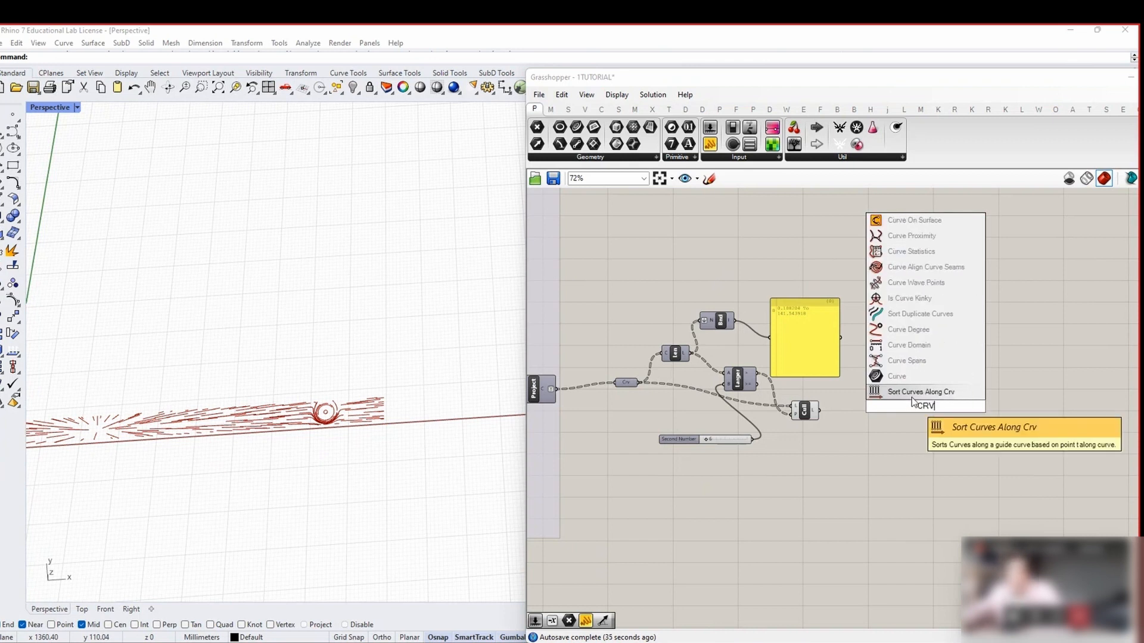
click(919, 377)
scroll(896, 409, up, 2)
click(939, 412)
scroll(935, 409, down, 4)
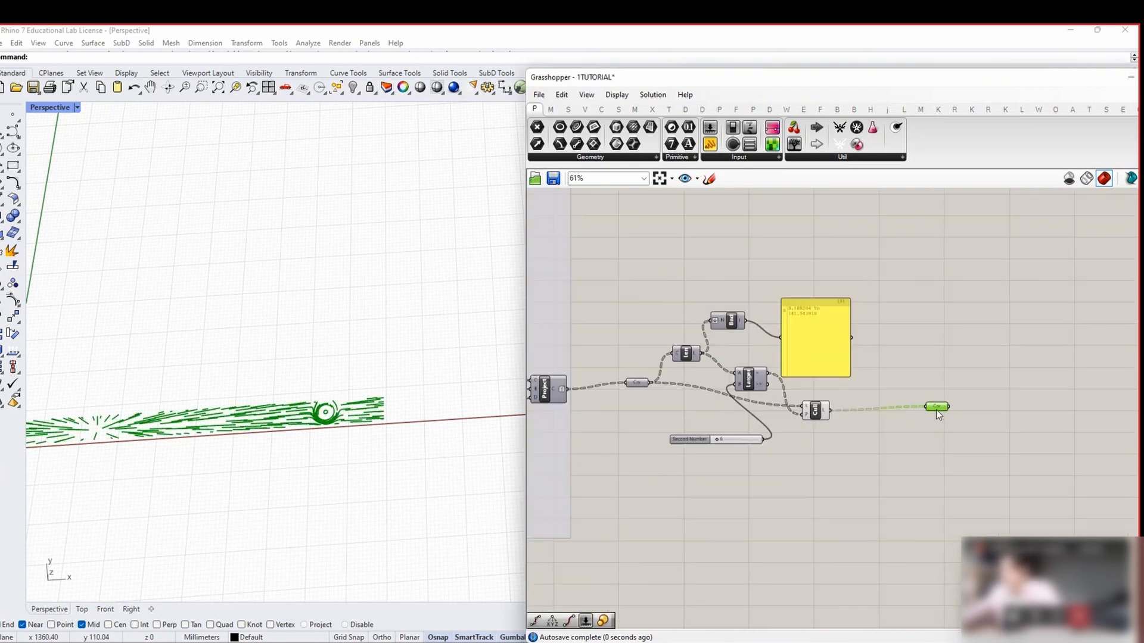
Group the culling components, excluding the Curve parameter
drag(883, 477, 685, 281)
right_click(685, 282)
drag(633, 250, 648, 263)
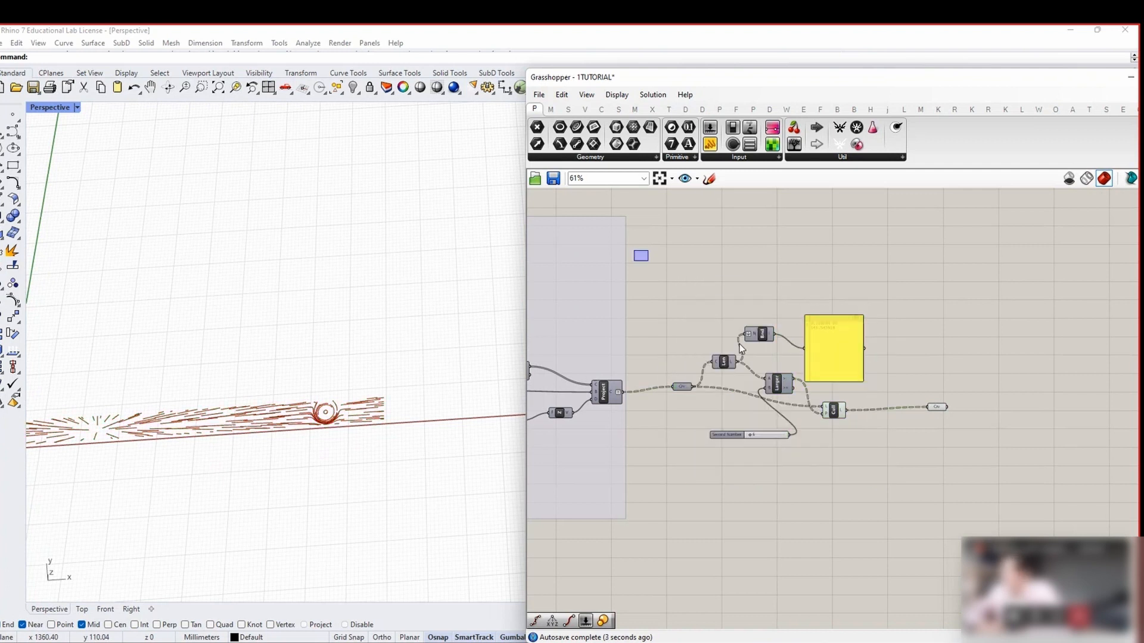
drag(861, 480, 724, 270)
right_click(724, 270)
click(768, 371)
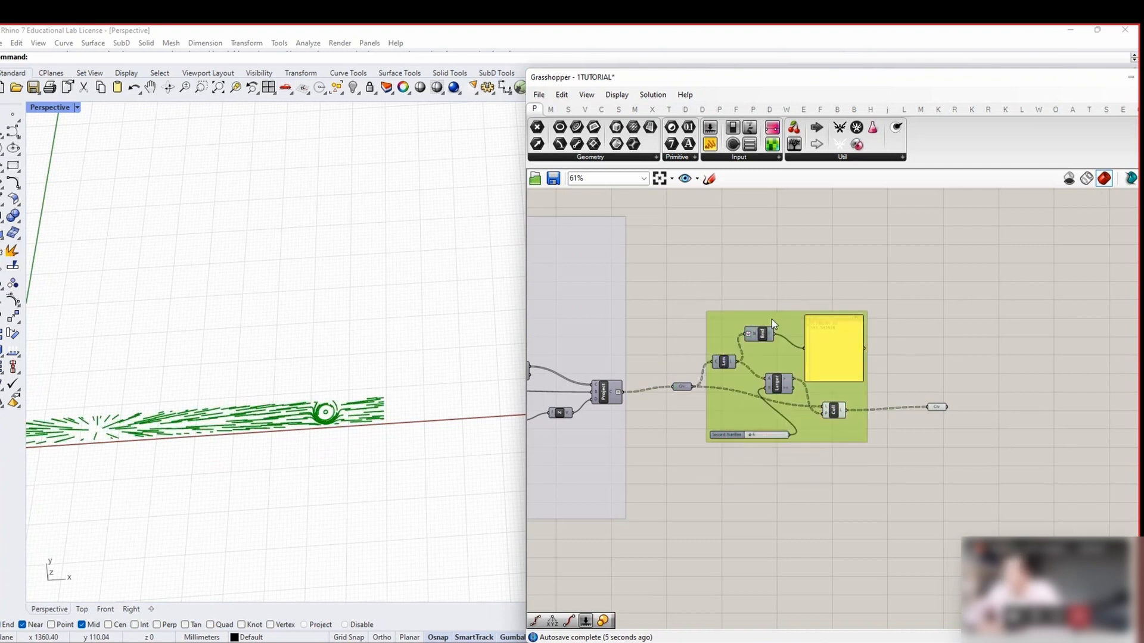
Name the group for culling small curves
right_click(772, 320)
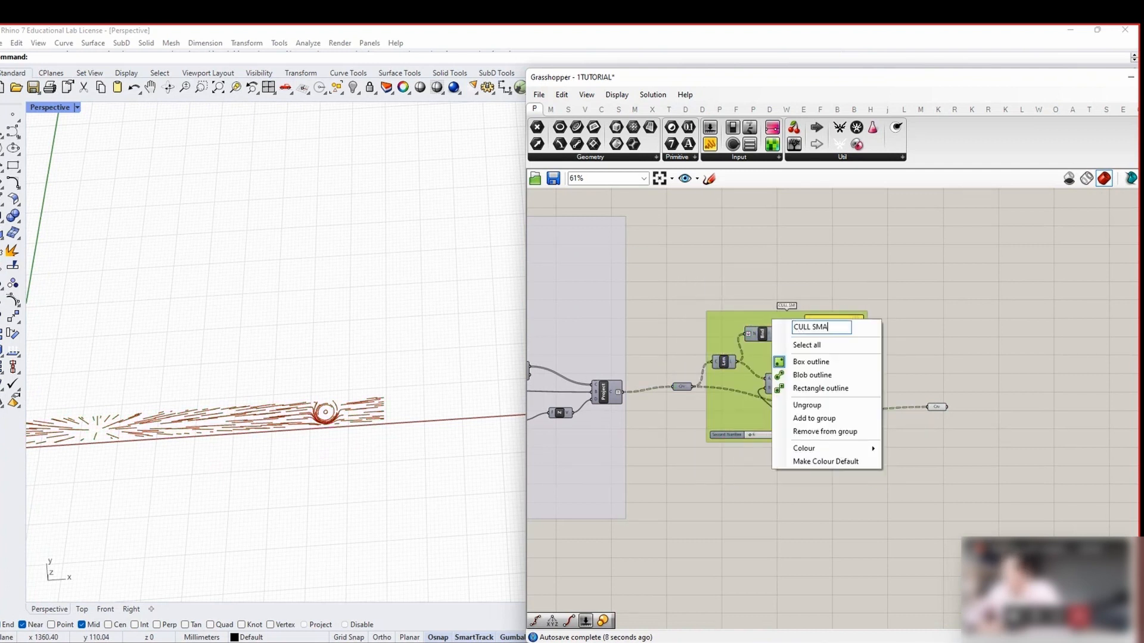
click(799, 272)
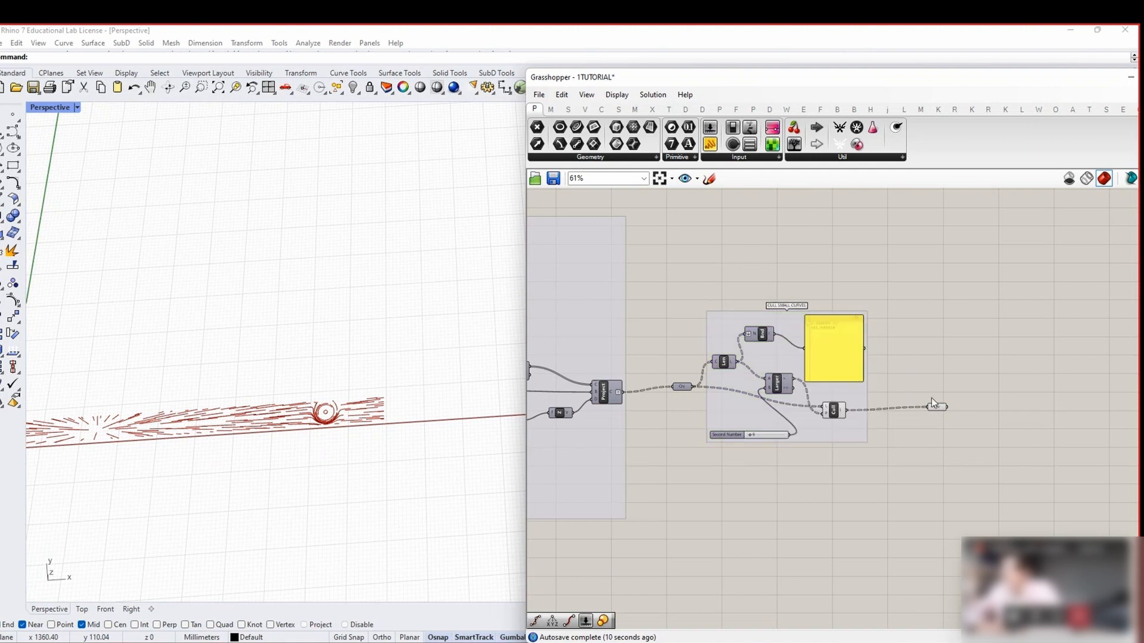
click(934, 407)
Preview the PATH RAILS curves, then hide their preview again
click(933, 434)
scroll(817, 498, down, 5)
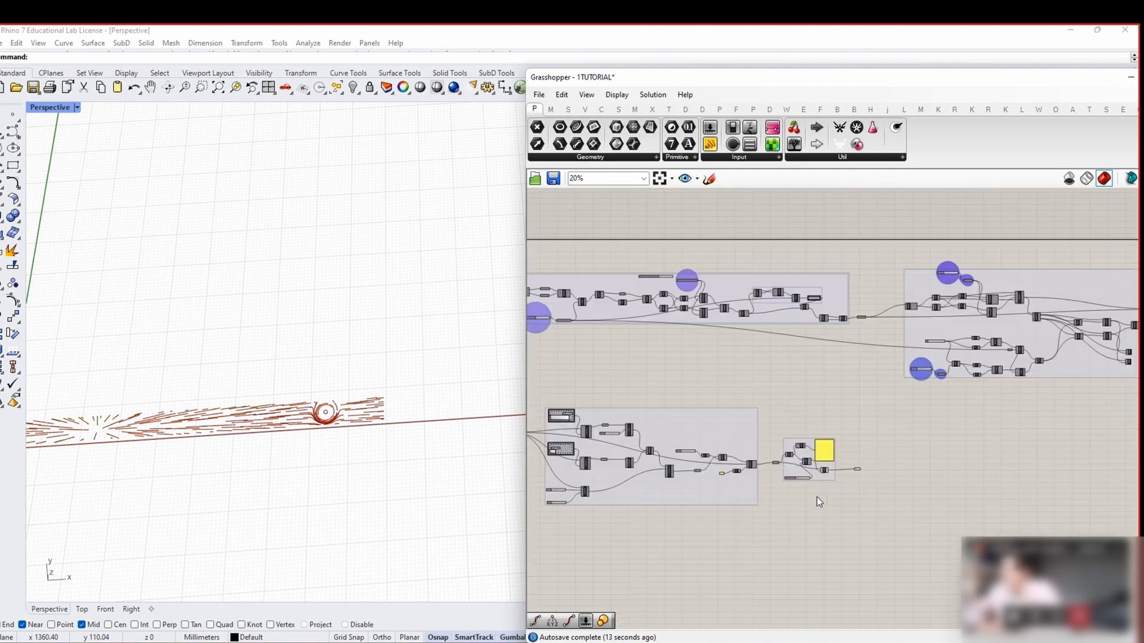
scroll(853, 317, up, 7)
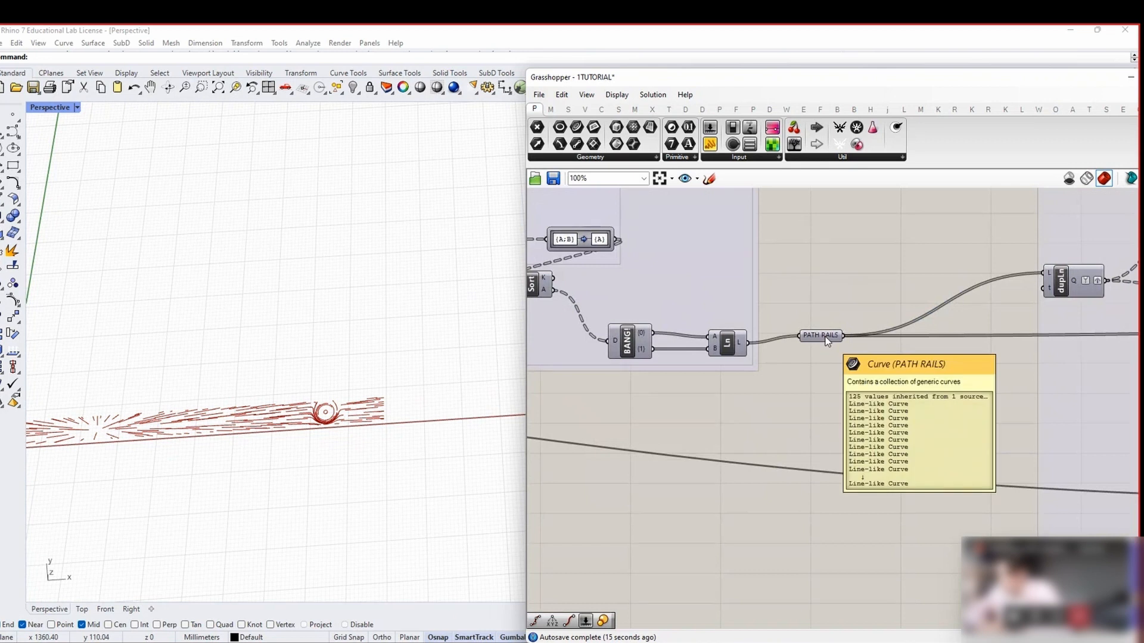
scroll(691, 327, down, 5)
scroll(692, 328, down, 2)
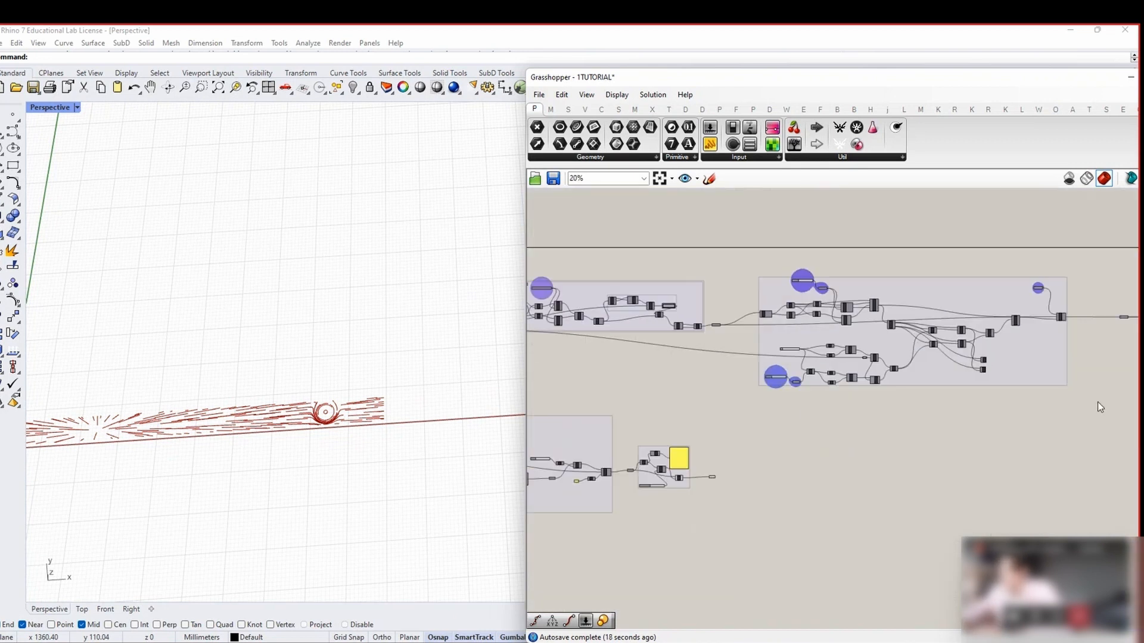
right_drag(1098, 405, 705, 336)
scroll(697, 324, up, 6)
click(762, 317)
middle_click(753, 278)
click(753, 278)
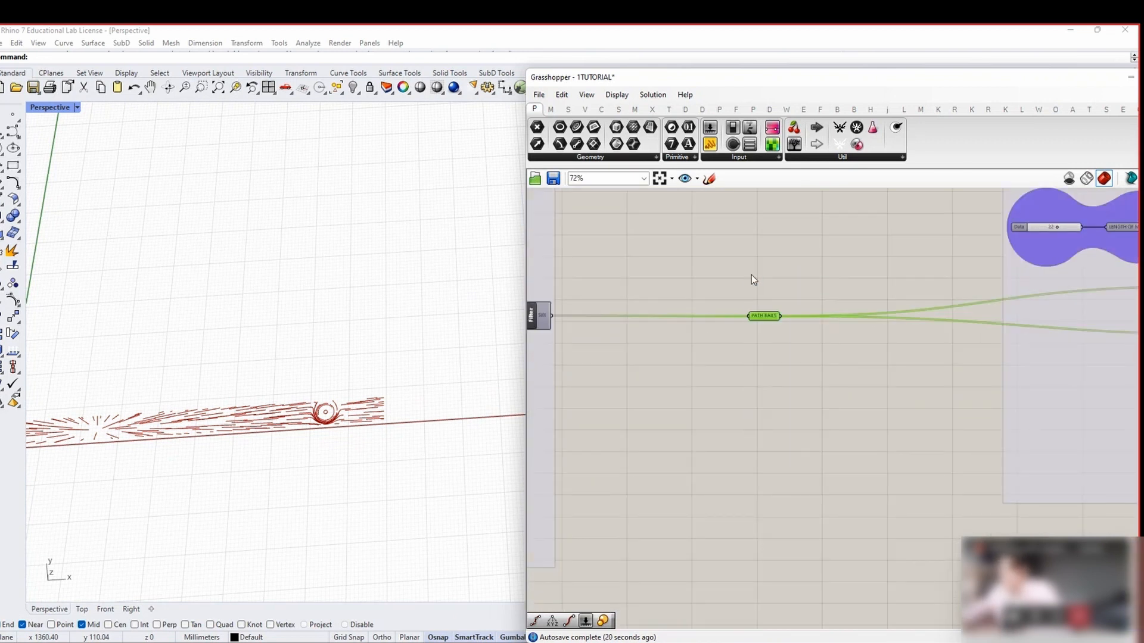
middle_click(740, 276)
click(738, 295)
Turn off the green Curve parameter preview in Rhino
scroll(739, 296, down, 6)
scroll(778, 361, up, 2)
scroll(778, 360, up, 6)
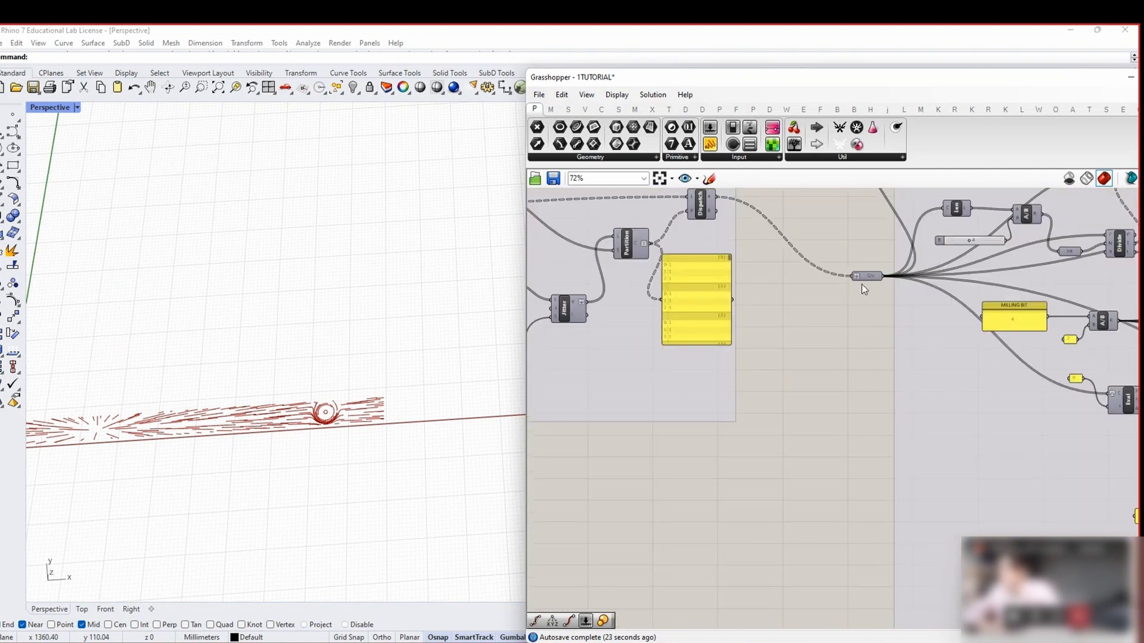
click(866, 276)
middle_click(860, 246)
click(870, 253)
middle_click(870, 253)
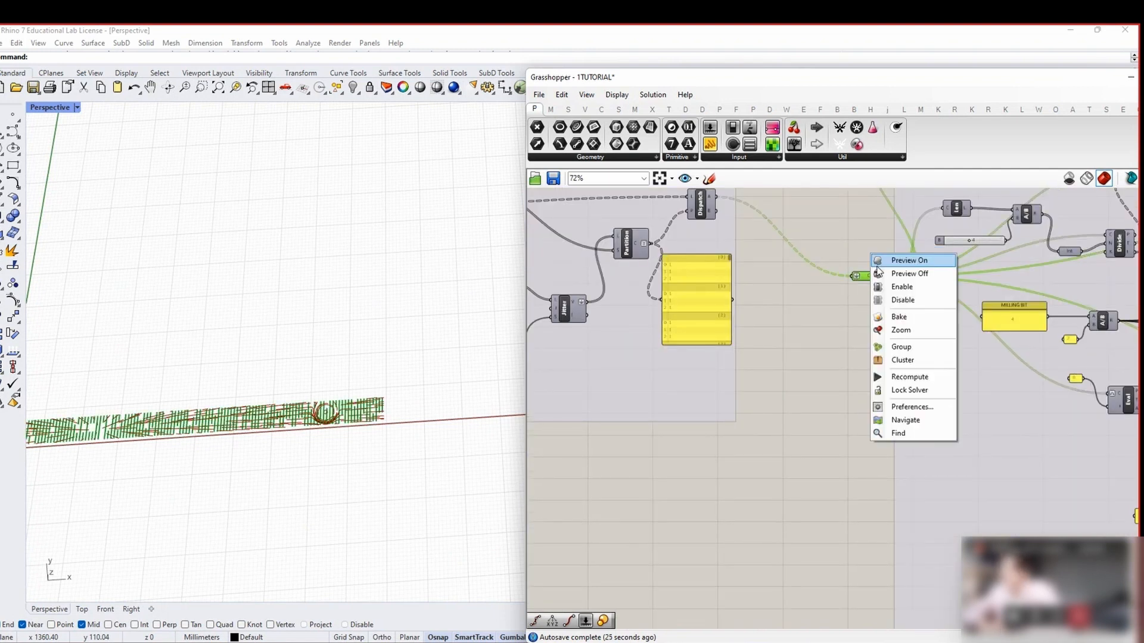
click(875, 274)
Point out the RANDOM SEED and LENGTH OF MILLING LINES input sliders
right_drag(855, 282, 1093, 316)
right_drag(656, 326, 865, 339)
scroll(893, 472, up, 2)
click(929, 429)
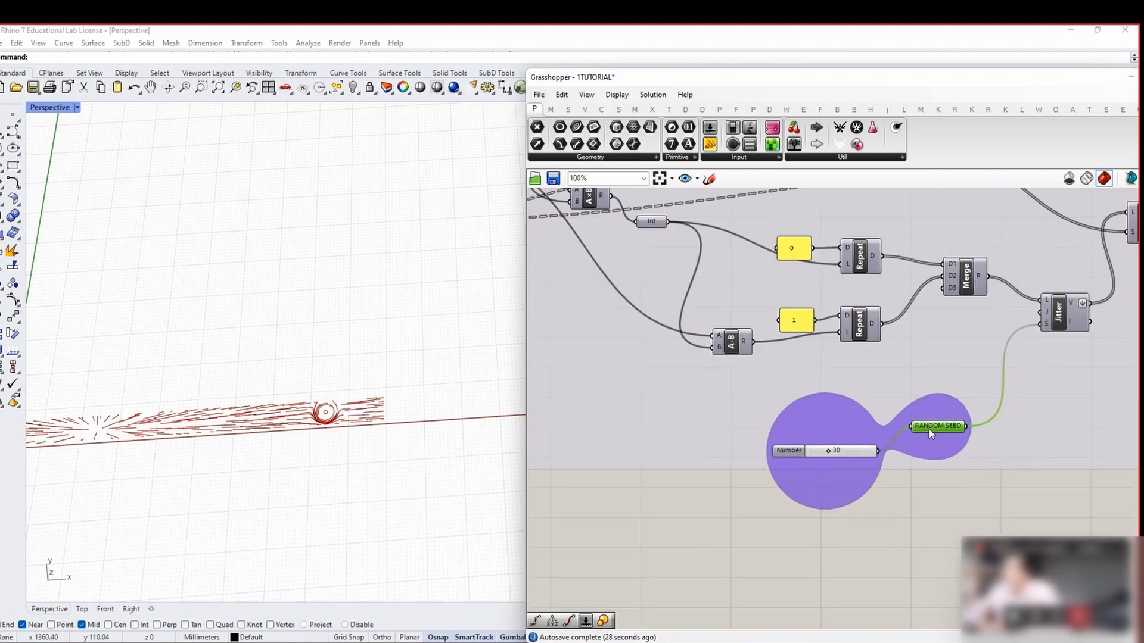
scroll(1052, 427, down, 9)
scroll(683, 384, up, 4)
scroll(1038, 393, up, 3)
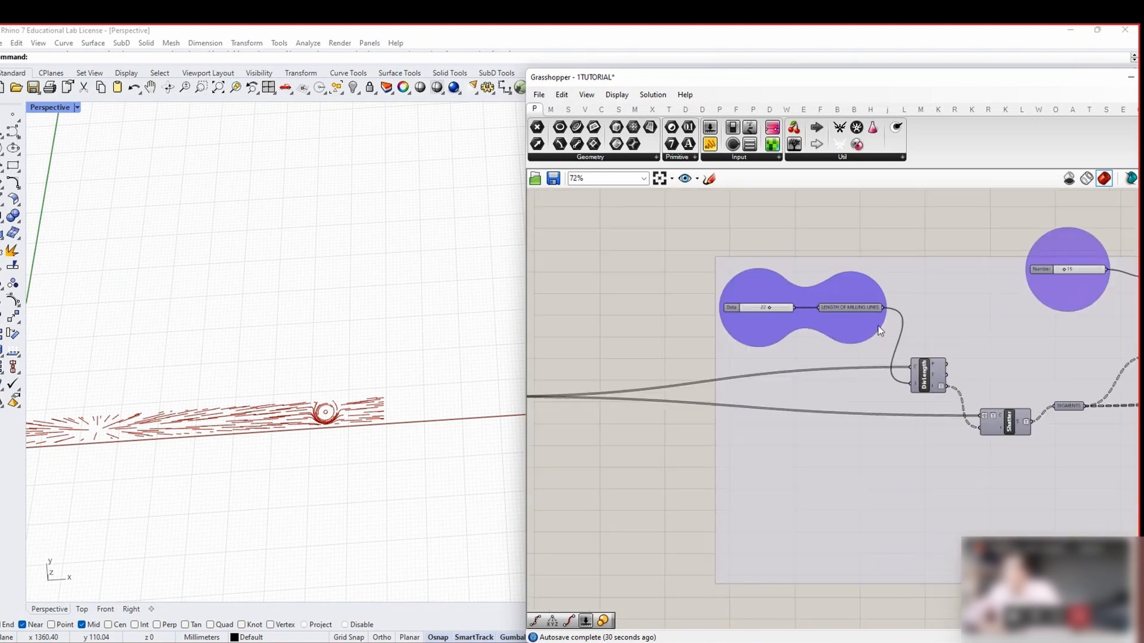
click(844, 311)
scroll(844, 311, down, 4)
scroll(1020, 309, up, 3)
right_drag(1020, 309, 793, 285)
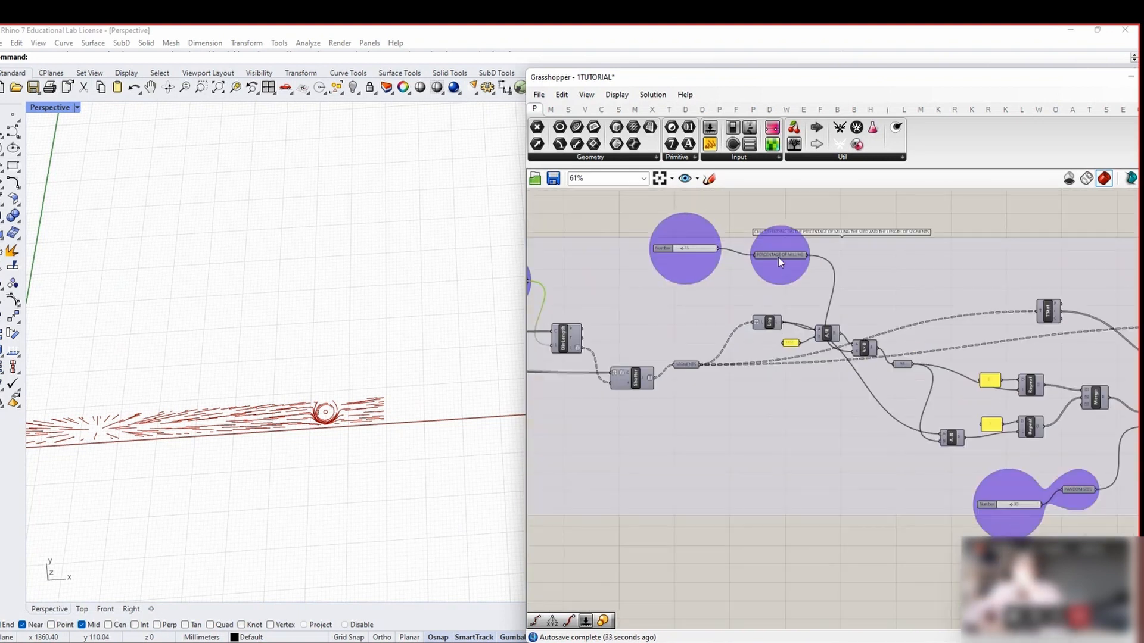
Move the PATH RAILS relay left along its wire
mouse_move(778, 257)
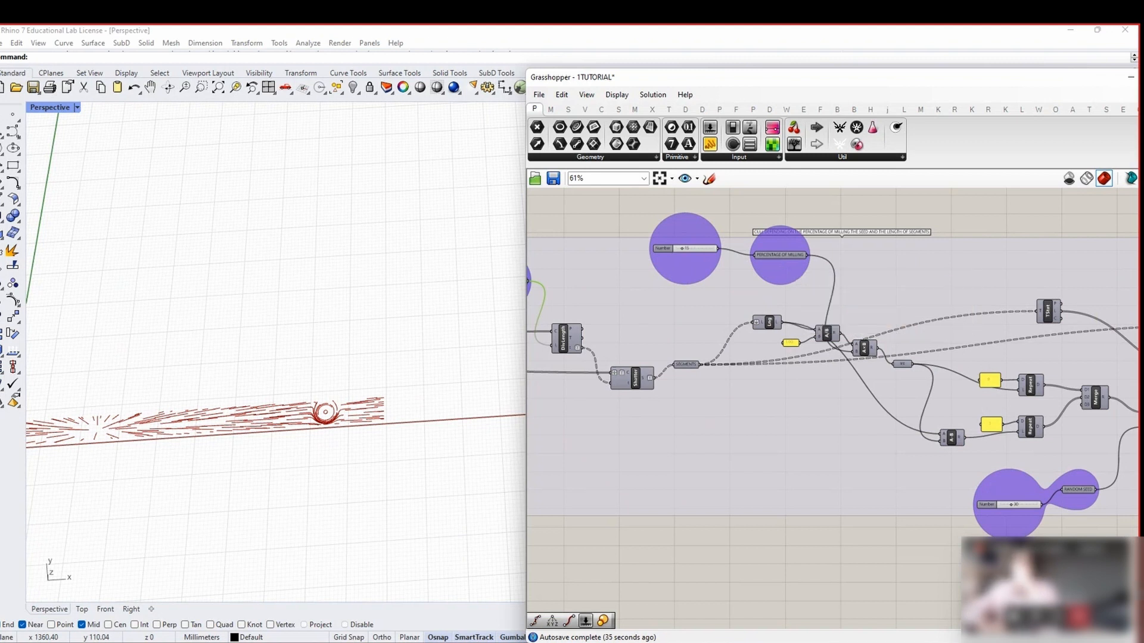
right_drag(1070, 489, 976, 463)
scroll(976, 463, down, 4)
right_drag(571, 421, 733, 418)
scroll(733, 416, up, 3)
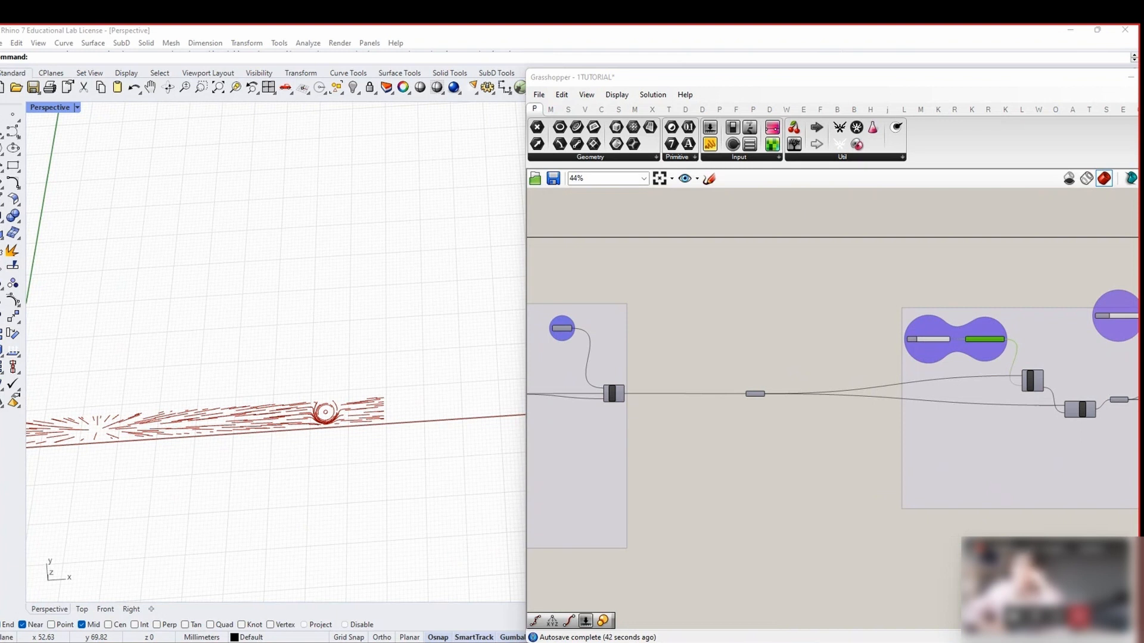
scroll(771, 398, up, 2)
mouse_move(771, 398)
mouse_down()
mouse_move(736, 389)
mouse_move(781, 386)
mouse_up()
scroll(715, 350, down, 3)
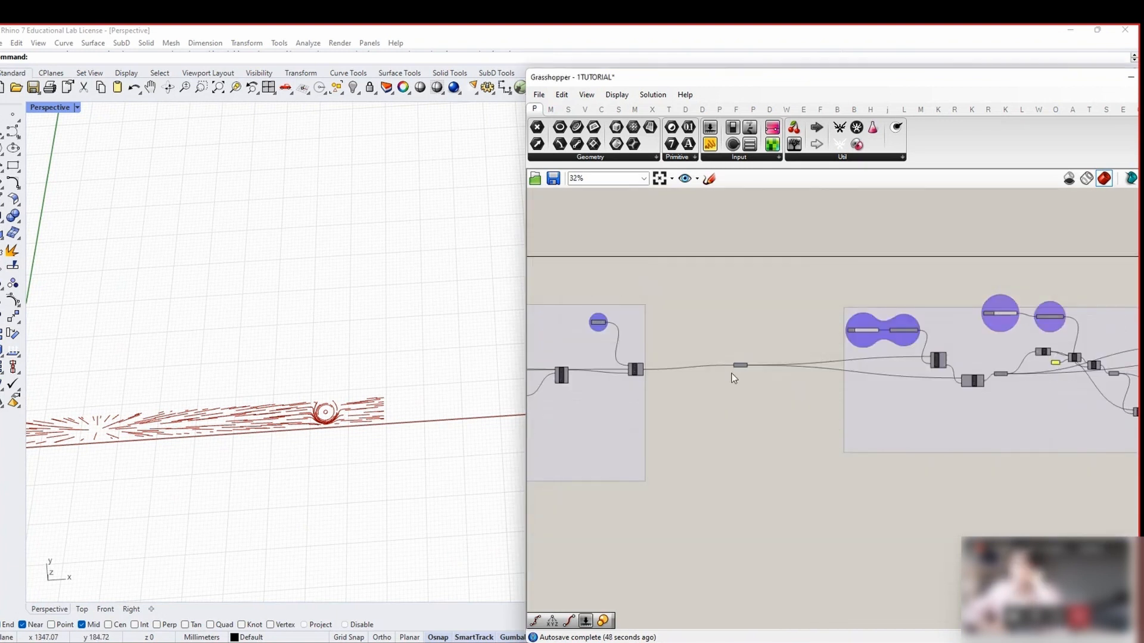
scroll(734, 372, up, 3)
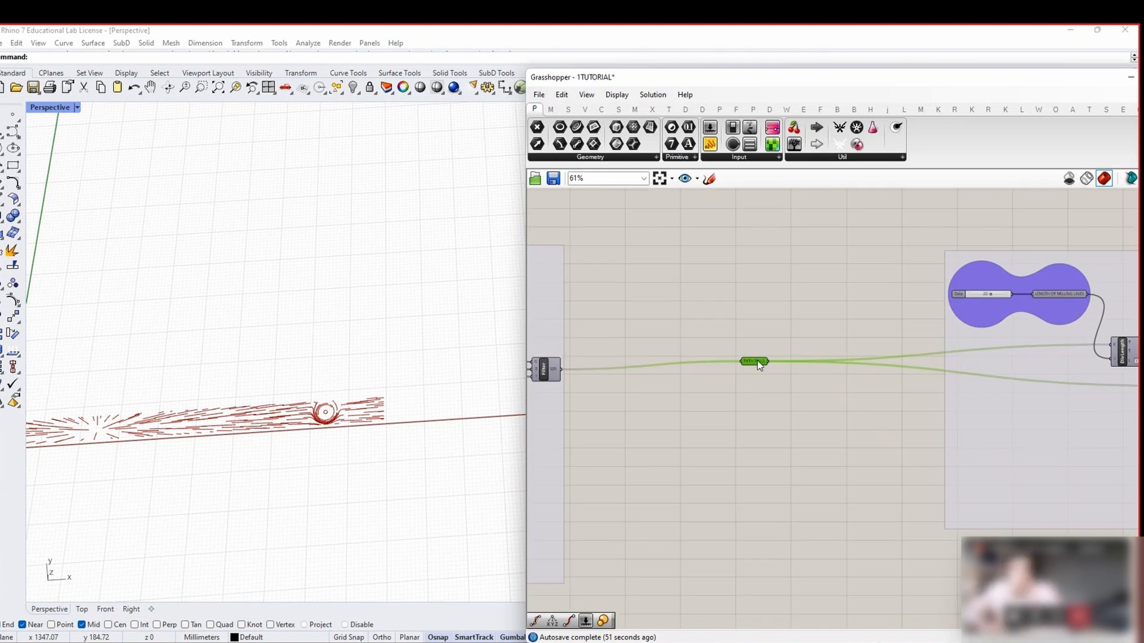
Select the Filter component and shift the PATH RAILS relay further right
right_drag(644, 379, 776, 386)
click(668, 368)
scroll(668, 369, up, 3)
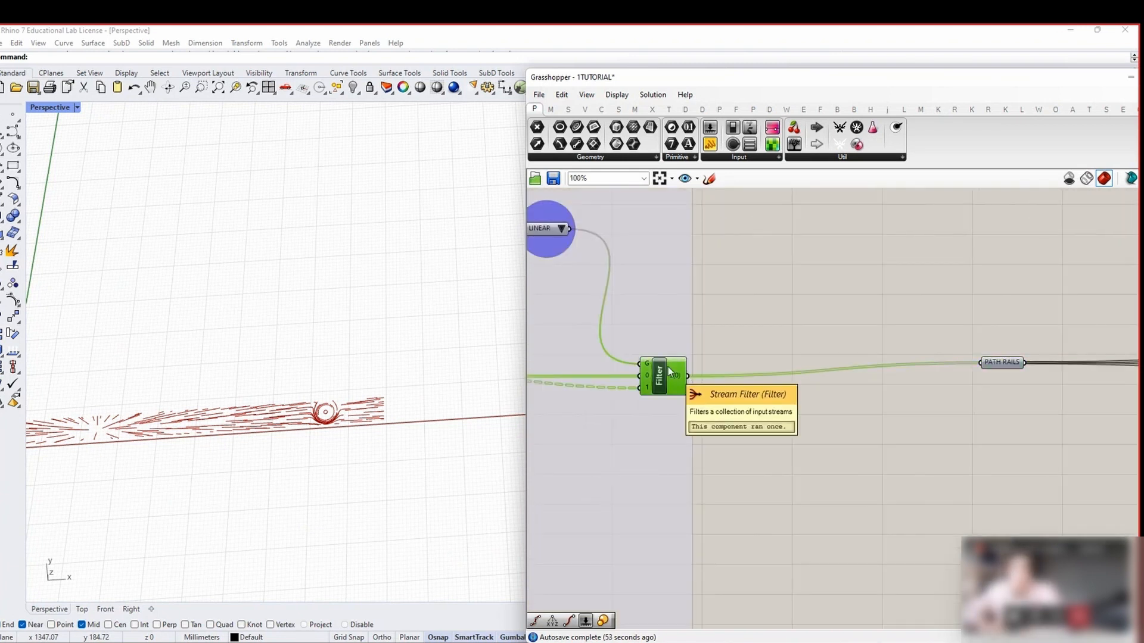
scroll(668, 368, down, 2)
drag(918, 366, 969, 372)
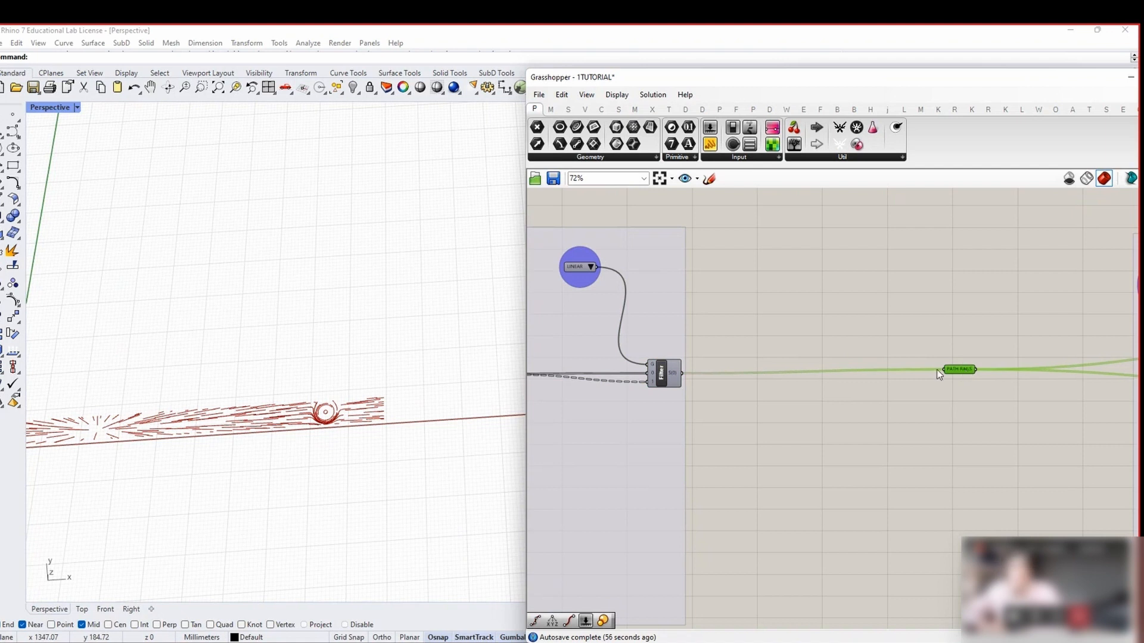
scroll(988, 382, down, 1)
right_drag(987, 383, 729, 368)
scroll(729, 368, down, 1)
drag(715, 361, 790, 362)
right_drag(743, 380, 797, 372)
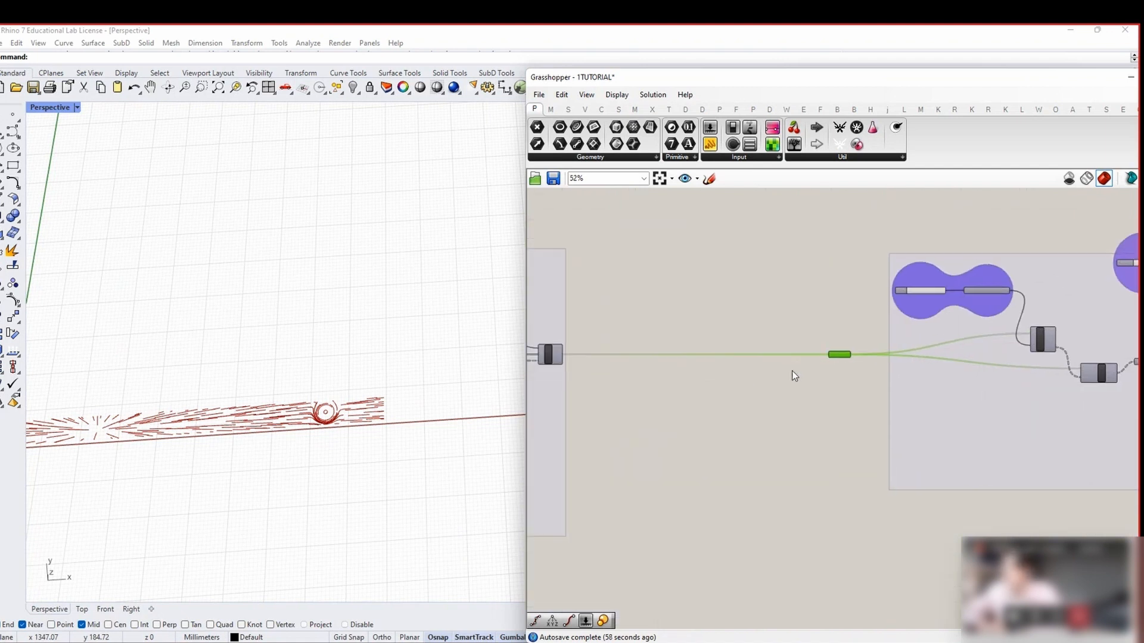
Insert a second PATH RAILS relay on the wire and seat it on the main wire
double_click(656, 355)
drag(651, 355, 764, 366)
scroll(651, 368, up, 2)
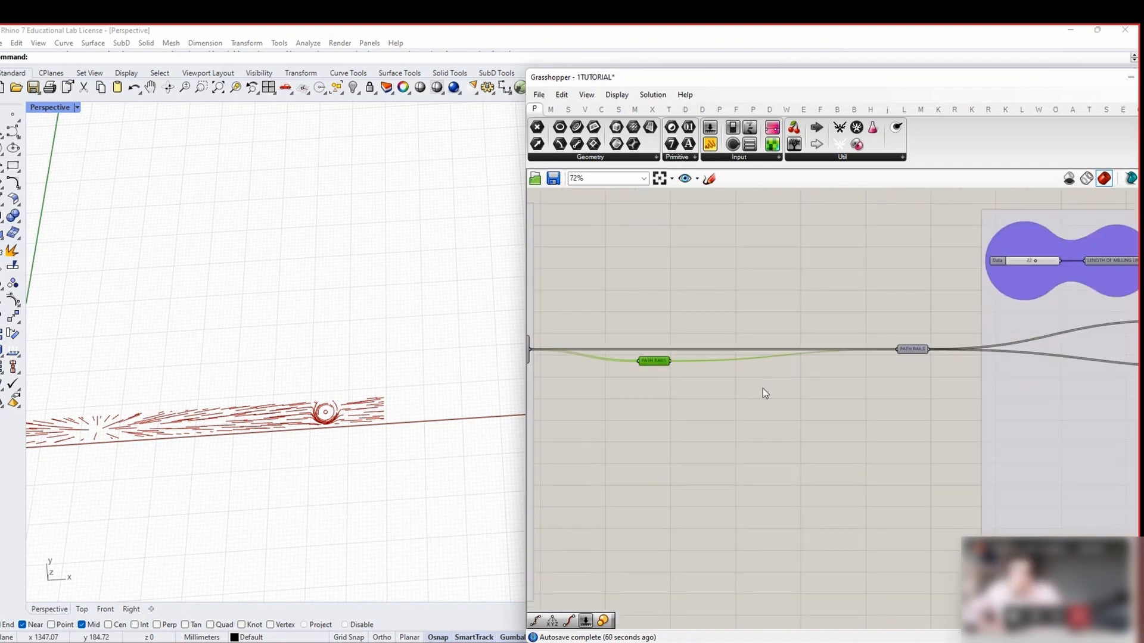
drag(654, 360, 582, 350)
click(980, 342)
scroll(981, 344, down, 2)
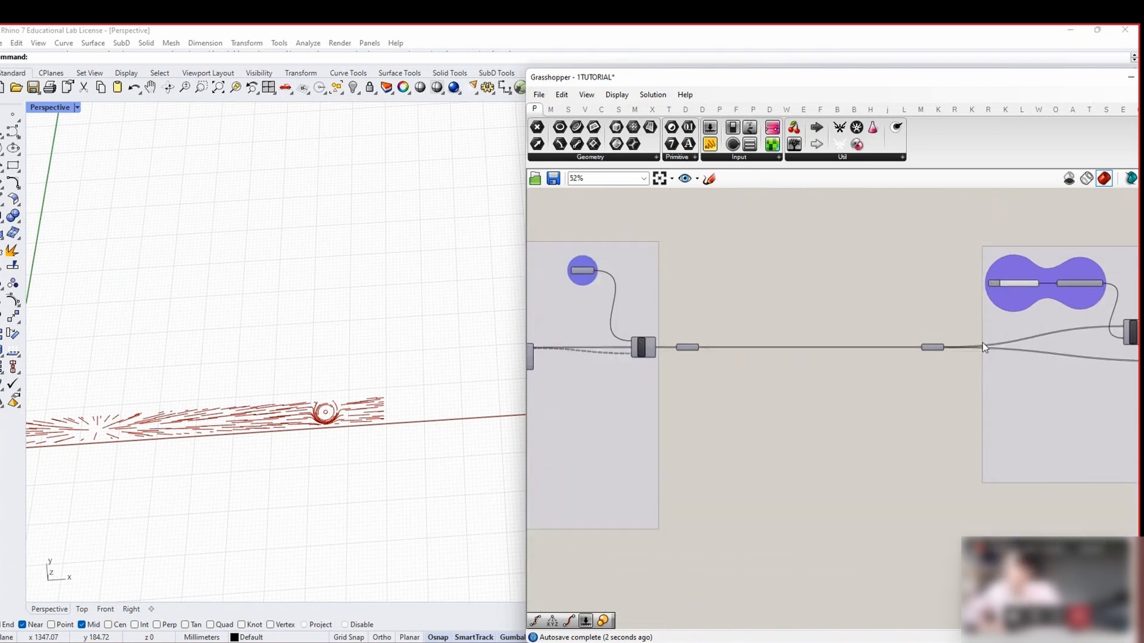
scroll(622, 280, up, 1)
Duplicate the LINEAR value list and Filter, placing the copy below PATH RAILS
click(647, 358)
shift+click(571, 269)
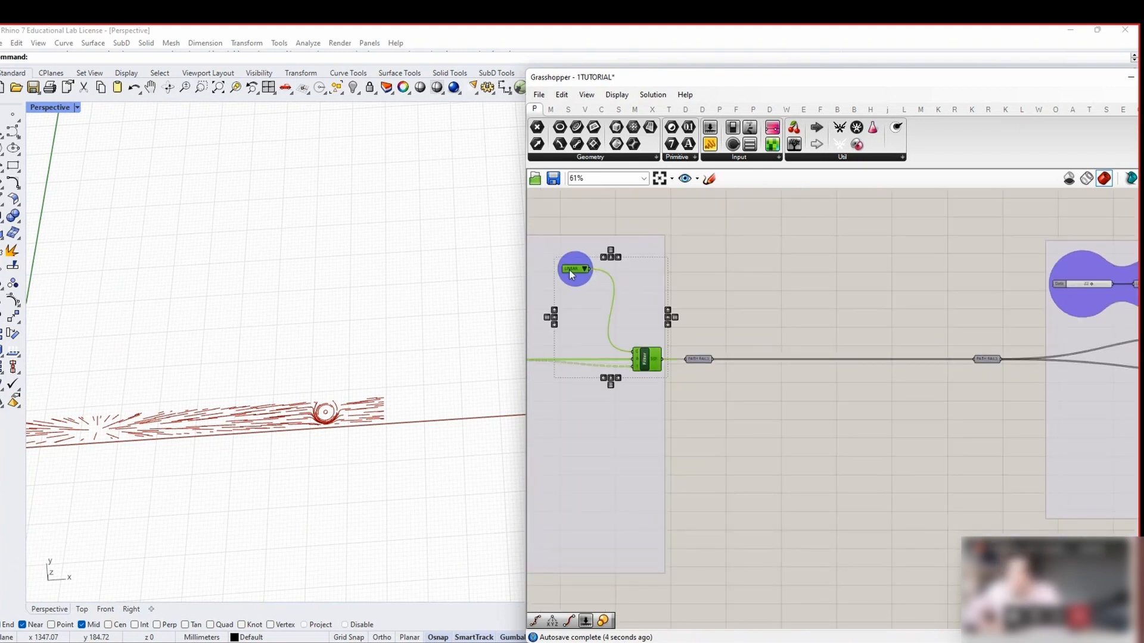
scroll(572, 267, up, 3)
key(ctrl+c)
key(ctrl+v)
scroll(685, 396, down, 5)
drag(700, 416, 881, 497)
scroll(881, 497, up, 2)
click(877, 539)
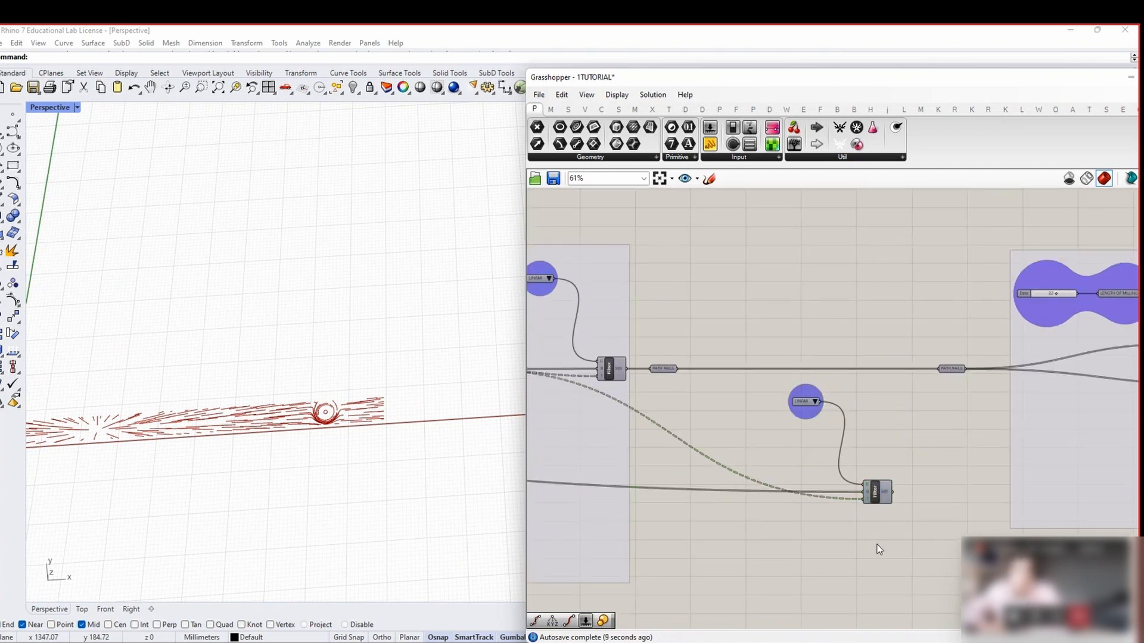
Wire PATH RAILS into the new Filter and rename the list options LINES and FIELDS
drag(678, 370, 863, 494)
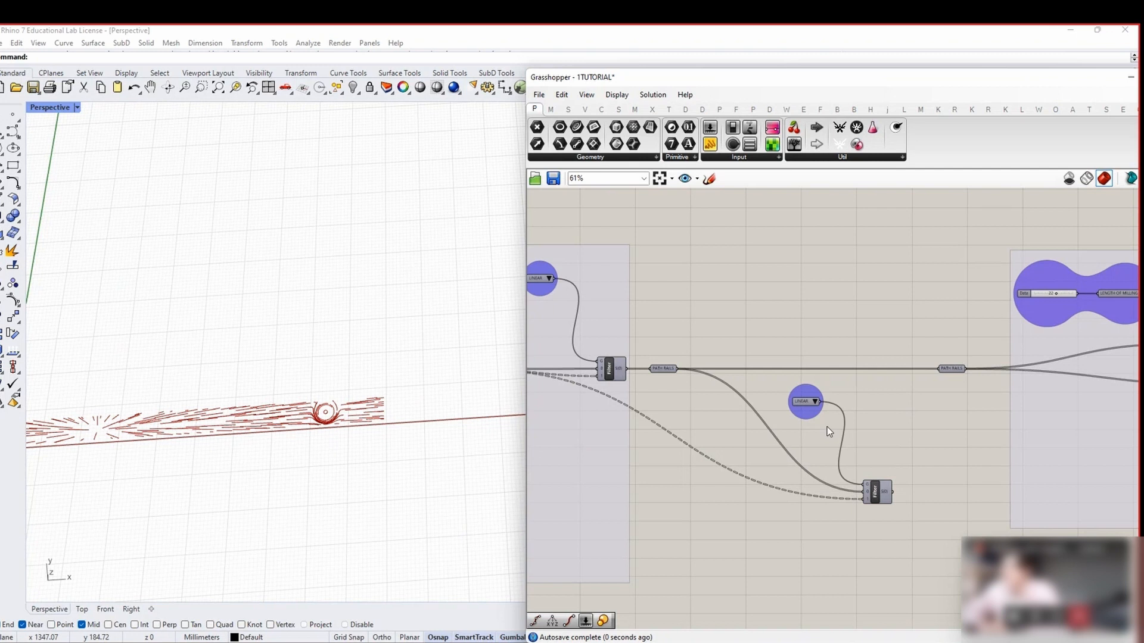
double_click(805, 406)
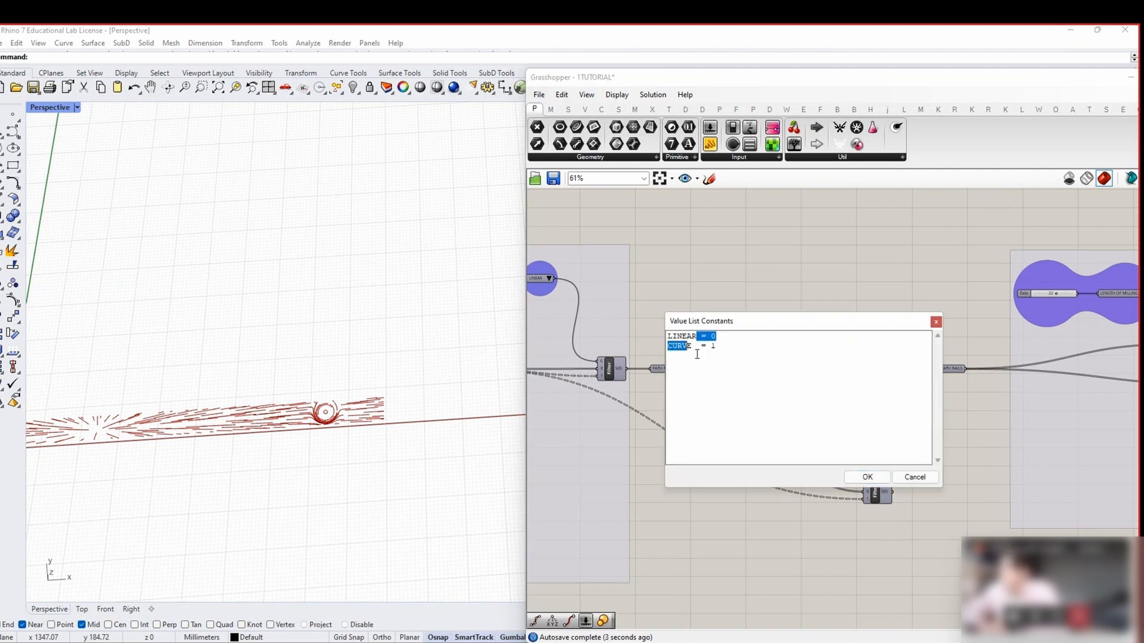
click(687, 337)
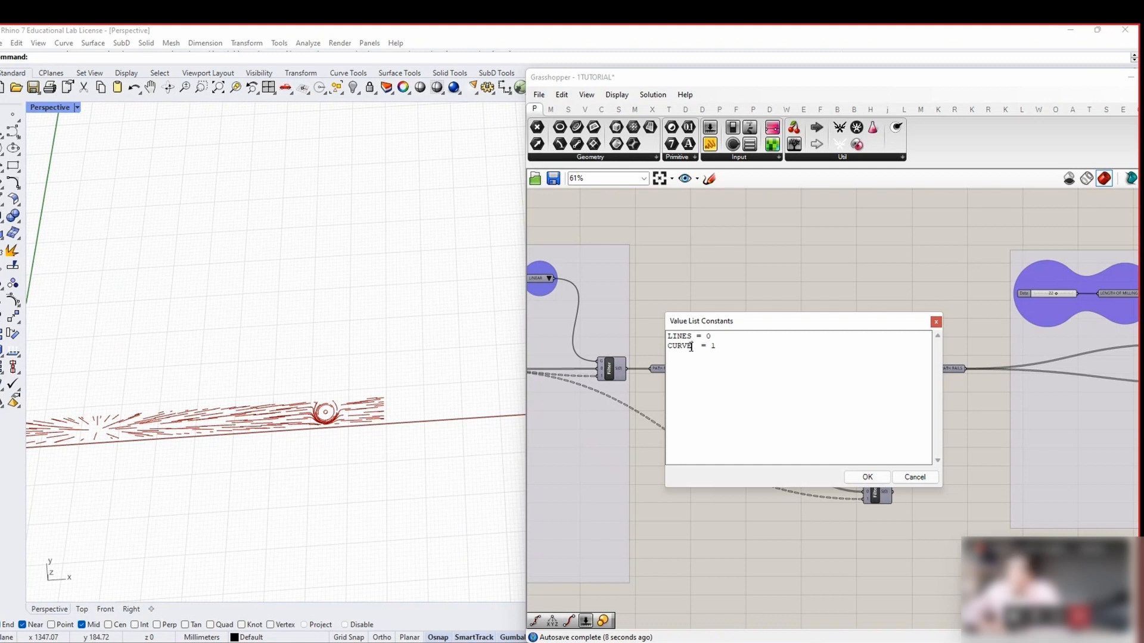
text(FIELDS)
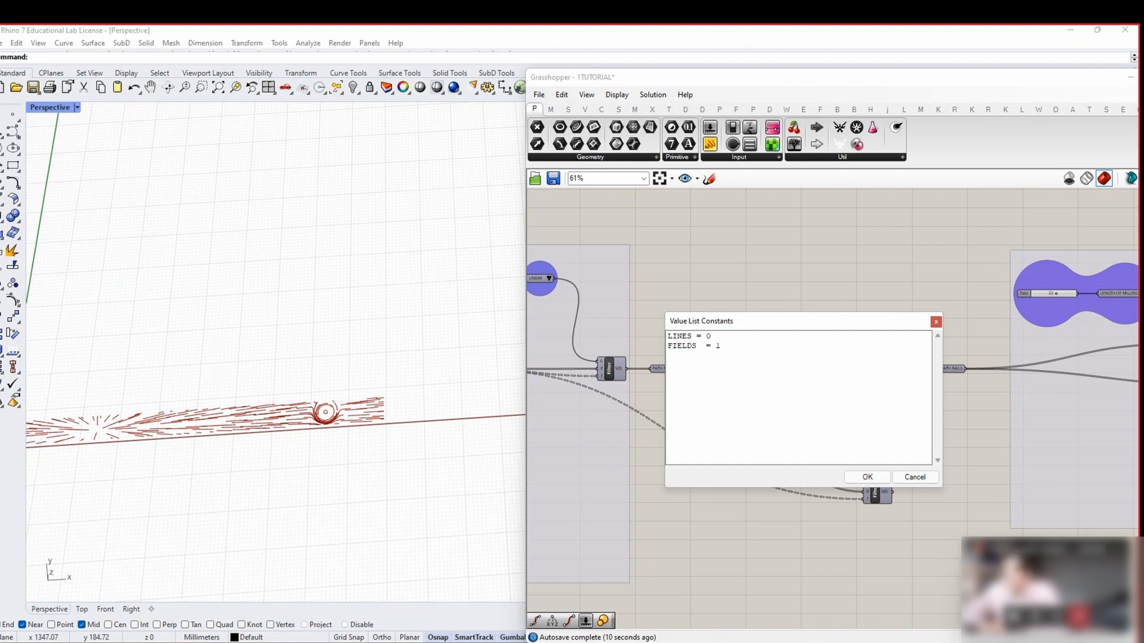
click(868, 477)
scroll(861, 470, up, 3)
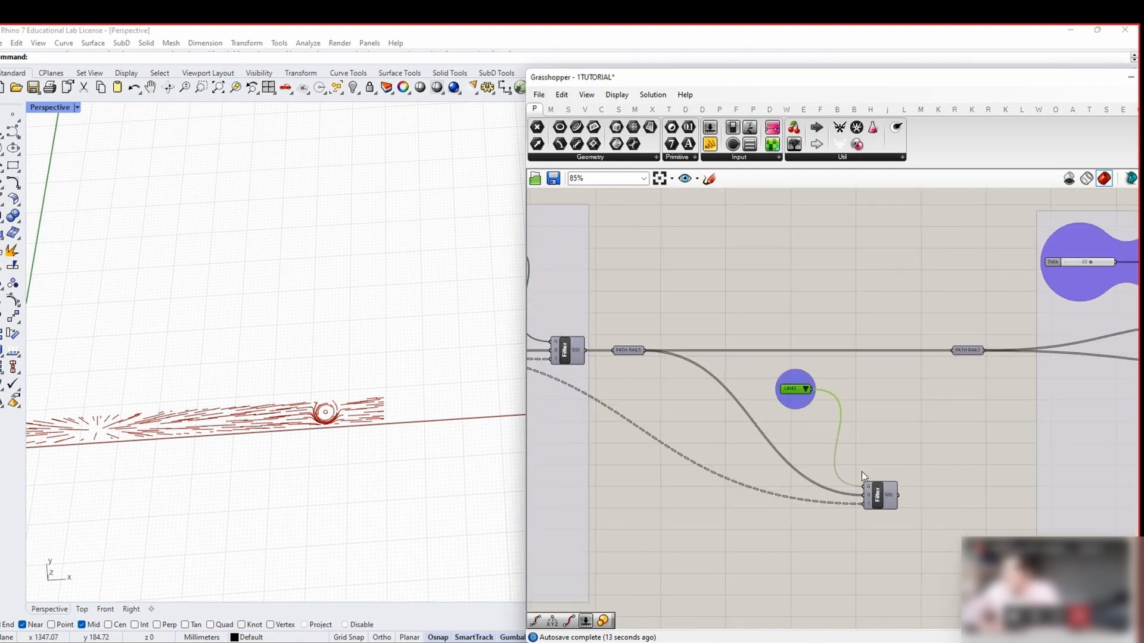
Connect the Crv parameter to the new Filter's second input stream
click(796, 374)
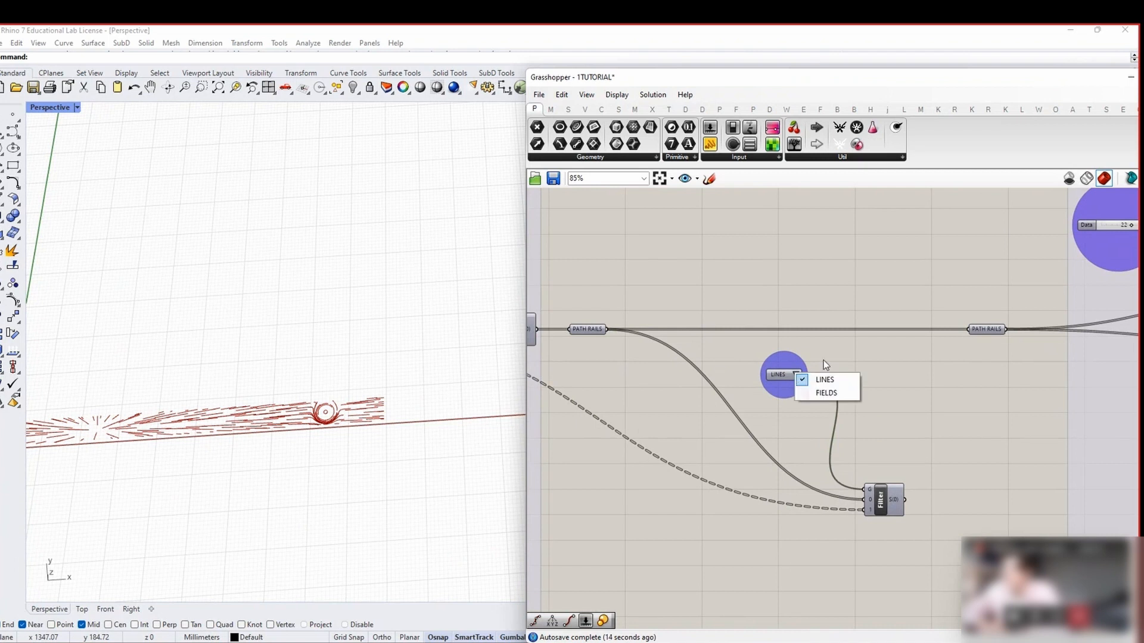
click(883, 511)
scroll(838, 322, down, 10)
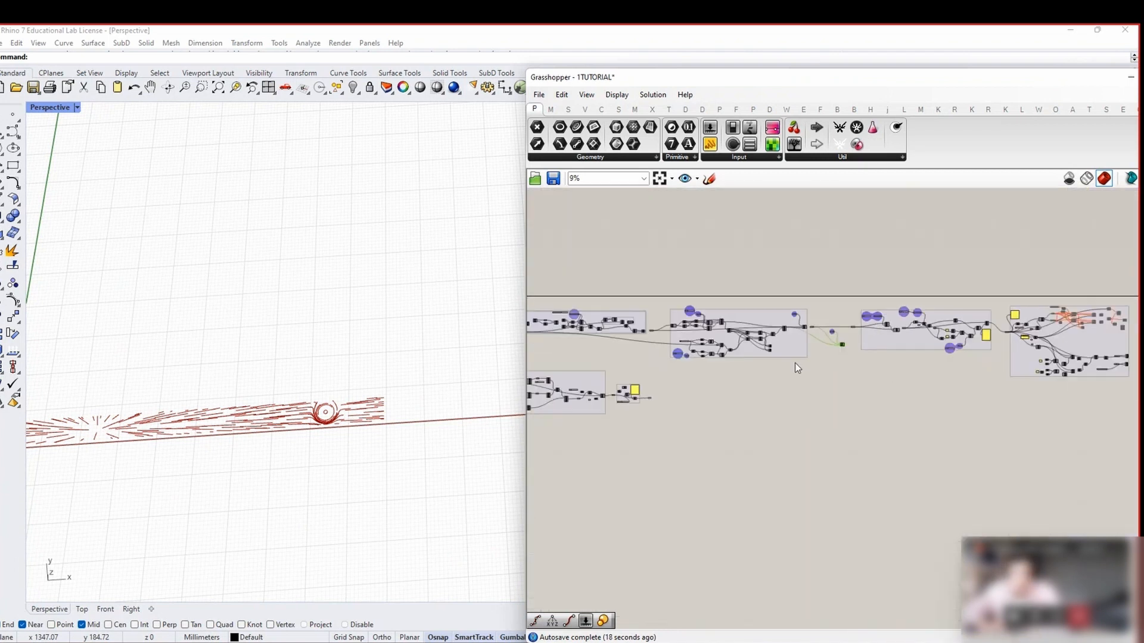
scroll(692, 410, up, 12)
drag(692, 458, 1014, 336)
scroll(682, 501, down, 9)
scroll(1126, 394, up, 8)
right_drag(1029, 355, 621, 445)
scroll(635, 451, down, 3)
Check PATH RAILS' connections and flatten the Crv parameter's data
click(718, 273)
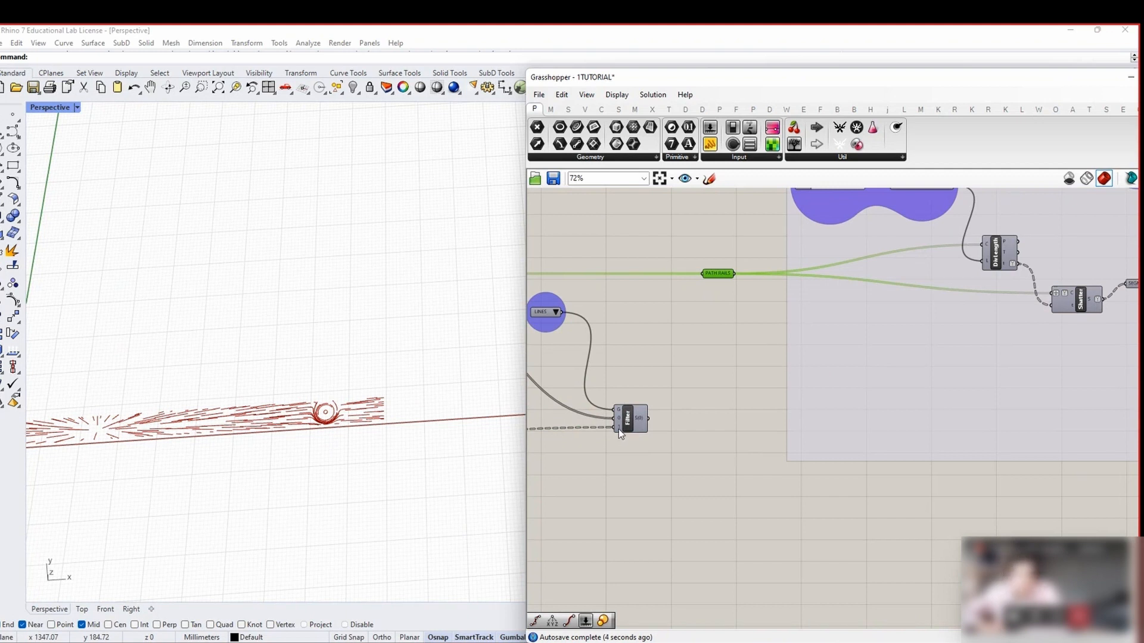
scroll(587, 480, down, 4)
scroll(721, 468, up, 5)
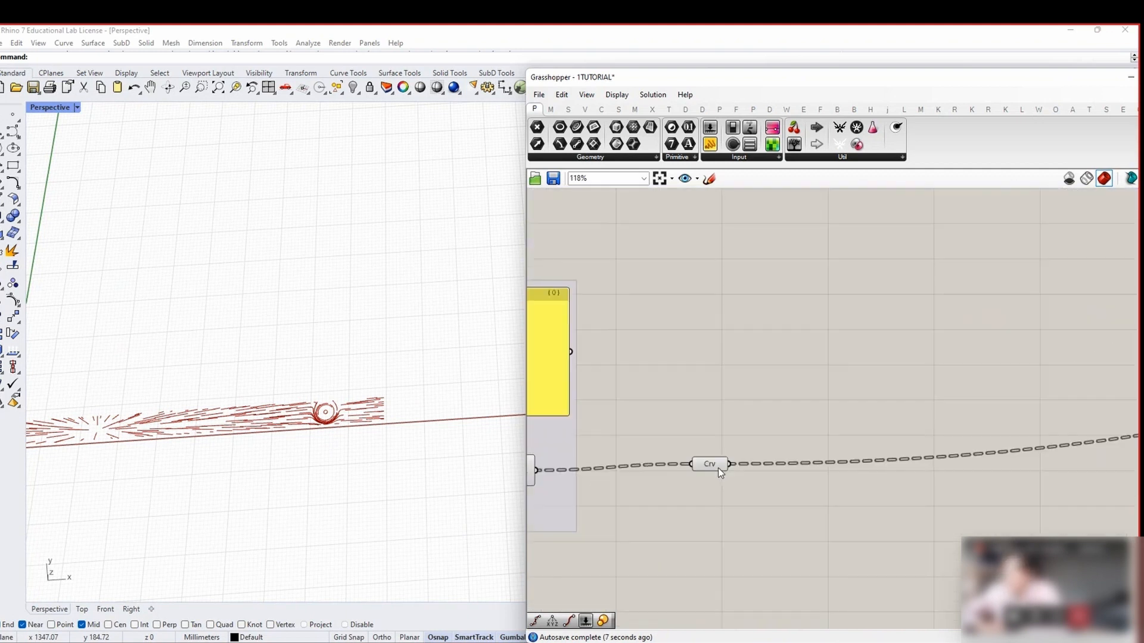
right_click(718, 465)
click(751, 489)
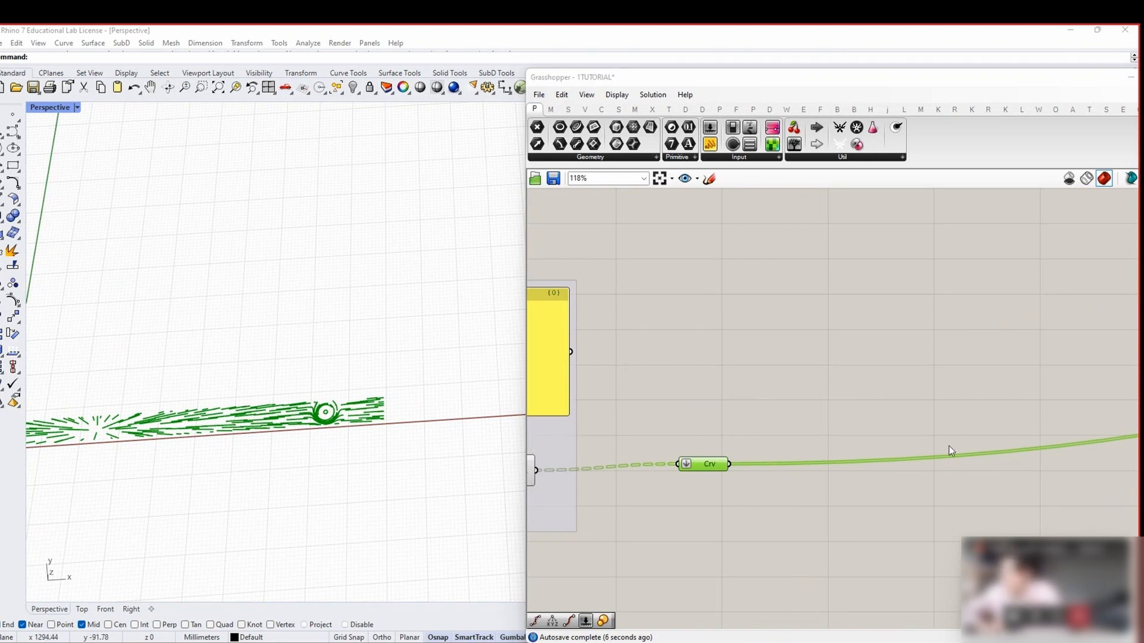
Wire the new Filter's output into the PATH RAILS parameter
scroll(950, 451, down, 8)
right_drag(1007, 405, 685, 344)
scroll(894, 252, up, 6)
right_drag(906, 264, 868, 338)
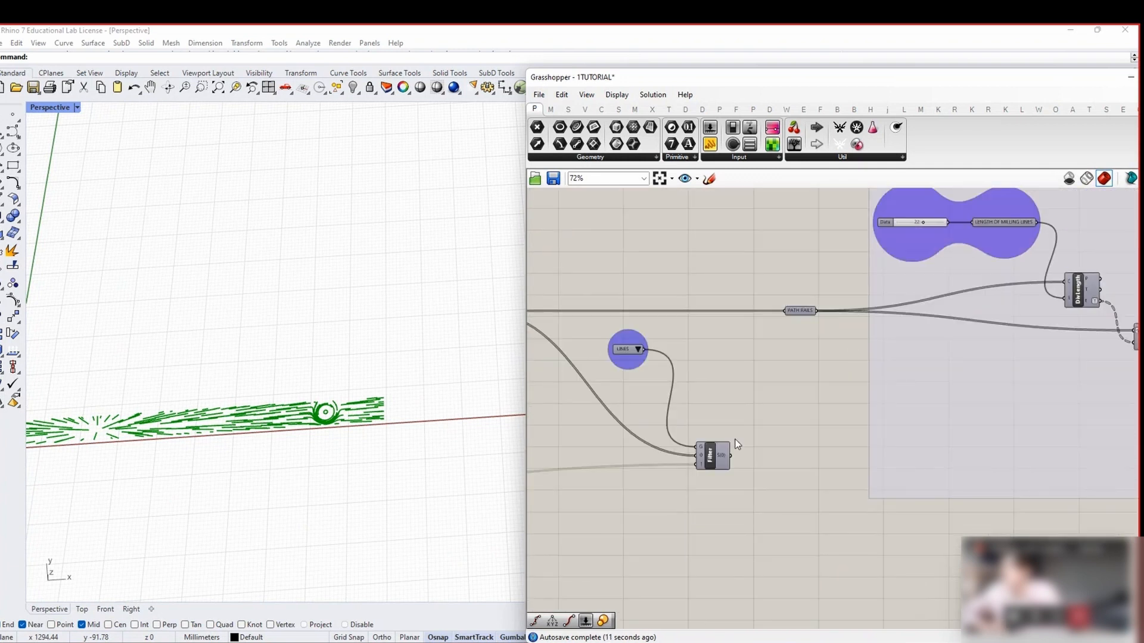
mouse_move(700, 456)
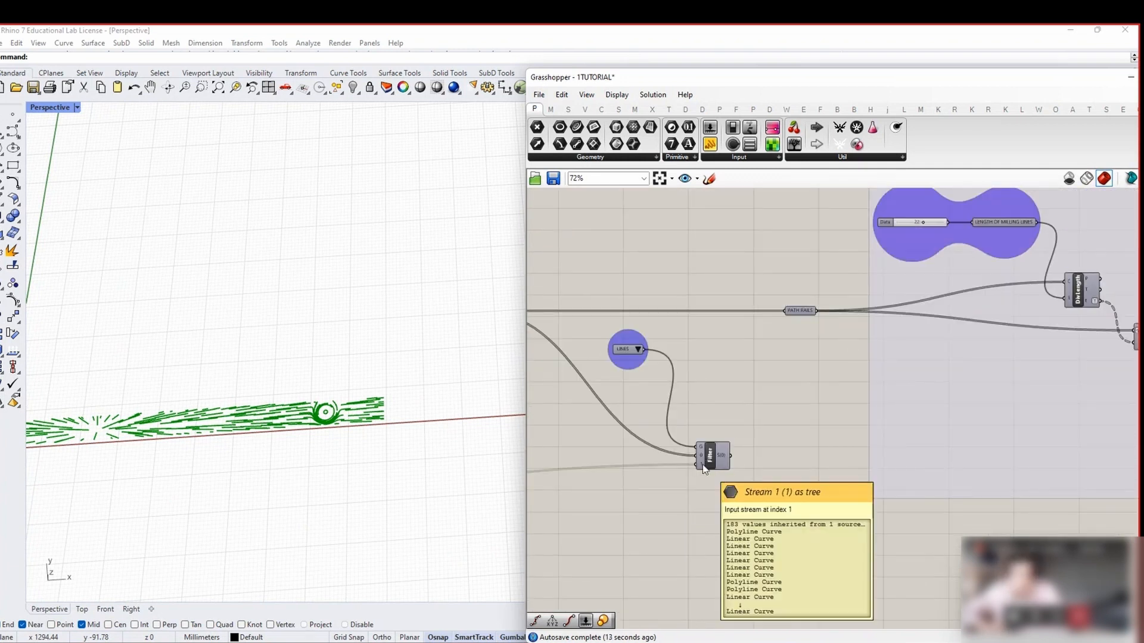
drag(733, 456, 781, 311)
Keep LINES as the active value-list option, then select all components on the canvas
click(638, 350)
click(685, 345)
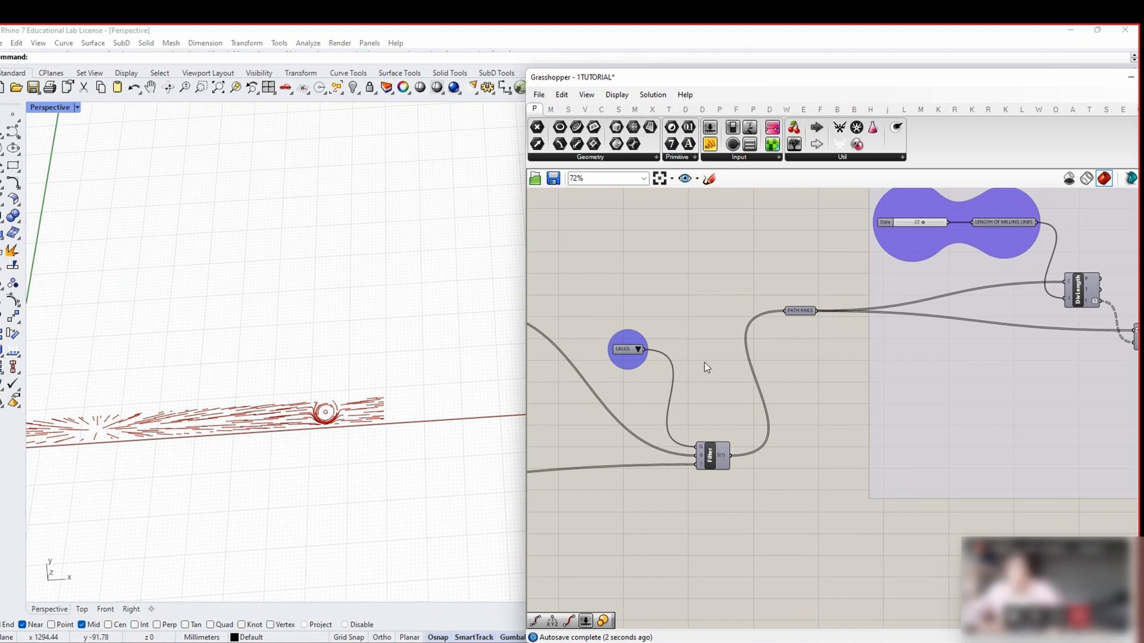
scroll(704, 362, down, 5)
key(ctrl+a)
right_click(689, 346)
click(699, 363)
Turn preview off for everything except the final two components and their group
click(691, 344)
scroll(686, 353, down, 5)
scroll(1038, 390, up, 8)
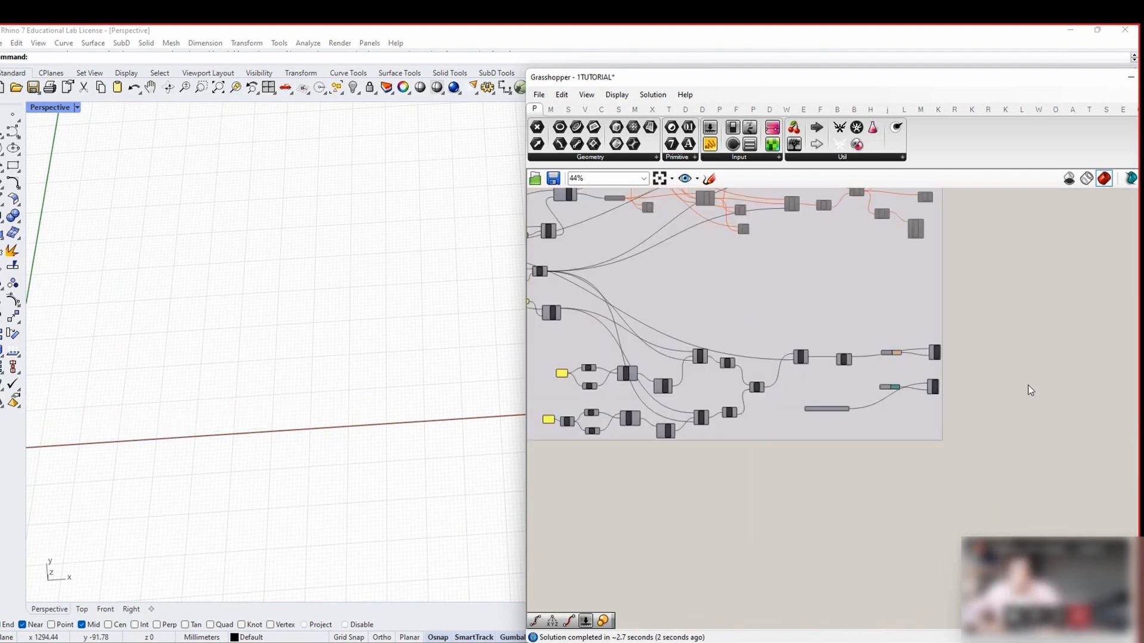
drag(1020, 418, 918, 343)
right_click(950, 321)
click(958, 328)
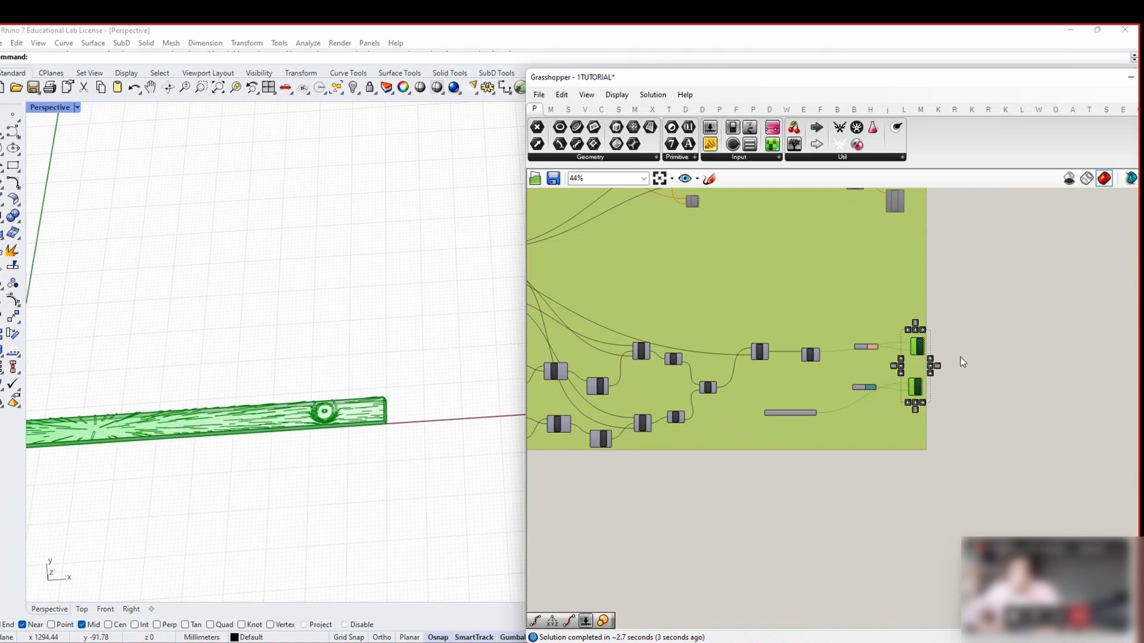
click(961, 356)
Raise the milling percentage slider to 64
scroll(960, 356, down, 1)
scroll(150, 411, up, 3)
shift+right_drag(151, 411, 220, 447)
scroll(295, 441, down, 4)
right_drag(608, 458, 870, 480)
scroll(869, 480, down, 5)
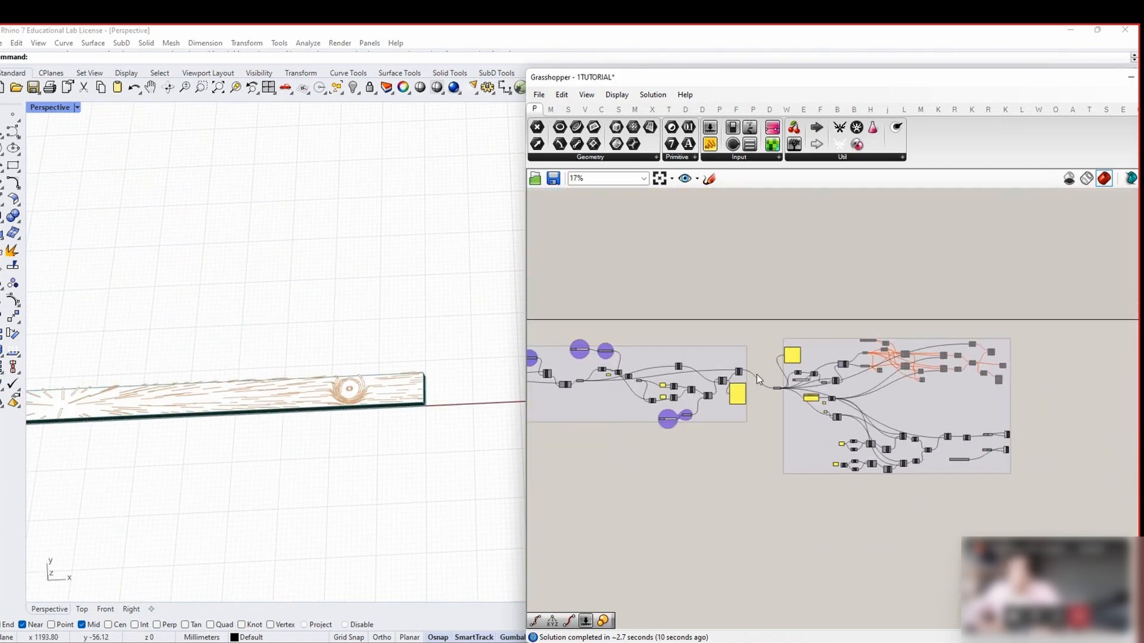
right_drag(674, 391, 894, 422)
scroll(894, 421, up, 3)
right_drag(746, 350, 857, 397)
scroll(857, 397, up, 7)
scroll(839, 409, up, 3)
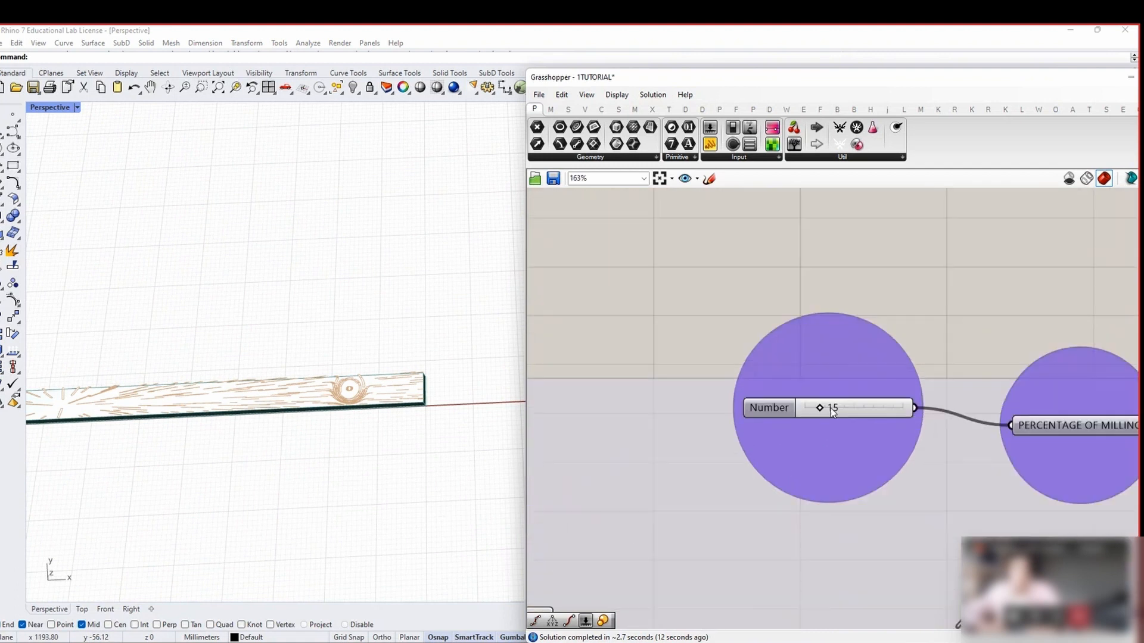
click(860, 410)
mouse_move(860, 410)
mouse_down()
mouse_move(899, 410)
mouse_move(853, 408)
mouse_up()
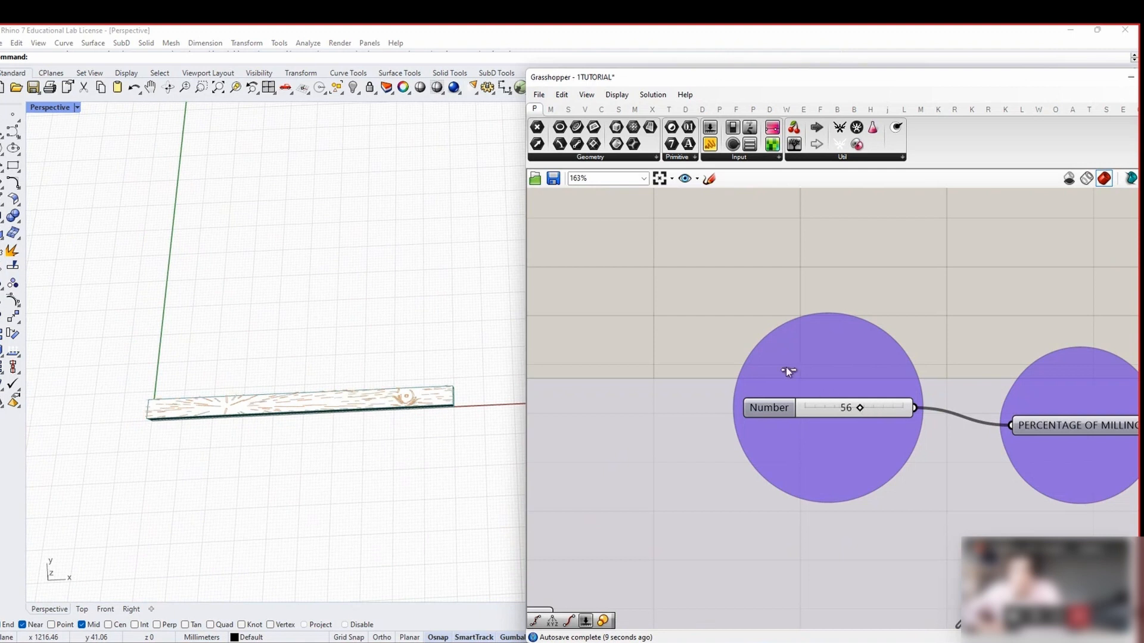
Show the plank in Rhino's Top viewport
scroll(785, 367, down, 3)
scroll(791, 375, down, 8)
scroll(674, 378, up, 8)
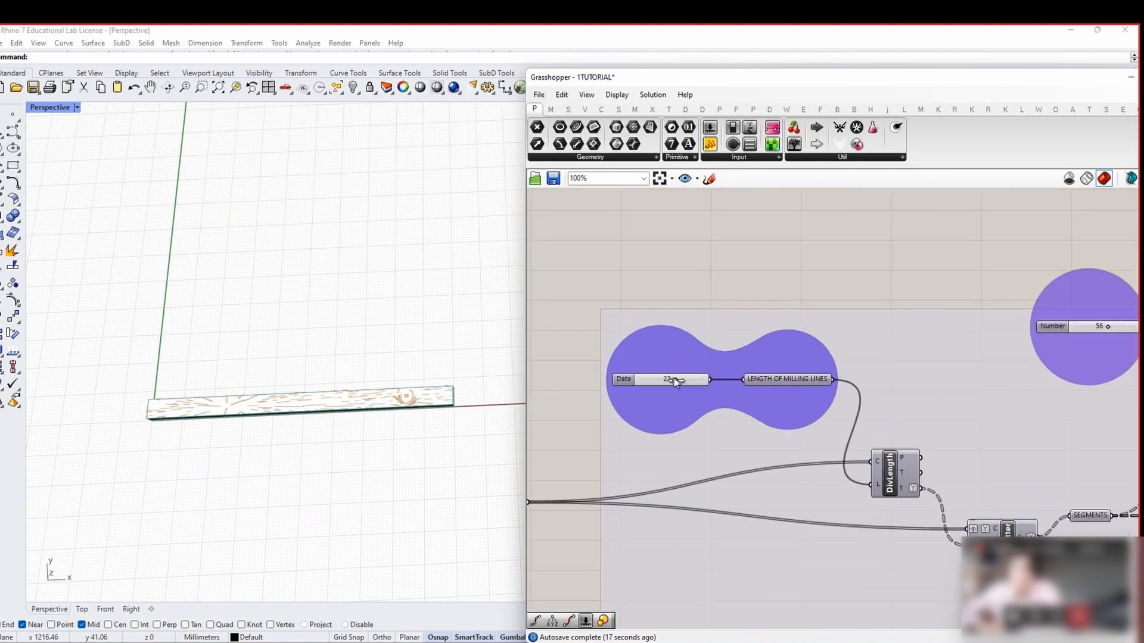
scroll(673, 377, down, 6)
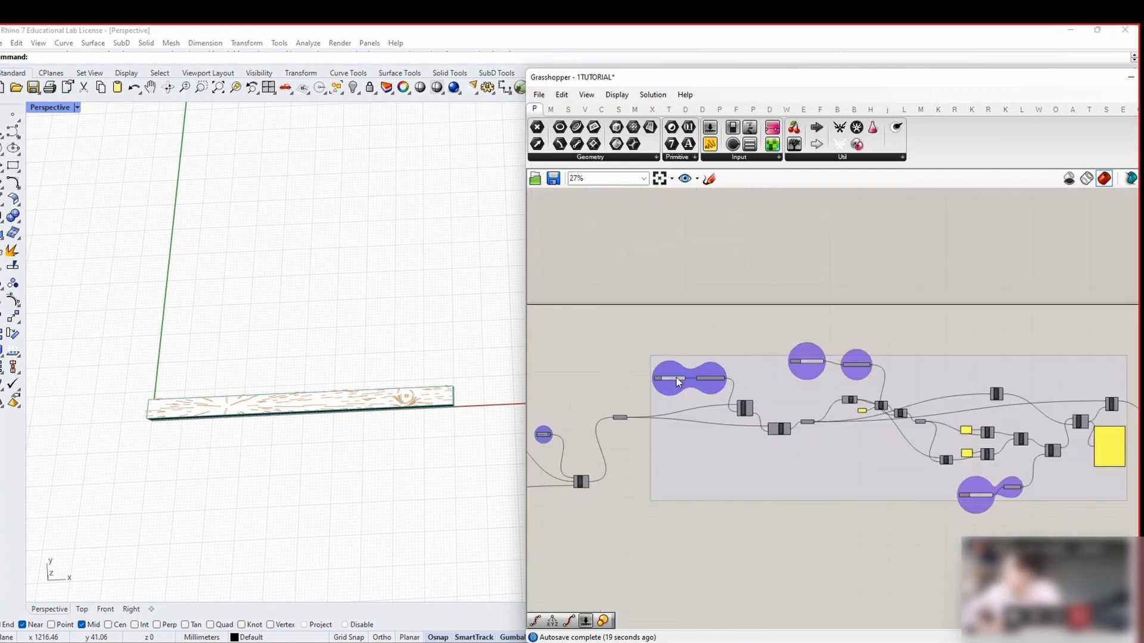
scroll(739, 467, up, 5)
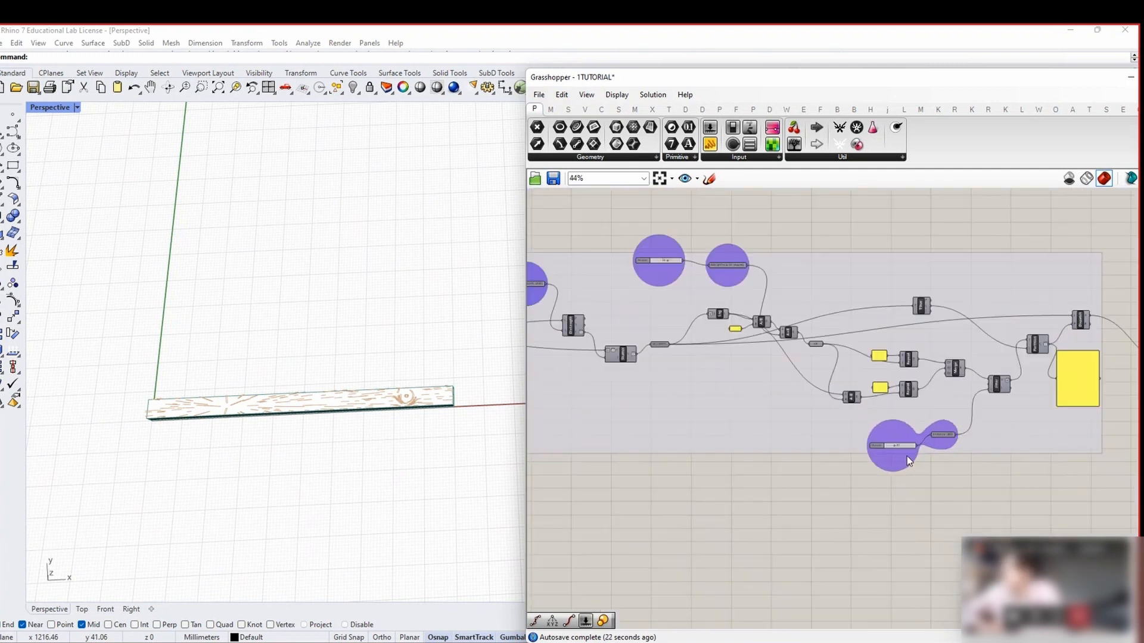
scroll(906, 455, down, 1)
scroll(265, 440, up, 4)
scroll(266, 439, down, 4)
mouse_move(277, 439)
right_down()
mouse_move(268, 436)
mouse_move(295, 428)
right_up()
right_drag(601, 427, 628, 439)
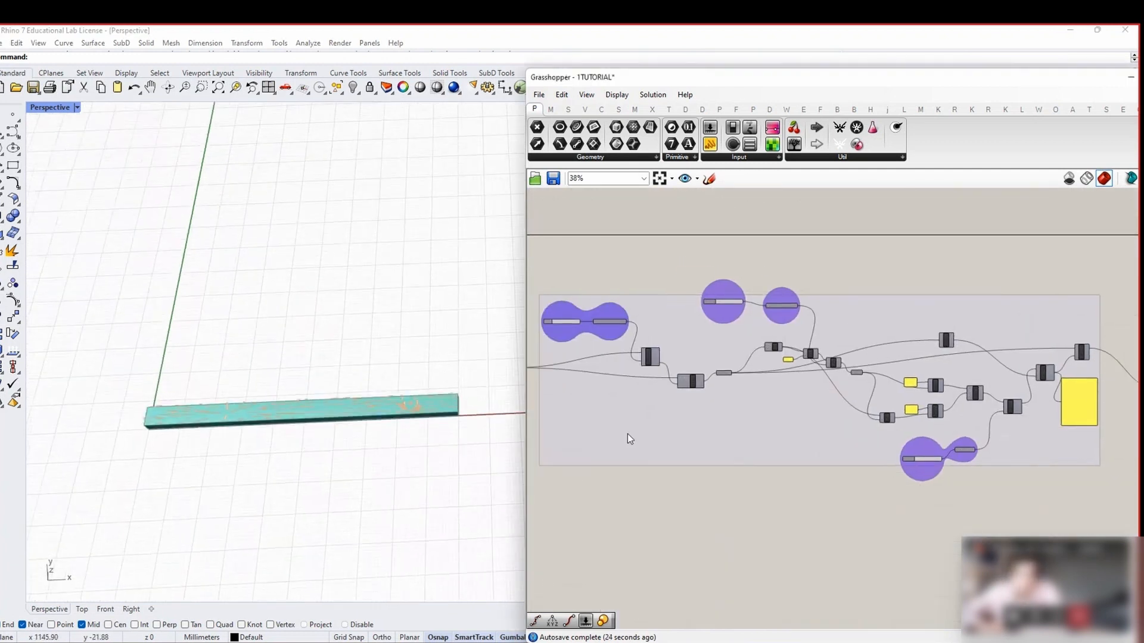
right_drag(376, 434, 353, 420)
scroll(358, 396, up, 5)
scroll(365, 407, down, 6)
double_click(41, 109)
double_click(41, 110)
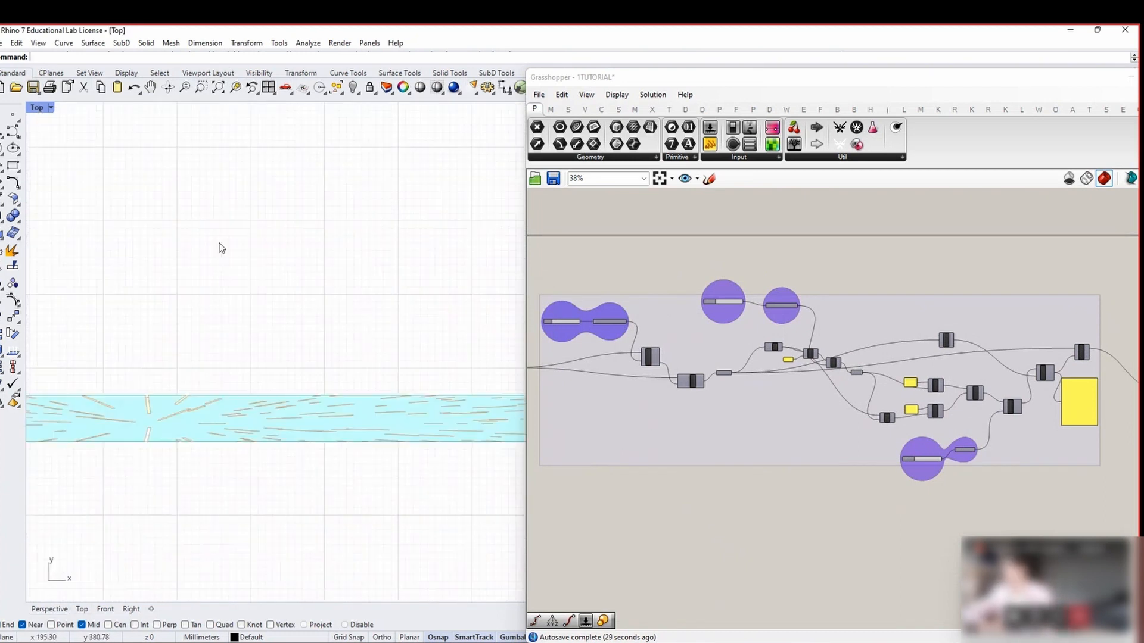
scroll(304, 310, down, 8)
scroll(381, 364, up, 2)
right_drag(434, 361, 370, 375)
Drag the LENGTH OF MILLING LINES slider from 22 down to 18
right_drag(603, 312, 790, 370)
scroll(790, 369, up, 3)
scroll(789, 369, up, 4)
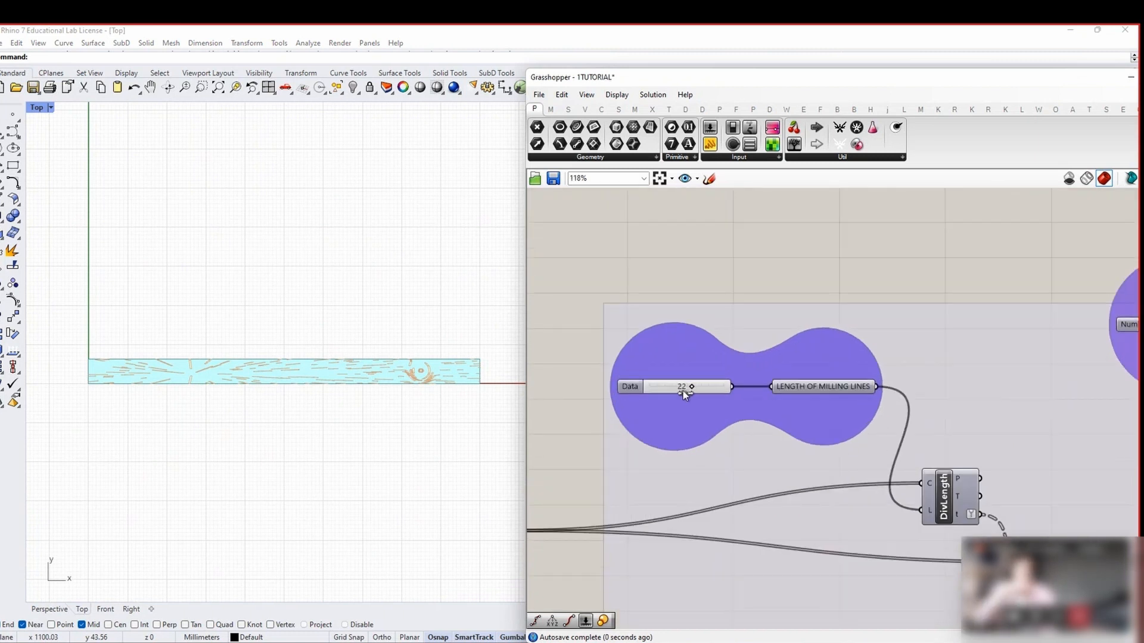
drag(683, 391, 684, 391)
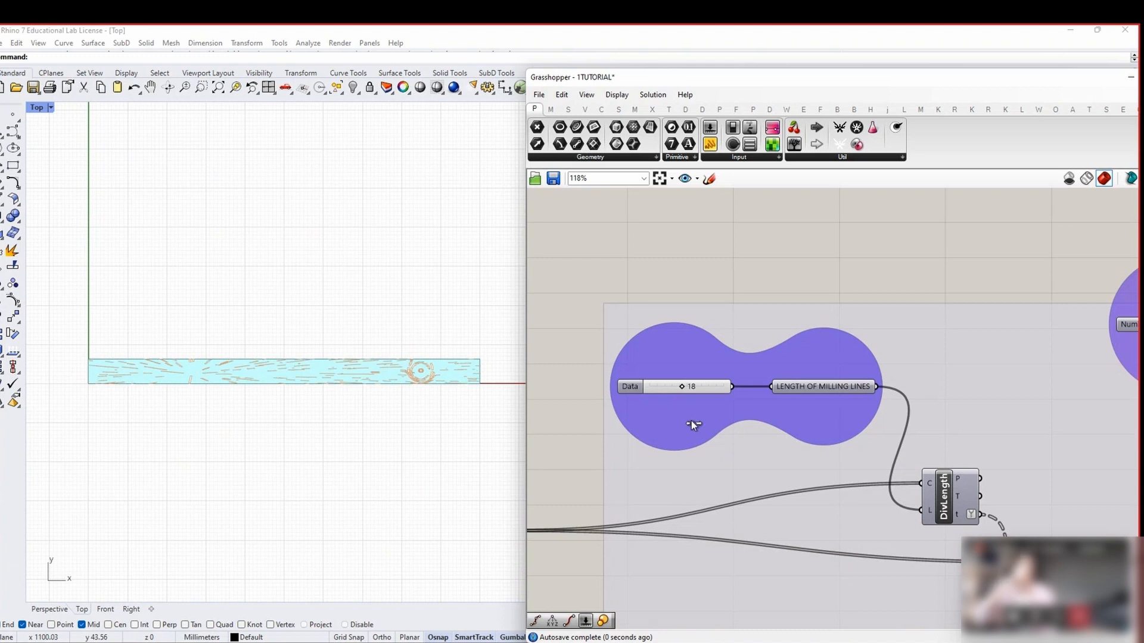
scroll(694, 419, down, 10)
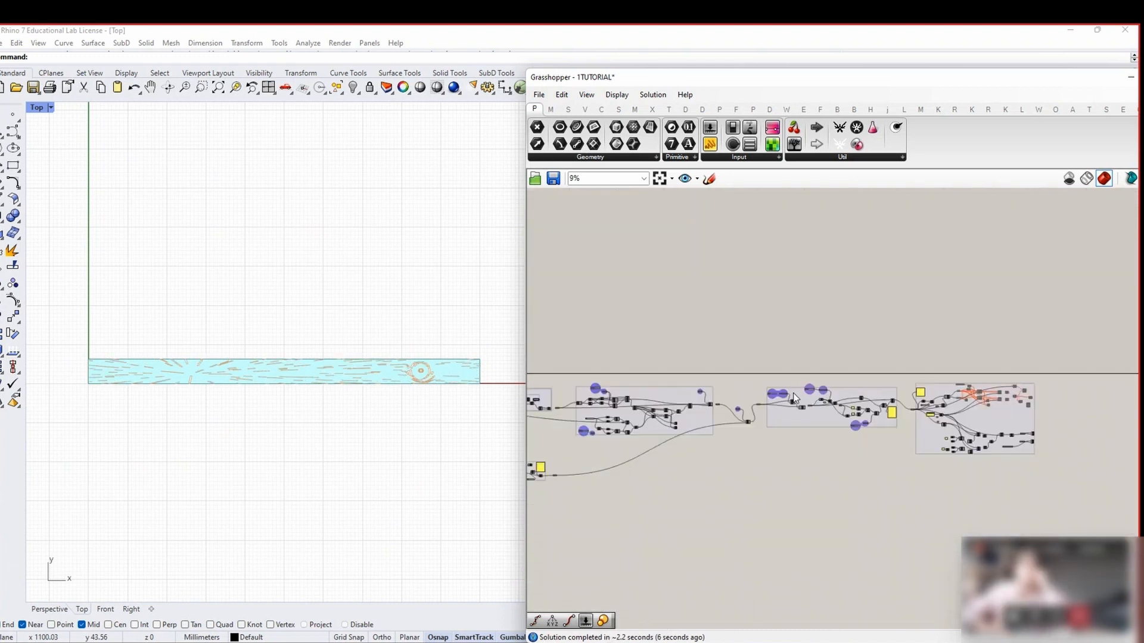
Group the field-line components on the left
scroll(685, 486, up, 8)
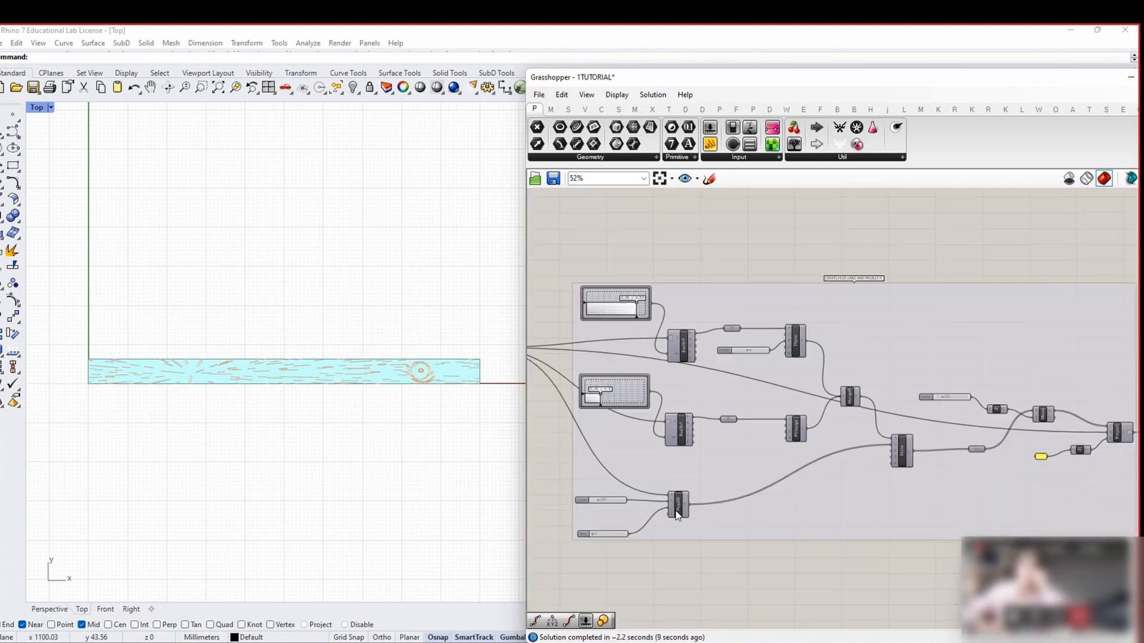
drag(643, 575, 563, 265)
scroll(1013, 429, up, 3)
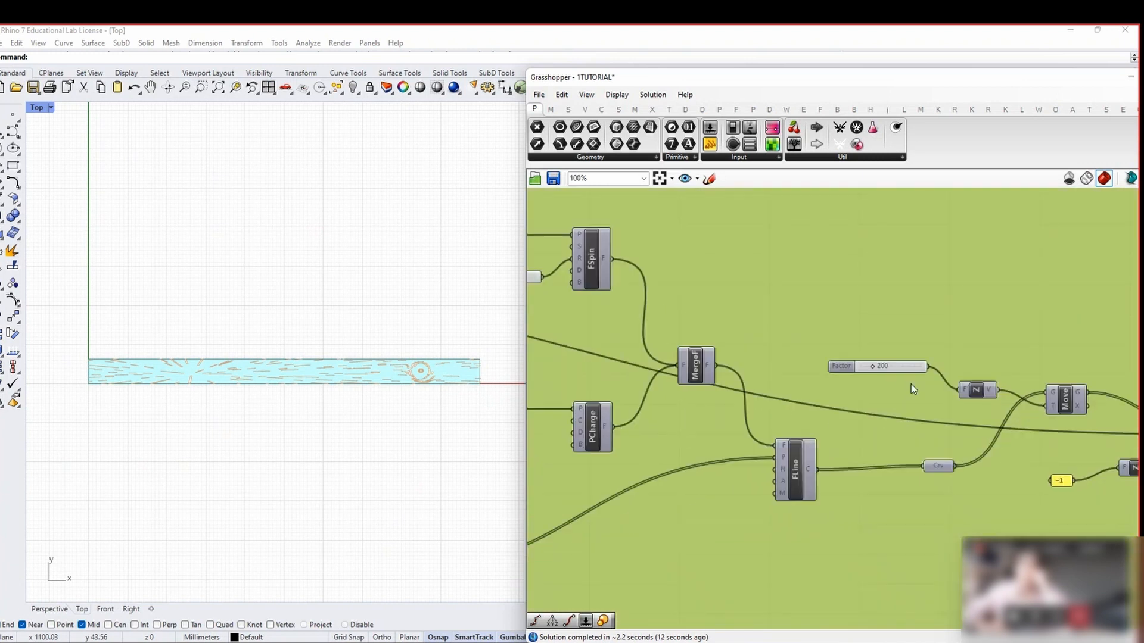
scroll(899, 380, down, 4)
right_click(700, 270)
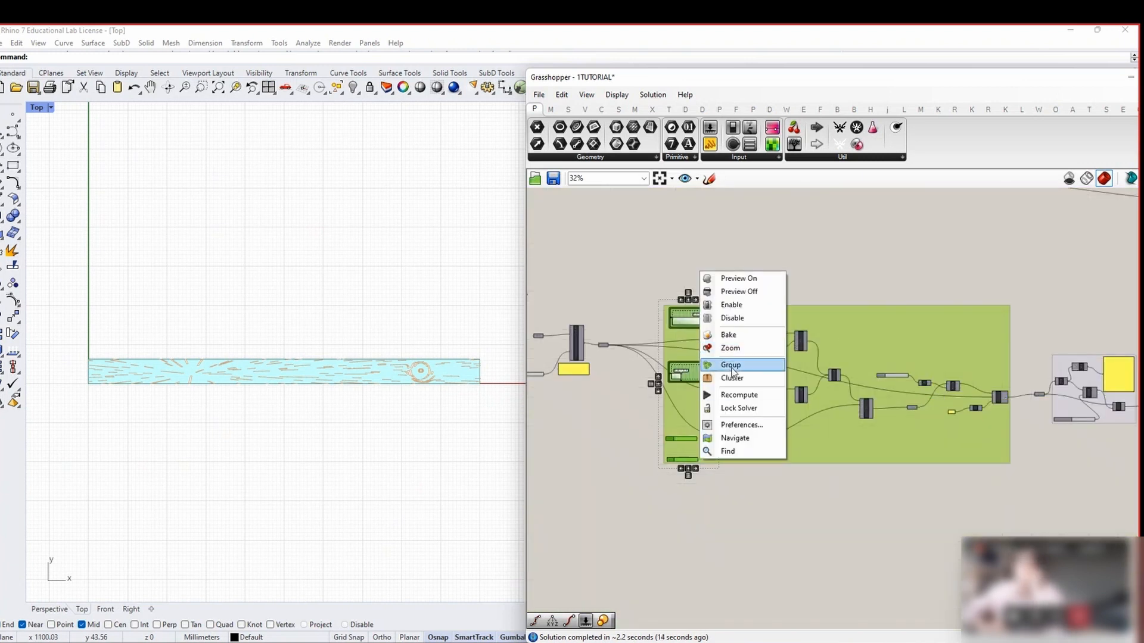
click(732, 366)
Clear the selection and undo the unwanted grouping twice
scroll(707, 340, up, 3)
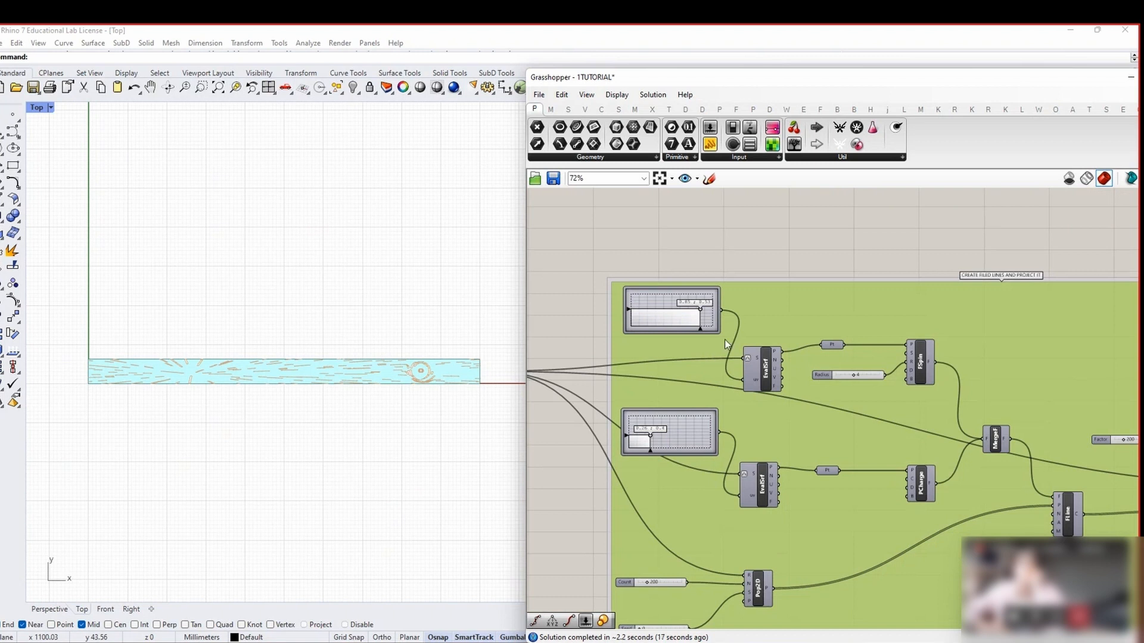
click(698, 313)
scroll(697, 286, down, 3)
drag(709, 237, 645, 492)
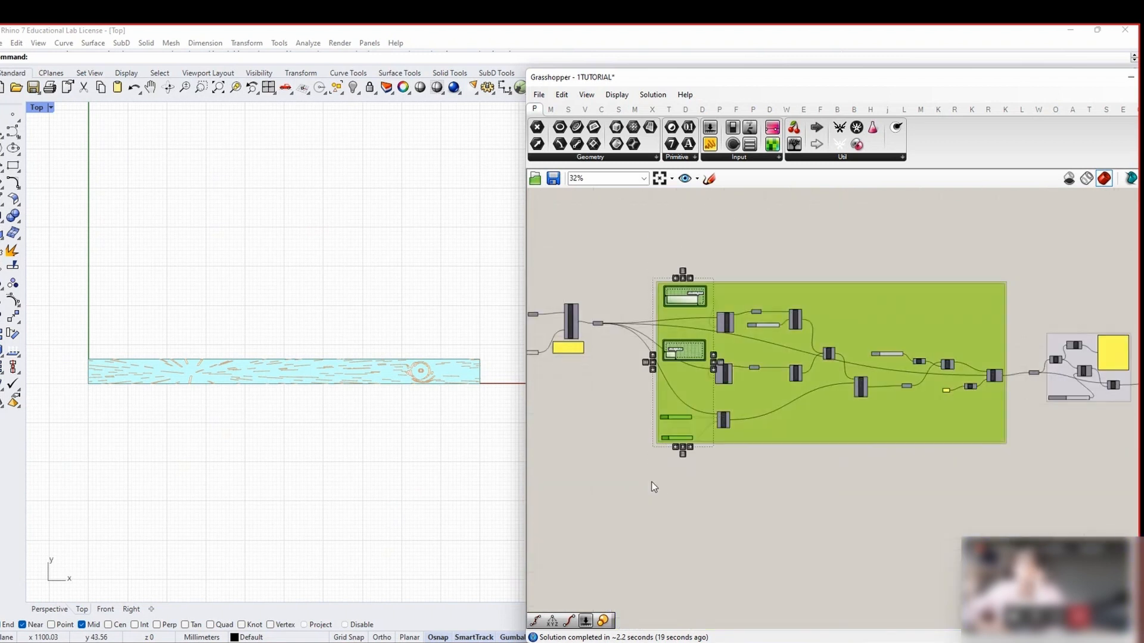
scroll(694, 459, up, 1)
scroll(697, 455, up, 2)
click(690, 494)
scroll(688, 495, down, 3)
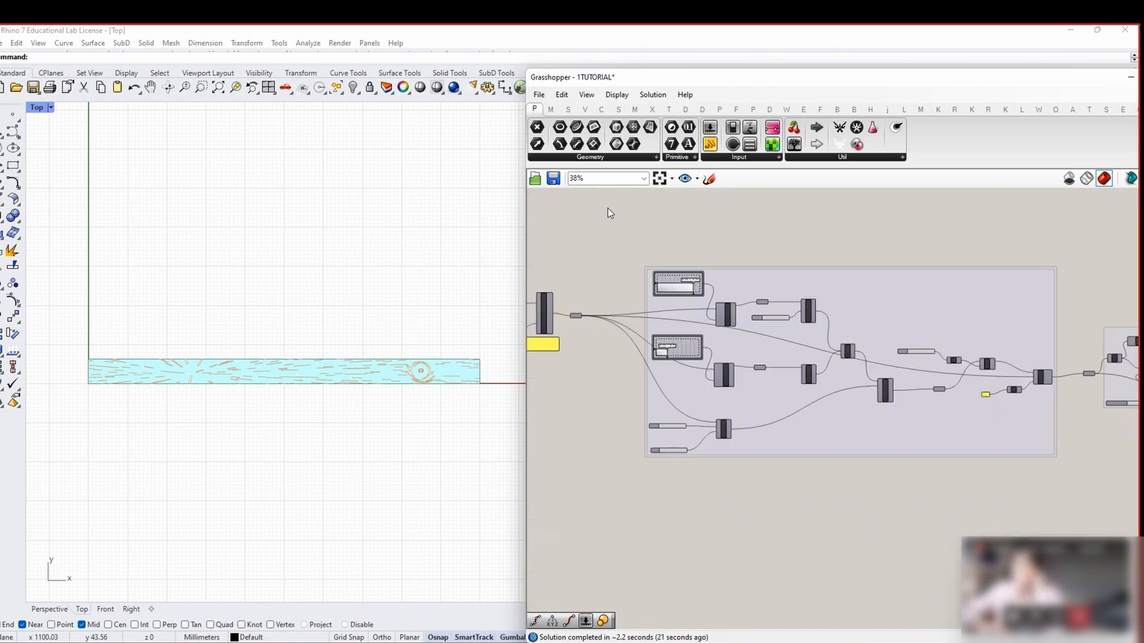
click(563, 95)
click(573, 108)
click(562, 94)
click(572, 108)
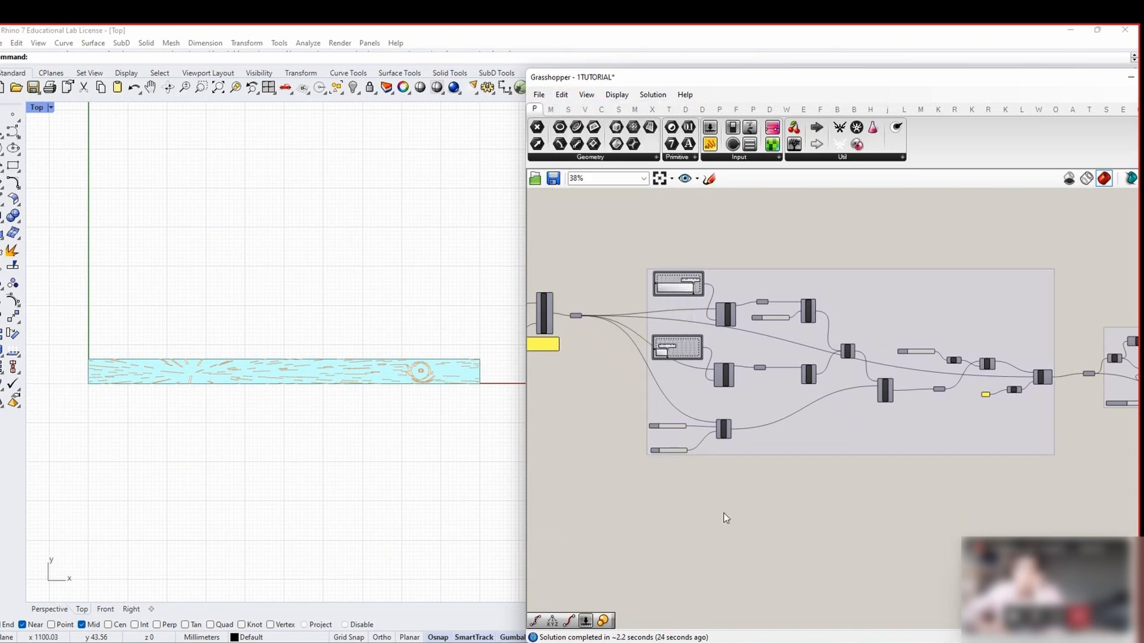
Group the graph mappers and sliders in the left column
drag(689, 499, 656, 265)
right_click(691, 277)
right_click(706, 230)
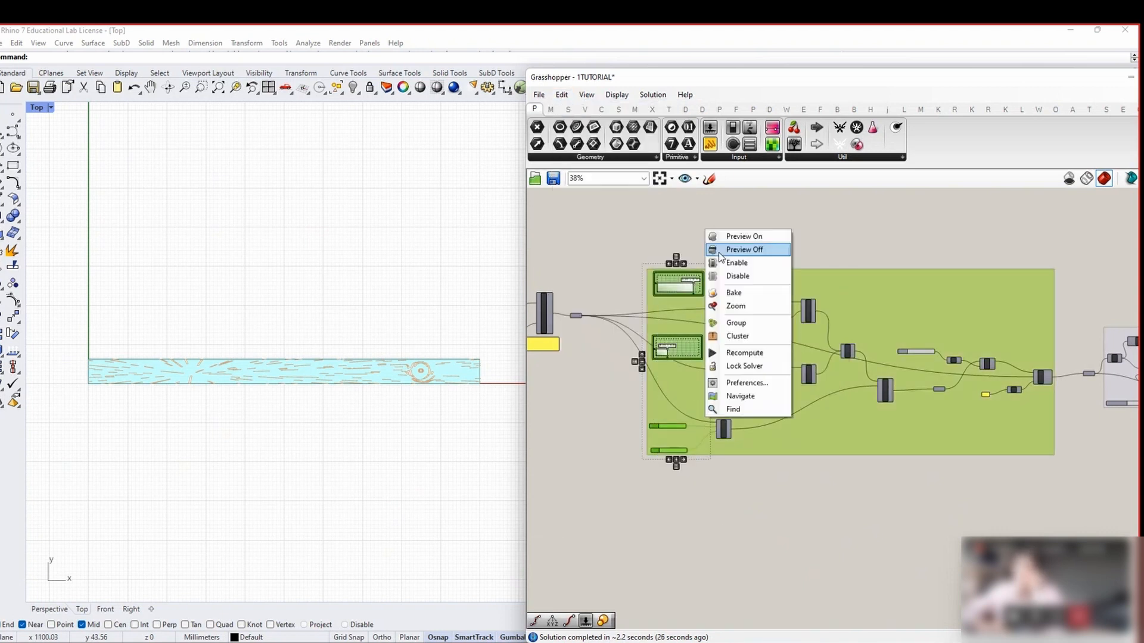
click(736, 324)
right_click(699, 299)
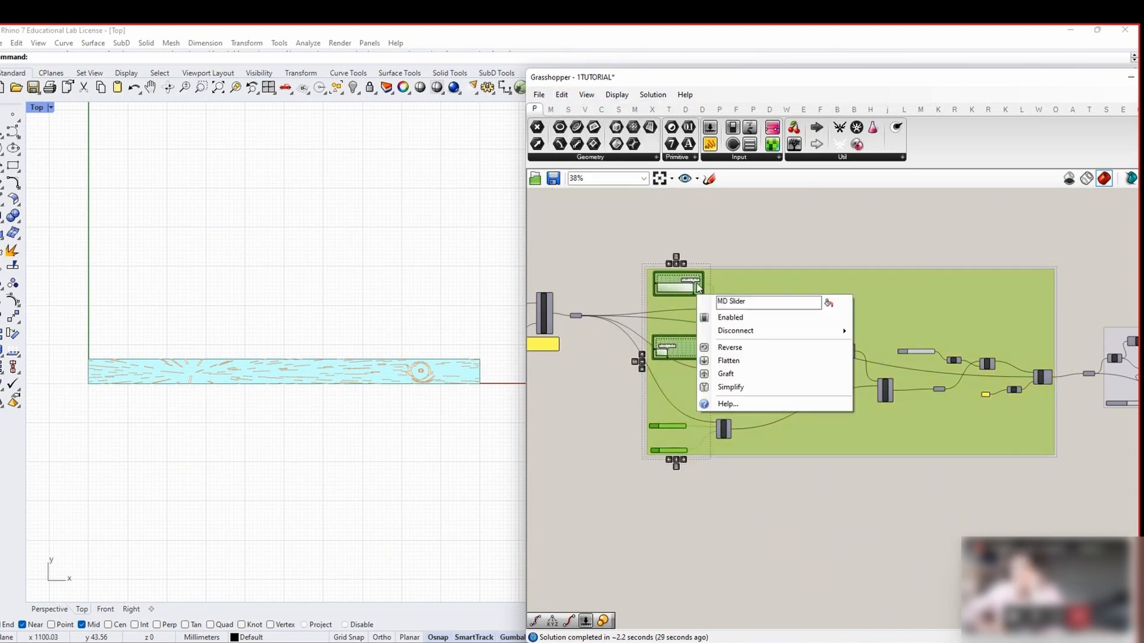
click(710, 280)
Make the new input group purple with a blob outline
scroll(697, 374, up, 3)
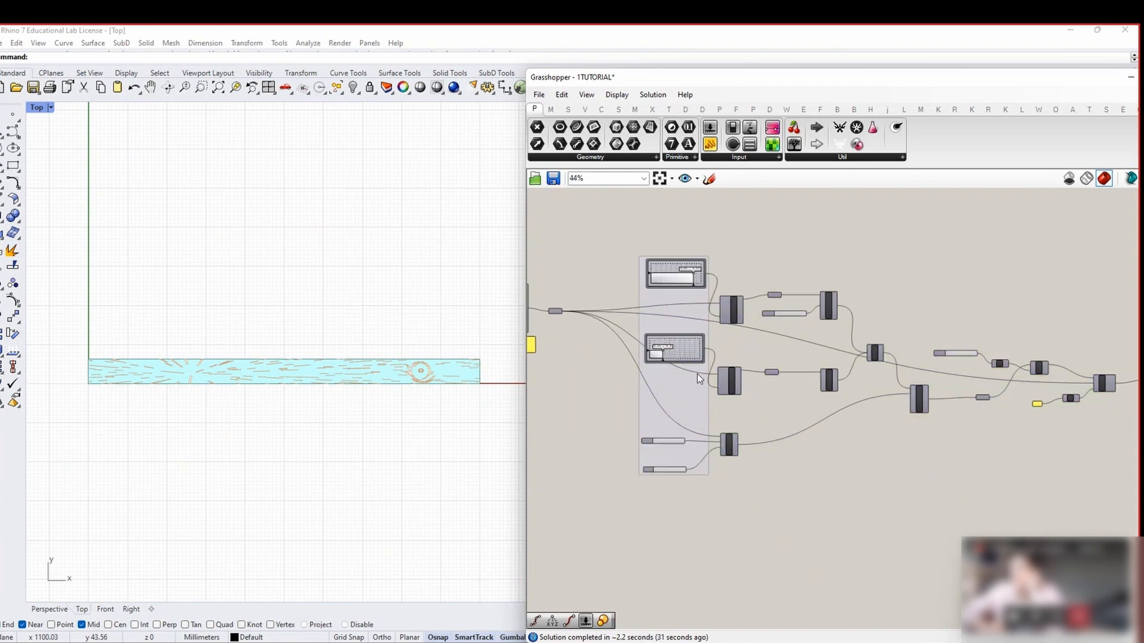
right_click(684, 416)
mouse_move(716, 544)
click(871, 517)
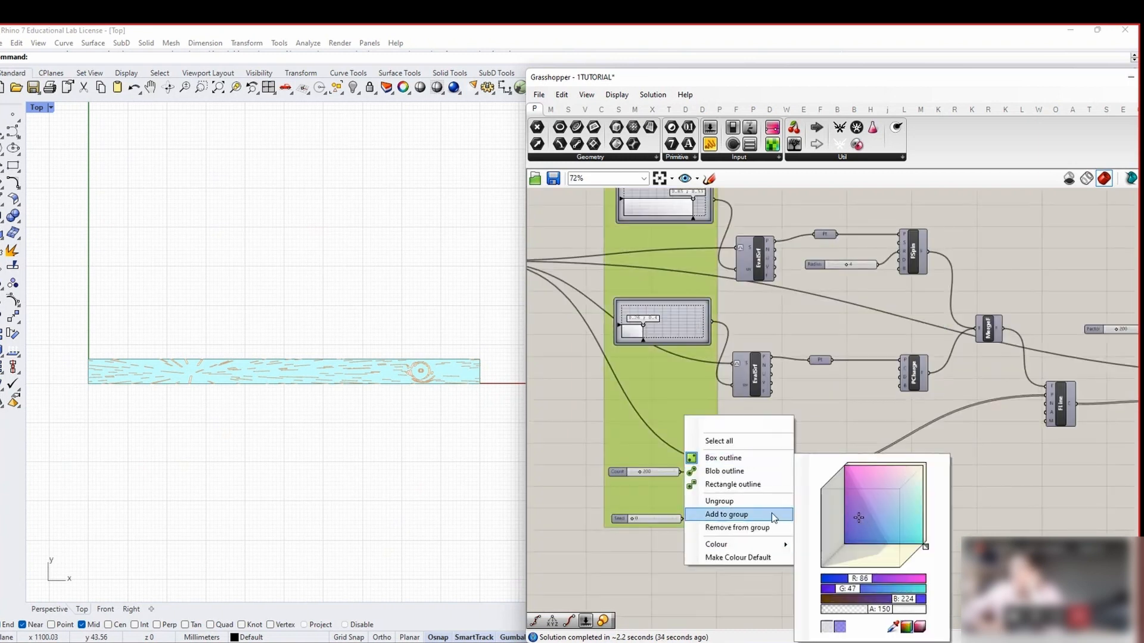
click(724, 470)
Group the two lower sliders together
scroll(638, 520, down, 3)
scroll(605, 349, down, 2)
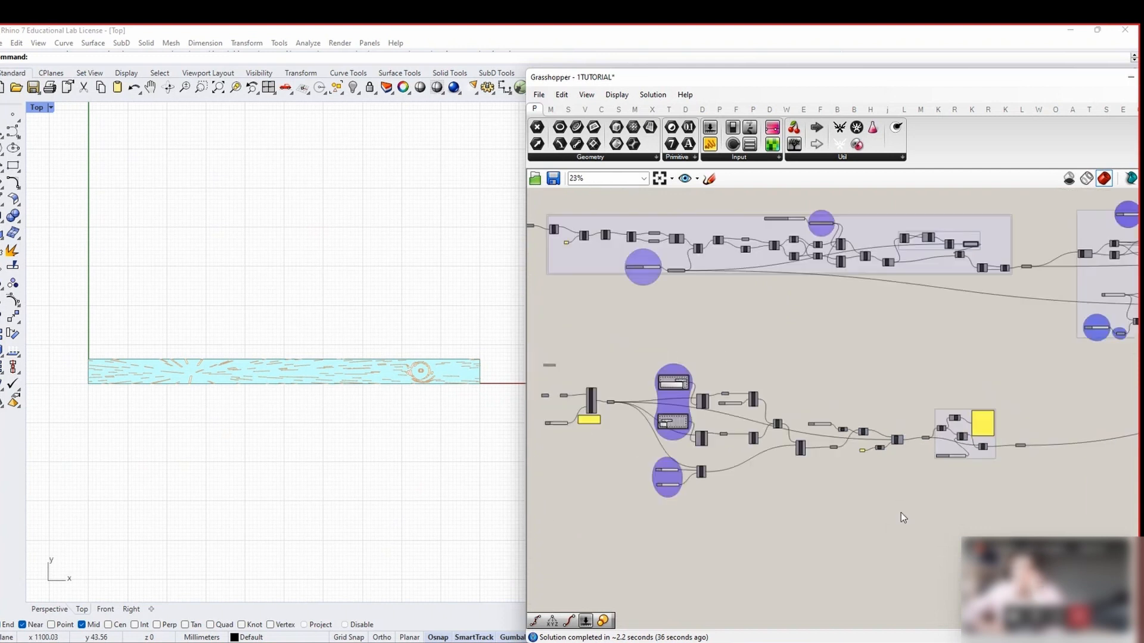
drag(901, 513, 629, 347)
right_click(630, 345)
click(673, 416)
scroll(680, 461, up, 6)
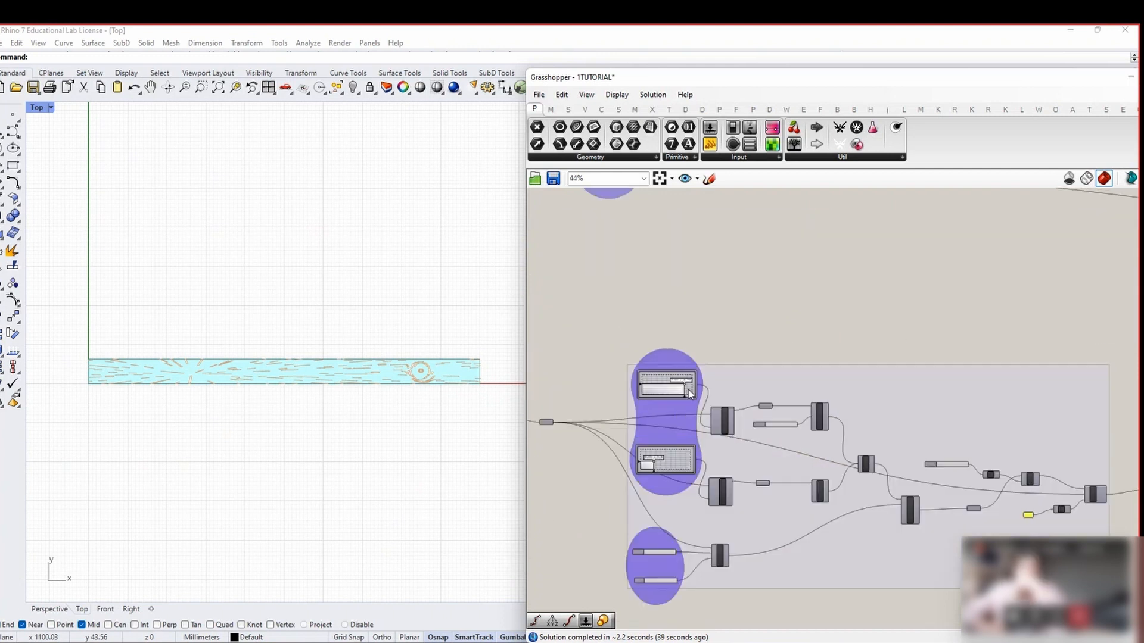
scroll(680, 461, down, 8)
scroll(681, 462, down, 2)
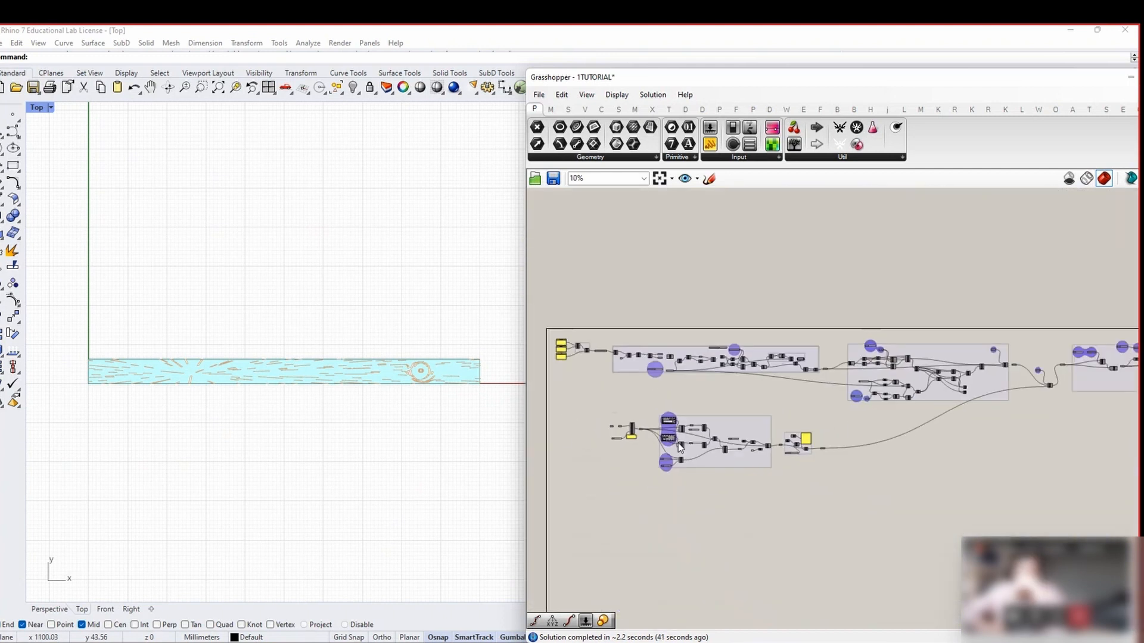
Select the entire definition to review it, then deselect everything
scroll(1054, 379, up, 7)
scroll(1056, 383, up, 2)
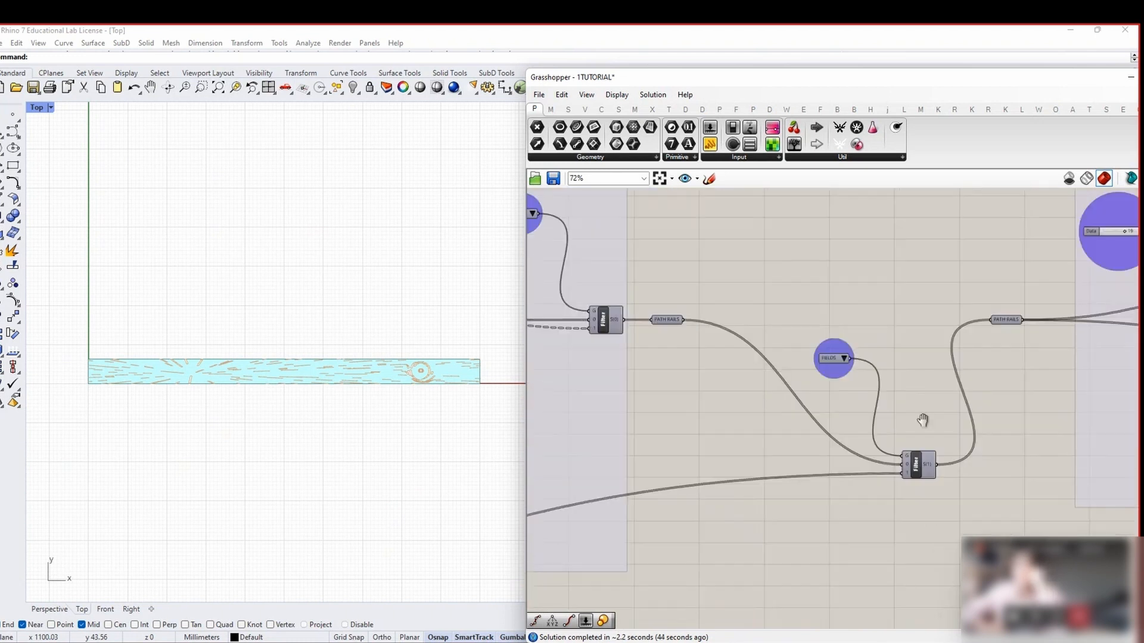
scroll(924, 374, down, 4)
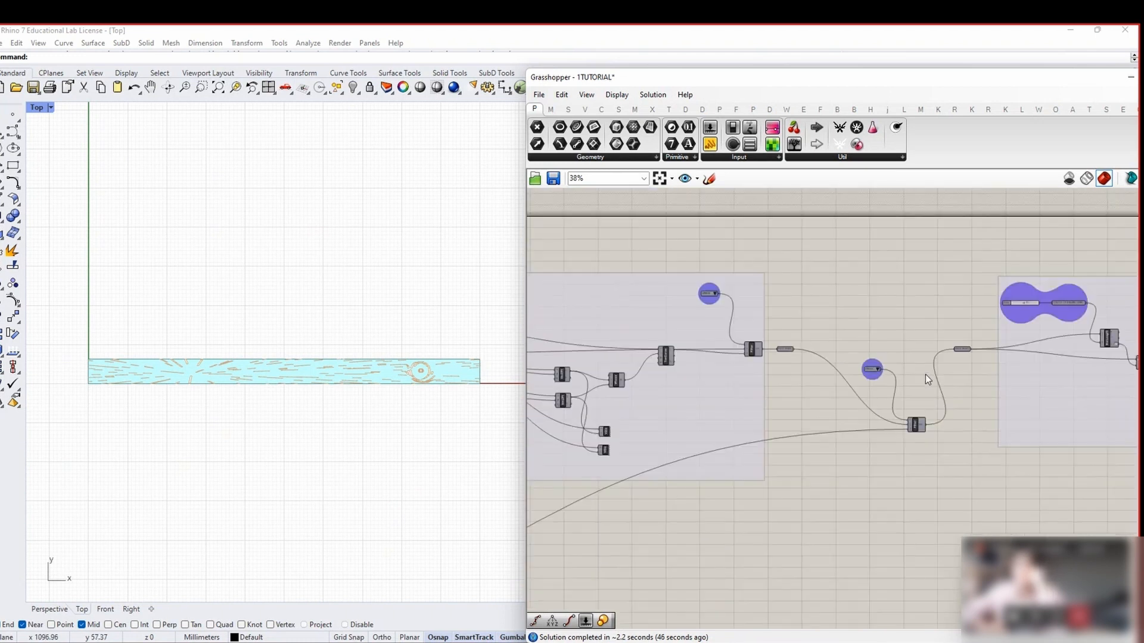
scroll(927, 392, up, 3)
scroll(912, 357, down, 8)
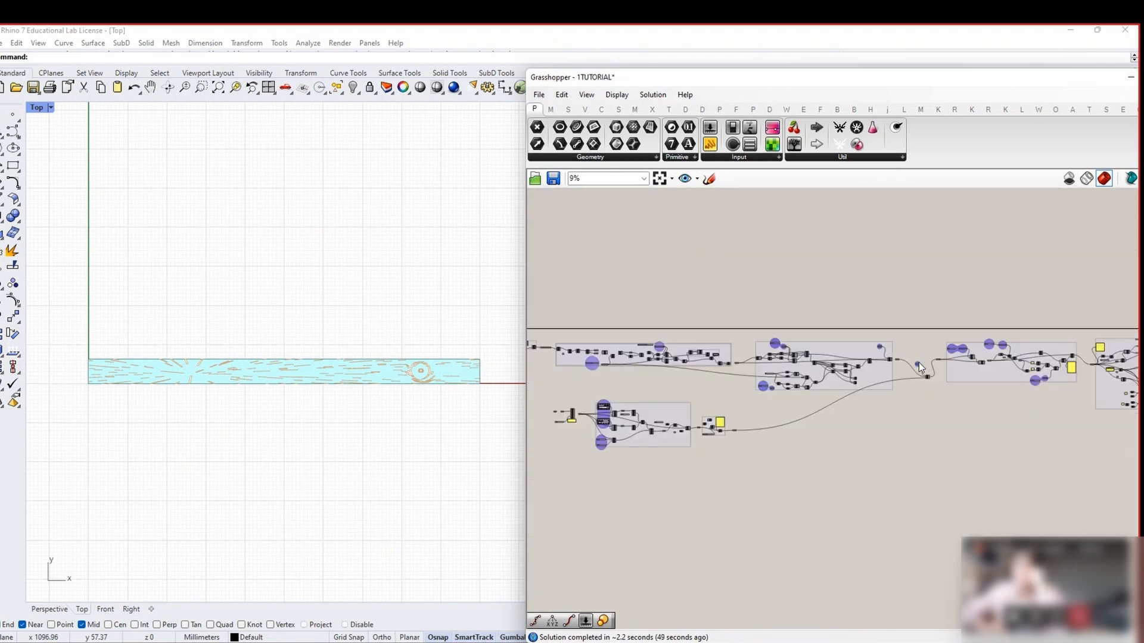
drag(991, 379, 536, 286)
scroll(539, 334, up, 3)
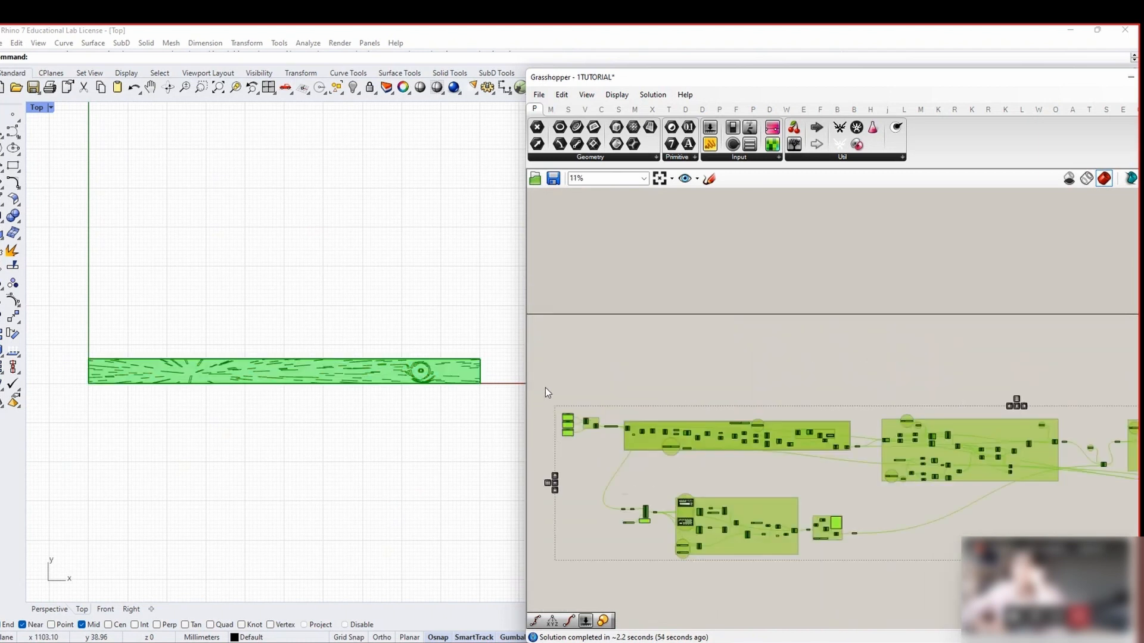
click(581, 400)
Pan to the value list feeding the Filter and choose LINES
scroll(582, 334, down, 2)
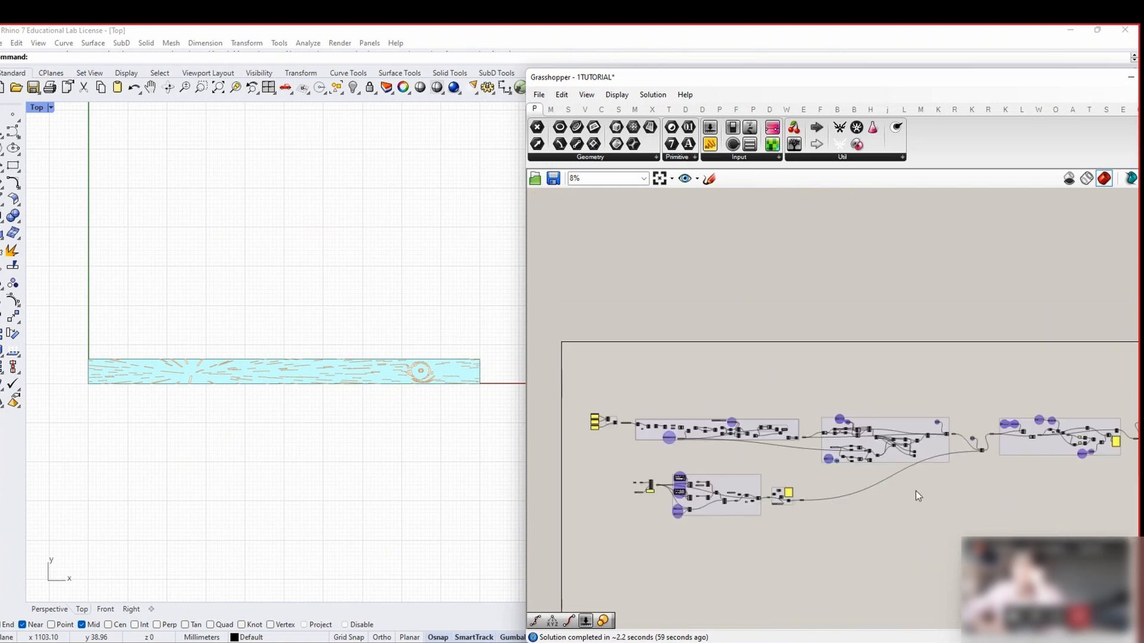
scroll(723, 464, up, 2)
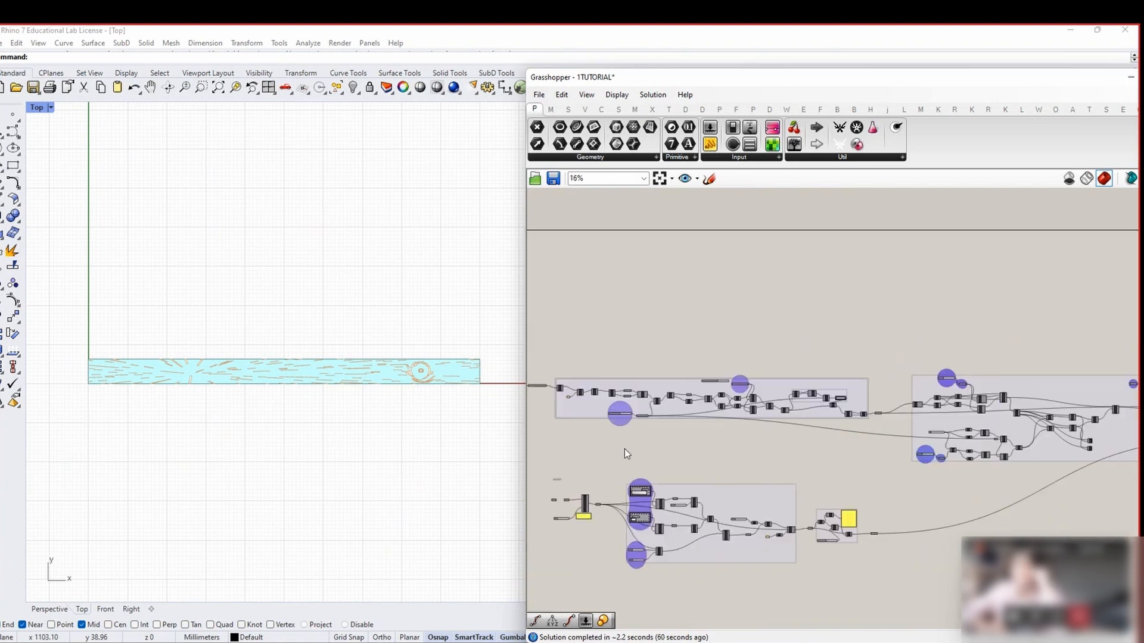
right_drag(938, 489, 704, 491)
right_drag(1024, 423, 738, 475)
right_drag(905, 458, 740, 395)
right_drag(785, 361, 835, 333)
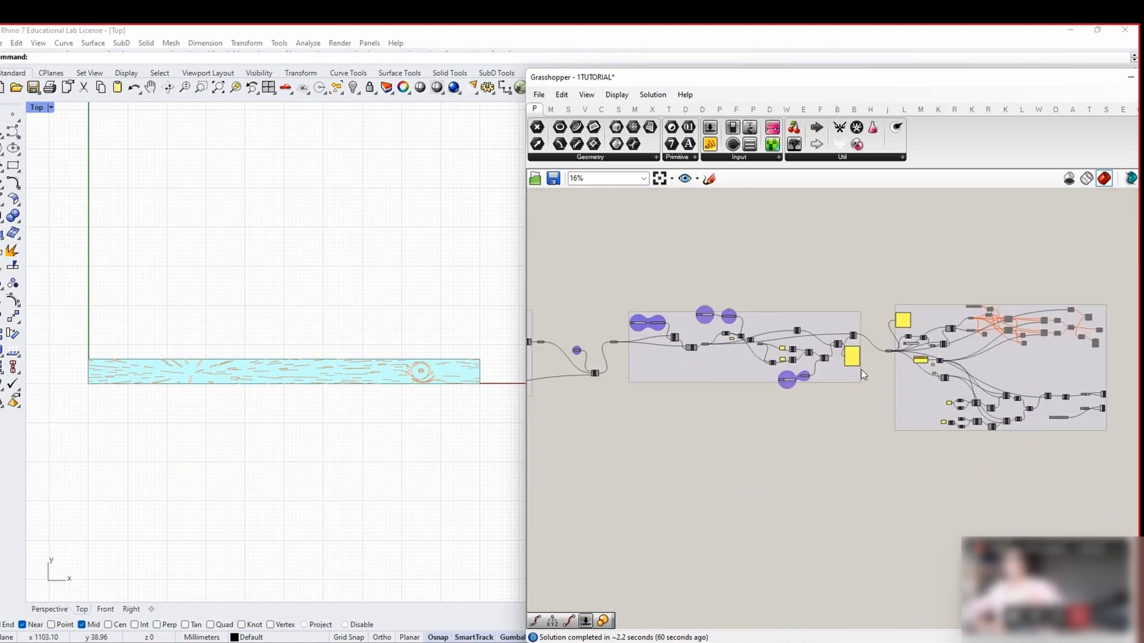
scroll(378, 409, up, 4)
scroll(935, 382, down, 2)
scroll(673, 371, up, 6)
scroll(678, 378, up, 5)
click(685, 381)
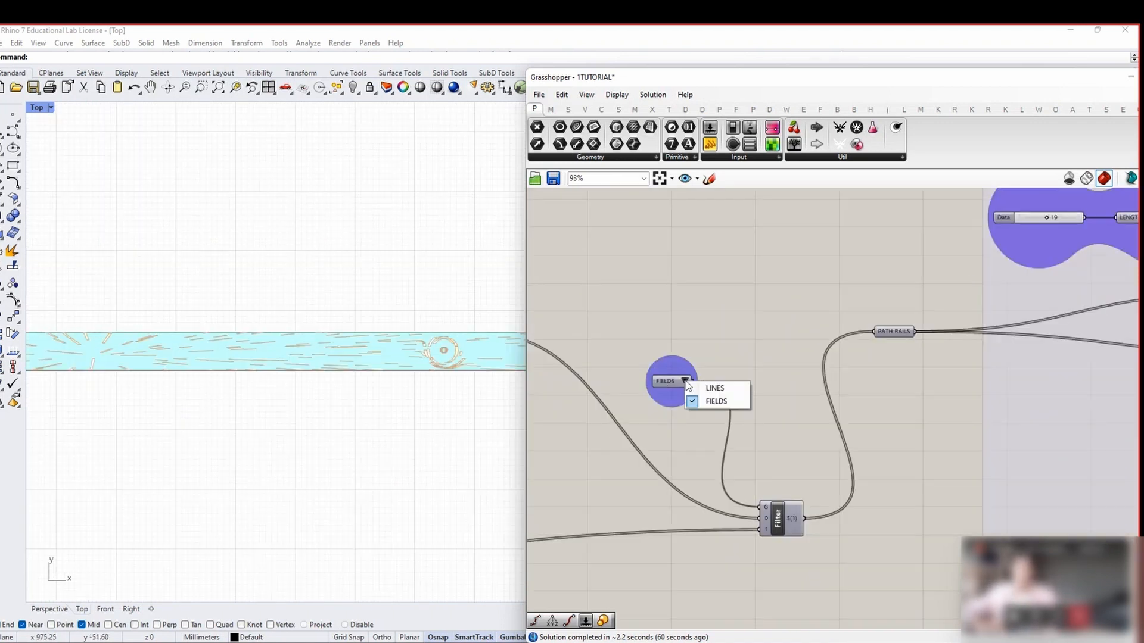
click(720, 389)
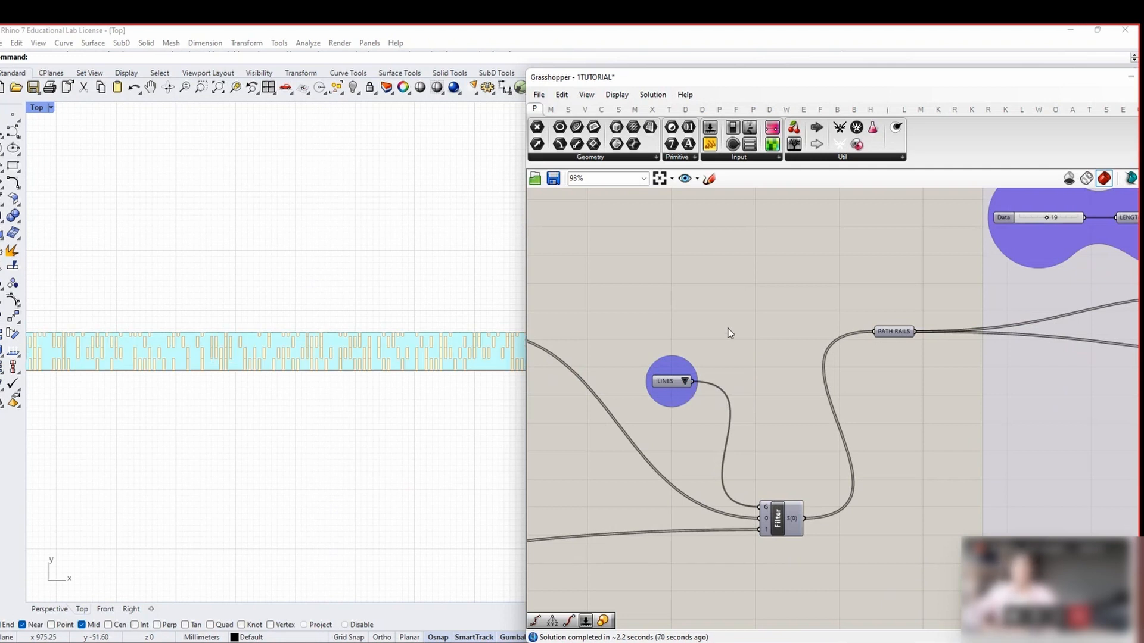